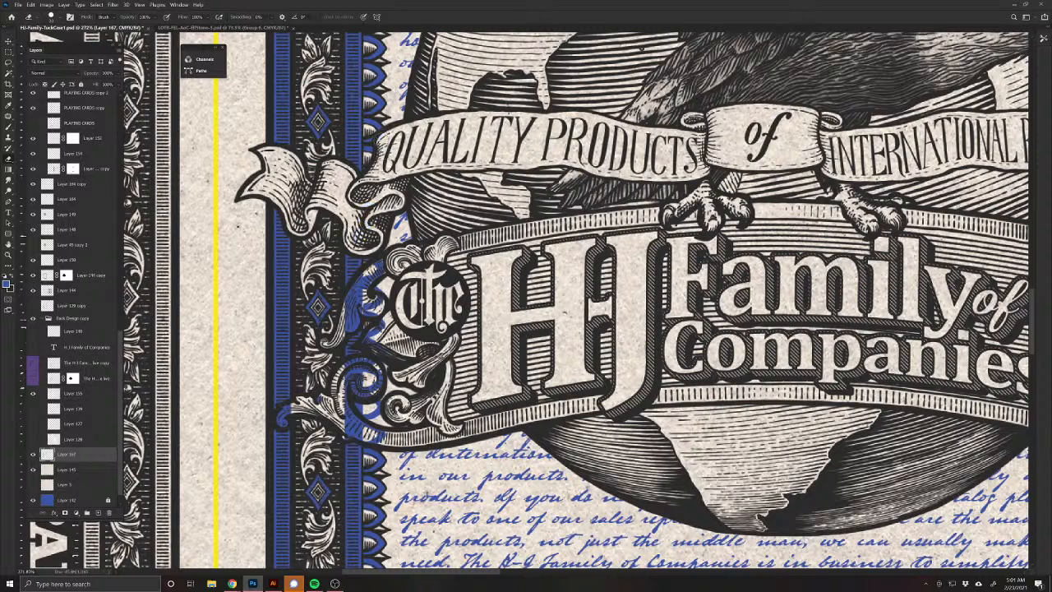
Step: Erase the blue covering the scrollwork around the word "The" on the front panel's banner
mouse_move(381, 268)
left_mouse_down()
mouse_move(357, 297)
mouse_move(353, 289)
mouse_move(349, 329)
mouse_move(348, 296)
mouse_move(378, 299)
mouse_move(360, 315)
mouse_move(383, 354)
mouse_move(368, 370)
mouse_move(344, 366)
mouse_move(357, 360)
mouse_move(360, 391)
mouse_move(345, 383)
mouse_move(345, 393)
mouse_move(374, 406)
mouse_move(345, 401)
mouse_move(352, 416)
mouse_move(319, 398)
mouse_move(350, 427)
mouse_move(345, 441)
mouse_move(373, 443)
mouse_move(360, 419)
left_mouse_up()
mouse_move(291, 406)
left_mouse_down()
mouse_move(279, 428)
mouse_move(284, 417)
left_mouse_up()
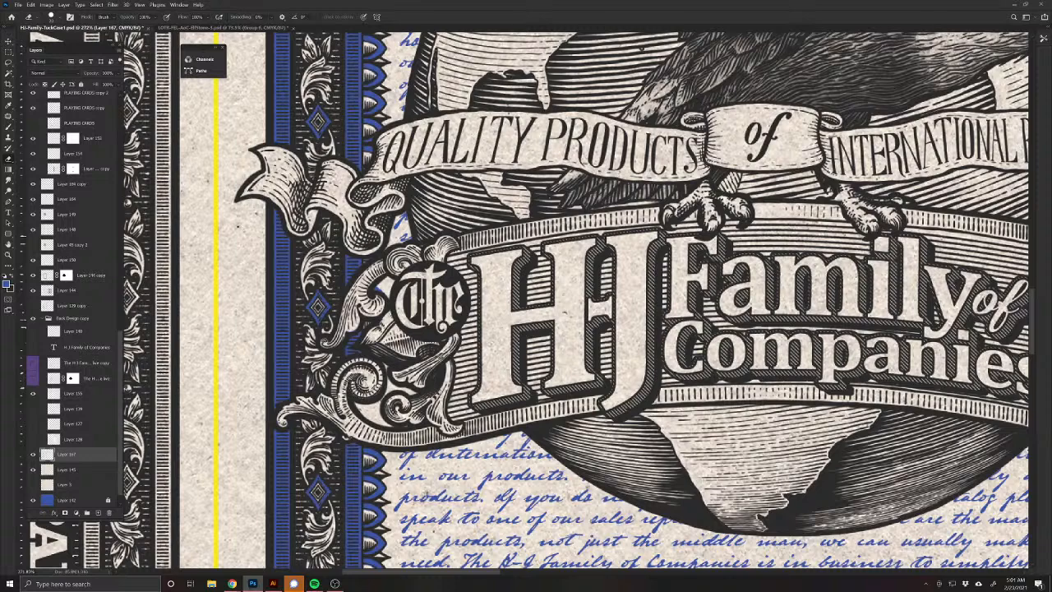
left_click_drag(366, 378, 365, 384)
left_click_drag(359, 322, 352, 334)
Step: Erase the blue covering the banner's right-hand scrollwork and the adjoining ribbon tail on the front panel
left_click_drag(700, 478, 289, 453)
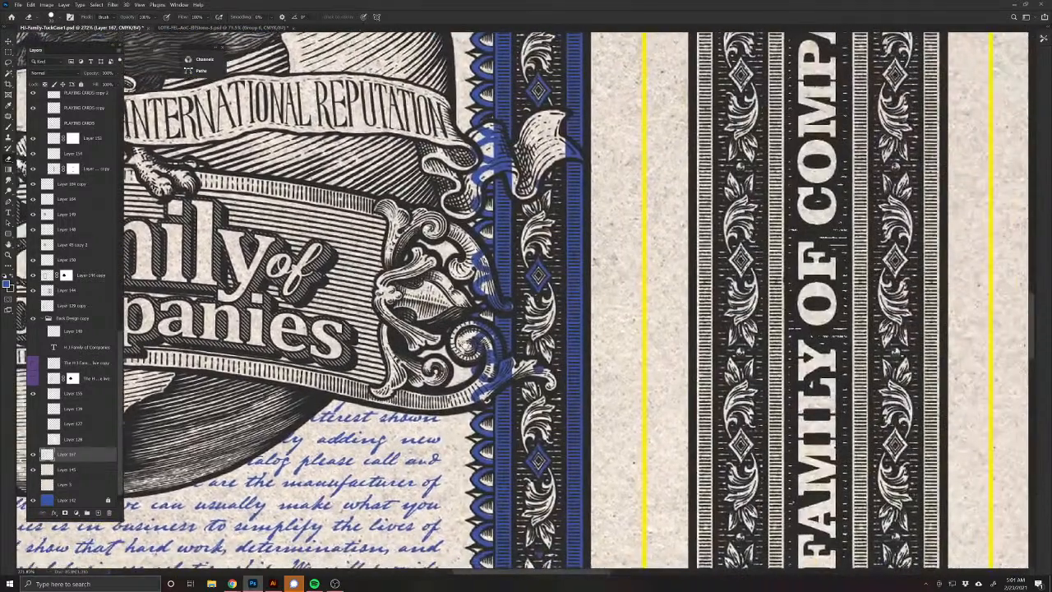
mouse_move(477, 325)
left_mouse_down()
mouse_move(498, 357)
mouse_move(495, 370)
mouse_move(482, 334)
mouse_move(480, 396)
mouse_move(511, 375)
mouse_move(510, 360)
mouse_move(542, 375)
left_mouse_up()
mouse_move(478, 255)
left_mouse_down()
mouse_move(478, 291)
mouse_move(508, 306)
mouse_move(475, 316)
mouse_move(450, 481)
left_mouse_up()
mouse_move(465, 330)
left_mouse_down()
mouse_move(496, 335)
mouse_move(505, 389)
mouse_move(528, 387)
left_mouse_up()
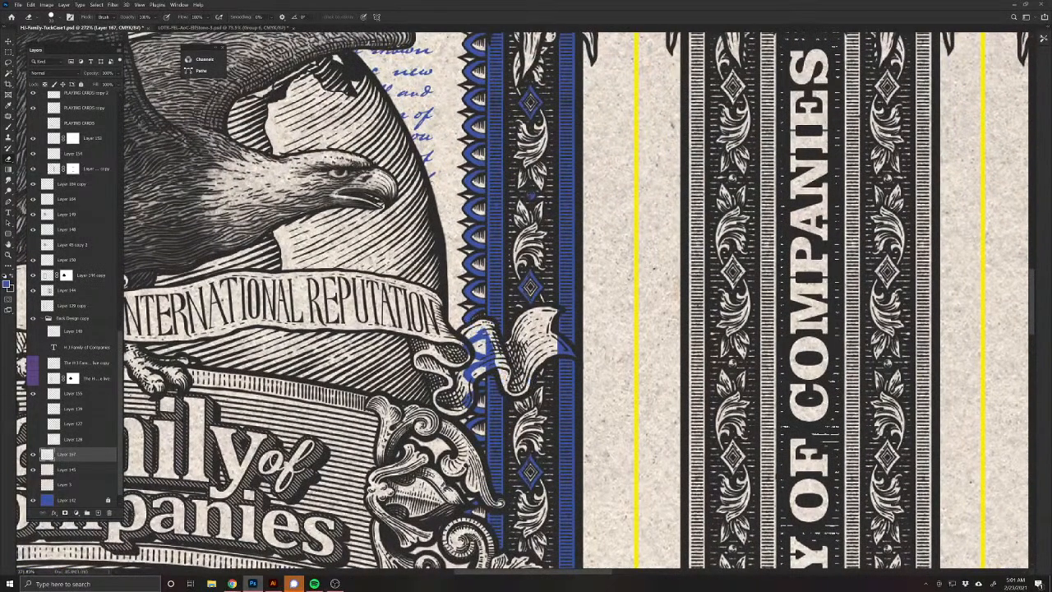
mouse_move(496, 342)
left_mouse_down()
mouse_move(475, 372)
mouse_move(487, 334)
mouse_move(464, 404)
mouse_move(462, 385)
left_mouse_up()
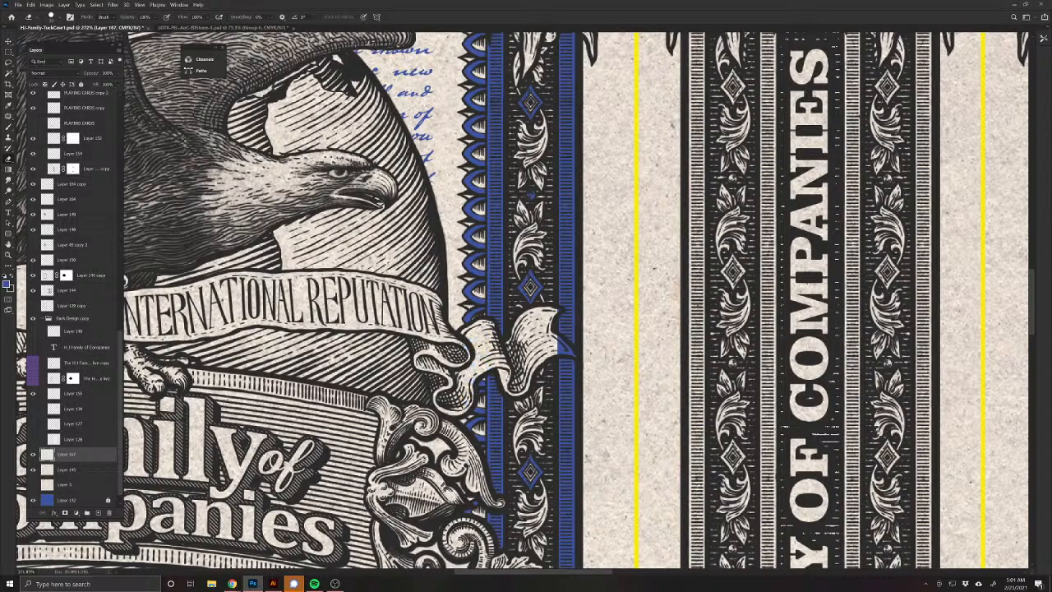
scroll(419, 384, "down", 5)
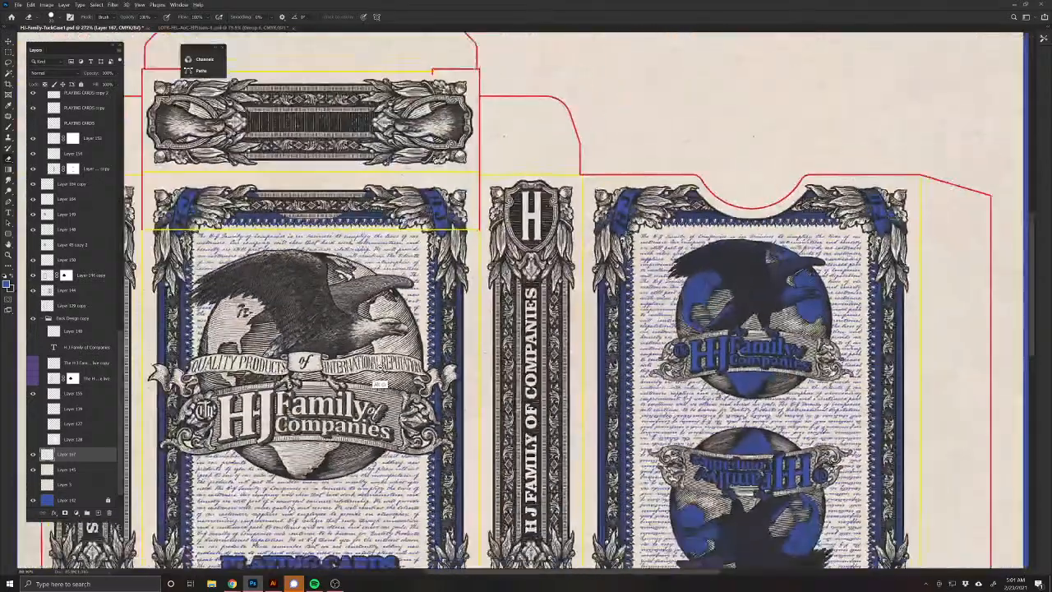
scroll(394, 375, "up", 3)
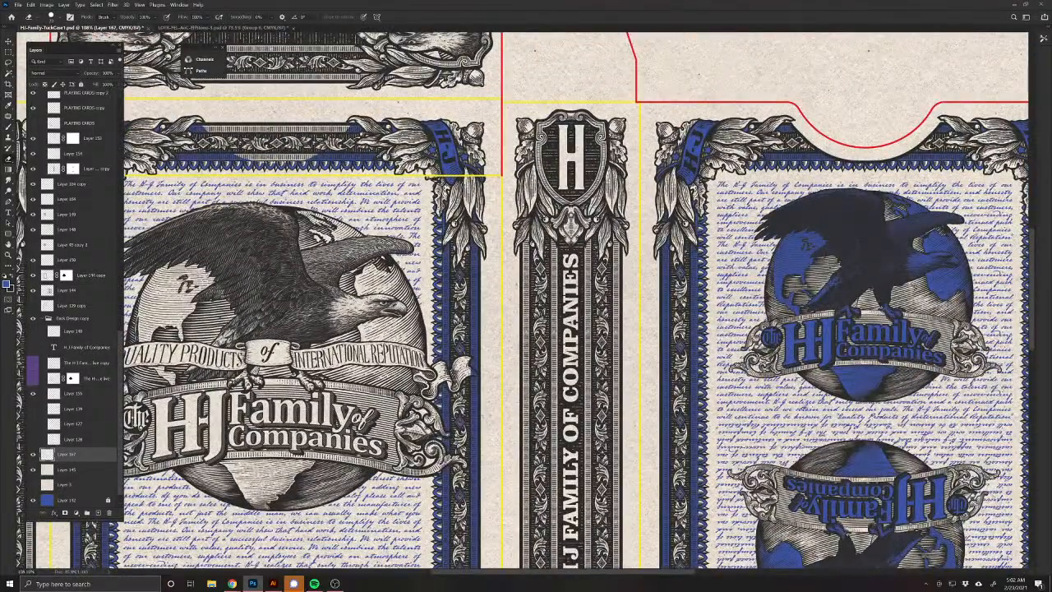
scroll(463, 381, "up", 8)
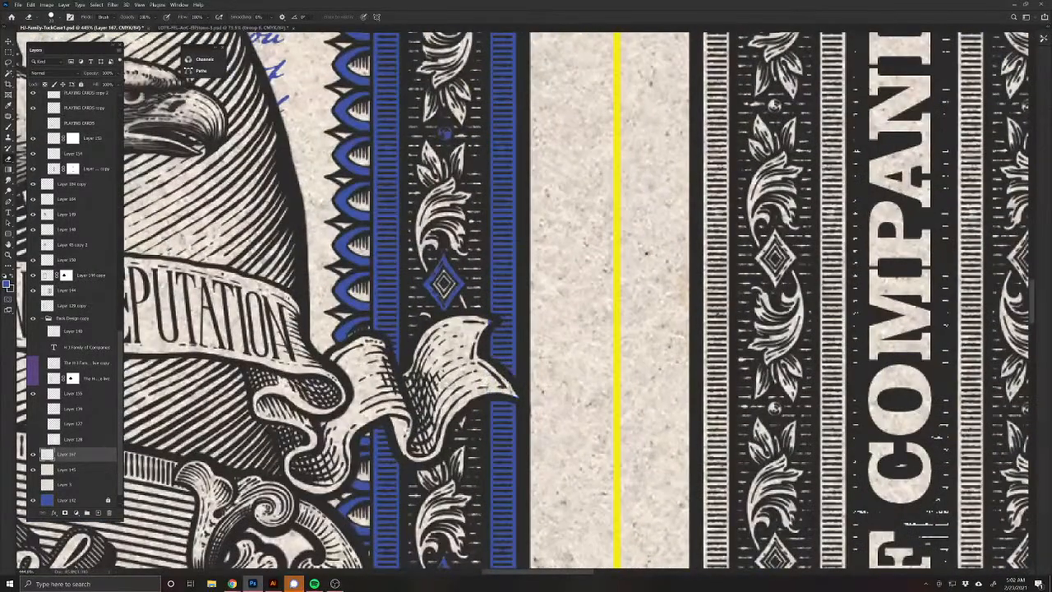
scroll(495, 416, "down", 8)
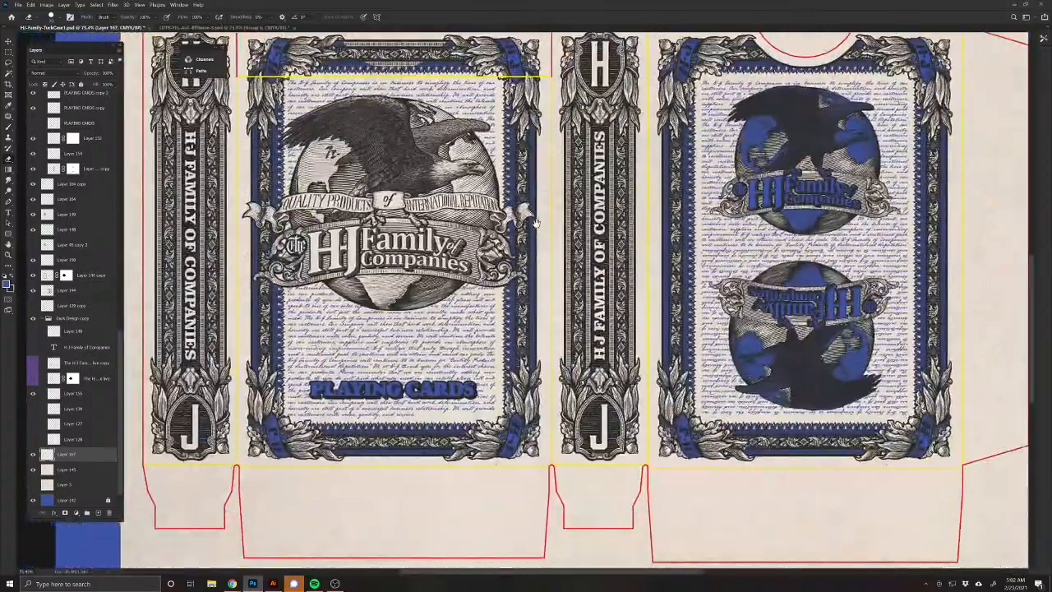
left_click_drag(536, 223, 526, 256)
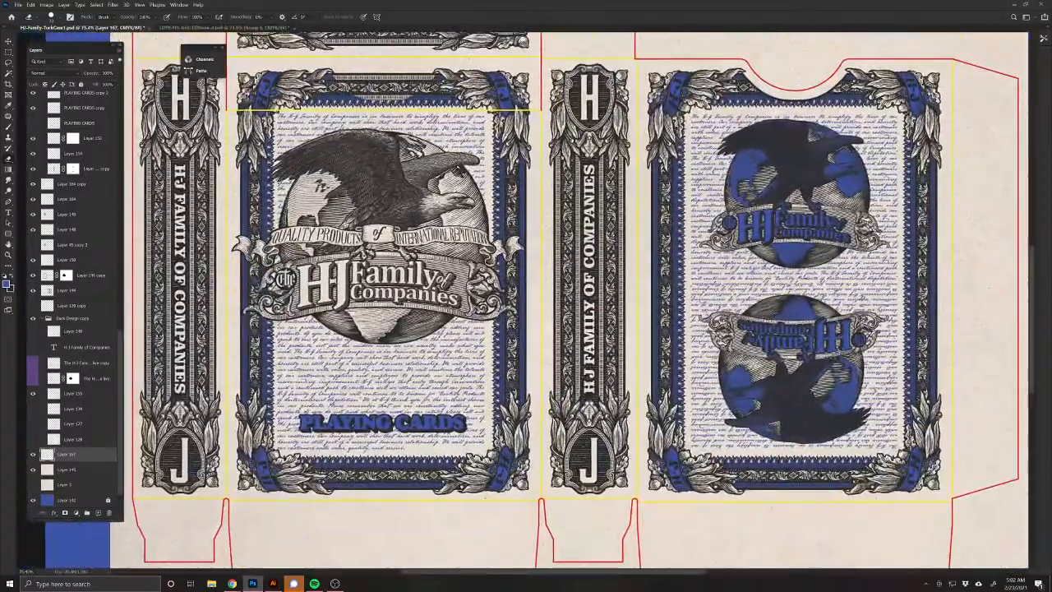
Step: Check which artwork makes up the front panel's eagle by selecting it and toggling the visibility of Layer 45 copy 2
key("m")
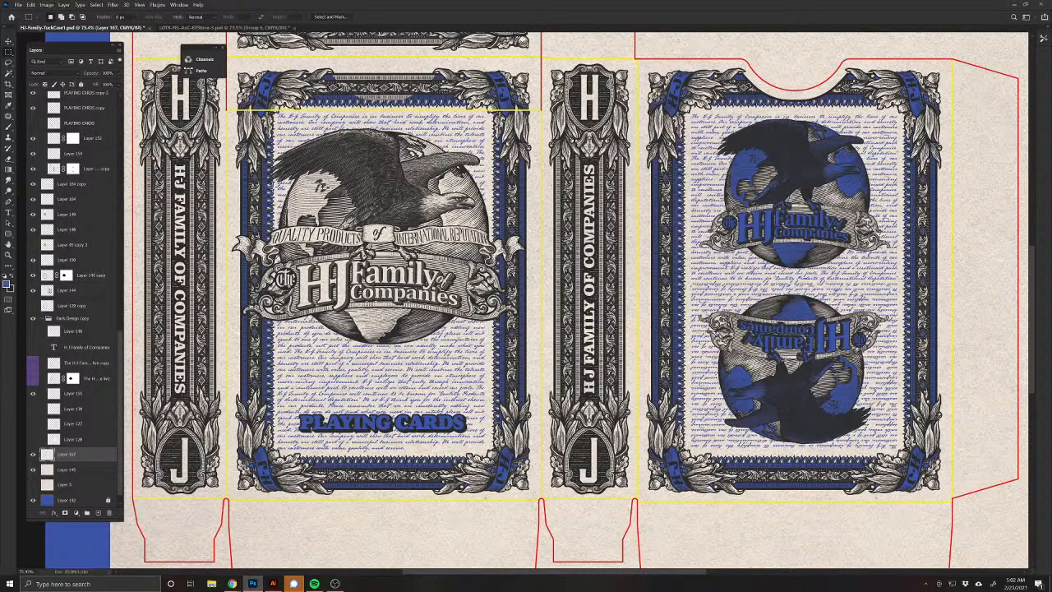
key("v")
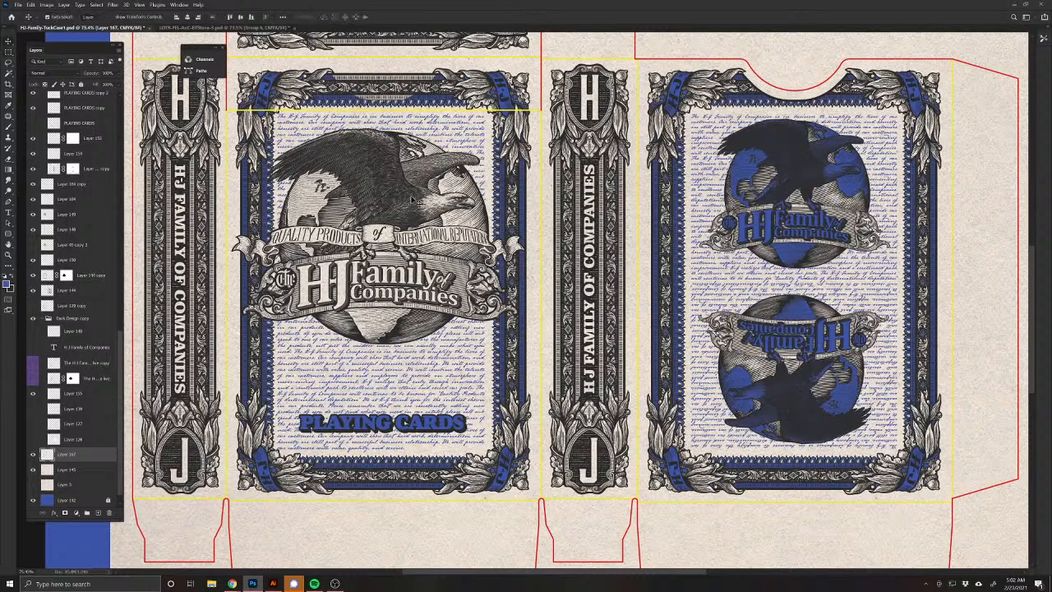
left_click(417, 200, "ctrl")
left_click(33, 248)
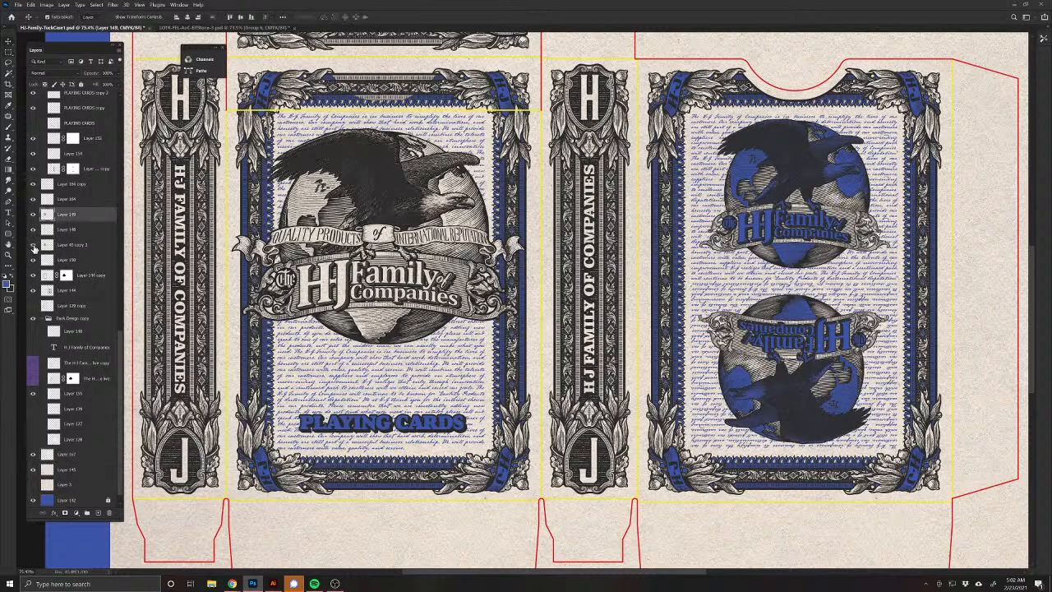
left_click(34, 248)
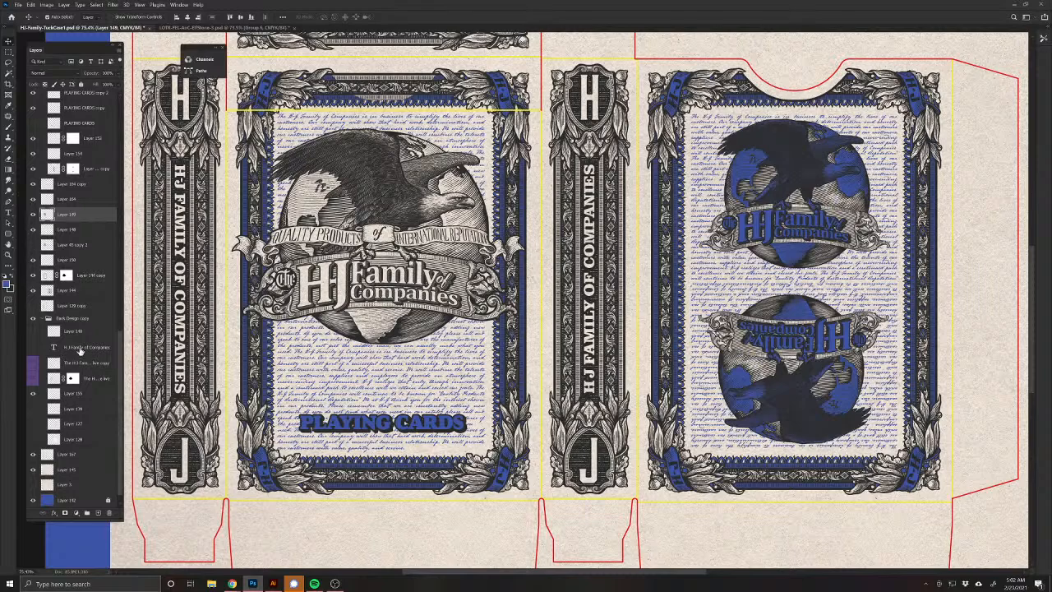
left_click(768, 226)
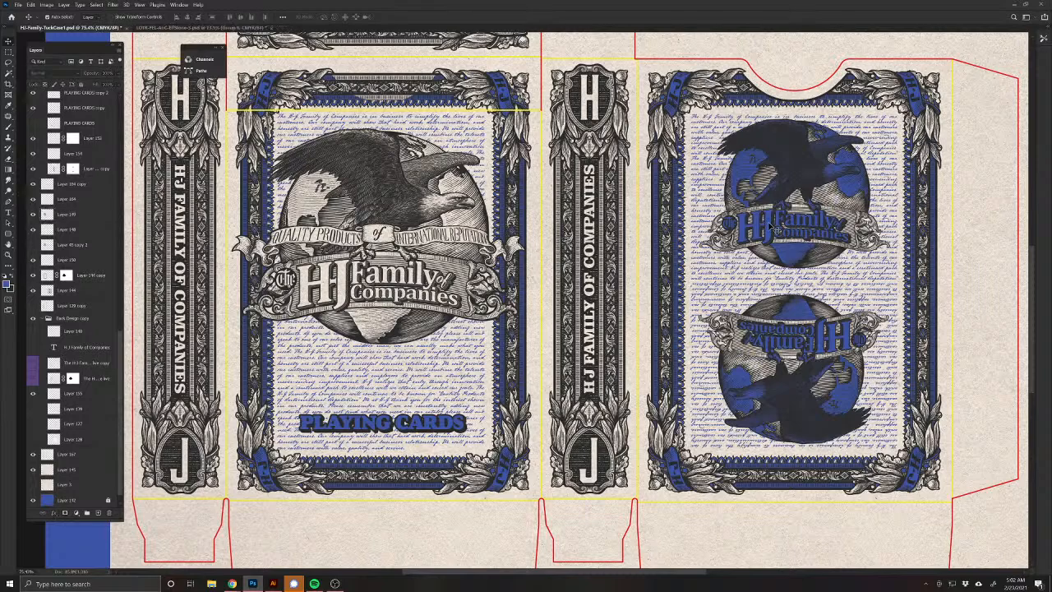
left_click_drag(768, 226, 444, 267)
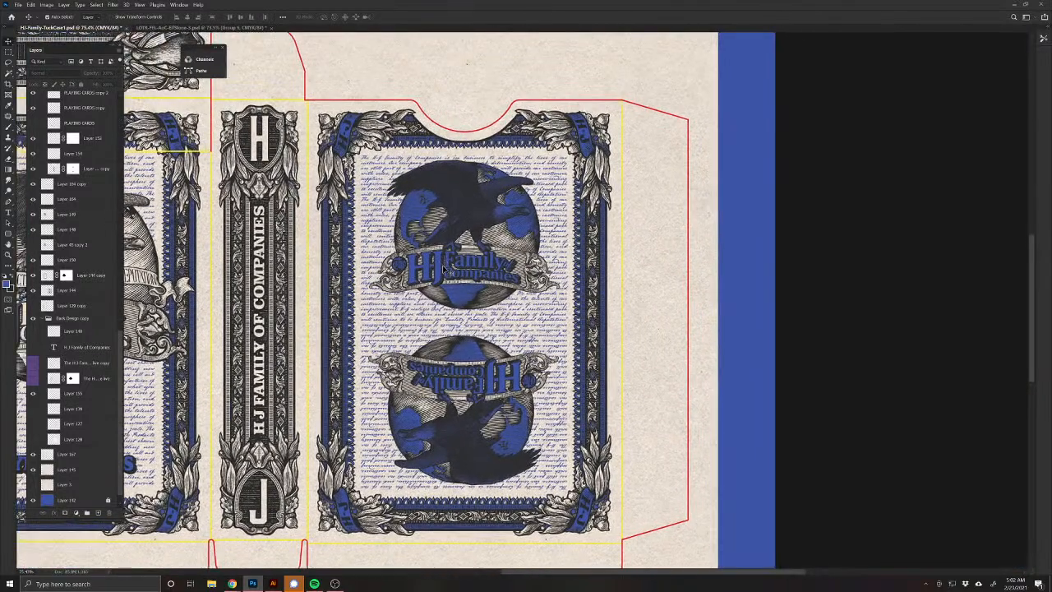
Step: Load the outline of the blue artwork layer as a selection
key("l")
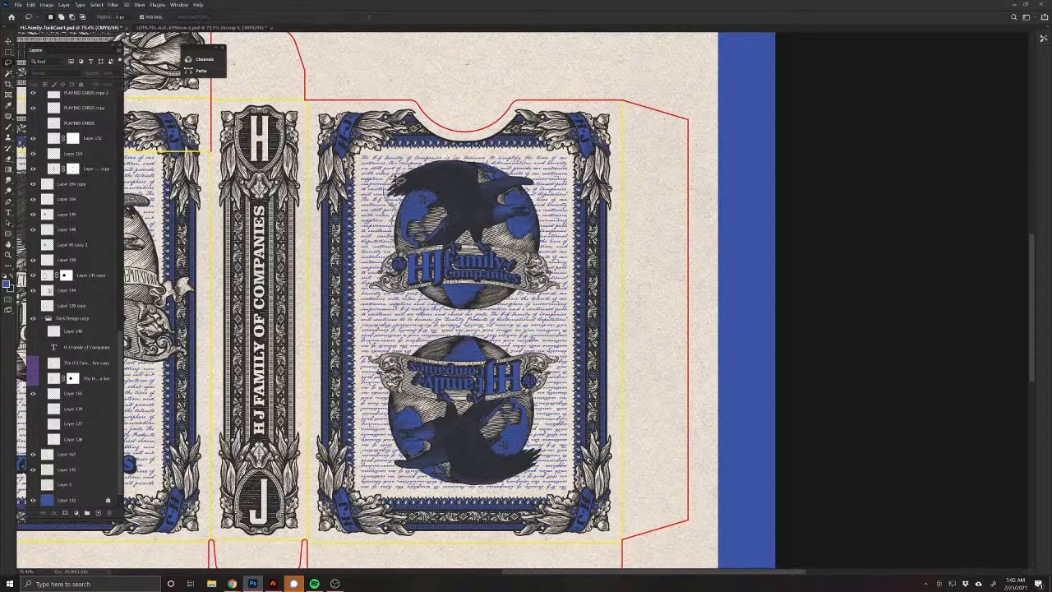
mouse_move(463, 155)
left_mouse_down()
mouse_move(558, 200)
mouse_move(567, 293)
mouse_move(542, 325)
mouse_move(394, 314)
mouse_move(365, 279)
mouse_move(388, 212)
left_mouse_up()
scroll(122, 416, "down", 1)
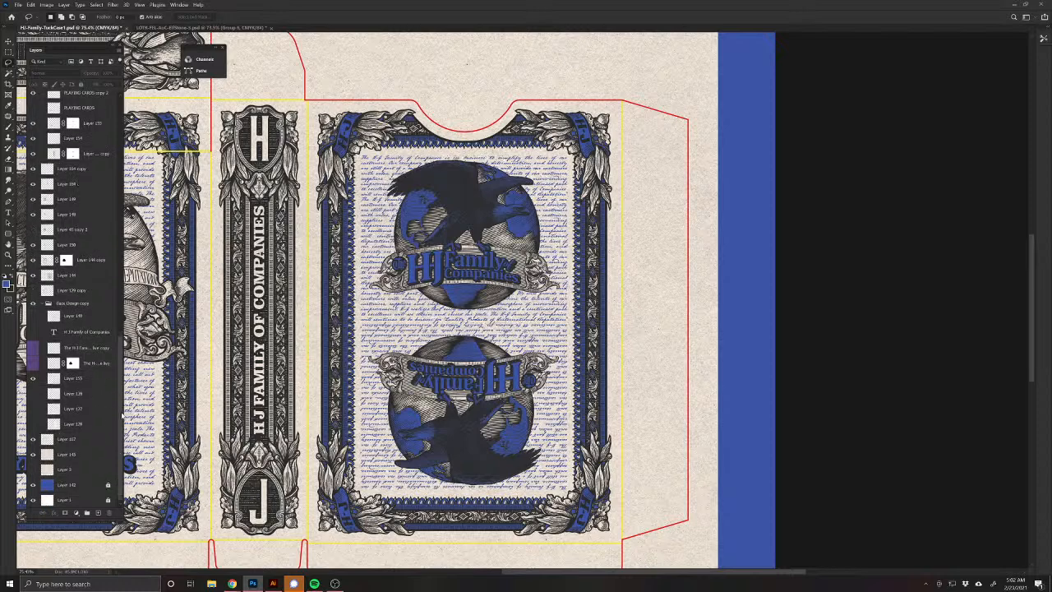
left_click(47, 462, "ctrl")
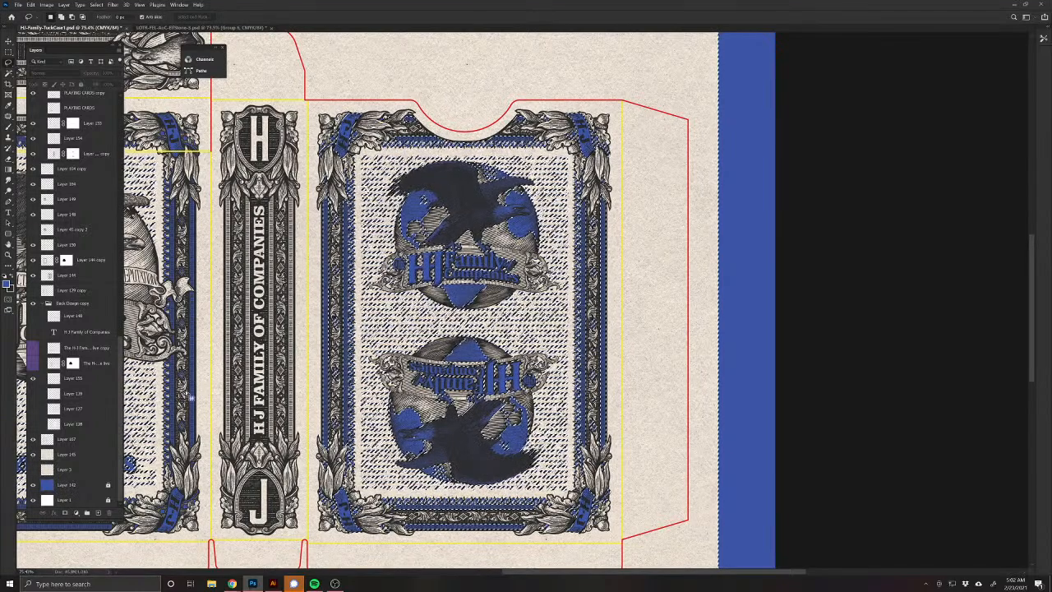
Step: Fill the selected shapes with solid blue on a new layer and clear the selection
scroll(55, 460, "up", 5)
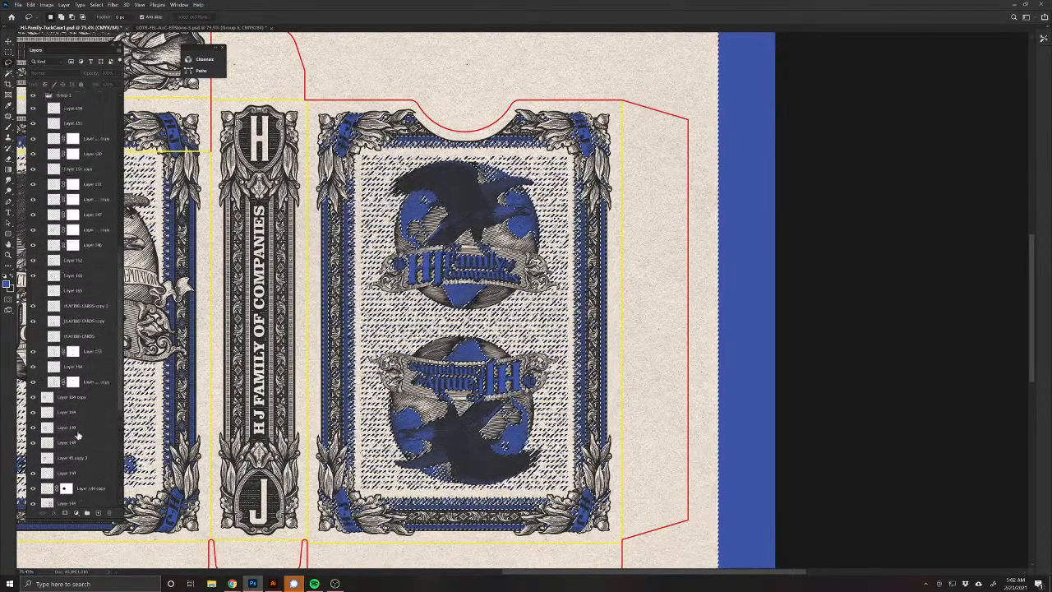
scroll(74, 460, "down", 8)
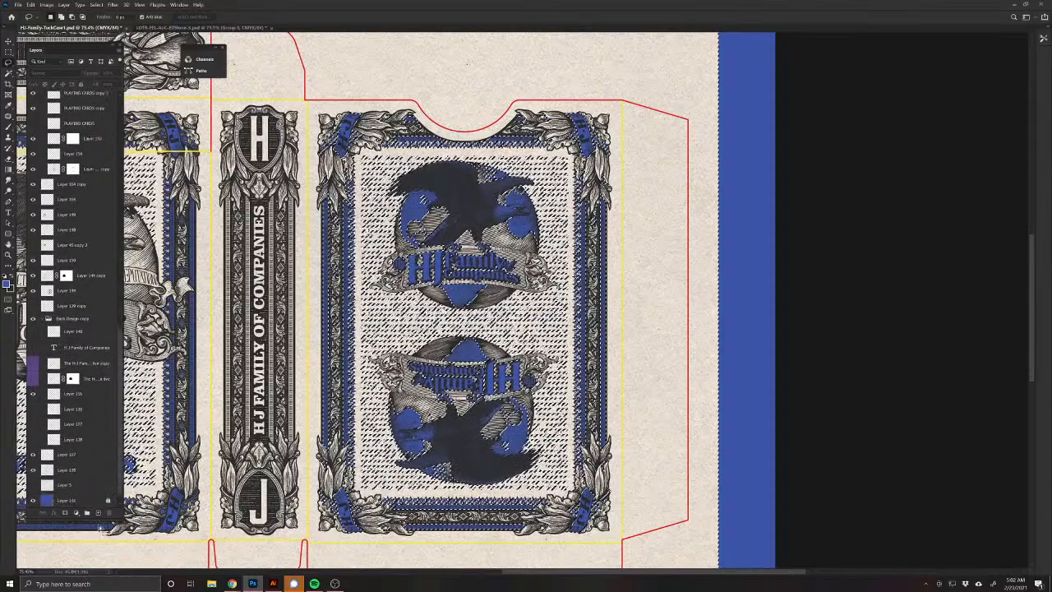
left_click(99, 514)
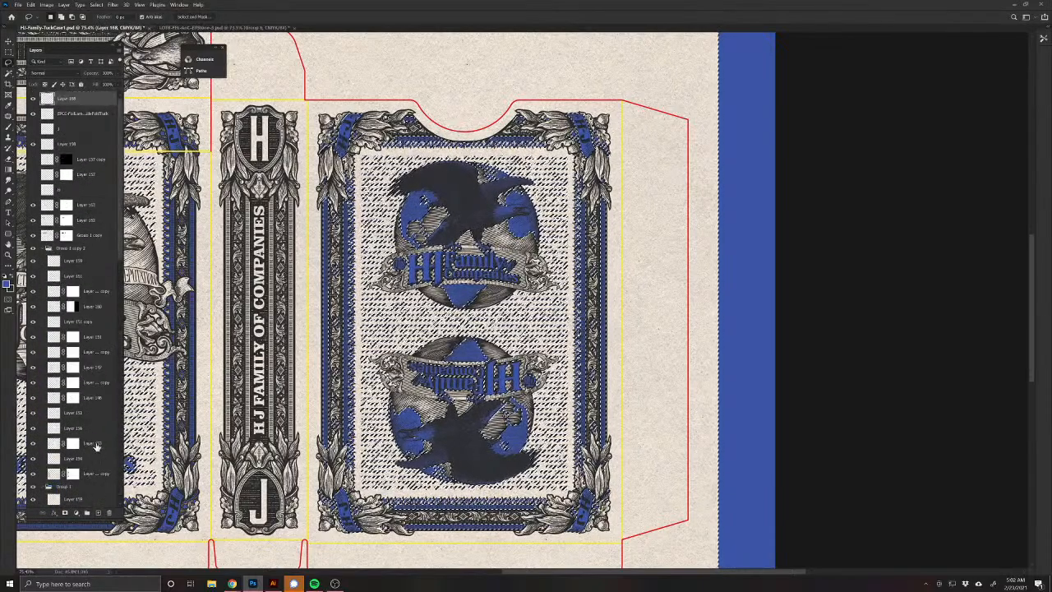
key("alt+BackSpace")
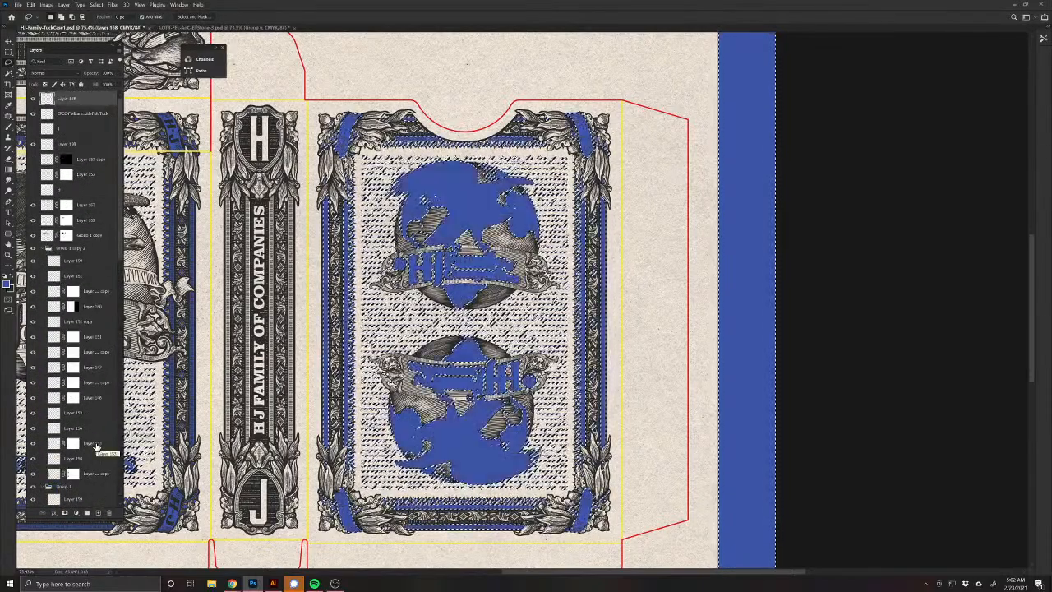
key("ctrl+d")
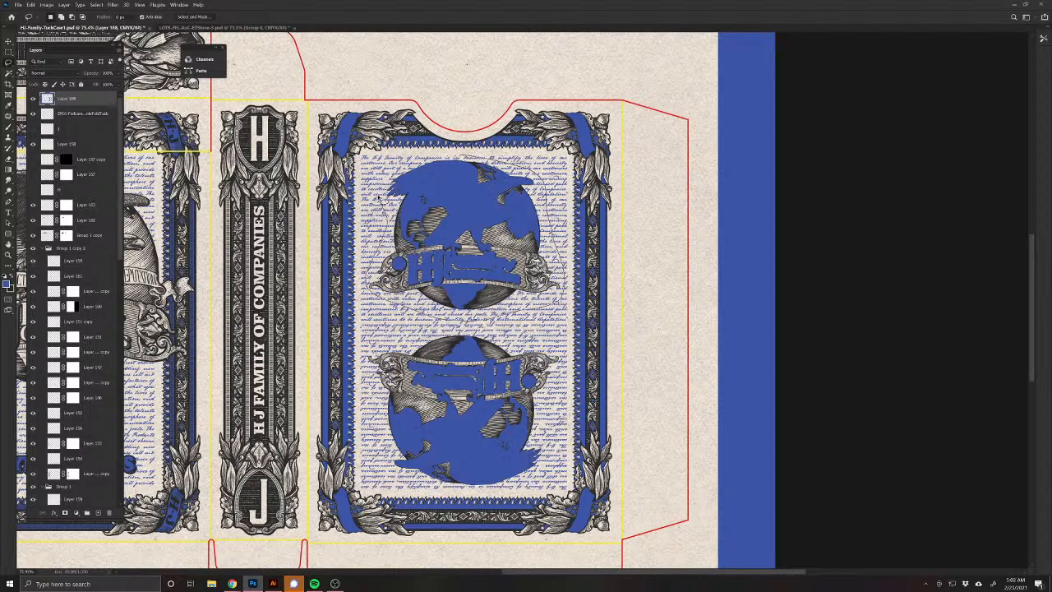
Step: Copy the back panel's upper emblem silhouette to its own layer and delete the full blue-filled layer
key("ctrl+shift+alt+n")
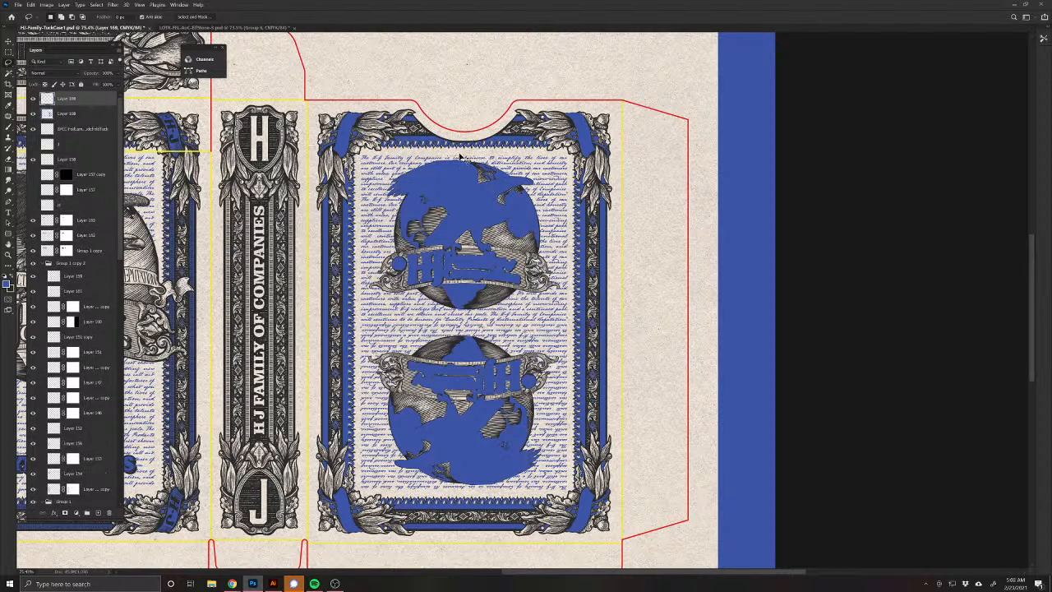
left_click_drag(69, 115, 109, 512)
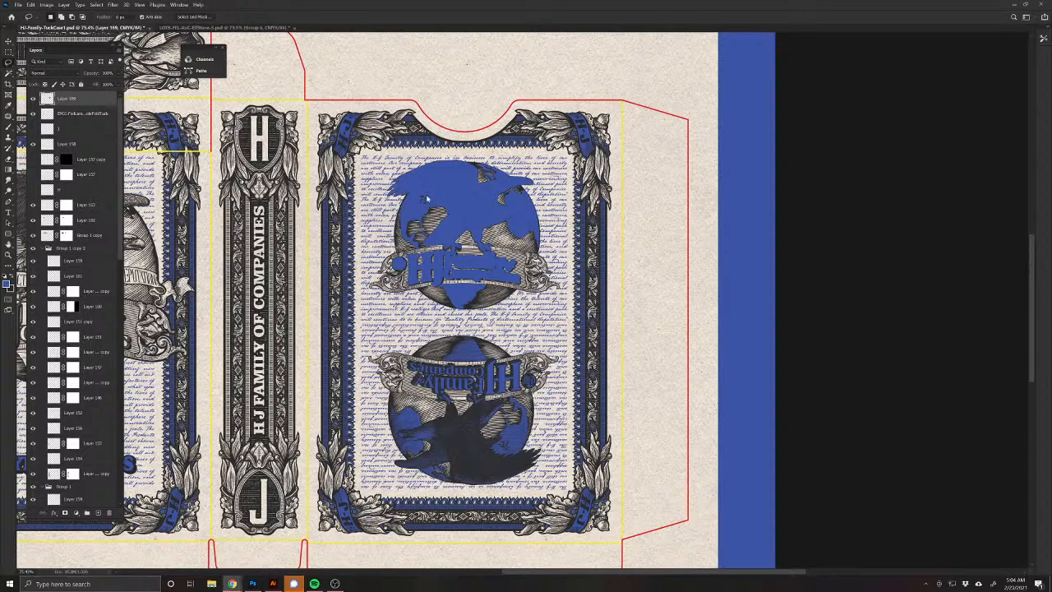
left_click(651, 249)
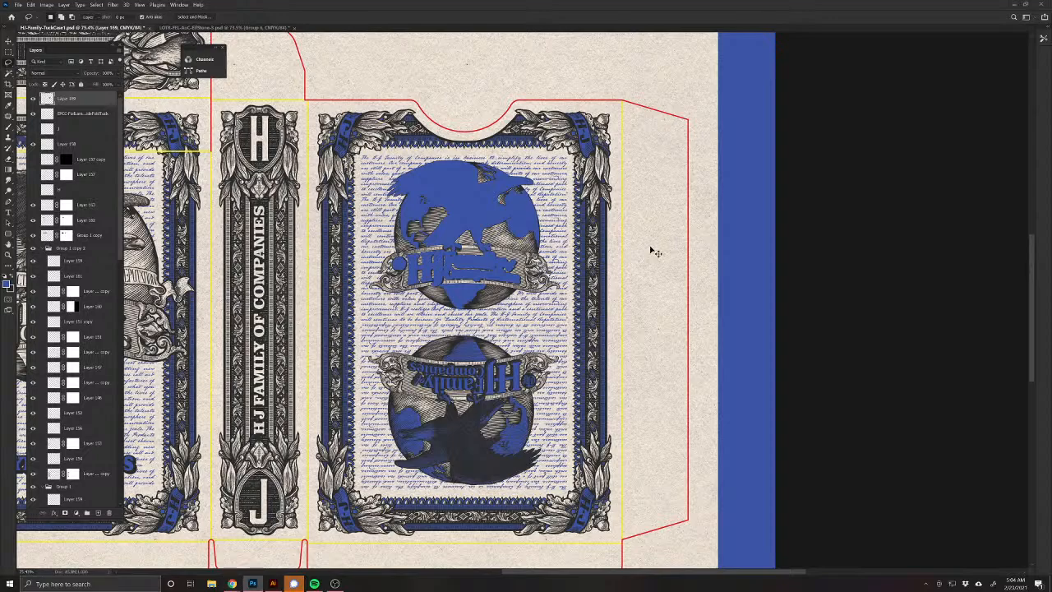
Step: Move the blue emblem silhouette onto the front panel and scale it to about 142% to match the eagle and globe
key("v")
mouse_move(475, 287)
left_mouse_down()
mouse_move(779, 299)
mouse_move(715, 246)
mouse_move(366, 270)
left_mouse_up()
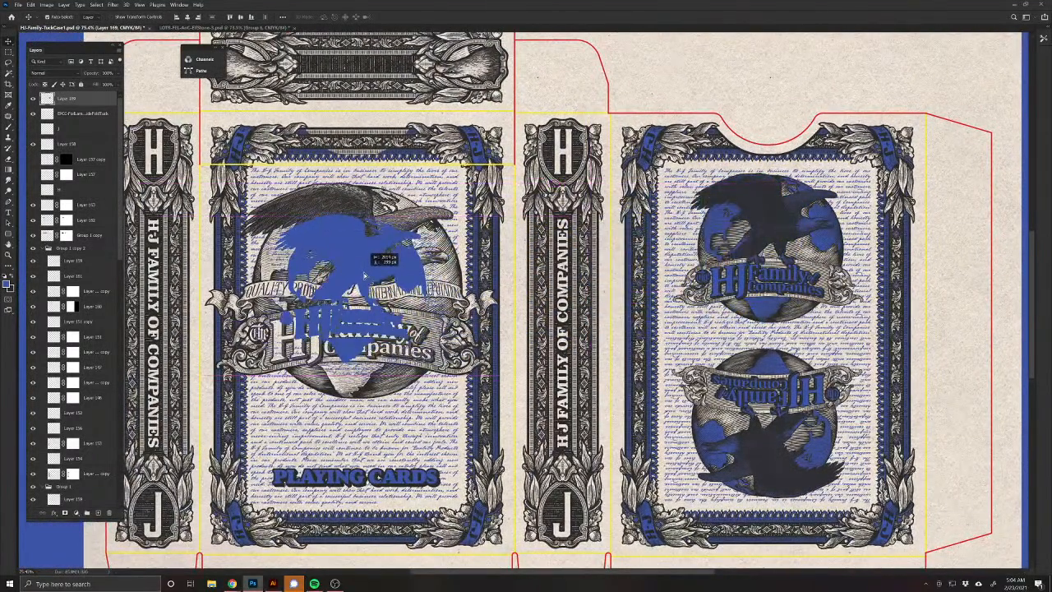
key("ctrl+t")
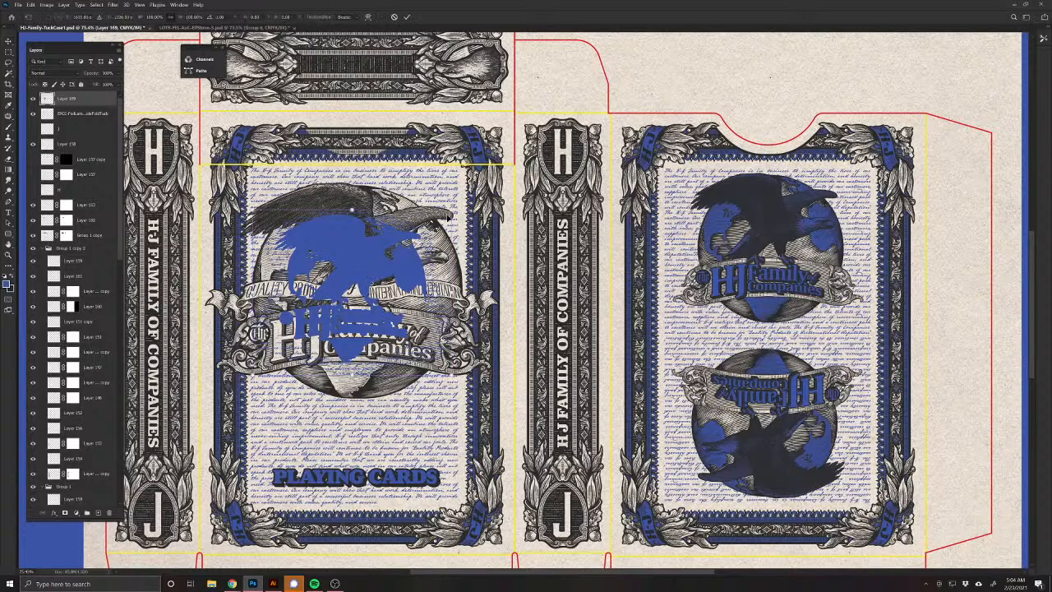
left_click_drag(352, 209, 500, 170)
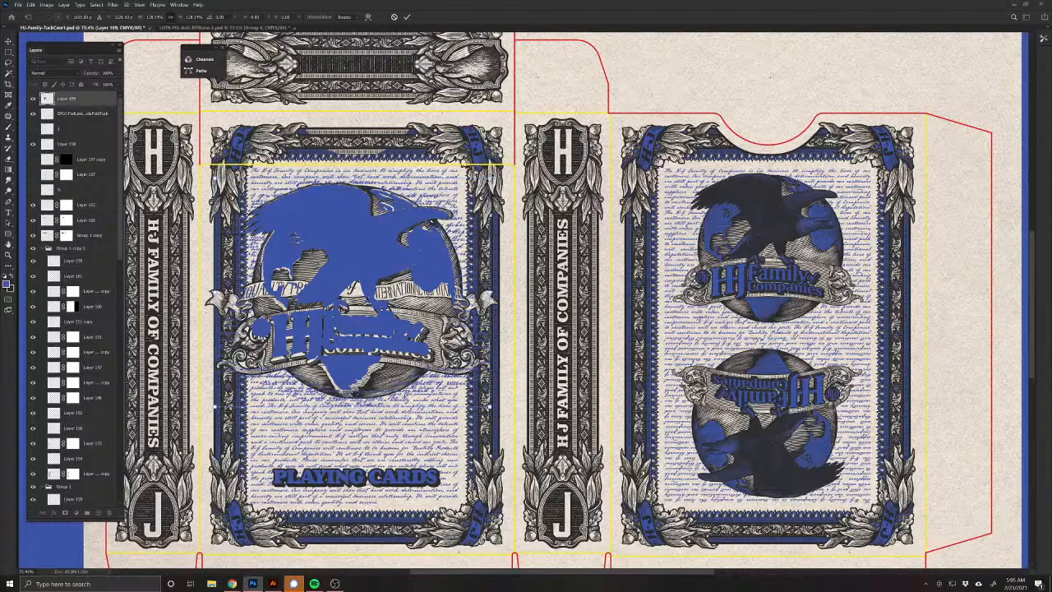
left_click_drag(493, 167, 503, 168)
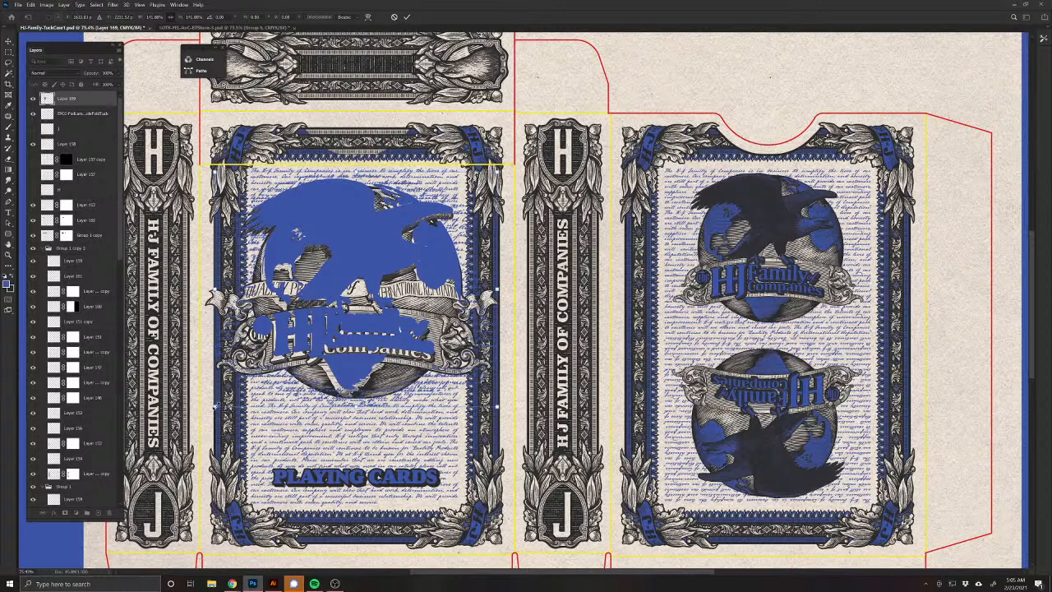
left_click_drag(216, 406, 212, 408)
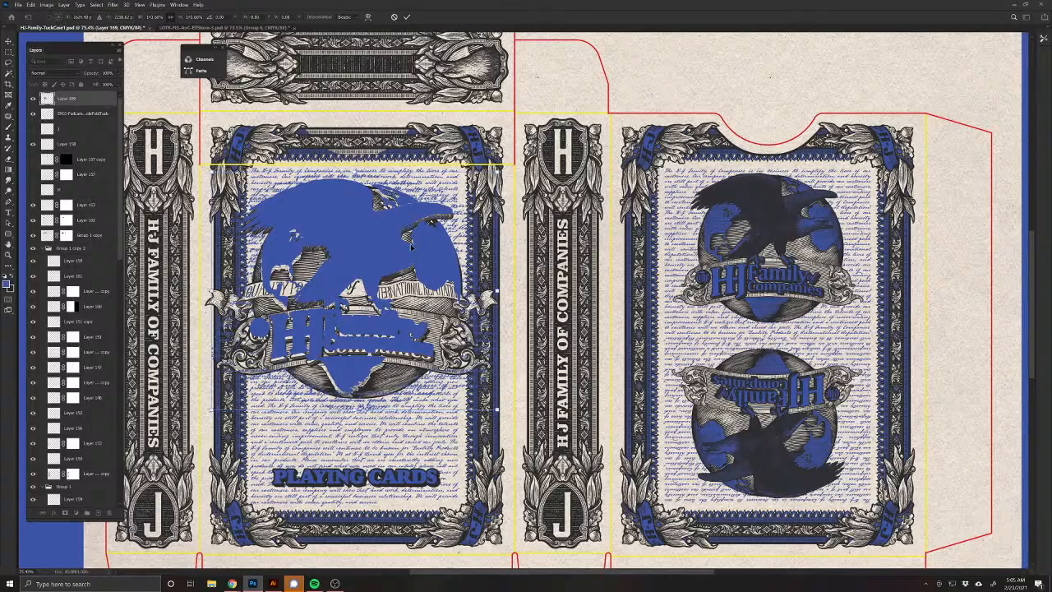
Step: Fine-tune the blue silhouette's scale to about 142.7% so it lines up with the front emblem's banner and lettering
left_click_drag(426, 367, 526, 386)
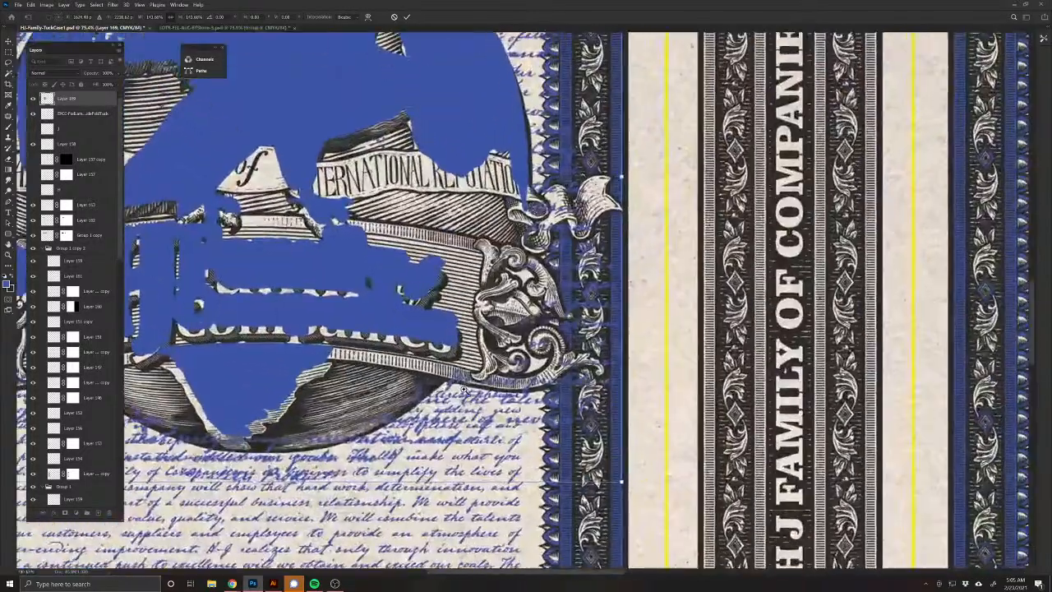
left_click_drag(622, 480, 622, 481)
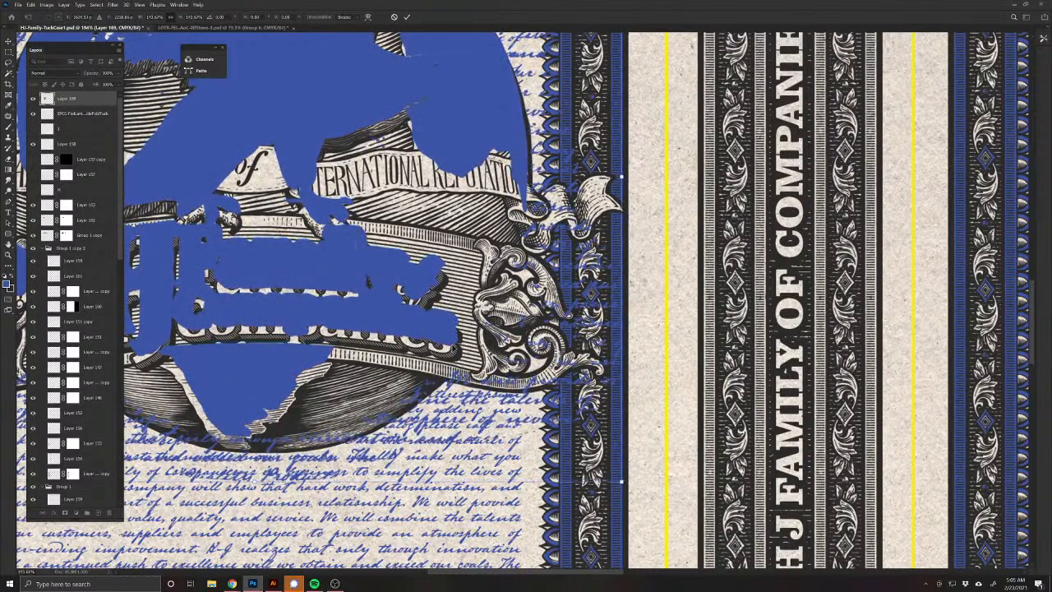
left_click_drag(443, 330, 444, 345)
left_click_drag(425, 257, 407, 387)
left_click_drag(495, 191, 484, 304)
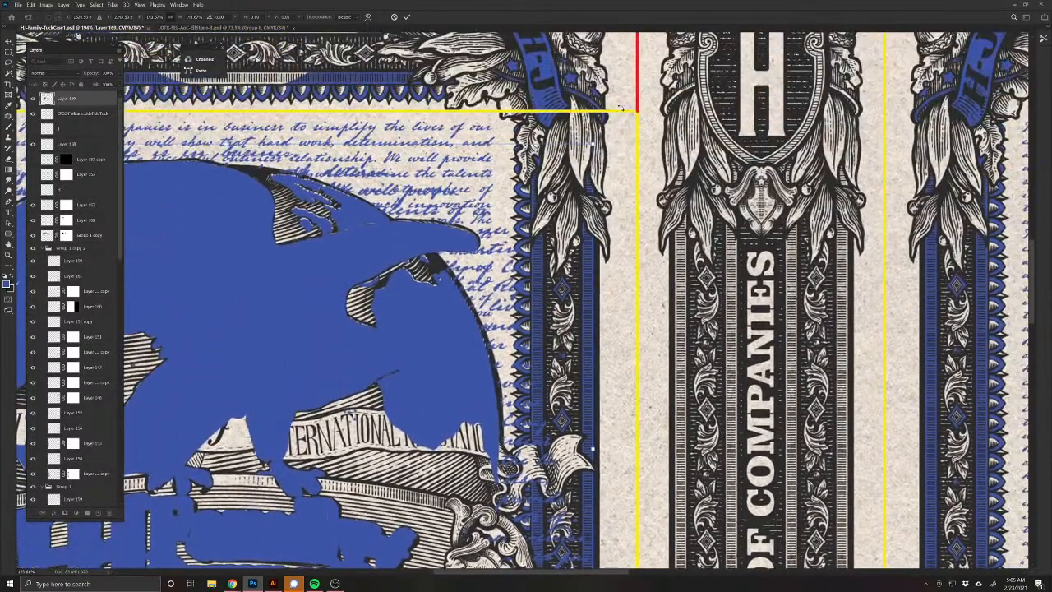
Step: Enlarge the blue silhouette to about 144%, nudge it slightly left to match the front emblem's outlines, and apply the transform
left_click_drag(590, 141, 595, 142)
left_click_drag(398, 283, 728, 265)
key("Left")
key("Left")
key("Left")
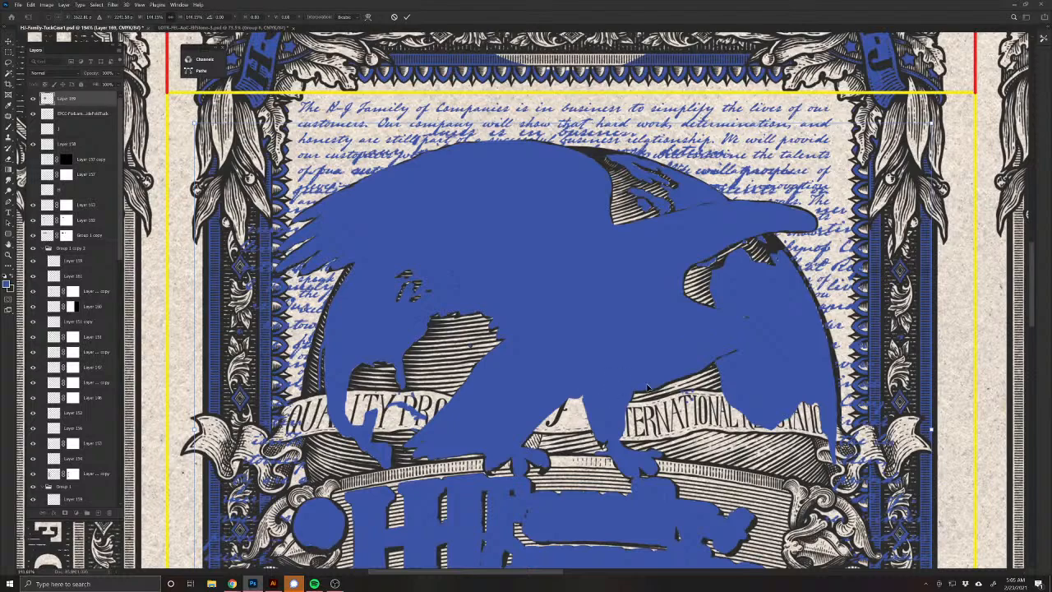
scroll(601, 406, "down", 5)
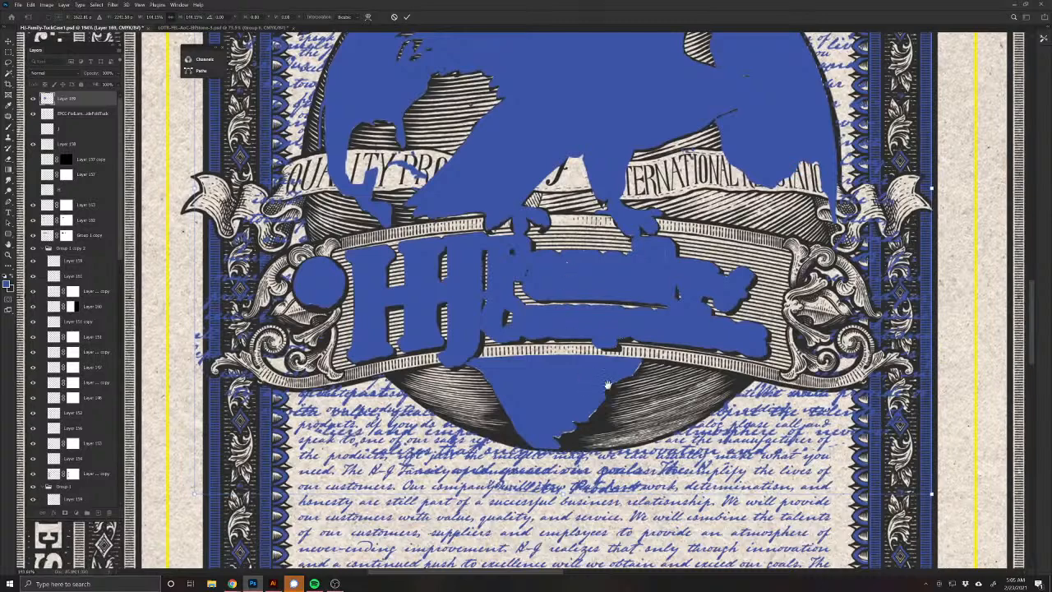
mouse_move(888, 485)
left_mouse_down()
mouse_move(849, 465)
mouse_move(895, 474)
left_mouse_up()
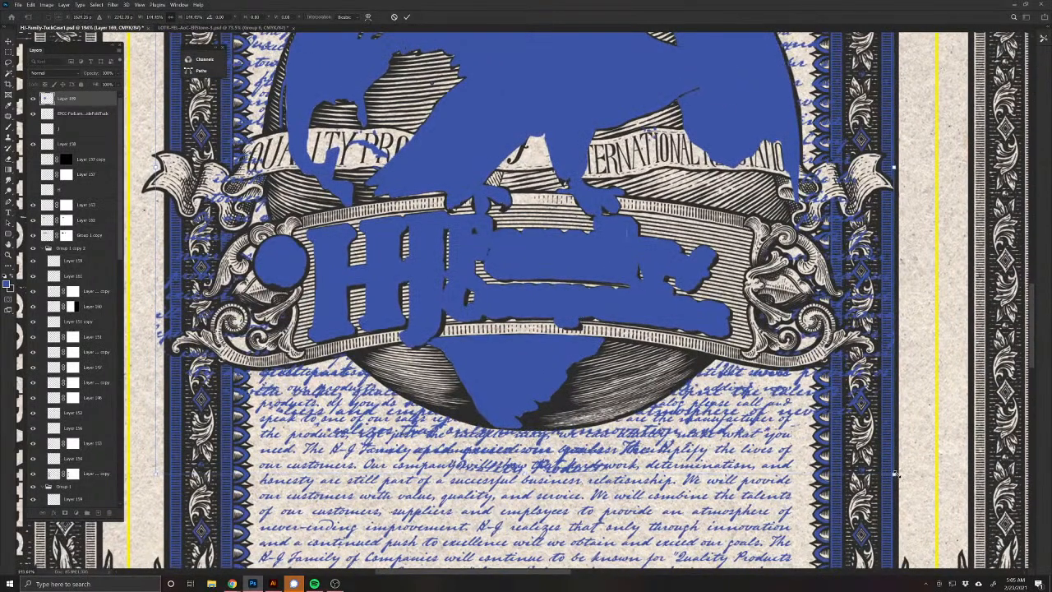
key("Return")
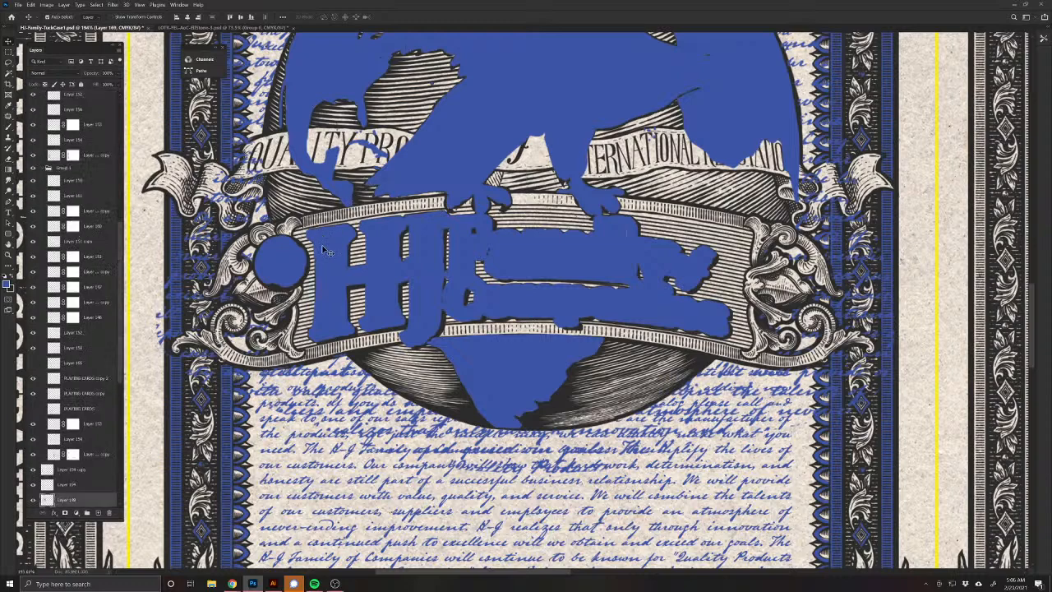
Step: Move the blue silhouette layer down the layer stack to just below the front emblem's line art
left_click_drag(70, 100, 78, 460)
scroll(78, 459, "down", 2)
scroll(238, 312, "down", 1)
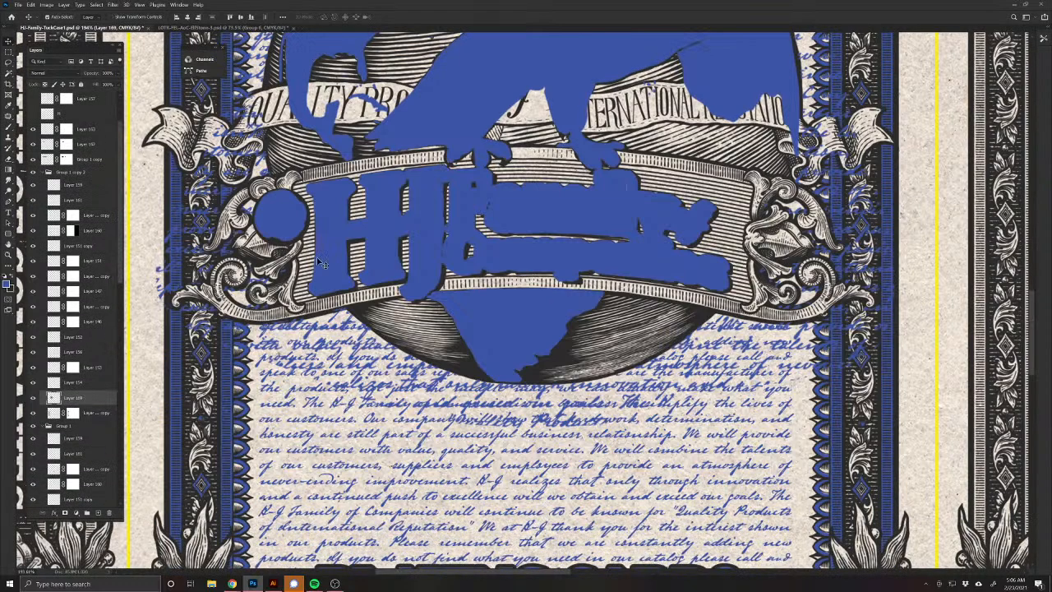
left_click(285, 246)
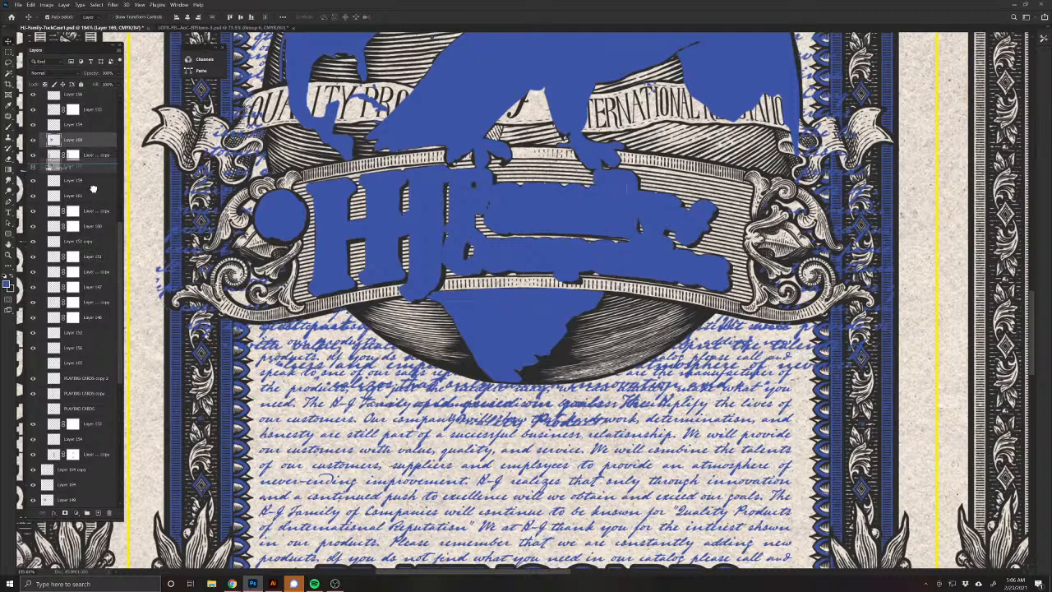
mouse_move(81, 481)
left_mouse_down()
mouse_move(80, 505)
mouse_move(72, 490)
left_mouse_up()
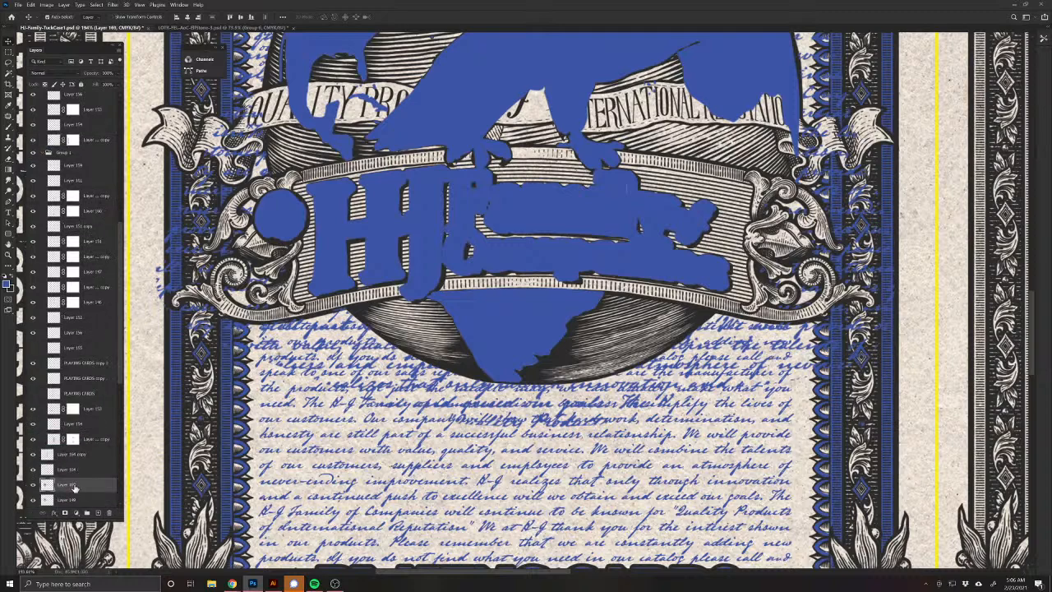
scroll(73, 484, "down", 5)
scroll(82, 443, "down", 1)
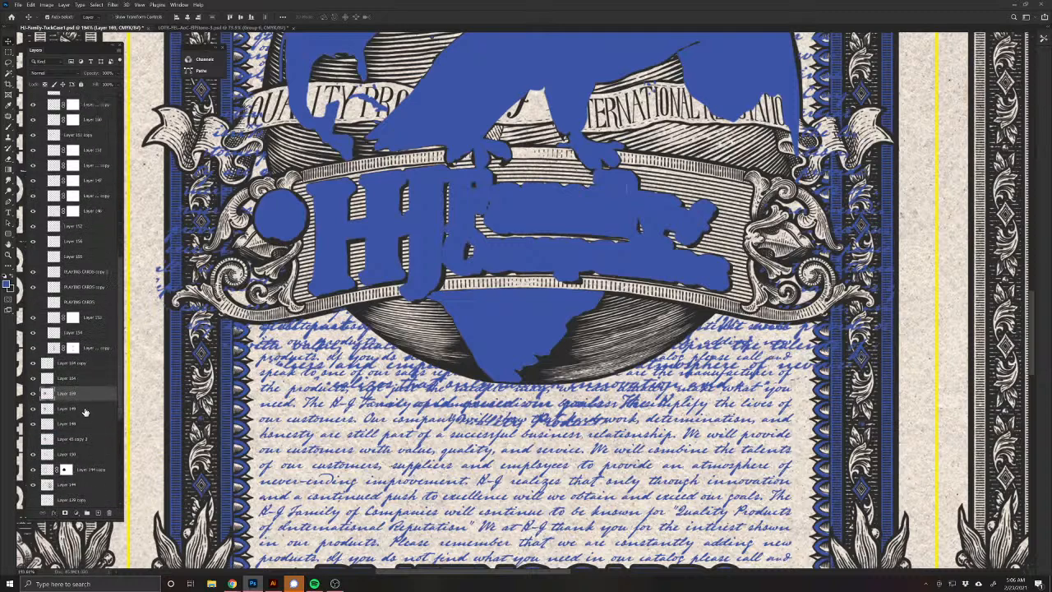
left_click_drag(77, 397, 78, 417)
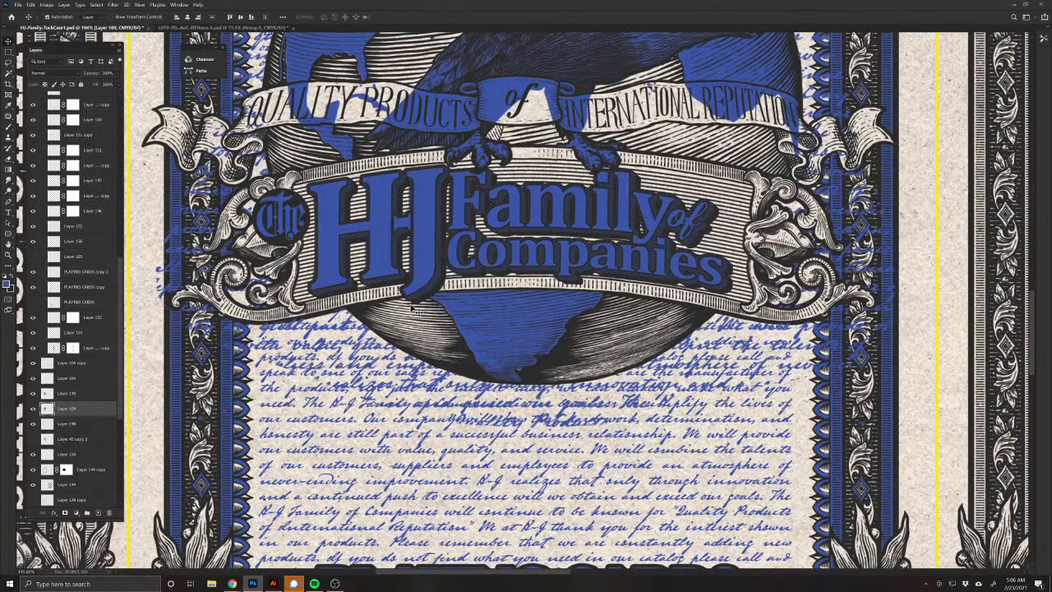
Step: Add a layer mask to the blue silhouette layer and fill it with black to hide all the blue
left_click_drag(399, 236, 428, 335)
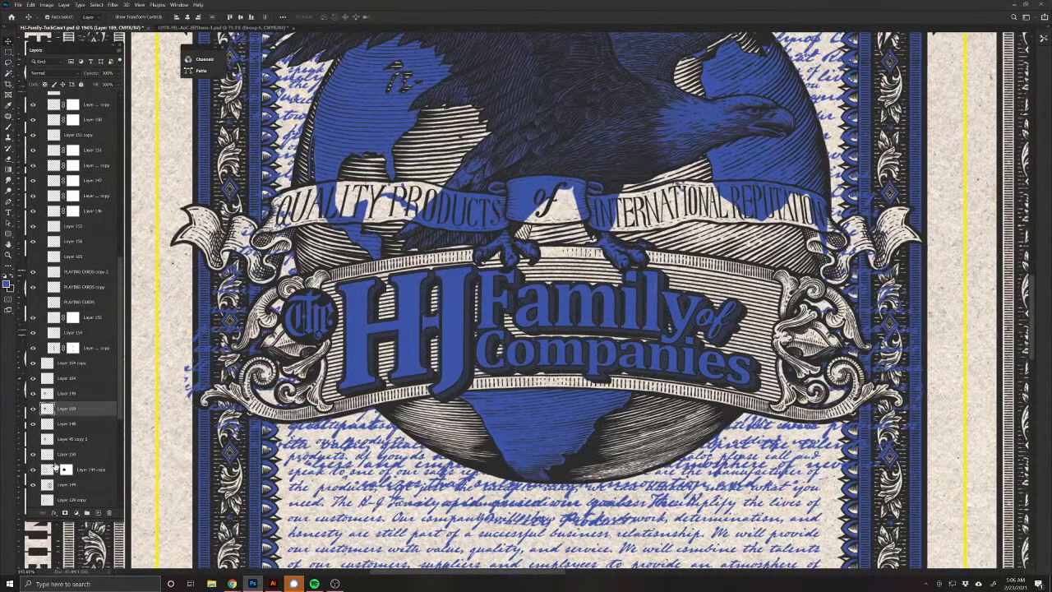
left_click(63, 512)
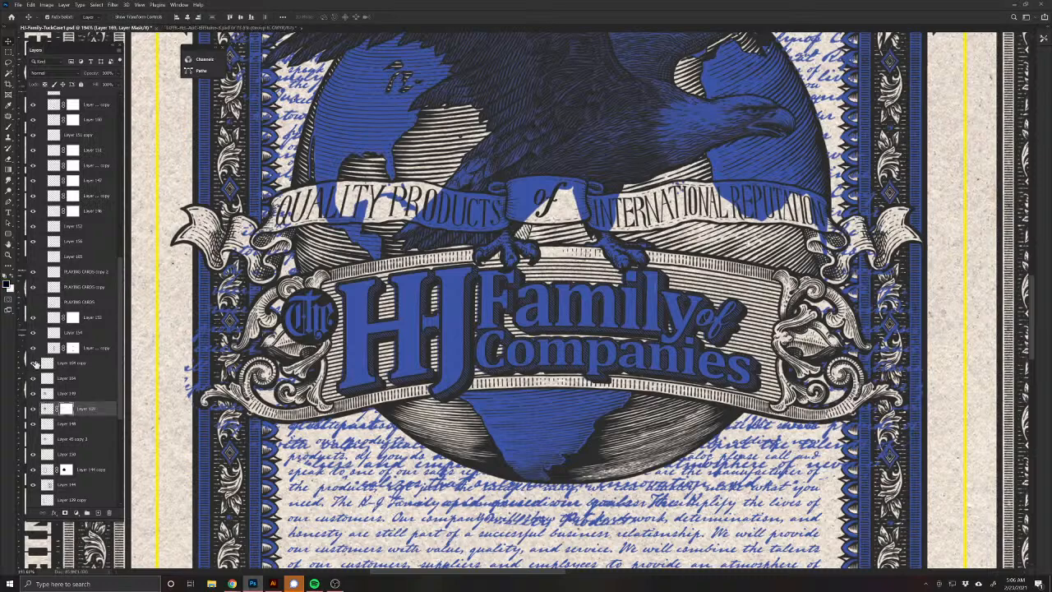
key("alt+BackSpace")
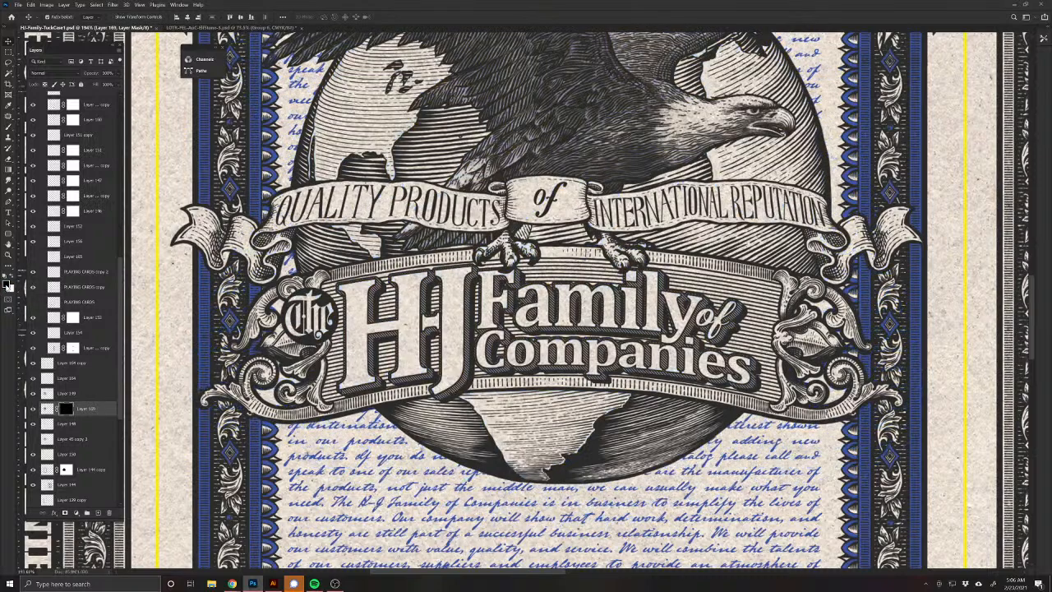
Step: Brush white on the mask to reveal blue across the "The HJ Family of Companies" lettering on the banner
left_click(9, 129)
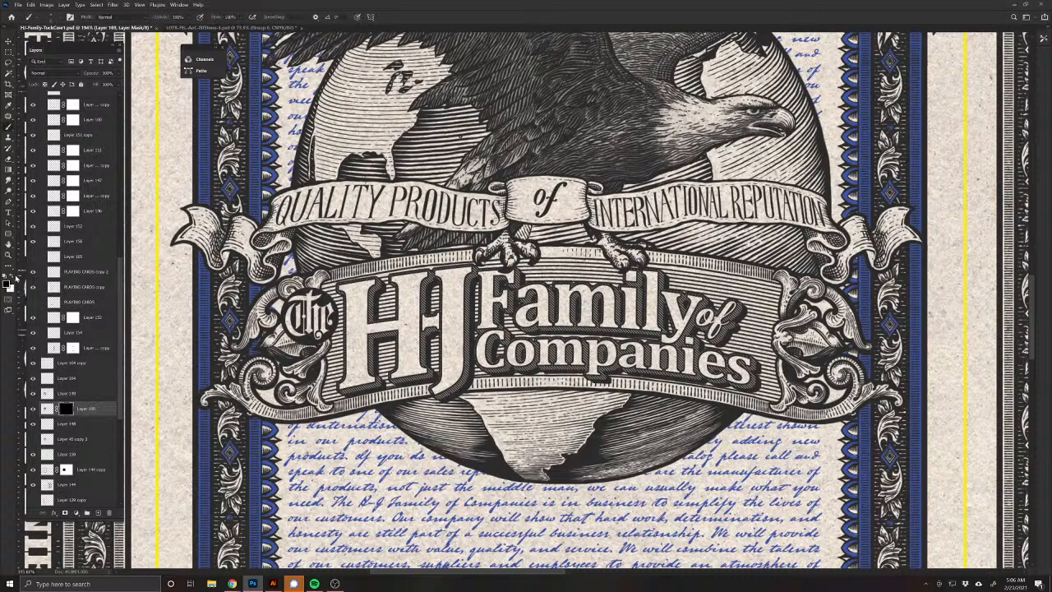
left_click(11, 275)
mouse_move(310, 310)
left_mouse_down()
mouse_move(322, 322)
mouse_move(336, 302)
mouse_move(292, 302)
mouse_move(293, 328)
mouse_move(304, 322)
mouse_move(317, 333)
mouse_move(324, 322)
left_mouse_up()
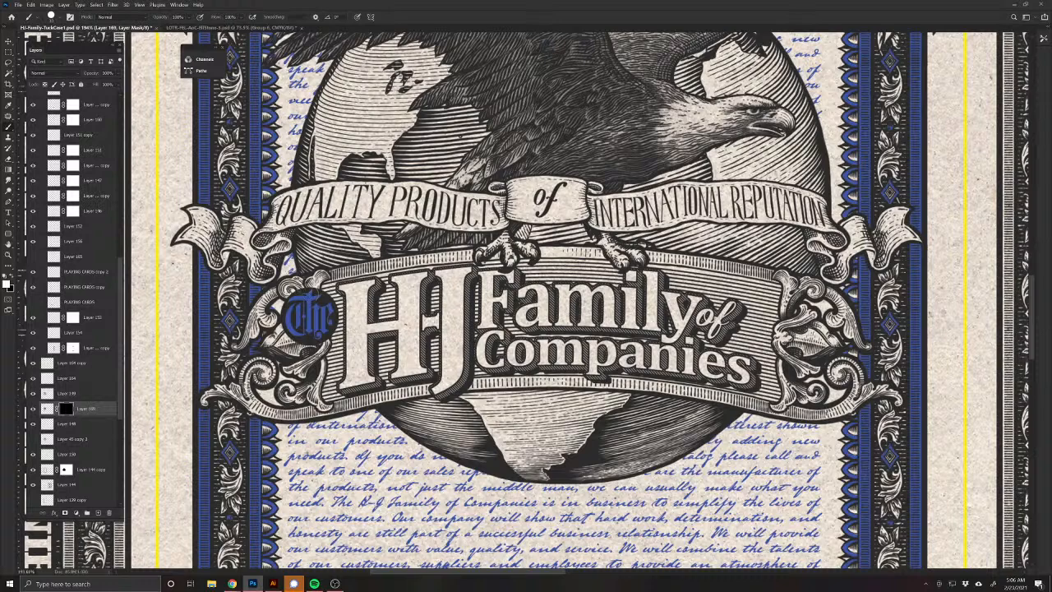
mouse_move(351, 381)
left_mouse_down()
mouse_move(360, 320)
mouse_move(339, 385)
mouse_move(452, 370)
mouse_move(365, 361)
mouse_move(362, 288)
mouse_move(466, 280)
mouse_move(468, 316)
mouse_move(411, 313)
mouse_move(407, 354)
mouse_move(463, 380)
left_mouse_up()
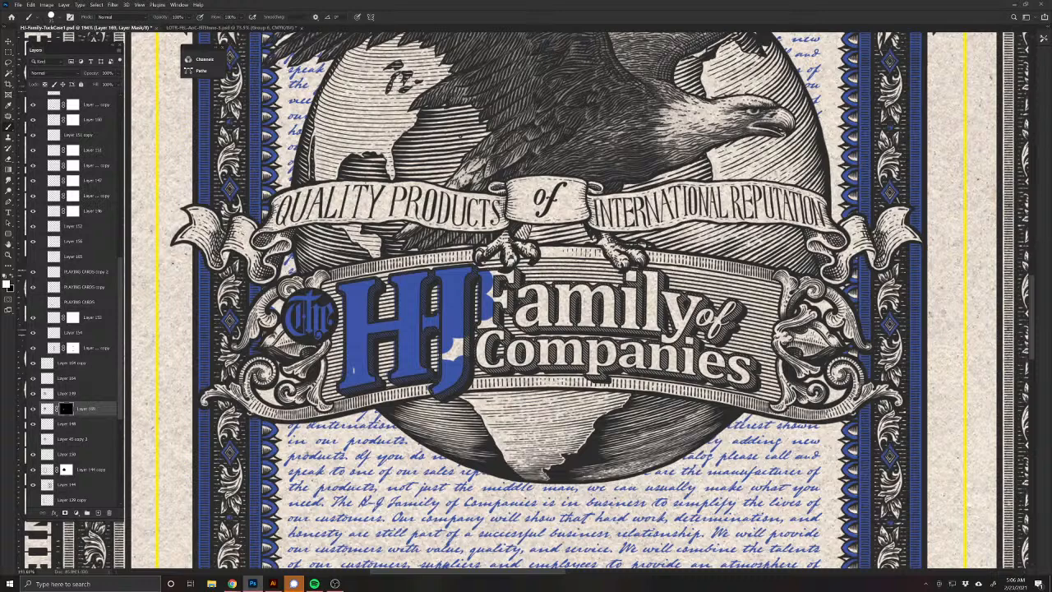
mouse_move(462, 349)
left_mouse_down()
mouse_move(442, 355)
mouse_move(535, 353)
mouse_move(543, 328)
mouse_move(494, 308)
mouse_move(506, 279)
mouse_move(538, 287)
mouse_move(568, 365)
mouse_move(697, 374)
mouse_move(748, 362)
mouse_move(719, 321)
mouse_move(752, 316)
mouse_move(674, 345)
mouse_move(592, 328)
mouse_move(575, 345)
mouse_move(604, 297)
mouse_move(674, 284)
left_mouse_up()
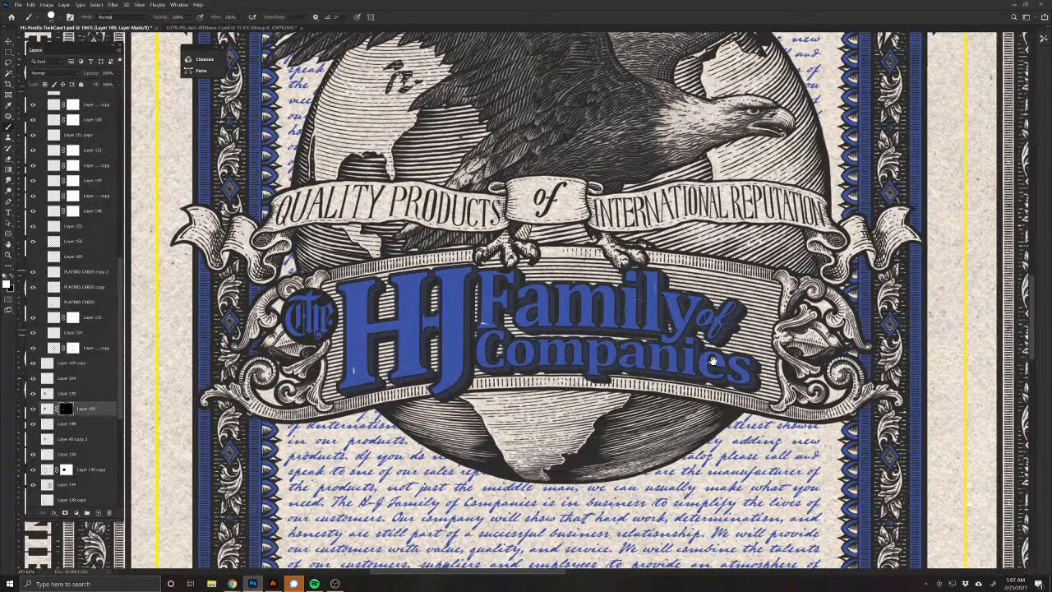
Step: Brush white on the mask to reveal blue on the globe's North American landmass and the eagle's lower feathers
left_click_drag(713, 361, 524, 398)
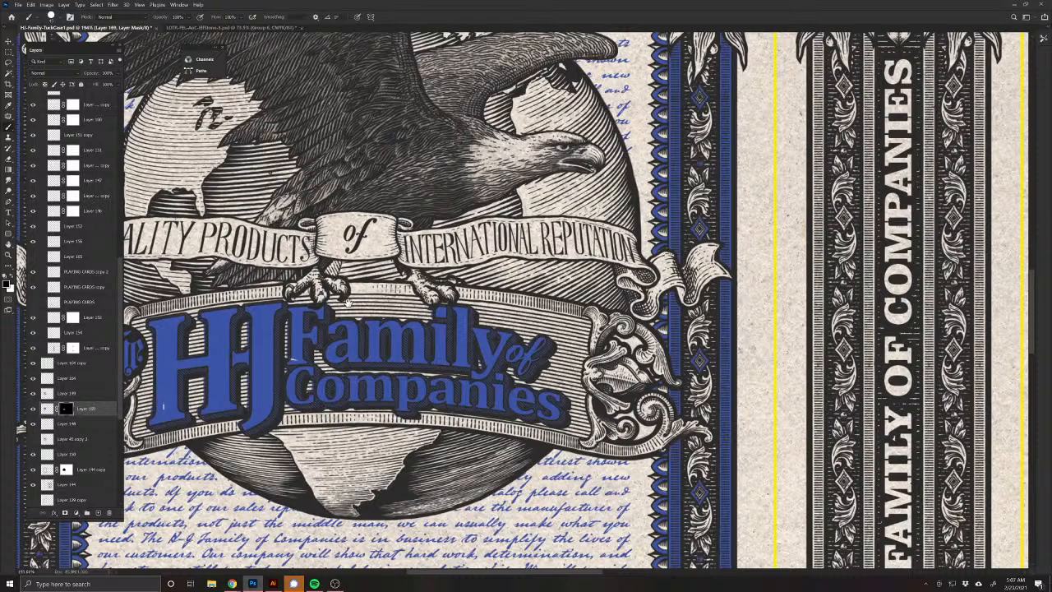
left_click_drag(348, 302, 445, 400)
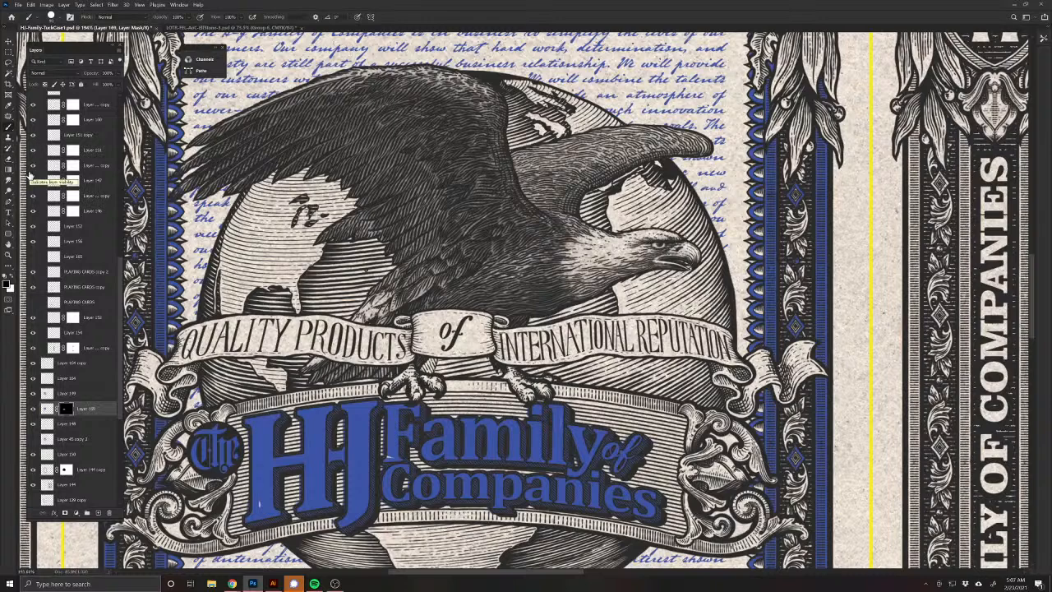
key("x")
mouse_move(454, 240)
left_mouse_down()
mouse_move(418, 231)
mouse_move(438, 311)
mouse_move(396, 327)
mouse_move(337, 374)
mouse_move(271, 382)
mouse_move(296, 330)
mouse_move(234, 325)
mouse_move(239, 255)
mouse_move(290, 194)
mouse_move(308, 271)
mouse_move(328, 246)
left_mouse_up()
left_click_drag(328, 197, 362, 182)
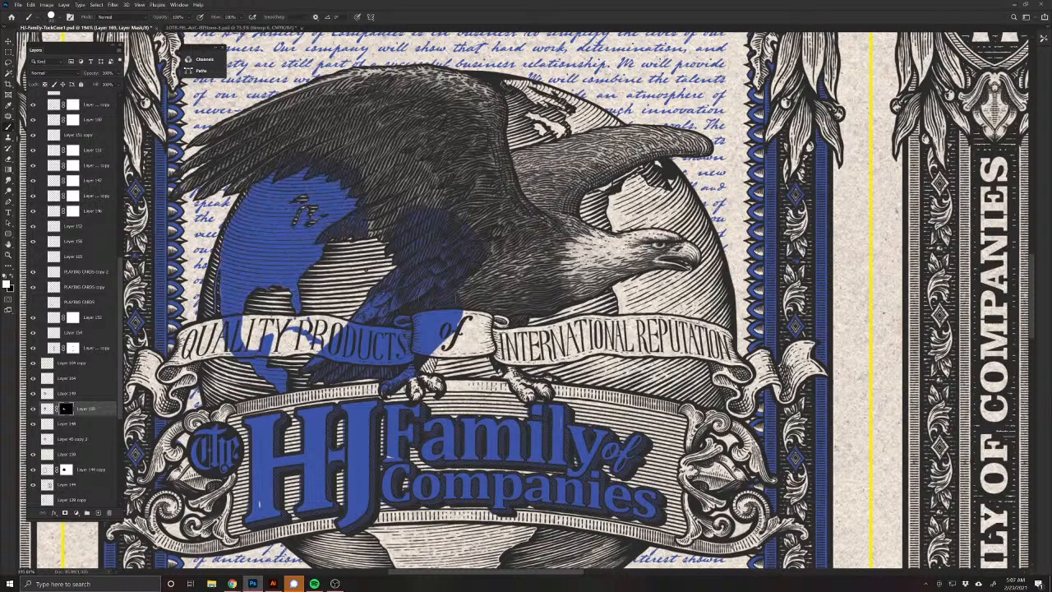
Step: Brush white on the mask to reveal blue over the eagle's body, head and far wing and the globe's eastern landmasses
mouse_move(465, 329)
left_mouse_down()
mouse_move(493, 279)
mouse_move(567, 272)
left_mouse_up()
mouse_move(632, 247)
left_mouse_down()
mouse_move(695, 238)
mouse_move(593, 133)
mouse_move(542, 163)
mouse_move(467, 168)
mouse_move(422, 194)
left_mouse_up()
mouse_move(503, 107)
left_mouse_down()
mouse_move(559, 128)
mouse_move(546, 86)
mouse_move(624, 136)
mouse_move(576, 123)
mouse_move(700, 142)
mouse_move(649, 148)
left_mouse_up()
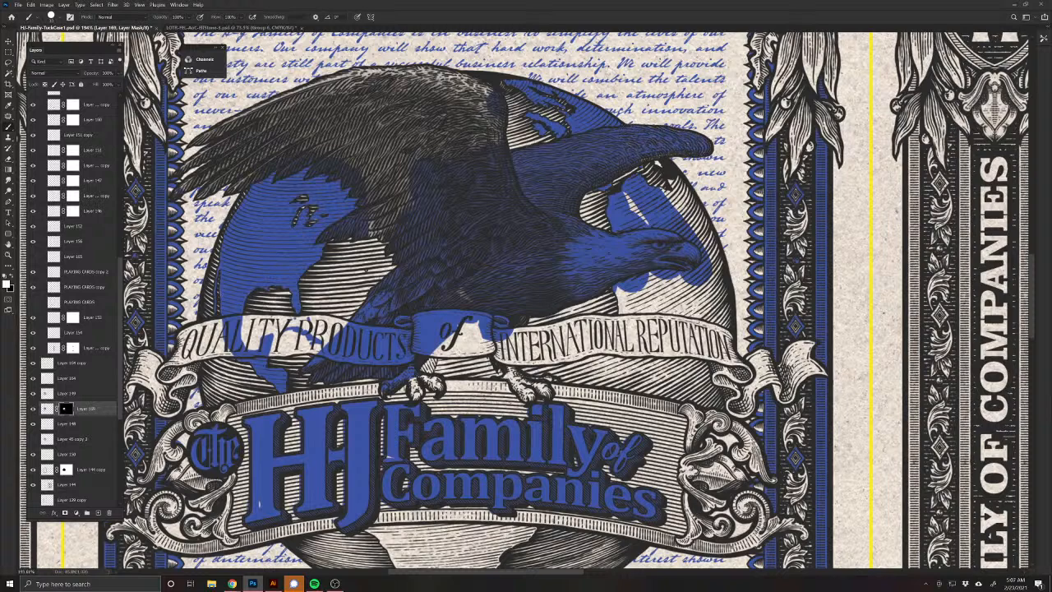
mouse_move(664, 185)
left_mouse_down()
mouse_move(704, 225)
mouse_move(720, 304)
mouse_move(651, 301)
mouse_move(621, 317)
left_mouse_up()
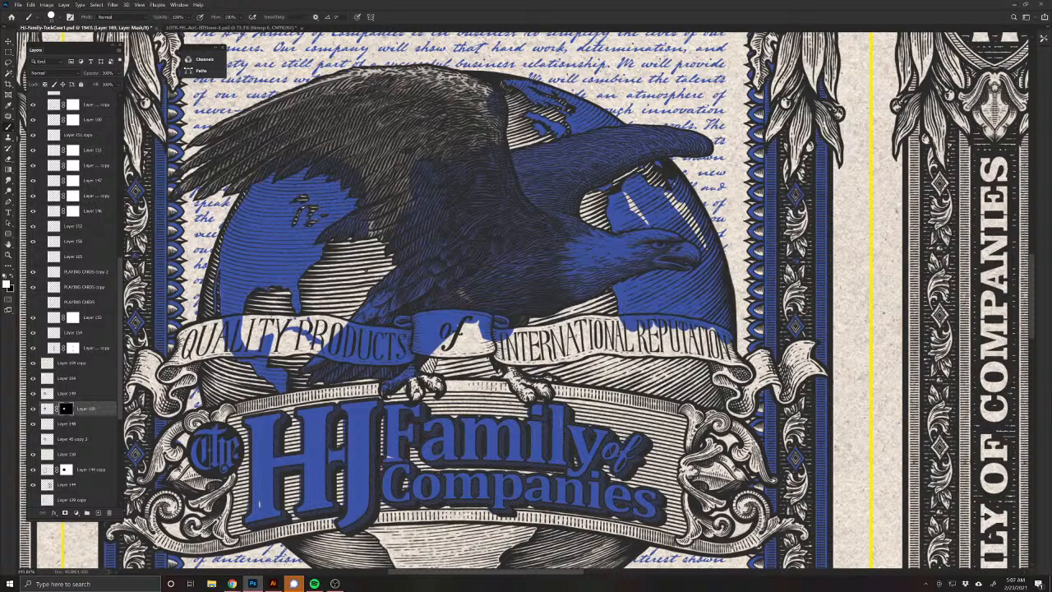
left_click_drag(637, 211, 686, 220)
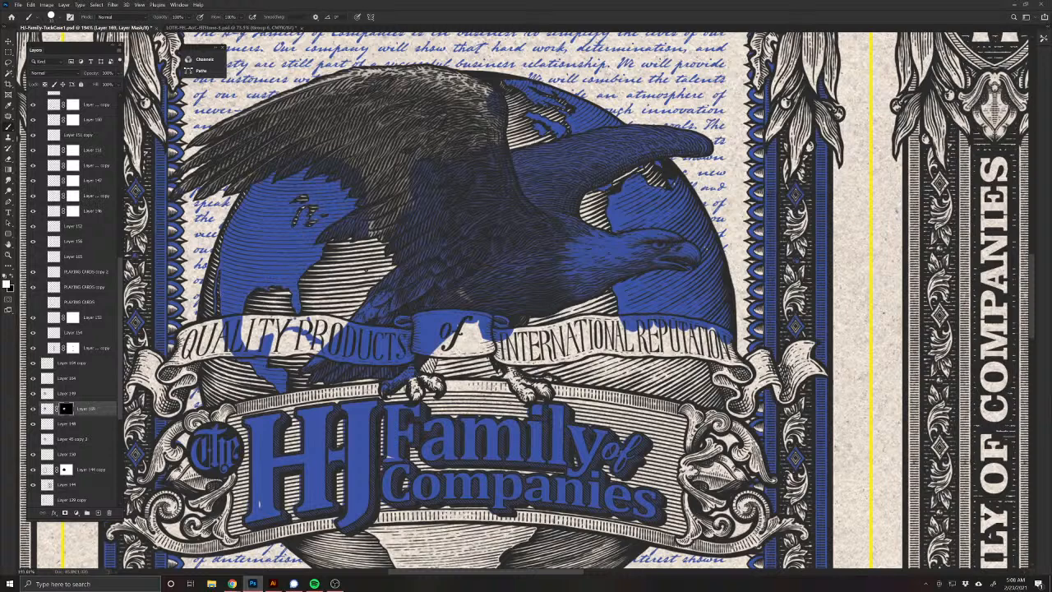
Step: Brush white on the mask to reveal blue across the whole of the eagle's large near wing, out to the feather tips
mouse_move(381, 234)
left_mouse_down()
mouse_move(379, 201)
mouse_move(401, 158)
mouse_move(473, 132)
mouse_move(479, 89)
mouse_move(434, 72)
mouse_move(361, 74)
mouse_move(256, 110)
left_mouse_up()
left_click_drag(280, 195, 502, 273)
mouse_move(464, 195)
left_mouse_down()
mouse_move(440, 206)
mouse_move(492, 178)
left_mouse_up()
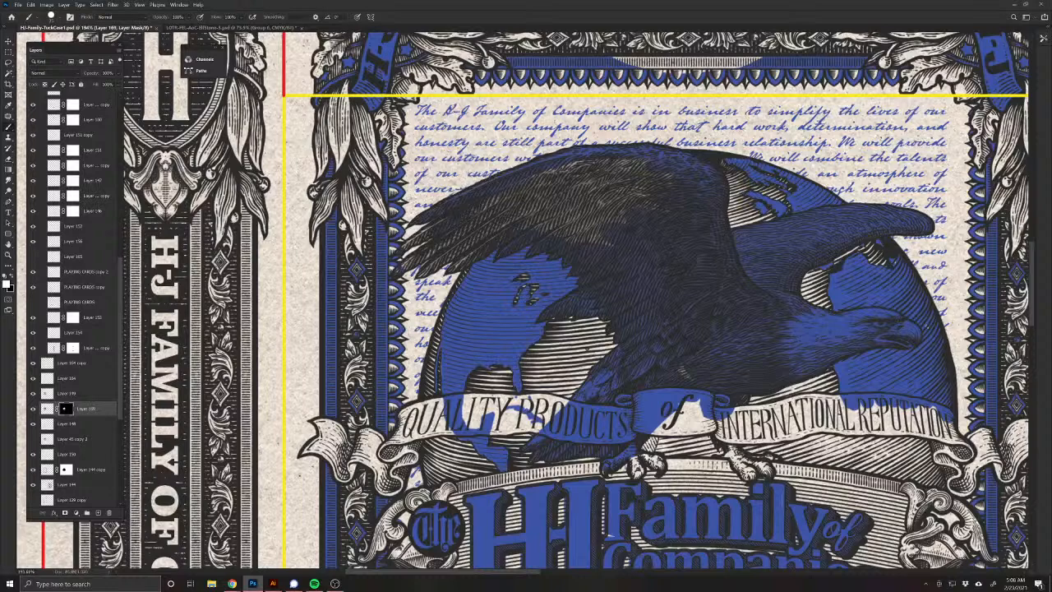
left_click(409, 245)
mouse_move(411, 262)
left_mouse_down()
mouse_move(431, 254)
mouse_move(436, 268)
mouse_move(470, 245)
mouse_move(457, 267)
mouse_move(479, 262)
mouse_move(493, 225)
mouse_move(513, 215)
left_mouse_up()
left_click_drag(509, 280, 355, 270)
mouse_move(444, 230)
left_mouse_down()
mouse_move(374, 208)
mouse_move(429, 151)
mouse_move(515, 174)
mouse_move(378, 210)
left_mouse_up()
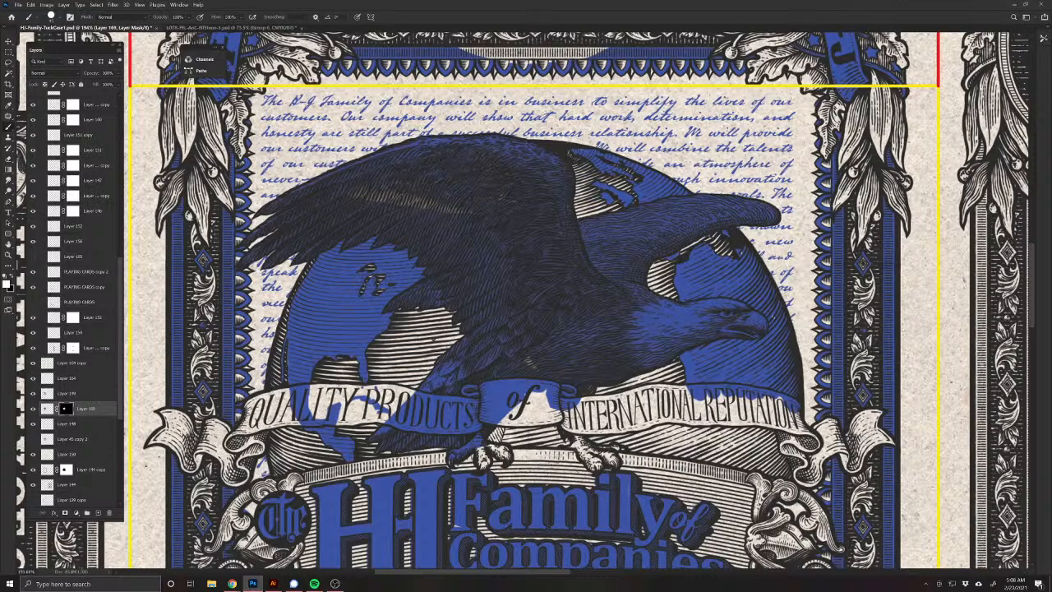
left_click_drag(460, 194, 359, 195)
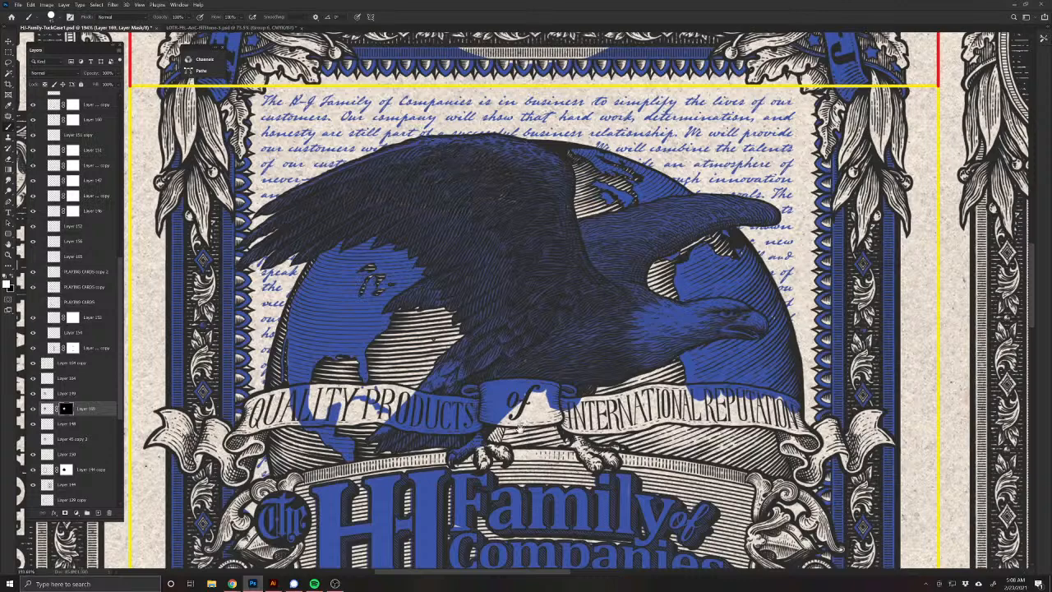
Step: Touch up the mask around the banner lettering, brushing black to hide stray blue between the J and the words "Family" and "Companies"
left_click_drag(519, 427, 411, 341)
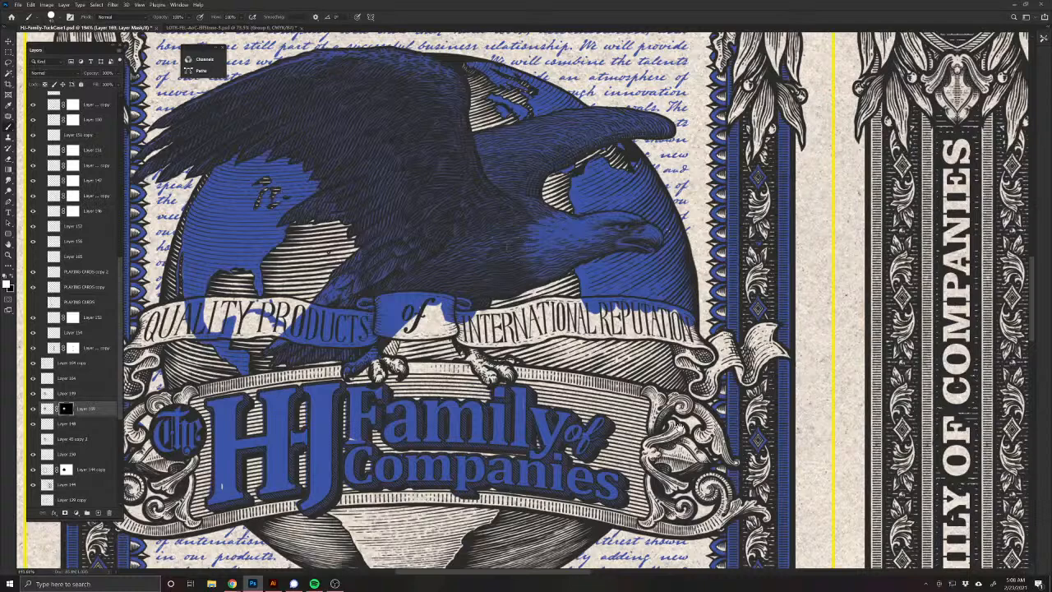
left_click_drag(646, 461, 546, 378)
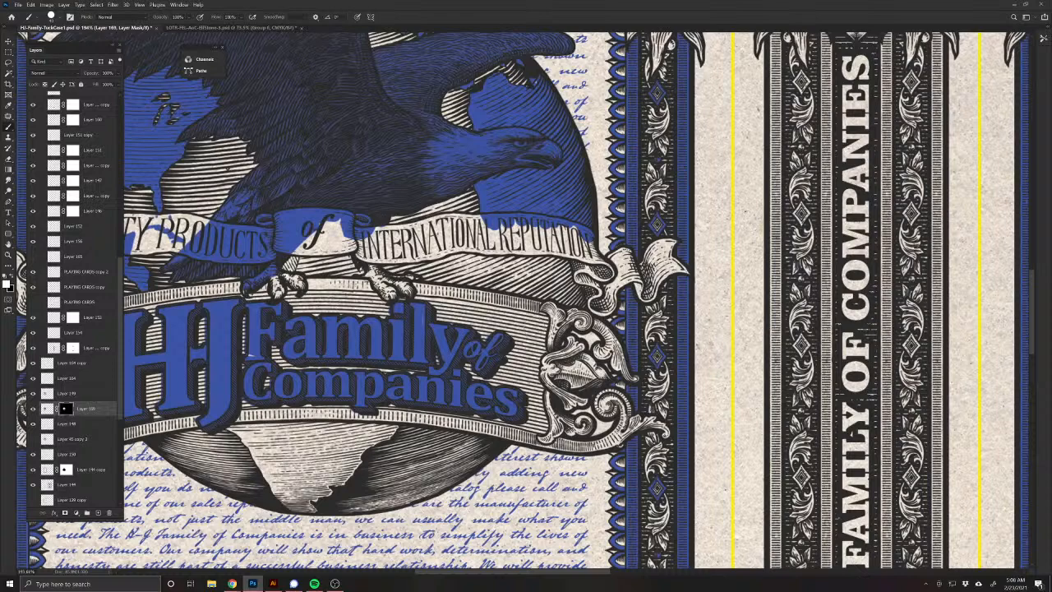
left_click_drag(261, 432, 467, 476)
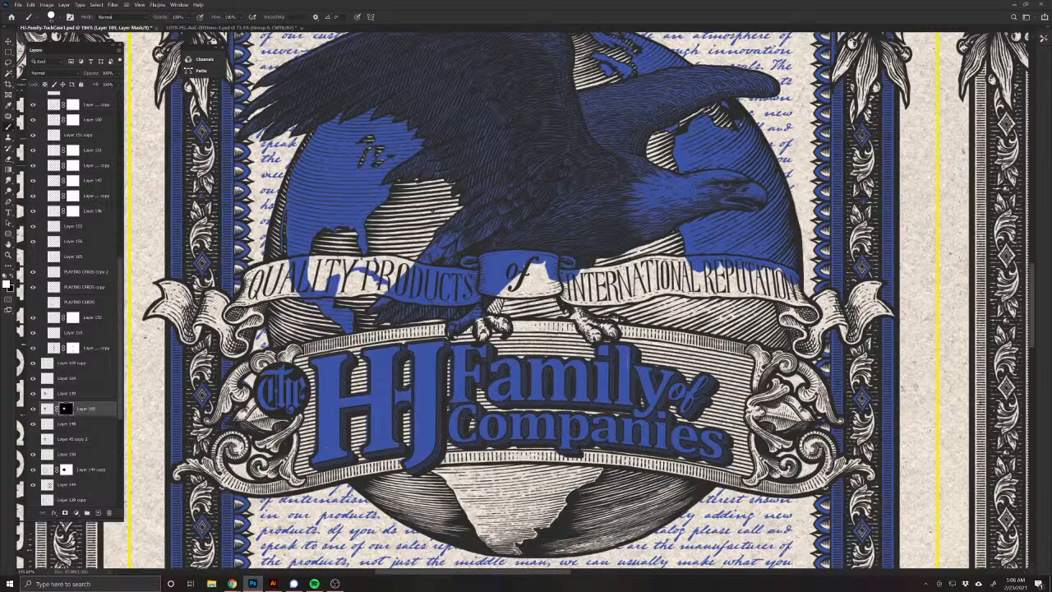
left_click_drag(474, 442, 498, 452)
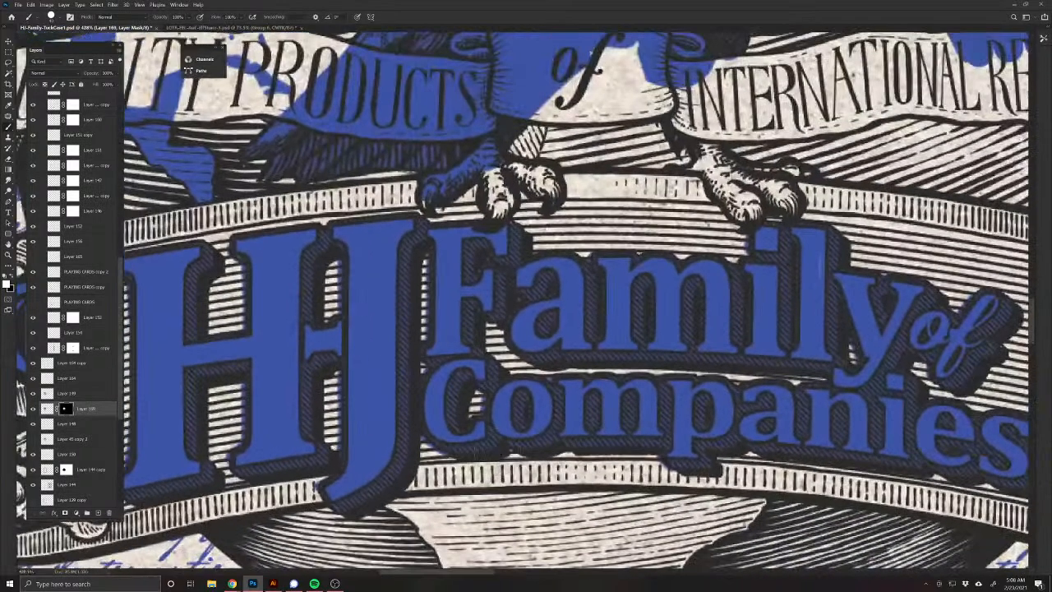
key("x")
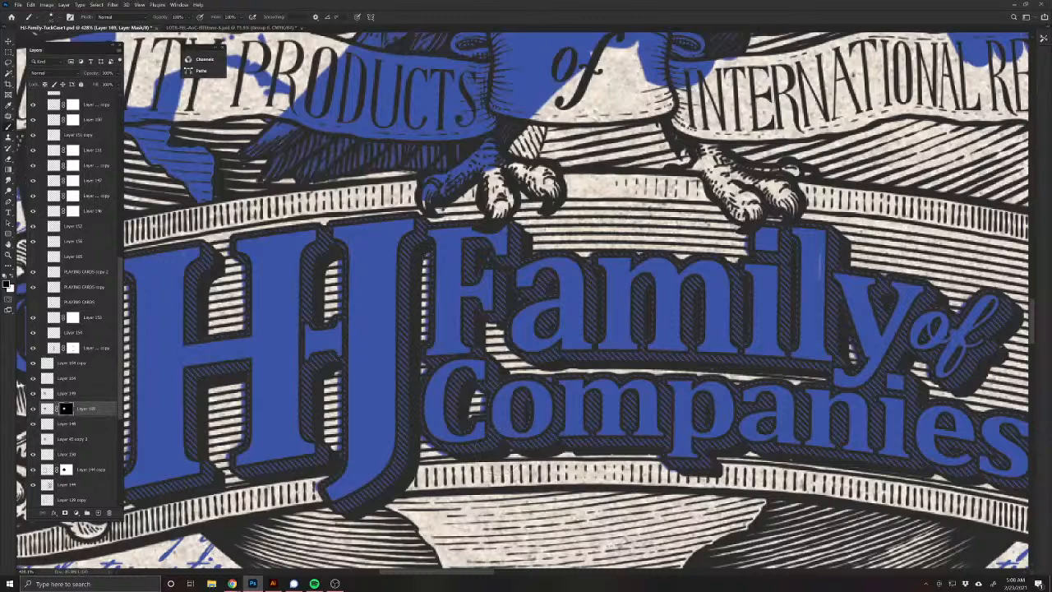
left_click_drag(431, 291, 430, 314)
left_click_drag(429, 368, 444, 359)
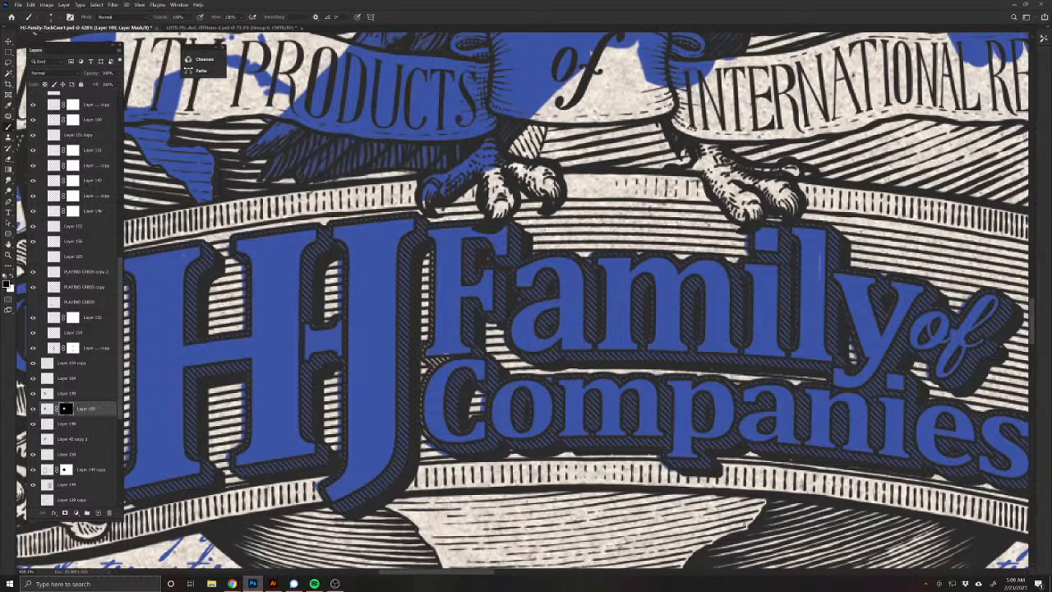
key("x")
scroll(362, 434, "down", 3)
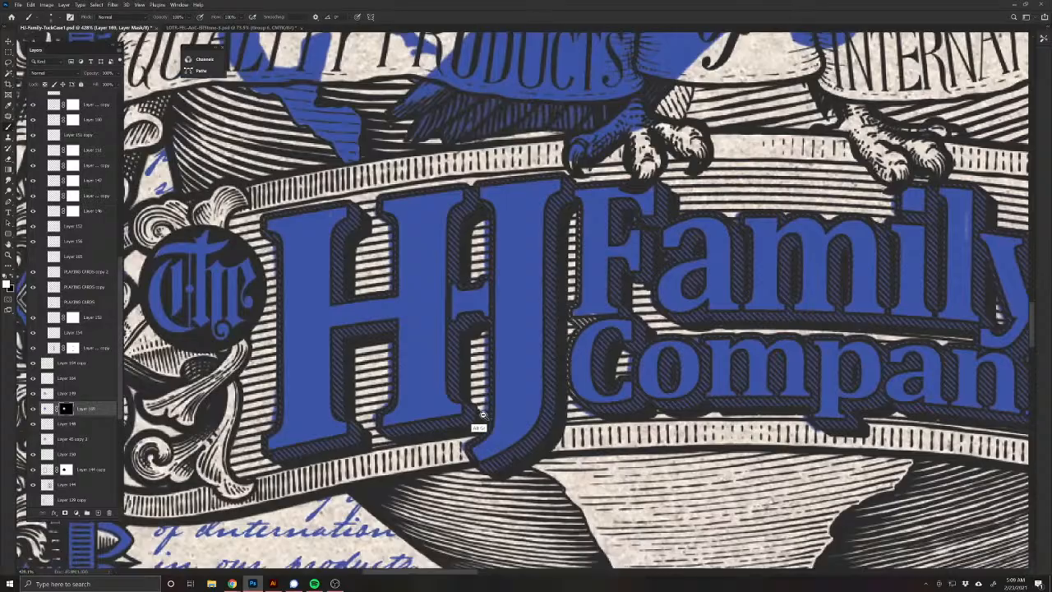
Step: Brush black on the mask to hide the blue over the banner's "H-J" and "Family of Companies" lettering, leaving "The" blue
scroll(481, 415, "down", 5)
scroll(455, 395, "up", 3)
scroll(455, 395, "up", 1)
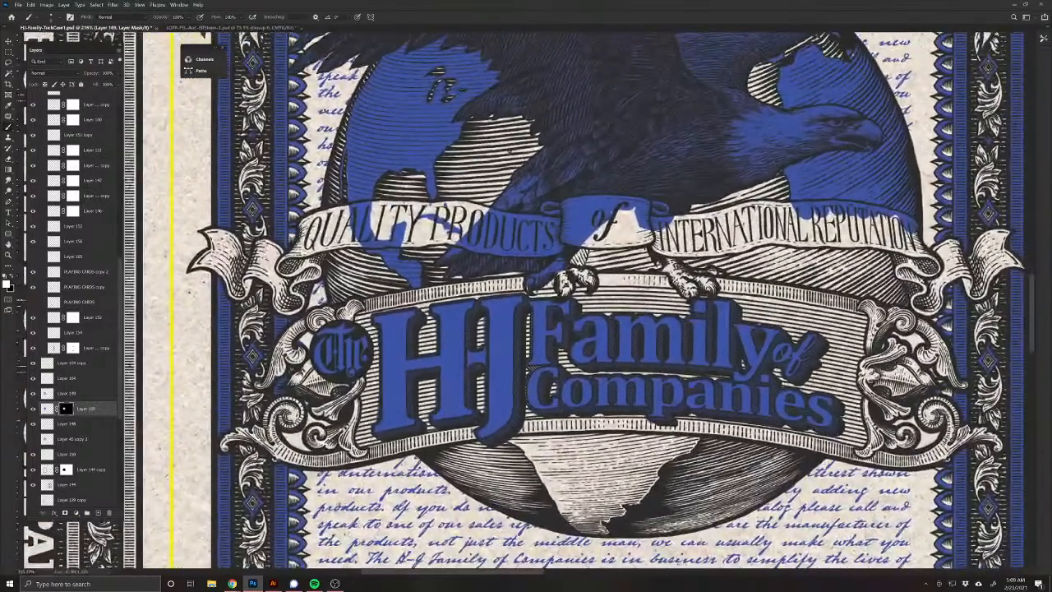
key("x")
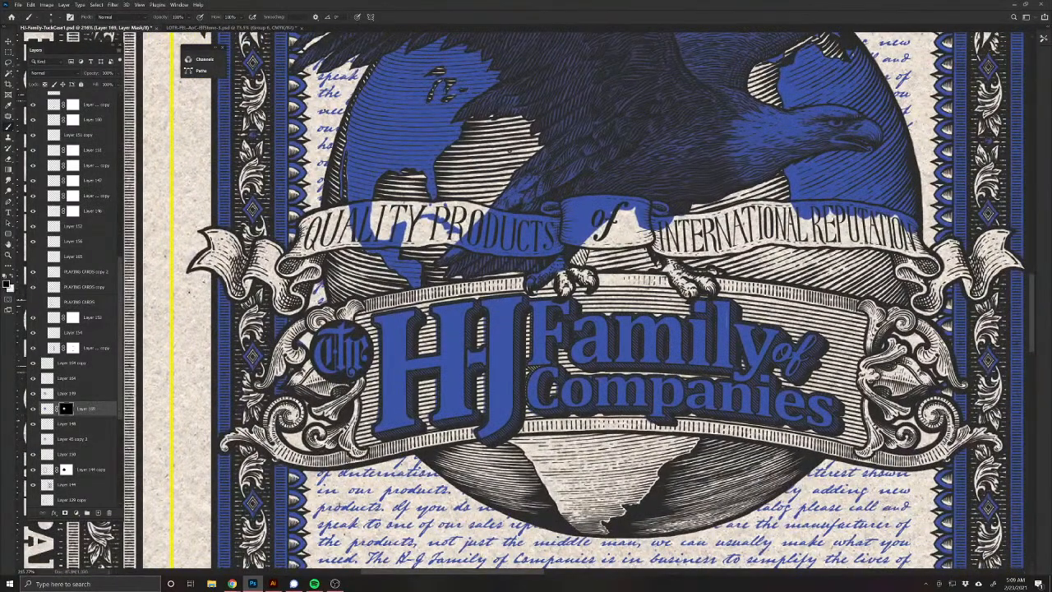
left_click_drag(385, 319, 393, 434)
mouse_move(452, 417)
left_mouse_down()
mouse_move(396, 415)
mouse_move(402, 317)
mouse_move(403, 329)
left_mouse_up()
mouse_move(444, 357)
left_mouse_down()
mouse_move(460, 312)
mouse_move(538, 316)
mouse_move(536, 383)
mouse_move(467, 365)
mouse_move(484, 431)
mouse_move(497, 426)
mouse_move(542, 396)
mouse_move(575, 345)
mouse_move(538, 275)
mouse_move(546, 298)
left_mouse_up()
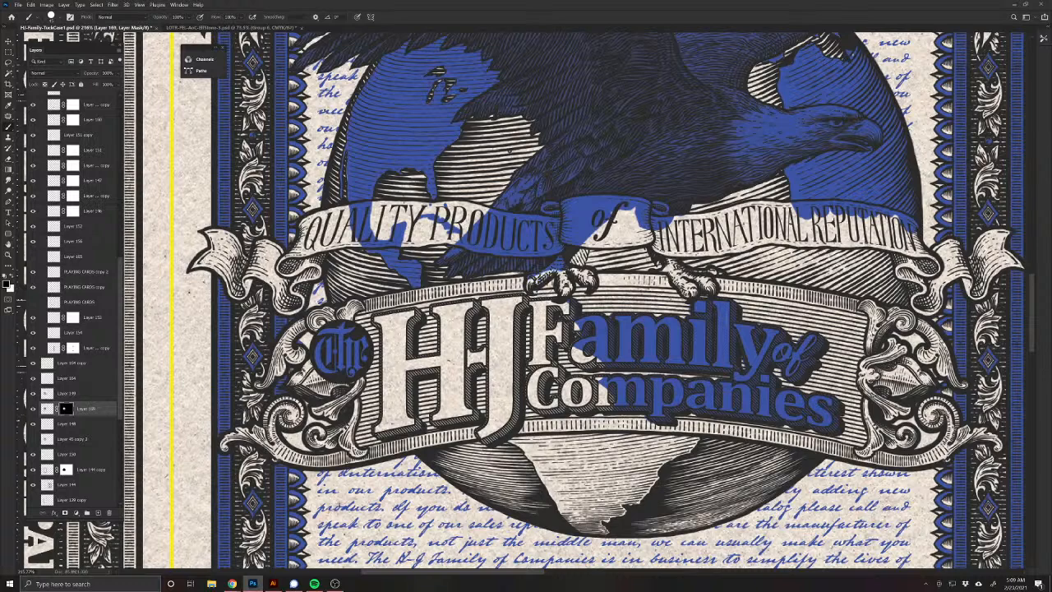
left_click_drag(565, 381, 360, 379)
mouse_move(411, 416)
left_mouse_down()
mouse_move(628, 429)
mouse_move(639, 410)
mouse_move(607, 341)
mouse_move(567, 332)
left_mouse_up()
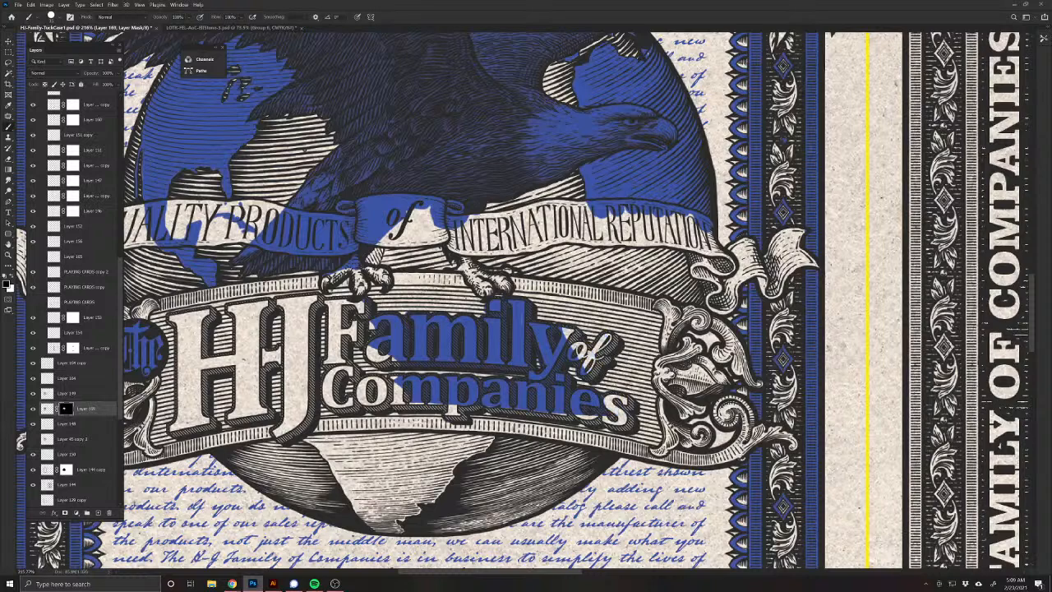
mouse_move(600, 397)
left_mouse_down()
mouse_move(404, 393)
mouse_move(600, 409)
mouse_move(567, 329)
mouse_move(526, 309)
left_mouse_up()
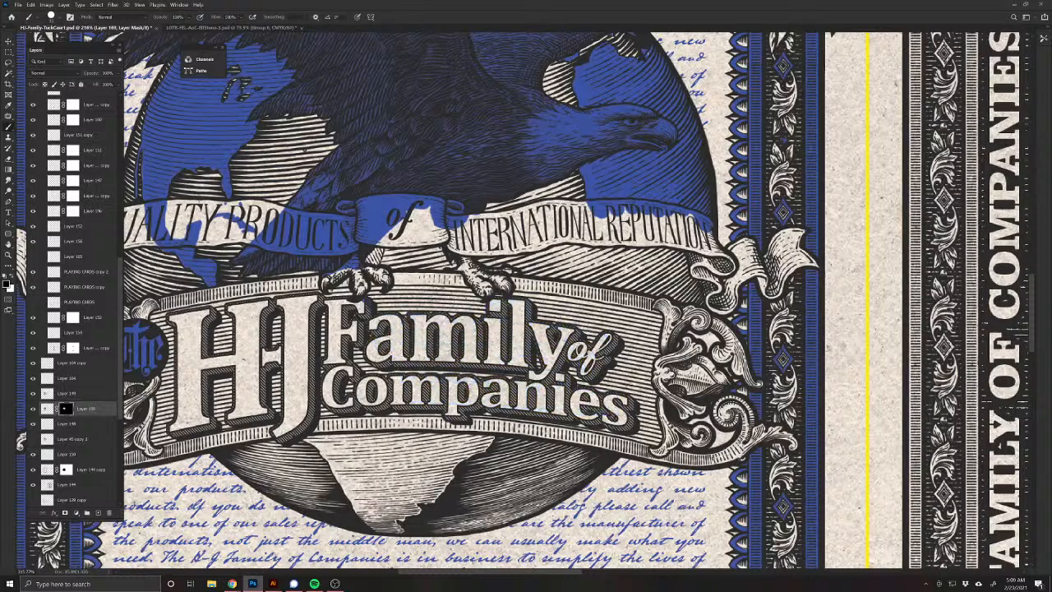
Step: Brush white on the mask to reveal blue on both of the eagle's feet, out to the talons
scroll(334, 309, "up", 4)
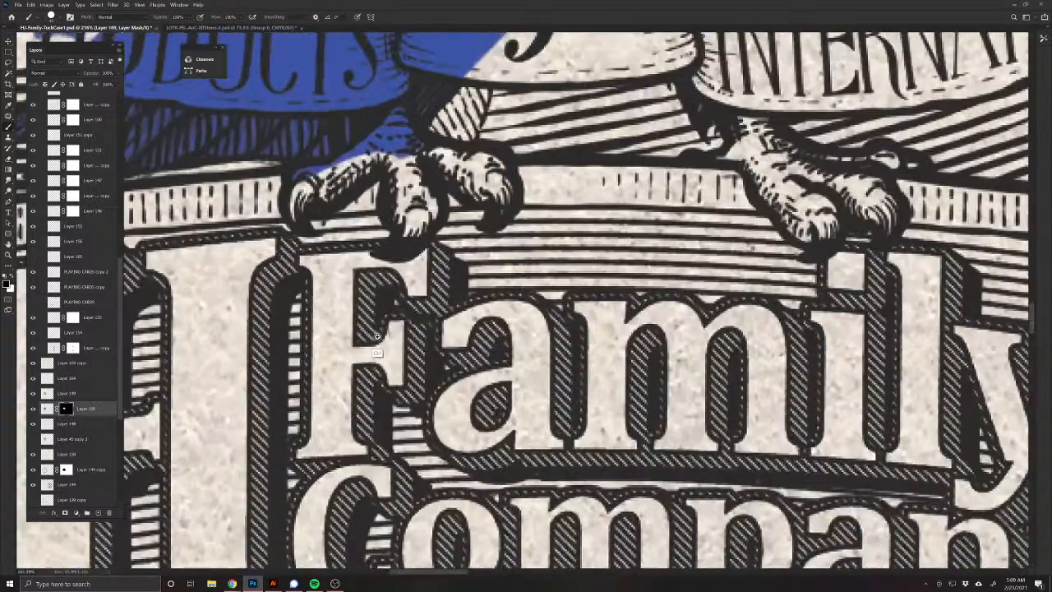
key("x")
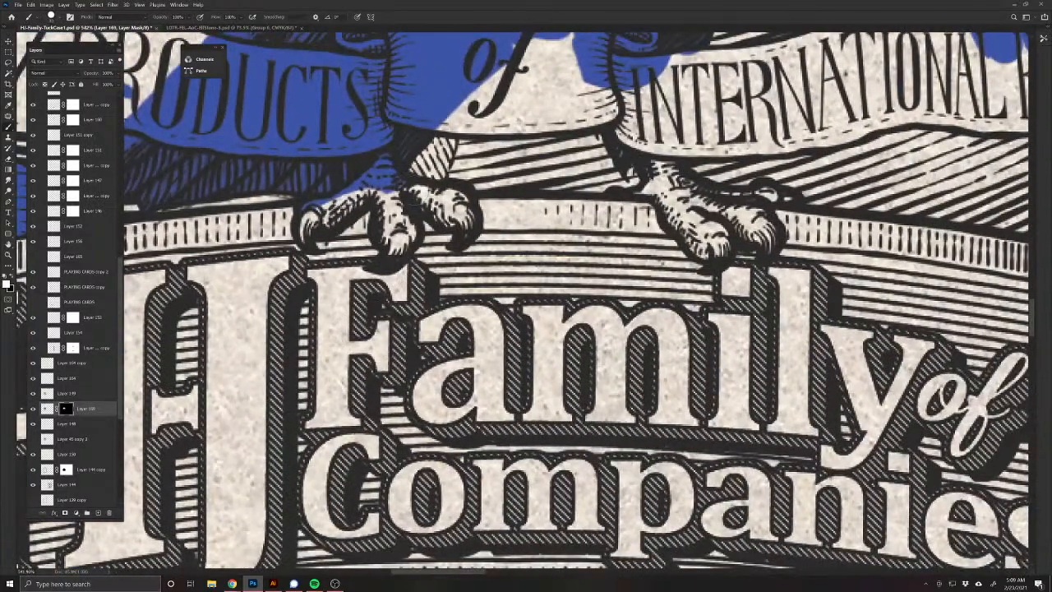
mouse_move(419, 198)
left_mouse_down()
mouse_move(464, 214)
mouse_move(455, 222)
mouse_move(396, 199)
mouse_move(398, 247)
mouse_move(374, 197)
mouse_move(325, 222)
mouse_move(348, 196)
mouse_move(310, 237)
left_mouse_up()
left_click_drag(483, 328, 302, 466)
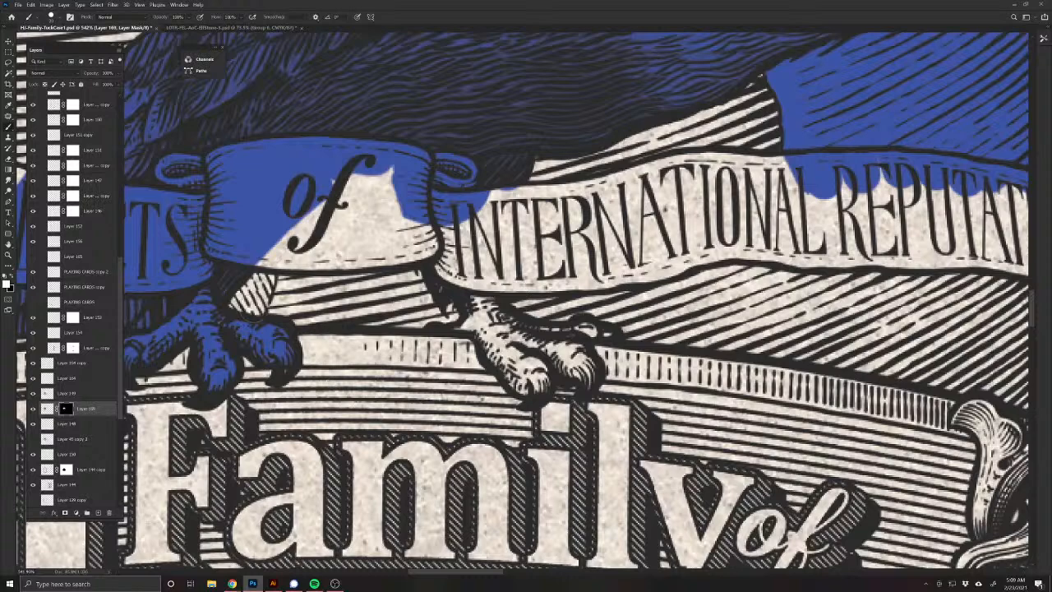
mouse_move(472, 300)
left_mouse_down()
mouse_move(498, 329)
mouse_move(469, 333)
mouse_move(518, 370)
mouse_move(530, 395)
mouse_move(516, 385)
mouse_move(567, 353)
mouse_move(583, 366)
mouse_move(572, 374)
left_mouse_up()
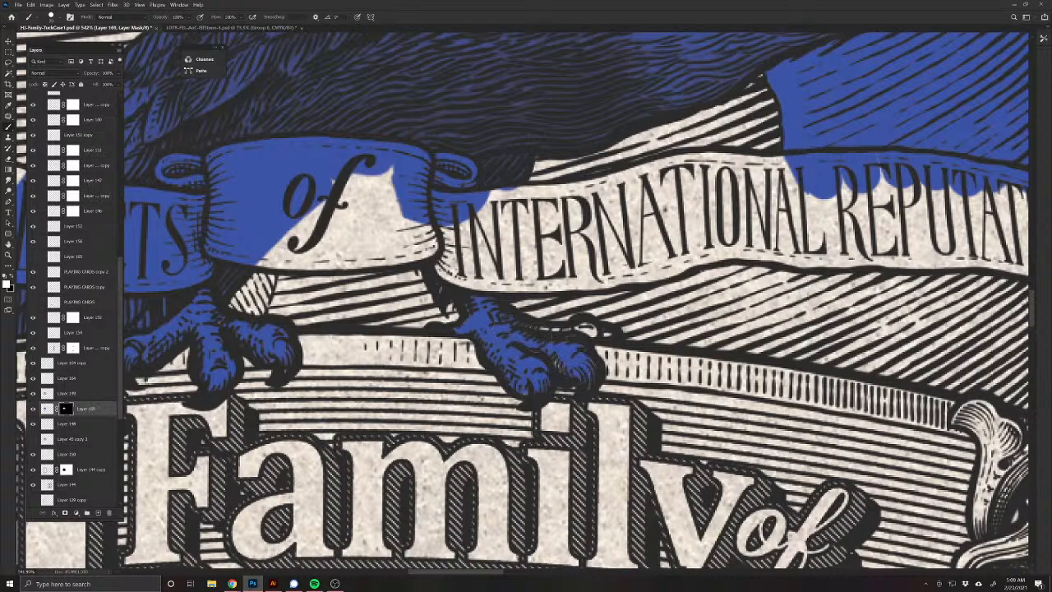
left_click_drag(542, 327, 609, 335)
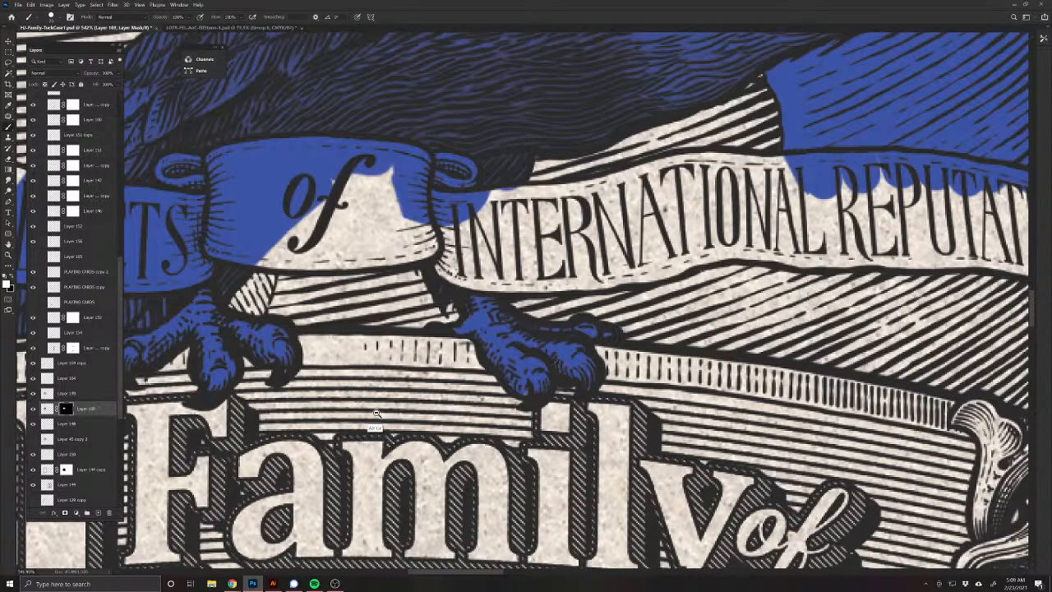
Step: Remove the blue layer's mask, applying it to the layer
left_click_drag(375, 426, 347, 395)
left_click_drag(390, 471, 526, 382)
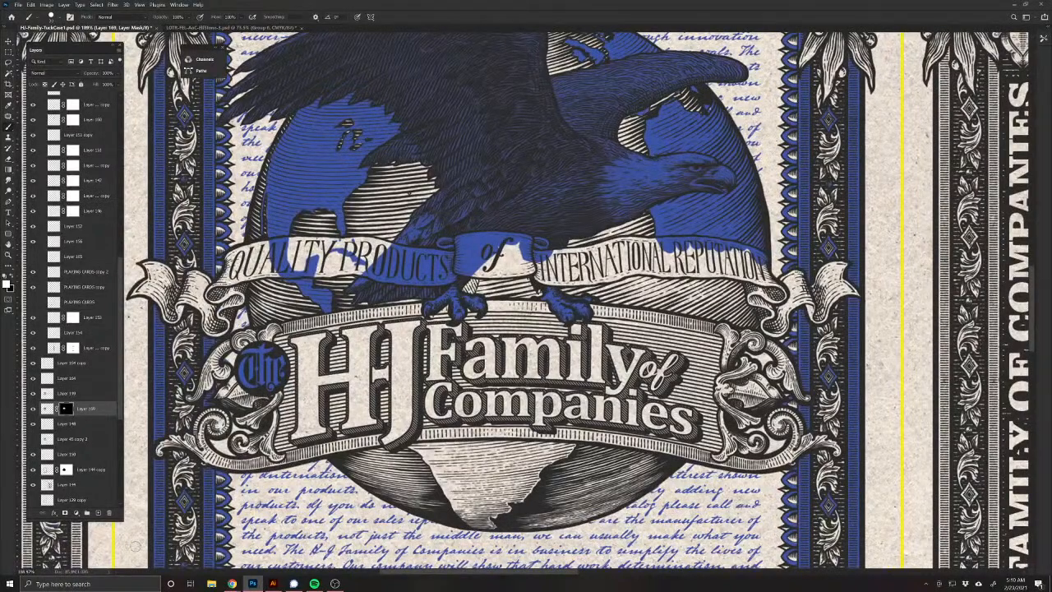
left_click_drag(62, 414, 111, 513)
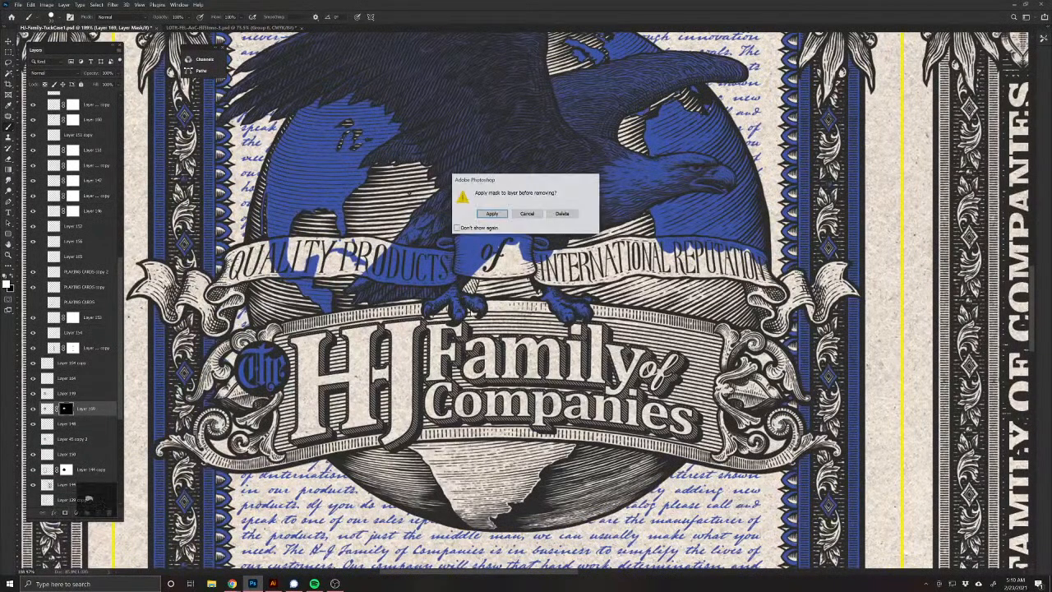
left_click(492, 213)
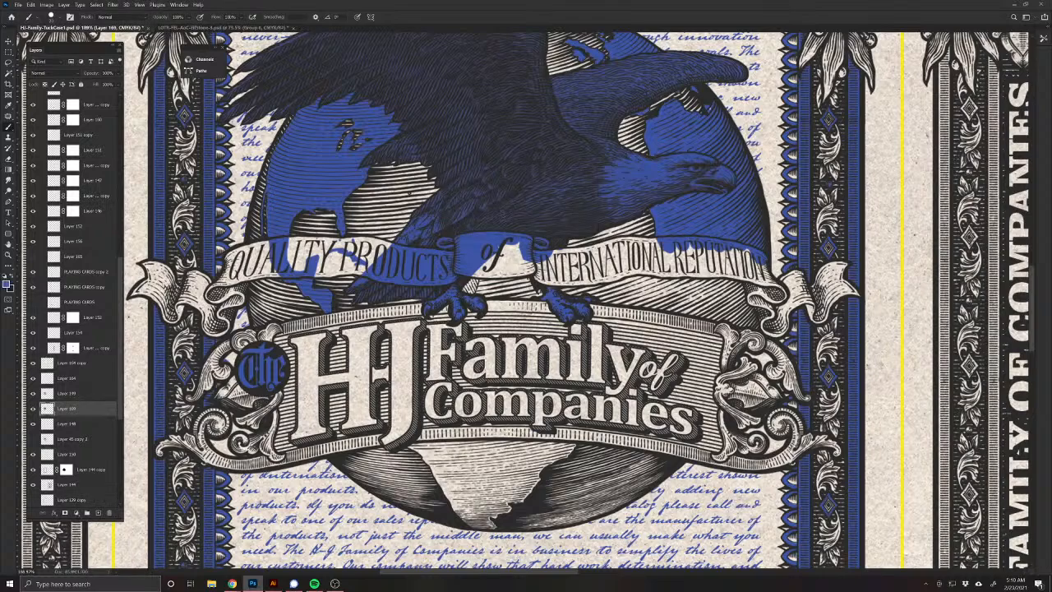
Step: Paint blue over the unfilled part of the ribbon's central "of" section beneath the eagle
scroll(473, 250, "up", 3)
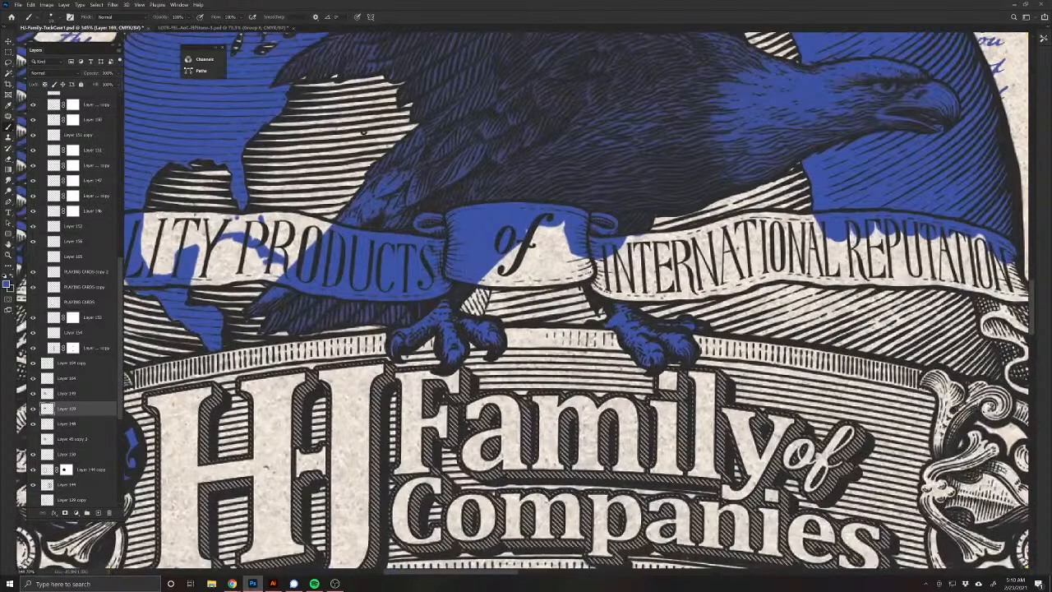
mouse_move(480, 285)
left_mouse_down()
mouse_move(539, 282)
mouse_move(475, 284)
mouse_move(588, 261)
mouse_move(498, 263)
mouse_move(549, 227)
left_mouse_up()
key("]")
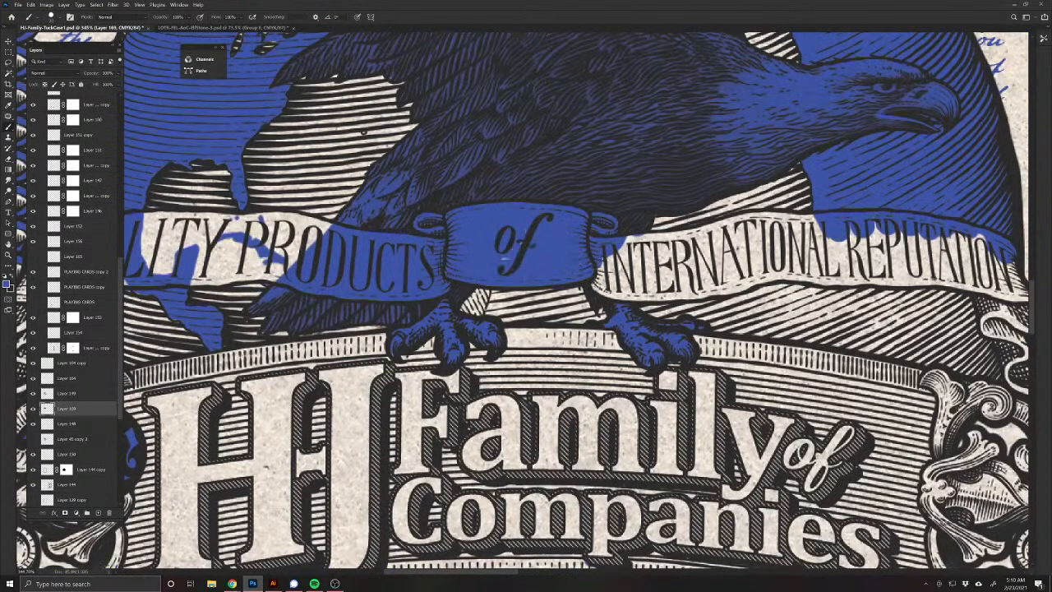
Step: Paint blue across the "QUALITY PRODUCTS" stretch of the ribbon and over the curled tail at its end
left_click_drag(306, 272, 528, 330)
mouse_move(520, 288)
left_mouse_down()
mouse_move(539, 295)
mouse_move(545, 283)
mouse_move(364, 278)
left_mouse_up()
mouse_move(473, 282)
left_mouse_down()
mouse_move(505, 288)
mouse_move(503, 310)
mouse_move(459, 318)
mouse_move(490, 339)
mouse_move(380, 330)
mouse_move(440, 319)
mouse_move(366, 302)
mouse_move(454, 288)
left_mouse_up()
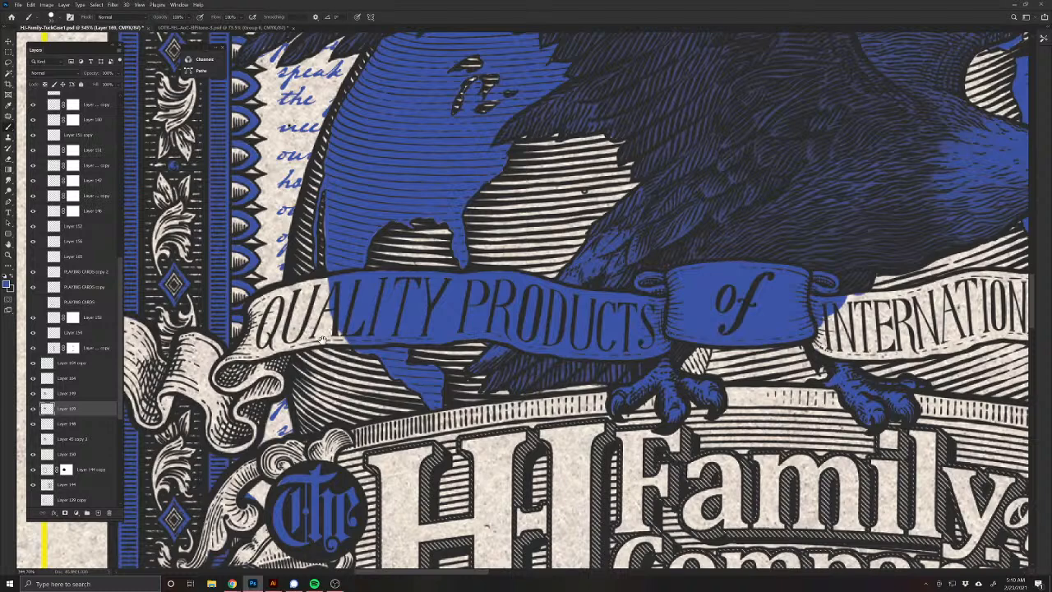
mouse_move(322, 338)
left_mouse_down()
mouse_move(470, 323)
mouse_move(386, 340)
mouse_move(412, 288)
mouse_move(481, 268)
mouse_move(451, 284)
mouse_move(460, 311)
mouse_move(407, 327)
mouse_move(421, 311)
left_mouse_up()
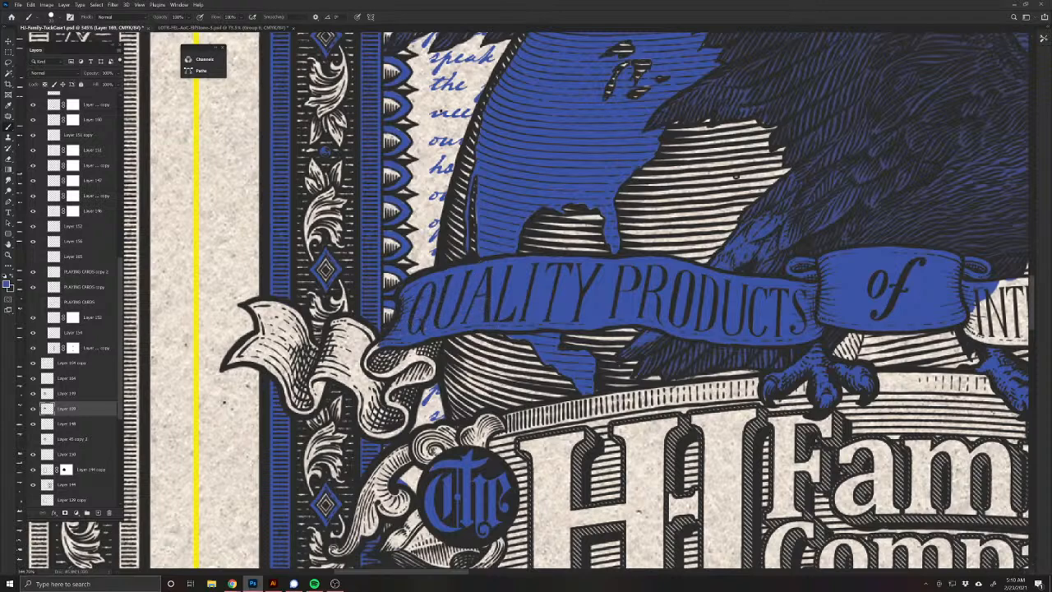
mouse_move(435, 347)
left_mouse_down()
mouse_move(422, 377)
mouse_move(406, 366)
mouse_move(390, 386)
mouse_move(365, 358)
mouse_move(407, 414)
mouse_move(375, 433)
mouse_move(365, 393)
mouse_move(385, 403)
mouse_move(358, 376)
mouse_move(350, 390)
mouse_move(317, 376)
mouse_move(353, 358)
mouse_move(329, 329)
mouse_move(370, 338)
mouse_move(354, 358)
mouse_move(255, 309)
mouse_move(266, 337)
mouse_move(235, 368)
mouse_move(284, 376)
mouse_move(283, 324)
mouse_move(302, 369)
mouse_move(283, 390)
mouse_move(299, 411)
mouse_move(319, 398)
mouse_move(311, 414)
left_mouse_up()
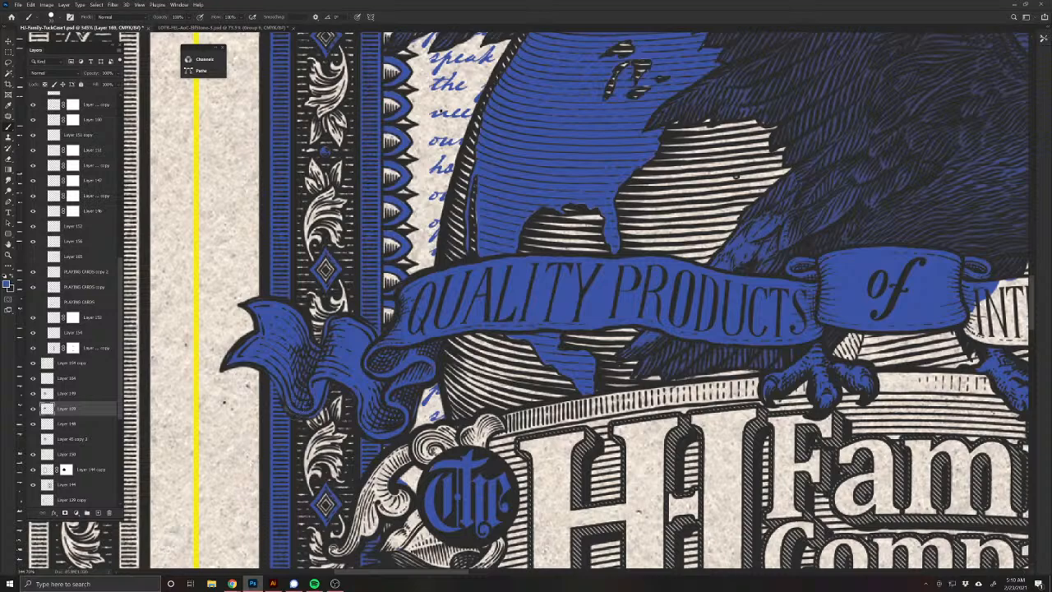
Step: Paint blue across the "INTERNATIONAL REPUTATION" stretch of the ribbon and over its curled tail across the card border
mouse_move(637, 424)
left_mouse_down()
mouse_move(96, 424)
mouse_move(6, 473)
mouse_move(47, 485)
left_mouse_up()
mouse_move(395, 373)
left_mouse_down()
mouse_move(380, 389)
mouse_move(403, 401)
mouse_move(415, 338)
mouse_move(462, 342)
mouse_move(549, 319)
left_mouse_up()
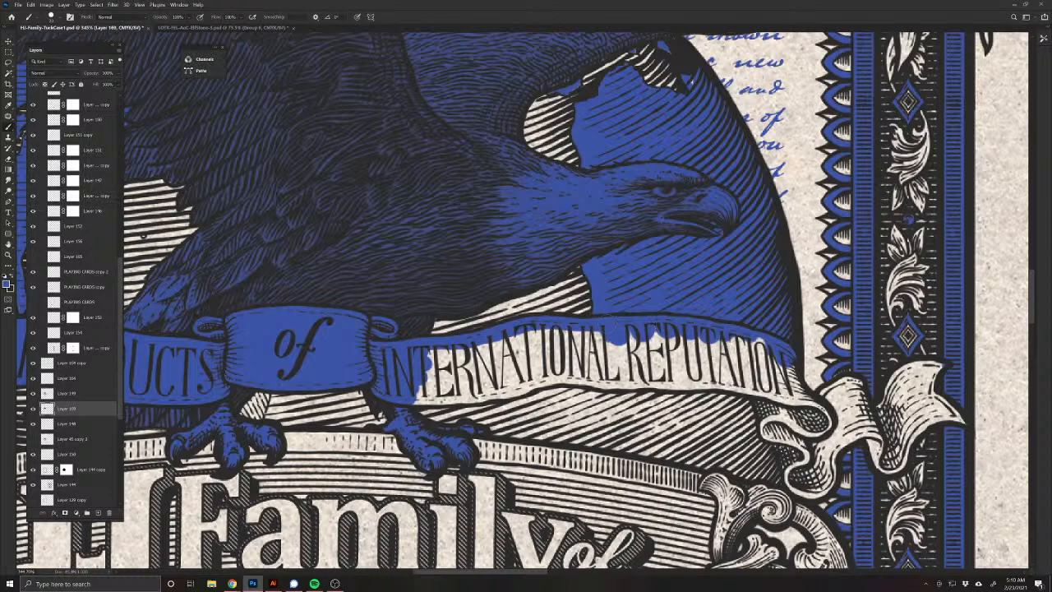
mouse_move(415, 397)
left_mouse_down()
mouse_move(571, 380)
mouse_move(481, 383)
mouse_move(567, 364)
mouse_move(535, 358)
mouse_move(534, 338)
mouse_move(584, 333)
mouse_move(371, 346)
mouse_move(368, 362)
mouse_move(483, 364)
mouse_move(551, 374)
mouse_move(608, 399)
mouse_move(575, 350)
mouse_move(538, 333)
mouse_move(457, 353)
mouse_move(436, 341)
mouse_move(542, 325)
mouse_move(484, 337)
mouse_move(337, 327)
left_mouse_up()
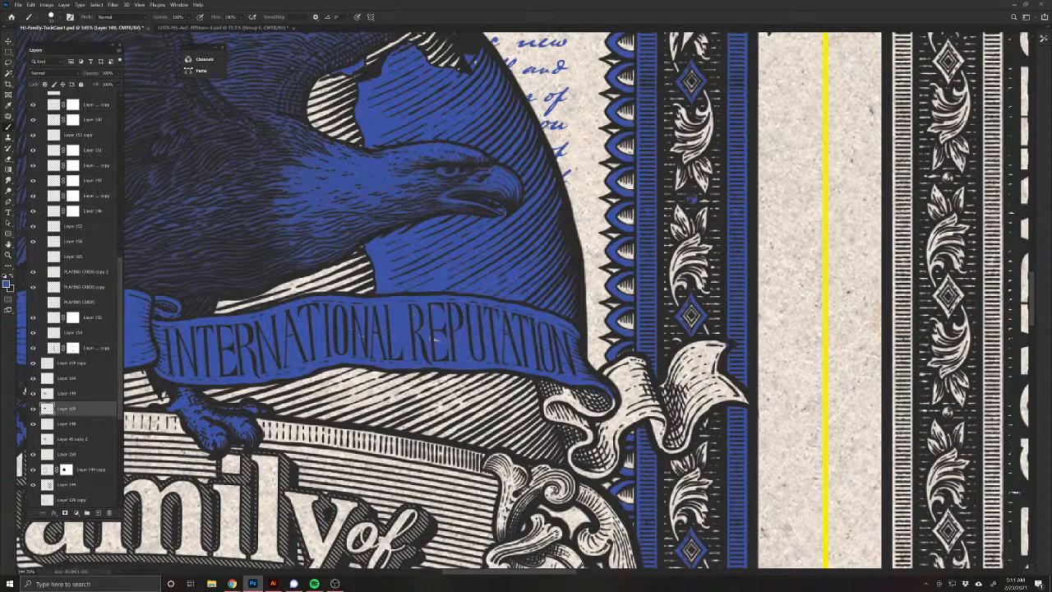
mouse_move(547, 386)
left_mouse_down()
mouse_move(553, 411)
mouse_move(600, 406)
mouse_move(609, 435)
mouse_move(546, 414)
mouse_move(590, 456)
mouse_move(610, 459)
mouse_move(591, 475)
mouse_move(565, 457)
left_mouse_up()
mouse_move(627, 427)
left_mouse_down()
mouse_move(628, 415)
mouse_move(665, 407)
mouse_move(632, 363)
mouse_move(605, 376)
mouse_move(633, 403)
mouse_move(621, 408)
mouse_move(669, 451)
mouse_move(736, 392)
mouse_move(711, 368)
mouse_move(722, 346)
mouse_move(676, 355)
mouse_move(670, 410)
left_mouse_up()
mouse_move(670, 367)
left_mouse_down()
mouse_move(702, 361)
mouse_move(691, 384)
mouse_move(643, 418)
mouse_move(435, 426)
left_mouse_up()
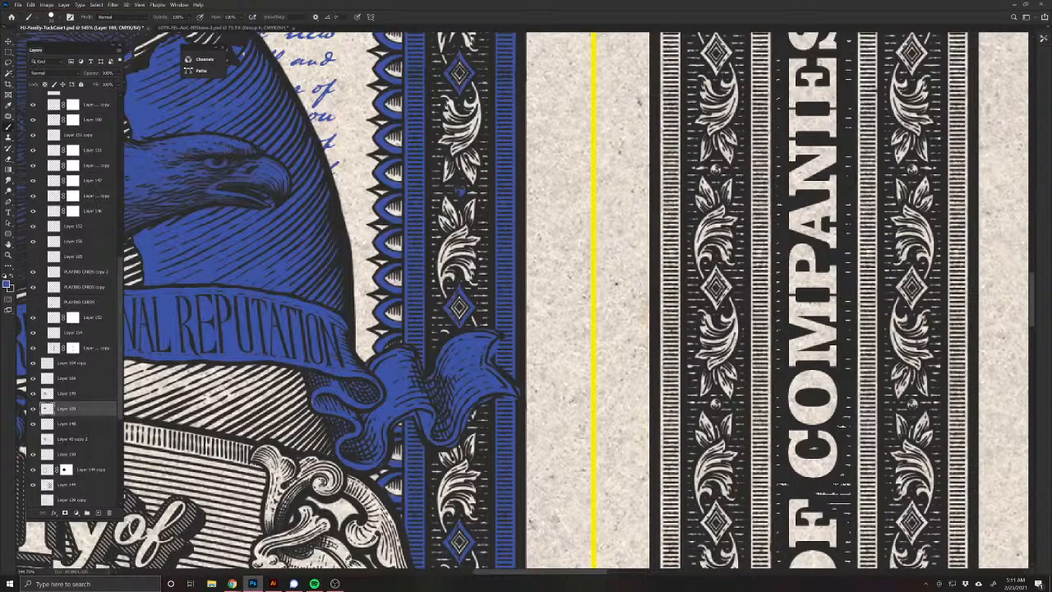
Step: Clean up the blue edges of the ribbon tail beside "REPUTATION", alternating between erasing and painting
key("x")
key("e")
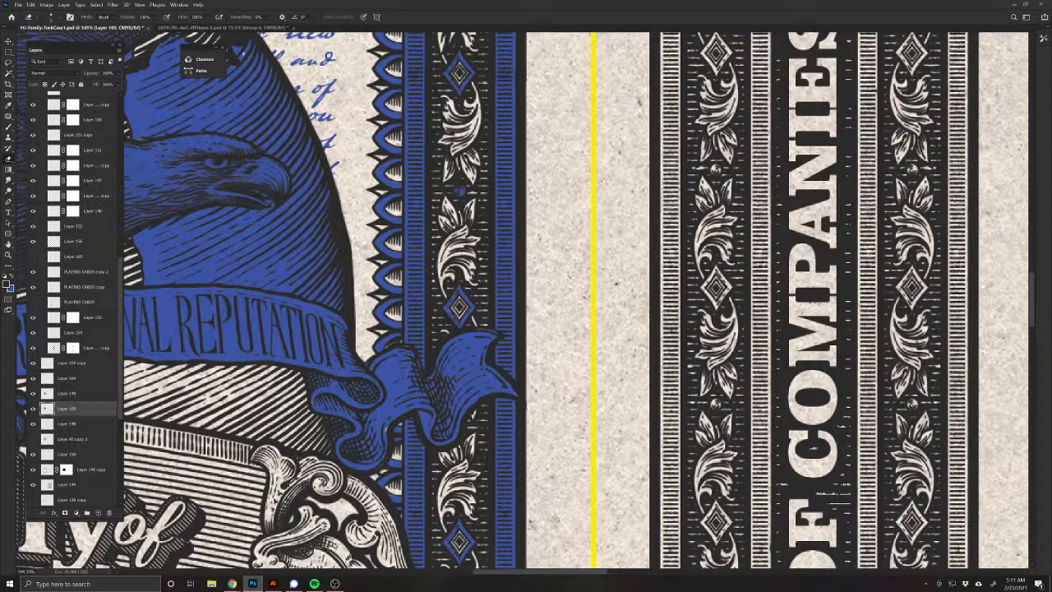
key("b")
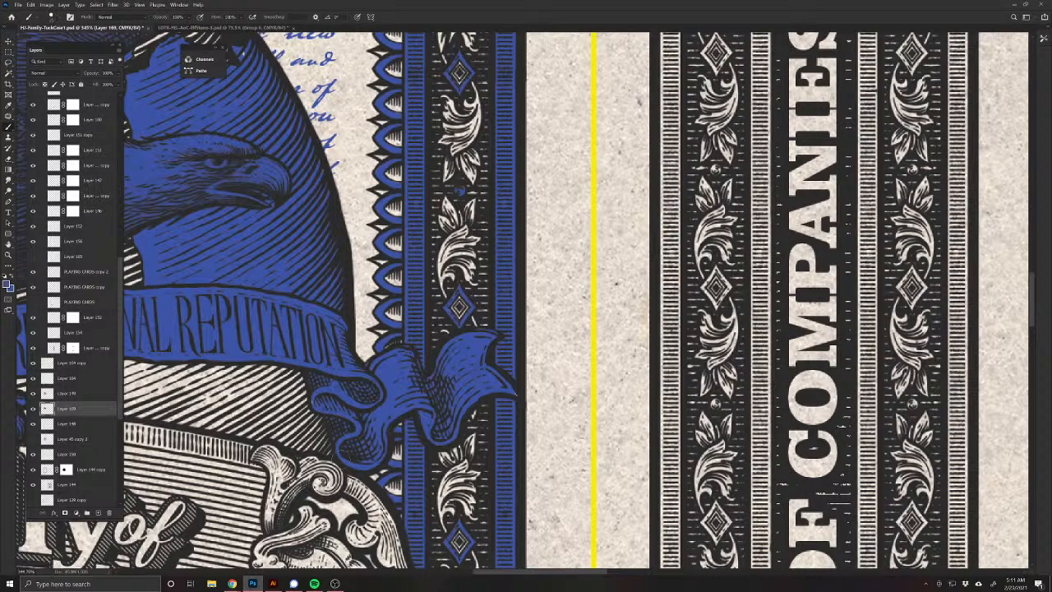
key("e")
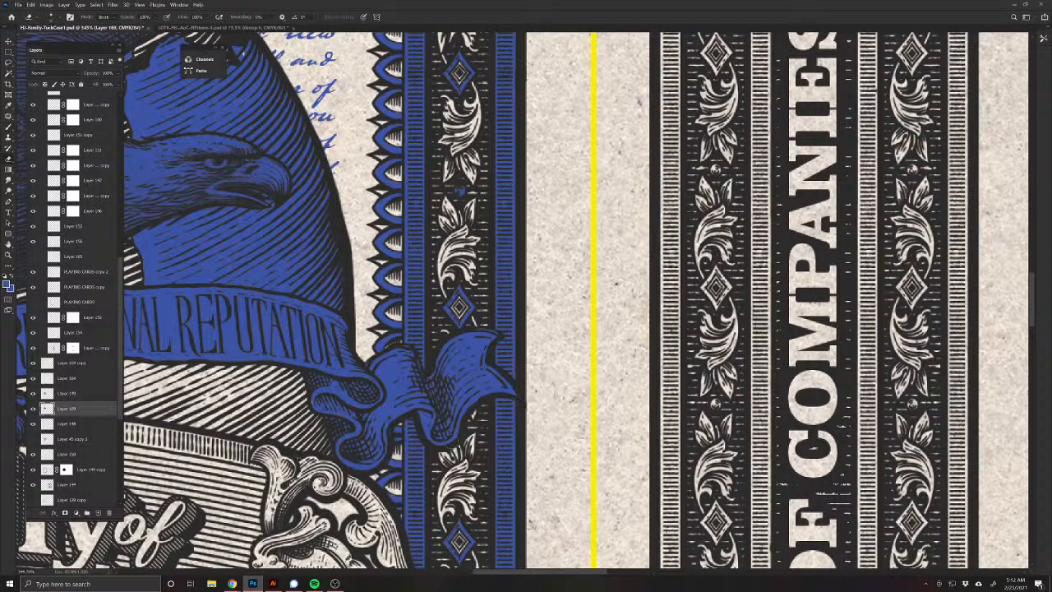
key("b")
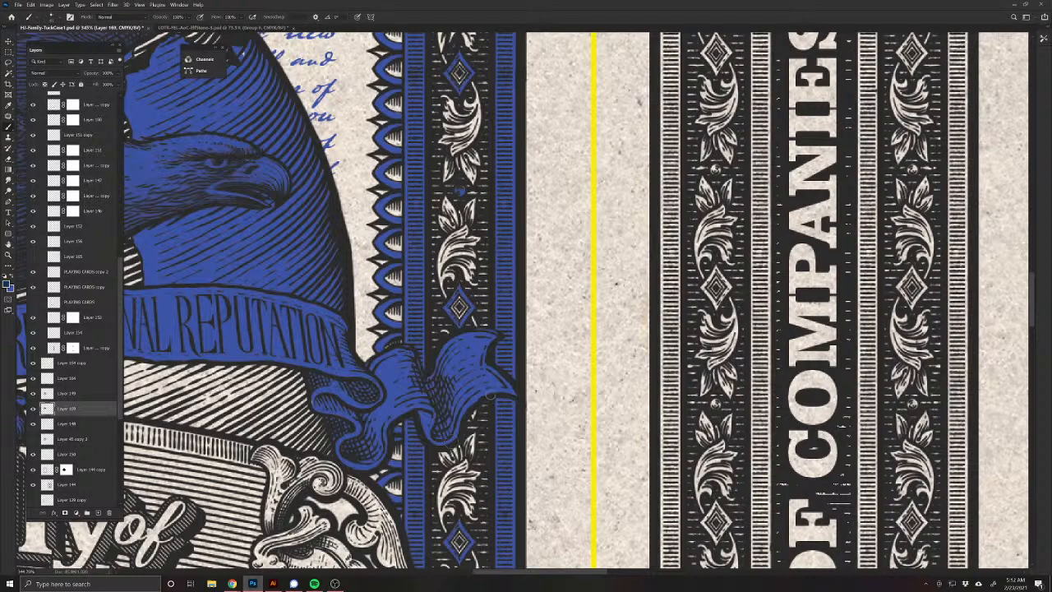
Step: Select the line-art layer containing the dark outline of the ribbon tail beside "QUALITY", ready for the Brush tool
left_click_drag(252, 421, 898, 383)
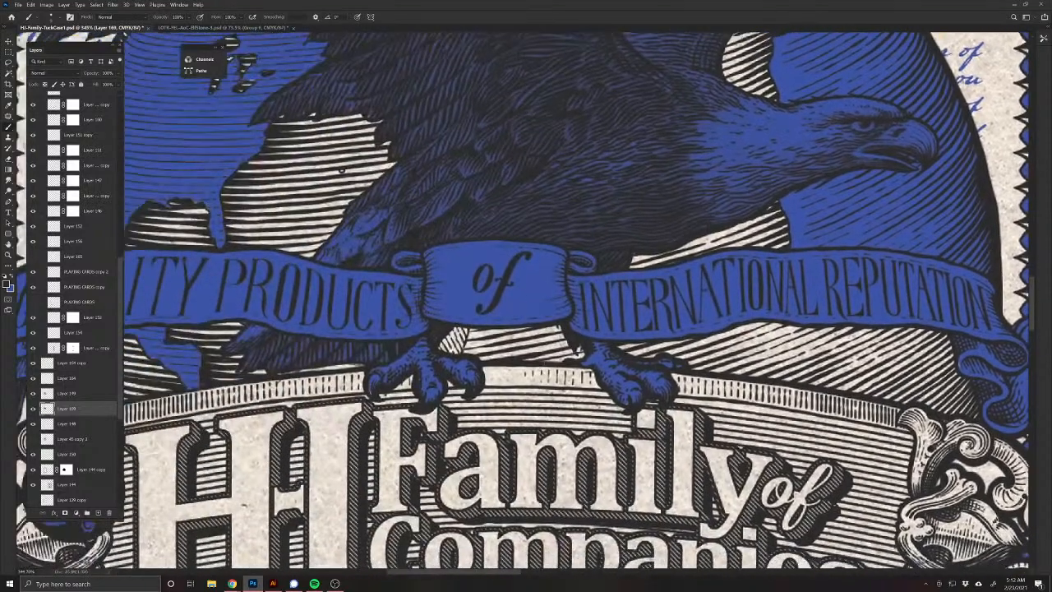
left_click(521, 307, "alt")
left_click_drag(382, 495, 659, 412)
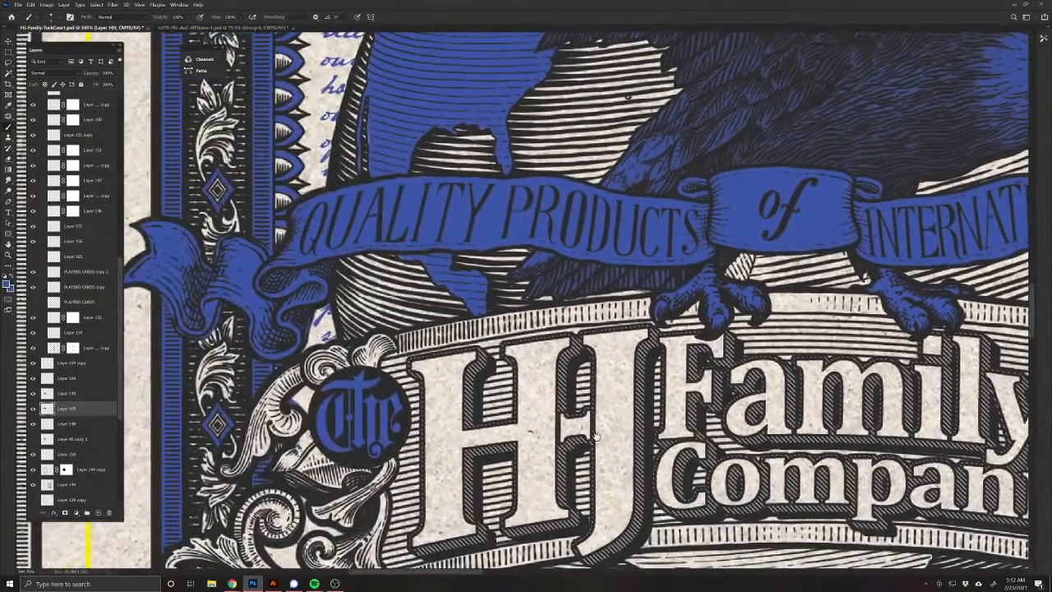
left_click_drag(349, 457, 426, 479)
key("v")
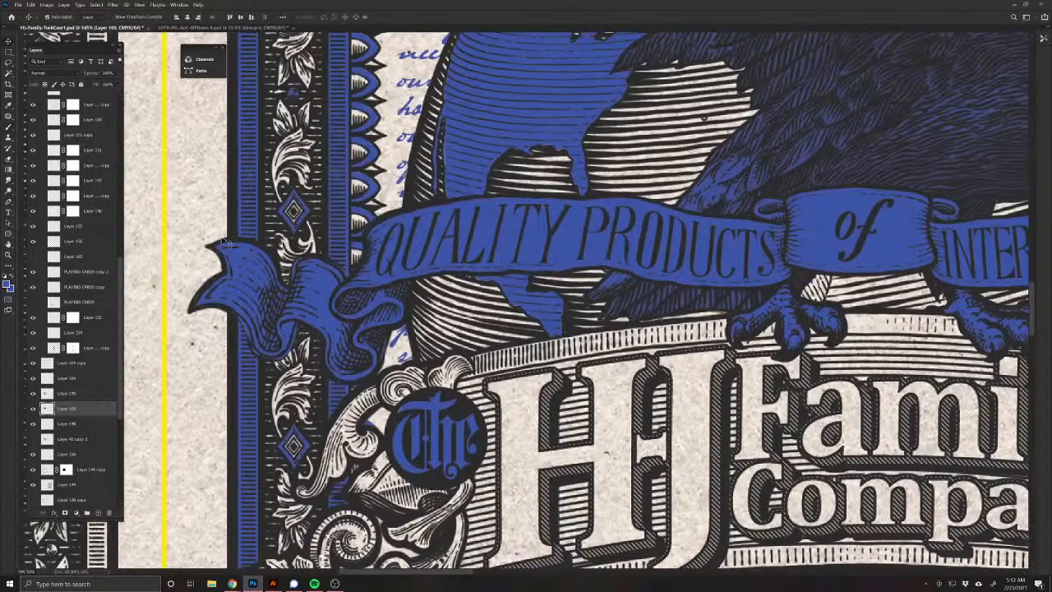
left_click(211, 251)
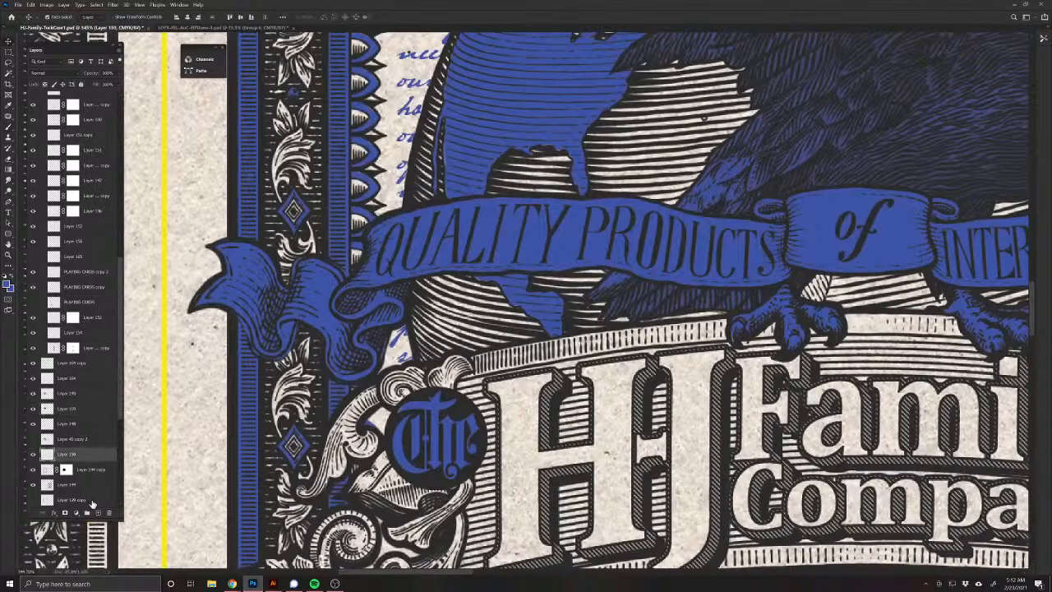
left_click(8, 127)
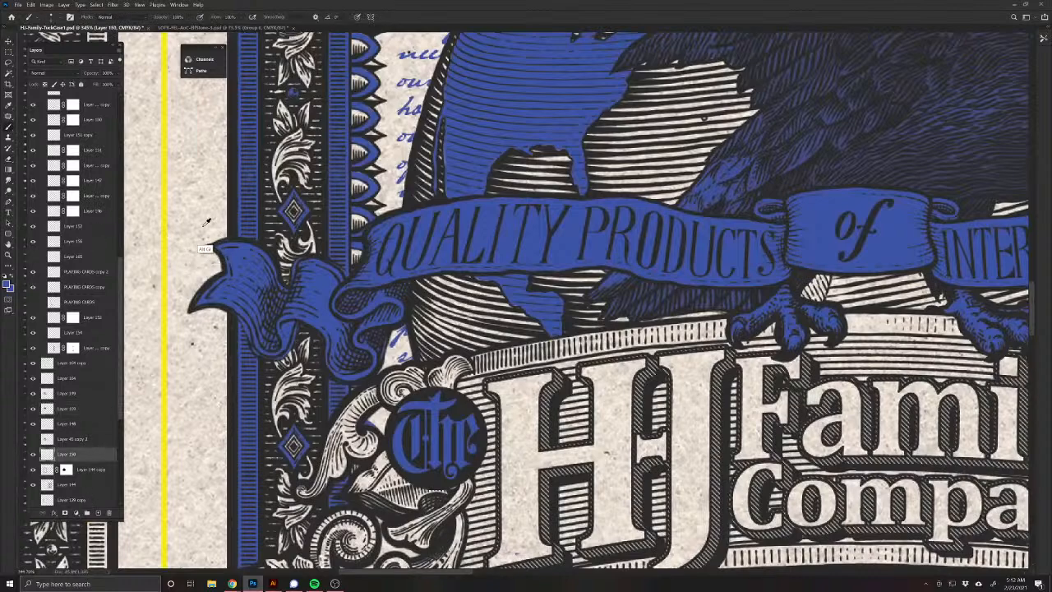
Step: Try to paint in the dark color along the edge of the ribbon tail beside "QUALITY" on the line-art layer
scroll(205, 317, "up", 3)
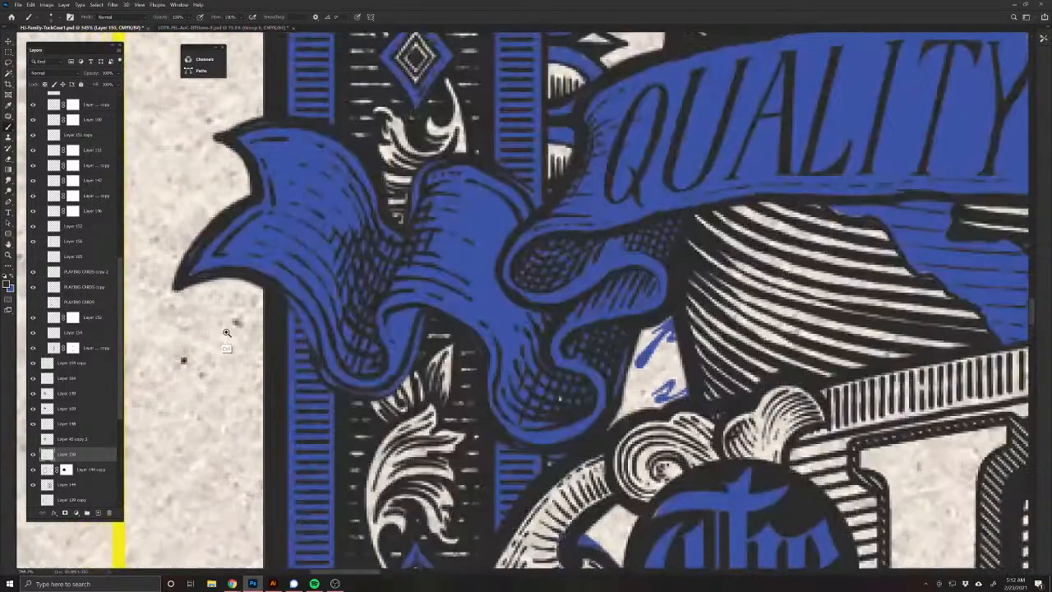
mouse_move(185, 298)
left_mouse_down()
mouse_move(233, 293)
mouse_move(259, 305)
left_mouse_up()
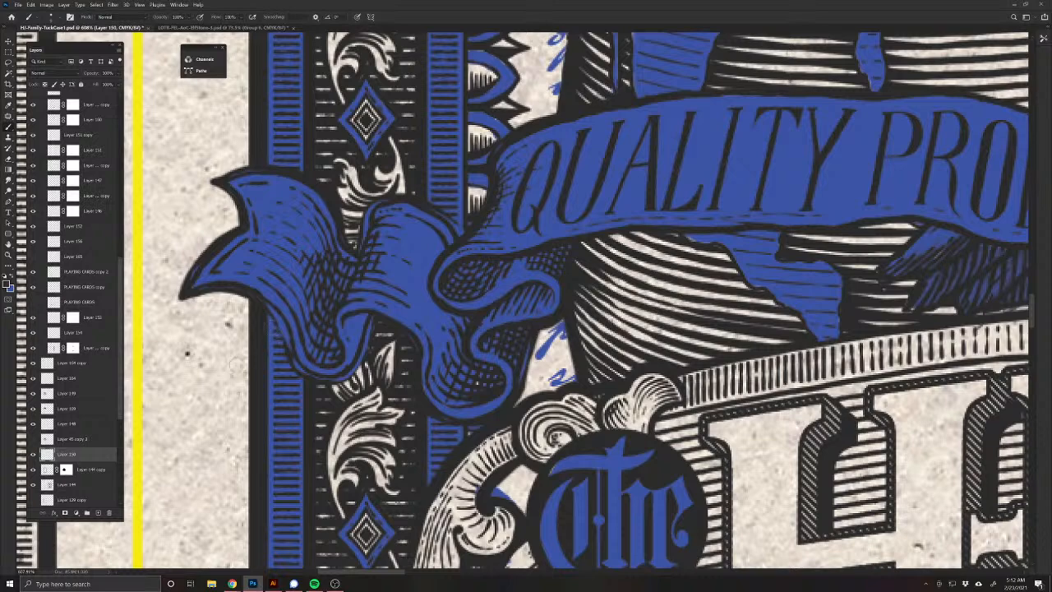
key("v")
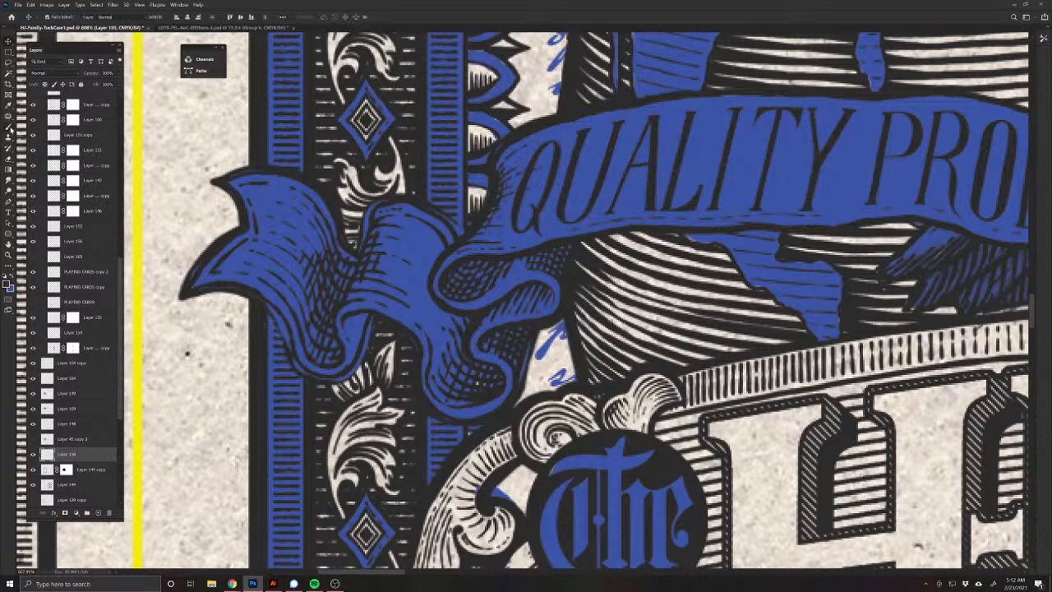
key("b")
left_click(218, 284, "alt")
mouse_move(227, 316)
left_mouse_down()
mouse_move(200, 366)
mouse_move(202, 399)
left_mouse_up()
key("ctrl+z")
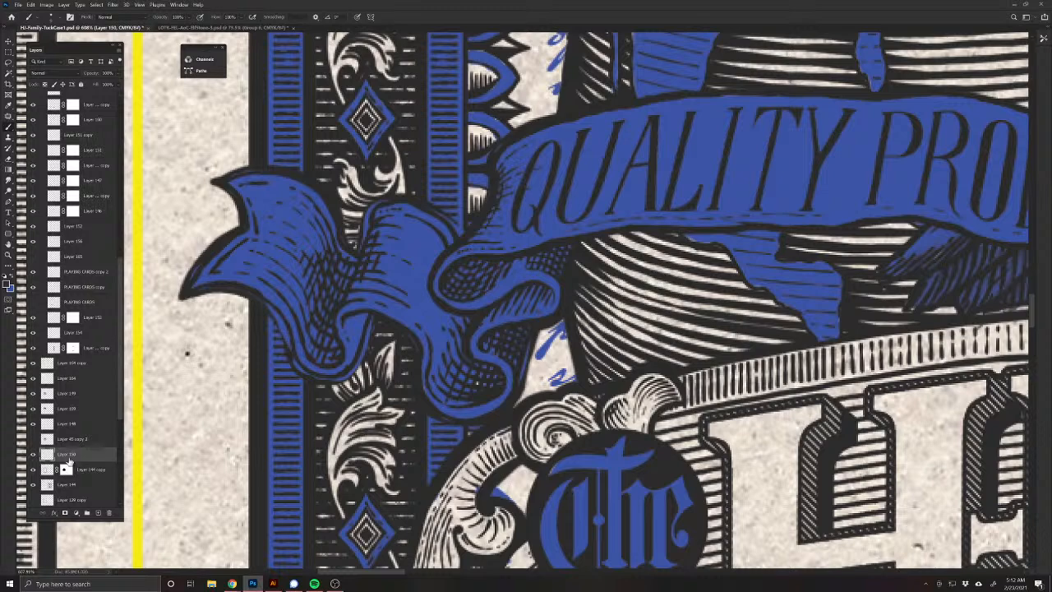
Step: Move the ribbon's line-art layer directly above the blue color layer
left_click_drag(69, 456, 69, 408)
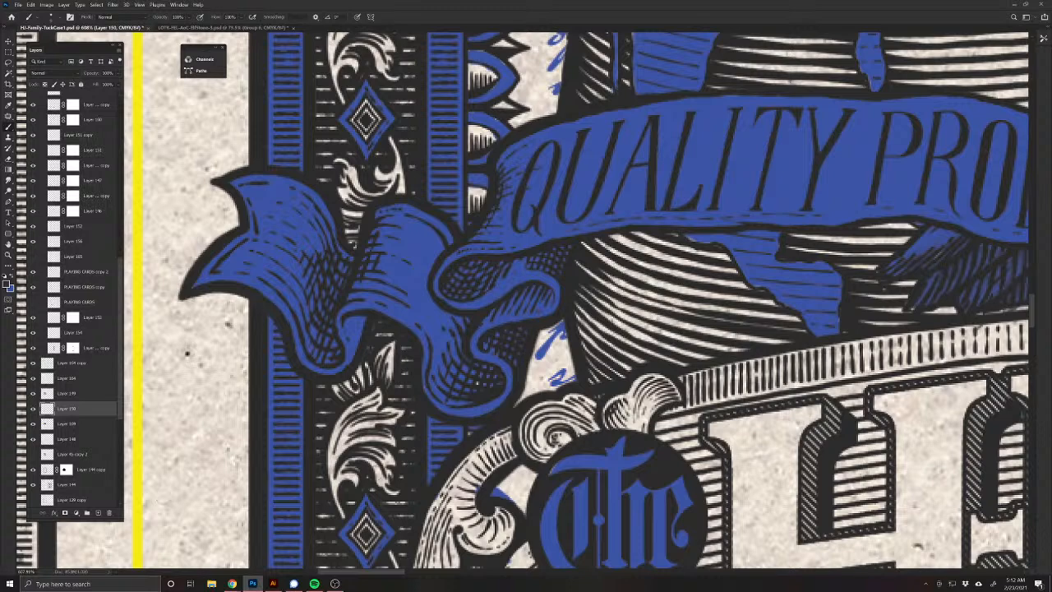
Step: Compare the ribbon artwork with and without its line-art layer, and check the emblem as a whole
left_click(33, 413)
left_click(33, 413)
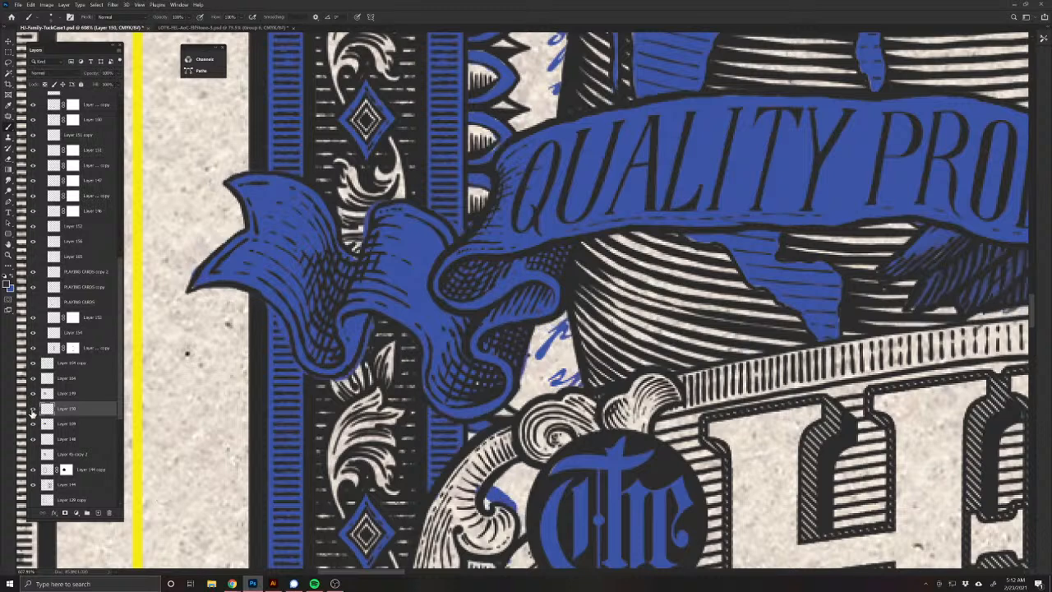
scroll(540, 415, "down", 5)
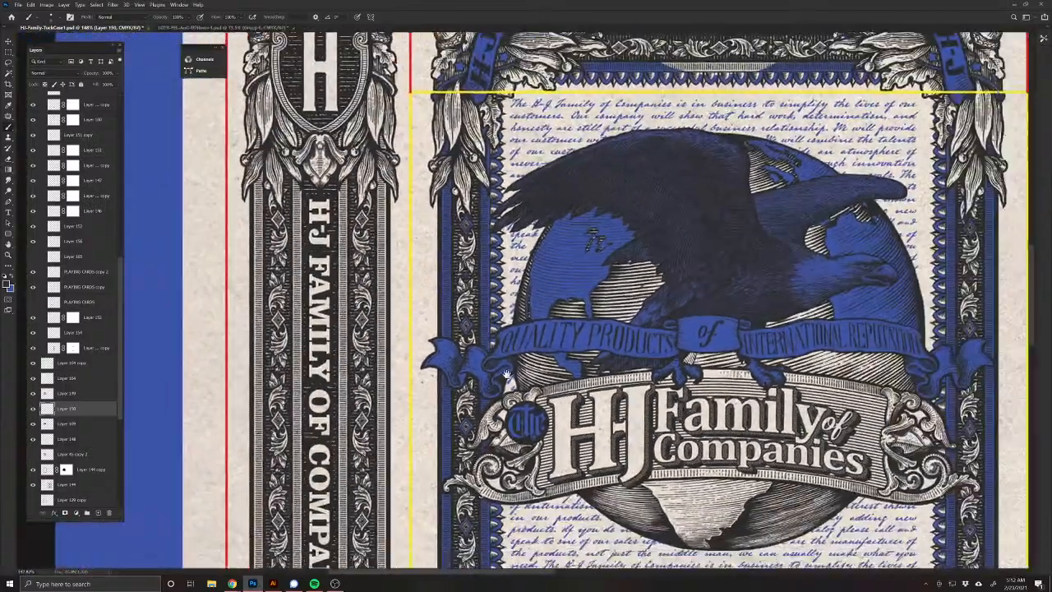
left_click_drag(507, 375, 336, 307)
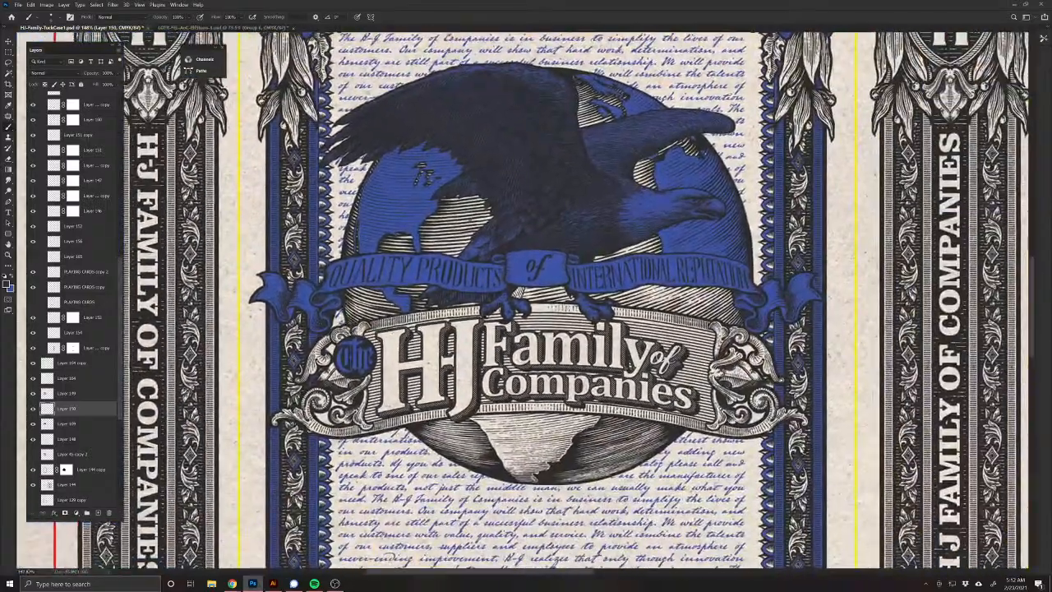
Step: Select the interiors of the "HJ Family of Companies" letters with the Magic Wand on the lettering's line-art layer
key("v")
left_click(518, 275)
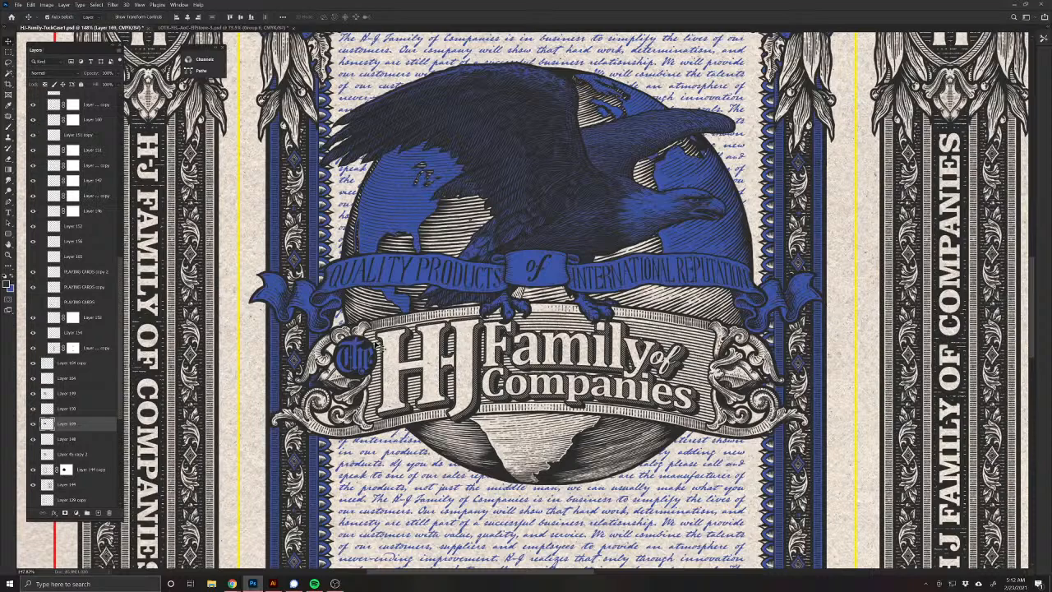
scroll(380, 348, "up", 5)
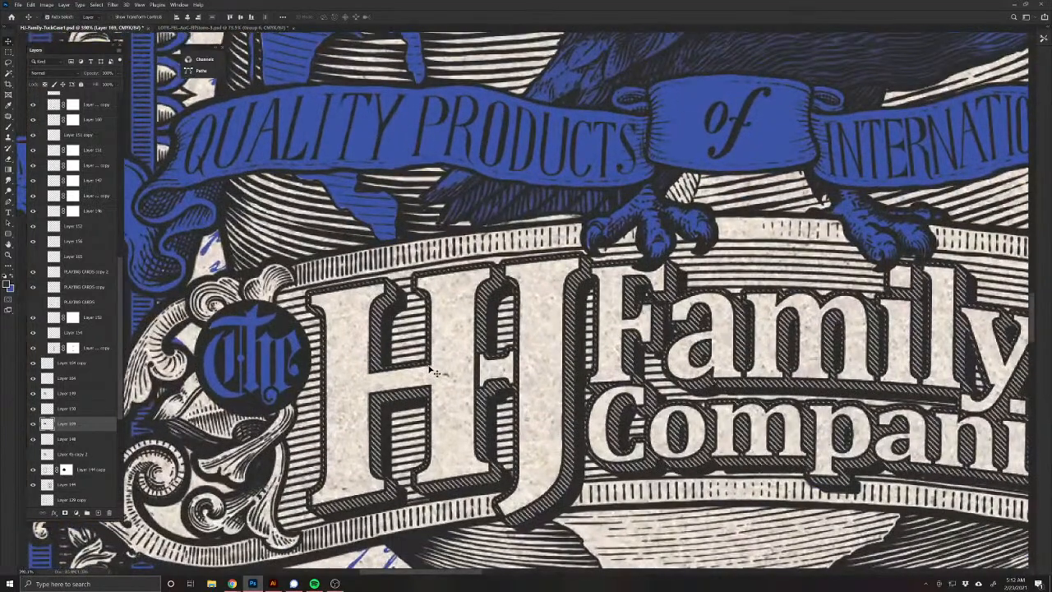
left_click(433, 371)
key("w")
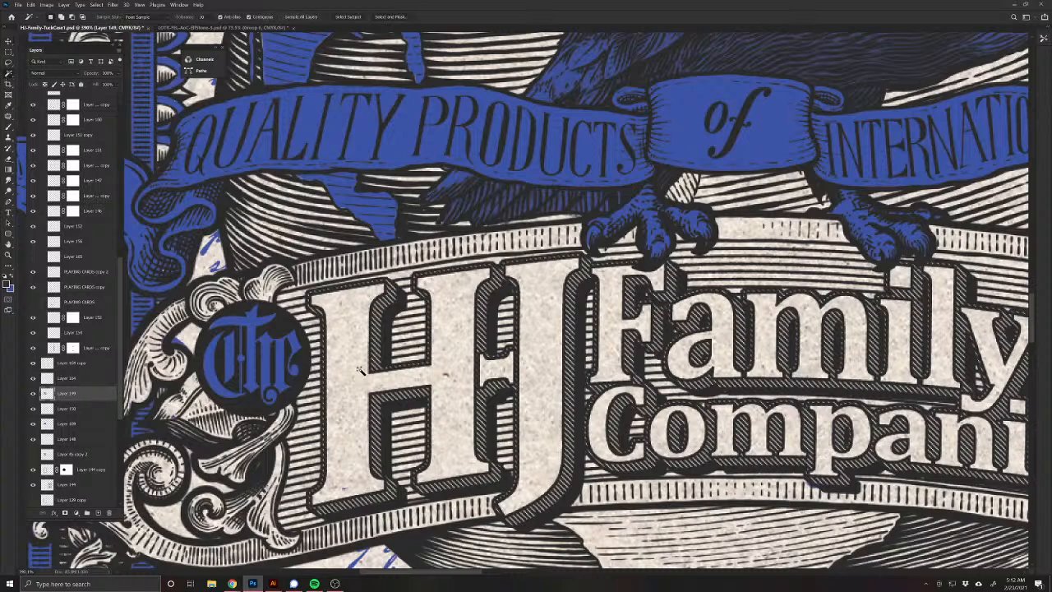
left_click(355, 373)
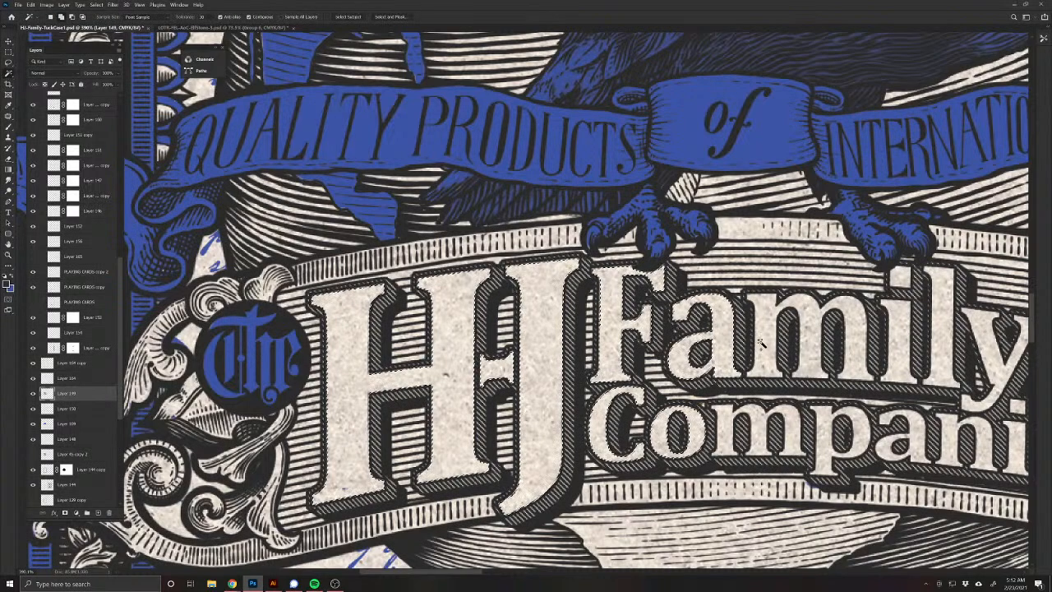
left_click_drag(730, 416, 488, 382)
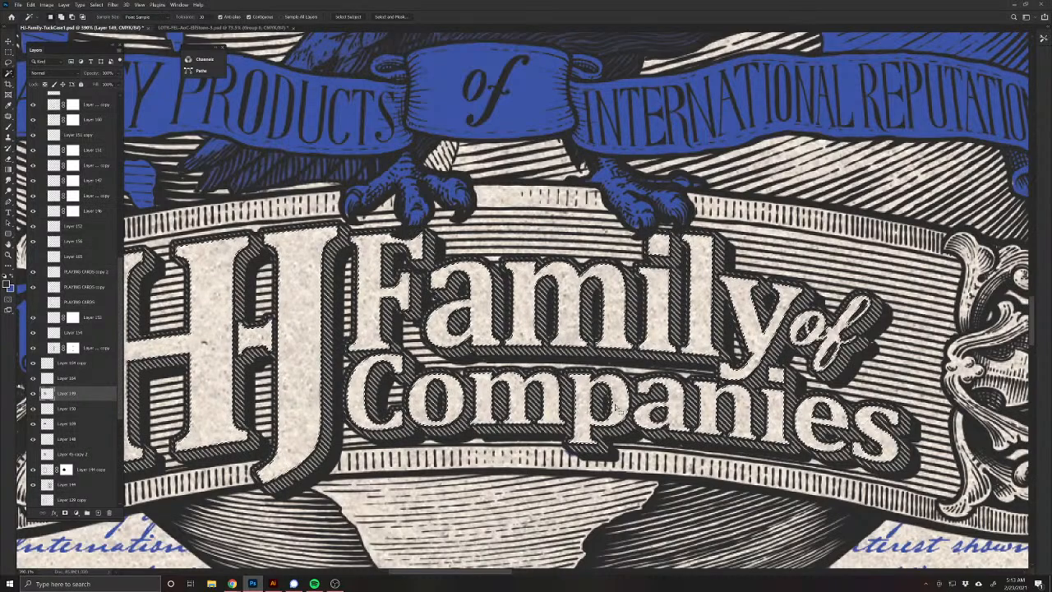
Step: Fill the selected "HJ Family of Companies" lettering with blue on the emblem's blue color layer and clear the selection
scroll(570, 392, "down", 2)
scroll(570, 392, "down", 3)
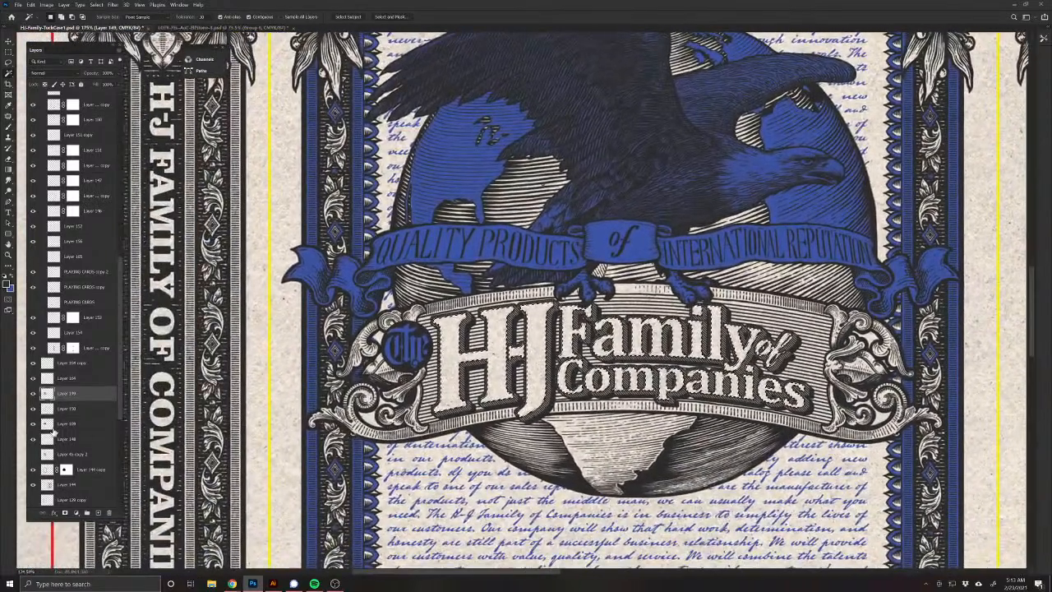
left_click(48, 425)
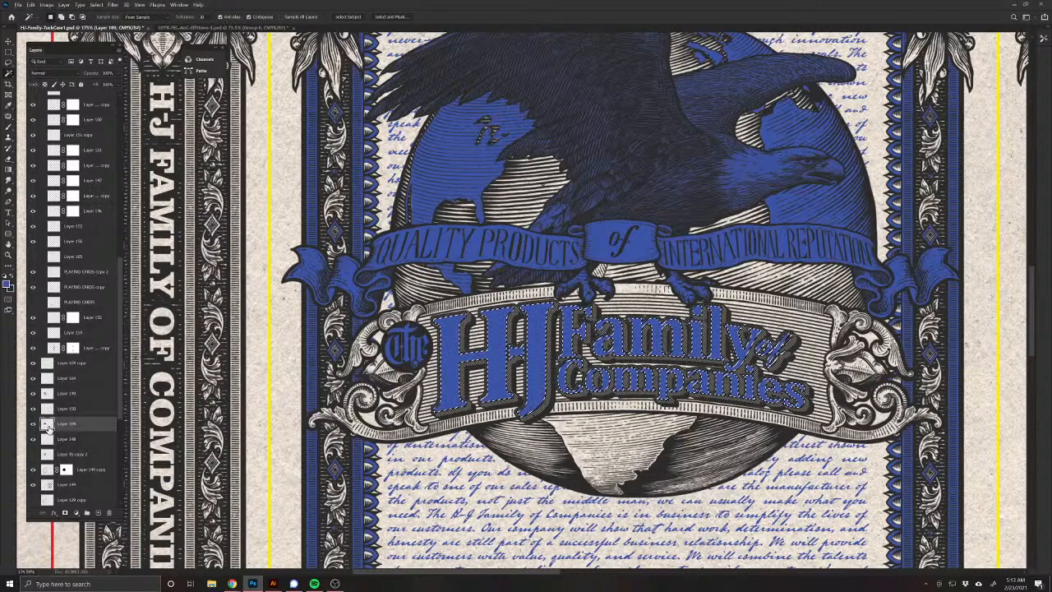
key("ctrl+d")
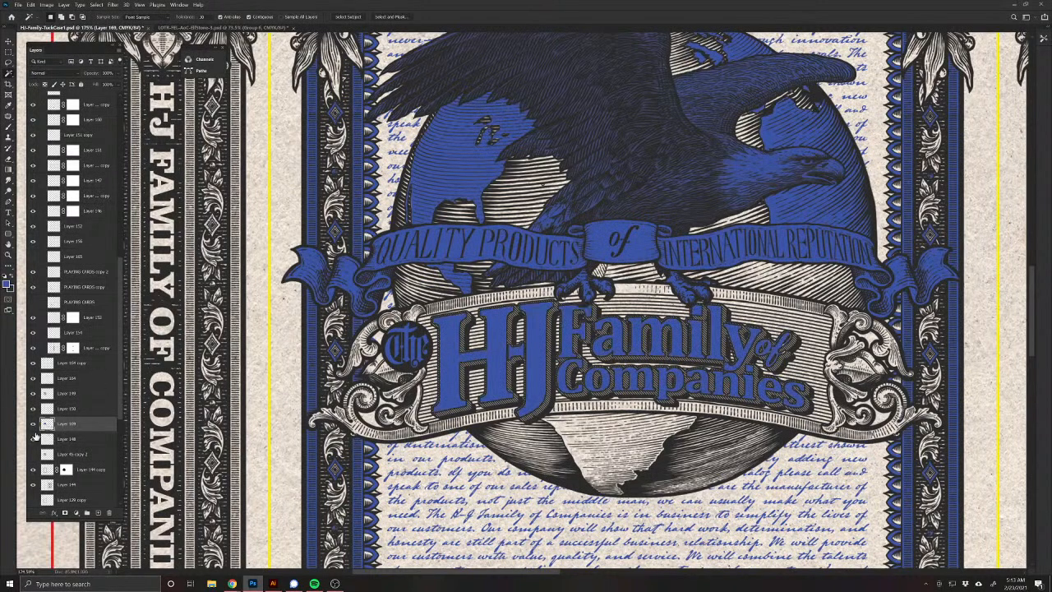
Step: Hide the emblem's blue color layer and delete its selected shape from the paper texture layer to reveal the blue background, clearing the selection
left_click(32, 423)
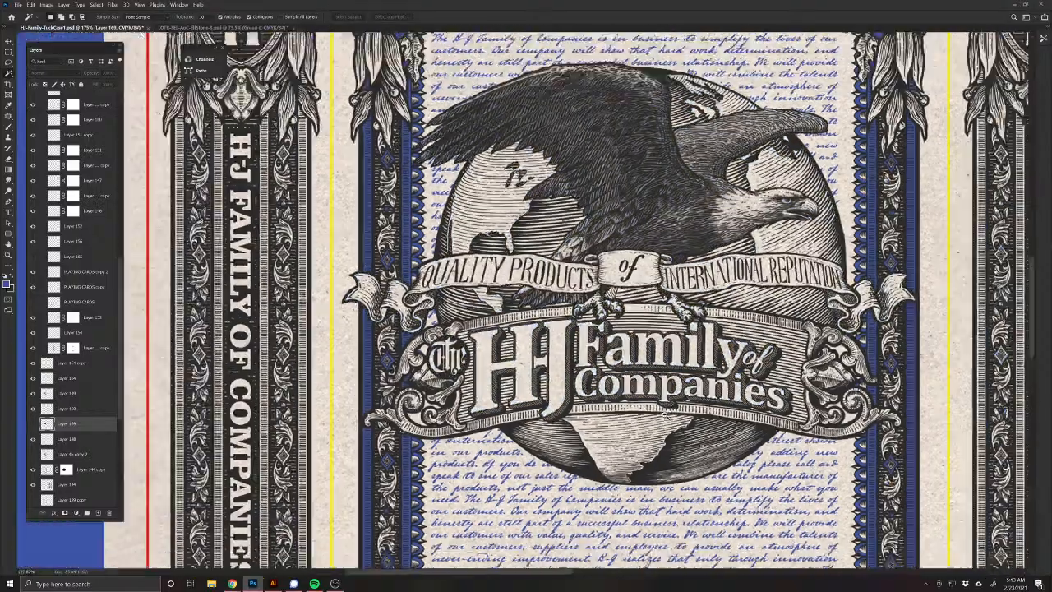
left_click_drag(666, 413, 478, 266)
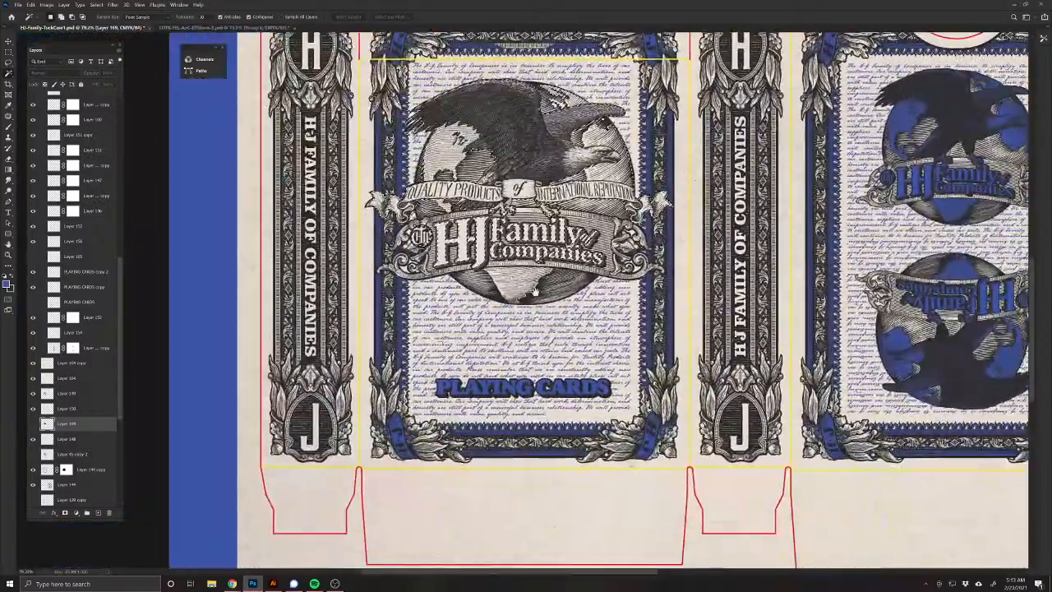
scroll(493, 263, "up", 1)
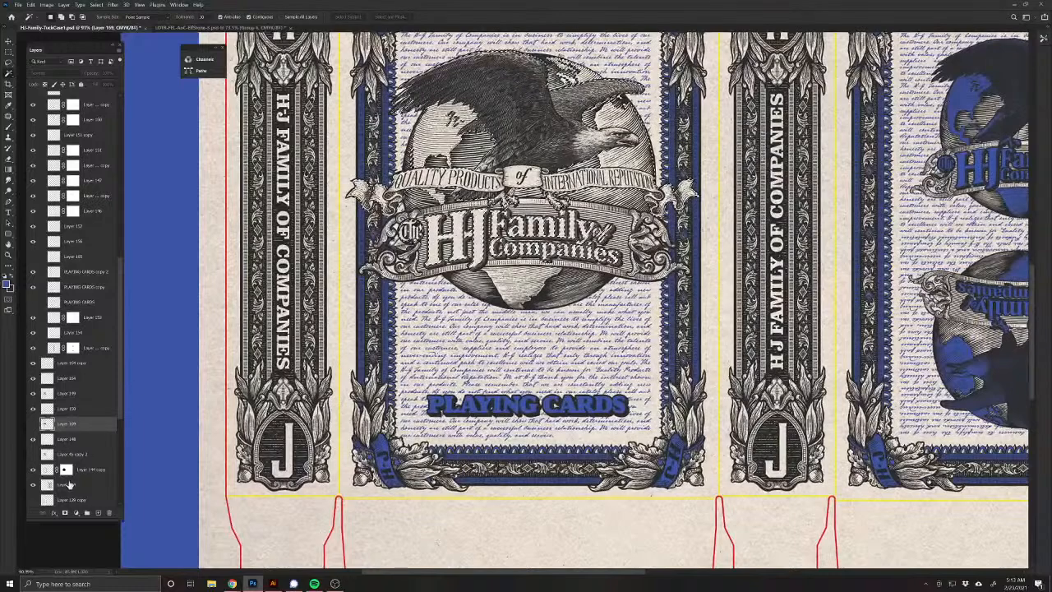
scroll(77, 479, "down", 3)
scroll(77, 479, "down", 5)
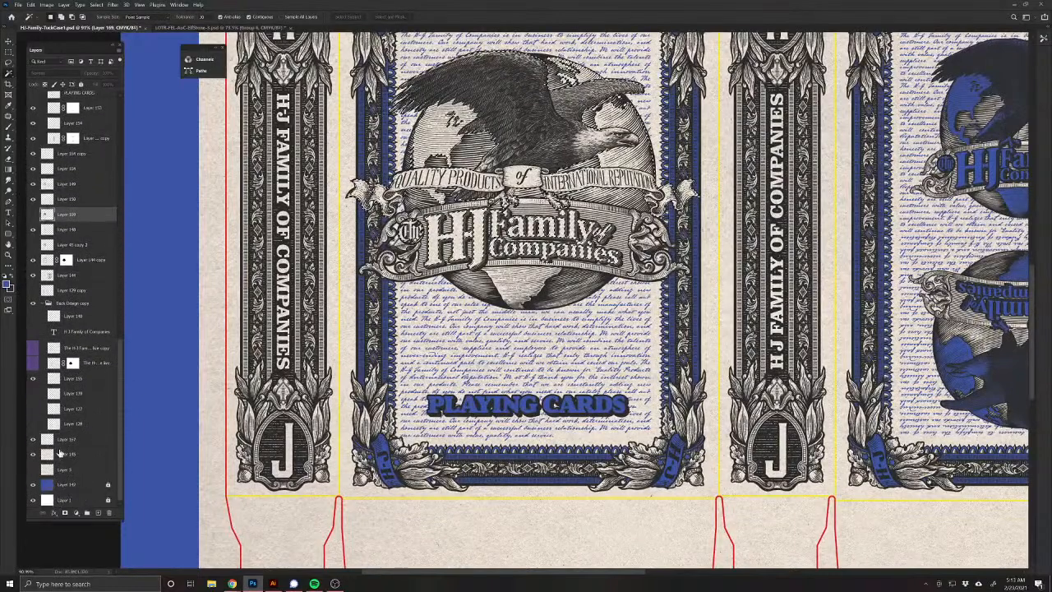
left_click(59, 453)
key("Delete")
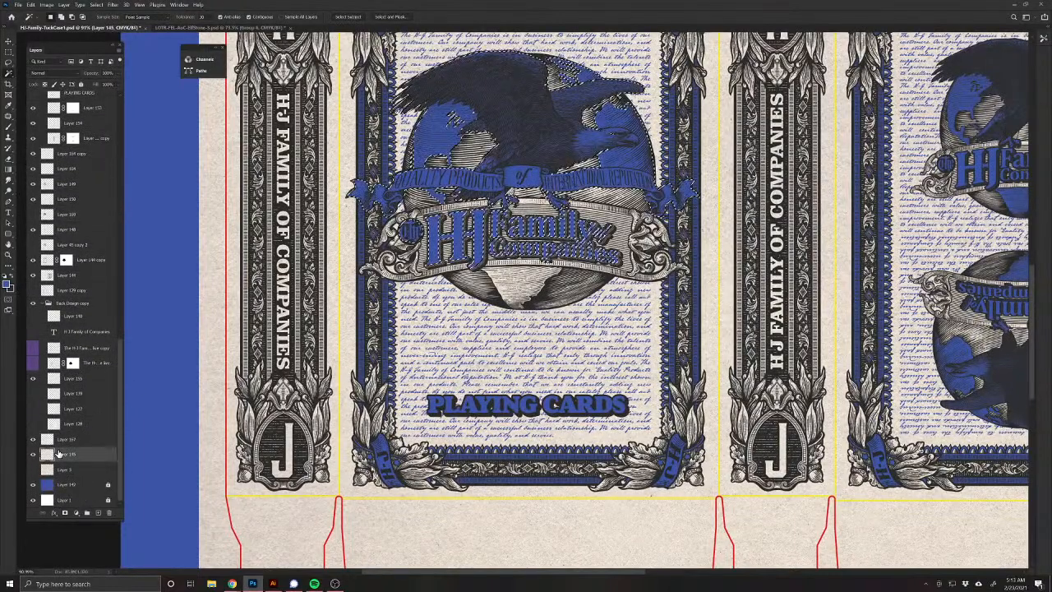
key("ctrl+d")
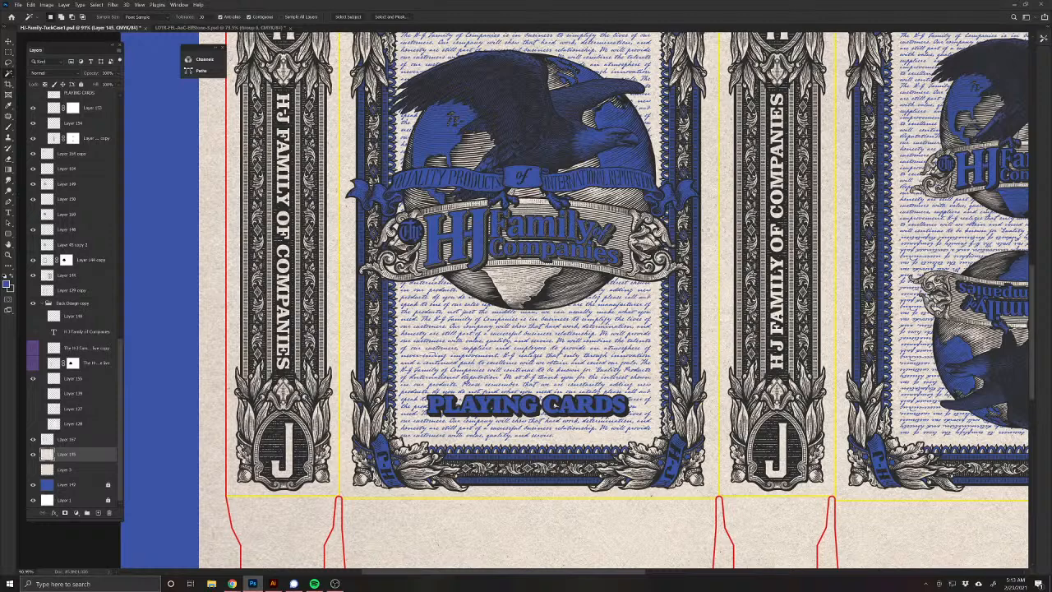
Step: Add a new layer above the paper texture and brush South America on the lower globe blue
key("alt+Tab")
left_click(580, 292)
scroll(521, 293, "up", 5)
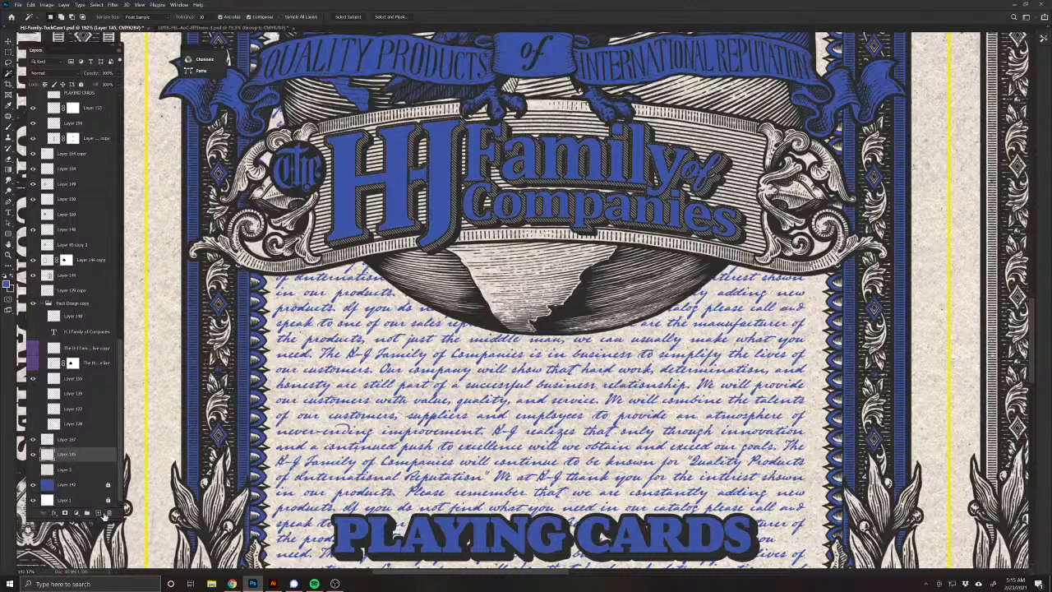
left_click(99, 513)
key("b")
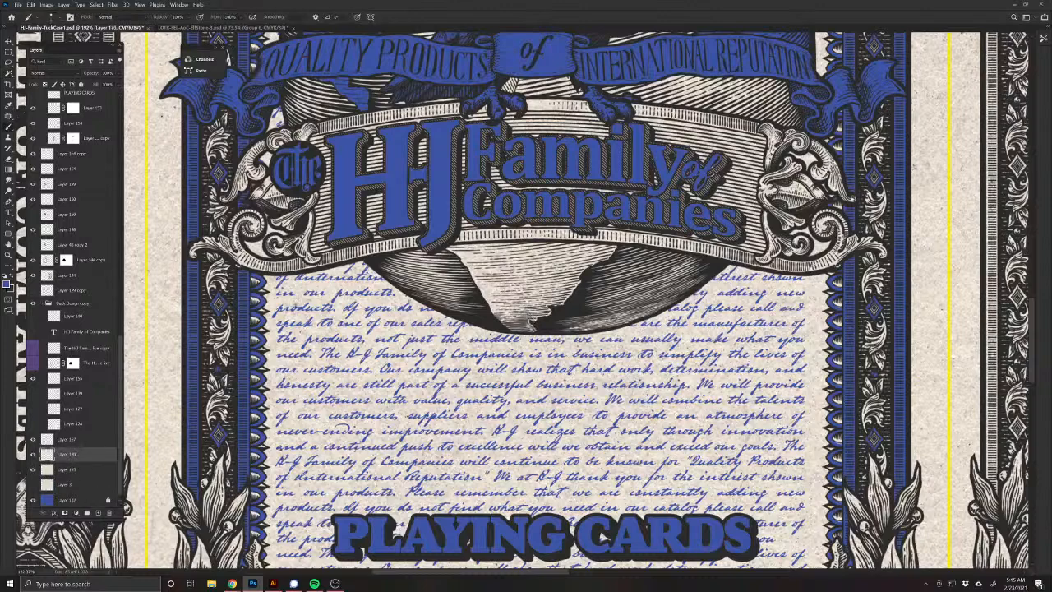
mouse_move(454, 249)
left_mouse_down()
mouse_move(481, 252)
mouse_move(462, 261)
mouse_move(474, 284)
mouse_move(505, 324)
mouse_move(532, 329)
mouse_move(501, 311)
mouse_move(503, 294)
left_mouse_up()
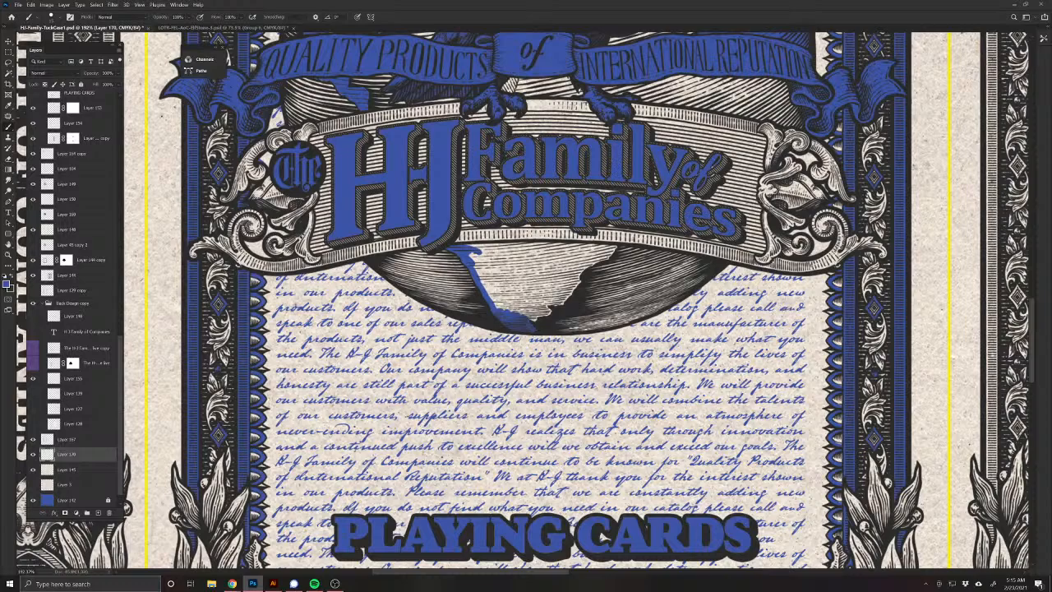
scroll(570, 301, "up", 3)
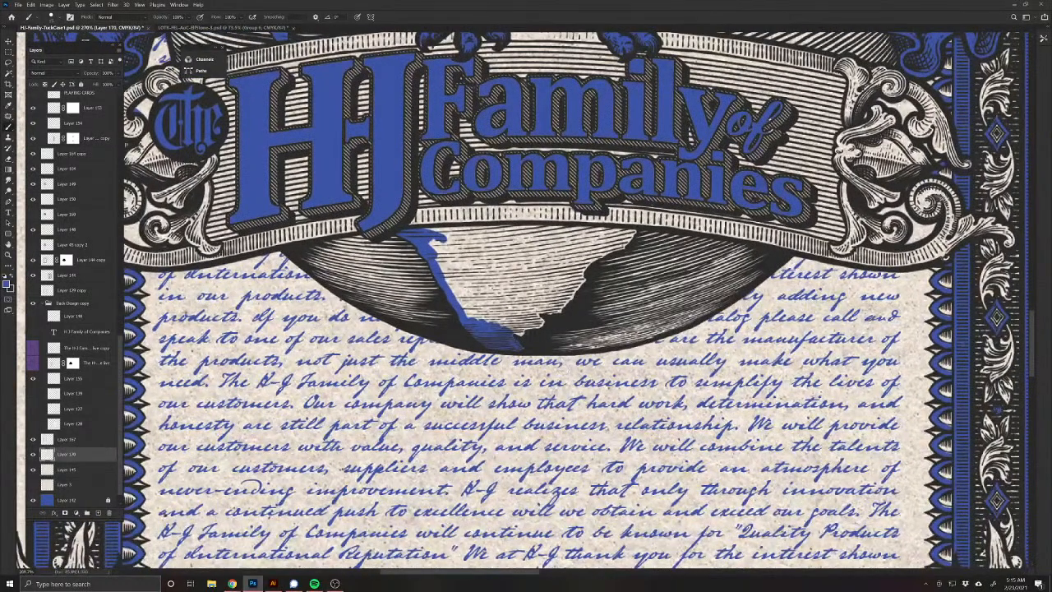
scroll(518, 323, "up", 2)
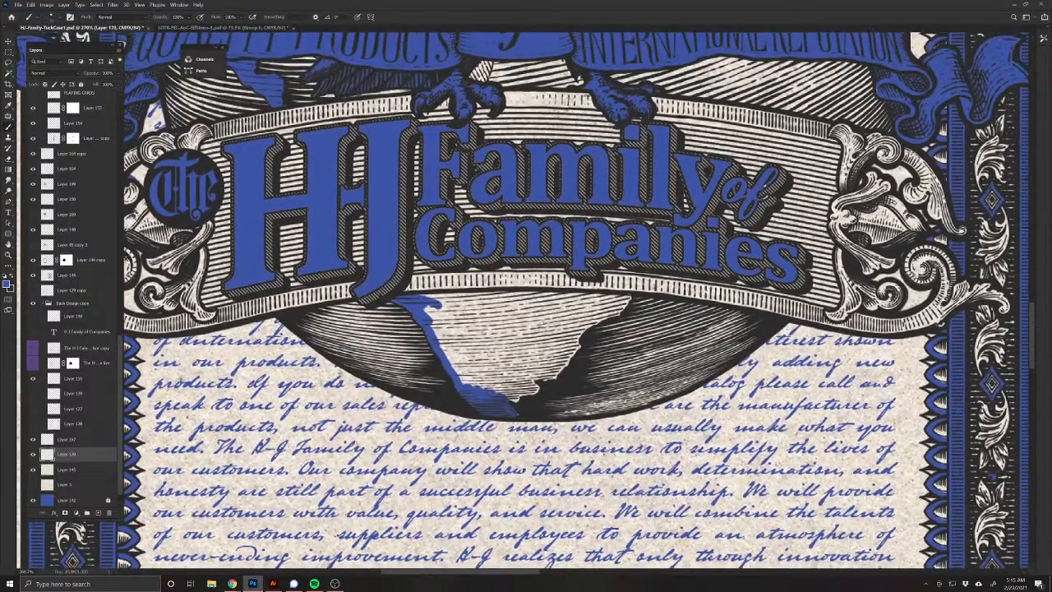
mouse_move(623, 303)
left_mouse_down()
mouse_move(516, 399)
mouse_move(426, 319)
mouse_move(457, 298)
mouse_move(625, 301)
mouse_move(575, 328)
mouse_move(544, 375)
mouse_move(501, 396)
mouse_move(460, 361)
mouse_move(465, 311)
mouse_move(595, 310)
mouse_move(510, 380)
mouse_move(448, 323)
mouse_move(502, 370)
mouse_move(518, 361)
mouse_move(493, 325)
mouse_move(538, 350)
mouse_move(571, 320)
left_mouse_up()
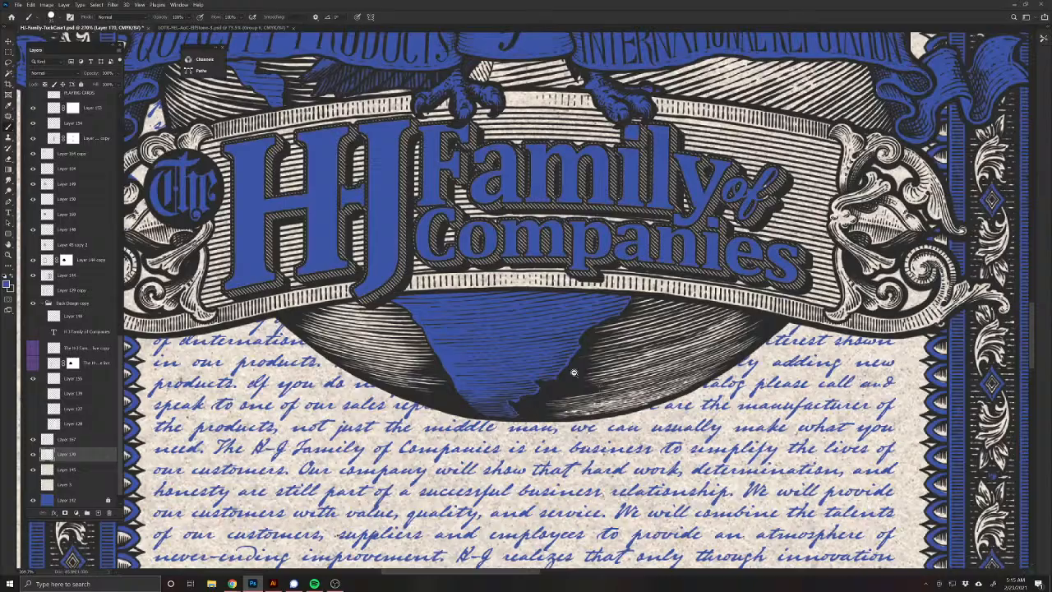
Step: Review the blue coloring across the tuck case's front and back panels and save the document
left_click_drag(574, 373, 533, 362)
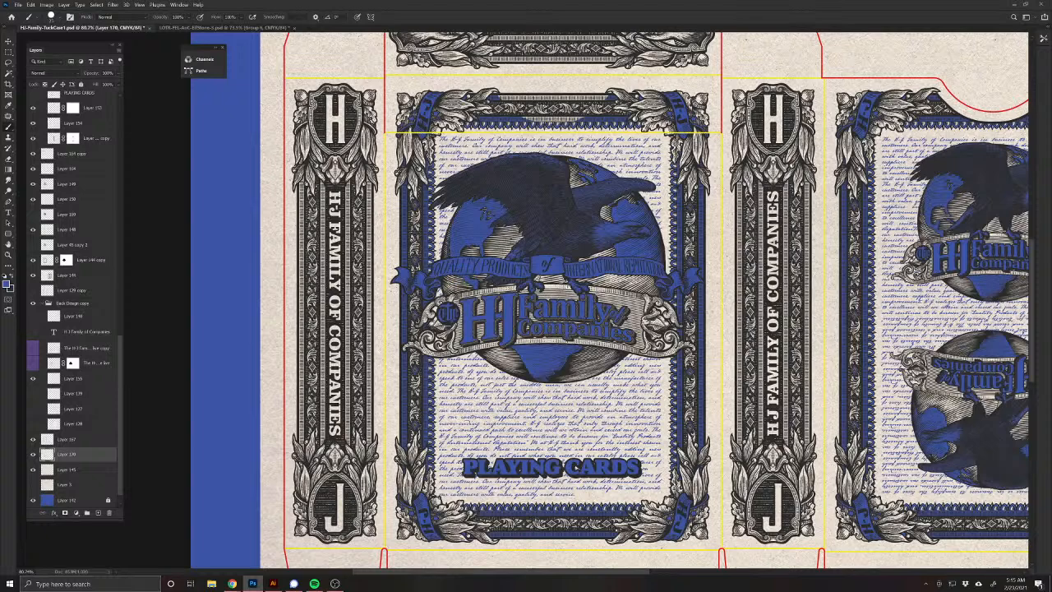
left_click_drag(564, 368, 539, 357)
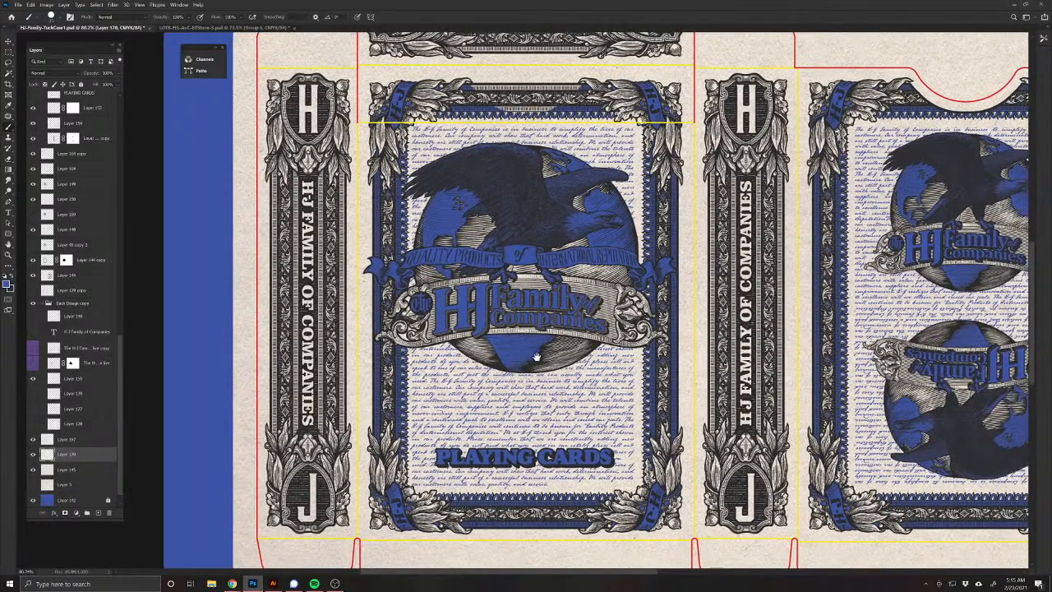
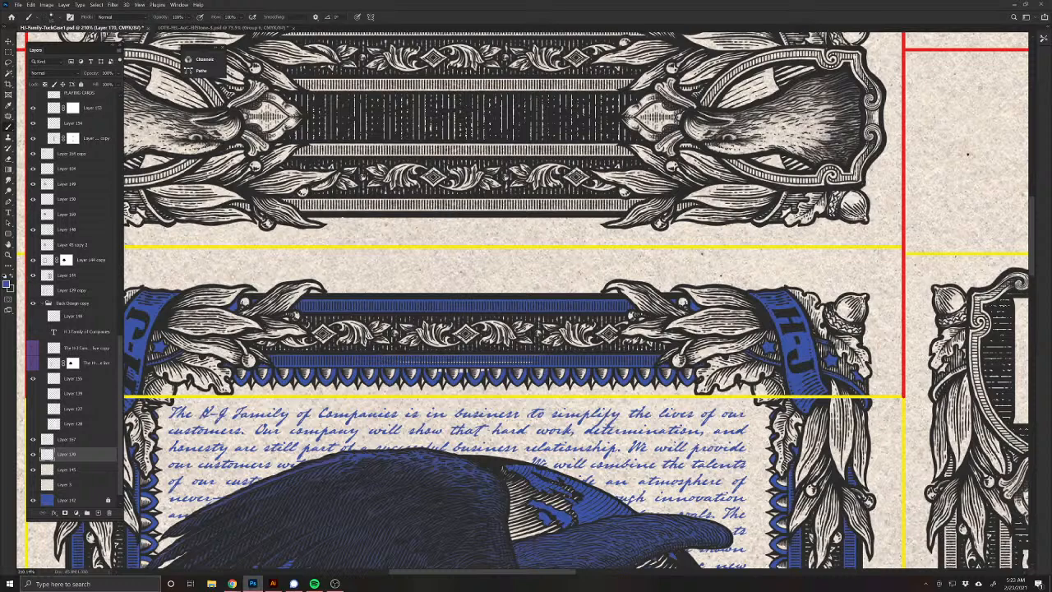
left_click_drag(531, 365, 387, 365)
left_click_drag(450, 513, 332, 287)
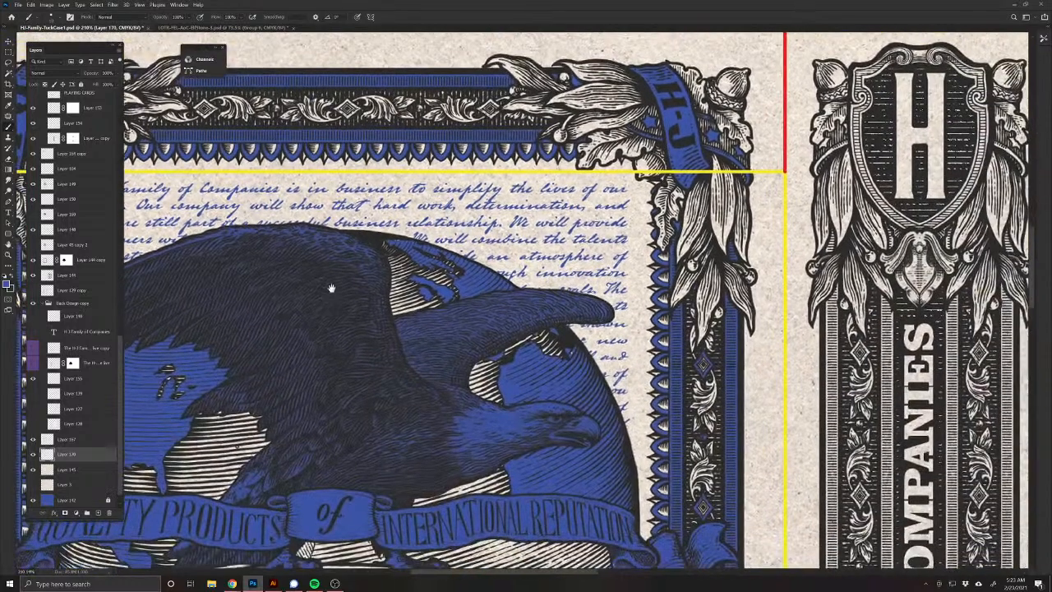
left_click_drag(452, 468, 479, 219)
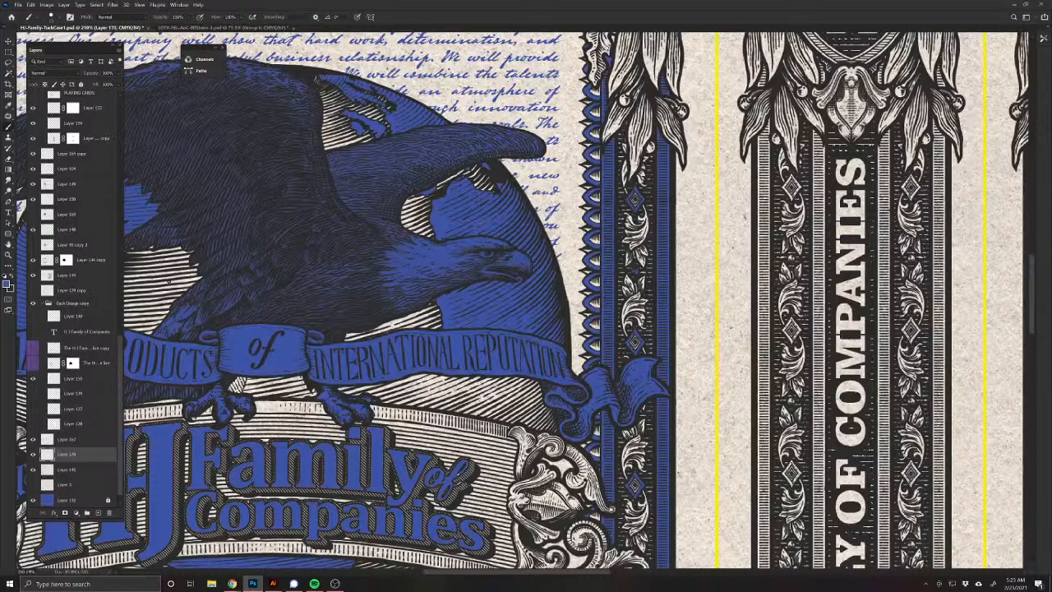
left_click_drag(413, 512, 413, 338)
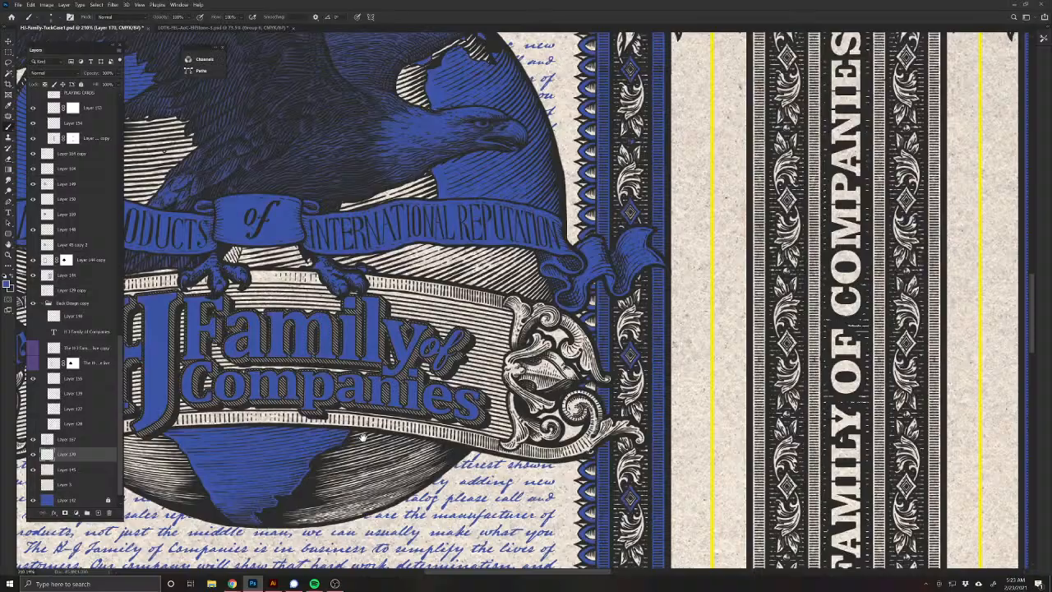
left_click_drag(363, 437, 488, 435)
left_click_drag(359, 498, 293, 274)
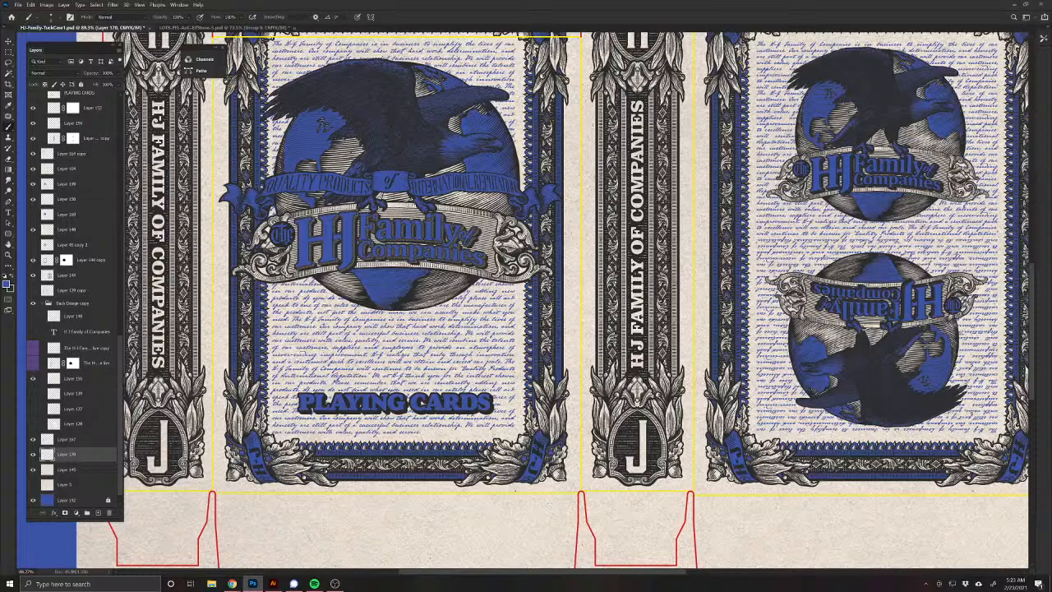
left_click_drag(646, 161, 516, 240)
key("ctrl+s")
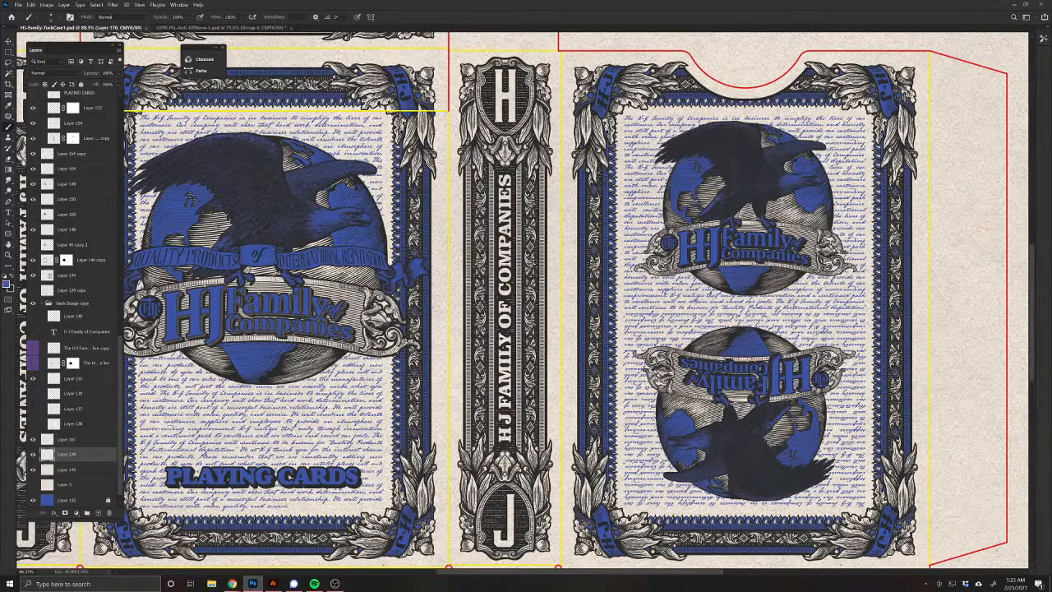
Step: Brush blue over the upper stretch of the outer-left striped band on the "HJ FAMILY OF COMPANIES" side panel
left_click_drag(465, 220, 418, 232)
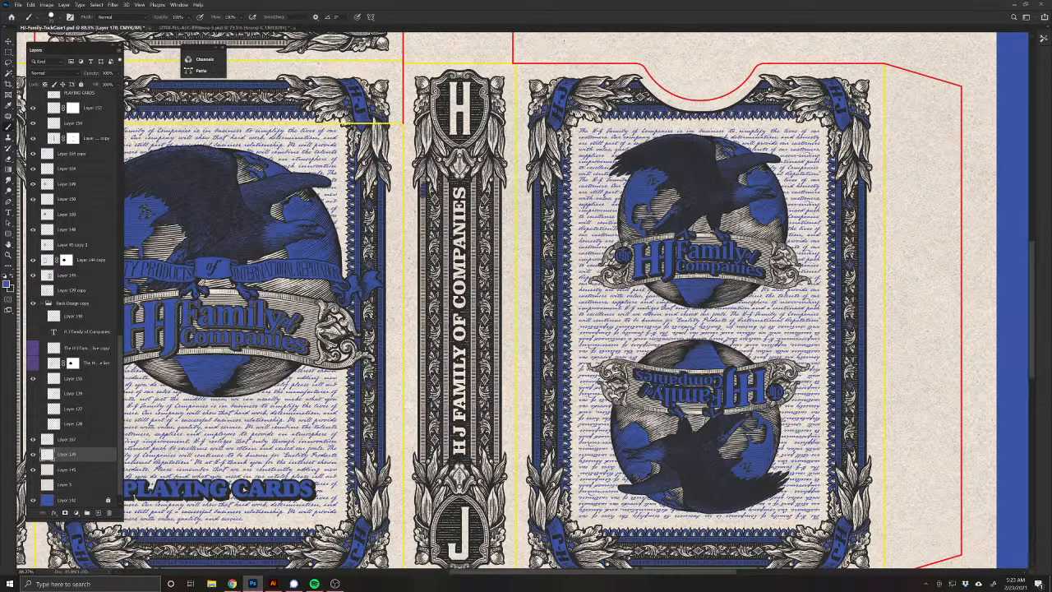
scroll(424, 195, "up", 5)
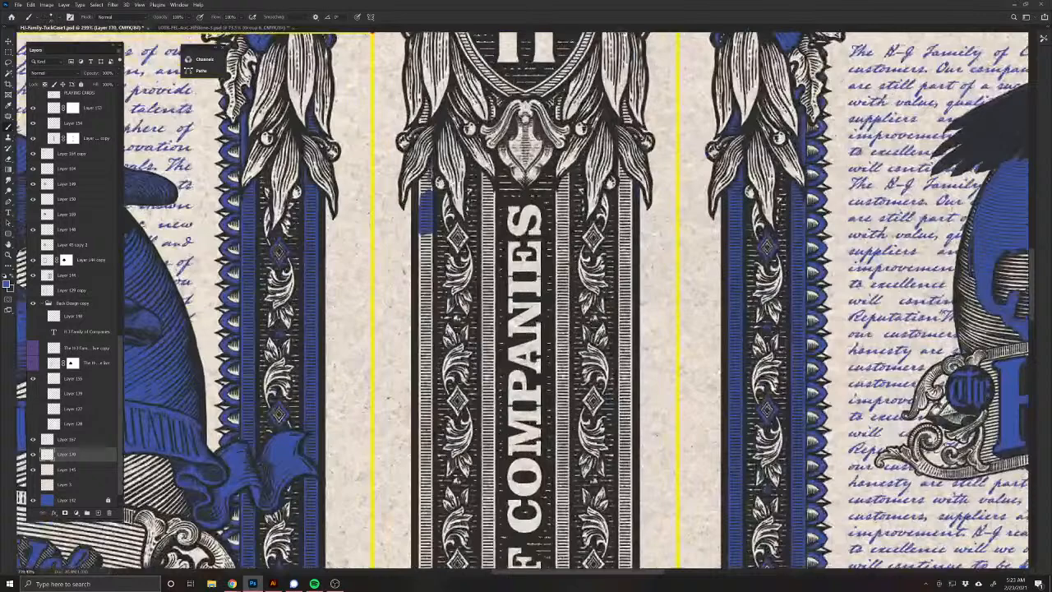
mouse_move(426, 170)
left_mouse_down()
mouse_move(421, 199)
mouse_move(418, 180)
left_mouse_up()
mouse_move(429, 232)
left_mouse_down()
mouse_move(422, 311)
mouse_move(430, 294)
left_mouse_up()
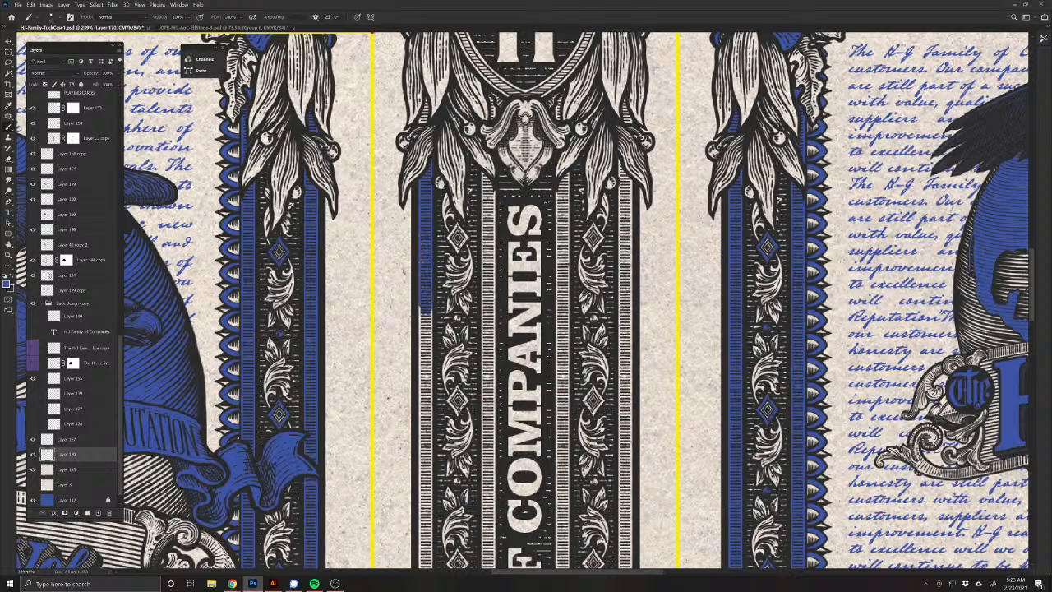
left_click_drag(420, 368, 432, 185)
key("]")
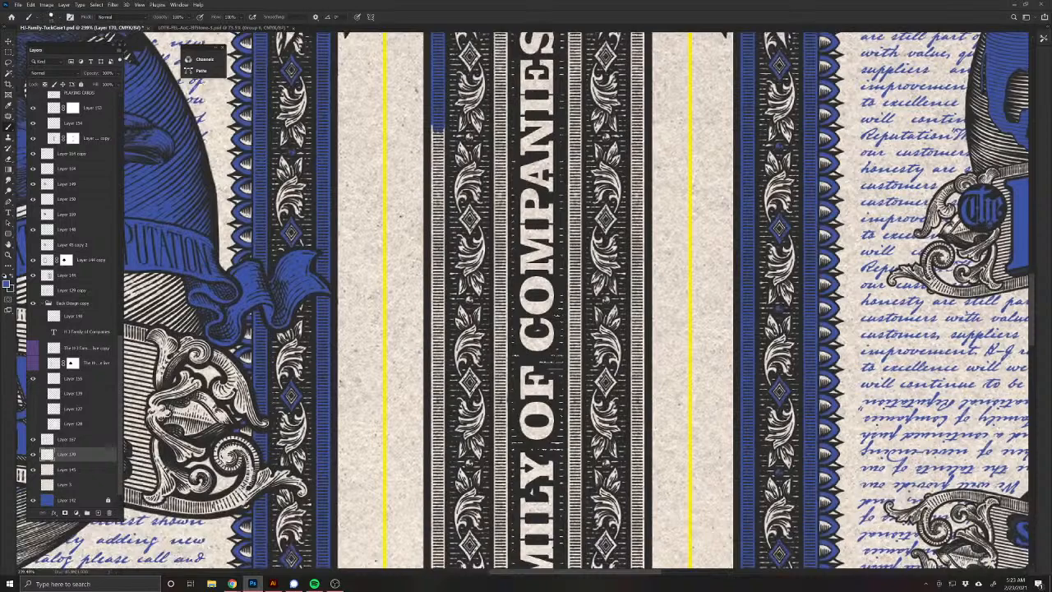
Step: Continue the blue down the middle stretch of the side panel's outer-left striped band, filling its edges and centre with a larger brush
left_click_drag(442, 132, 440, 473)
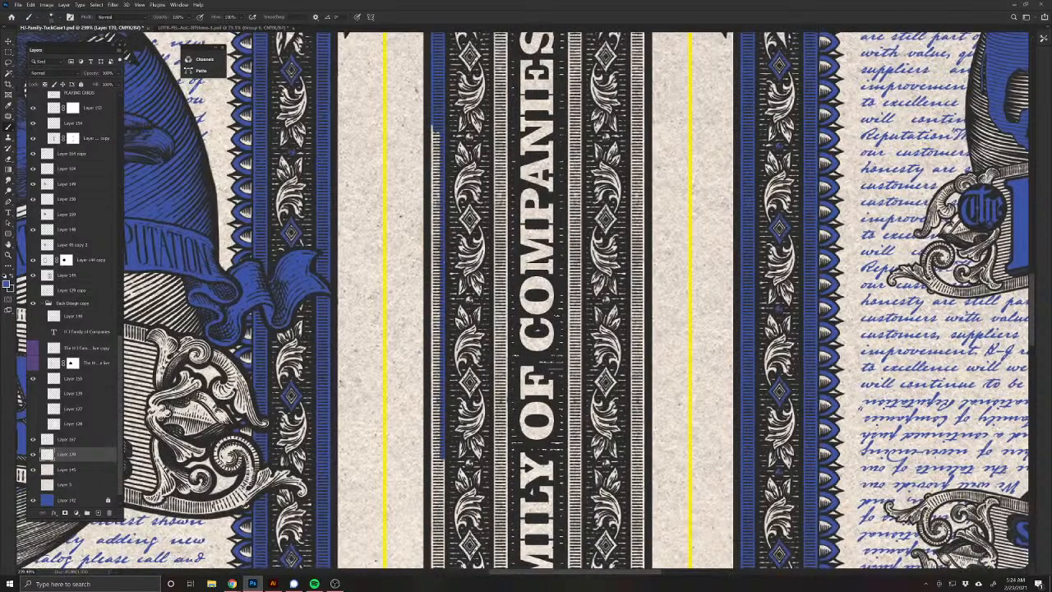
left_click_drag(434, 127, 433, 480)
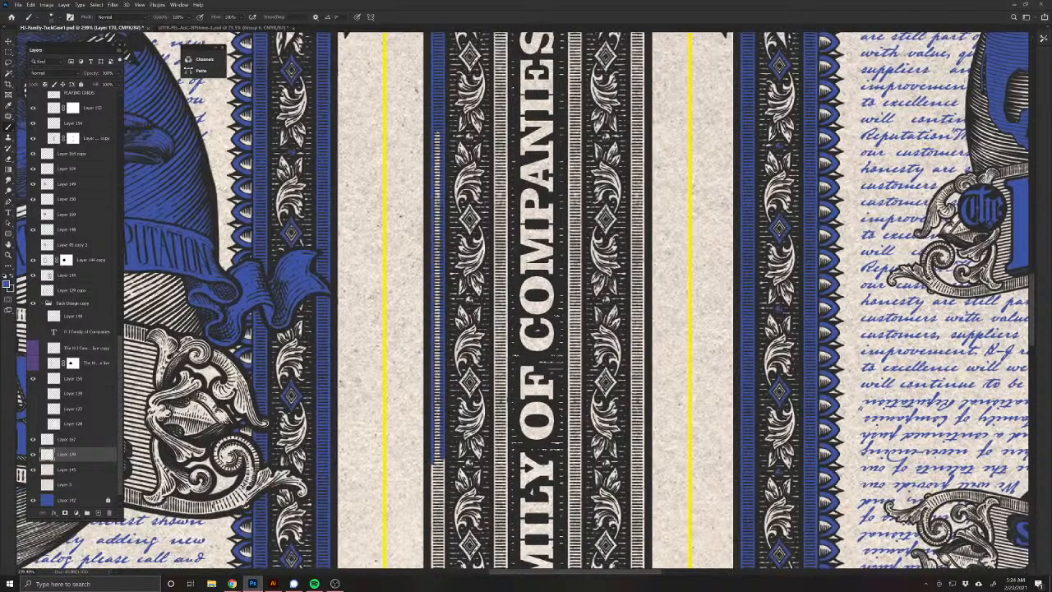
left_click_drag(437, 434, 438, 402)
mouse_move(437, 165)
left_mouse_down()
mouse_move(438, 138)
mouse_move(438, 278)
left_mouse_up()
left_click(438, 461, "shift")
left_click(437, 279, "shift")
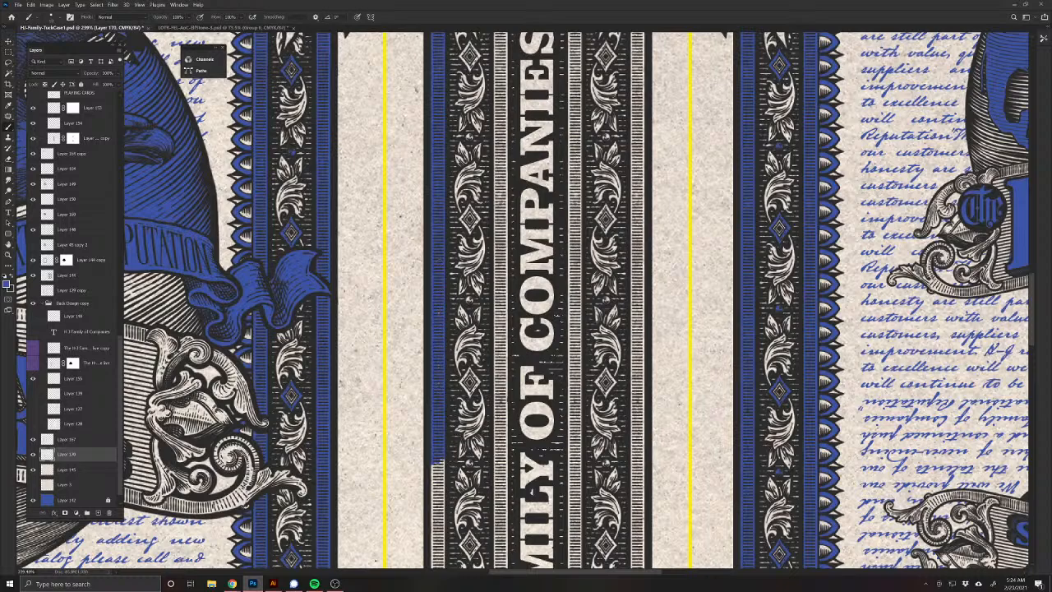
Step: Brush the lower stretch of the side panel's outer-left striped band blue down to the bottom leaf ornament
scroll(424, 494, "down", 5)
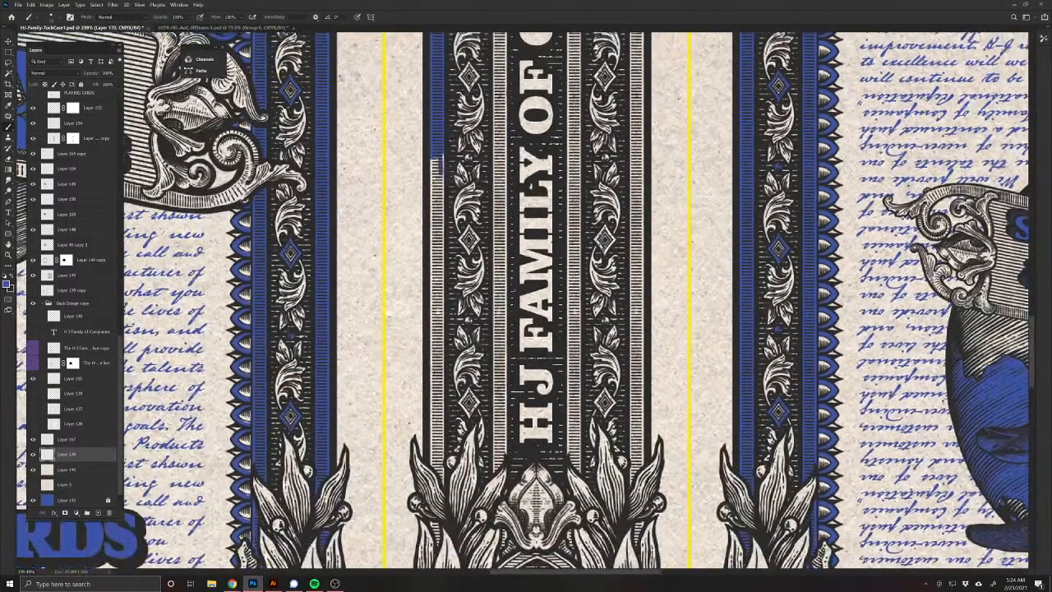
mouse_move(441, 172)
left_mouse_down()
mouse_move(434, 184)
mouse_move(431, 168)
left_mouse_up()
left_click(432, 245, "shift")
left_click_drag(433, 268, 432, 424)
mouse_move(443, 180)
left_mouse_down()
mouse_move(441, 471)
mouse_move(432, 428)
mouse_move(436, 461)
mouse_move(437, 185)
left_mouse_up()
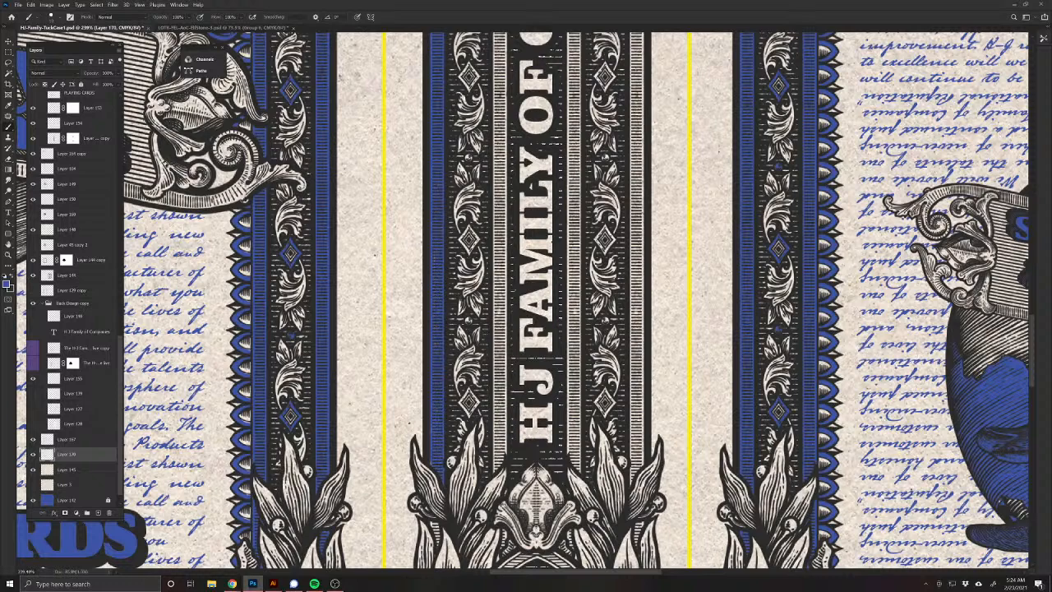
scroll(436, 373, "down", 2)
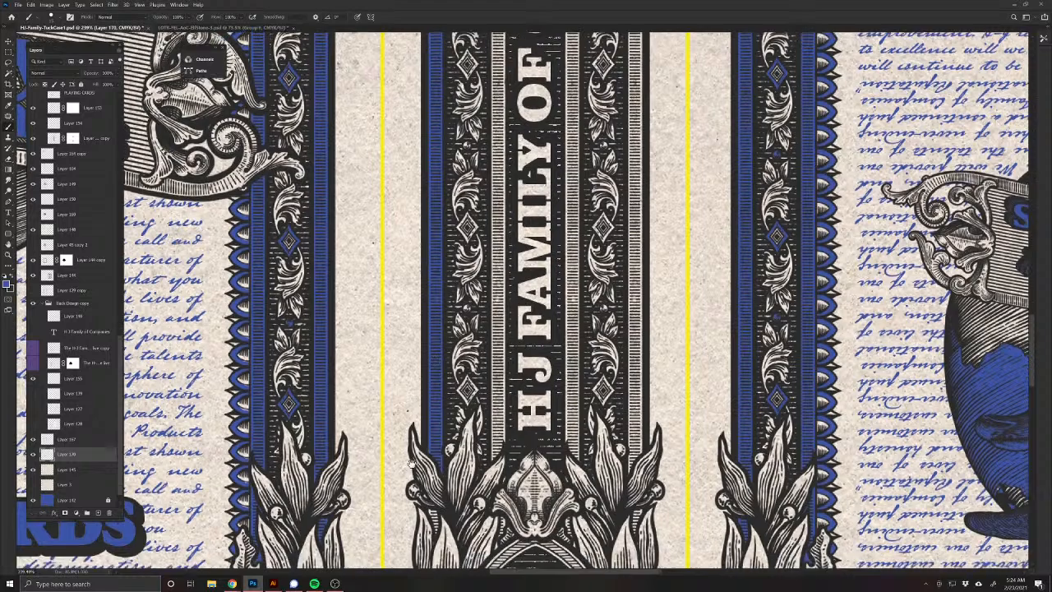
Step: Brush the inner-left striped band beside the side panel lettering blue, from the bottom leaf ornament up to the top one
left_click_drag(485, 345, 480, 416)
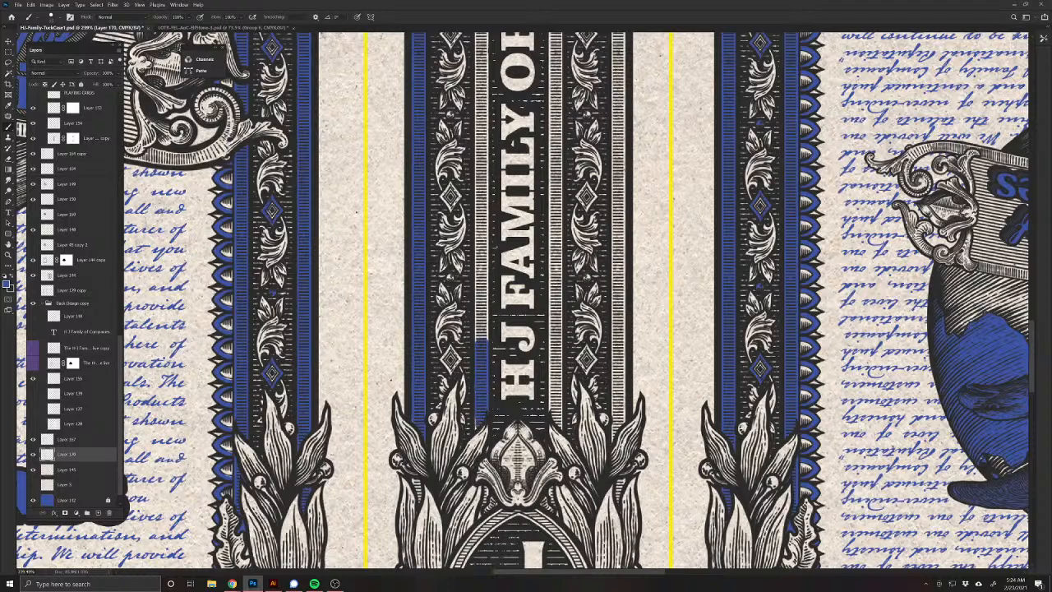
scroll(481, 426, "up", 3)
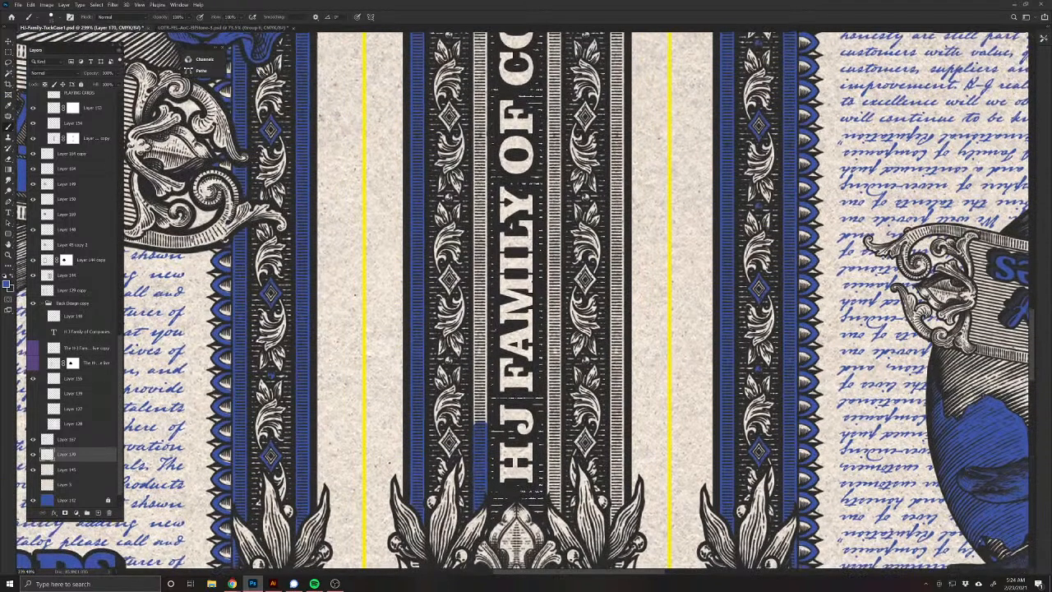
left_click_drag(480, 426, 456, 388)
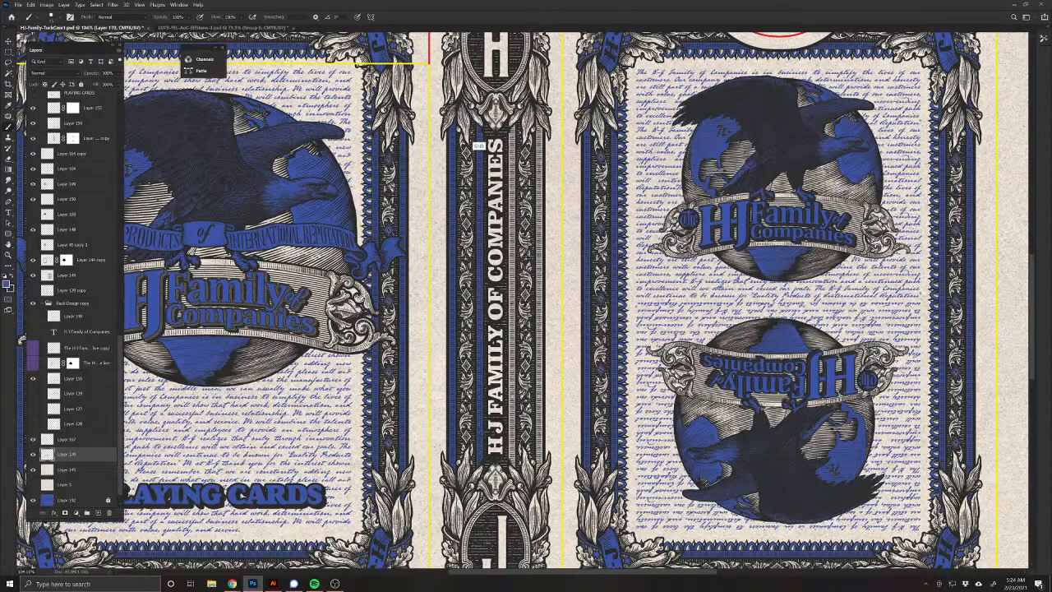
left_click_drag(462, 134, 486, 243)
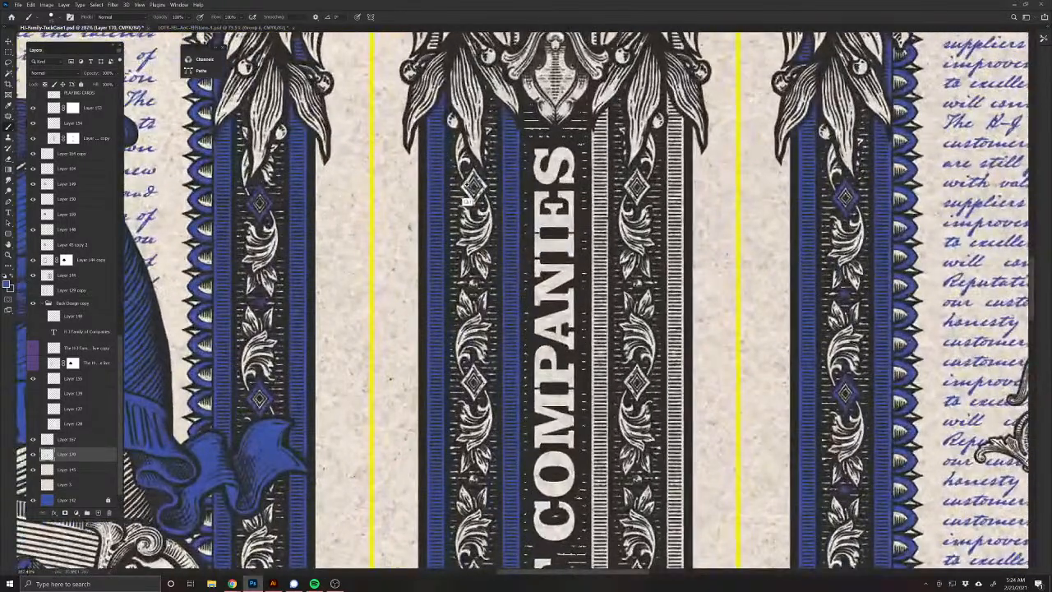
Step: Paint the two upper diamonds and the small bead between them blue in the side panel's left floral border
left_click_drag(473, 184, 488, 230)
mouse_move(478, 161)
left_mouse_down()
mouse_move(497, 191)
mouse_move(479, 216)
mouse_move(462, 189)
mouse_move(477, 160)
left_mouse_up()
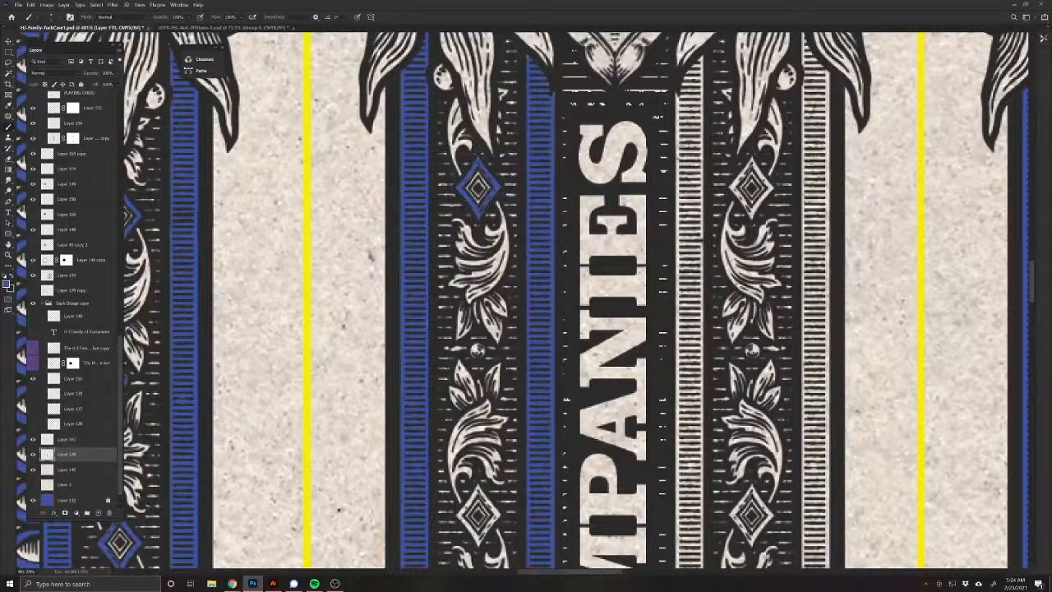
left_click_drag(500, 373, 377, 392)
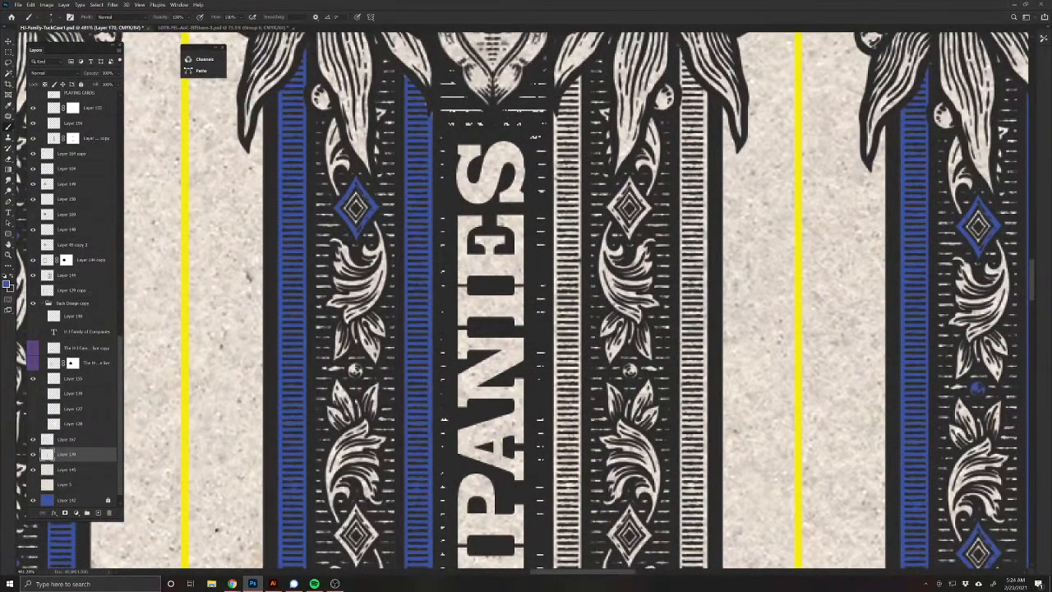
left_click(355, 370)
left_click_drag(346, 449, 415, 309)
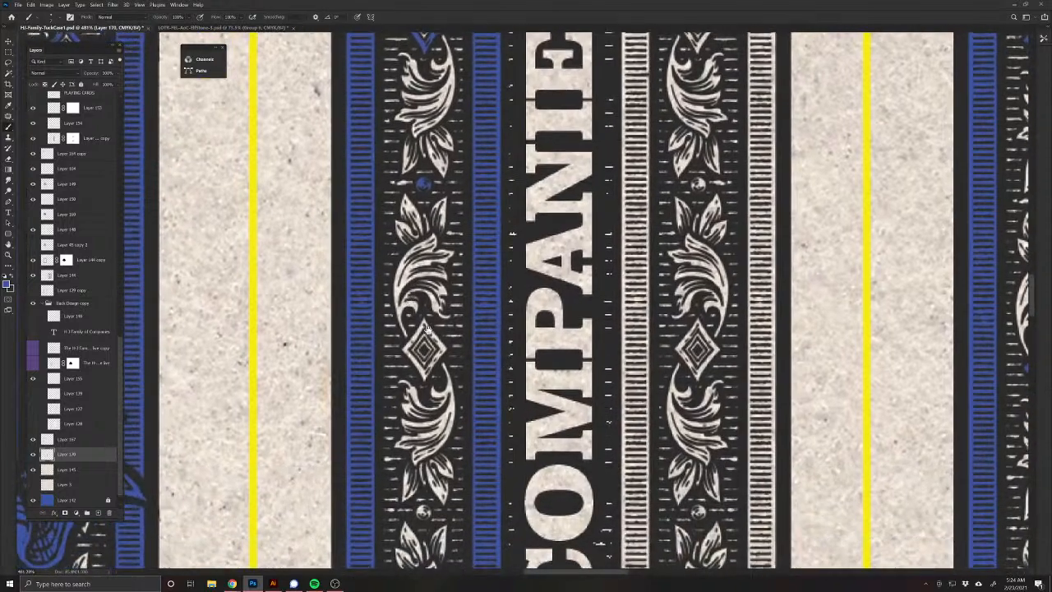
mouse_move(442, 349)
left_mouse_down()
mouse_move(424, 378)
mouse_move(405, 350)
mouse_move(421, 327)
left_mouse_up()
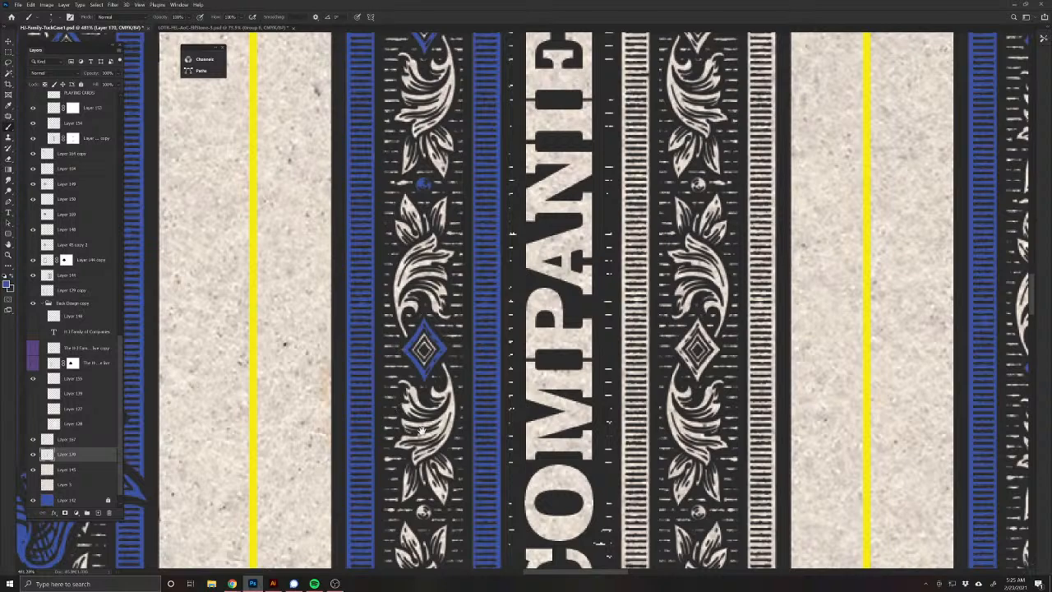
Step: Paint the beads and diamonds blue along the middle of the left floral border, beside "FAMILY OF COMPANIES"
left_click_drag(423, 430, 445, 190)
left_click_drag(449, 268, 452, 274)
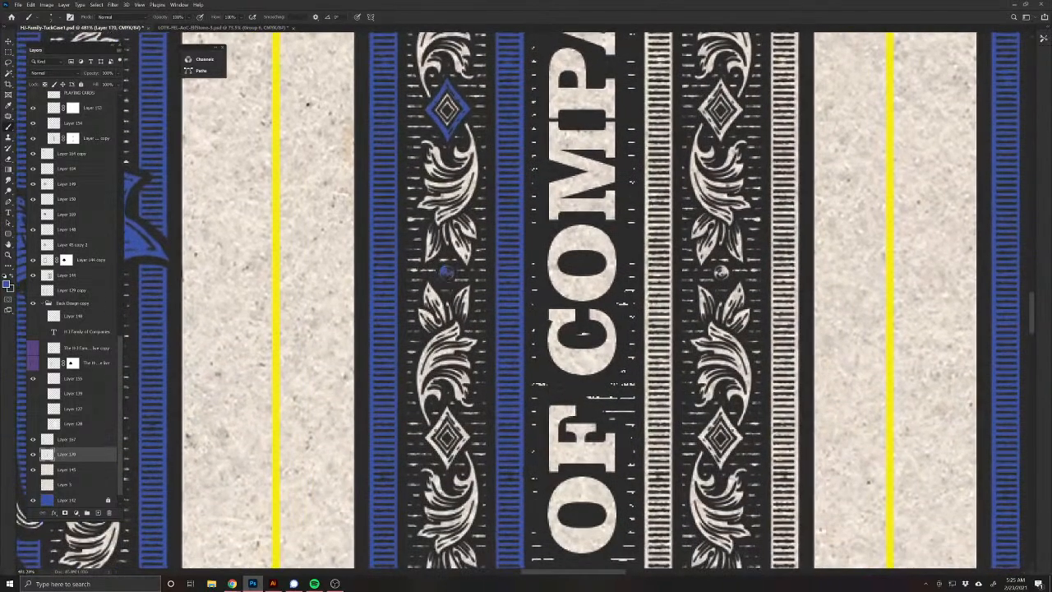
mouse_move(448, 406)
left_mouse_down()
mouse_move(446, 276)
mouse_move(463, 306)
mouse_move(448, 332)
mouse_move(432, 314)
mouse_move(445, 283)
left_mouse_up()
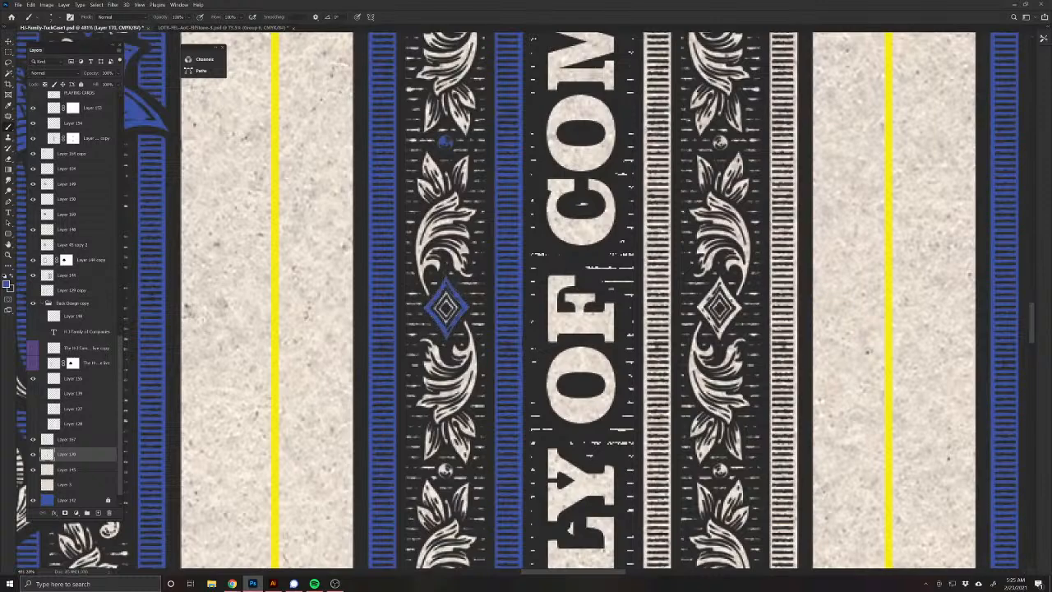
mouse_move(429, 470)
left_mouse_down()
mouse_move(416, 346)
mouse_move(430, 350)
left_mouse_up()
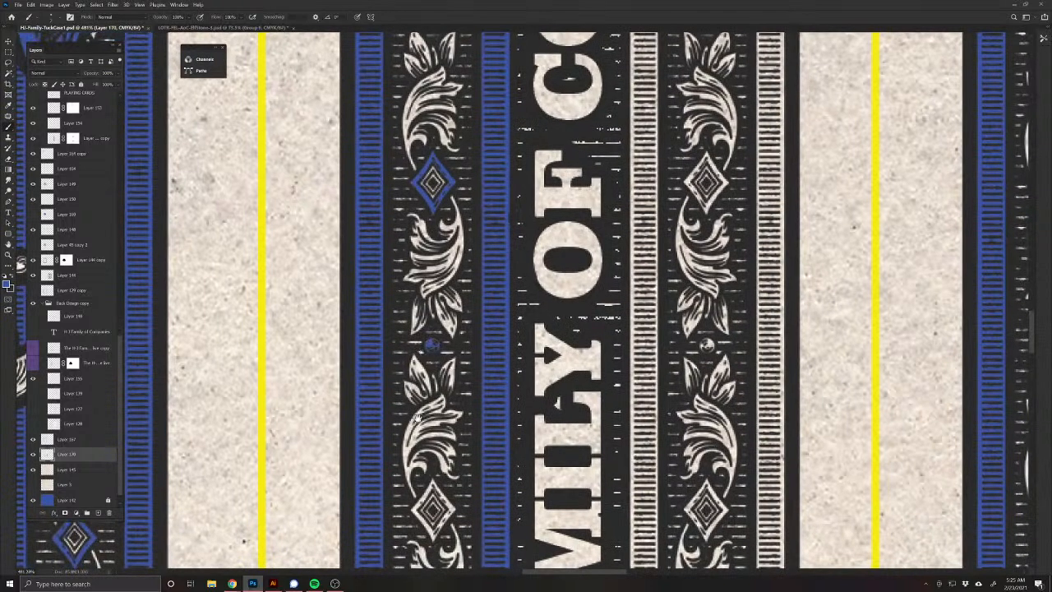
left_click_drag(417, 418, 429, 317)
mouse_move(444, 366)
left_mouse_down()
mouse_move(462, 398)
mouse_move(444, 427)
mouse_move(423, 396)
mouse_move(441, 366)
left_mouse_up()
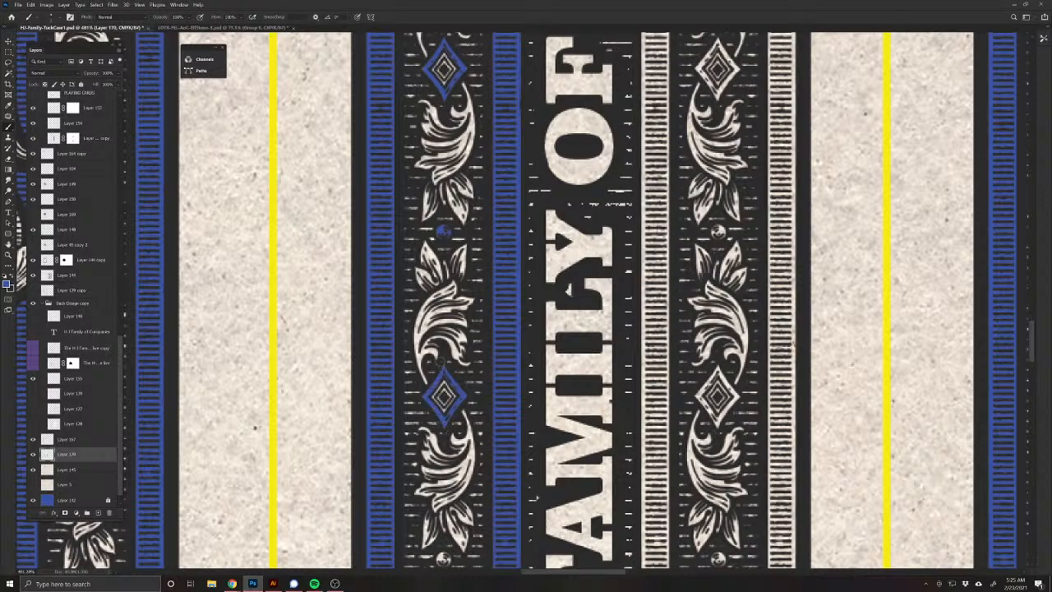
Step: Paint the lowest bead and diamond blue in the left floral border, above the bottom leaf ornament
scroll(441, 365, "down", 5)
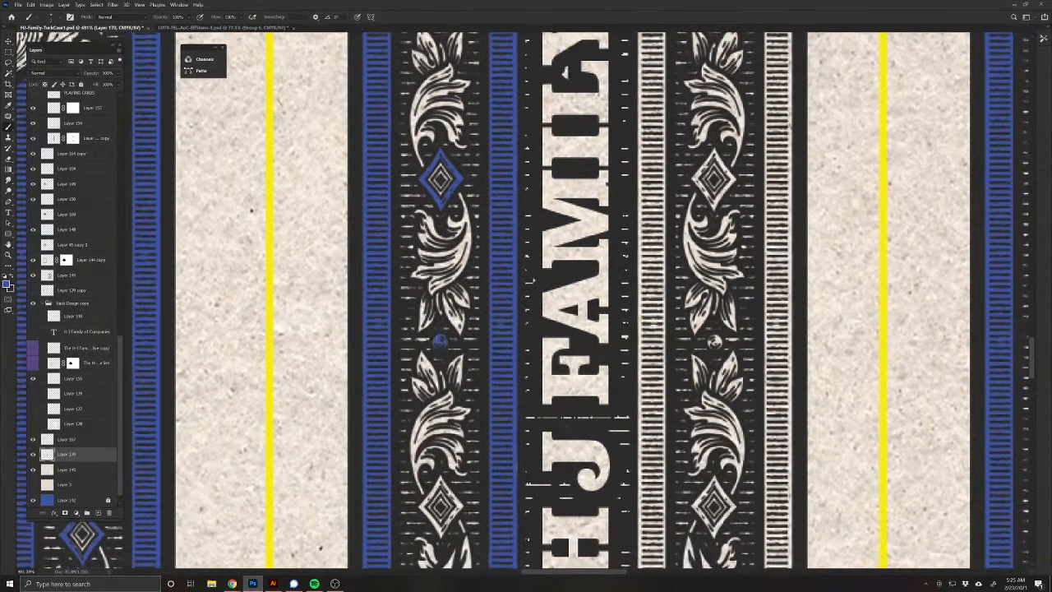
scroll(440, 337, "down", 5)
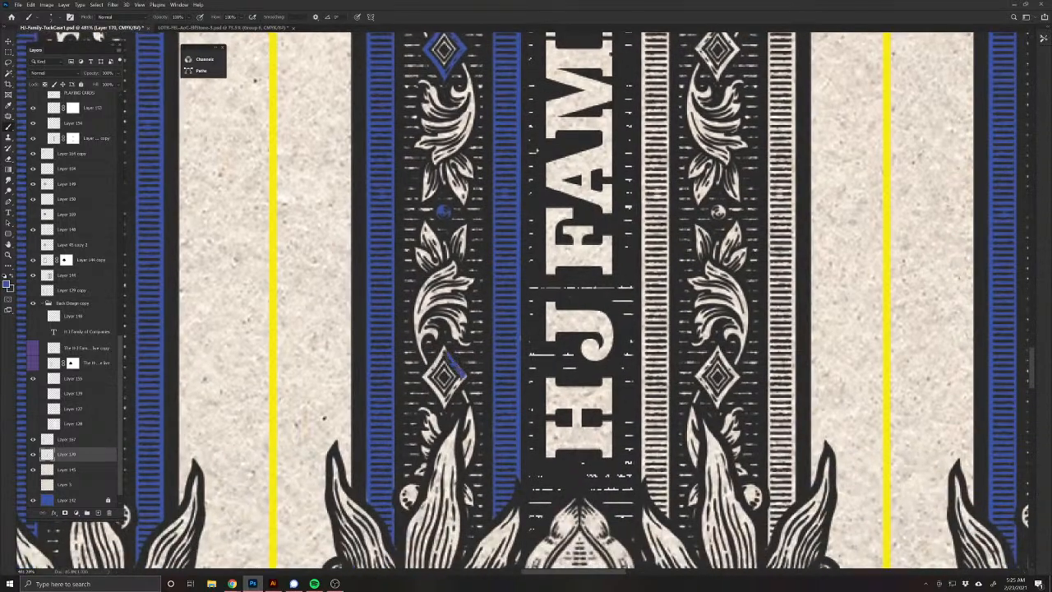
mouse_move(460, 371)
left_mouse_down()
mouse_move(444, 406)
mouse_move(433, 392)
mouse_move(444, 346)
left_mouse_up()
scroll(390, 491, "down", 3)
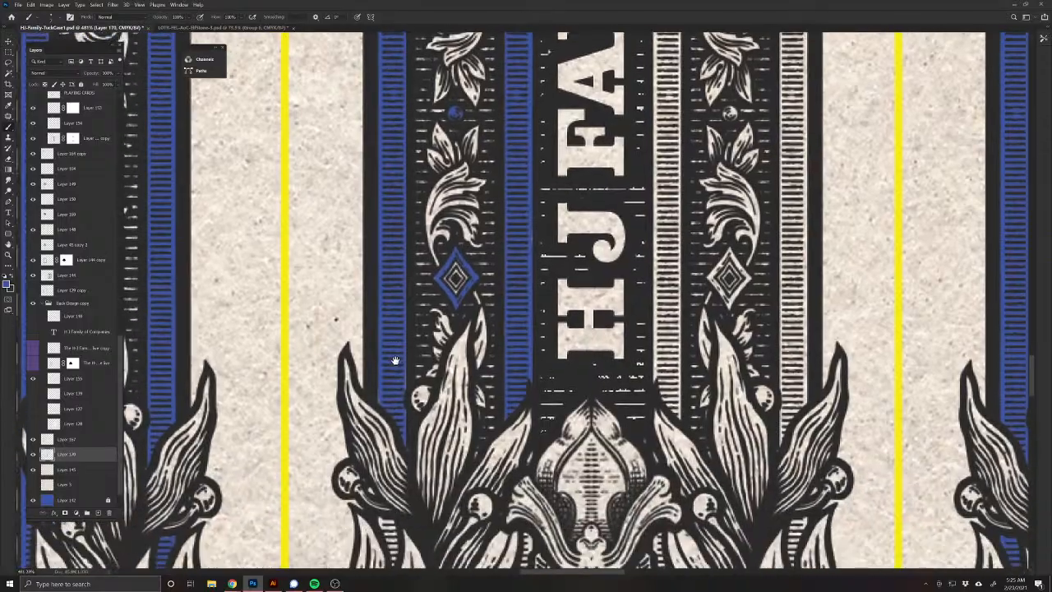
Step: Duplicate the blue border layer onto the side panel's right border and nudge the copy right to line up with the artwork
scroll(405, 387, "down", 5, "alt")
scroll(403, 374, "down", 6)
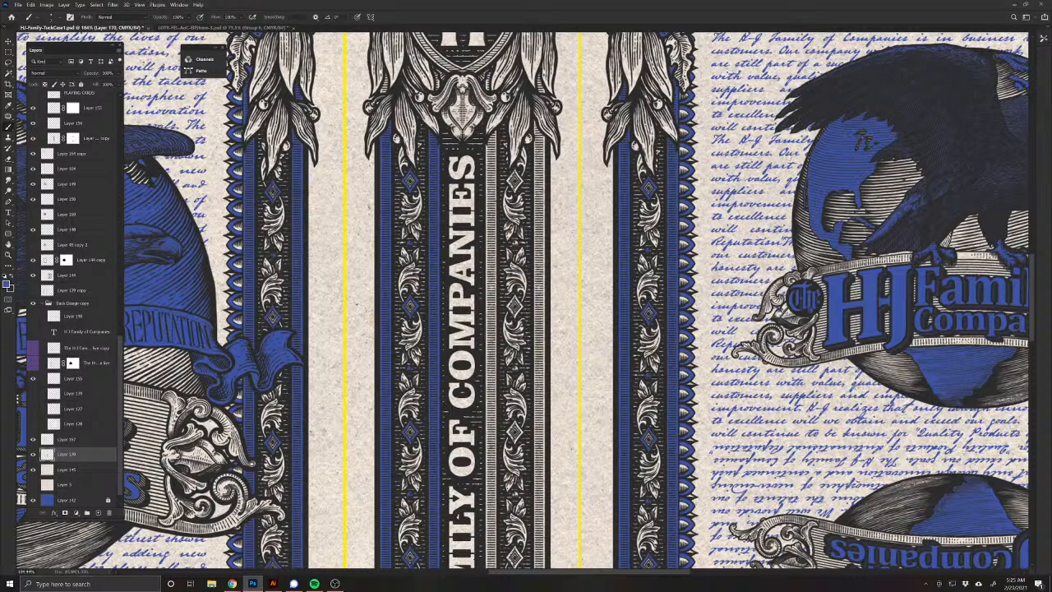
key("v")
mouse_move(412, 304)
left_mouse_down()
mouse_move(427, 311)
mouse_move(606, 288)
mouse_move(597, 305)
left_mouse_up()
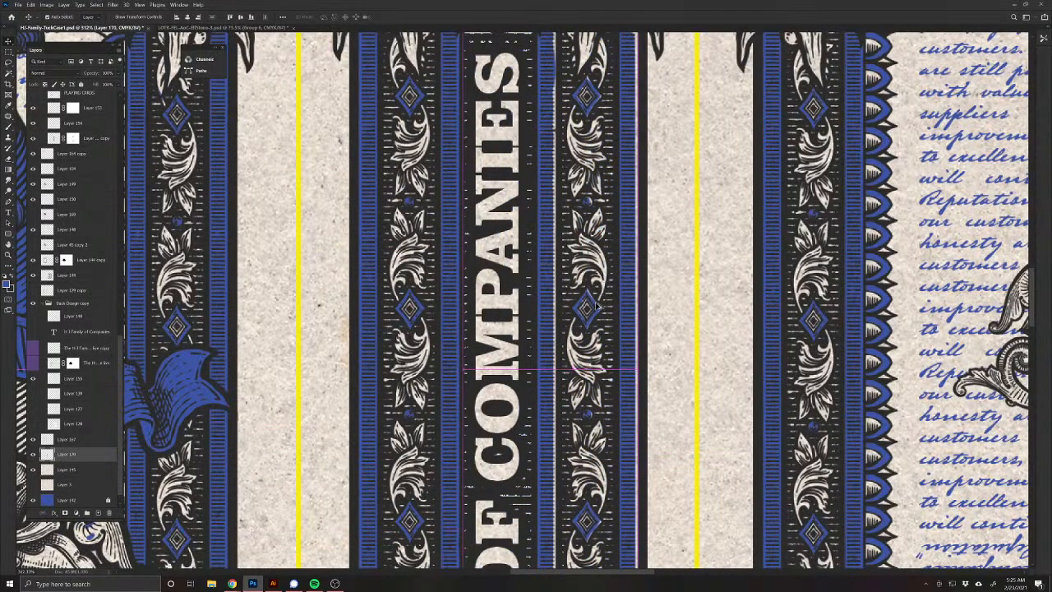
key("Right")
key("Right")
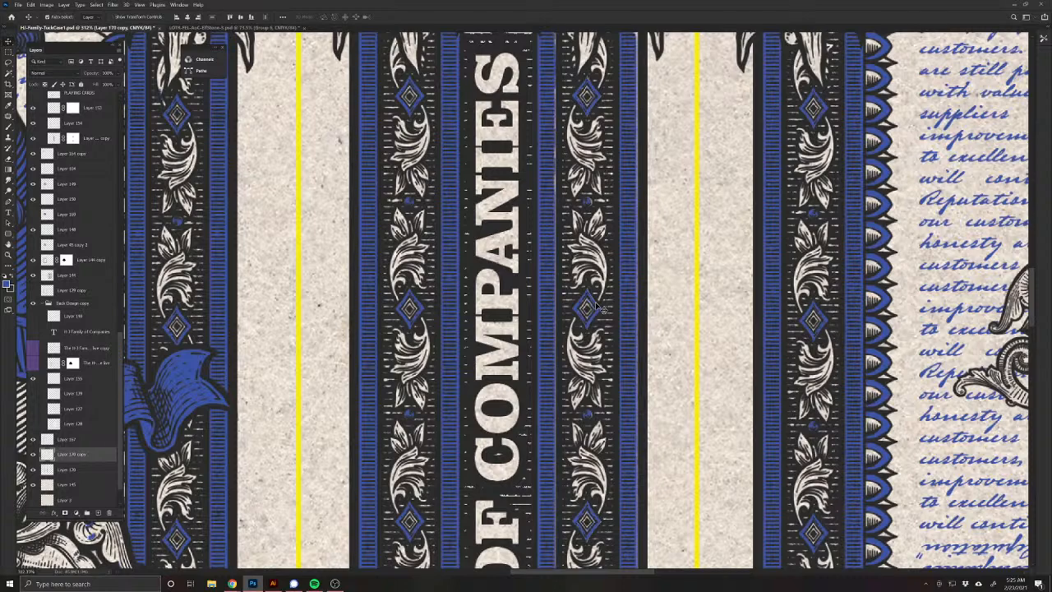
Step: Try flipping the copied blue border layer horizontally, and undo the flip
left_click_drag(598, 308, 561, 430)
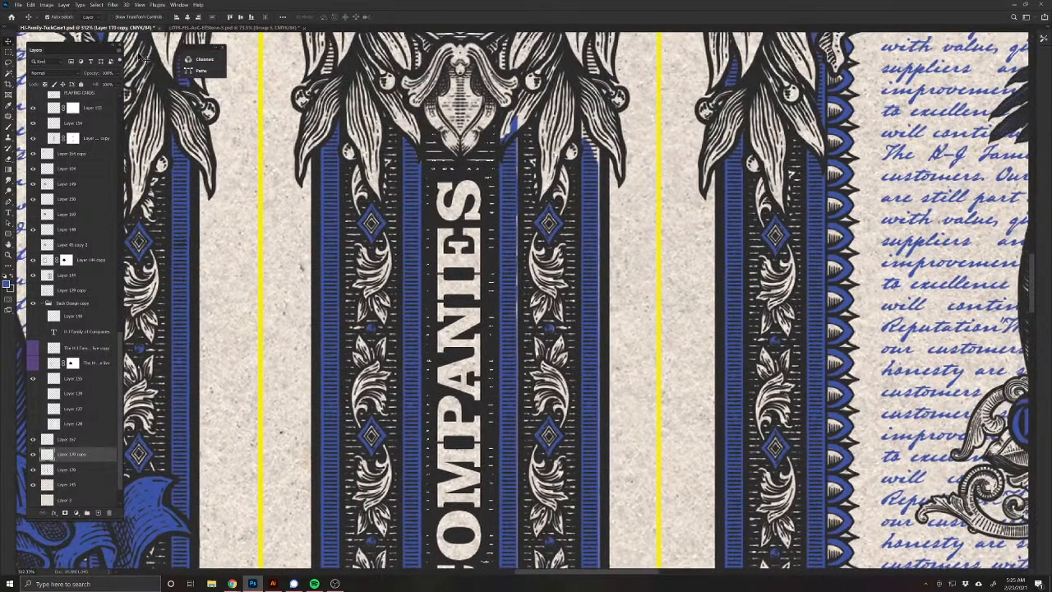
left_click(30, 5)
mouse_move(82, 180)
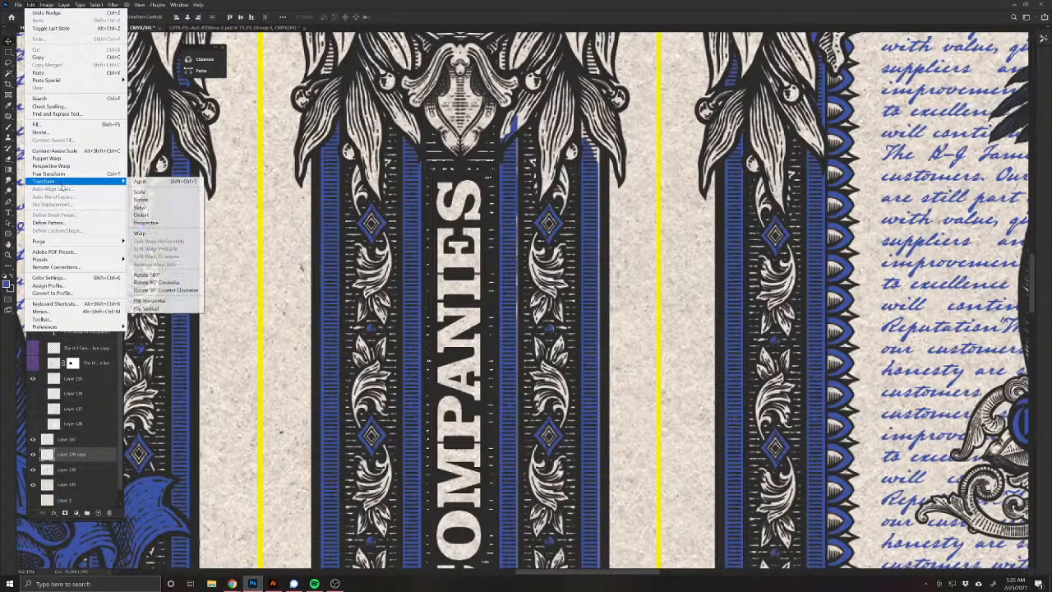
left_click(181, 303)
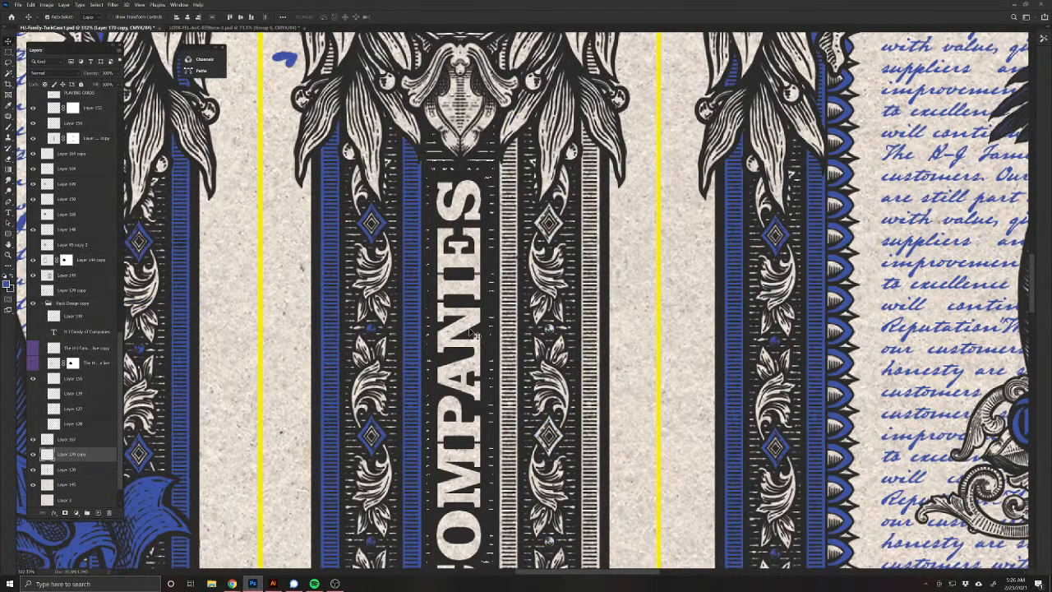
key("ctrl+z")
key("ctrl+z")
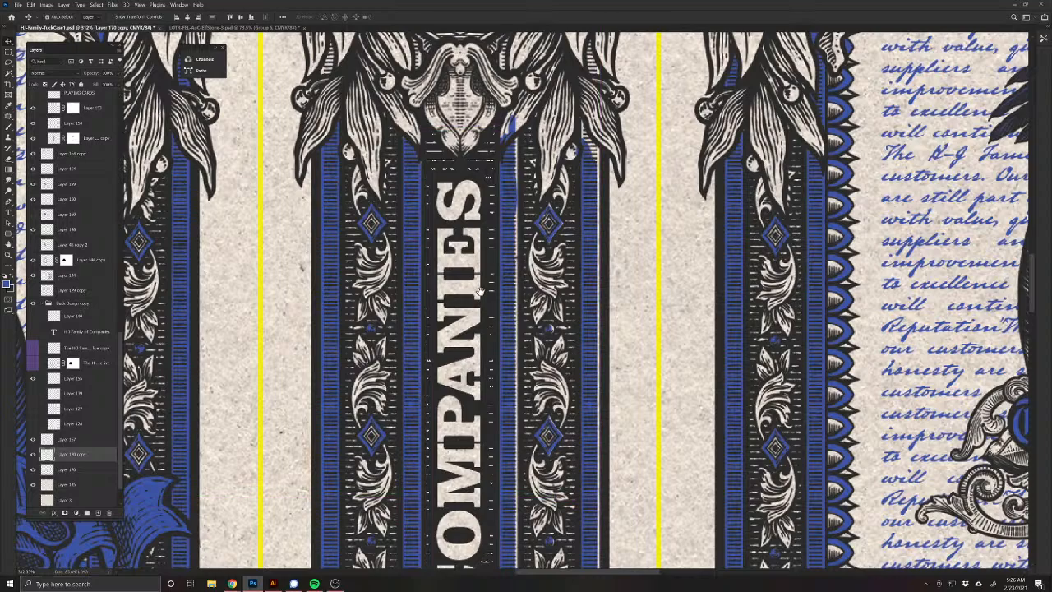
Step: Undo the latest adjustments to the copied blue layer on the side panel's right border
left_click_drag(504, 289, 567, 245)
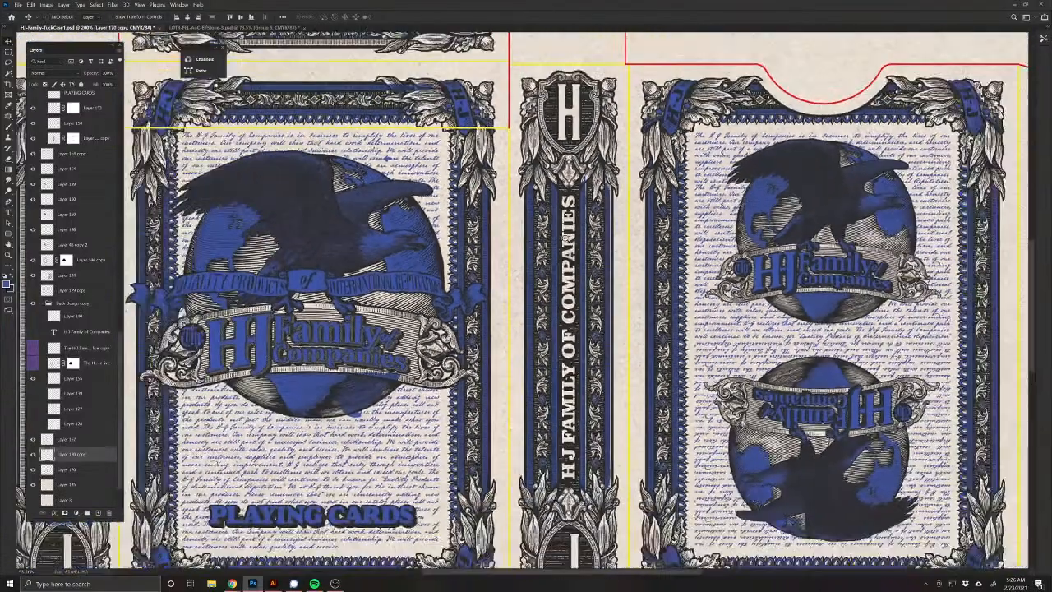
key("ctrl+z")
key("ctrl+z")
key("ctrl+z")
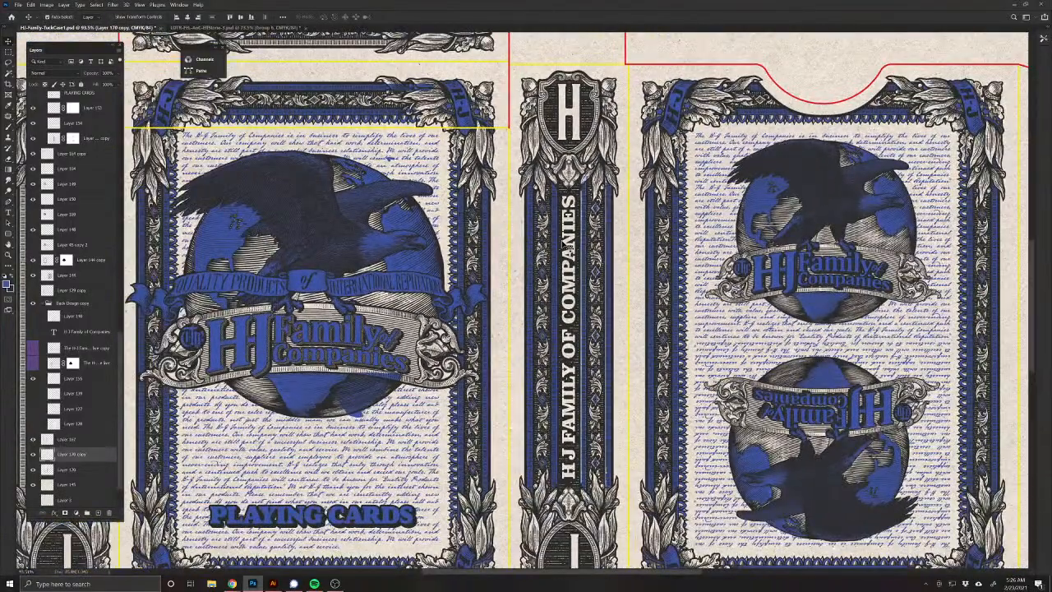
key("ctrl+z")
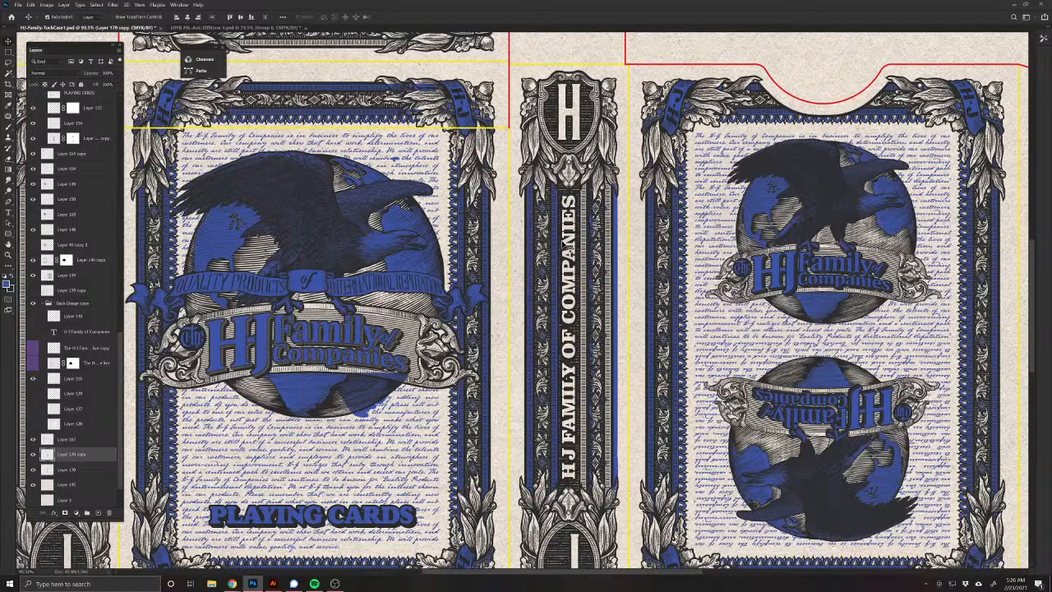
Step: Delete the extra Layer 170 copy from the side panel's blue border layers, keeping Layer 171
key("m")
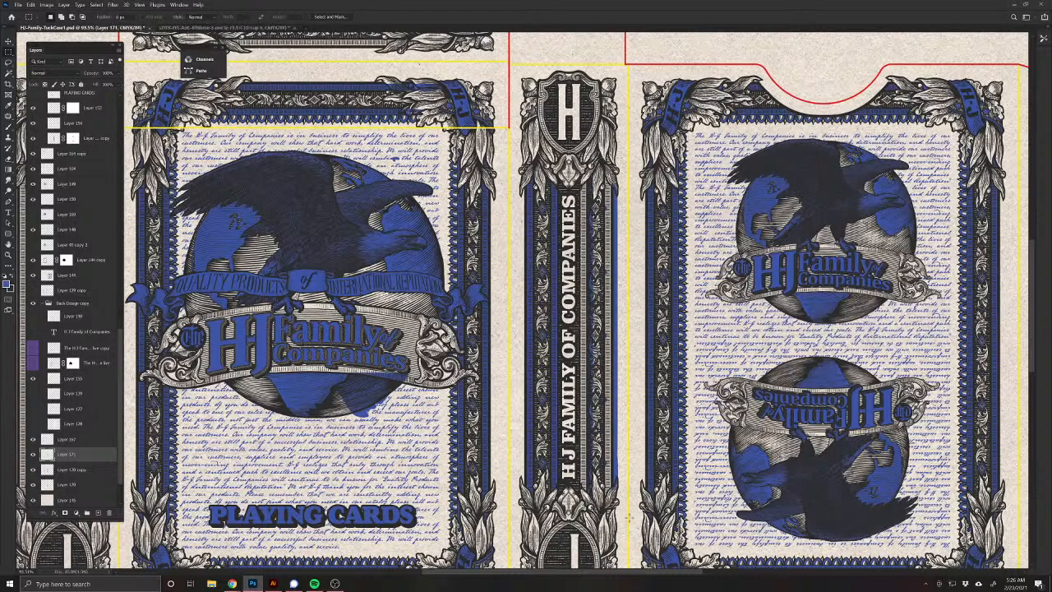
left_click_drag(94, 470, 111, 513)
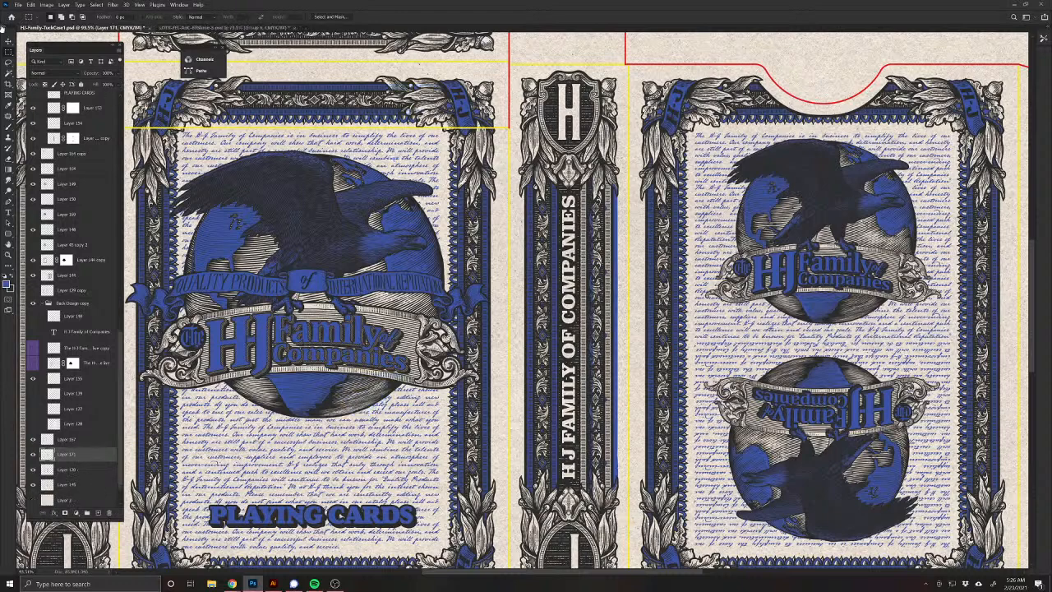
left_click(30, 5)
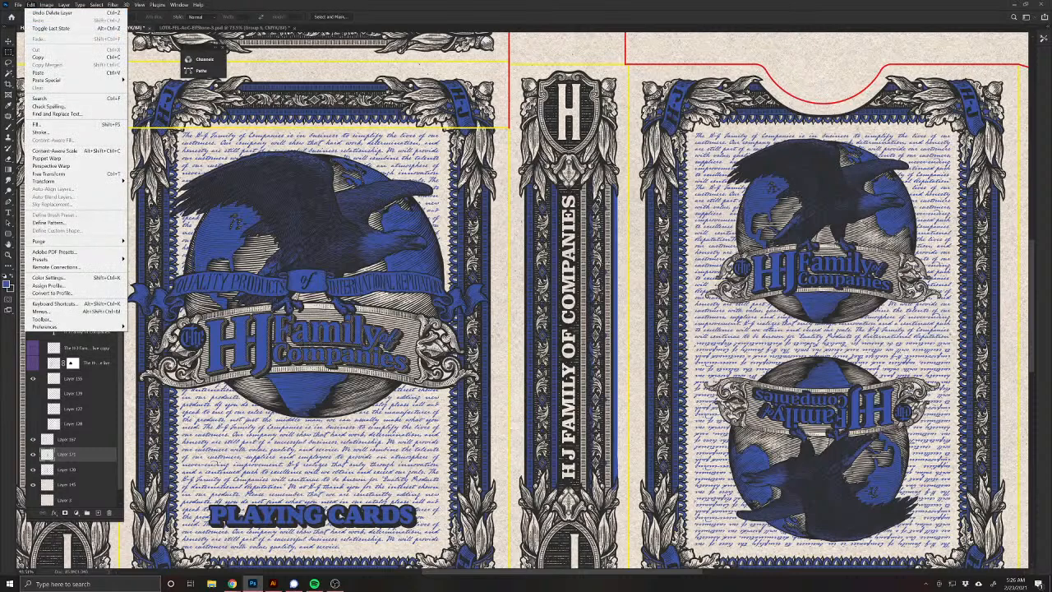
left_click(660, 220)
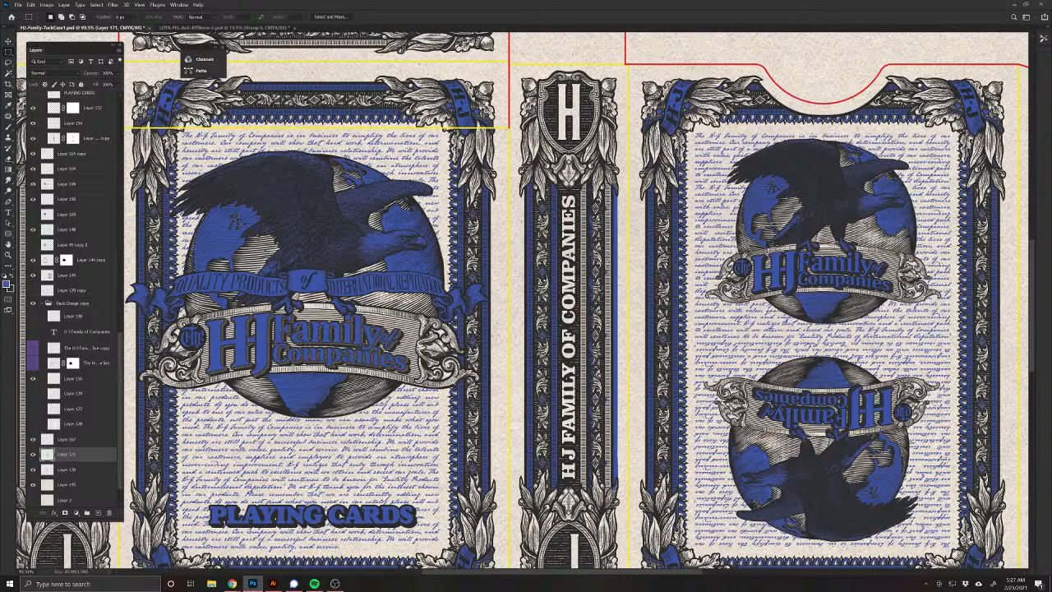
Step: Open Slack, enlarge the reference photo of the printed gold-foil tuck case sheet to inspect it, and close the photo
key("super")
type("slack")
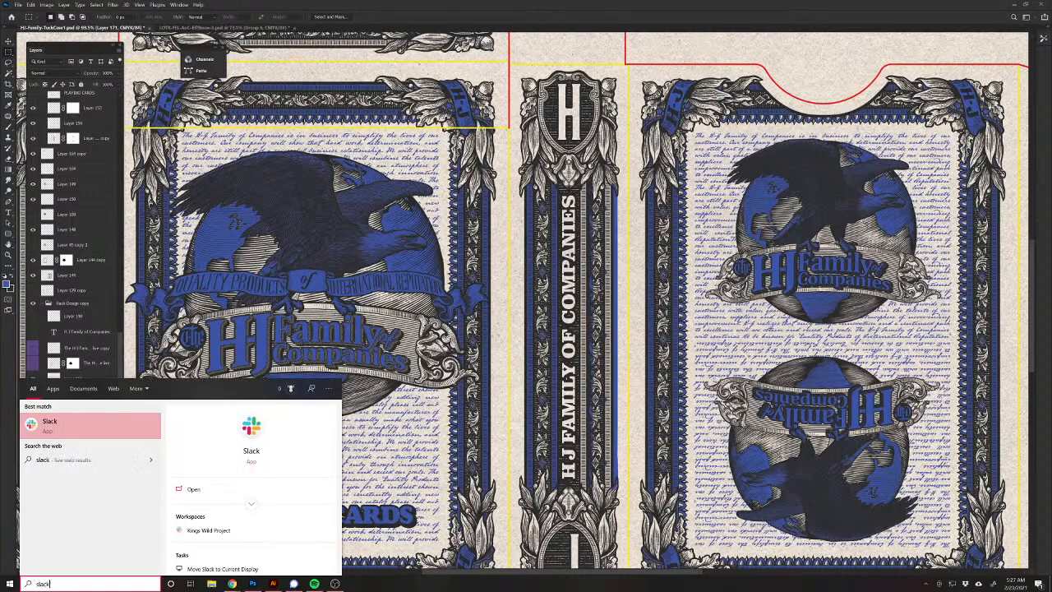
key("Return")
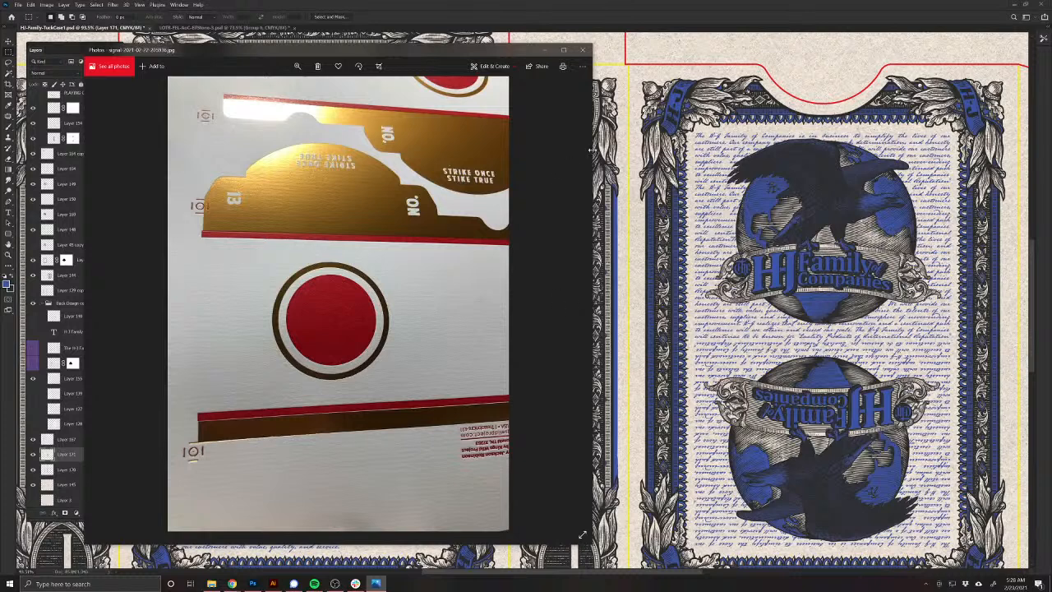
key("alt+Tab")
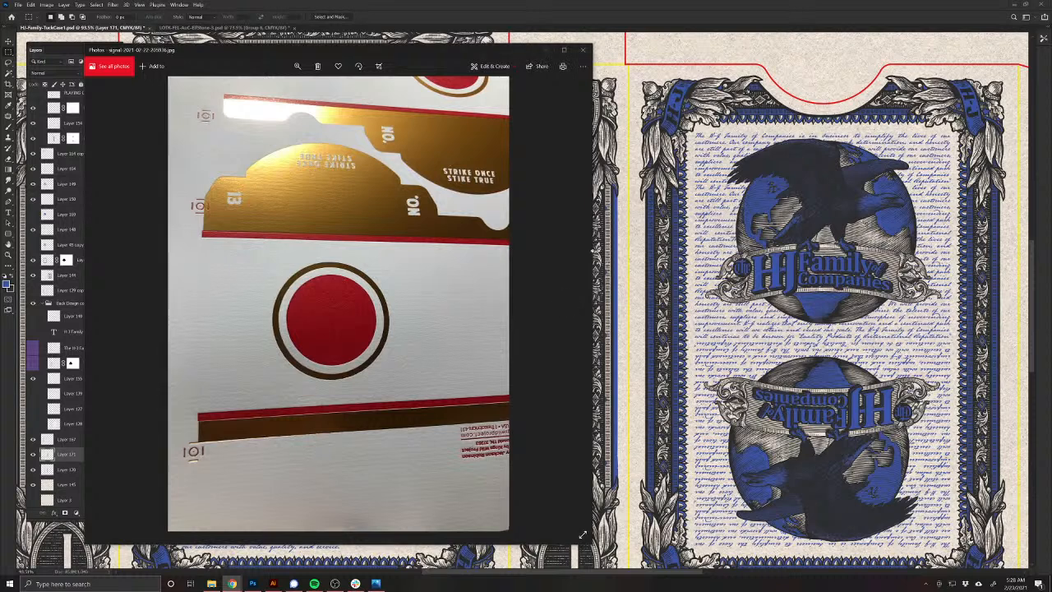
left_click_drag(593, 252, 987, 253)
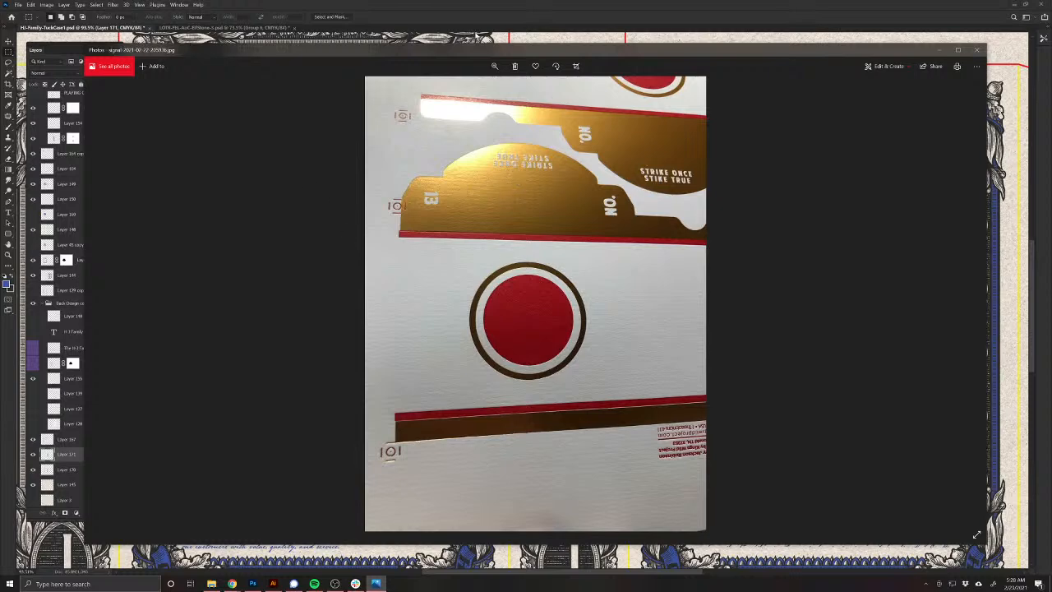
left_click(975, 52)
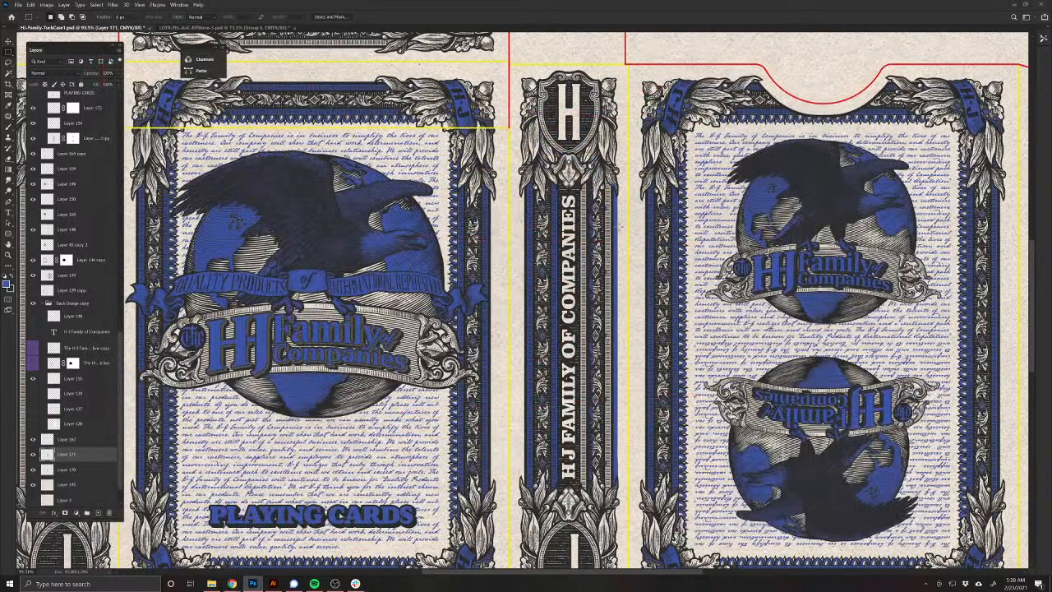
Step: Flip the copied blue border on Layer 171 horizontally and move it over the side panel's right border artwork
key("v")
mouse_move(624, 234)
left_mouse_down()
mouse_move(599, 233)
mouse_move(627, 216)
left_mouse_up()
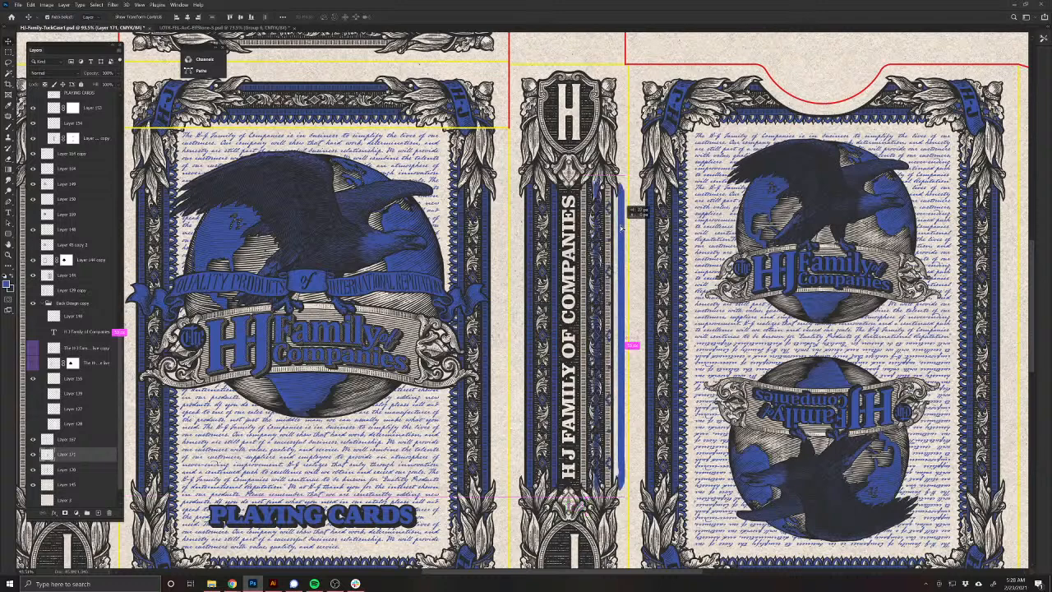
left_click(35, 6)
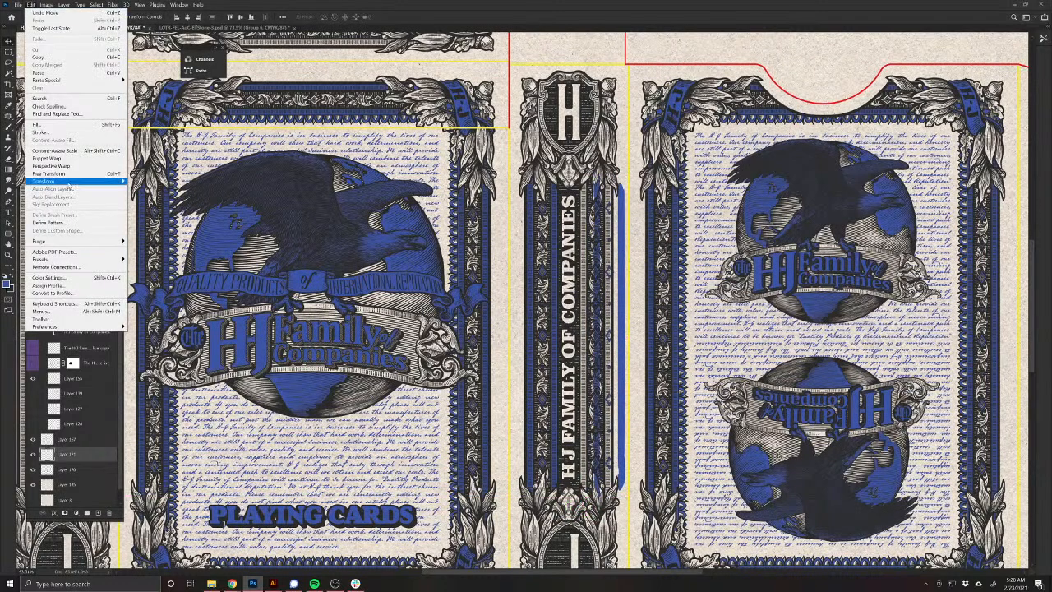
mouse_move(82, 180)
left_click(148, 301)
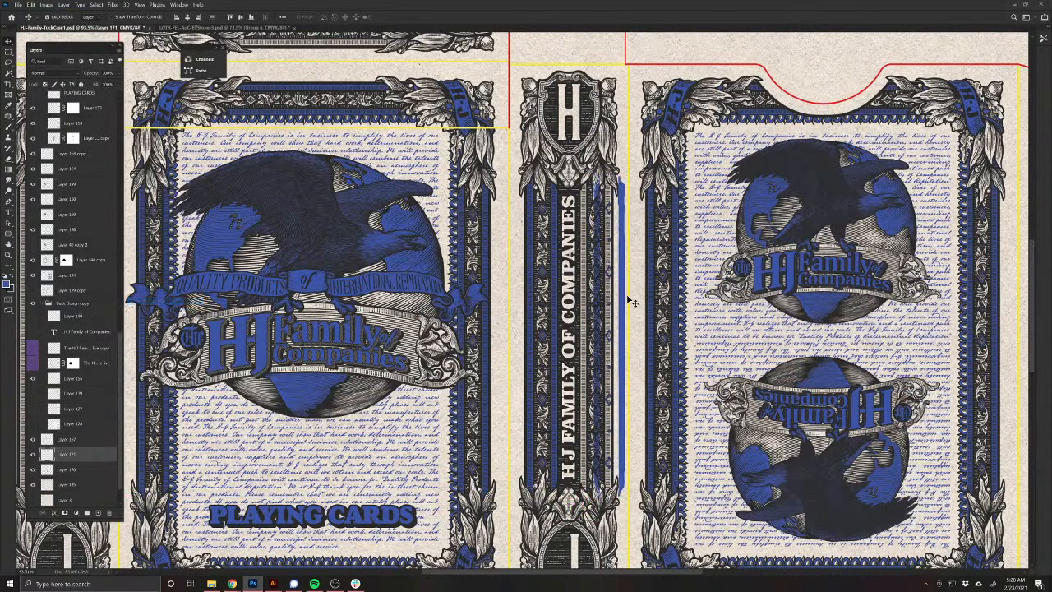
left_click_drag(628, 301, 609, 301)
scroll(609, 301, "up", 10)
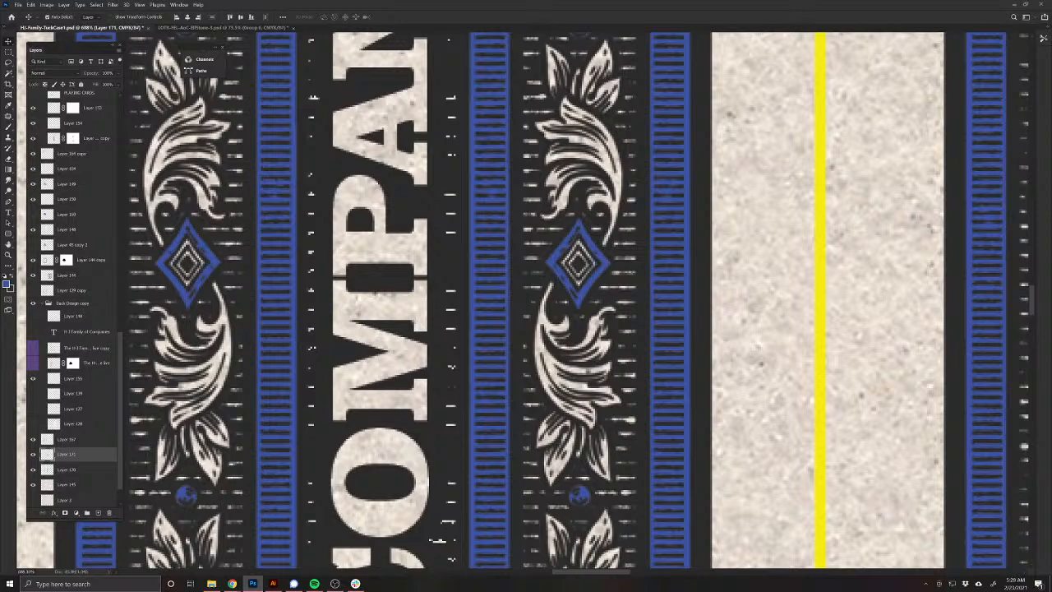
key("alt+Tab")
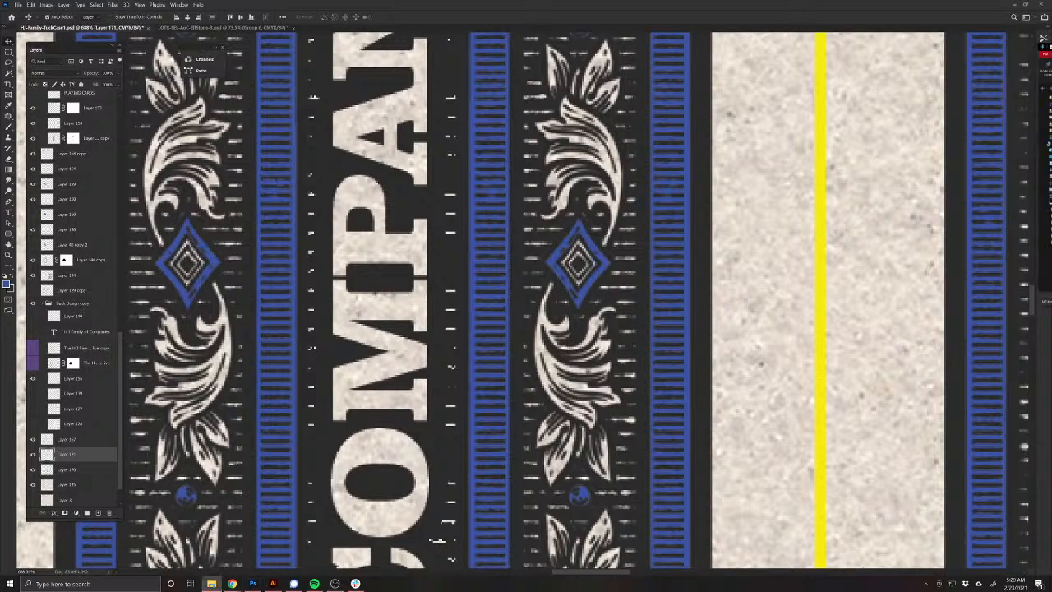
key("alt+Tab")
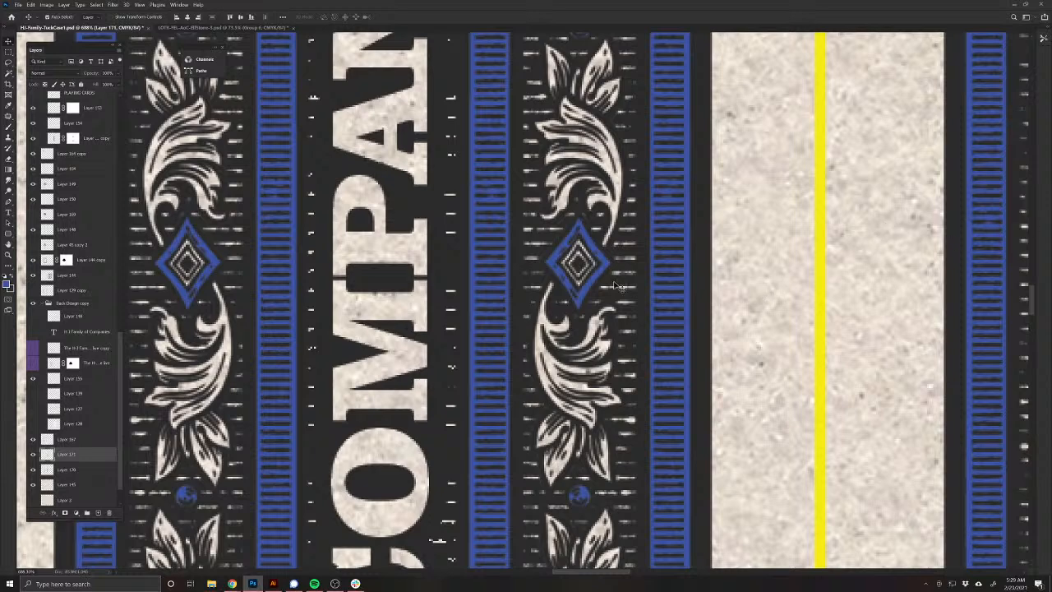
Step: Inspect how the blue stripes, diamonds and beads line up along the side panel's borders up to the H shield, ending on Layer 171
left_click(474, 307)
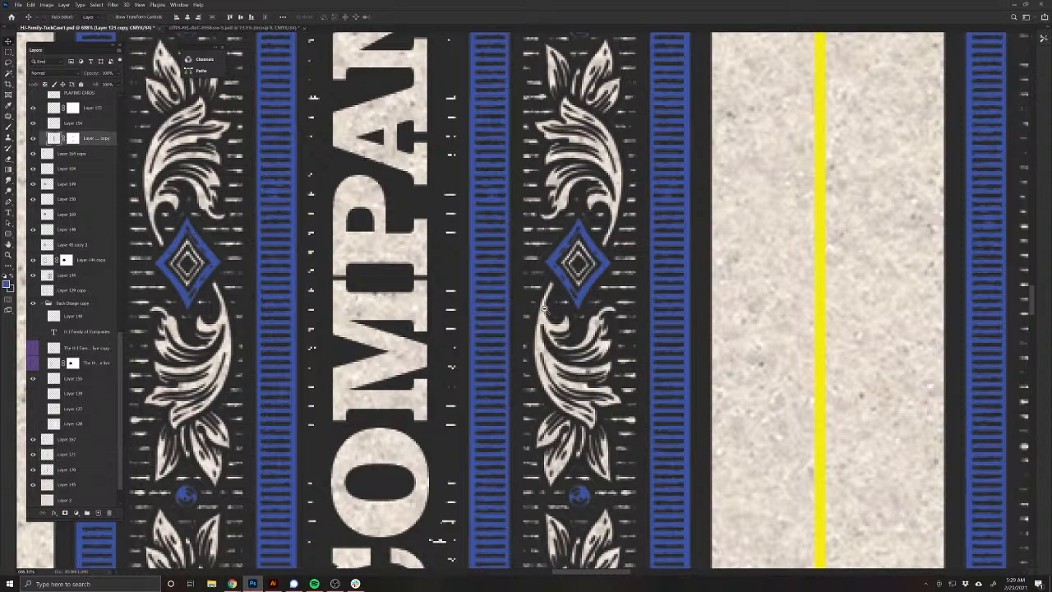
left_click_drag(544, 309, 524, 299)
left_click_drag(644, 305, 417, 329)
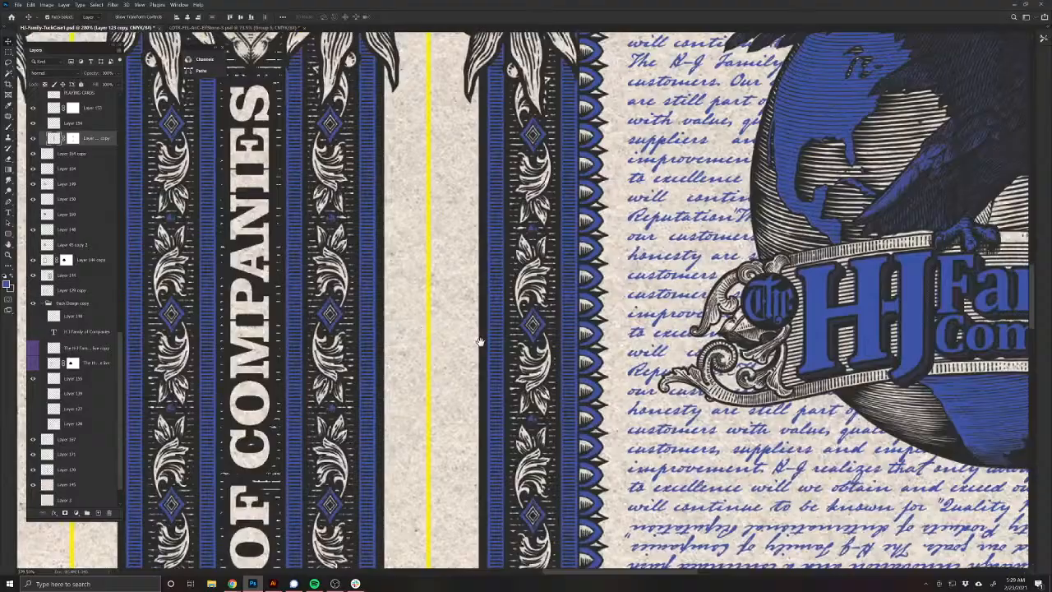
left_click_drag(499, 358, 631, 265)
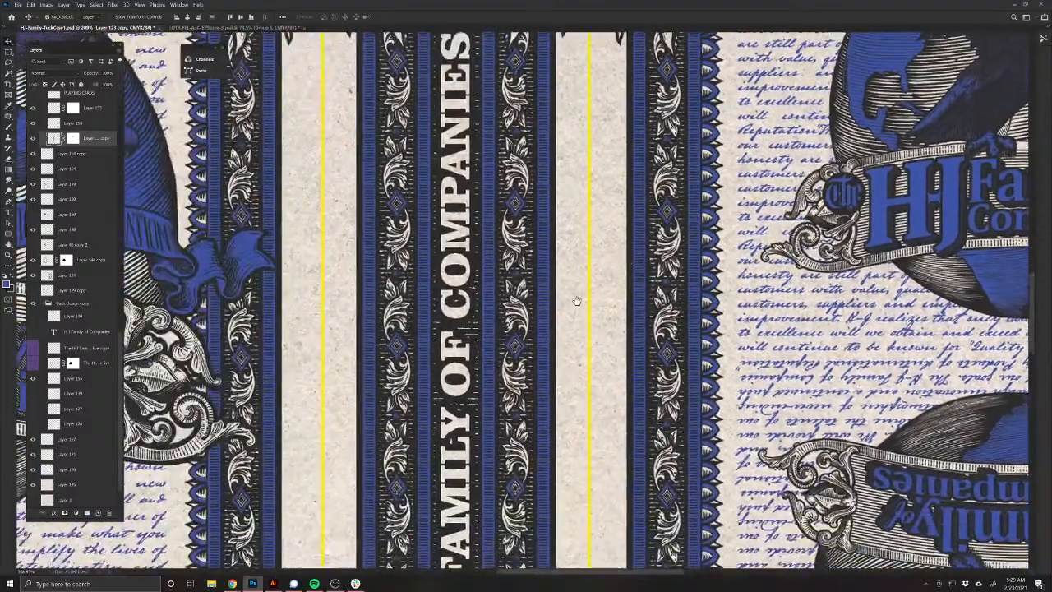
left_click_drag(523, 313, 624, 290)
left_click_drag(563, 301, 553, 299)
left_click_drag(584, 243, 517, 413)
left_click_drag(504, 210, 524, 246)
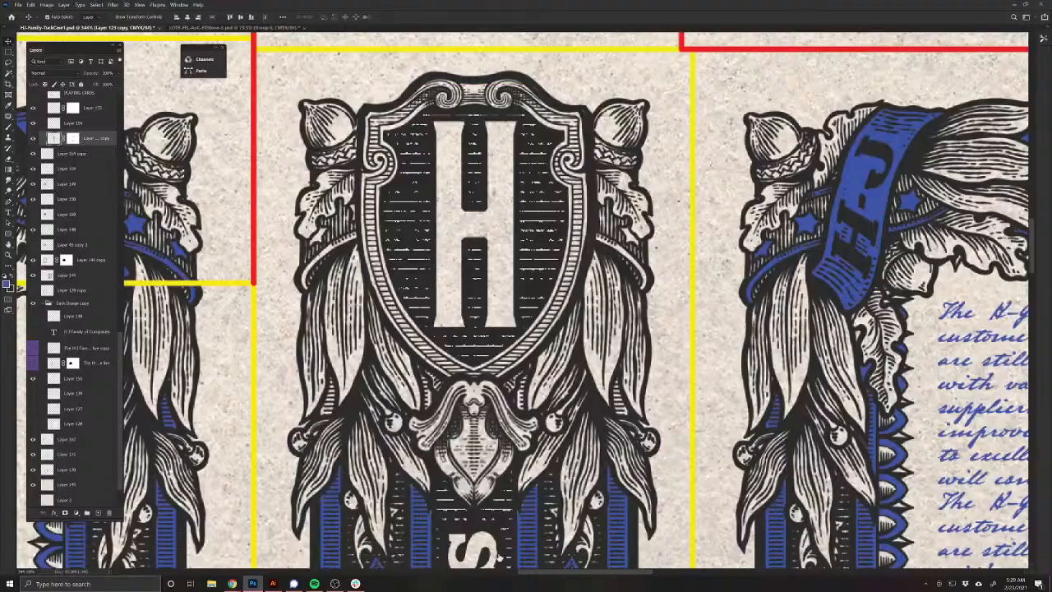
left_click_drag(530, 498, 502, 448)
left_click(550, 496, "ctrl")
left_click_drag(501, 447, 484, 165)
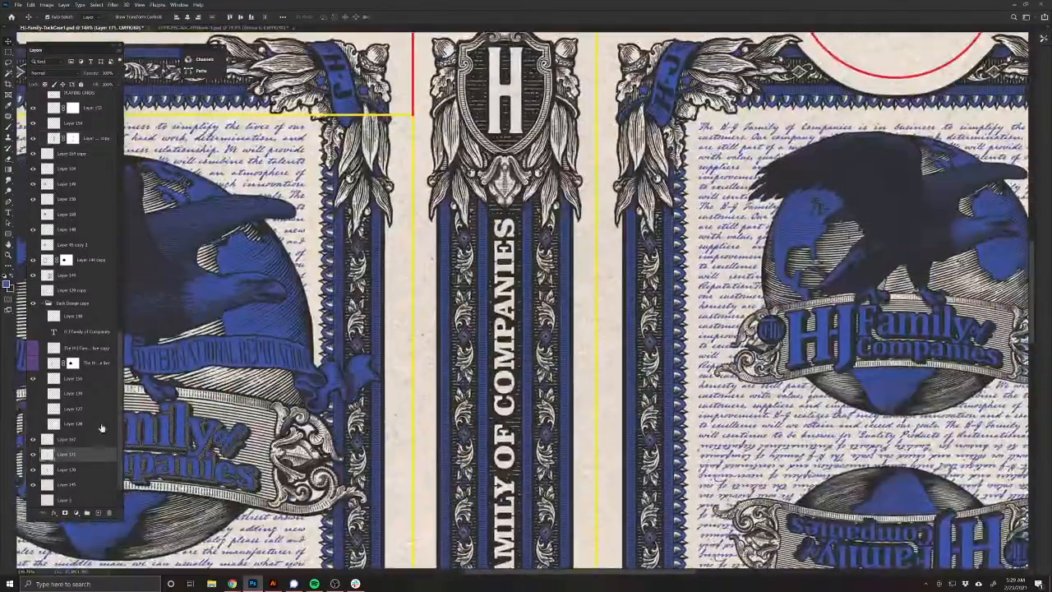
Step: Load the blue border shapes of Layers 171 and 170 as one selection, make Layer 145 active, and toggle both blue layers off and on
left_click(46, 440, "ctrl")
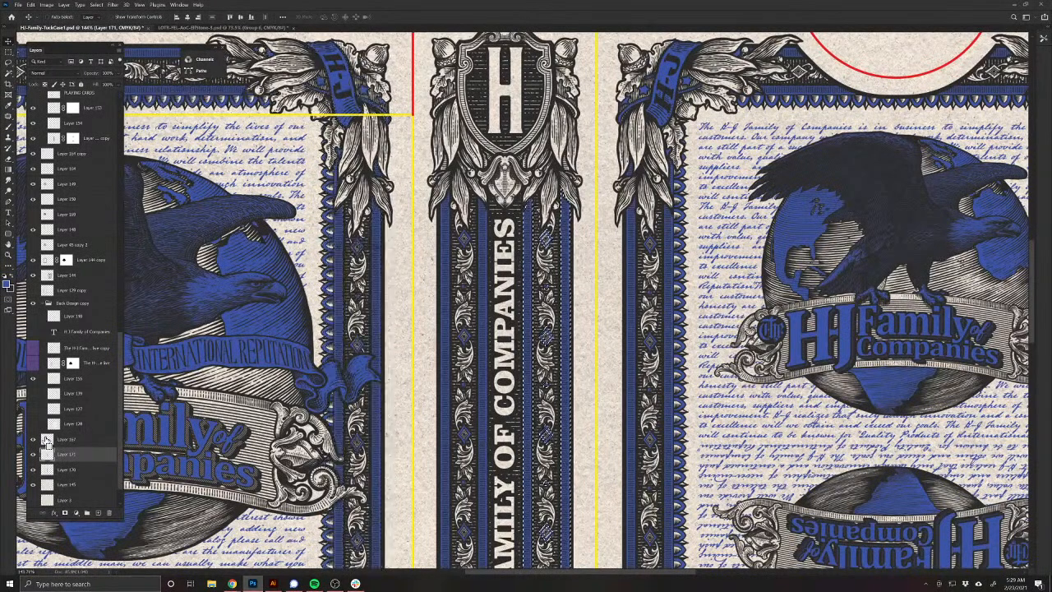
scroll(466, 334, "up", 5)
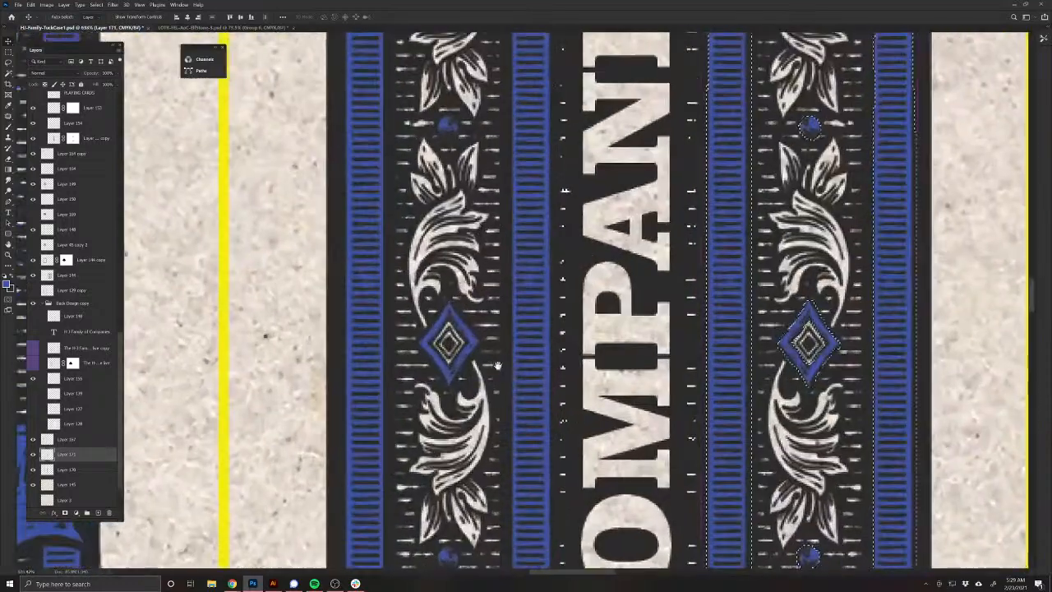
left_click(51, 471, "ctrl+shift")
left_click_drag(33, 470, 32, 456)
left_click(47, 484)
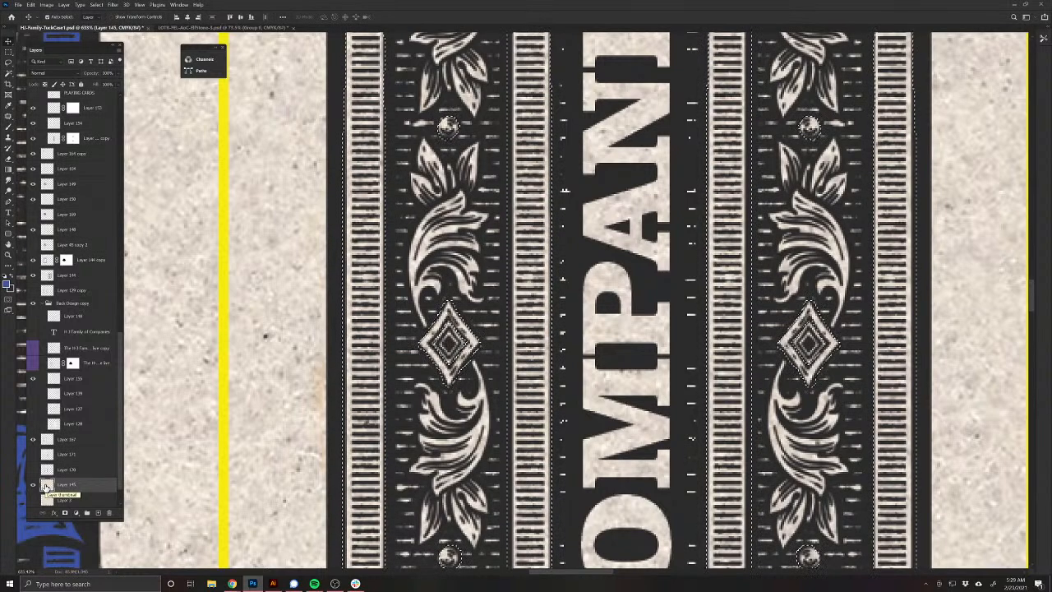
left_click(34, 470)
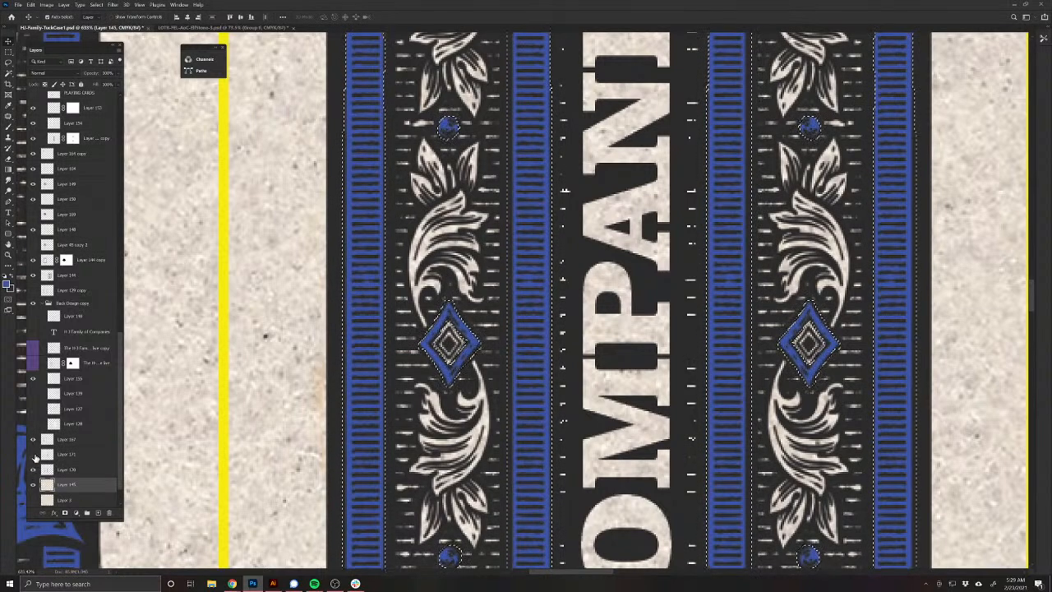
left_click(32, 454)
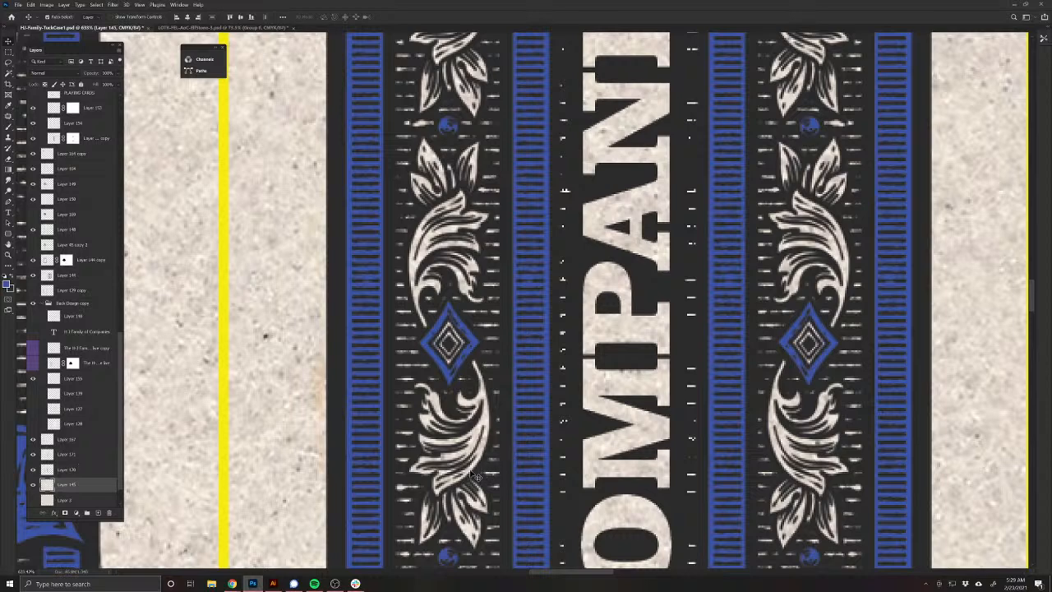
Step: On a new layer above Layer 145, brush blue over the left scroll and upper-left curve of the H shield's frame
left_click_drag(484, 491, 338, 350)
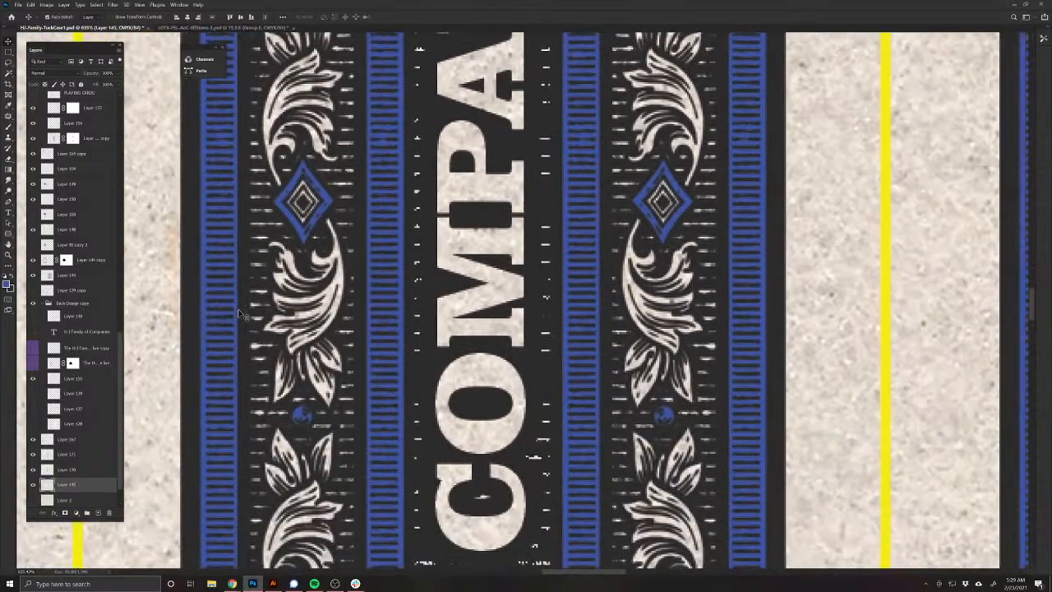
left_click(9, 129)
scroll(401, 353, "down", 5)
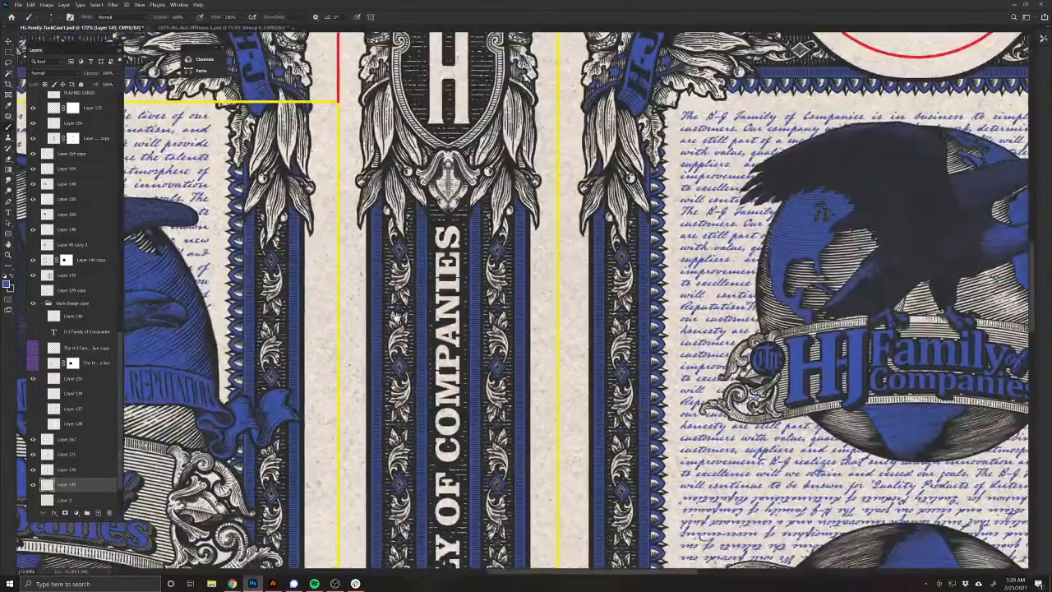
left_click_drag(395, 317, 400, 567)
scroll(400, 326, "up", 3)
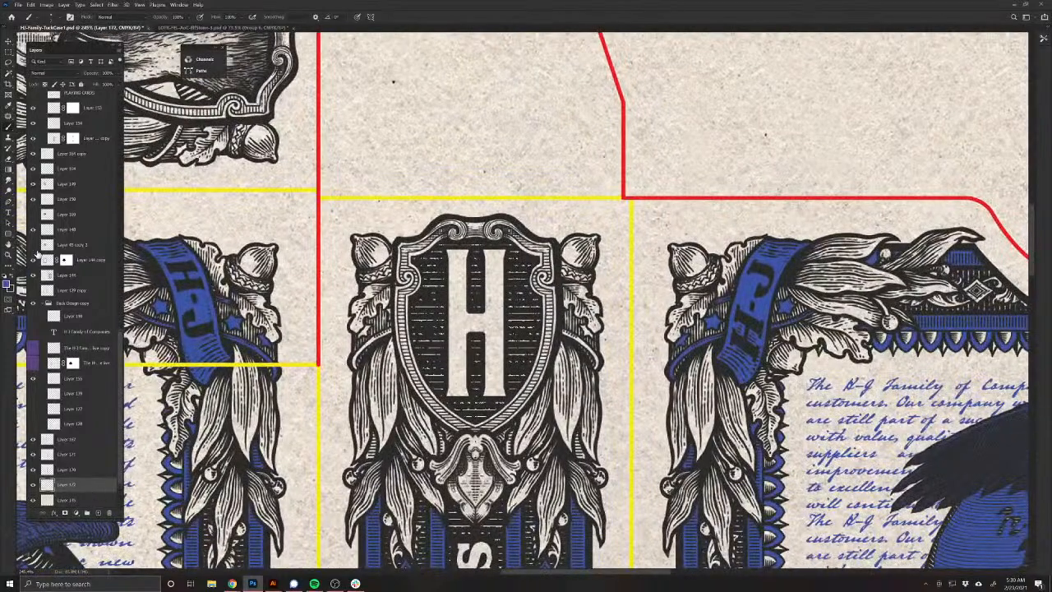
scroll(402, 300, "up", 6)
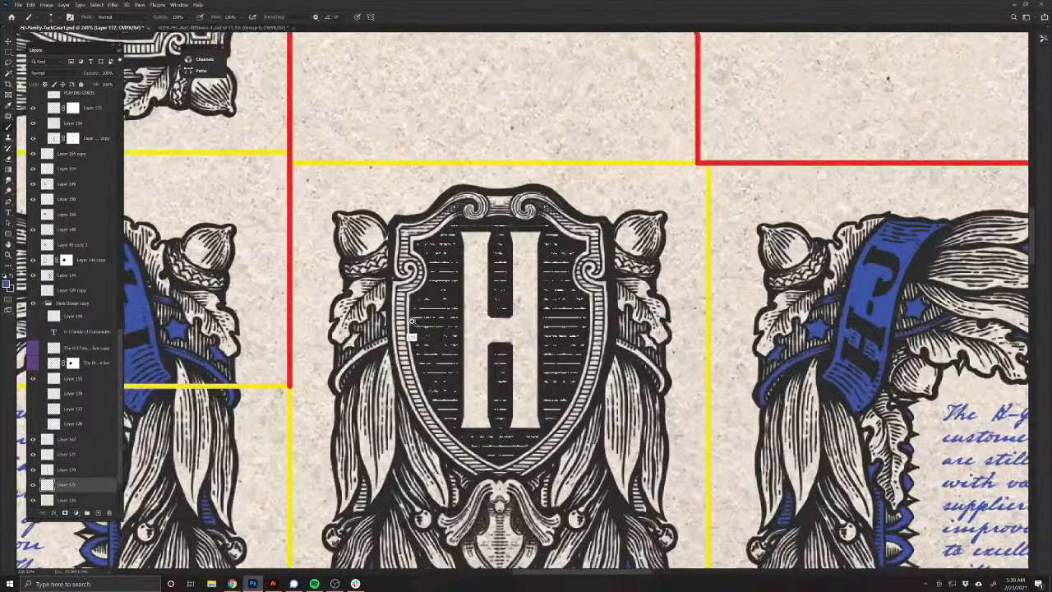
mouse_move(408, 286)
left_mouse_down()
mouse_move(409, 315)
mouse_move(414, 290)
mouse_move(396, 305)
mouse_move(386, 295)
mouse_move(426, 246)
mouse_move(409, 236)
mouse_move(396, 263)
mouse_move(396, 188)
mouse_move(402, 233)
mouse_move(414, 207)
mouse_move(416, 234)
mouse_move(435, 246)
mouse_move(417, 283)
mouse_move(424, 263)
left_mouse_up()
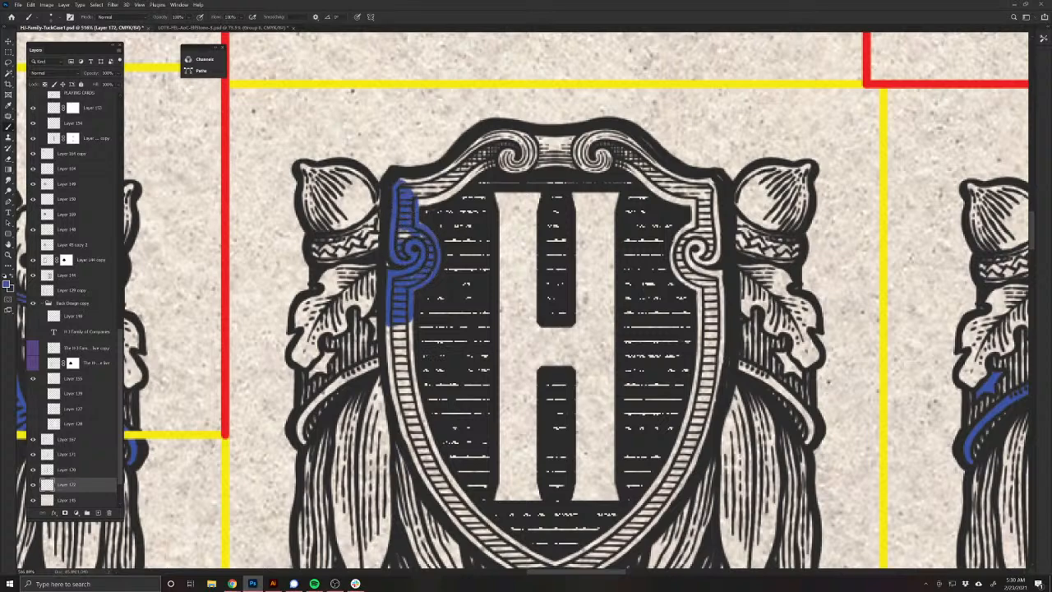
mouse_move(415, 187)
left_mouse_down()
mouse_move(498, 135)
mouse_move(477, 173)
mouse_move(444, 197)
mouse_move(421, 204)
mouse_move(485, 153)
mouse_move(418, 187)
left_mouse_up()
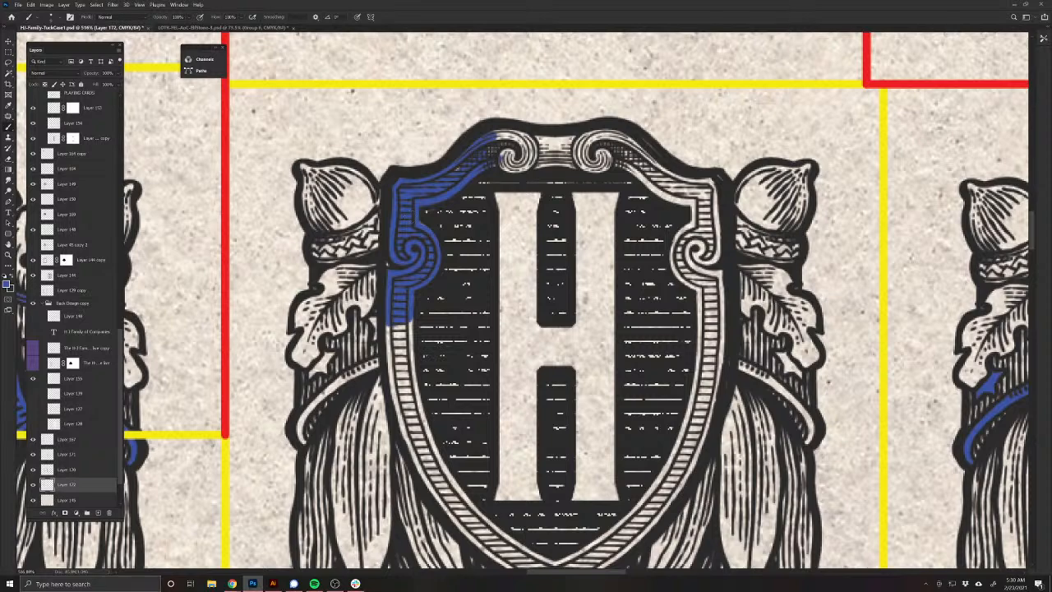
Step: Paint the H shield frame's top scrolls and entire right side blue, down to the pointed base
left_click_drag(470, 288, 354, 392)
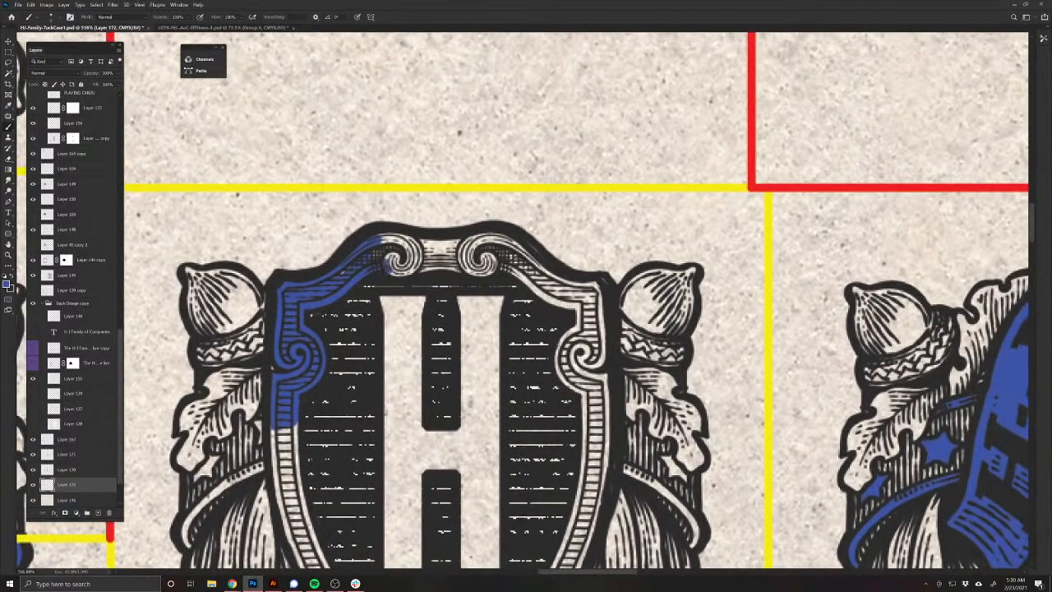
mouse_move(390, 268)
left_mouse_down()
mouse_move(429, 244)
mouse_move(409, 252)
mouse_move(429, 244)
mouse_move(475, 267)
mouse_move(488, 263)
mouse_move(467, 245)
mouse_move(434, 248)
mouse_move(503, 237)
mouse_move(516, 240)
mouse_move(442, 243)
mouse_move(524, 255)
mouse_move(504, 266)
mouse_move(543, 300)
mouse_move(553, 270)
mouse_move(533, 257)
mouse_move(588, 286)
mouse_move(599, 307)
mouse_move(565, 294)
mouse_move(554, 301)
mouse_move(595, 314)
mouse_move(600, 351)
mouse_move(582, 336)
mouse_move(582, 351)
mouse_move(565, 359)
mouse_move(586, 401)
left_mouse_up()
left_click_drag(580, 462, 507, 270)
mouse_move(531, 214)
left_mouse_down()
mouse_move(523, 304)
mouse_move(511, 275)
mouse_move(497, 370)
mouse_move(473, 418)
mouse_move(400, 485)
mouse_move(438, 434)
left_mouse_up()
mouse_move(492, 421)
left_mouse_down()
mouse_move(470, 426)
mouse_move(505, 392)
left_mouse_up()
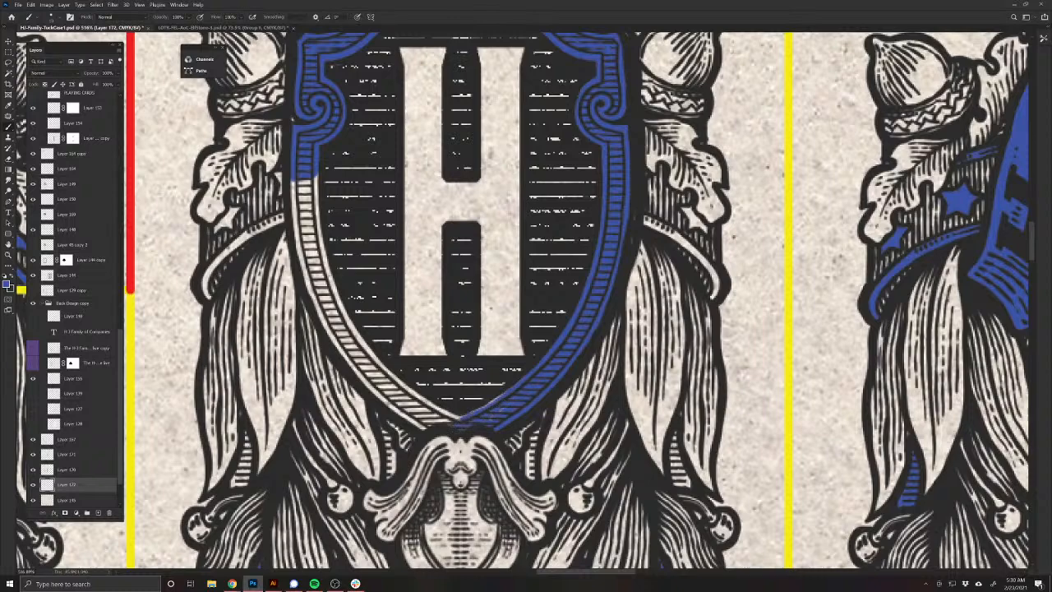
Step: Paint the remaining lower-left side of the H shield's frame blue, from the base up to the left scroll
mouse_move(453, 422)
left_mouse_down()
mouse_move(379, 395)
mouse_move(364, 377)
mouse_move(369, 358)
mouse_move(321, 311)
mouse_move(386, 388)
mouse_move(442, 430)
left_mouse_up()
mouse_move(396, 245)
left_mouse_down()
mouse_move(421, 378)
mouse_move(400, 362)
mouse_move(390, 254)
mouse_move(317, 340)
left_mouse_up()
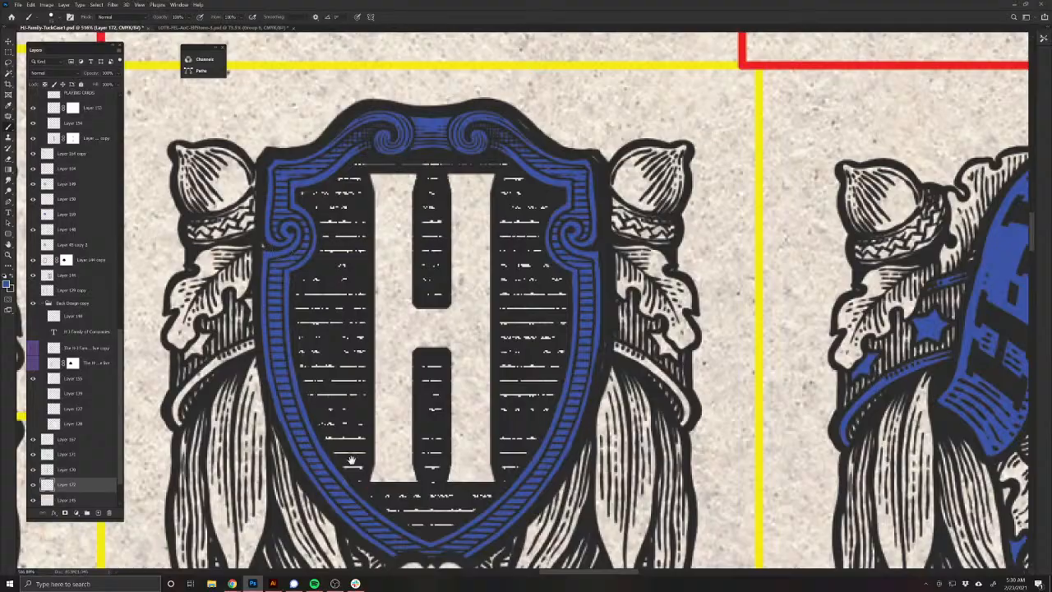
left_click_drag(352, 462, 437, 161)
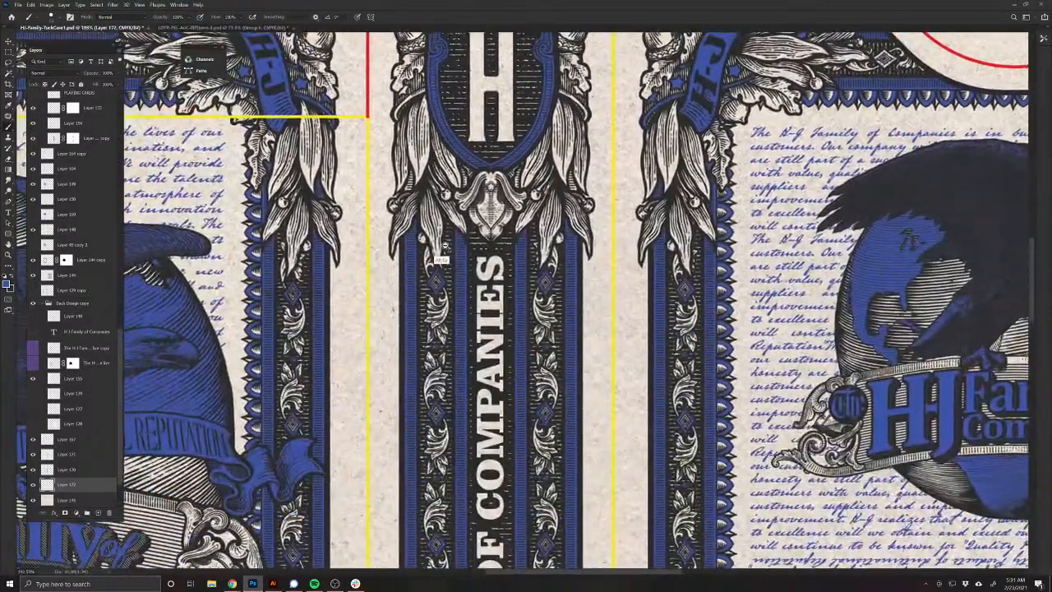
Step: Duplicate the blue H shield frame layer, turn the copy upside down and fit it over the J frame at the side panel's other end
left_click_drag(445, 246, 422, 224)
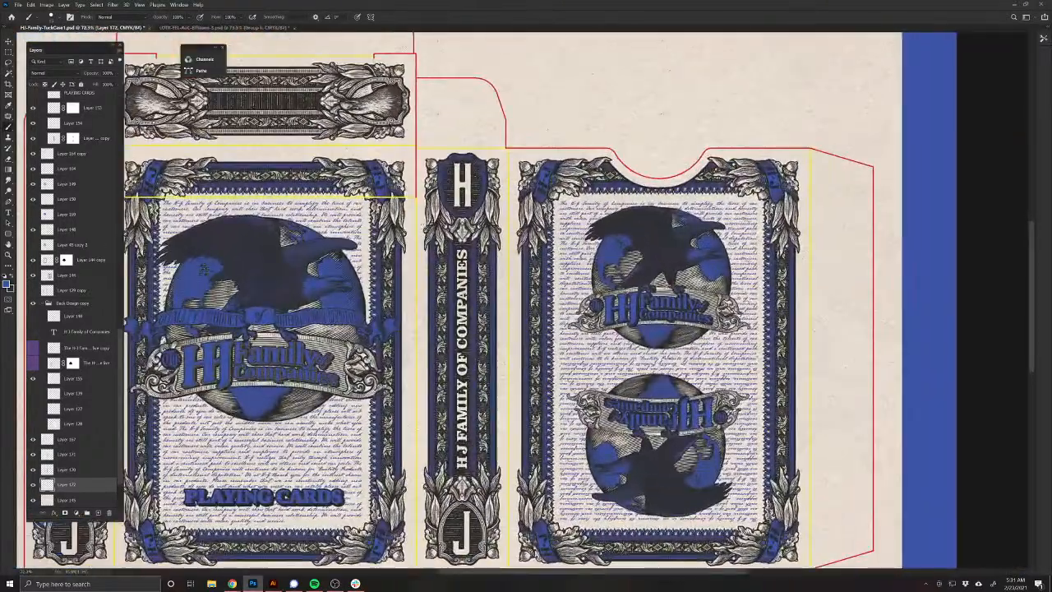
key("ctrl+j")
key("ctrl+t")
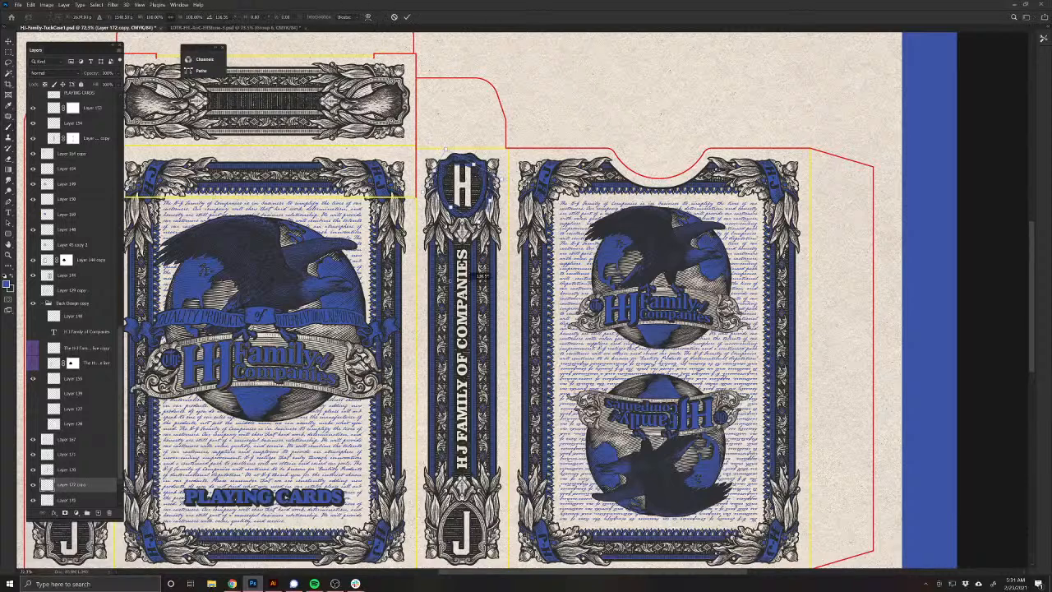
mouse_move(466, 196)
left_mouse_down()
mouse_move(485, 534)
mouse_move(493, 514)
mouse_move(464, 399)
mouse_move(495, 432)
left_mouse_up()
key("Return")
key("v")
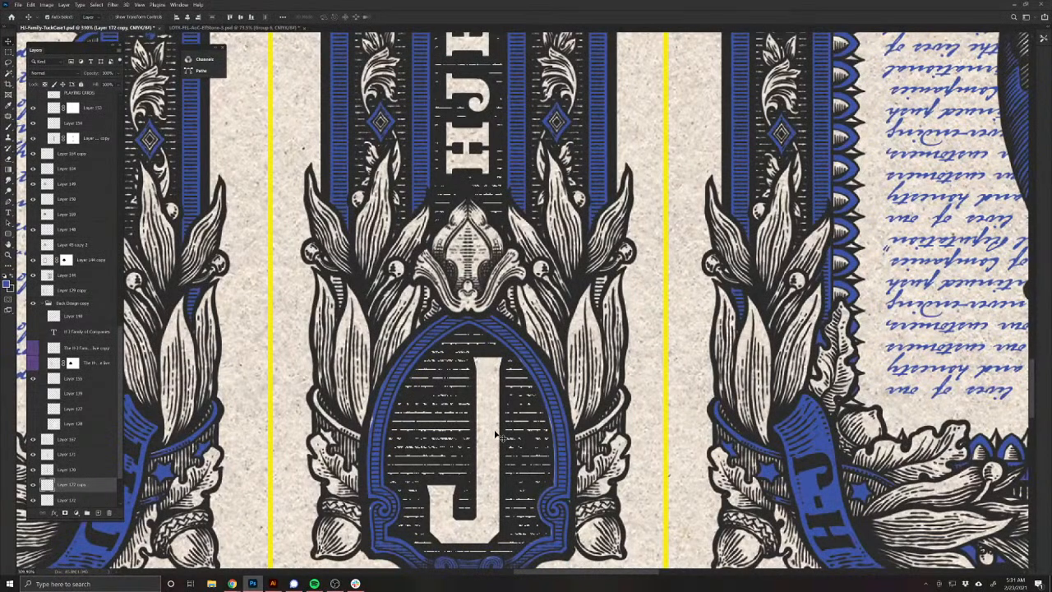
Step: Brush blue over the entire letter J inside its frame on the duplicated frame layer
scroll(353, 444, "down", 3)
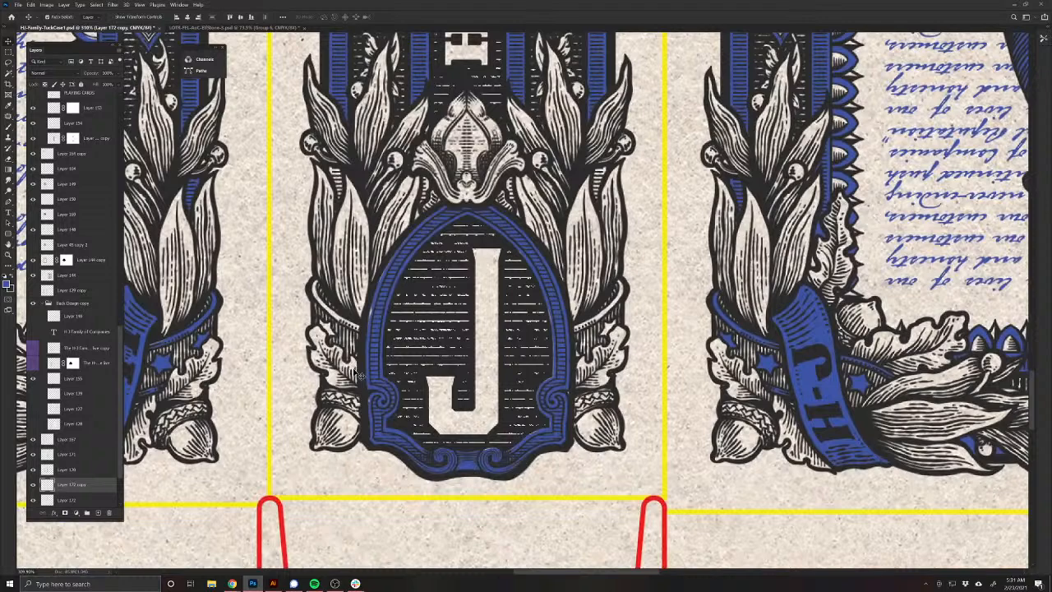
key("b")
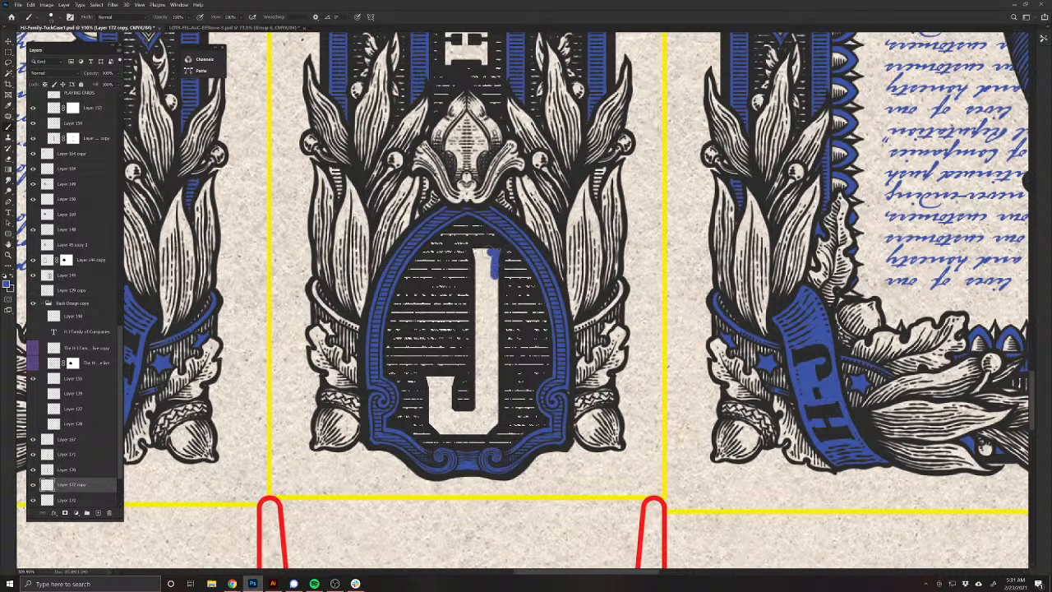
left_click_drag(482, 249, 493, 347)
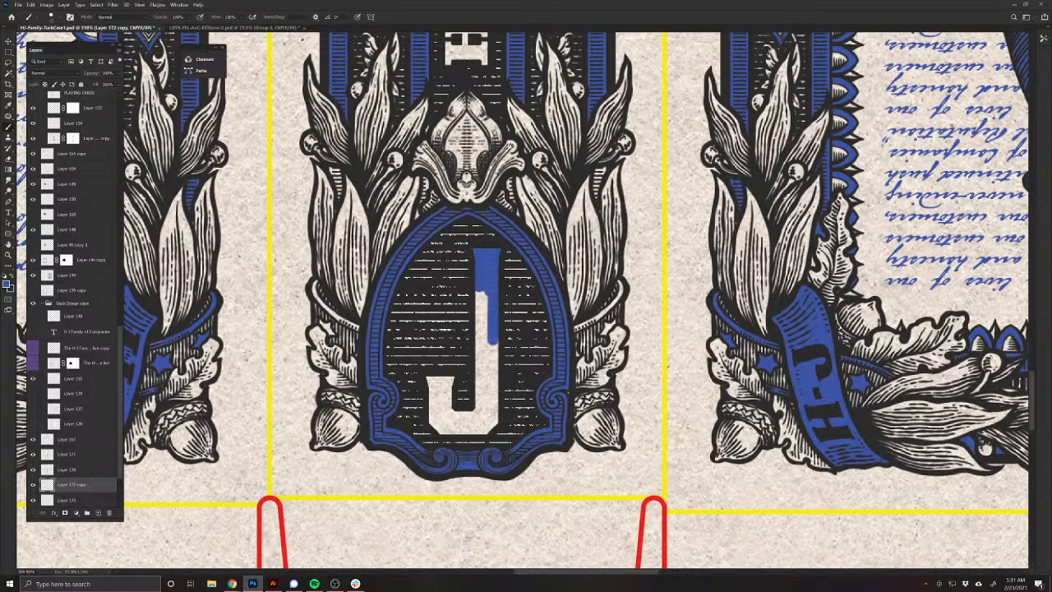
mouse_move(480, 291)
left_mouse_down()
mouse_move(481, 415)
mouse_move(495, 394)
mouse_move(493, 423)
mouse_move(440, 428)
mouse_move(429, 379)
mouse_move(449, 417)
mouse_move(440, 386)
mouse_move(475, 417)
mouse_move(437, 421)
left_mouse_up()
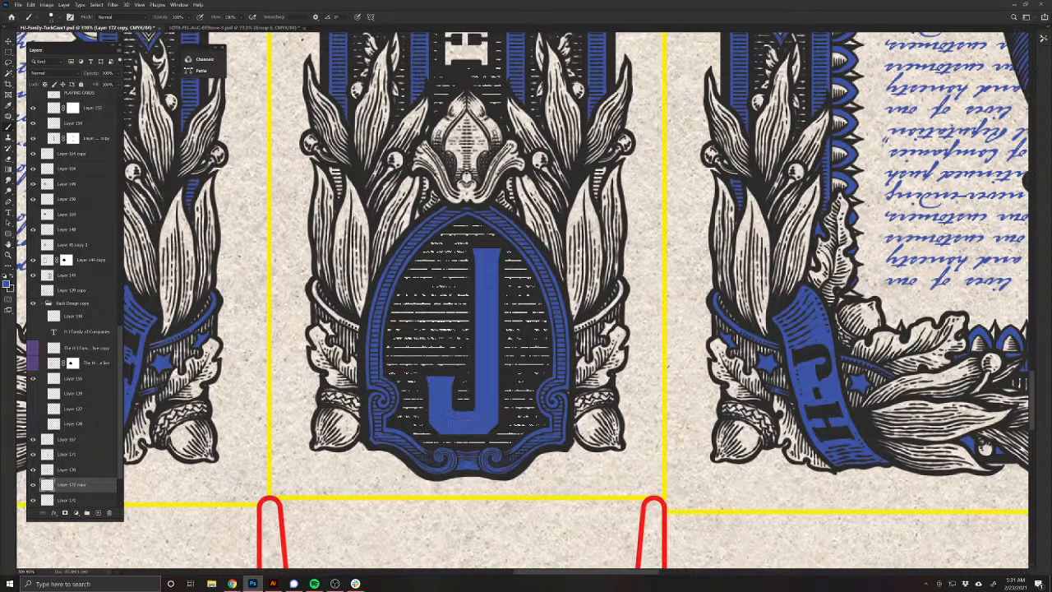
Step: Save the tuck case file, close the LOTR ElfStone document without saving, and close the tuck case document
scroll(450, 248, "down", 15)
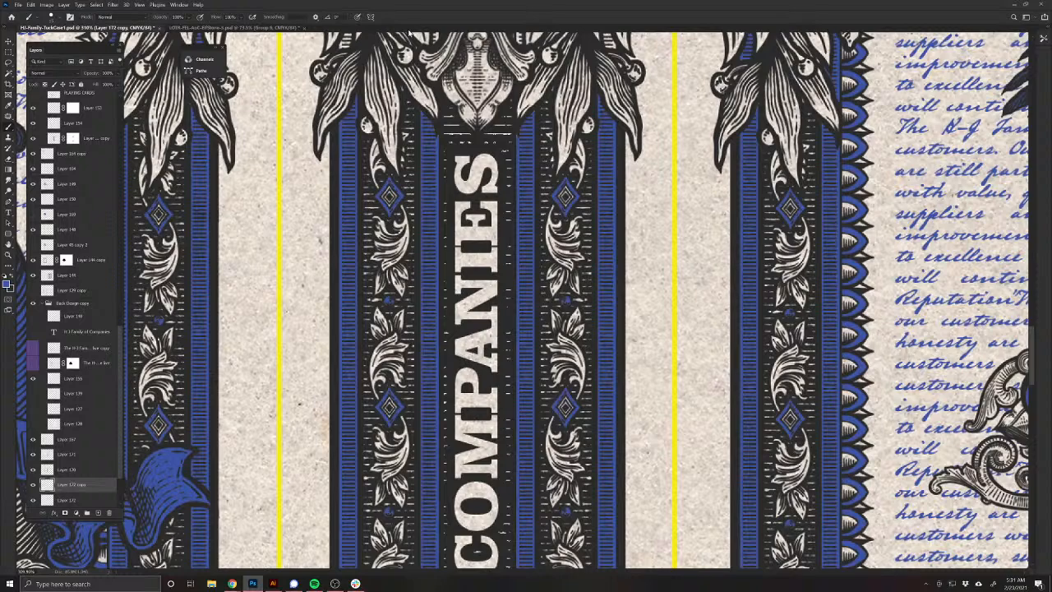
key("ctrl+s")
left_click(300, 29)
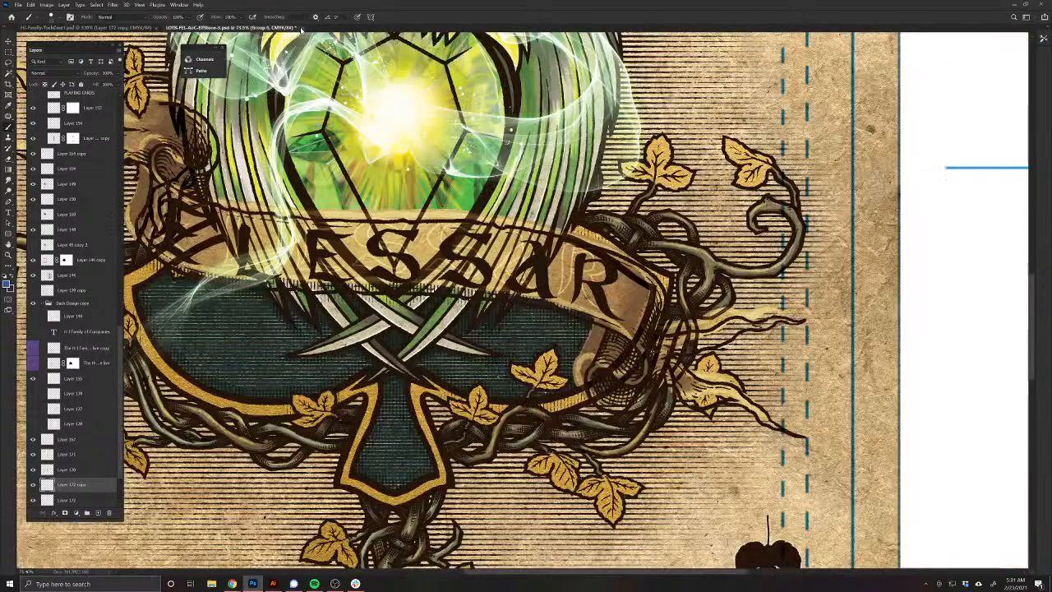
key("n")
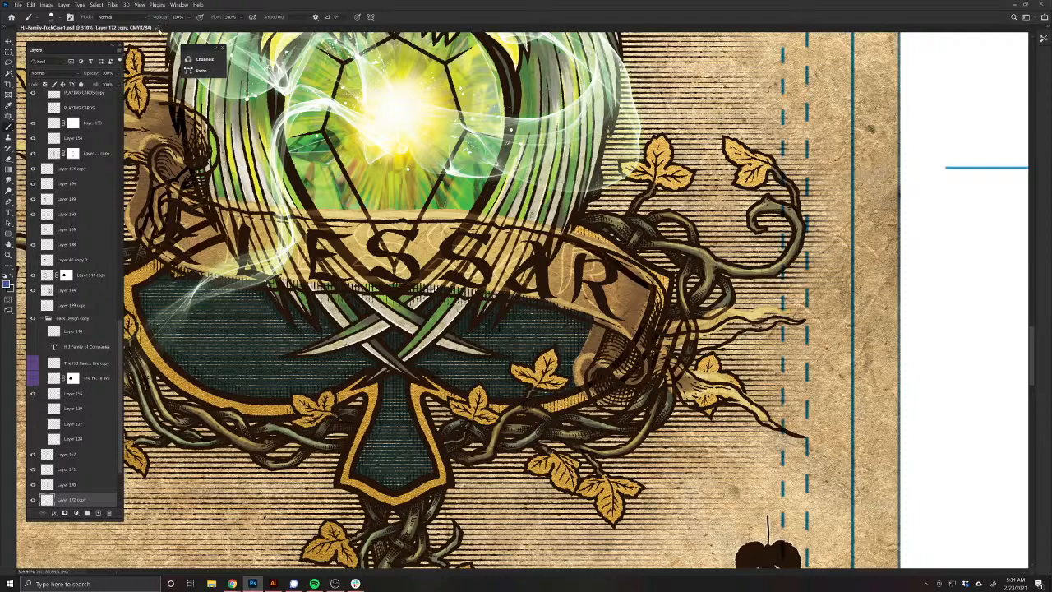
left_click(156, 28)
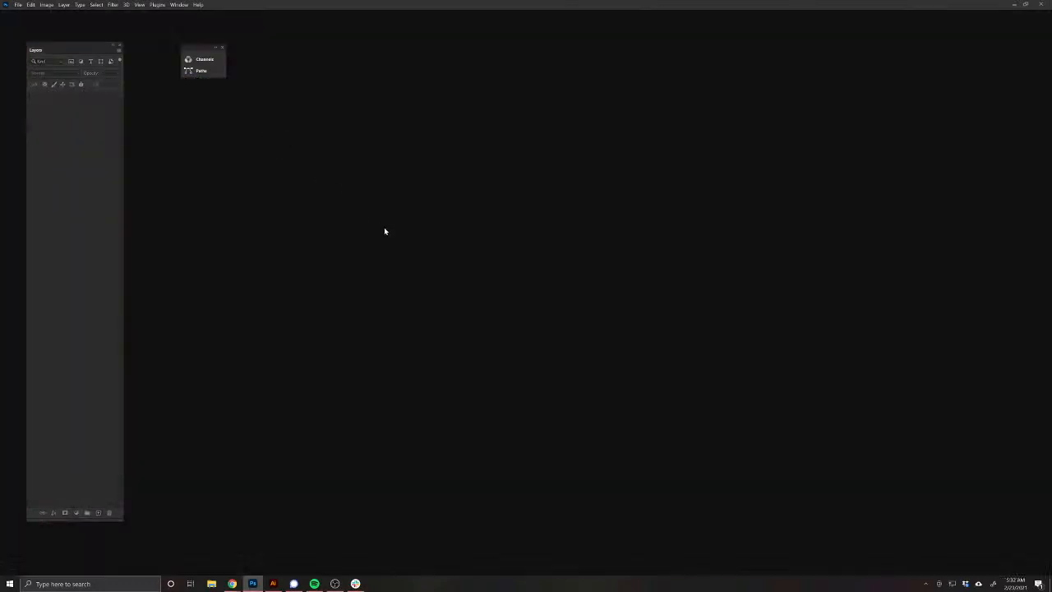
Step: Reopen the H-J Family tuck case file from the recent files
left_click(18, 5)
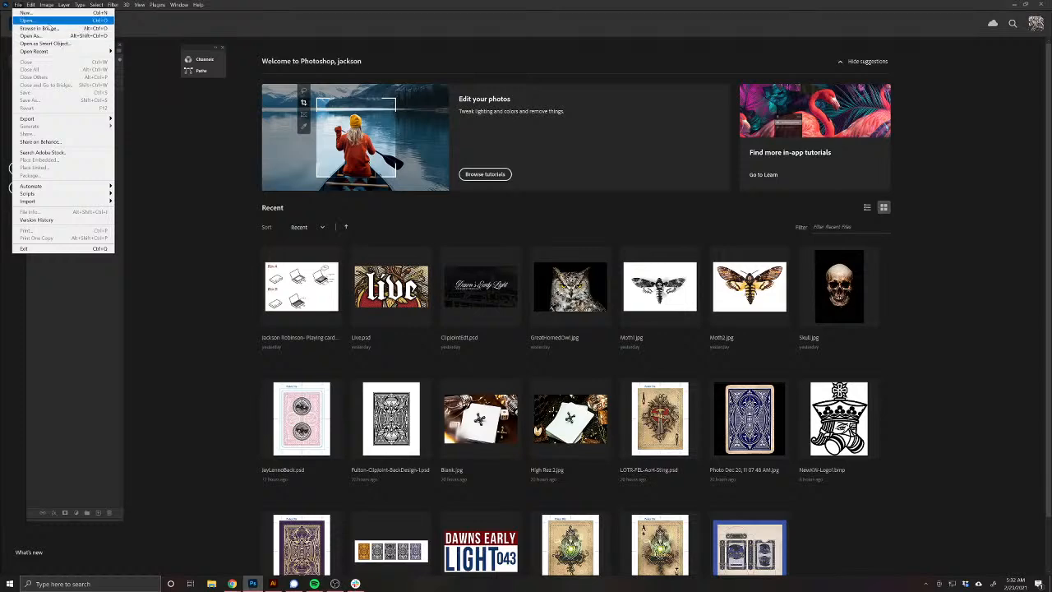
left_click(48, 21)
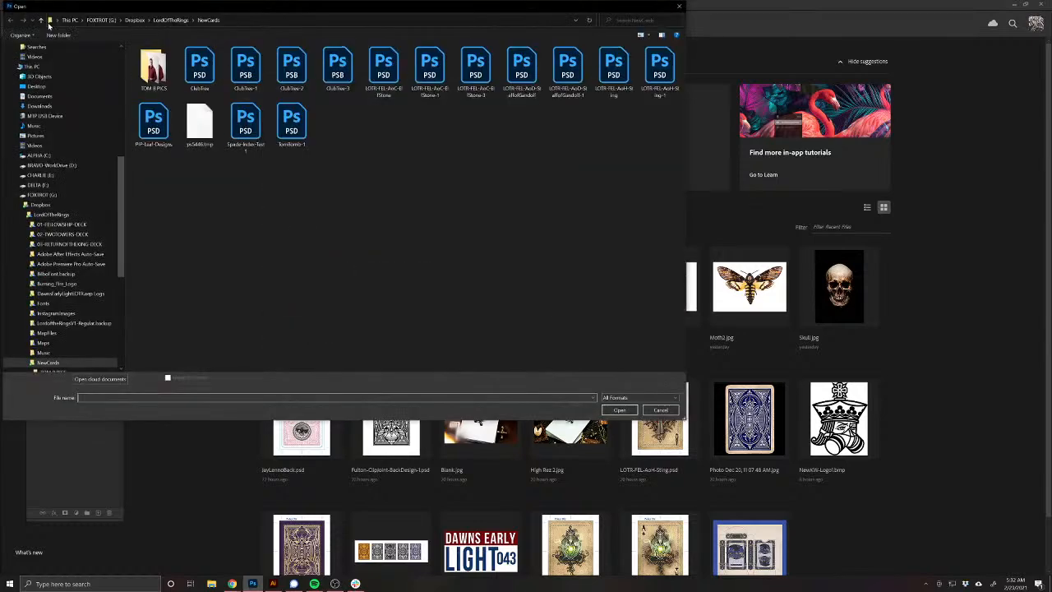
left_click(660, 409)
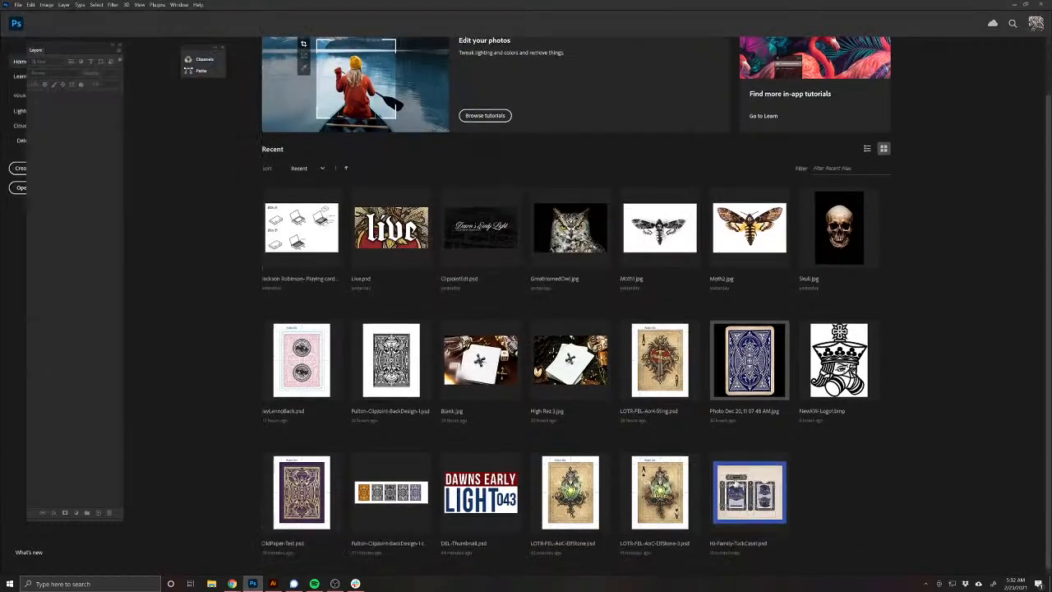
left_click(748, 492)
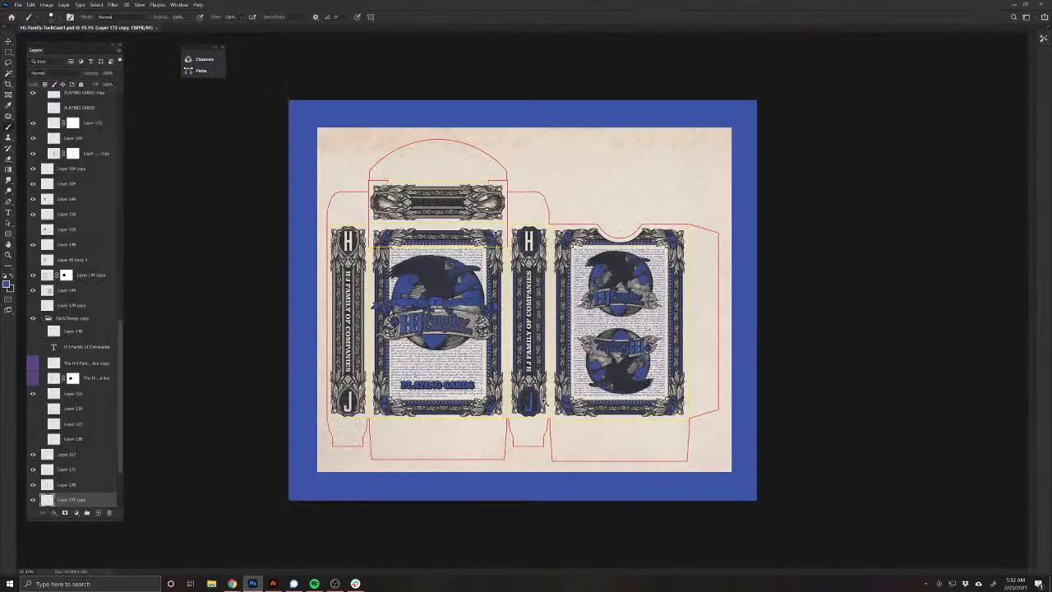
Step: Make Layer 172 active and brush blue over the entire letter H inside the side panel's shield
scroll(543, 402, "up", 5)
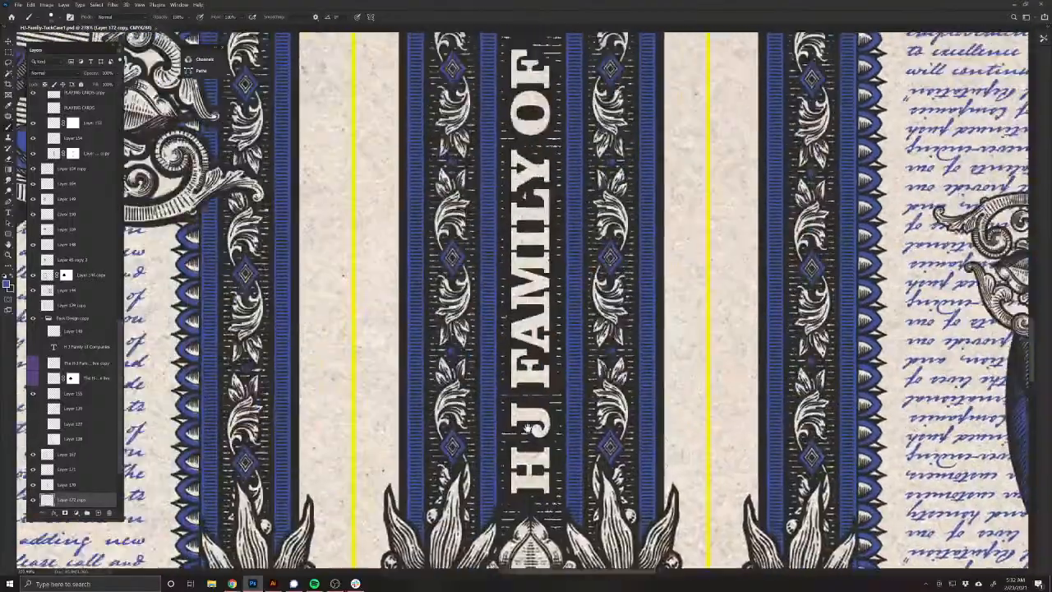
left_click_drag(528, 428, 549, 559)
left_click_drag(452, 38, 493, 526)
left_click_drag(674, 203, 546, 372)
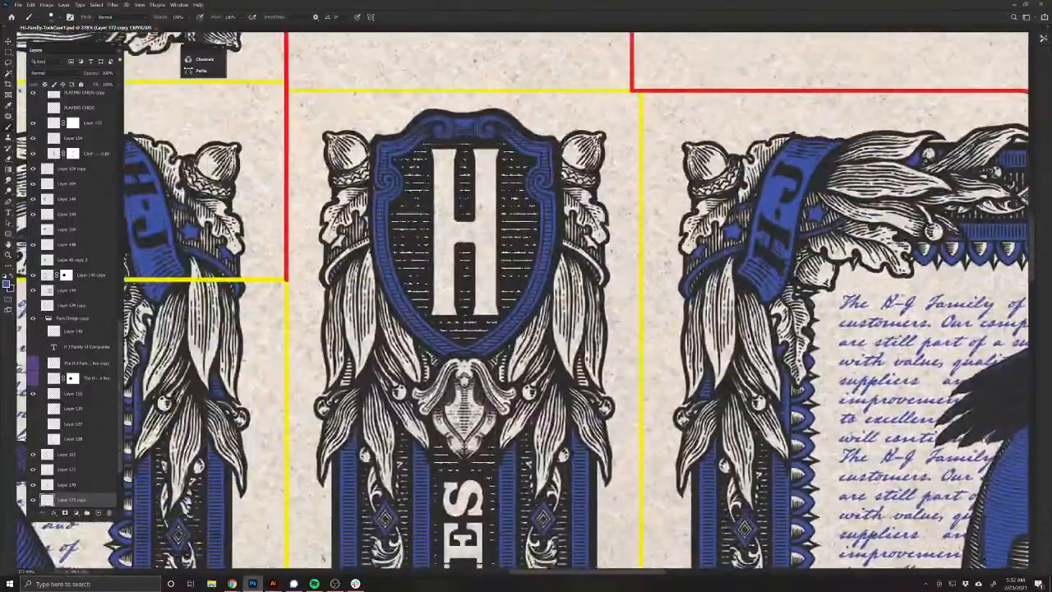
key("v")
left_click(465, 127)
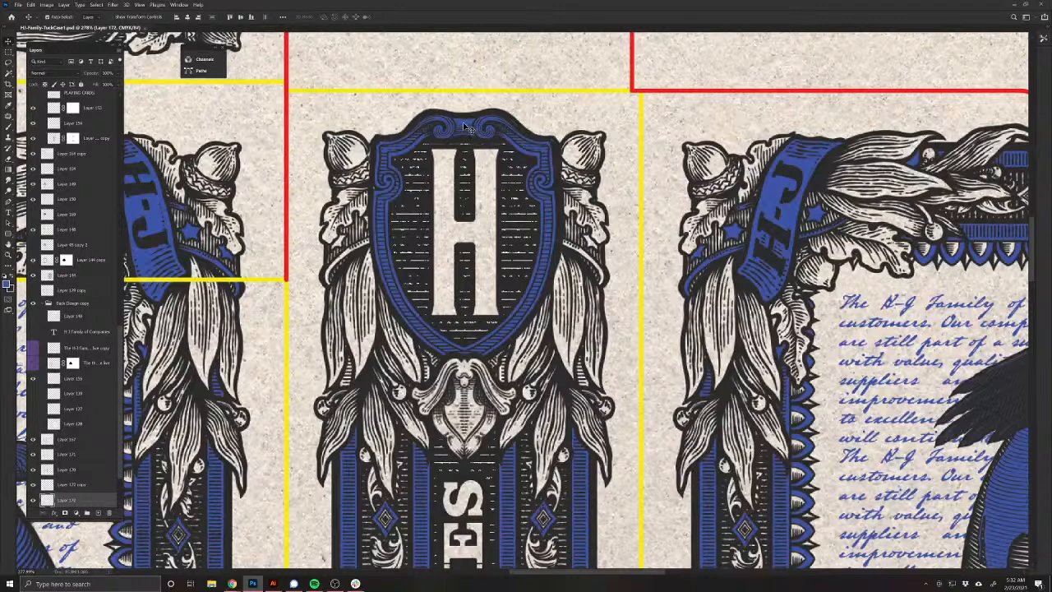
key("b")
mouse_move(450, 182)
left_mouse_down()
mouse_move(451, 210)
mouse_move(440, 197)
mouse_move(438, 217)
mouse_move(429, 148)
mouse_move(456, 150)
mouse_move(441, 174)
left_mouse_up()
mouse_move(441, 215)
left_mouse_down()
mouse_move(445, 260)
mouse_move(454, 210)
mouse_move(444, 280)
mouse_move(436, 218)
mouse_move(435, 300)
mouse_move(454, 290)
mouse_move(451, 310)
mouse_move(433, 312)
left_mouse_up()
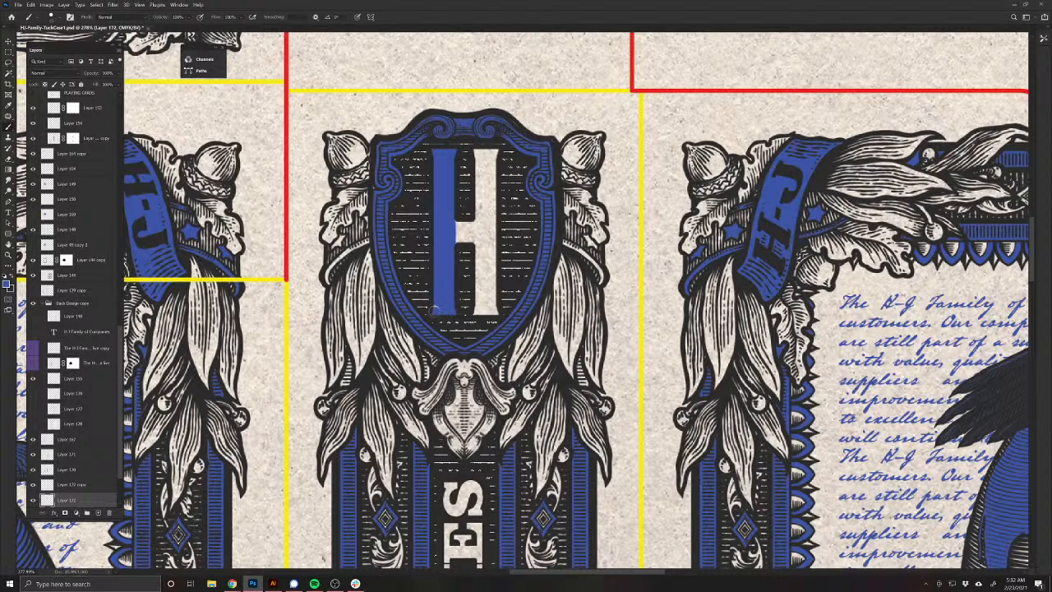
mouse_move(457, 222)
left_mouse_down()
mouse_move(479, 240)
mouse_move(491, 148)
mouse_move(478, 157)
mouse_move(485, 174)
left_mouse_up()
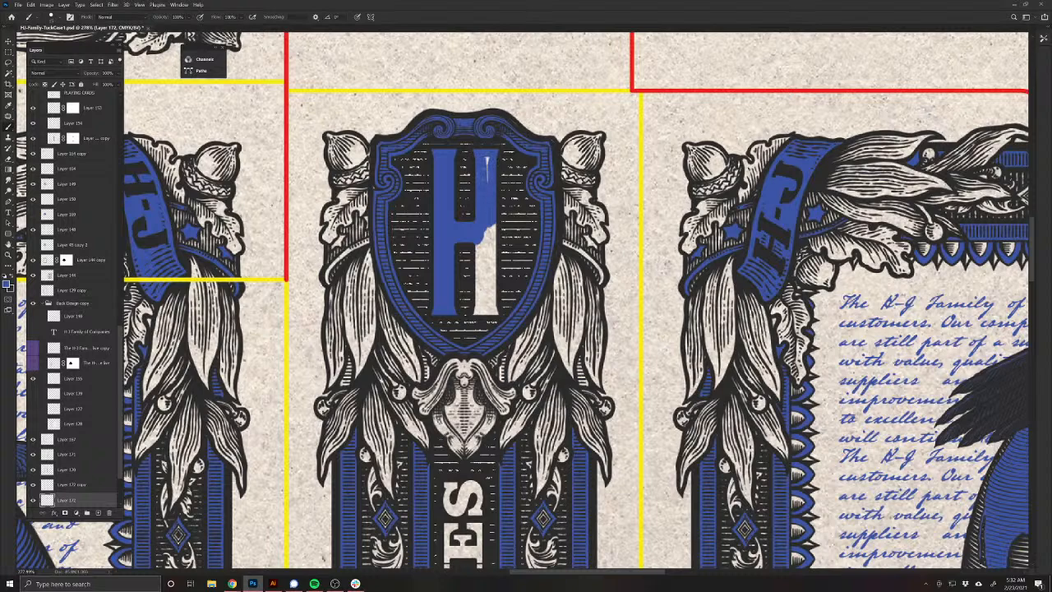
mouse_move(490, 226)
left_mouse_down()
mouse_move(493, 310)
mouse_move(473, 314)
mouse_move(480, 242)
mouse_move(484, 304)
left_mouse_up()
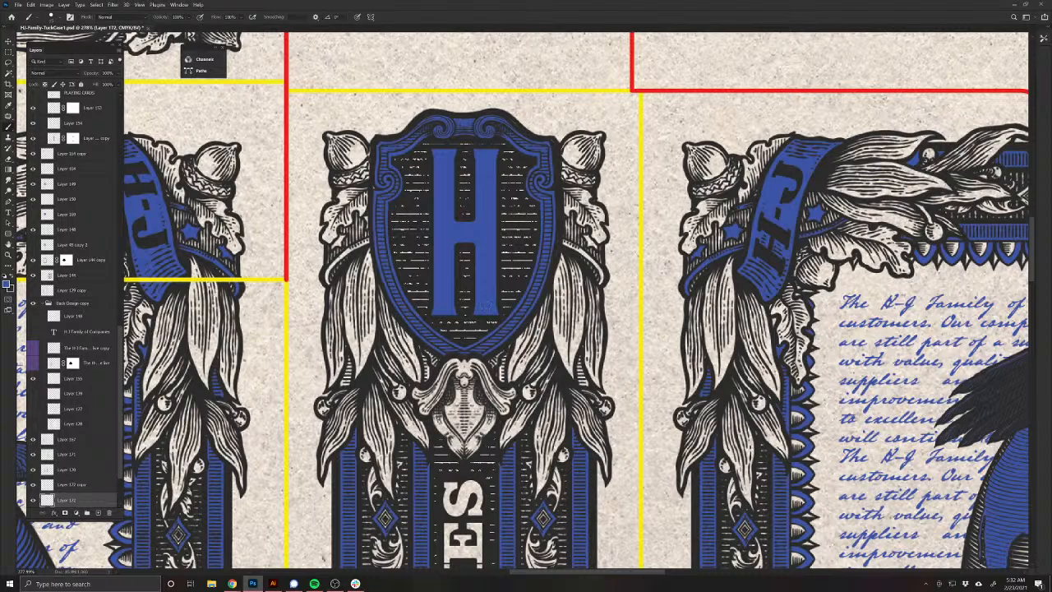
Step: Activate the side panel's lettering layer and select the letter shapes of HJ FAMILY OF COMPANIES with the Magic Wand
left_click_drag(412, 431, 379, 475)
left_click_drag(391, 476, 504, 260)
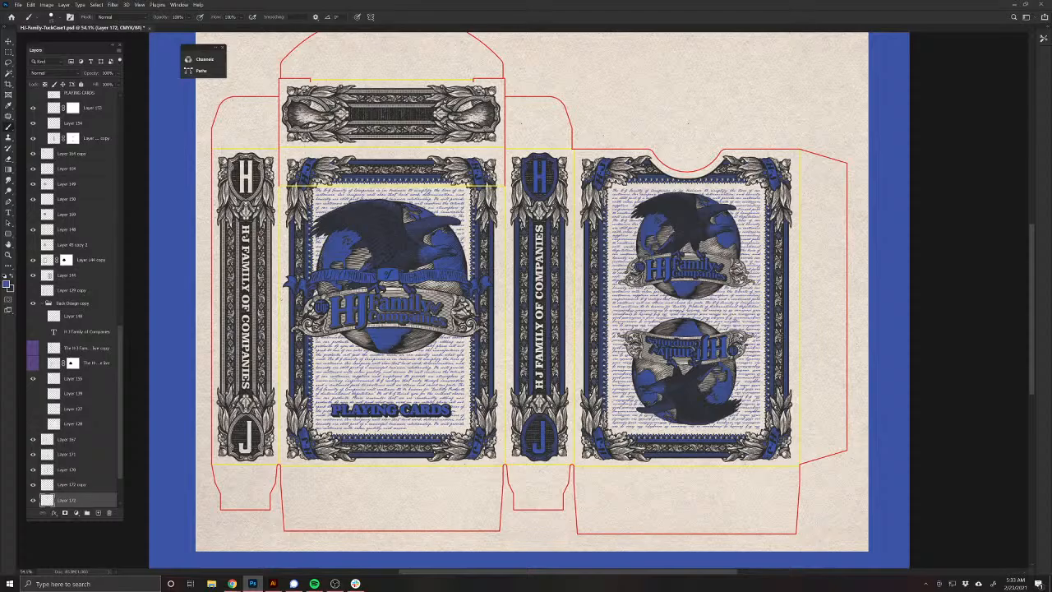
scroll(558, 262, "up", 10)
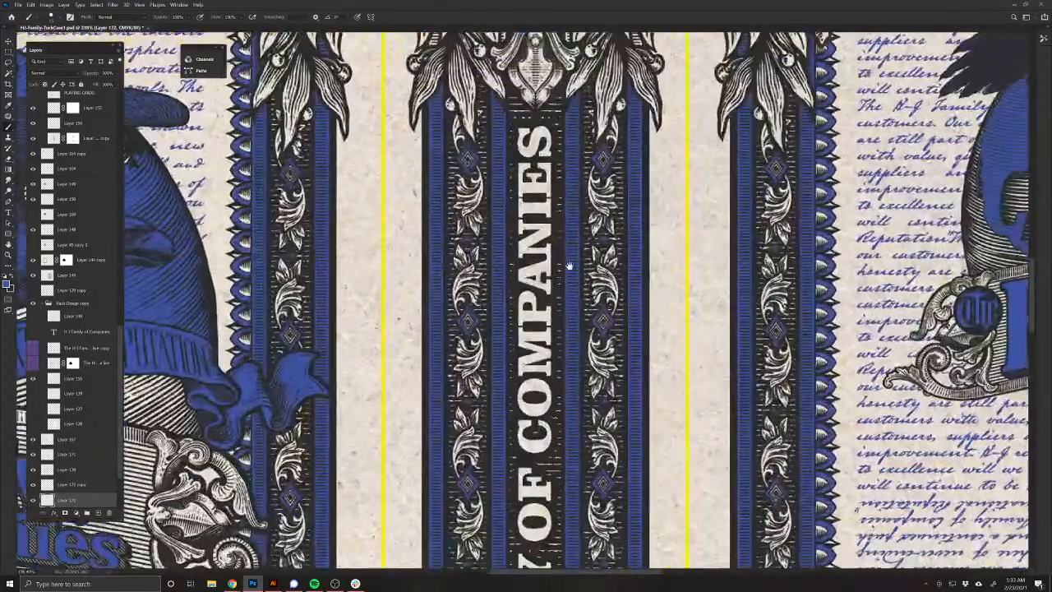
key("v")
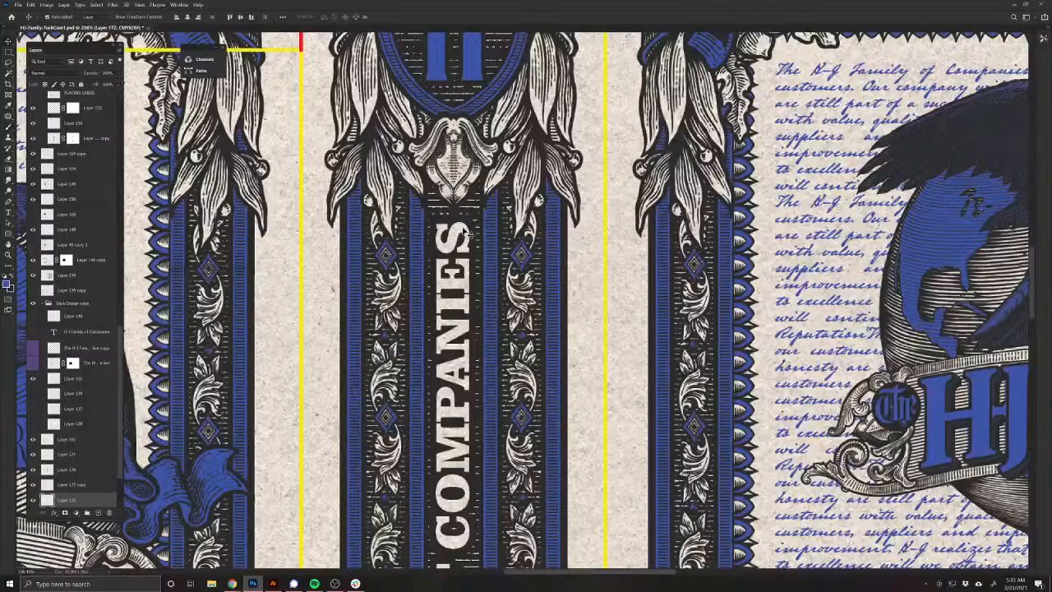
left_click(475, 239)
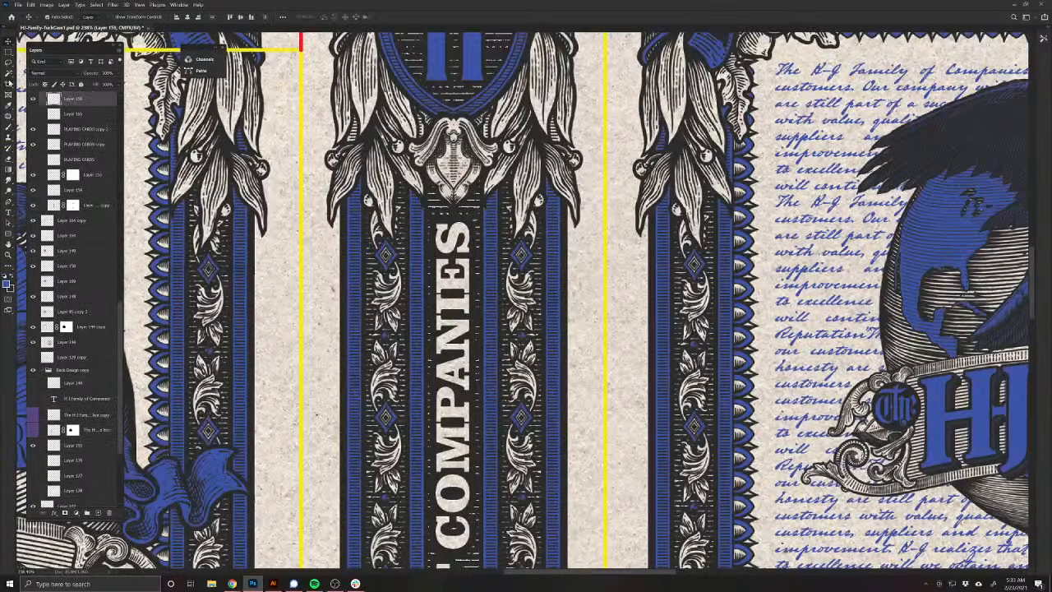
key("w")
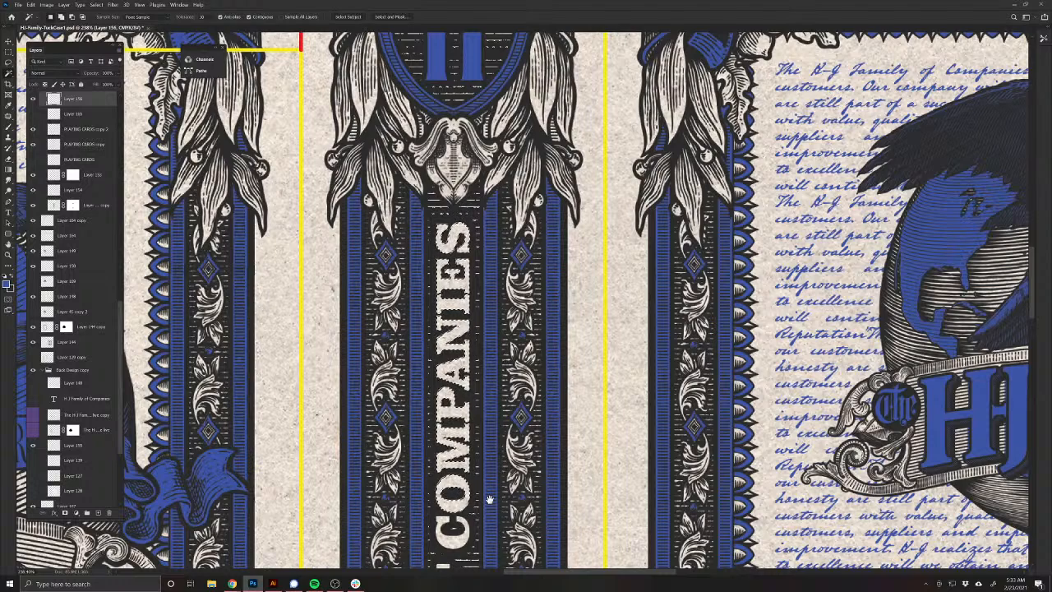
left_click_drag(487, 503, 493, 277)
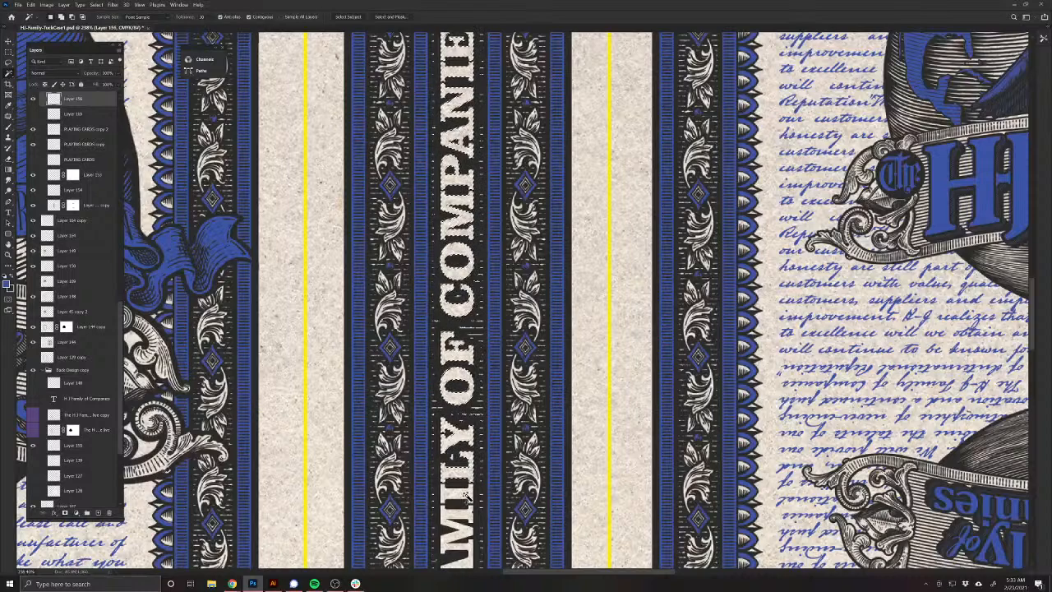
left_click_drag(467, 510, 480, 333)
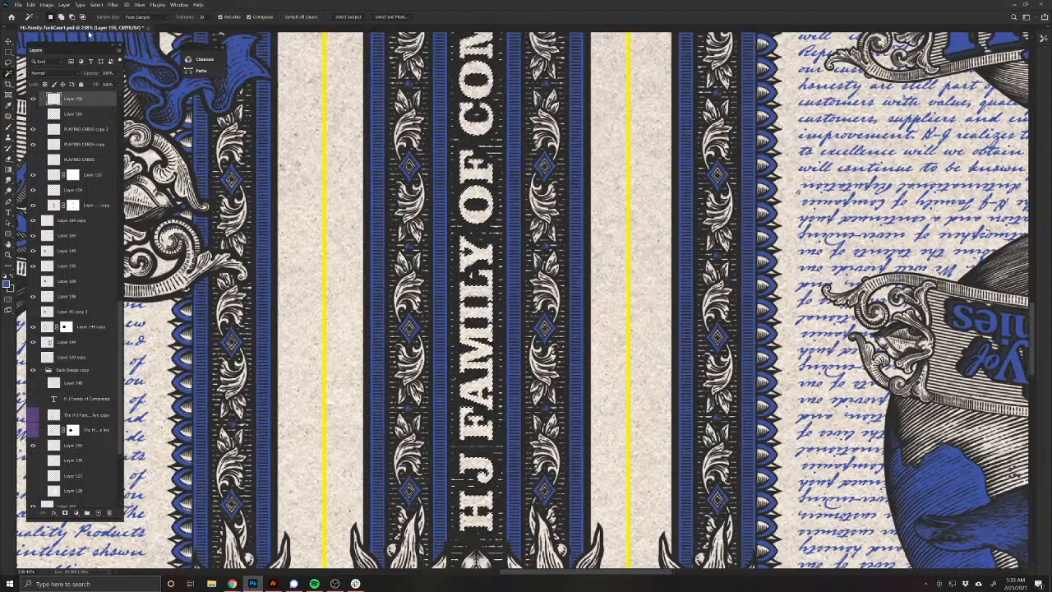
Step: Add a new layer above Layer 145, fill the selected HJ FAMILY OF COMPANIES letters with blue, and deselect
left_click_drag(120, 336, 121, 392)
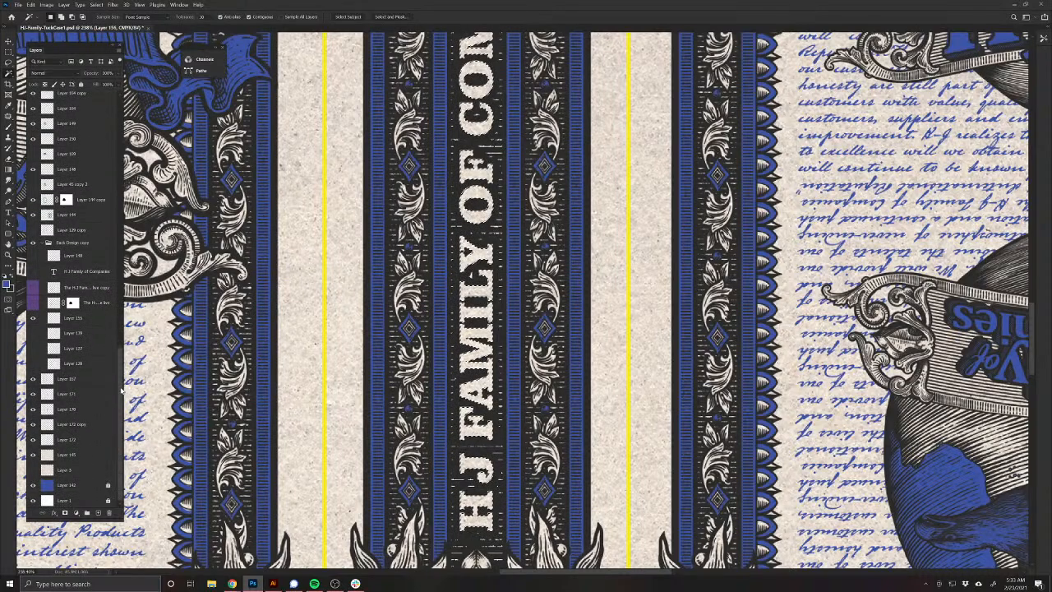
left_click(72, 458)
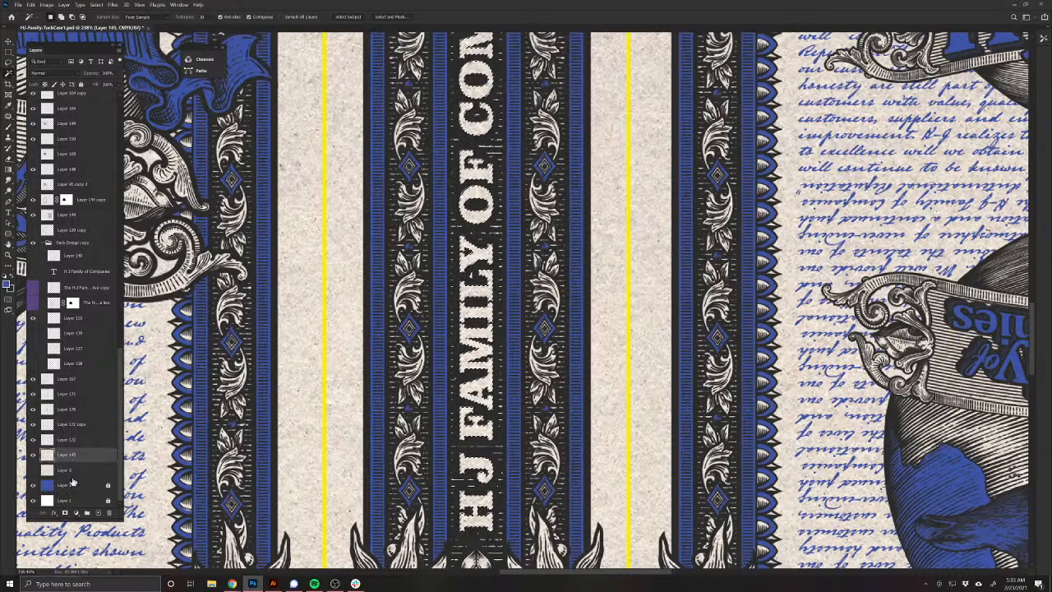
left_click(97, 513)
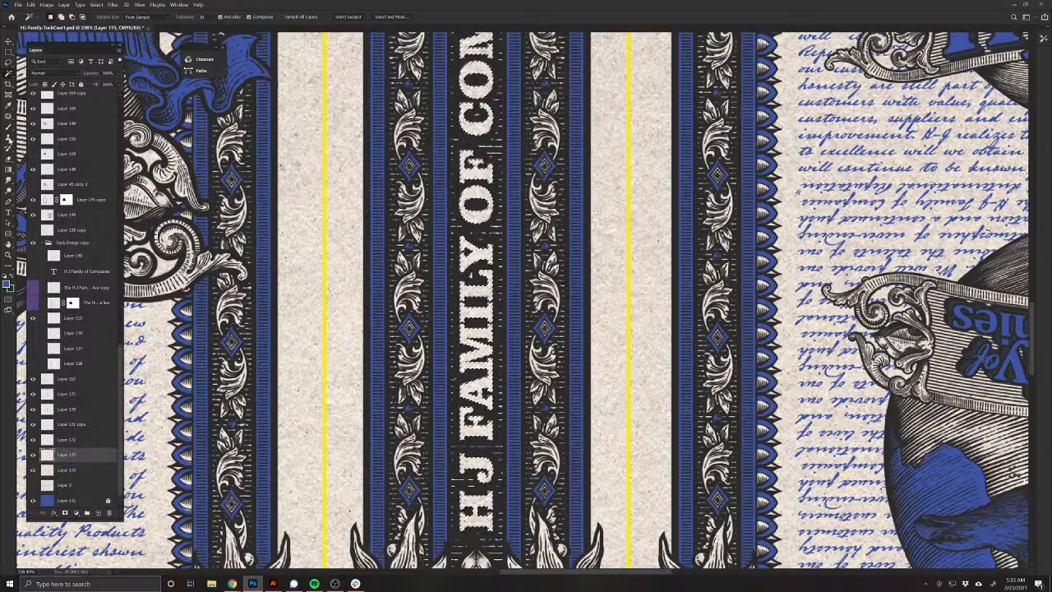
left_click(9, 129)
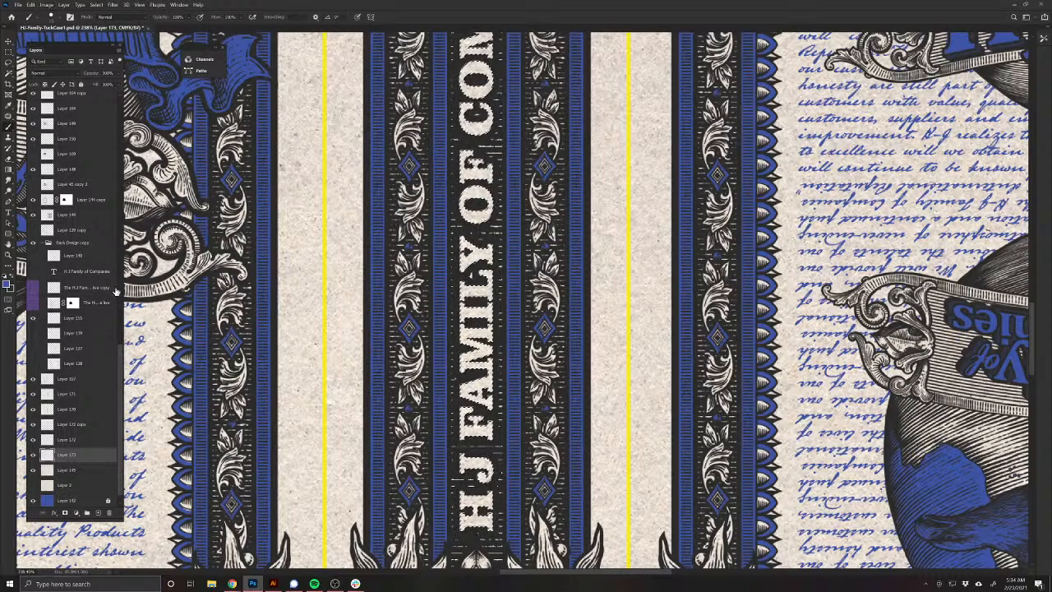
key("alt+BackSpace")
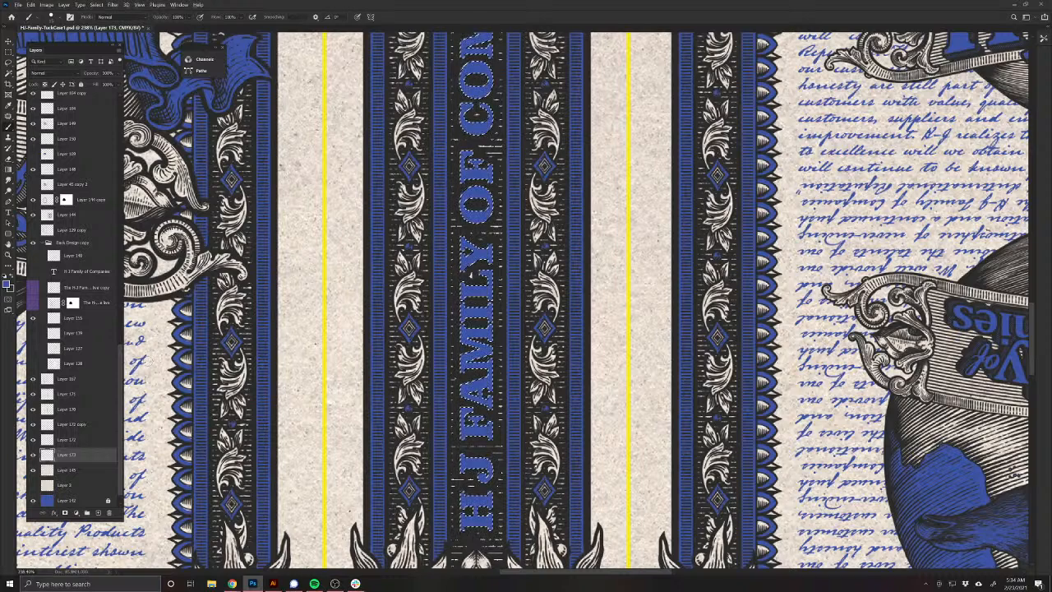
key("ctrl+d")
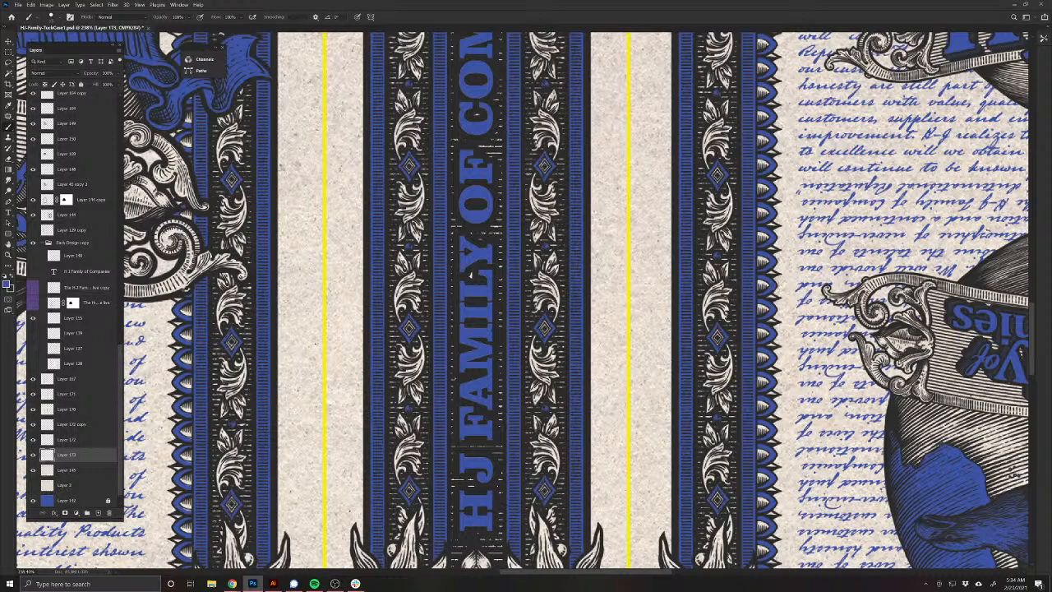
key("v")
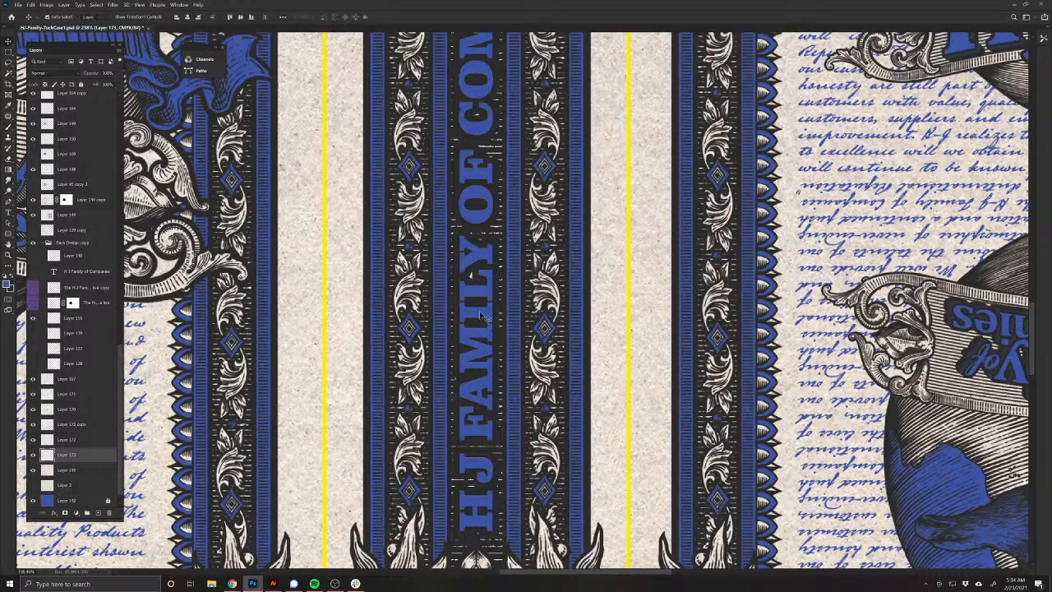
Step: Check the blue lettering, borders and H and J shields of the side panel against the front and back panels
scroll(493, 319, "down", 2)
scroll(482, 311, "down", 2)
left_click_drag(485, 315, 561, 343)
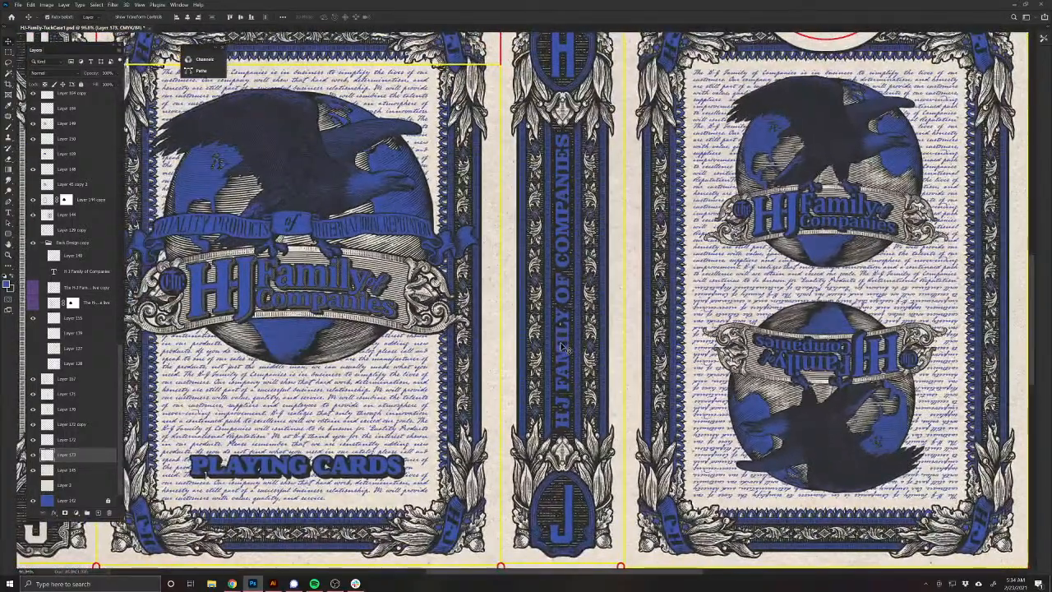
scroll(578, 333, "up", 2)
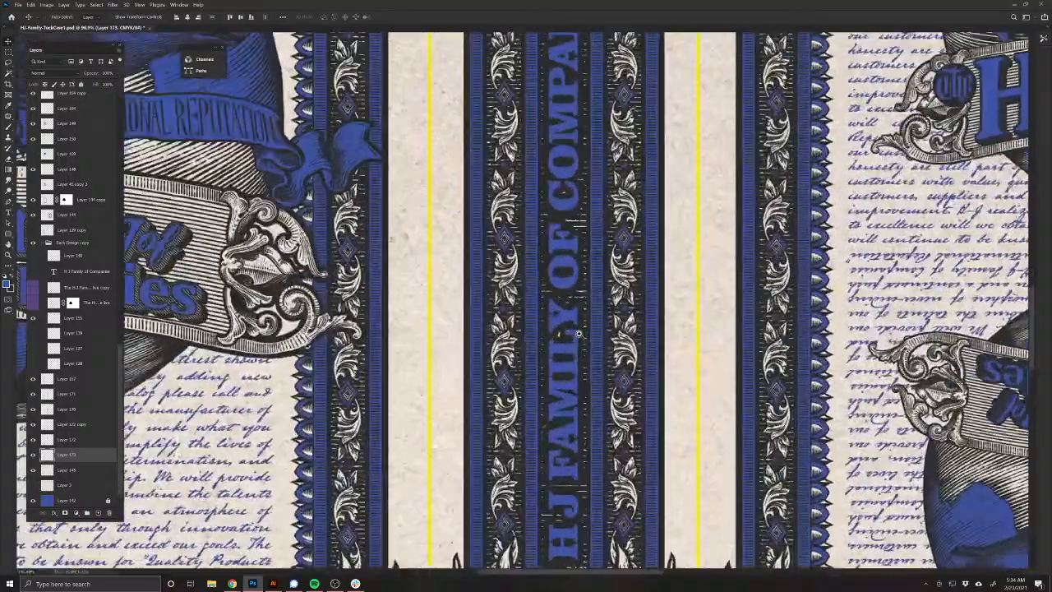
scroll(578, 333, "down", 3)
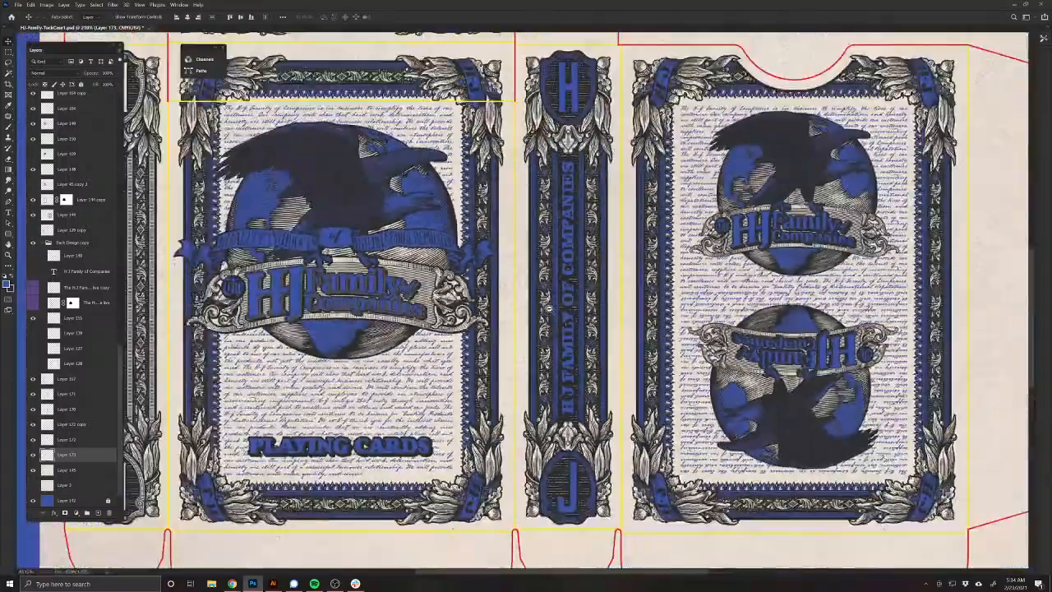
left_click_drag(549, 309, 566, 288)
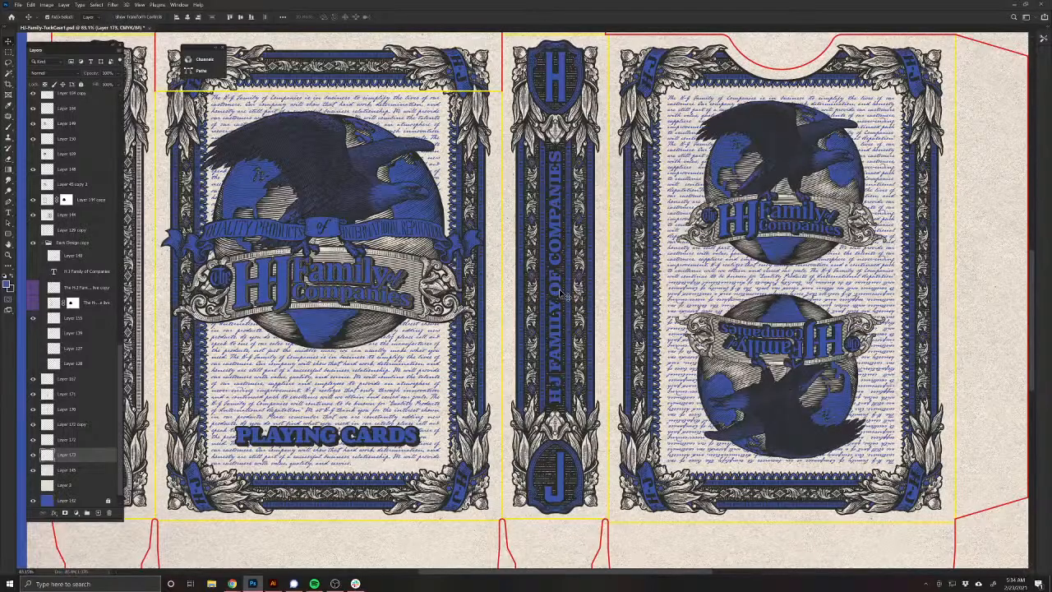
mouse_move(560, 289)
left_mouse_down()
mouse_move(583, 296)
mouse_move(563, 284)
mouse_move(552, 292)
left_mouse_up()
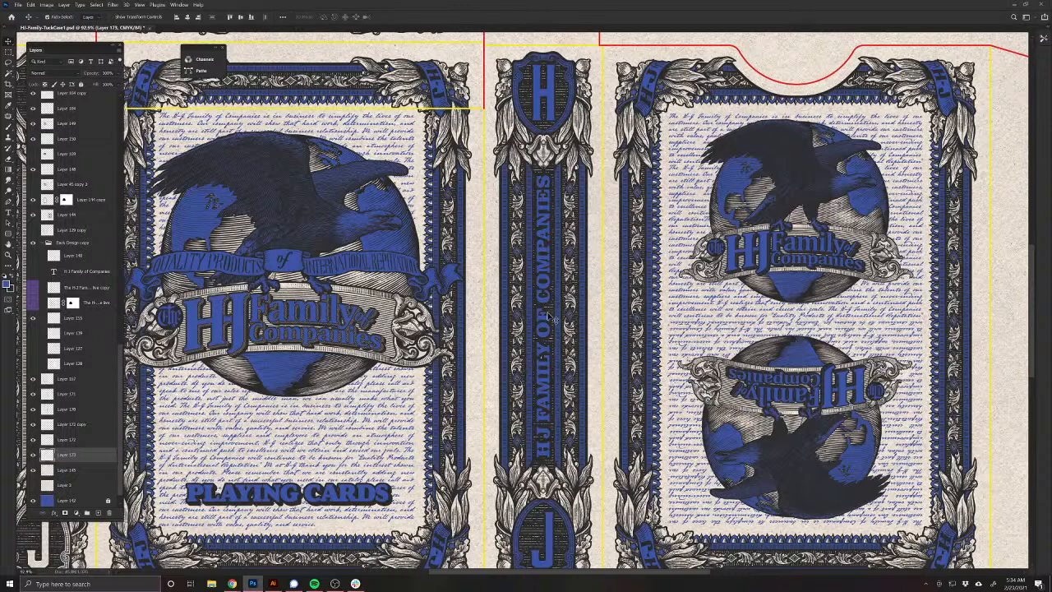
key("alt+Tab")
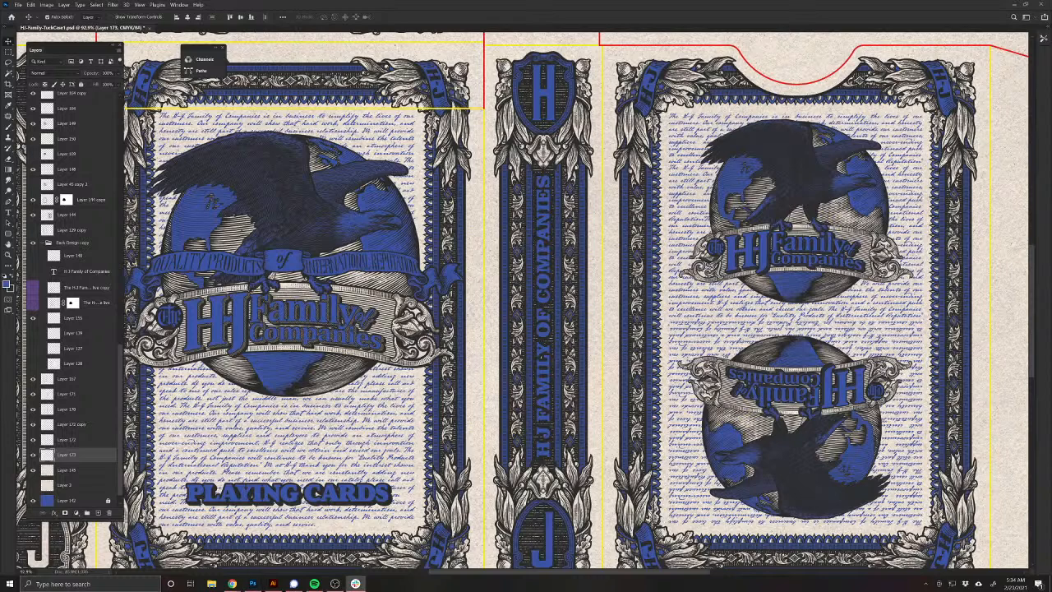
key("alt+Tab")
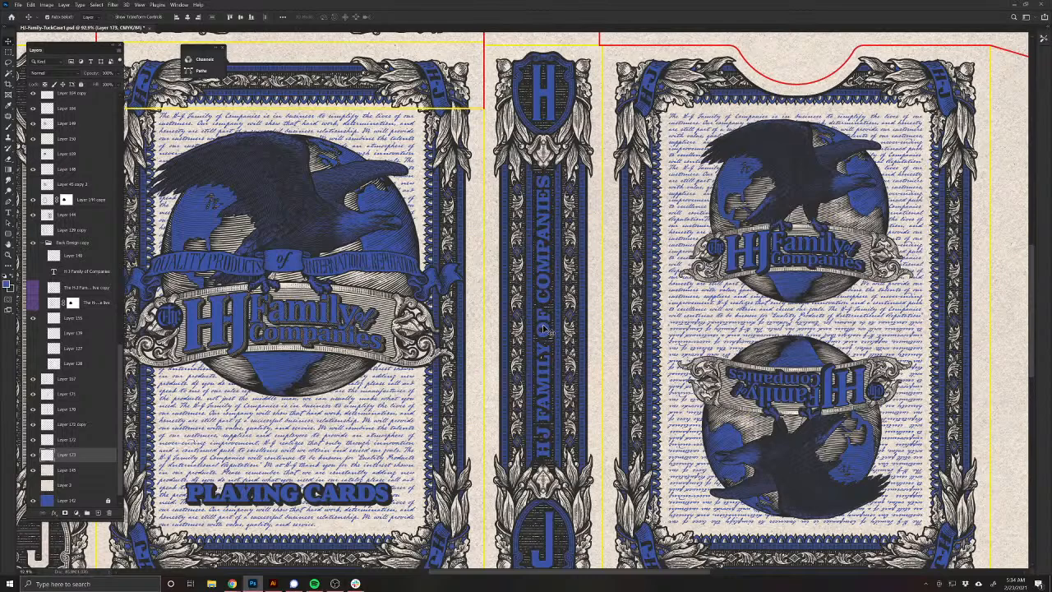
Step: Merge the side panel's lettering layer, Layer 173, with border layers 170 and 171 into a single layer
scroll(543, 328, "up", 10)
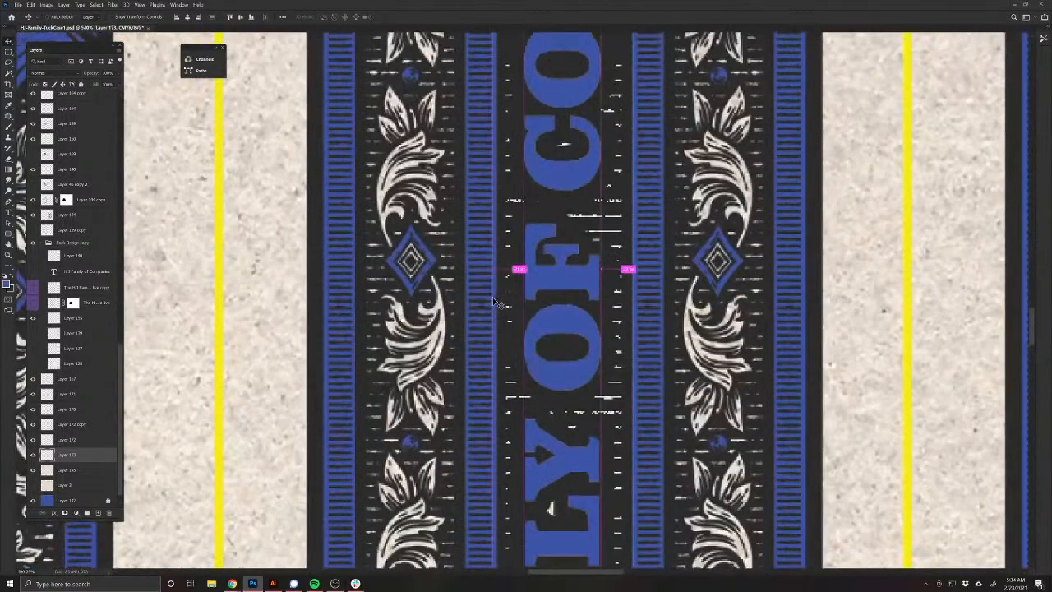
left_click(539, 294, "shift")
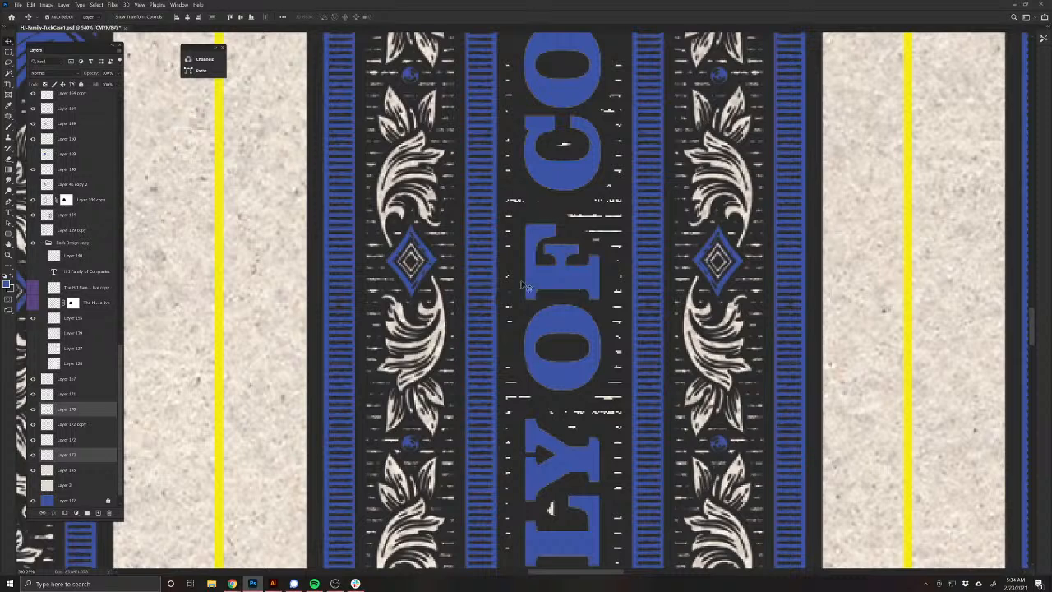
left_click(494, 293)
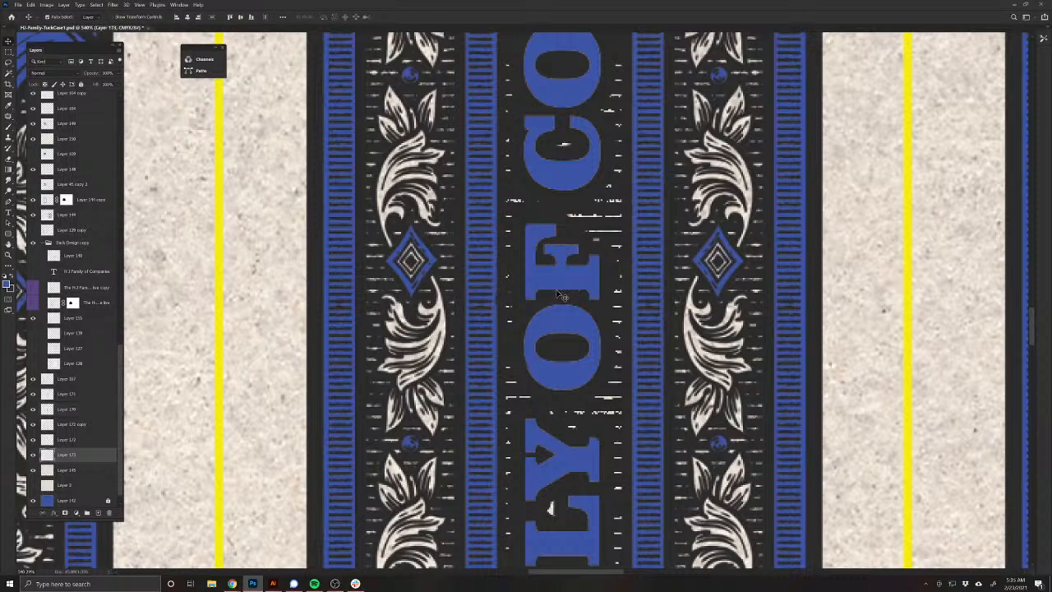
left_click_drag(556, 292, 574, 280)
key("ctrl+z")
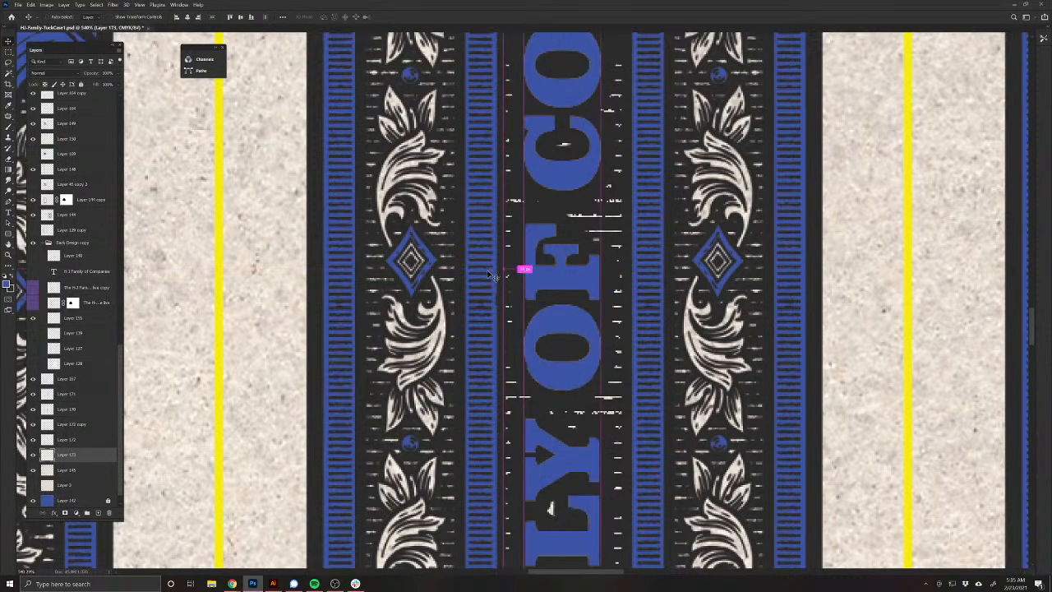
key("ctrl+z")
key("ctrl+z")
key("ctrl+z")
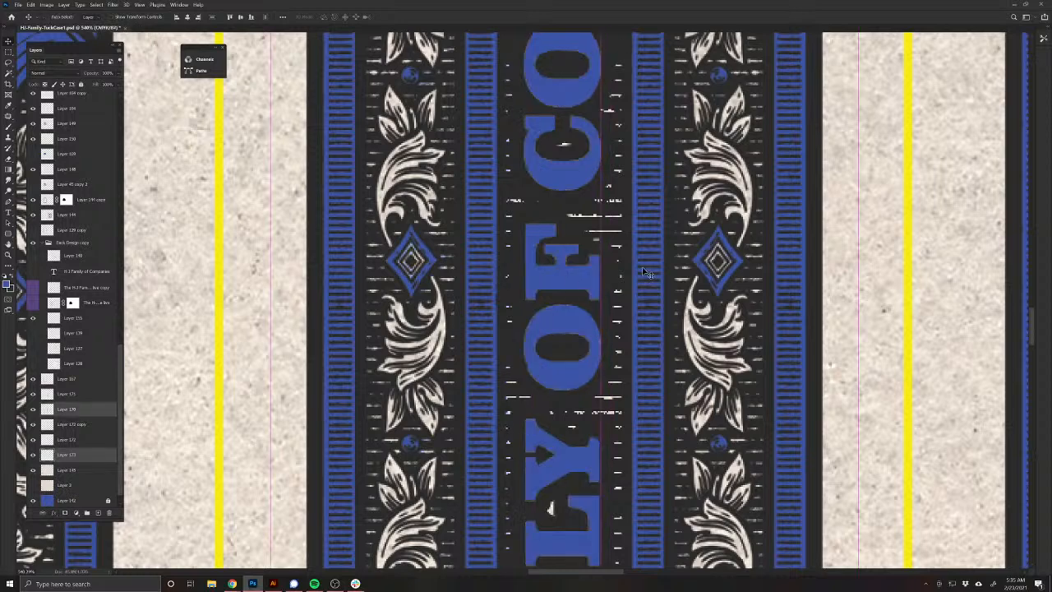
left_click_drag(639, 259, 652, 262)
key("ctrl+z")
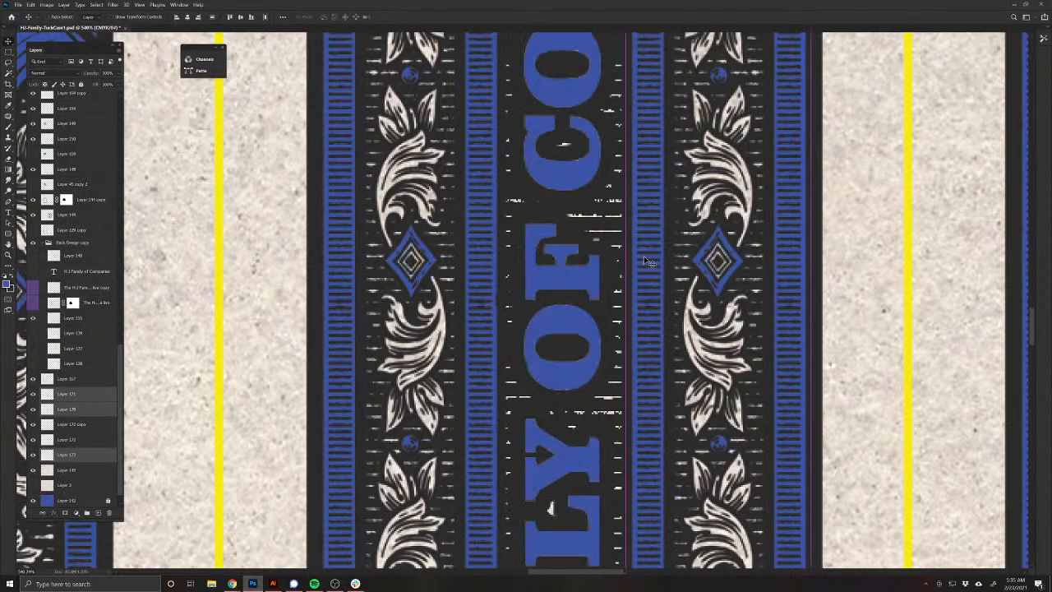
key("ctrl+z")
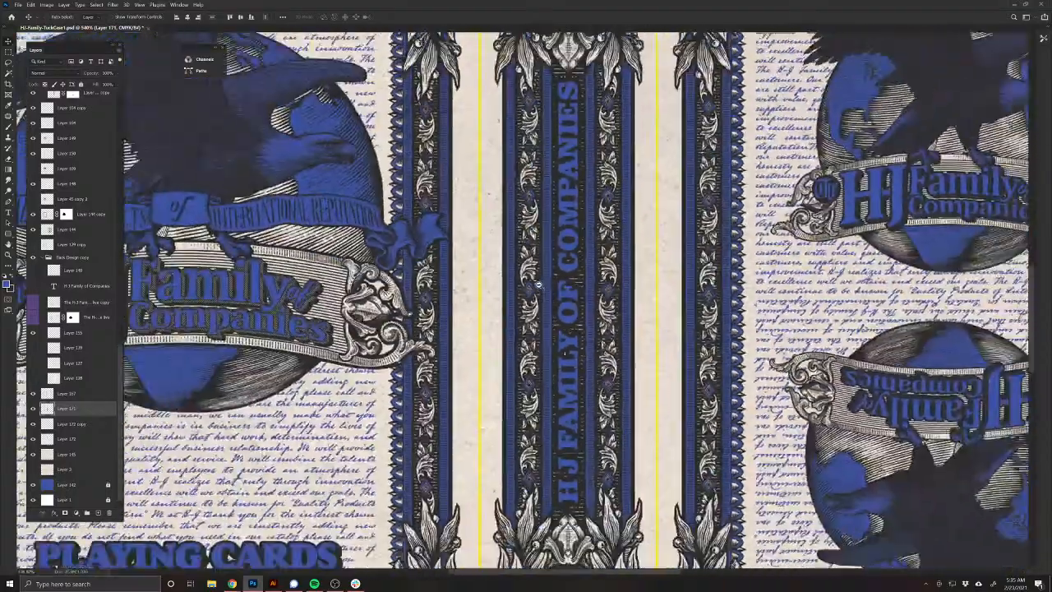
Step: Separate the side panel's blue lettering and borders from the merged Layer 171 into a layer of their own
left_click_drag(538, 285, 525, 411)
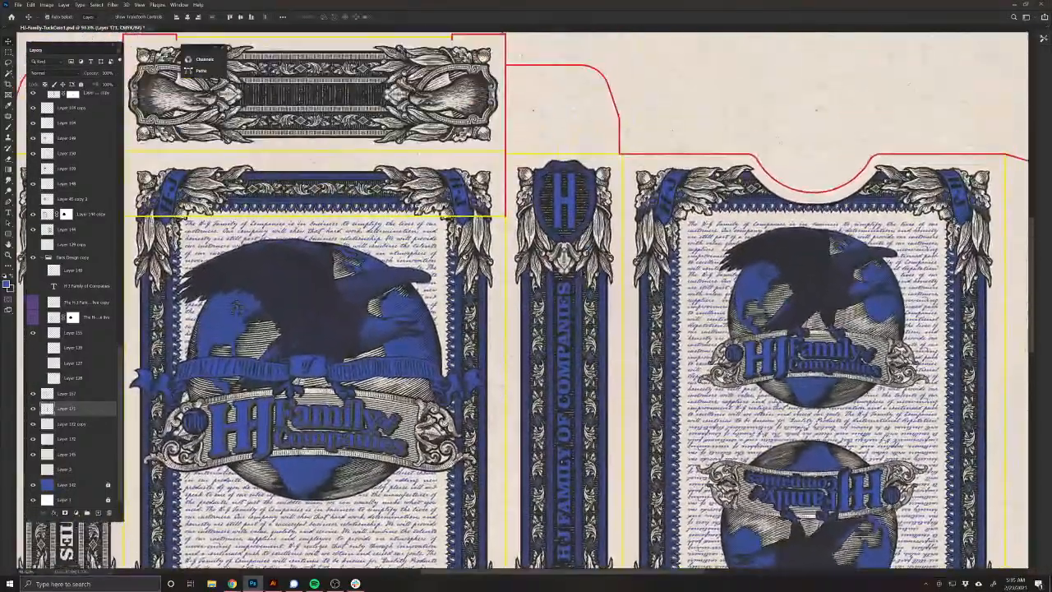
left_click_drag(574, 289, 589, 293)
key("z")
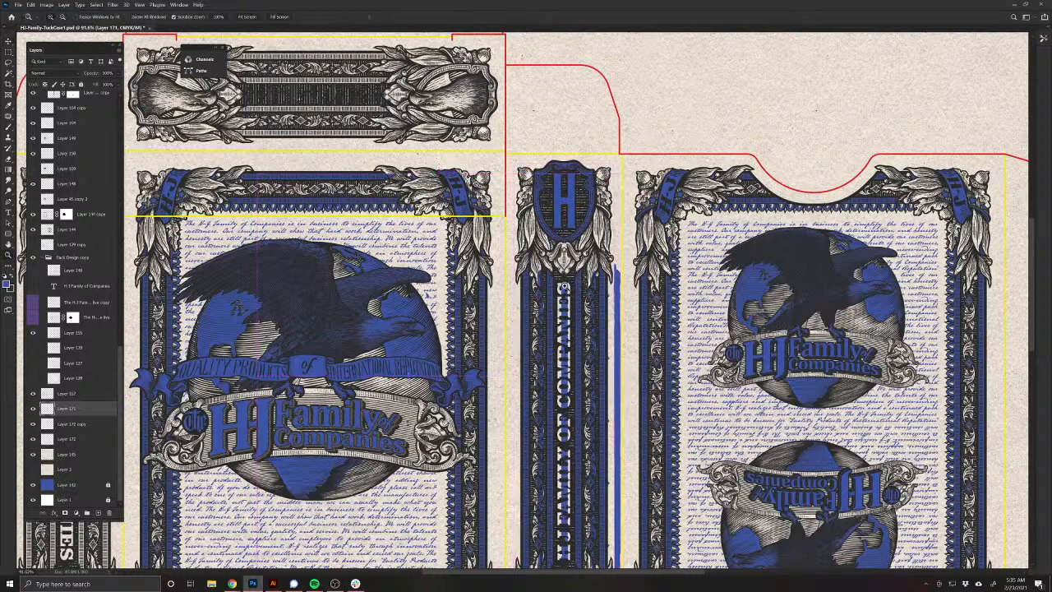
key("v")
left_click_drag(565, 288, 577, 192)
key("m")
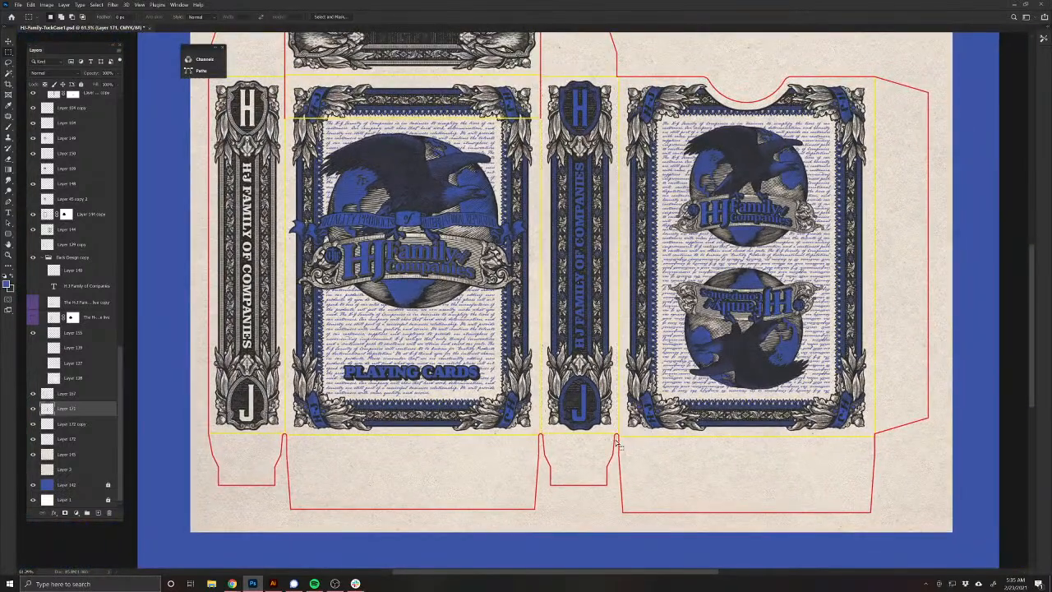
key("Delete")
key("ctrl+d")
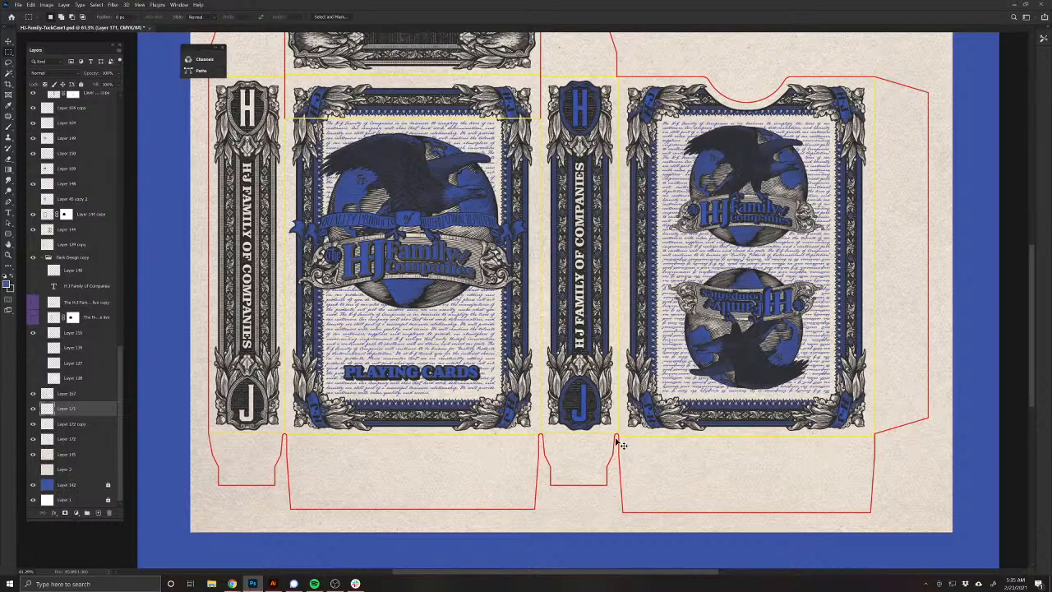
key("ctrl+shift+v")
key("v")
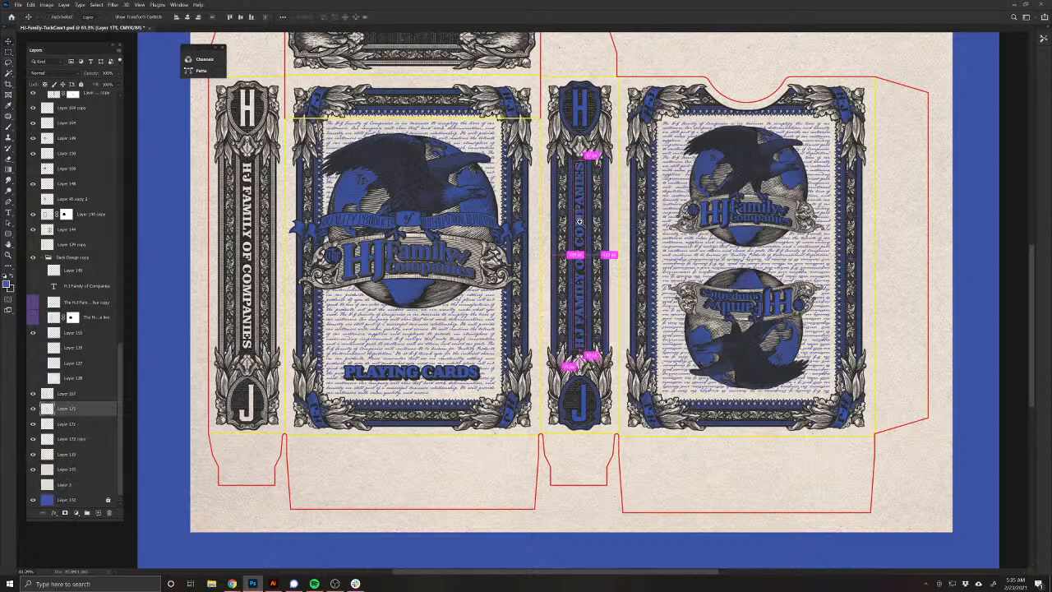
Step: Try to realign the separated lettering and border layer, and combine it with Layer 171 again
scroll(579, 222, "up", 6)
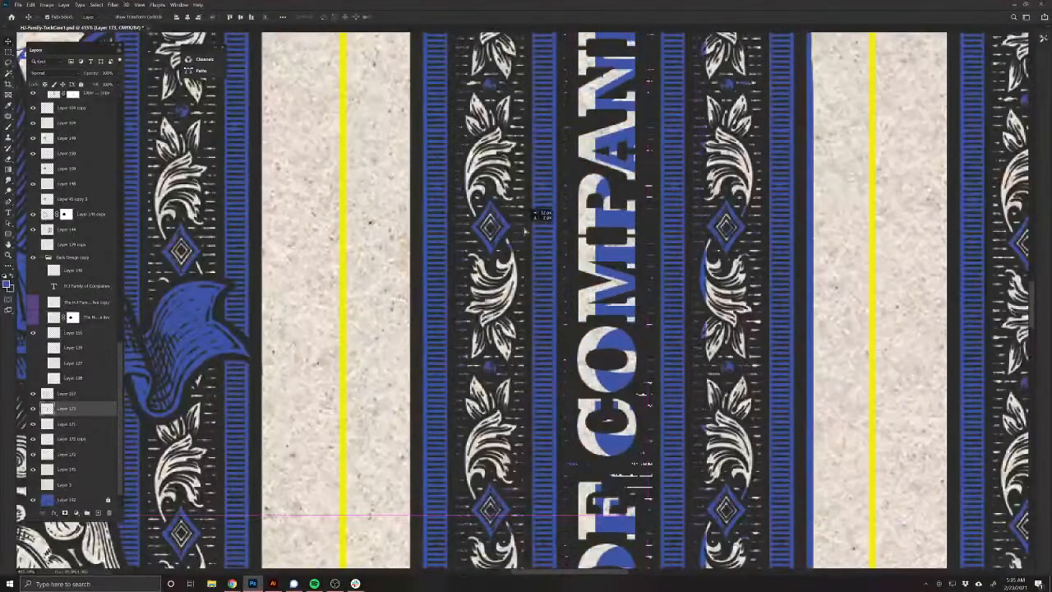
left_click_drag(524, 231, 529, 232)
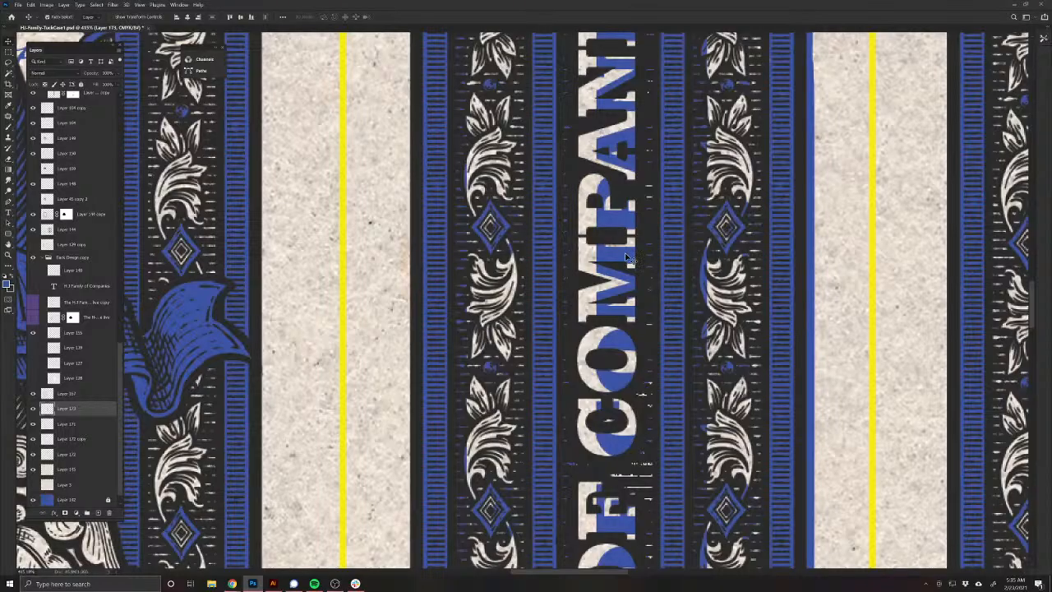
key("Left")
key("Left")
key("Left")
key("ctrl+e")
Step: Merge the H shield's blue layer, Layer 172, into Layer 171
scroll(627, 256, "down", 5)
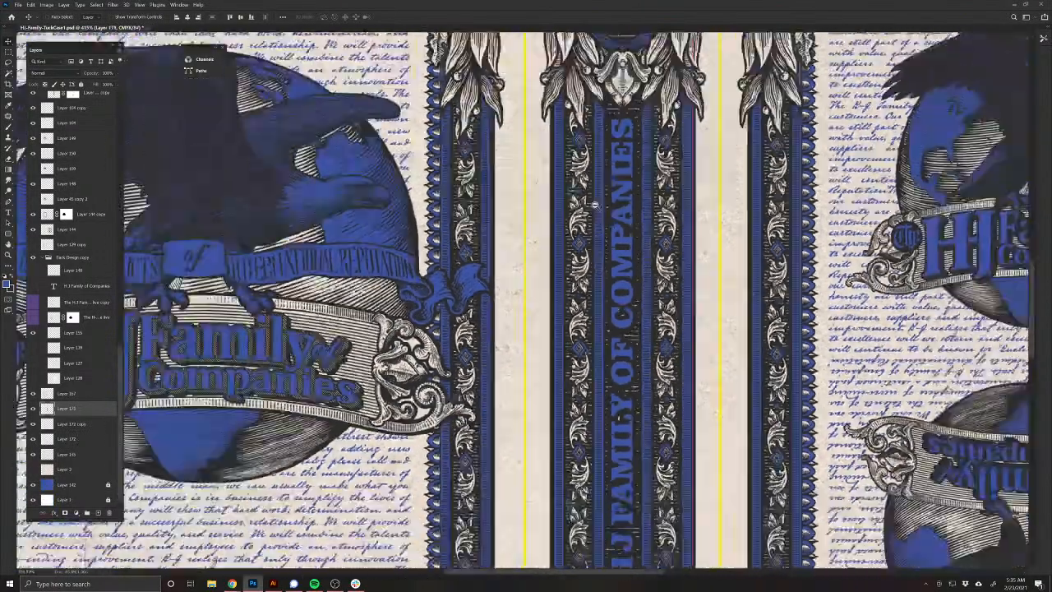
left_click_drag(628, 256, 566, 409)
left_click_drag(564, 236, 602, 49)
left_click(626, 228, "shift")
key("ctrl+z")
key("ctrl+e")
Step: Merge the J shield's blue layer, Layer 172 copy, into Layer 171
left_click_drag(564, 376, 552, 196)
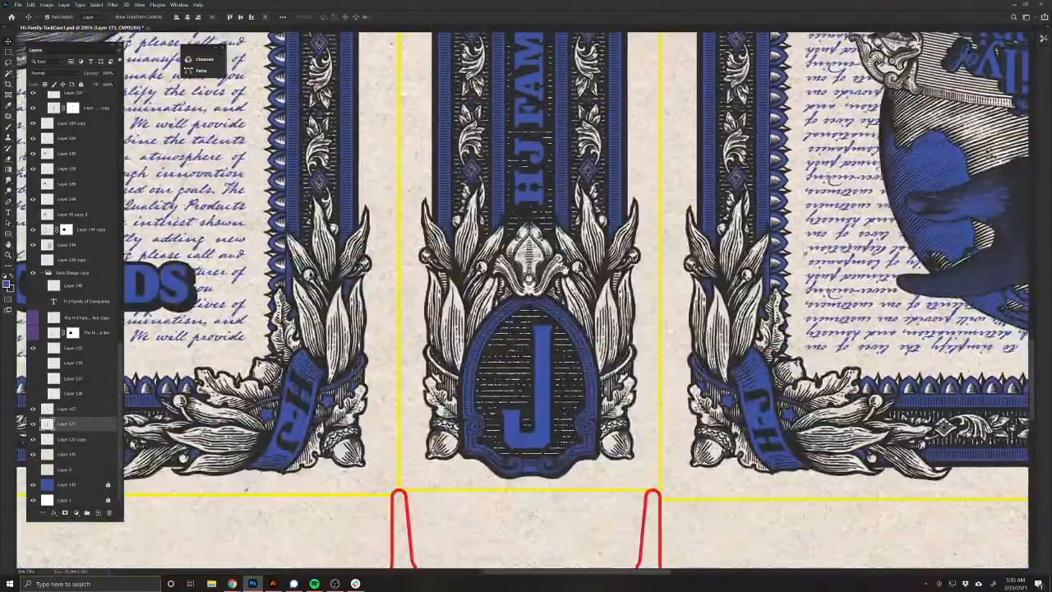
left_click_drag(551, 353, 564, 365)
left_click(564, 366, "shift")
key("ctrl+z")
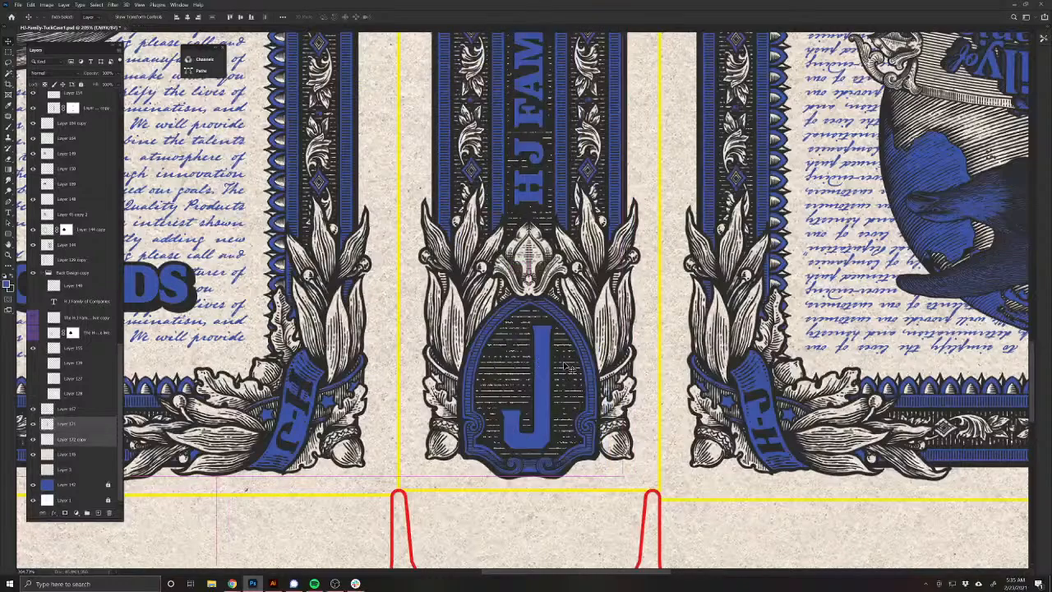
key("ctrl+e")
Step: Select the whole coloured side panel with a rectangular marquee and cut its blue artwork from Layer 171 onto a new layer
left_click_drag(559, 308, 524, 282)
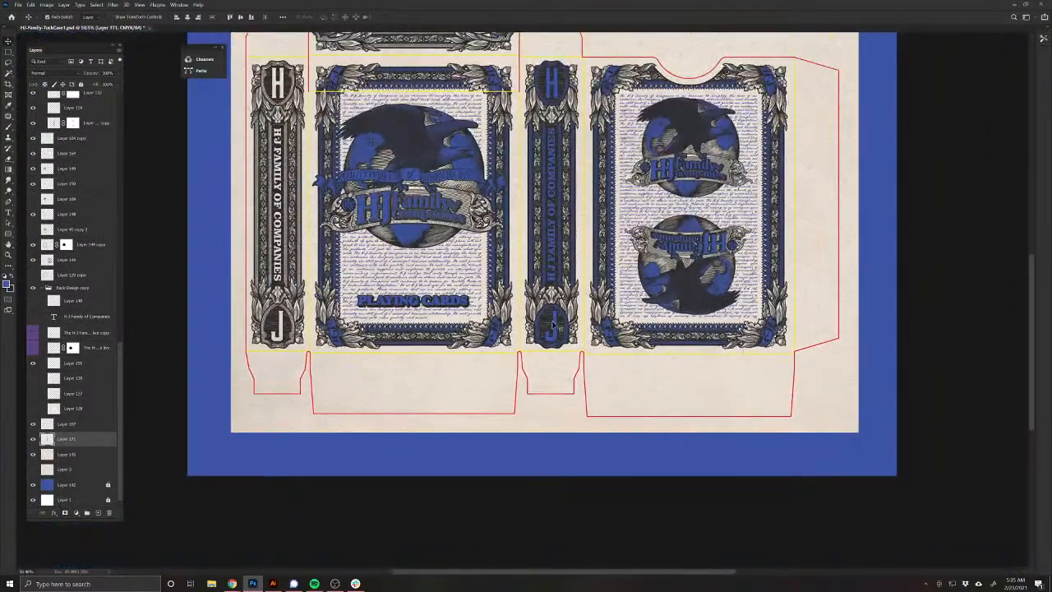
left_click_drag(554, 324, 582, 325)
key("ctrl+z")
key("m")
left_click_drag(519, 60, 582, 352)
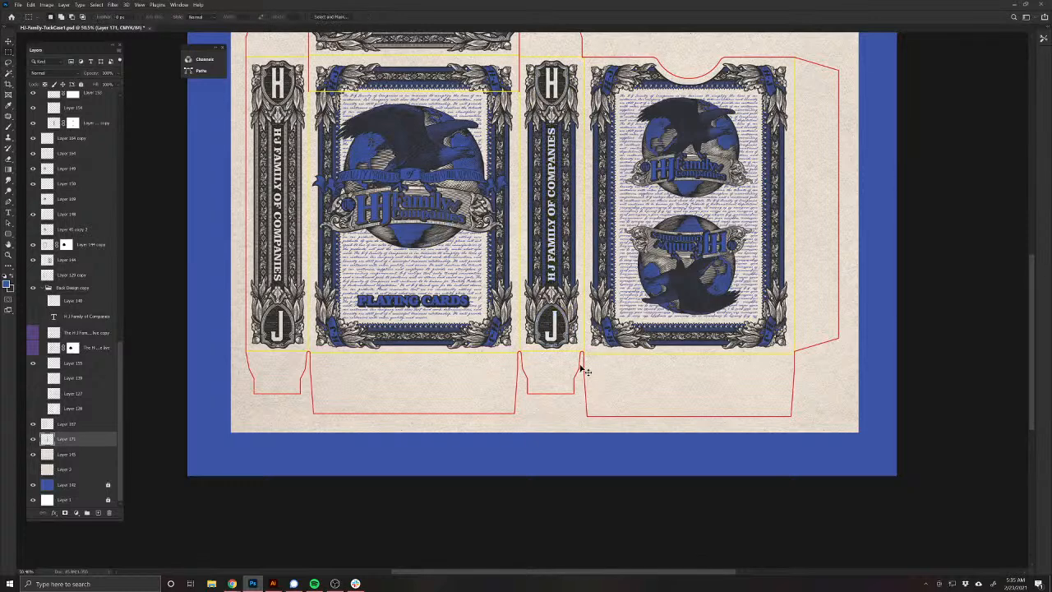
key("ctrl+j")
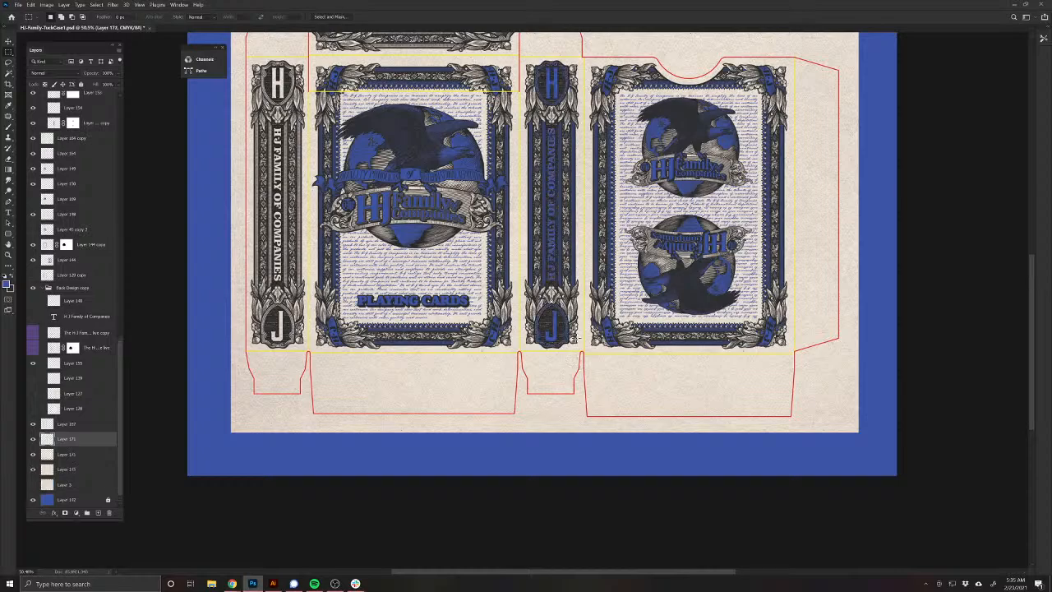
Step: Move the separated side panel color layer as a trial, and undo the move
scroll(559, 261, "up", 5)
key("v")
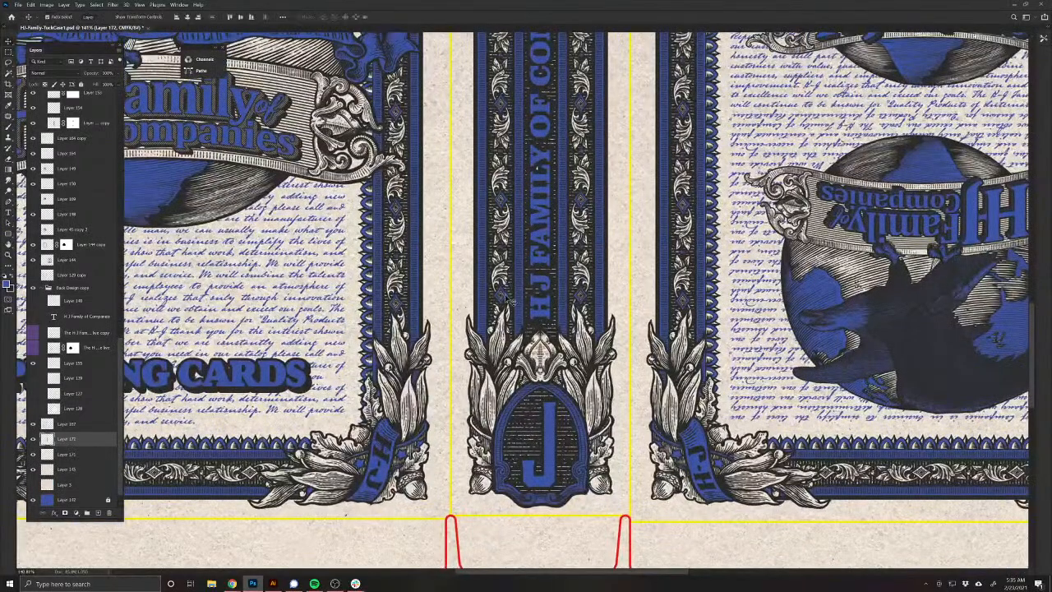
left_click_drag(511, 300, 580, 292)
key("ctrl+z")
scroll(573, 311, "down", 3)
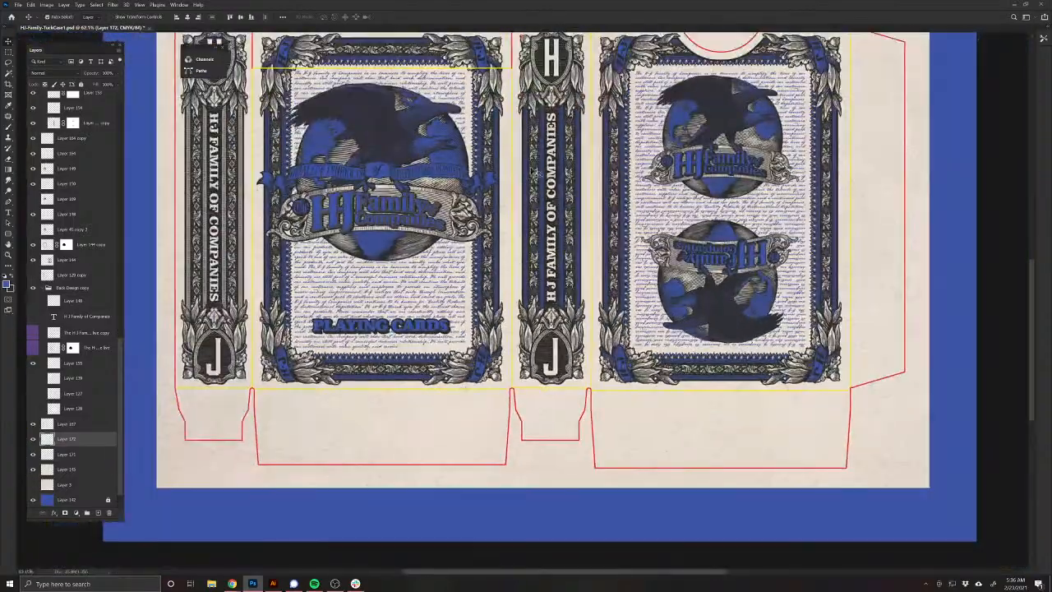
scroll(535, 164, "up", 5)
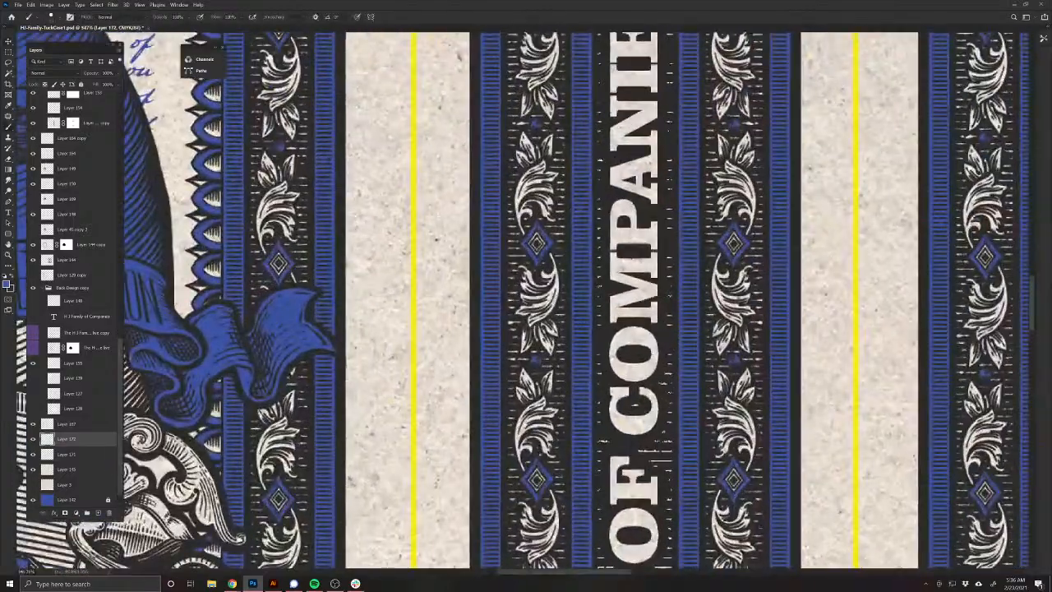
key("v")
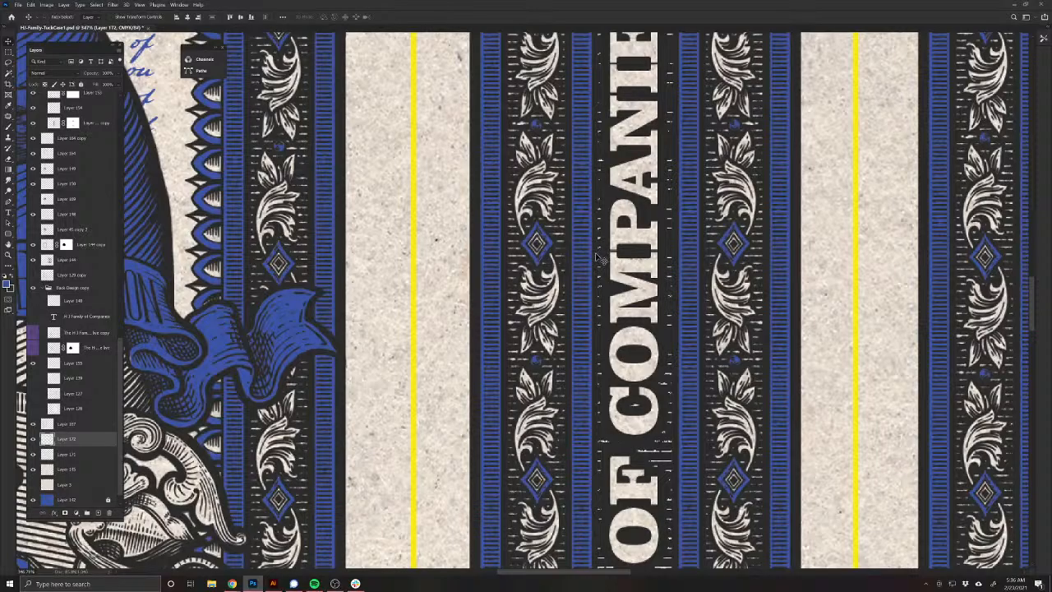
scroll(600, 257, "down", 5)
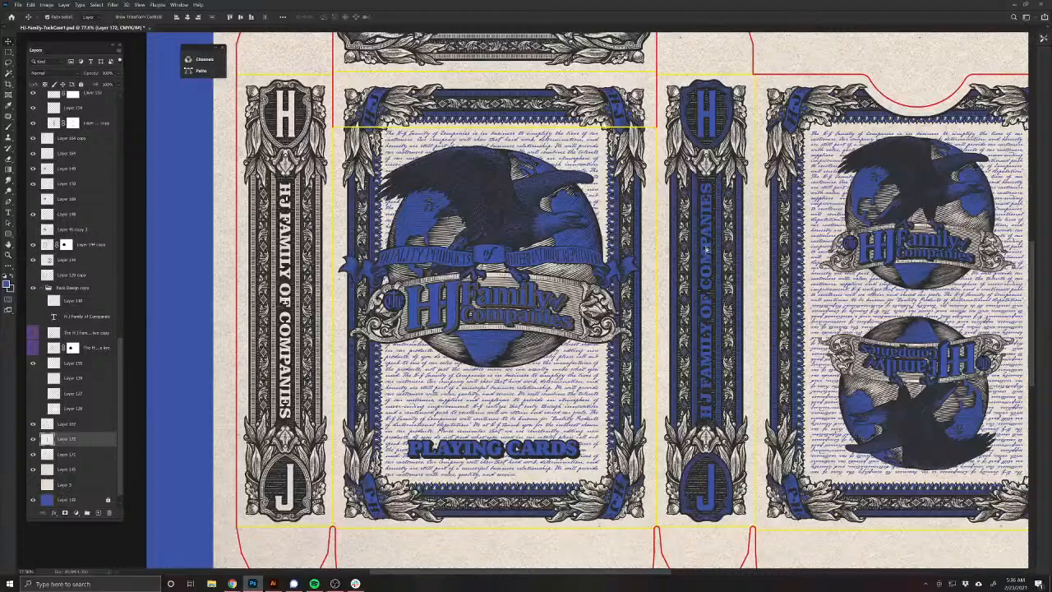
Step: Move the separated blue side panel artwork from the inner side panel onto the matching outer side panel beside the front
left_click_drag(712, 250, 299, 249)
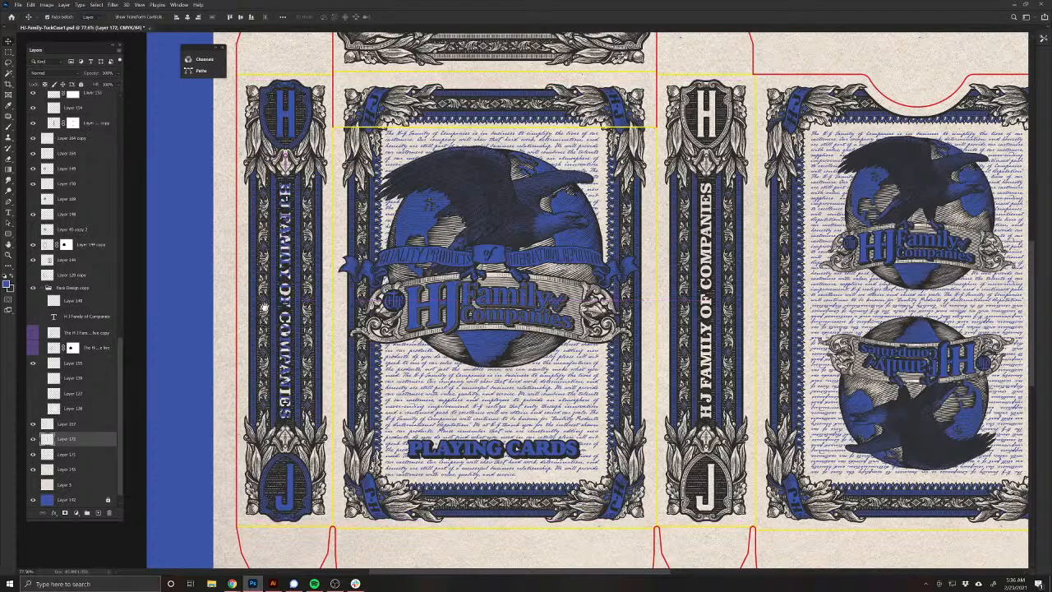
left_click_drag(276, 309, 433, 290)
left_click_drag(426, 232, 448, 236)
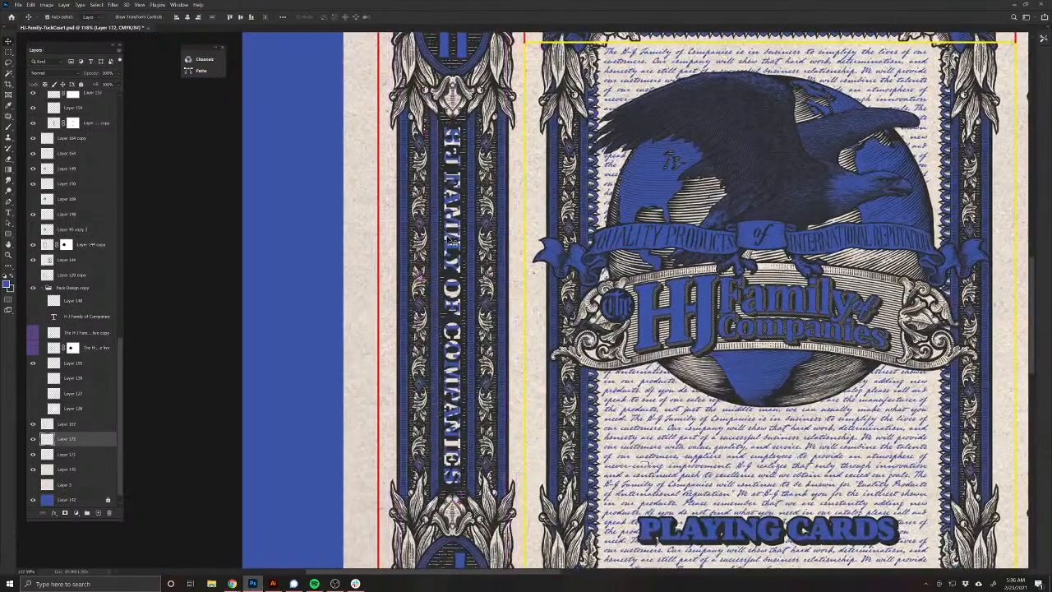
Step: Cut the blue lettering strip of the outer side panel onto its own layer and rotate it 180 degrees over the text
key("m")
left_click_drag(441, 121, 468, 494)
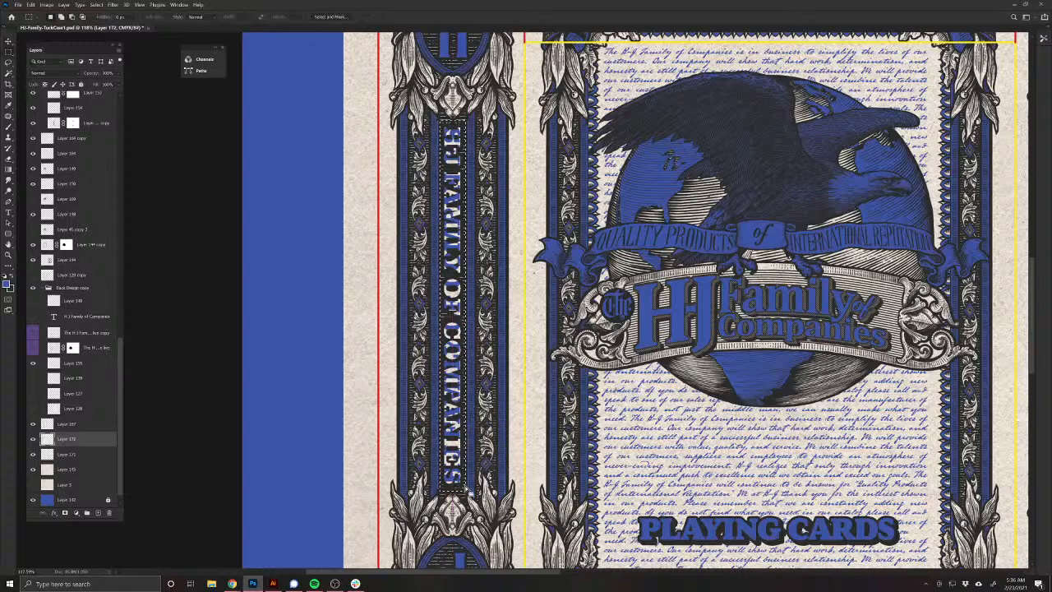
key("ctrl+x")
key("ctrl+v")
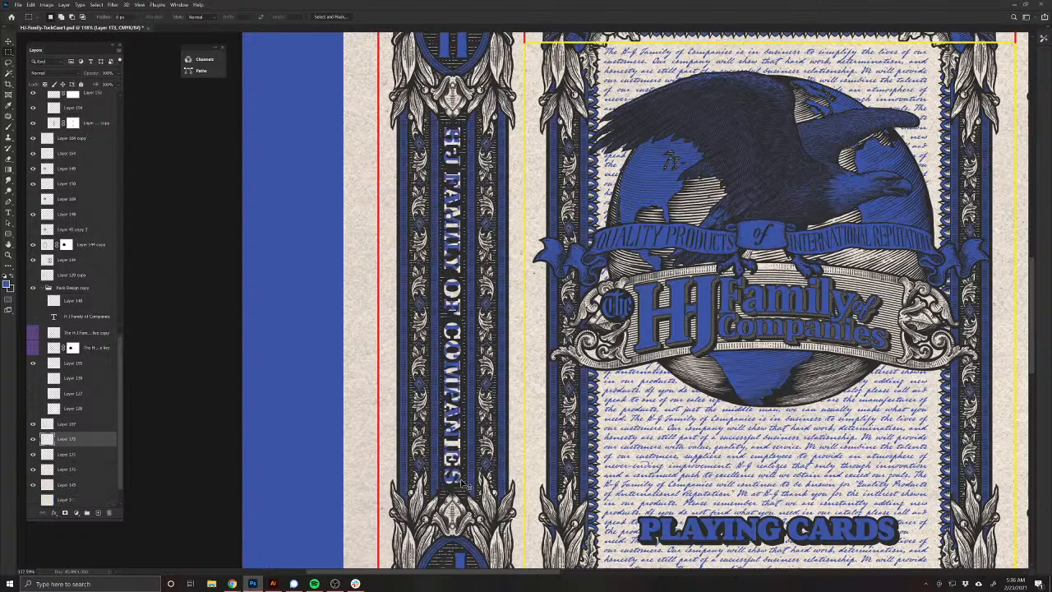
key("ctrl+t")
left_click_drag(477, 115, 412, 504)
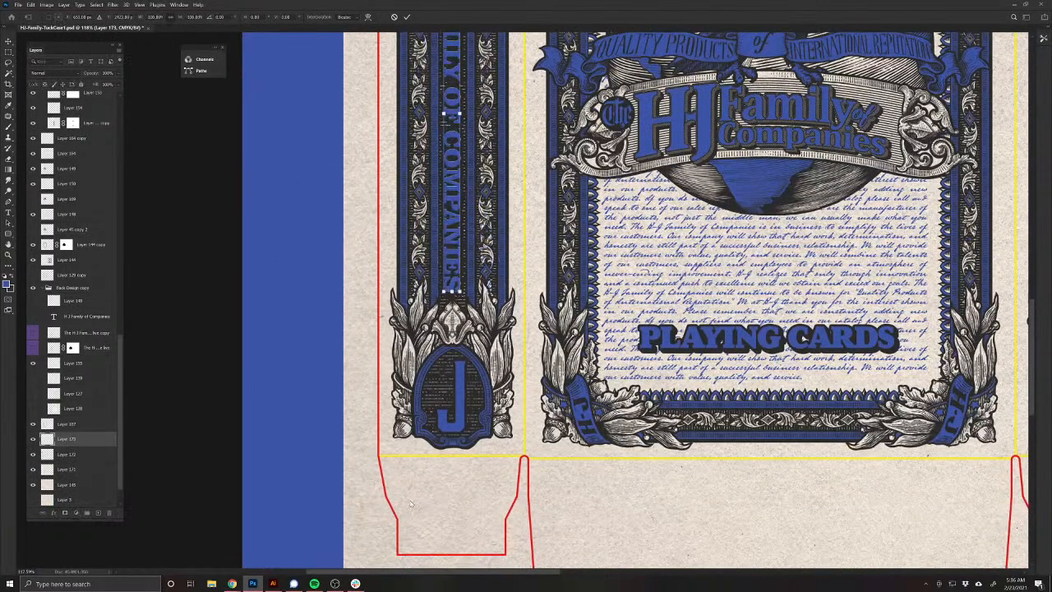
key("Return")
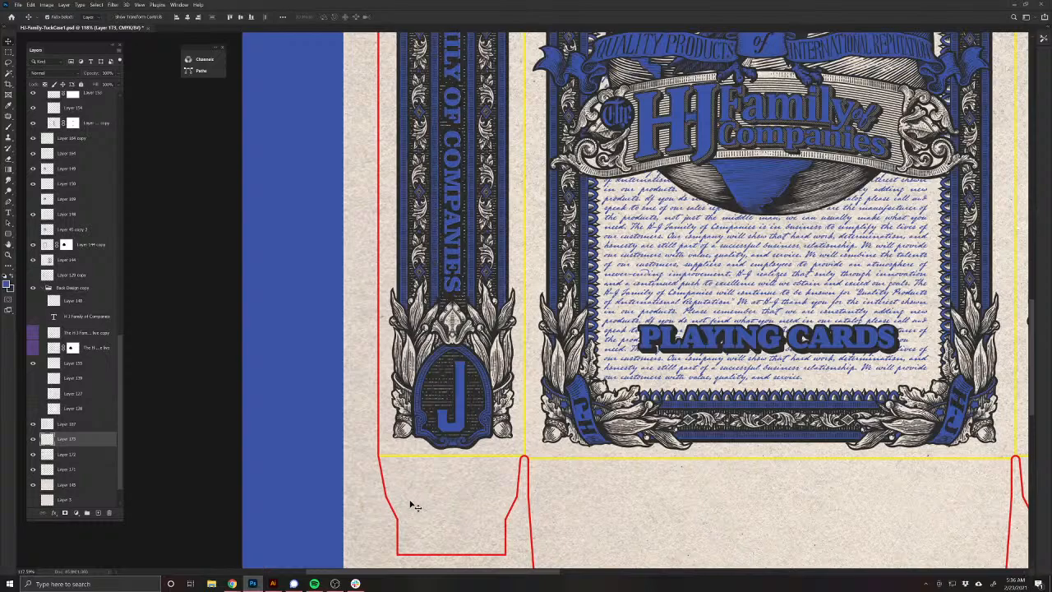
Step: Merge the rotated lettering layer into Layer 172 and save the tuck case document
key("ctrl+e")
left_click_drag(585, 358, 450, 381)
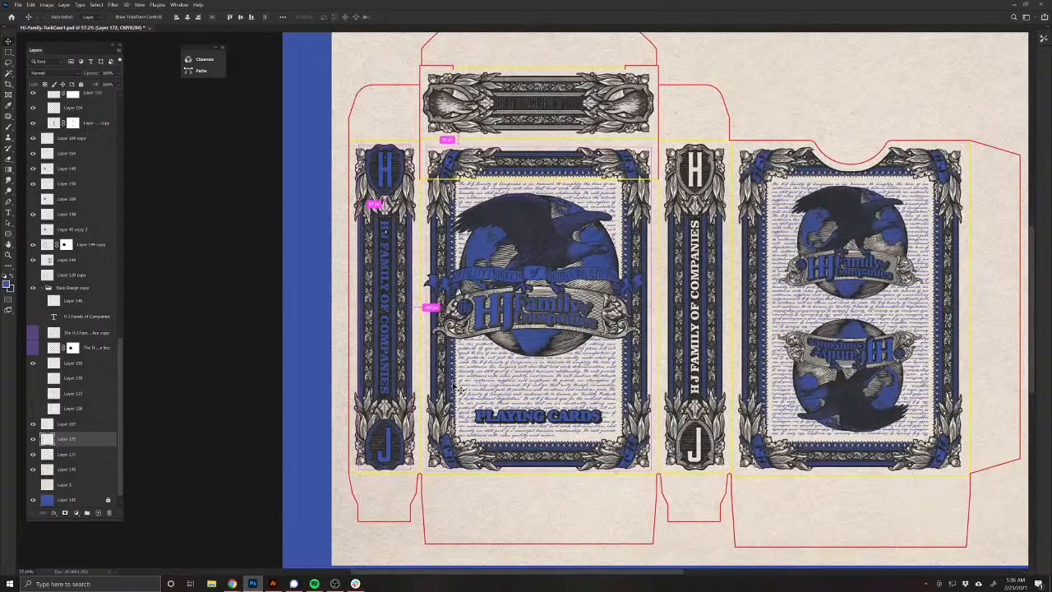
key("ctrl+s")
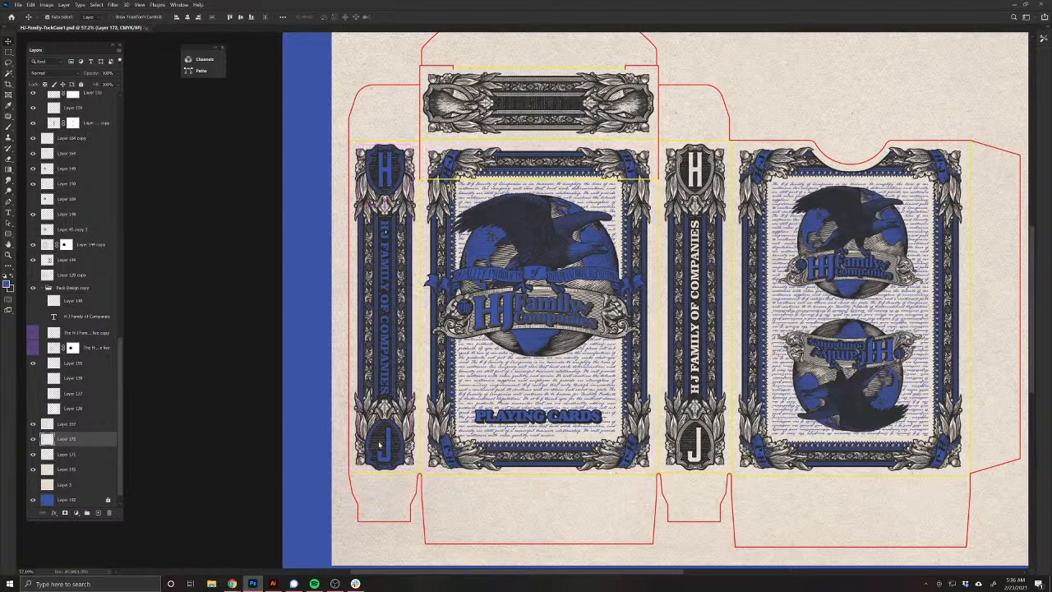
Step: Duplicate the outer side panel's blue artwork and place the copy over the side panel between the front and back
key("ctrl+j")
key("ctrl")
key("ctrl+space")
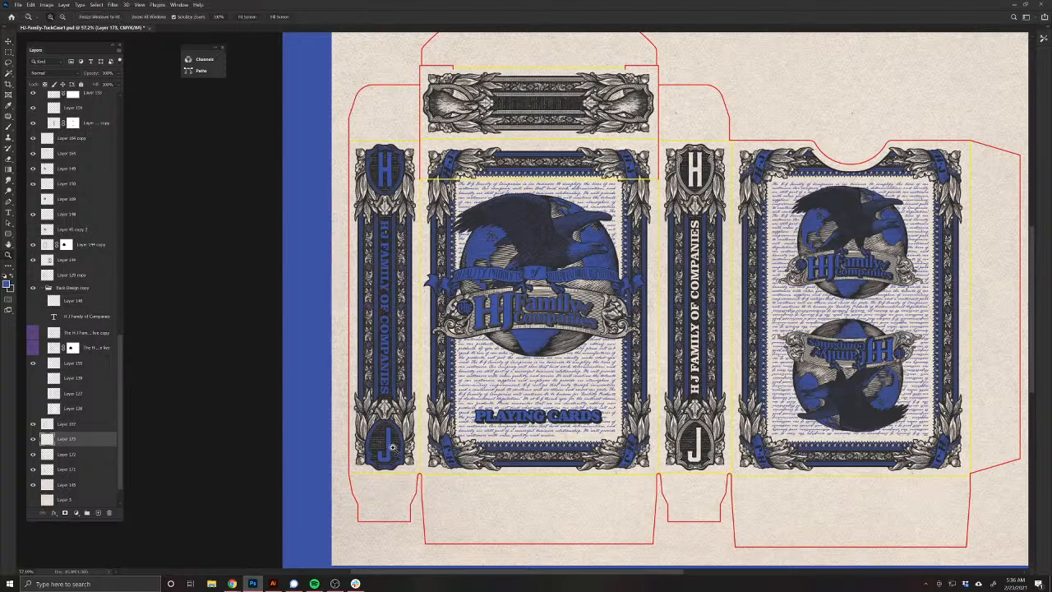
left_click_drag(391, 448, 742, 457)
scroll(742, 456, "down", 3)
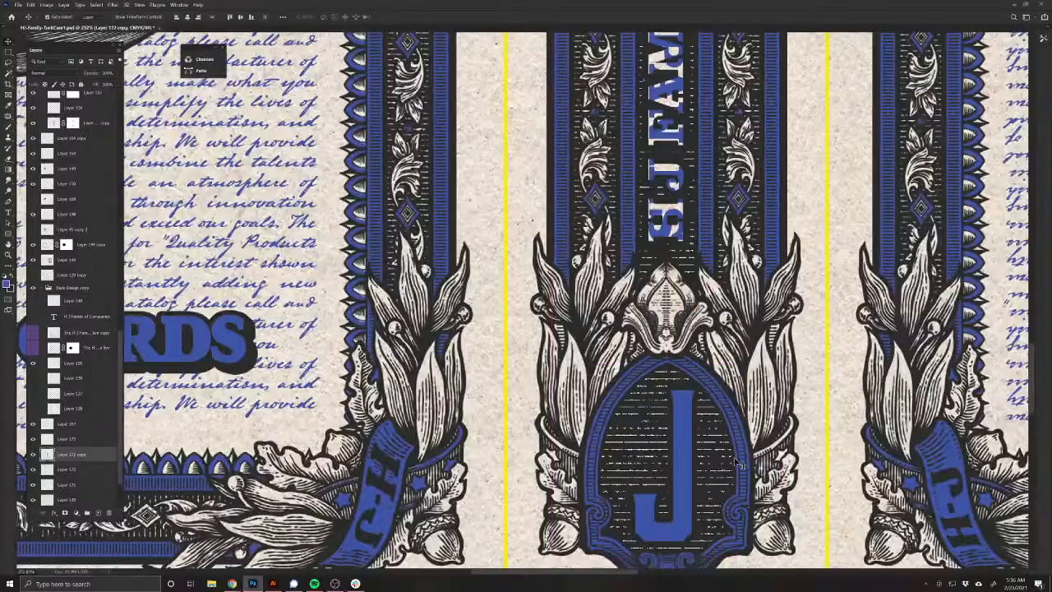
scroll(738, 465, "down", 5)
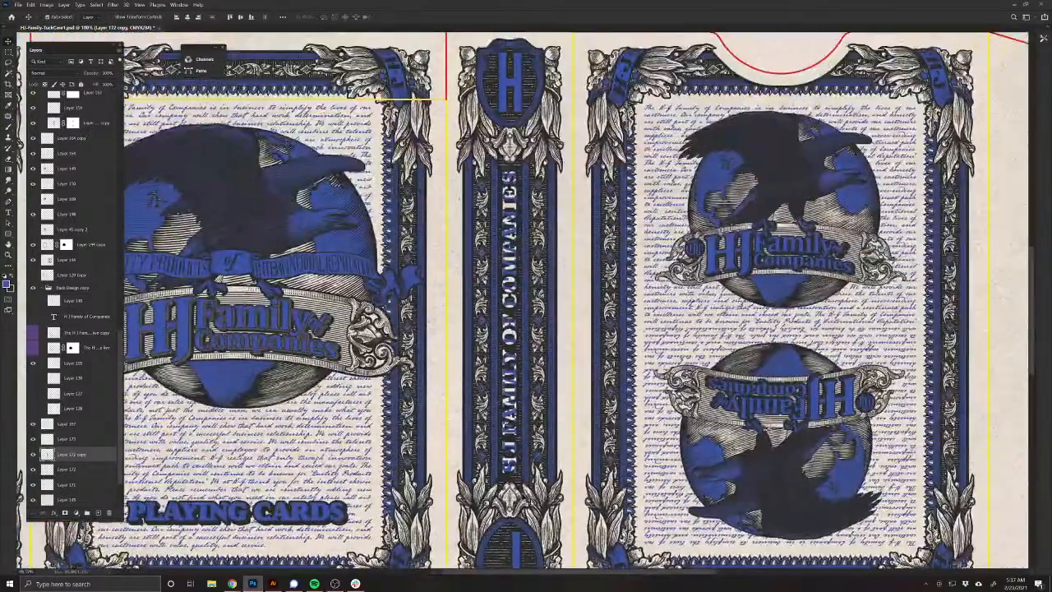
Step: Separate the inner side panel's blue lettering strip from Layer 172 copy and rotate it 180 degrees to match the upward-reading text
key("m")
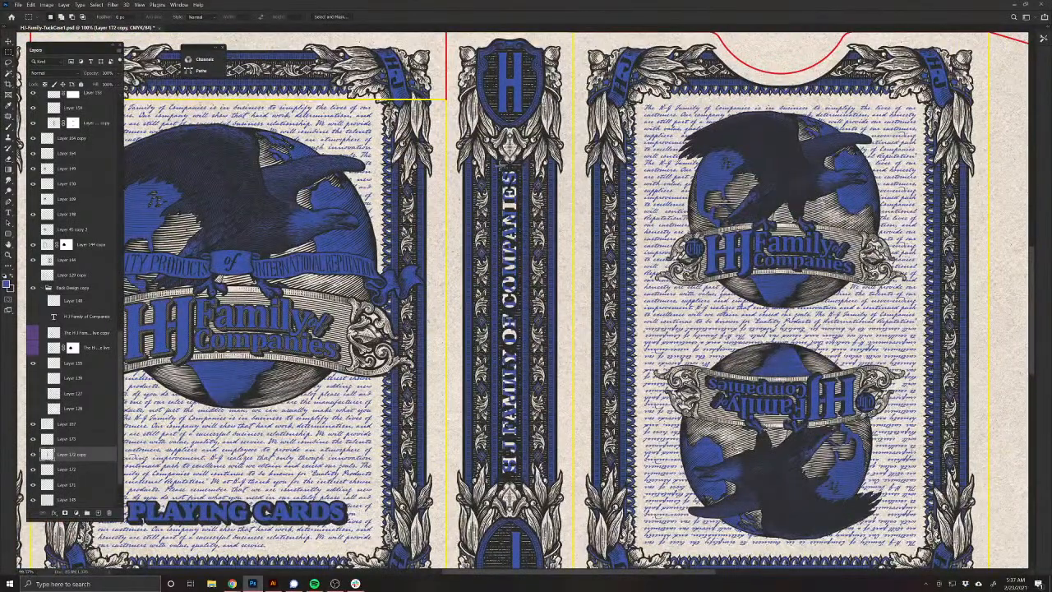
left_click_drag(499, 164, 518, 483)
key("Delete")
key("Delete")
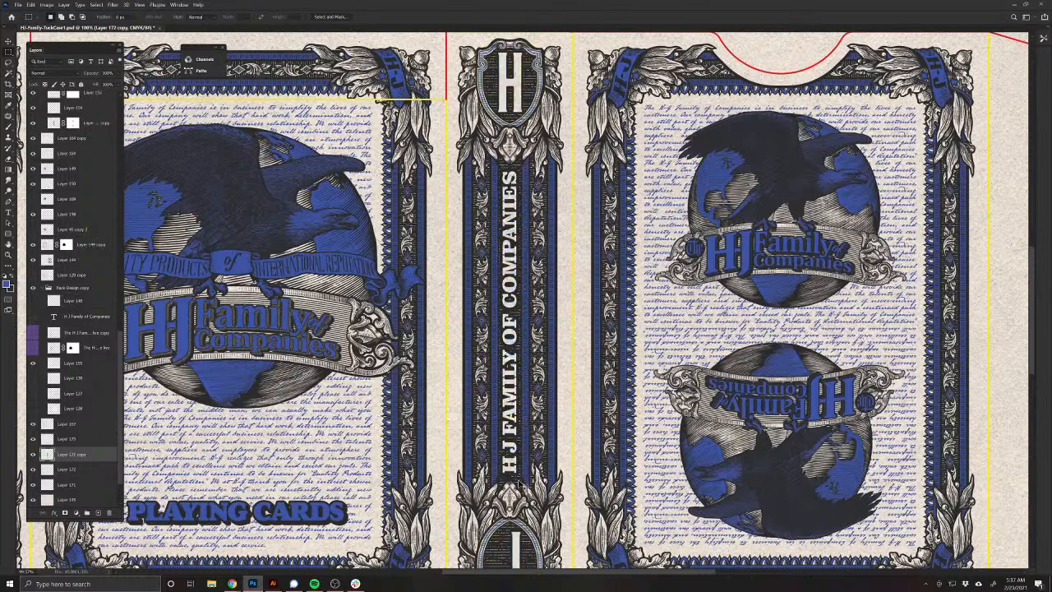
key("ctrl+z")
key("ctrl+z")
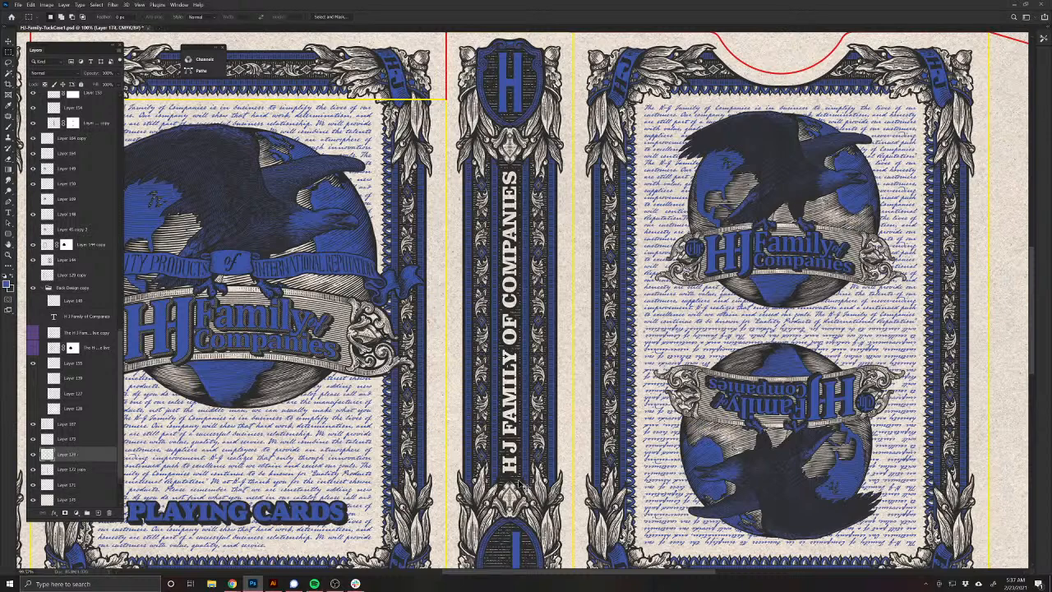
key("ctrl+z")
key("ctrl+t")
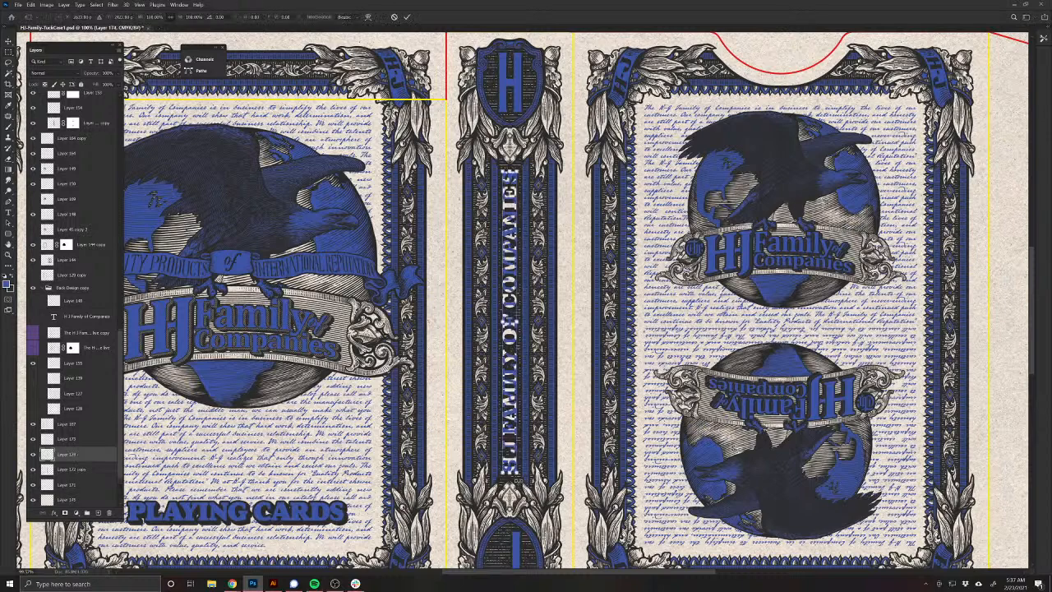
left_click_drag(583, 205, 471, 509)
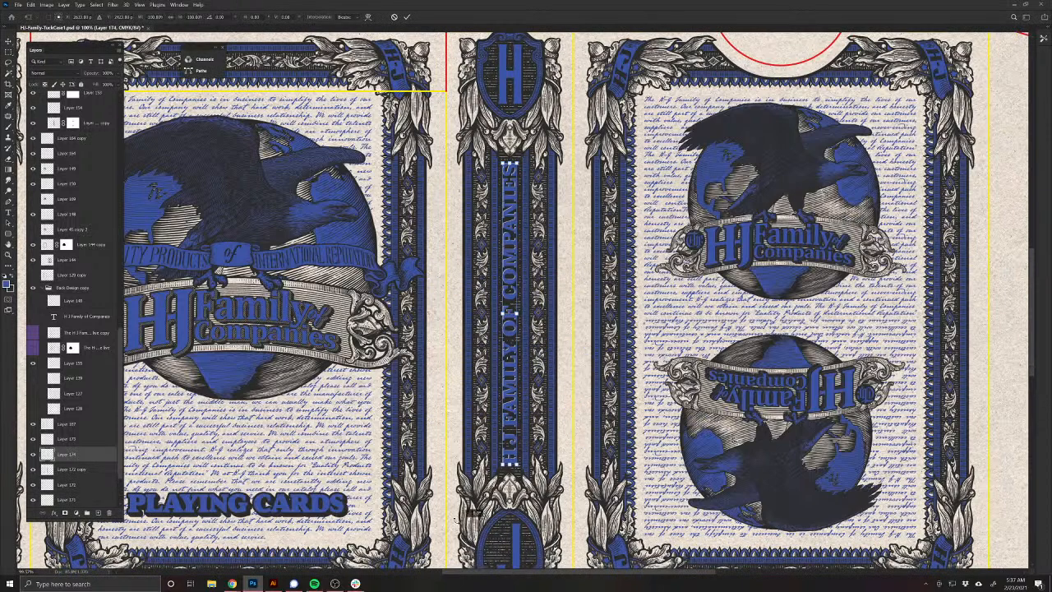
key("Return")
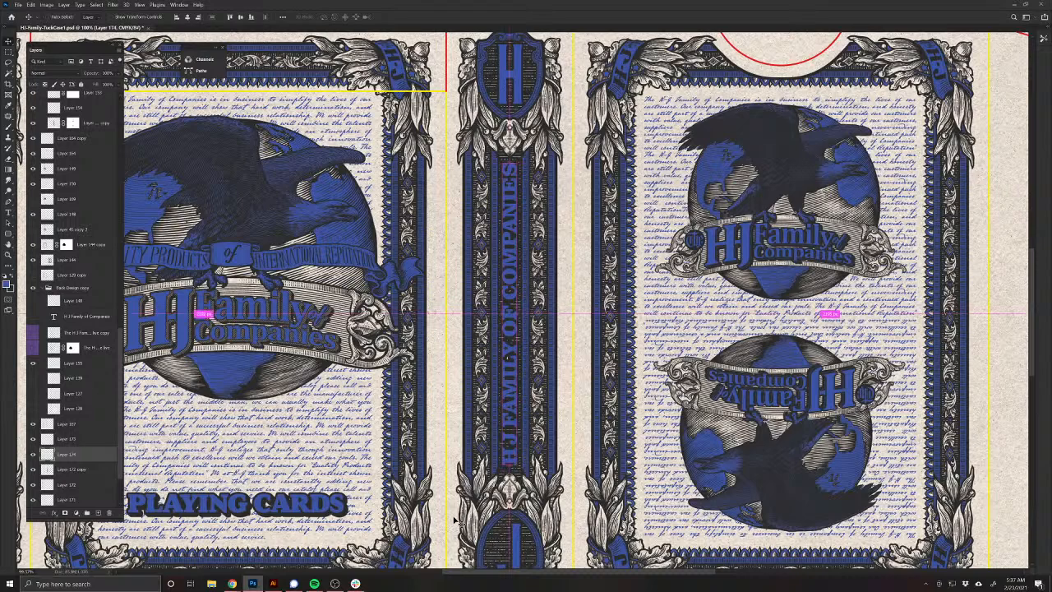
Step: Merge the rotated lettering into Layer 172 copy and combine that layer with the extra color layer on the outer side panel
key("ctrl+e")
left_click_drag(570, 438, 554, 426)
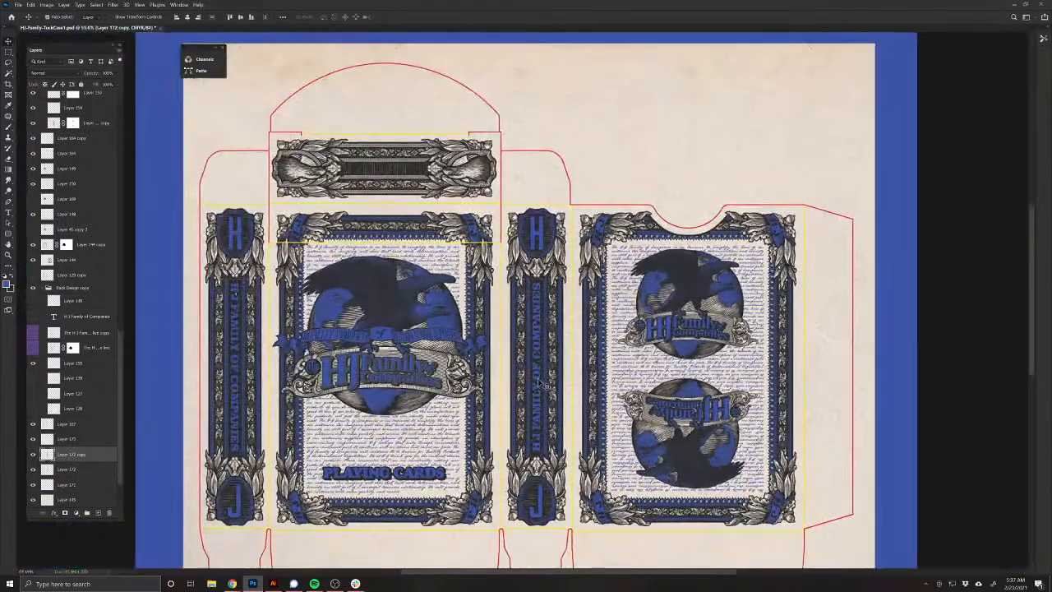
left_click(234, 360, "shift")
key("ctrl+e")
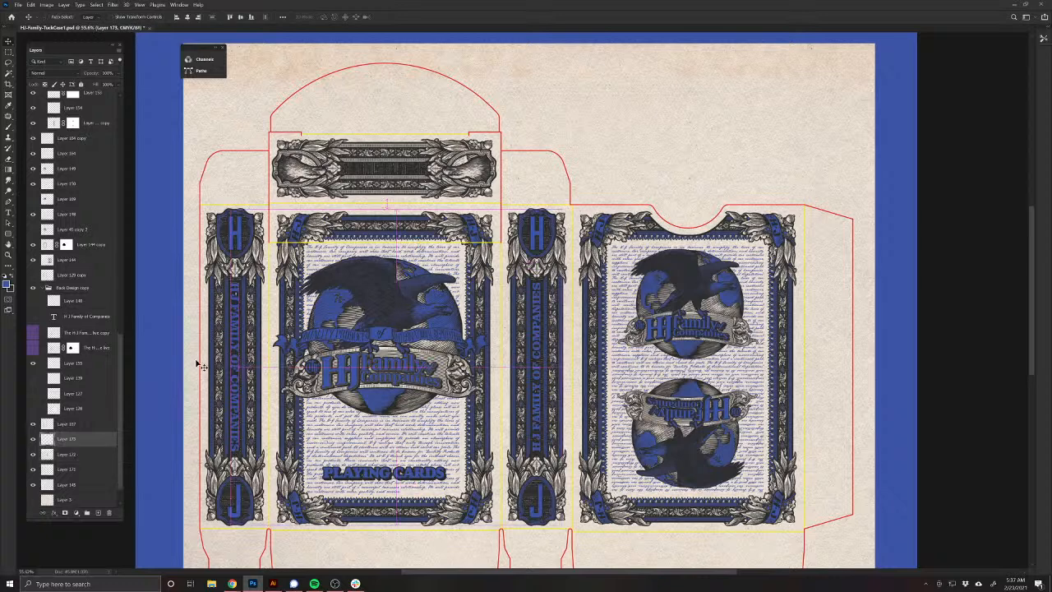
Step: Check what the merged side panel layer covers by loading its selection and toggling its visibility, and clear the selection
left_click(47, 440, "ctrl")
left_click(32, 441)
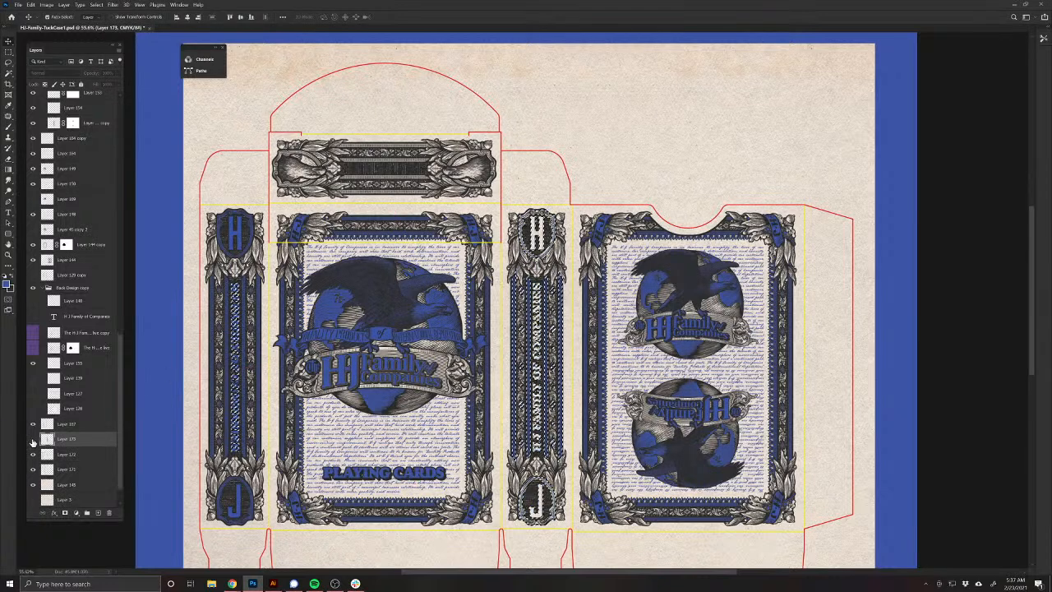
left_click(33, 441)
key("ctrl+d")
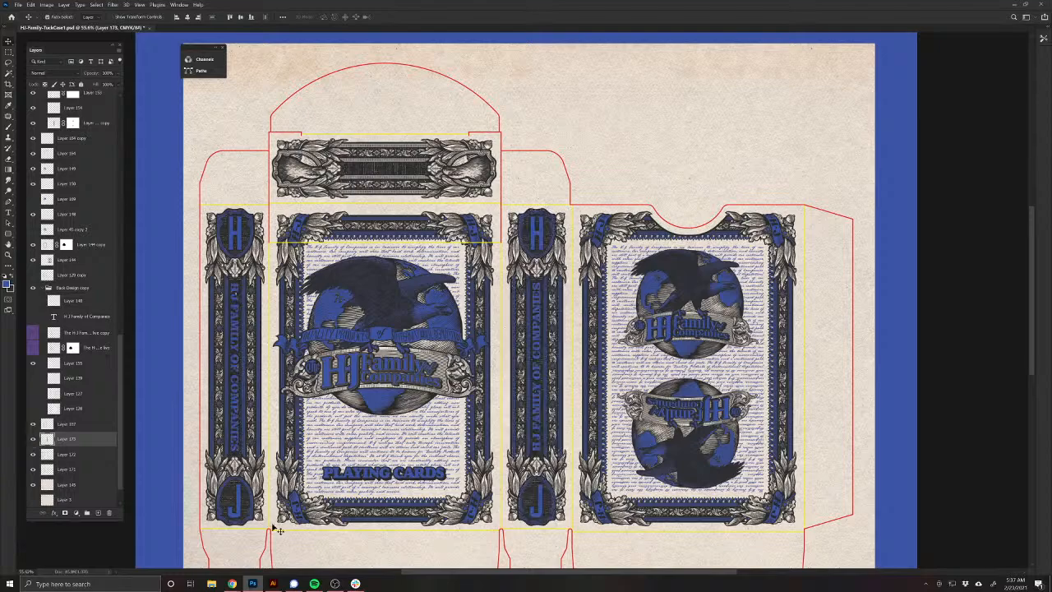
Step: Hide Layer 172 to isolate the stray lettering color, delete the merged layer that holds it, and show Layer 172 again
left_click(240, 501)
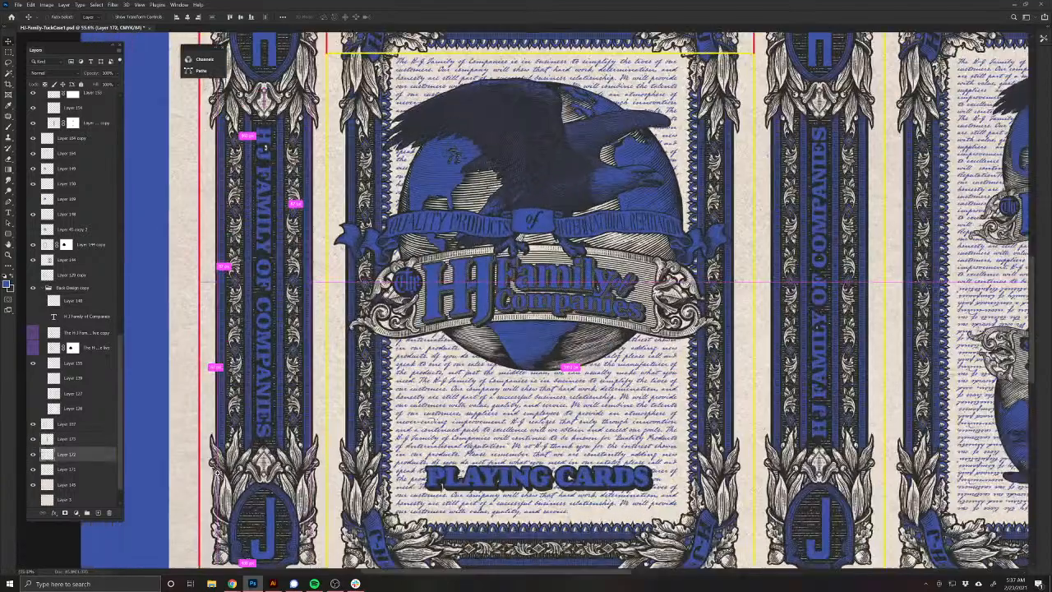
scroll(206, 470, "up", 5)
left_click(313, 469)
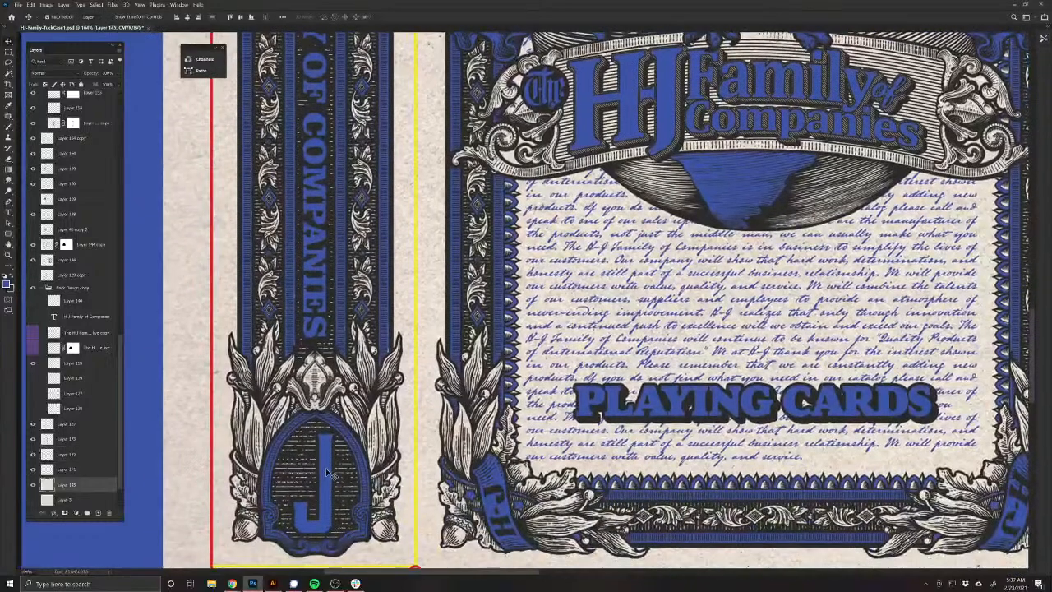
left_click(326, 473)
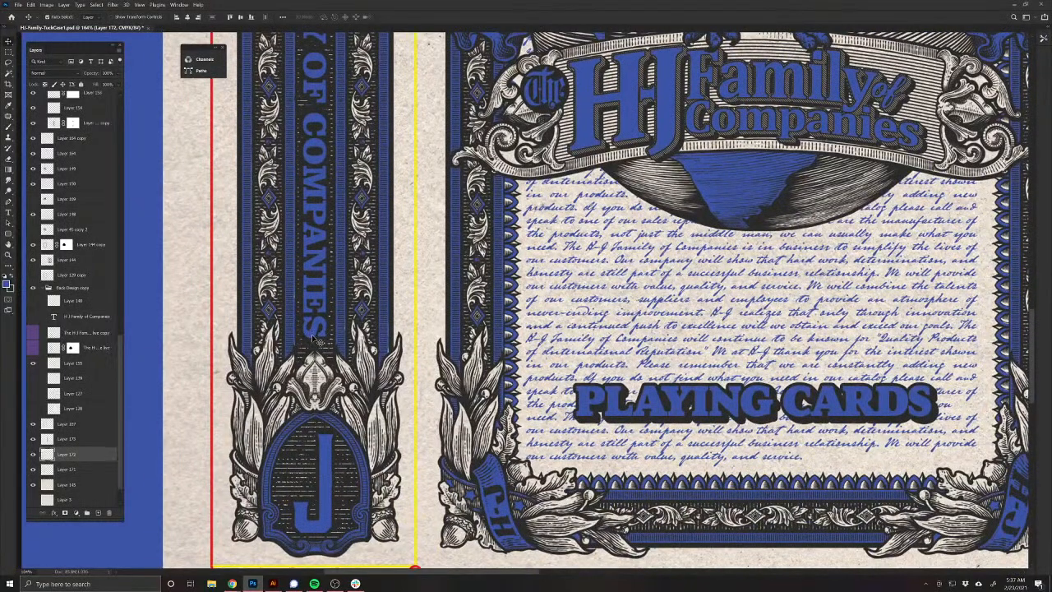
left_click(33, 455)
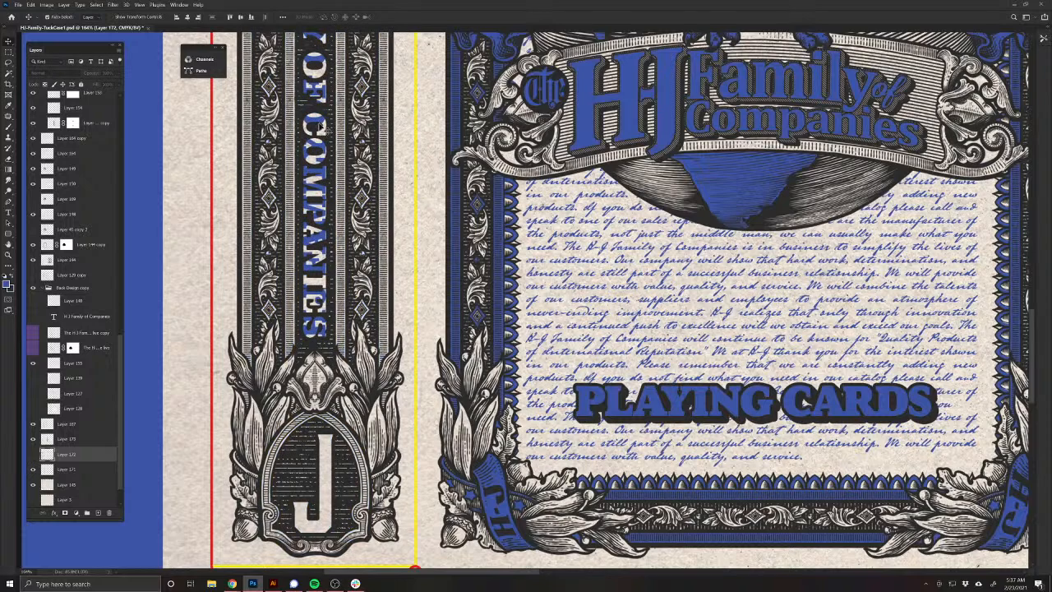
left_click_drag(327, 129, 434, 155)
key("Delete")
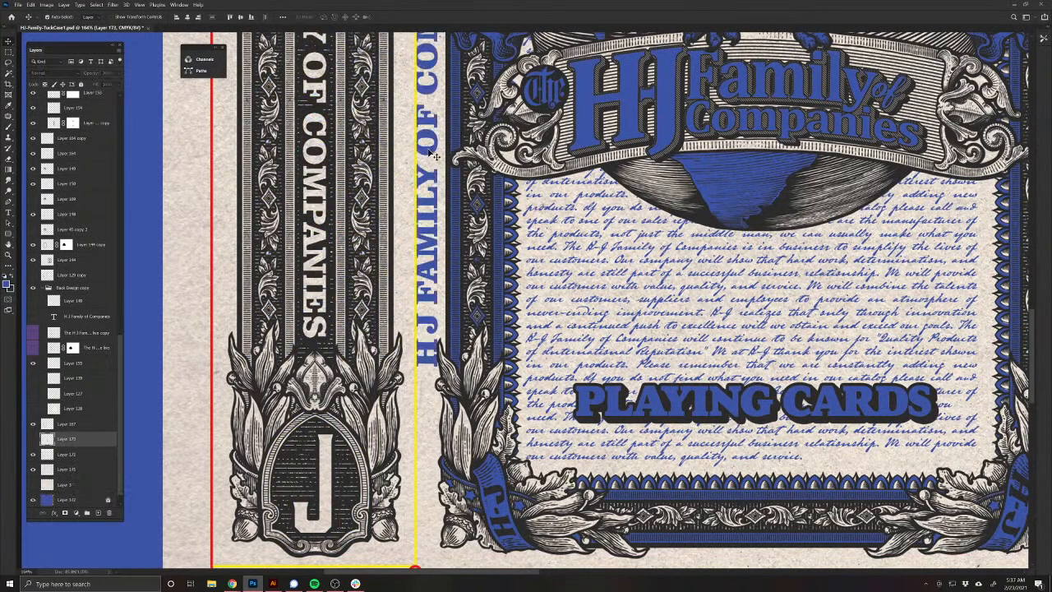
left_click(34, 440)
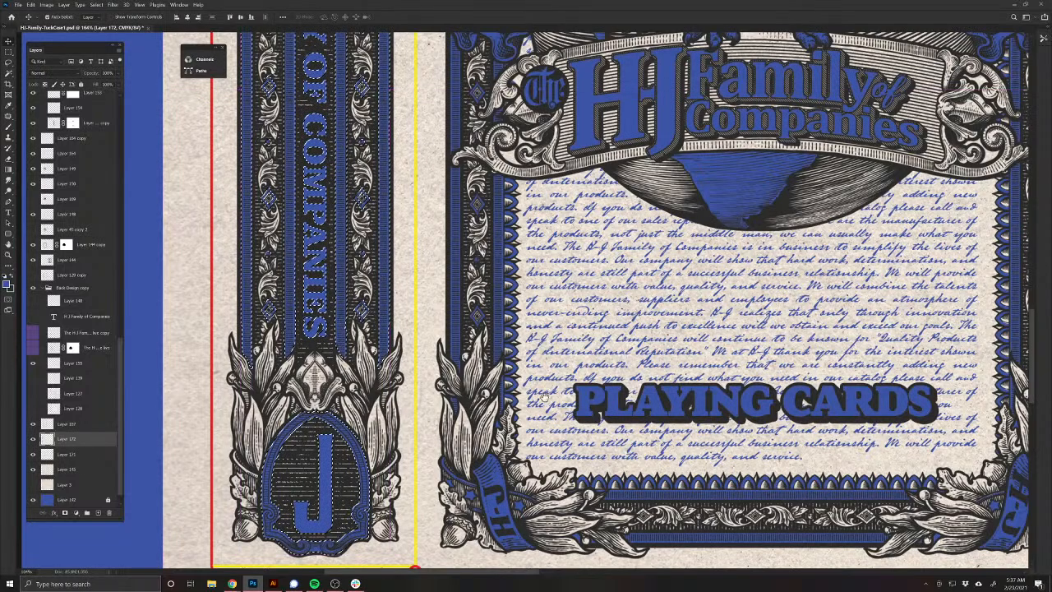
Step: Place a fresh copy of Layer 172 over the uncolored side panel between the front and back panels
left_click_drag(1019, 424, 782, 375)
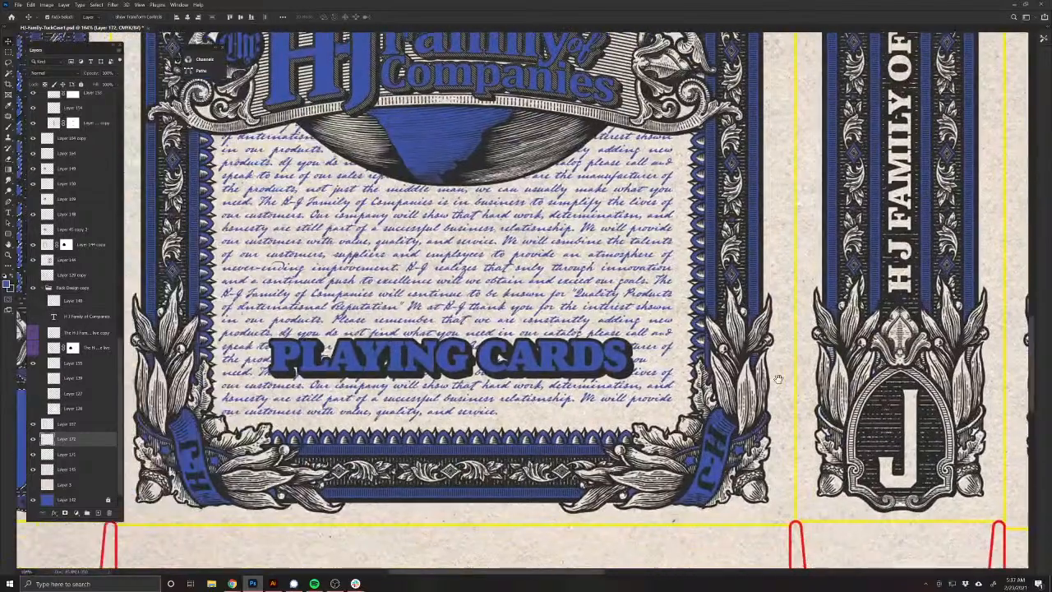
mouse_move(625, 373)
left_mouse_down()
mouse_move(606, 364)
mouse_move(611, 372)
left_mouse_up()
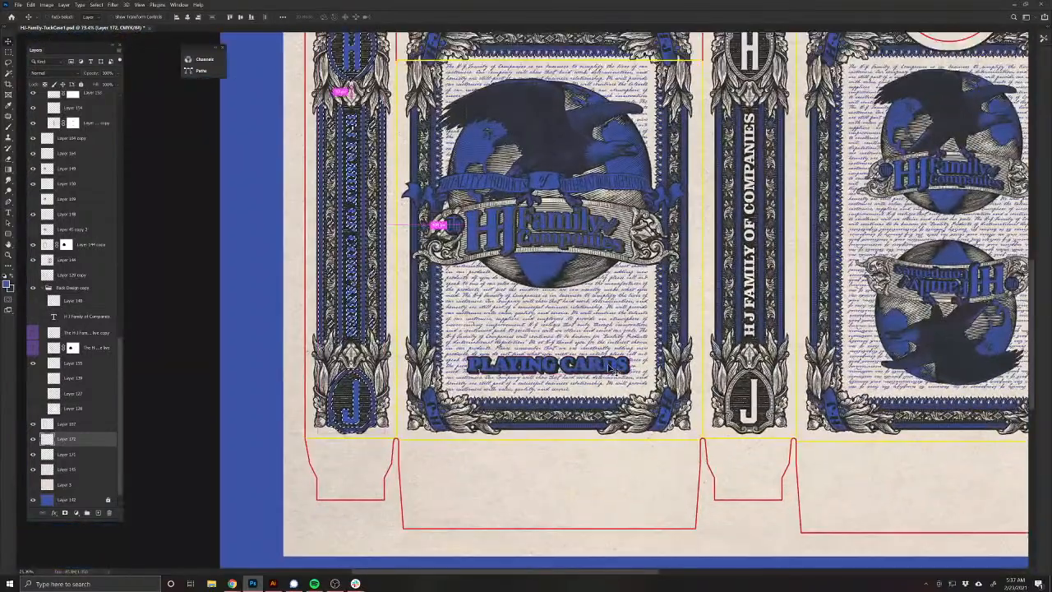
left_click_drag(361, 398, 395, 444)
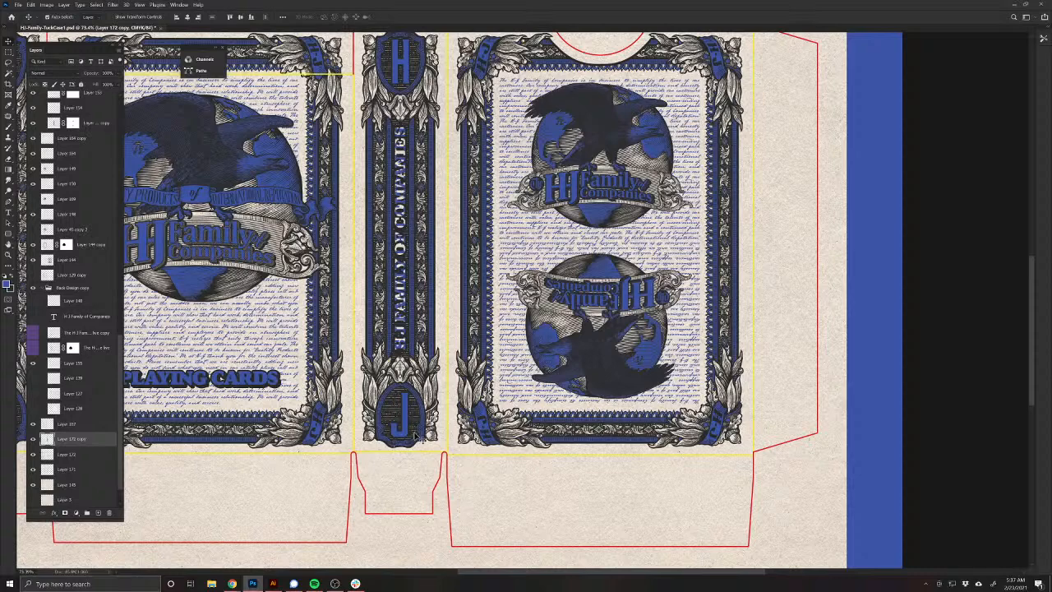
Step: Move the copied panel's blue lettering strip onto a new layer and rotate it 180 degrees over the upward-reading text
key("m")
left_click_drag(393, 123, 408, 353)
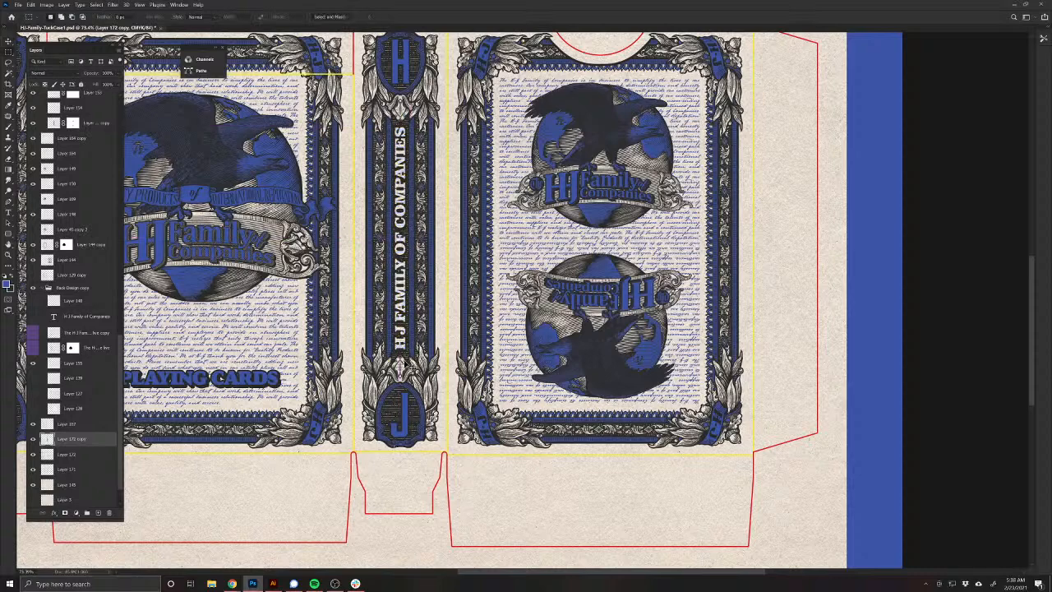
key("ctrl+j")
key("ctrl+t")
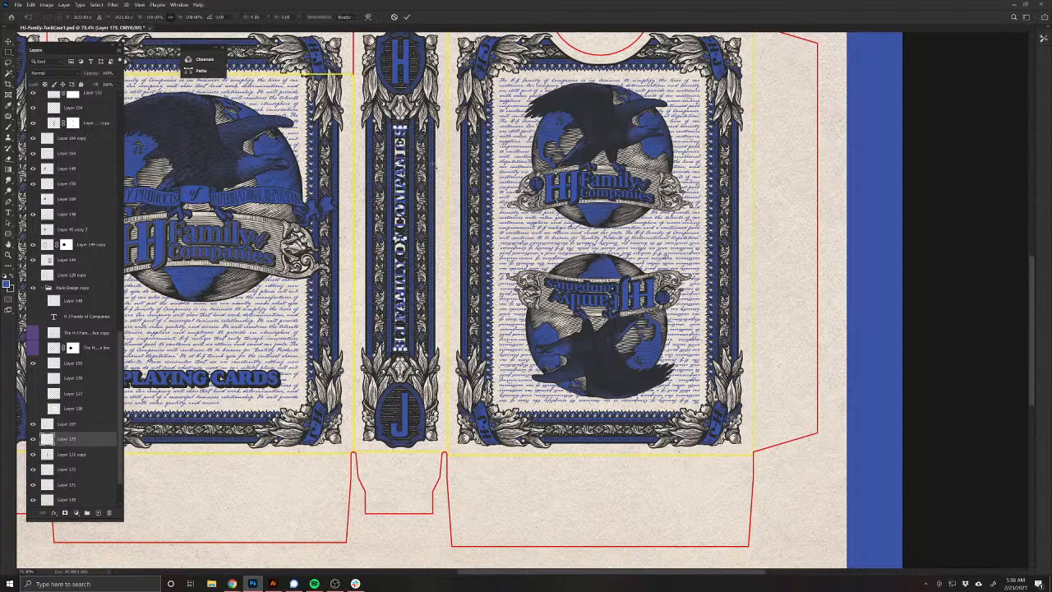
left_click_drag(429, 141, 345, 429)
key("Return")
Step: Check the lettering color's alignment on the inner side panel up close and merge its layer into Layer 172 copy
scroll(410, 345, "up", 5)
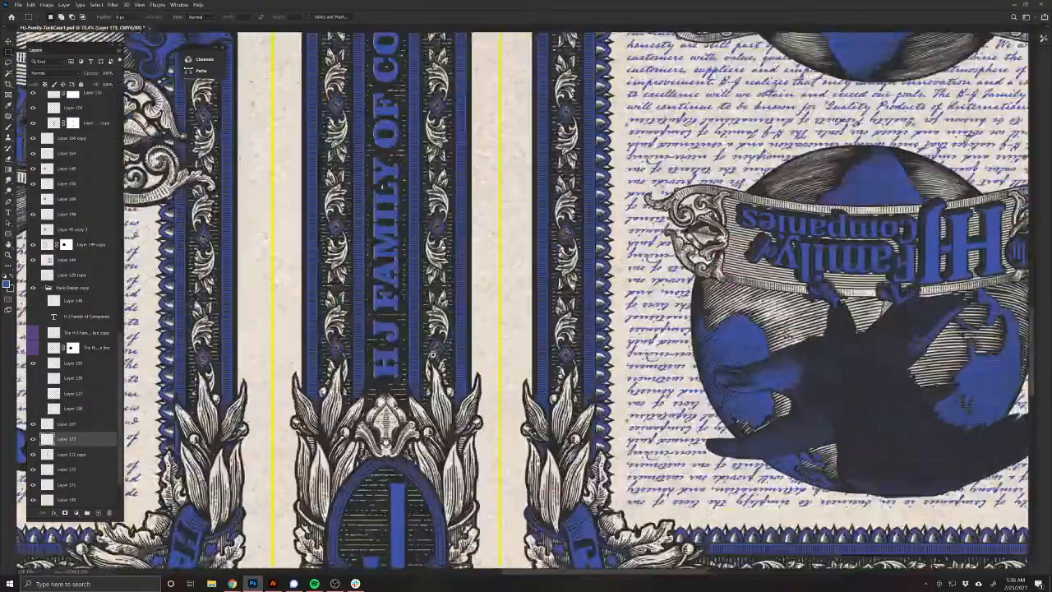
key("v")
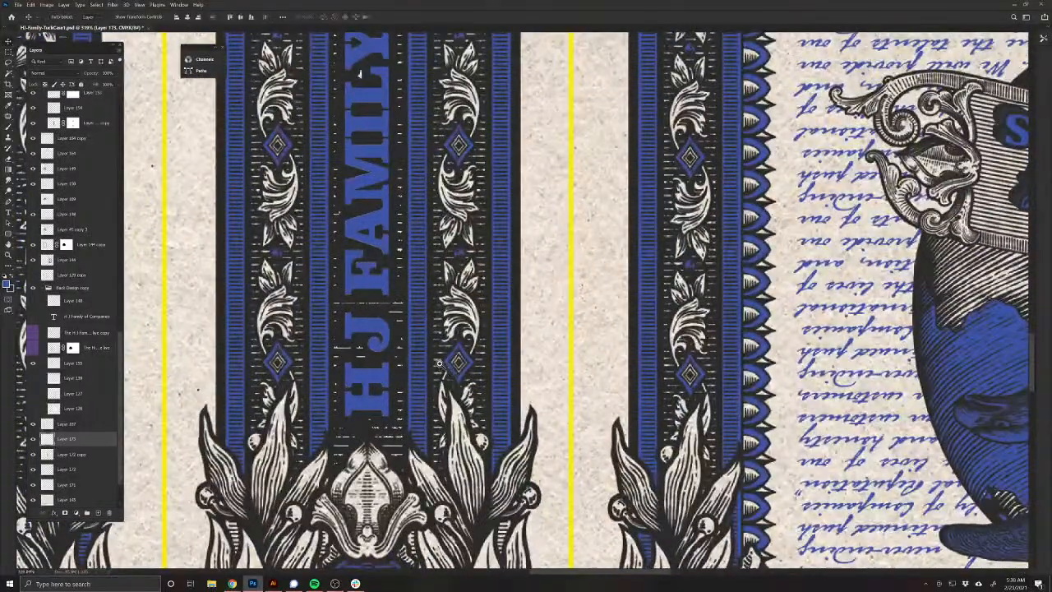
scroll(447, 367, "down", 2)
scroll(421, 350, "down", 4)
key("ctrl+e")
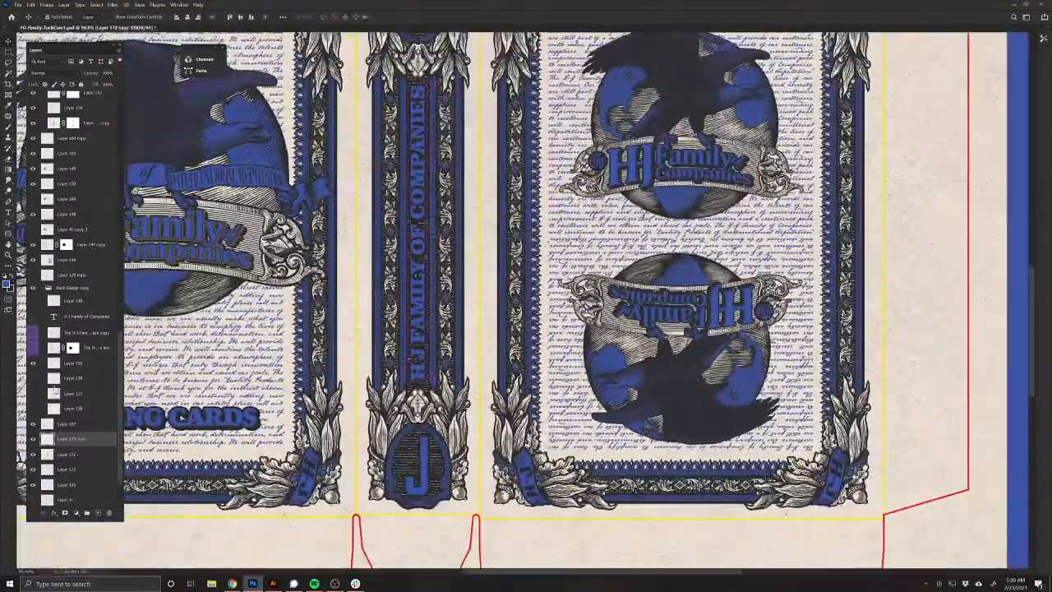
Step: Hide Layer 172 and Layer 172 copy, and delete the side panels' color shapes from Layer 145 using Layer 172 copy's outline
left_click(32, 440)
left_click_drag(264, 370, 694, 376)
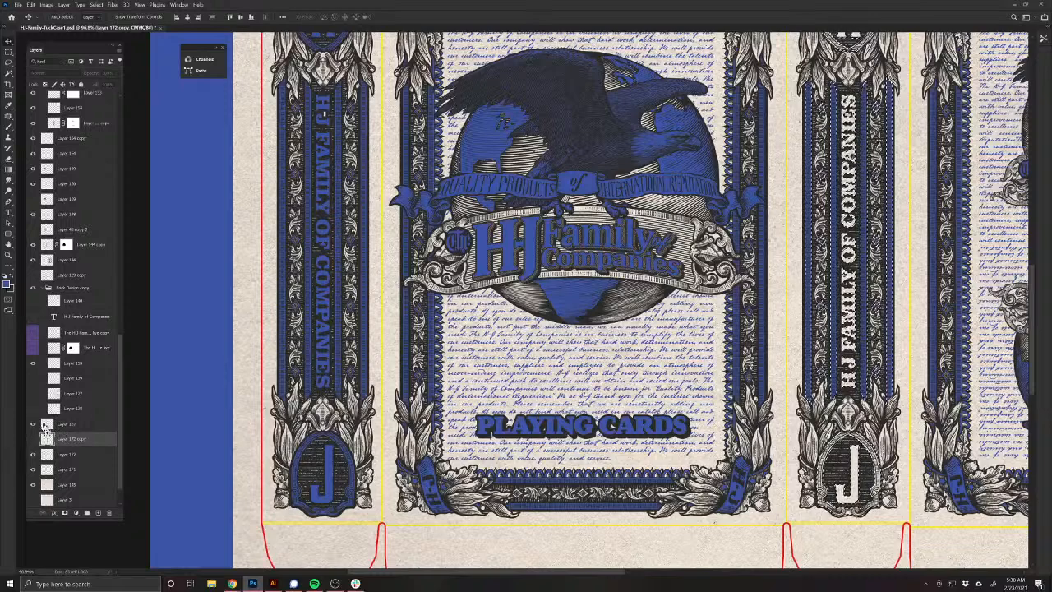
left_click(44, 426, "ctrl")
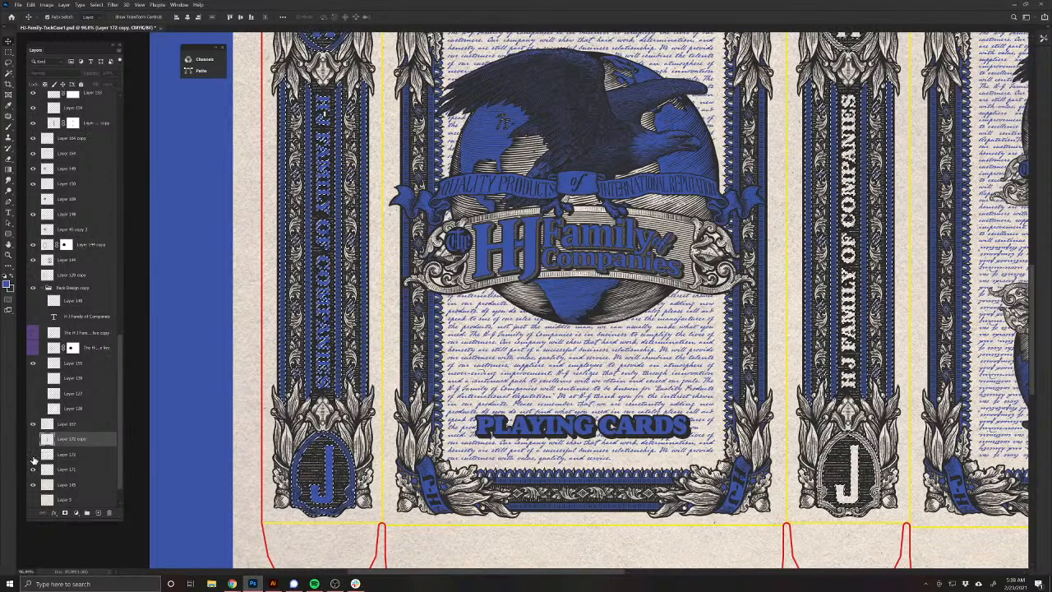
left_click(32, 455)
left_click(75, 486)
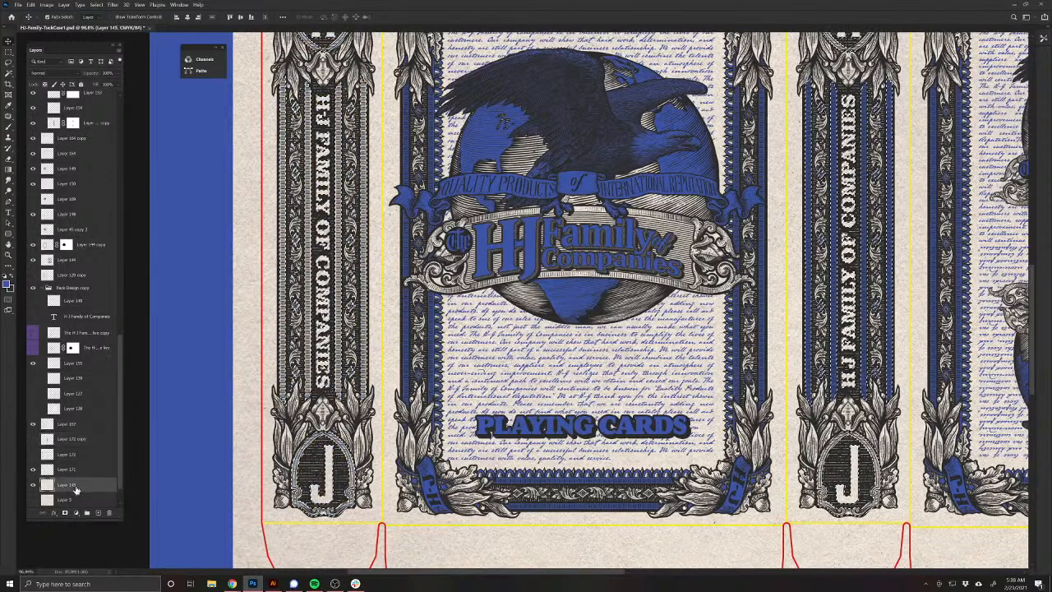
key("Delete")
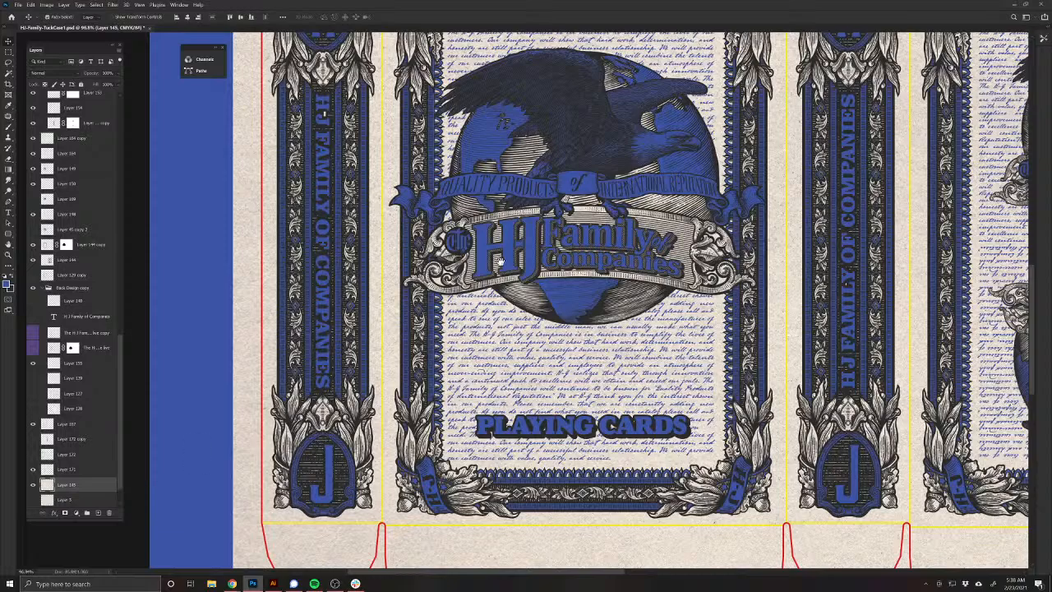
Step: Review the whole tuck case layout with both side panels and save the document
left_click_drag(501, 261, 438, 328)
scroll(476, 267, "down", 5)
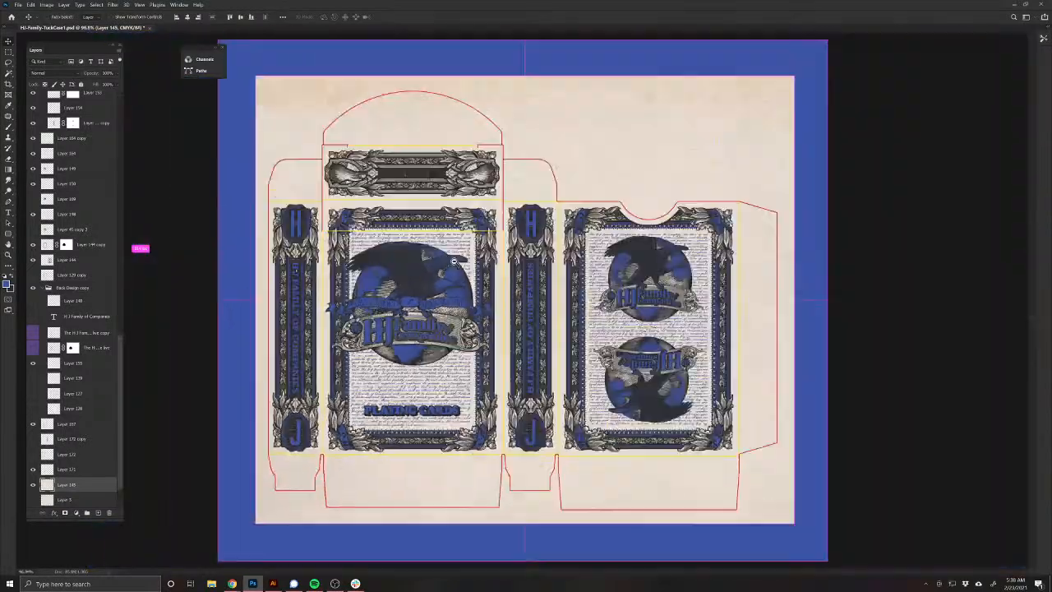
scroll(461, 261, "up", 1)
key("ctrl+s")
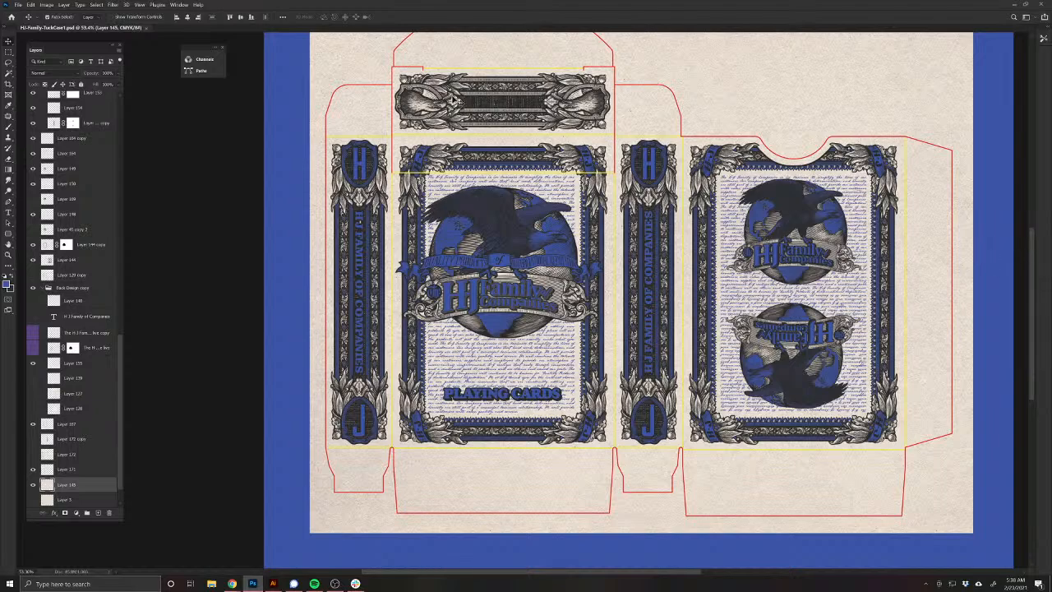
Step: Create a new layer and brush blue over the outer end and lower rim of the top panel's left eagle frame
scroll(472, 100, "up", 5)
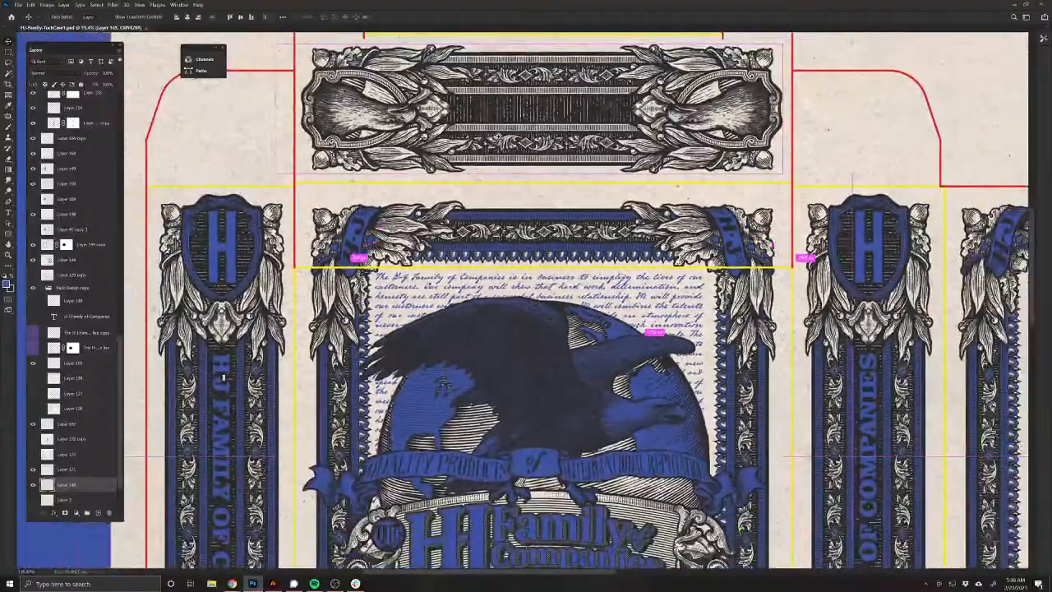
left_click_drag(497, 136, 488, 323)
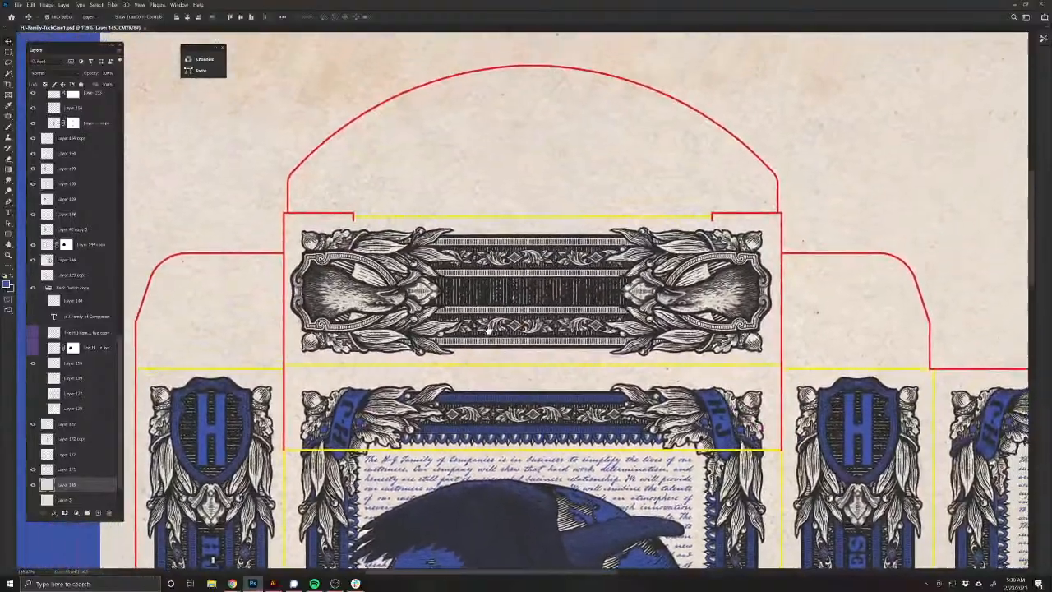
mouse_move(354, 283)
left_mouse_down()
mouse_move(384, 288)
mouse_move(365, 296)
left_mouse_up()
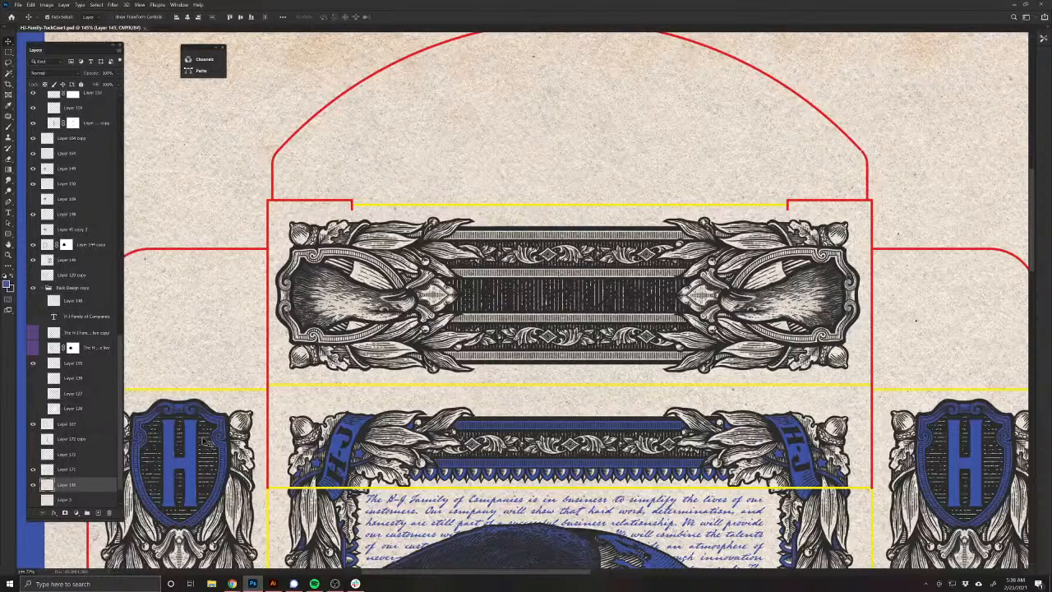
left_click(99, 514)
left_click(9, 129)
mouse_move(286, 296)
left_mouse_down()
mouse_move(348, 297)
mouse_move(330, 298)
left_mouse_up()
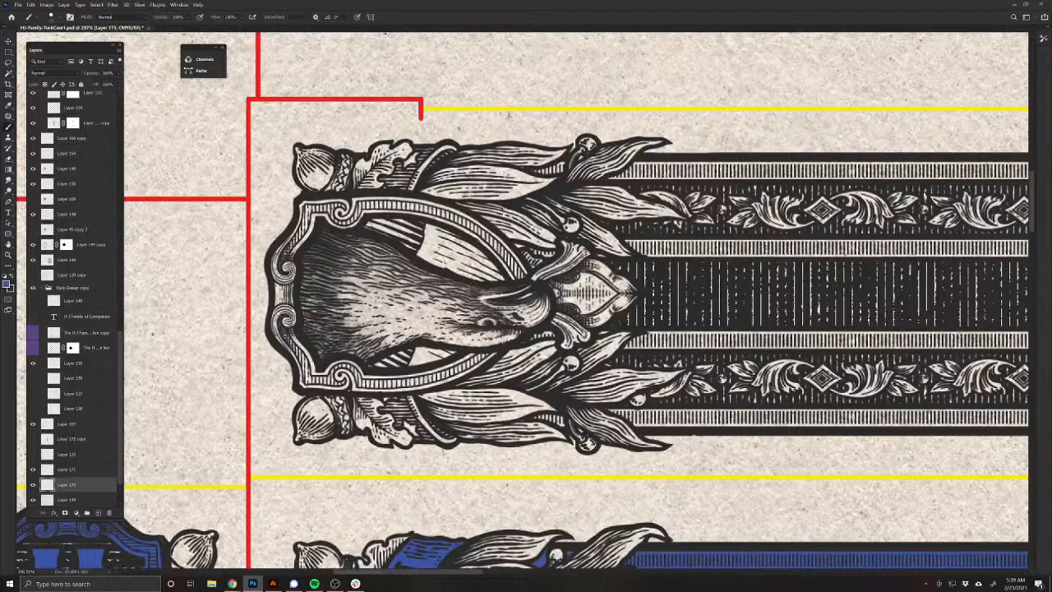
mouse_move(289, 267)
left_mouse_down()
mouse_move(277, 288)
mouse_move(288, 333)
mouse_move(277, 329)
left_mouse_up()
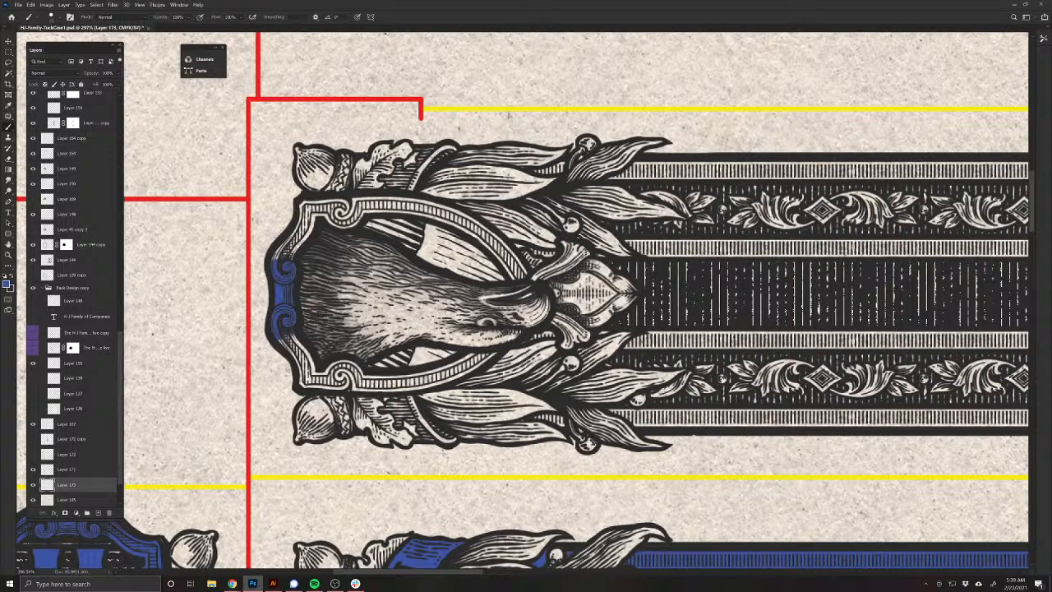
mouse_move(289, 330)
left_mouse_down()
mouse_move(297, 351)
mouse_move(288, 360)
mouse_move(337, 386)
mouse_move(352, 365)
mouse_move(355, 380)
mouse_move(387, 388)
mouse_move(494, 355)
mouse_move(398, 379)
left_mouse_up()
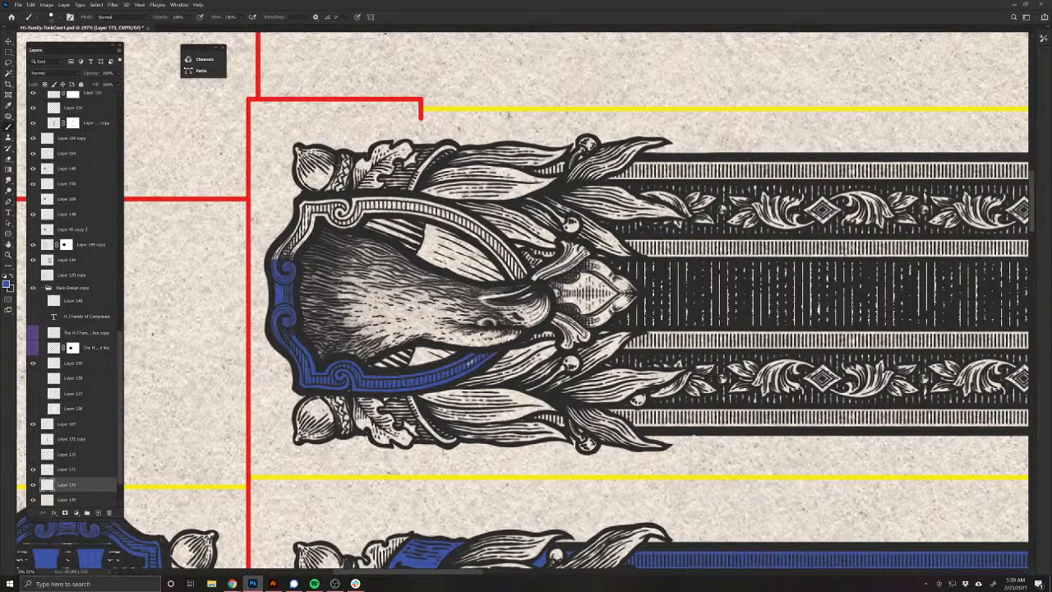
Step: Brush blue over the upper rim of the left eagle frame and fill in the eagle head inside it
left_click_drag(462, 301, 442, 406)
left_click_drag(470, 340, 505, 385)
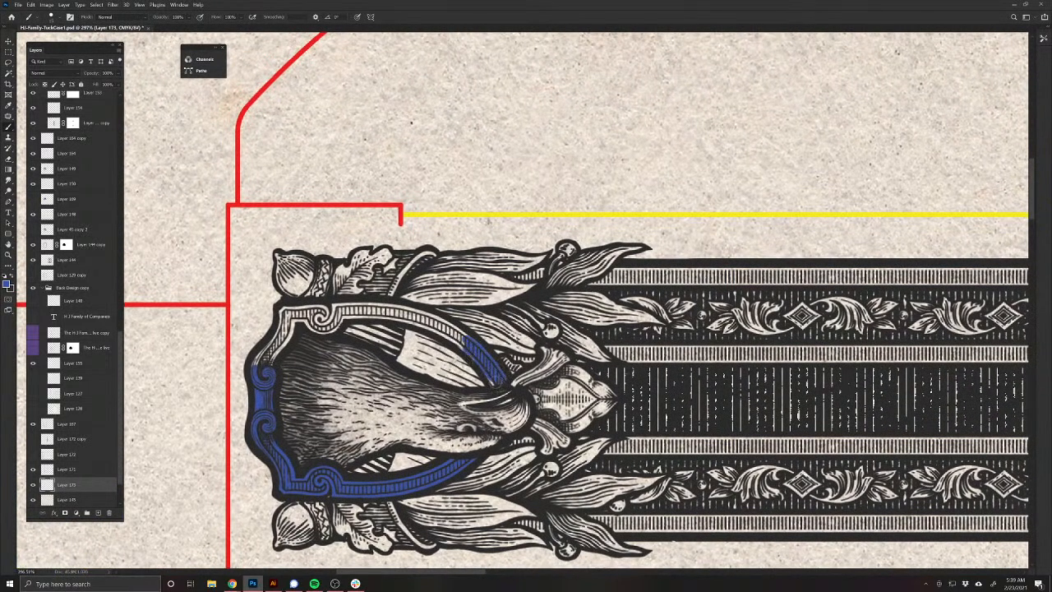
mouse_move(466, 340)
left_mouse_down()
mouse_move(413, 319)
mouse_move(448, 323)
mouse_move(330, 309)
left_mouse_up()
mouse_move(326, 324)
left_mouse_down()
mouse_move(290, 313)
mouse_move(263, 362)
mouse_move(377, 363)
mouse_move(436, 400)
mouse_move(519, 420)
mouse_move(509, 410)
mouse_move(437, 411)
mouse_move(493, 437)
mouse_move(403, 438)
mouse_move(448, 407)
mouse_move(393, 394)
mouse_move(379, 434)
mouse_move(322, 460)
mouse_move(321, 423)
mouse_move(337, 386)
mouse_move(378, 354)
left_mouse_up()
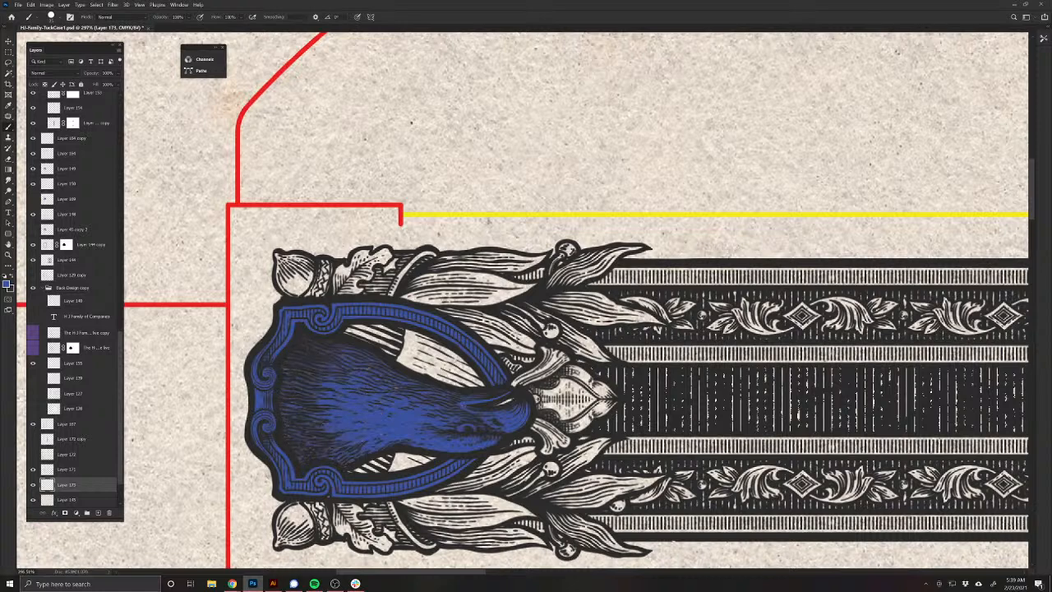
Step: Brush blue over the eagle head and the entire surrounding frame at the top panel's right end
scroll(556, 488, "down", 10)
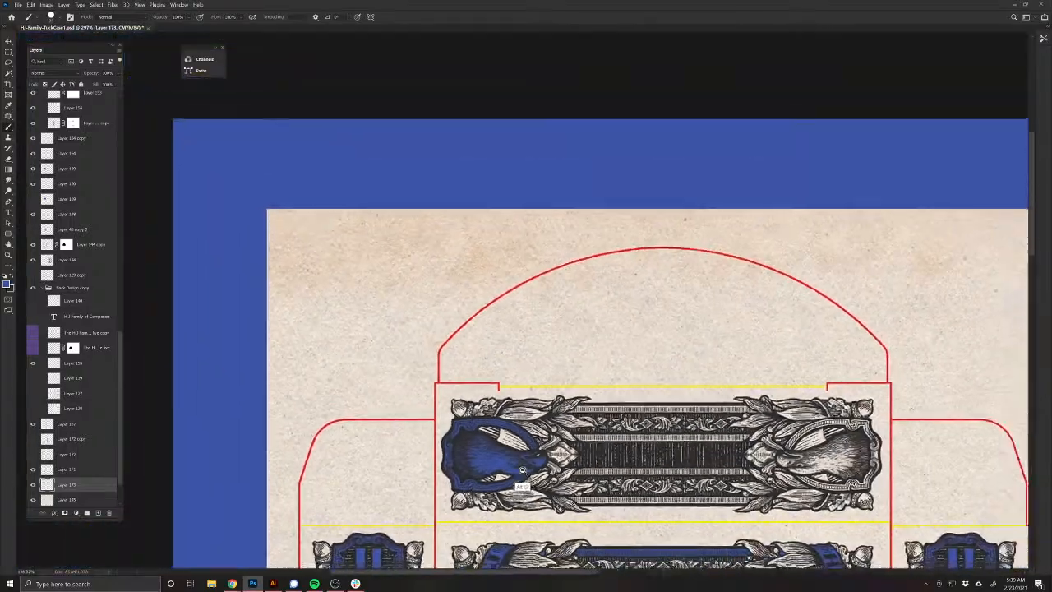
left_click_drag(524, 477, 180, 397)
scroll(428, 391, "up", 8)
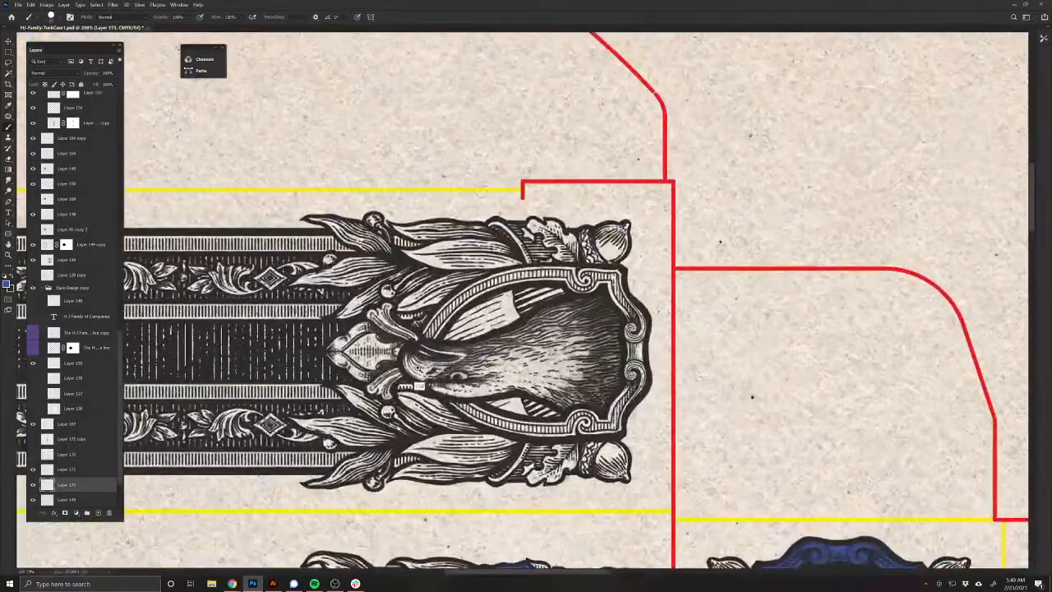
scroll(408, 353, "up", 3)
mouse_move(411, 358)
left_mouse_down()
mouse_move(407, 380)
mouse_move(423, 387)
mouse_move(452, 371)
mouse_move(448, 401)
mouse_move(485, 415)
mouse_move(503, 382)
mouse_move(428, 337)
mouse_move(513, 361)
mouse_move(516, 379)
mouse_move(373, 373)
left_mouse_up()
key("bracketright")
mouse_move(373, 335)
left_mouse_down()
mouse_move(478, 284)
mouse_move(566, 265)
mouse_move(595, 292)
mouse_move(592, 434)
mouse_move(361, 401)
mouse_move(411, 371)
mouse_move(415, 337)
mouse_move(575, 311)
mouse_move(551, 346)
mouse_move(501, 378)
mouse_move(428, 370)
mouse_move(291, 309)
mouse_move(328, 261)
mouse_move(336, 282)
mouse_move(345, 249)
mouse_move(351, 275)
mouse_move(411, 232)
mouse_move(386, 224)
mouse_move(532, 212)
mouse_move(532, 234)
mouse_move(506, 226)
mouse_move(546, 237)
mouse_move(584, 216)
mouse_move(604, 235)
mouse_move(590, 243)
mouse_move(621, 269)
mouse_move(639, 321)
mouse_move(623, 355)
mouse_move(640, 415)
left_mouse_up()
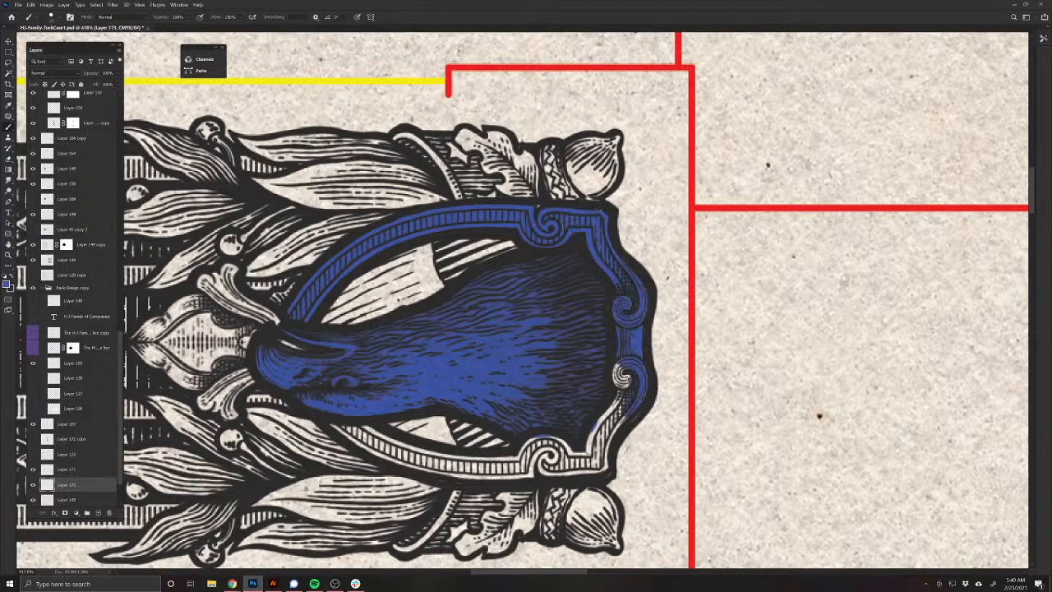
mouse_move(622, 362)
left_mouse_down()
mouse_move(603, 470)
mouse_move(544, 459)
mouse_move(549, 444)
mouse_move(530, 467)
mouse_move(528, 448)
mouse_move(460, 471)
mouse_move(346, 432)
mouse_move(461, 462)
left_mouse_up()
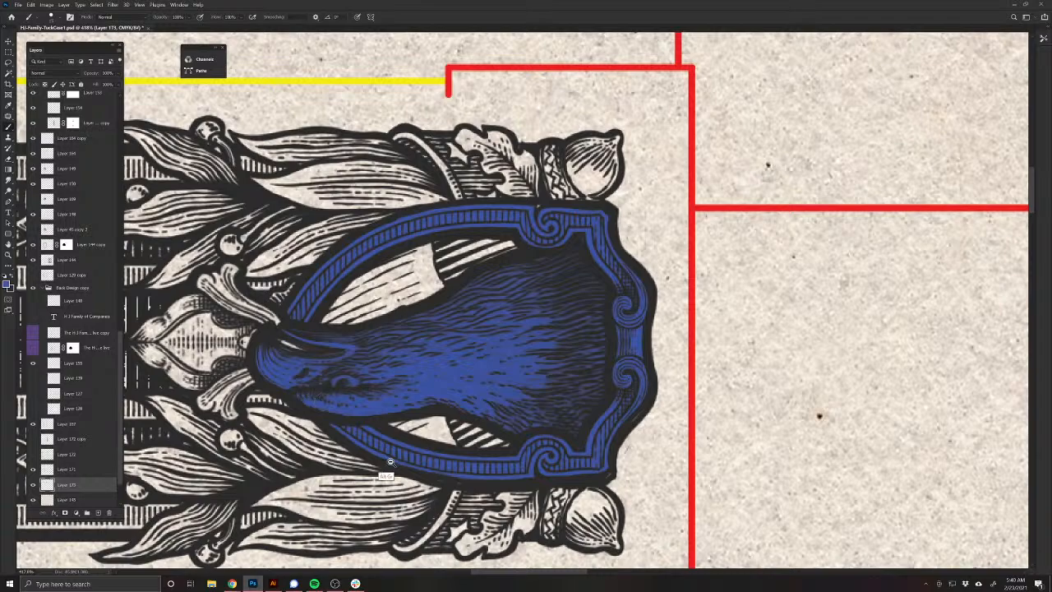
Step: Brush blue along the lower outer ribbed strip of the top panel, including the parts showing between the leaves
left_click_drag(389, 463, 521, 339)
left_click_drag(405, 368, 433, 379)
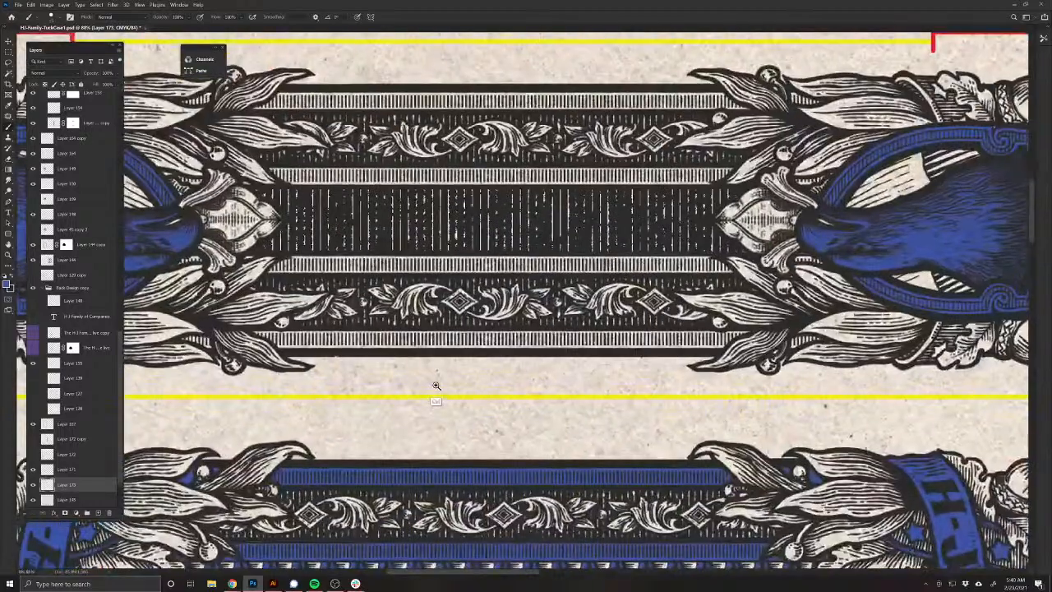
left_click_drag(255, 329, 285, 346)
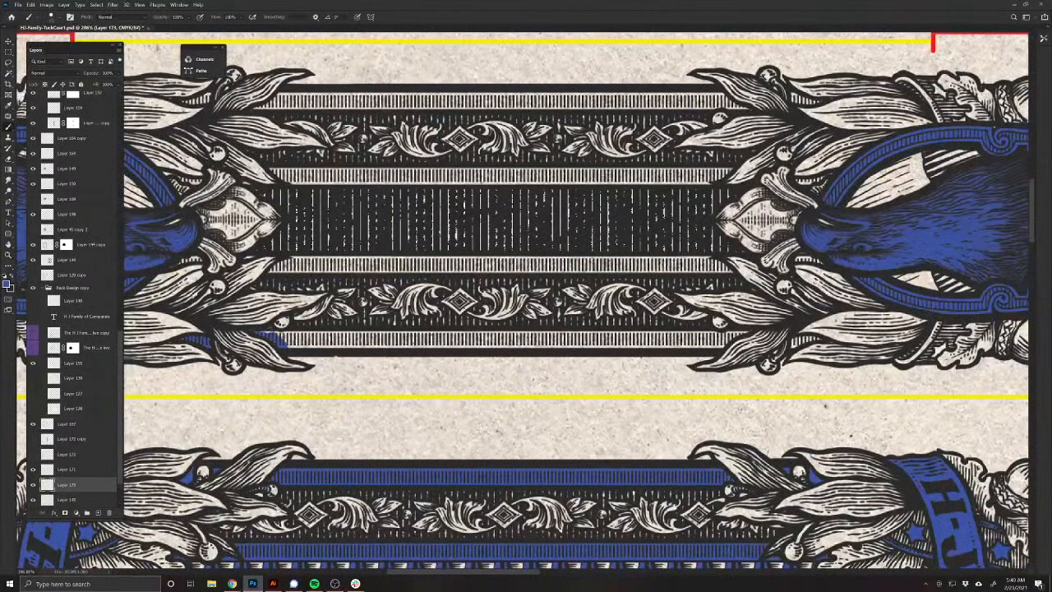
mouse_move(283, 346)
left_mouse_down()
mouse_move(733, 366)
mouse_move(745, 335)
mouse_move(291, 367)
mouse_move(705, 369)
mouse_move(723, 341)
left_mouse_up()
left_click_drag(699, 392, 327, 424)
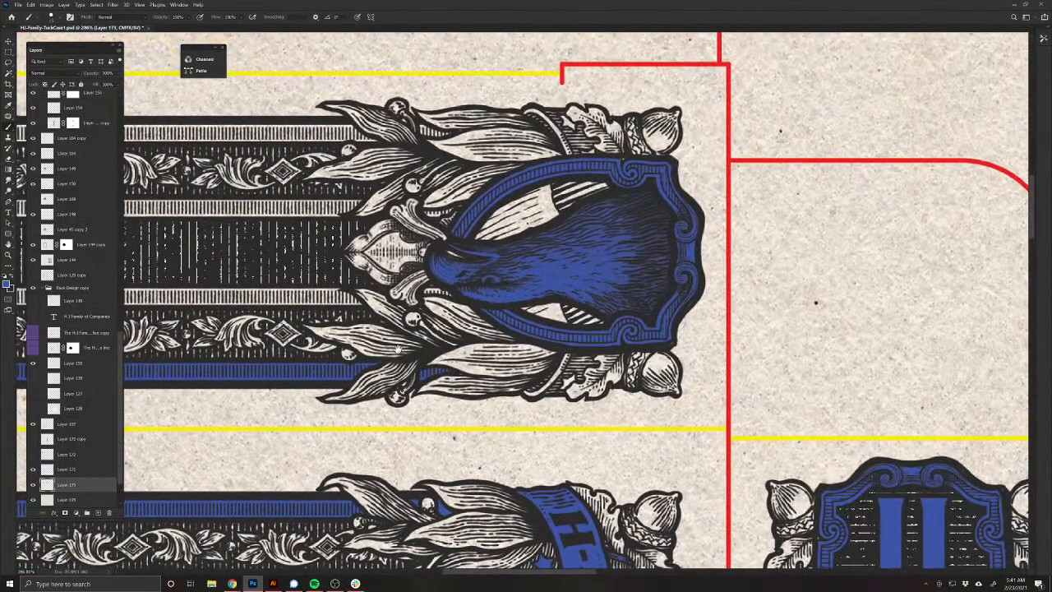
Step: Brush blue along the two inner ribbed strips that border the top panel's central dark field
left_click_drag(397, 349, 512, 487)
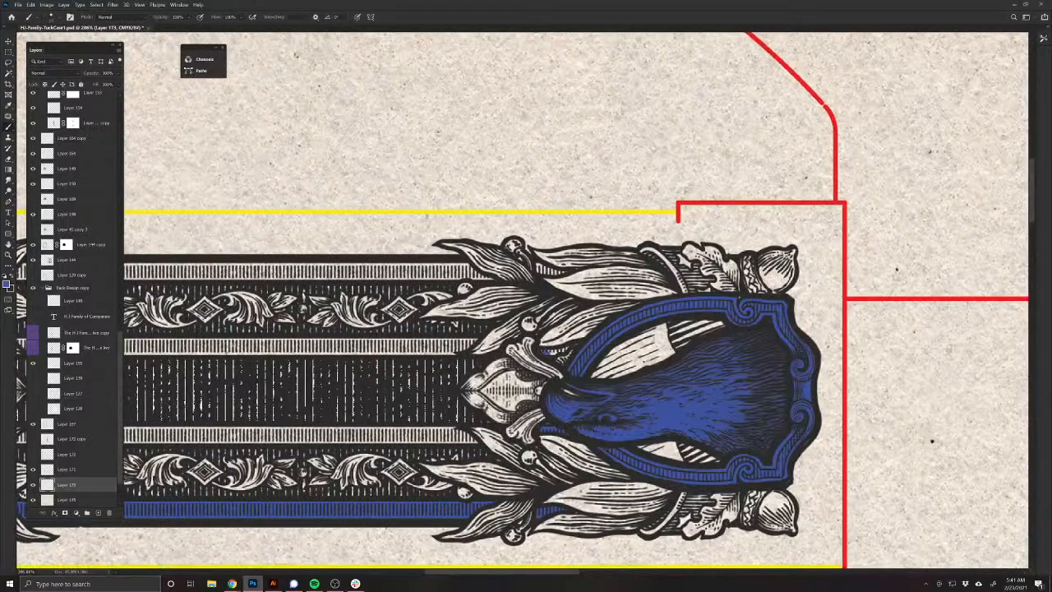
mouse_move(409, 365)
left_mouse_down()
mouse_move(580, 349)
mouse_move(547, 336)
mouse_move(193, 328)
mouse_move(642, 356)
mouse_move(553, 330)
mouse_move(202, 348)
left_mouse_up()
left_click_drag(237, 383, 417, 389)
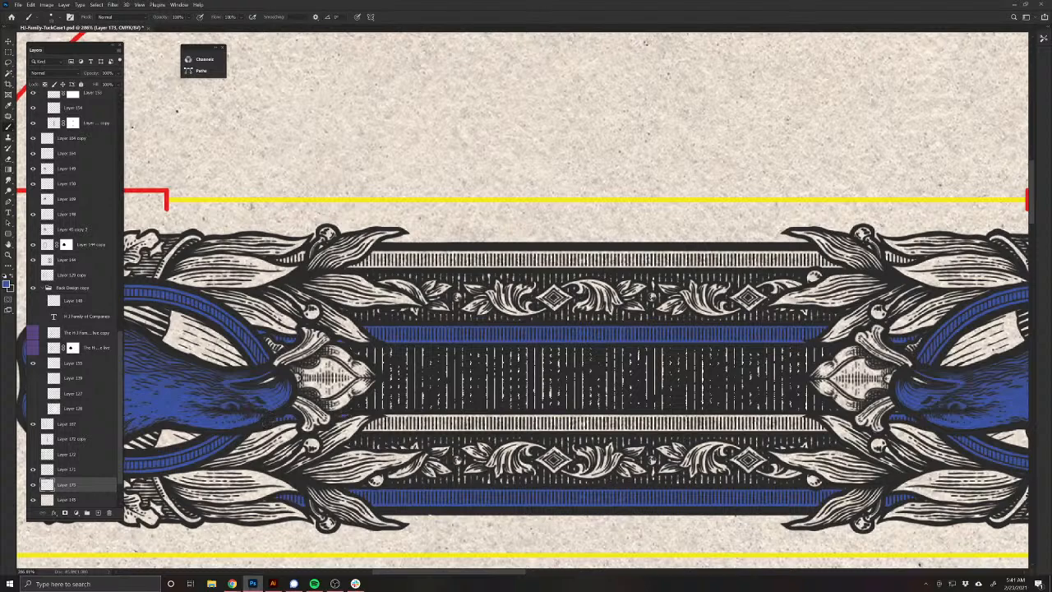
mouse_move(363, 429)
left_mouse_down()
mouse_move(817, 447)
mouse_move(761, 420)
mouse_move(383, 424)
mouse_move(488, 444)
mouse_move(804, 448)
mouse_move(385, 424)
left_mouse_up()
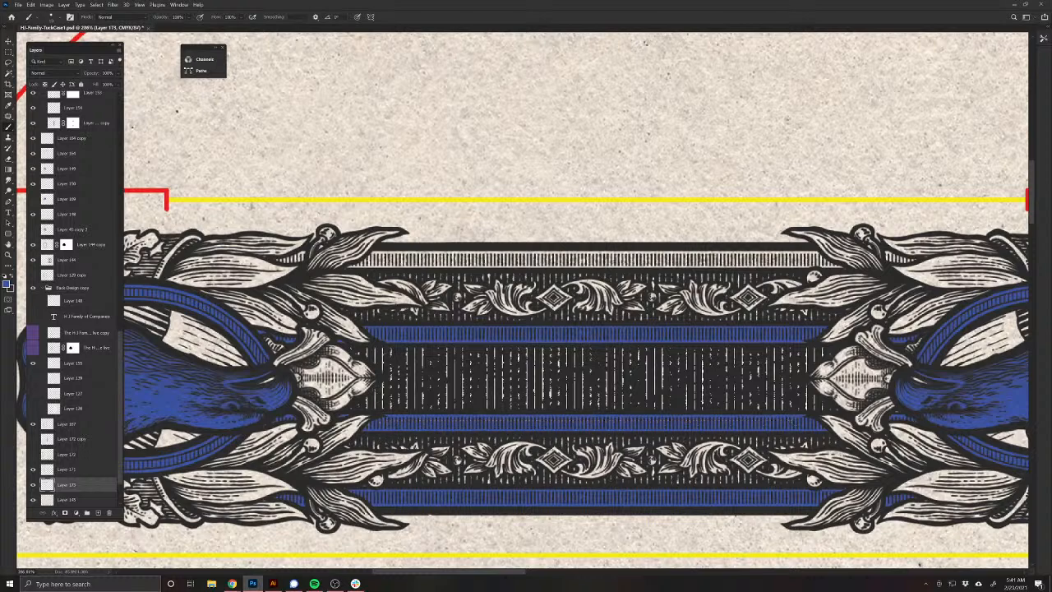
Step: Brush blue along the upper outer ribbed strip of the top panel and into the gaps between the end leaves
mouse_move(374, 345)
left_mouse_down()
mouse_move(254, 413)
mouse_move(395, 439)
left_mouse_up()
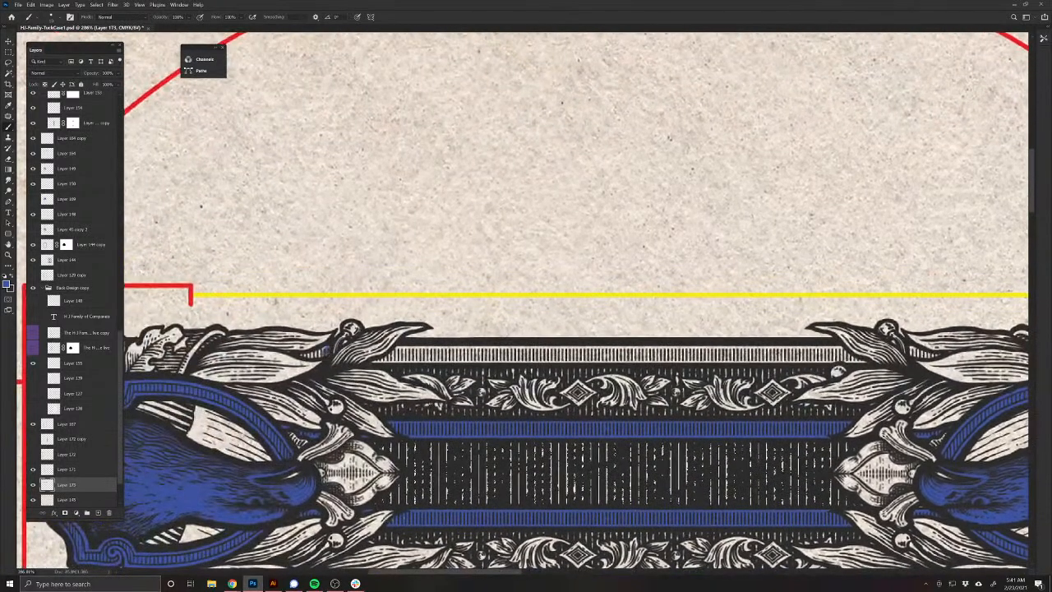
left_click_drag(325, 351, 303, 356)
left_click_drag(378, 380, 864, 394)
mouse_move(834, 352)
left_mouse_down()
mouse_move(396, 353)
mouse_move(395, 370)
mouse_move(268, 349)
mouse_move(487, 344)
mouse_move(685, 358)
left_mouse_up()
key("bracketright")
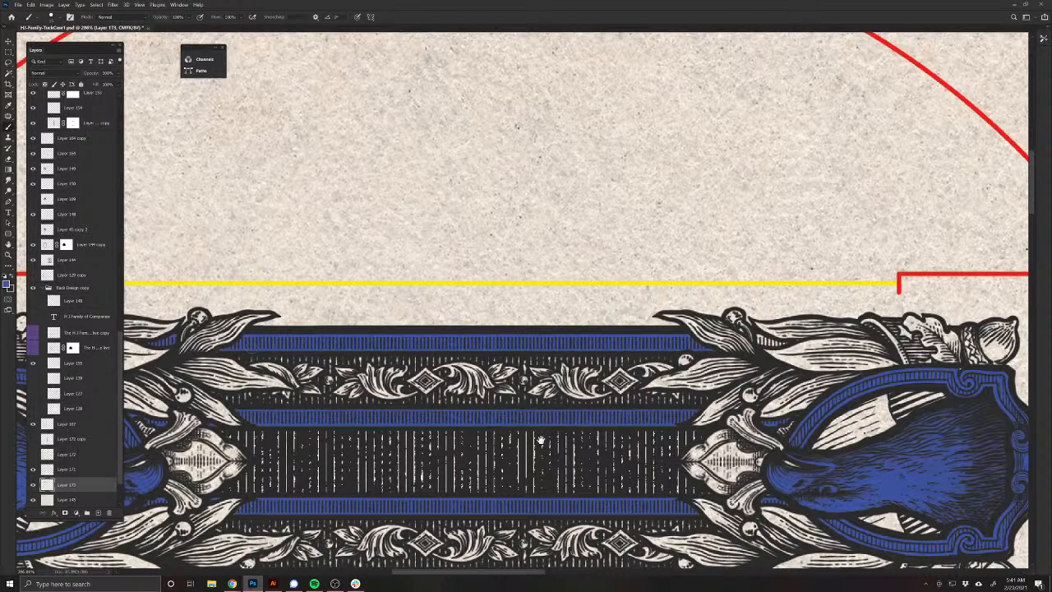
mouse_move(540, 441)
left_mouse_down()
mouse_move(200, 439)
mouse_move(209, 440)
left_mouse_up()
mouse_move(427, 336)
left_mouse_down()
mouse_move(444, 342)
mouse_move(429, 335)
left_mouse_up()
Step: Brush blue onto the small berries and the diamond borders in the top panel's lower ornamental band
left_click_drag(348, 491, 554, 314)
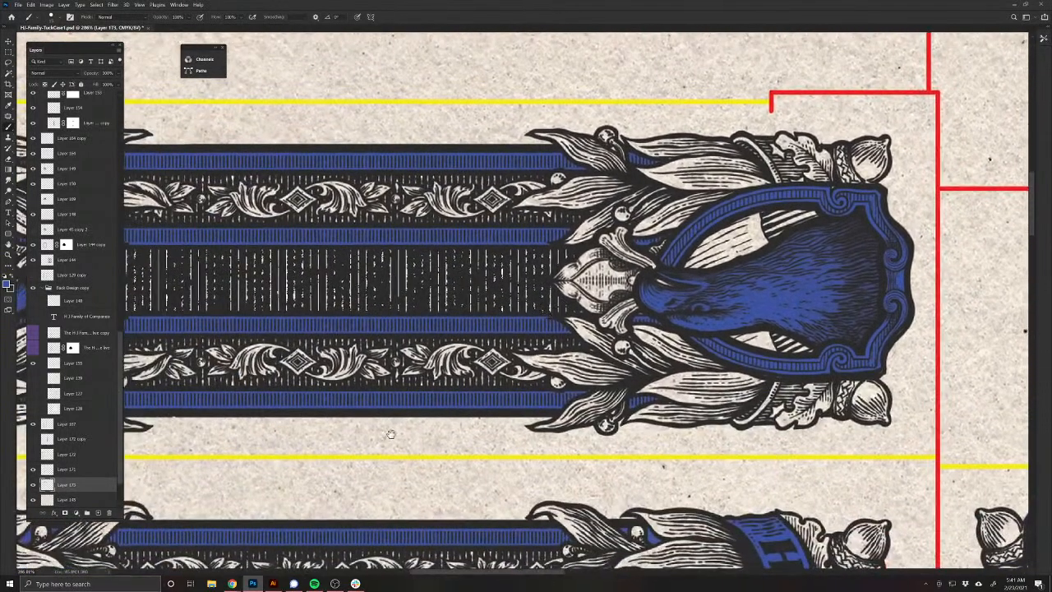
left_click_drag(391, 434, 629, 477)
scroll(477, 462, "up", 4)
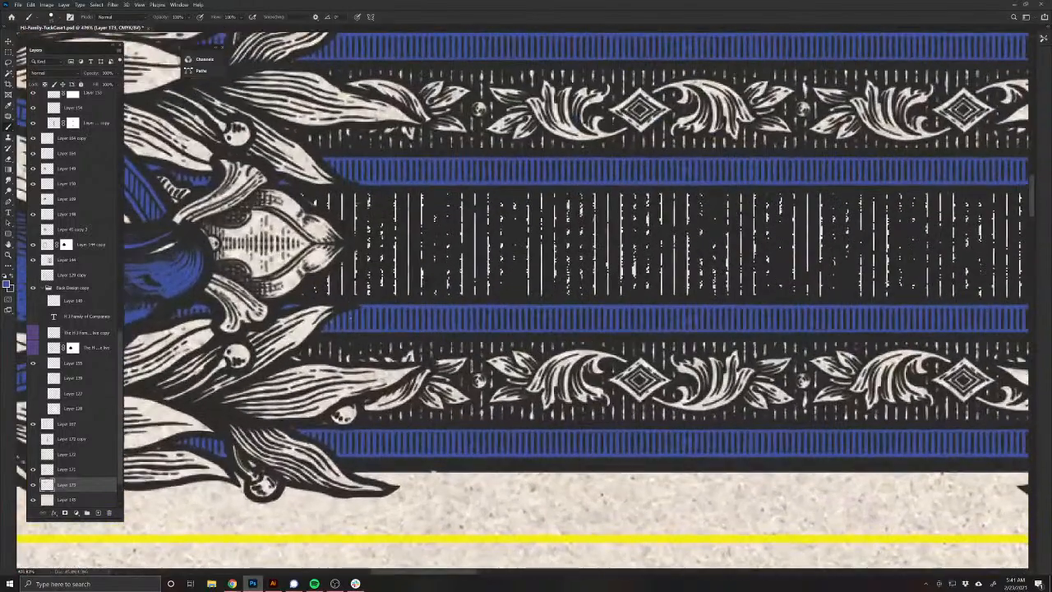
left_click_drag(535, 432, 327, 430)
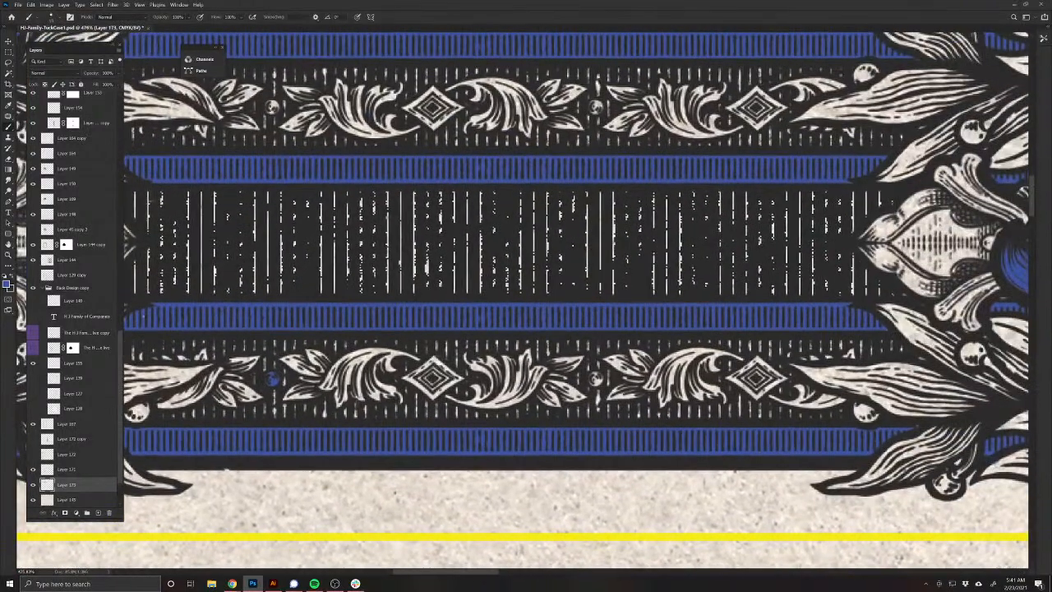
mouse_move(434, 359)
left_mouse_down()
mouse_move(457, 383)
mouse_move(434, 399)
mouse_move(409, 381)
mouse_move(433, 359)
left_mouse_up()
left_click_drag(511, 413, 187, 415)
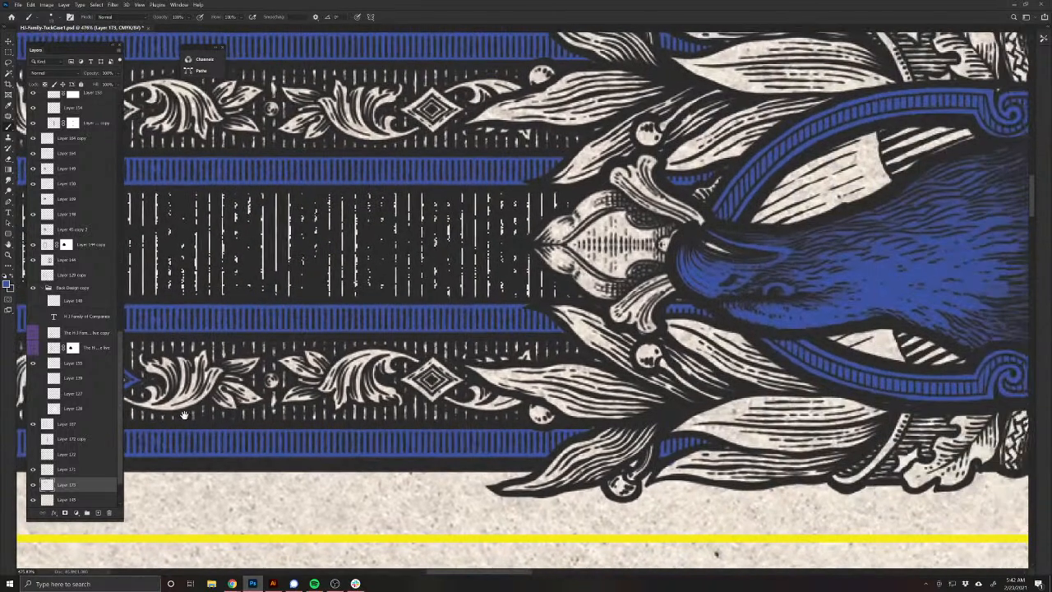
mouse_move(405, 379)
left_mouse_down()
mouse_move(425, 393)
mouse_move(457, 381)
mouse_move(436, 362)
mouse_move(408, 376)
left_mouse_up()
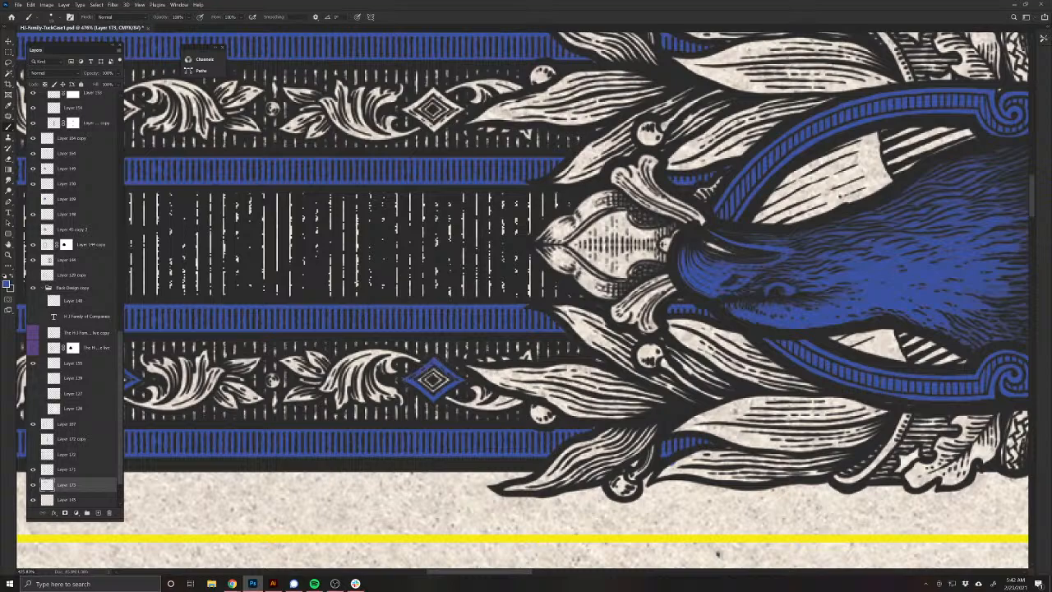
left_click_drag(271, 375, 517, 471)
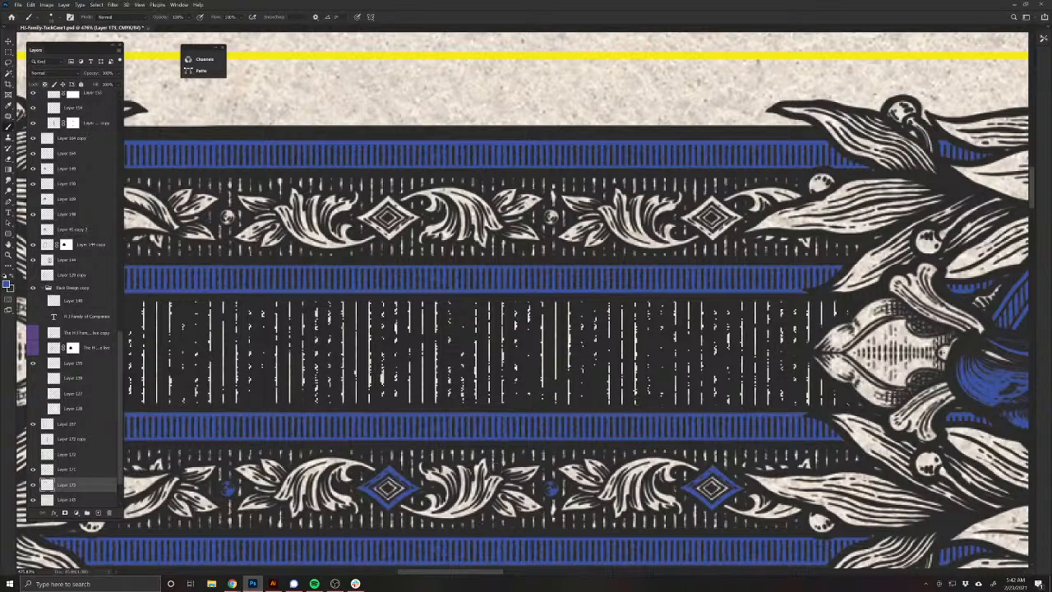
Step: Brush blue onto the small berries and the diamond borders in the top panel's upper ornamental band
left_click_drag(242, 371, 525, 458)
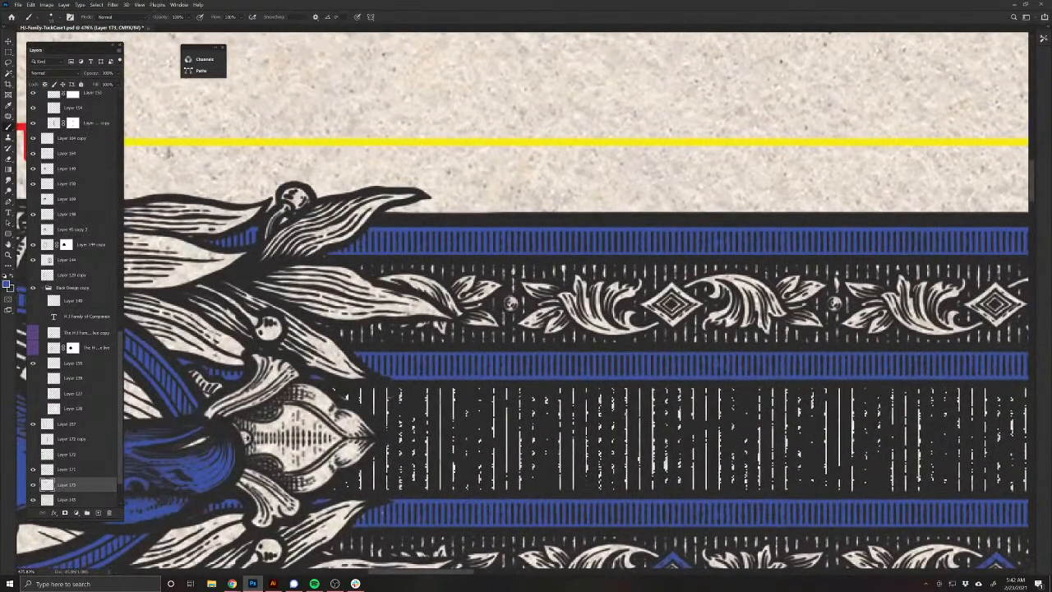
left_click(511, 303)
left_click_drag(565, 364, 314, 395)
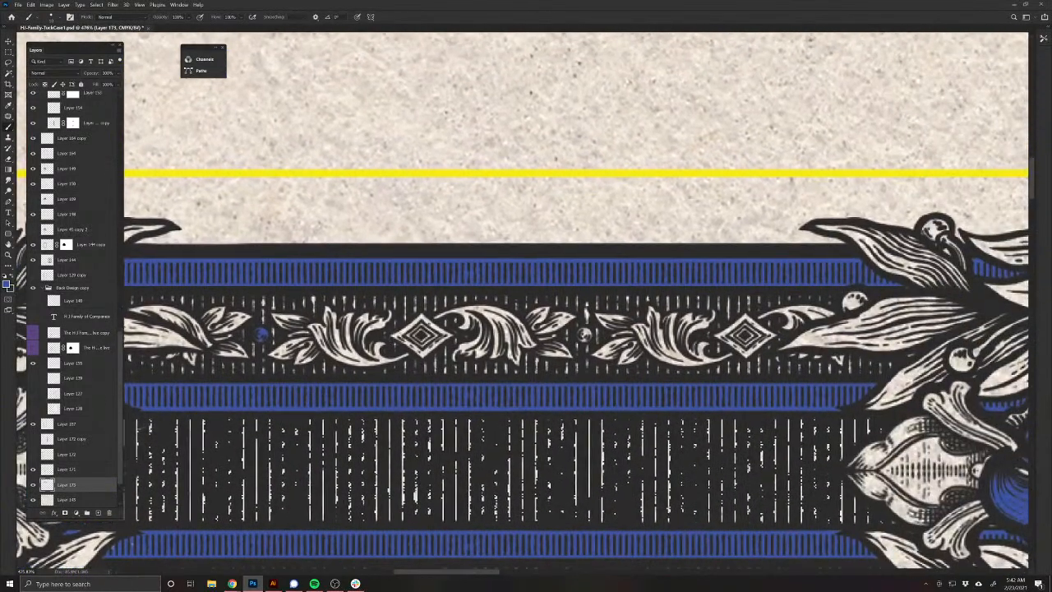
mouse_move(396, 336)
left_mouse_down()
mouse_move(418, 348)
mouse_move(443, 337)
mouse_move(416, 322)
mouse_move(400, 333)
left_mouse_up()
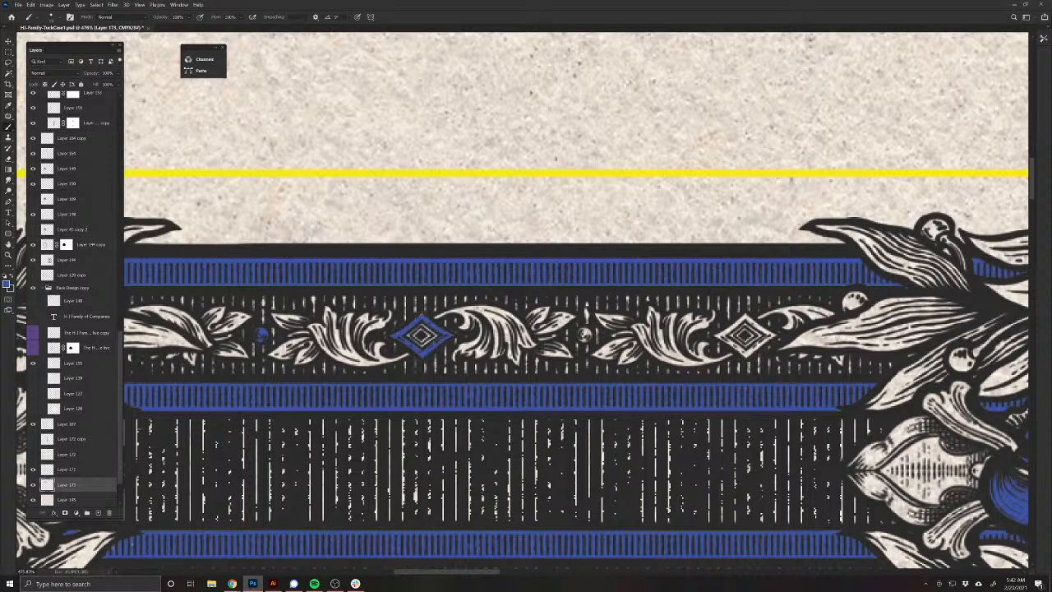
left_click_drag(588, 401, 306, 414)
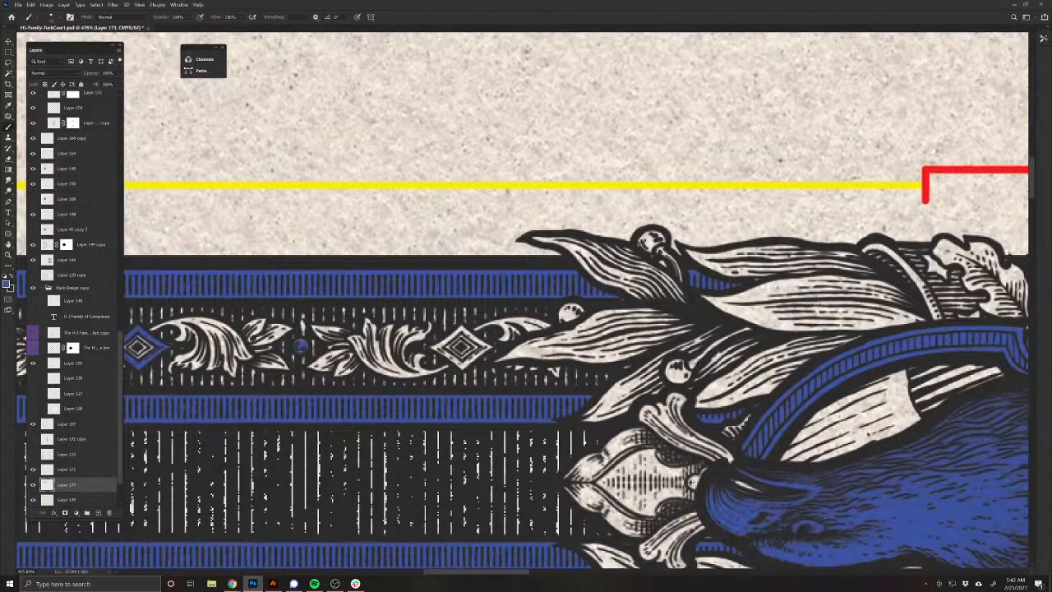
mouse_move(434, 348)
left_mouse_down()
mouse_move(458, 365)
mouse_move(489, 348)
mouse_move(462, 327)
mouse_move(444, 346)
left_mouse_up()
left_click_drag(347, 453, 314, 445)
left_click_drag(343, 489, 506, 401)
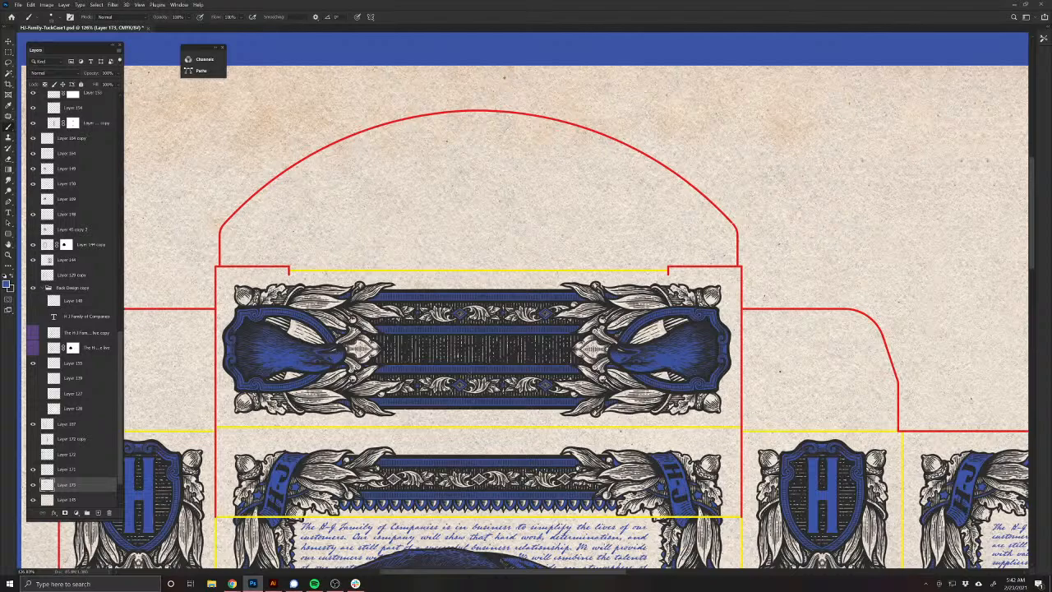
Step: Review the full tuck case layout and save the document
scroll(476, 367, "down", 3)
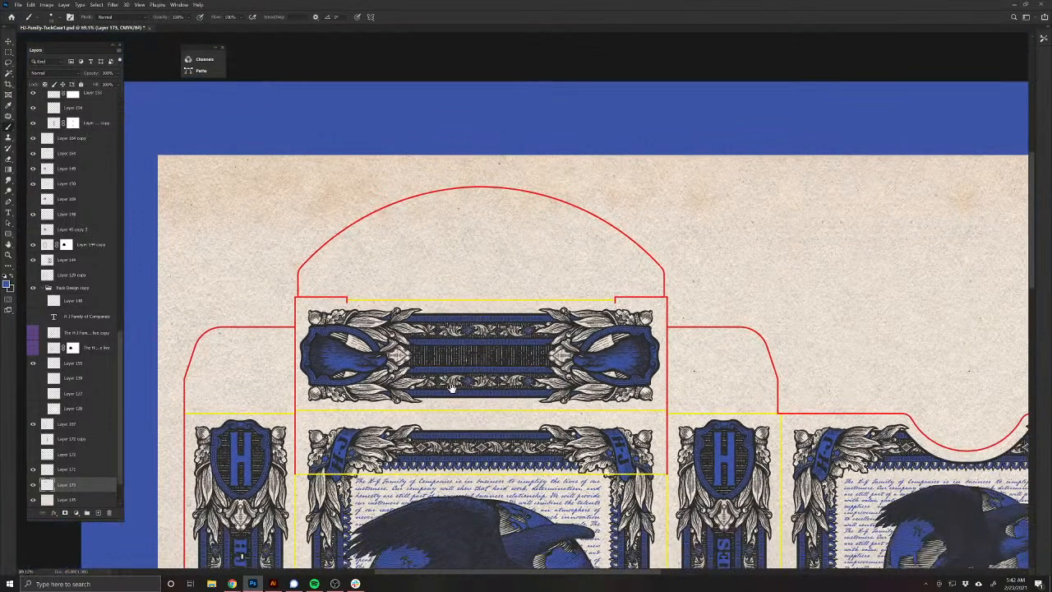
scroll(452, 389, "down", 3)
scroll(541, 361, "down", 3)
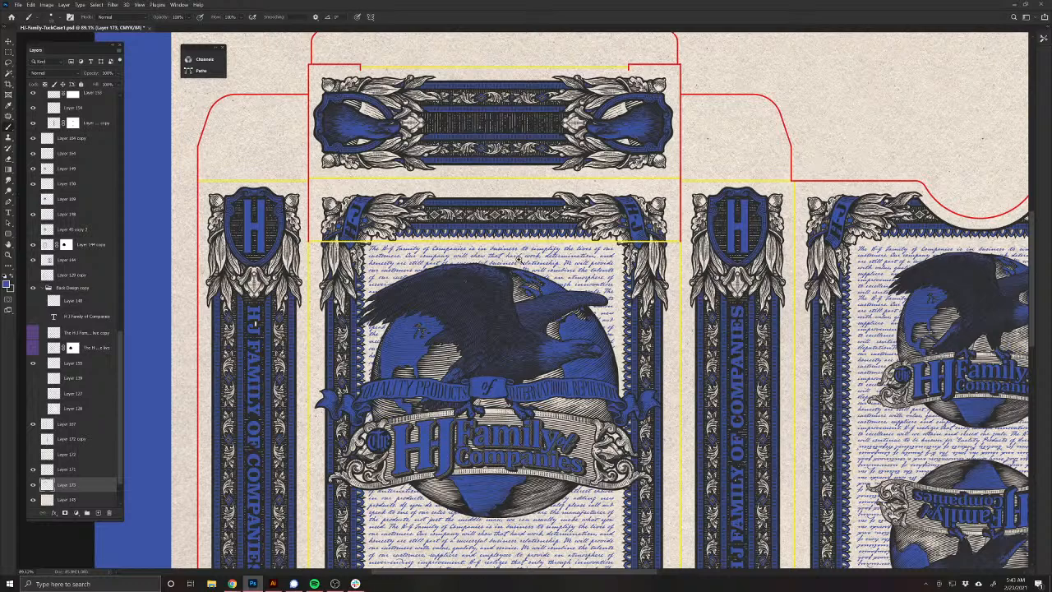
scroll(518, 261, "down", 5)
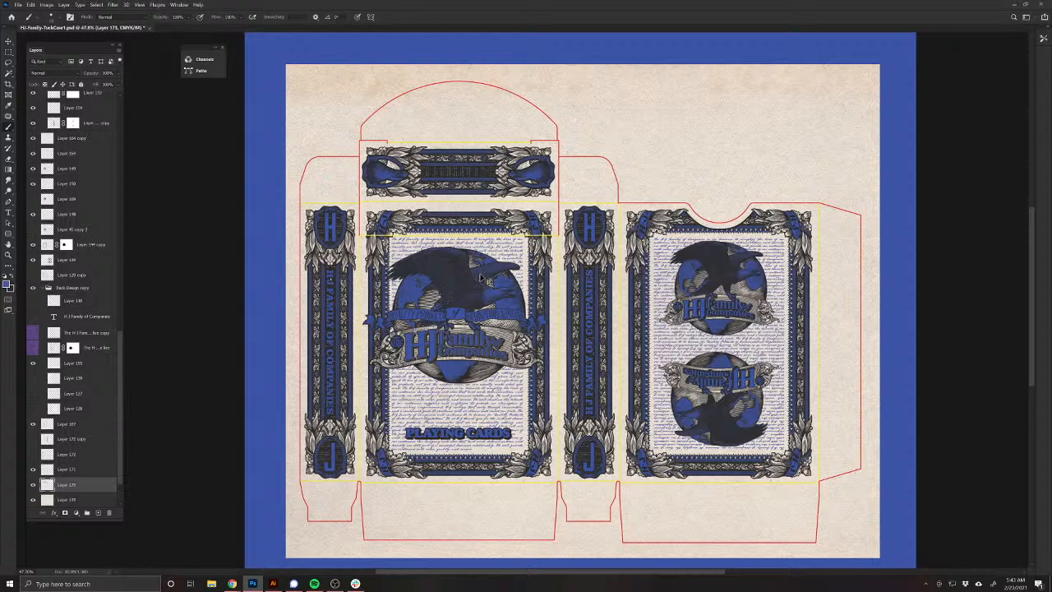
key("ctrl+s")
Step: Open the Tuck-No-Seal-UV template from the 3D_CardFiles folder in Dropbox
left_click(17, 4)
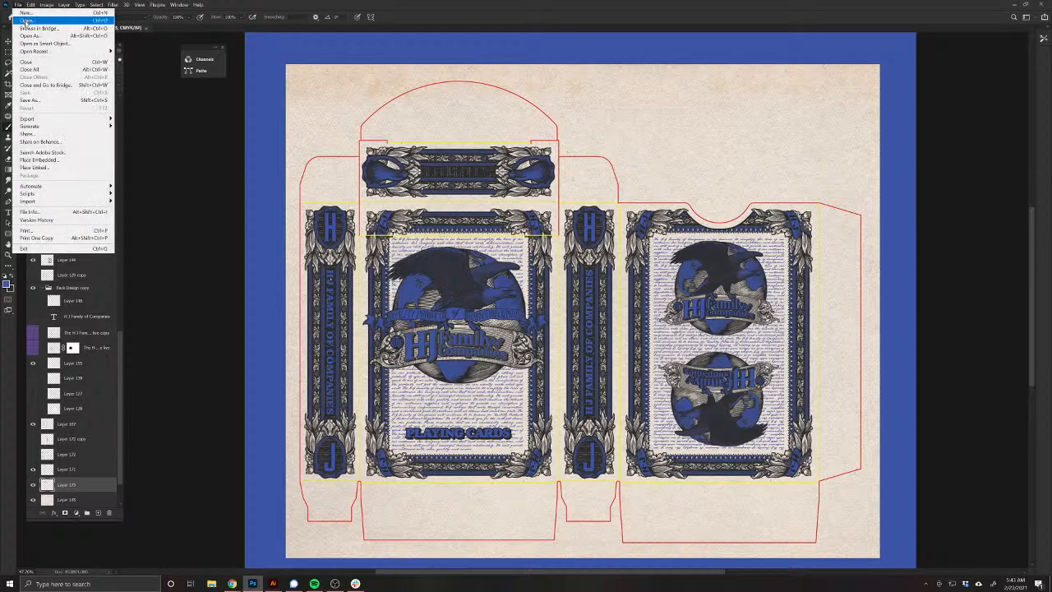
left_click(27, 20)
left_click_drag(346, 10, 465, 104)
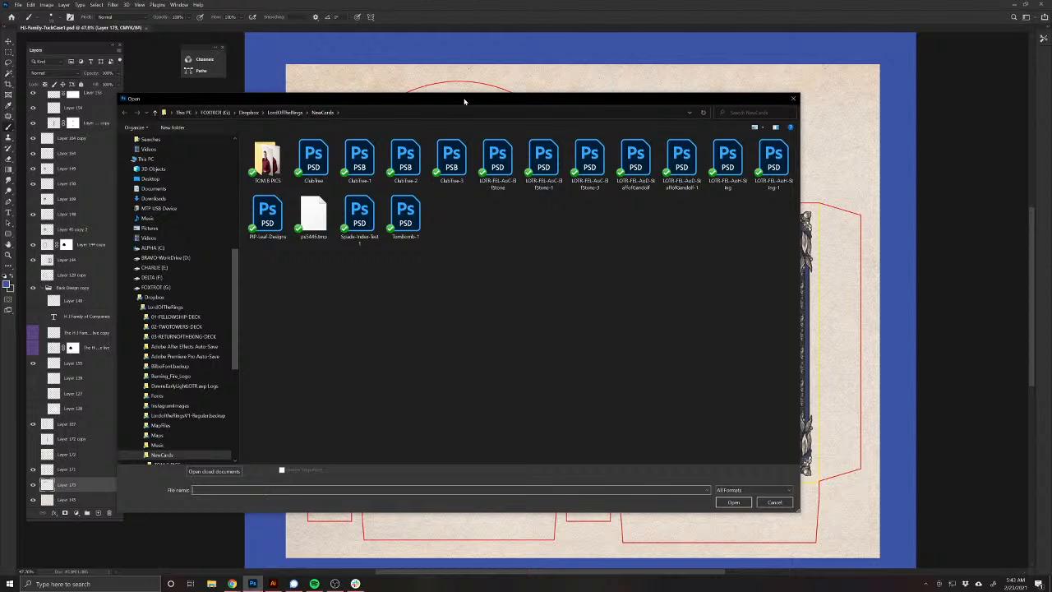
left_click(248, 112)
scroll(275, 206, "down", 10)
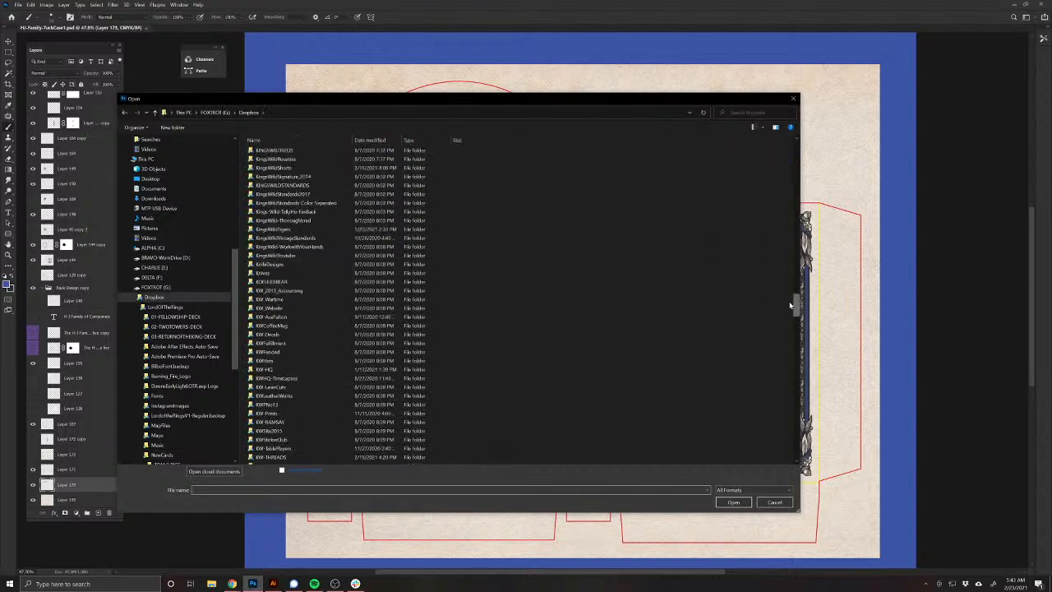
scroll(791, 306, "up", 15)
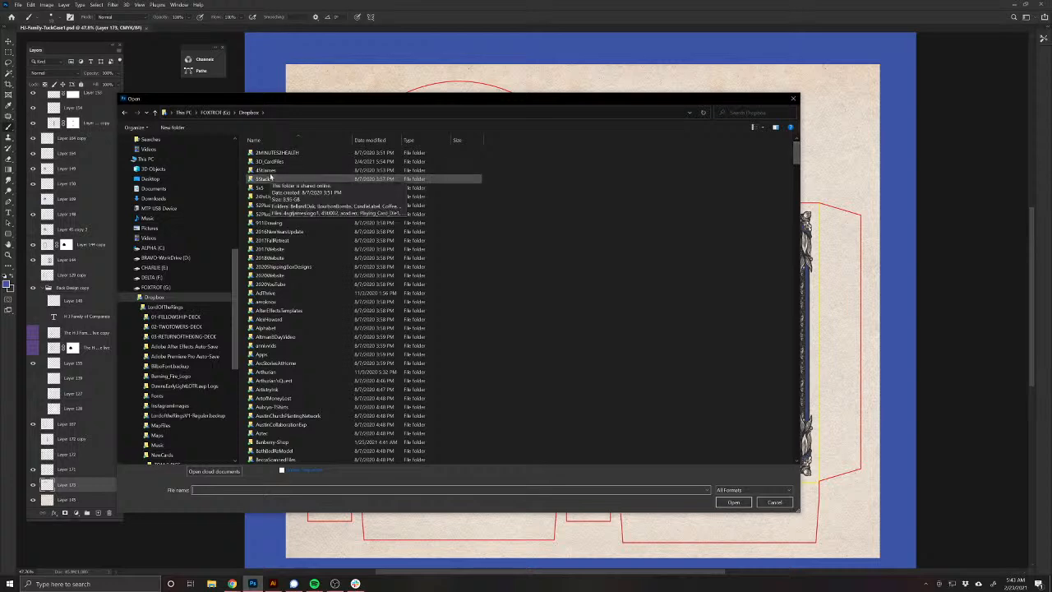
double_click(269, 162)
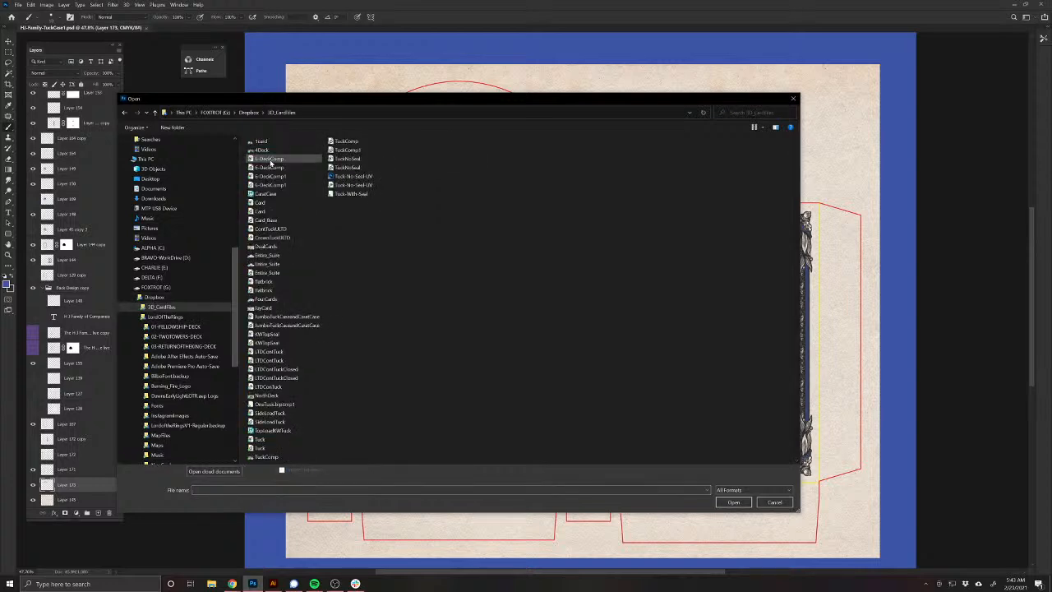
left_click(347, 177)
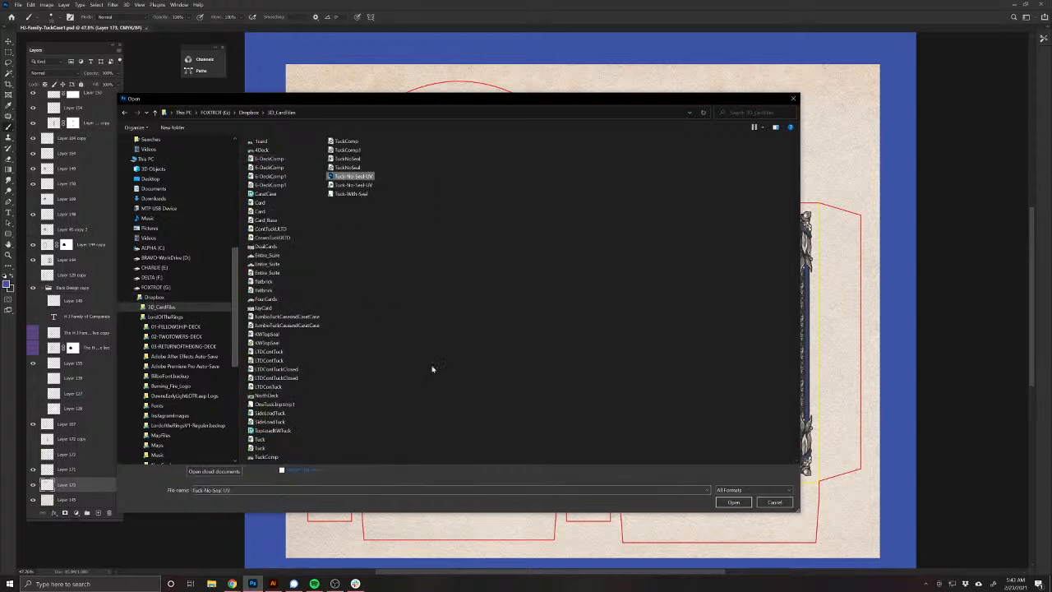
left_click(736, 503)
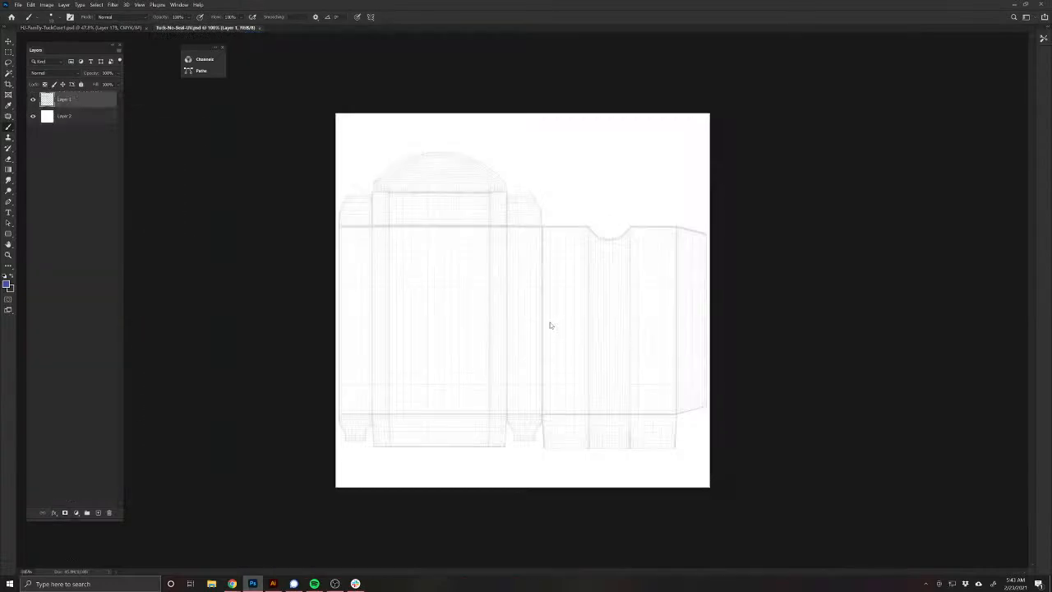
Step: Add an empty layer above the UV wireframe and fill the white background layer with medium gray #797979
left_click(98, 512)
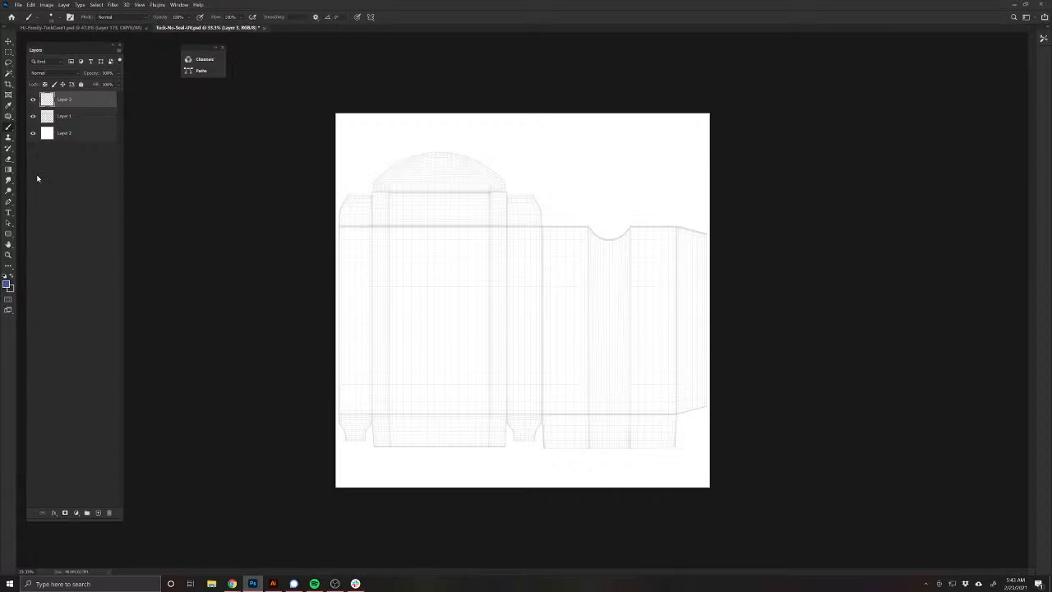
left_click(64, 137)
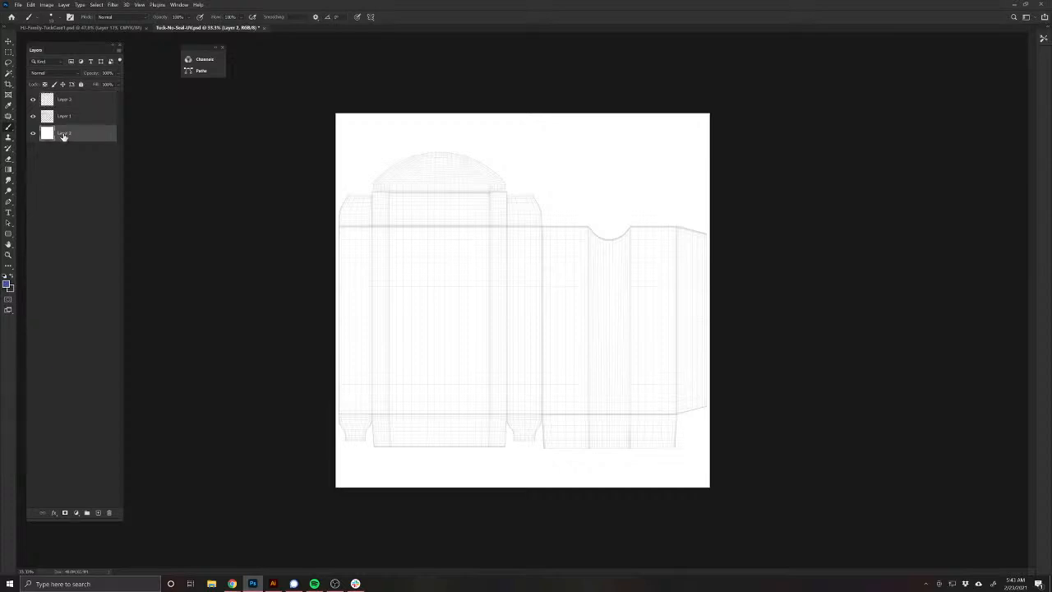
left_click(7, 284)
left_click_drag(576, 337, 534, 337)
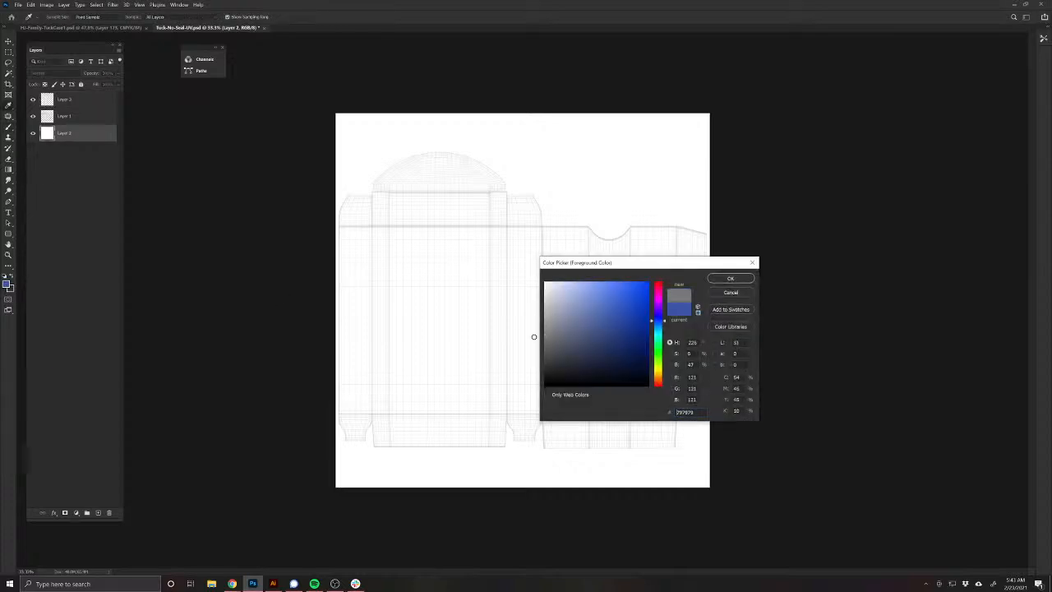
left_click(729, 278)
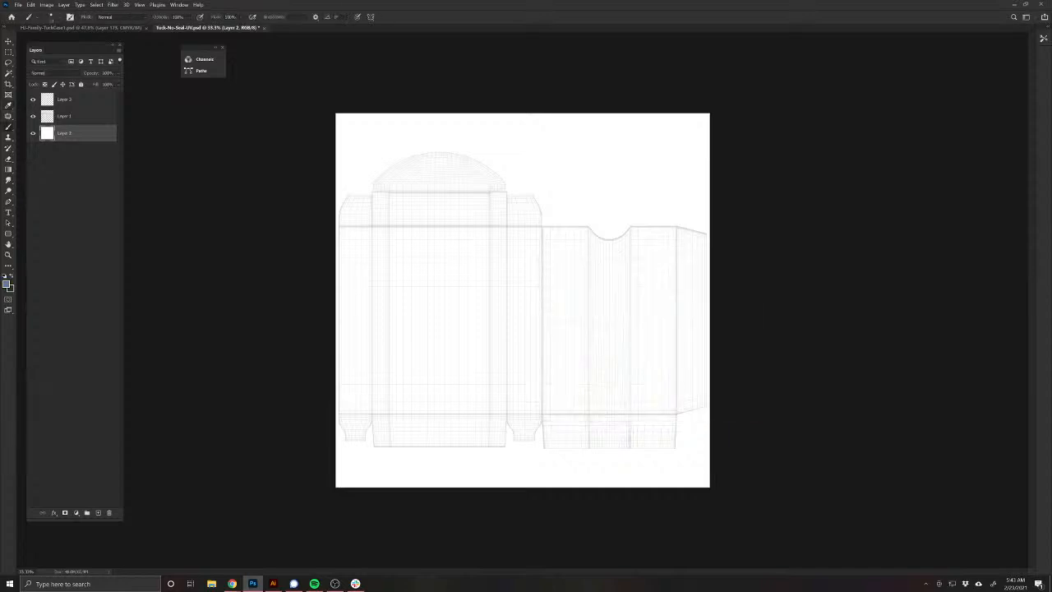
key("alt+BackSpace")
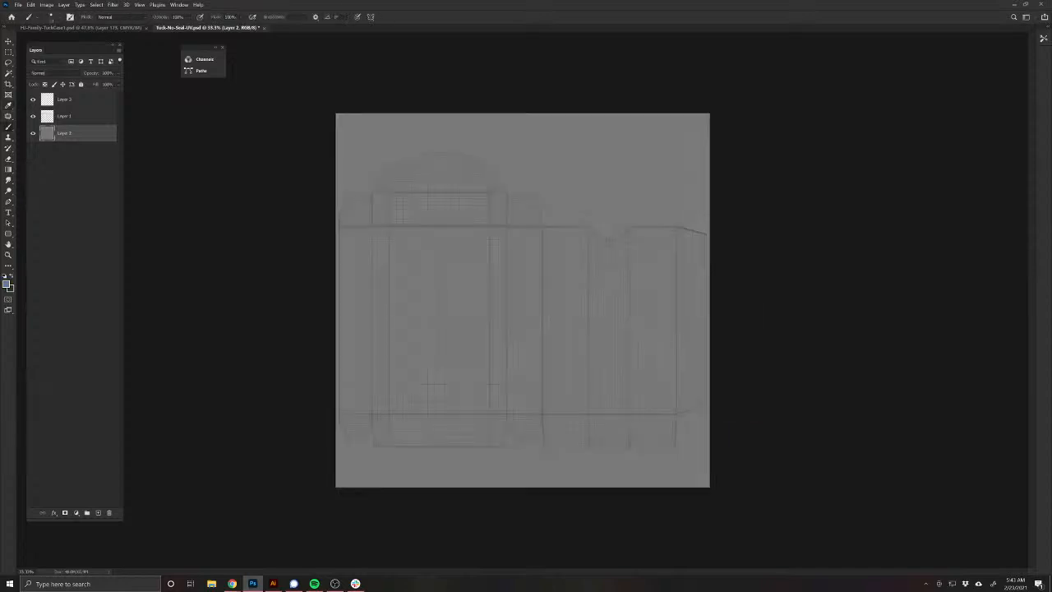
Step: Set the UV wireframe layer to Multiply blending at 100% opacity
left_click(90, 117)
left_click(56, 73)
left_click(63, 99)
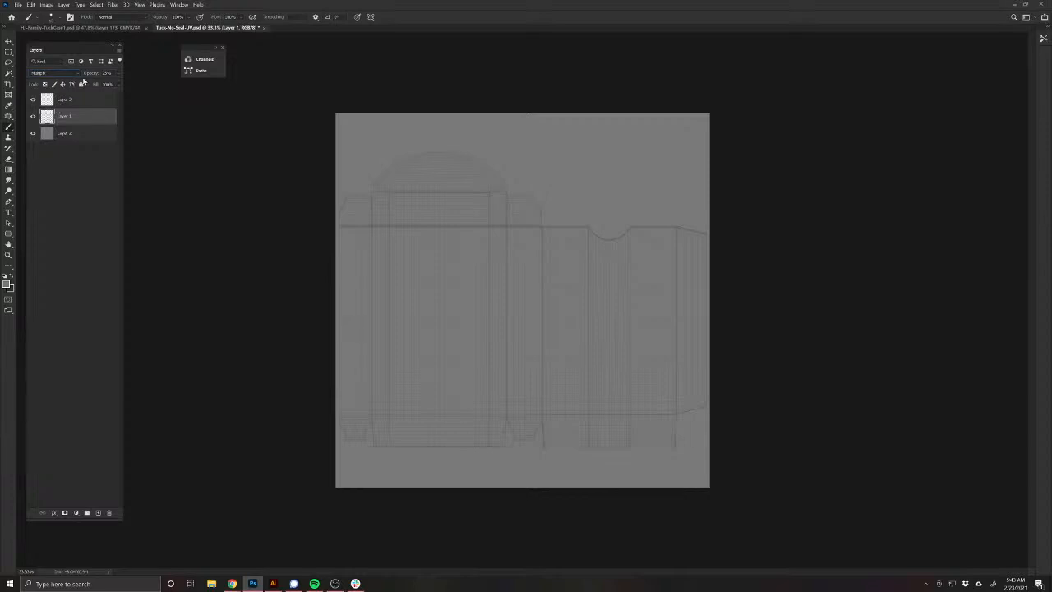
left_click_drag(94, 74, 150, 74)
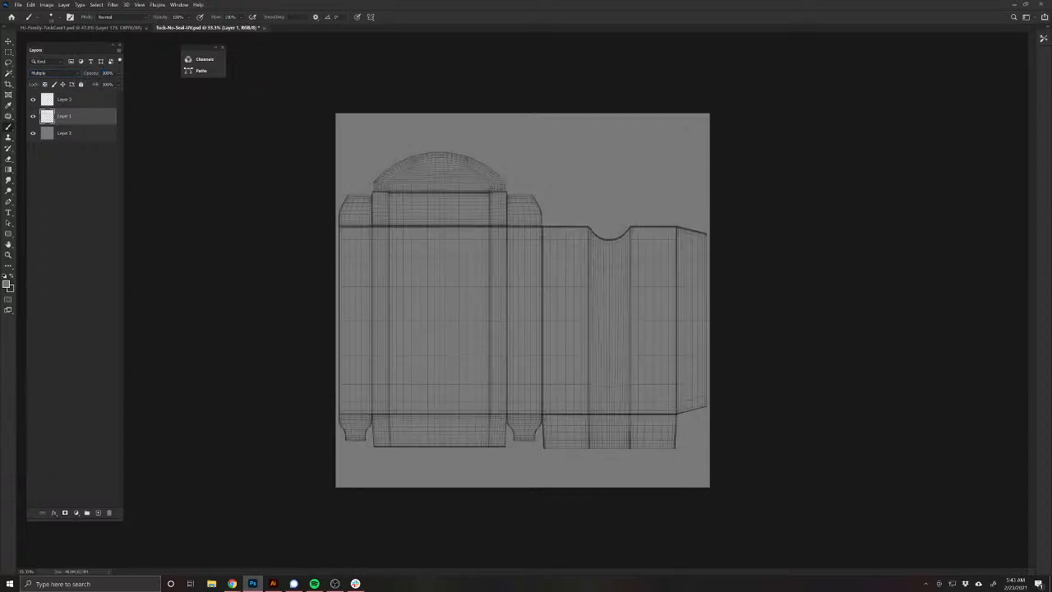
Step: Add a new layer above the wireframe and choose a bright red as the foreground color
scroll(530, 294, "up", 2)
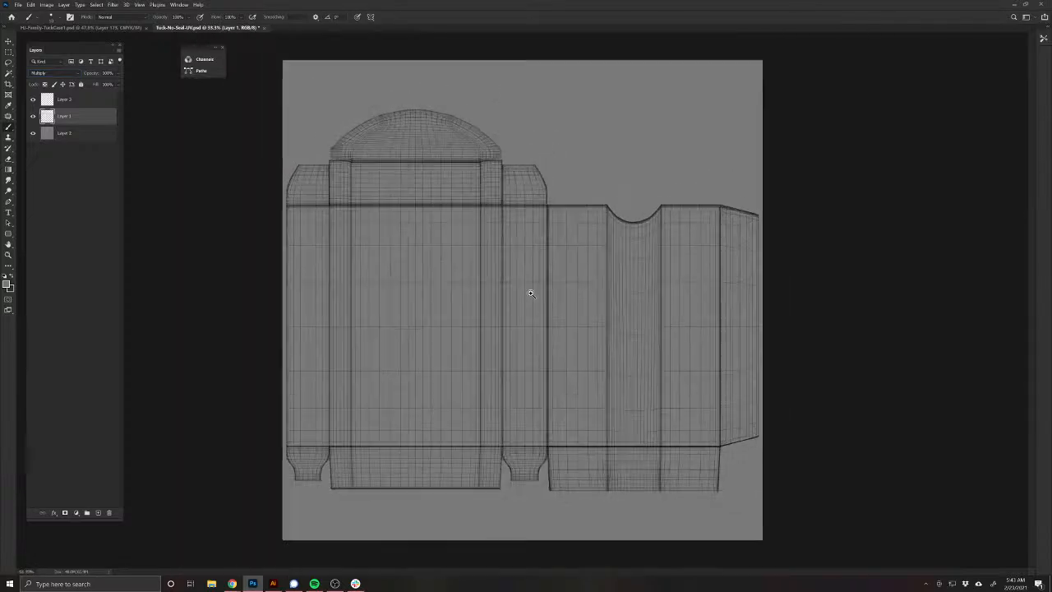
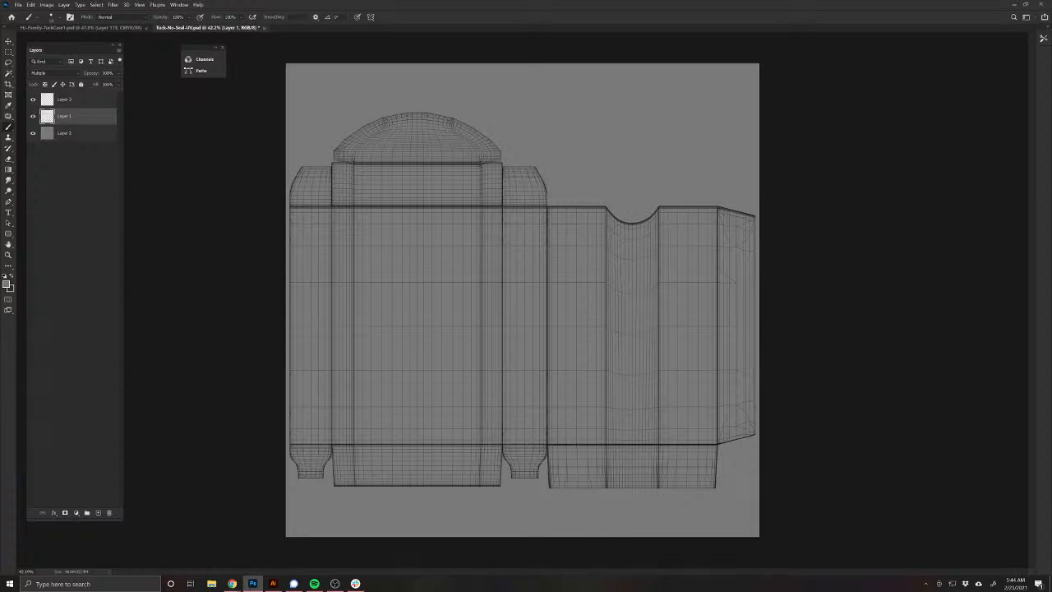
left_click(98, 512)
left_click(5, 276)
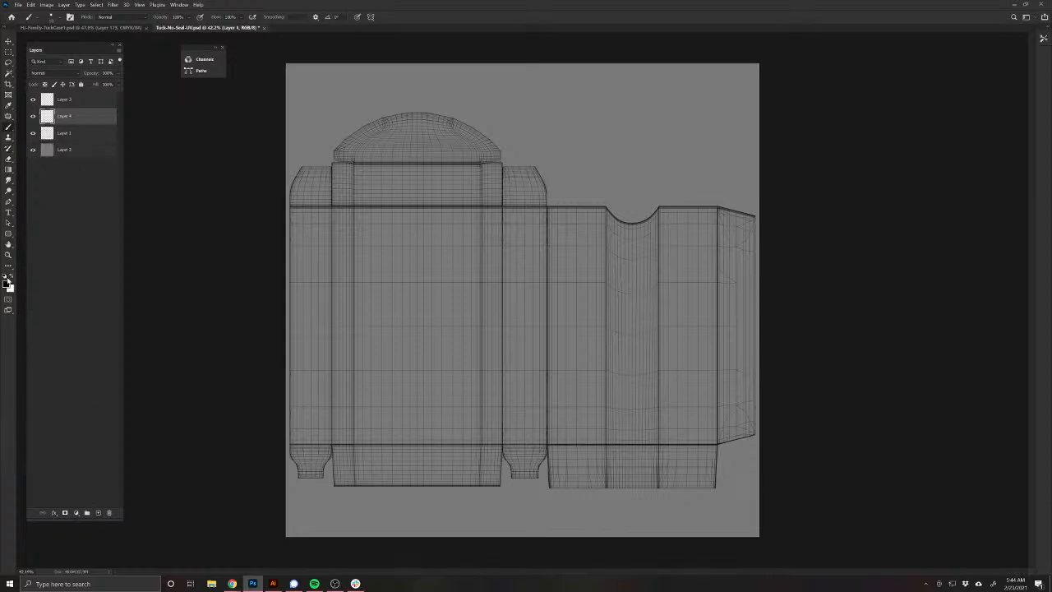
left_click(7, 284)
left_click(645, 302)
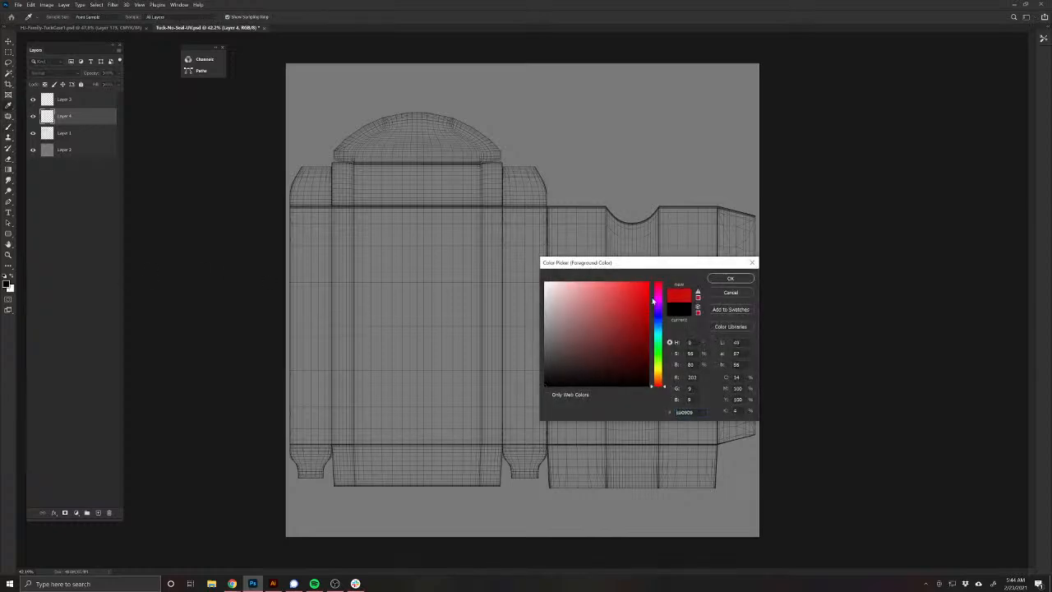
left_click(723, 280)
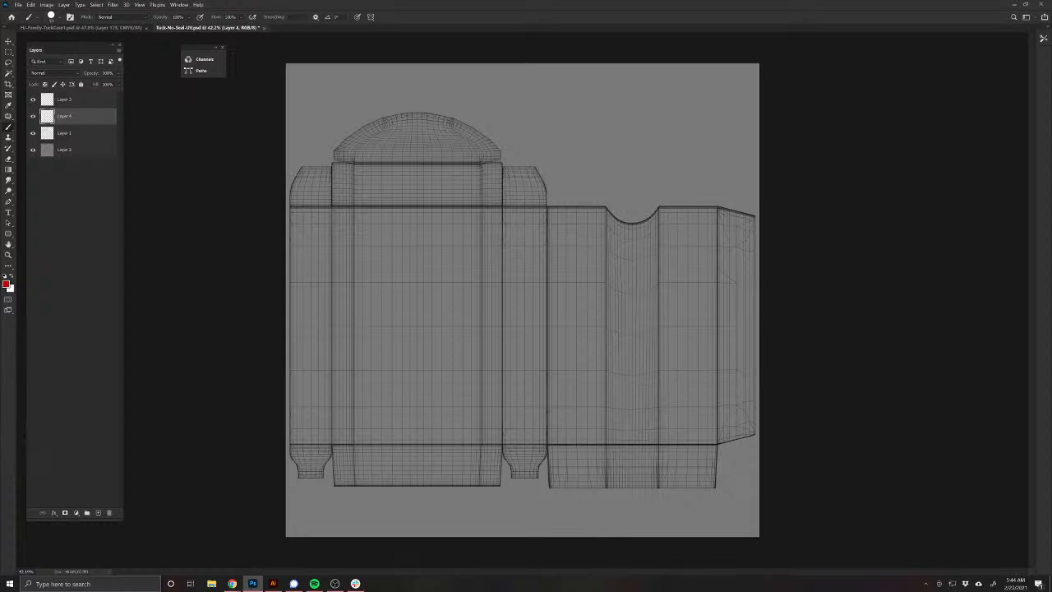
Step: Handwrite CDUB in red with the Brush across the template's top panel
left_click_drag(368, 174, 385, 195)
mouse_move(382, 175)
left_mouse_down()
mouse_move(402, 179)
mouse_move(390, 196)
left_mouse_up()
mouse_move(414, 177)
left_mouse_down()
mouse_move(420, 193)
mouse_move(446, 195)
left_mouse_up()
left_click_drag(445, 172, 447, 197)
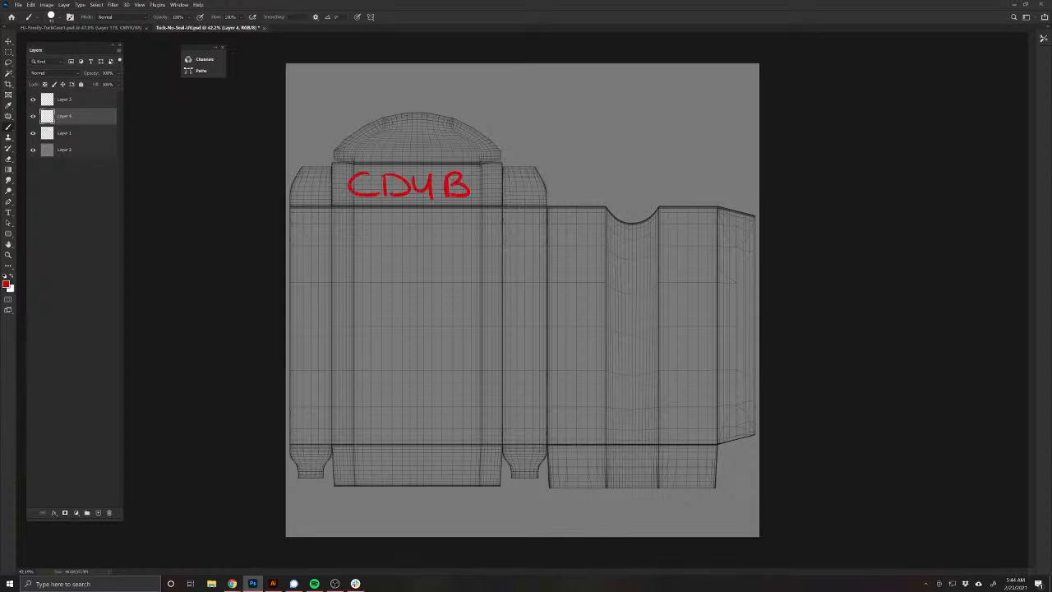
Step: Sketch a red circle holding a music note on a flared stem in the middle of the front panel
mouse_move(446, 403)
left_mouse_down()
mouse_move(418, 339)
mouse_move(421, 302)
left_mouse_up()
mouse_move(392, 392)
left_mouse_down()
mouse_move(413, 300)
mouse_move(468, 260)
mouse_move(411, 298)
mouse_move(443, 271)
mouse_move(407, 284)
left_mouse_up()
left_click_drag(398, 272, 406, 285)
Step: Brush red wavy vertical lines down both side panels and one large S-shaped squiggle across the back panel
left_click_drag(516, 223, 524, 434)
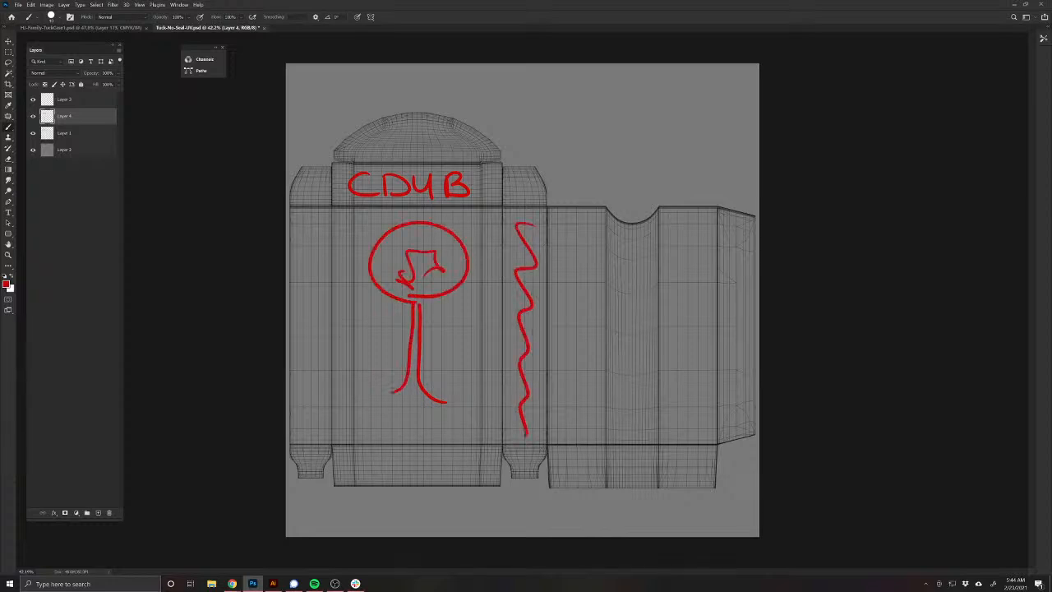
left_click_drag(315, 222, 315, 422)
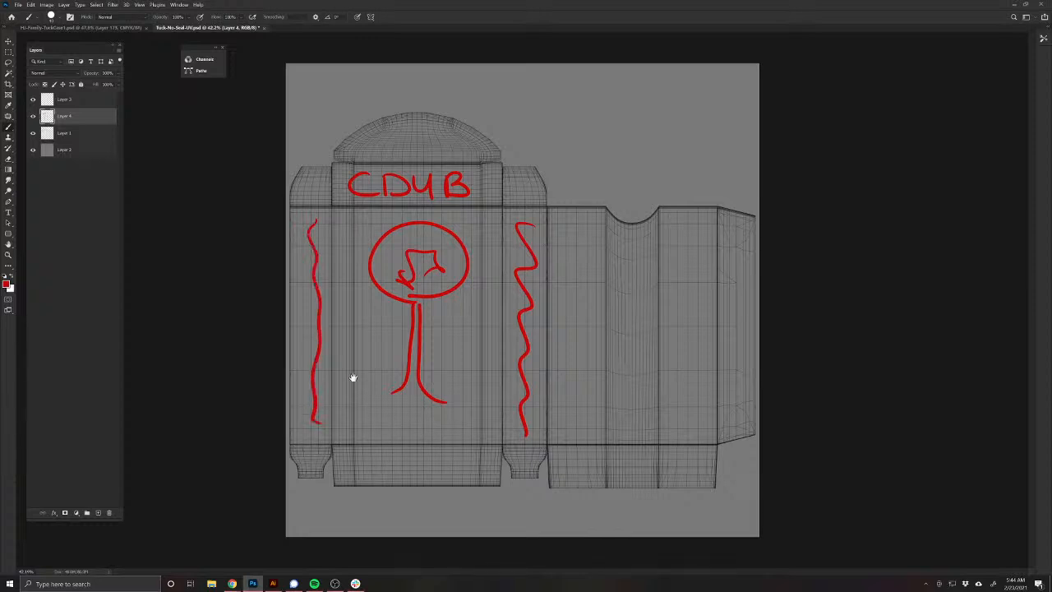
mouse_move(566, 232)
left_mouse_down()
mouse_move(631, 255)
mouse_move(662, 299)
mouse_move(602, 327)
mouse_move(642, 404)
mouse_move(598, 399)
left_mouse_up()
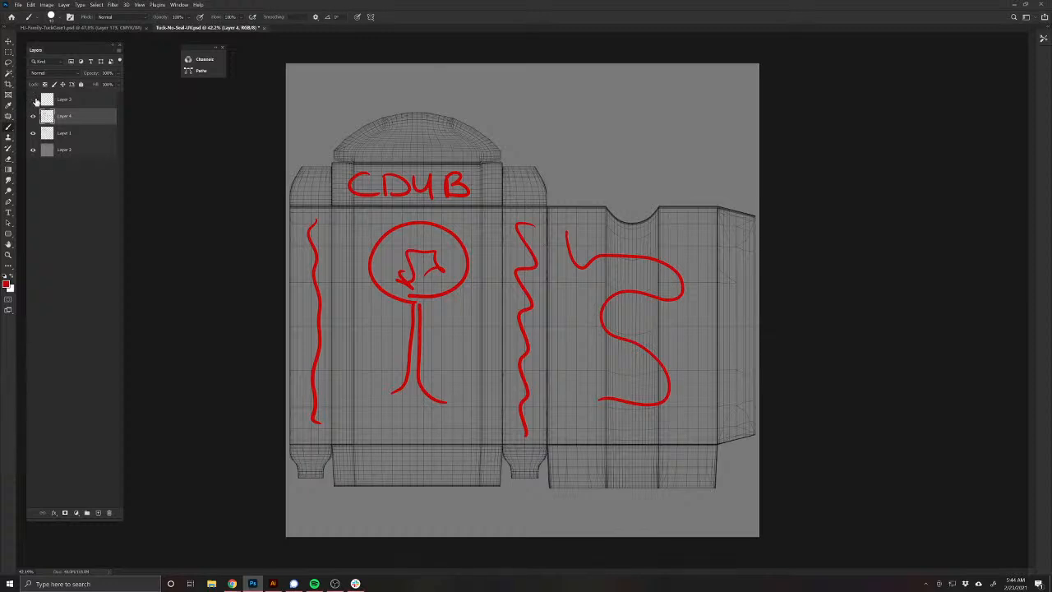
Step: Hide the wireframe layer (Layer 1) and start a Save As into the HJ-FamilyofCompanies folder in Dropbox
left_click(33, 132)
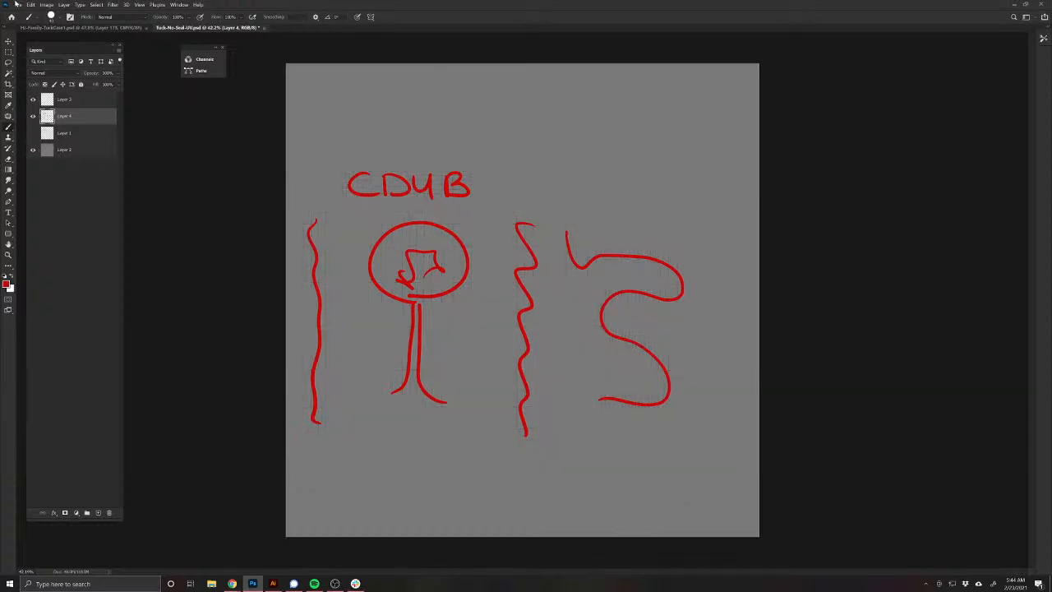
left_click(17, 5)
left_click(30, 99)
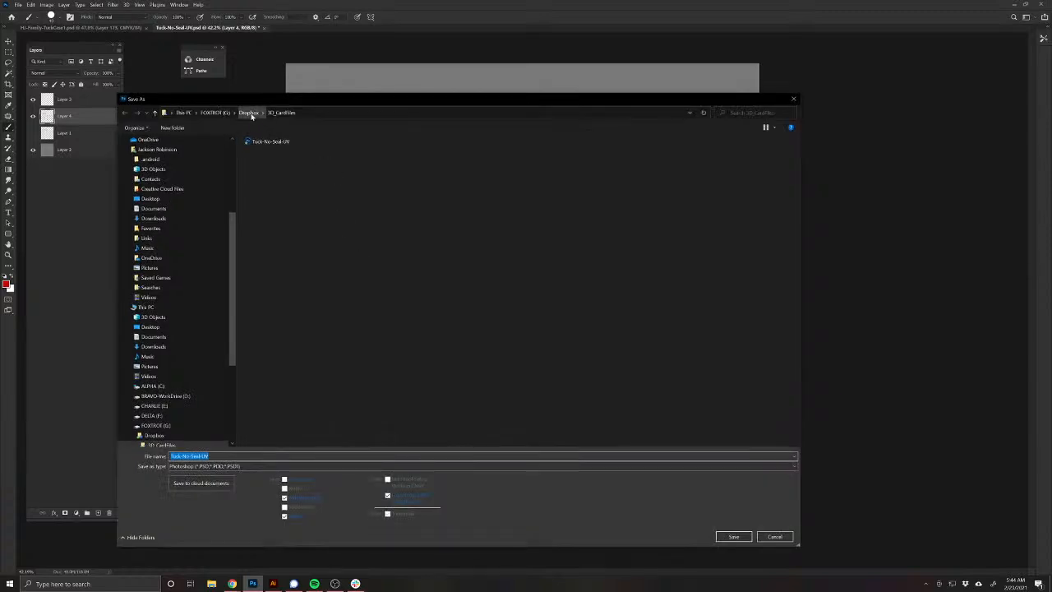
left_click(249, 113)
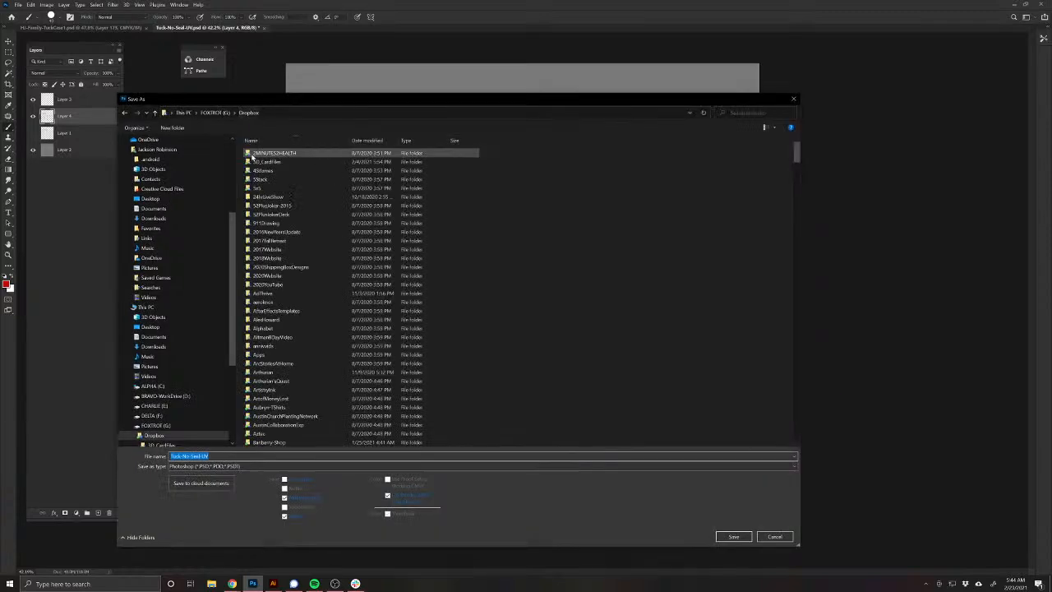
scroll(288, 287, "down", 20)
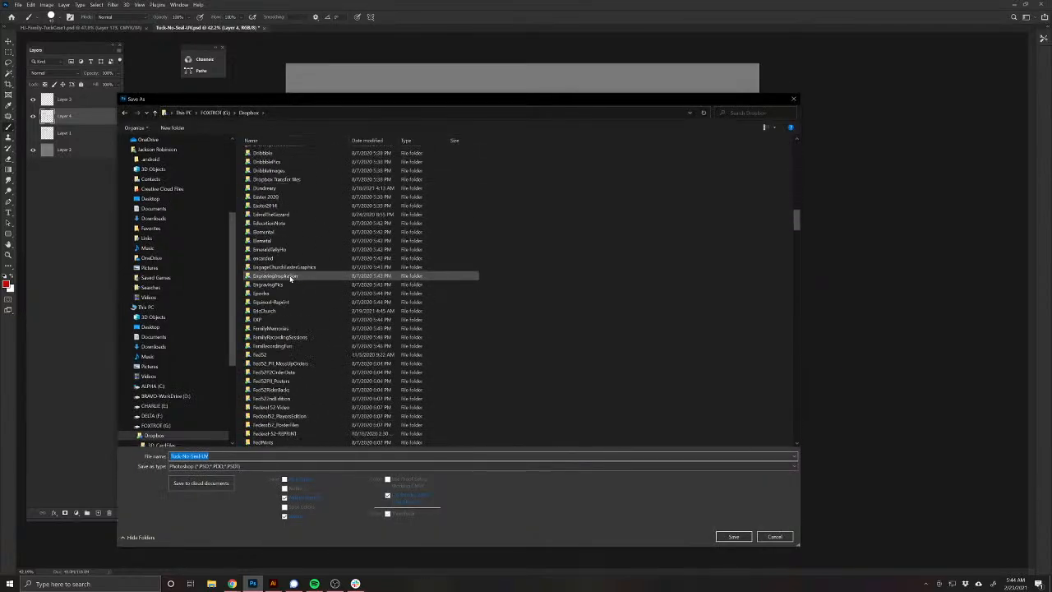
scroll(288, 277, "down", 20)
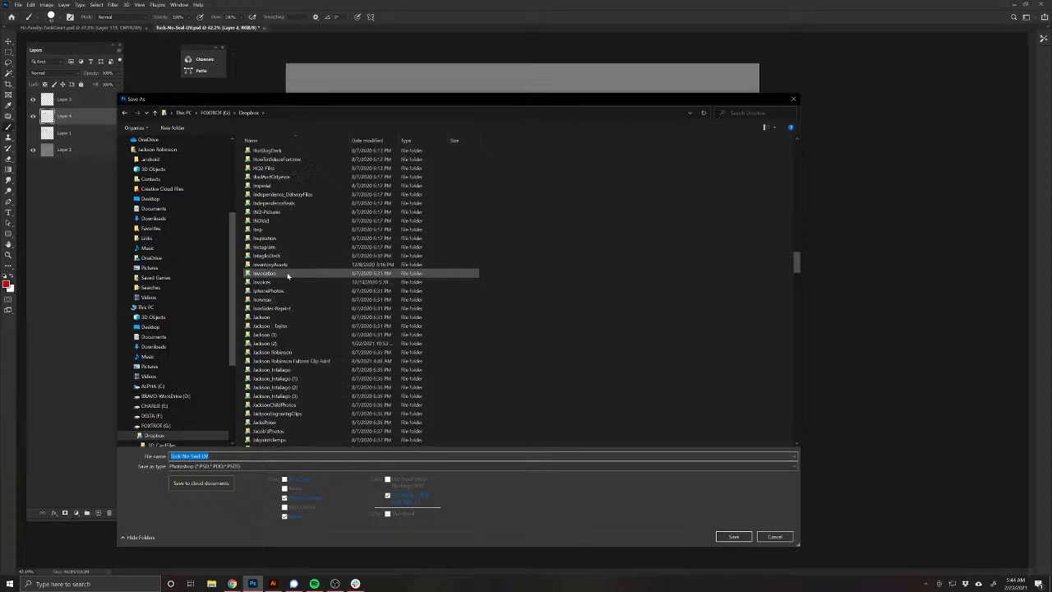
double_click(271, 194)
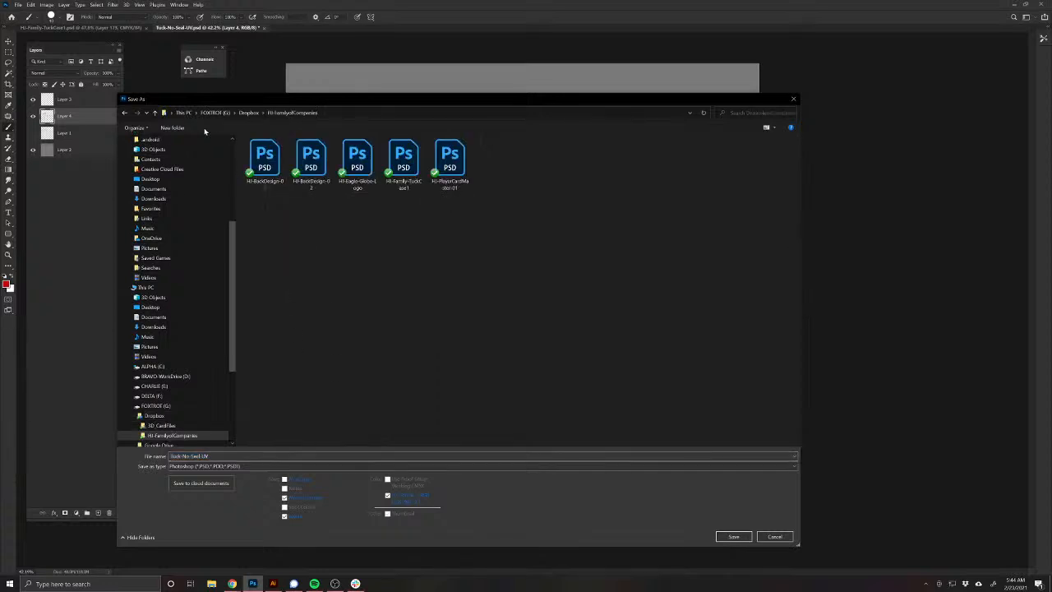
Step: Create a Textures folder inside HJ-FamilyofCompanies and open it as the save location
left_click(169, 127)
type("Textures")
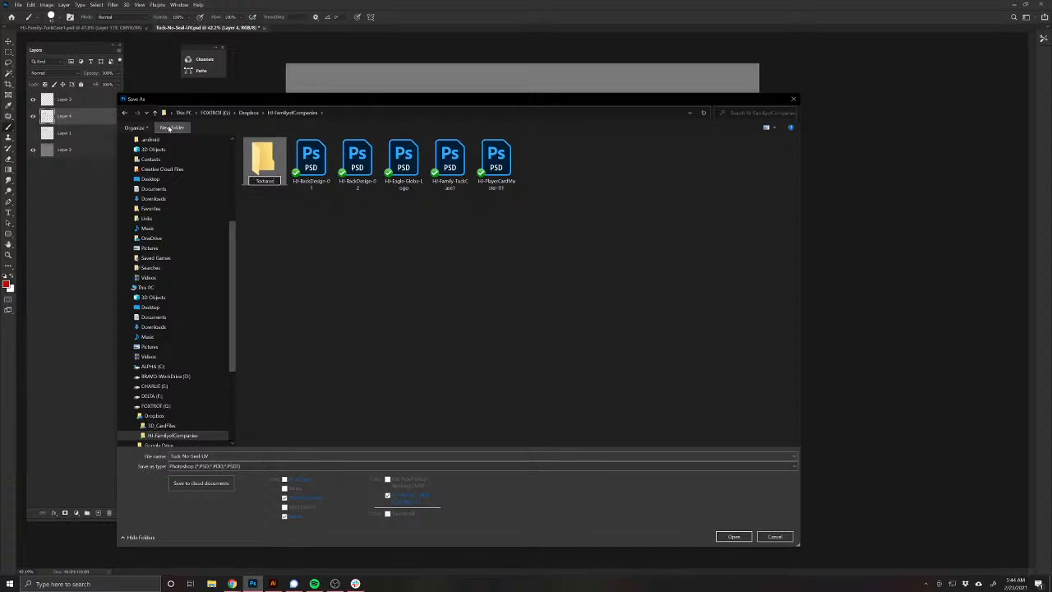
key("Return")
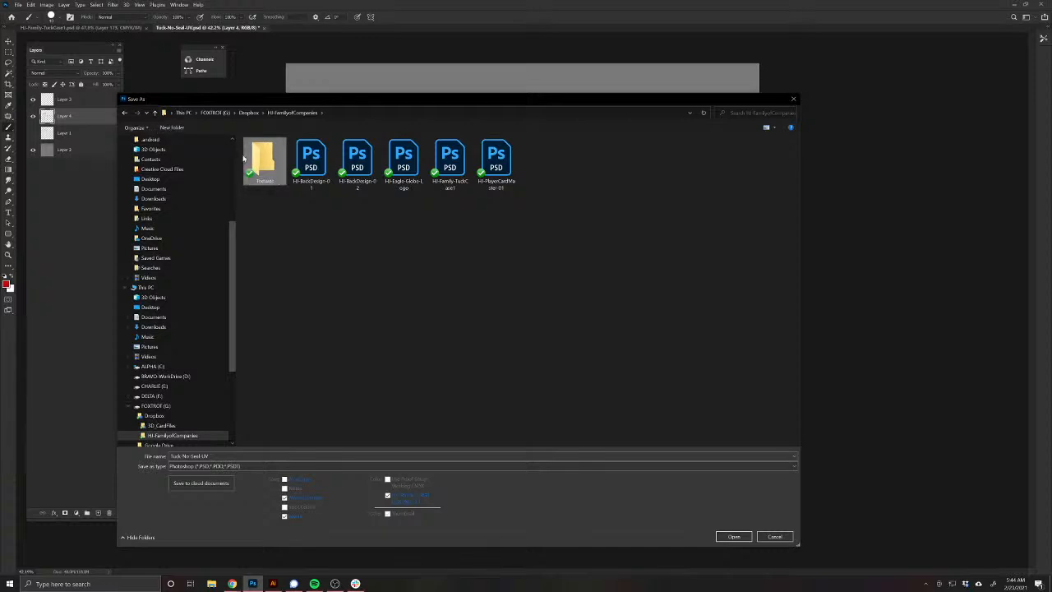
double_click(261, 159)
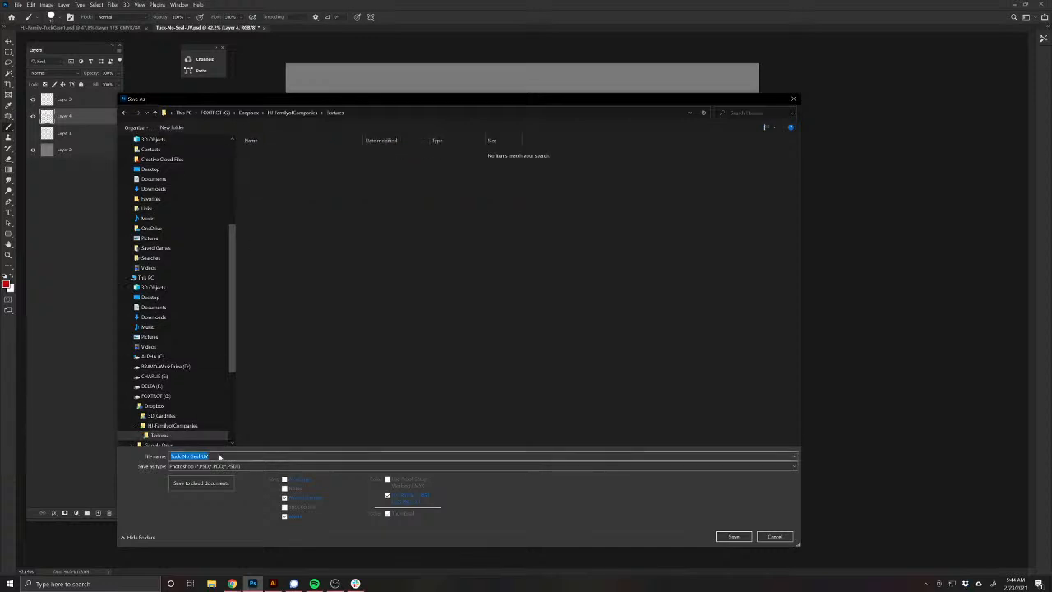
Step: Name the file HJ-Tuck-Diff, choose the Targa format and save it in the Textures folder
key("BackSpace")
left_click(206, 466)
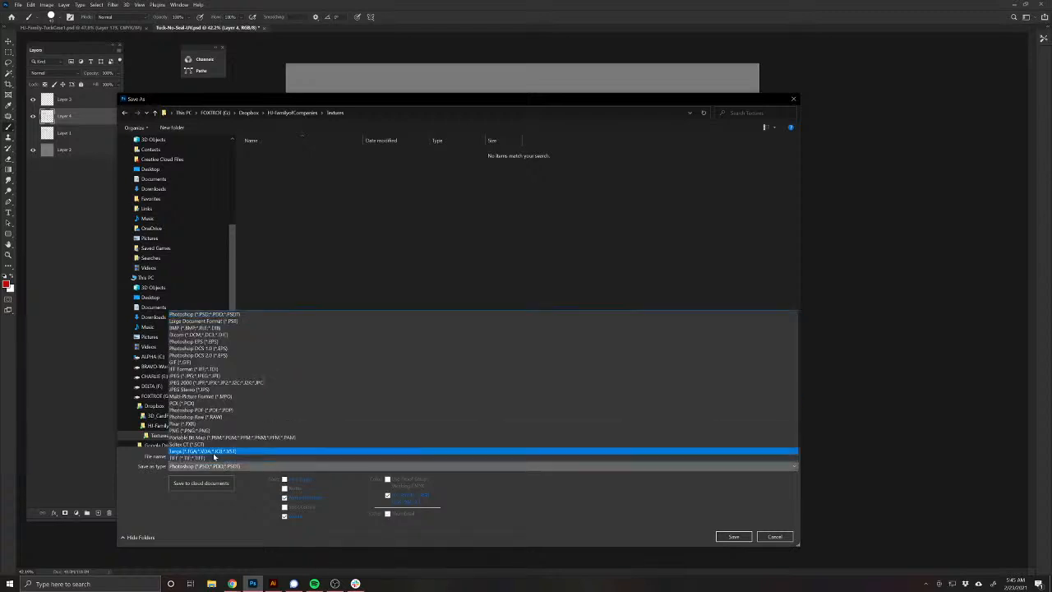
left_click(206, 452)
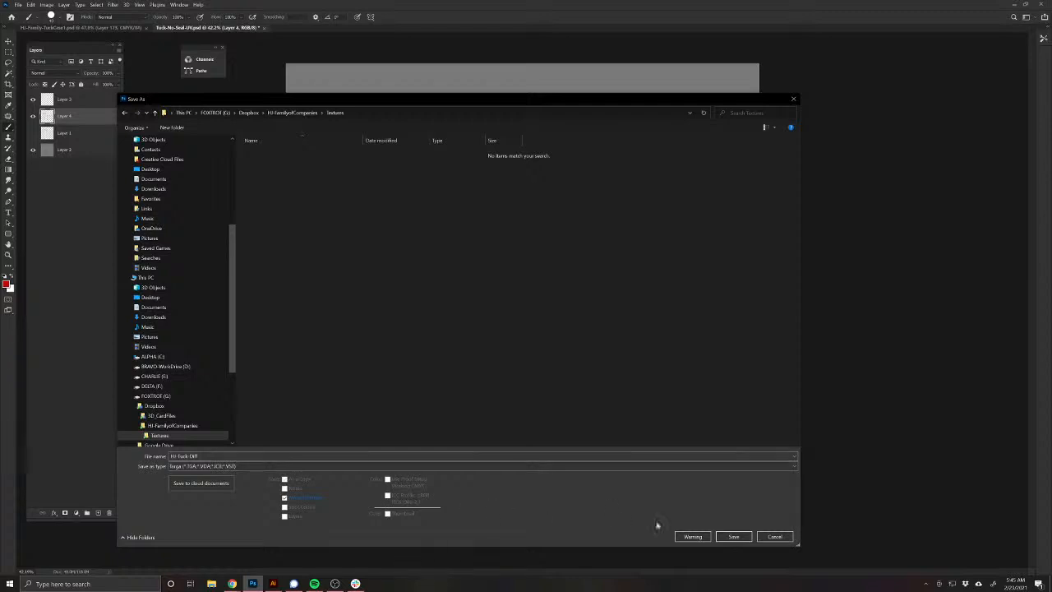
left_click(732, 536)
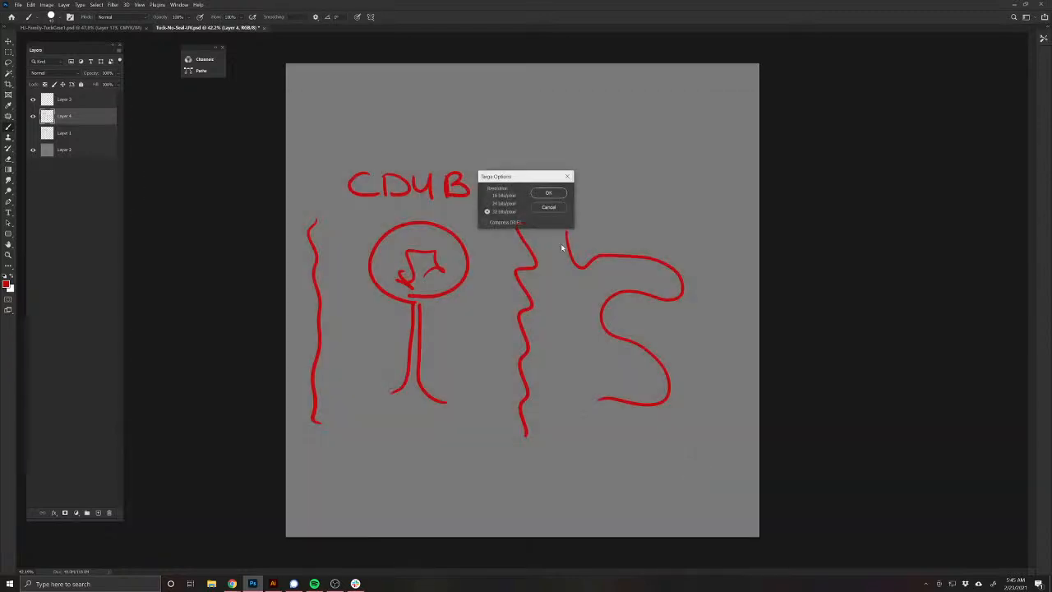
Step: Finish the Targa save at 32 bits/pixel, and launch KeyShot, dismissing its software update and welcome windows
left_click(552, 194)
key("super")
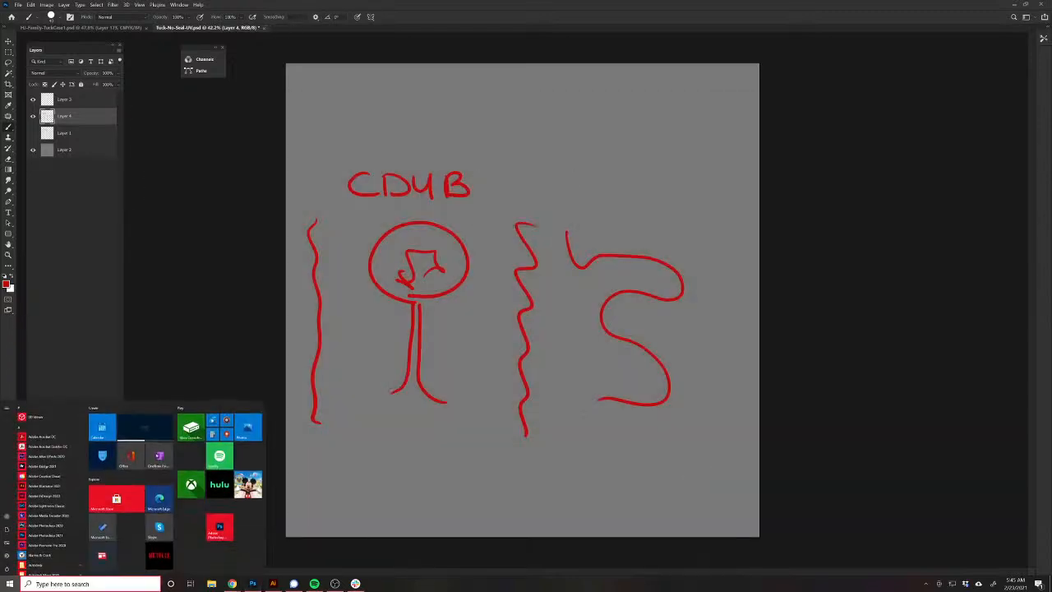
type("key")
key("Return")
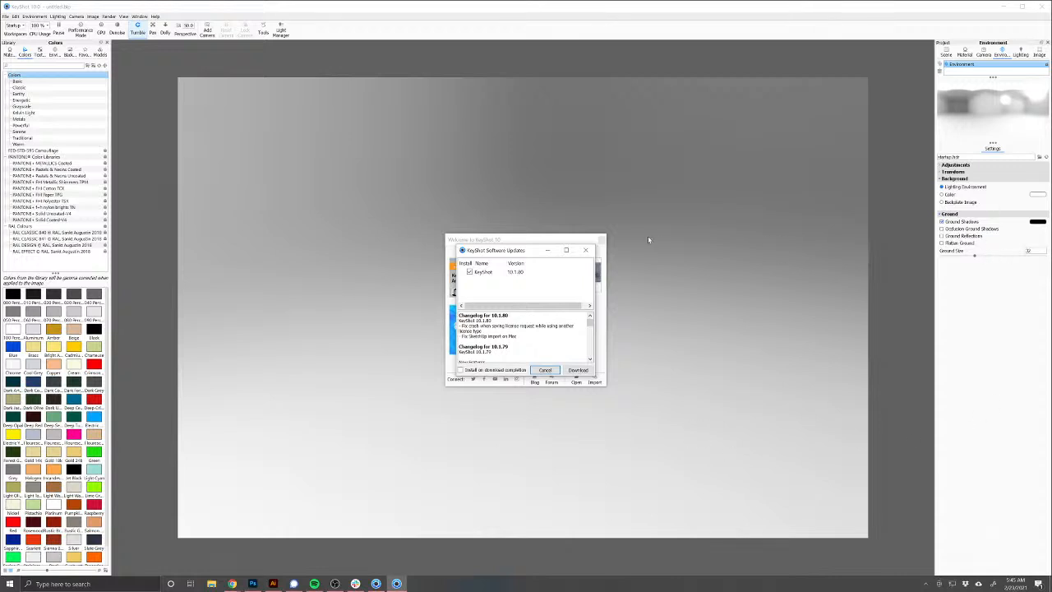
left_click(549, 370)
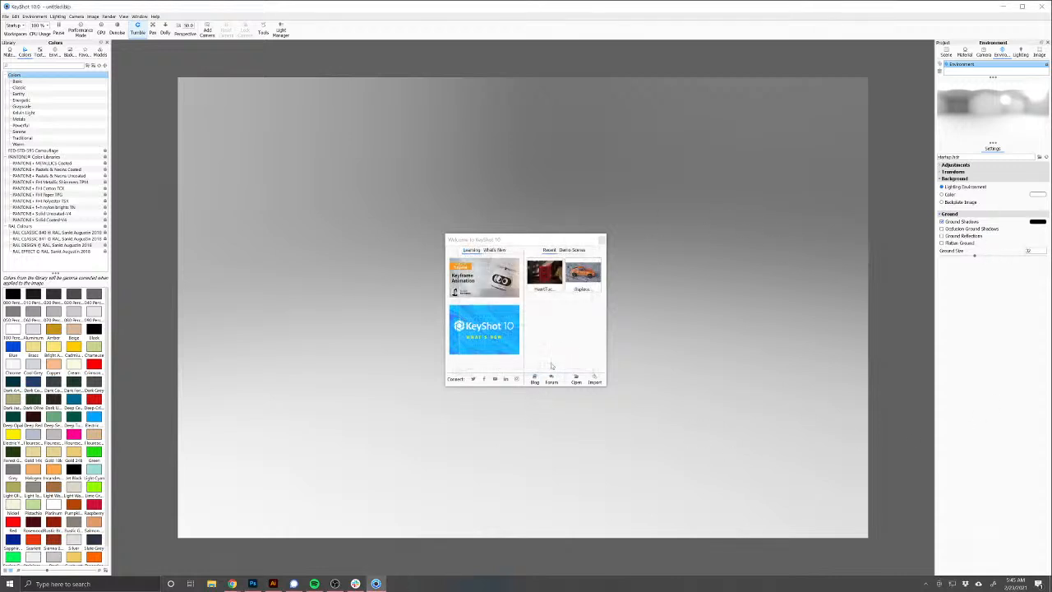
left_click(602, 240)
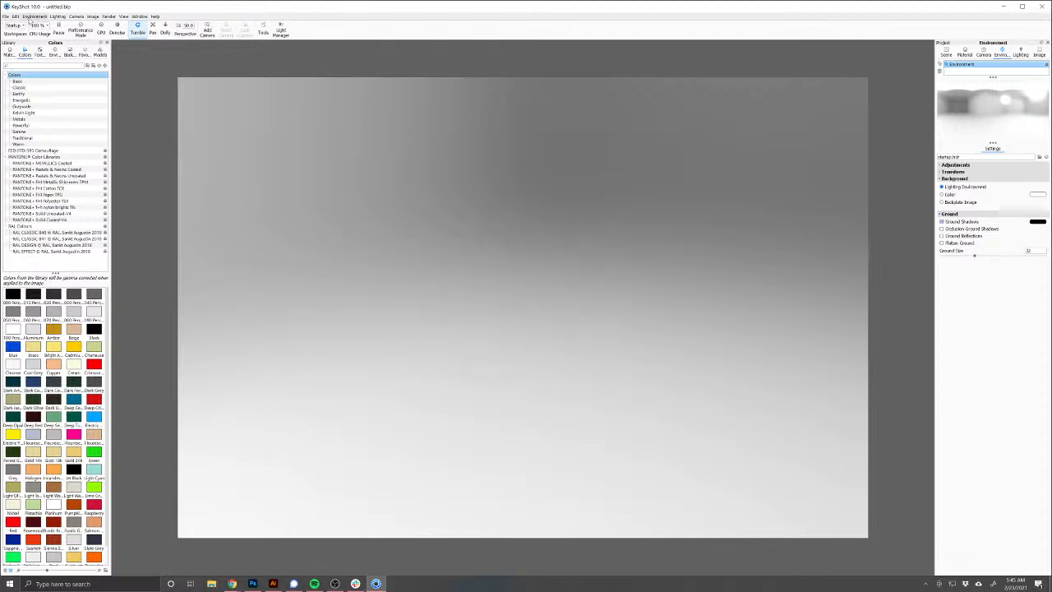
Step: Import the TuckNoSeal model from the 3D_CardFiles folder into the scene with the default import settings
left_click(6, 16)
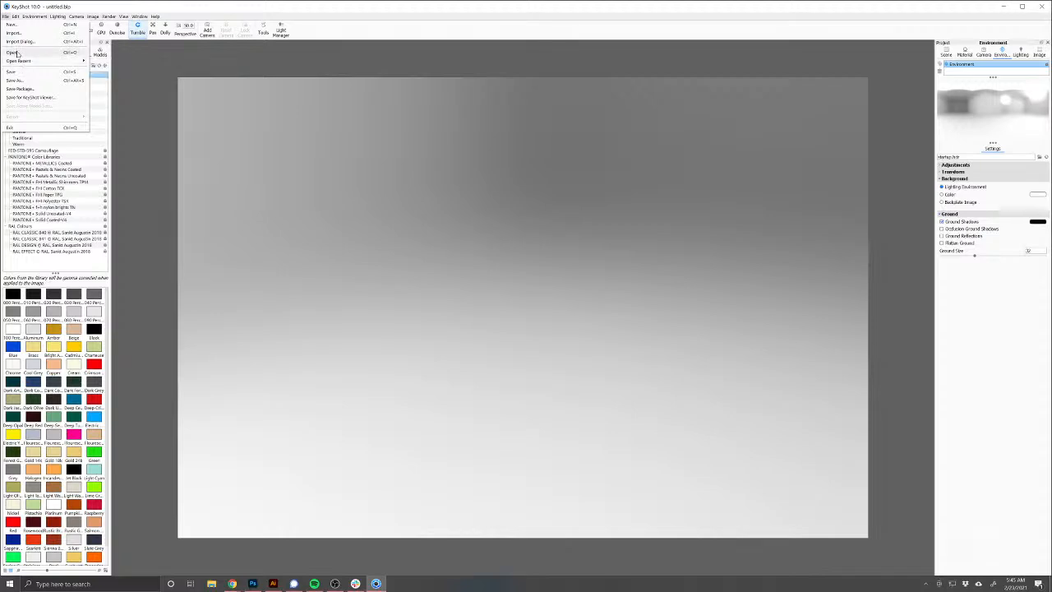
left_click(19, 52)
left_click_drag(329, 23, 649, 123)
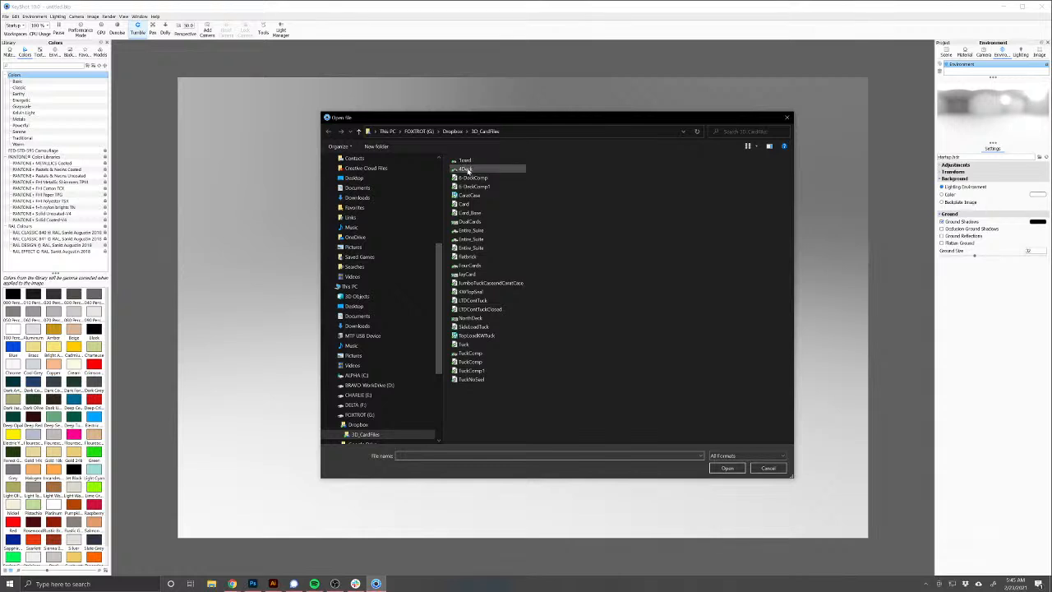
left_click(471, 380)
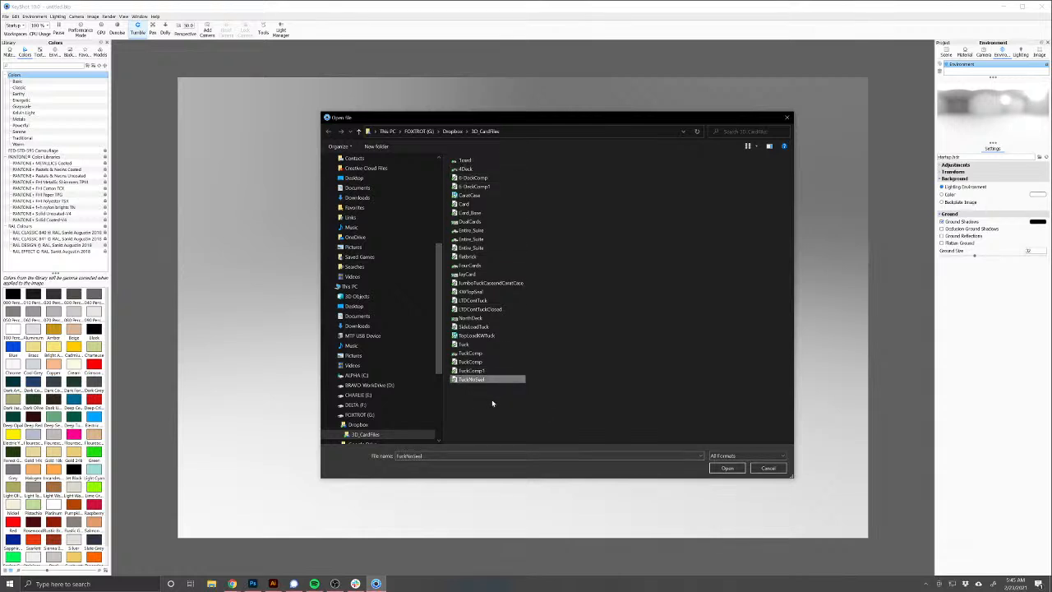
left_click(727, 469)
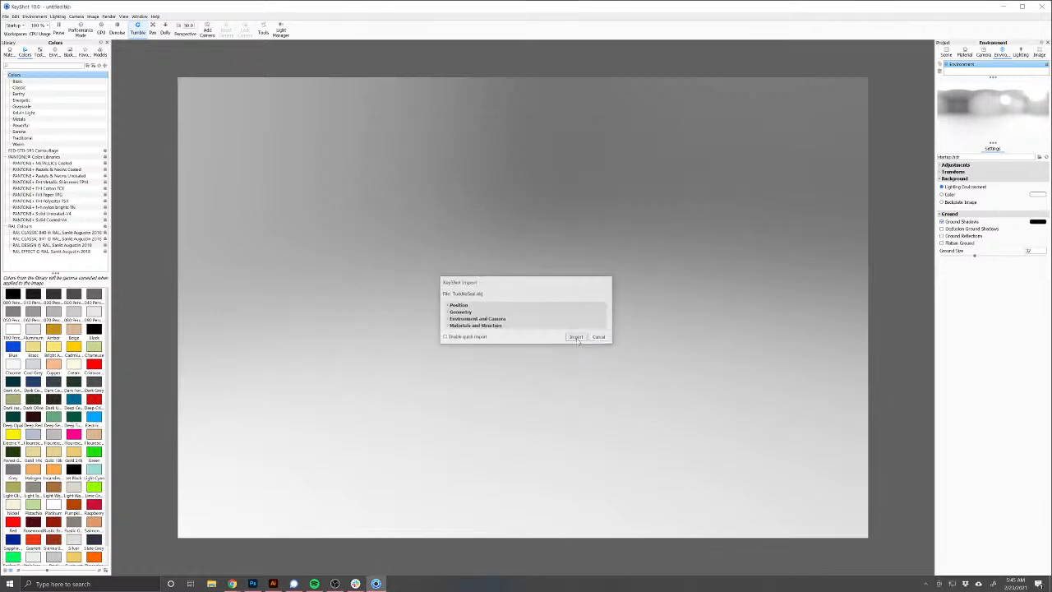
left_click(575, 338)
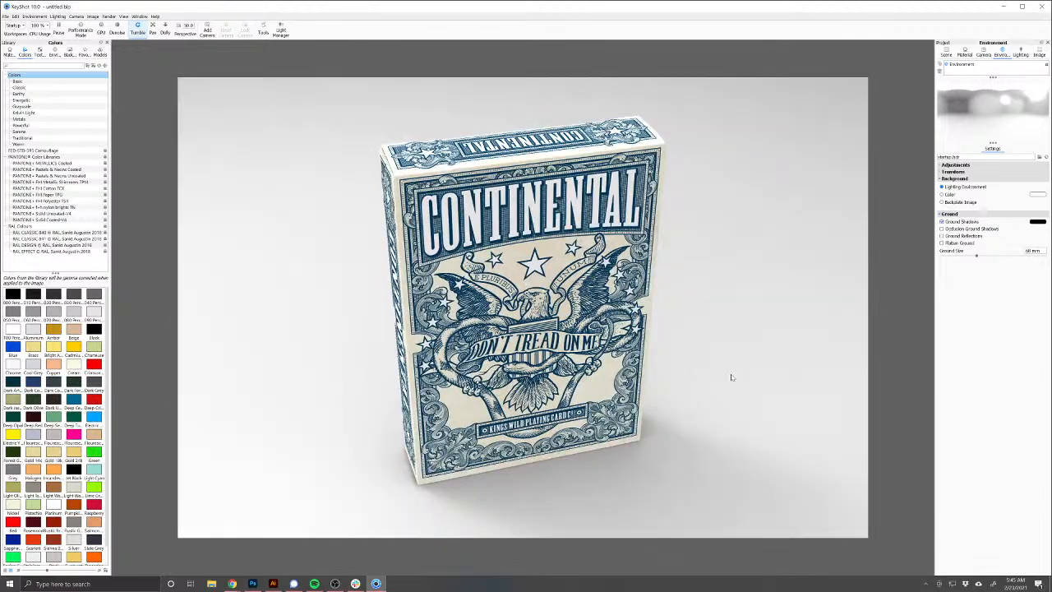
Step: Select the tuck box's material for editing and open the file browser for its diffuse texture map
left_click_drag(730, 376, 838, 330)
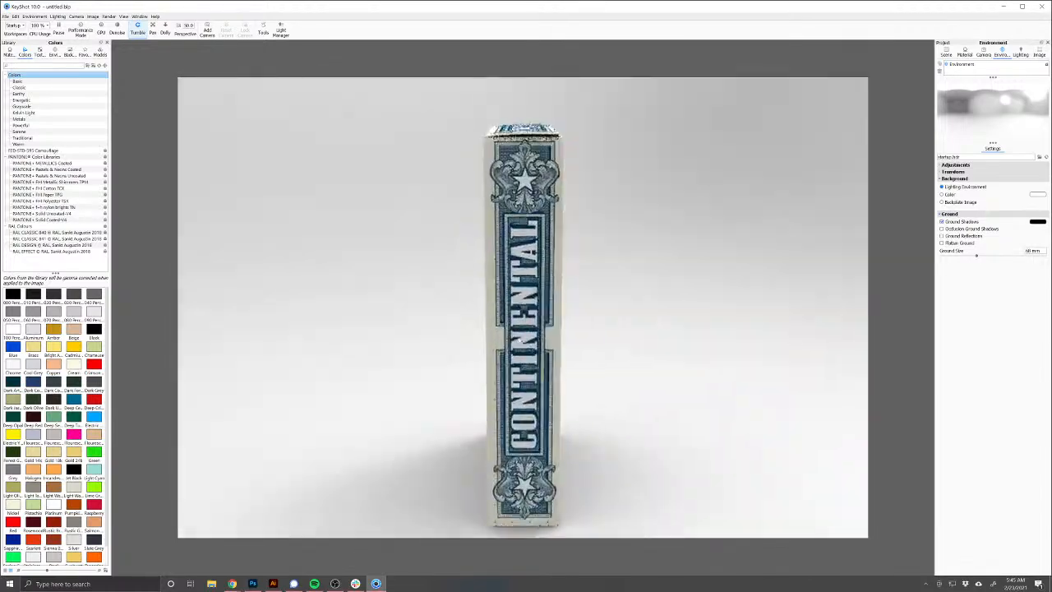
left_click_drag(386, 352, 667, 316)
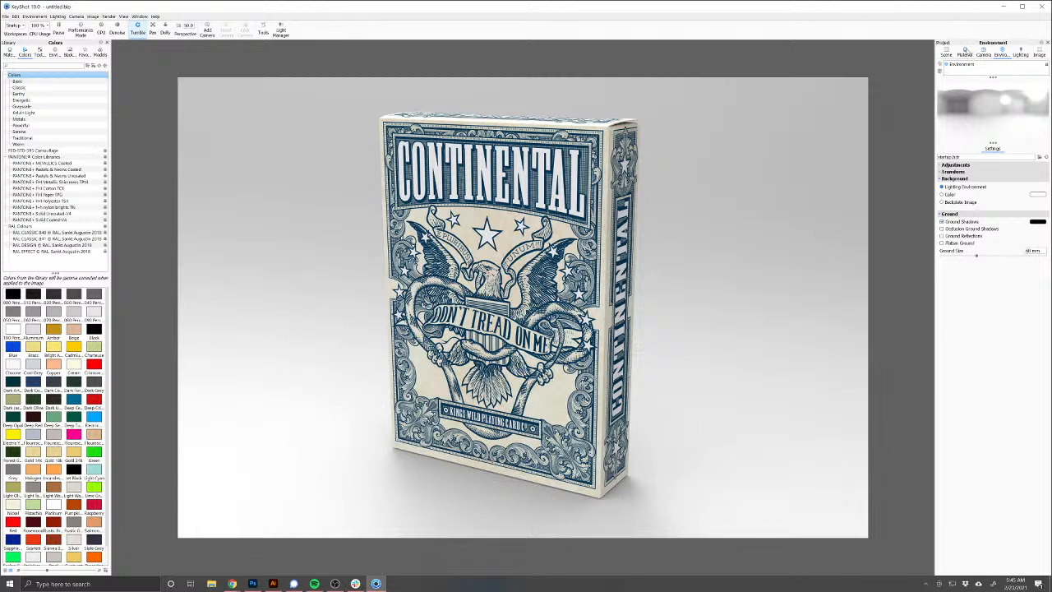
left_click(965, 51)
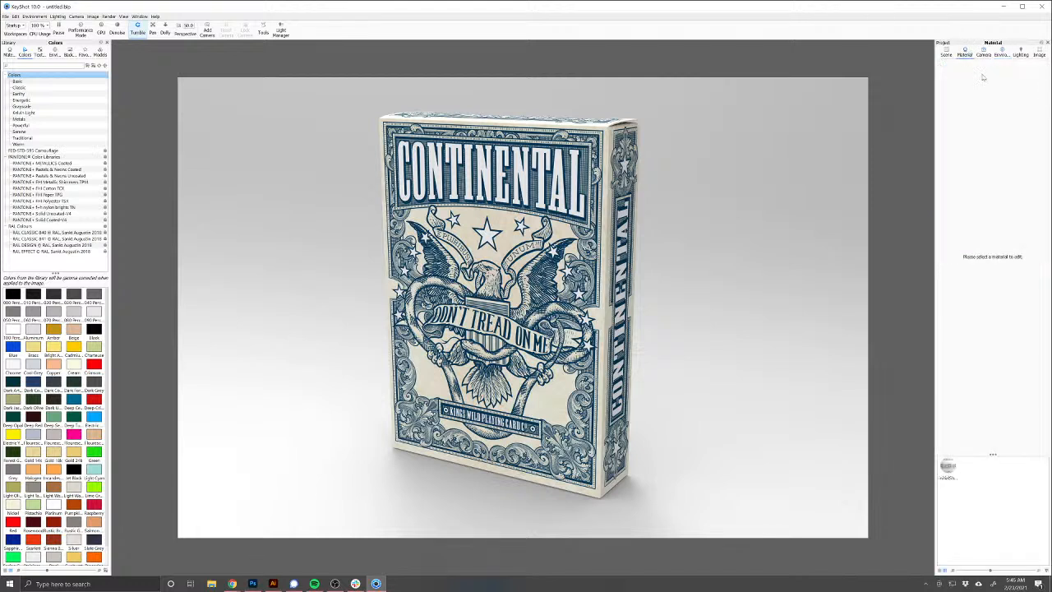
double_click(585, 328)
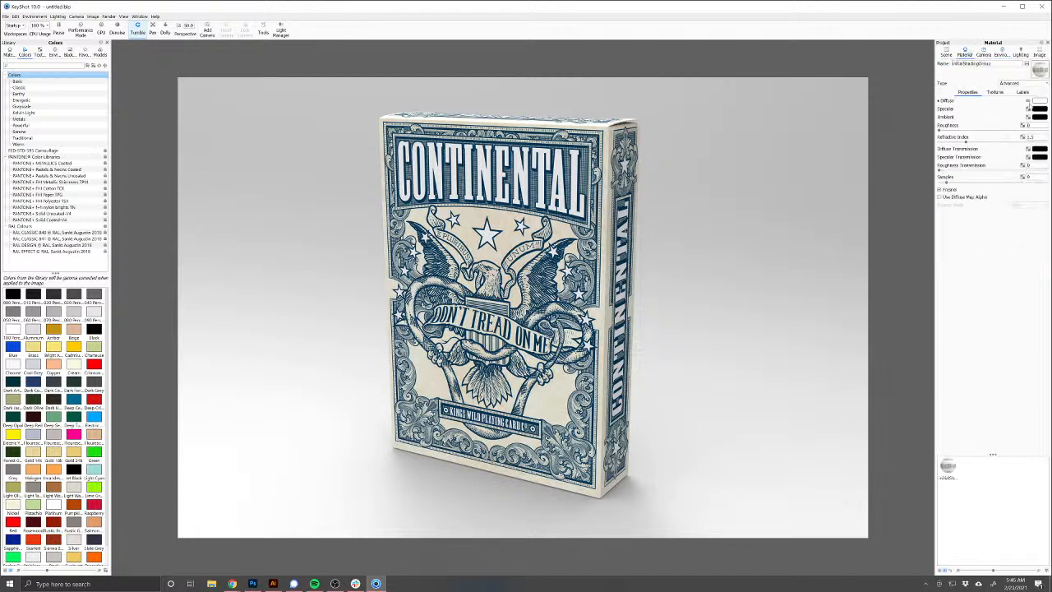
left_click(1000, 93)
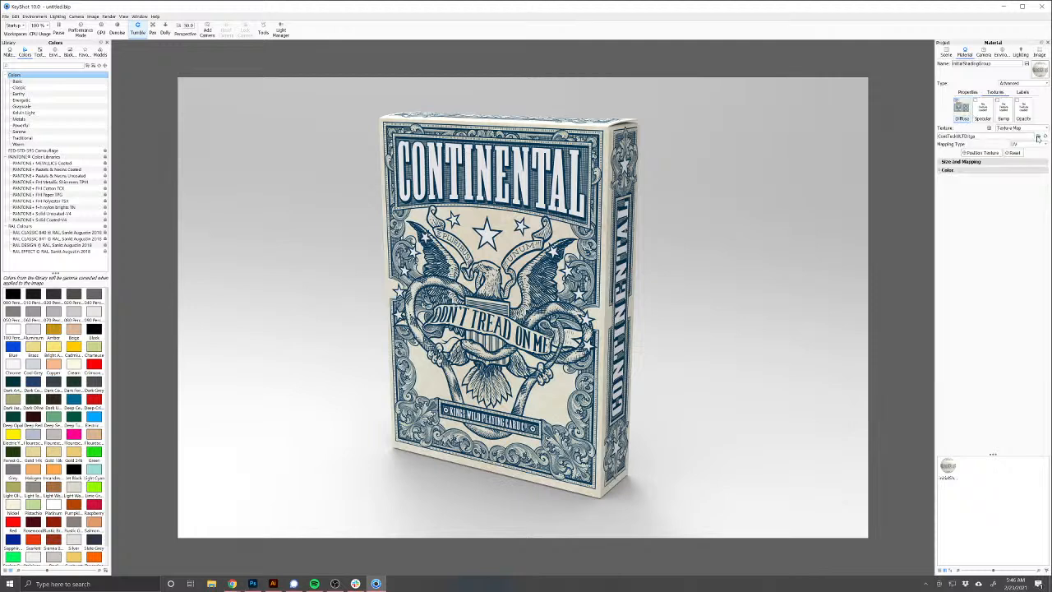
left_click(1038, 137)
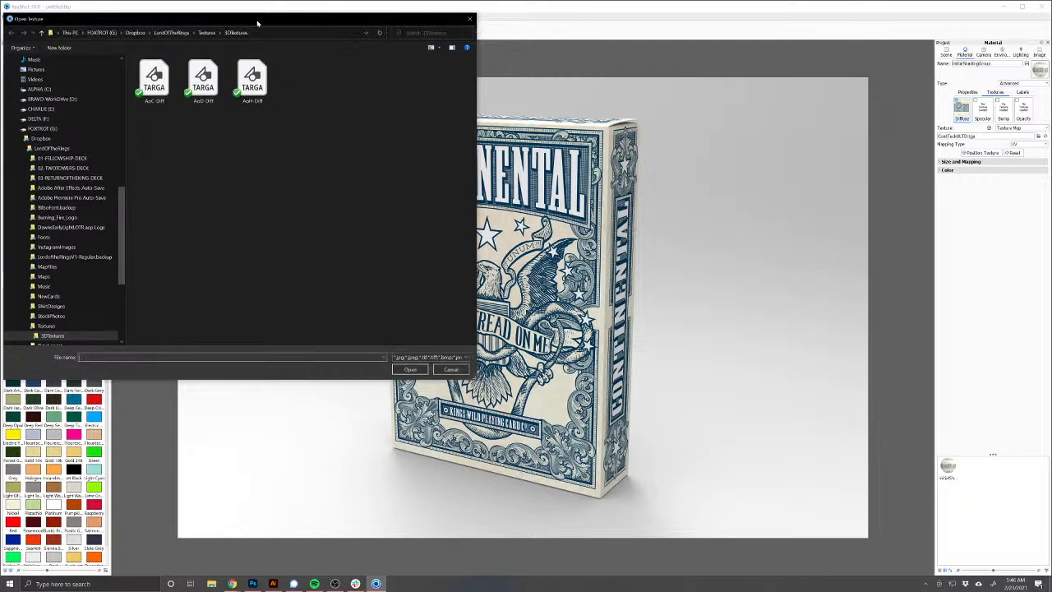
left_click_drag(257, 23, 436, 103)
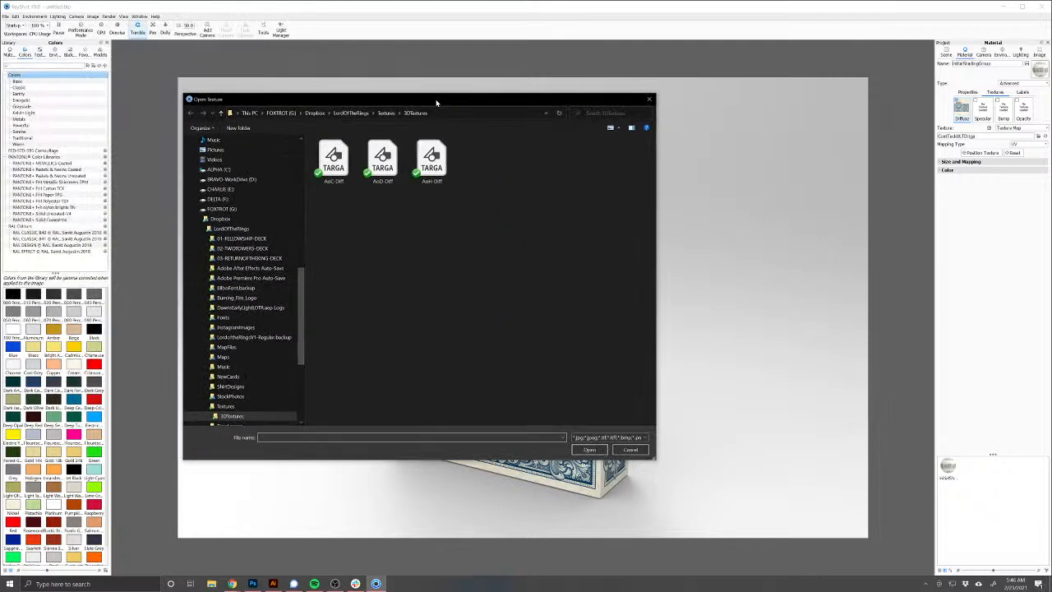
Step: Load HJ-Tuck-Diff.tga from the Textures folder in Dropbox's HJ-FamilyofCompanies folder as the diffuse texture
left_click(312, 113)
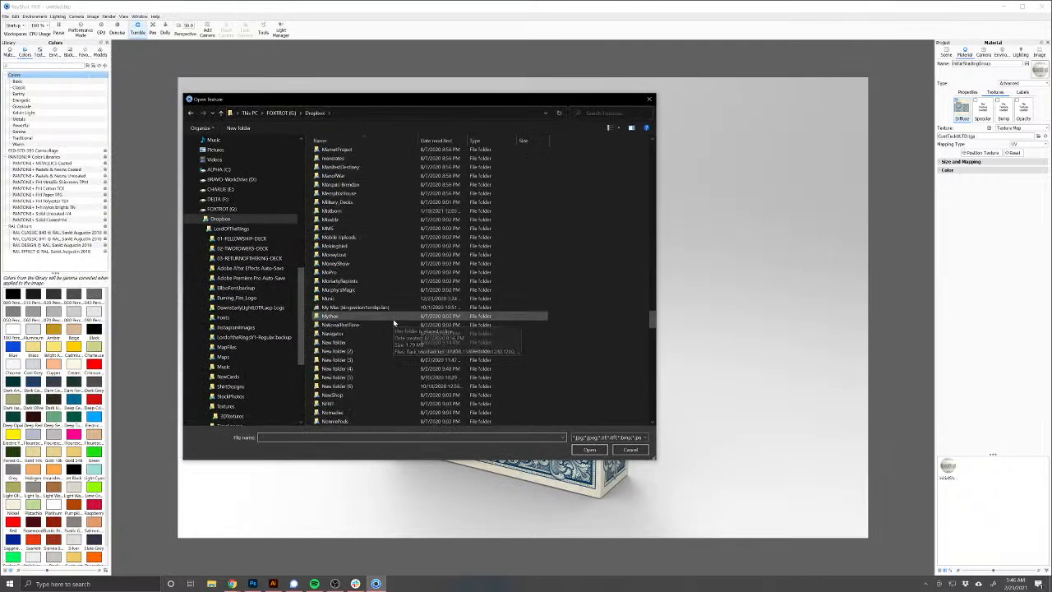
scroll(392, 322, "down", 6)
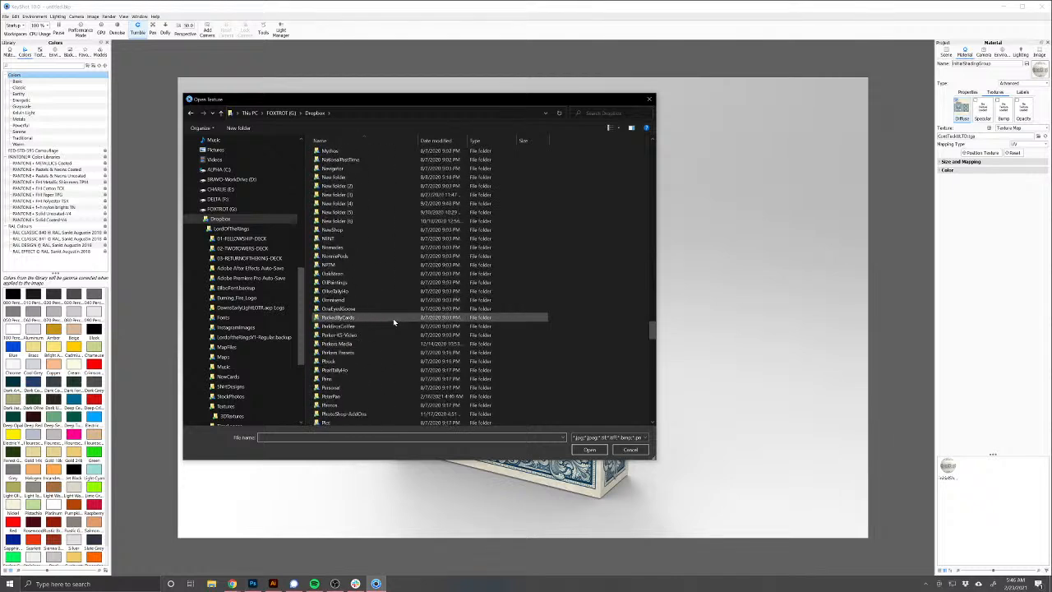
scroll(393, 318, "up", 15)
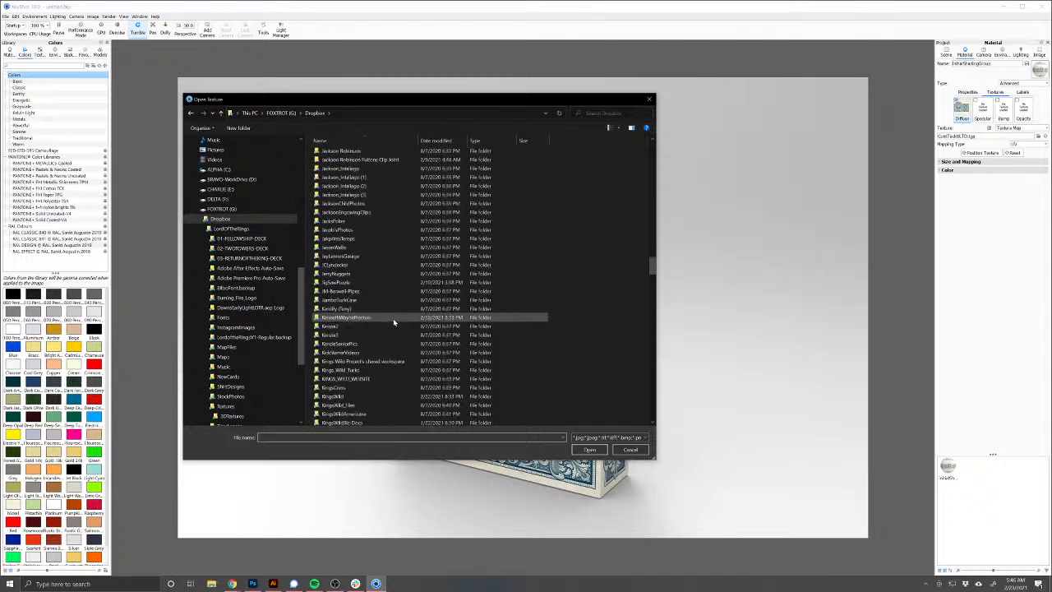
scroll(393, 318, "up", 12)
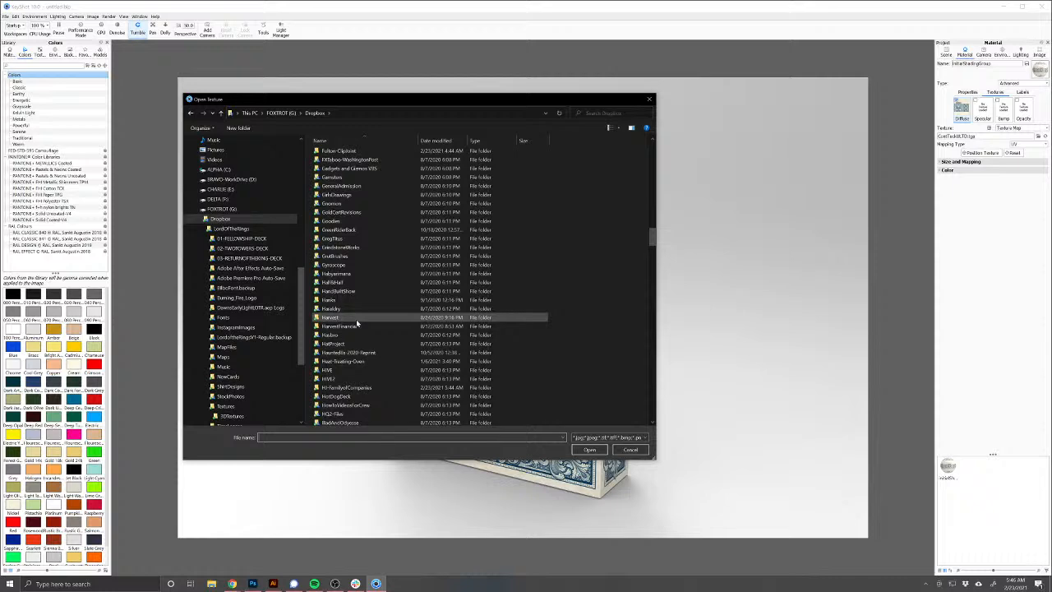
double_click(346, 387)
double_click(345, 169)
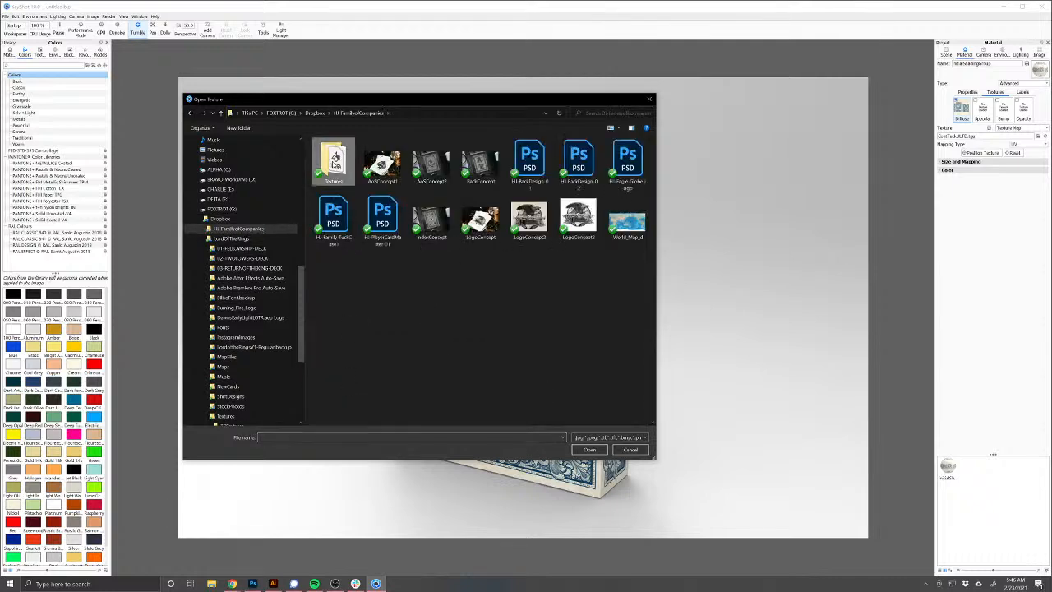
left_click(320, 171)
left_click(589, 450)
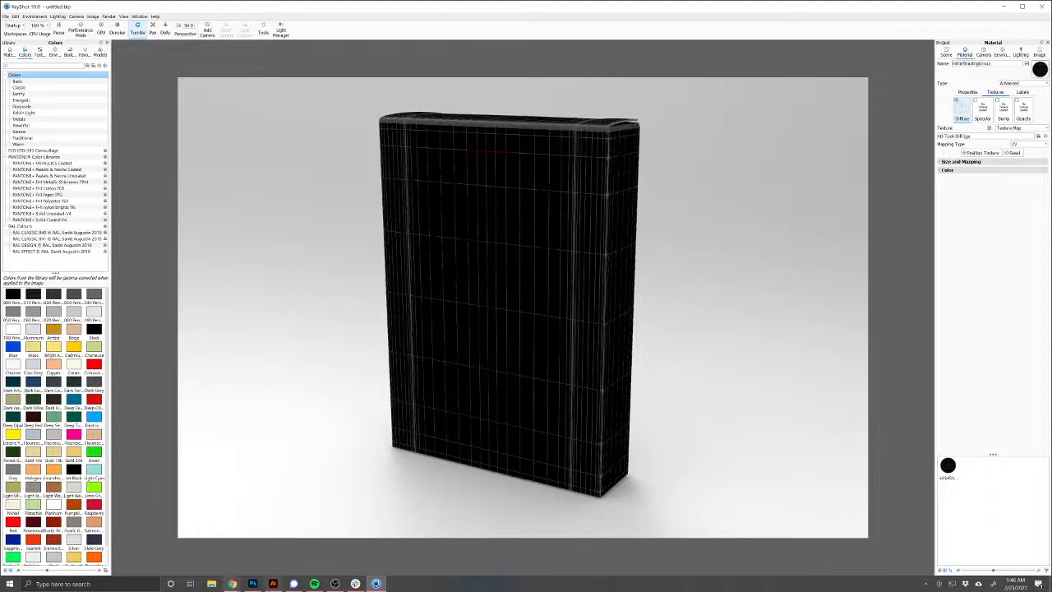
Step: Switch to Photoshop, show the channels of the Tuck-No-Seal-UV document and delete the Alpha 1 channel
left_click(253, 584)
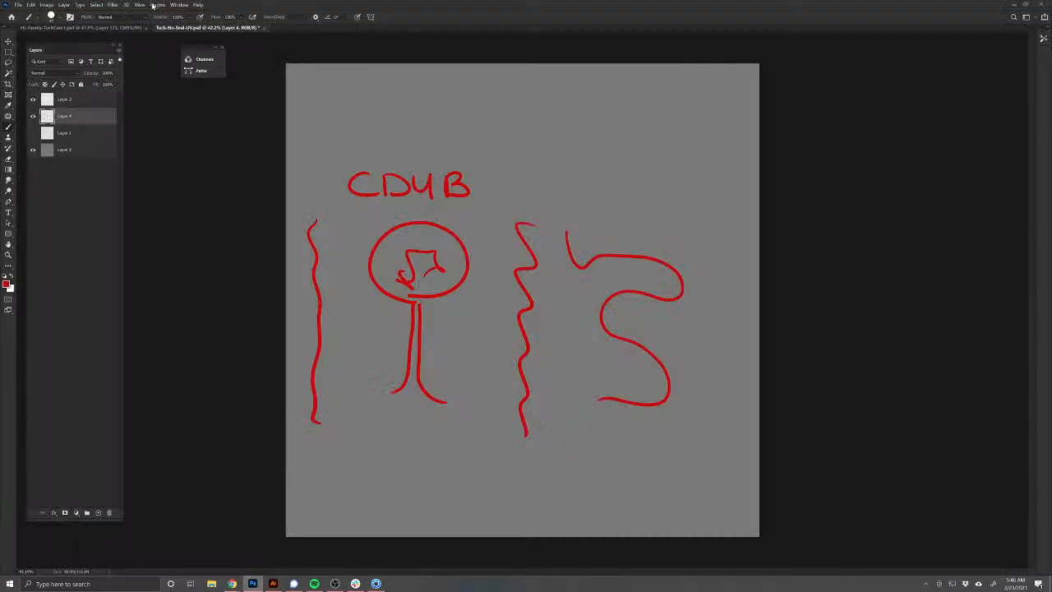
left_click(179, 4)
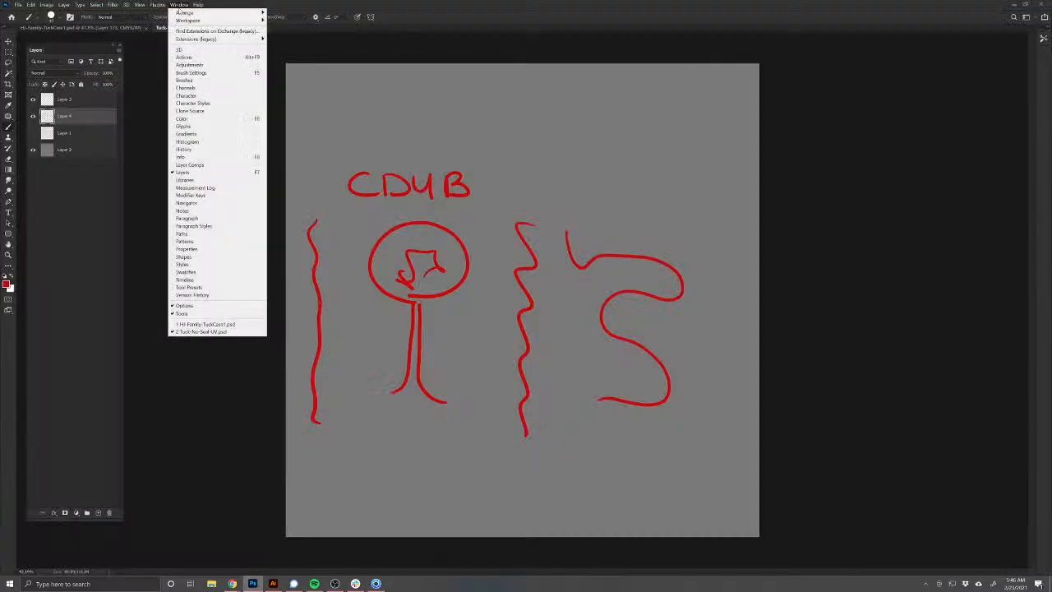
left_click(186, 87)
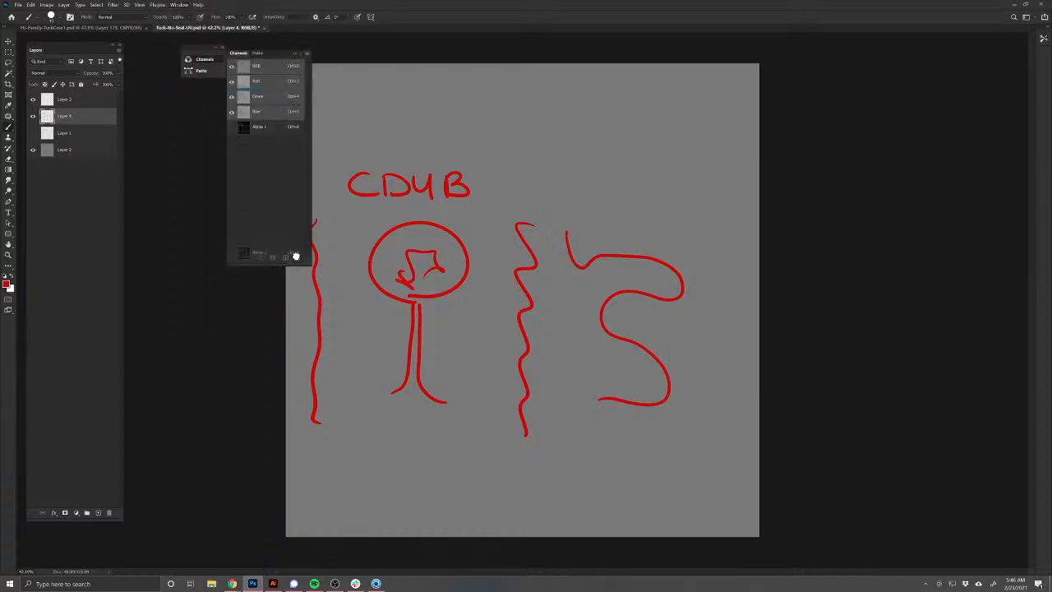
left_click_drag(296, 255, 297, 256)
Step: Save the document as a Targa file, replacing HJ-Tuck-Diff.tga in the HJ-FamilyofCompanies Textures folder
left_click(16, 5)
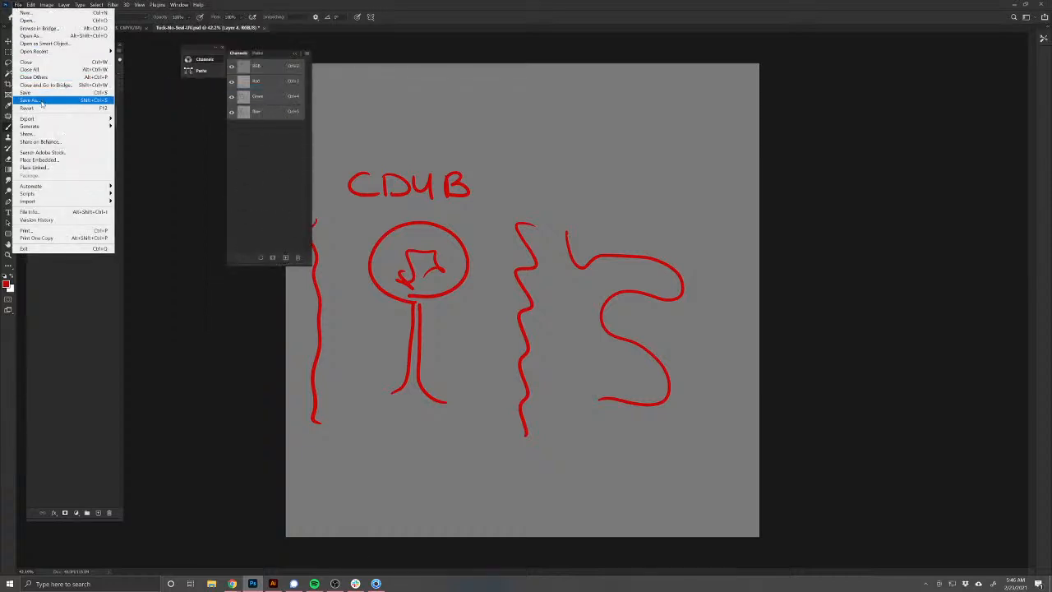
left_click(33, 101)
left_click(288, 466)
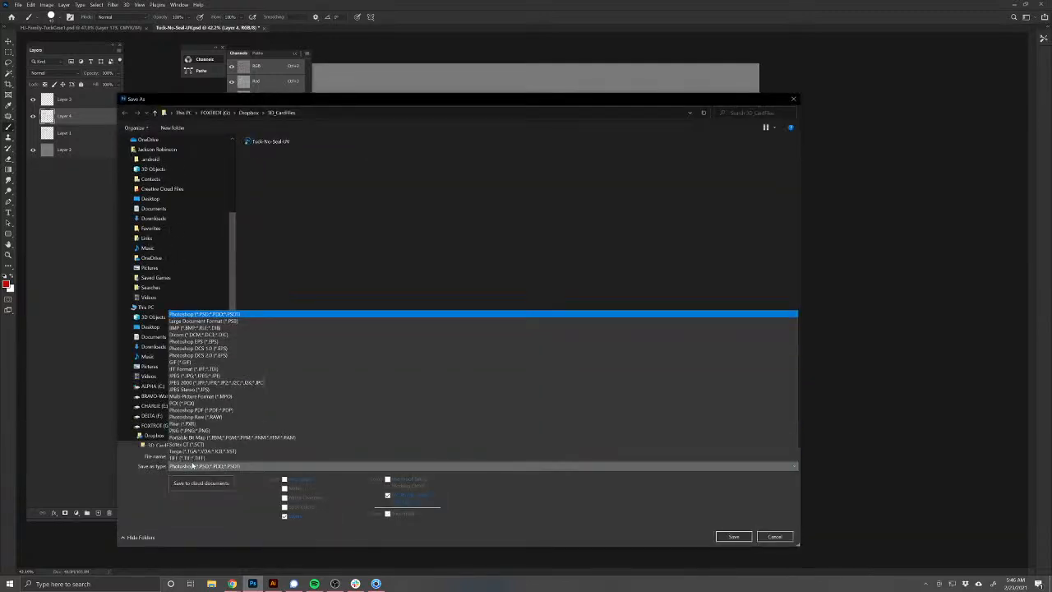
left_click(288, 450)
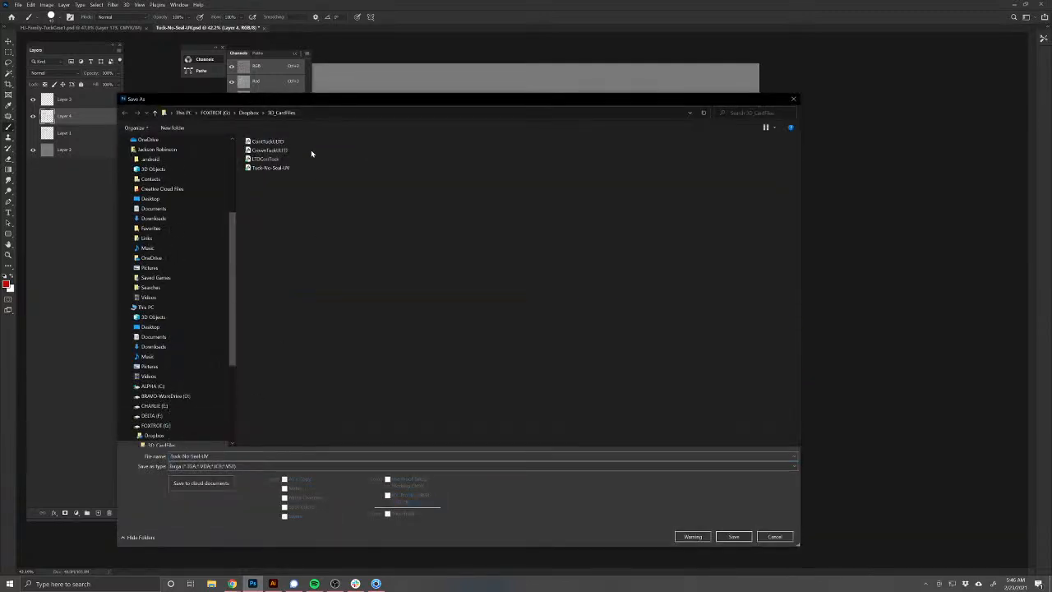
left_click(249, 112)
scroll(302, 337, "down", 20)
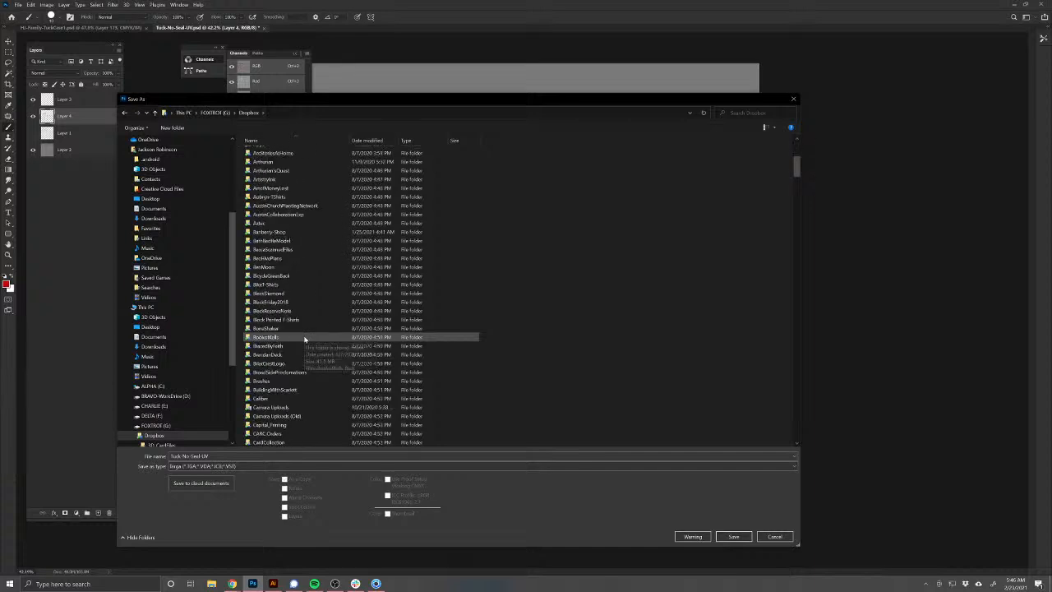
scroll(304, 339, "down", 20)
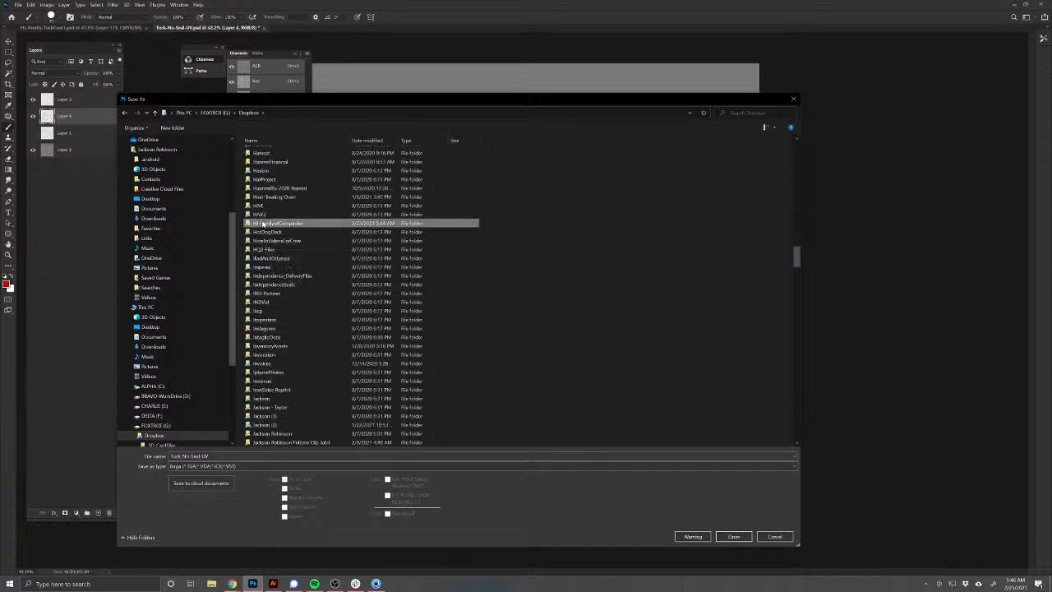
double_click(263, 224)
left_click(261, 160)
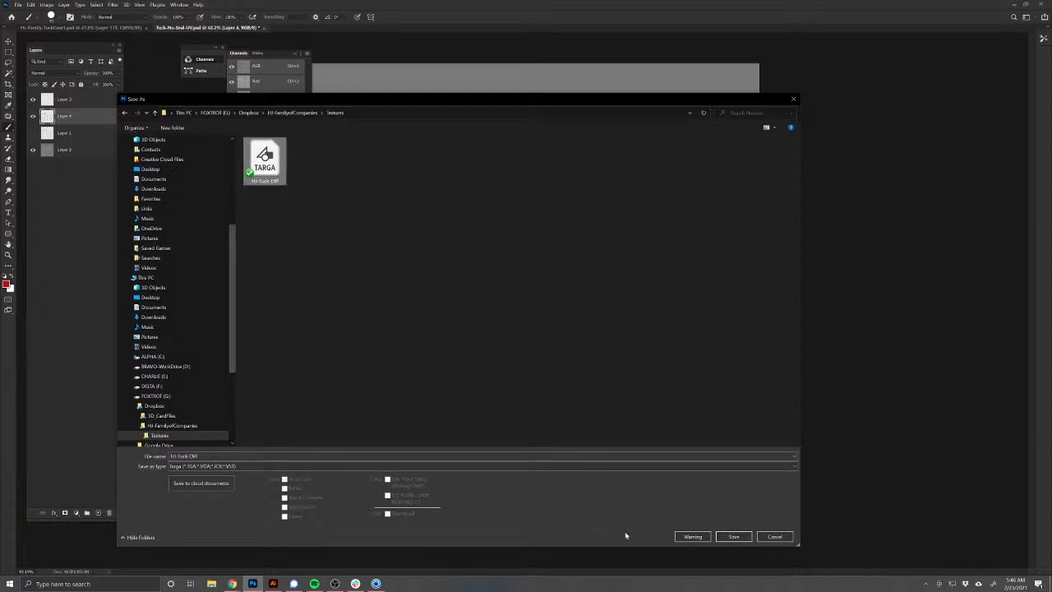
left_click(722, 536)
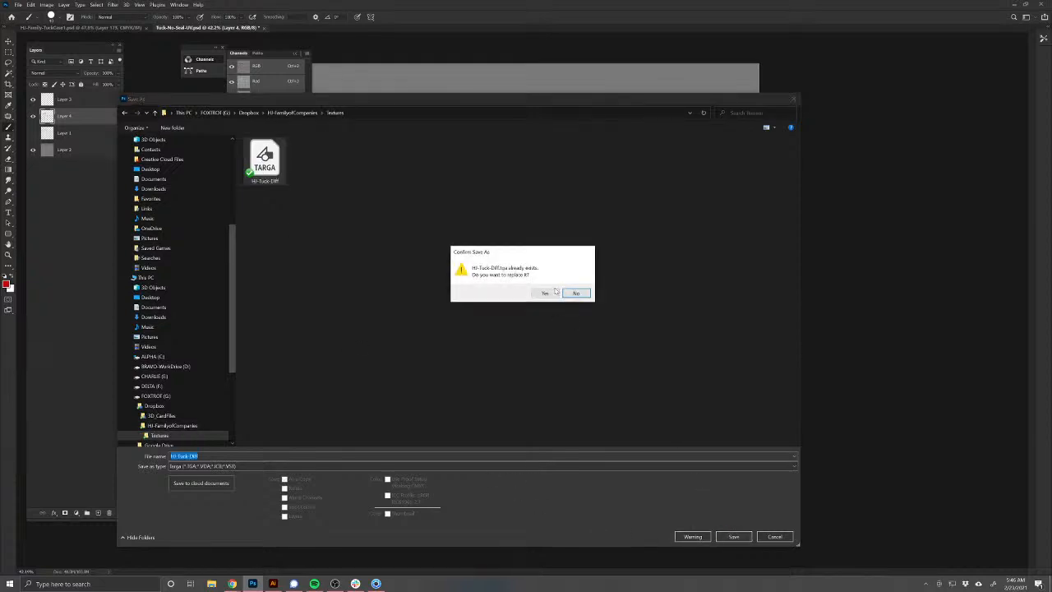
left_click(554, 292)
left_click(549, 194)
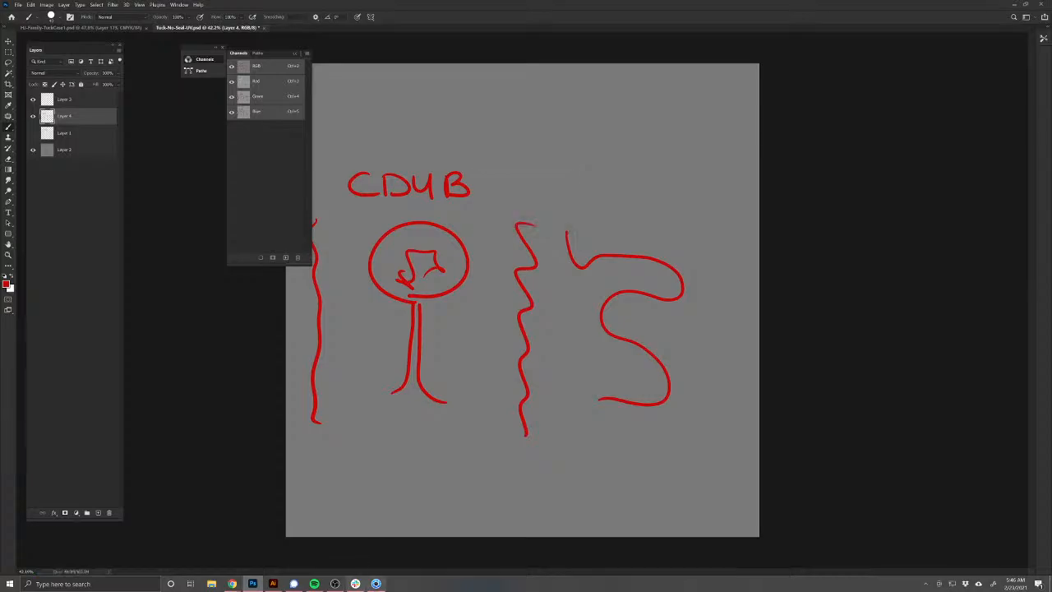
Step: Switch to KeyShot, refresh the box's diffuse texture and inspect the artwork on its top and side
key("alt+Tab")
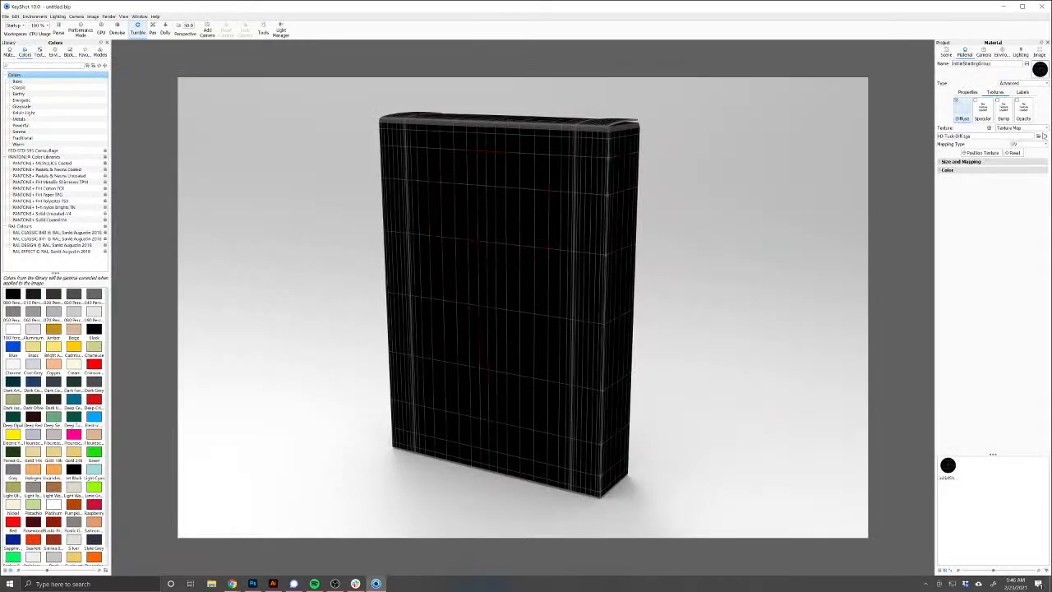
left_click_drag(742, 347, 442, 419)
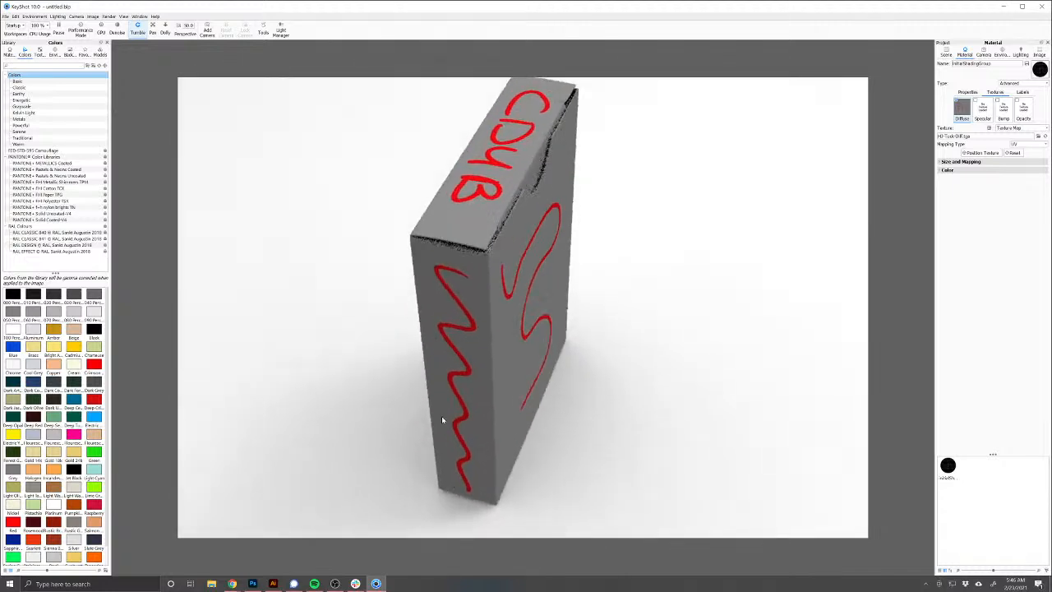
Step: Inspect the painted artwork on the top, front and side faces of the box from several angles
left_click_drag(768, 332, 418, 399)
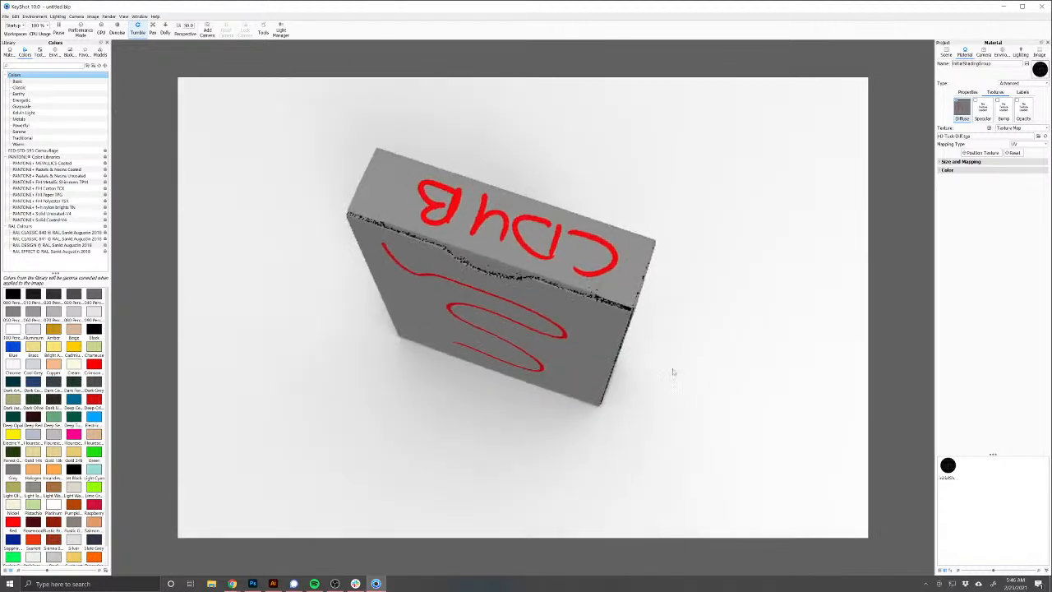
mouse_move(674, 369)
left_mouse_down()
mouse_move(558, 325)
mouse_move(679, 320)
mouse_move(402, 446)
mouse_move(300, 291)
mouse_move(726, 265)
mouse_move(446, 241)
mouse_move(237, 244)
left_mouse_up()
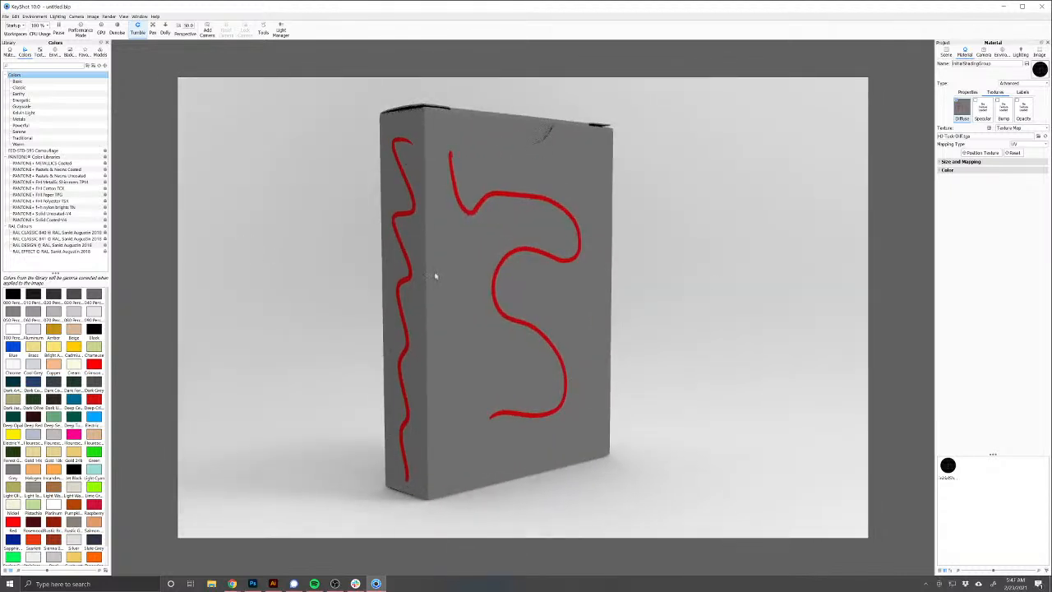
left_click_drag(436, 276, 819, 305)
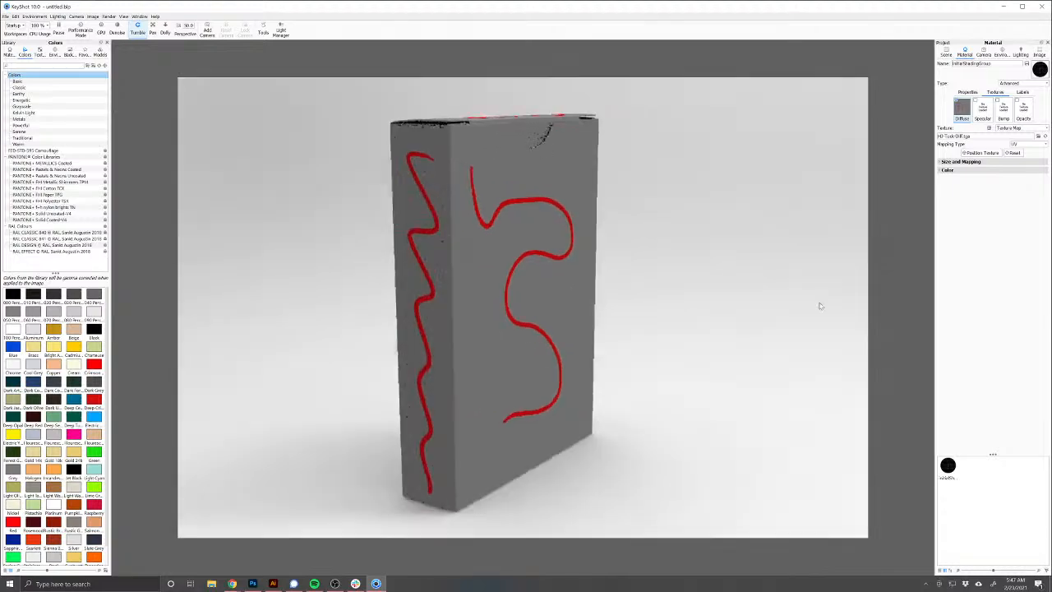
Step: Switch to Photoshop and delete Layer 4, holding the red test drawing, from the Tuck-No-Seal-UV document
left_click(249, 583)
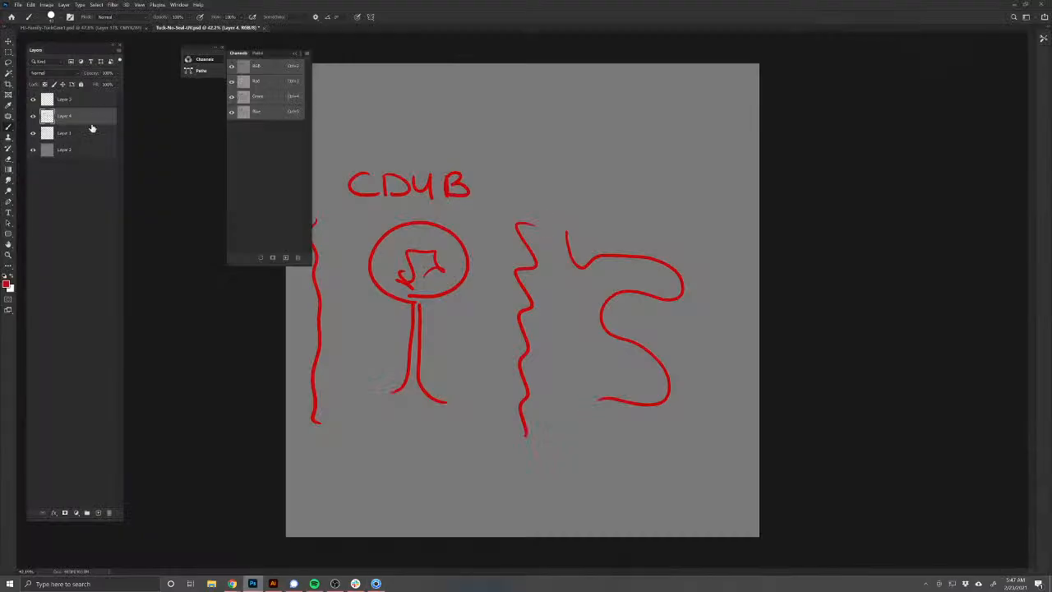
left_click(108, 512)
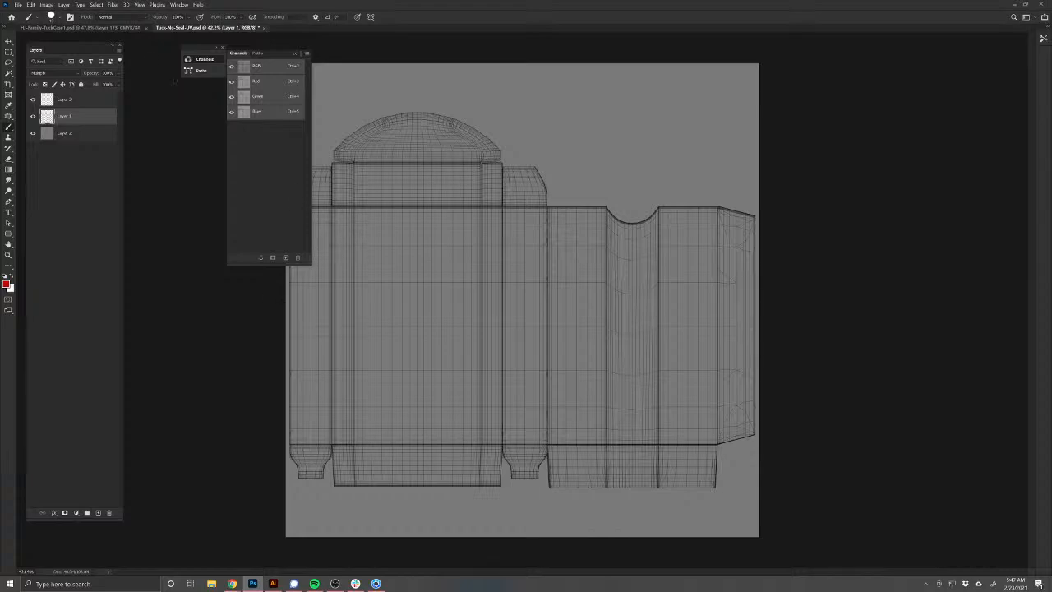
Step: Open the HJ-Family-TuckCase1 document and duplicate the image as "HJ-Family-TuckCase1 copy", keeping its layers
left_click(115, 28)
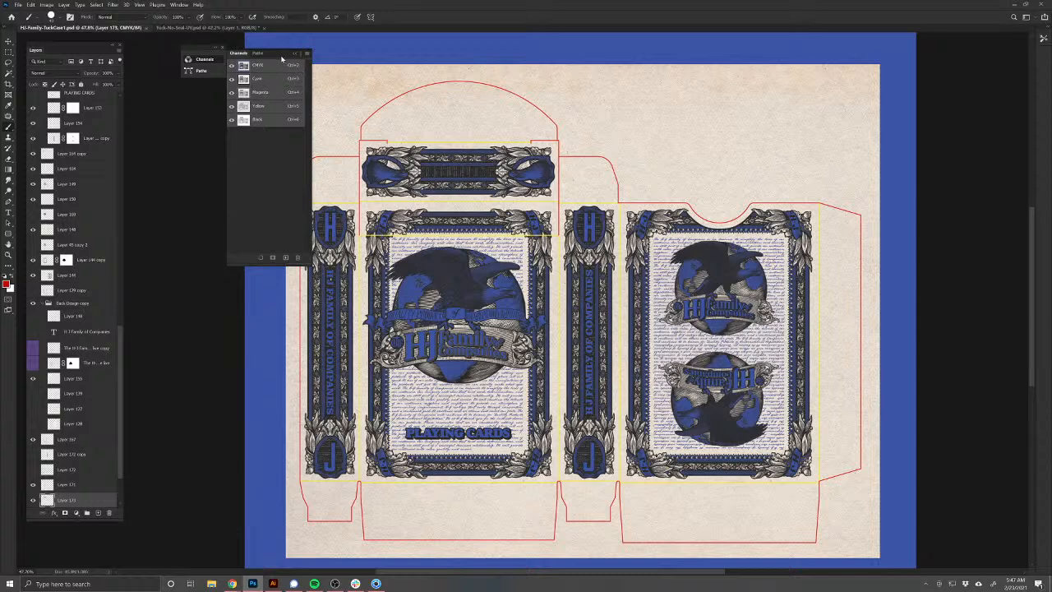
left_click_drag(281, 58, 203, 55)
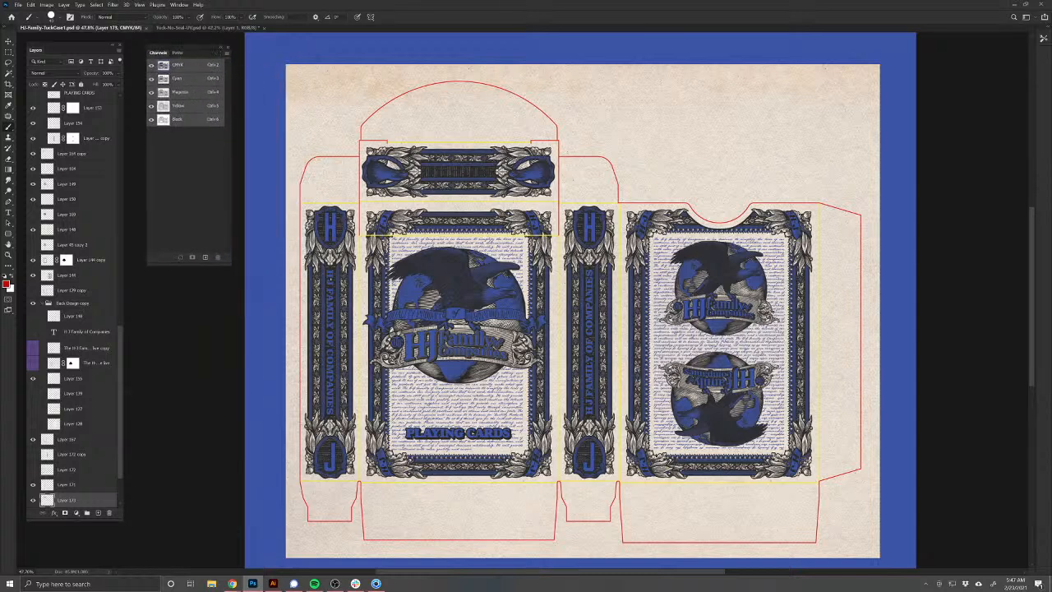
scroll(109, 423, "down", 2)
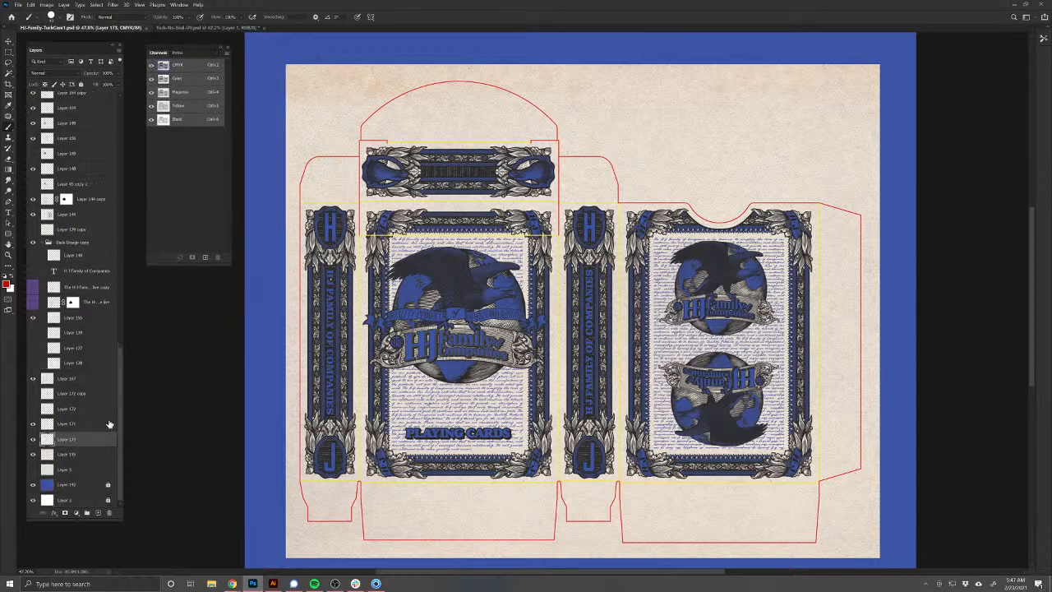
left_click(47, 4)
left_click(56, 109)
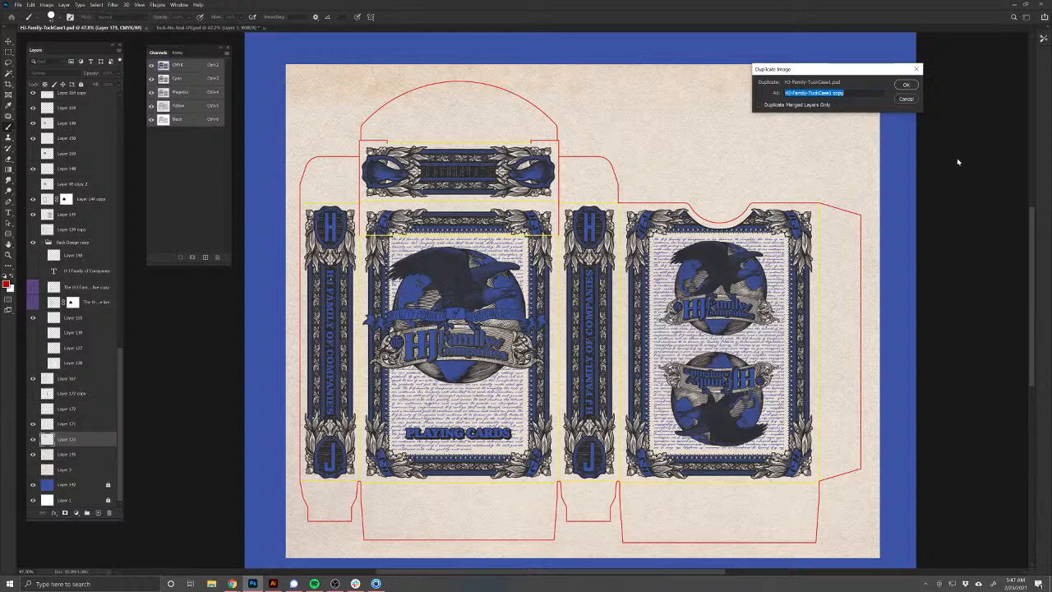
left_click_drag(863, 70, 641, 68)
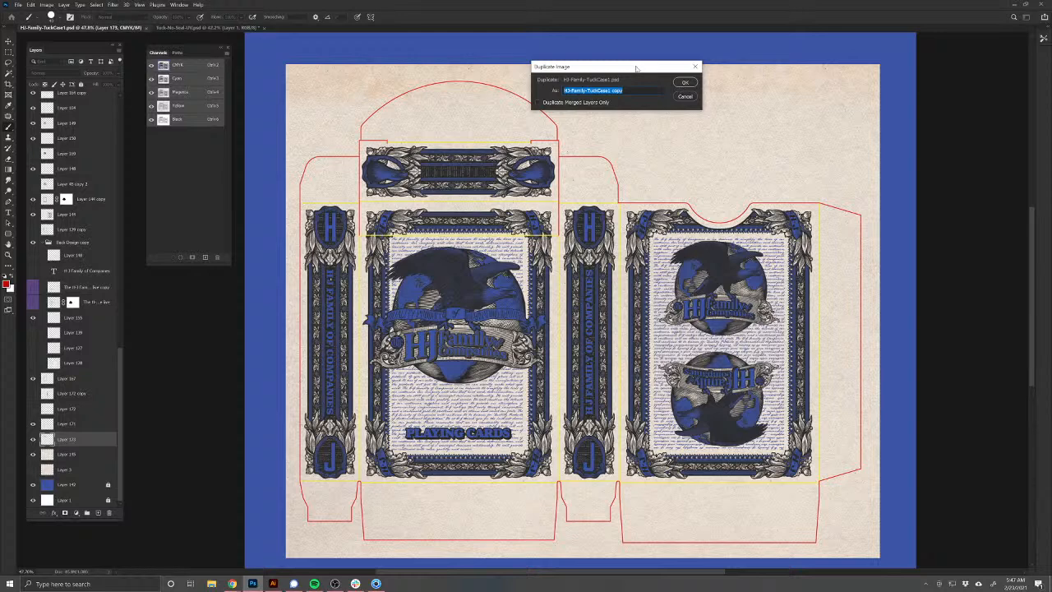
left_click_drag(636, 68, 622, 63)
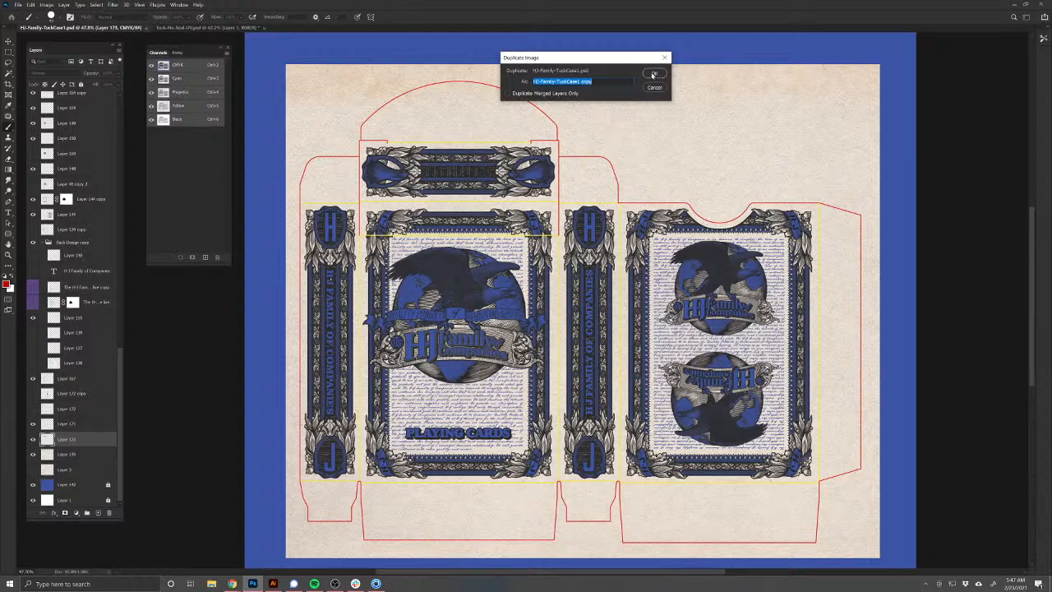
left_click(653, 74)
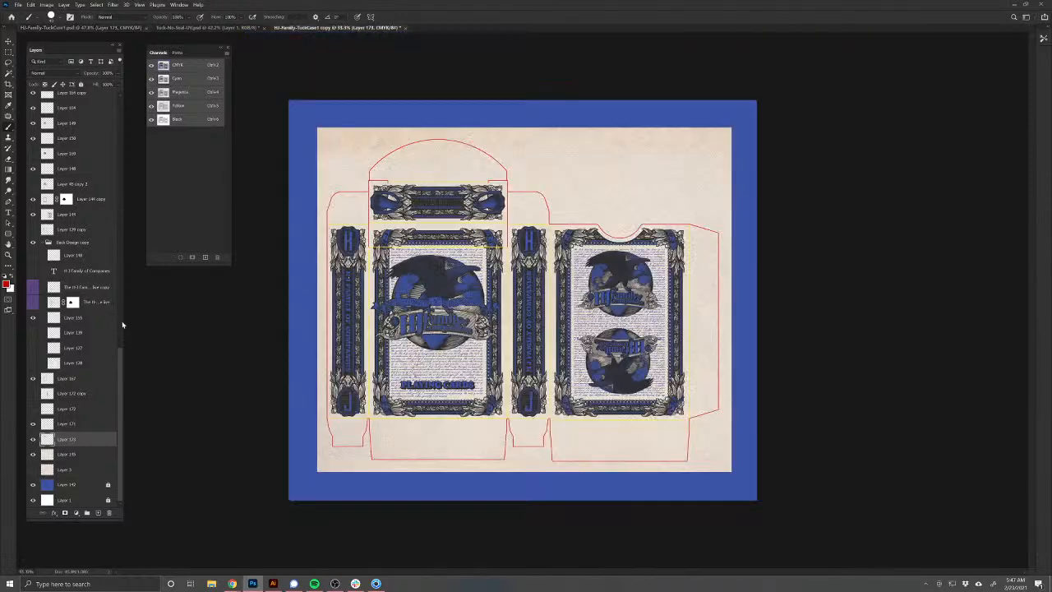
Step: Hide the layer with the red die-line in the duplicated tuck case document
scroll(103, 396, "up", 10)
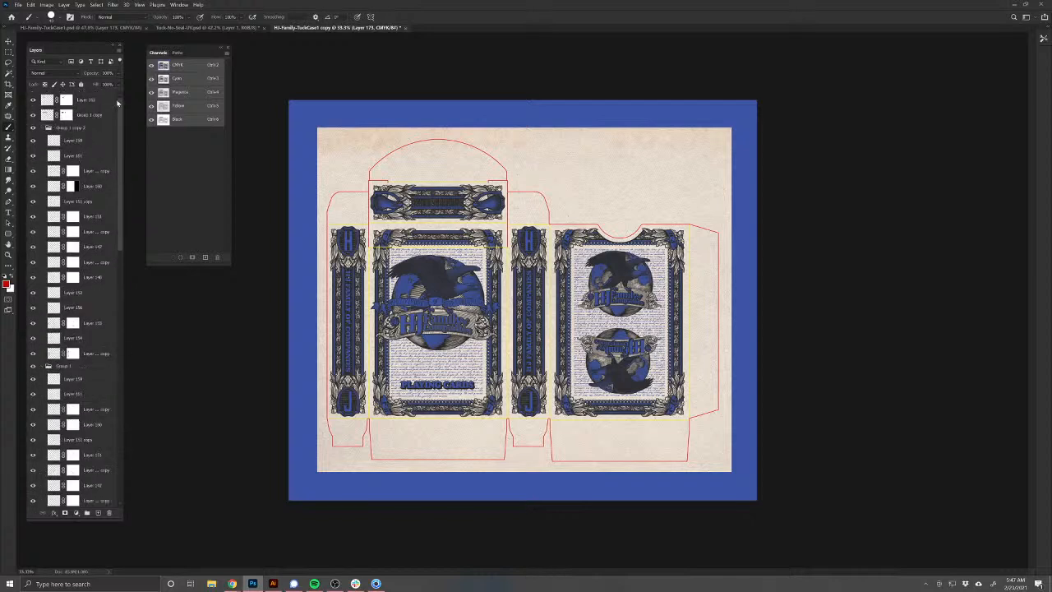
left_click(34, 99)
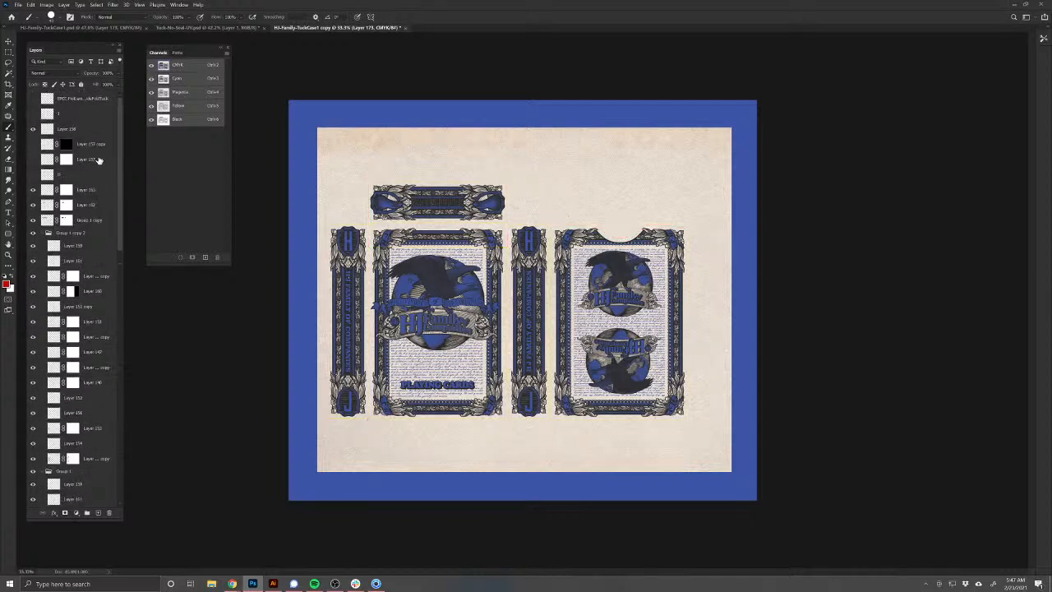
Step: Merge all artwork layers above the paper texture into one layer, and merge that with the visible paper texture layer beneath it
left_click_drag(120, 156, 122, 427)
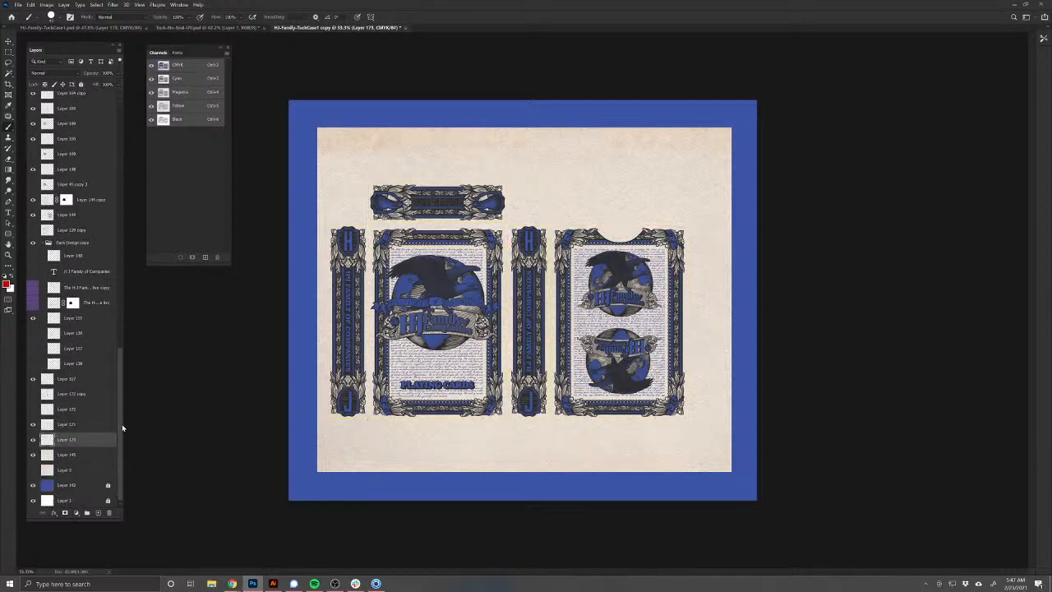
left_click(96, 456)
scroll(85, 102, "up", 15)
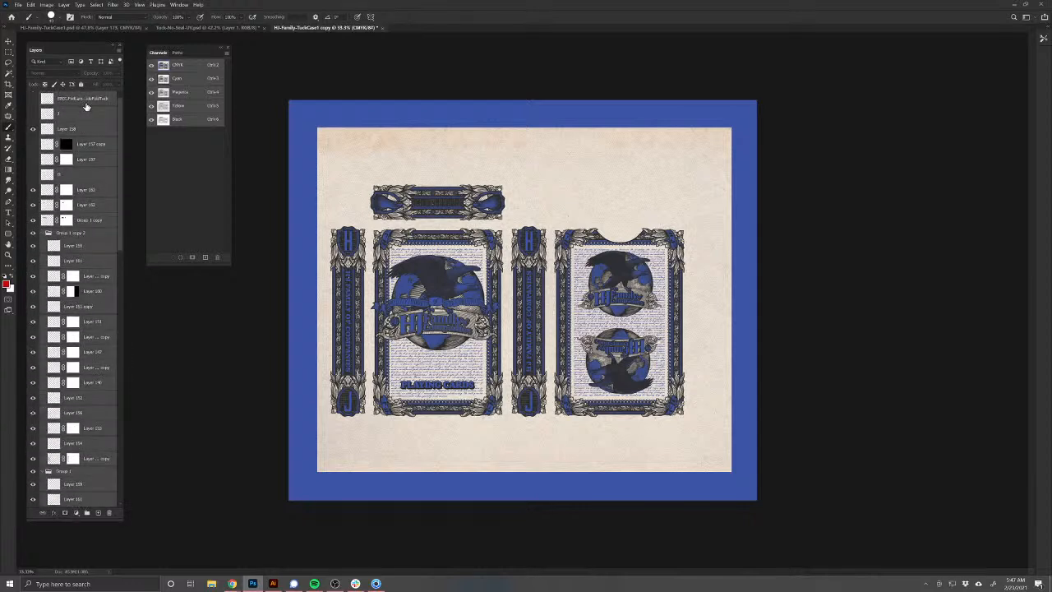
scroll(82, 247, "down", 3)
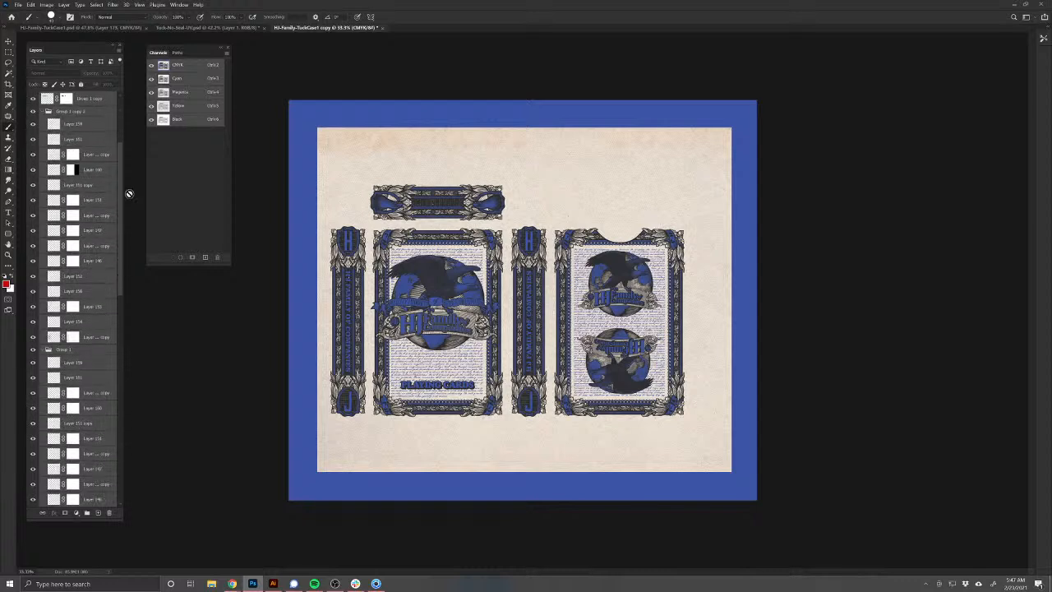
scroll(112, 417, "down", 15)
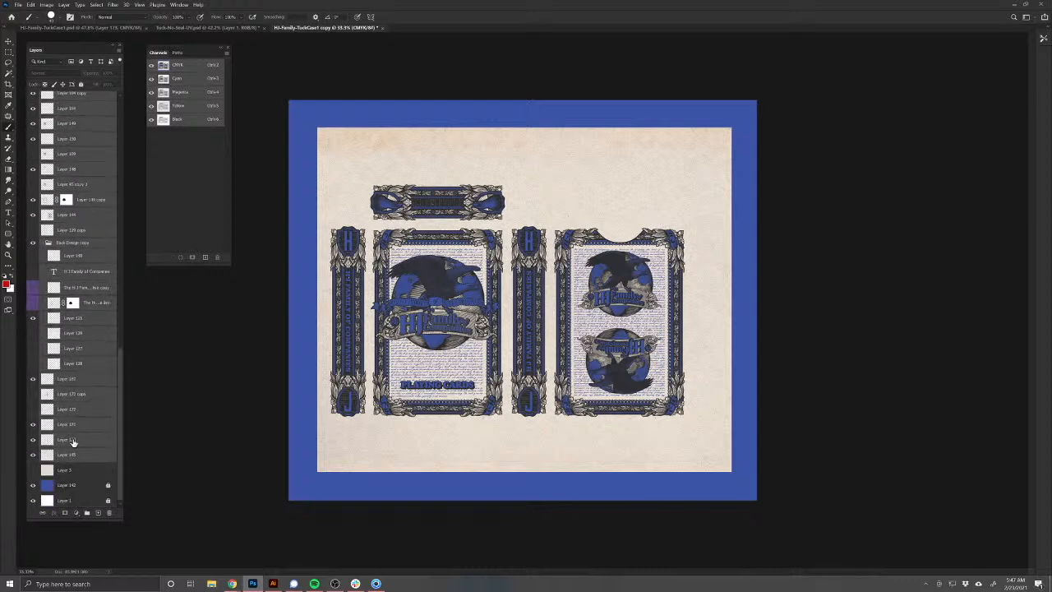
scroll(120, 465, "up", 15)
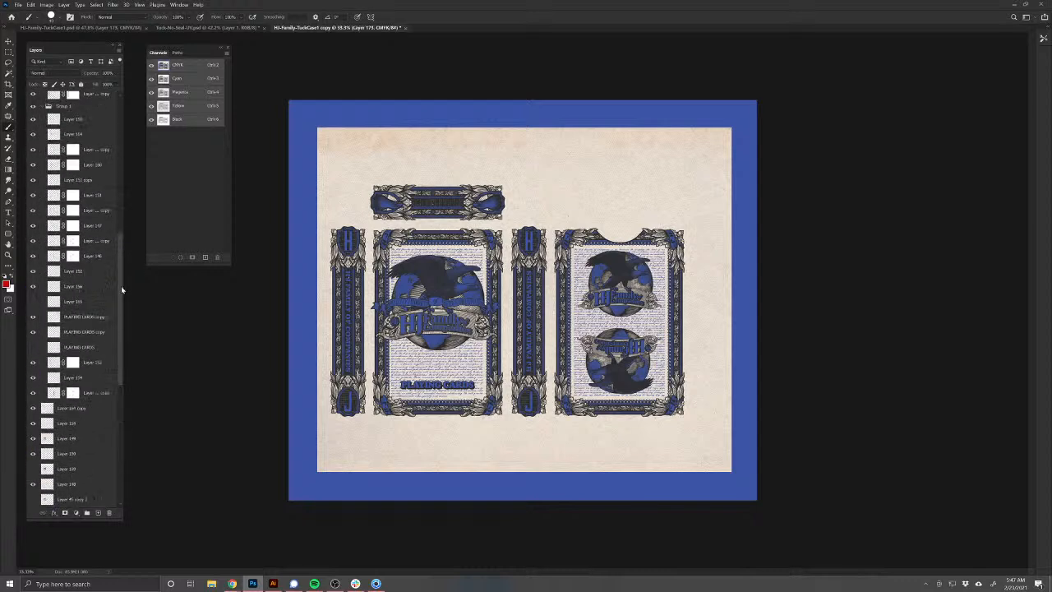
left_click(90, 104, "shift")
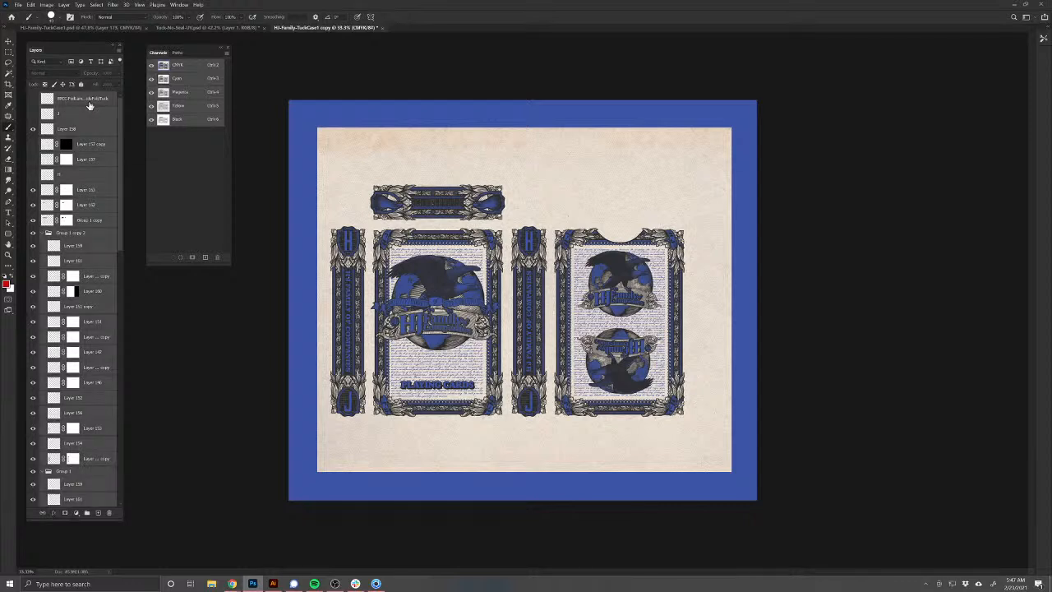
key("ctrl+e")
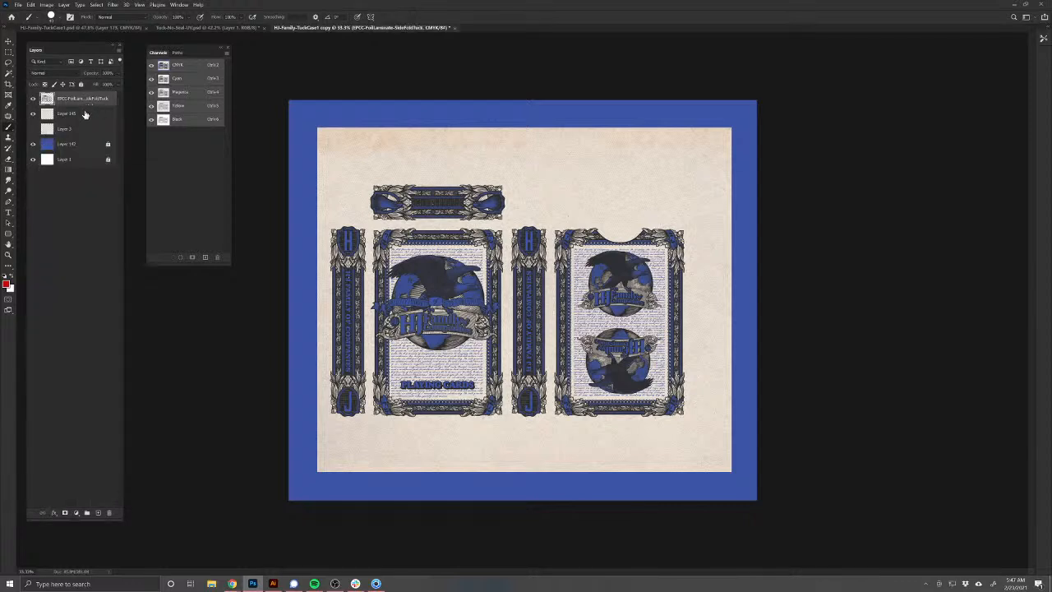
left_click(83, 115)
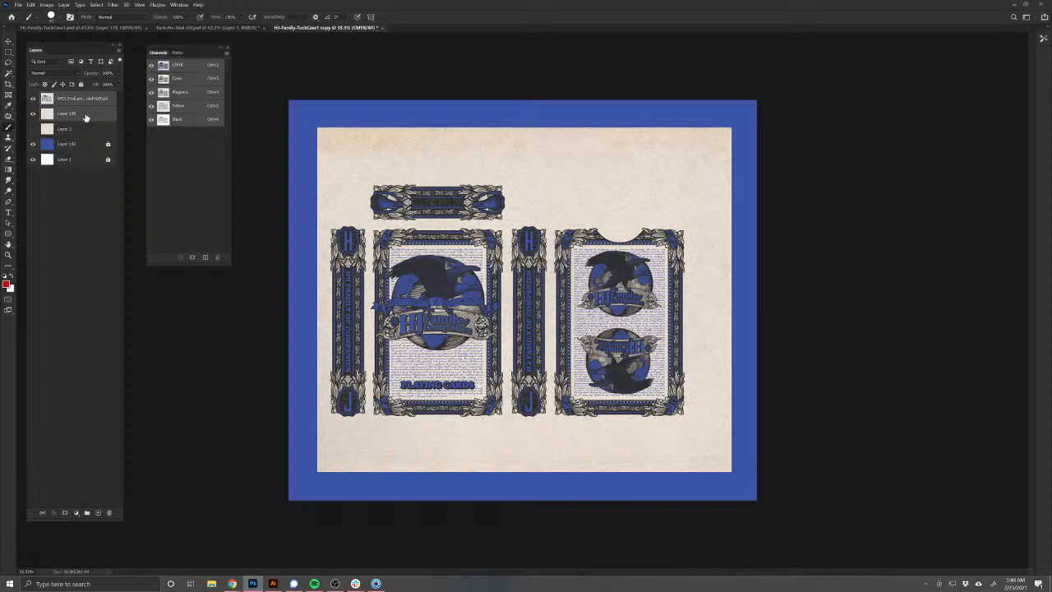
key("ctrl+e")
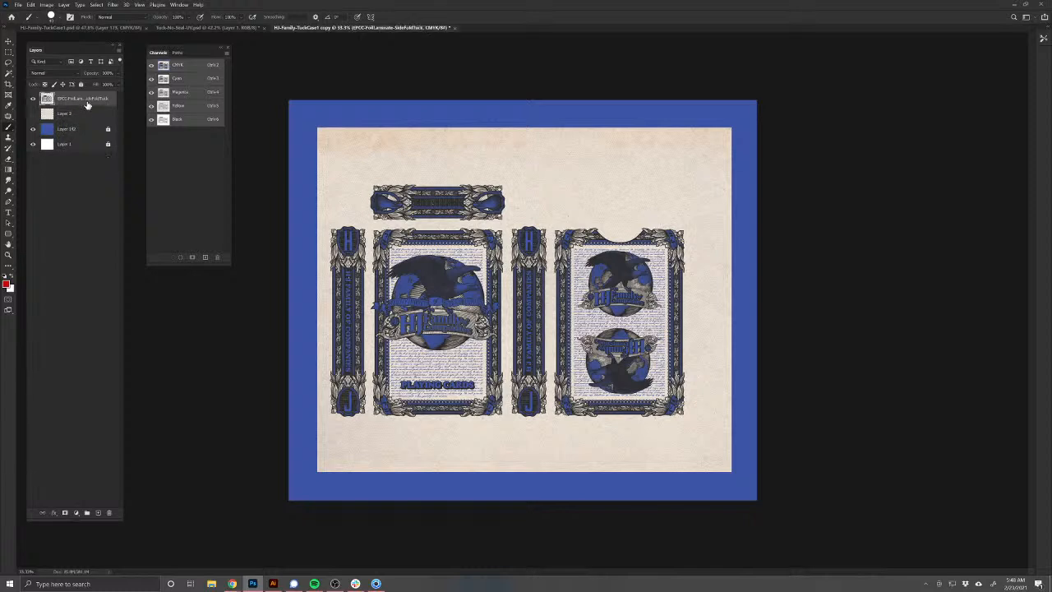
Step: Copy the entire merged artwork and paste it into the Tuck-No-Seal-UV document
key("ctrl+a")
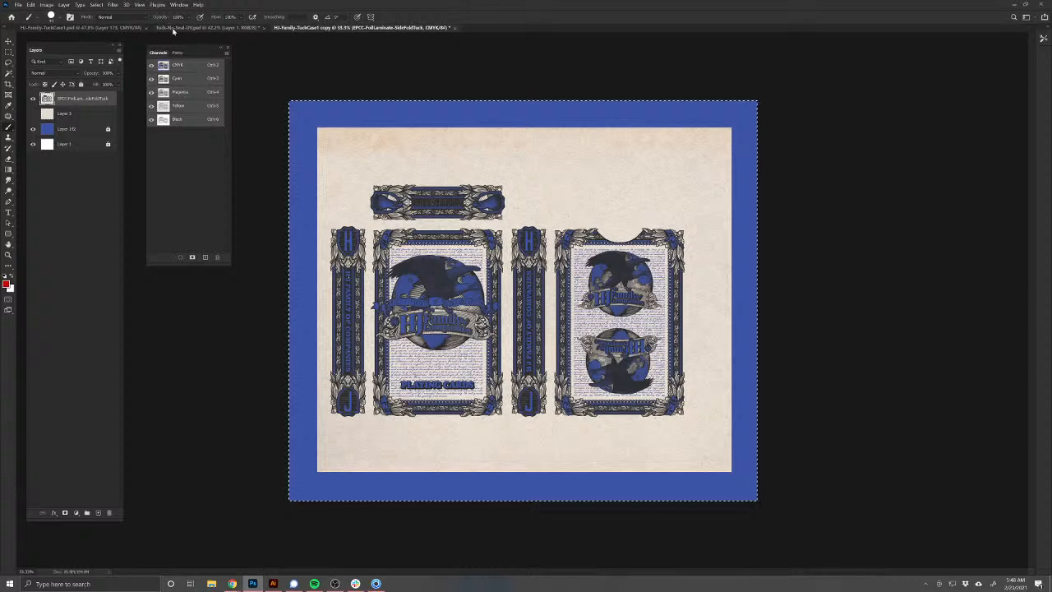
left_click(174, 28)
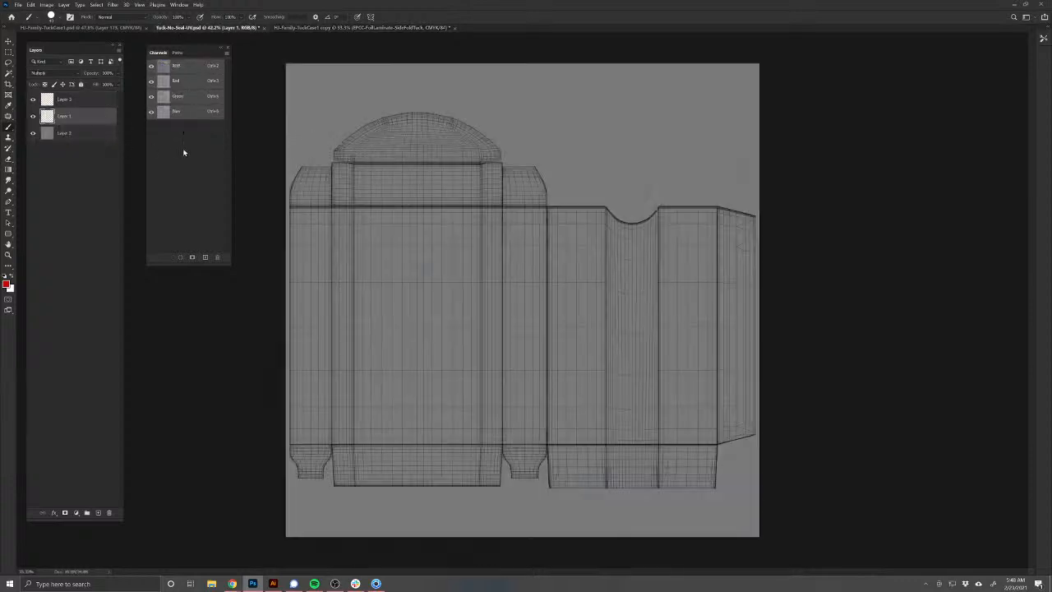
key("ctrl+v")
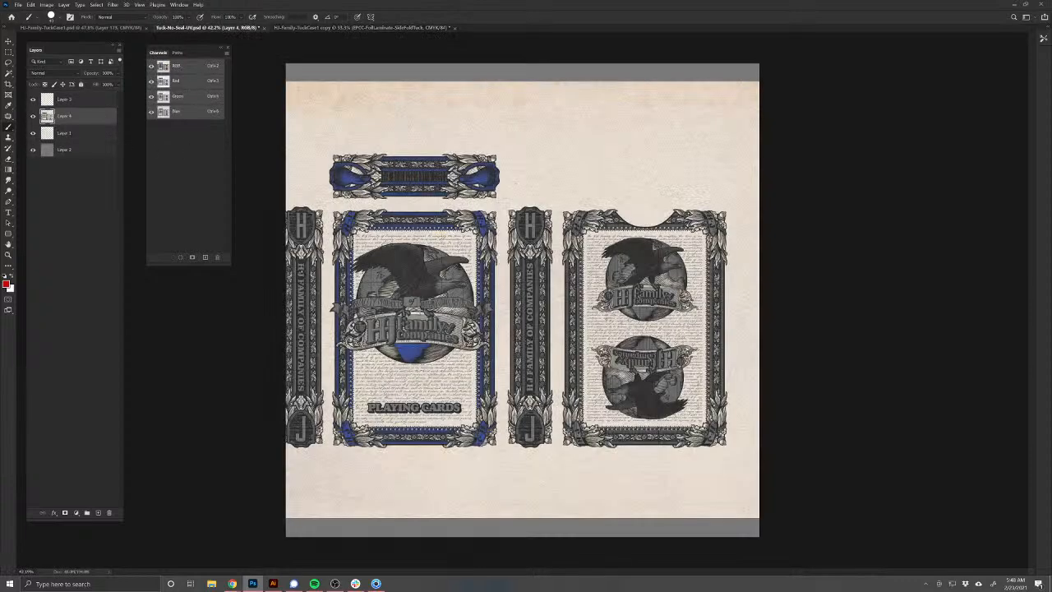
Step: Place the pasted artwork layer below the UV wireframe layer and lower its opacity to 24%
left_click_drag(91, 122, 89, 138)
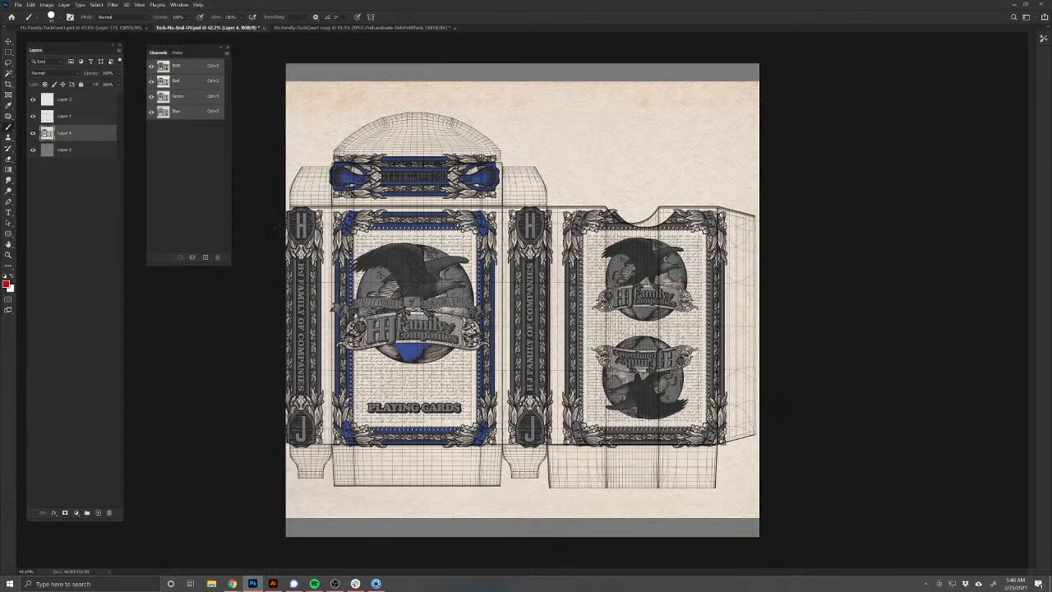
left_click_drag(91, 73, 74, 77)
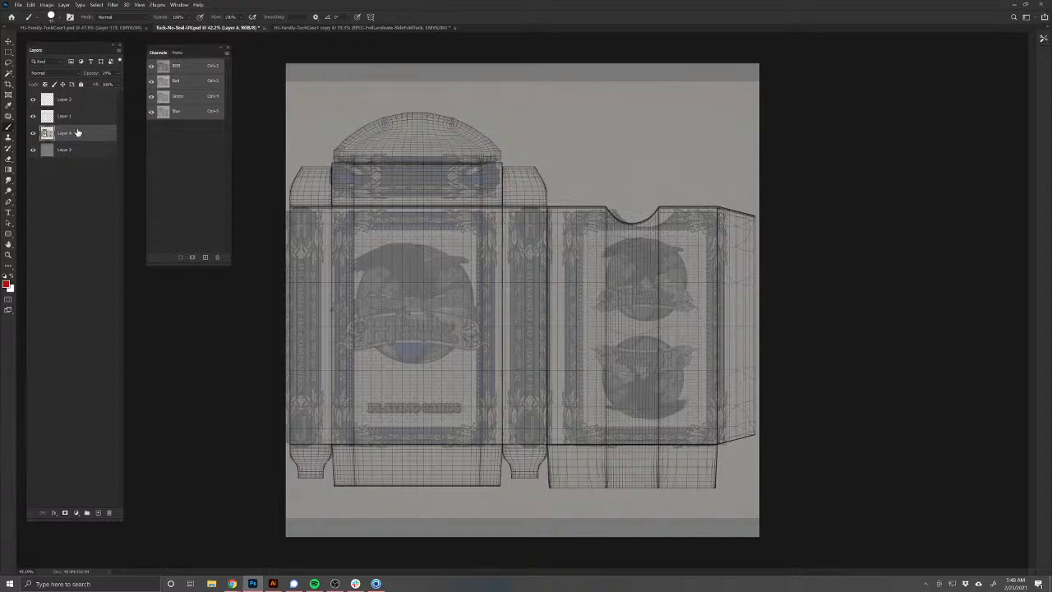
Step: Scale the artwork proportionally to 94.71% with Free Transform and position it over the panels of the UV wireframe
key("ctrl+t")
left_click_drag(403, 318, 415, 324)
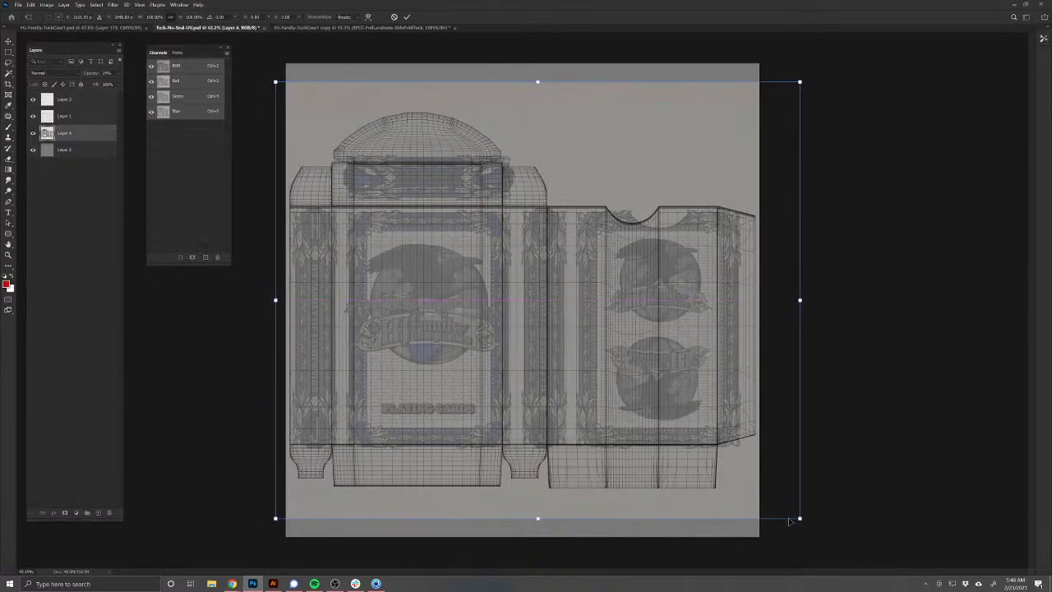
left_click_drag(798, 520, 744, 494)
left_click_drag(658, 390, 659, 410)
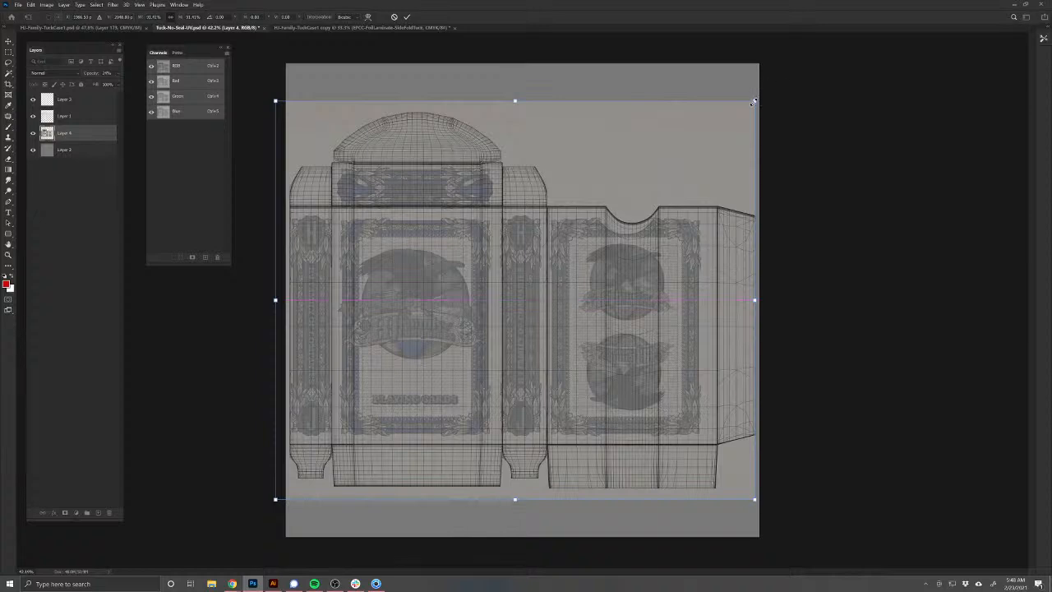
left_click_drag(753, 102, 766, 95)
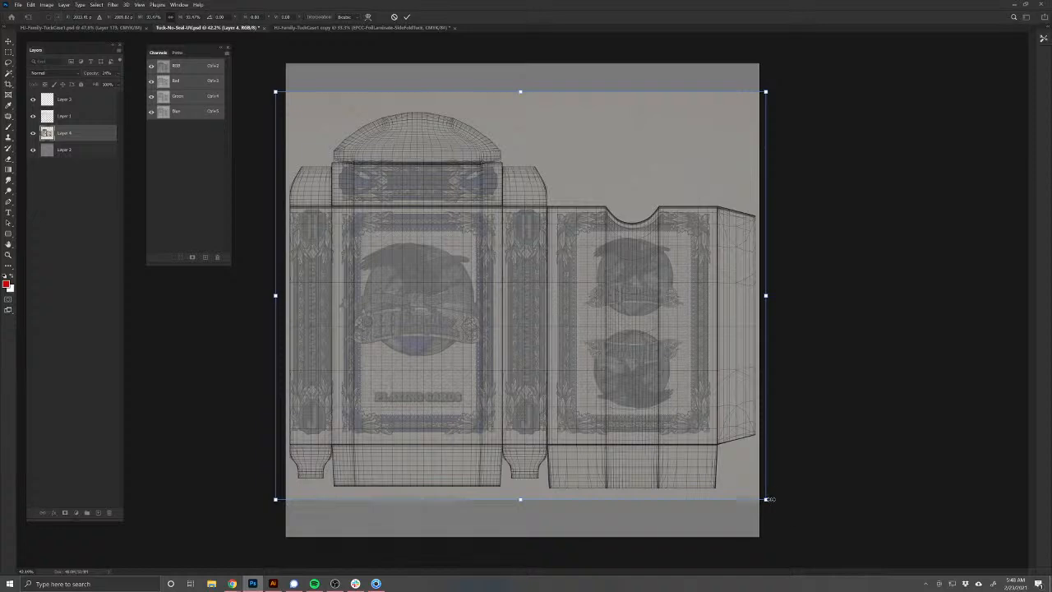
left_click_drag(765, 499, 772, 504)
left_click_drag(625, 327, 620, 328)
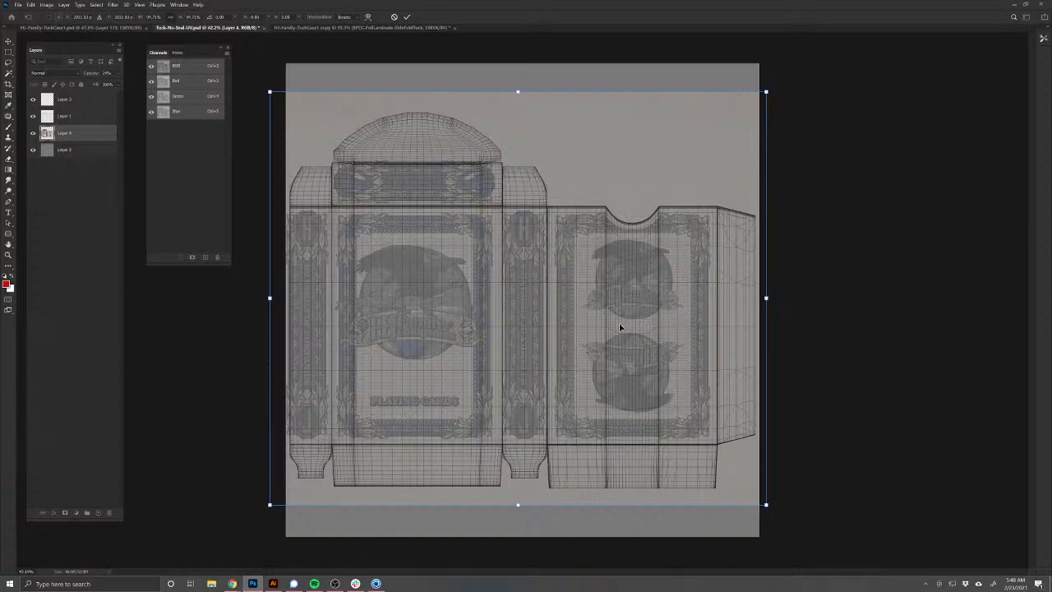
Step: Nudge the artwork slightly up and sideways to line it up with the wireframe, apply the transform and return to the Brush tool
key("Up")
key("Up")
key("Up")
key("Up")
key("Up")
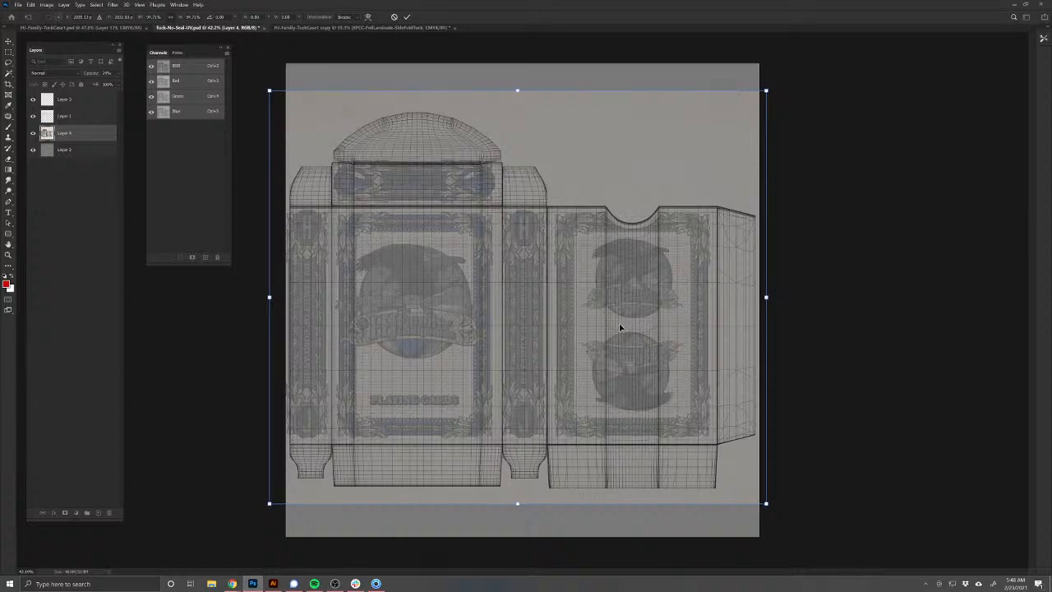
key("Right")
key("Left")
key("Left")
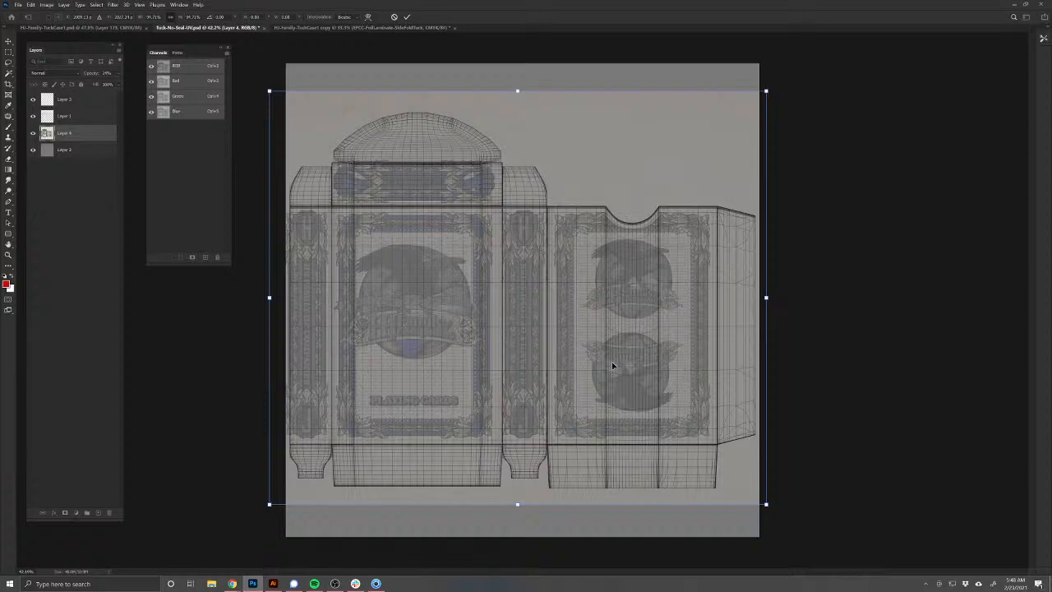
key("Return")
key("b")
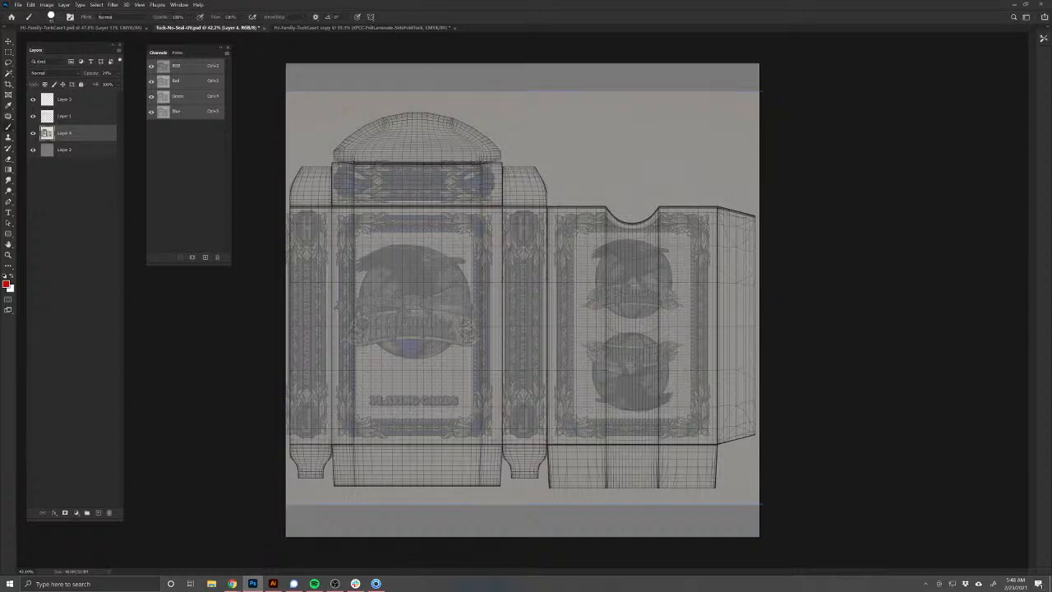
Step: Raise the pasted artwork layer's opacity to 80% and toggle its visibility to compare it with the wireframe
key("m")
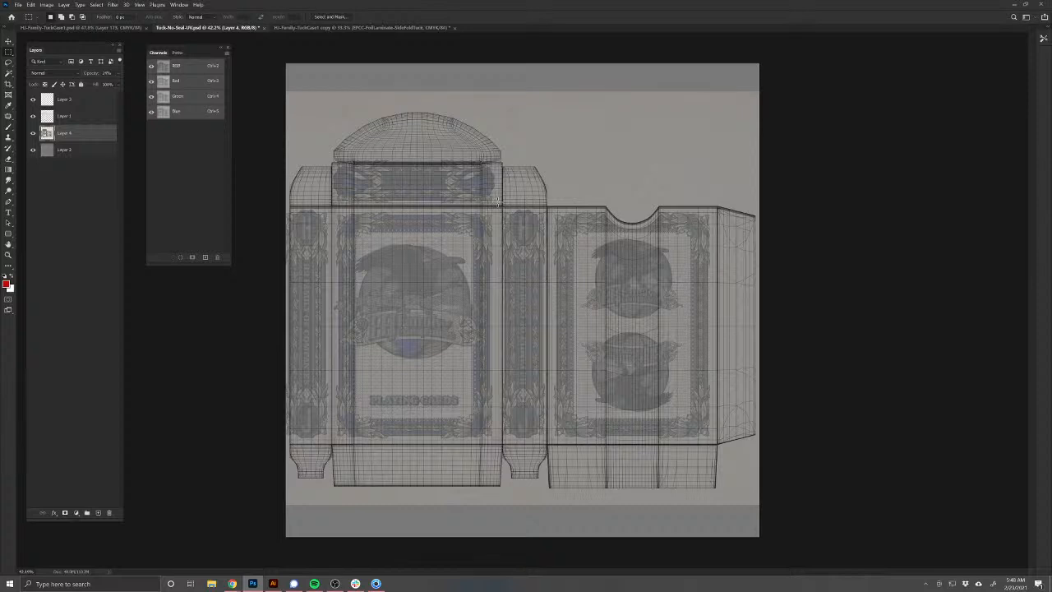
left_click(106, 74)
type("80")
key("Return")
left_click_drag(106, 75, 107, 75)
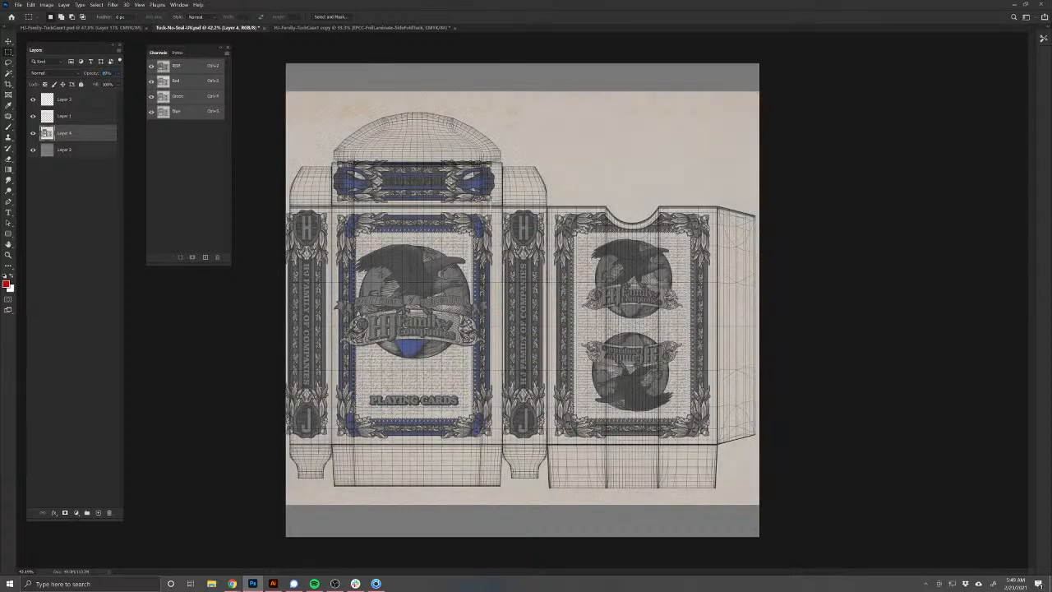
left_click(33, 134)
left_click(32, 134)
Step: Switch to the HJ-Family-TuckCase1 copy document and undo the layer merge to get the separate artwork layers back
left_click(329, 27)
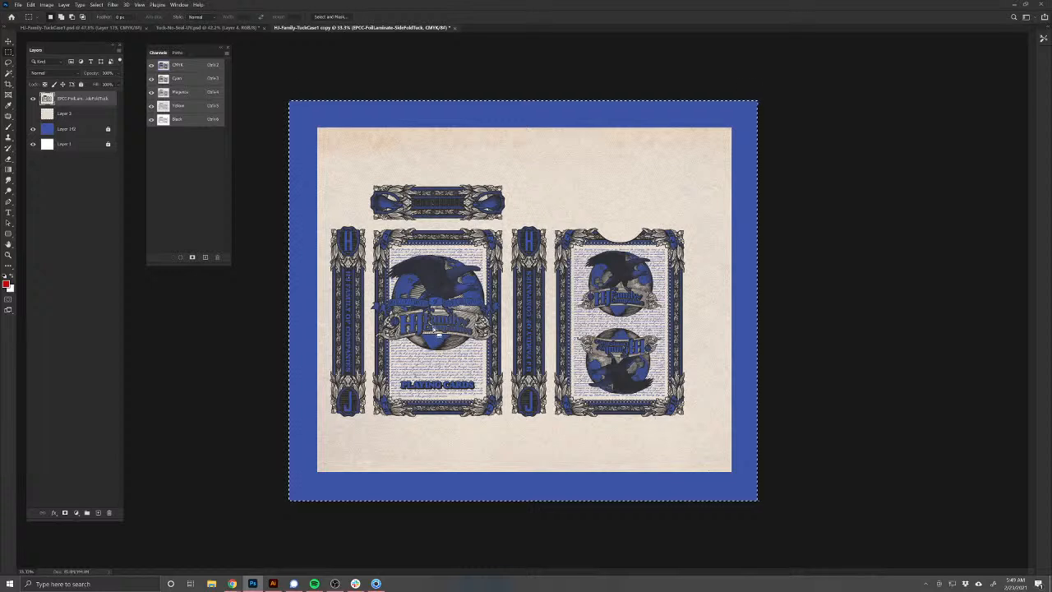
key("ctrl+z")
key("ctrl+z")
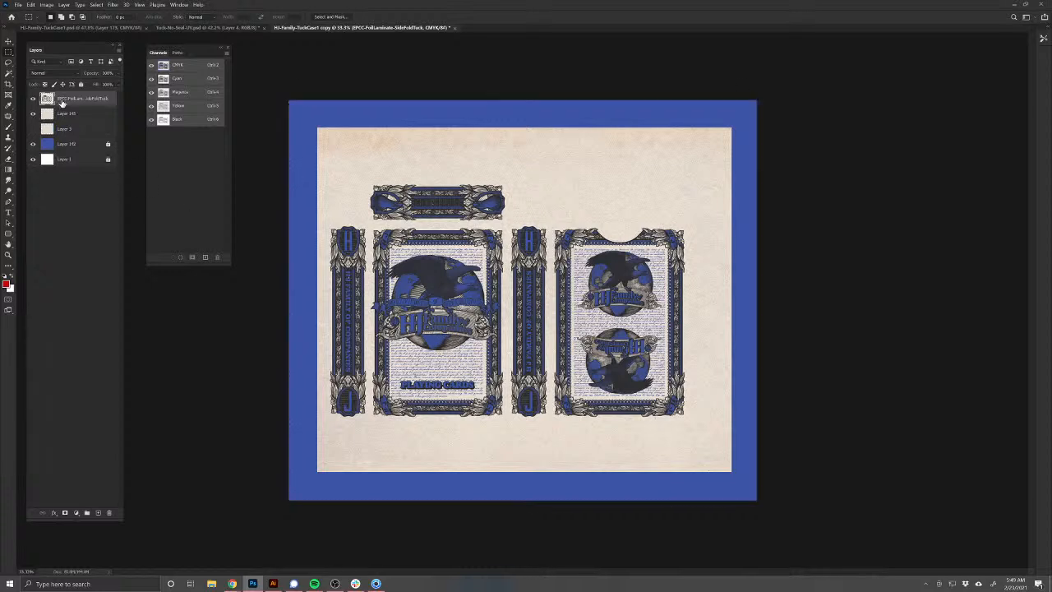
key("ctrl+z")
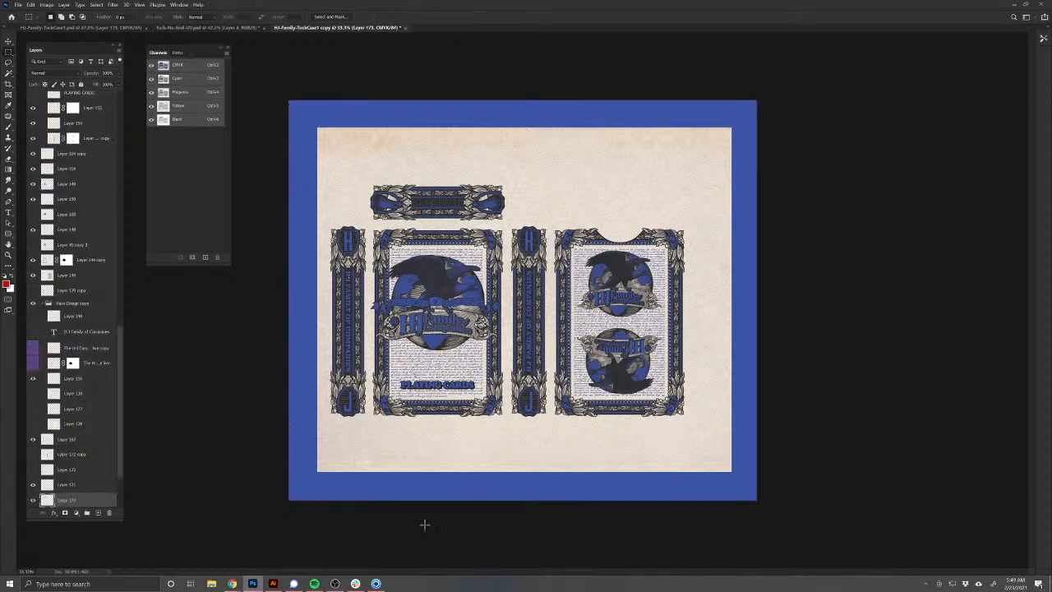
Step: Undo the accidental layer move on the front panel and hide Layer 171
scroll(441, 344, "up", 5)
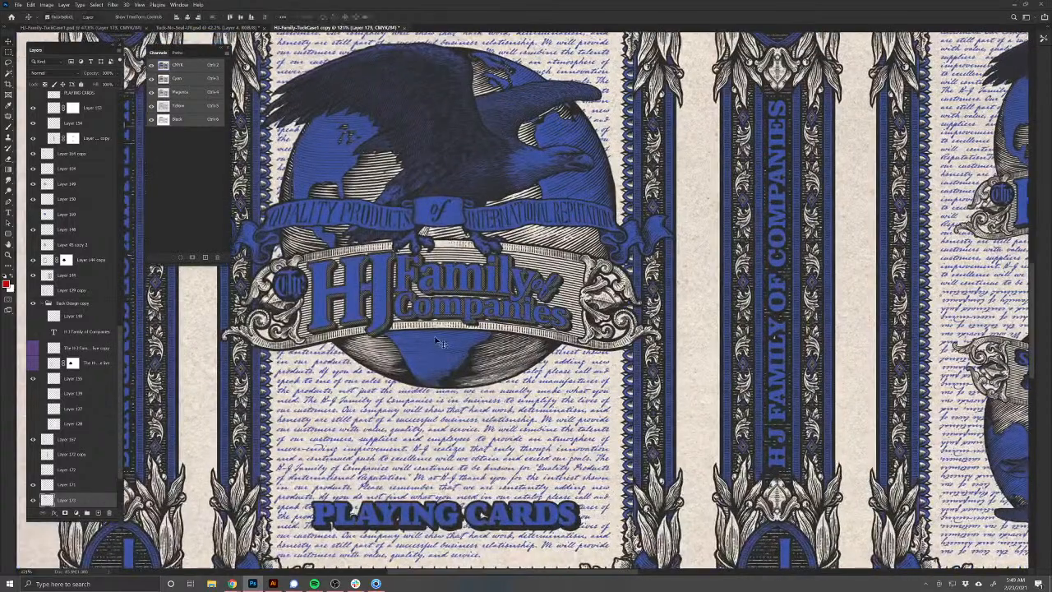
left_click_drag(403, 345, 419, 349)
key("ctrl+z")
left_click(34, 487)
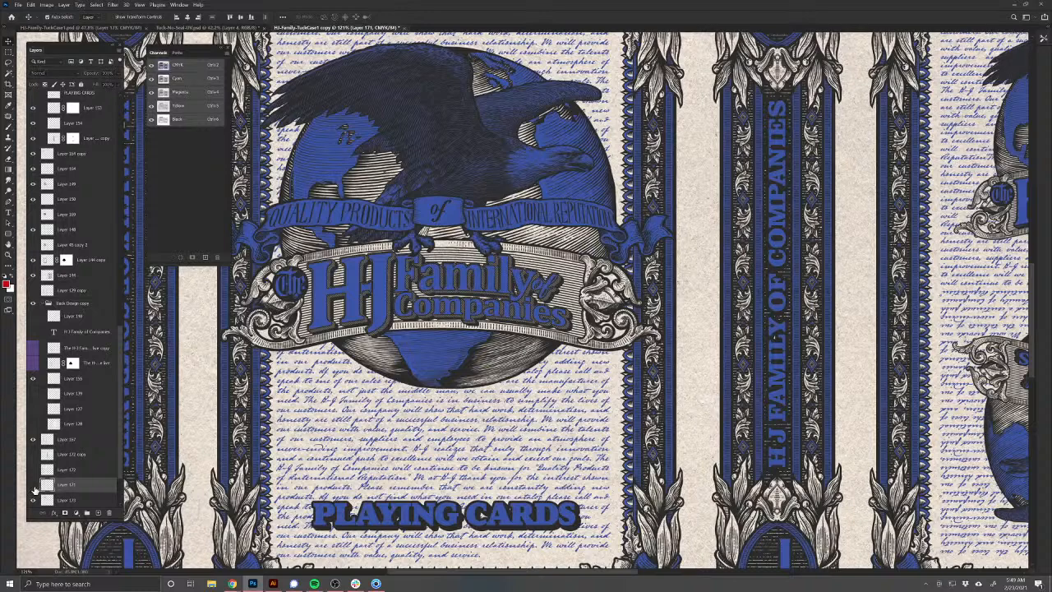
left_click(376, 466)
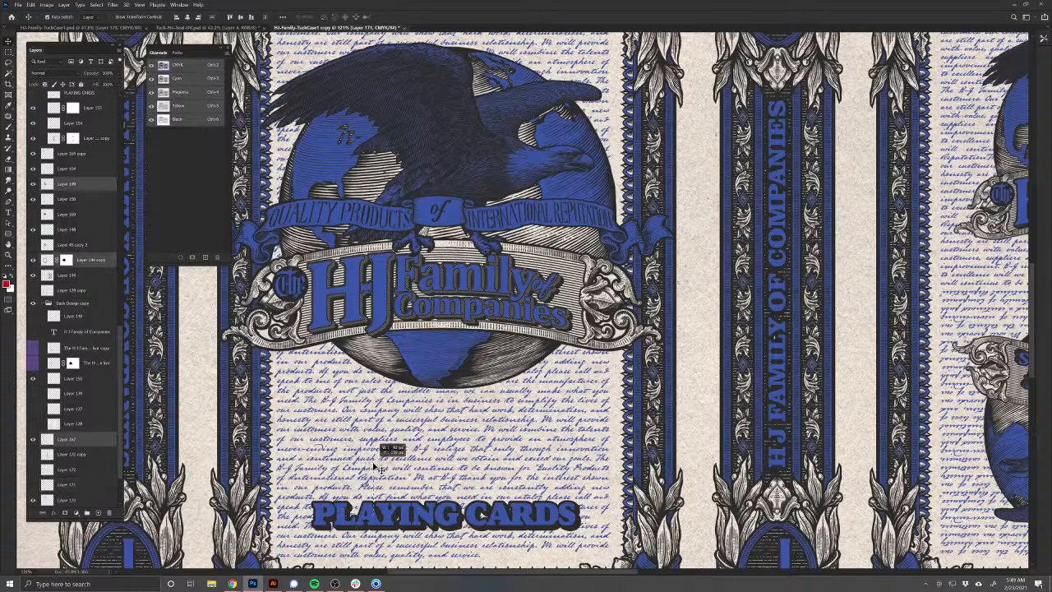
Step: Add a new layer directly above the locked blue background layer and fill it with the red foreground colour
scroll(72, 457, "down", 2)
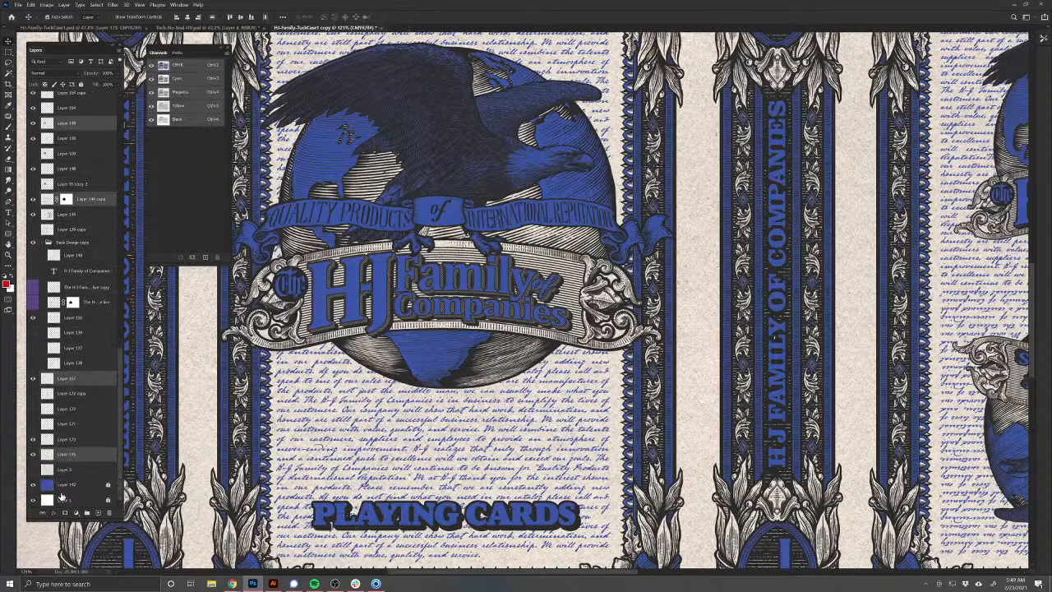
left_click(71, 488)
left_click(98, 513)
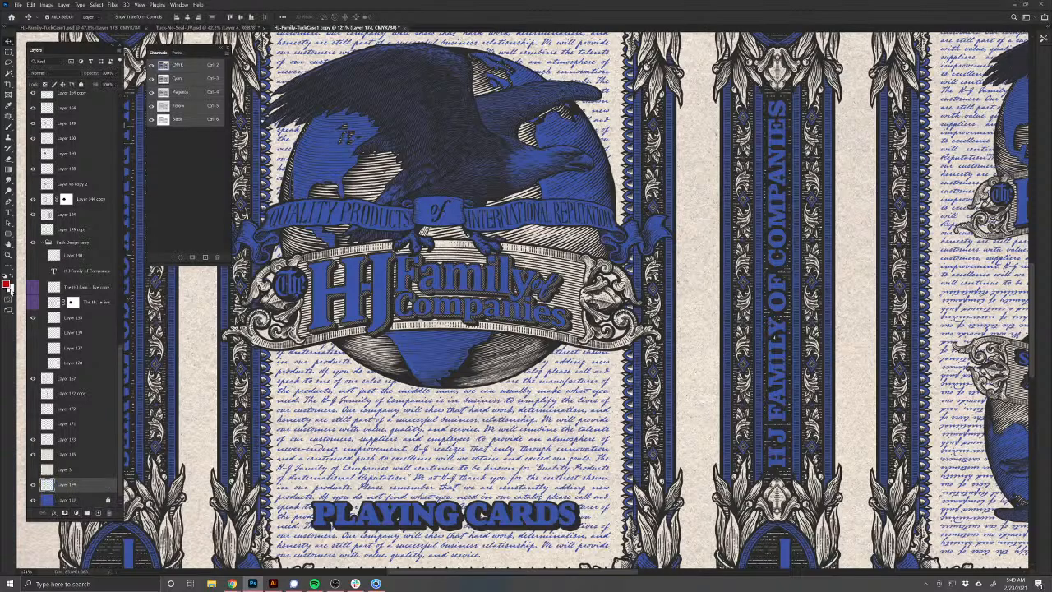
key("alt+BackSpace")
Step: Select the layer that colours the front panel's frame blue and sample its blue with the Brush tool
left_click_drag(589, 191, 581, 185)
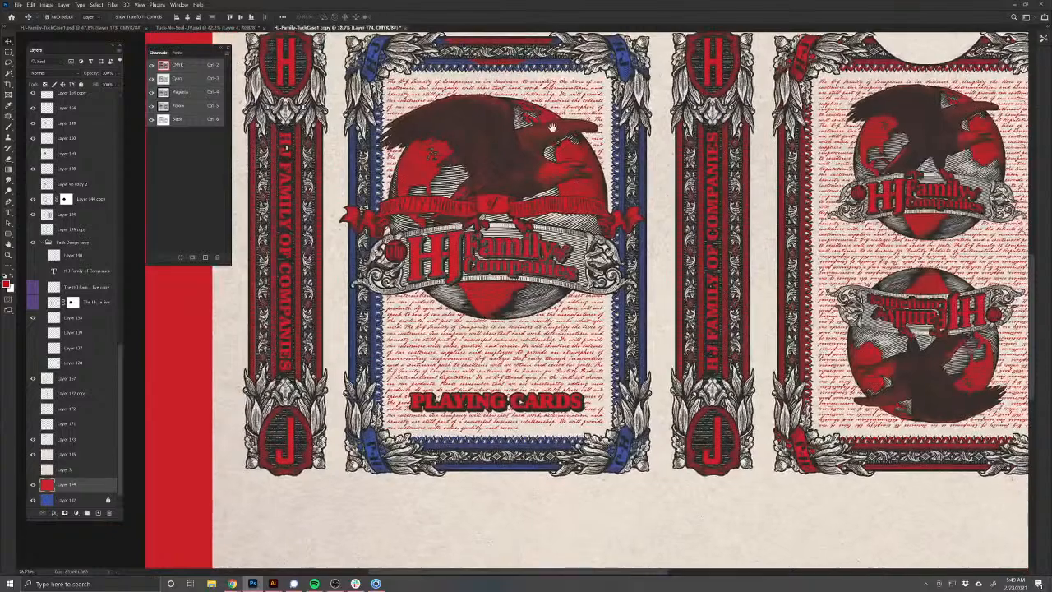
left_click_drag(551, 125, 555, 252)
left_click_drag(487, 179, 527, 215)
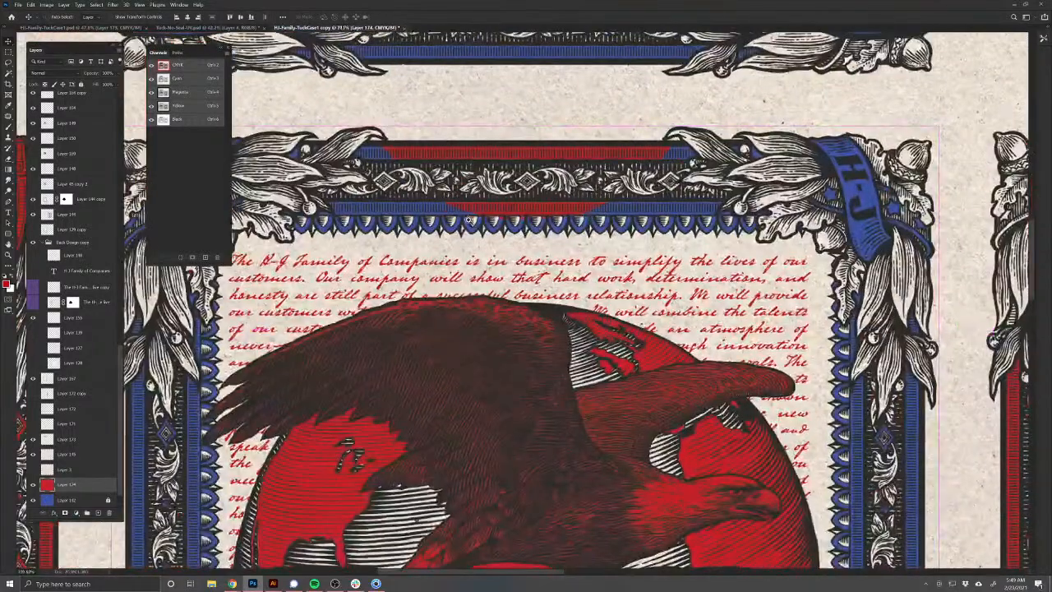
left_click(472, 231)
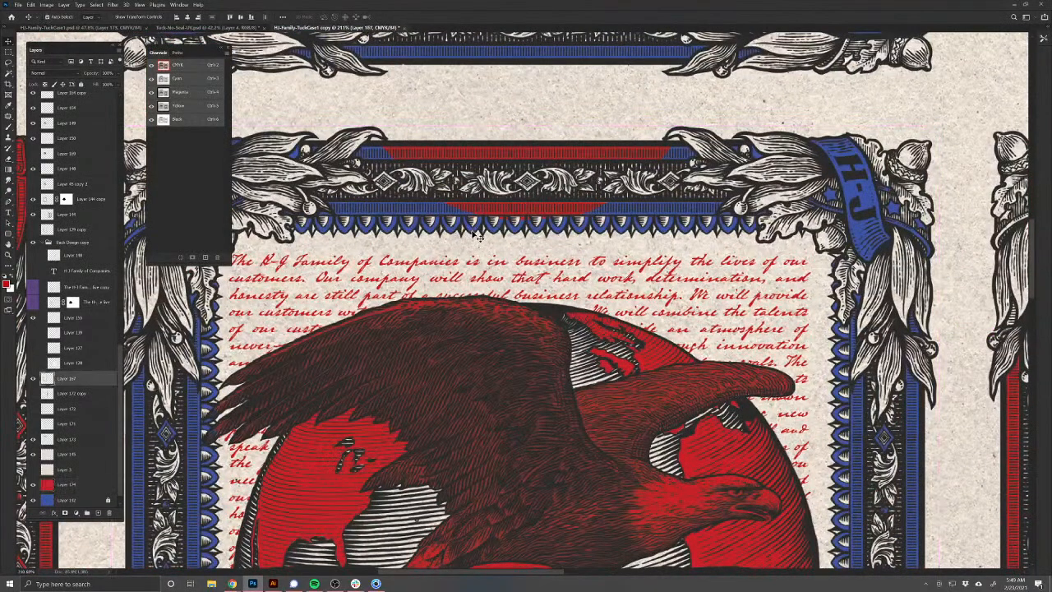
key("b")
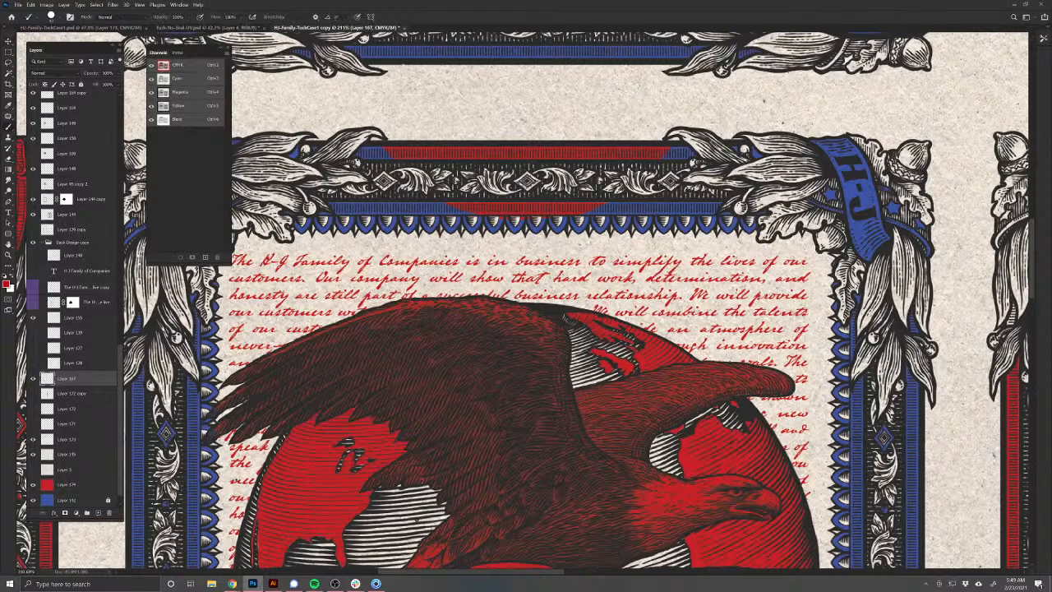
left_click(205, 449, "alt")
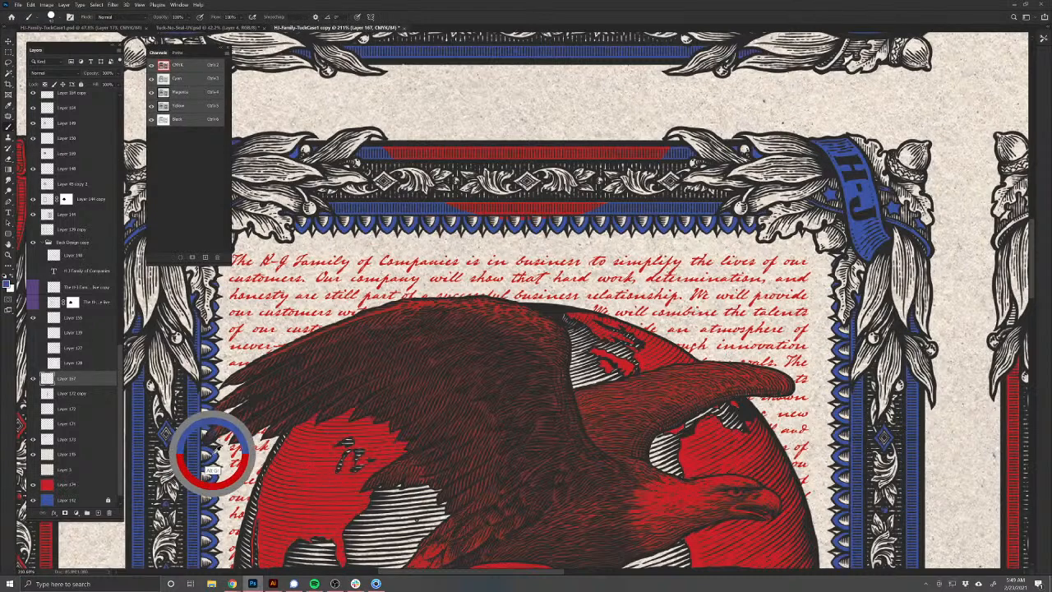
left_click_drag(425, 375, 370, 471)
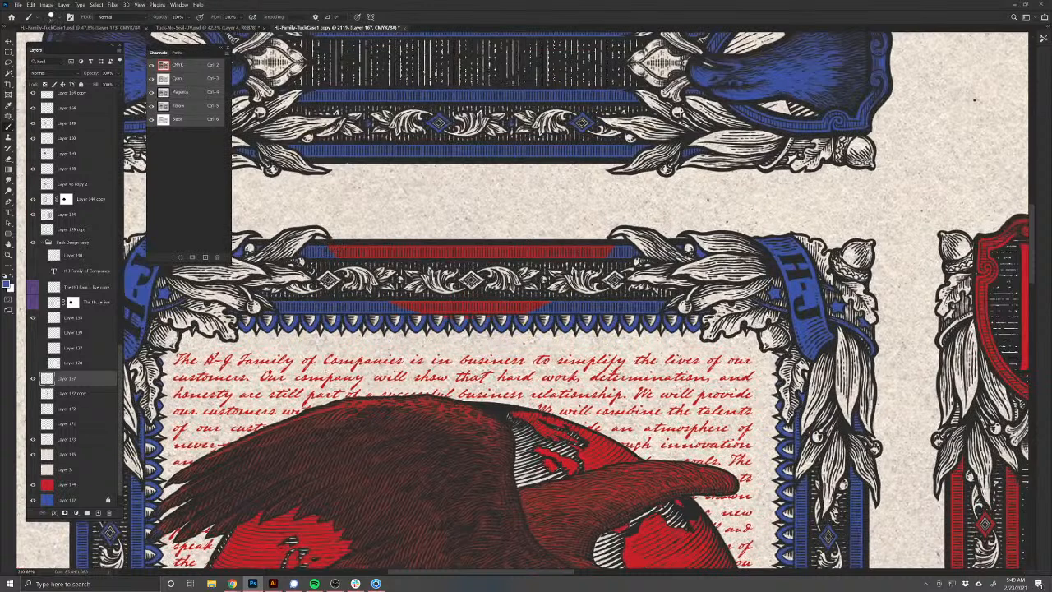
Step: Hide blue Layer 167 and cut its shape out of the paper texture layer to reveal the red in the front frame
key("v")
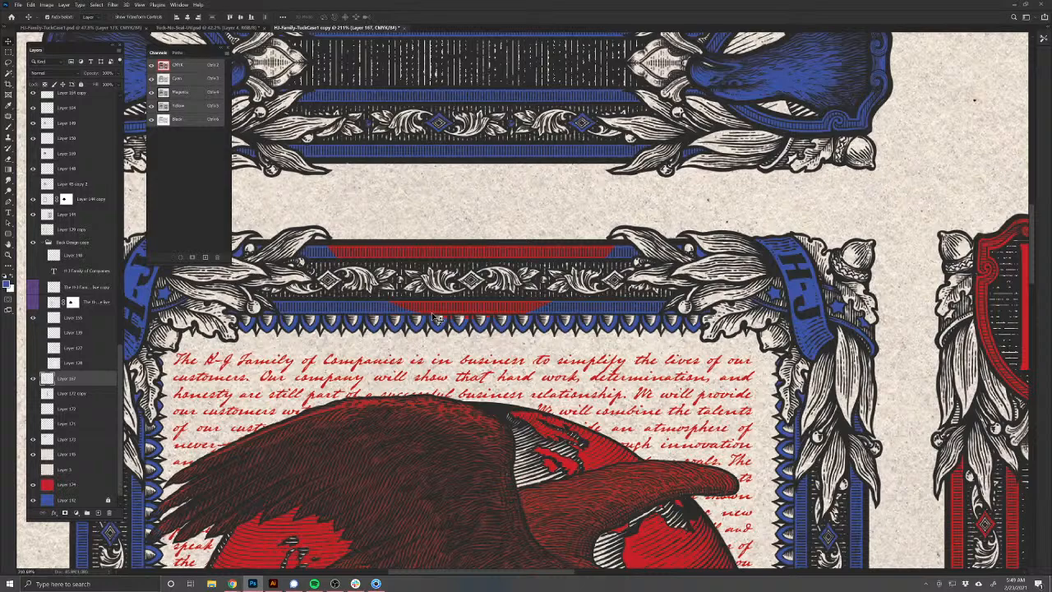
left_click(32, 379)
left_click(33, 379)
left_click(33, 379)
scroll(389, 417, "down", 4)
left_click_drag(380, 420, 479, 147)
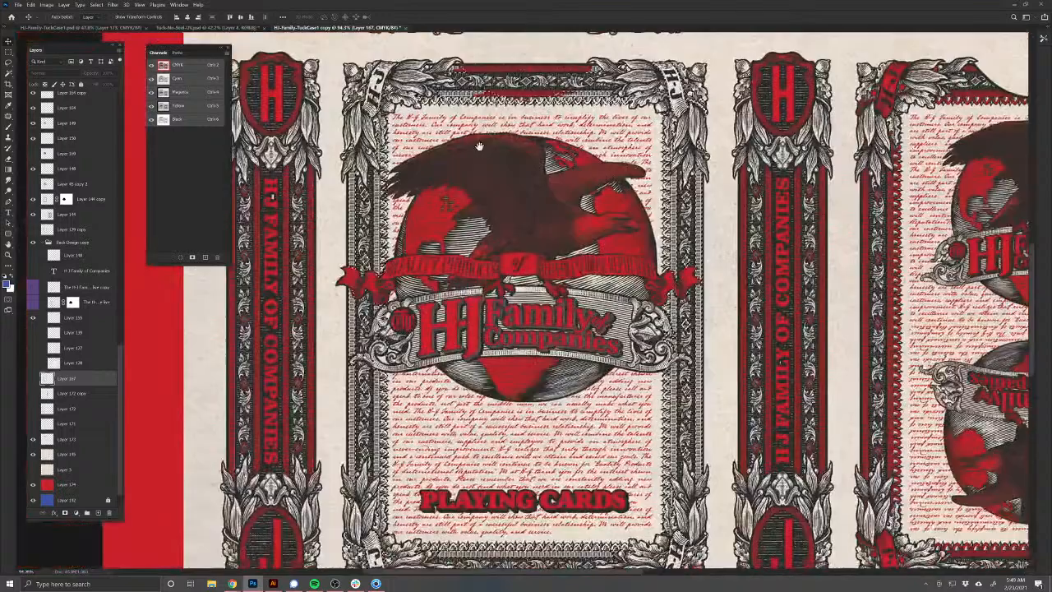
left_click(74, 455)
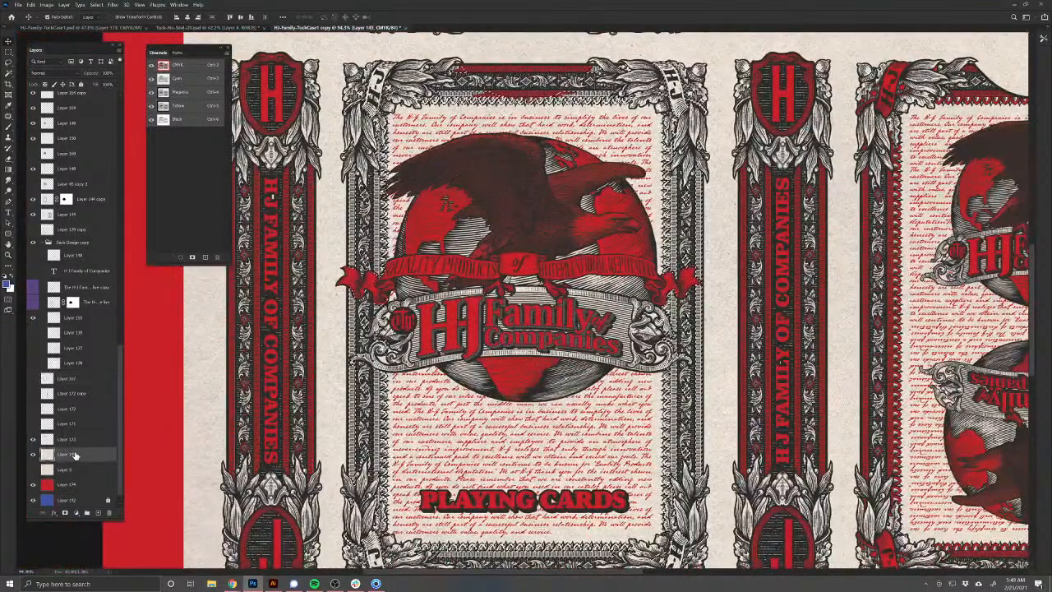
scroll(608, 329, "down", 2)
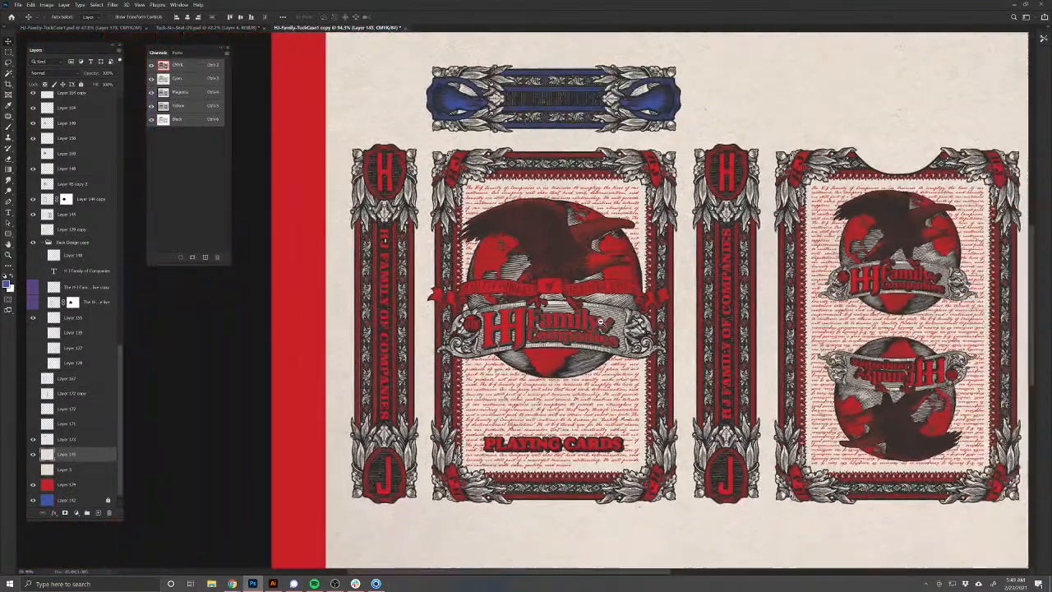
Step: Hide blue Layer 173, cut its shape out of the paper texture layer to reveal the red in the top strip, and deselect
scroll(599, 323, "down", 2)
scroll(526, 327, "up", 8)
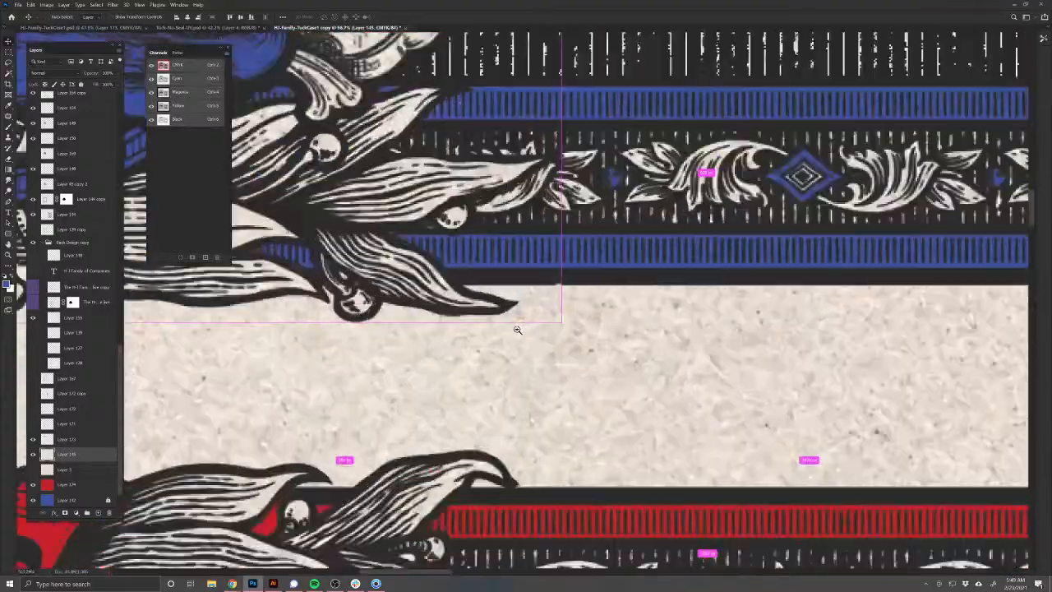
scroll(517, 330, "down", 3)
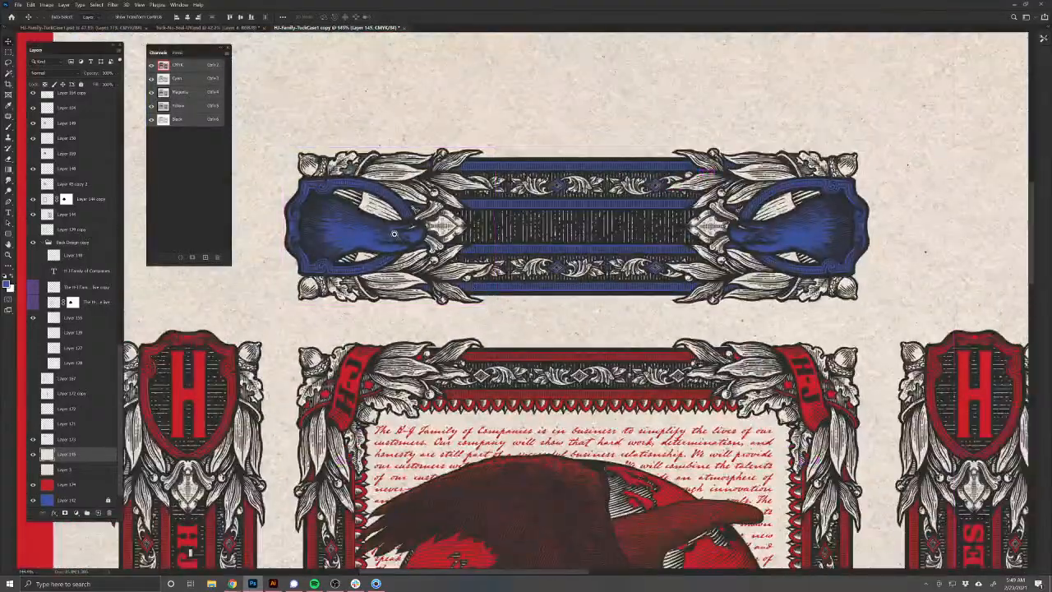
scroll(393, 234, "up", 4)
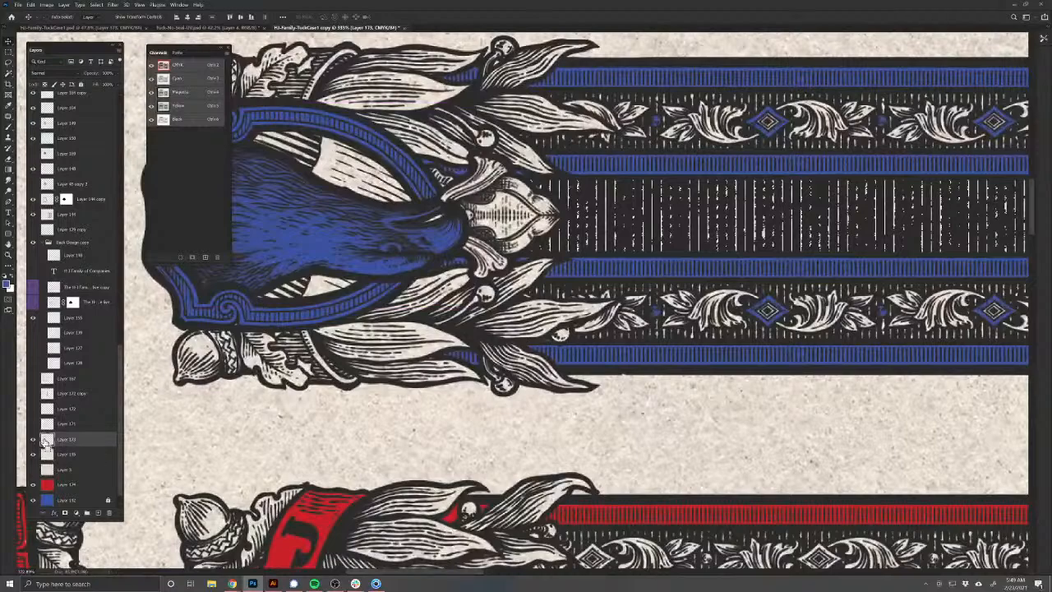
left_click(47, 442, "ctrl")
left_click(33, 439)
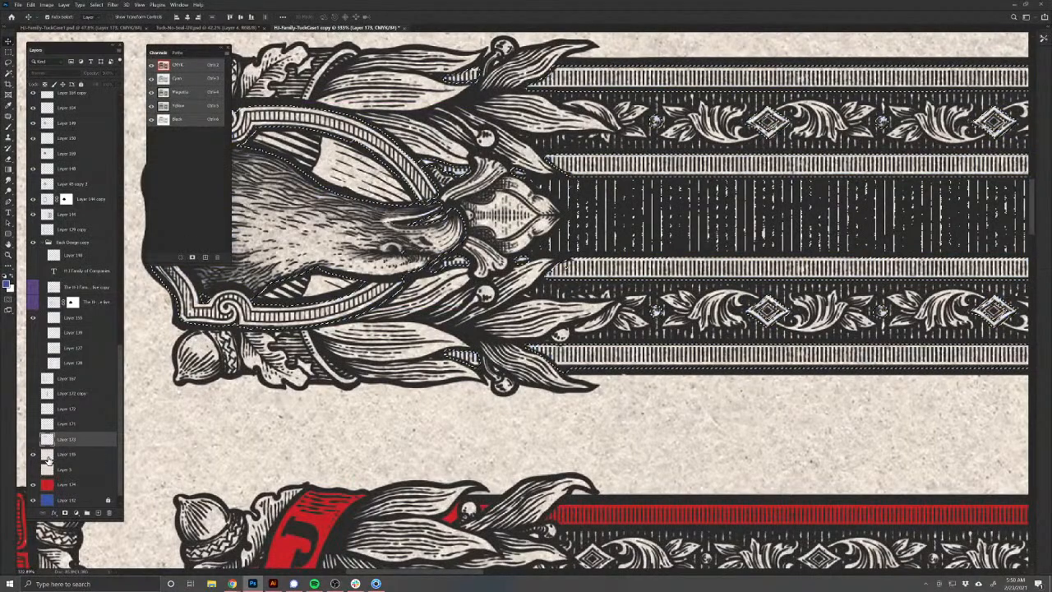
left_click(49, 459)
key("Delete")
key("ctrl+d")
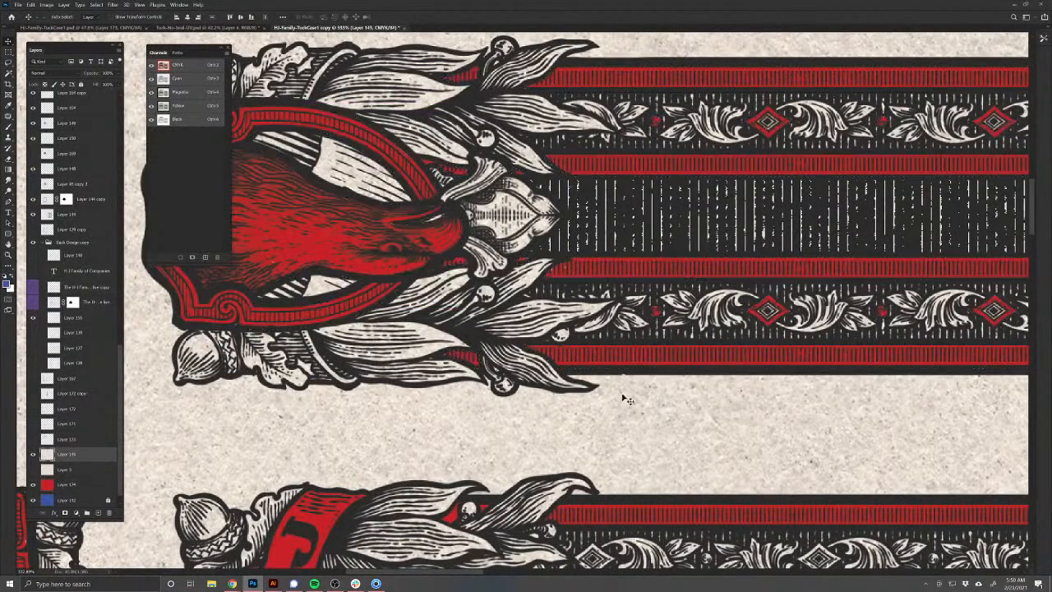
Step: Select all layers from the paper texture layer up to the topmost one and merge them into a single artwork layer
left_click_drag(627, 385, 597, 378)
left_click_drag(718, 518, 578, 282)
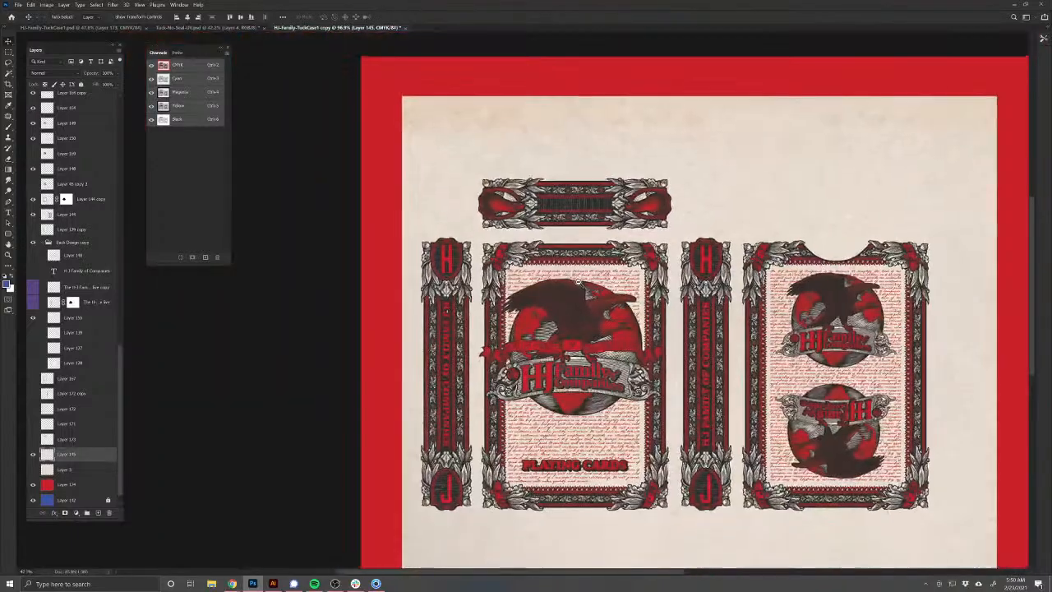
left_click_drag(625, 338, 510, 290)
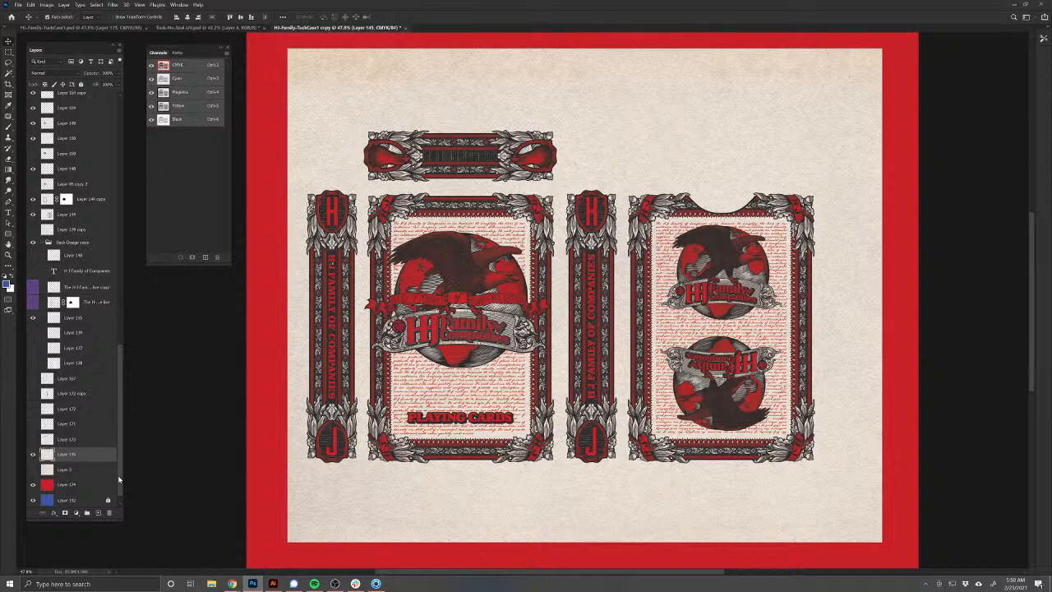
left_click_drag(121, 480, 113, 192)
left_click(99, 114, "shift")
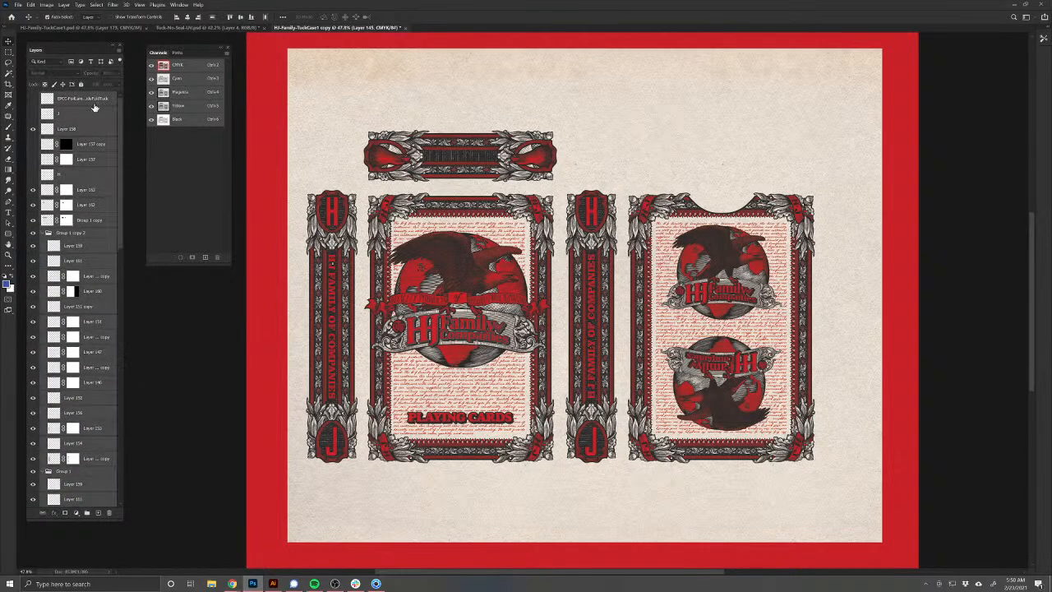
key("ctrl+e")
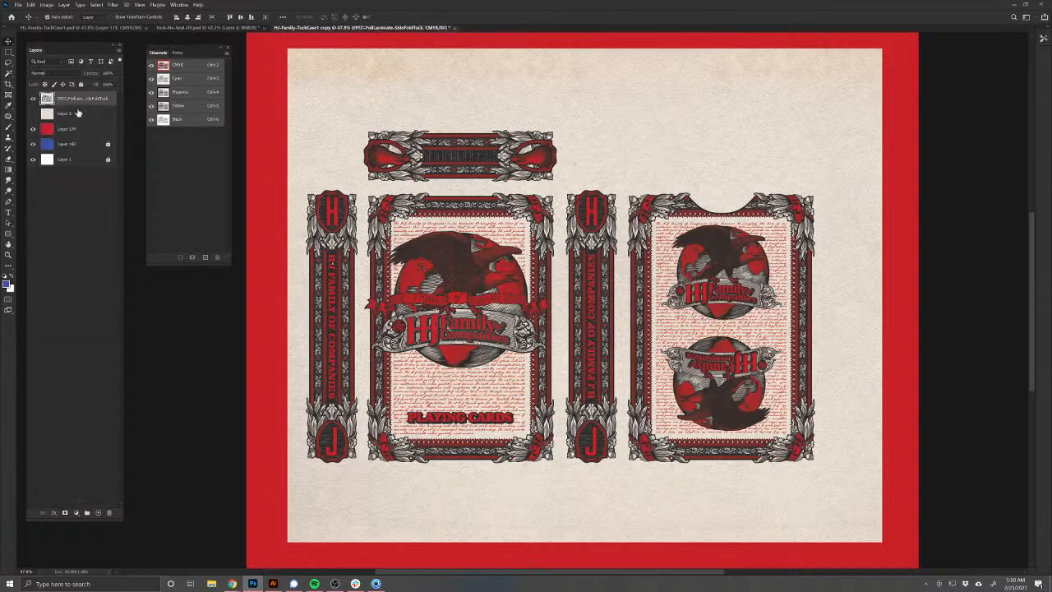
Step: Copy the entire merged artwork and paste it into the Tuck-No-Seal-UV document in place of the deleted old artwork layer
key("ctrl+a")
left_click(214, 29)
left_click_drag(72, 135, 109, 514)
key("ctrl+v")
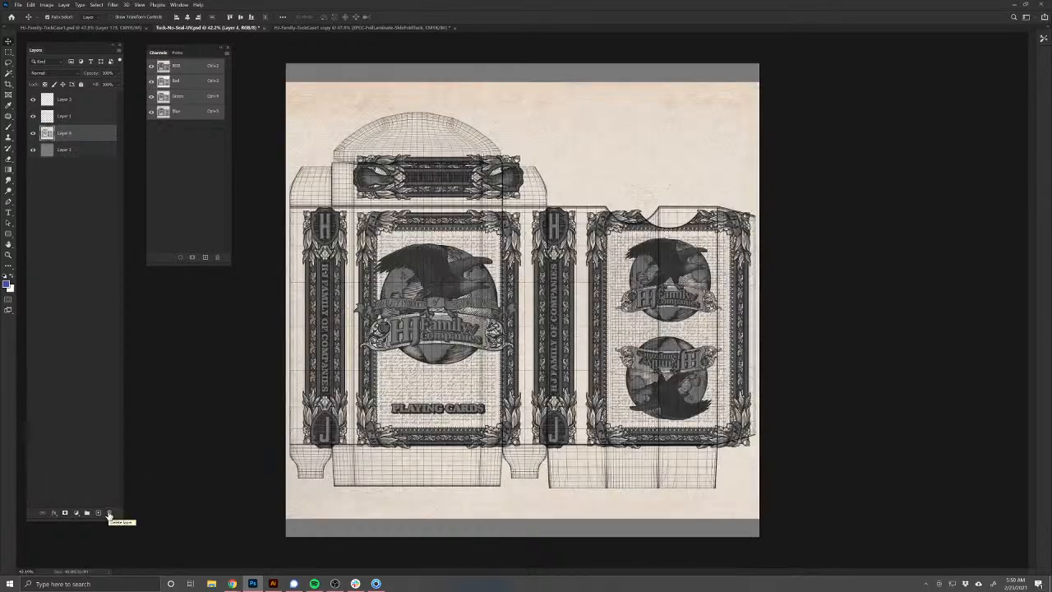
Step: Scale the pasted artwork layer down proportionally to match the front and back panels of the UV layout
key("ctrl+t")
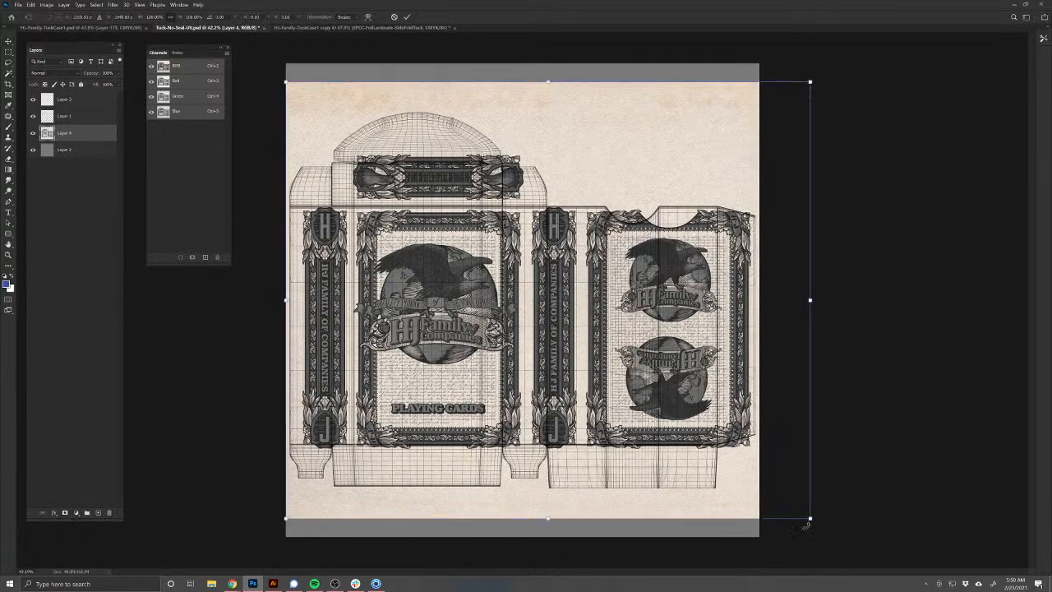
left_click_drag(810, 518, 766, 482)
left_click_drag(285, 483, 260, 493)
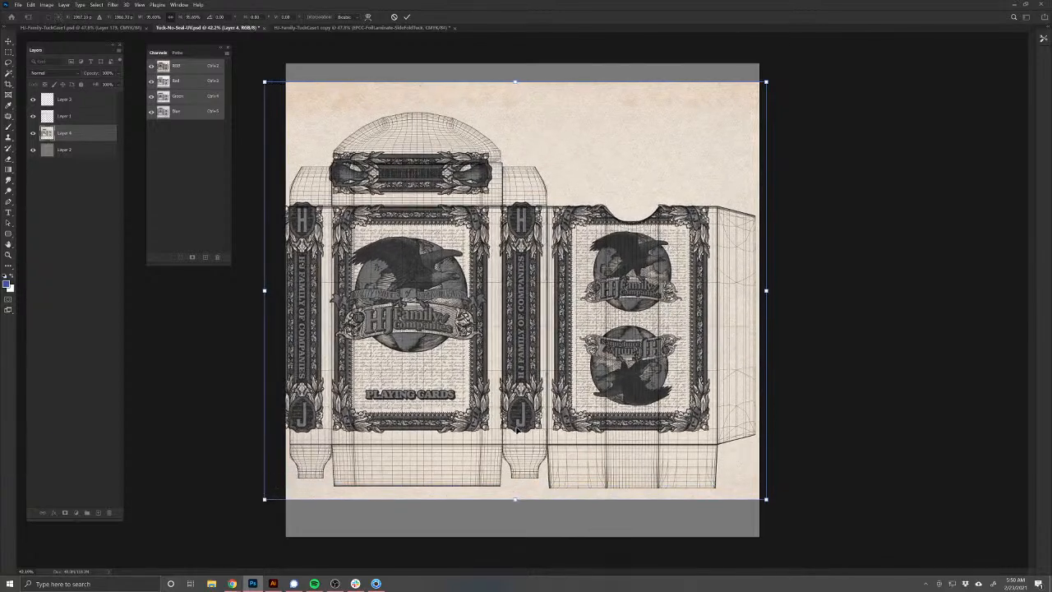
left_click_drag(766, 498, 769, 500)
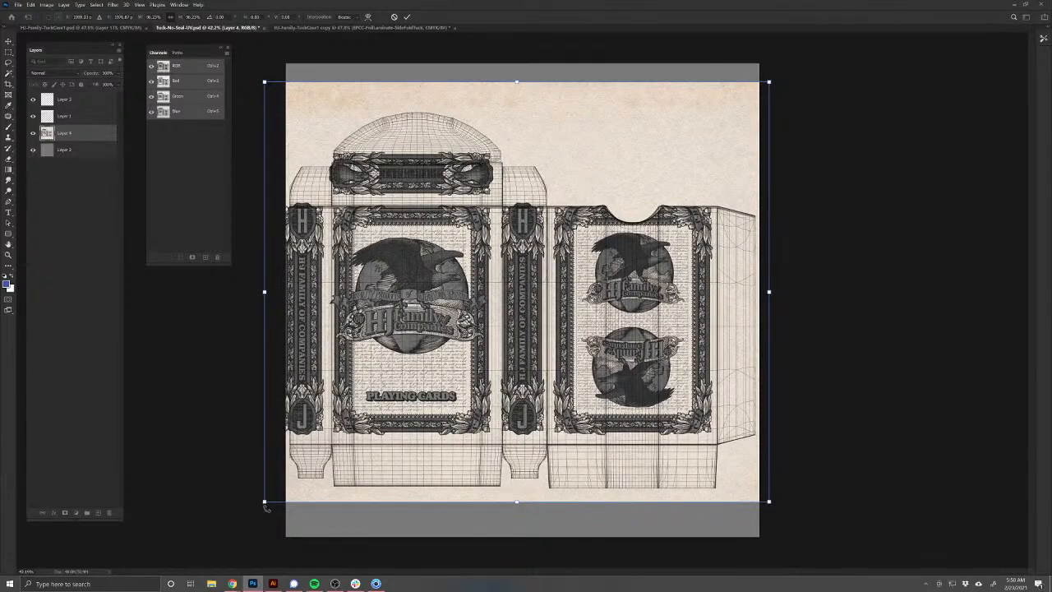
left_click_drag(266, 501, 260, 506)
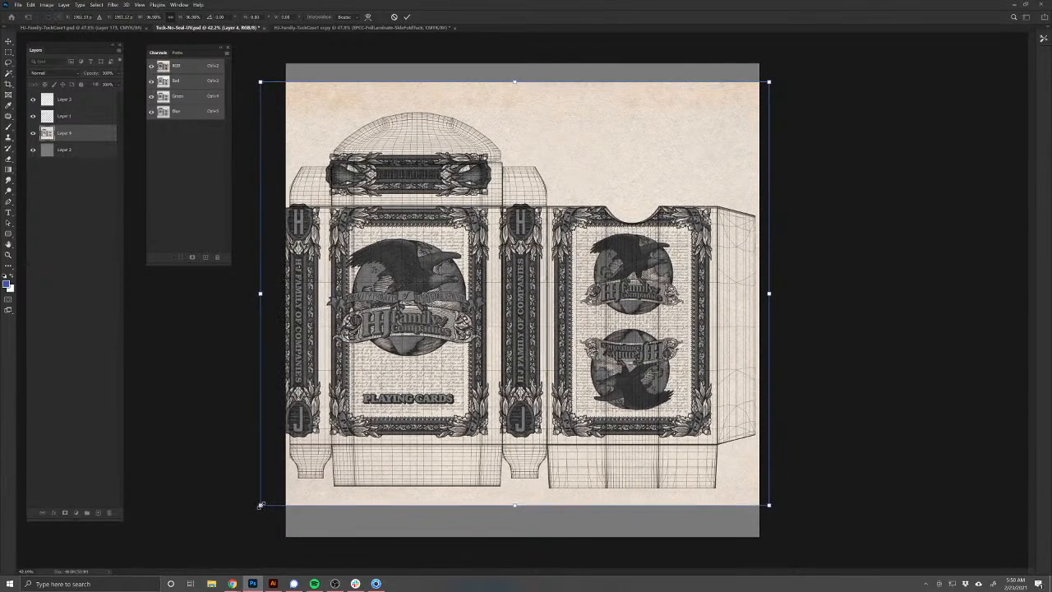
Step: Move the scaled artwork down until its frames sit vertically inside the UV panels, and apply the transform
key("shift+Down")
key("shift+Down")
key("shift+Down")
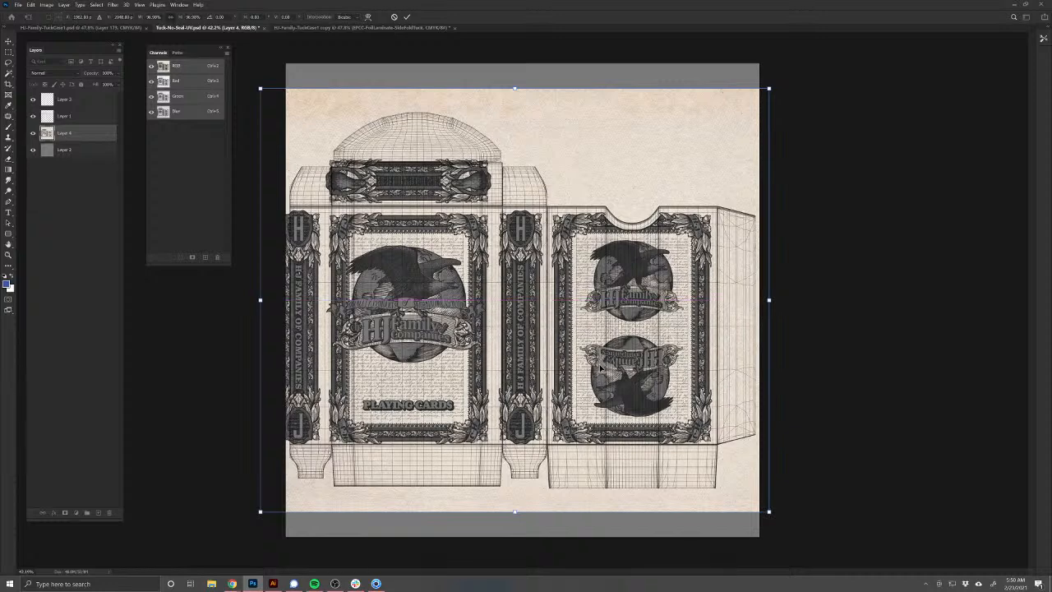
key("Up")
key("Up")
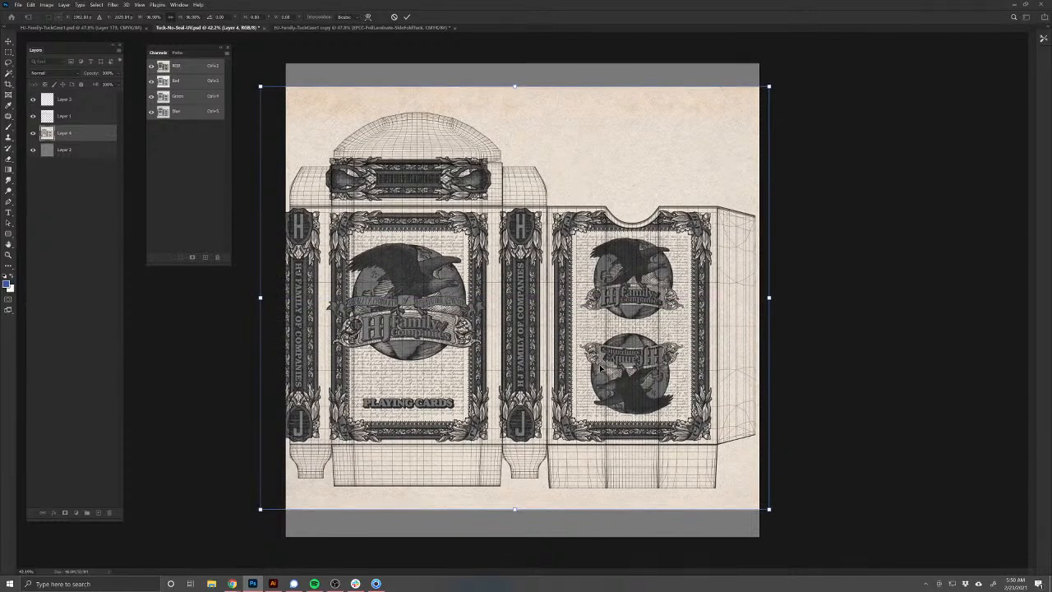
key("Up")
key("Up")
key("Right")
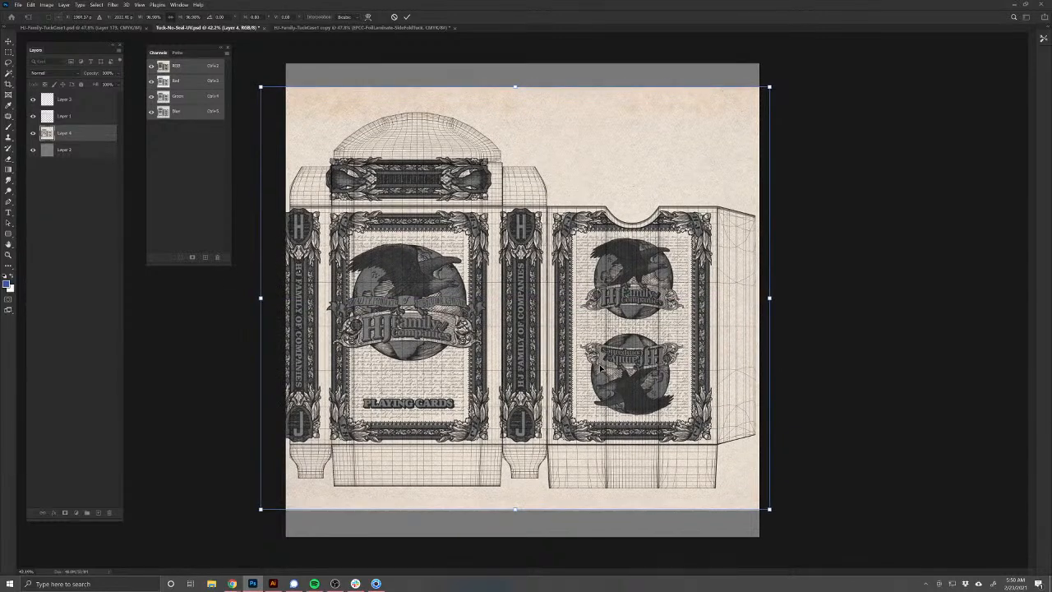
key("Return")
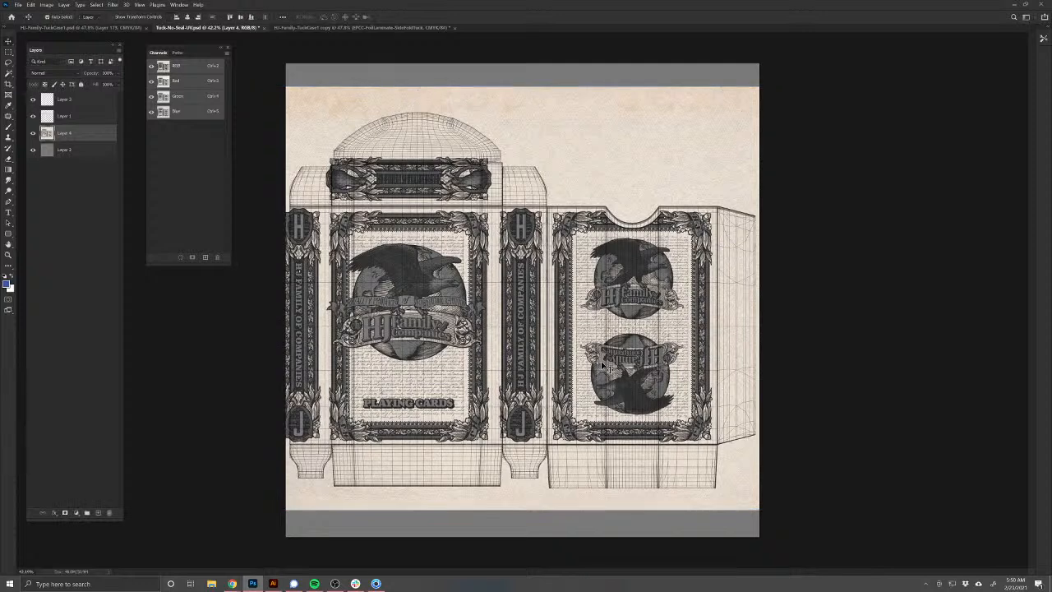
Step: Cut the side panel between the front and back out of the artwork and paste it onto its own layer
left_click_drag(539, 438, 552, 441)
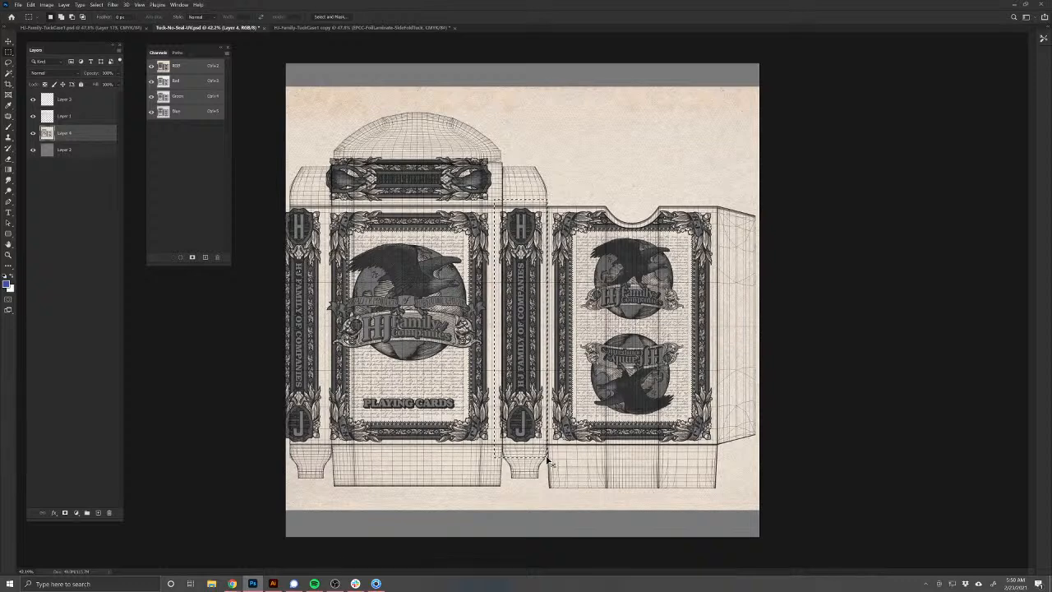
key("Delete")
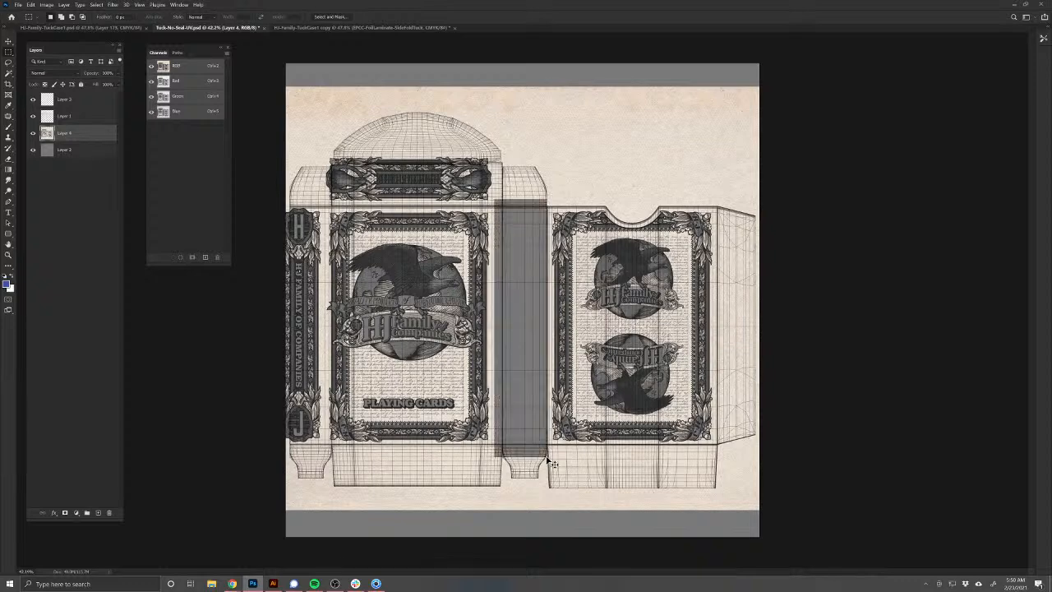
key("ctrl+v")
key("v")
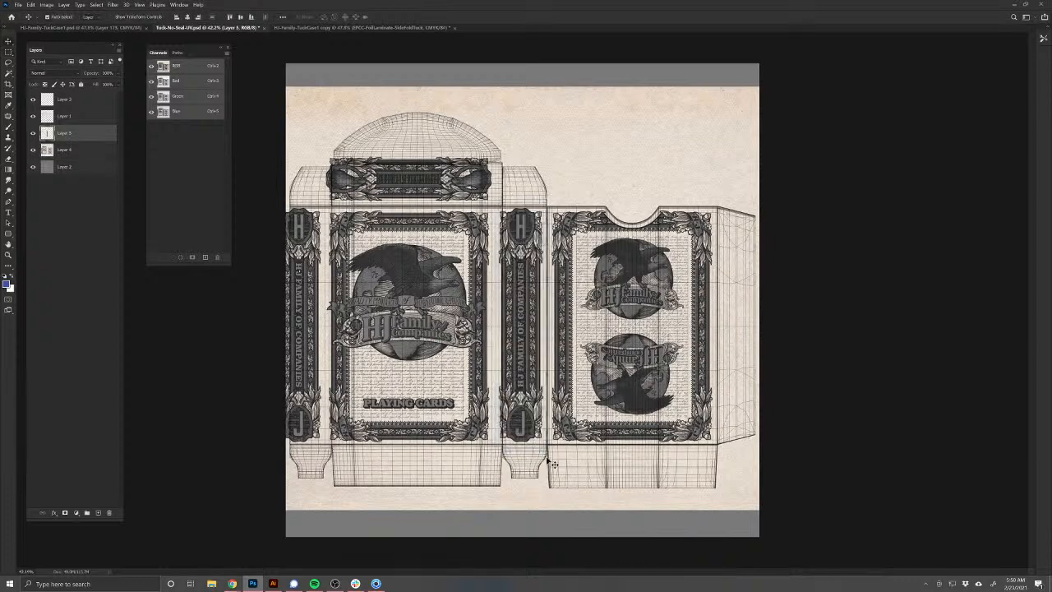
Step: Nudge the pasted middle side panel to the right and narrow it slightly to fit its UV panel
key("Right")
key("Right")
key("Right")
key("Right")
key("Right")
key("Right")
key("Right")
key("Right")
key("Right")
key("Right")
key("Right")
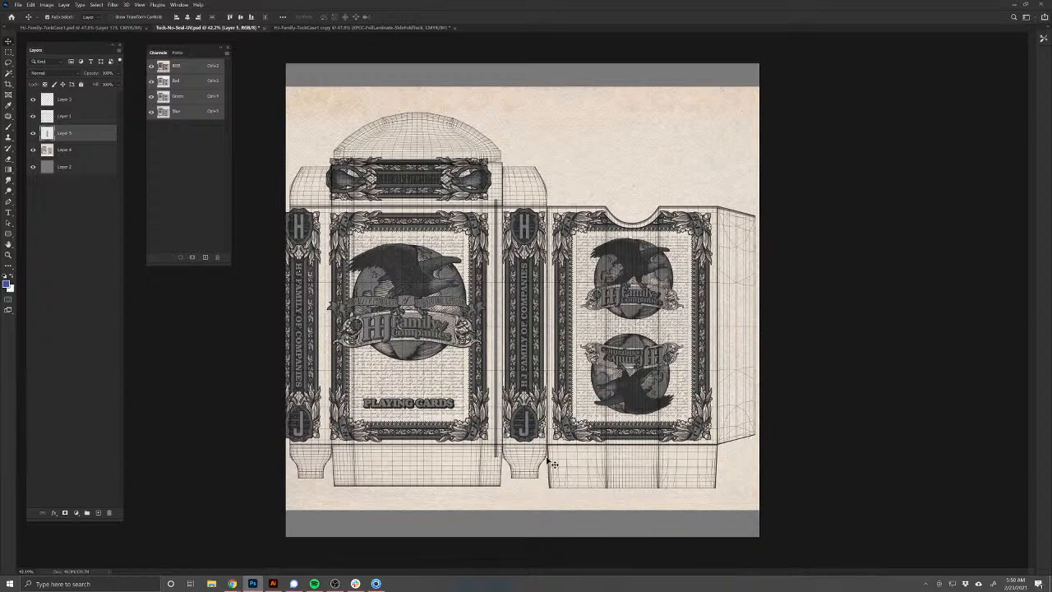
scroll(544, 374, "up", 2)
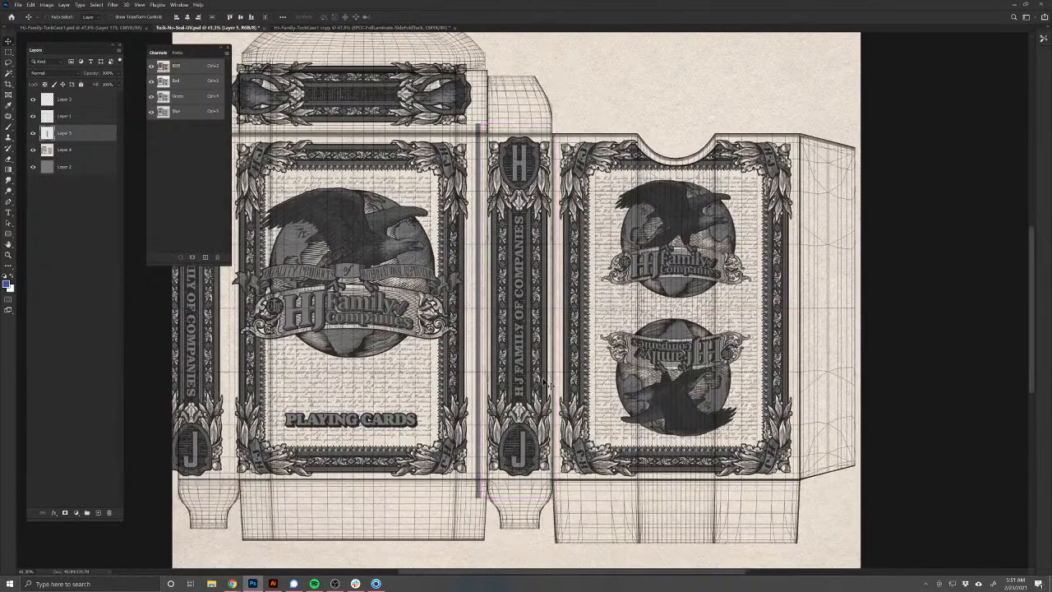
key("ctrl+t")
left_click_drag(479, 311, 482, 311)
key("Left")
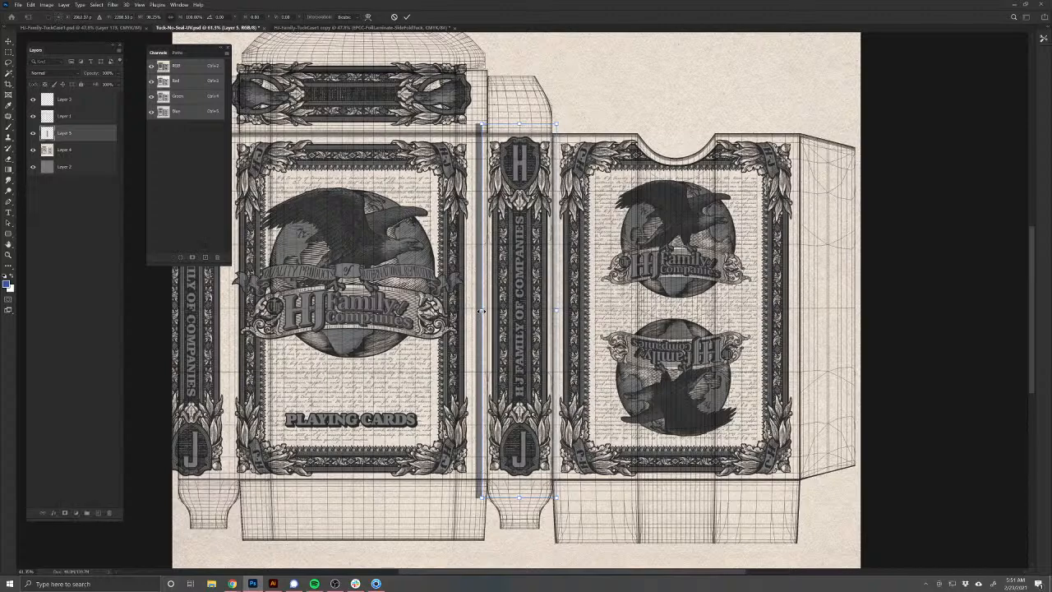
key("Return")
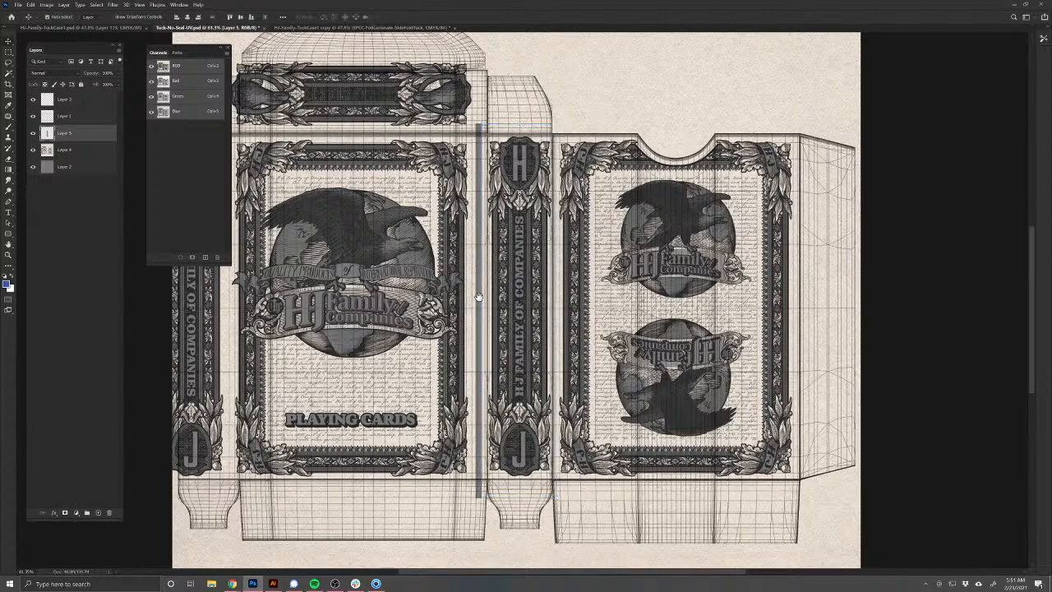
Step: Cut the front panel with the eagle emblem out of Layer 4 and paste it onto its own layer
left_click_drag(482, 310, 695, 283)
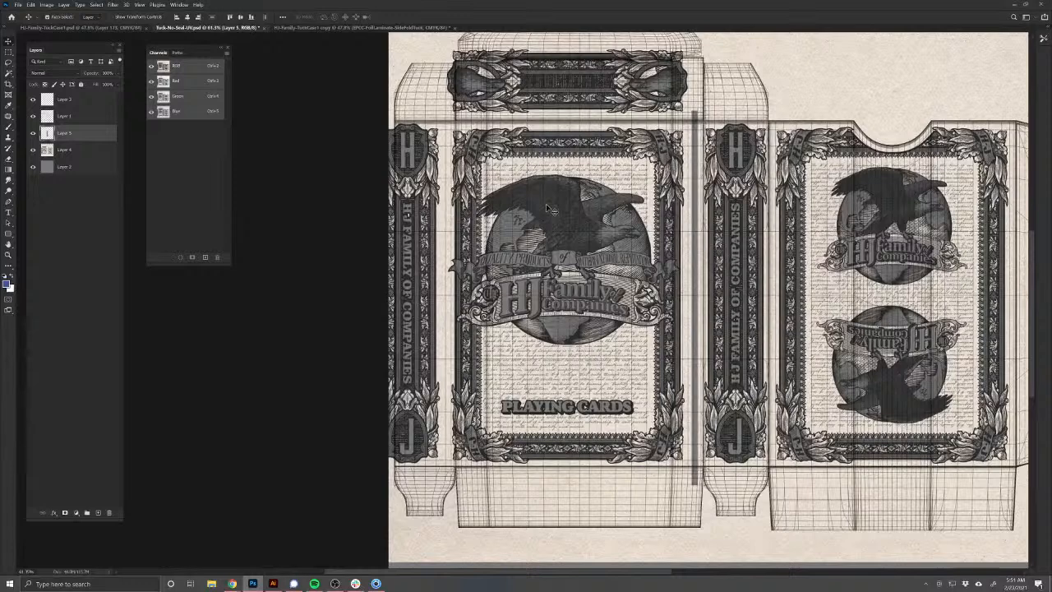
key("m")
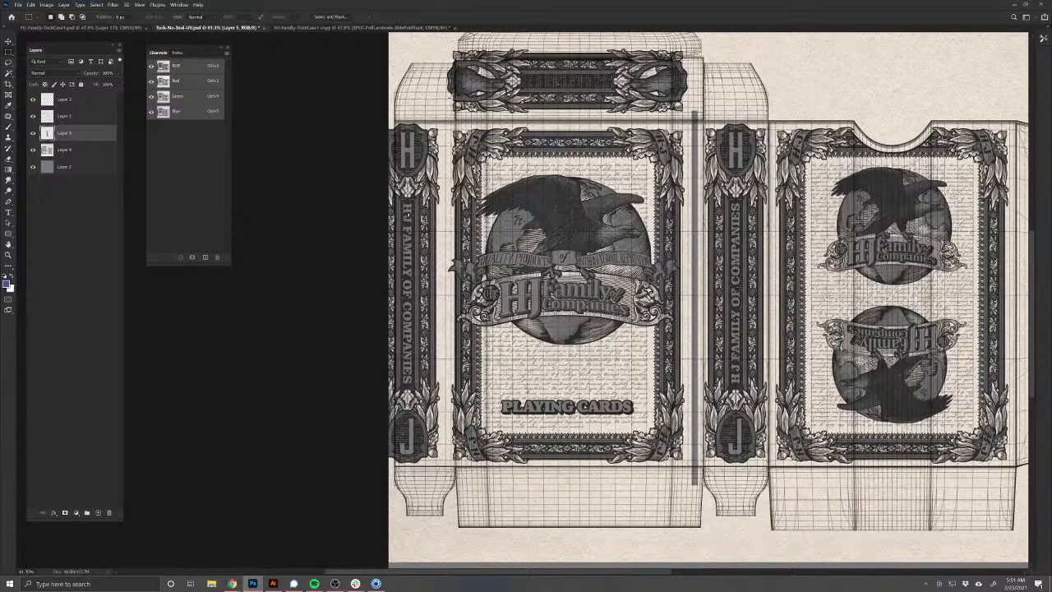
left_click_drag(449, 118, 690, 478)
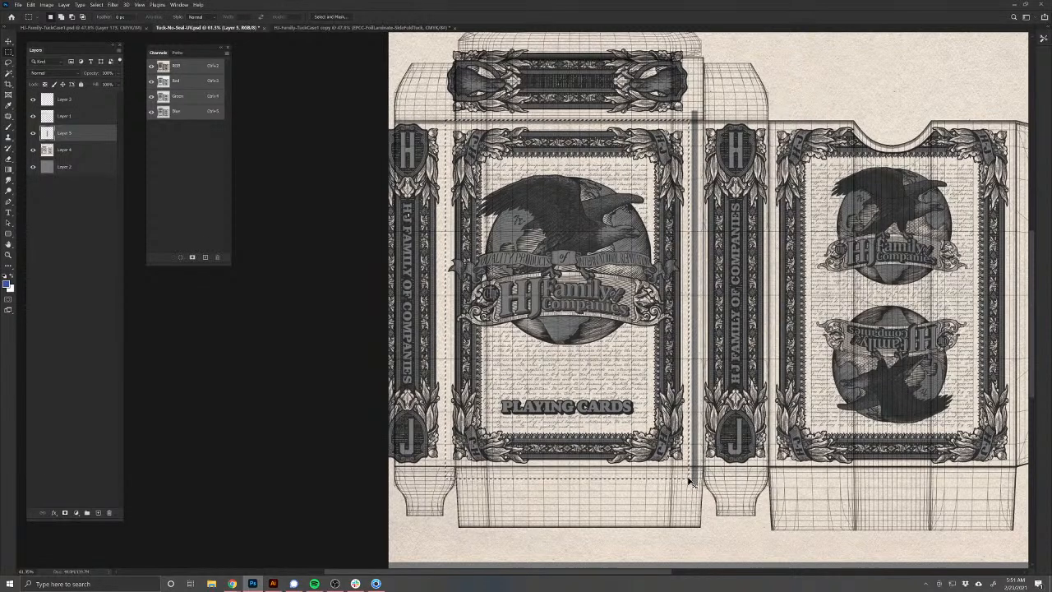
key("ctrl+x")
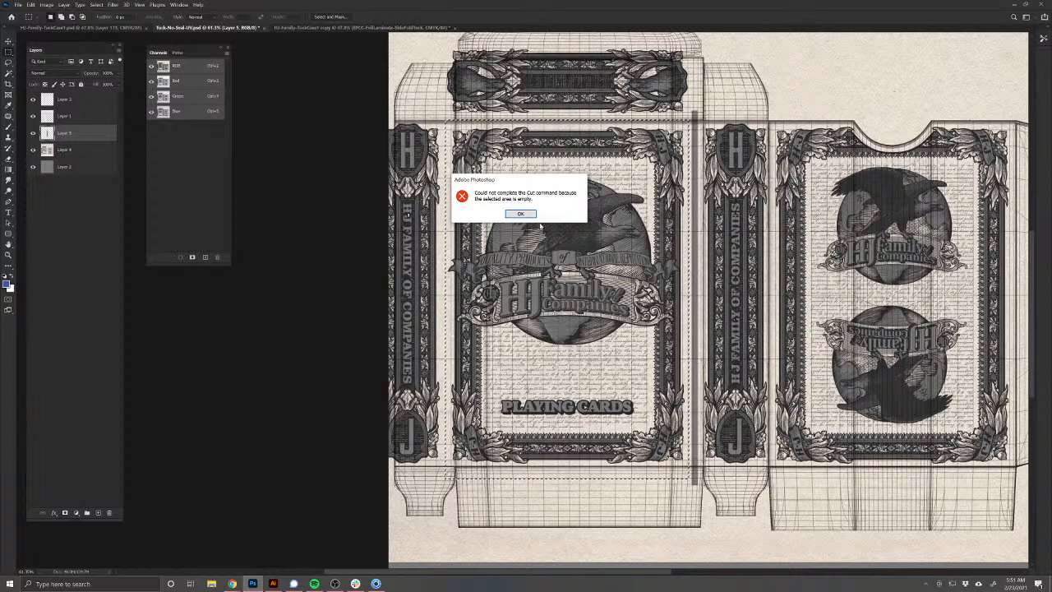
key("Return")
left_click(76, 153)
key("ctrl+x")
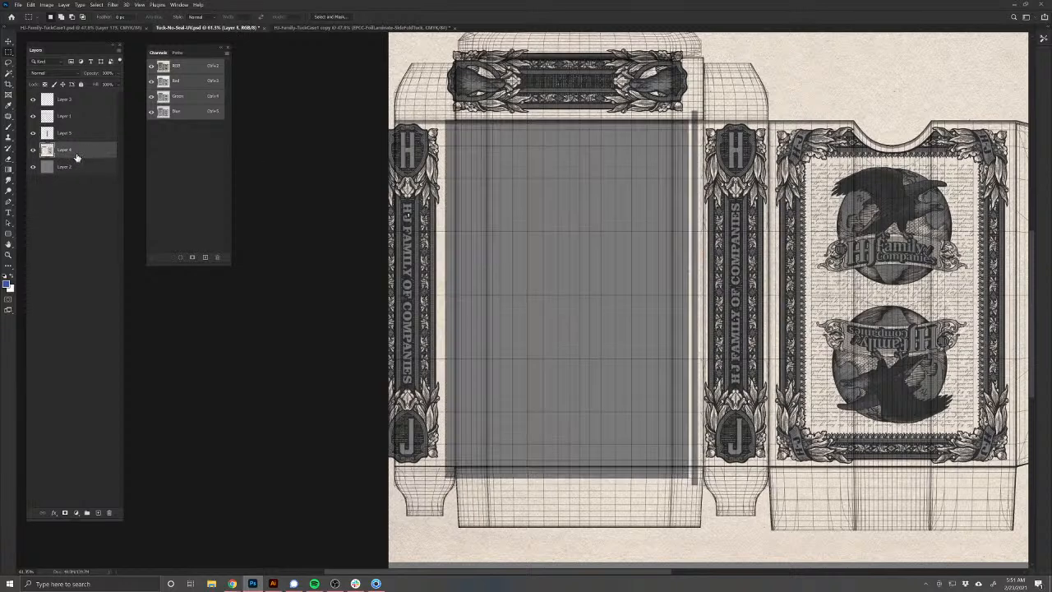
key("ctrl+v")
key("v")
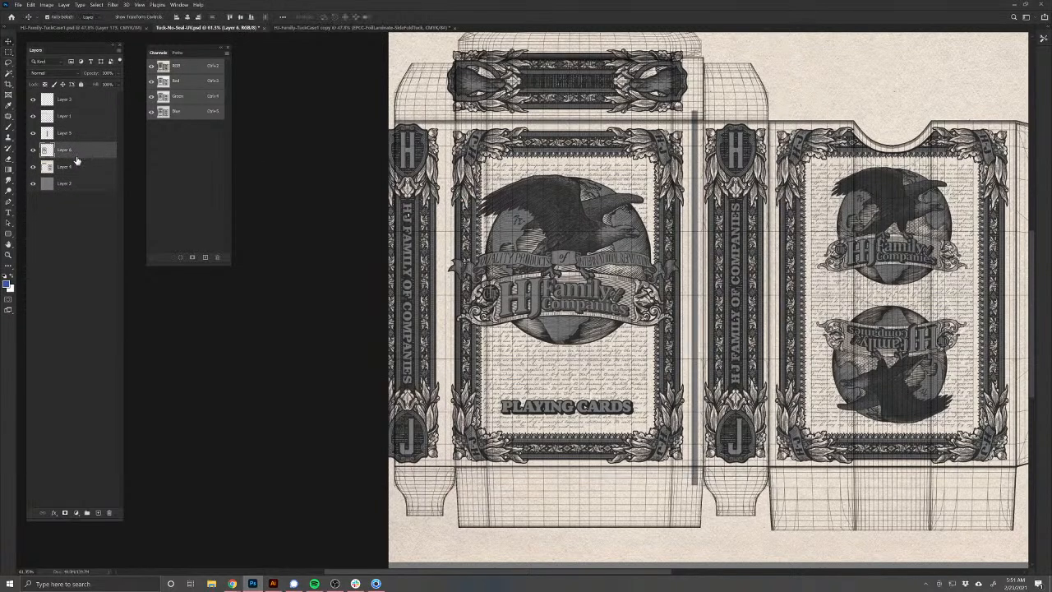
Step: Nudge the separated front panel to the right until it is centred in its UV panel
key("Right")
key("Right")
key("Right")
key("Right")
key("Right")
key("Right")
key("Right")
key("Right")
key("Right")
key("Right")
key("Right")
key("Right")
key("Right")
key("Right")
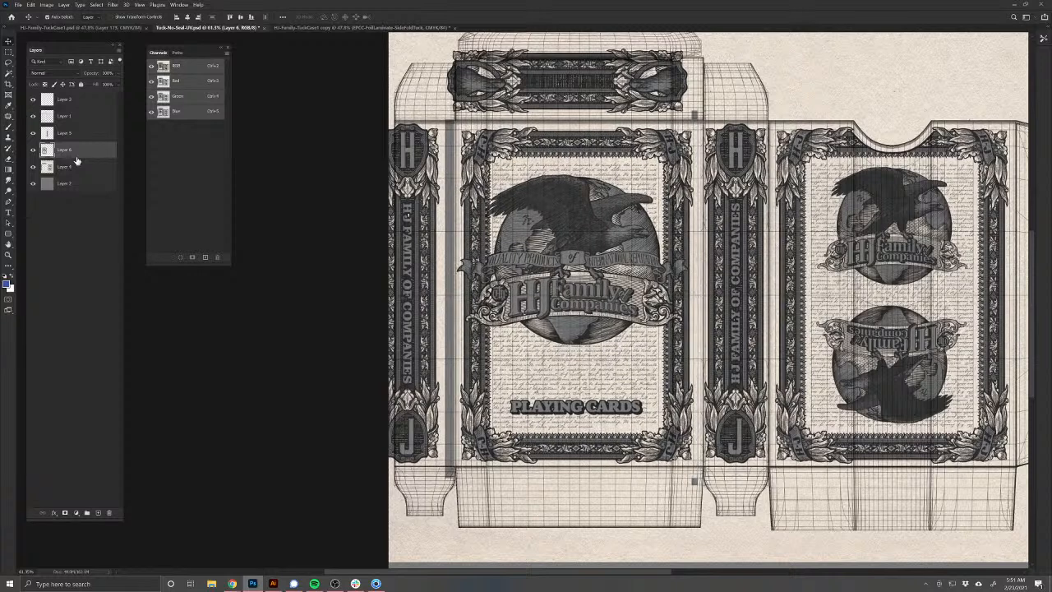
key("Left")
key("Left")
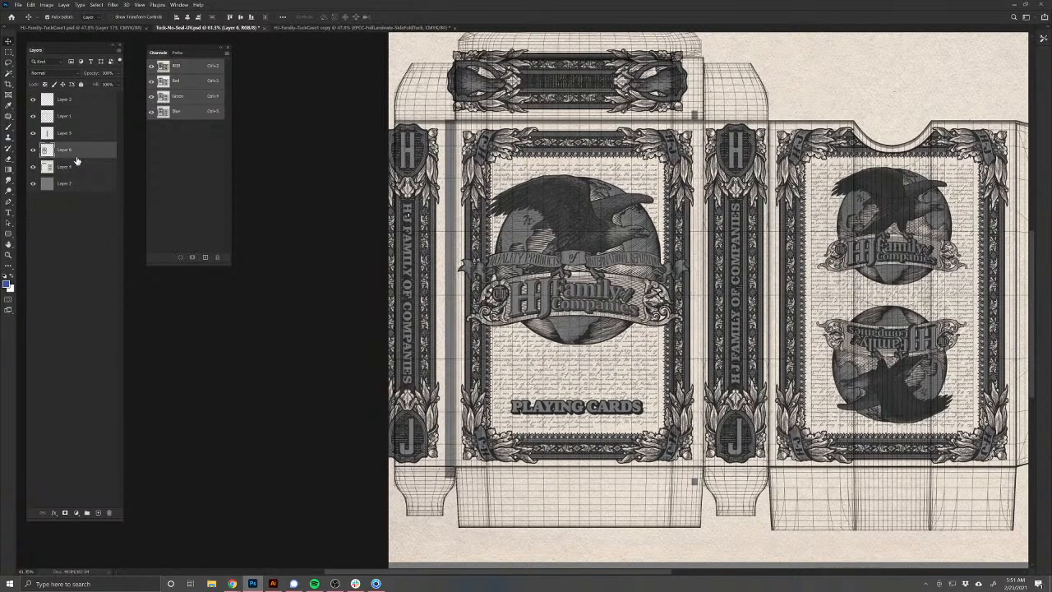
key("Right")
key("Right")
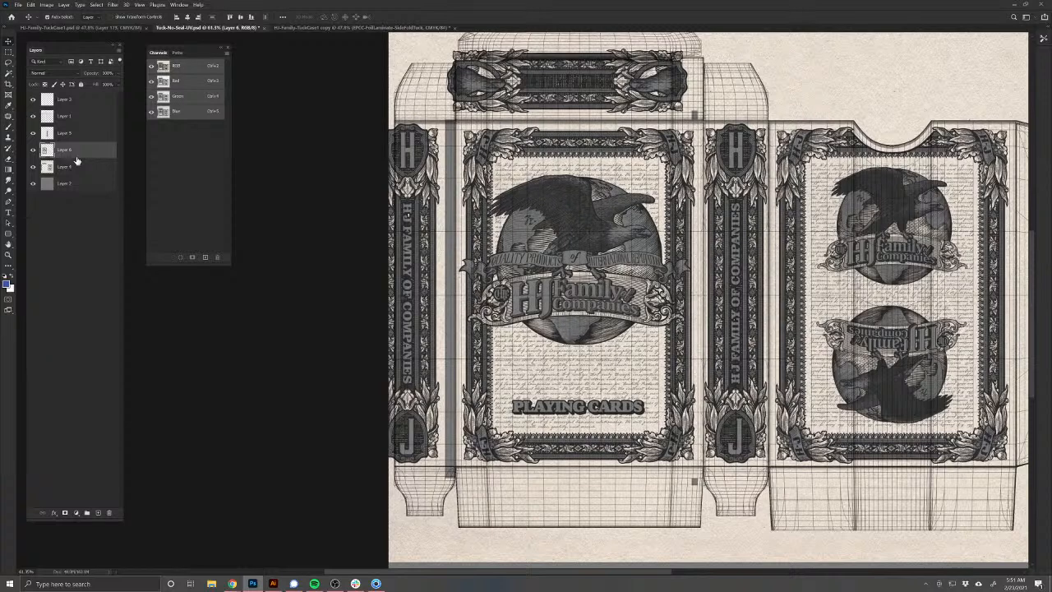
Step: Duplicate Layer 4, hide the original, and shift the copy right so the leftmost side panel fits its UV panel
left_click(442, 223)
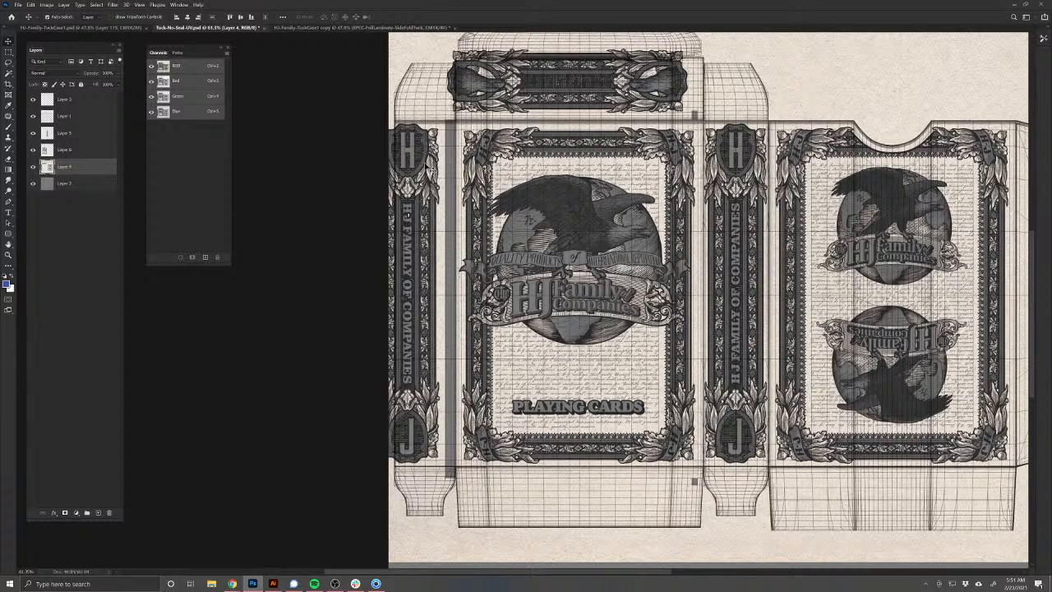
key("ctrl+j")
left_click(34, 186)
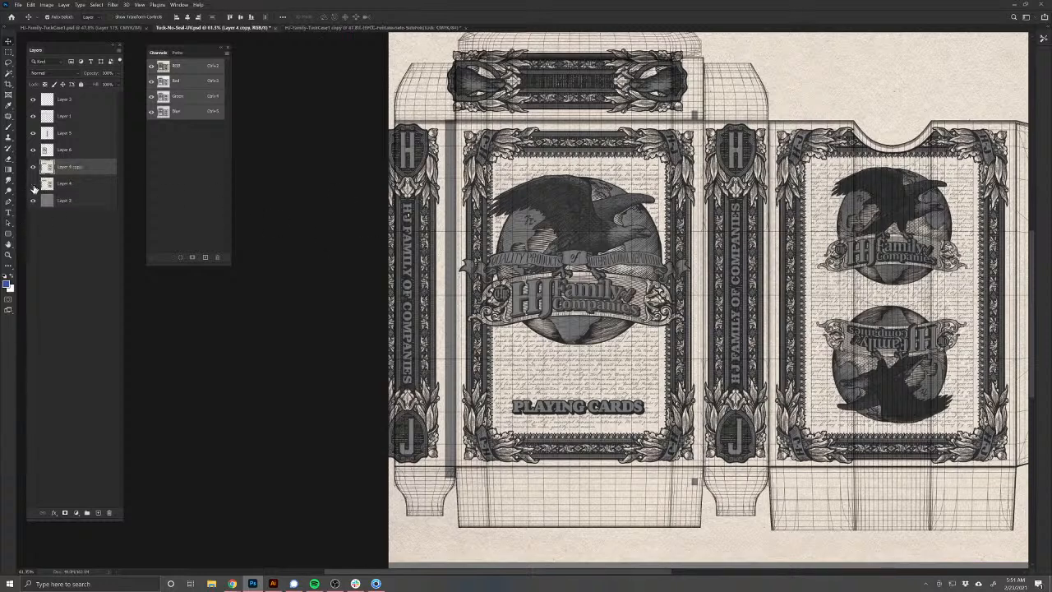
key("m")
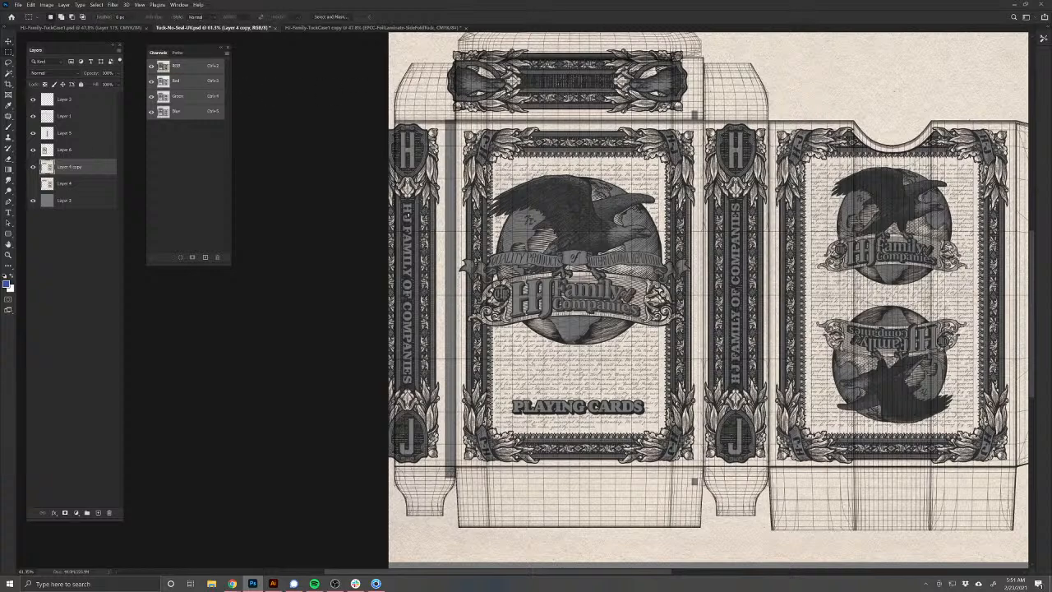
key("v")
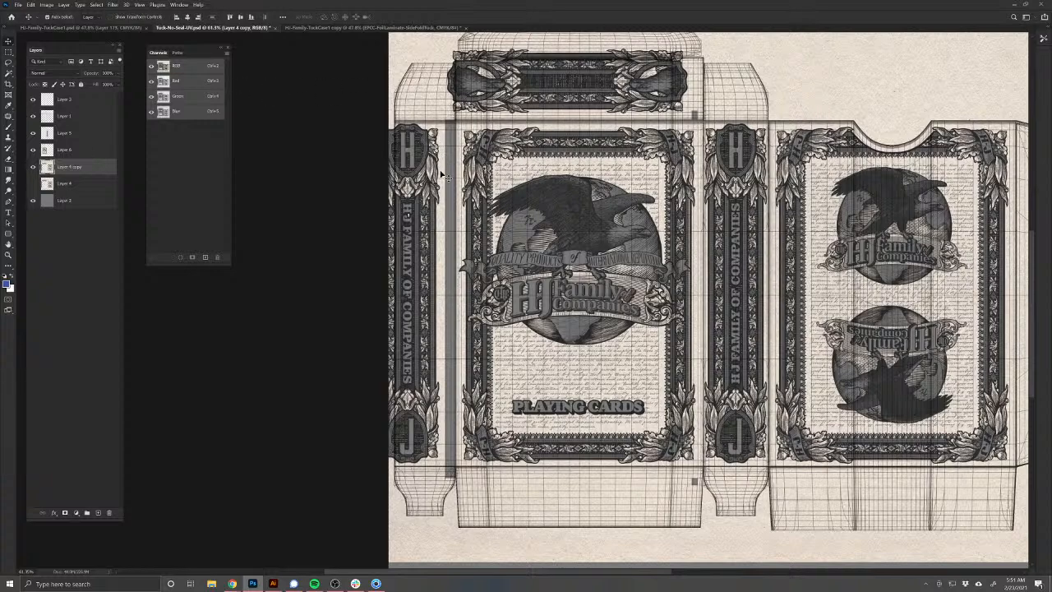
left_click_drag(447, 178, 460, 171)
Step: Cut the leftmost side panel from the copy onto its own layer, then hide the copy and show Layer 4
key("m")
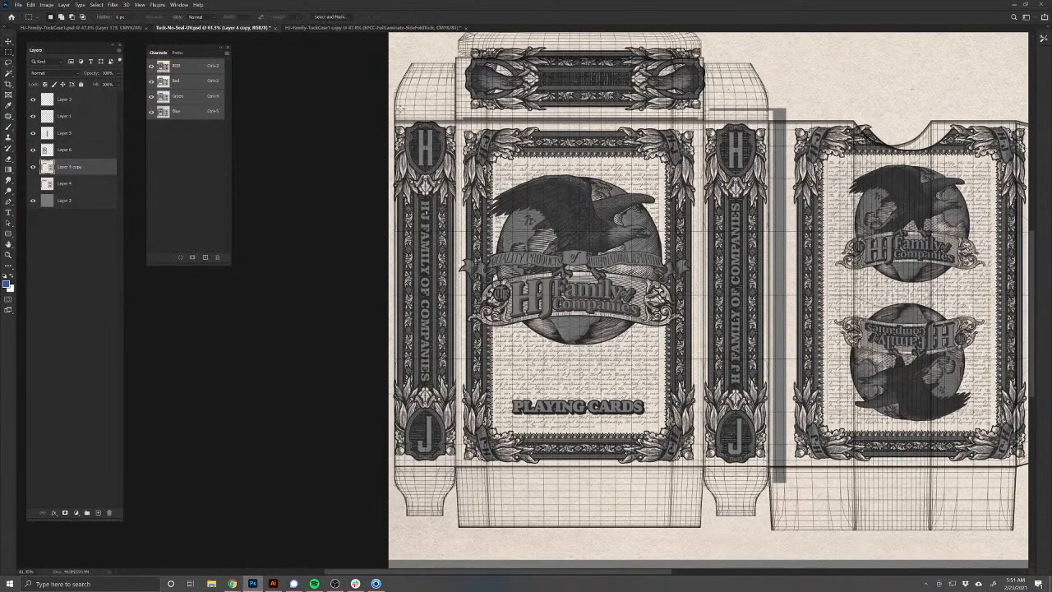
left_click_drag(388, 116, 458, 469)
key("Delete")
key("ctrl+v")
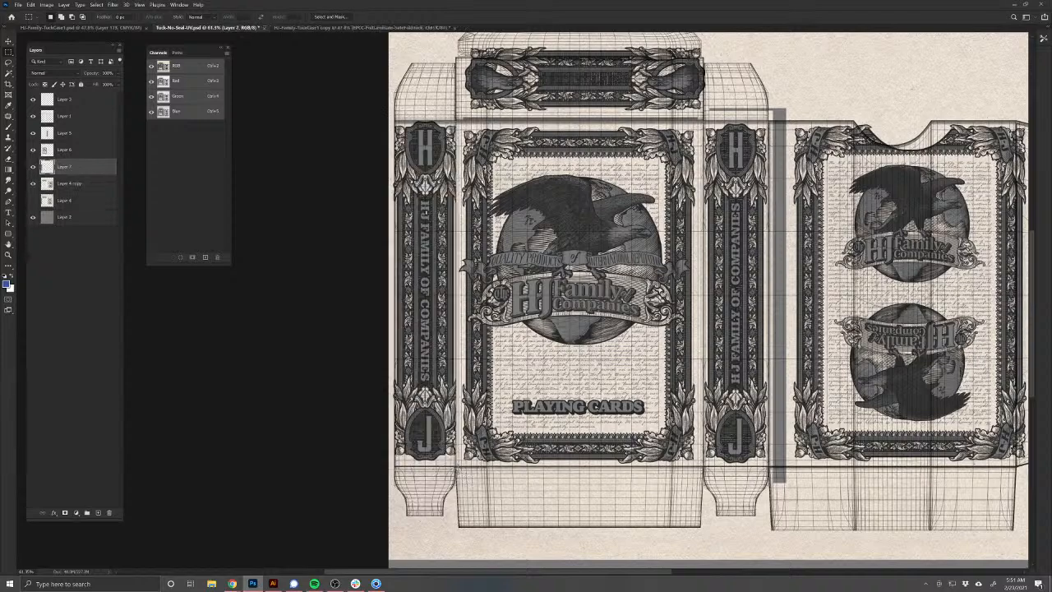
left_click(33, 183)
left_click(33, 200)
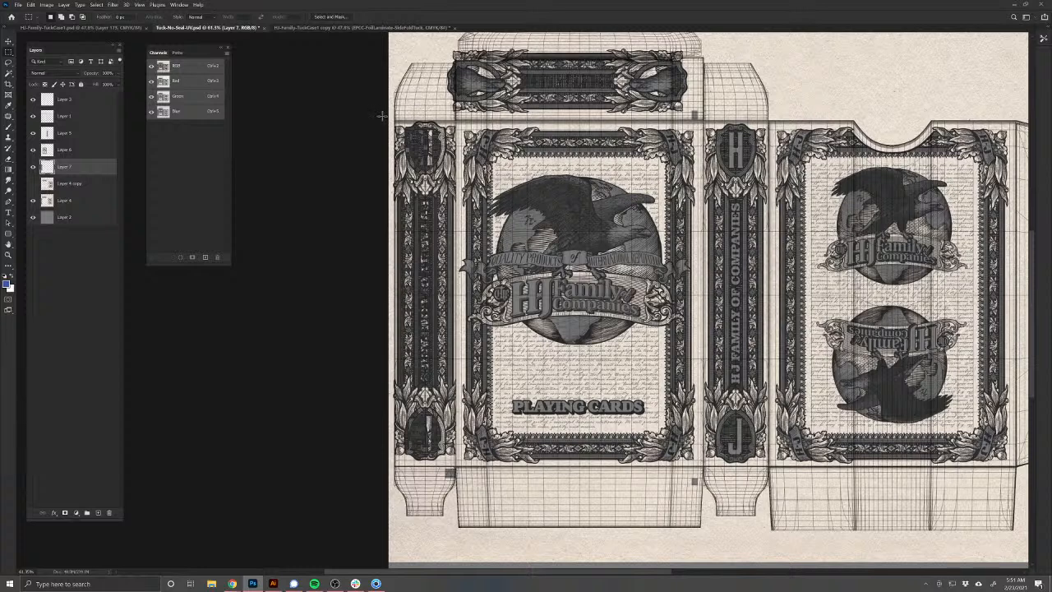
Step: Delete the old leftmost side panel area from Layer 4 and deselect
left_click_drag(382, 116, 457, 485)
left_click(72, 202)
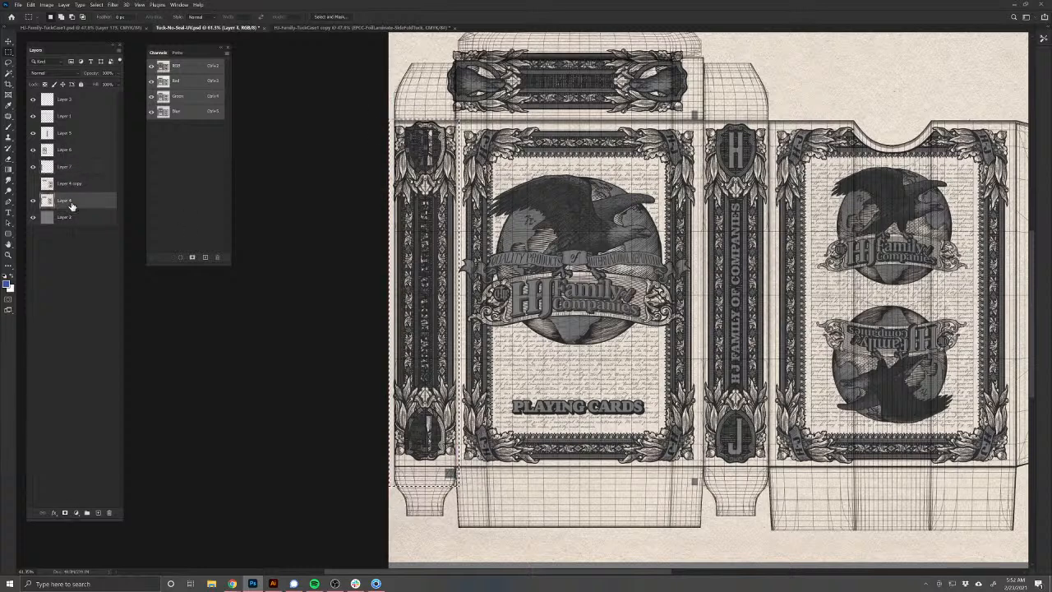
key("Delete")
key("ctrl+d")
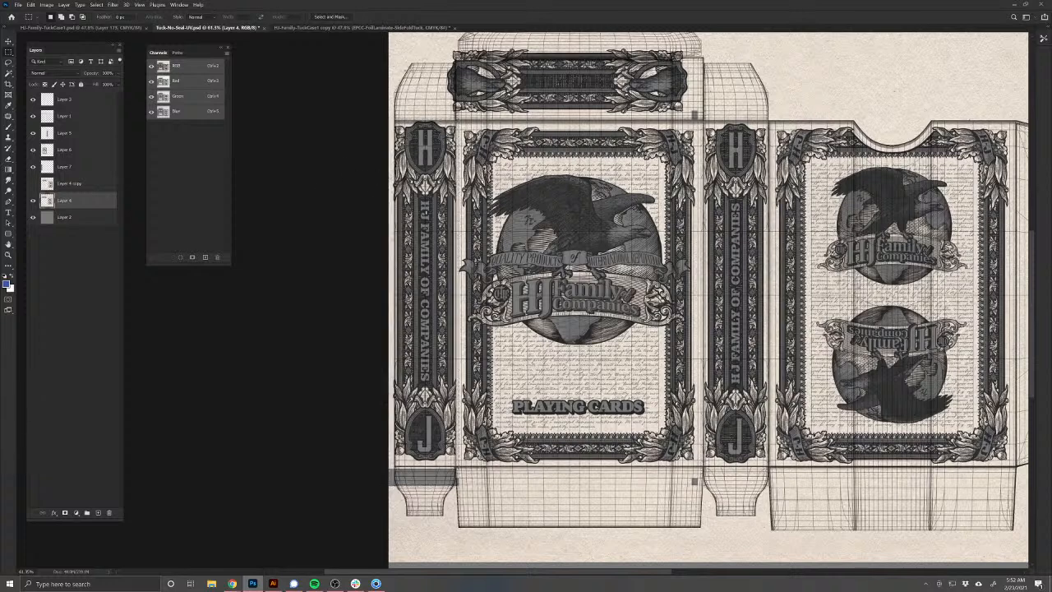
Step: Nudge the leftmost side panel on Layer 7 into place and adjust its width to fit its UV panel
left_click(69, 171)
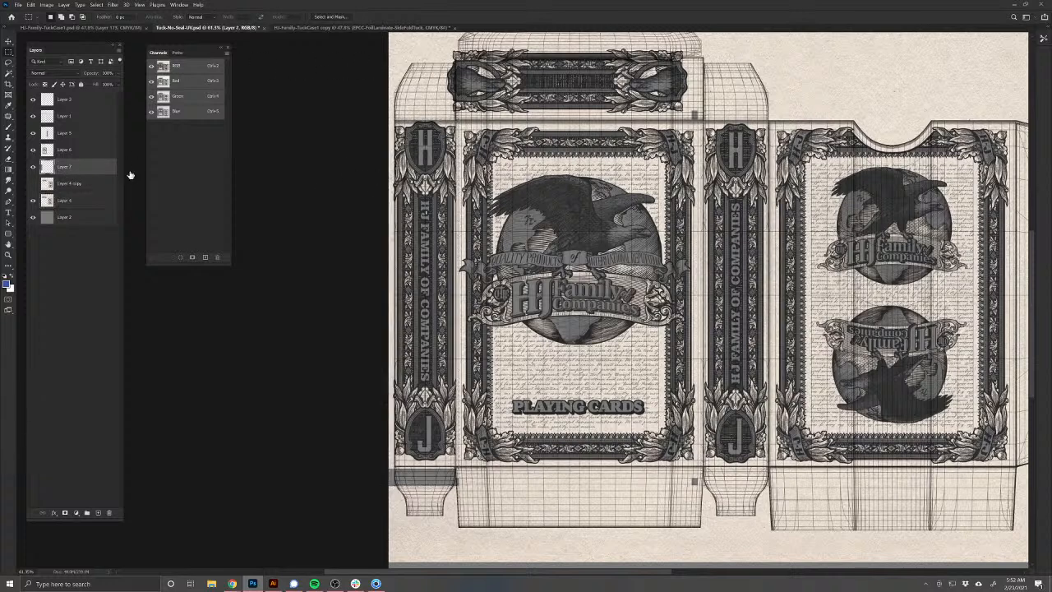
key("ctrl+t")
left_click_drag(459, 295, 454, 291)
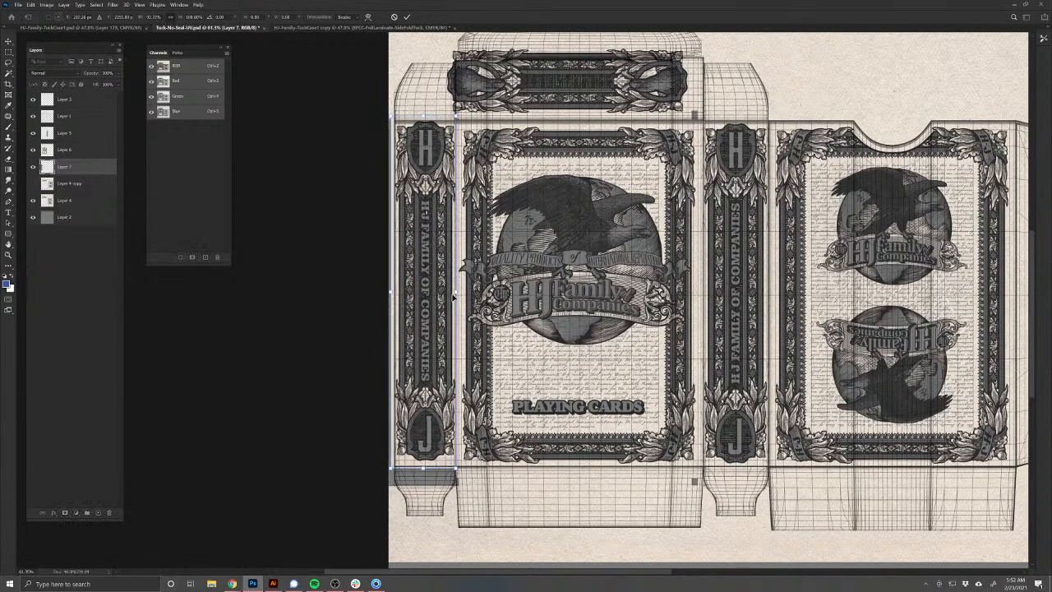
key("Right")
key("Right")
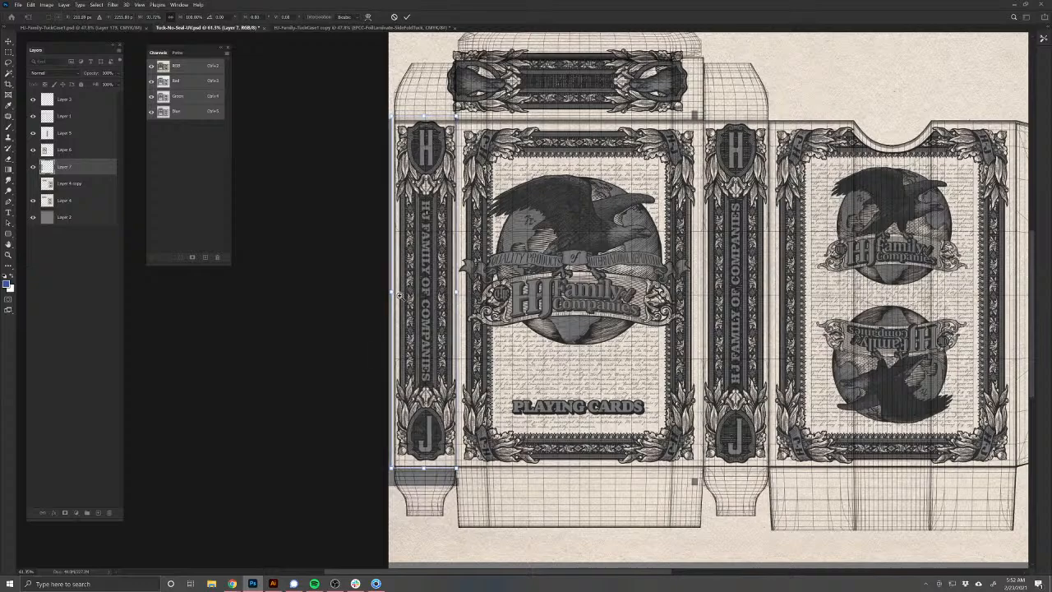
scroll(399, 296, "up", 4)
left_click_drag(384, 287, 385, 288)
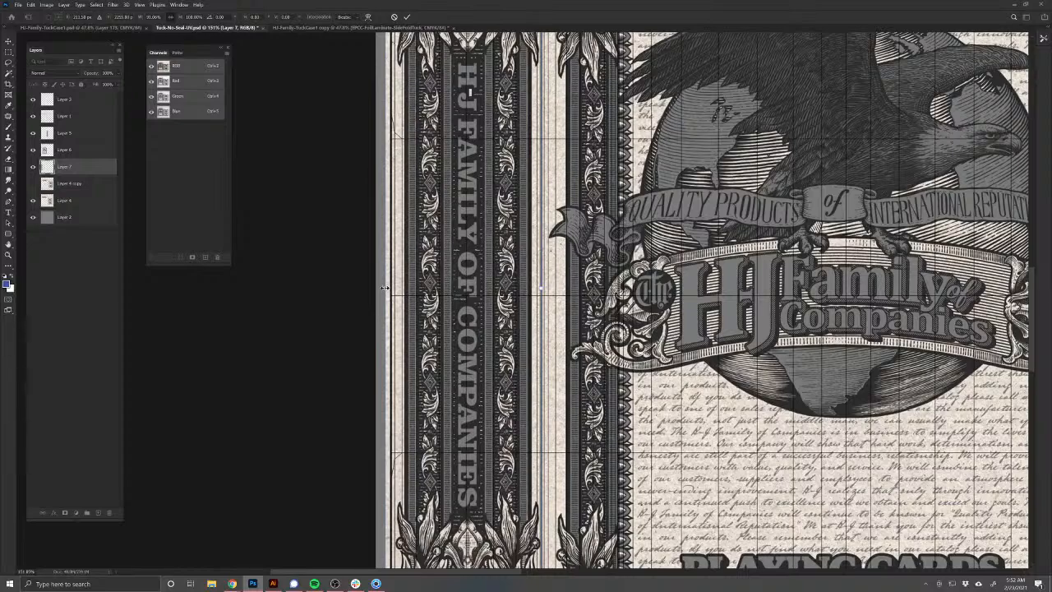
key("Return")
scroll(530, 309, "down", 4)
left_click_drag(585, 253, 451, 327)
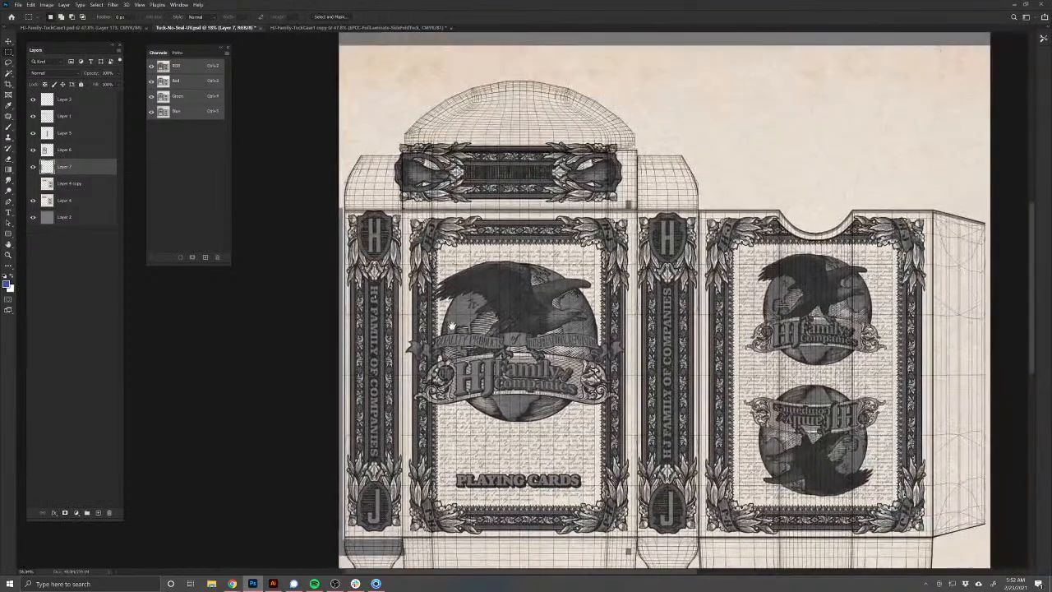
Step: Cut the barcode panel above the front panel out of Layer 4 and paste it onto its own layer
key("v")
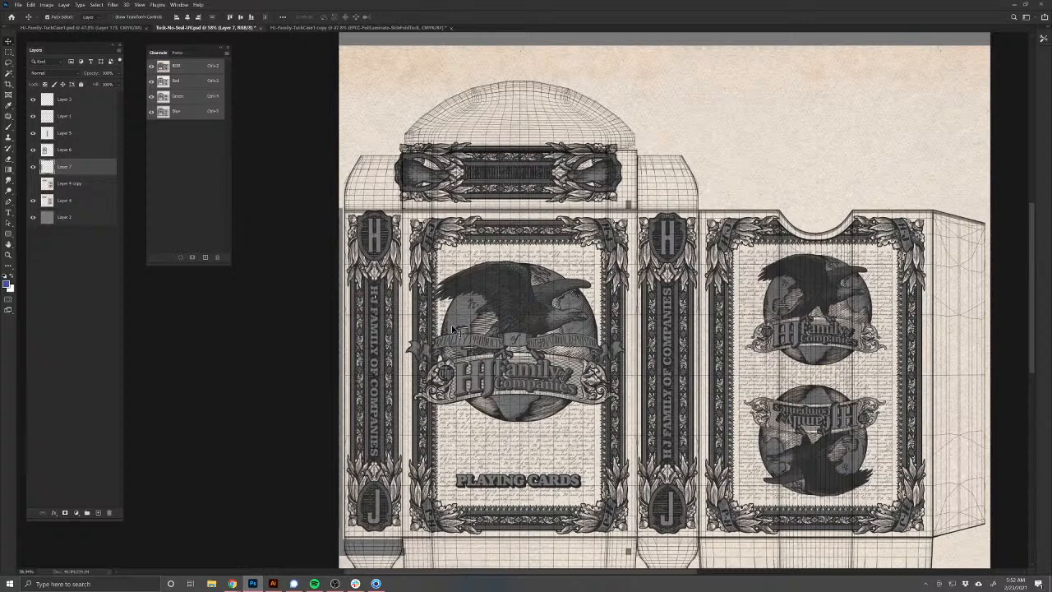
key("m")
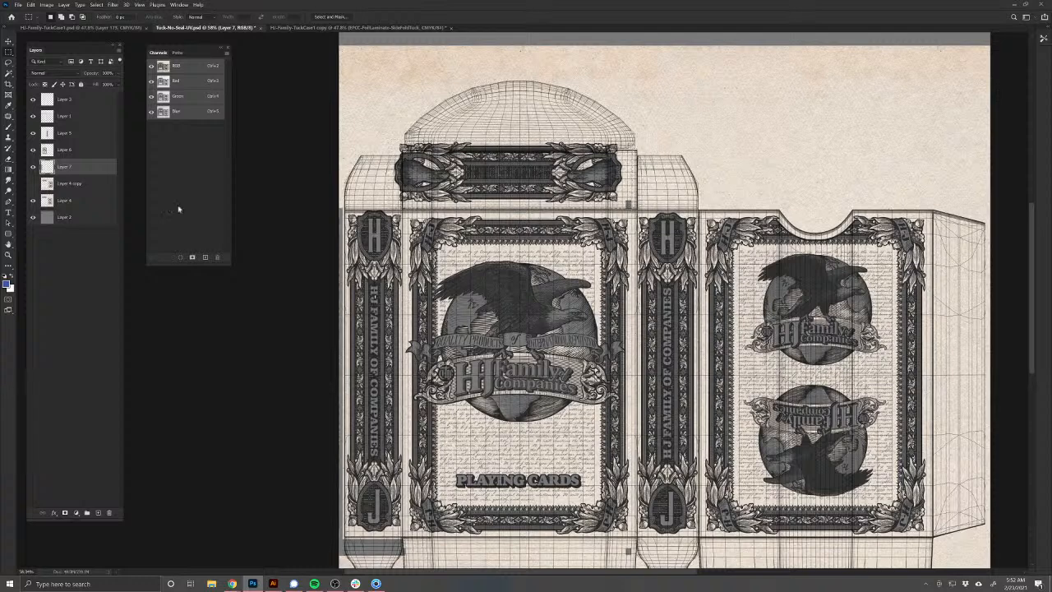
left_click(51, 186)
left_click(44, 203)
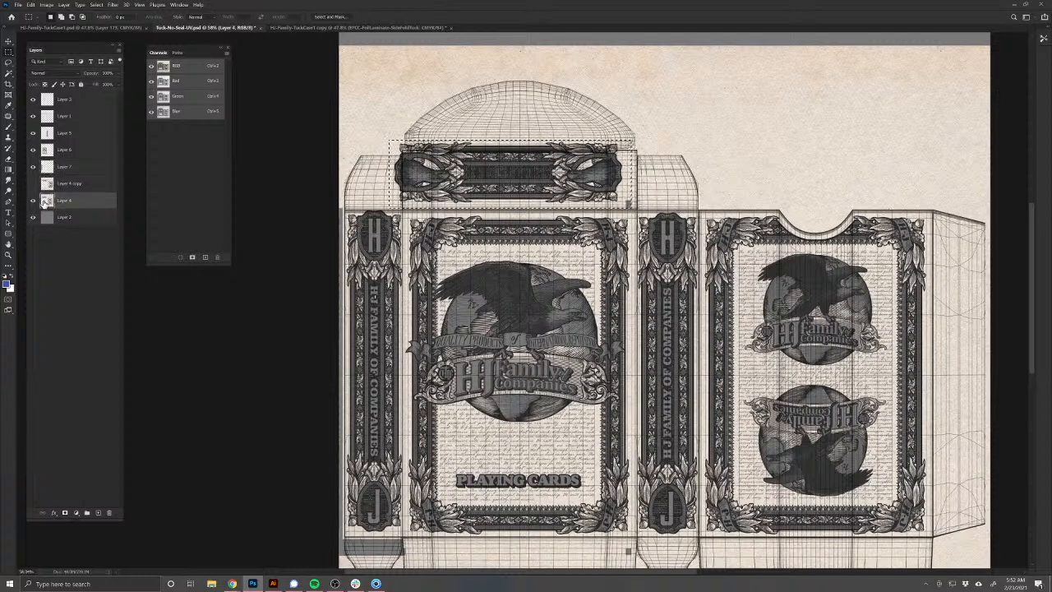
key("Delete")
key("ctrl+v")
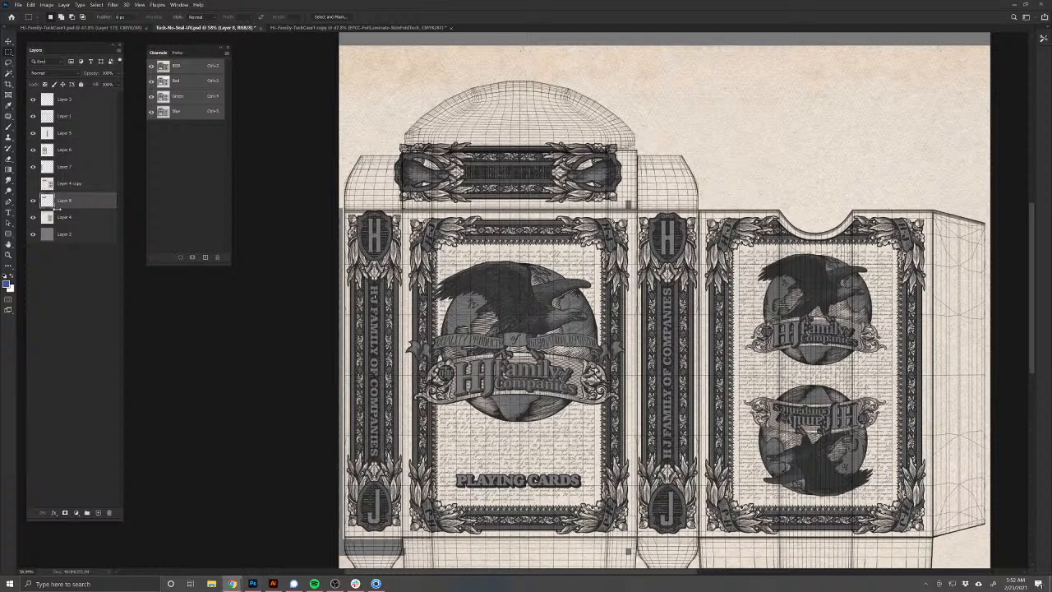
Step: Move the separated barcode panel right and down until it is centred in its UV panel
key("ctrl+t")
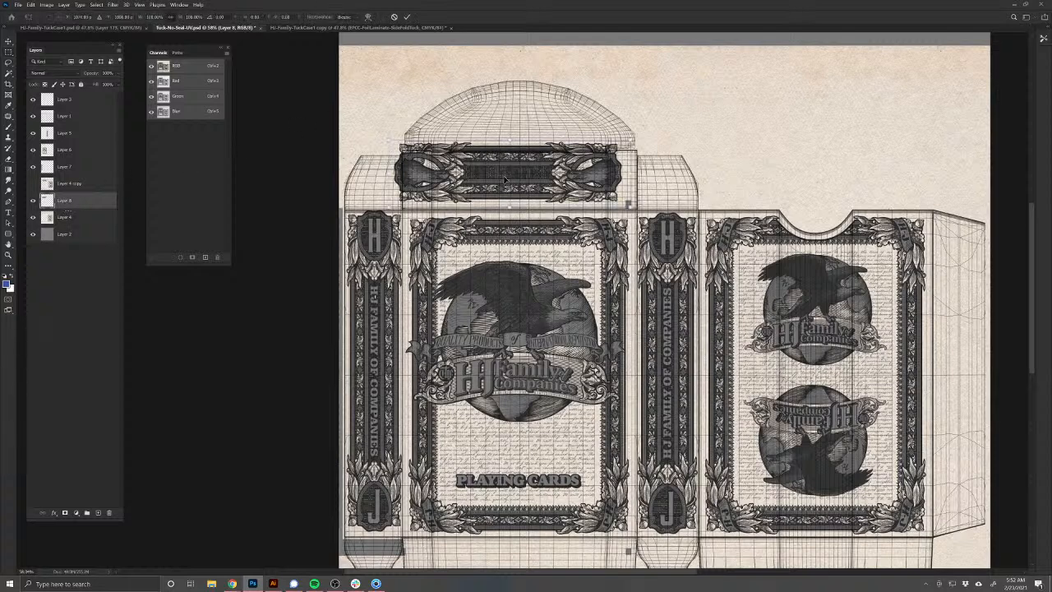
left_click_drag(507, 182, 514, 187)
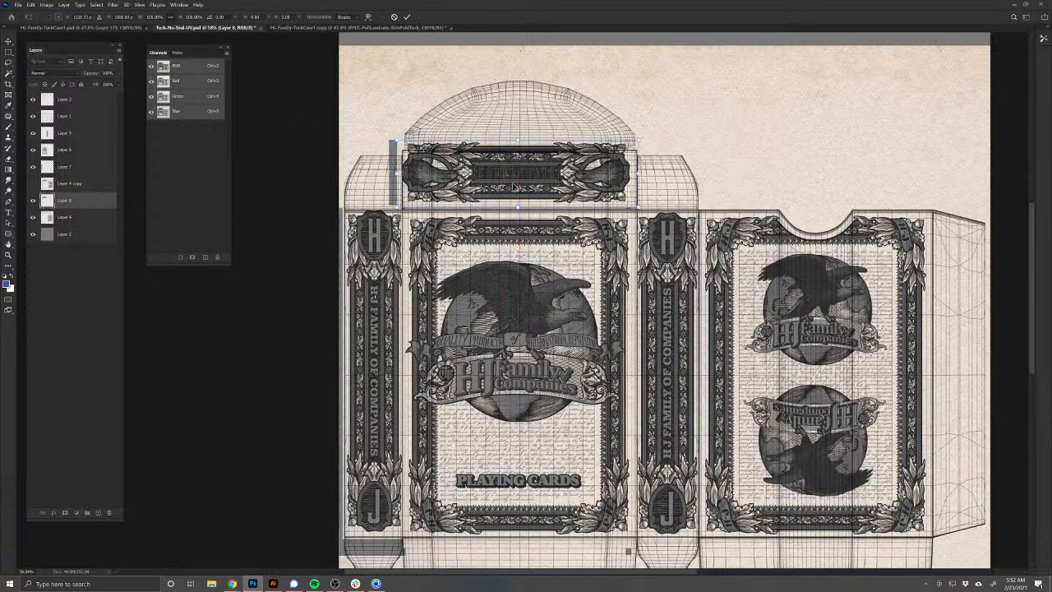
key("Right")
key("Right")
key("Right")
key("Right")
key("Right")
key("Right")
key("Right")
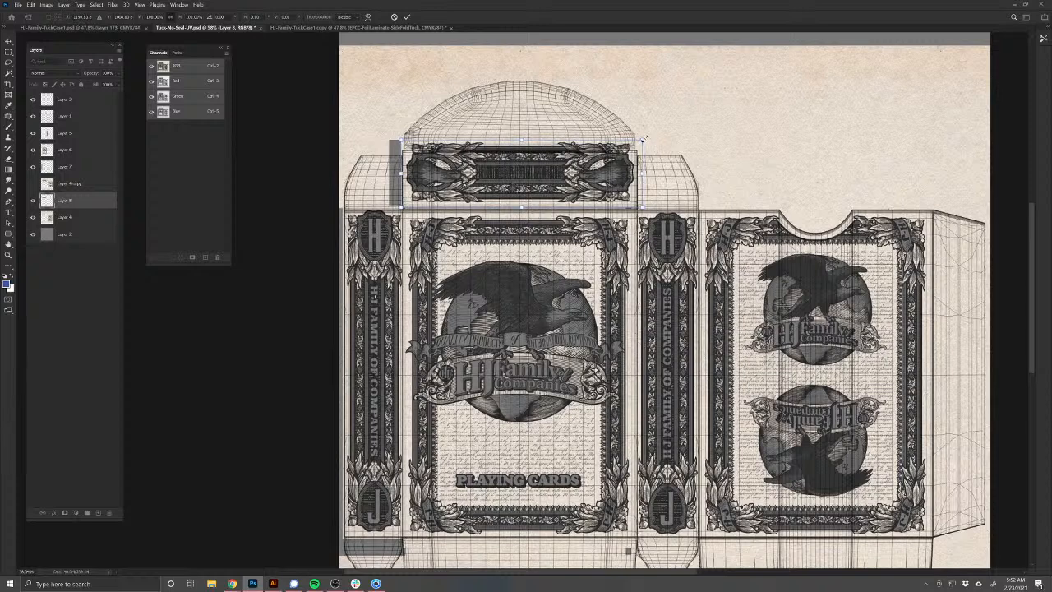
left_click_drag(607, 171, 608, 179)
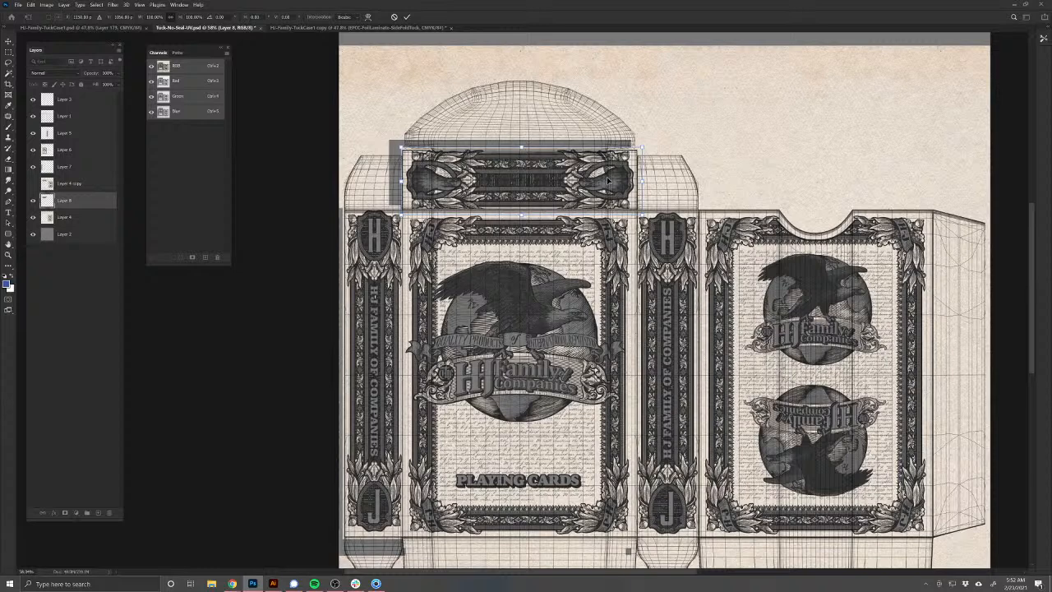
Step: Scale the barcode panel down, and adjust its width to fit within its UV panel outline
left_click_drag(643, 151, 639, 148)
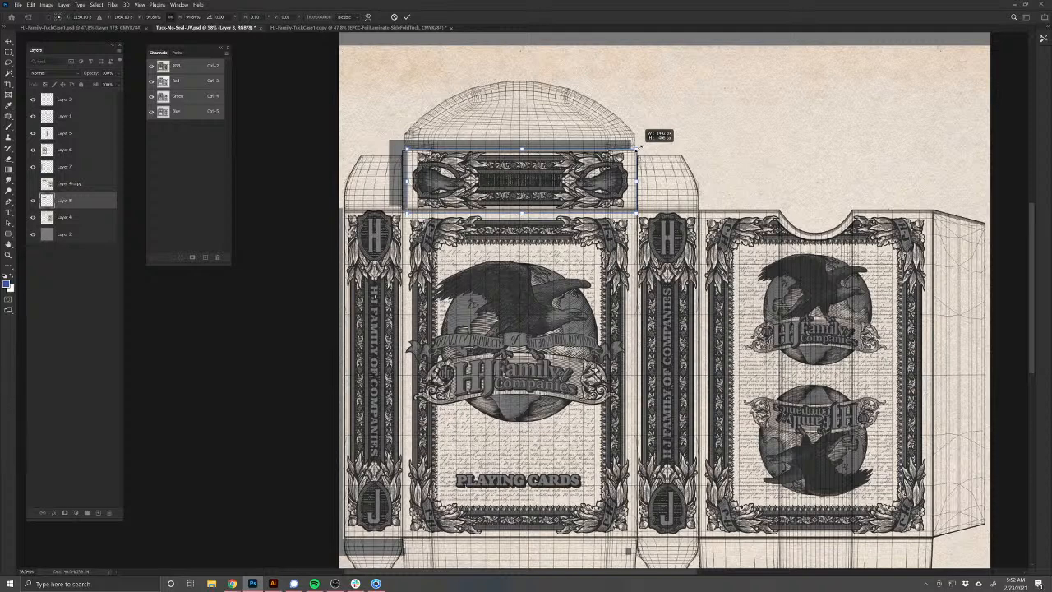
left_click_drag(640, 147, 631, 152)
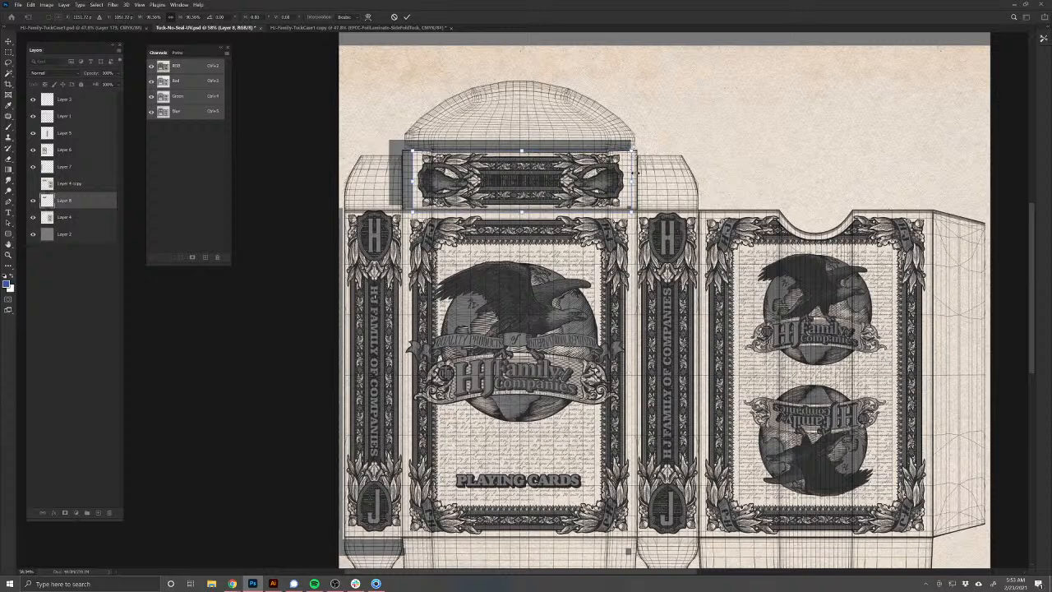
left_click_drag(632, 183, 638, 183)
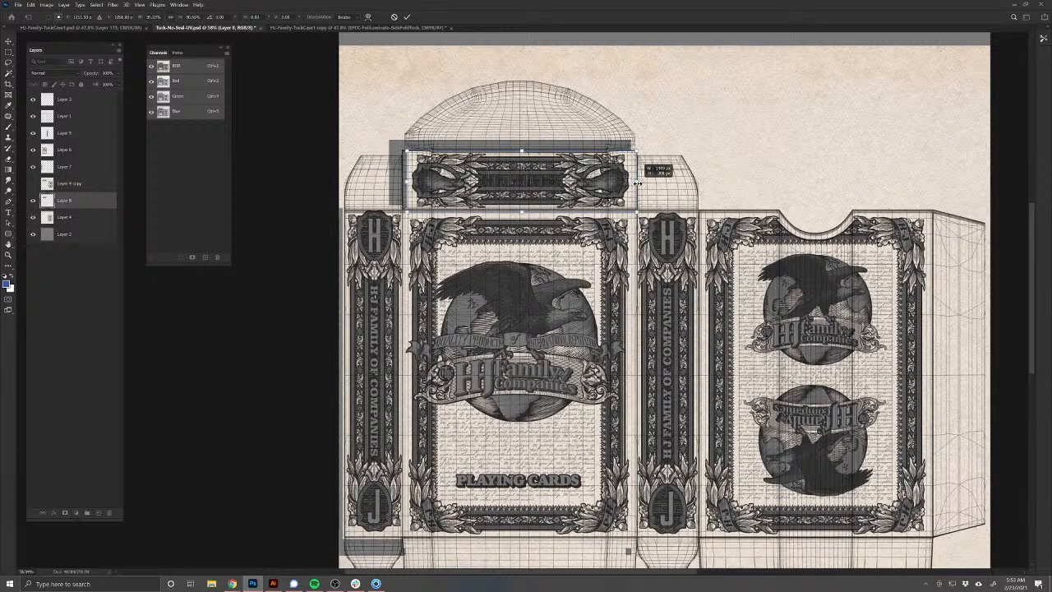
key("Return")
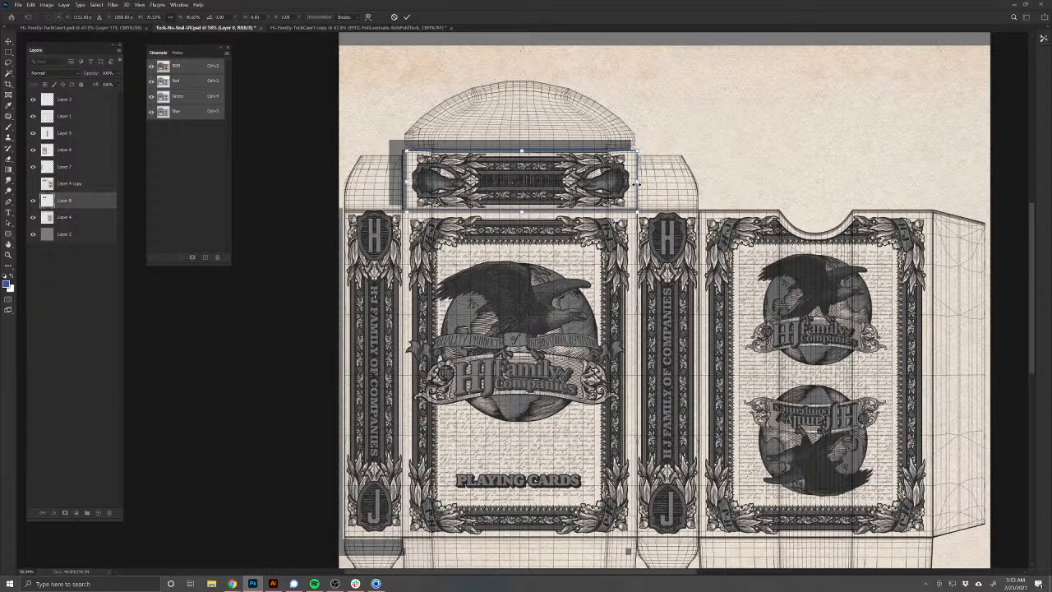
Step: In the HJ Family tuck case copy document, show the hidden paper texture layer and copy its entire contents
left_click(354, 27)
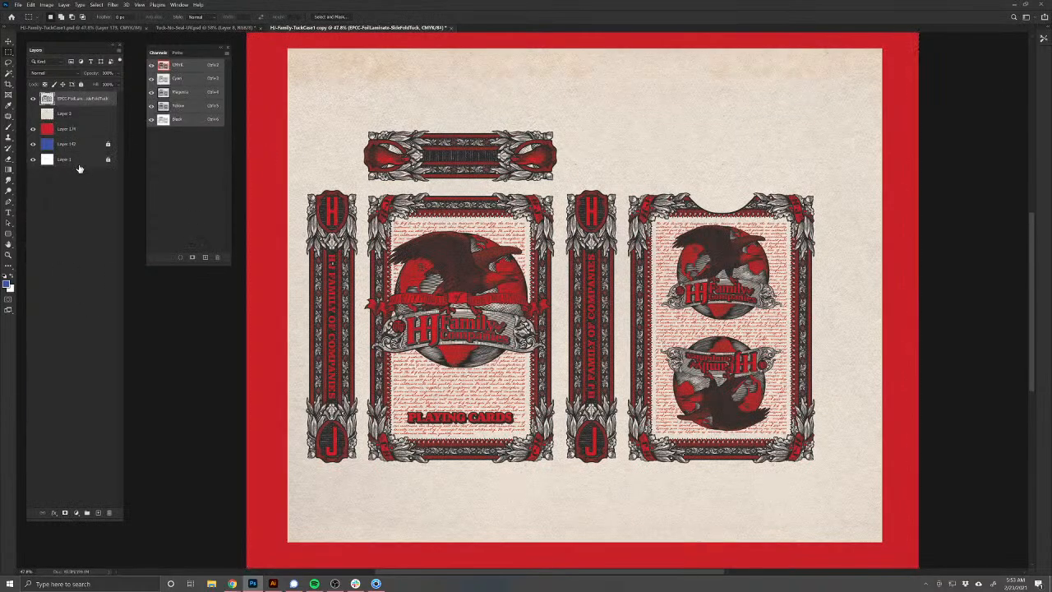
left_click(58, 116)
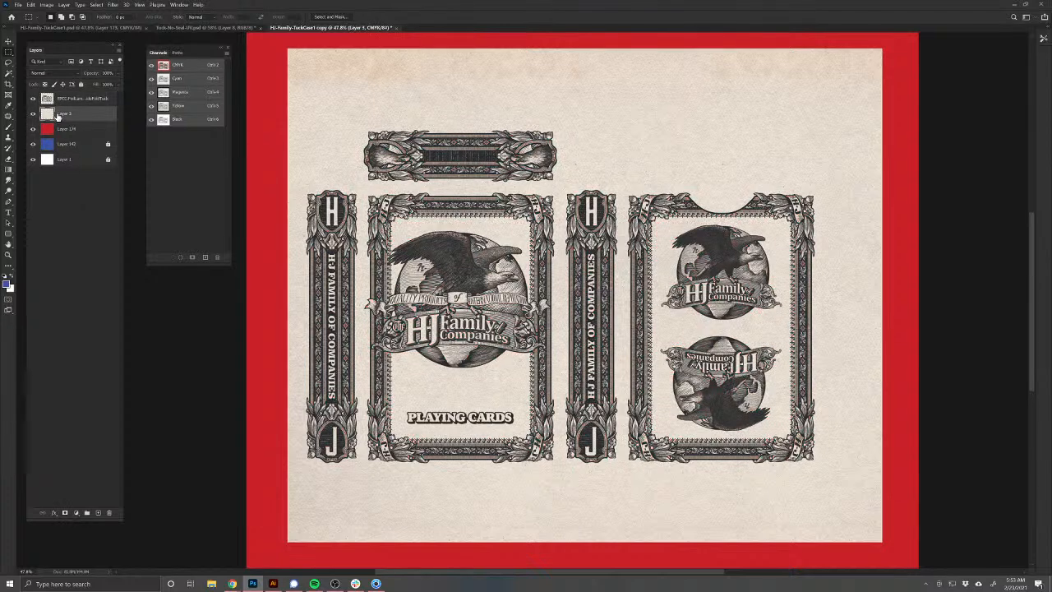
key("ctrl+a")
right_click(58, 118)
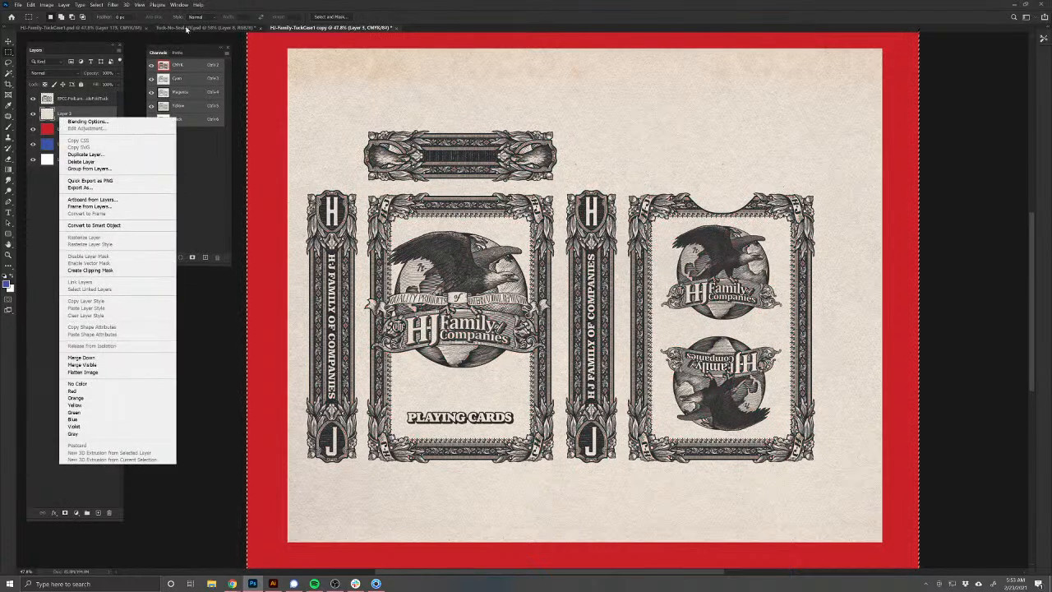
left_click(47, 117)
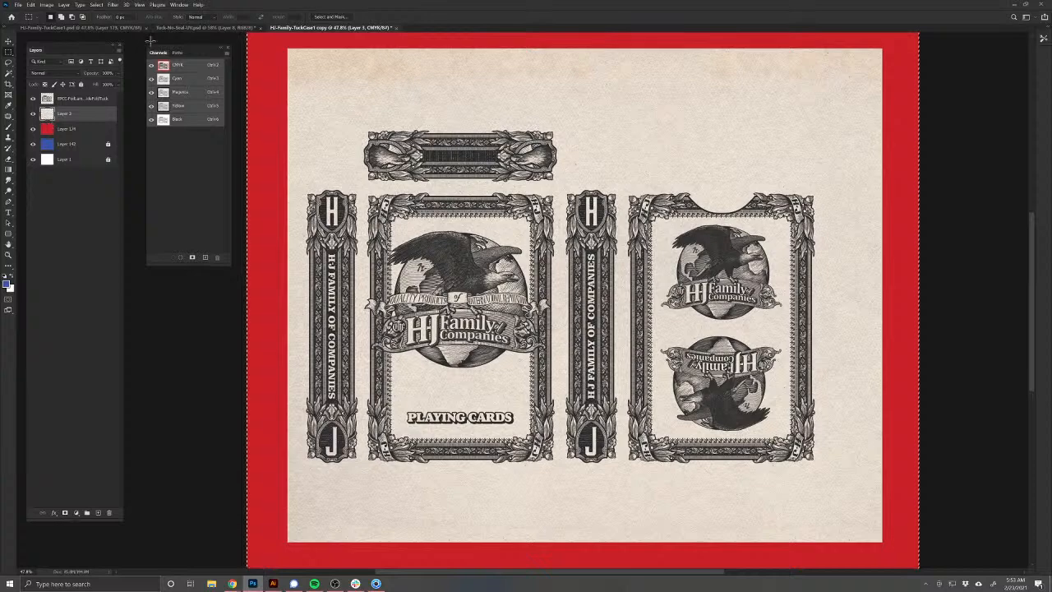
Step: Switch to the Tuck-No-Seal-UV document and paste the paper texture directly above the bottom grey layer
left_click(205, 27)
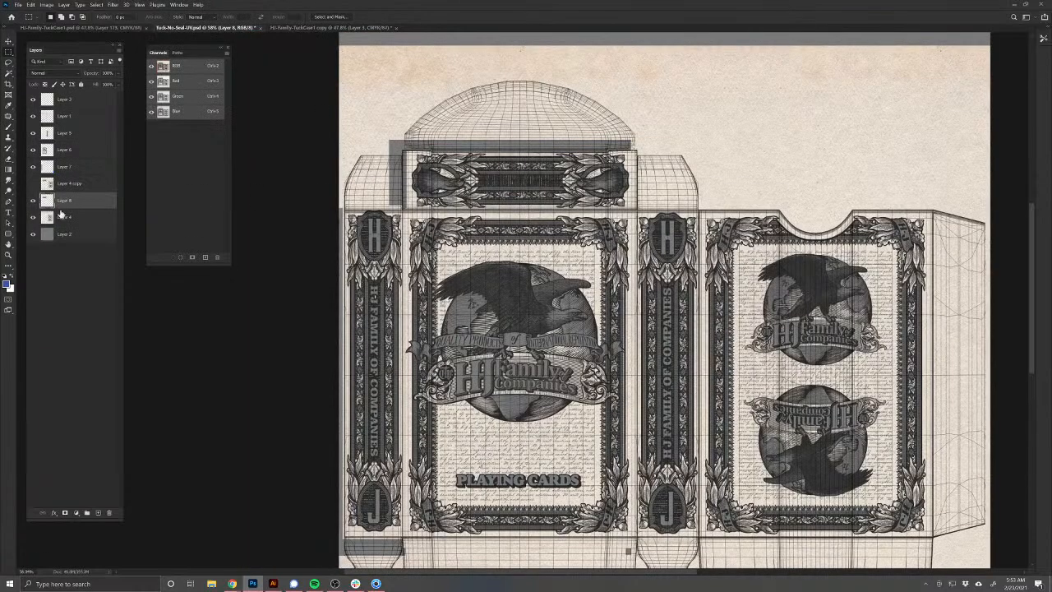
left_click(76, 237)
key("ctrl+v")
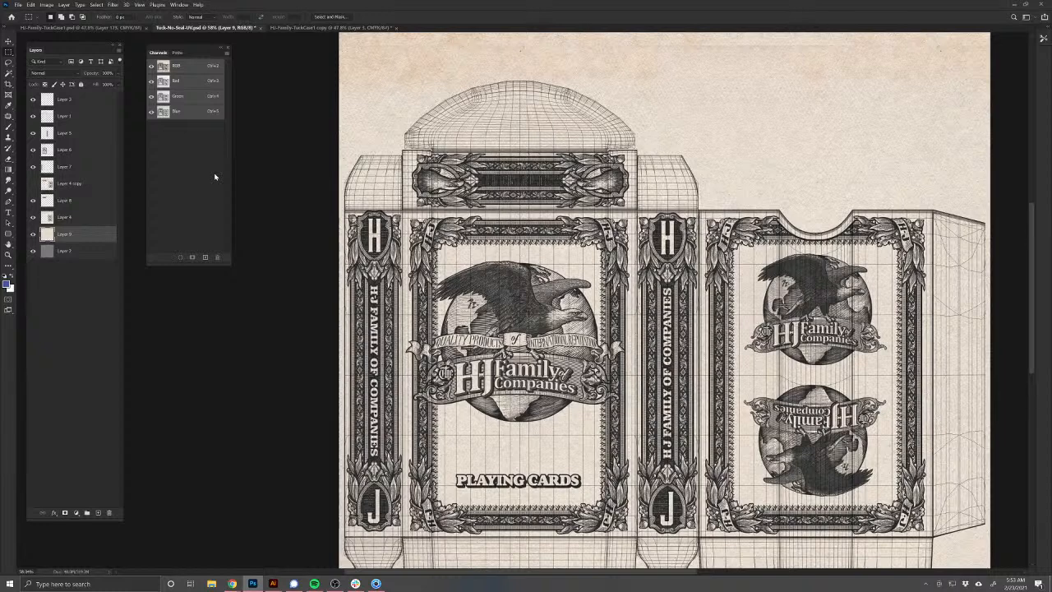
Step: Merge all the artwork panel layers from Layer 4 up to Layer 5 into one layer
left_click(66, 217)
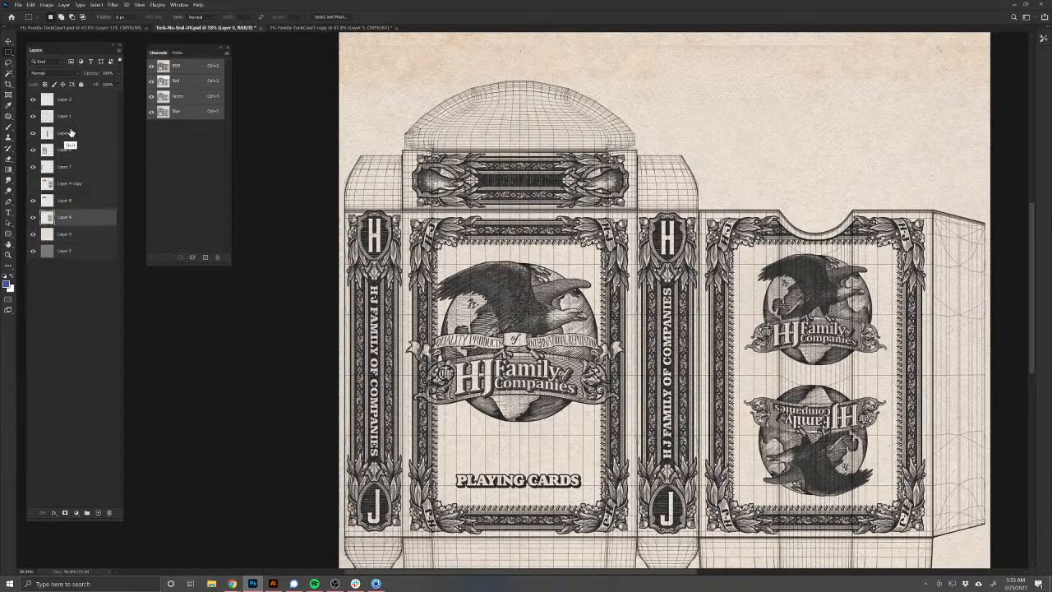
left_click(59, 132, "shift")
key("super")
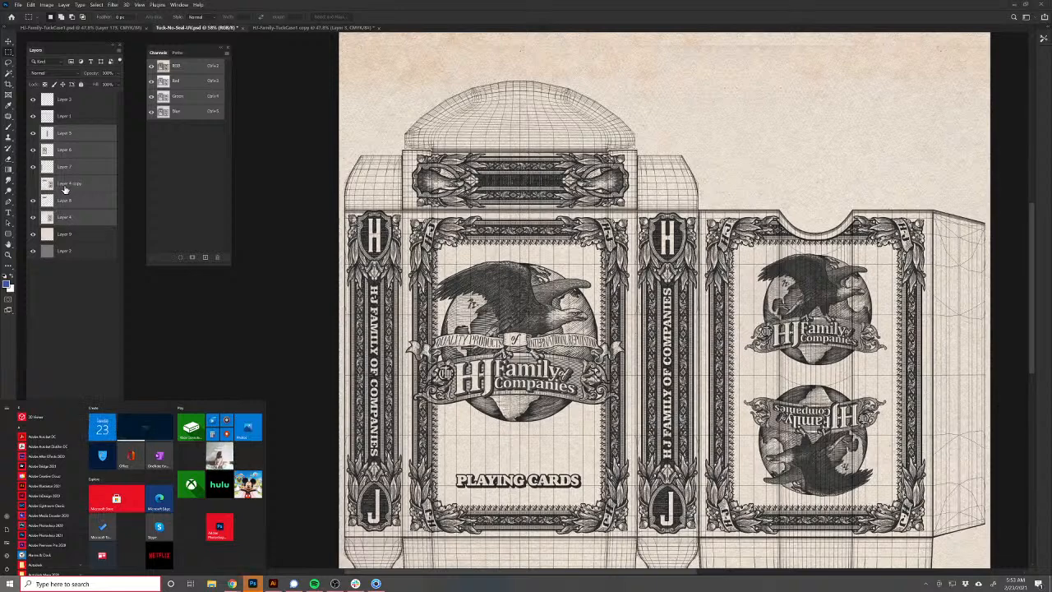
key("super")
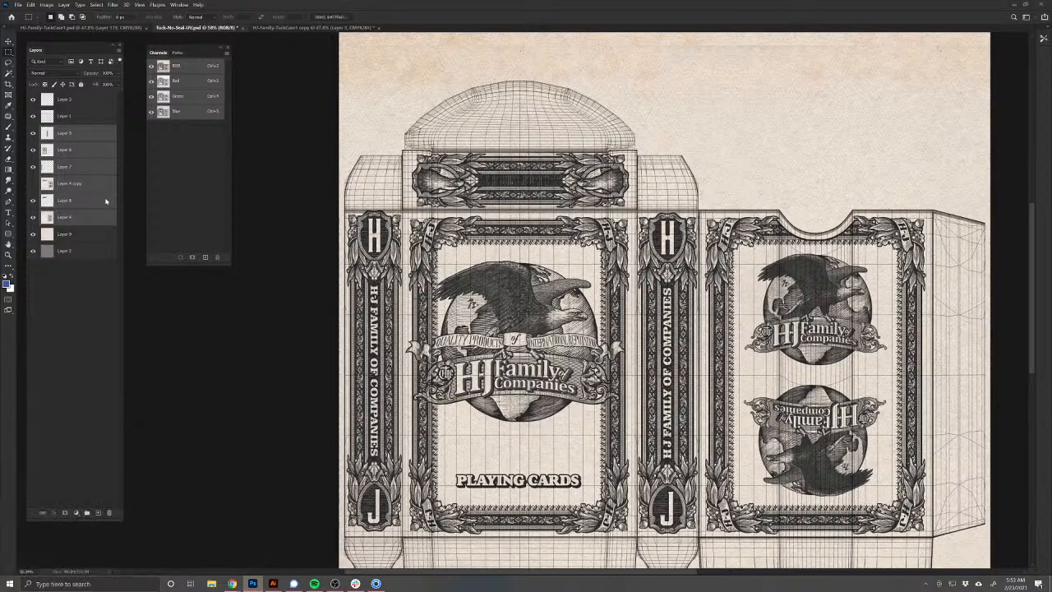
key("ctrl+e")
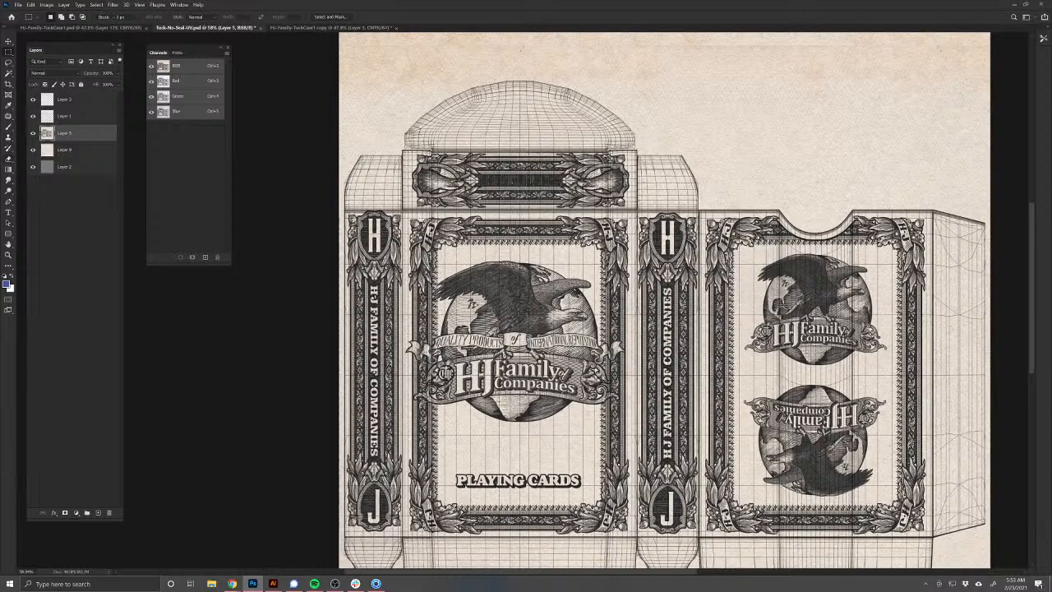
key("e")
left_click_drag(400, 218, 400, 246)
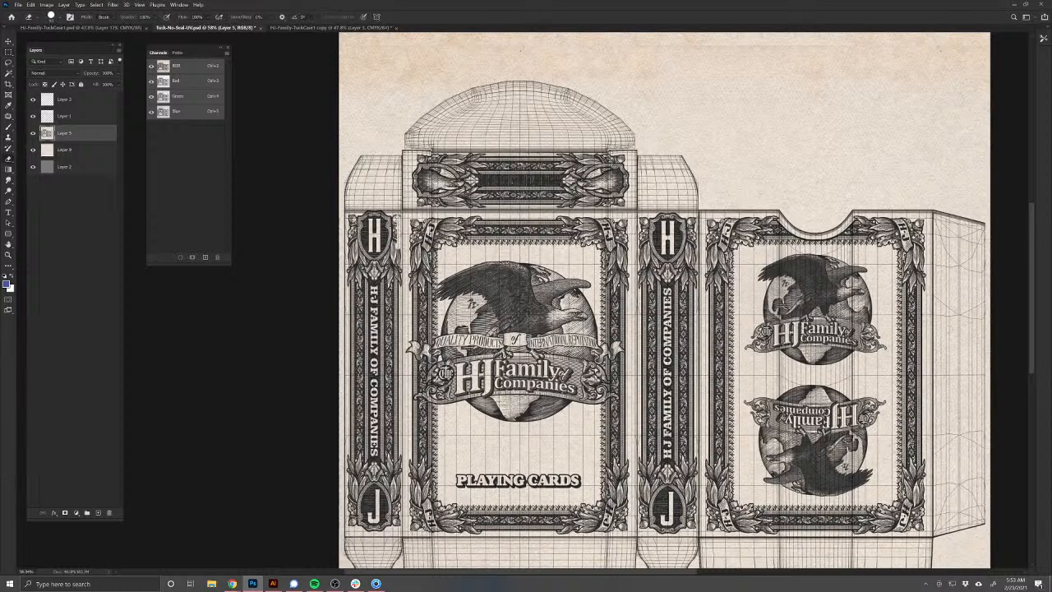
key("ctrl+z")
Step: Add a layer mask to the paper texture layer and ready the Brush tool for painting it
left_click(68, 151)
left_click(65, 512)
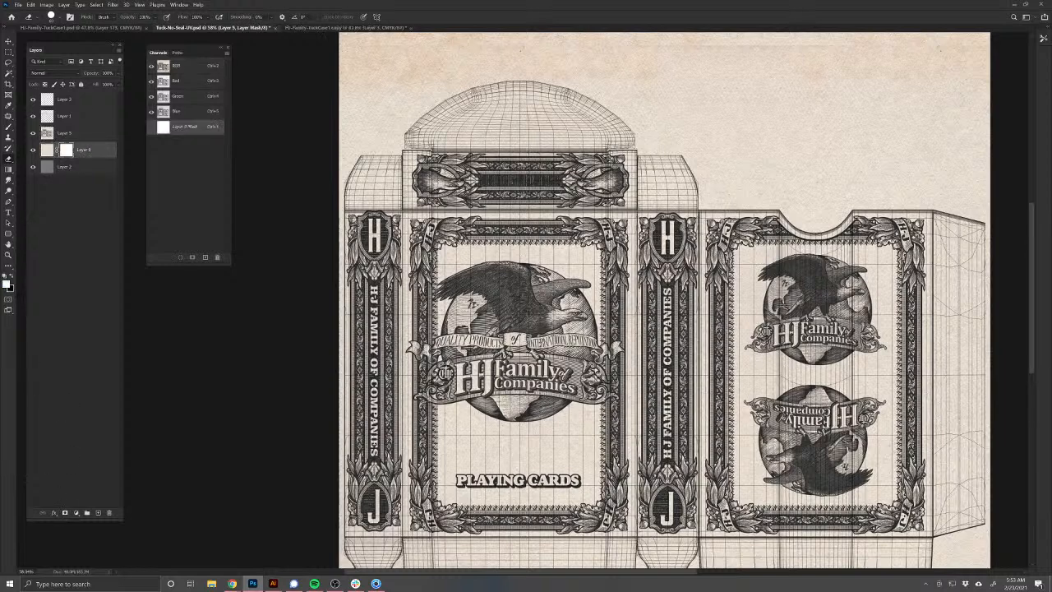
key("b")
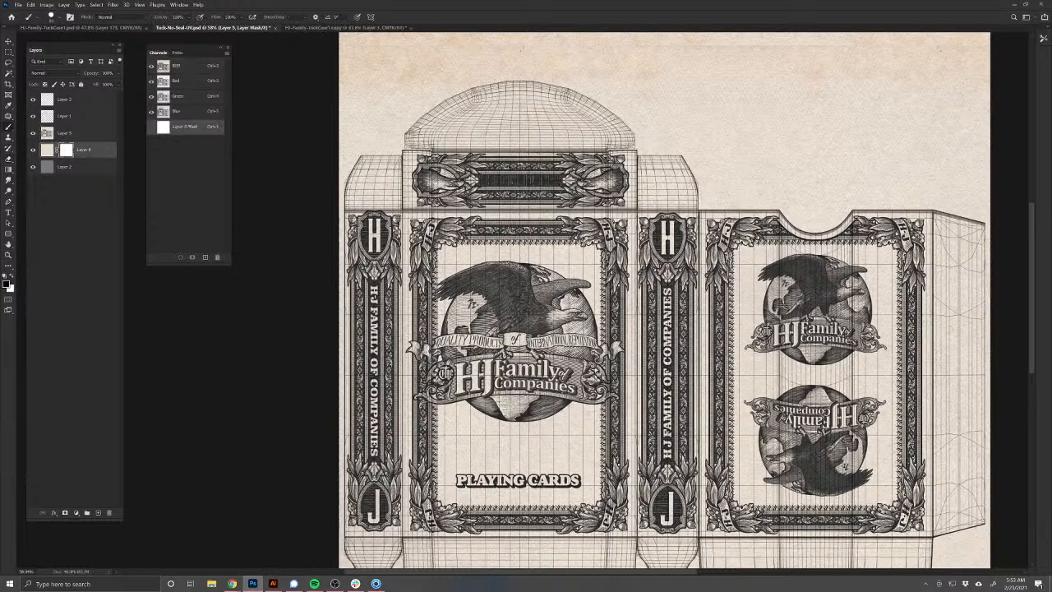
Step: Create a new layer beneath the paper texture and fill it with pure red, ff0000
left_click(70, 168)
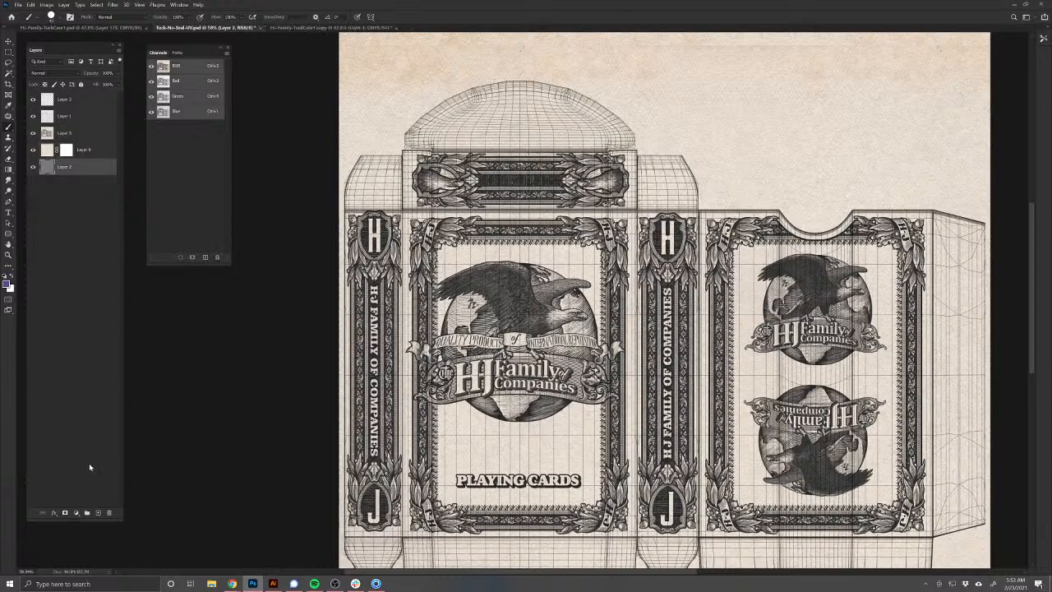
left_click(97, 513)
left_click(7, 283)
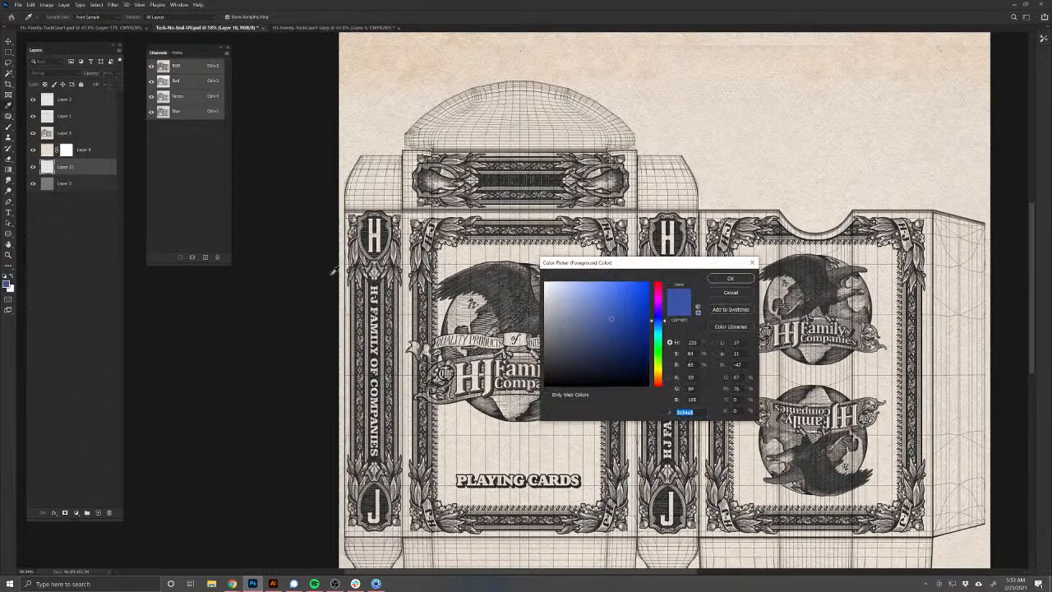
left_click(660, 286)
left_click(640, 294)
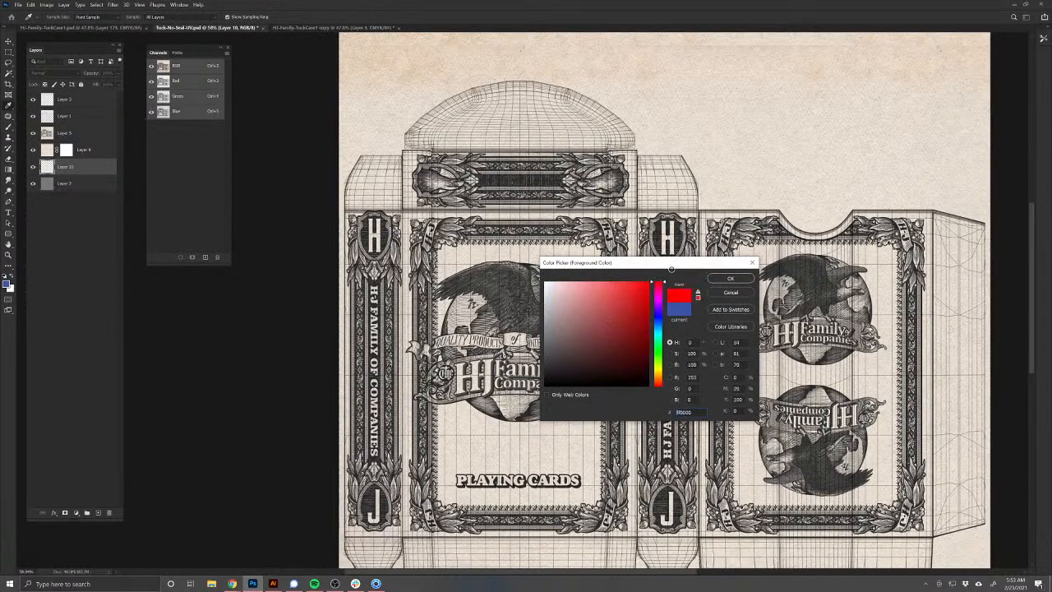
left_click(726, 278)
key("alt+BackSpace")
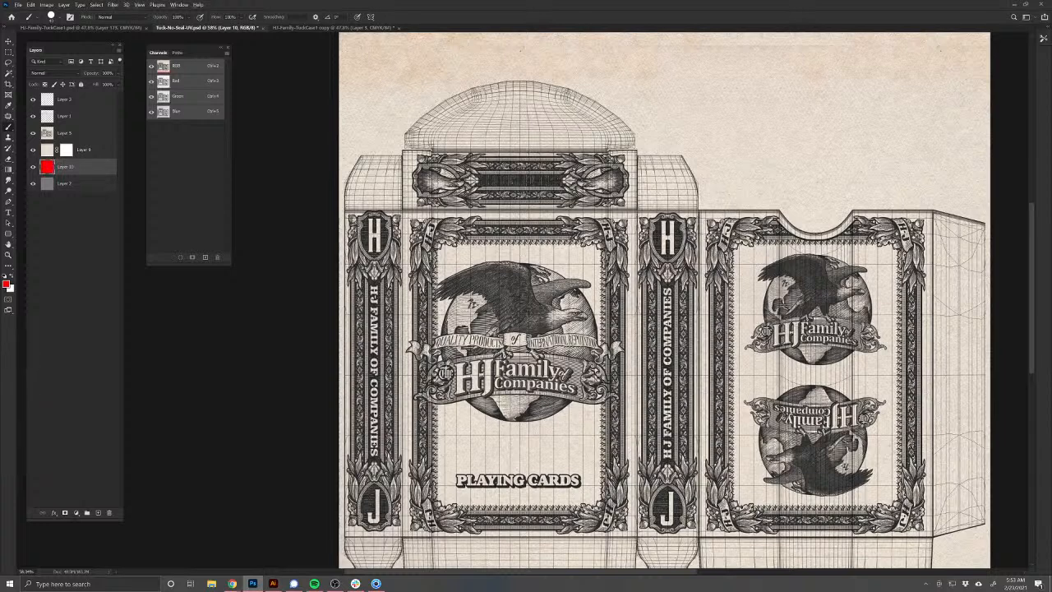
Step: Paint black on the paper texture's layer mask over the first side panel's shields, border strips and lettering to reveal the red
left_click(65, 149)
mouse_move(387, 218)
left_mouse_down()
mouse_move(383, 255)
mouse_move(372, 251)
left_mouse_up()
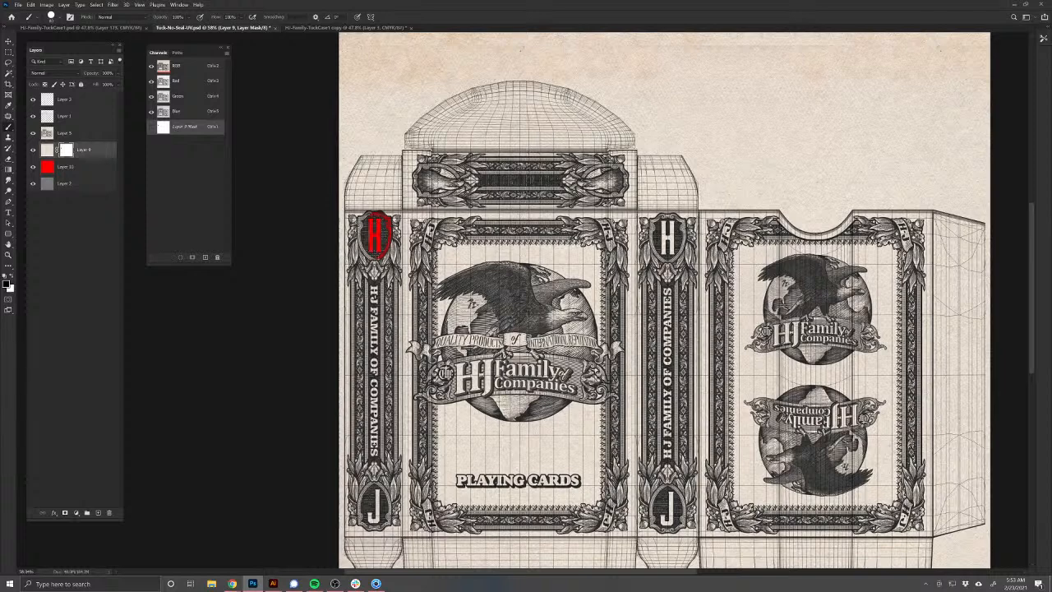
mouse_move(363, 214)
left_mouse_down()
mouse_move(360, 533)
mouse_move(383, 530)
mouse_move(394, 487)
mouse_move(391, 244)
mouse_move(389, 279)
left_mouse_up()
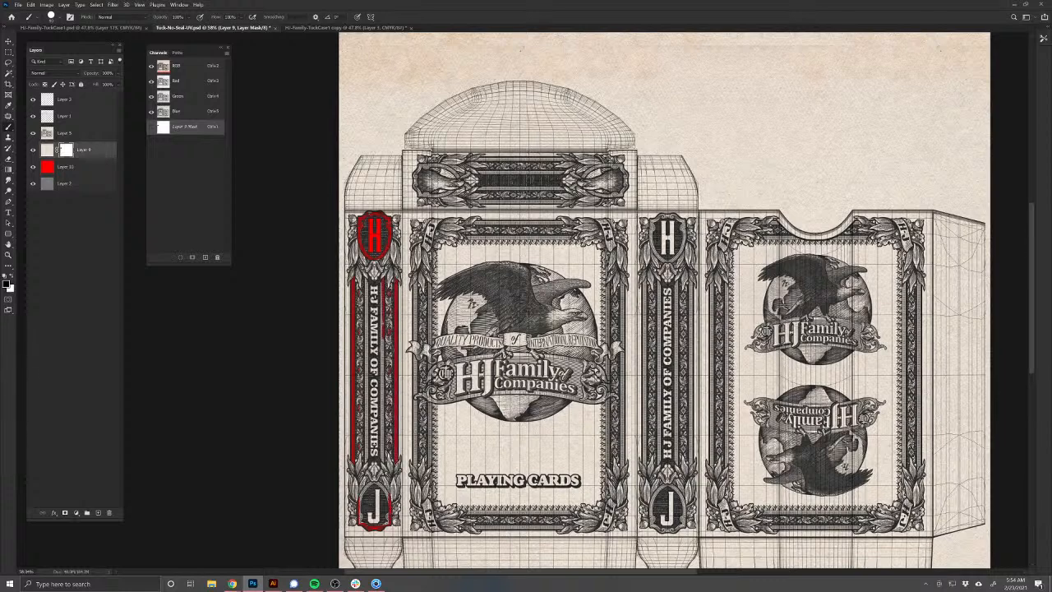
mouse_move(385, 334)
left_mouse_down()
mouse_move(383, 511)
mouse_move(367, 288)
mouse_move(375, 521)
mouse_move(363, 504)
left_mouse_up()
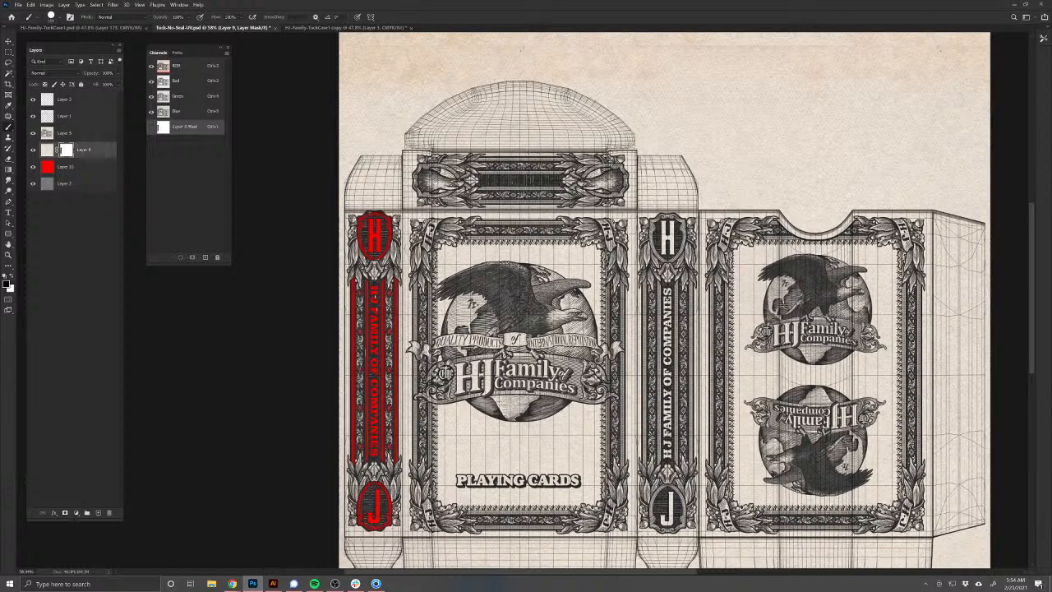
Step: Mask out the paper texture across the front panel, covering its border, eagle logo, script text and PLAYING CARDS title
mouse_move(428, 223)
left_mouse_down()
mouse_move(618, 218)
mouse_move(612, 519)
mouse_move(600, 419)
mouse_move(594, 435)
mouse_move(575, 427)
mouse_move(546, 444)
mouse_move(542, 493)
mouse_move(498, 465)
mouse_move(416, 506)
mouse_move(413, 376)
mouse_move(484, 427)
mouse_move(575, 345)
mouse_move(624, 350)
mouse_move(604, 247)
mouse_move(576, 296)
mouse_move(534, 287)
mouse_move(451, 320)
mouse_move(415, 353)
mouse_move(407, 333)
mouse_move(415, 242)
mouse_move(456, 256)
mouse_move(513, 239)
mouse_move(629, 234)
left_mouse_up()
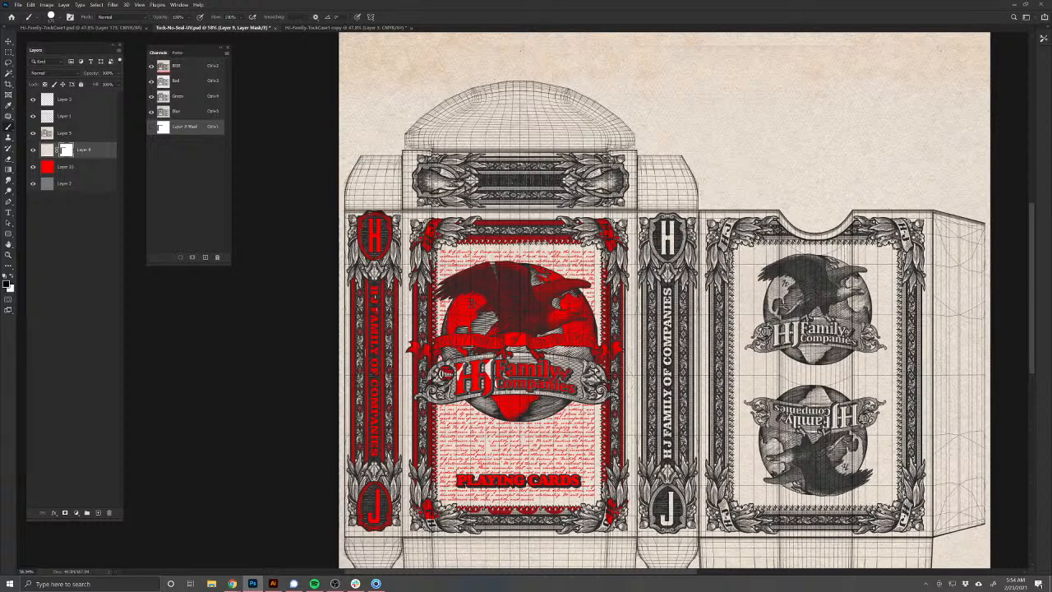
left_click_drag(571, 526, 427, 526)
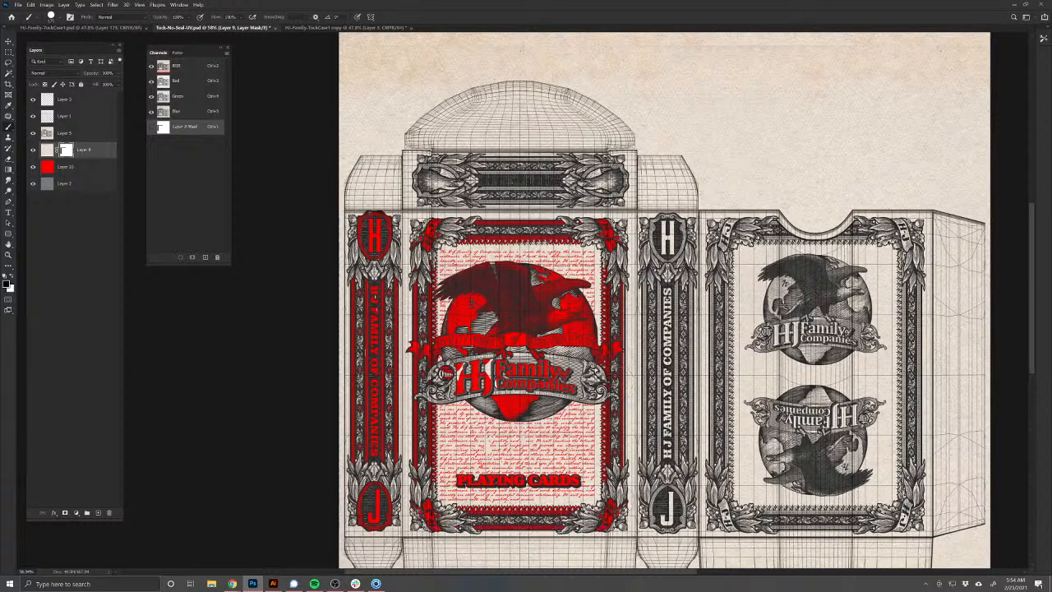
left_click_drag(581, 433, 493, 491)
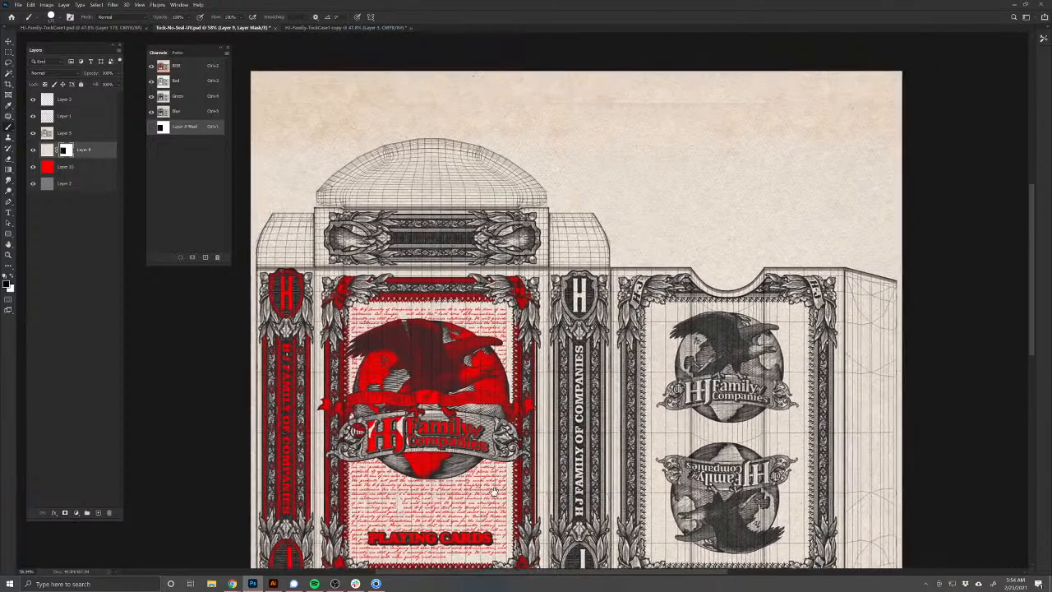
Step: Mask out the paper texture over the top flap, second side panel and back panel, restoring the overspill at the flap's left edge
mouse_move(355, 252)
left_mouse_down()
mouse_move(535, 247)
mouse_move(518, 221)
mouse_move(386, 223)
mouse_move(316, 238)
mouse_move(520, 235)
left_mouse_up()
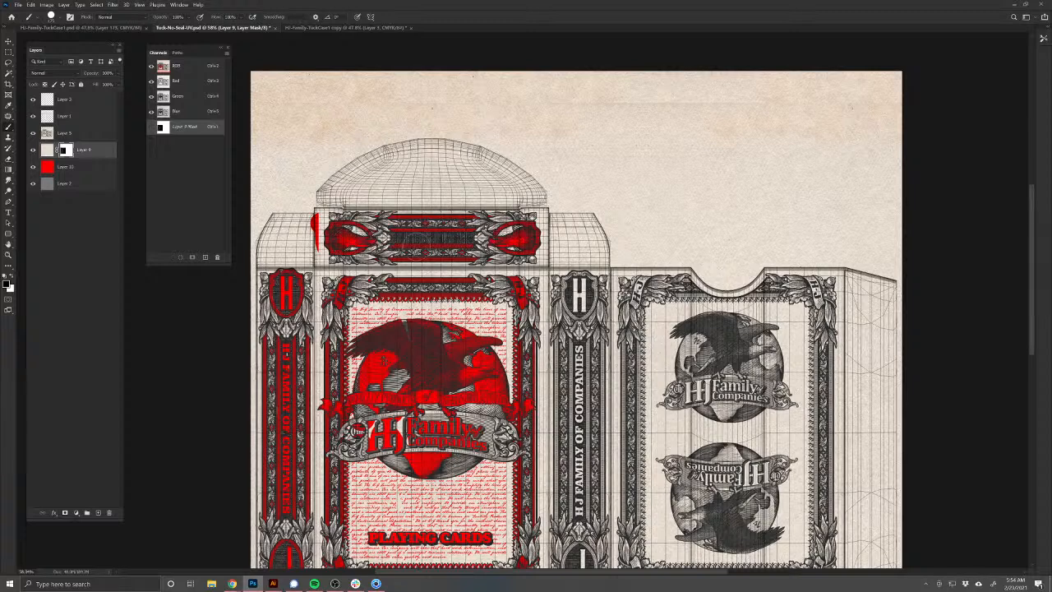
key("x")
mouse_move(321, 234)
left_mouse_down()
mouse_move(306, 246)
mouse_move(307, 207)
left_mouse_up()
mouse_move(556, 284)
left_mouse_down()
mouse_move(567, 307)
mouse_move(593, 297)
mouse_move(556, 385)
mouse_move(598, 366)
mouse_move(596, 476)
mouse_move(572, 484)
mouse_move(565, 501)
mouse_move(520, 408)
mouse_move(516, 429)
mouse_move(516, 457)
mouse_move(544, 439)
mouse_move(530, 434)
mouse_move(585, 350)
mouse_move(592, 202)
mouse_move(615, 160)
mouse_move(784, 163)
mouse_move(760, 230)
mouse_move(723, 197)
mouse_move(767, 296)
mouse_move(768, 460)
mouse_move(584, 464)
mouse_move(576, 440)
mouse_move(598, 390)
mouse_move(613, 419)
mouse_move(604, 193)
mouse_move(633, 247)
mouse_move(736, 238)
mouse_move(752, 403)
mouse_move(744, 435)
mouse_move(690, 444)
mouse_move(637, 411)
mouse_move(615, 329)
left_mouse_up()
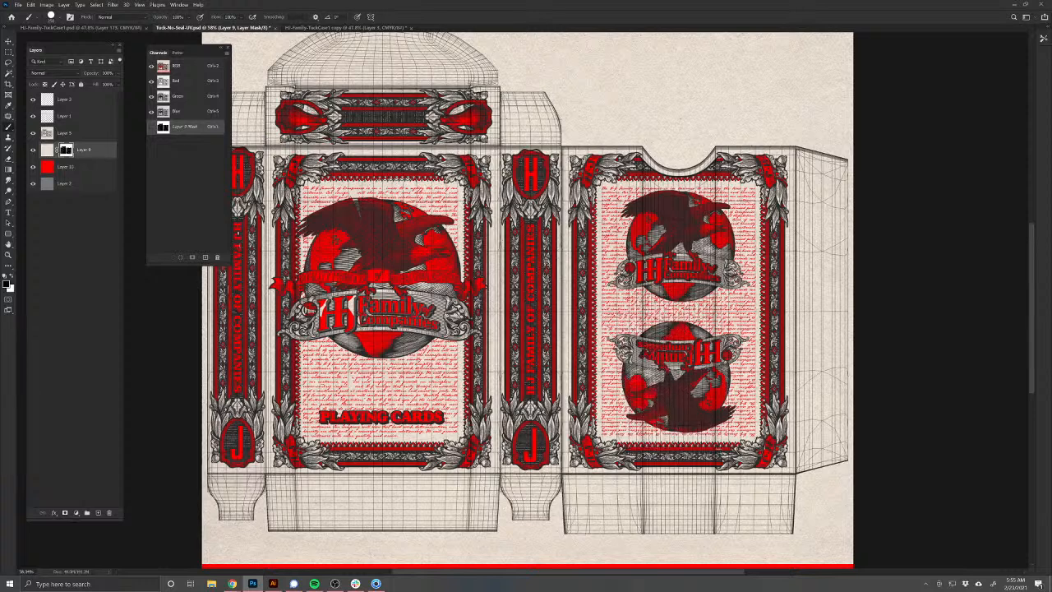
key("ctrl+0")
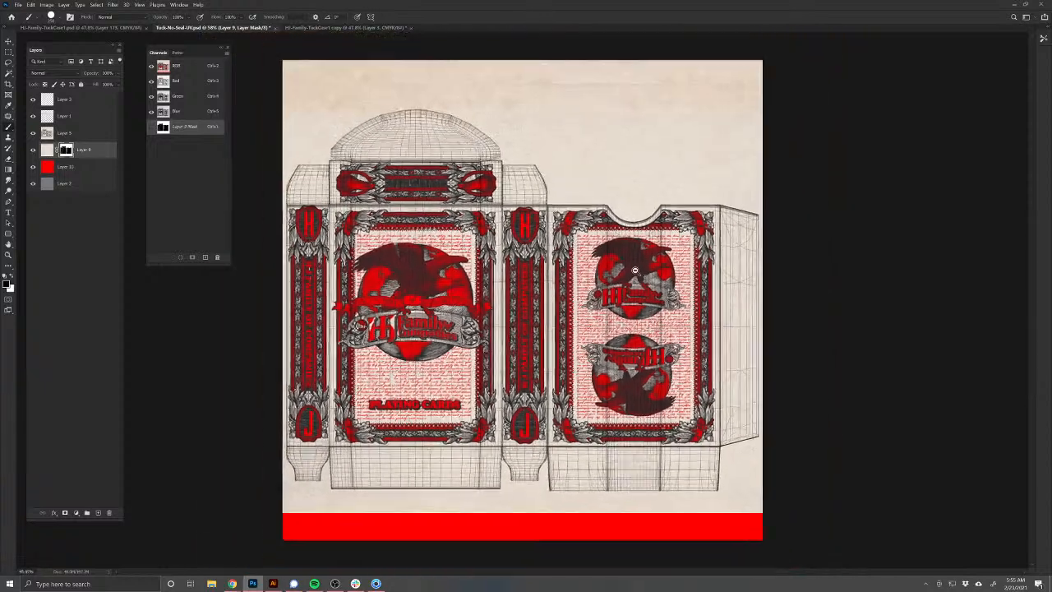
Step: Hide the red fill layer and the UV wireframe layer, Layer 1
left_click(33, 167)
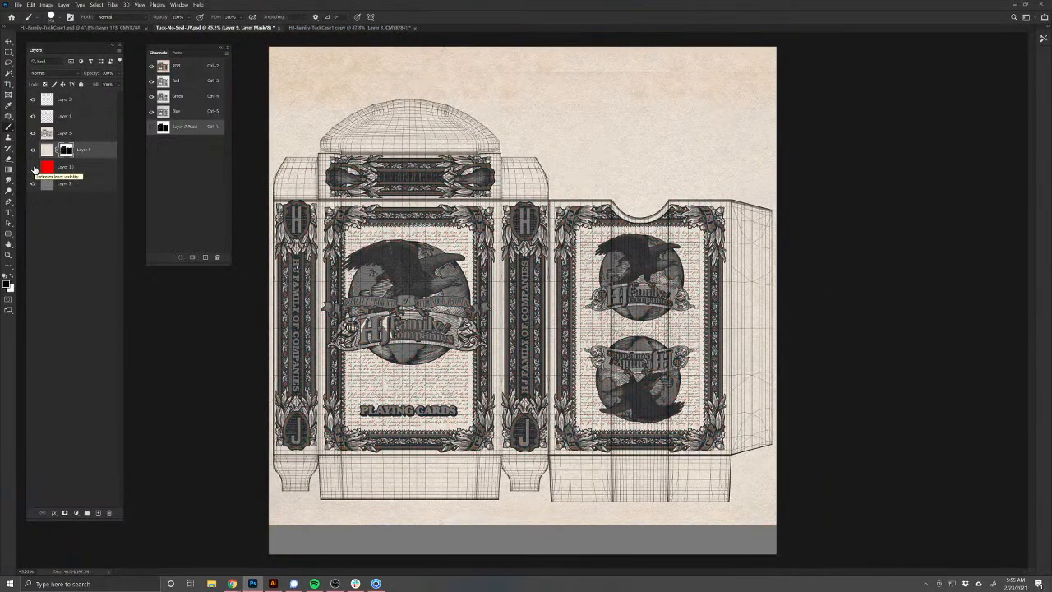
left_click(32, 115)
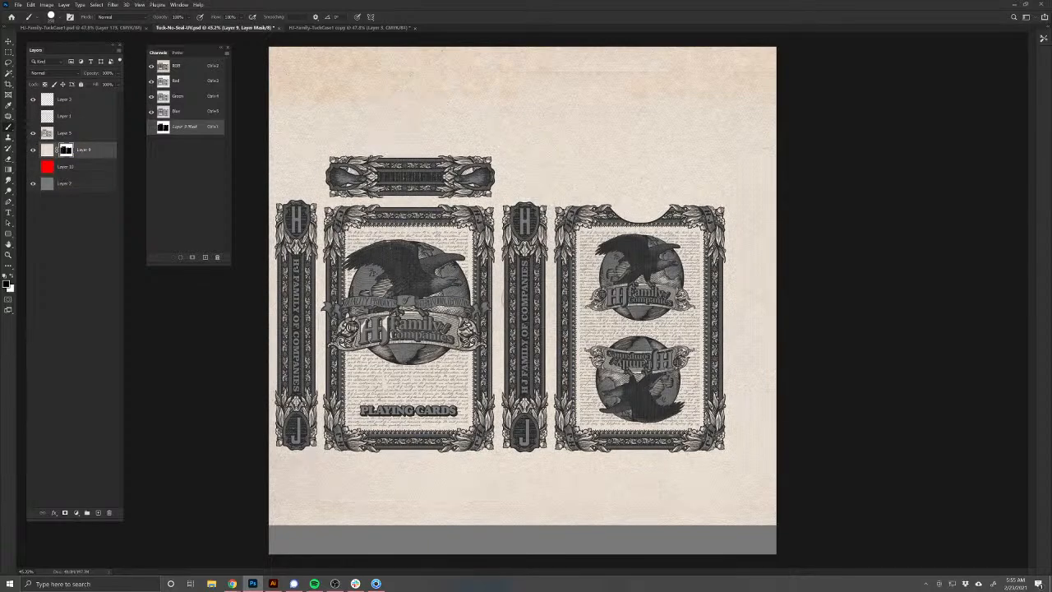
Step: Erase the stray white line along the front panel's right border on Layer 5
left_click(496, 292)
left_click_drag(508, 299, 516, 303)
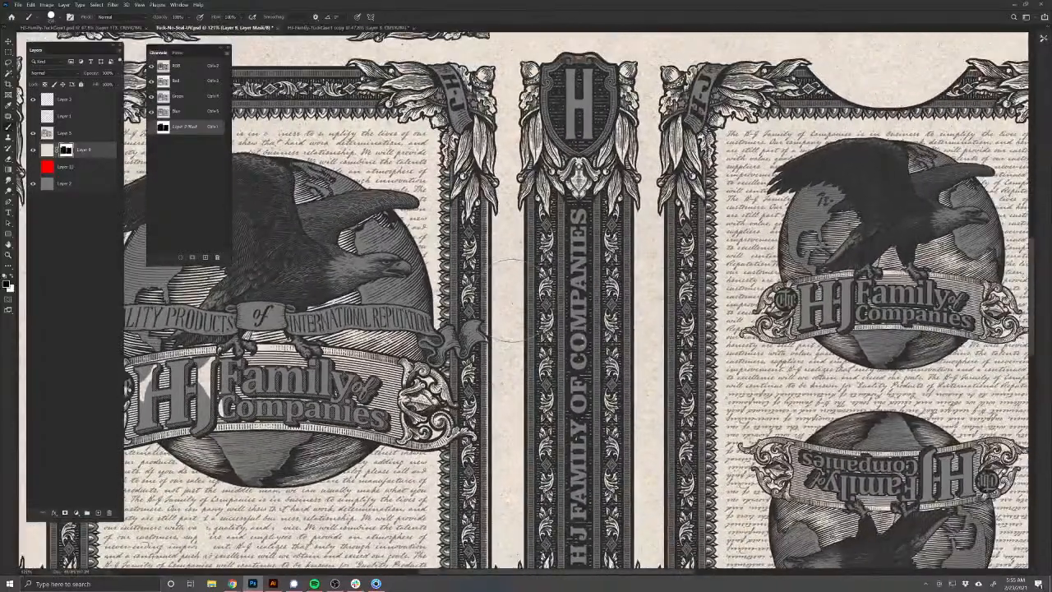
scroll(509, 304, "up", 5)
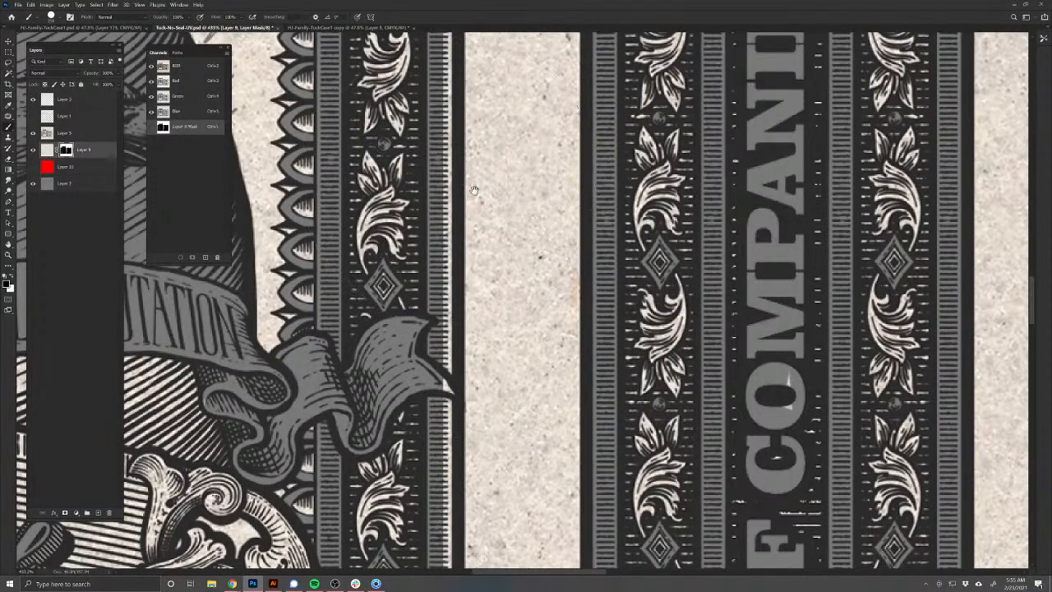
scroll(494, 287, "down", 5)
scroll(477, 308, "up", 2)
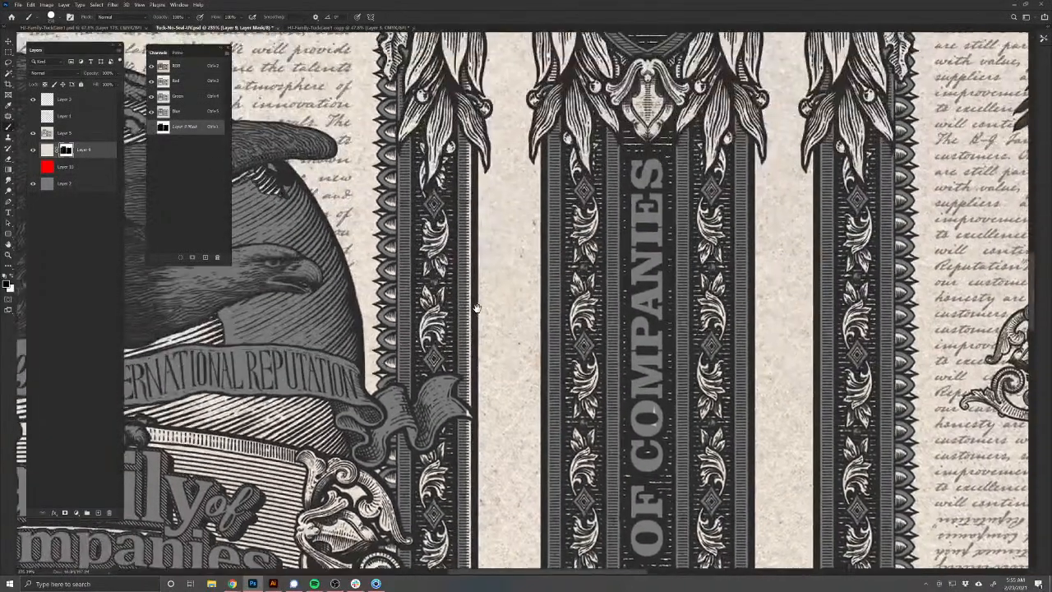
left_click(45, 133)
left_click(9, 158)
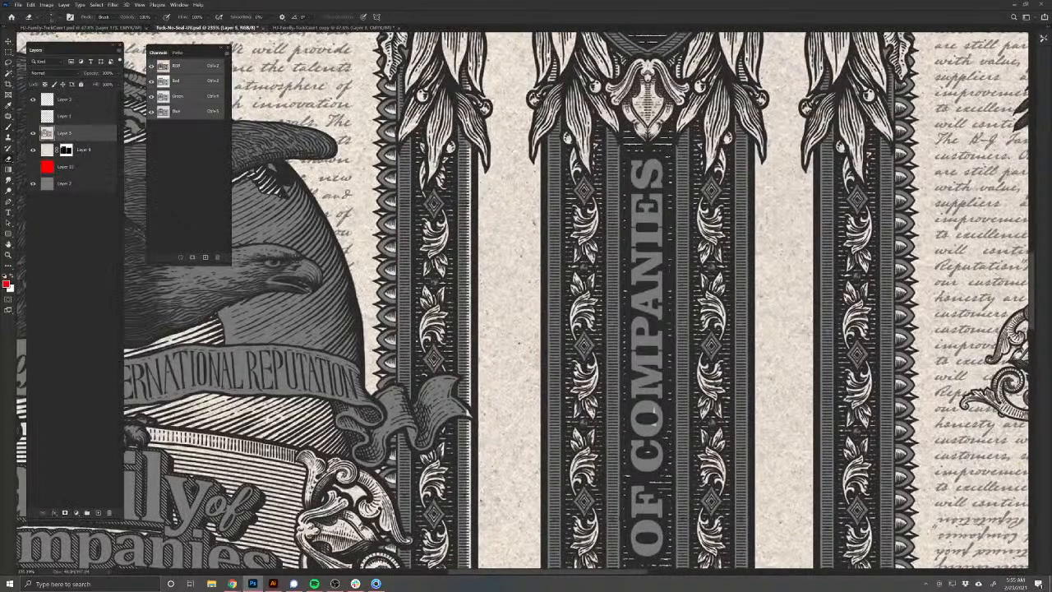
mouse_move(471, 144)
left_mouse_down()
mouse_move(468, 423)
mouse_move(465, 161)
left_mouse_up()
scroll(456, 495, "down", 5)
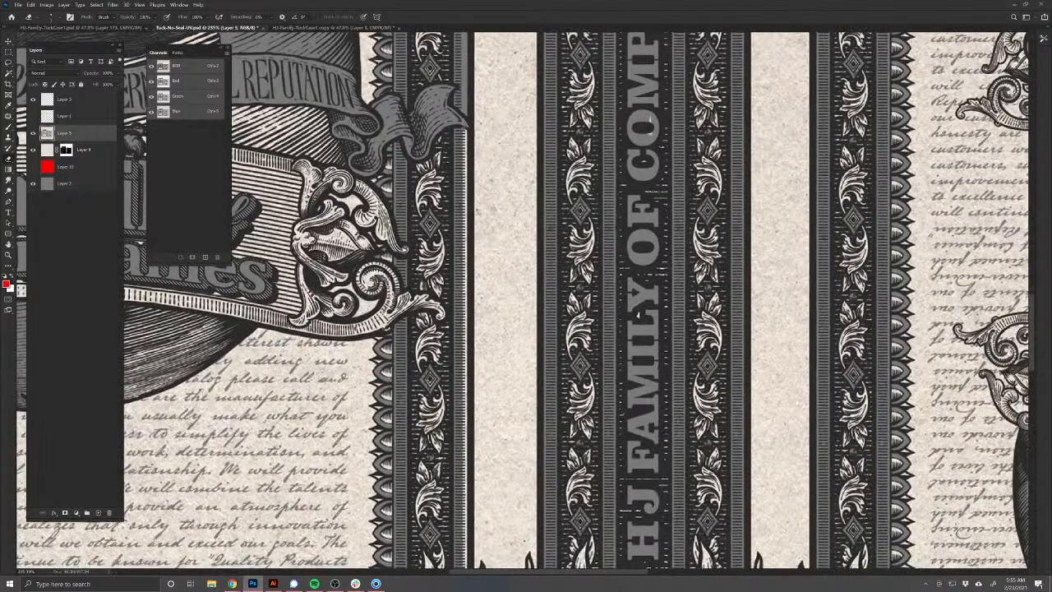
left_click_drag(465, 136, 462, 529)
scroll(462, 526, "down", 2)
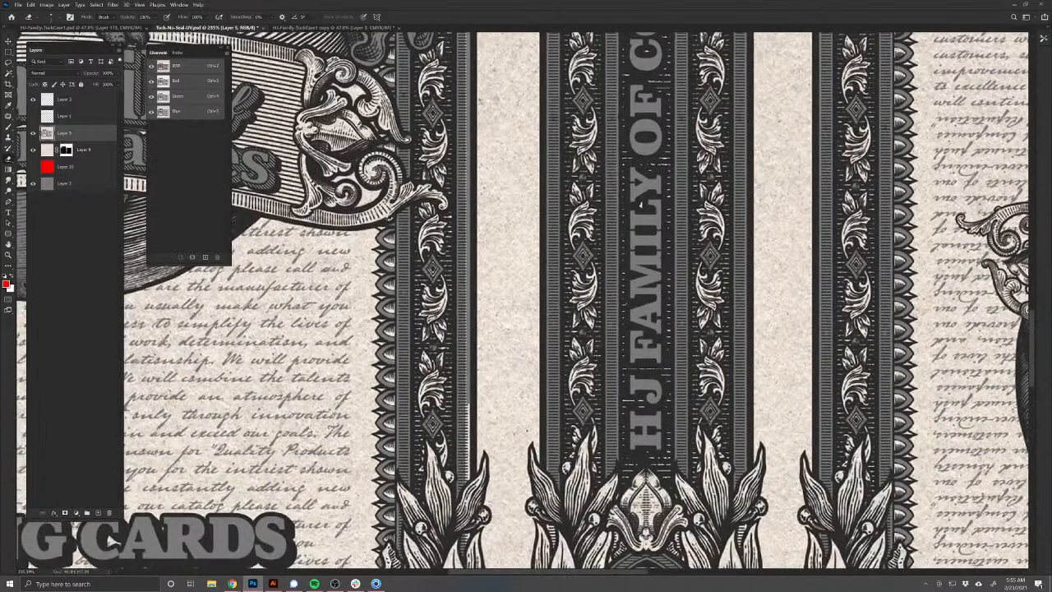
mouse_move(466, 403)
left_mouse_down()
mouse_move(466, 494)
mouse_move(462, 88)
mouse_move(493, 364)
left_mouse_up()
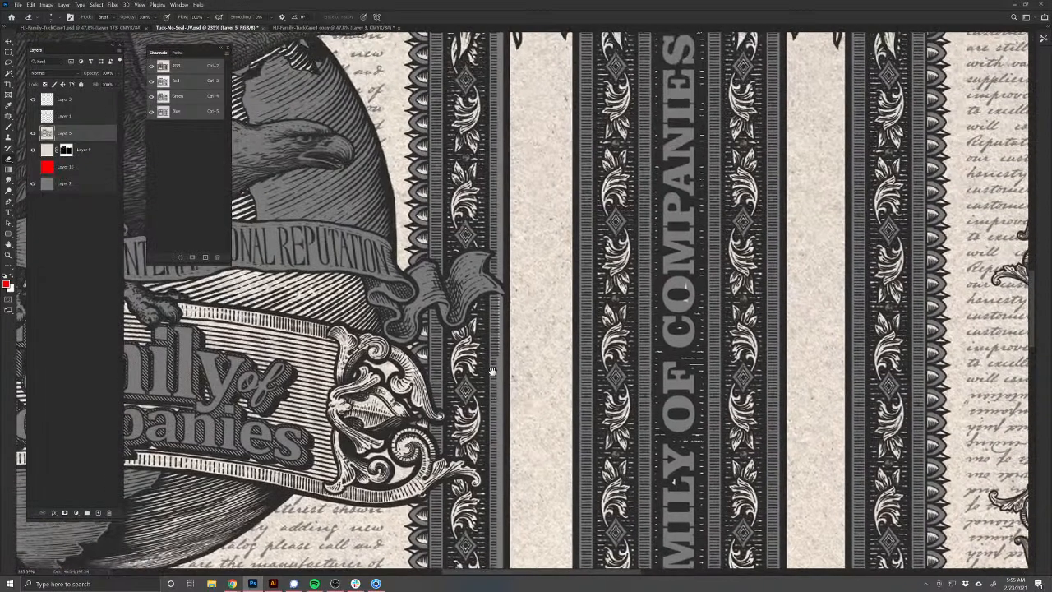
Step: Copy the upper strip of the front panel's right border, nudge it right two steps over the gap, and merge it into Layer 5
left_click_drag(426, 289, 401, 466)
key("m")
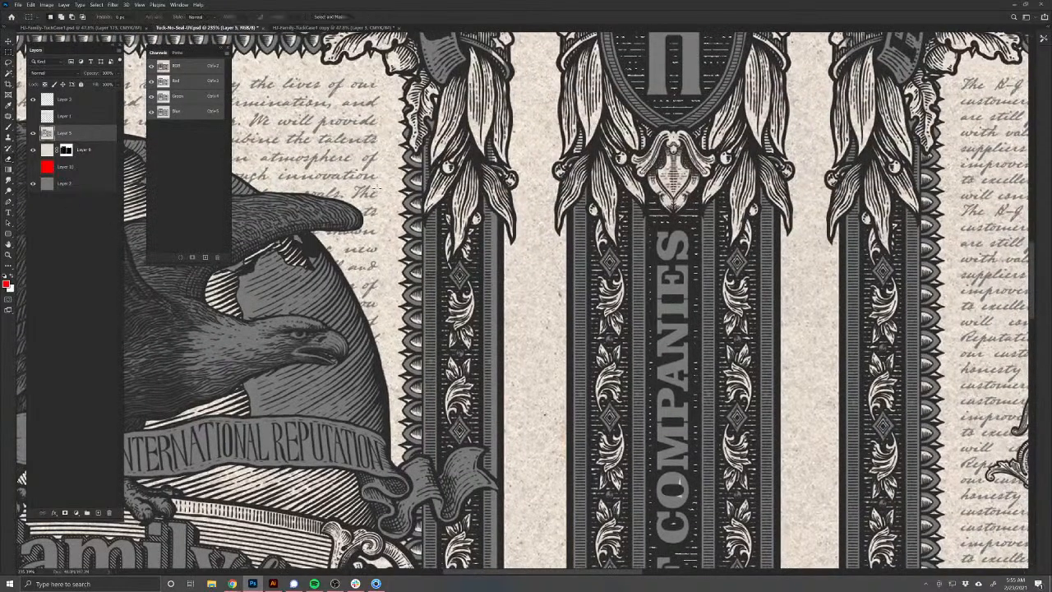
left_click_drag(484, 210, 494, 473)
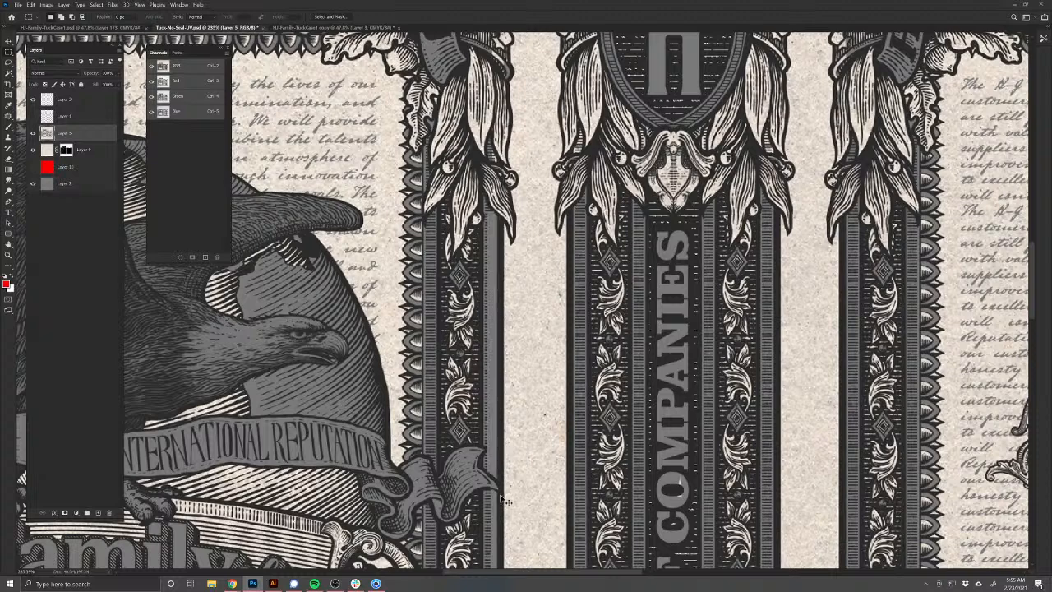
key("ctrl+j")
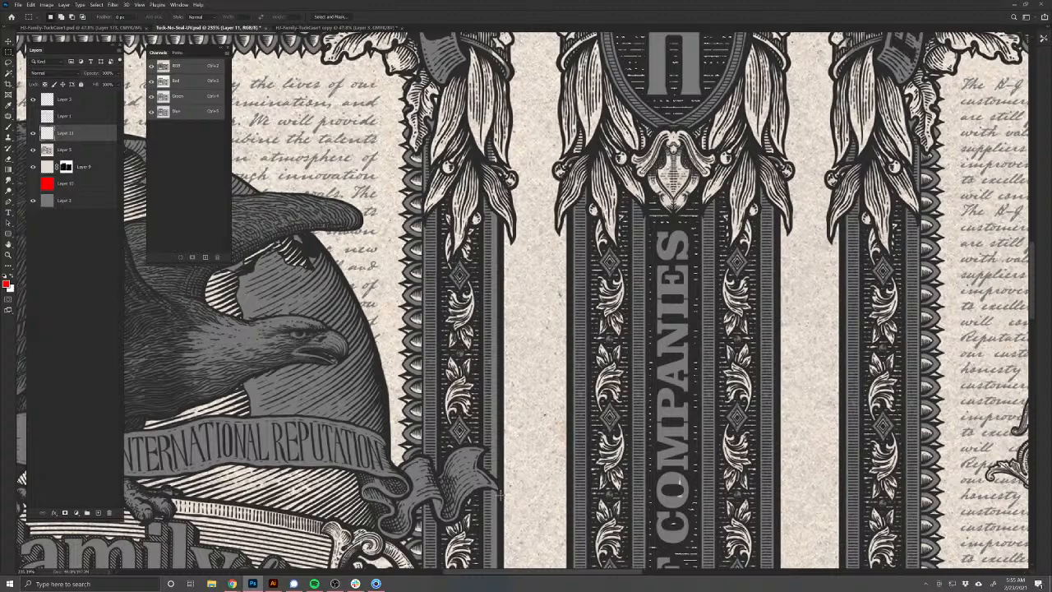
key("v")
key("Right")
key("Right")
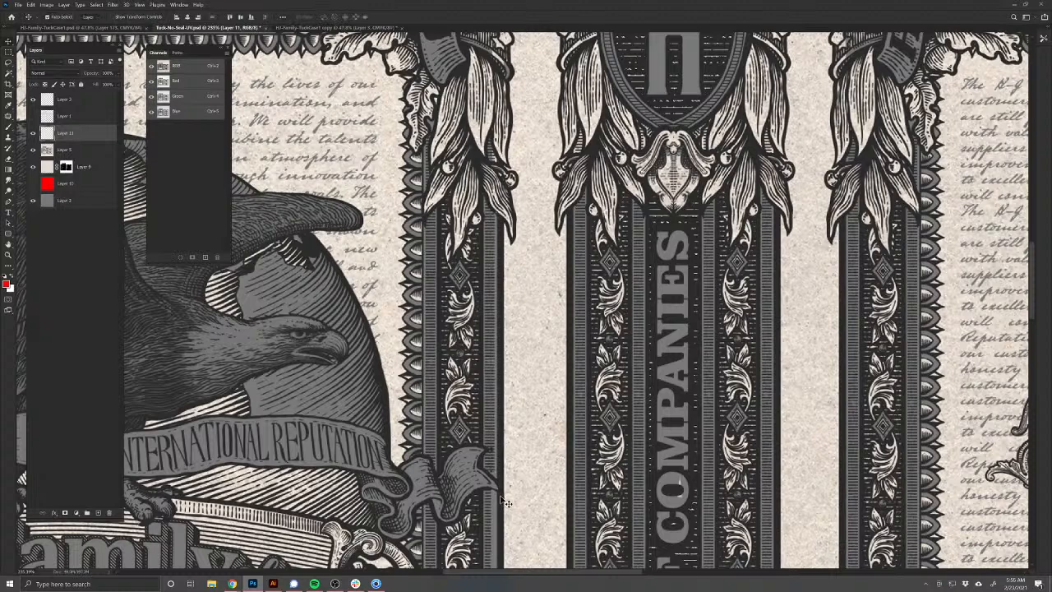
key("ctrl+e")
left_click_drag(503, 500, 511, 134)
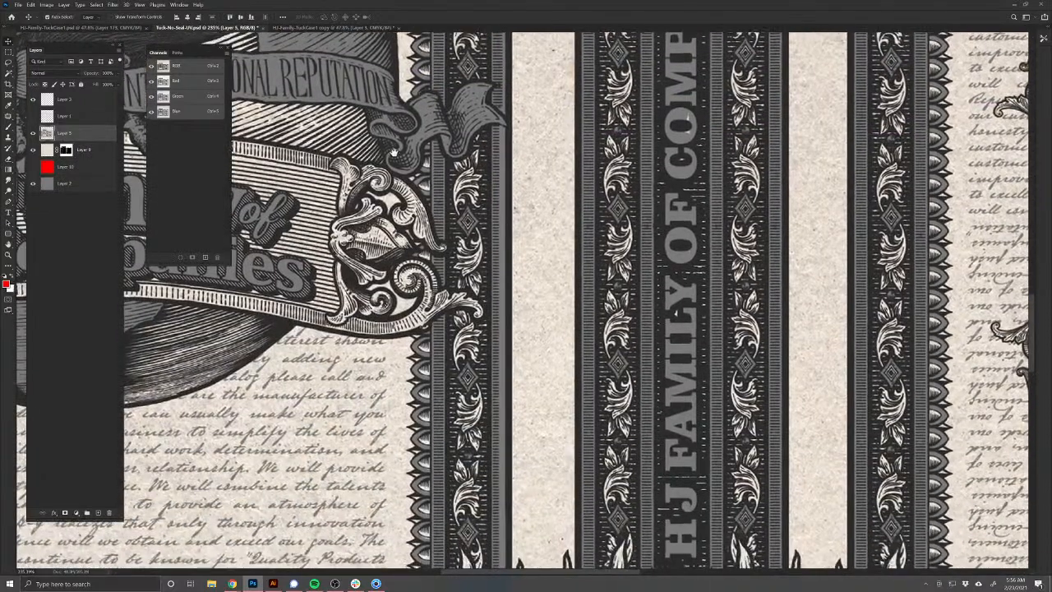
Step: Copy the right border strip below the ribbon, nudge it right two steps to close the gap, and merge it into Layer 5
left_click_drag(395, 153, 368, 108)
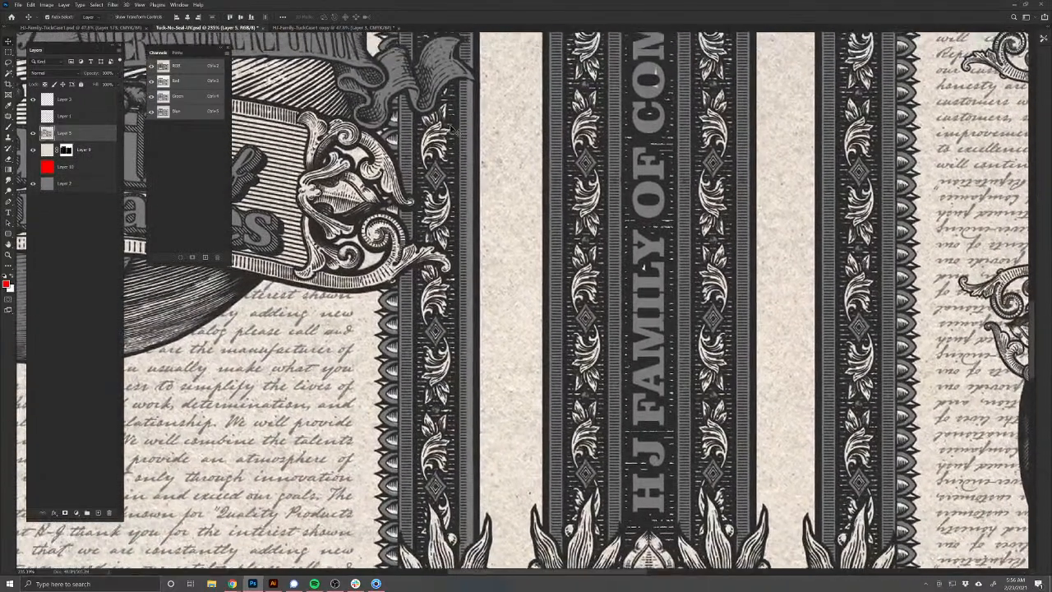
key("m")
left_click_drag(462, 80, 466, 545)
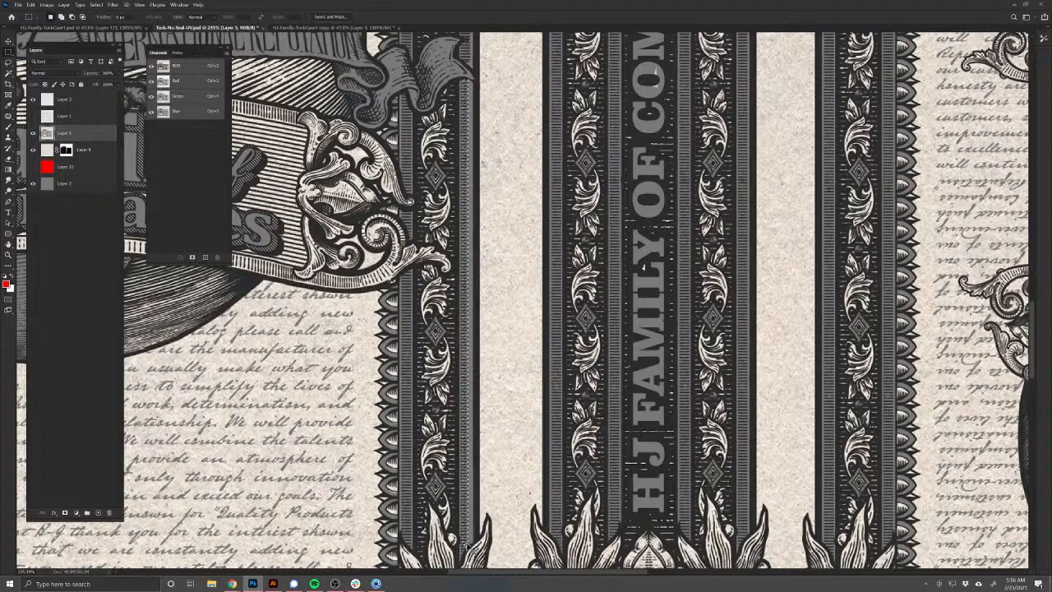
key("ctrl+j")
key("v")
key("Right")
key("Right")
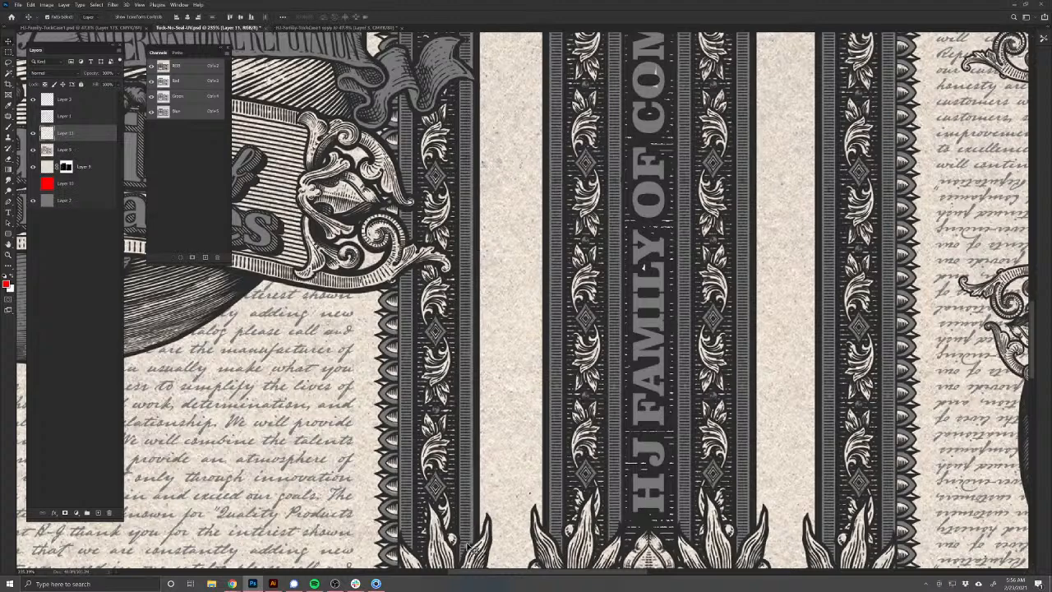
key("ctrl+e")
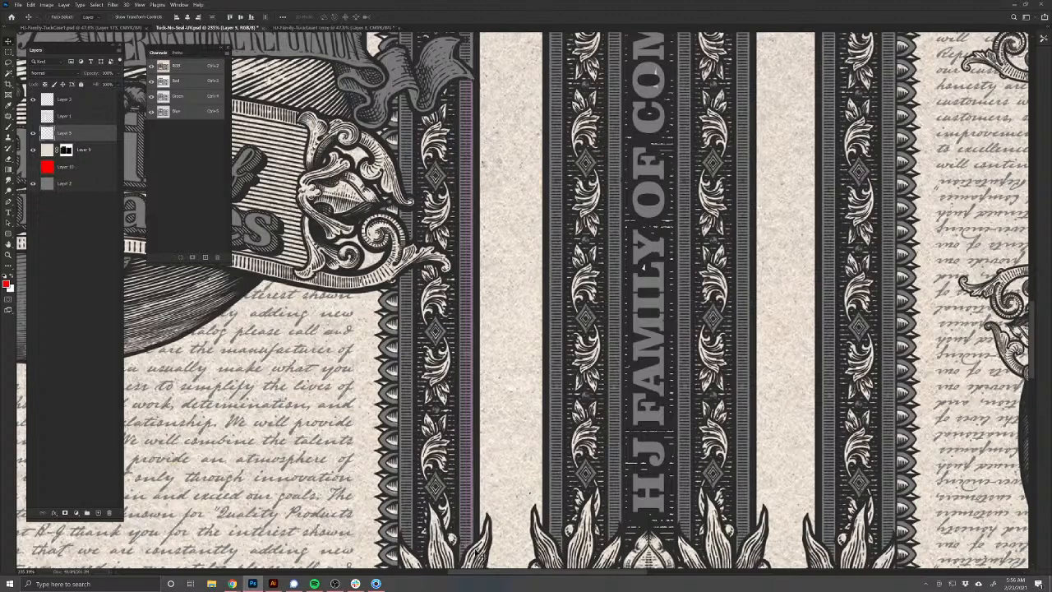
Step: Create a new empty layer directly above the red fill layer
key("ctrl+0")
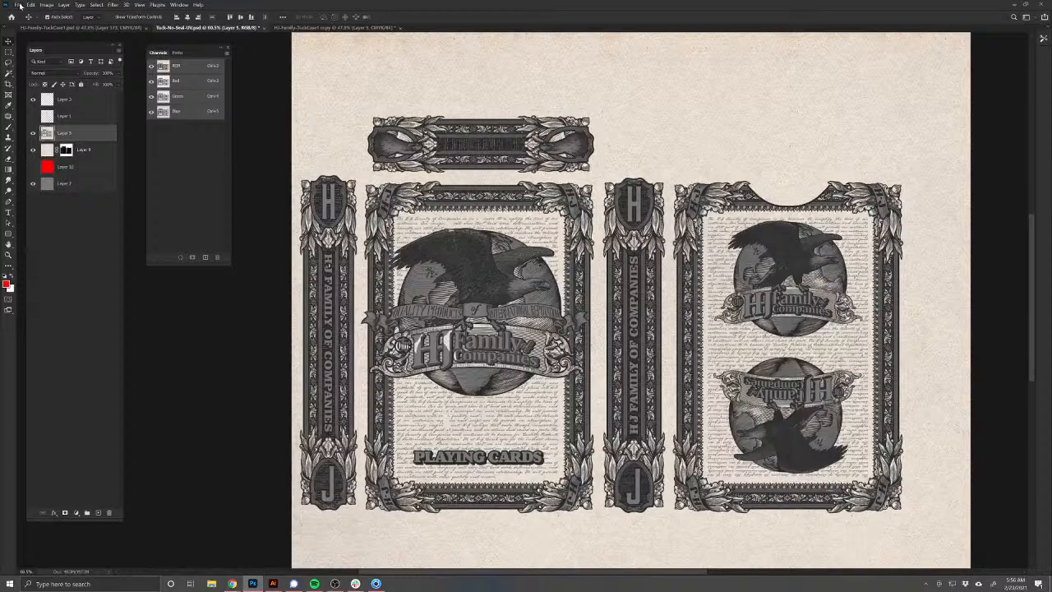
left_click(86, 169)
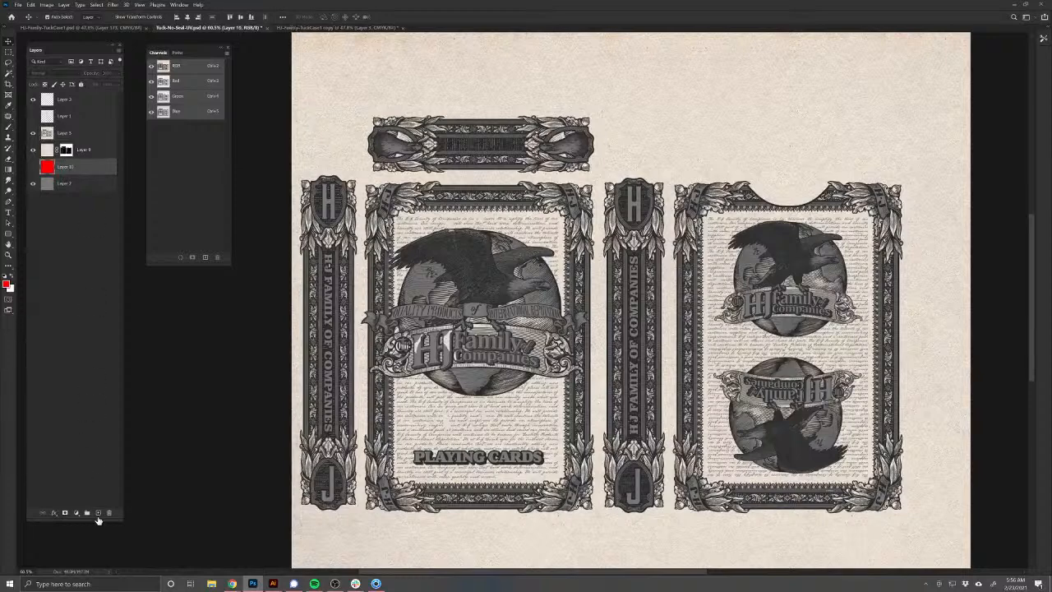
left_click(98, 513)
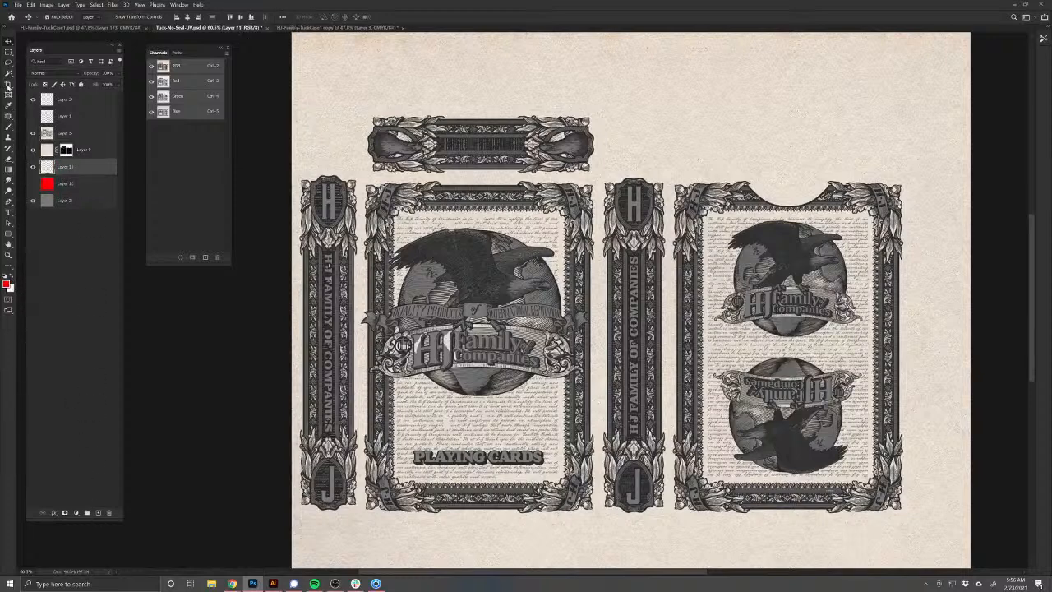
Step: Fill the new layer with a diagonal teal-to-purple gradient from the Iridescent presets, running from upper left to lower right
left_click(7, 163)
left_click(60, 17)
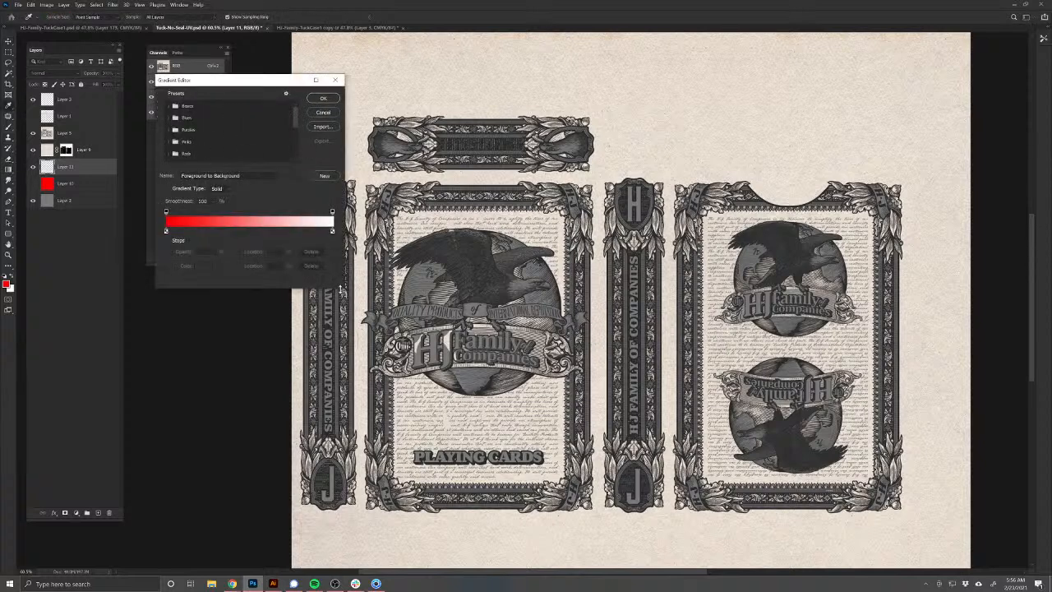
left_click_drag(344, 291, 424, 398)
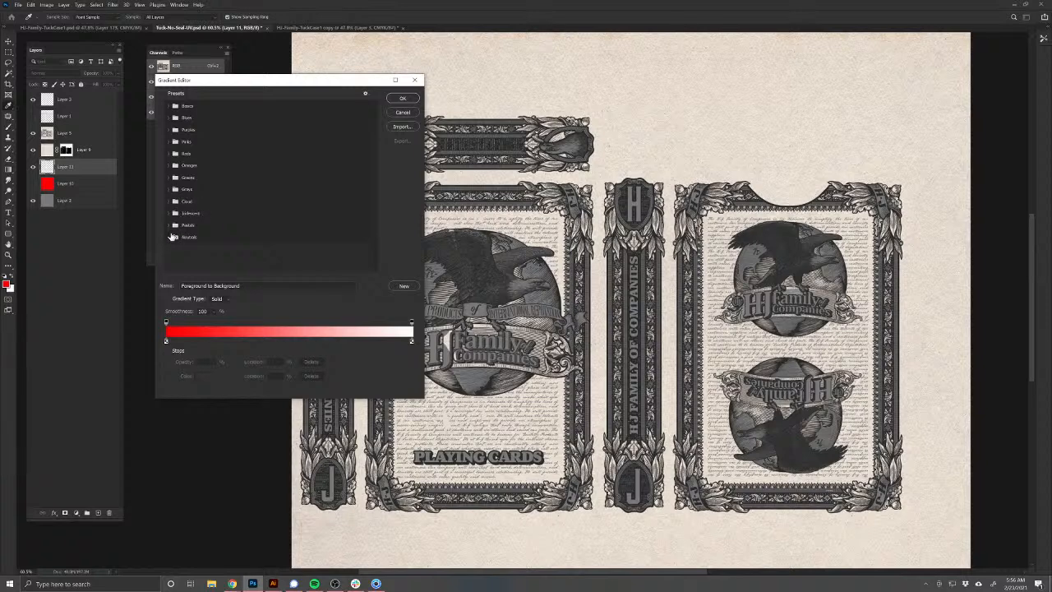
left_click(169, 213)
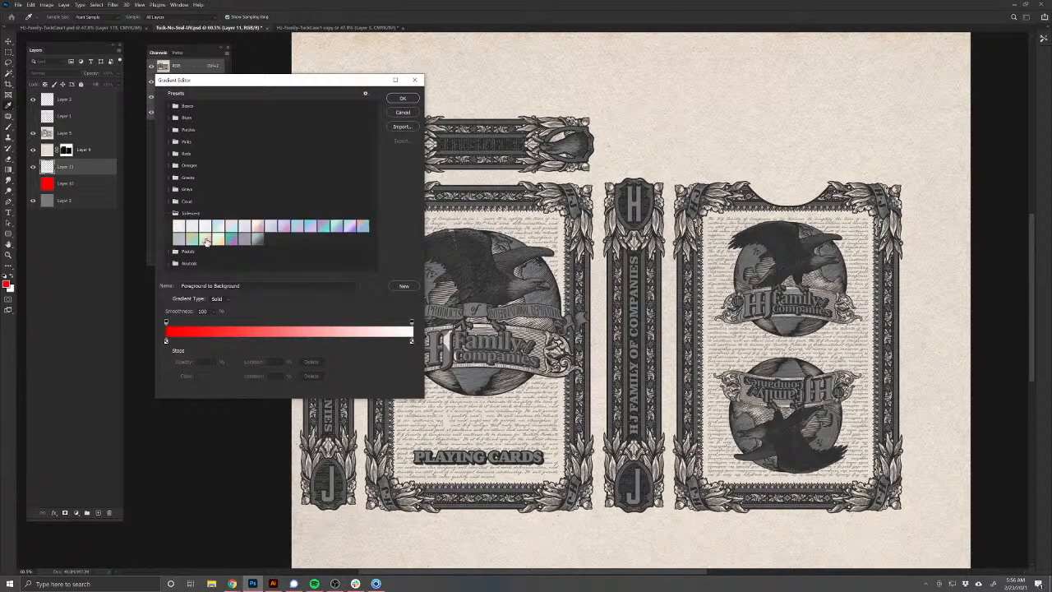
left_click(348, 228)
left_click(394, 100)
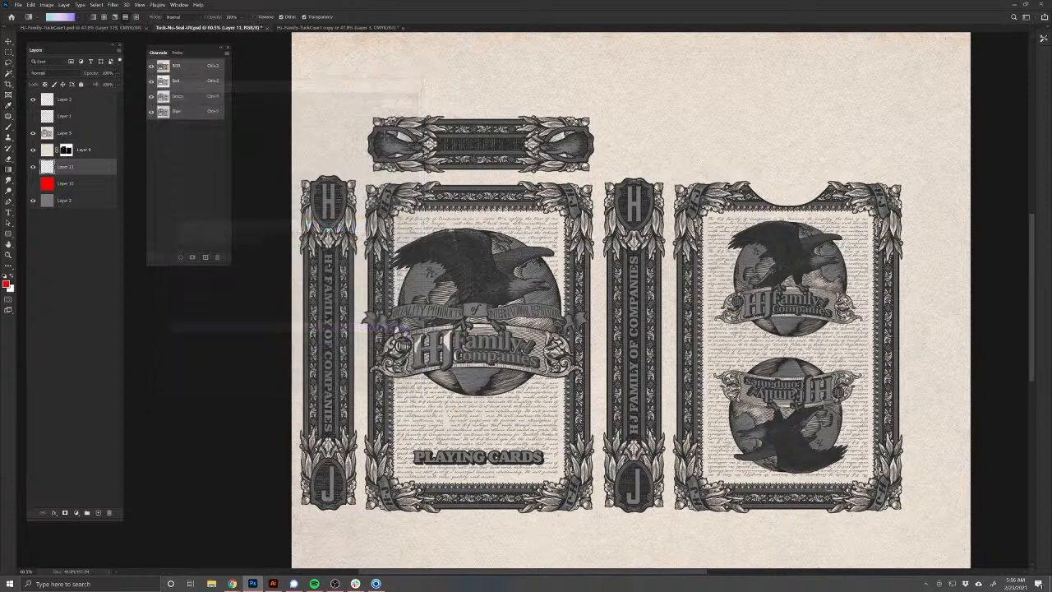
left_click_drag(316, 141, 934, 522)
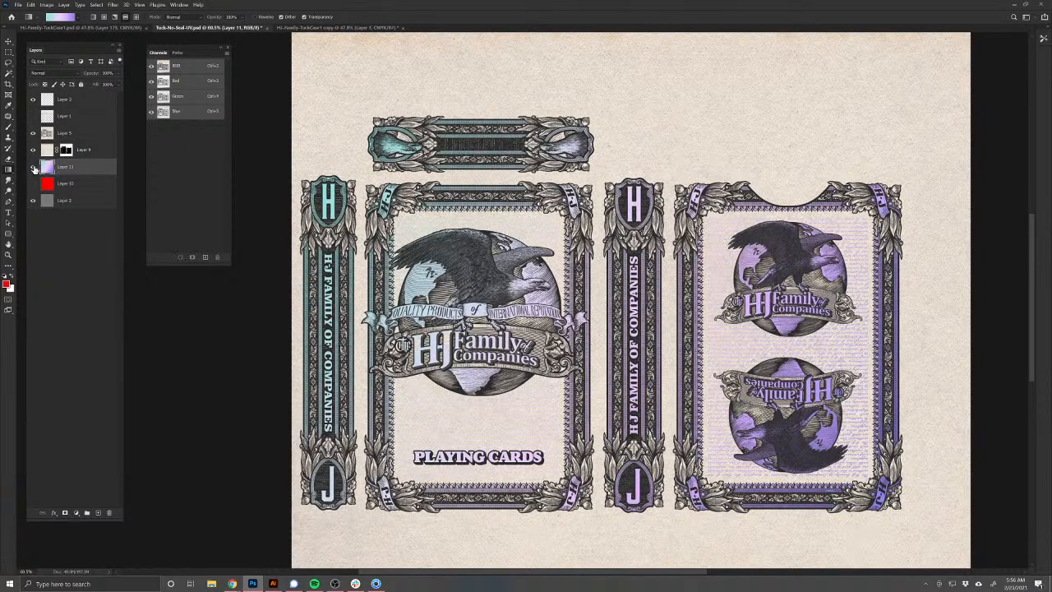
Step: Refill Layer 11 with a diagonal teal-to-pink gradient from the Iridescent presets, running from the top flap's upper left to the back panel's lower right
left_click(66, 17)
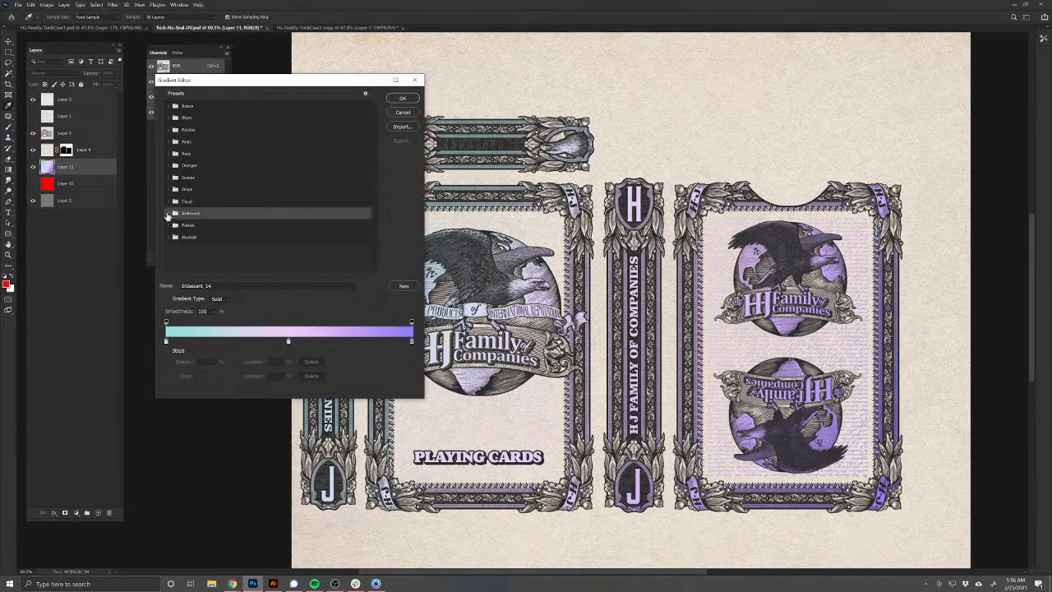
left_click(174, 210)
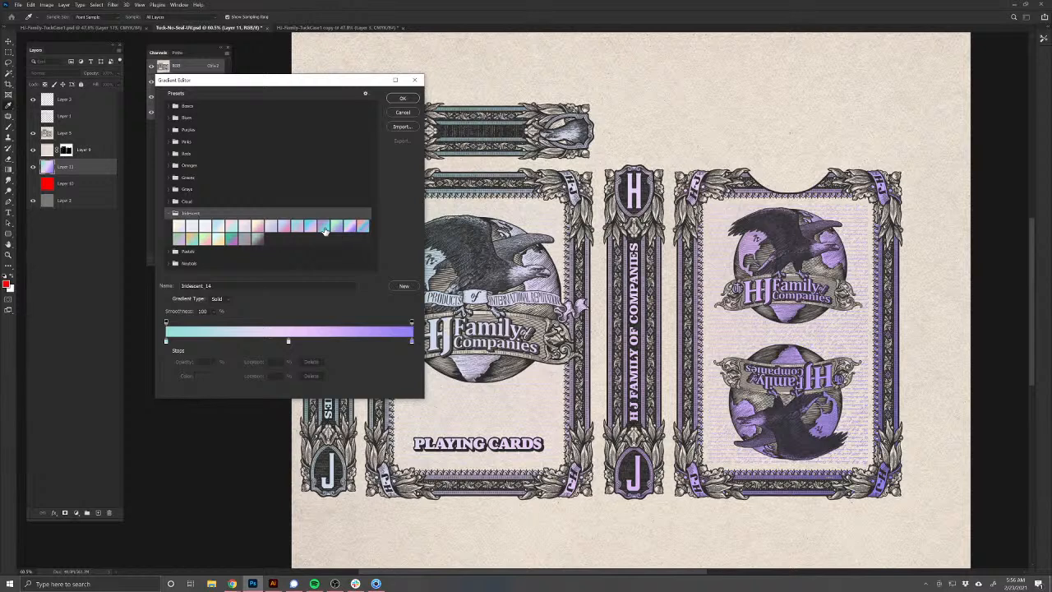
left_click(293, 229)
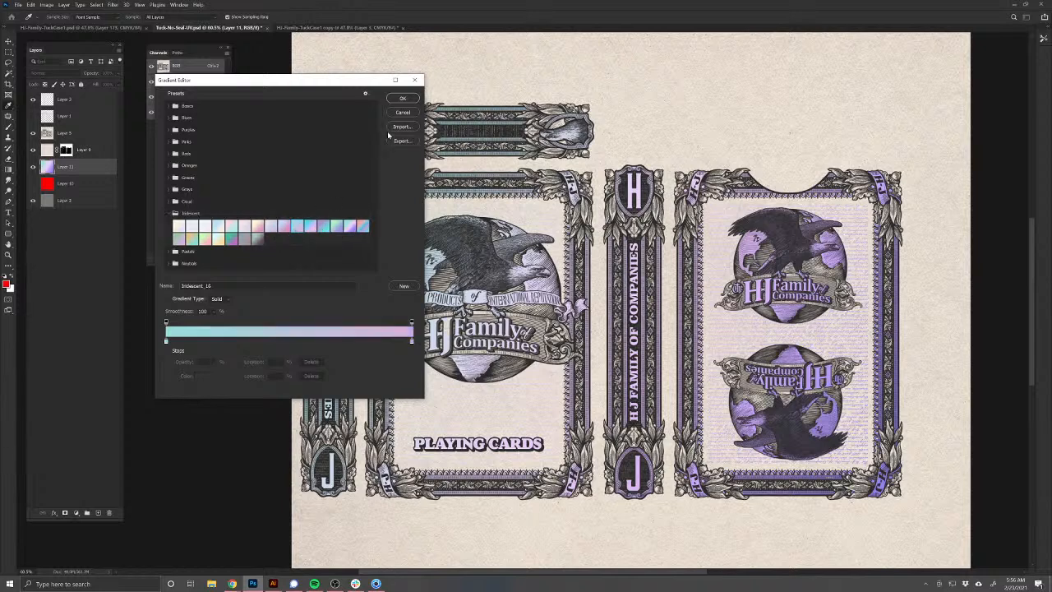
left_click(402, 98)
left_click_drag(328, 119, 886, 505)
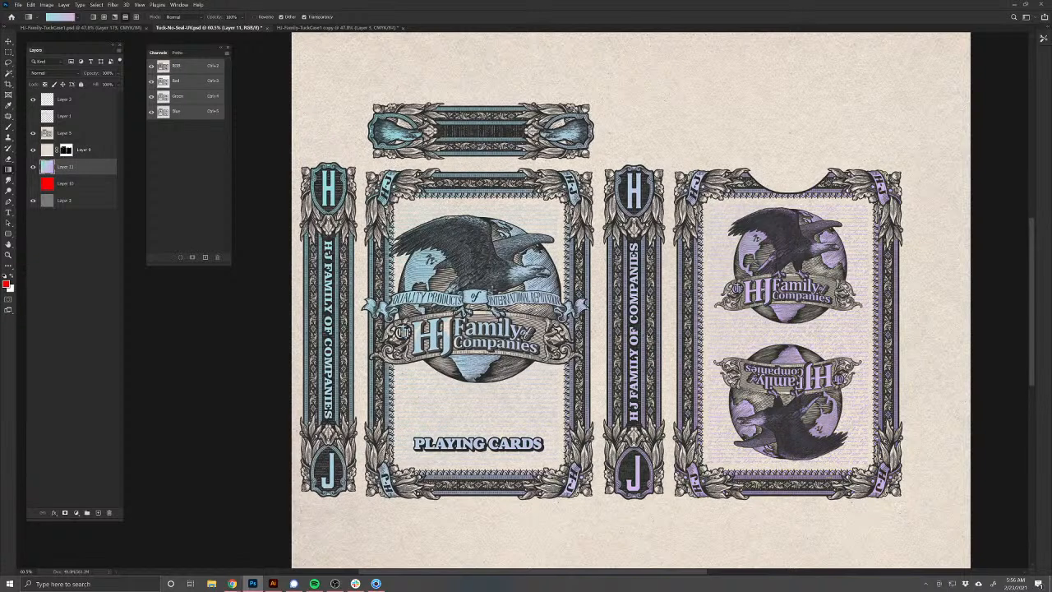
Step: Begin saving a copy in Targa format, using the Textures folder inside HJ-FamilyofCompanies as the destination
left_click(17, 5)
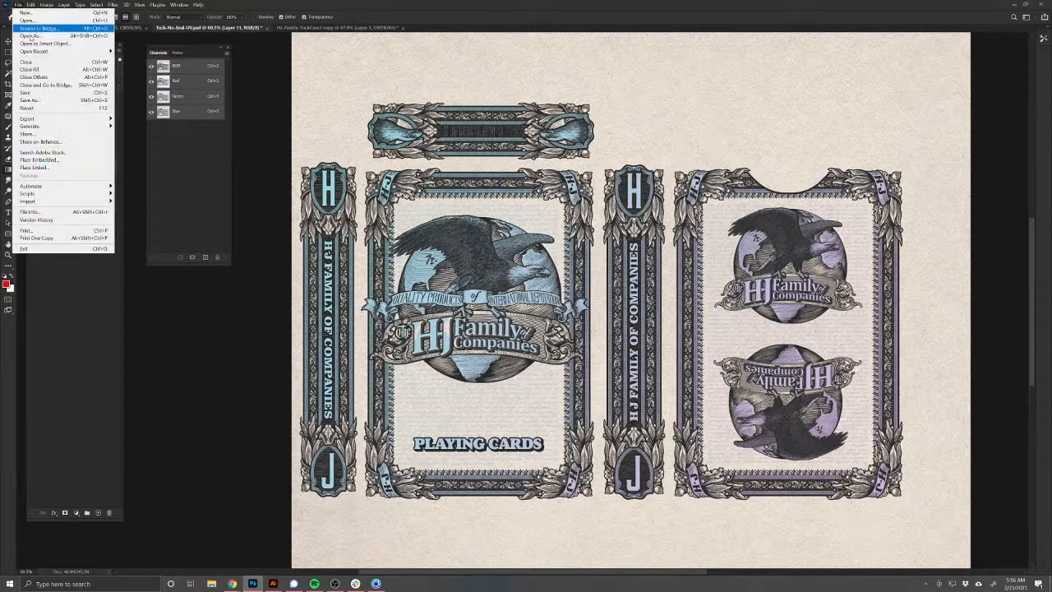
left_click(36, 100)
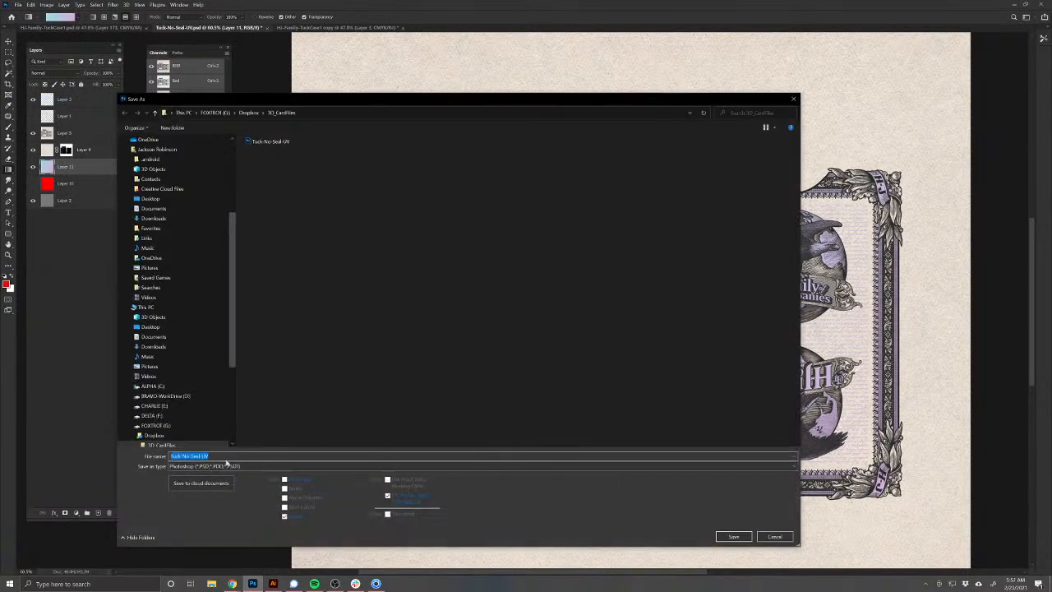
left_click(222, 466)
left_click(233, 390)
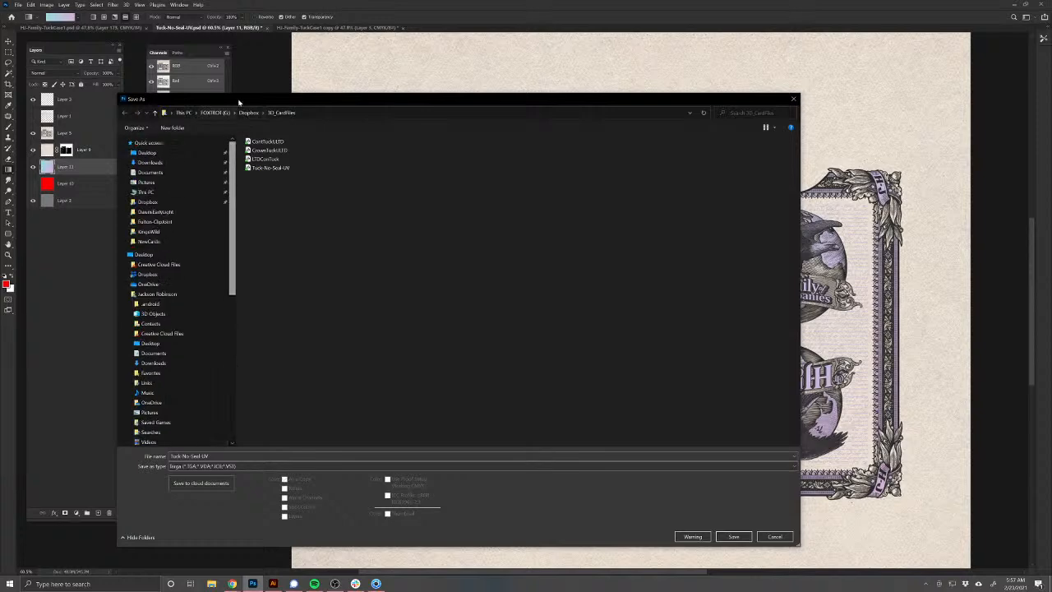
left_click(250, 113)
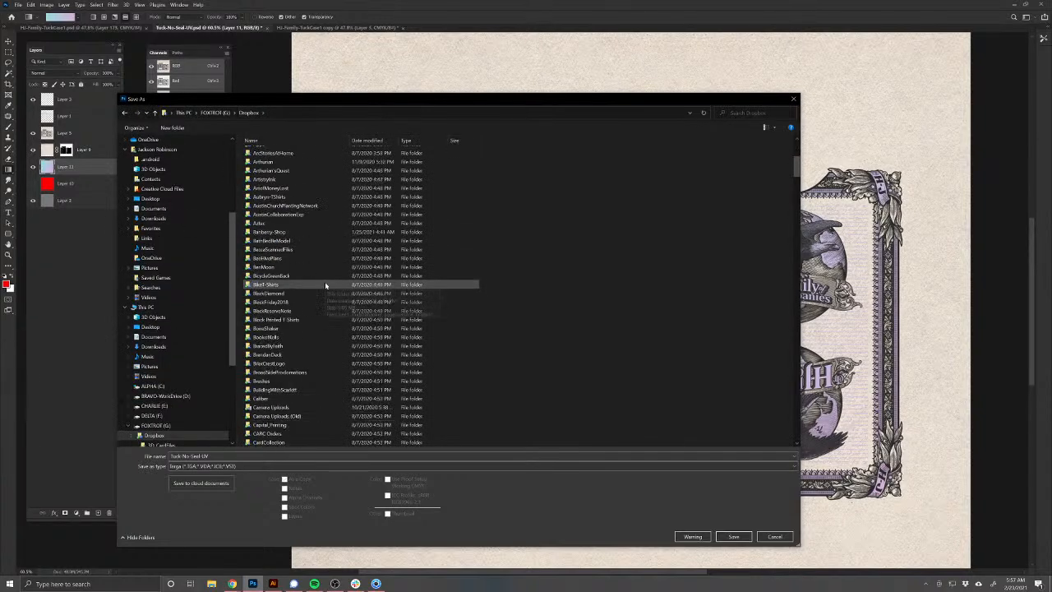
scroll(325, 281, "down", 20)
scroll(324, 285, "down", 15)
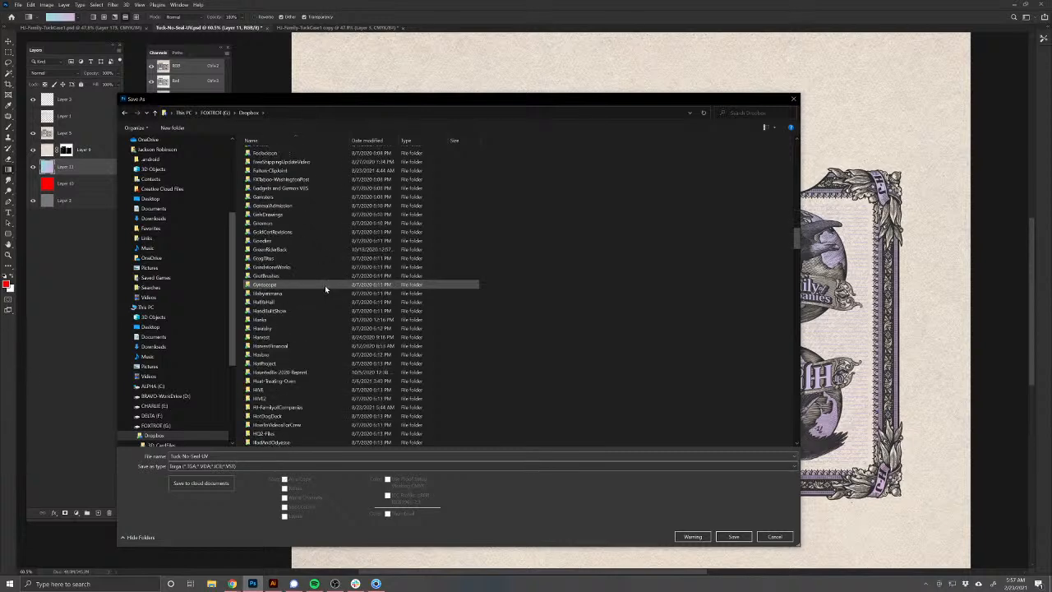
double_click(274, 301)
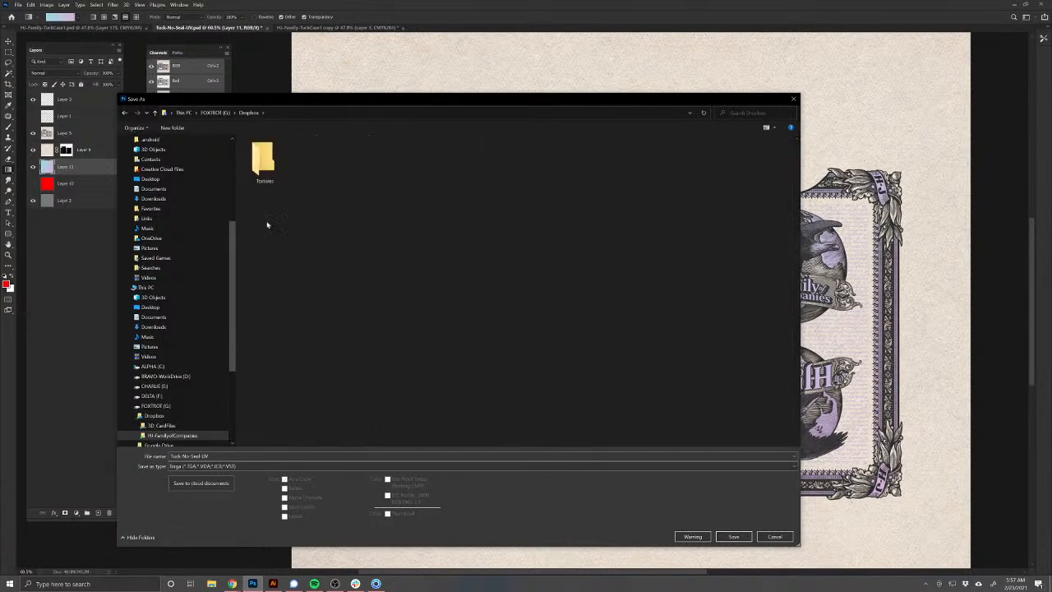
double_click(264, 156)
Step: Overwrite the existing HJ-Tuck-Diff Targa texture with the new artwork and accept the Targa options
left_click(263, 156)
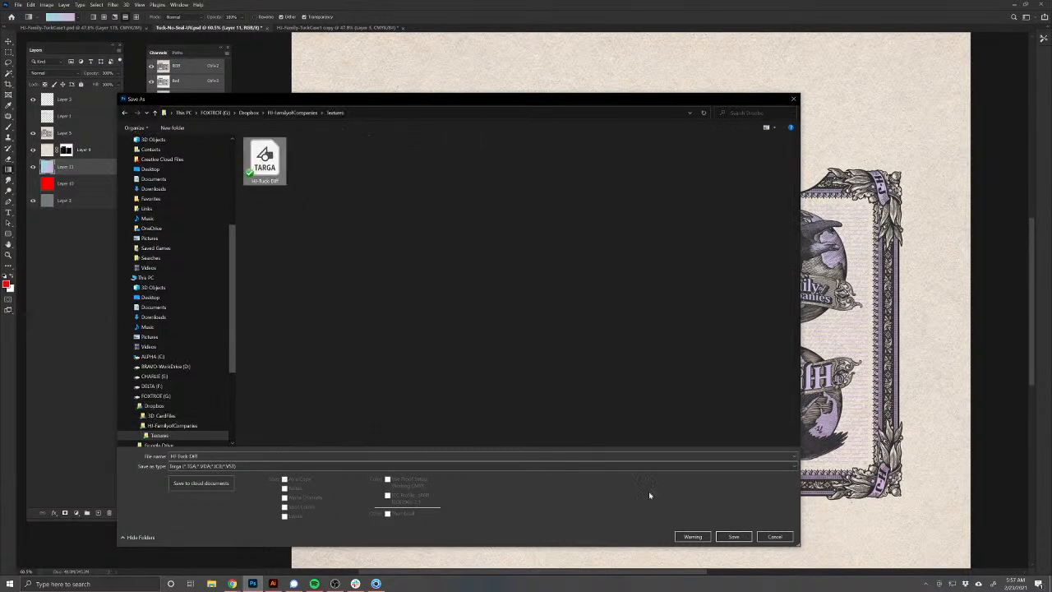
left_click(729, 535)
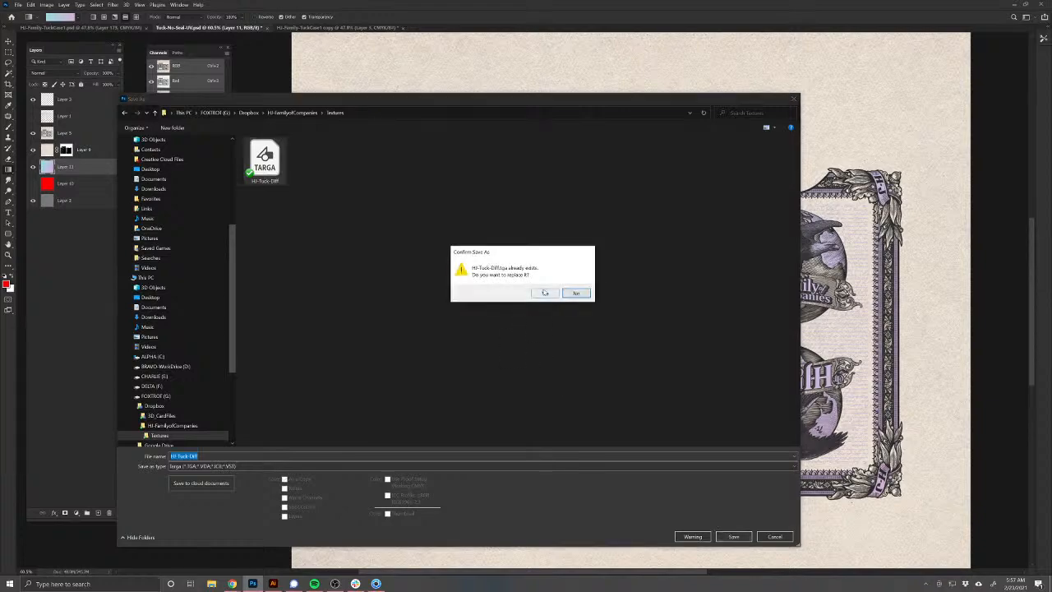
left_click(544, 293)
left_click(546, 194)
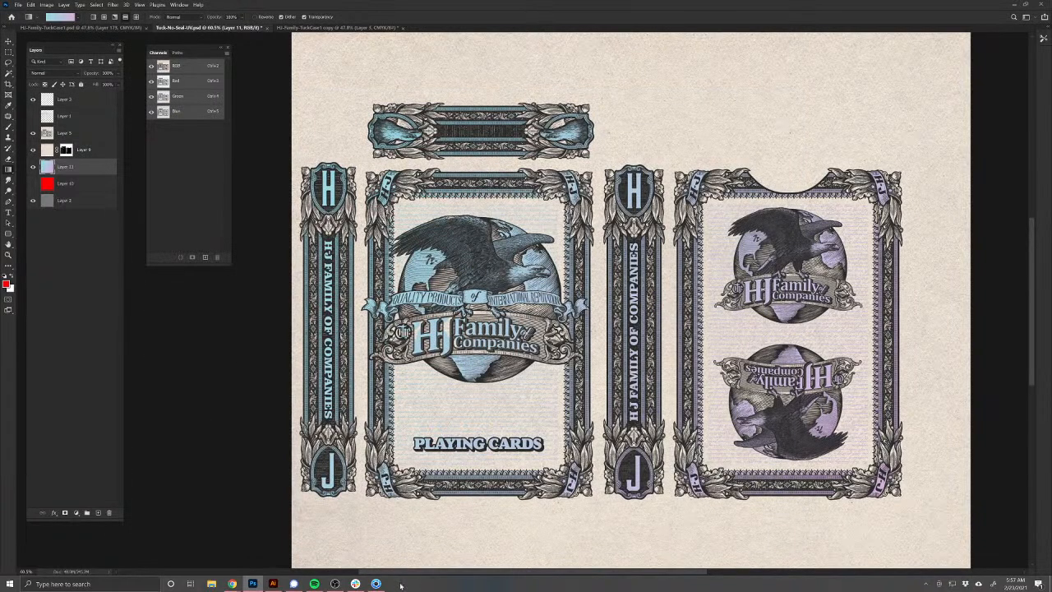
Step: Switch to KeyShot and orbit around the tuck box to examine the updated texture on its front, back and sides
left_click(375, 583)
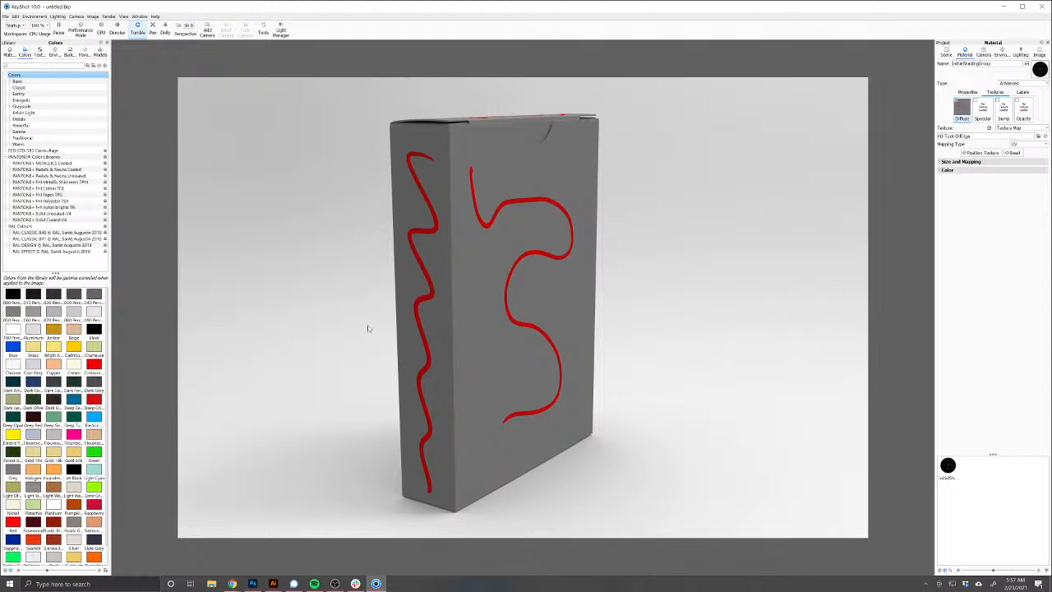
mouse_move(538, 352)
left_mouse_down()
mouse_move(742, 307)
mouse_move(793, 361)
left_mouse_up()
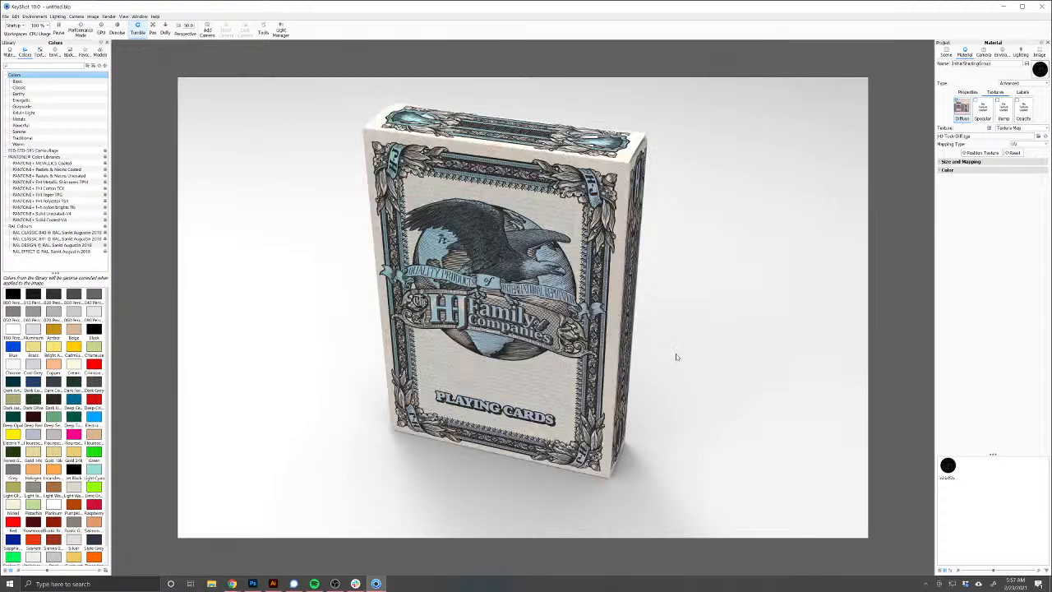
left_click_drag(719, 335, 199, 272)
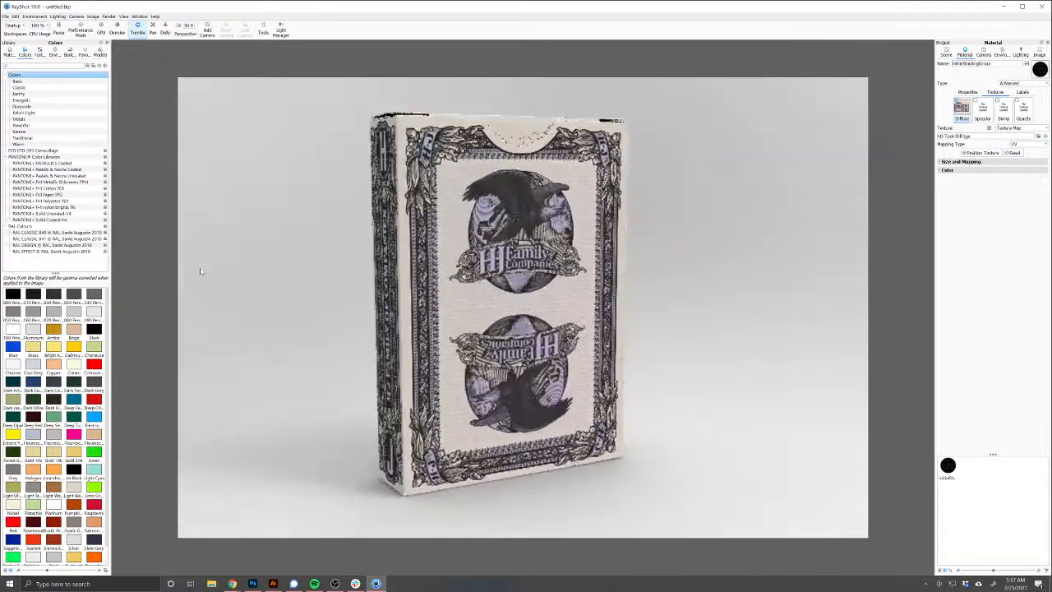
left_click_drag(644, 328, 322, 280)
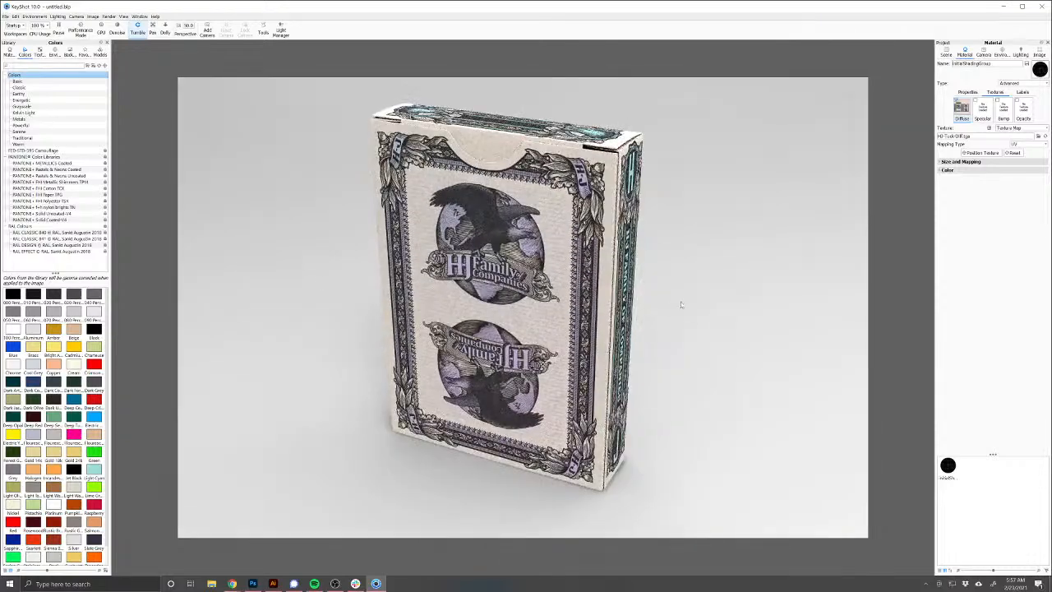
left_click_drag(681, 304, 205, 240)
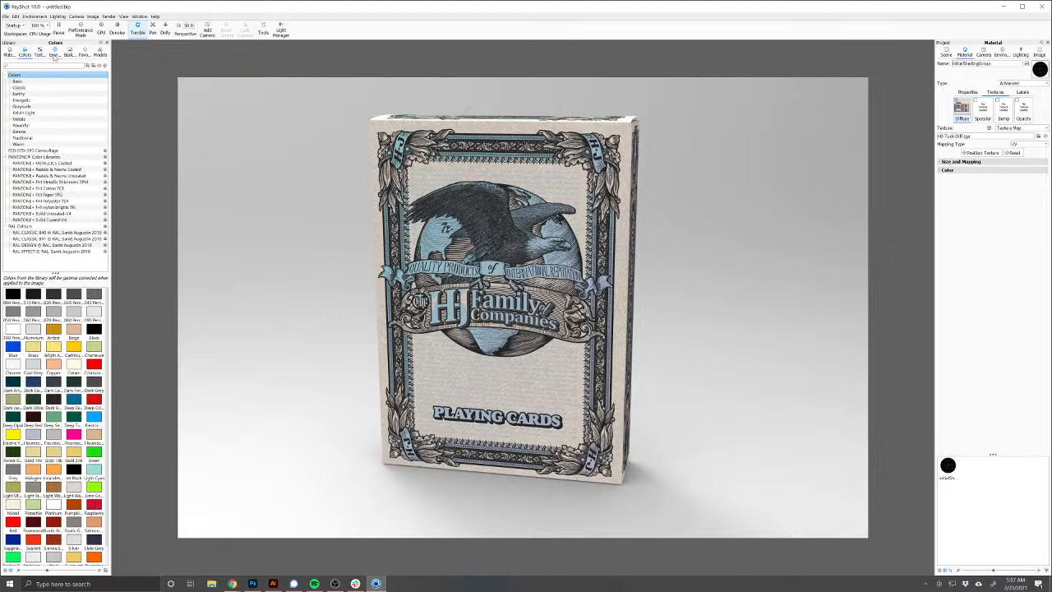
Step: Try the Aversis clothing-store, industrial loading-bay and white office-hallway environments on the tuck box
left_click(54, 54)
left_click_drag(79, 404, 333, 398)
left_click_drag(78, 440, 165, 436)
left_click_drag(435, 351, 486, 345)
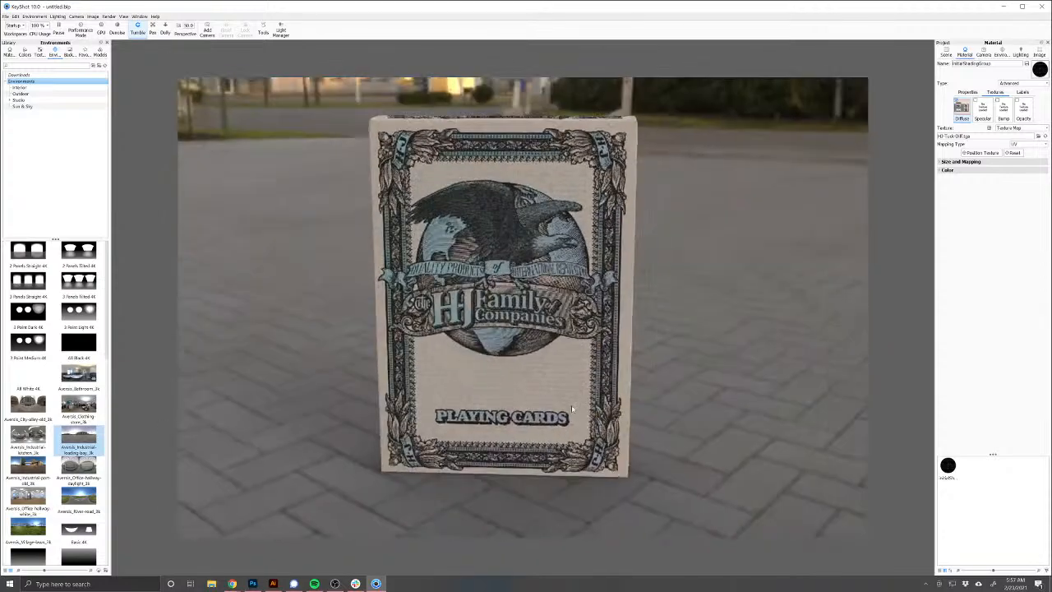
scroll(456, 310, "down", 3)
scroll(435, 312, "up", 11)
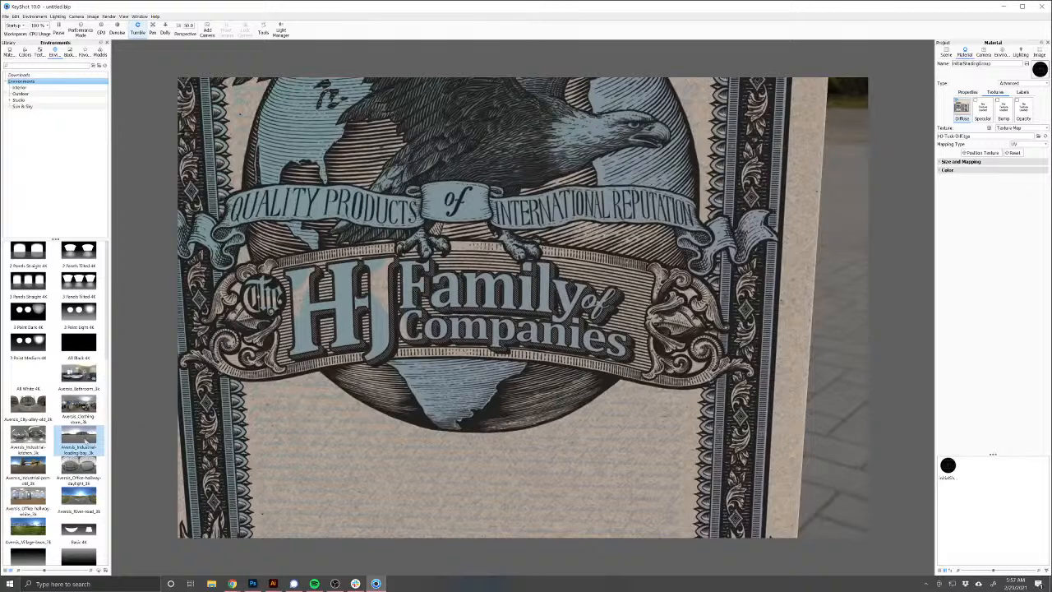
left_click(86, 442)
left_click(28, 497)
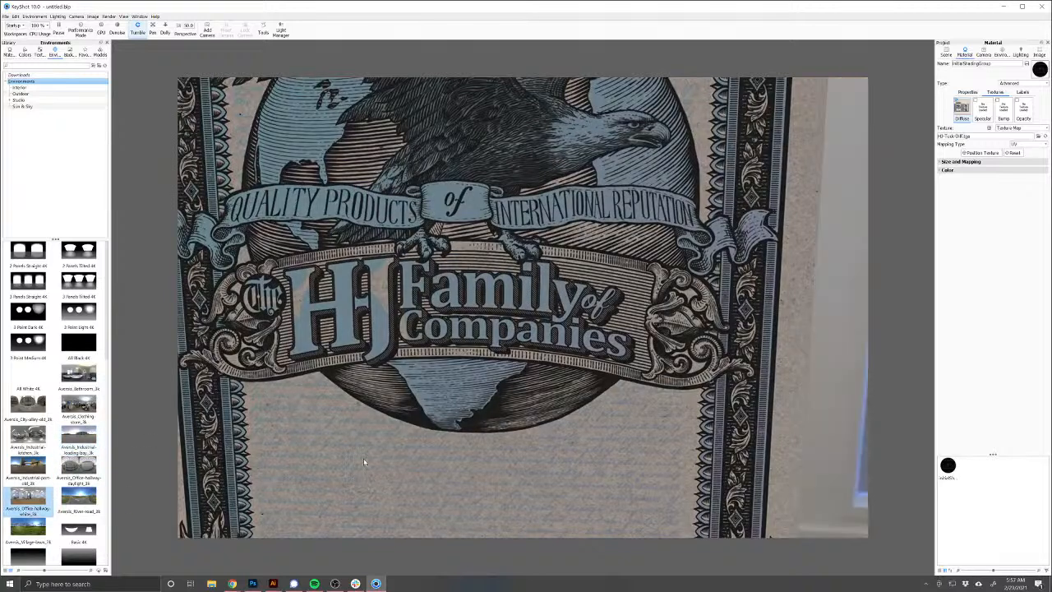
Step: Set the scene's lighting environment to Startup Balanced 4K
scroll(35, 496, "down", 3)
scroll(36, 495, "down", 10)
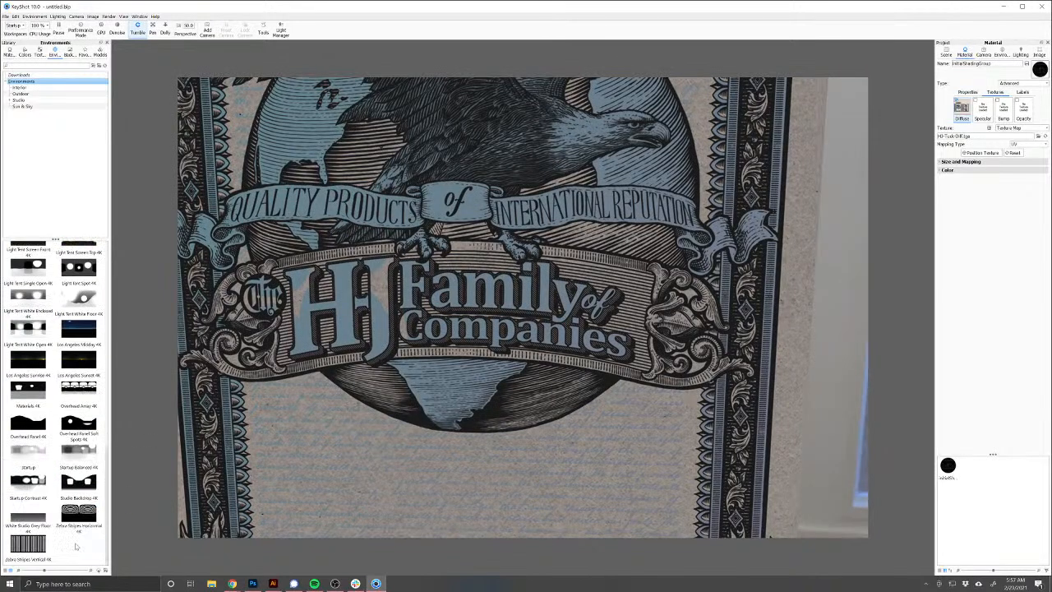
left_click_drag(79, 460, 338, 457)
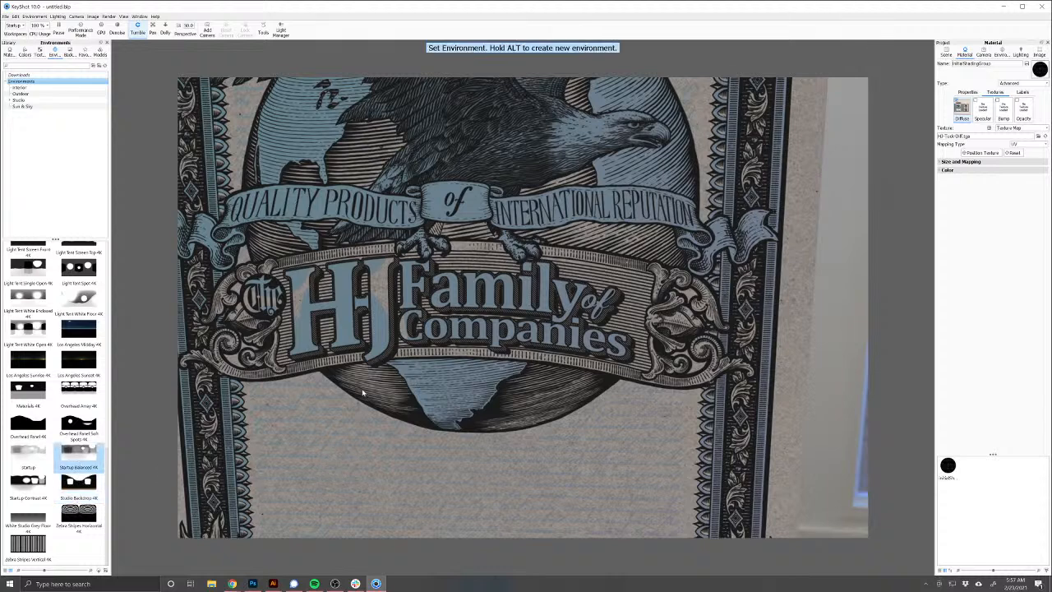
left_click_drag(362, 393, 362, 393)
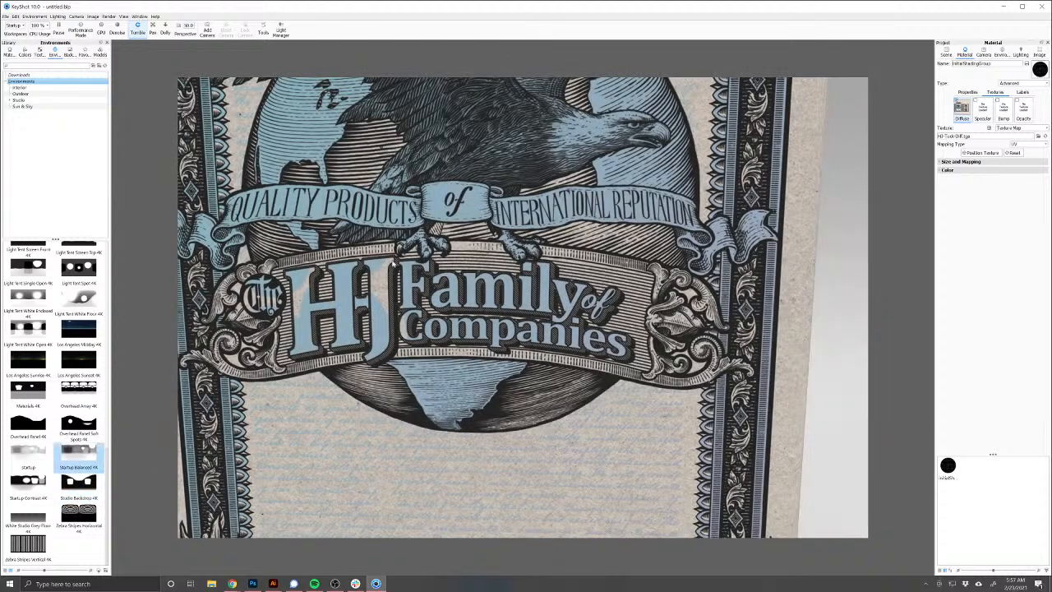
Step: Switch to Photoshop and paint black on the paper layer's mask over the front logo's HJ letters to expose the gradient fully
left_click(253, 584)
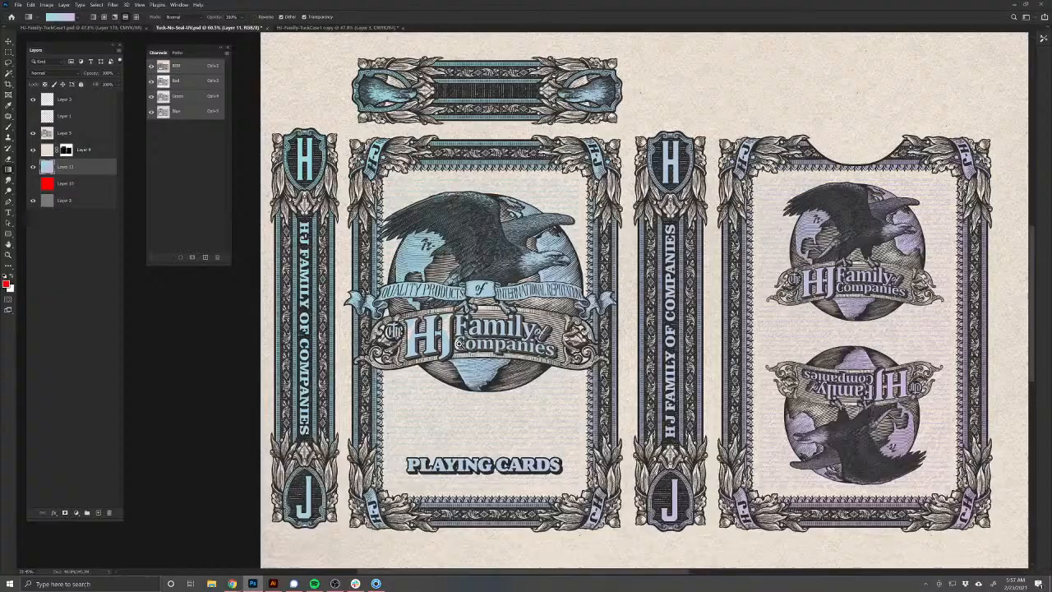
left_click_drag(459, 344, 542, 291)
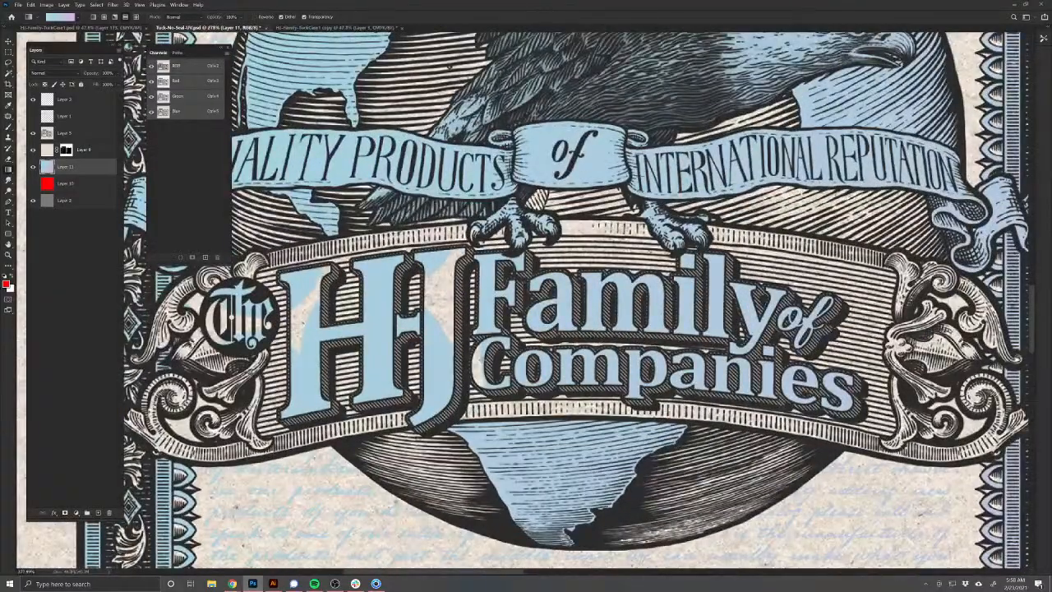
left_click_drag(247, 464, 386, 452)
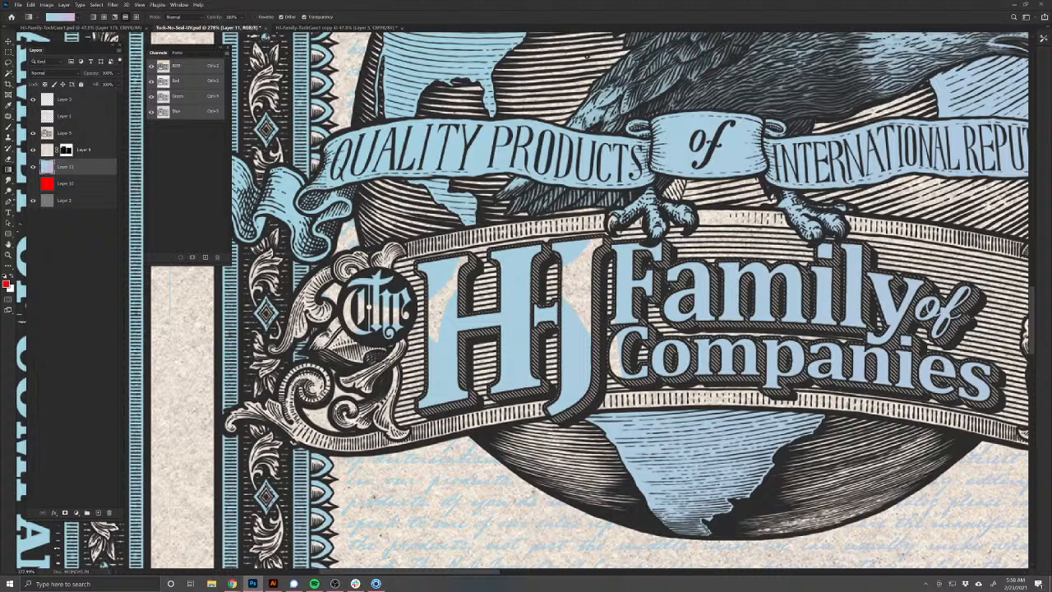
left_click(46, 150)
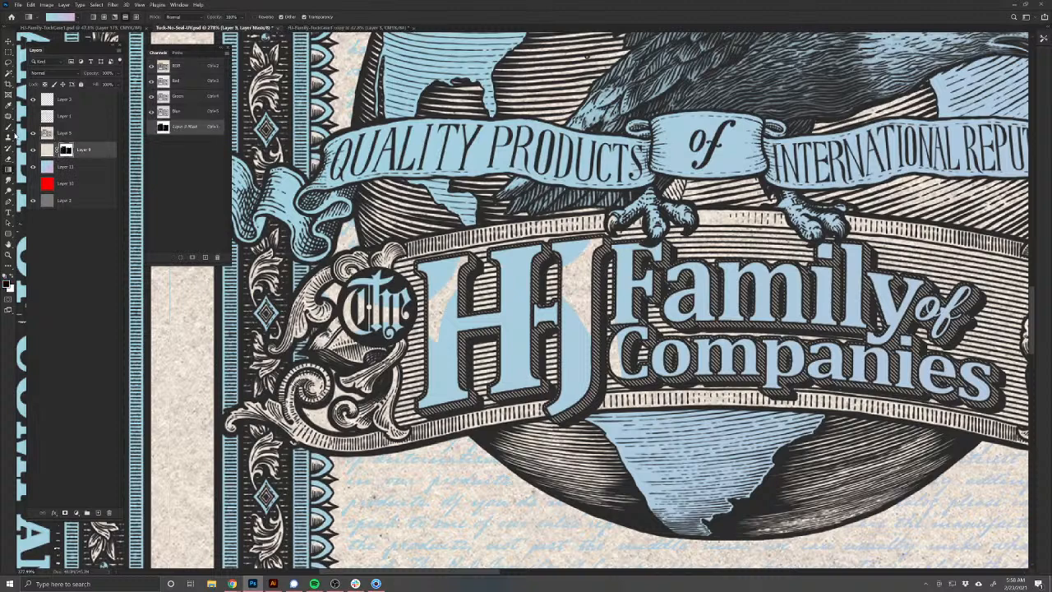
left_click(8, 127)
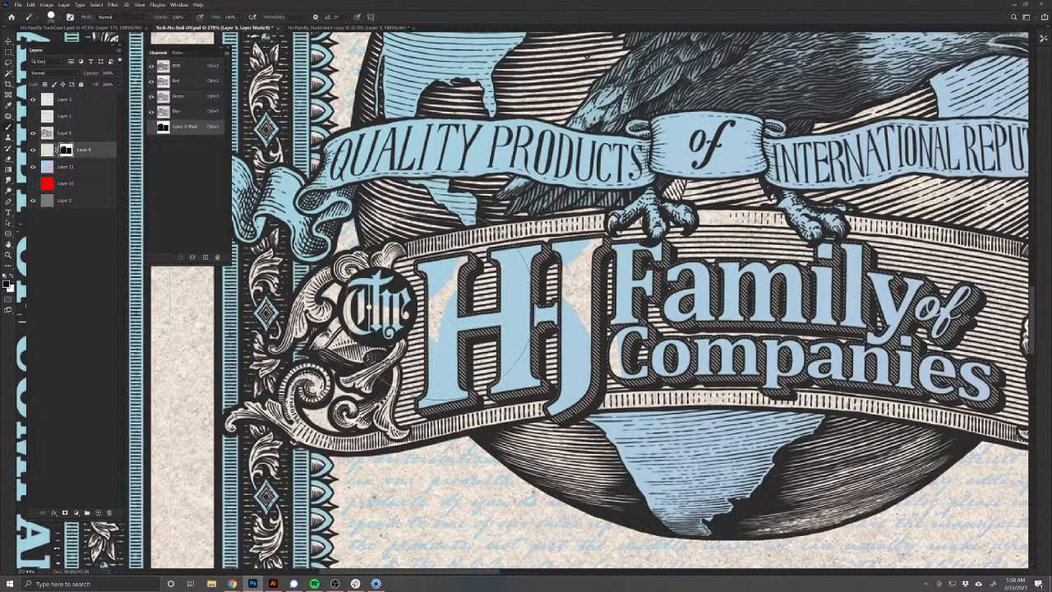
mouse_move(511, 350)
left_mouse_down()
mouse_move(501, 316)
mouse_move(418, 311)
left_mouse_up()
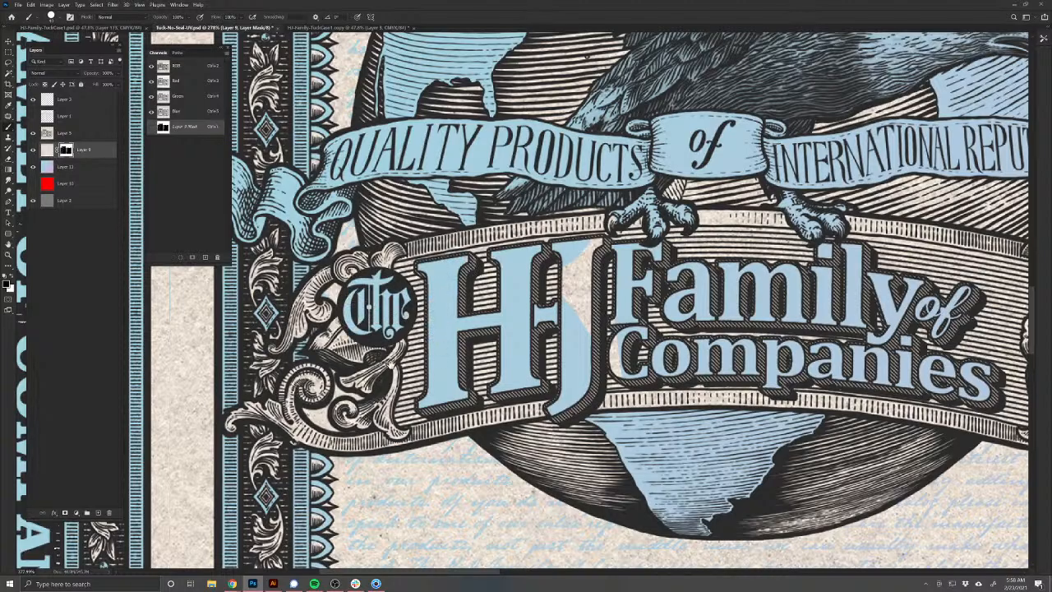
key("ctrl+0")
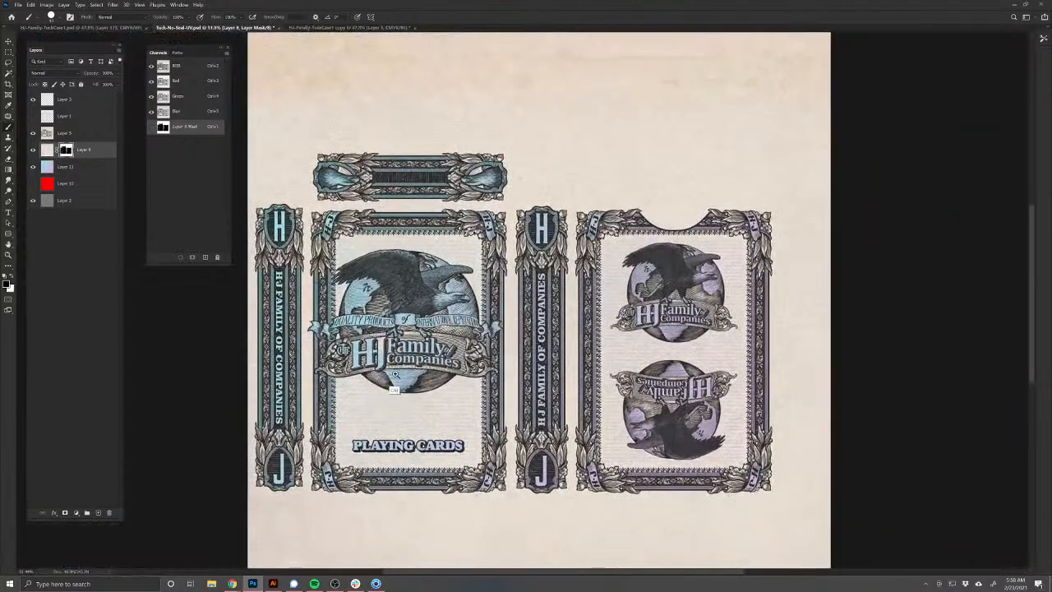
left_click_drag(394, 374, 445, 373)
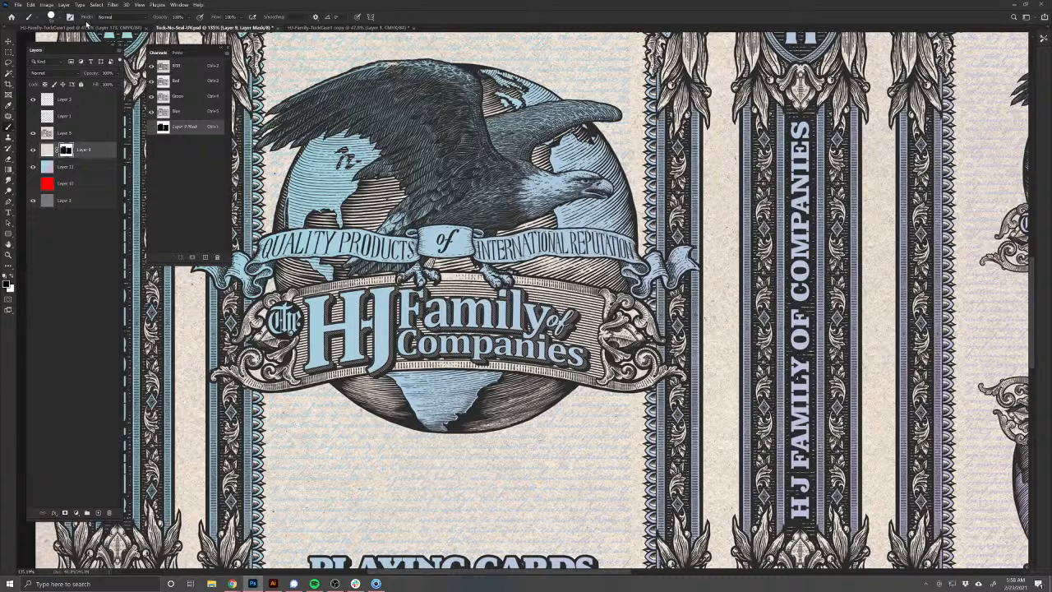
Step: Save the edited artwork as a 32-bit Targa, replacing the existing HJ-Tuck-Diff file in its own folder
left_click(17, 5)
left_click(37, 99)
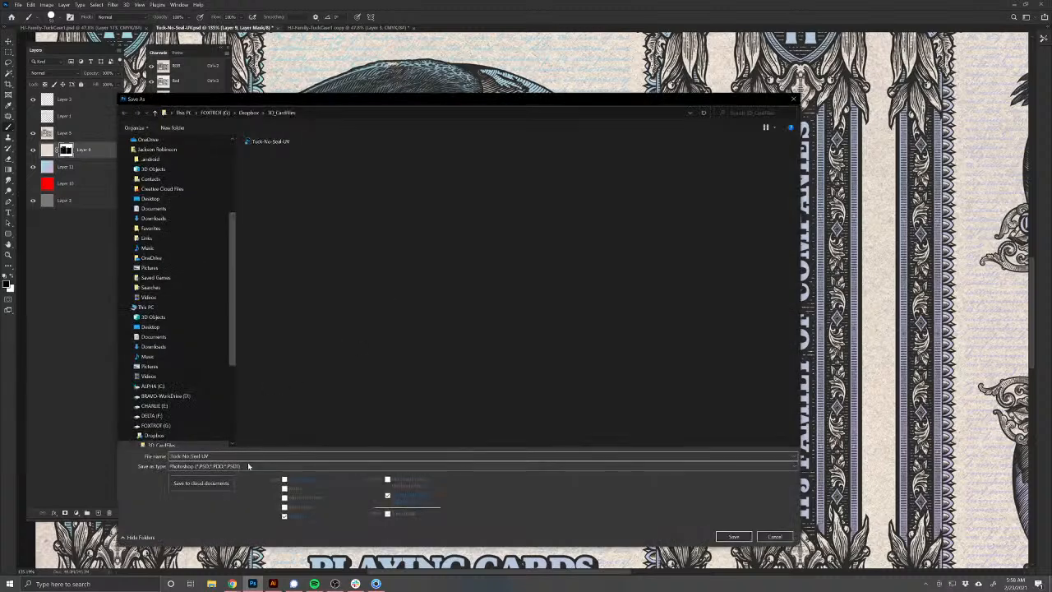
left_click(210, 466)
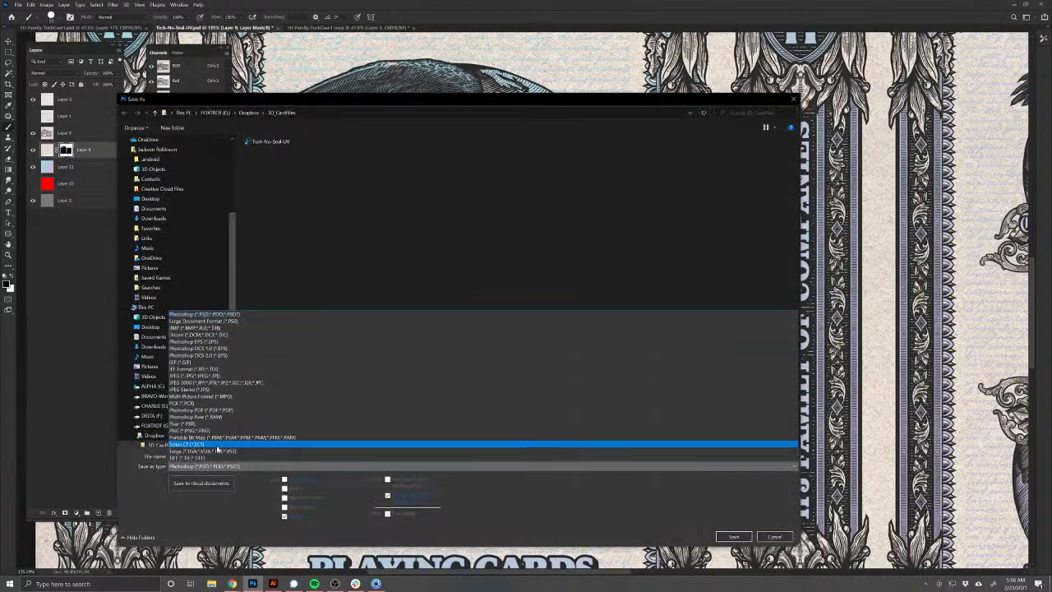
left_click(214, 451)
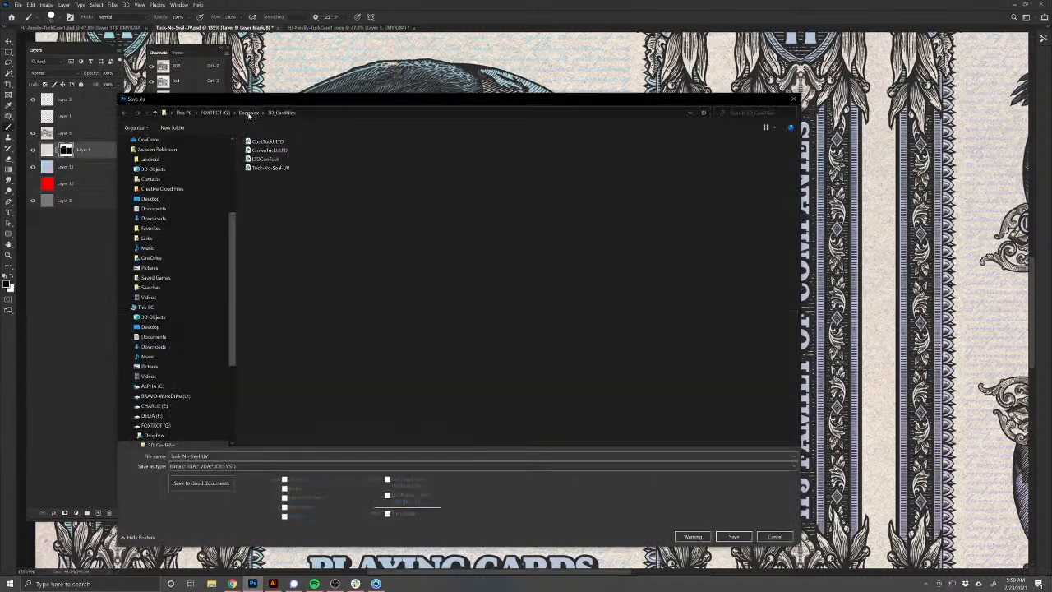
scroll(238, 229, "up", 5)
left_click(148, 143)
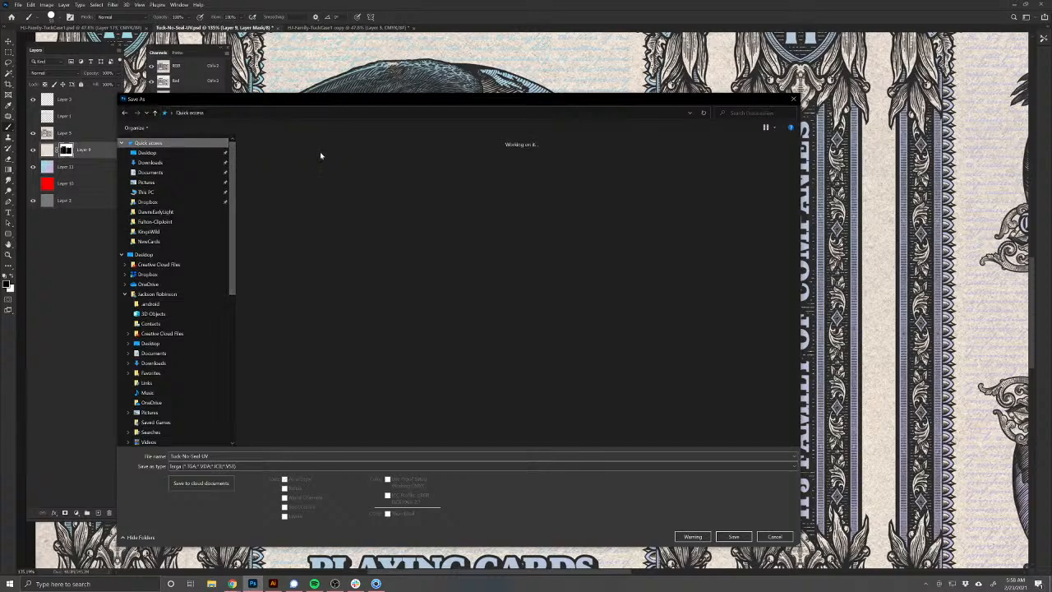
left_click(318, 152)
right_click(317, 152)
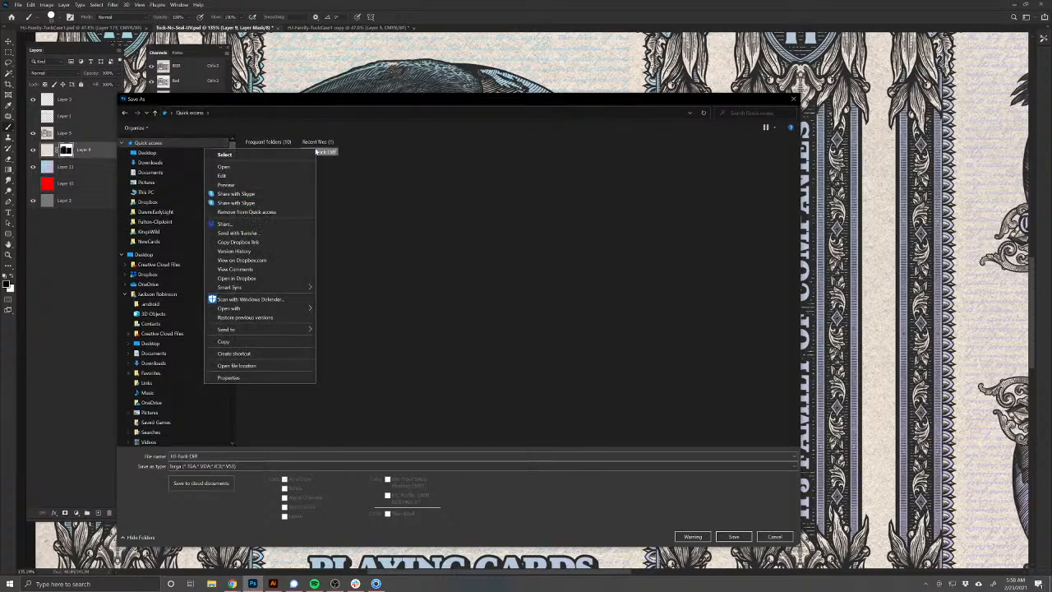
left_click(241, 367)
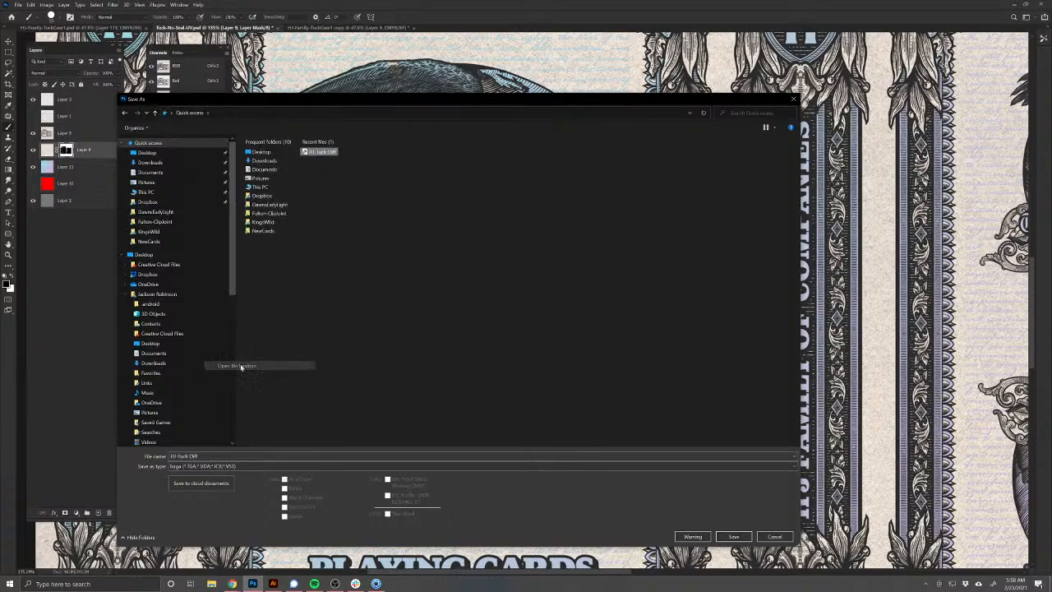
left_click(732, 536)
left_click(549, 295)
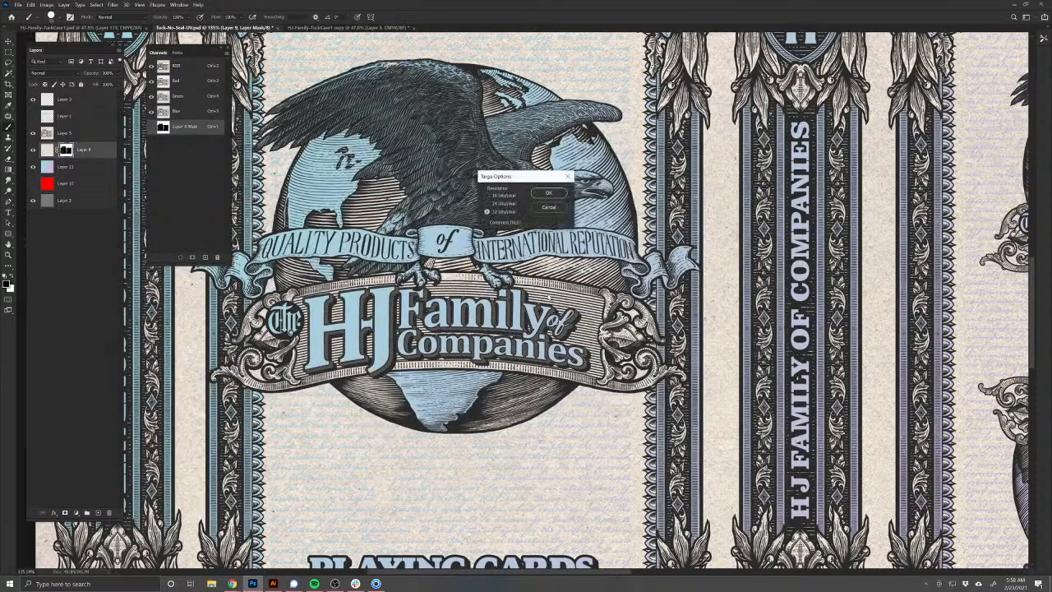
left_click(538, 195)
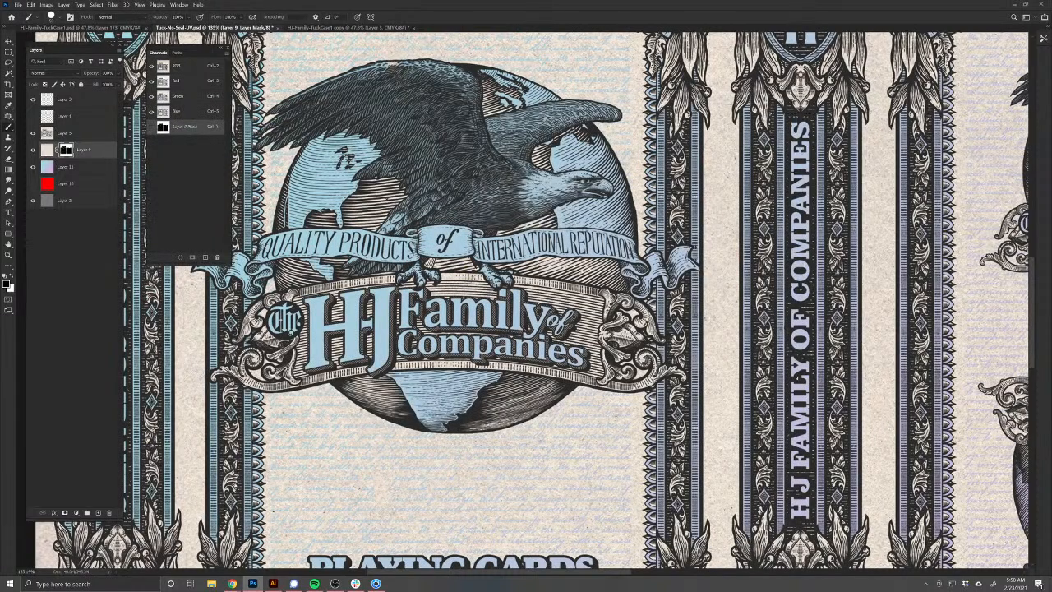
Step: Switch to KeyShot, refresh the HJ-Tuck-Diff.tga diffuse texture and inspect the front logo and the whole tuck box
left_click(376, 584)
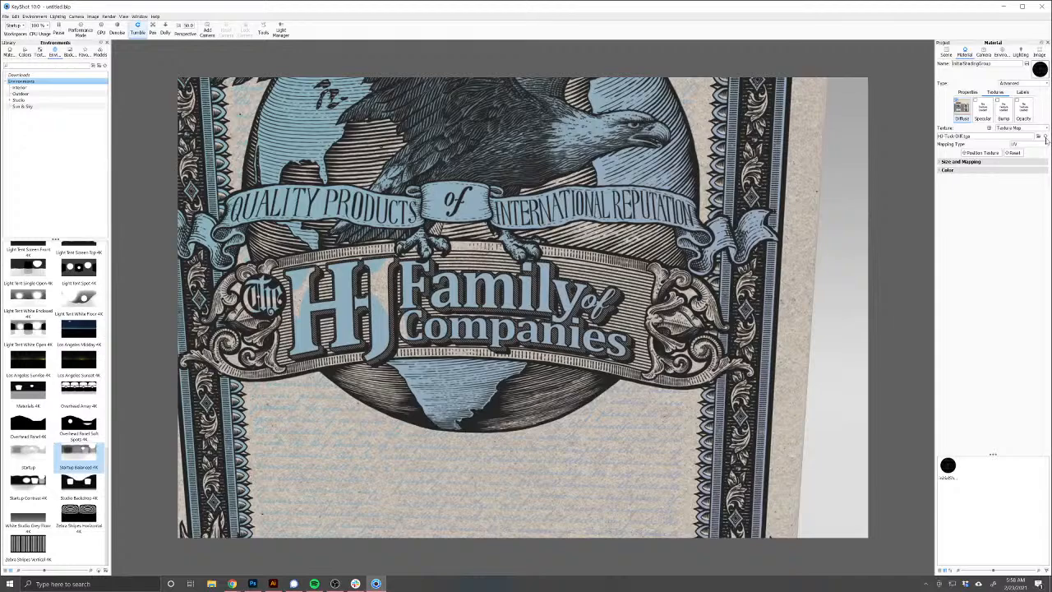
scroll(442, 359, "up", 3)
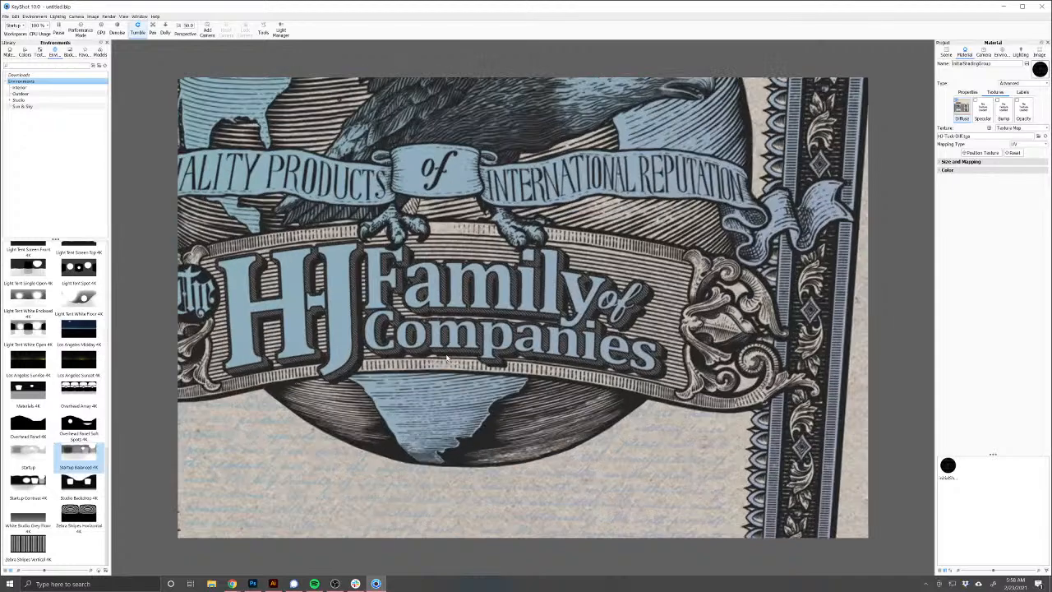
scroll(452, 360, "down", 8)
scroll(454, 361, "down", 3)
left_click_drag(556, 292, 491, 346)
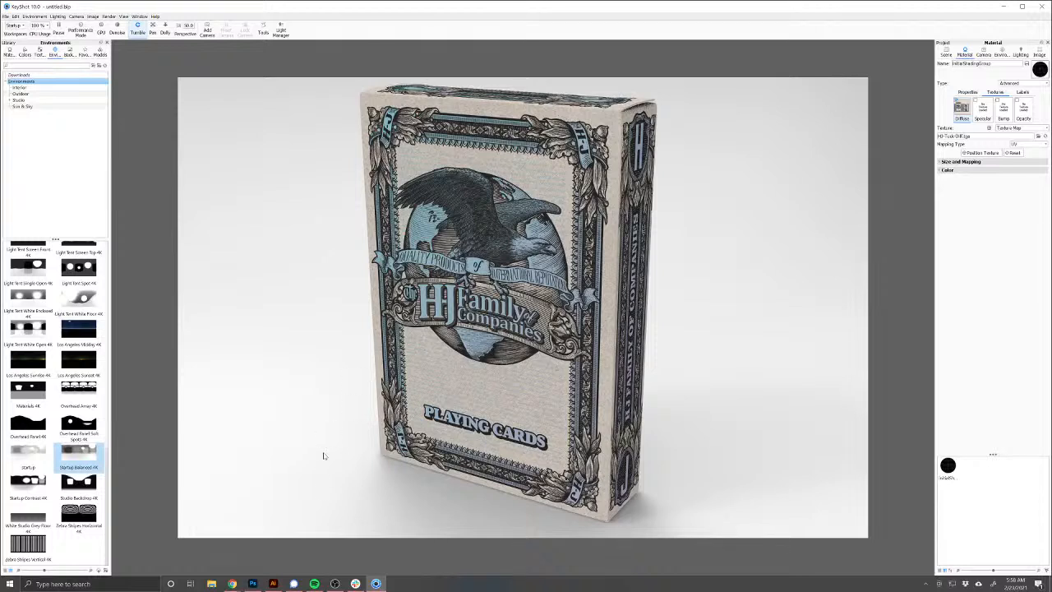
Step: Switch to Photoshop and add a new layer directly above the line-art layer
left_click(252, 583)
scroll(540, 305, "down", 1)
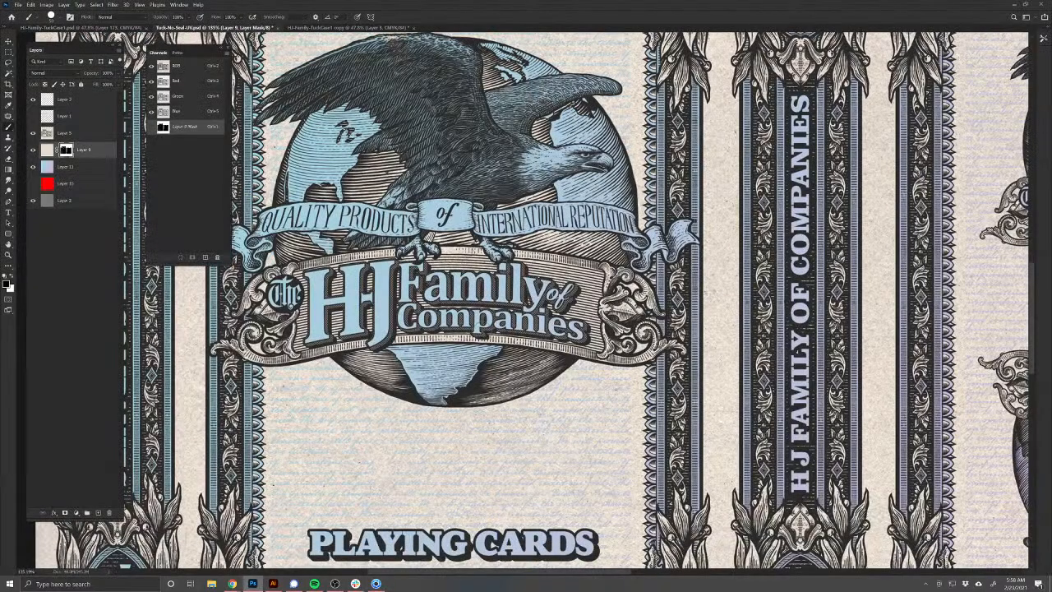
scroll(540, 305, "up", 1)
left_click_drag(540, 305, 491, 315)
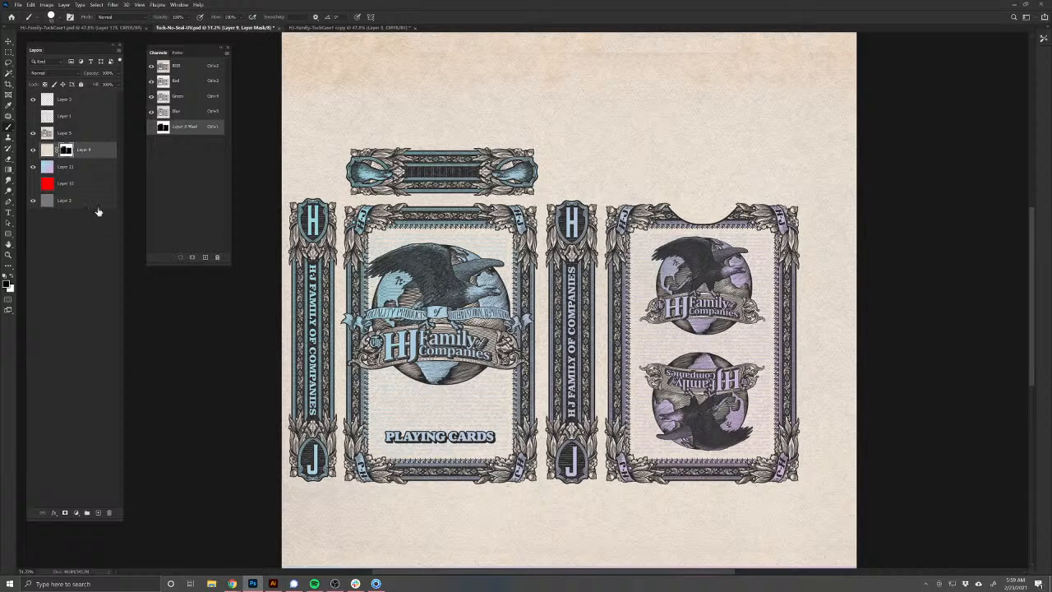
left_click(98, 512)
left_click_drag(74, 149, 71, 129)
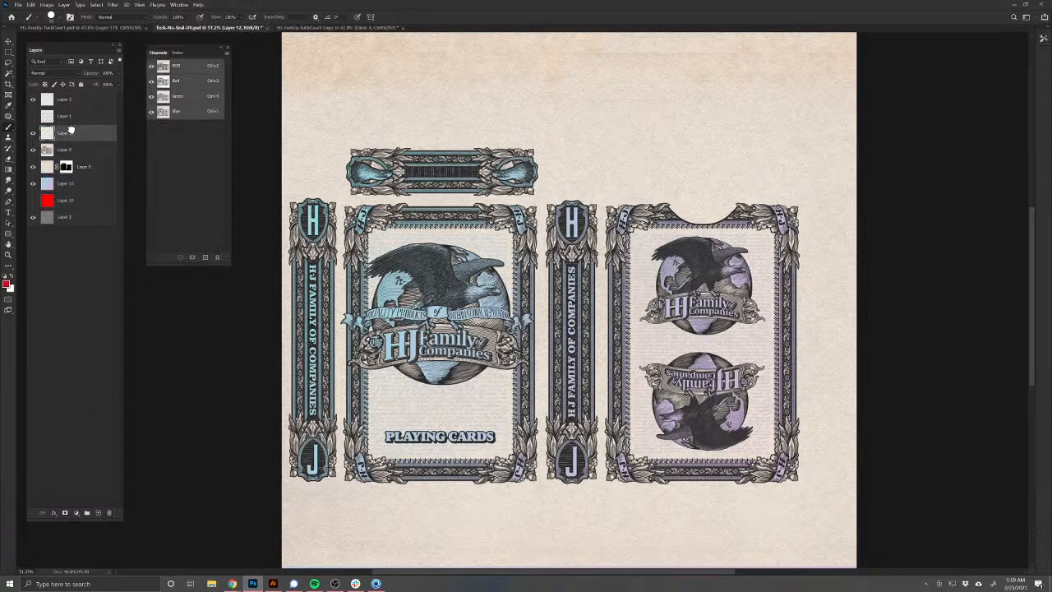
Step: Fill the new layer with dark grey #373737 and set its blend mode to Multiply
left_click(7, 283)
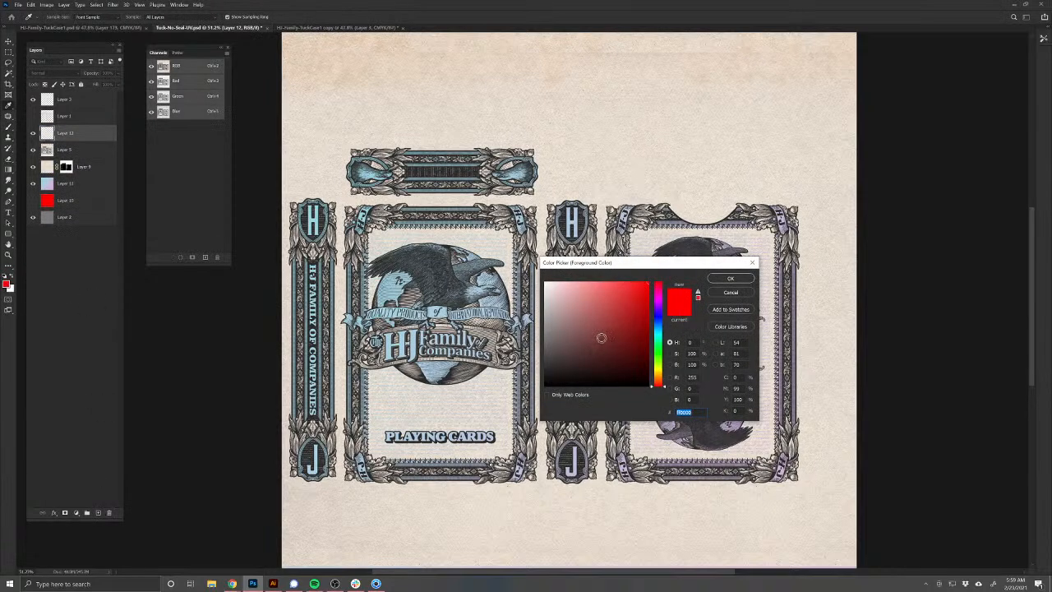
left_click(533, 359)
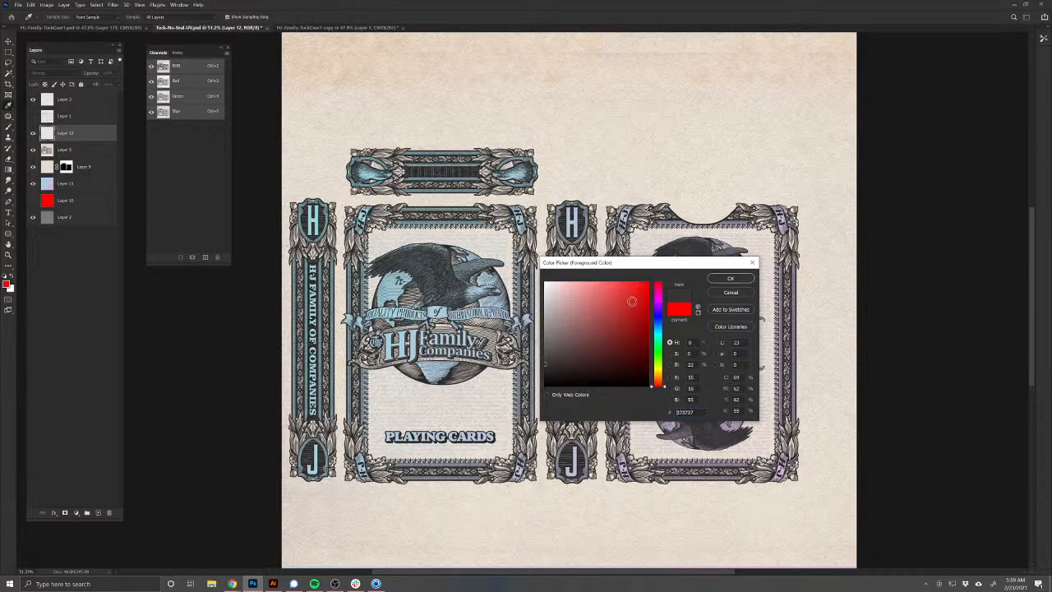
left_click(730, 278)
key("alt+BackSpace")
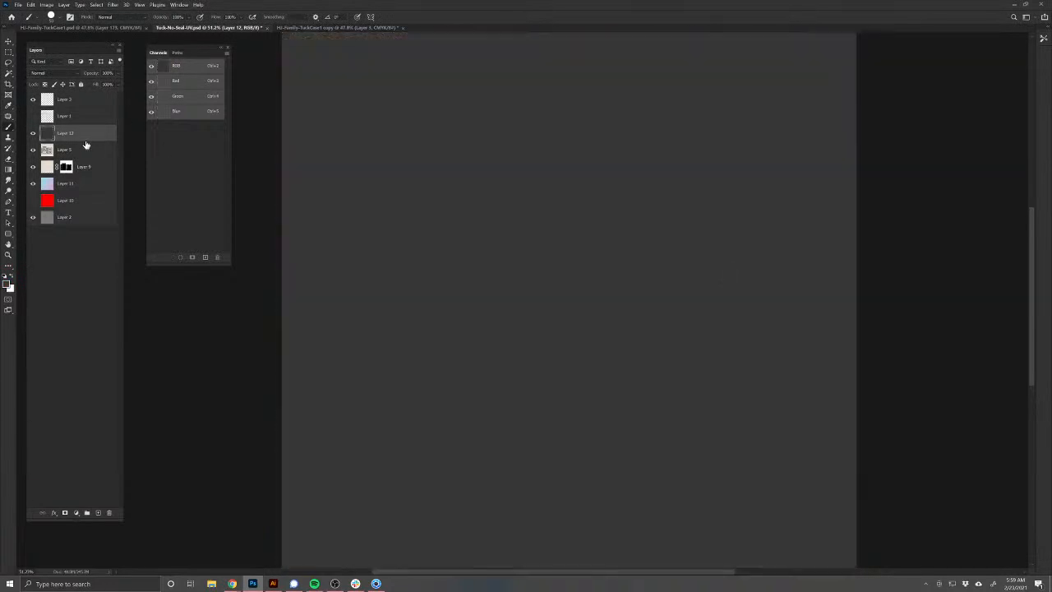
left_click(57, 73)
left_click(46, 106)
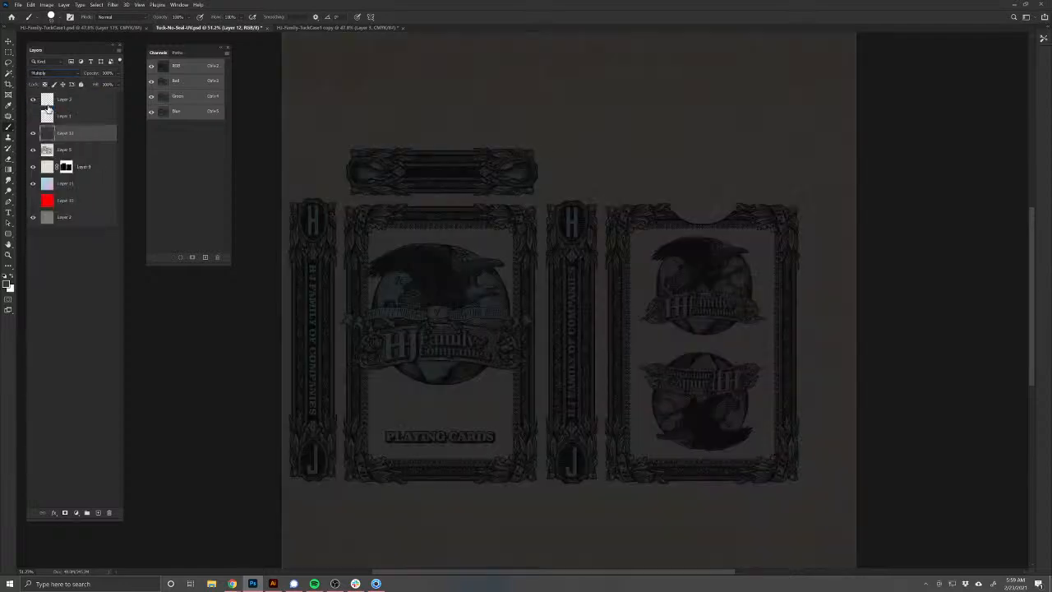
Step: Group the line-art and masked paper layers, duplicate the group with the original hidden, and merge the copy into one layer
left_click(75, 152)
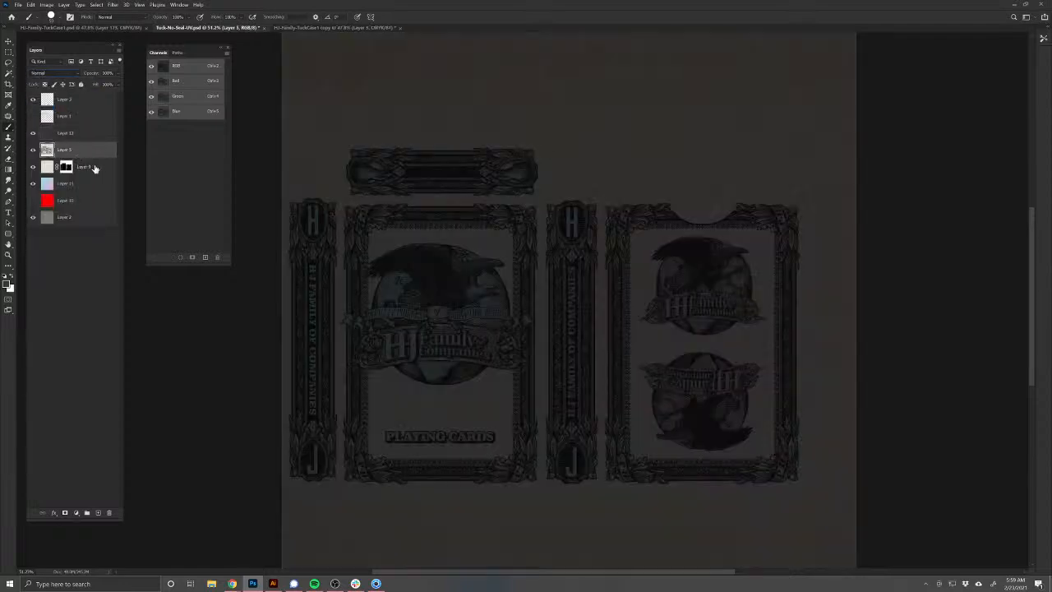
left_click(94, 168, "shift")
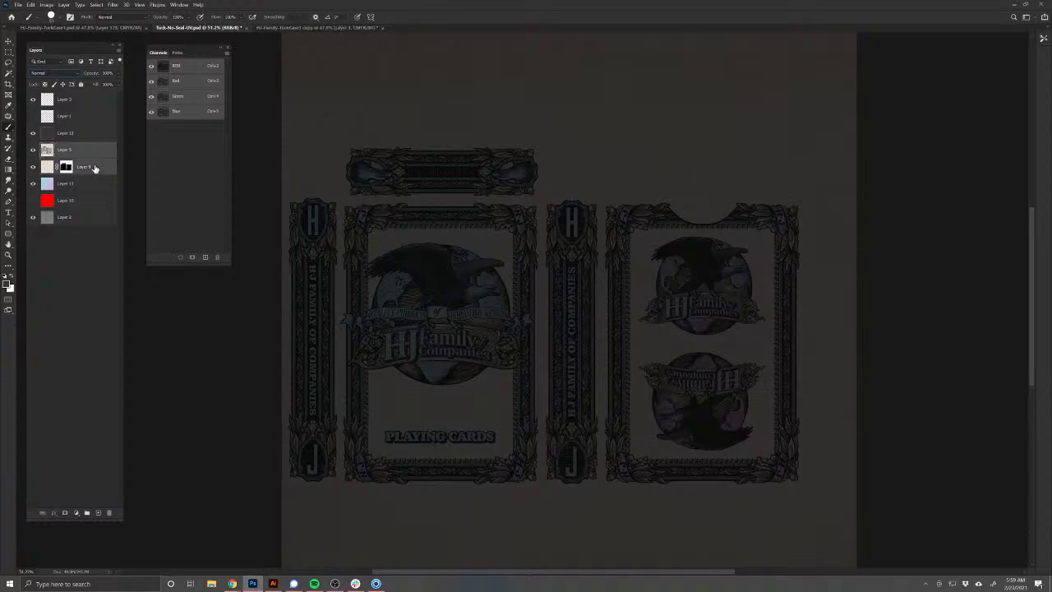
key("ctrl+g")
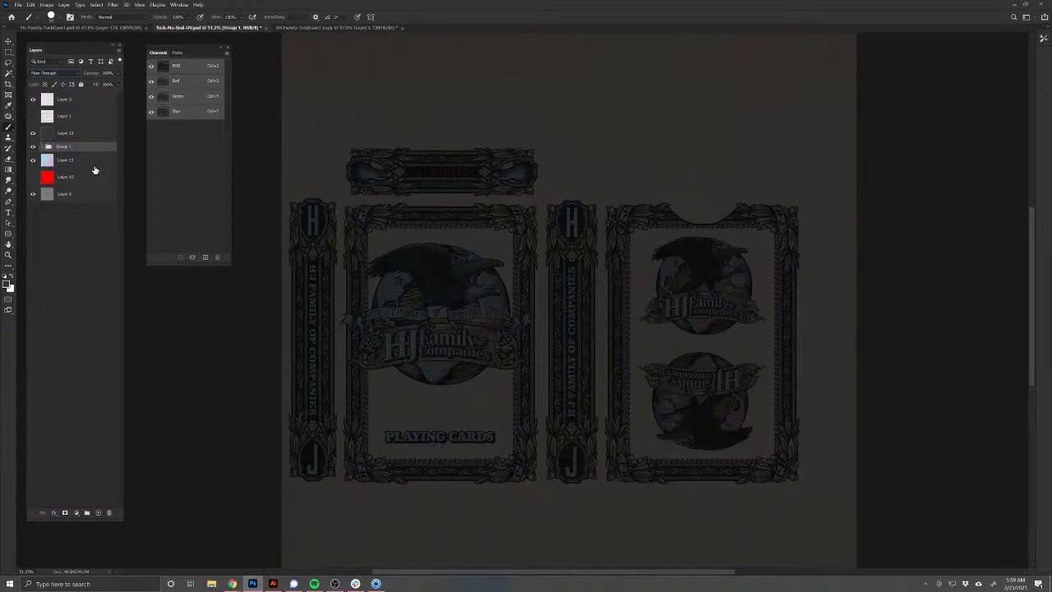
key("ctrl+j")
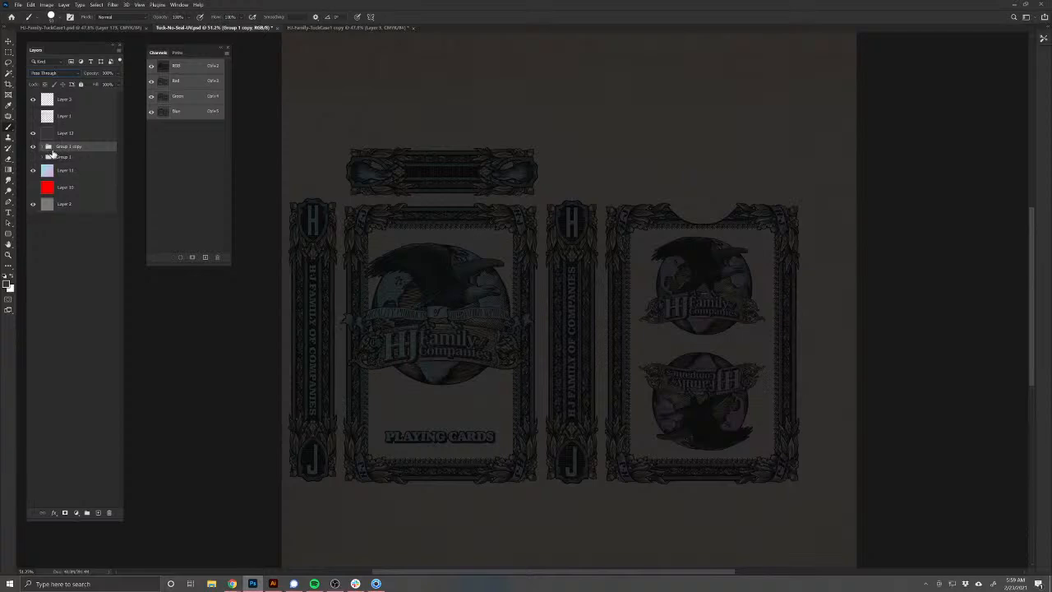
left_click(56, 158)
left_click(55, 148)
key("ctrl+e")
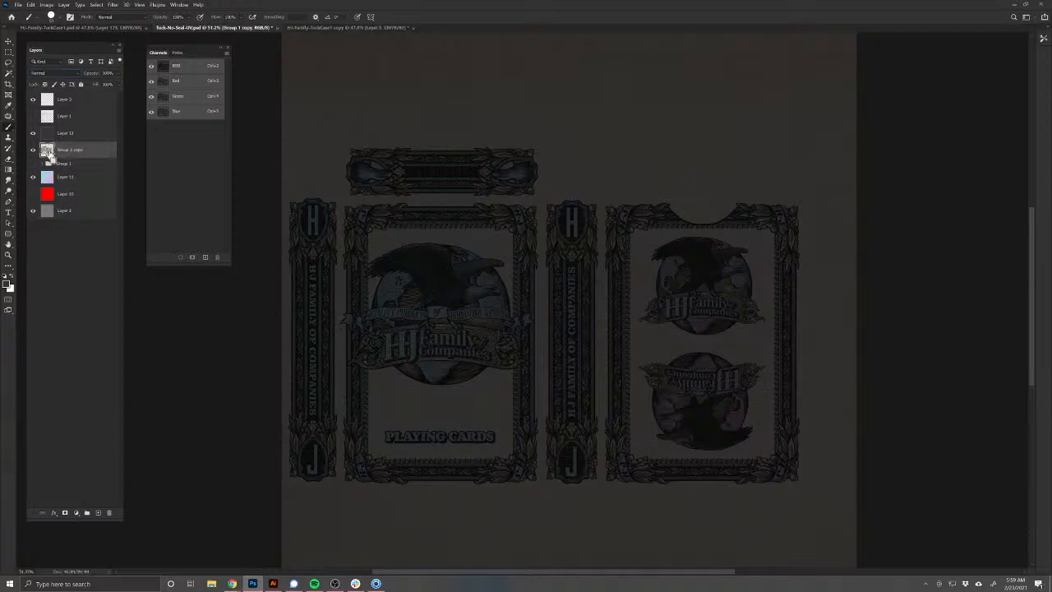
Step: Desaturate the merged artwork layer completely with Hue/Saturation, setting Saturation to -100
key("ctrl+u")
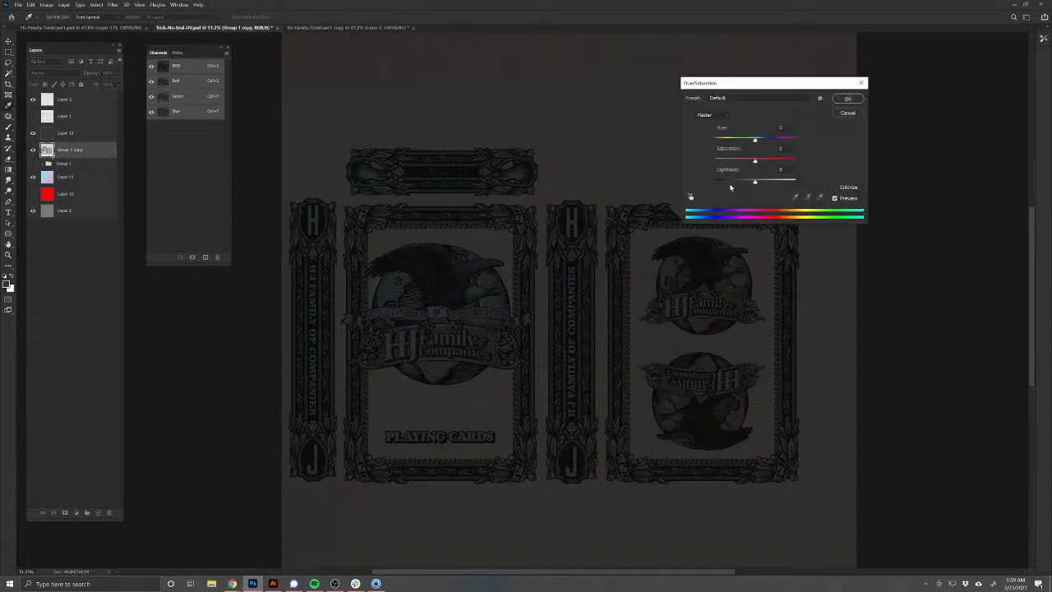
left_click_drag(756, 165, 673, 158)
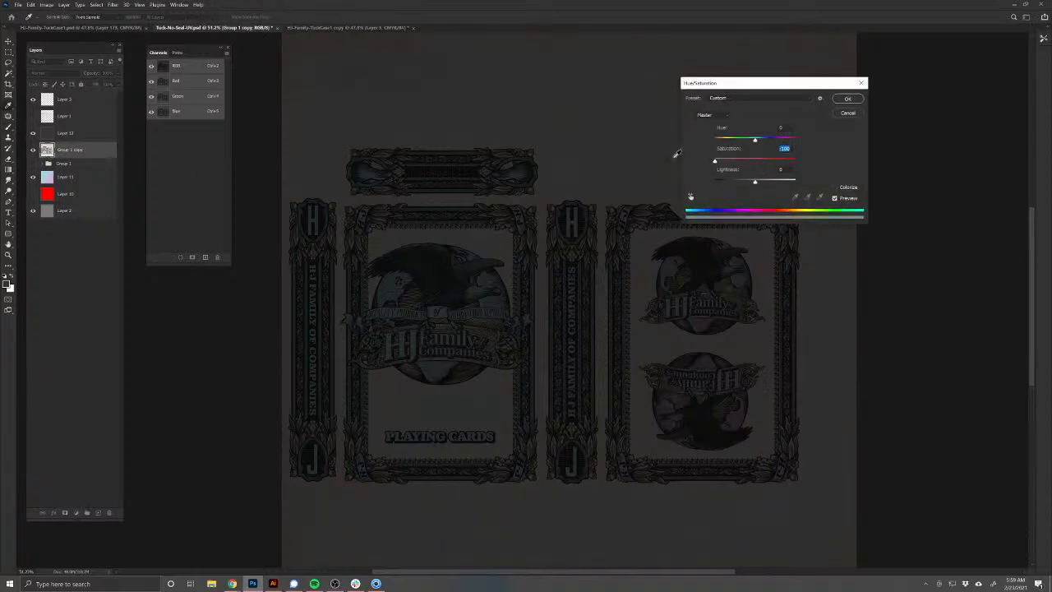
left_click(849, 100)
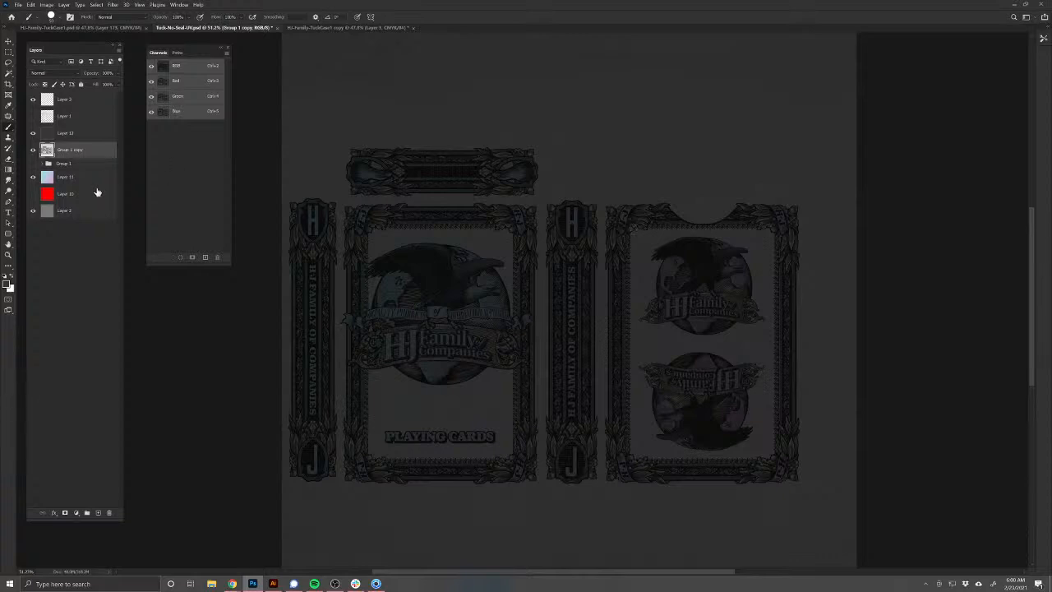
Step: Refill the grey overlay layer with a darker, near-black grey and keep it blended as Multiply
left_click(89, 133)
left_click(93, 75)
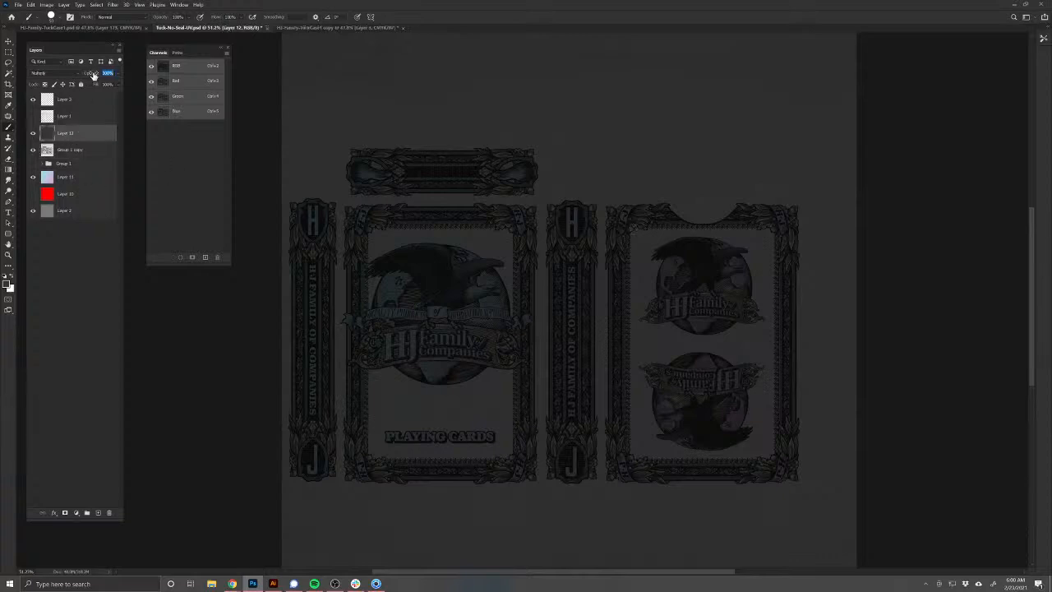
left_click(97, 75)
left_click(33, 134)
left_click(32, 133)
left_click(58, 73)
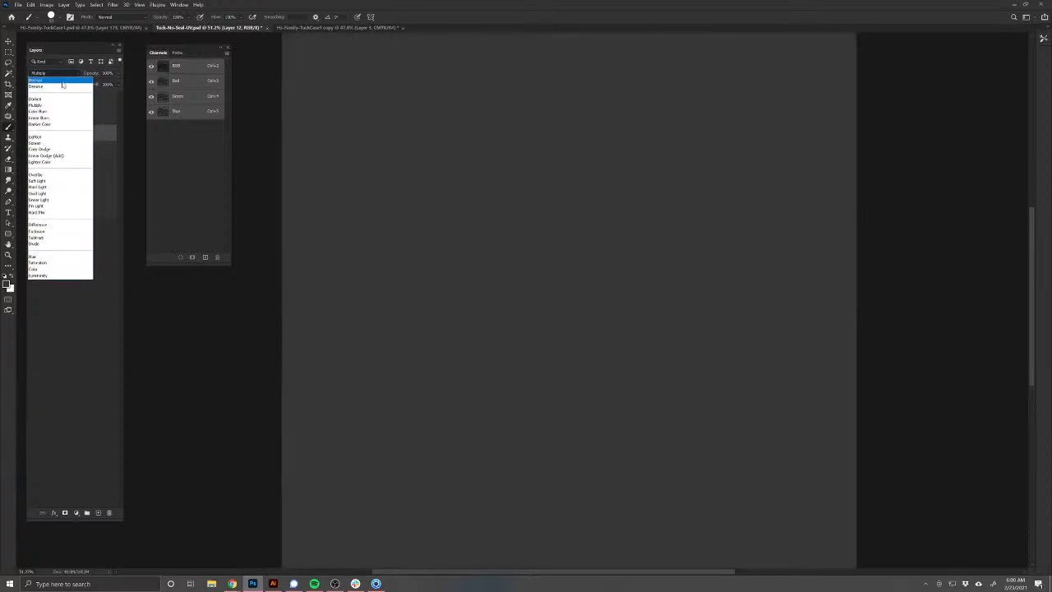
left_click(49, 79)
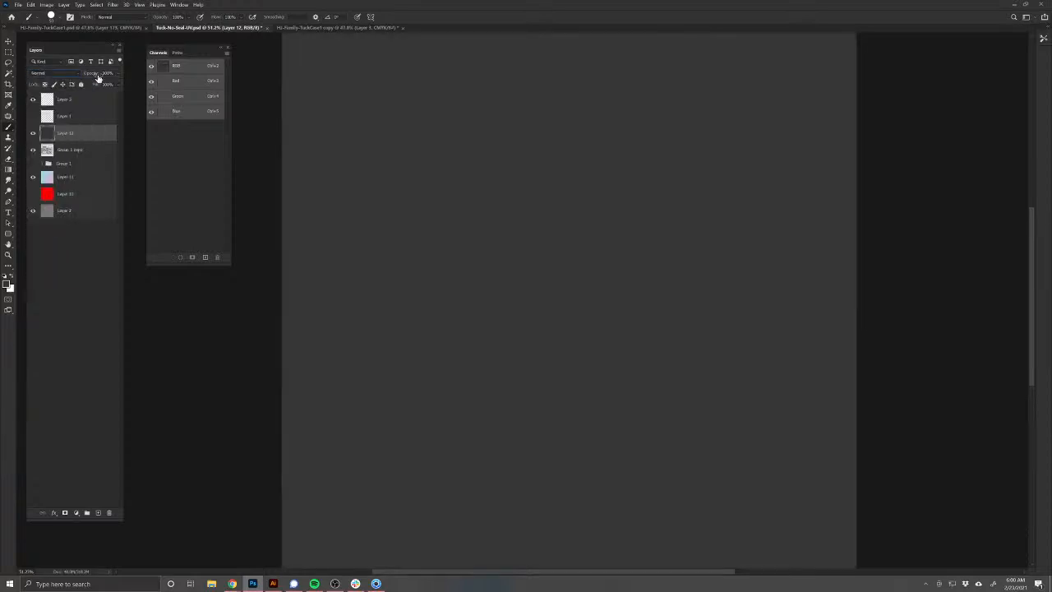
left_click(8, 284)
left_click(544, 372)
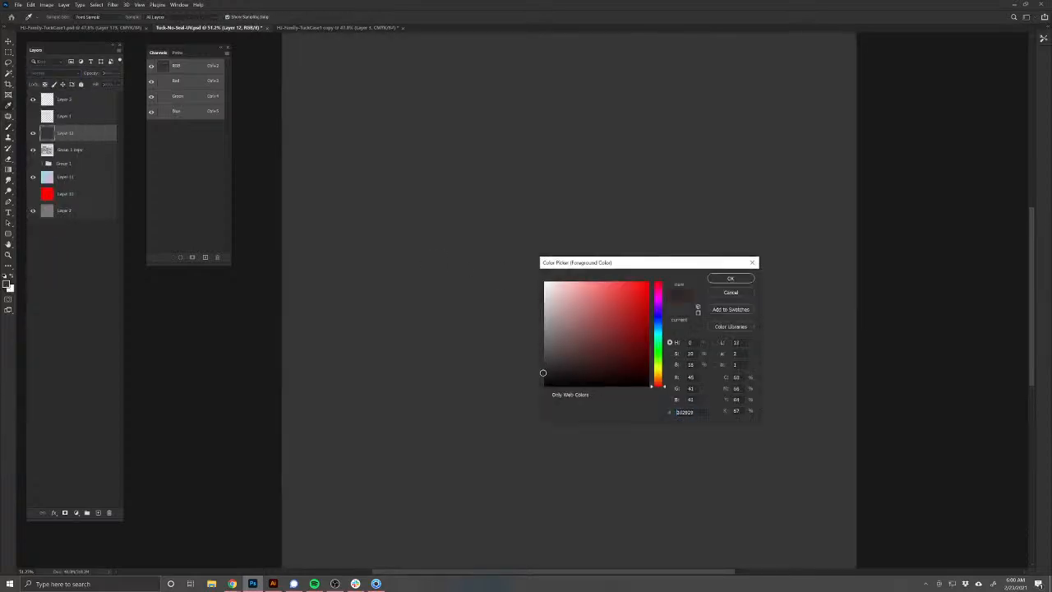
left_click(730, 276)
key("alt+BackSpace")
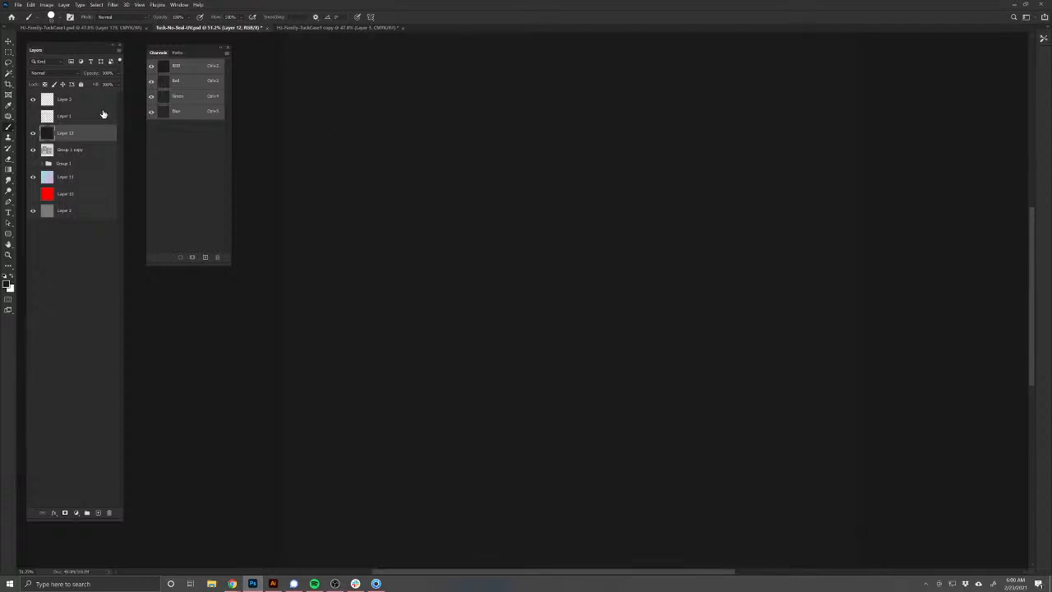
left_click(60, 73)
left_click(47, 109)
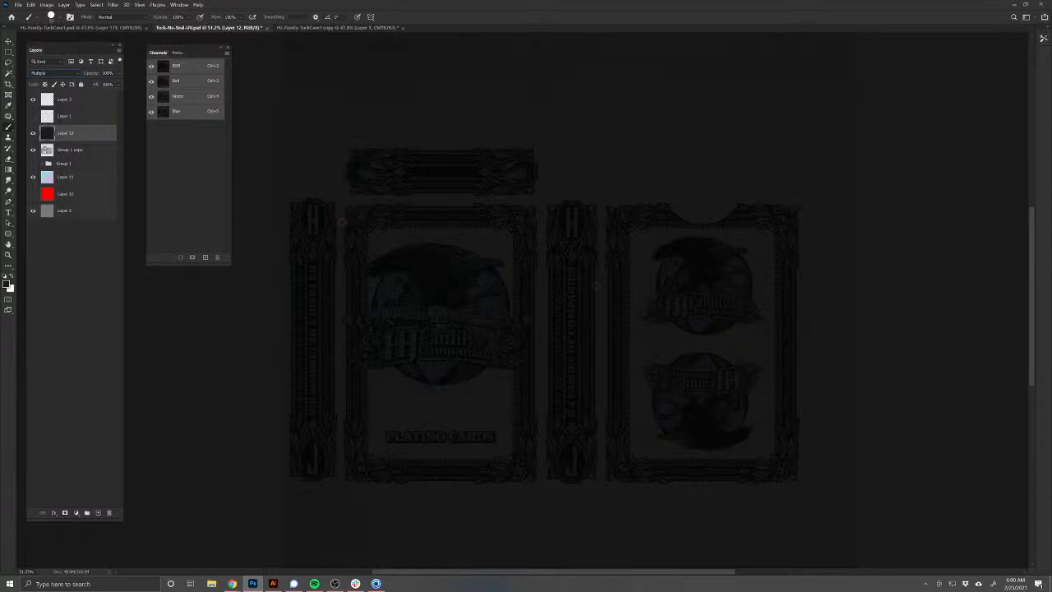
Step: Copy the foil gradient using a selection loaded from the merged desaturated artwork, and move the copy above the near-black Multiply layer
left_click(47, 152, "ctrl")
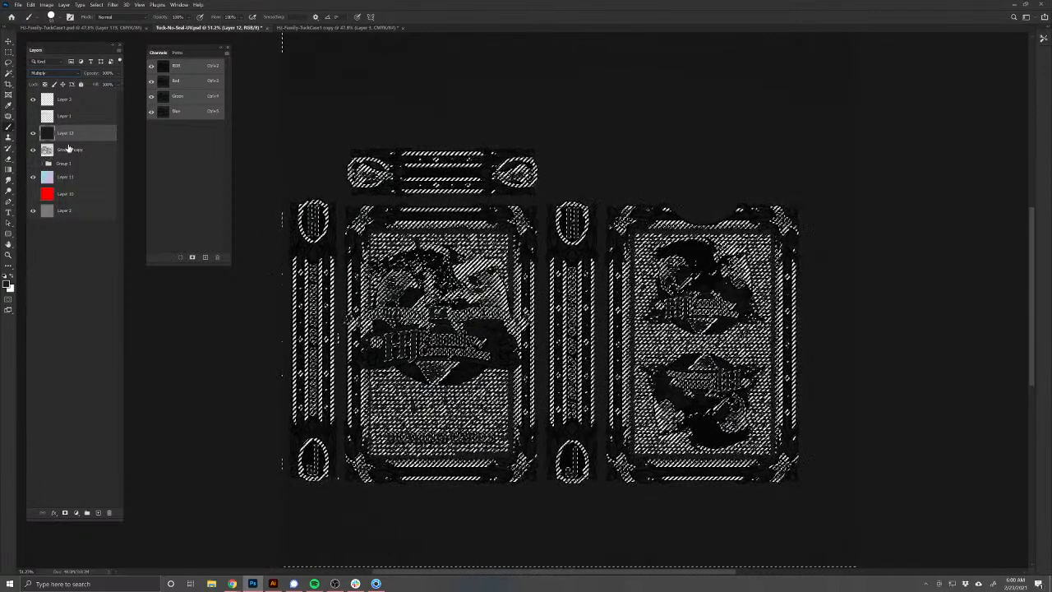
left_click(68, 178)
key("ctrl+j")
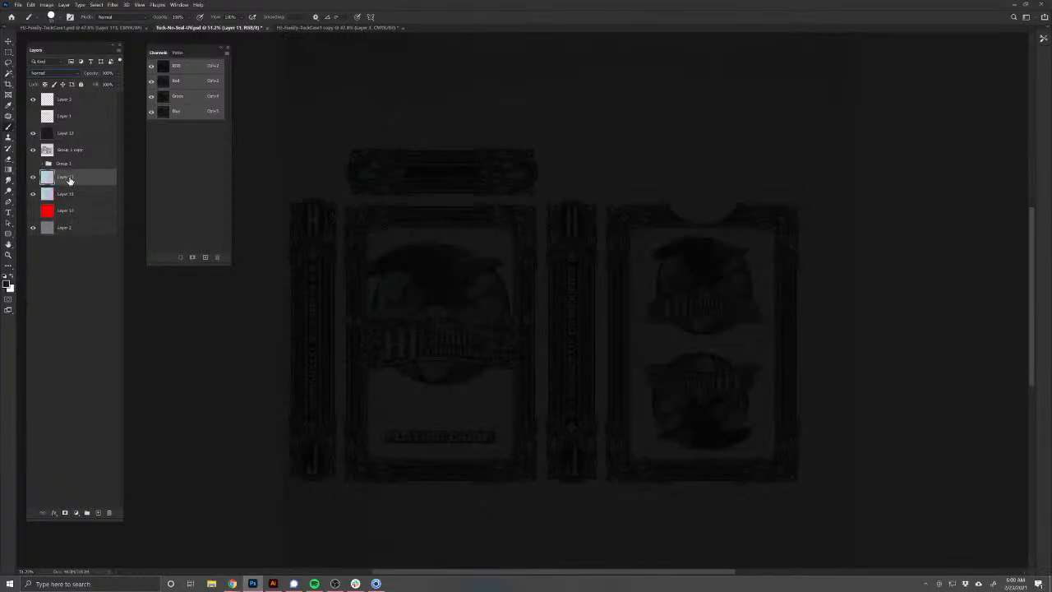
key("ctrl+z")
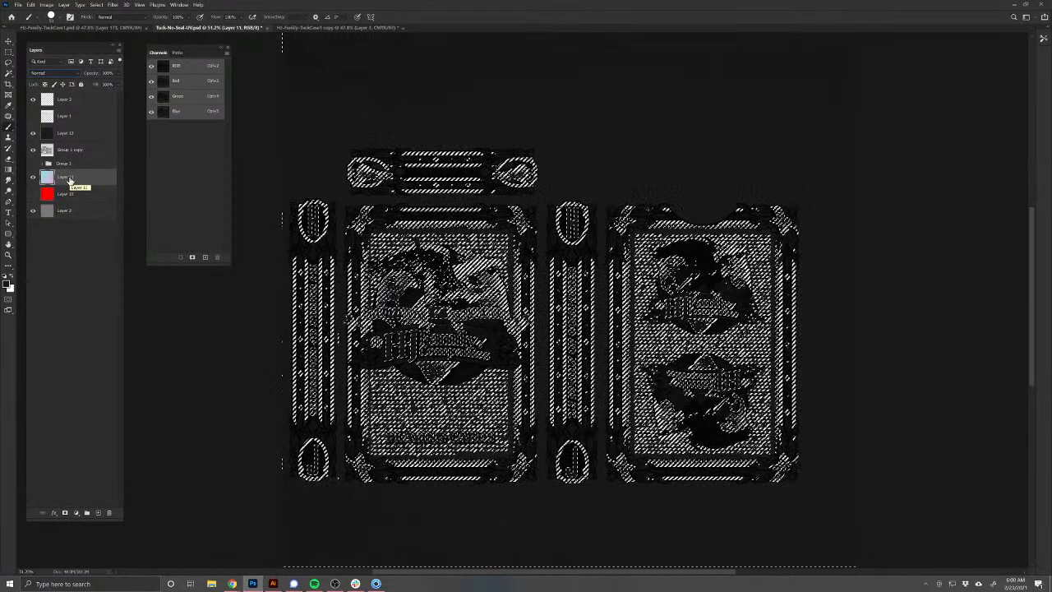
key("ctrl+j")
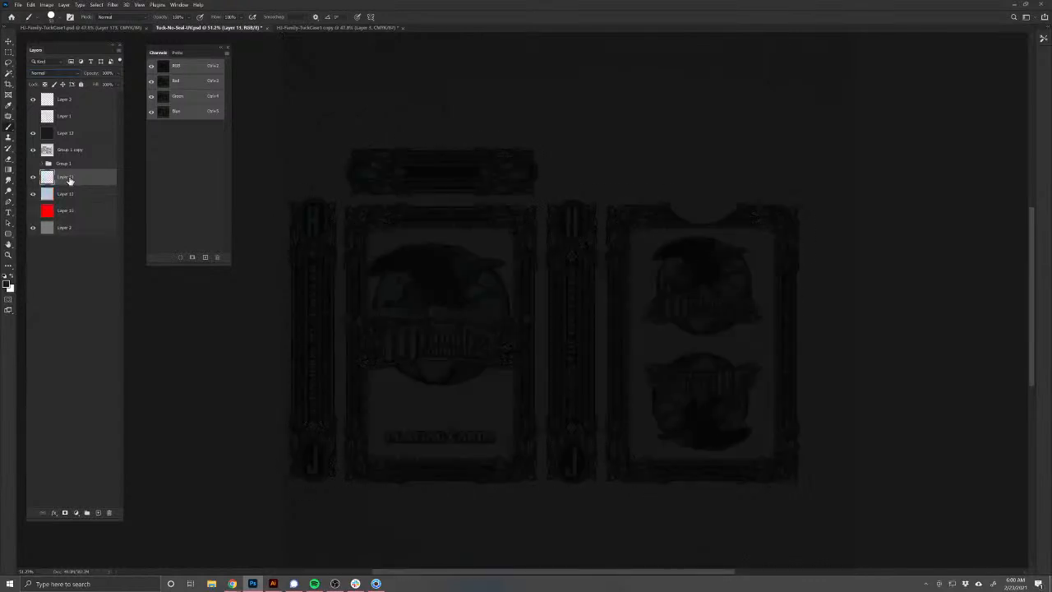
left_click_drag(78, 185, 71, 125)
Step: Inspect the foil details against the darkened artwork on the front, side and back panels
left_click_drag(485, 284, 563, 288)
left_click_drag(566, 249, 526, 193)
left_click_drag(546, 363, 596, 204)
left_click_drag(646, 314, 627, 296)
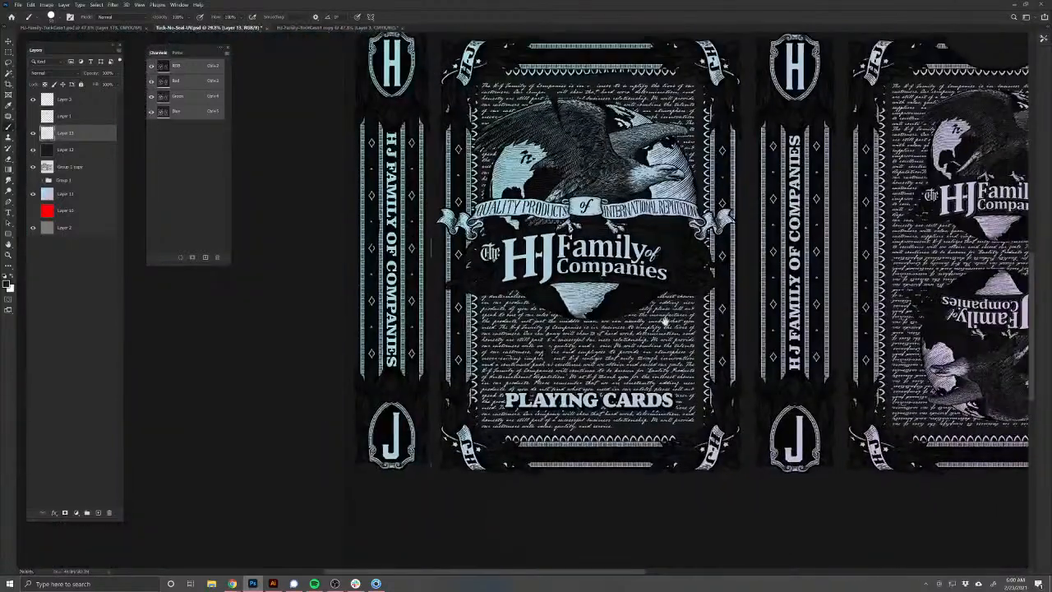
left_click_drag(674, 321, 615, 287)
left_click_drag(711, 329, 598, 419)
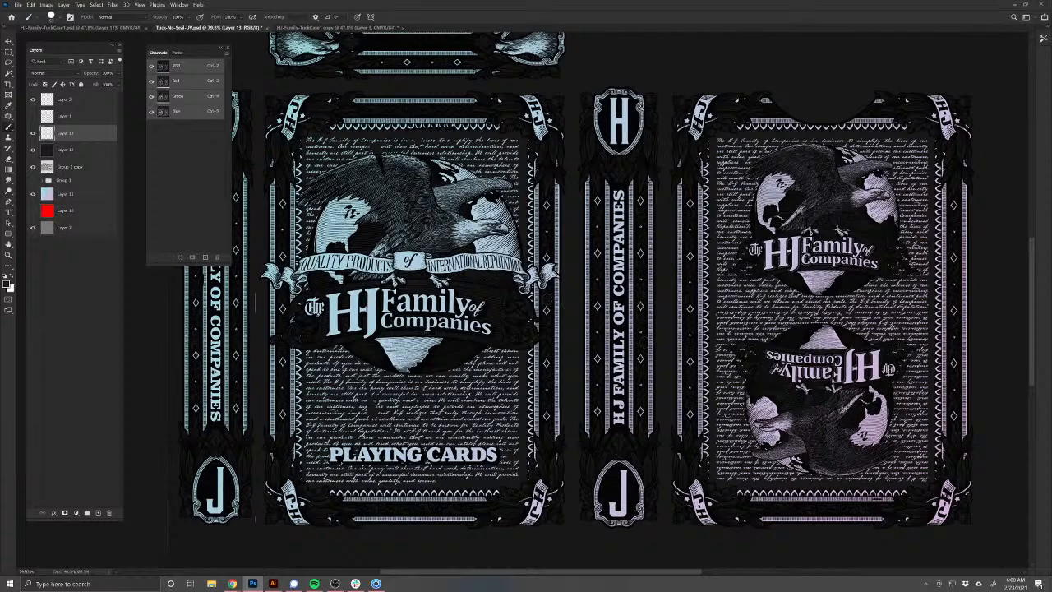
scroll(570, 273, "down", 5)
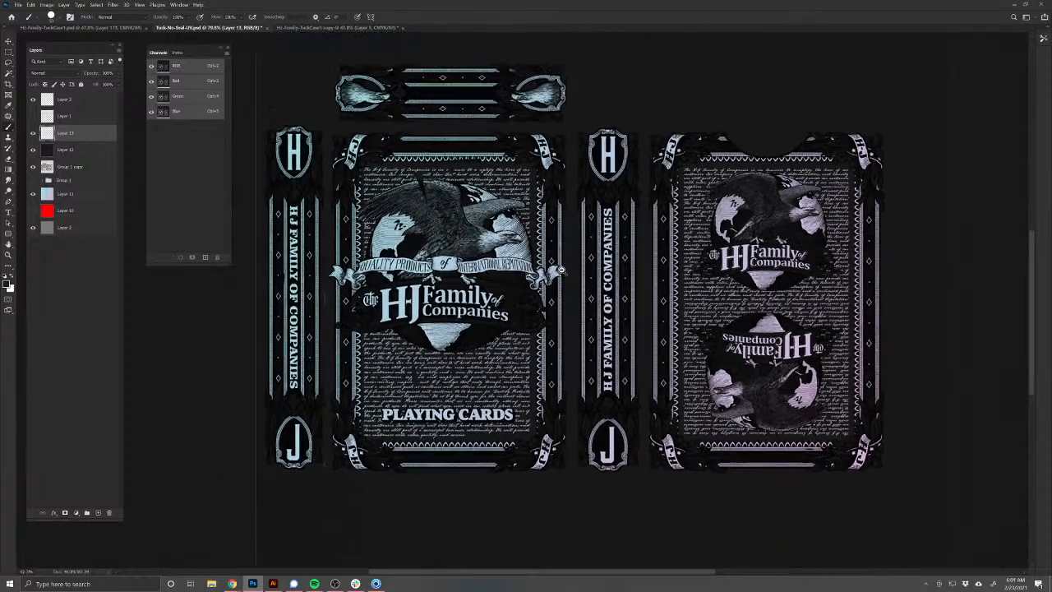
Step: Start saving the artwork as a Targa file, with the Textures folder inside HJ-FamilyofCompanies as the destination
left_click(22, 5)
left_click(37, 96)
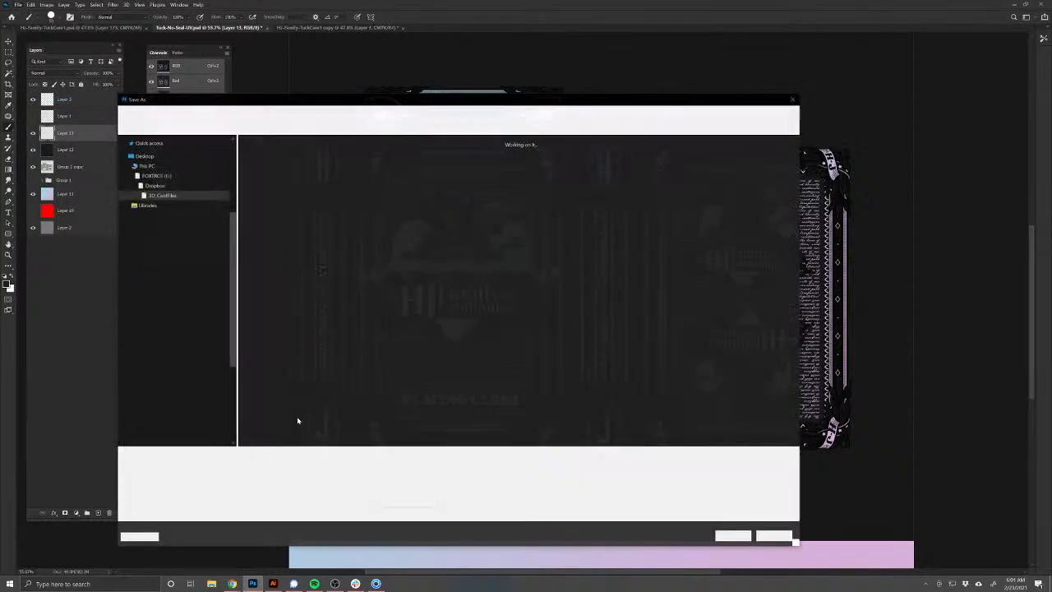
left_click(255, 466)
left_click(187, 451)
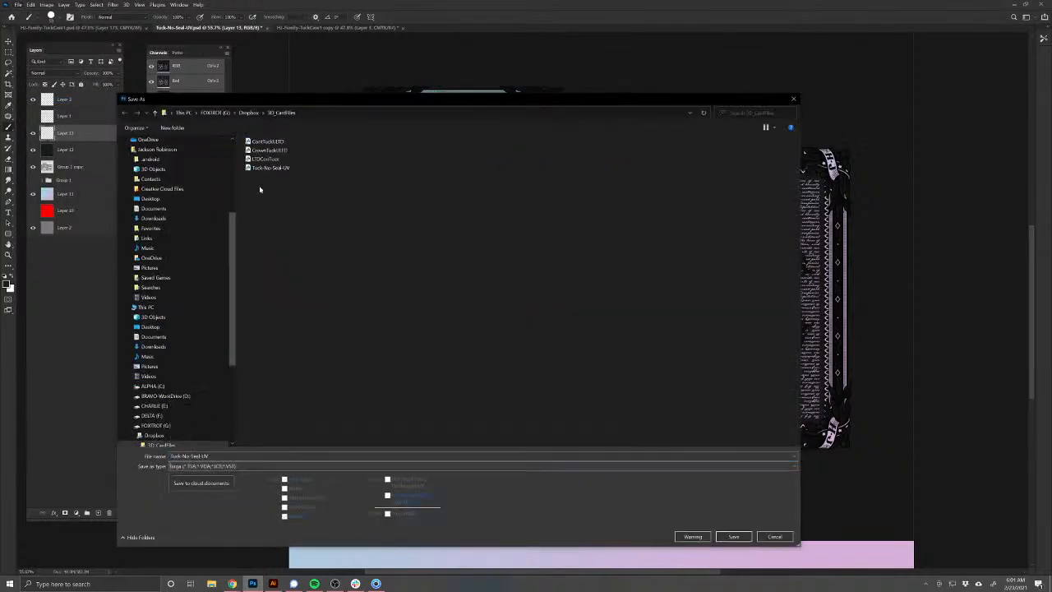
scroll(202, 172, "up", 5)
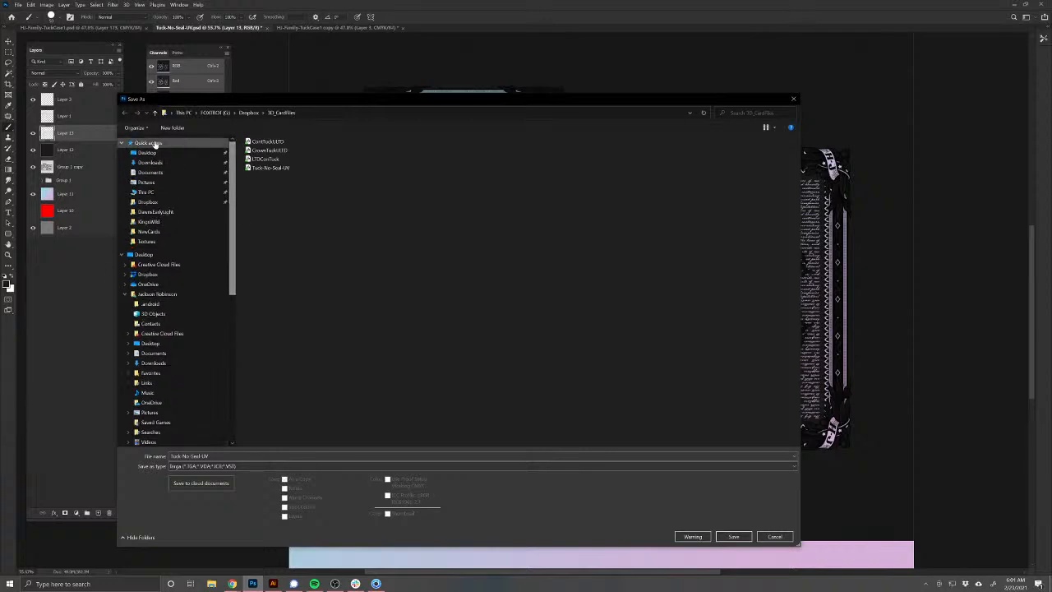
left_click(154, 144)
left_click(320, 152)
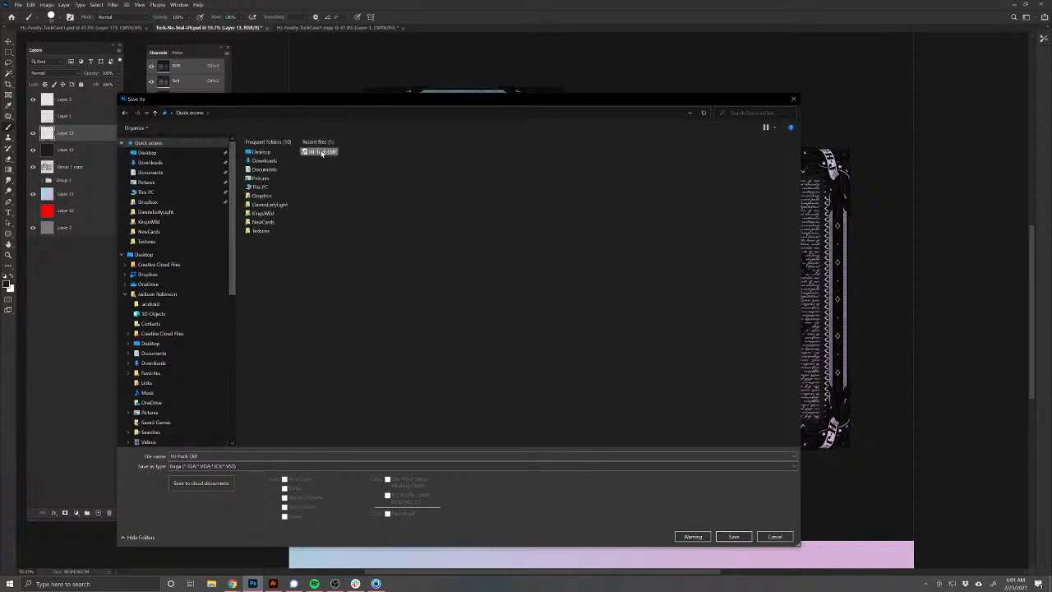
right_click(321, 152)
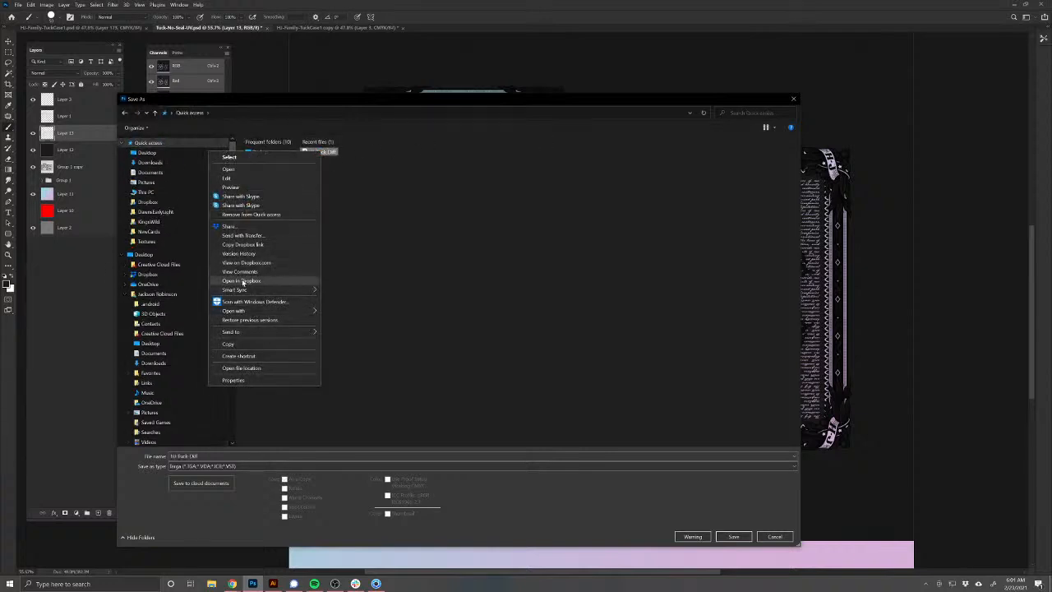
left_click(241, 368)
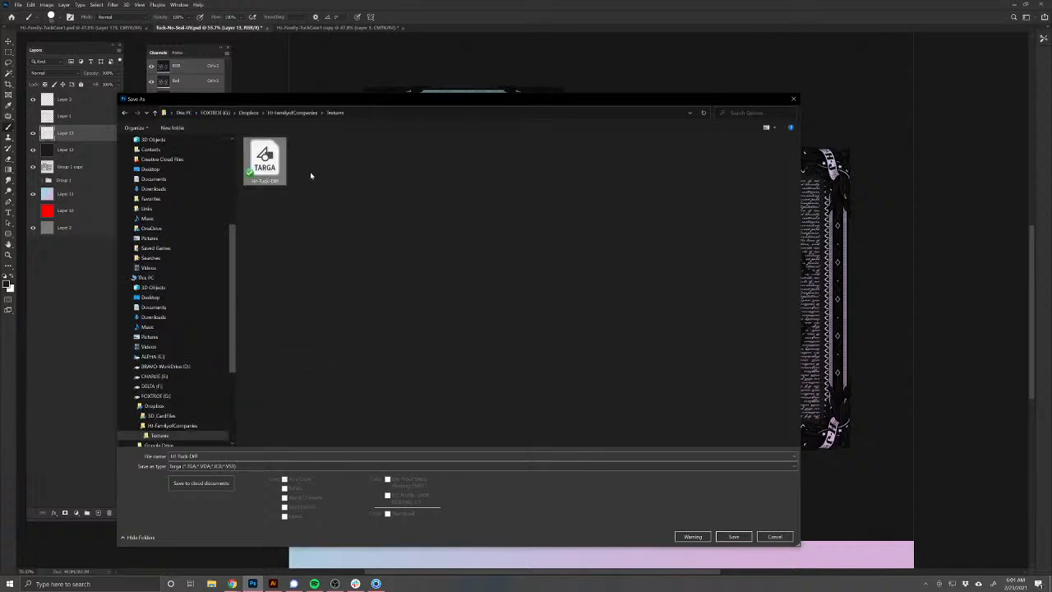
Step: Name the Targa file HJ-Tuck-Spec and save it with the default Targa options
left_click(204, 456)
left_click(202, 456)
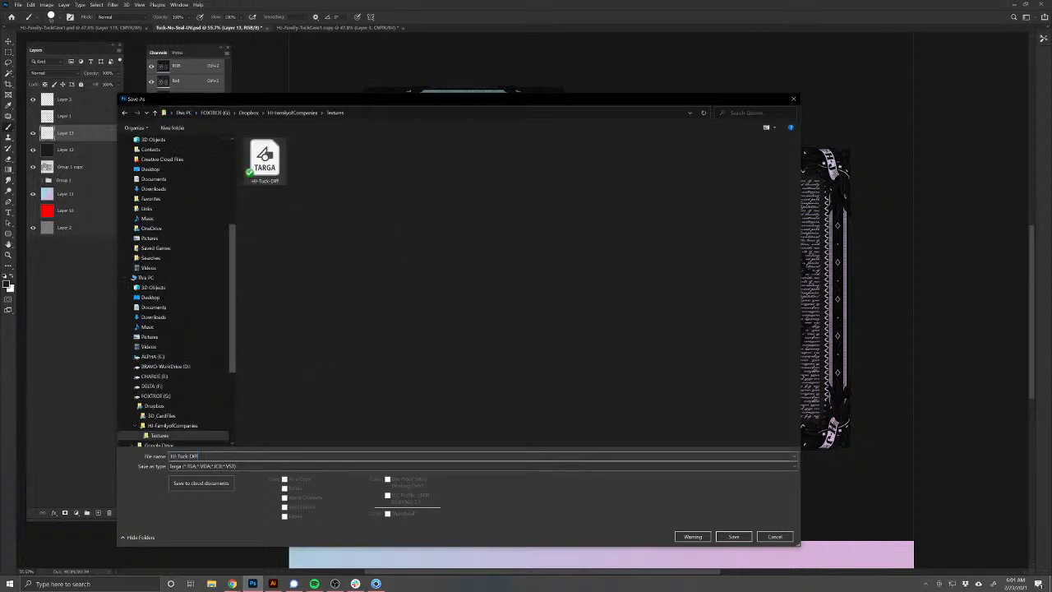
key("BackSpace")
key("BackSpace")
type("S")
key("Return")
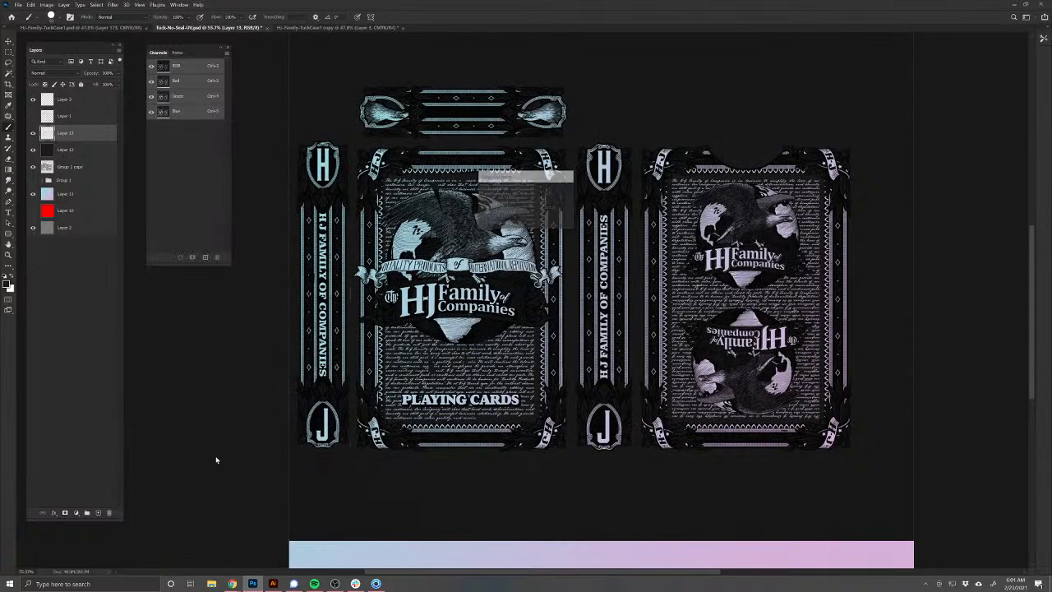
Step: Switch to KeyShot and place the tuck box in the Aversis_Bathroom_3k environment
left_click(374, 584)
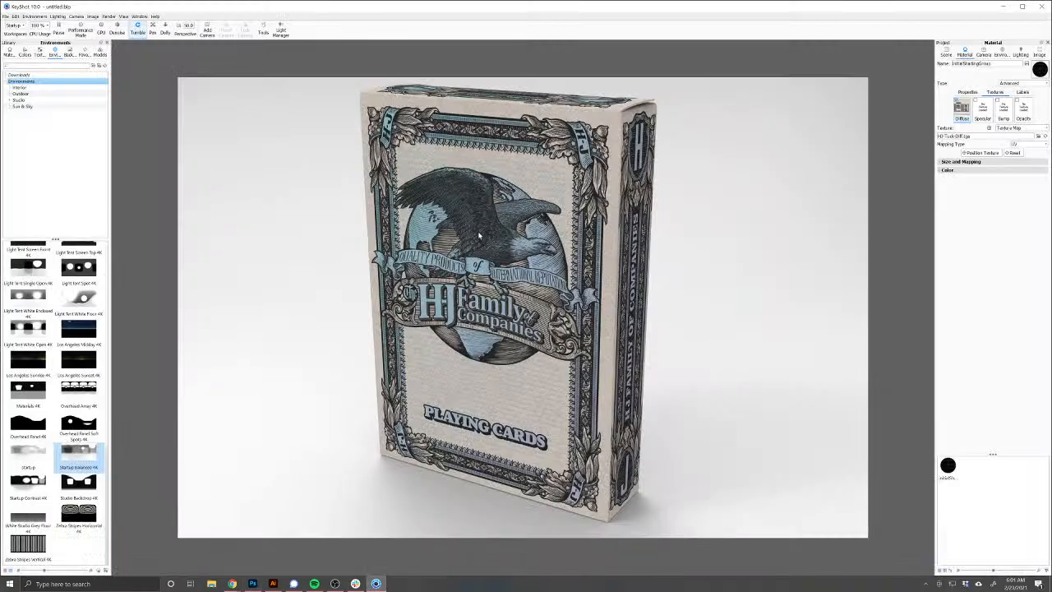
left_click_drag(539, 320, 503, 307)
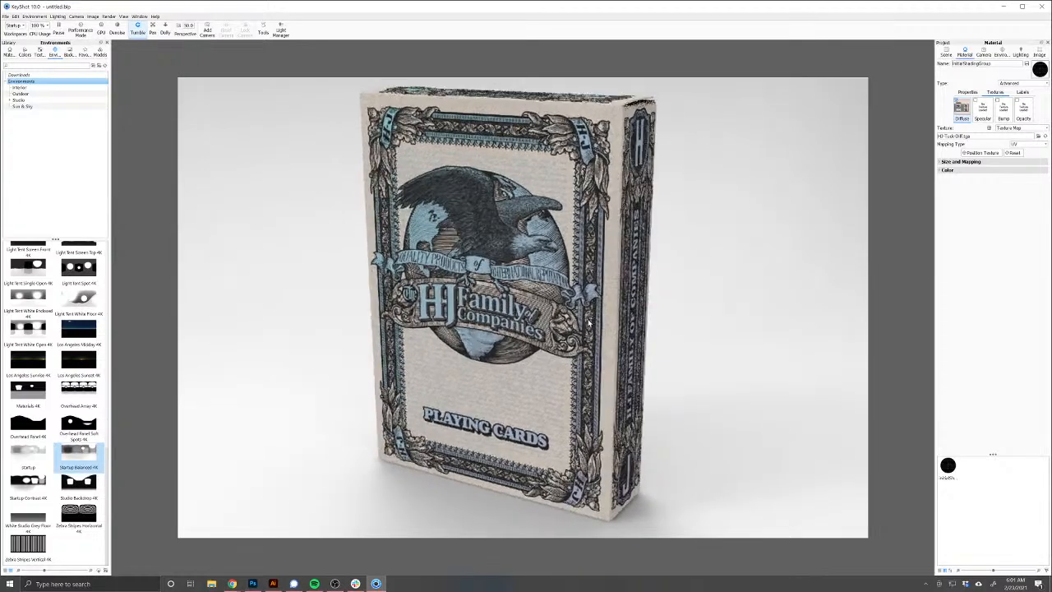
scroll(501, 306, "up", 4)
scroll(500, 306, "down", 5)
scroll(501, 305, "down", 1)
scroll(79, 406, "up", 10)
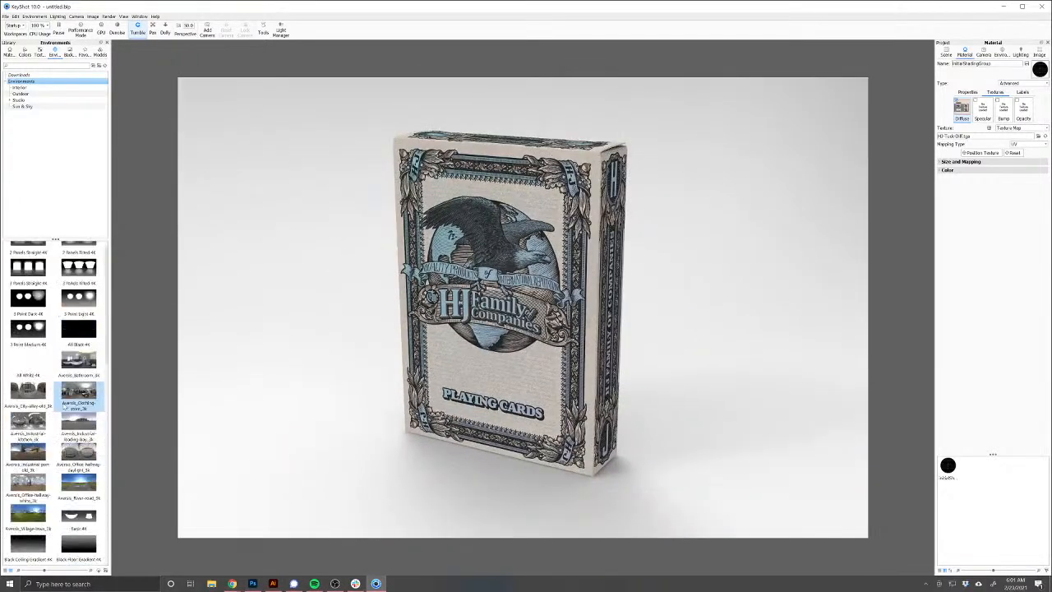
left_click_drag(78, 362, 545, 364)
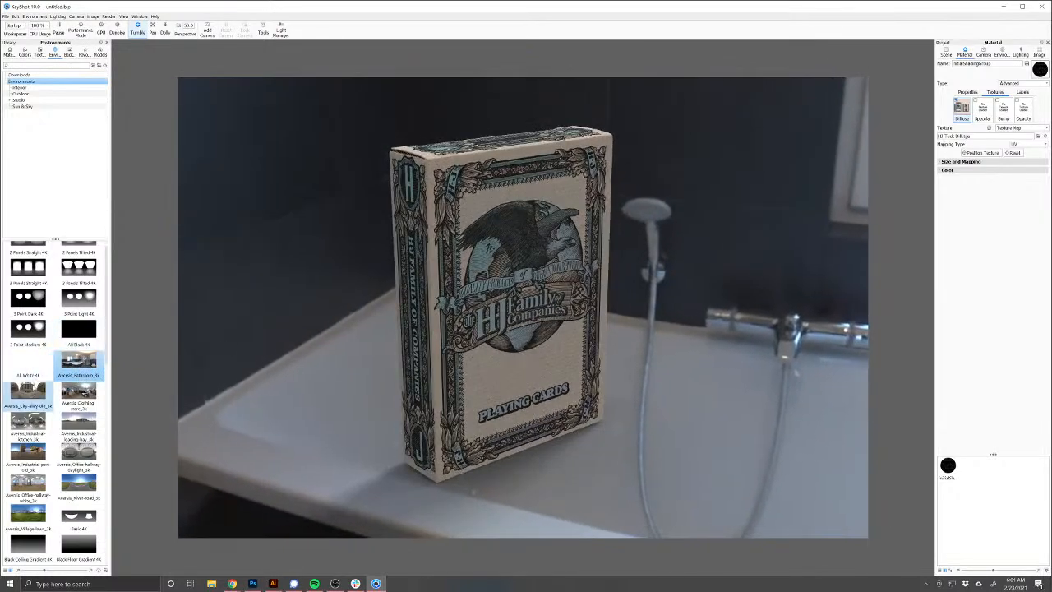
Step: Try the Aversis_Office-hallway-white_3k environment and view the tuck box in it from both sides
left_click_drag(28, 492, 432, 386)
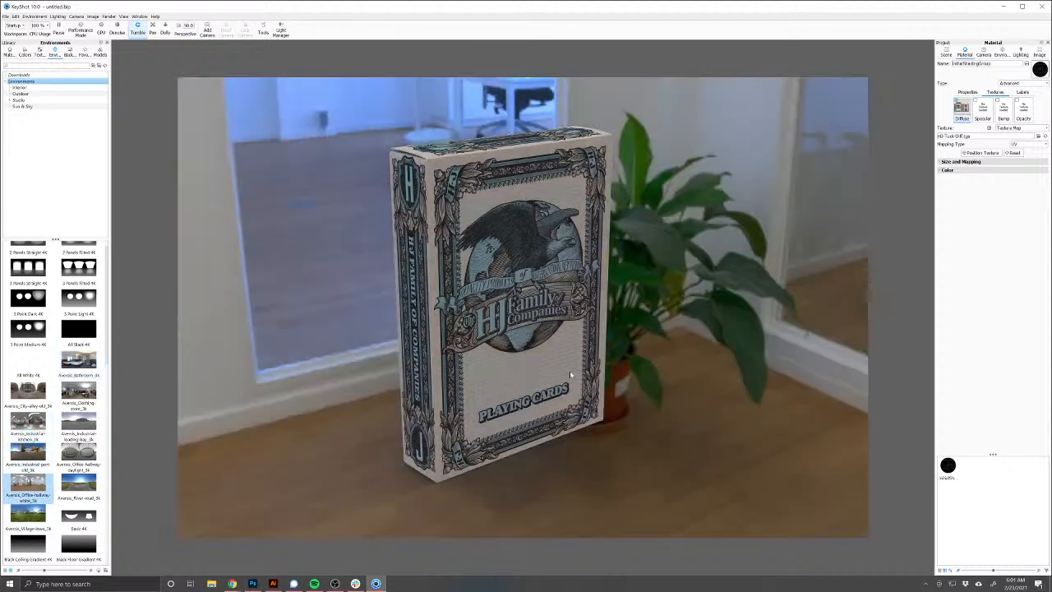
left_click_drag(569, 371, 452, 366)
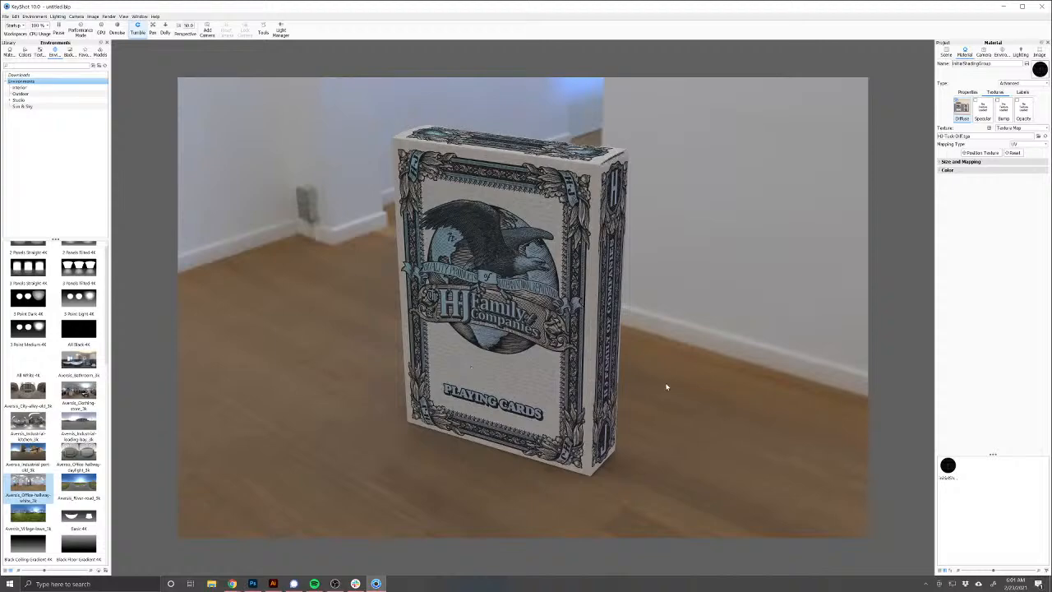
left_click_drag(667, 387, 486, 340)
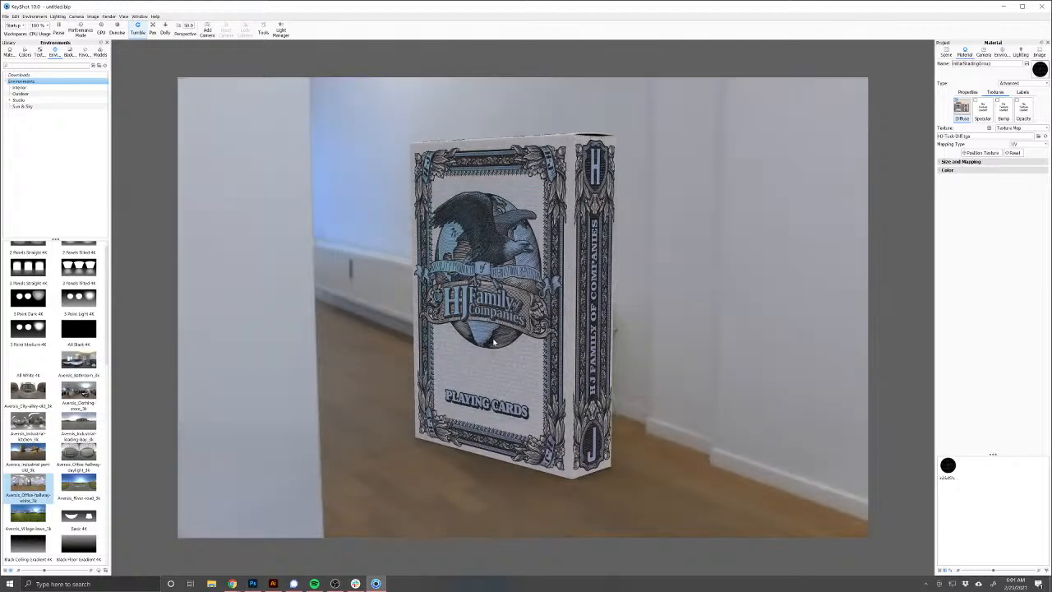
left_click_drag(416, 354, 728, 390)
Step: Load HJ-Tuck-Spec from the Textures folder as the specular texture of the tuck box material
left_click(983, 109)
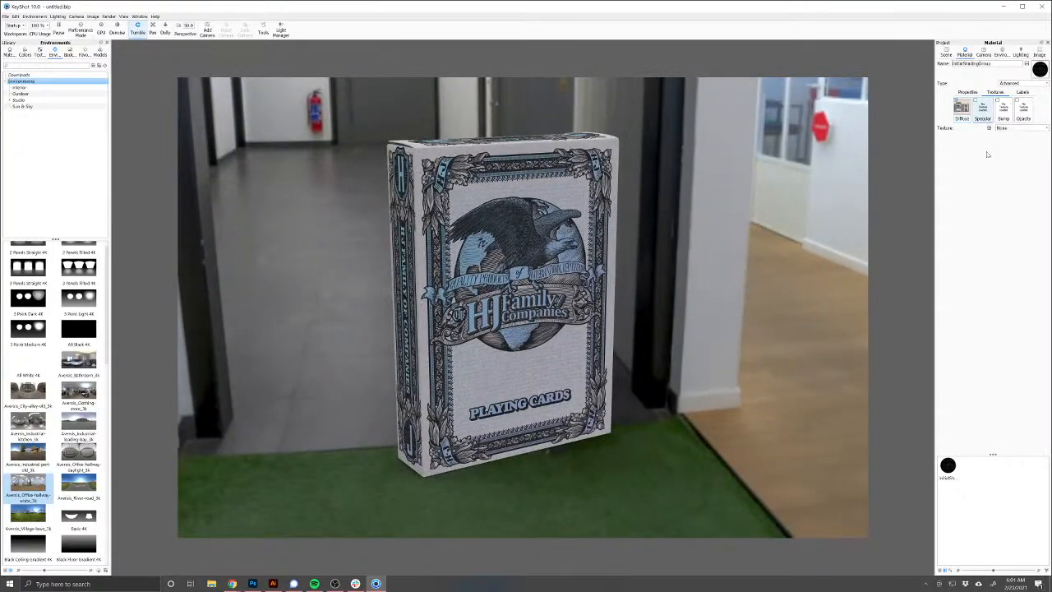
double_click(983, 107)
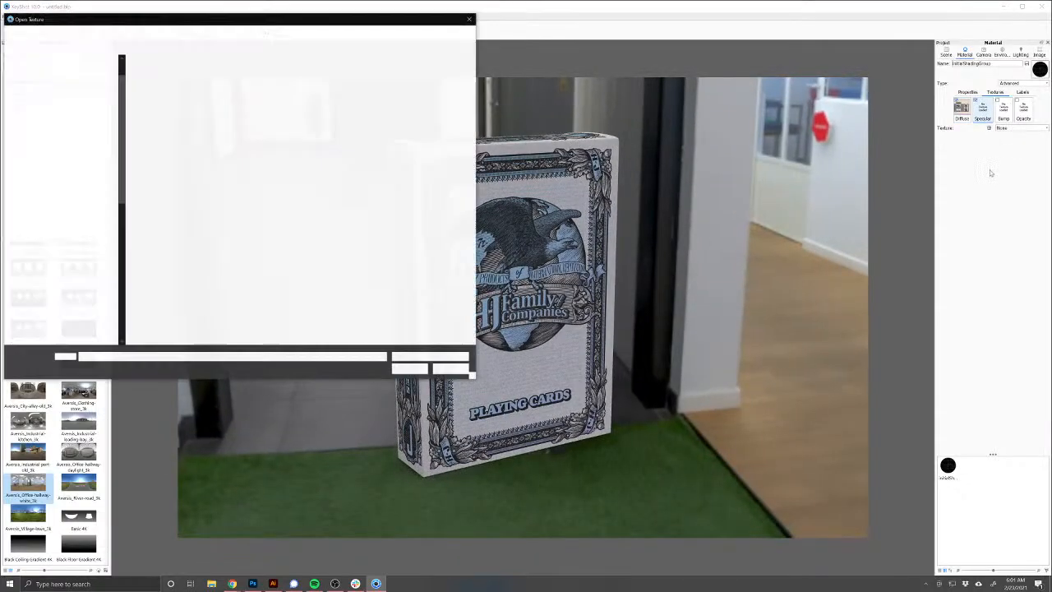
left_click_drag(250, 22, 637, 160)
left_click(406, 155)
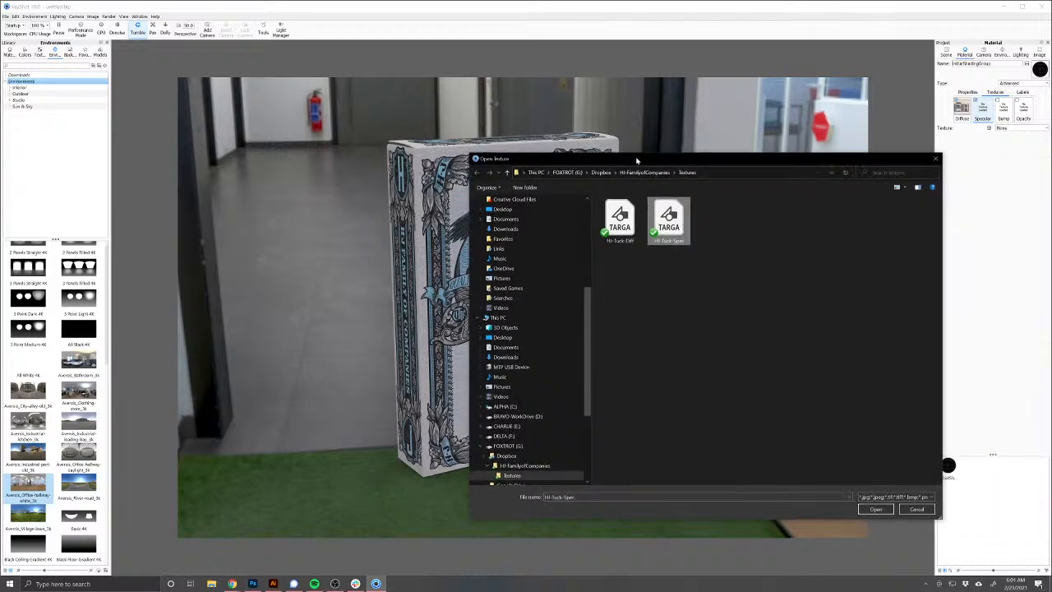
left_click(876, 509)
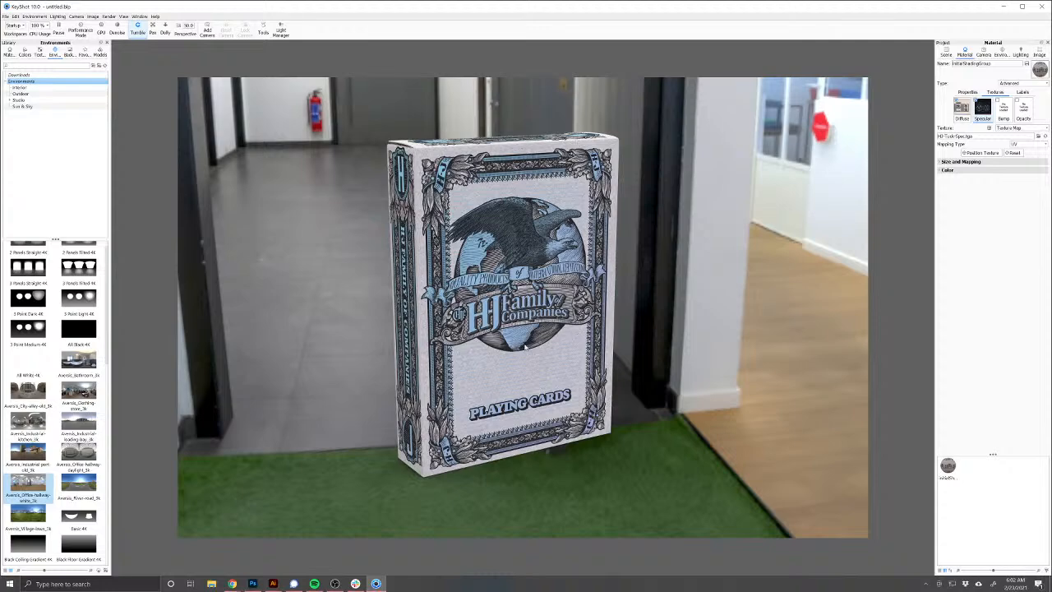
Step: Try the Aversis_Industrial-kitchen_3k environment and examine the foil reflections on the box front from low and close angles
left_click_drag(636, 341, 457, 356)
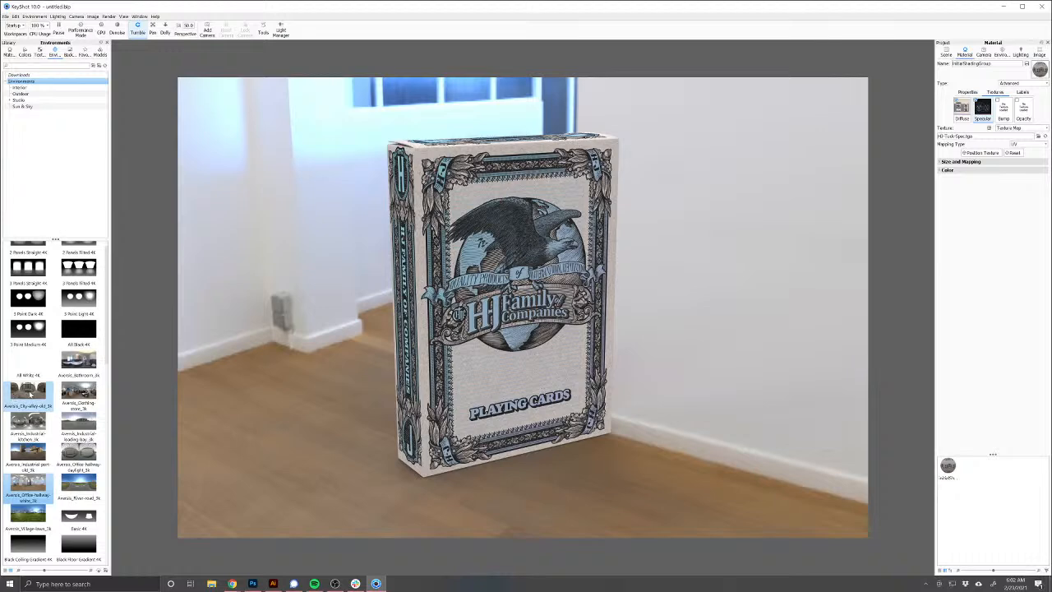
left_click_drag(28, 424, 723, 354)
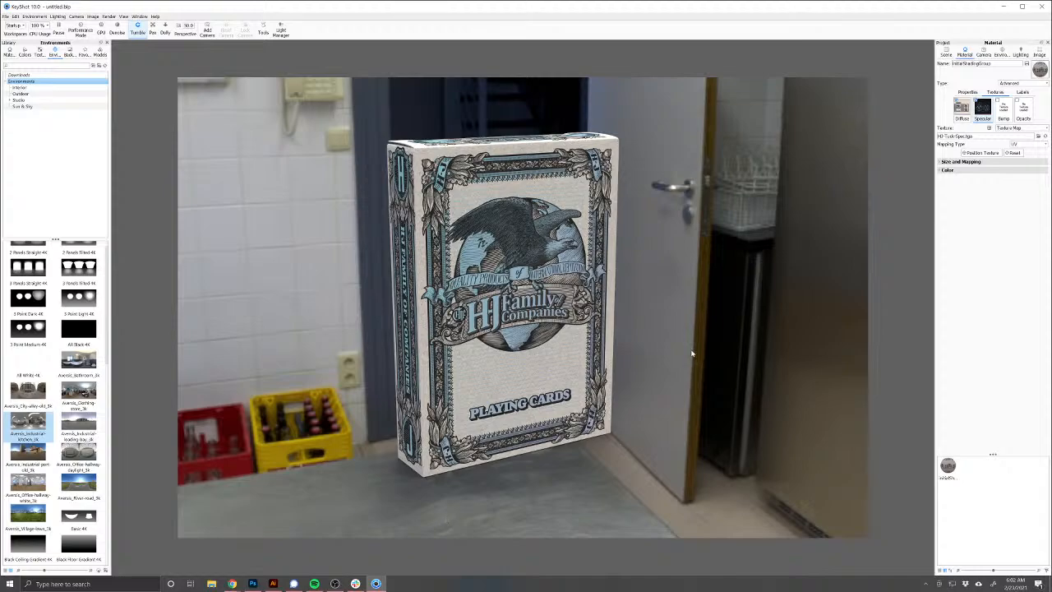
left_click_drag(692, 354, 454, 224)
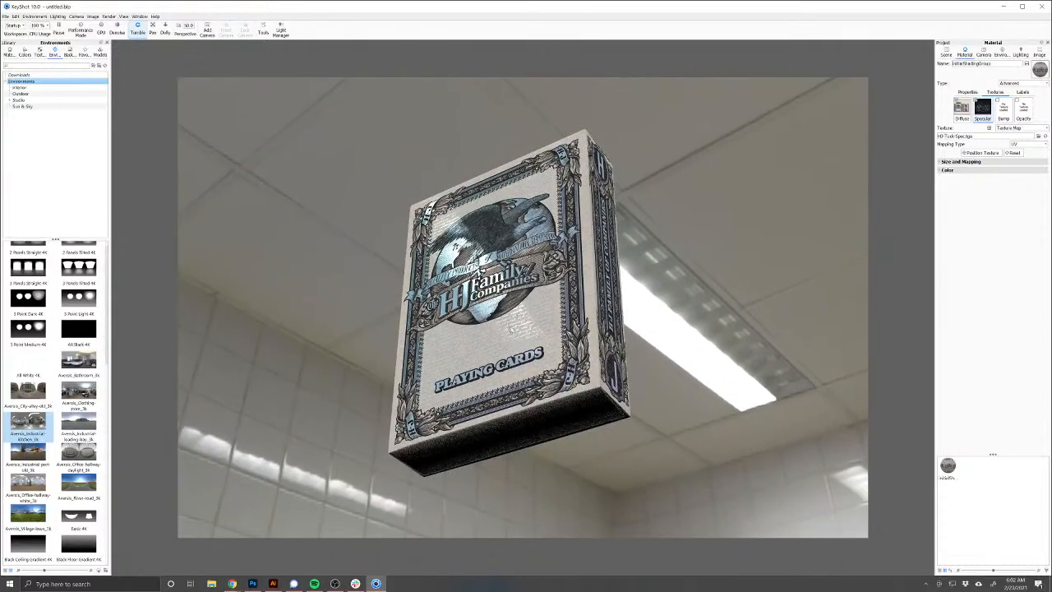
scroll(523, 336, "down", 3)
scroll(529, 356, "up", 7)
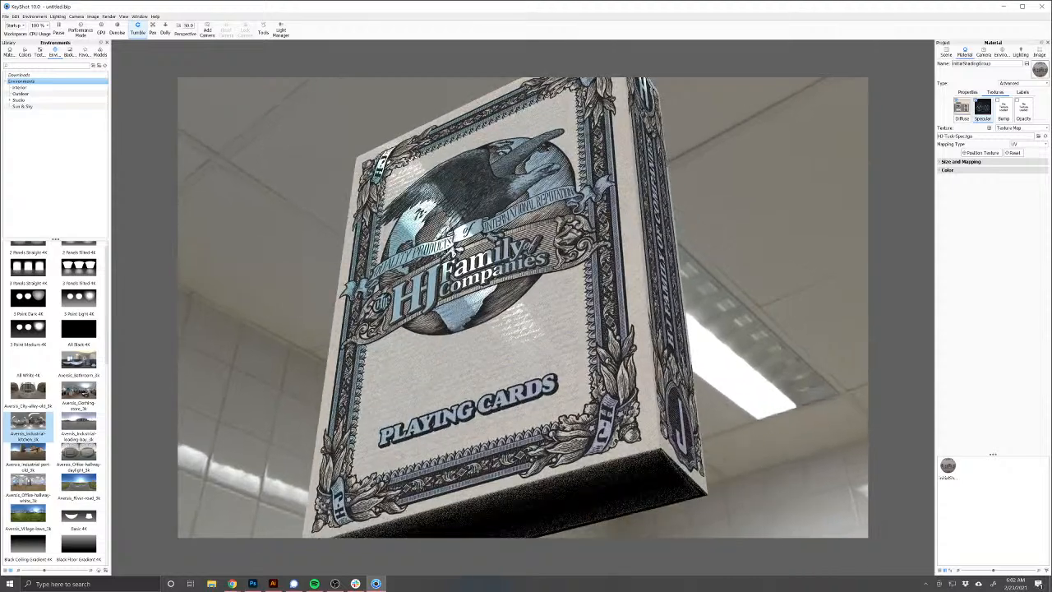
left_click_drag(529, 356, 487, 362)
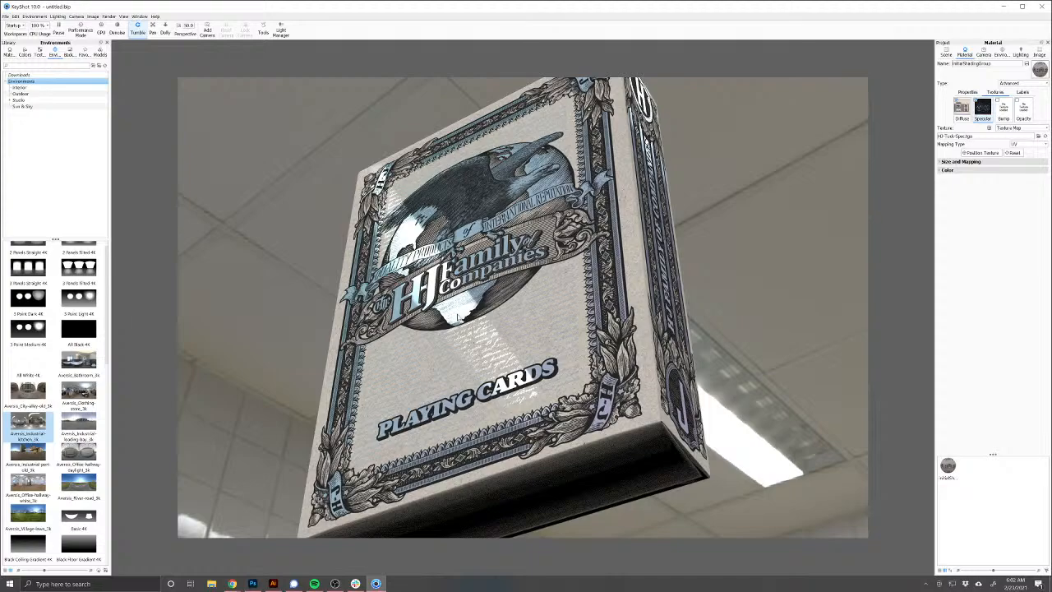
left_click_drag(476, 188, 464, 381)
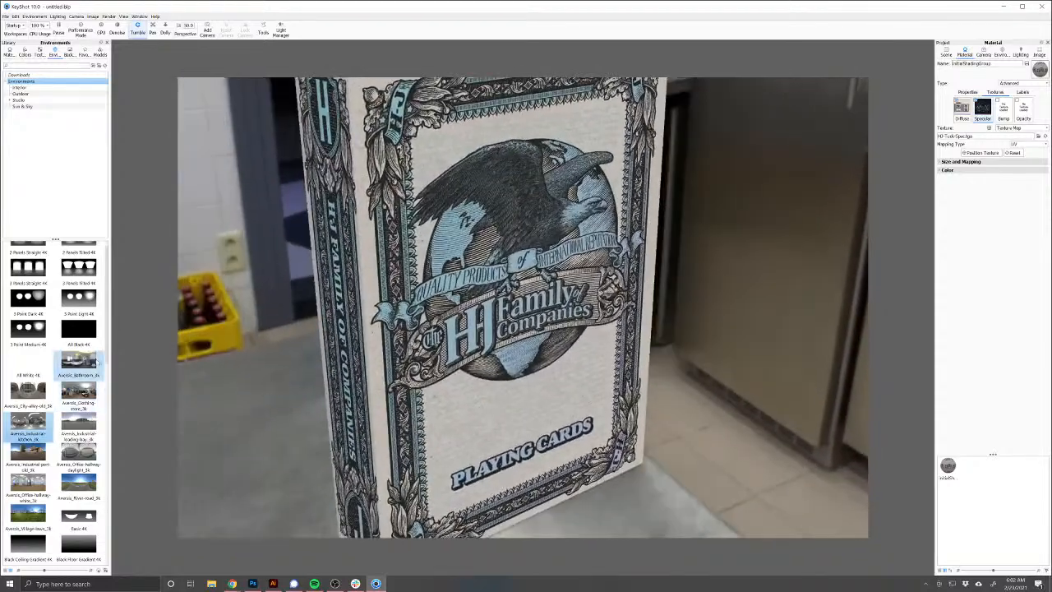
Step: Test the box's reflections in Aversis_Bathroom_3k, replace that environment with Aversis_River-road_3k, and view the whole box front
left_click_drag(78, 361, 588, 275)
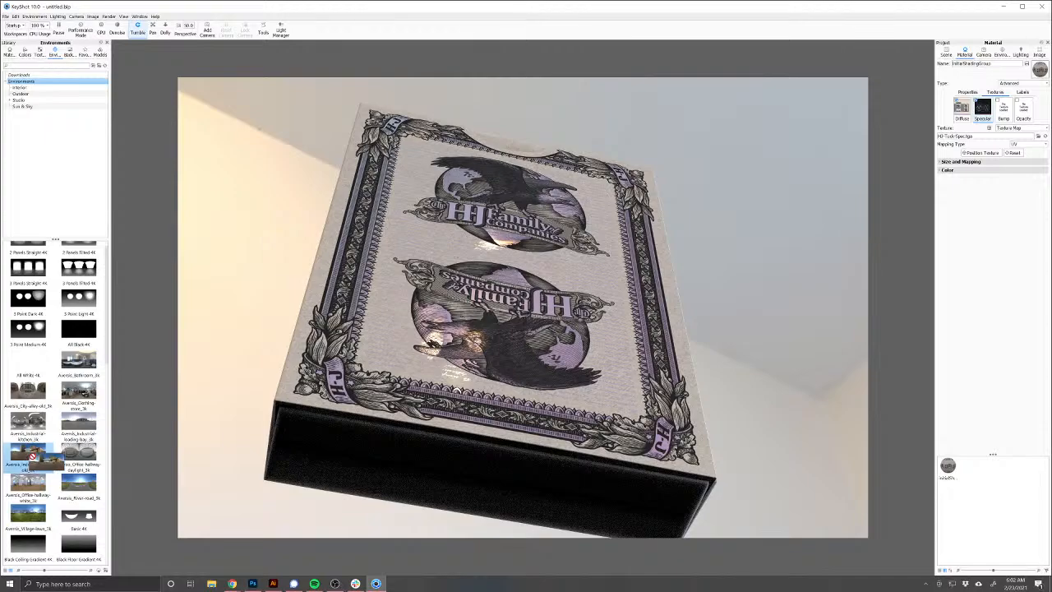
left_click_drag(78, 485, 345, 312)
left_click_drag(489, 313, 526, 409)
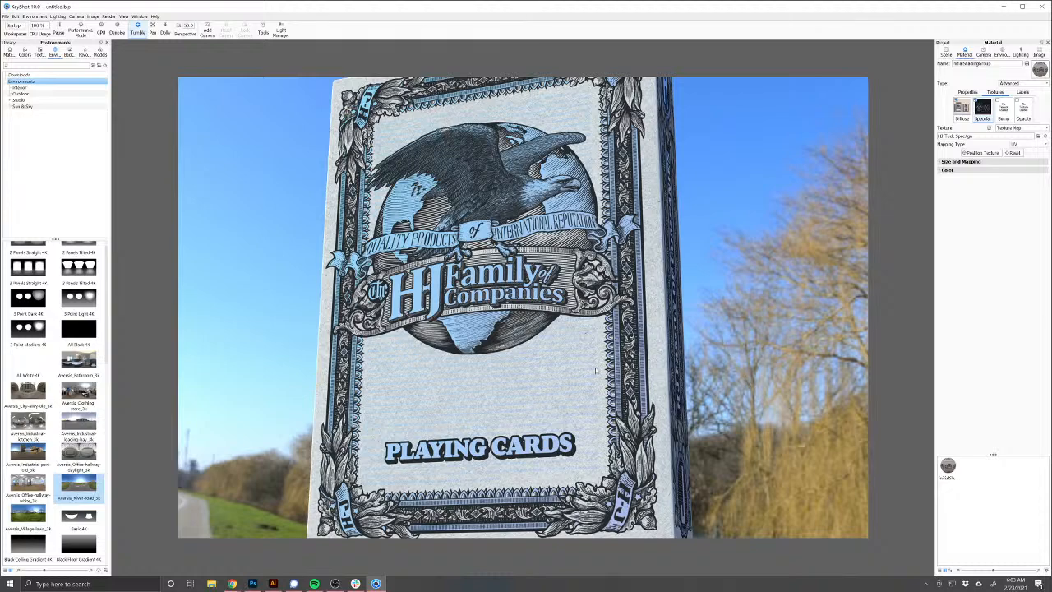
scroll(588, 369, "down", 5)
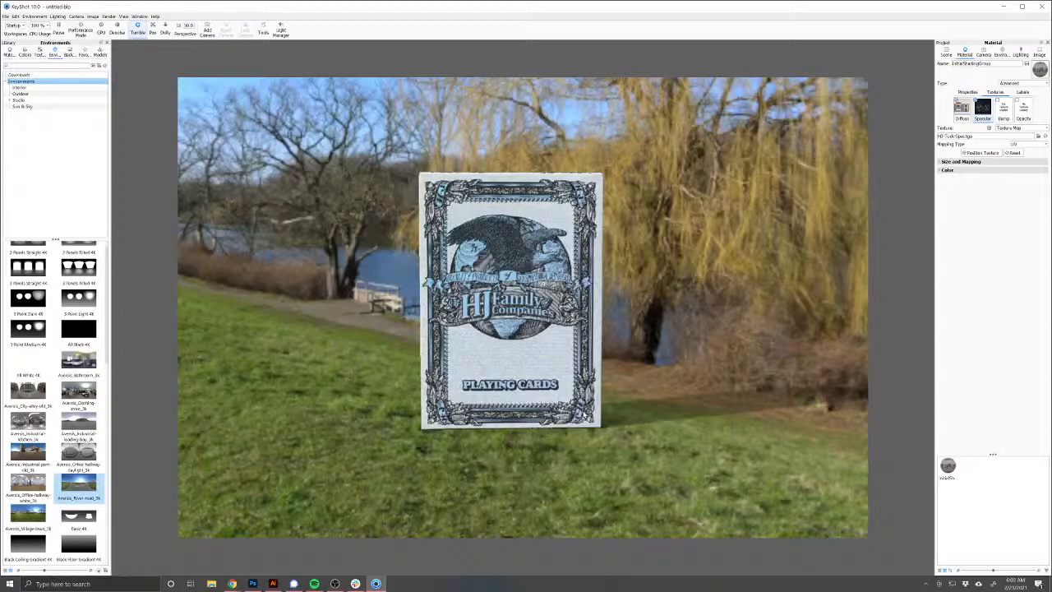
Step: Examine the tuck box's foil reflections in the river-road environment from an angled view, at both full and close range
left_click_drag(583, 415, 634, 431)
scroll(523, 340, "up", 3)
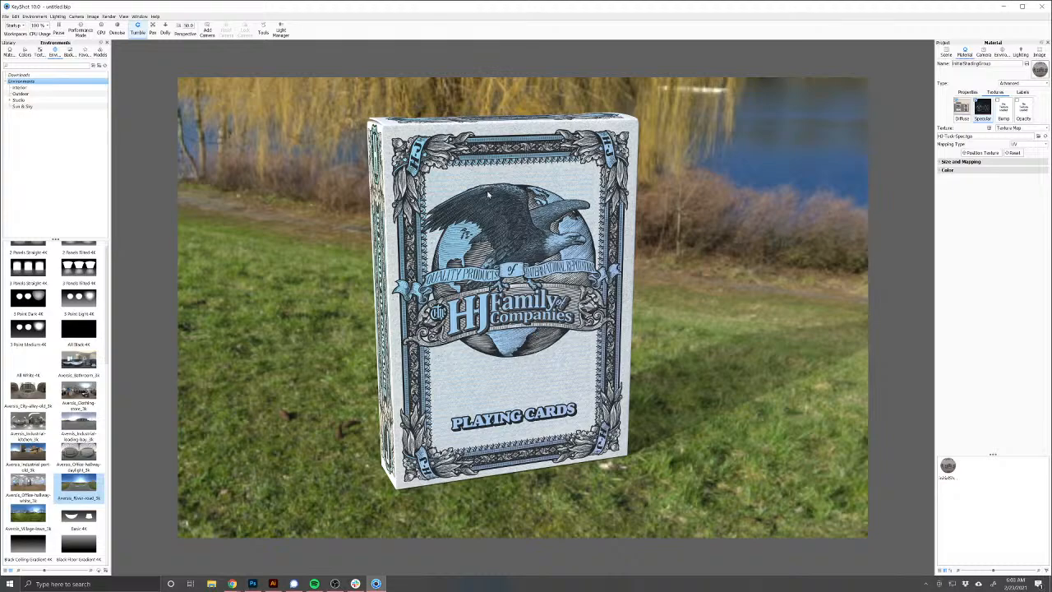
left_click_drag(488, 195, 454, 195)
scroll(489, 194, "down", 3)
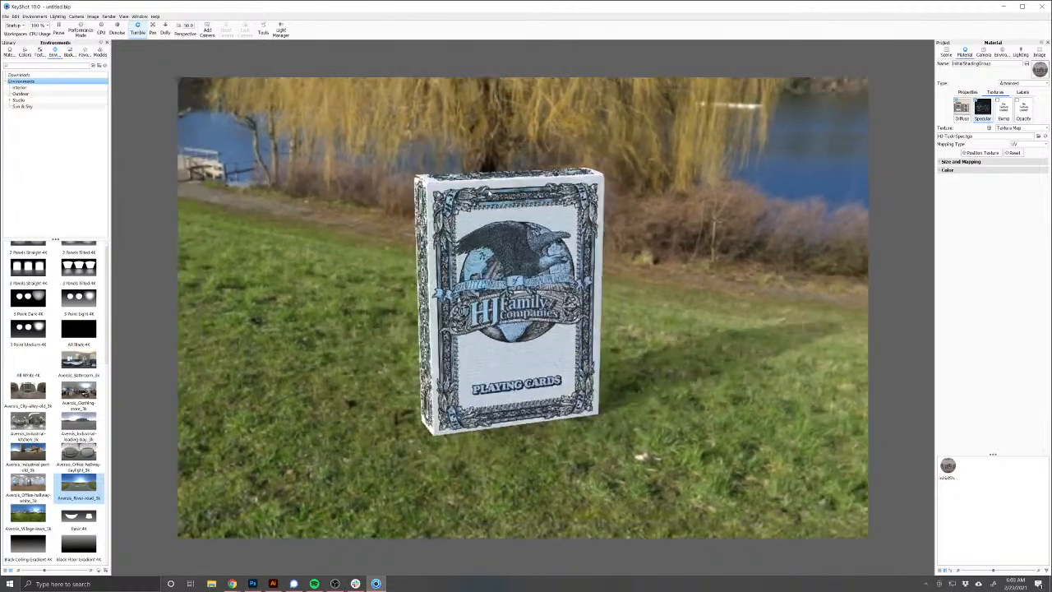
scroll(488, 195, "up", 3)
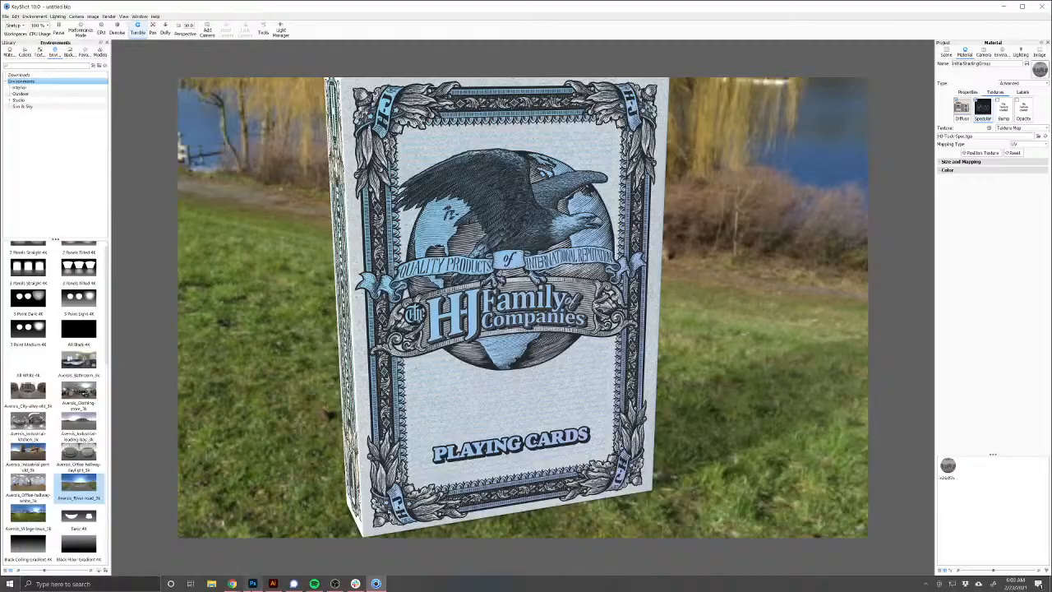
Step: Switch to Photoshop, hide Layer 13, Layer 12 and Group 1 copy in Tuck-No-Seal-UV, and show and expand Group 1
key("alt+Tab")
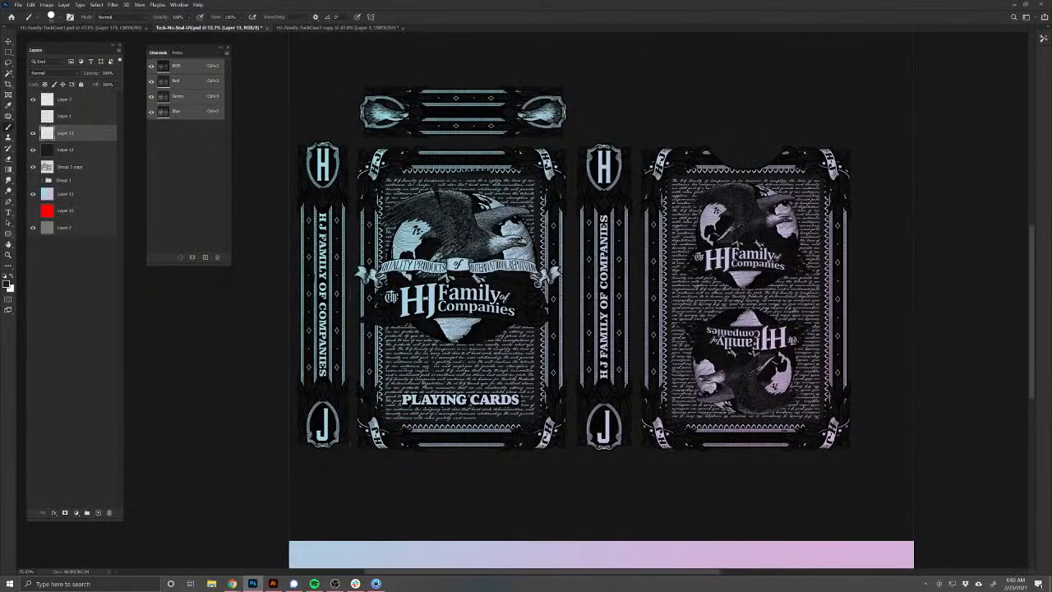
scroll(429, 179, "up", 5)
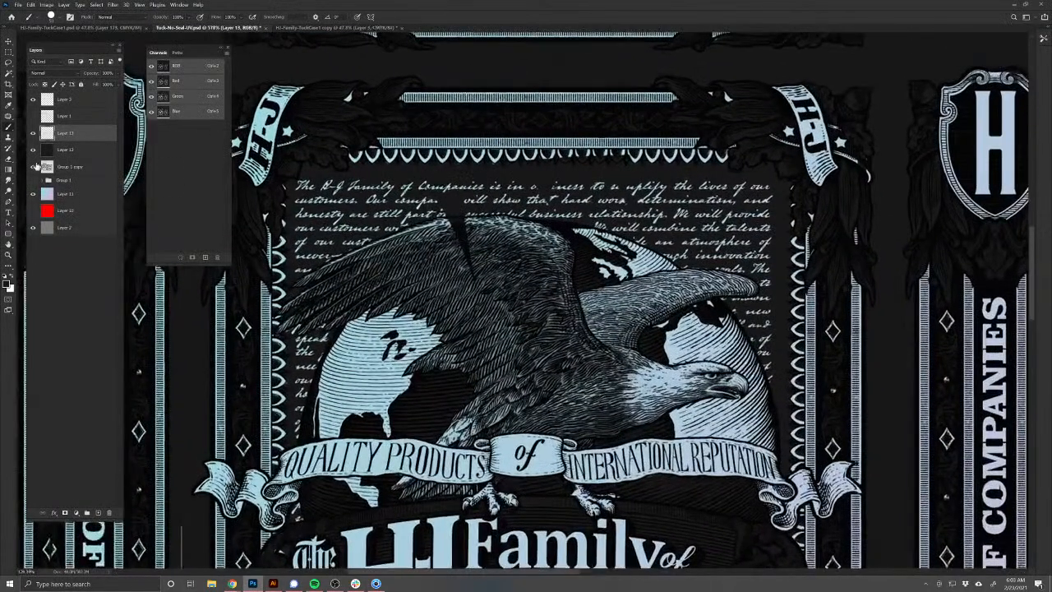
left_click(33, 149)
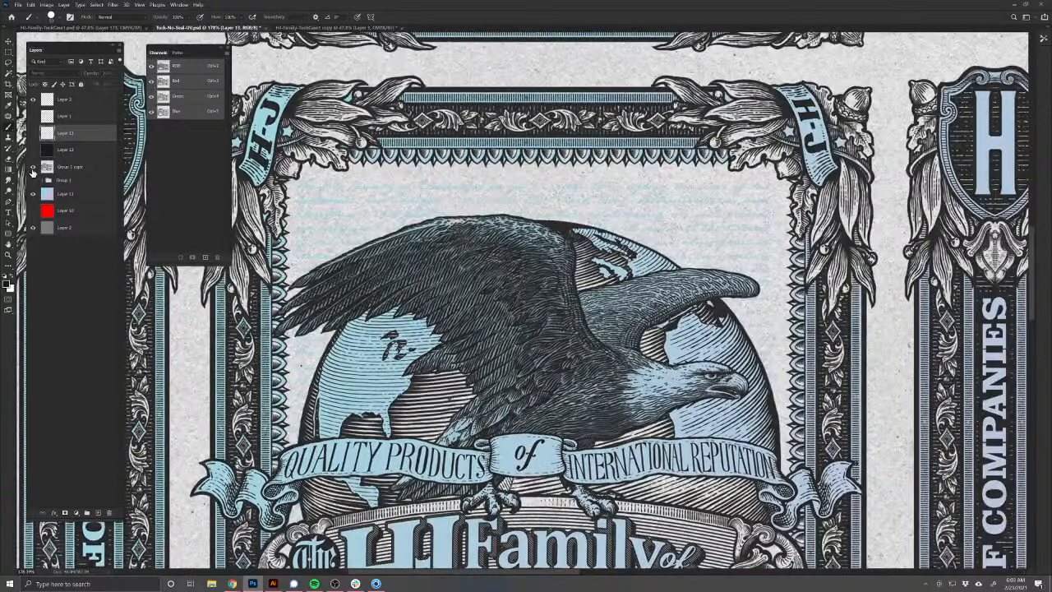
left_click(33, 167)
left_click(33, 180)
left_click(42, 180)
left_click(72, 212)
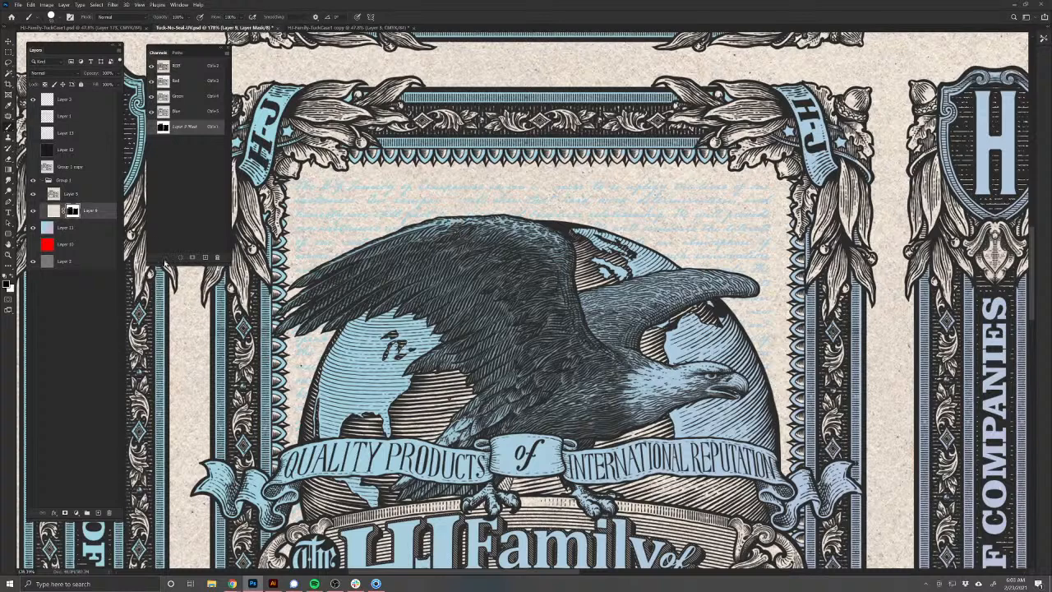
Step: Delete the hidden layers Group 1 copy and Layer 12
left_click(80, 169)
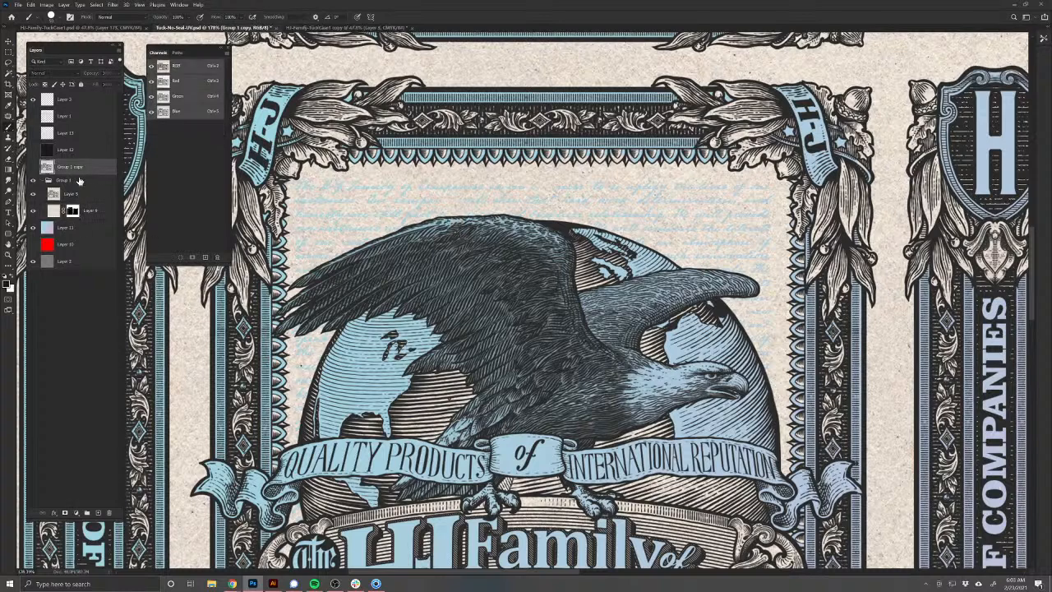
left_click(81, 153, "shift")
left_click_drag(87, 170, 108, 512)
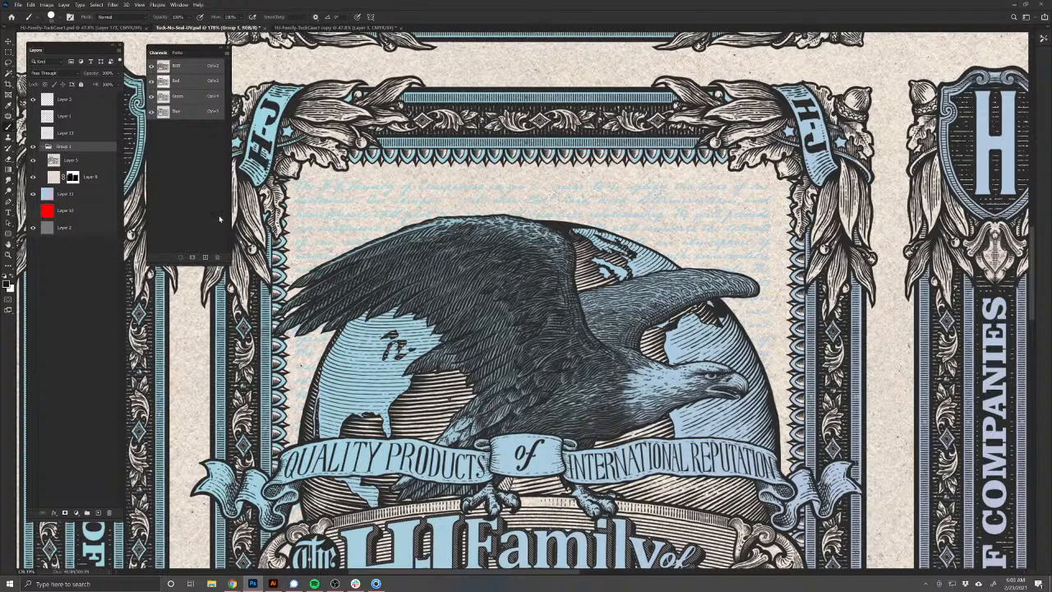
Step: Save the color artwork as a 32 bits/pixel Targa file, replacing the existing HJ-Tuck-Diff texture
left_click(19, 5)
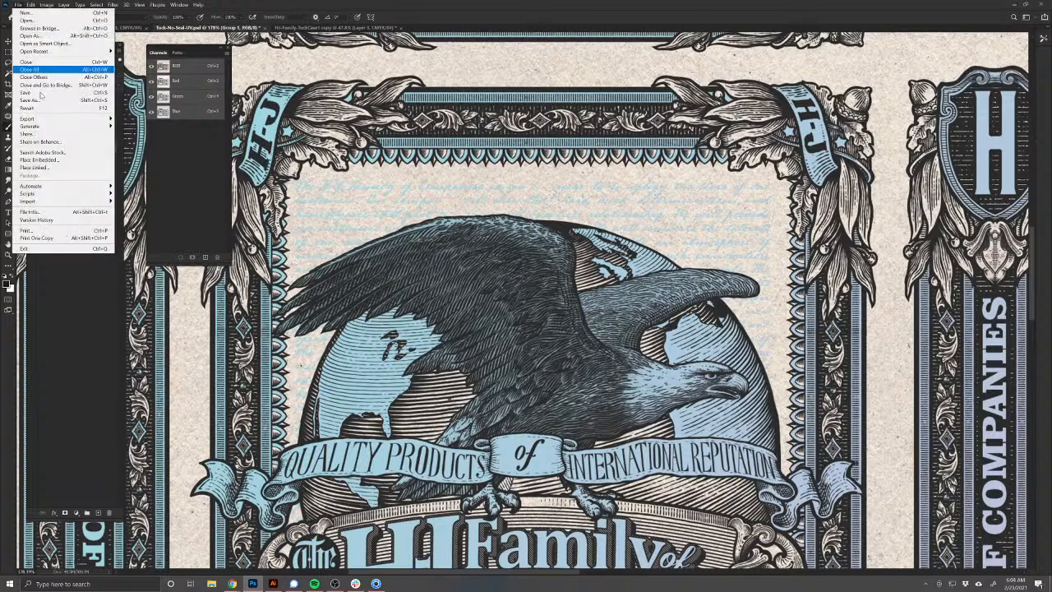
left_click(45, 98)
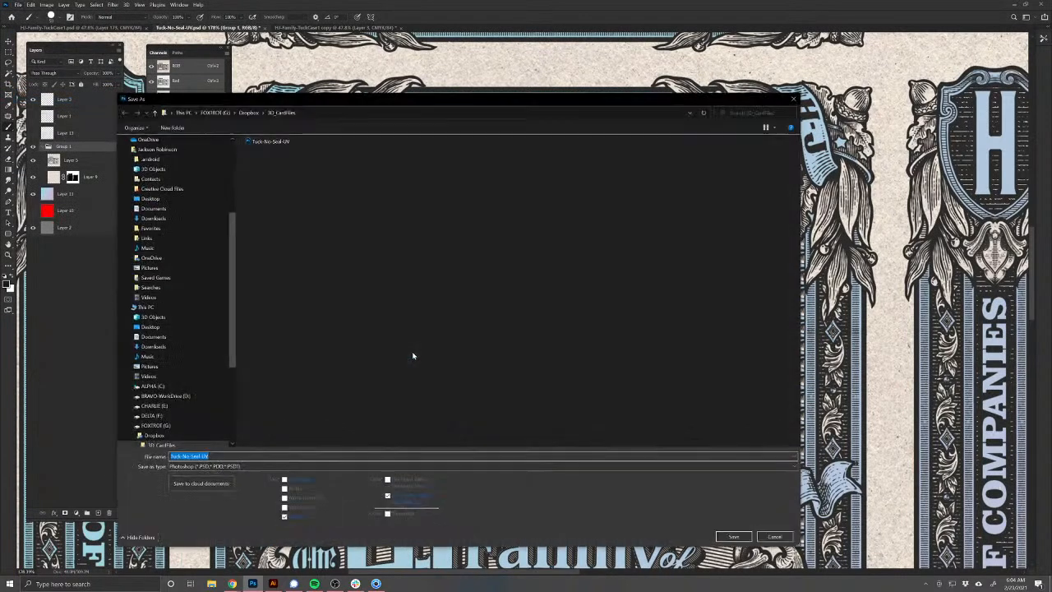
left_click(204, 466)
left_click(200, 451)
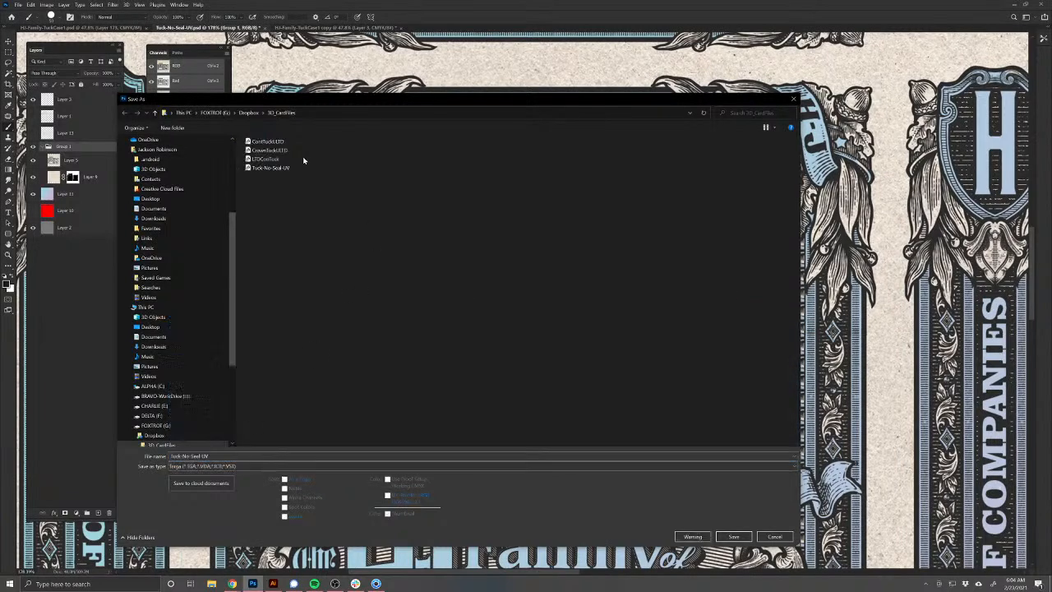
scroll(227, 189, "up", 5)
scroll(232, 150, "up", 2)
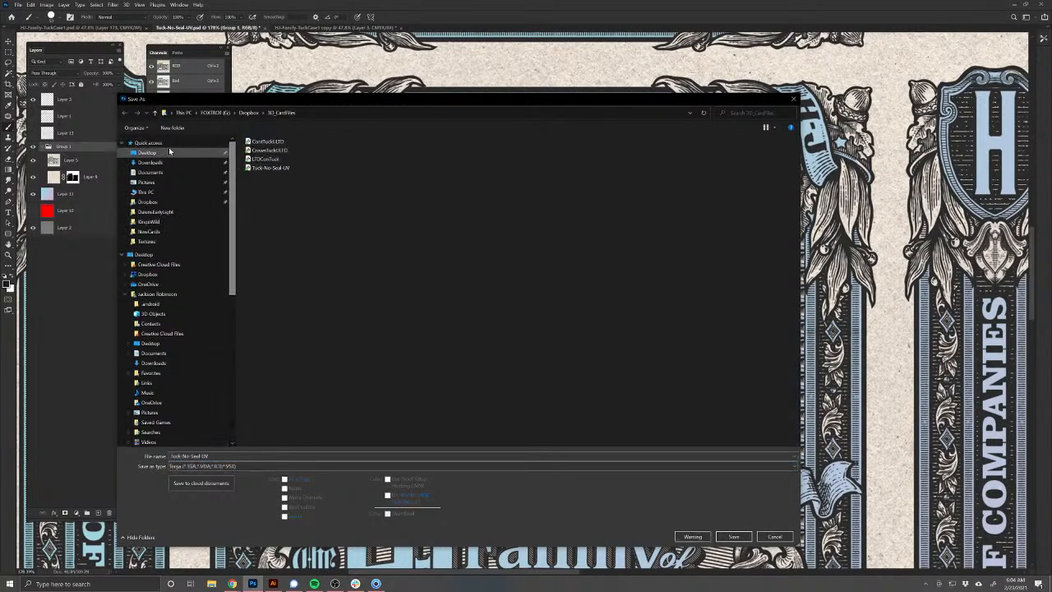
left_click(148, 142)
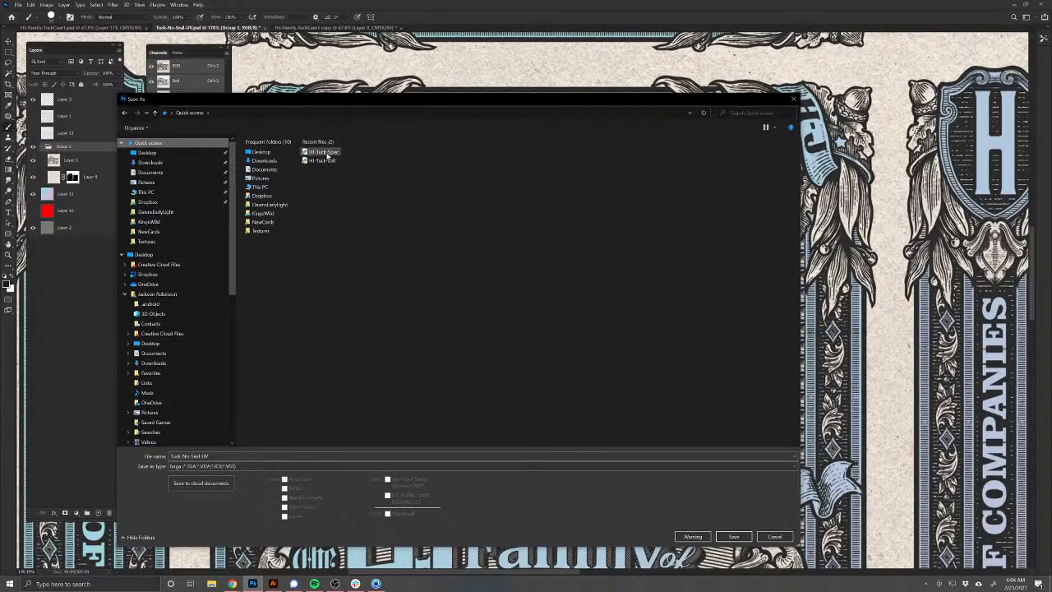
left_click(323, 160)
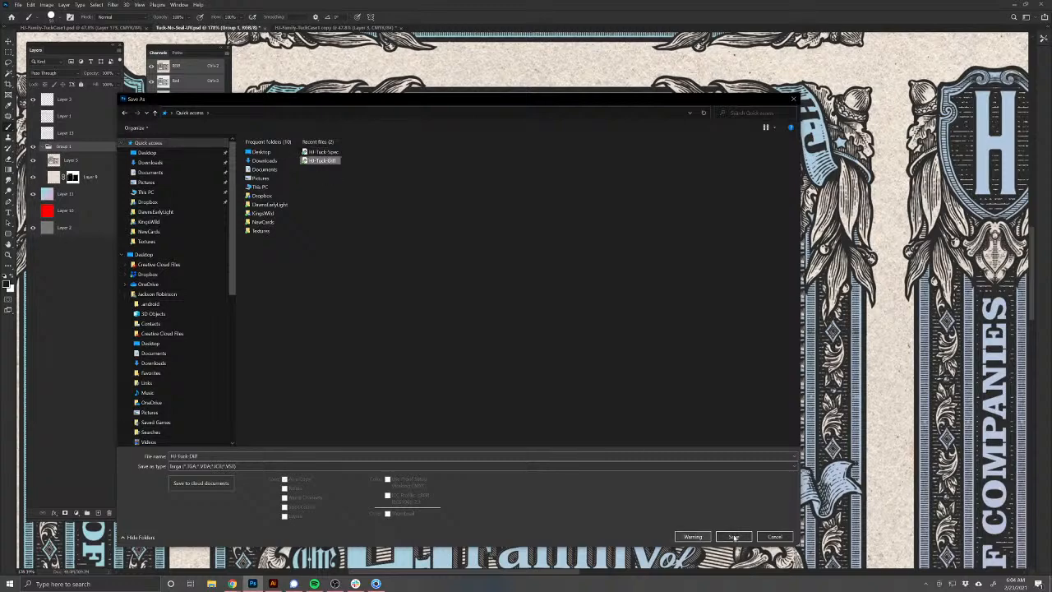
left_click(733, 536)
left_click(554, 296)
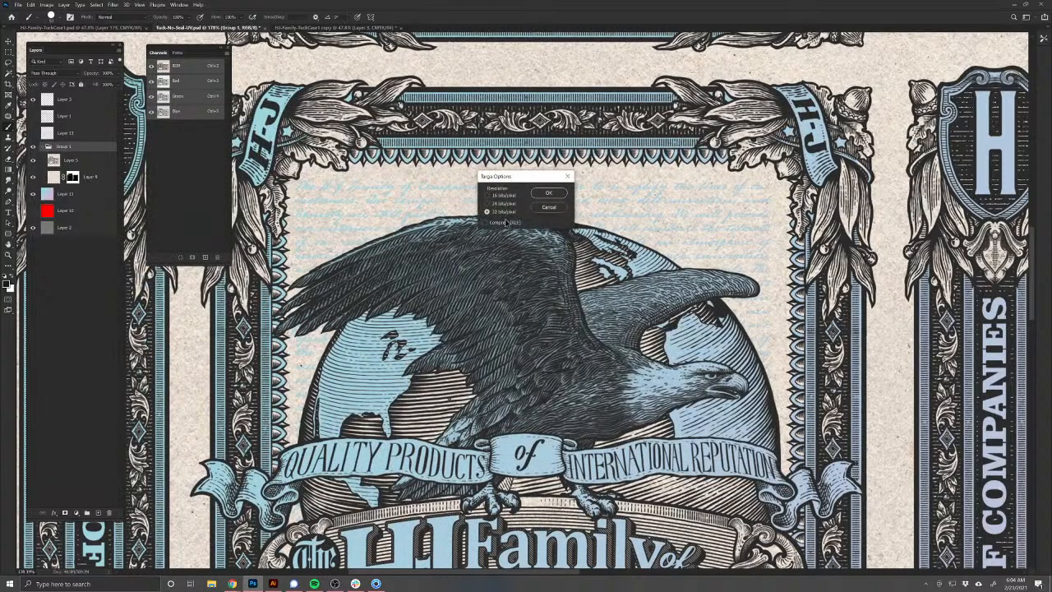
left_click(548, 197)
Step: Duplicate Group 1, collapse the original group, and merge the duplicate into a single layer
left_click_drag(67, 151, 99, 512)
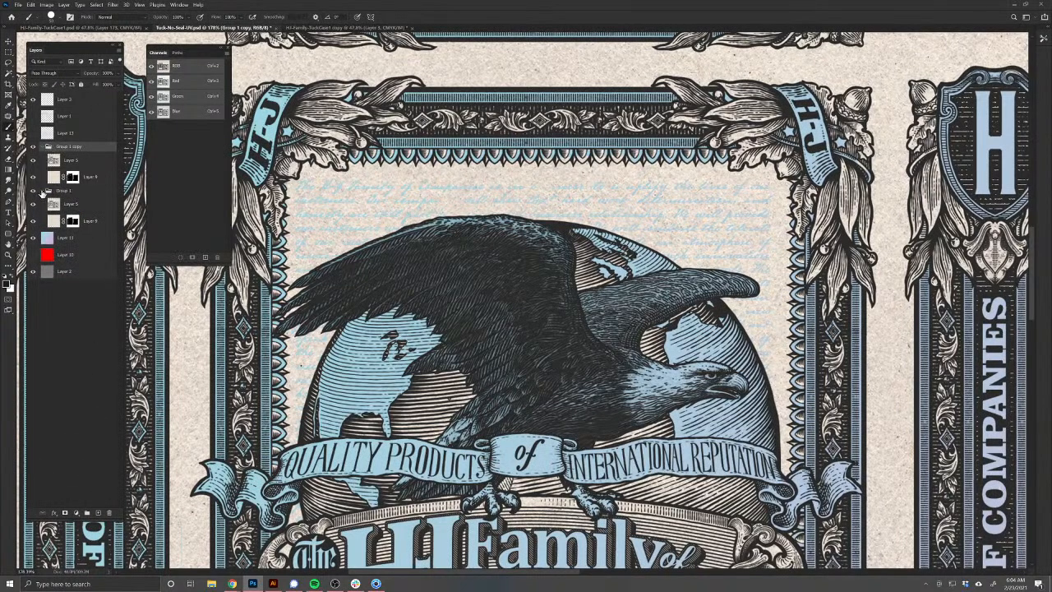
left_click(48, 190)
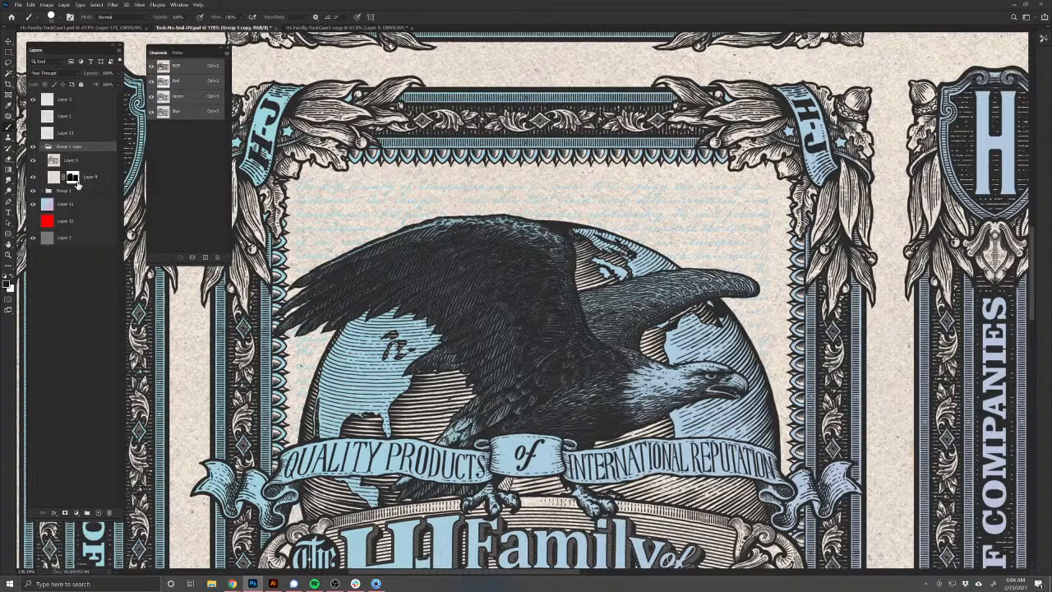
key("ctrl+e")
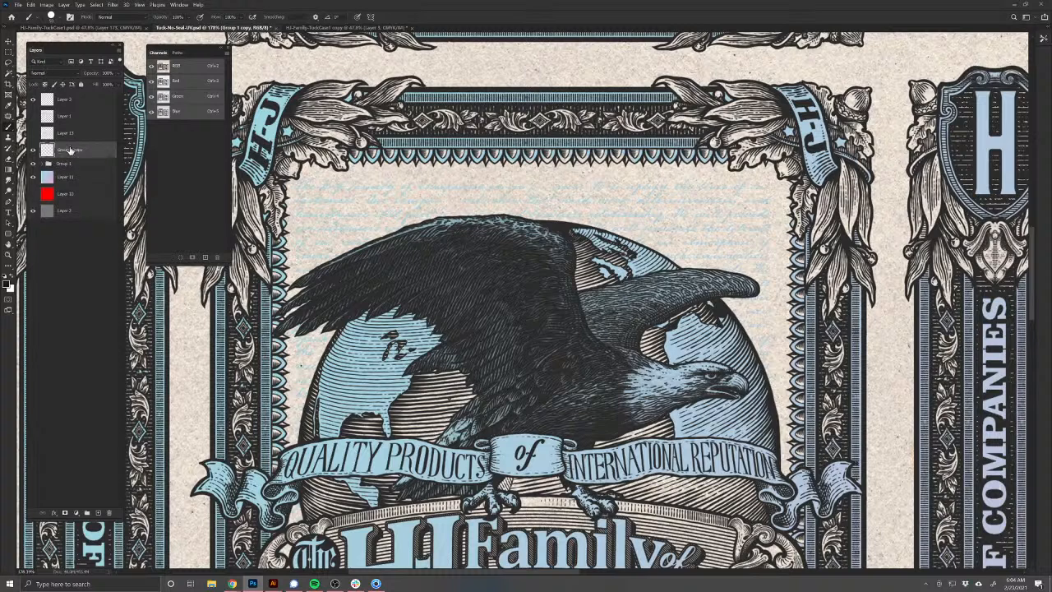
Step: Use Hue/Saturation on the merged Group 1 copy to set its saturation to -100 and lower its lightness until the paper area is black
key("i")
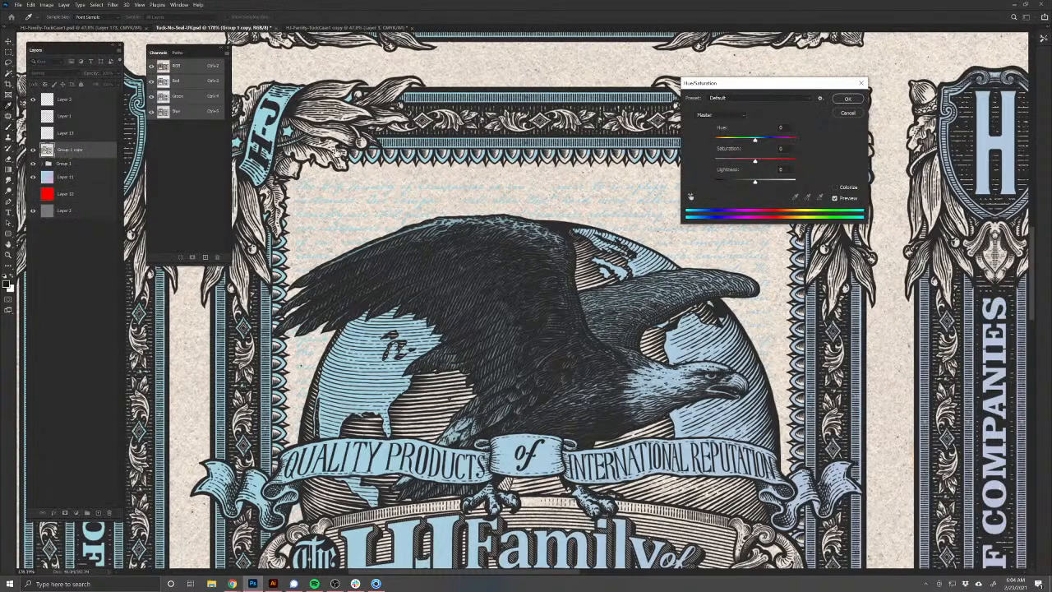
left_click_drag(755, 161, 662, 167)
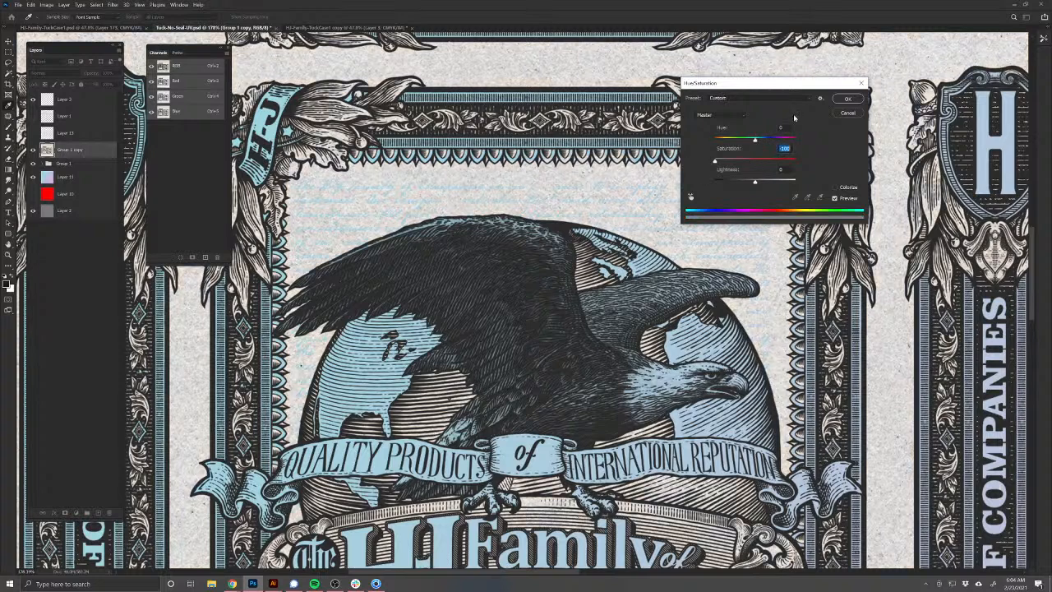
left_click(847, 100)
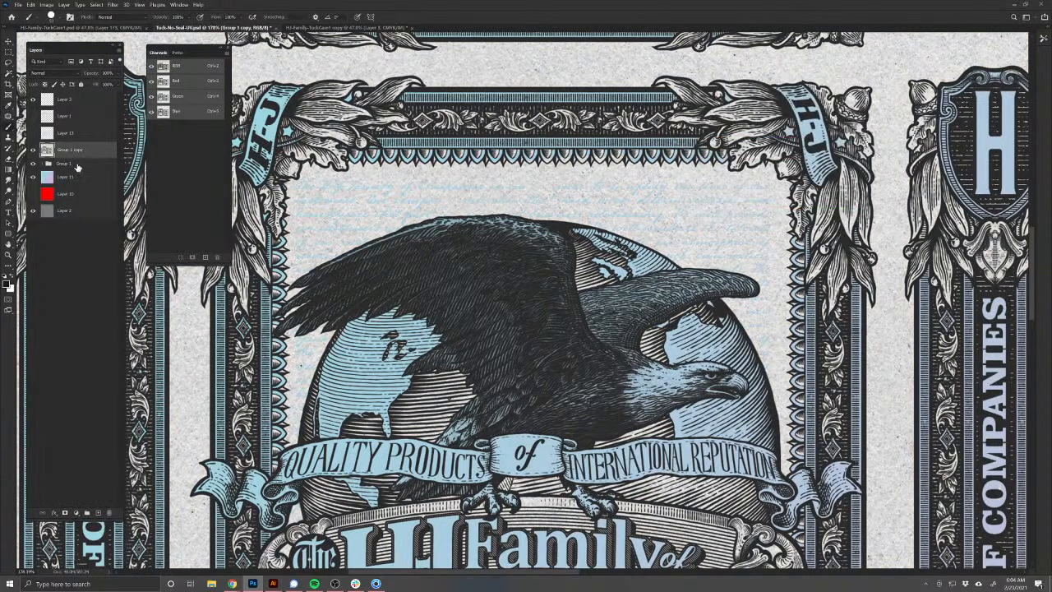
key("ctrl+u")
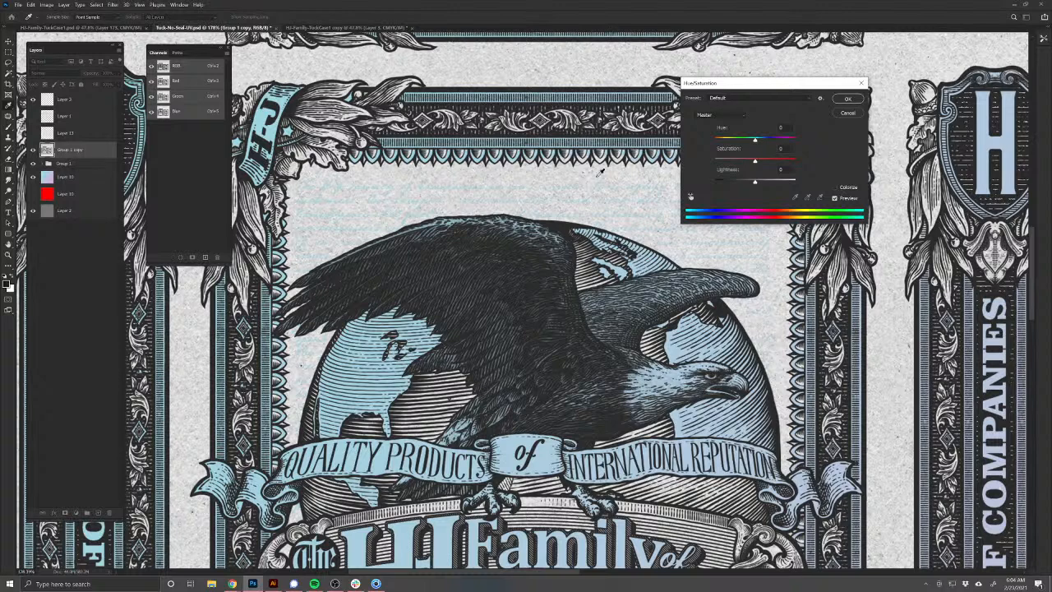
left_click_drag(754, 183, 718, 184)
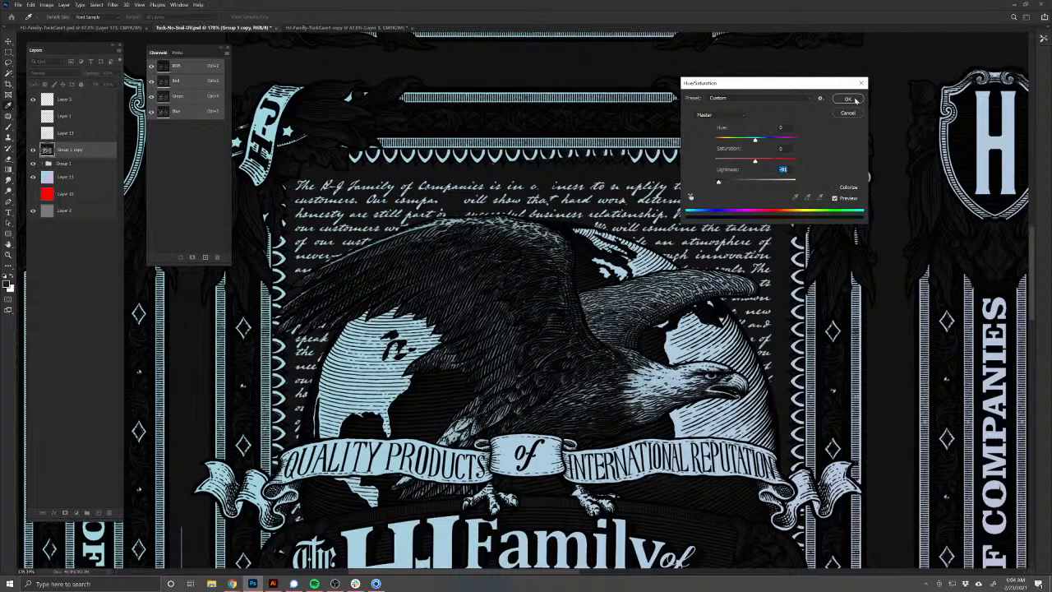
left_click_drag(719, 184, 713, 184)
left_click(848, 98)
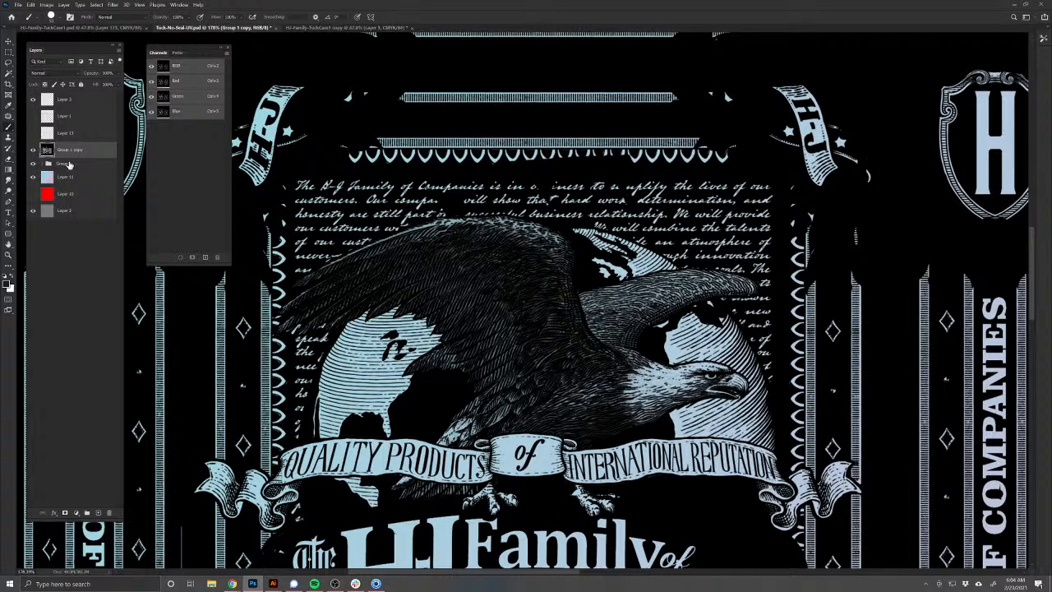
Step: Save the darkened artwork as a Targa file, replacing the existing HJ-Tuck-Spec texture
left_click(19, 6)
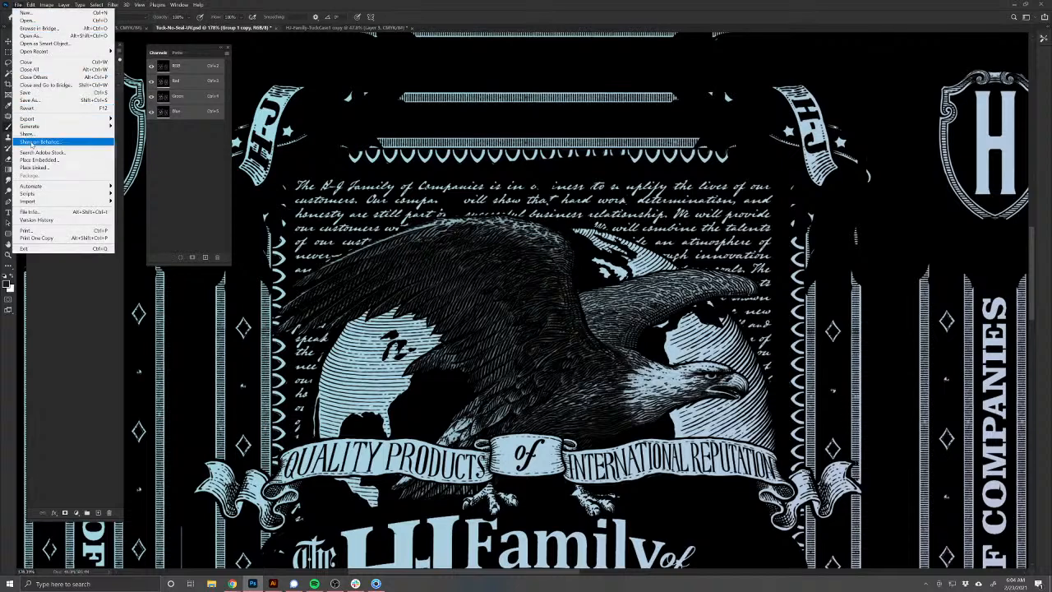
left_click(31, 101)
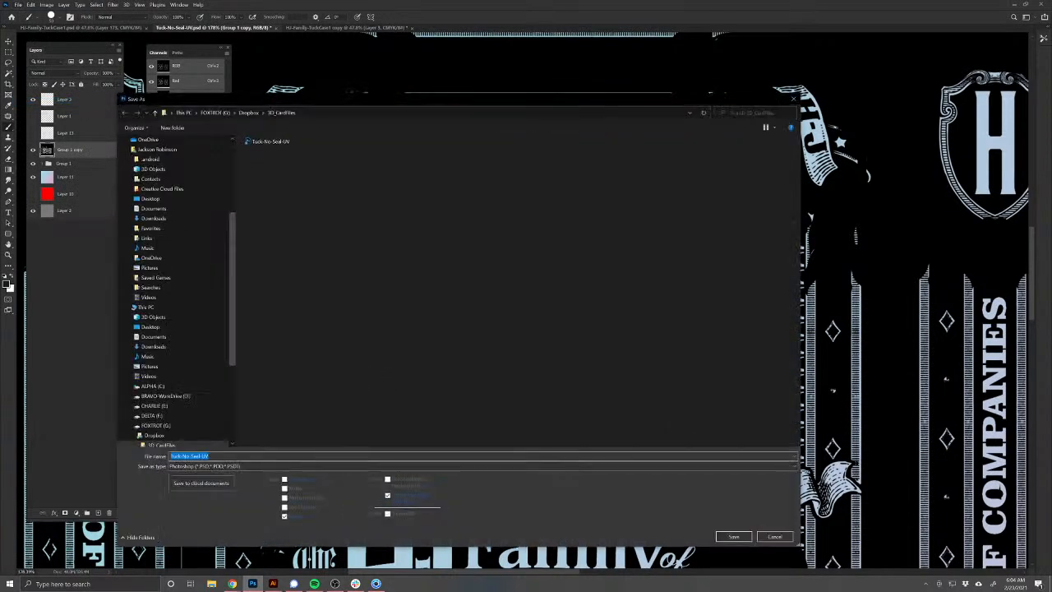
left_click(254, 467)
scroll(254, 460, "down", 3)
left_click(246, 448)
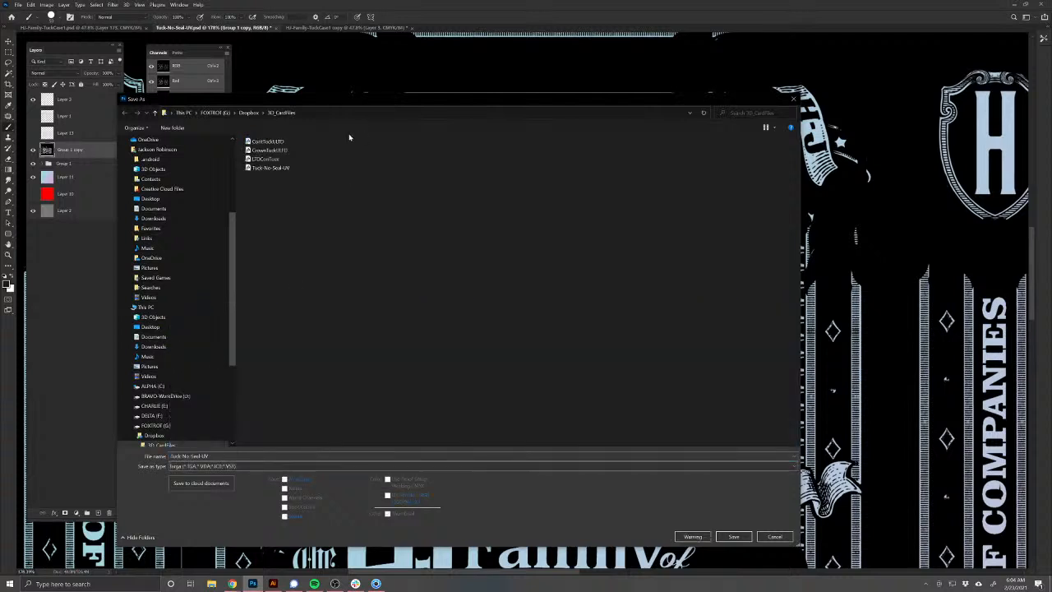
scroll(228, 184, "up", 5)
left_click(148, 143)
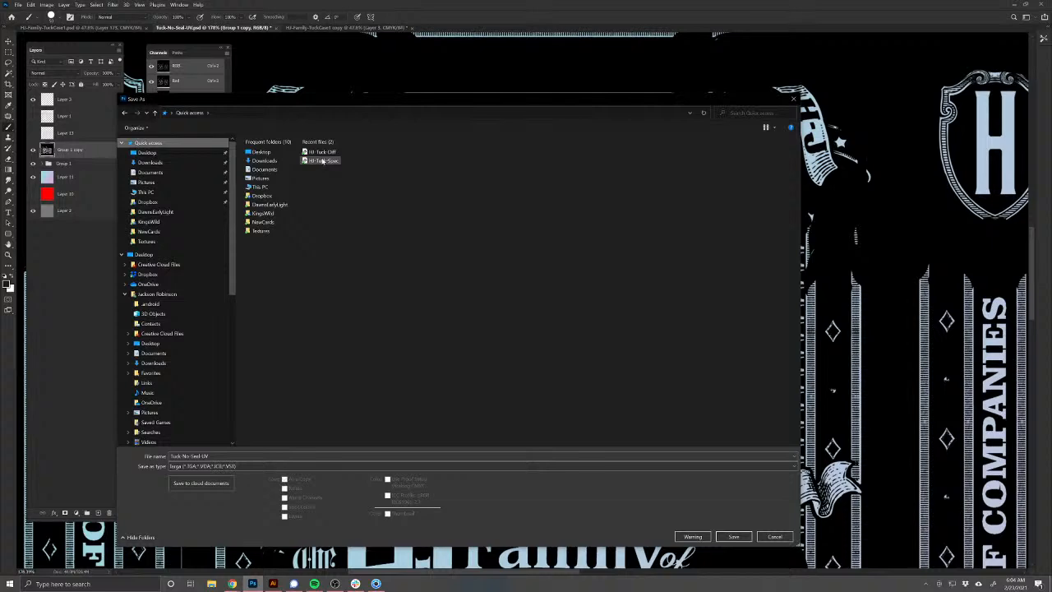
left_click(321, 161)
left_click(734, 536)
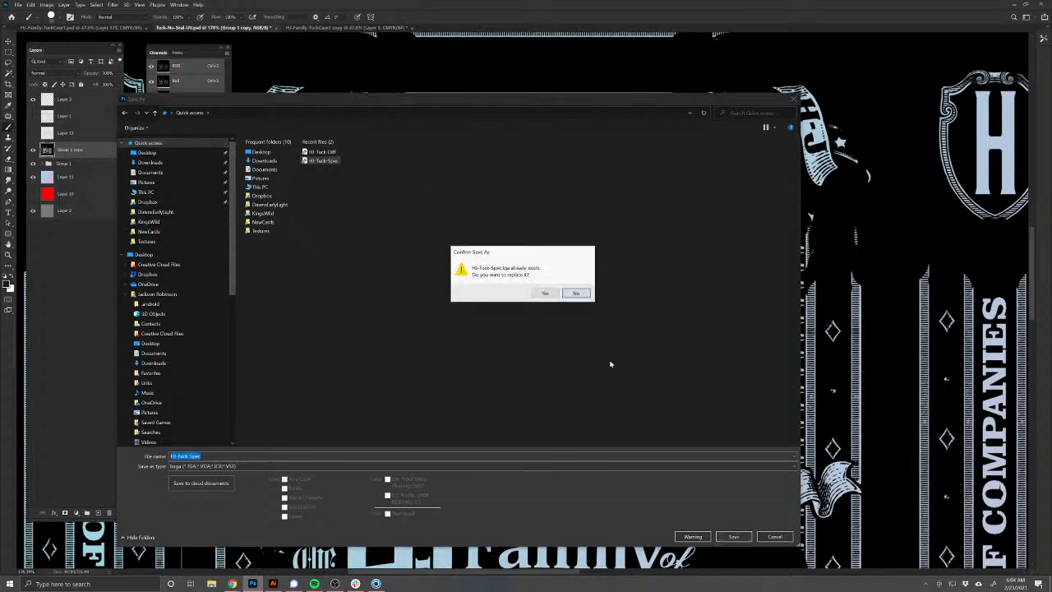
left_click(555, 298)
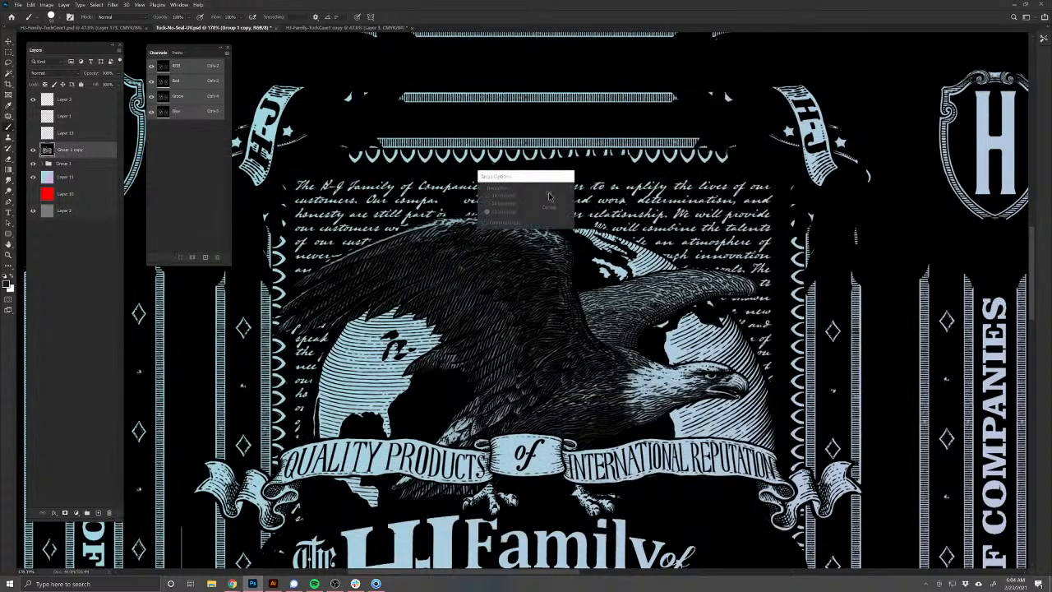
left_click(549, 193)
Step: Switch to KeyShot, check the tuck box material's diffuse and specular textures, and view the box front from a higher angle
left_click(376, 584)
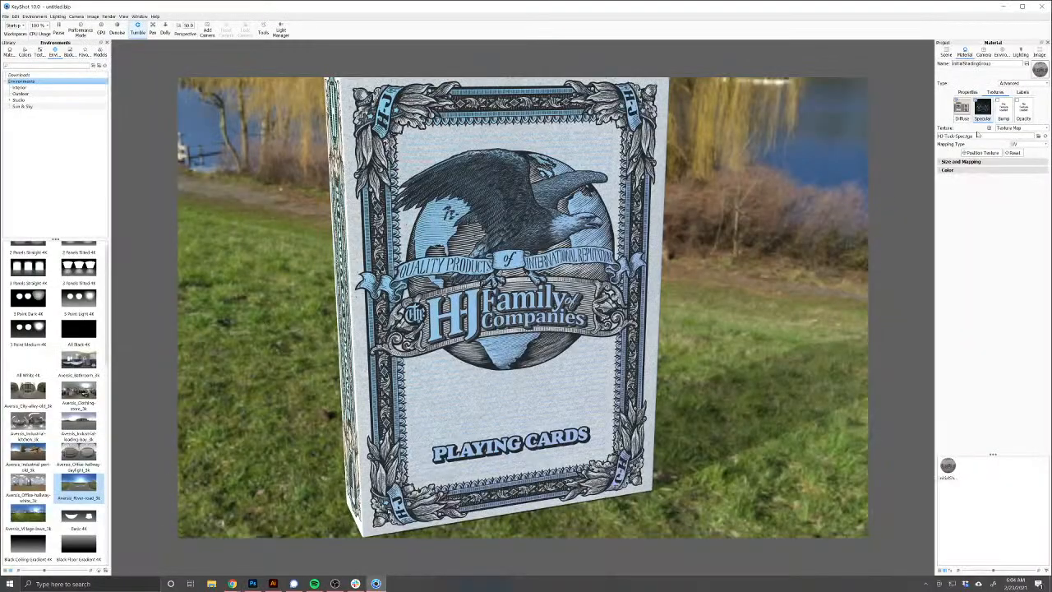
left_click(963, 114)
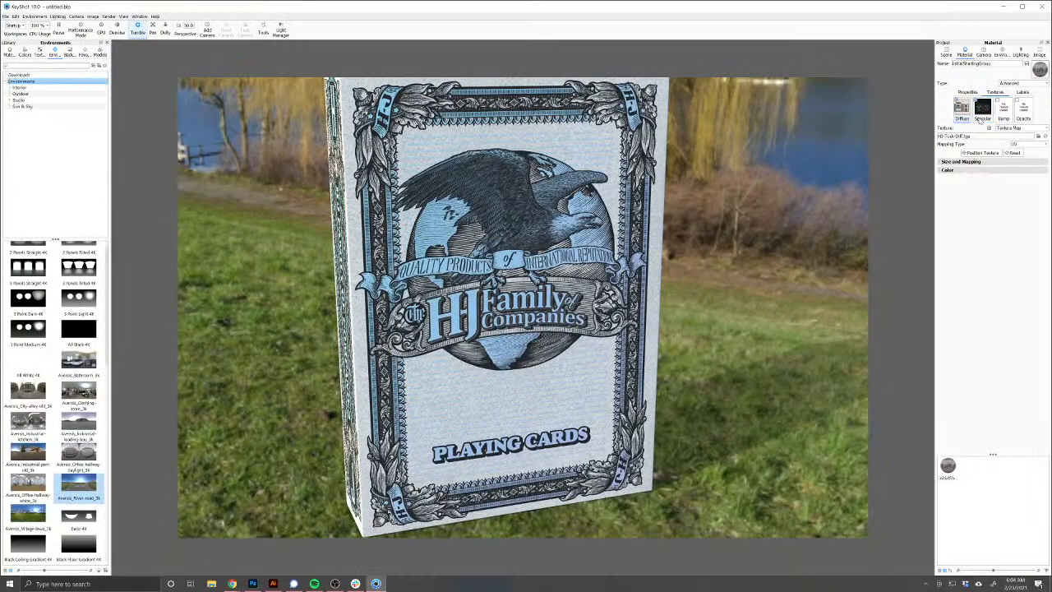
left_click(983, 110)
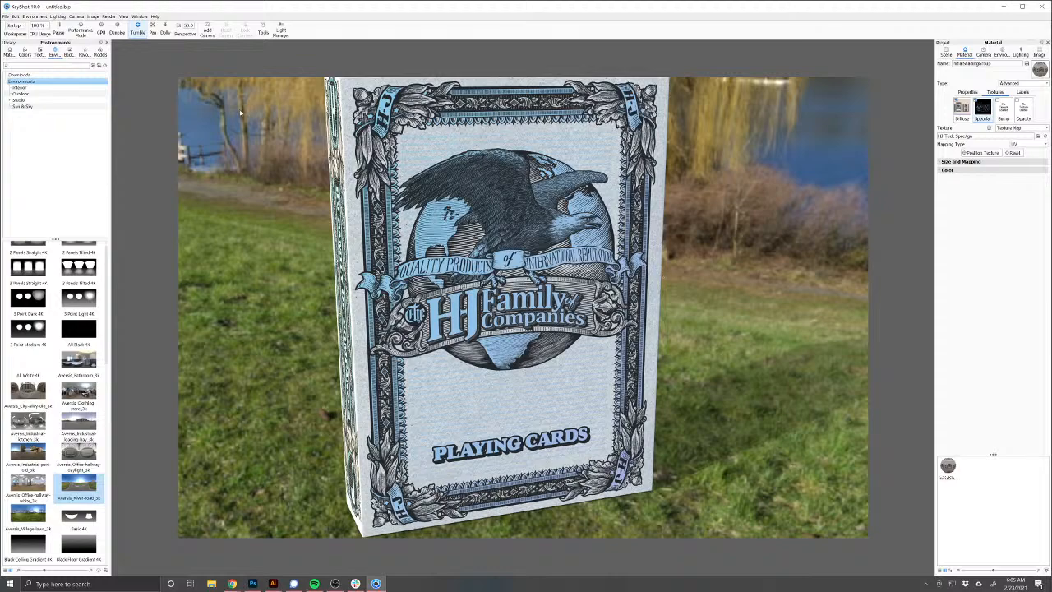
mouse_move(552, 333)
left_mouse_down()
mouse_move(375, 176)
mouse_move(549, 349)
left_mouse_up()
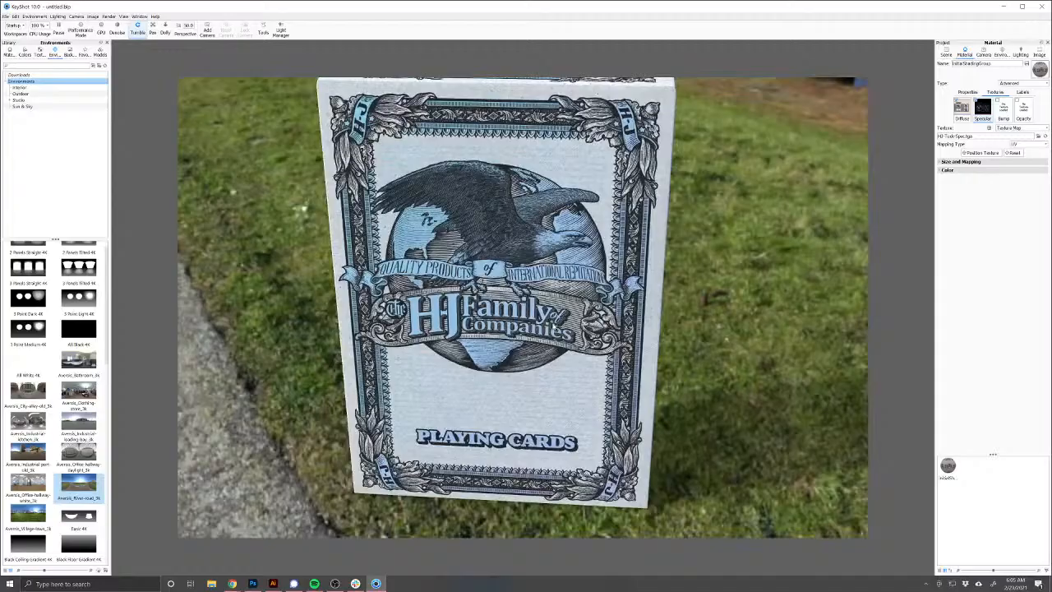
Step: Switch to Photoshop, undo the lightness reduction on the Group 1 copy layer, and hide that layer
left_click(253, 583)
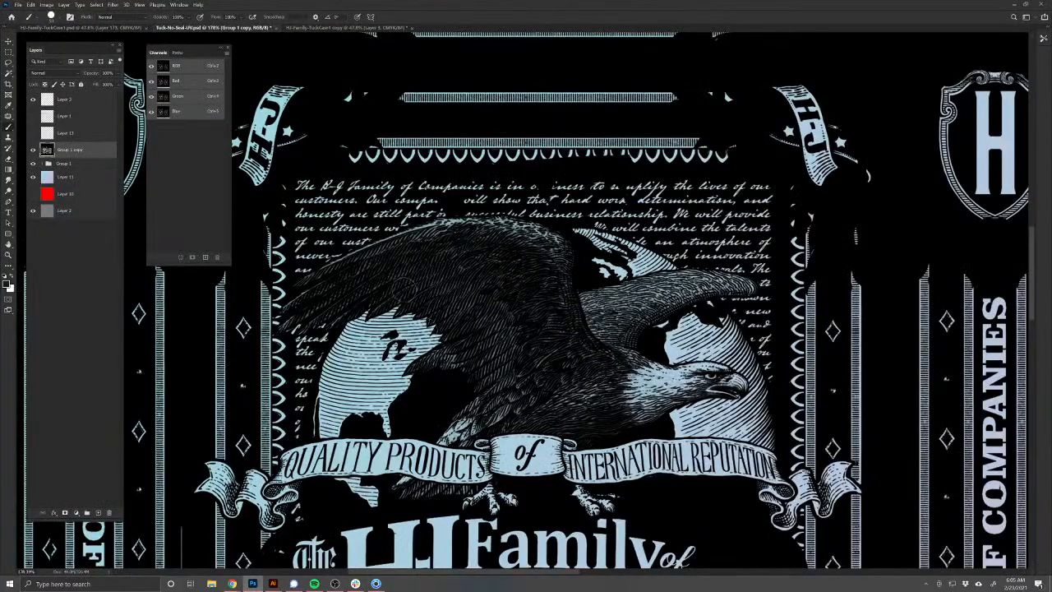
scroll(608, 300, "down", 1)
scroll(616, 340, "up", 1)
left_click_drag(616, 339, 519, 264)
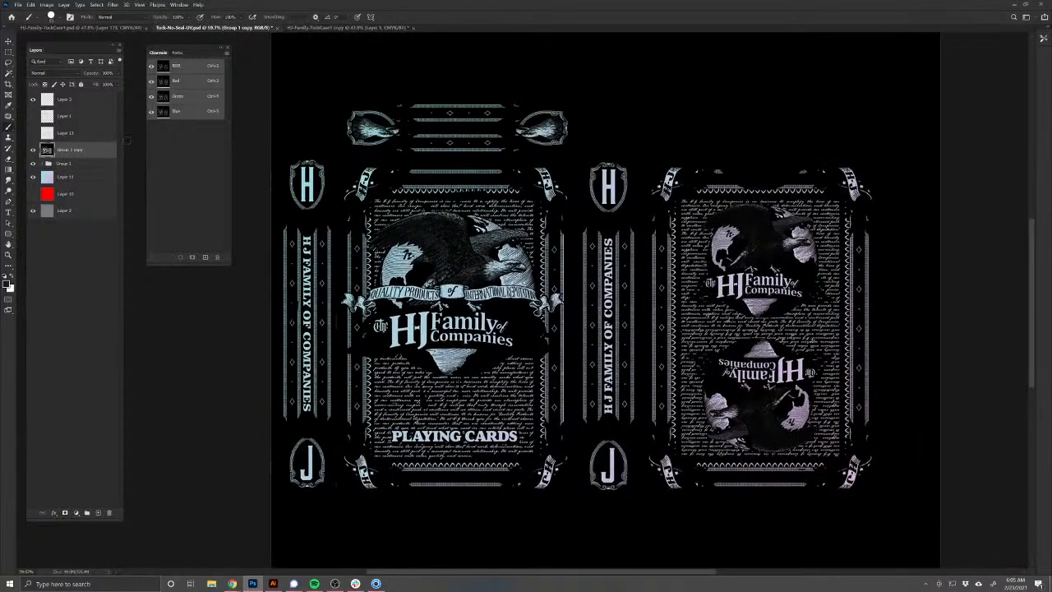
left_click(33, 150)
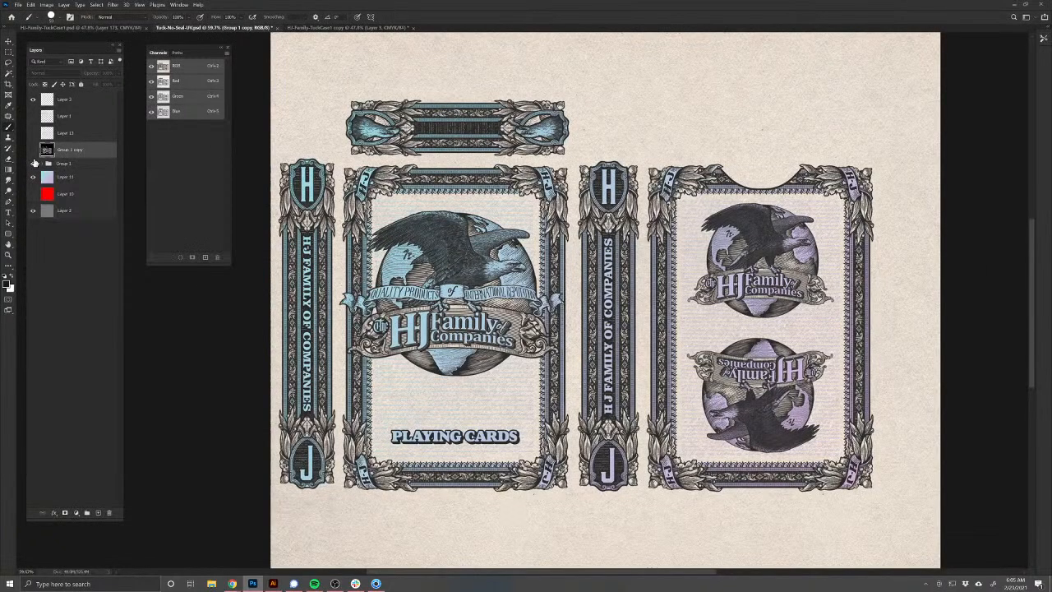
left_click(46, 165)
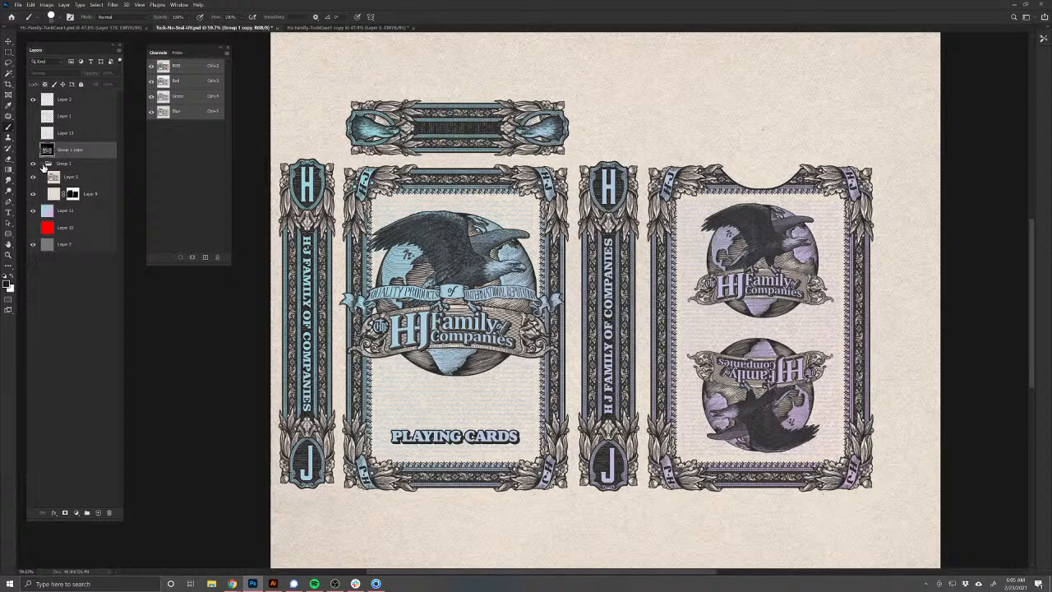
key("ctrl+z")
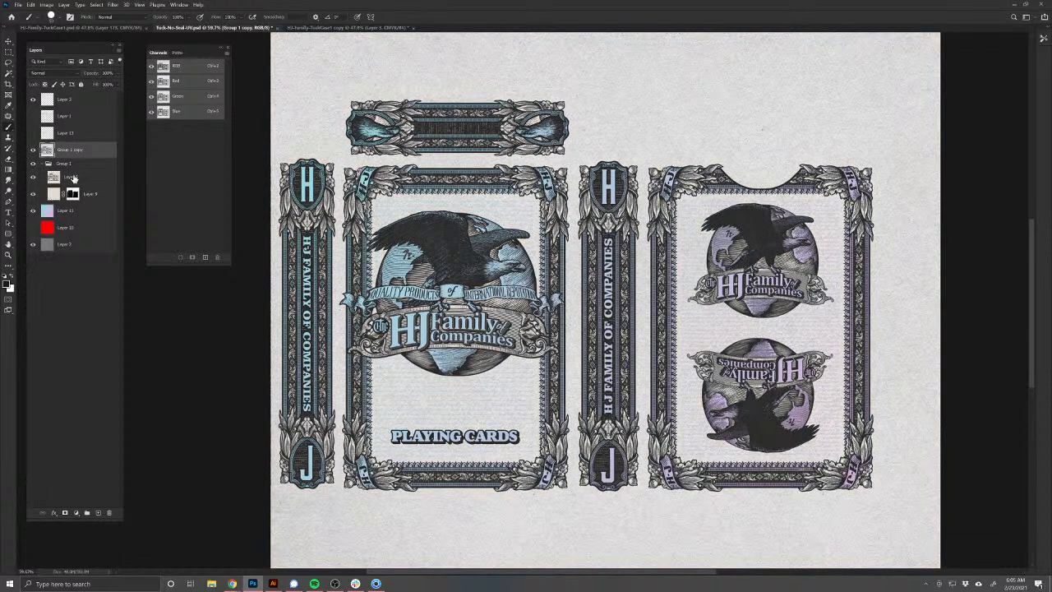
left_click(33, 149)
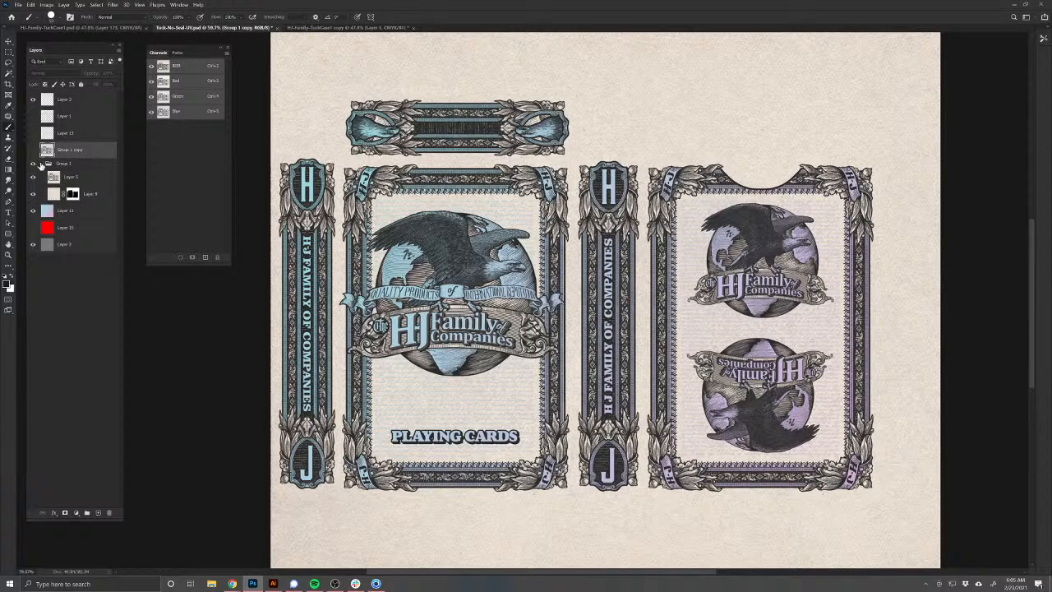
Step: Duplicate Group 1 again, hide the original group, and merge the new duplicate into a single layer
left_click(42, 164)
left_click(48, 164)
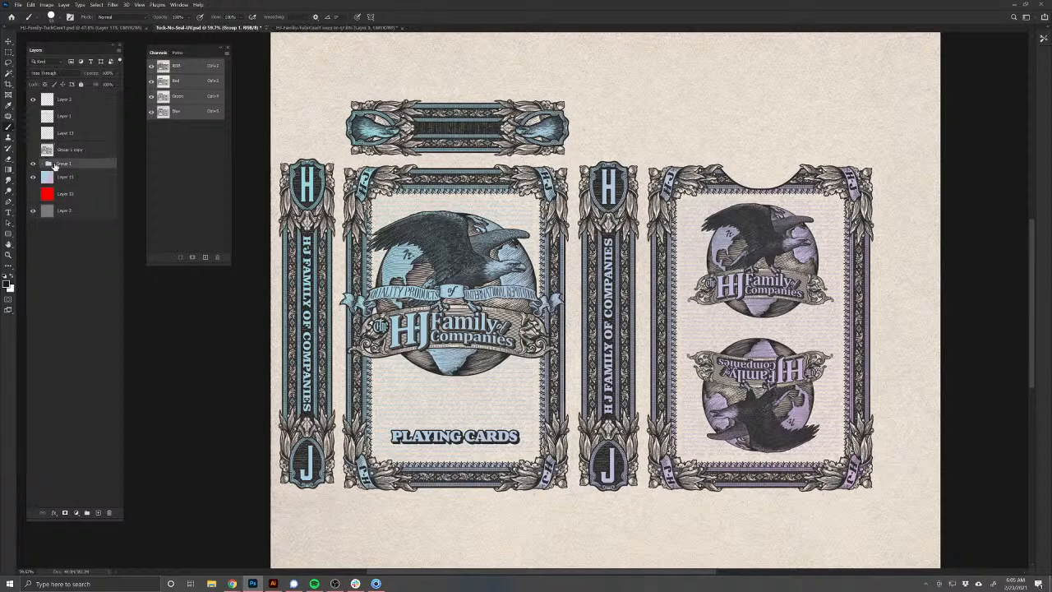
key("ctrl+j")
left_click(33, 174)
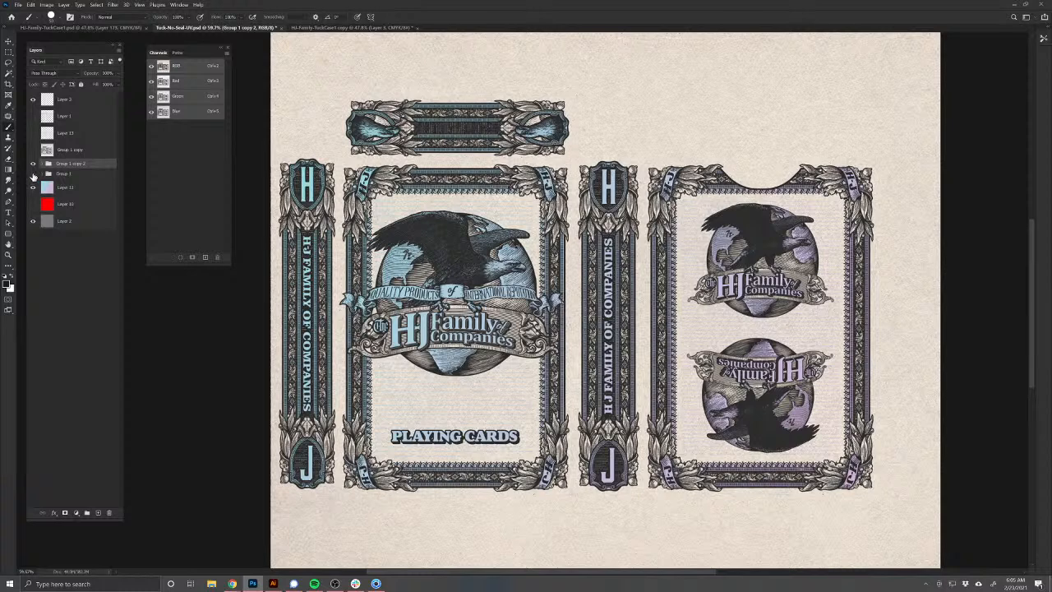
left_click(98, 513)
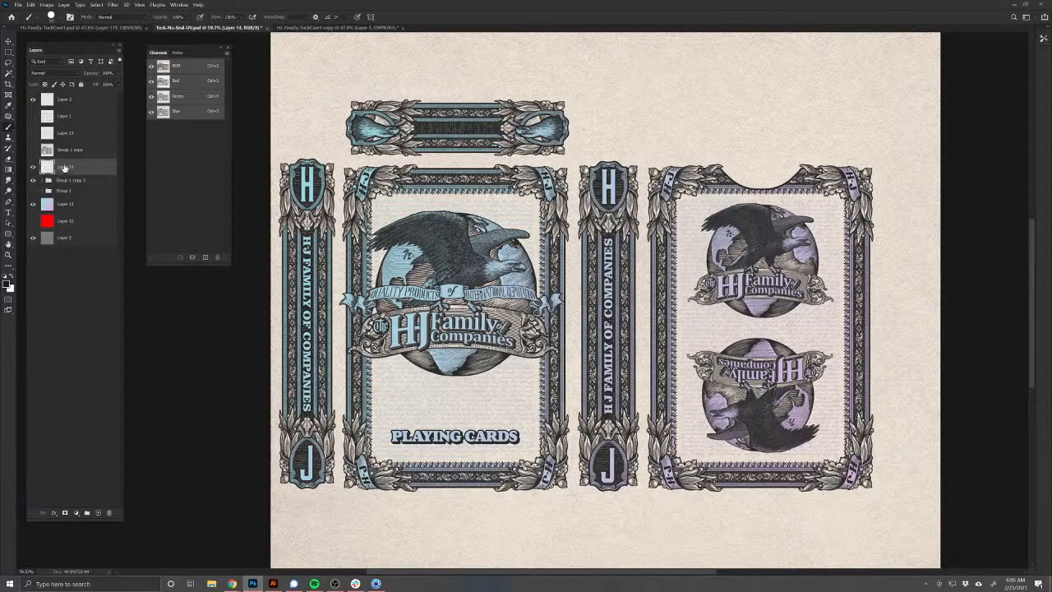
left_click_drag(65, 167, 110, 513)
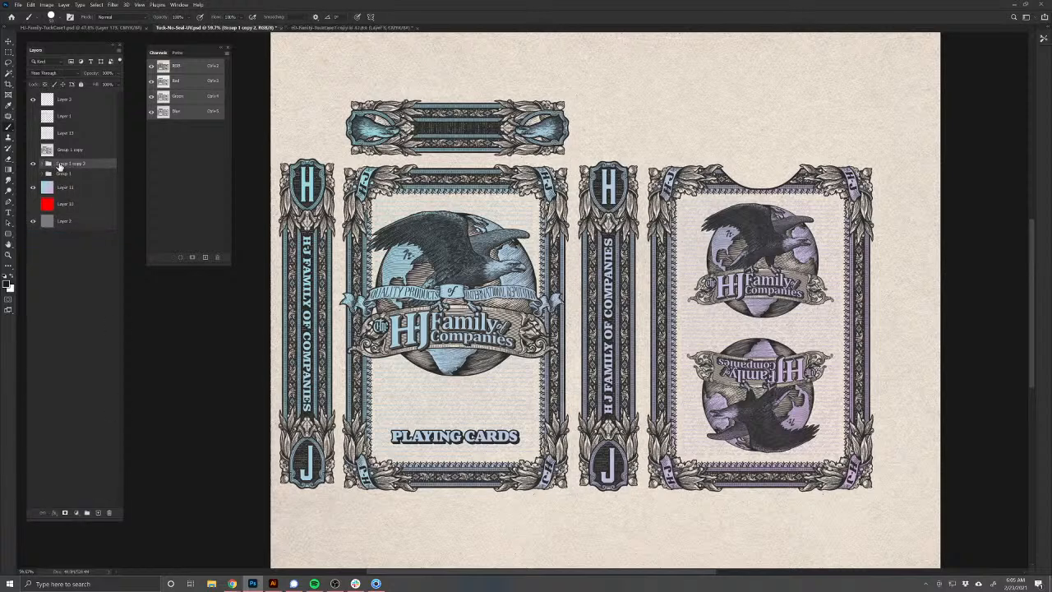
key("ctrl+e")
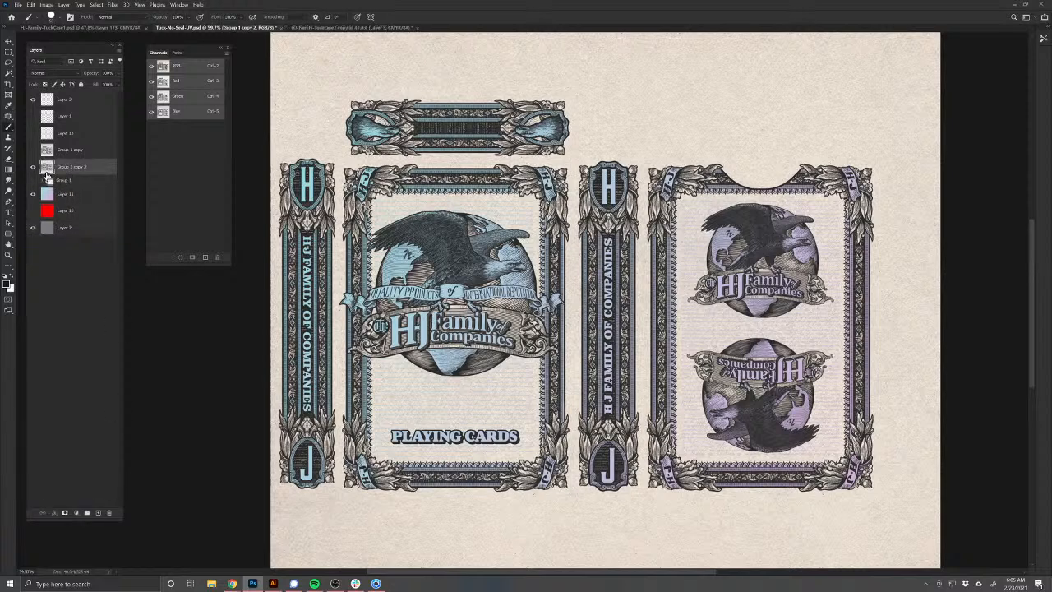
Step: Desaturate the merged Group 1 copy 2 layer to -100 with Hue/Saturation and invert its tones
key("ctrl+u")
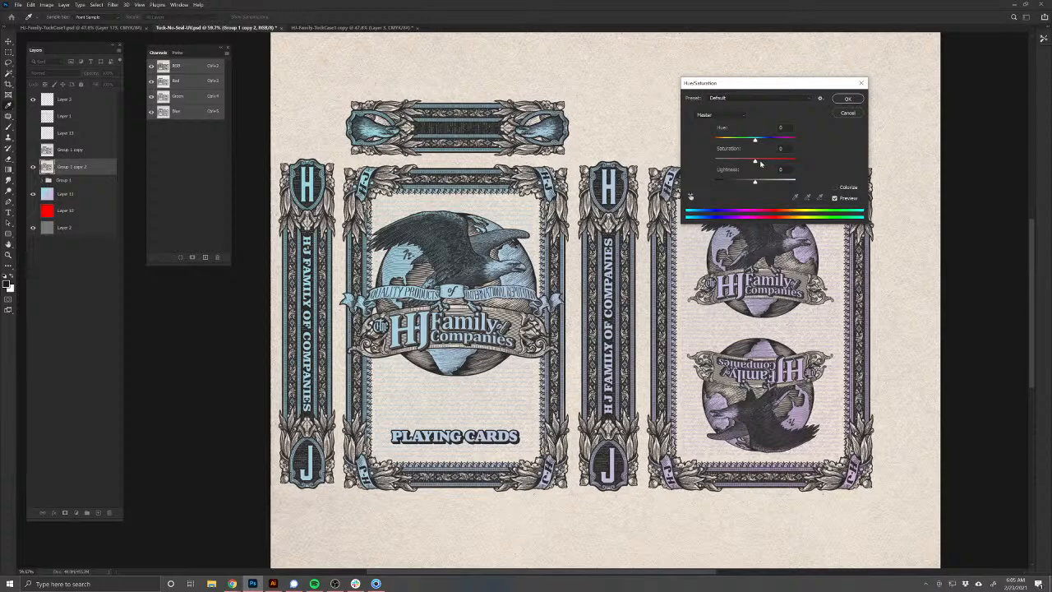
left_click_drag(760, 163, 682, 161)
left_click(779, 146)
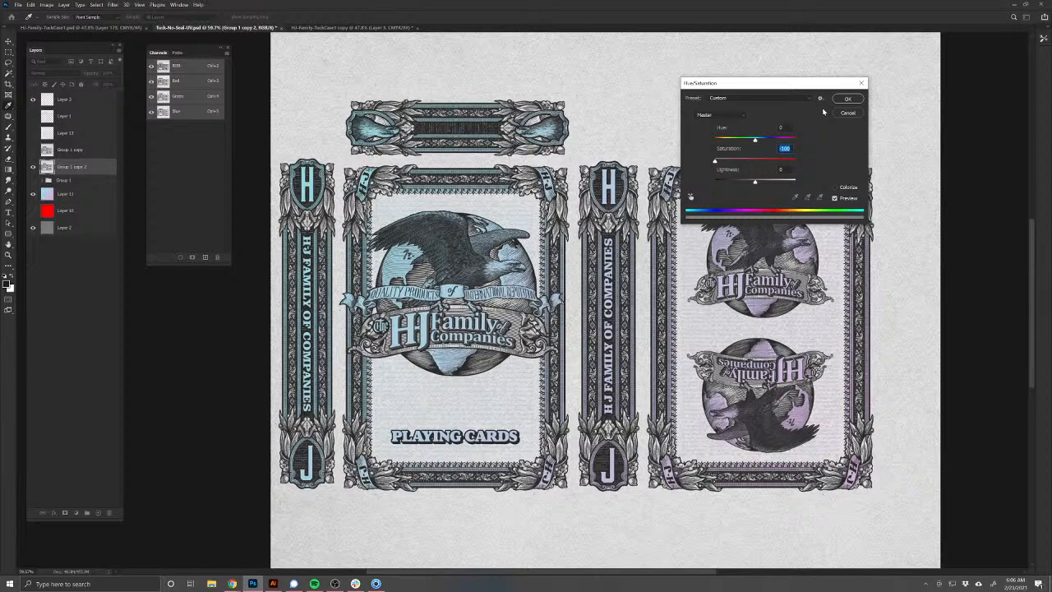
left_click(846, 100)
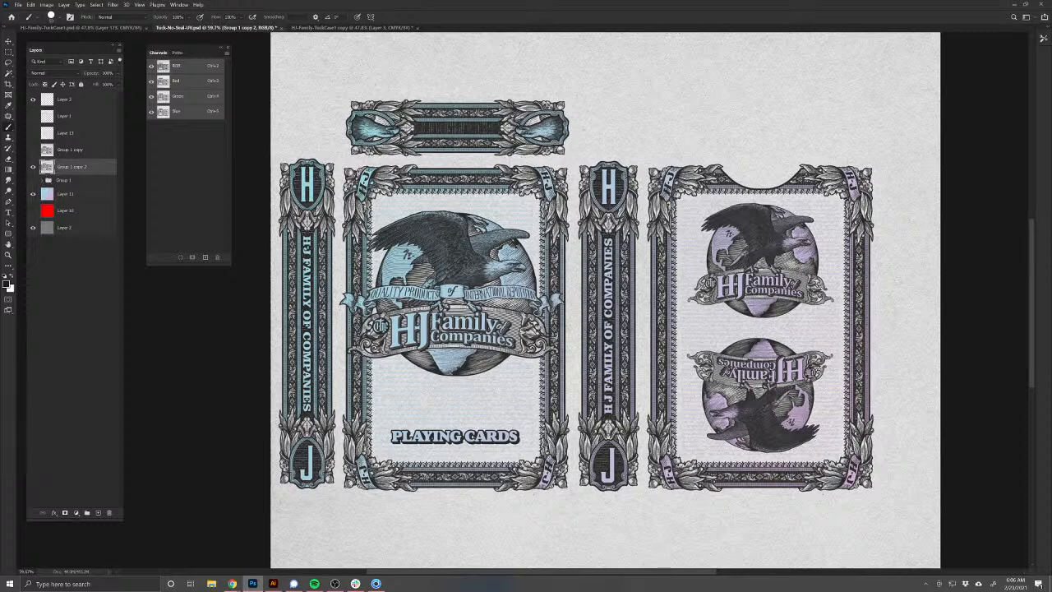
key("ctrl+i")
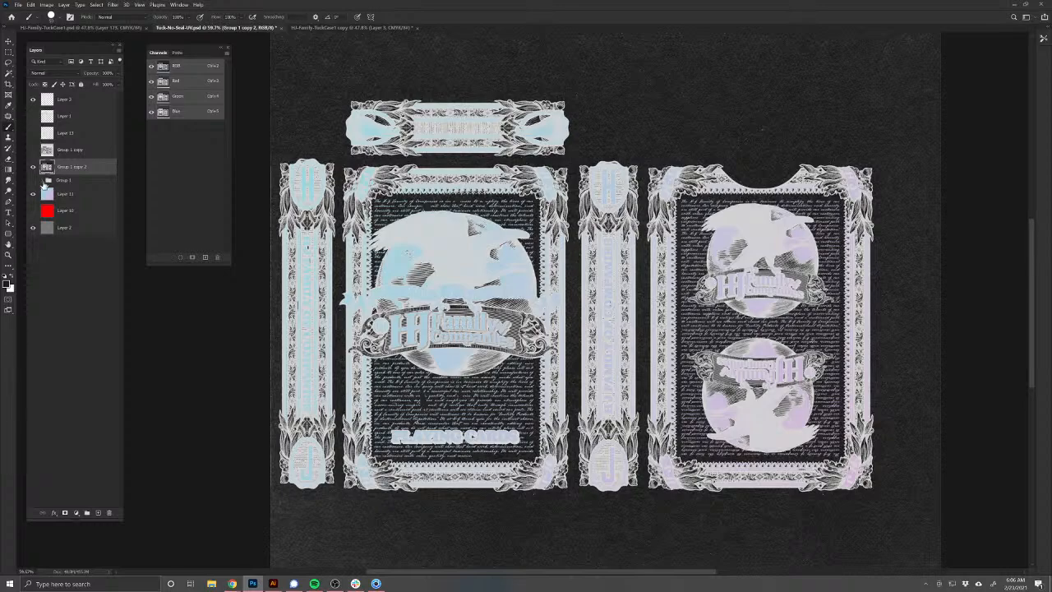
Step: Add an empty layer above the inverted artwork and fill another new layer, directly above the iridescent gradient, with the artwork's light grey
left_click(98, 512)
scroll(444, 304, "up", 5)
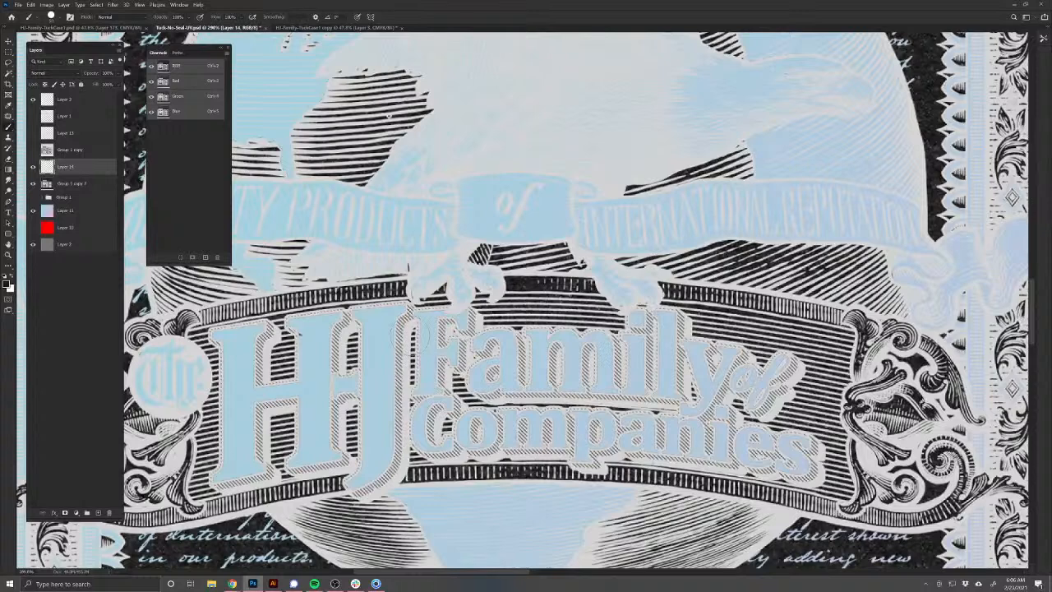
left_click(66, 211)
left_click(98, 513)
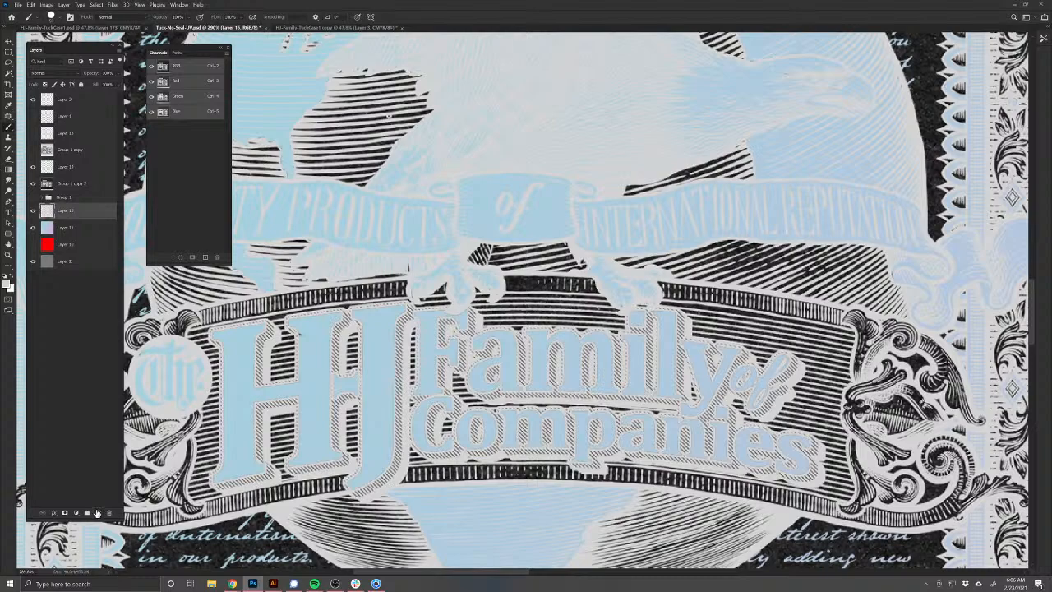
key("alt+BackSpace")
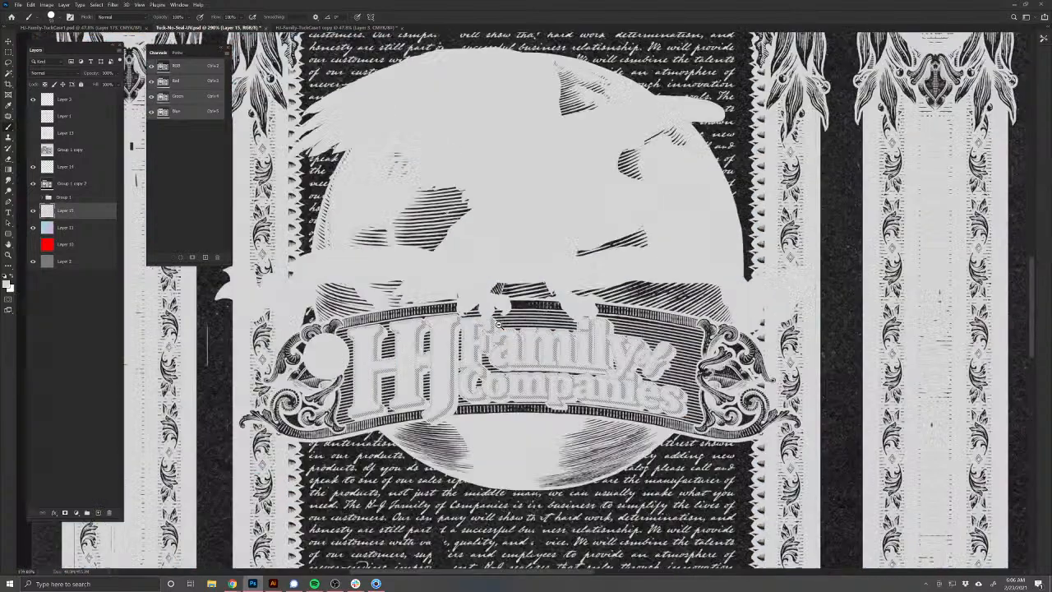
scroll(518, 331, "down", 5)
scroll(489, 323, "down", 3)
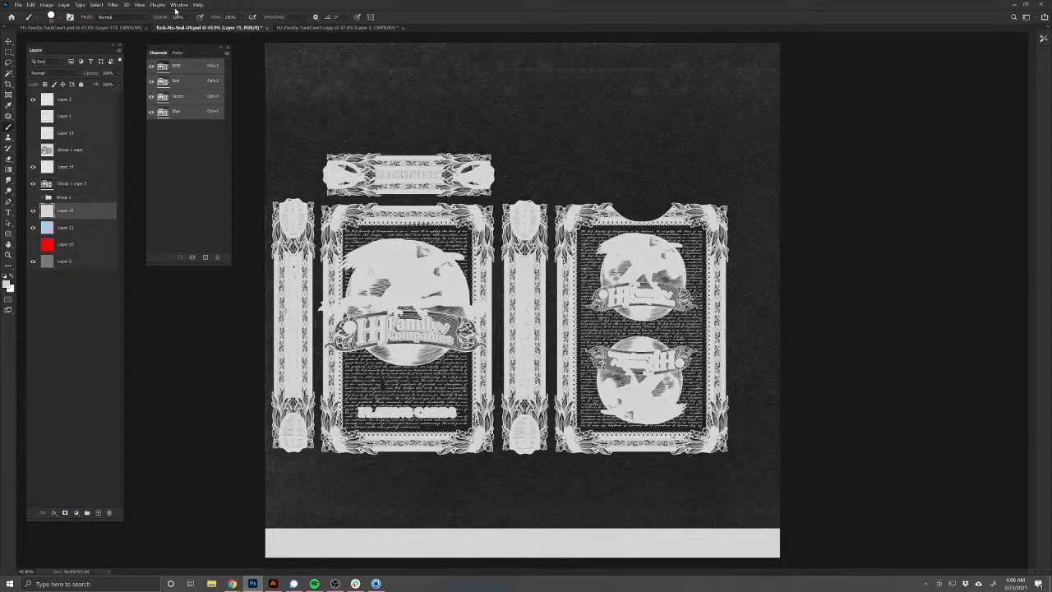
Step: Try a Levels adjustment on the light grey fill layer
key("ctrl+l")
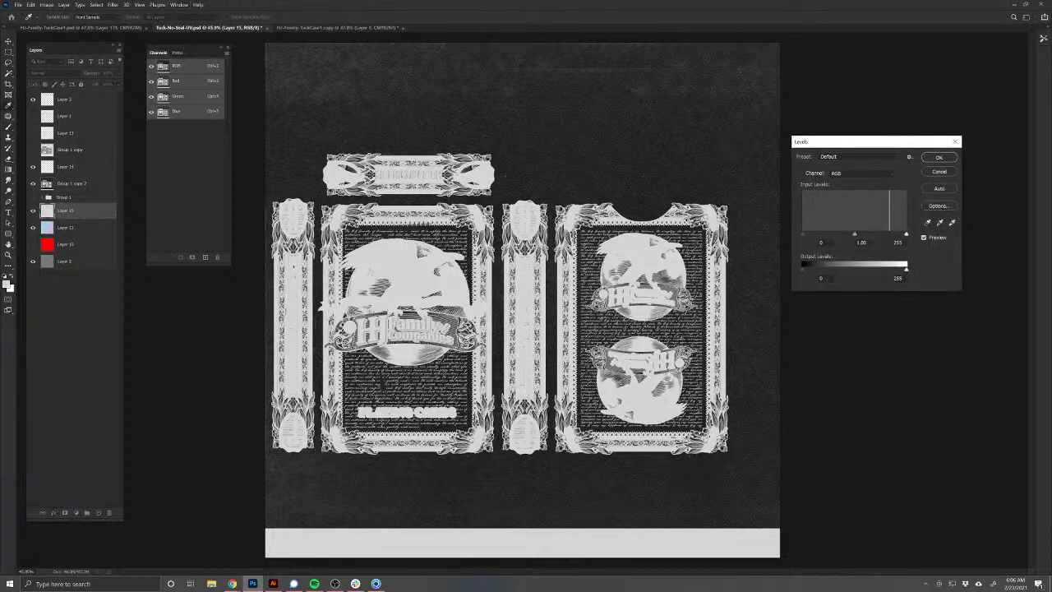
key("alt+Tab")
left_click(803, 238)
mouse_move(908, 237)
left_mouse_down()
mouse_move(894, 237)
mouse_move(923, 237)
left_mouse_up()
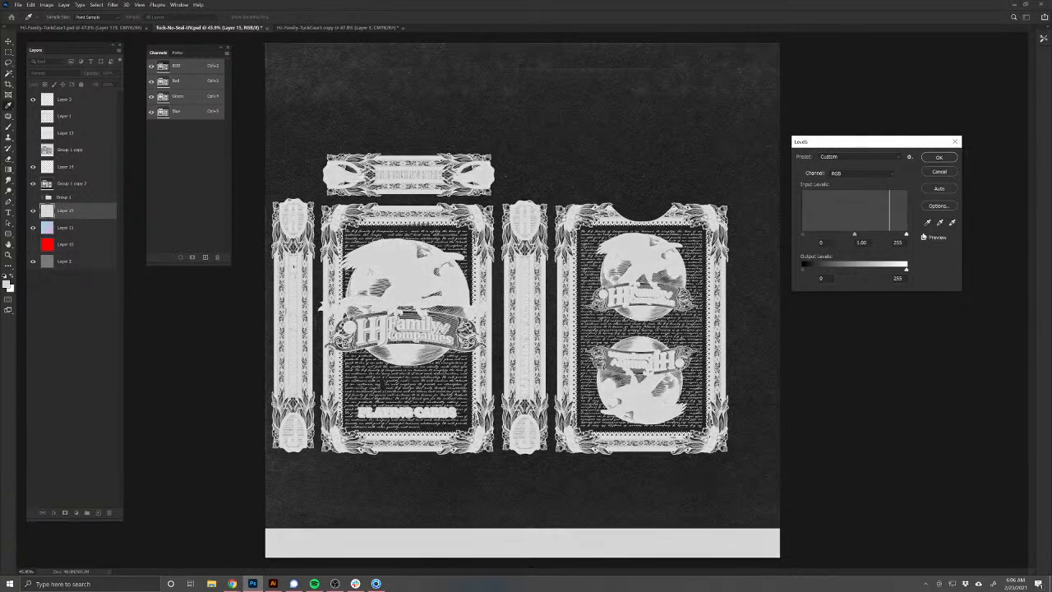
left_click(939, 157)
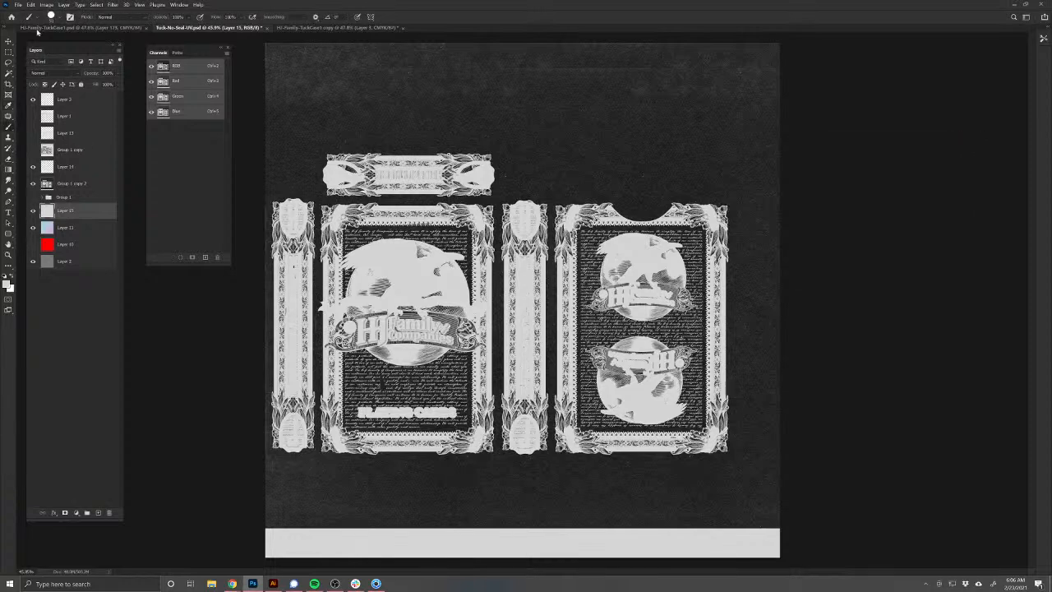
Step: Set up a Targa save of the inverted artwork in the HJ-FamilyofCompanies Textures folder, beside the existing HJ-Tuck-Spec file
left_click(18, 5)
left_click(37, 101)
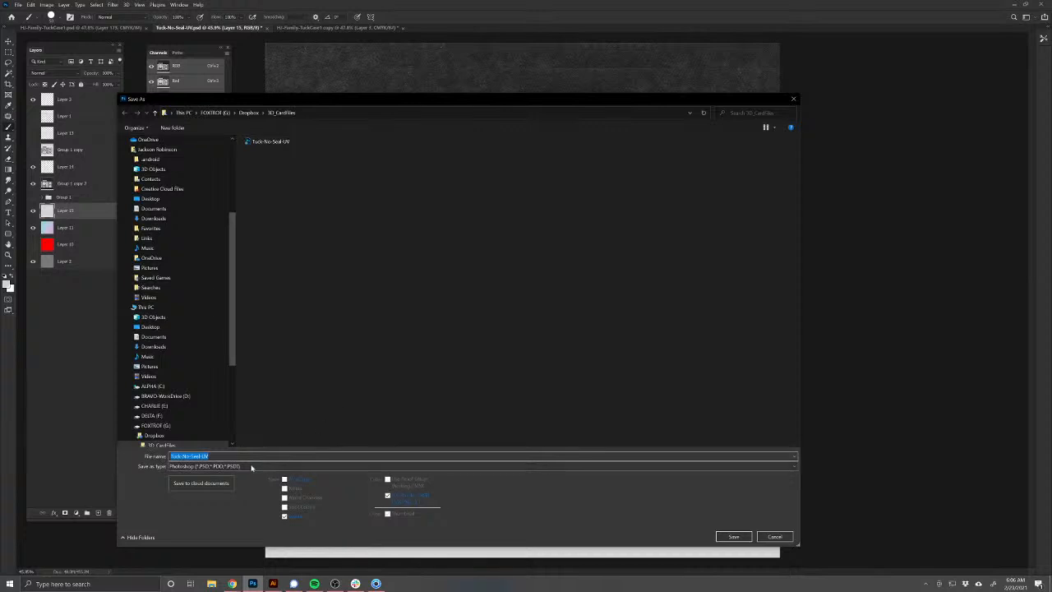
left_click(208, 466)
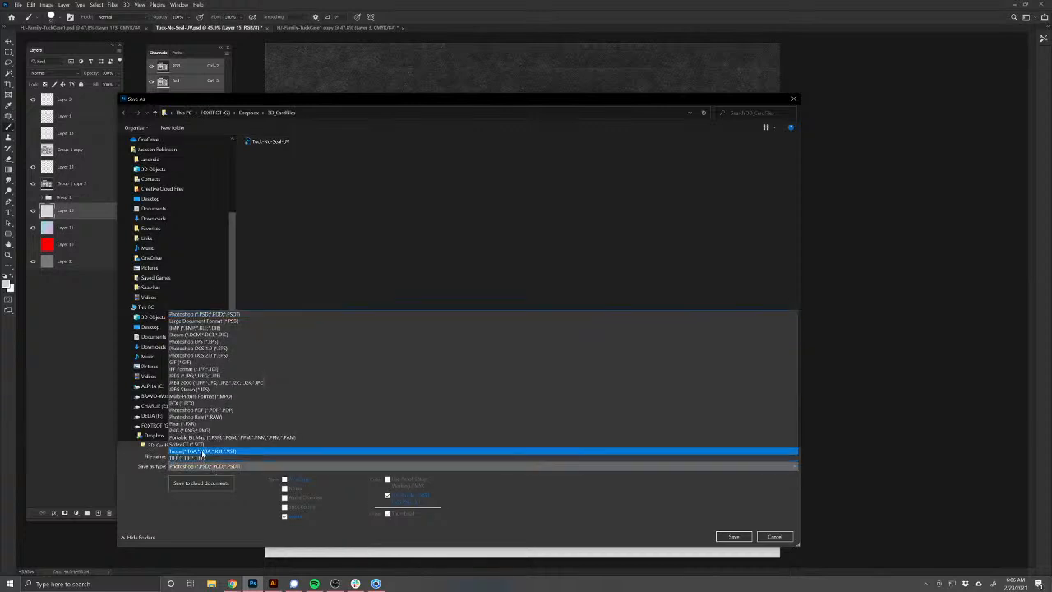
left_click(204, 451)
left_click_drag(234, 226, 240, 153)
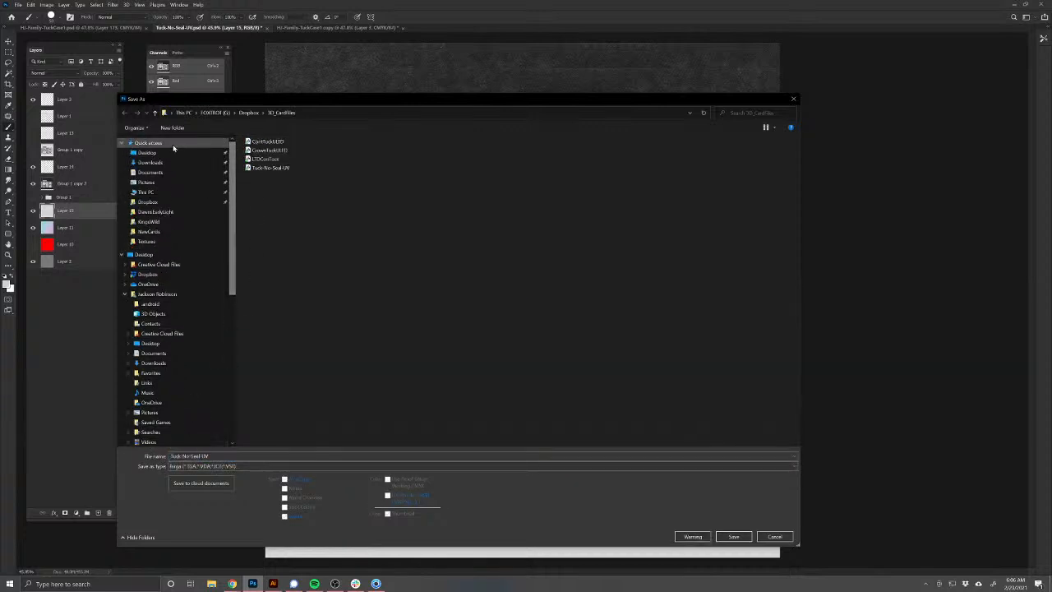
left_click(172, 144)
left_click(319, 153)
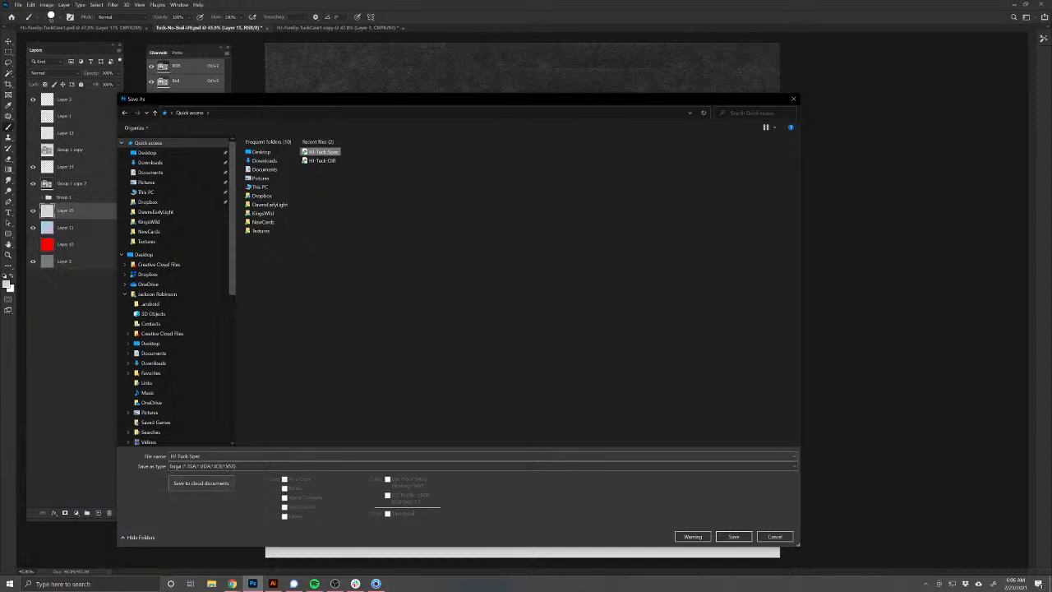
right_click(312, 153)
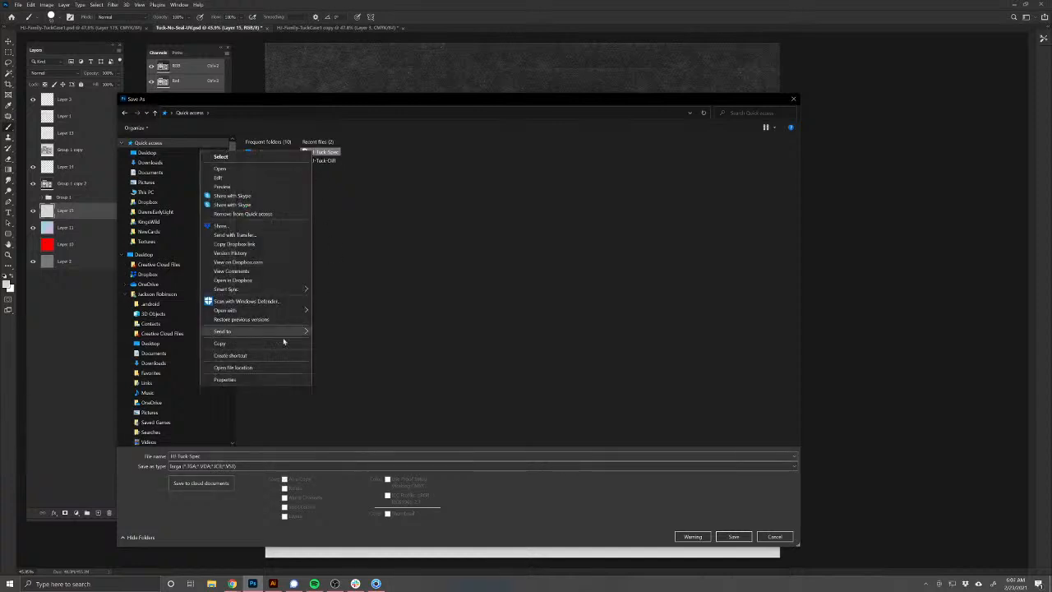
left_click(244, 367)
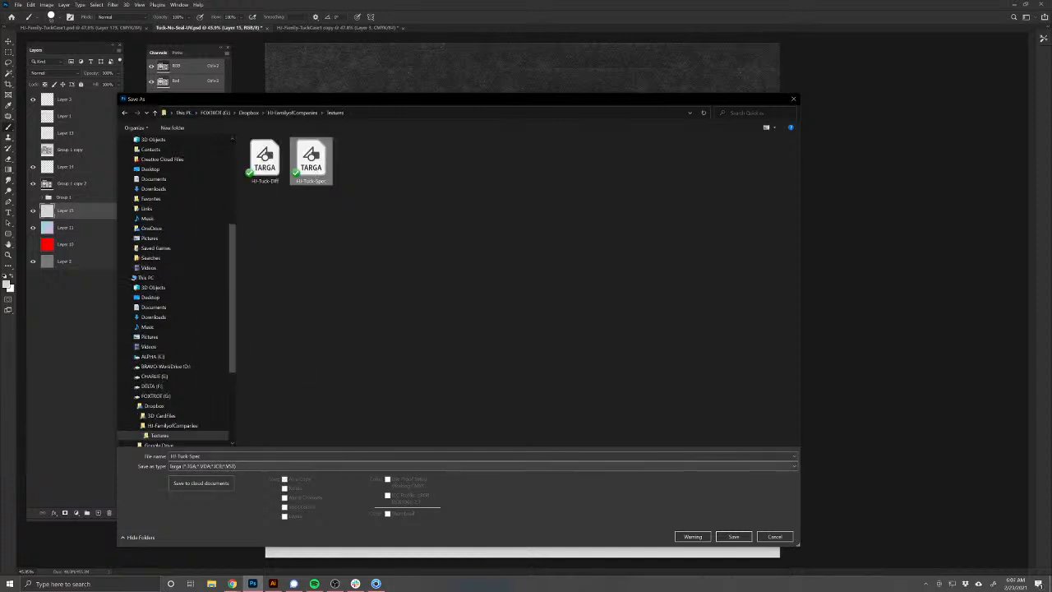
Step: Name the Targa file HJ-Tuck-Bump and save it with the offered Targa options
left_click(204, 457)
key("BackSpace")
key("BackSpace")
key("BackSpace")
key("BackSpace")
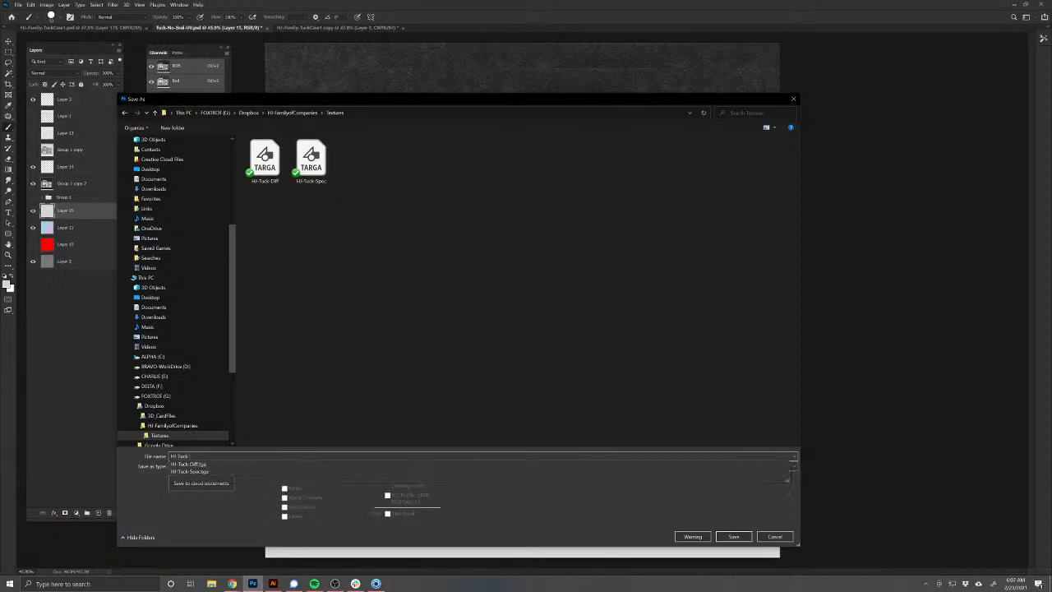
type("B")
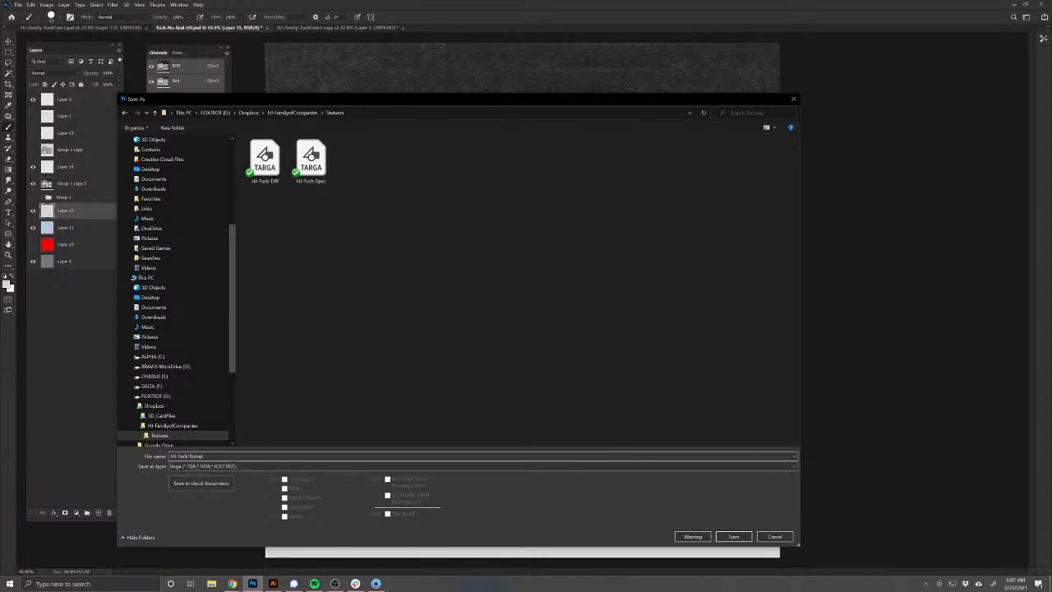
type("ump")
key("Return")
key("Return")
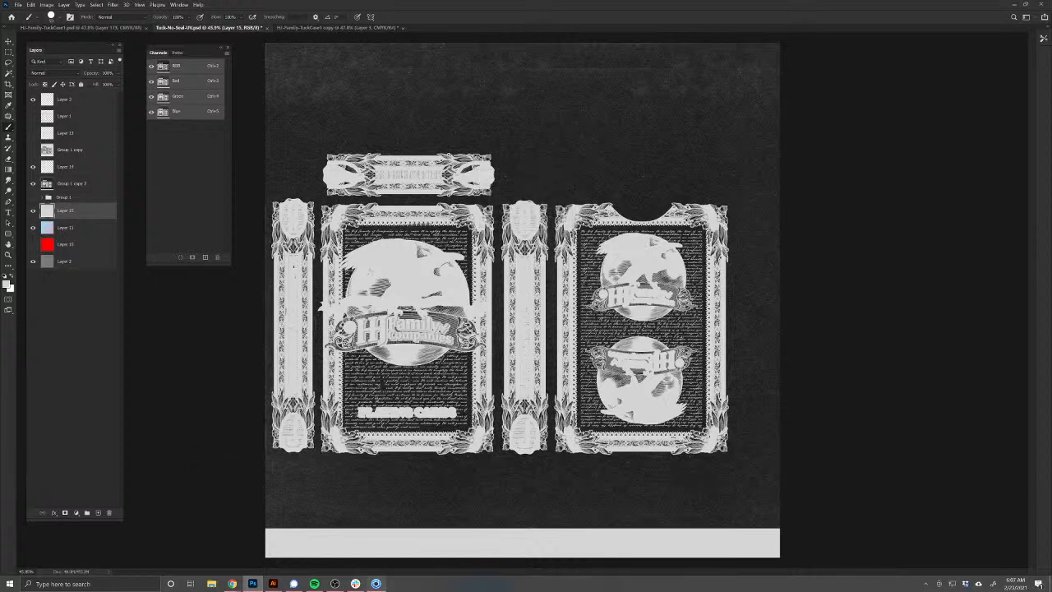
Step: Switch to KeyShot, test the tuck box material with its diffuse and specular textures off, and leave only the diffuse texture enabled
left_click(375, 584)
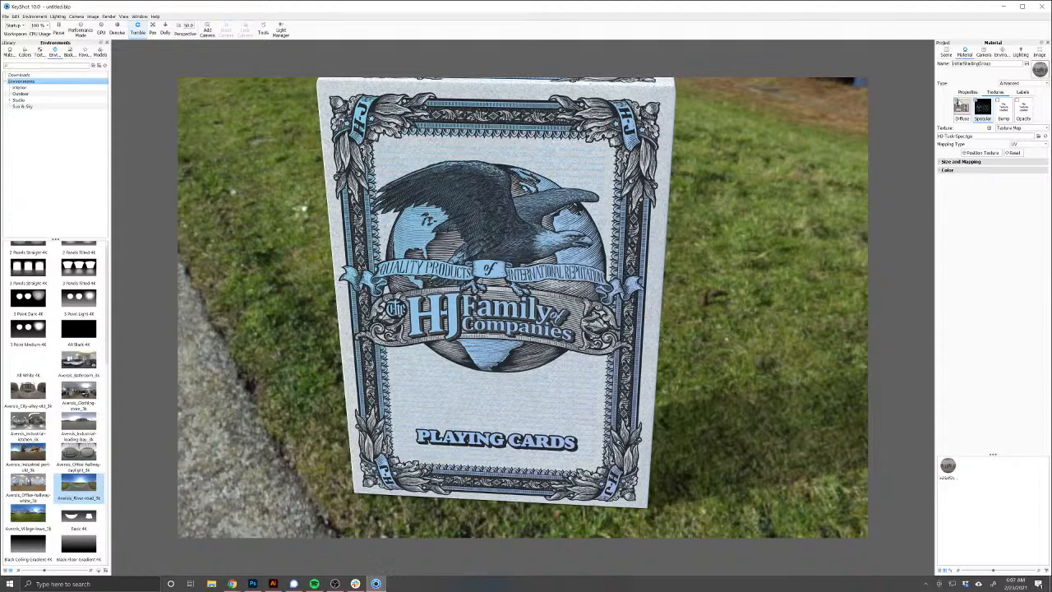
left_click(955, 101)
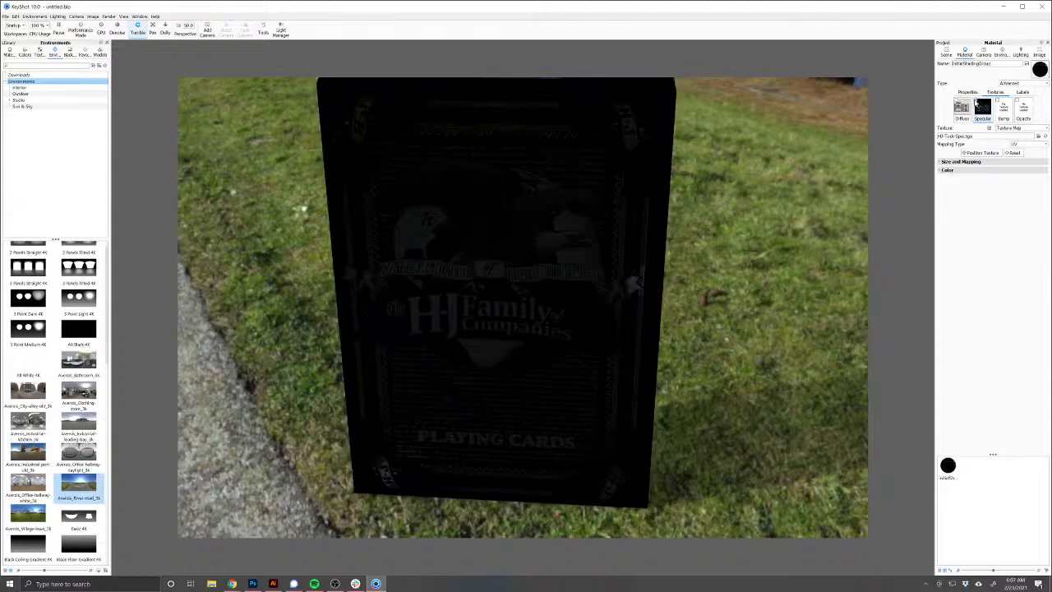
left_click(976, 103)
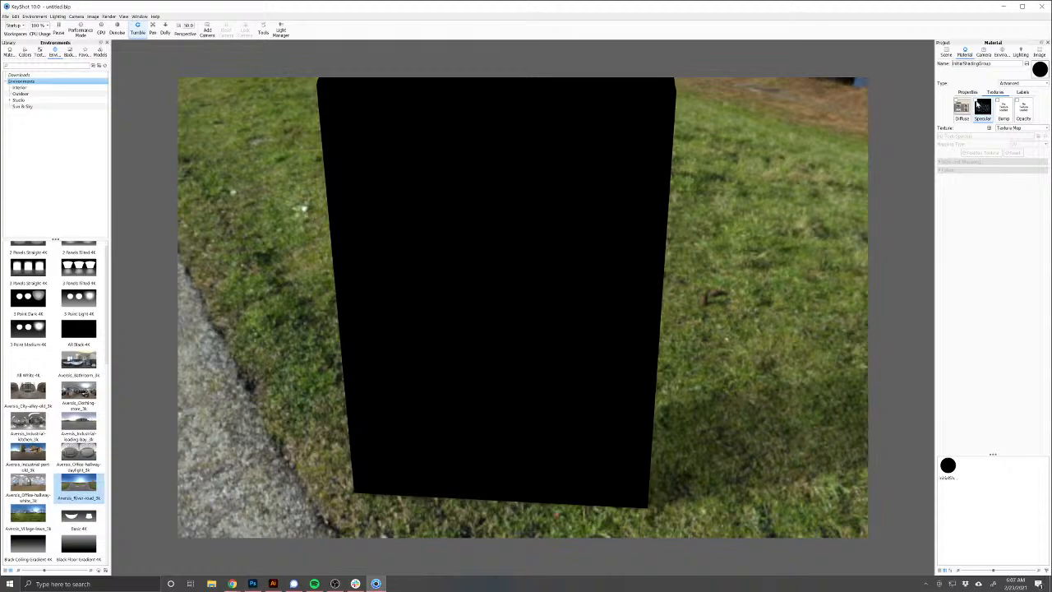
left_click(976, 103)
left_click(977, 103)
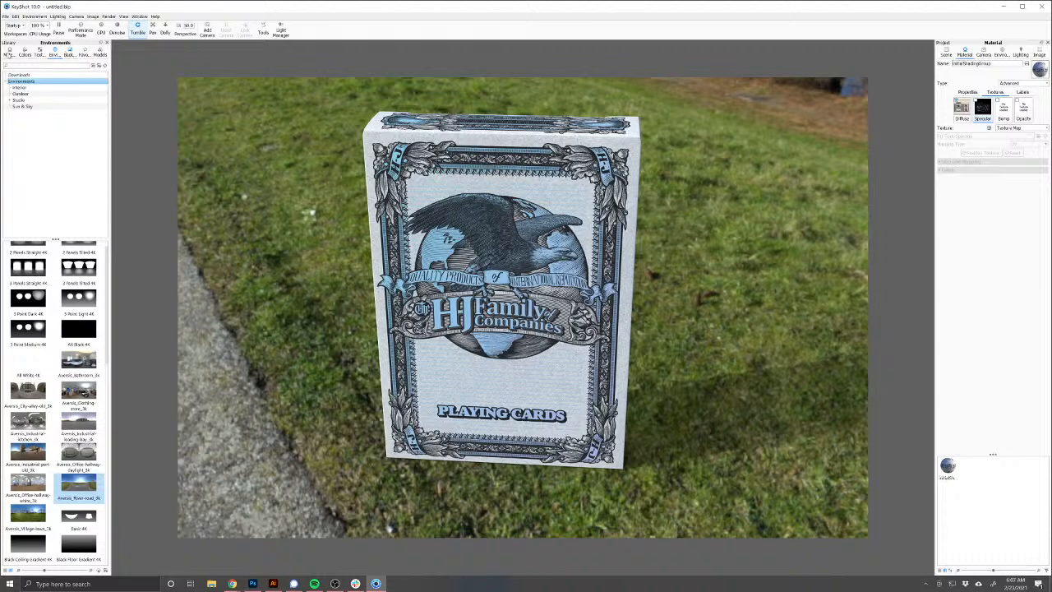
Step: Apply the Marble White Advanced material from the Stone category to the whole tuck box
left_click(9, 53)
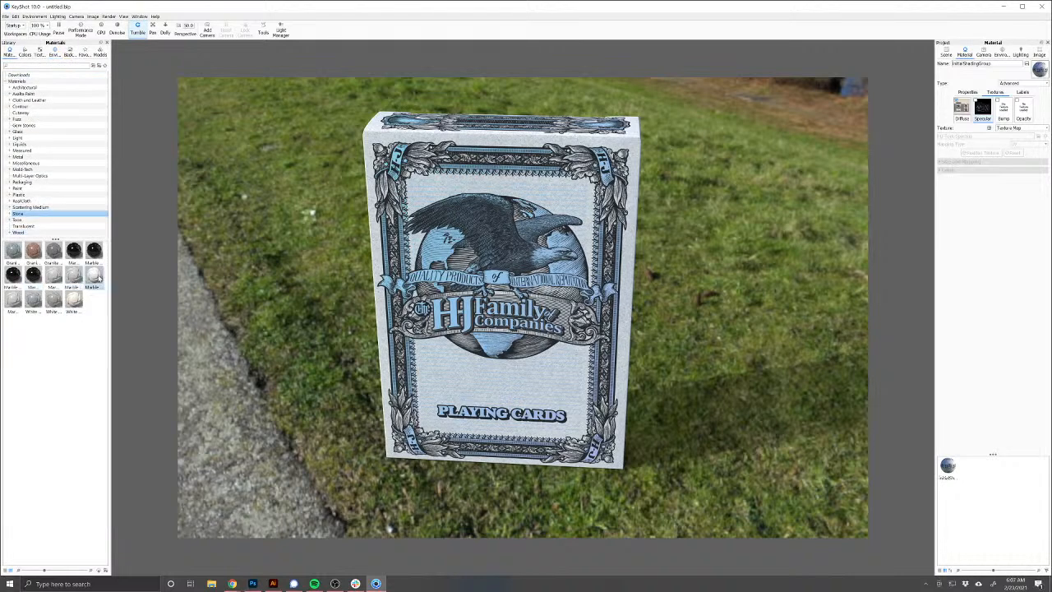
left_click_drag(73, 277, 398, 279)
left_click_drag(312, 327, 207, 290)
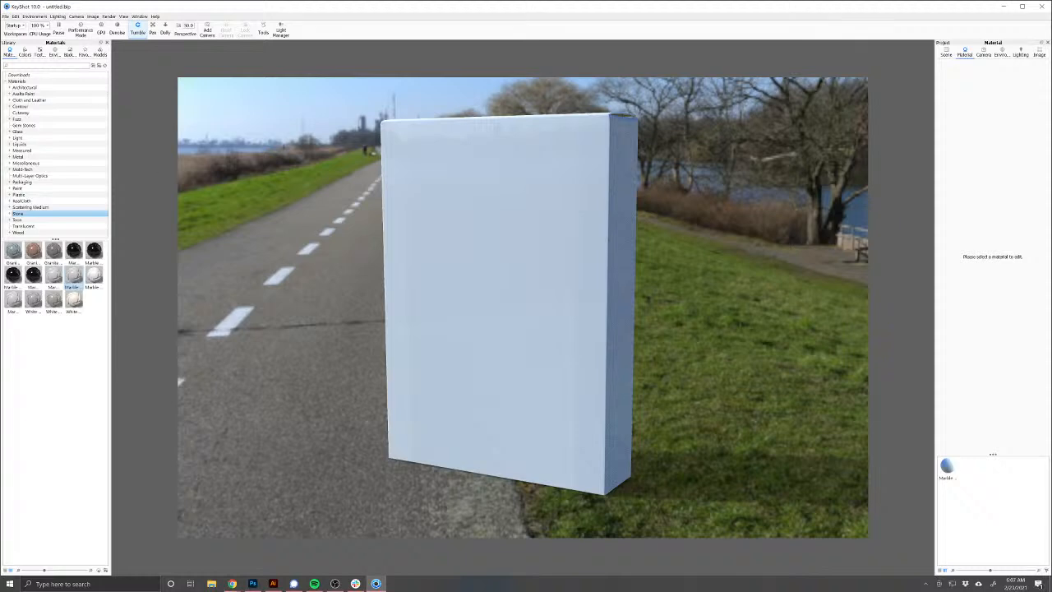
Step: Replace the outdoor road environment with the Startup Balanced 4K environment
left_click(55, 52)
scroll(74, 494, "down", 5)
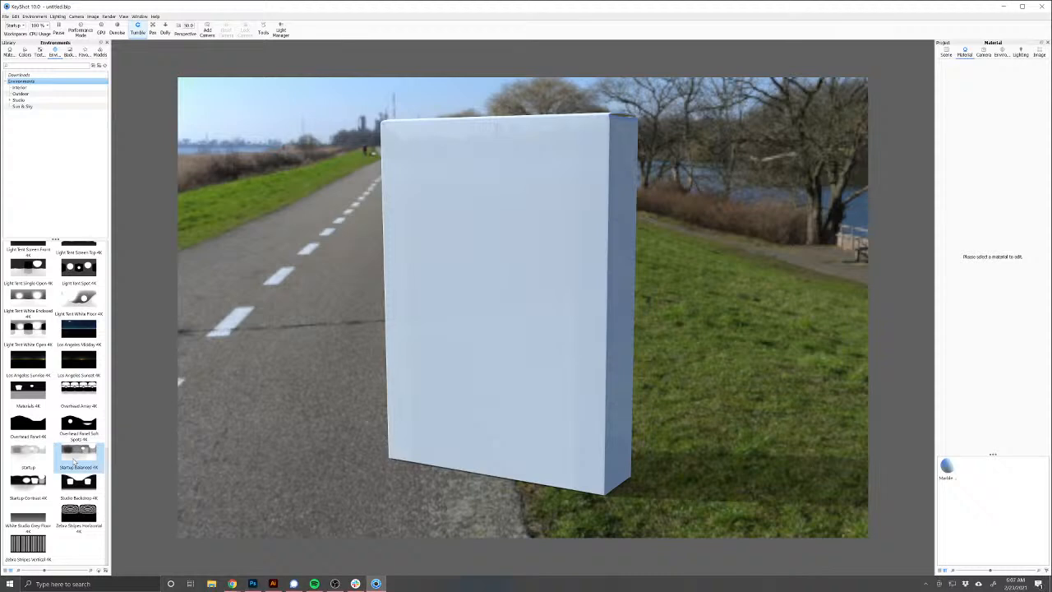
left_click_drag(74, 462, 246, 427)
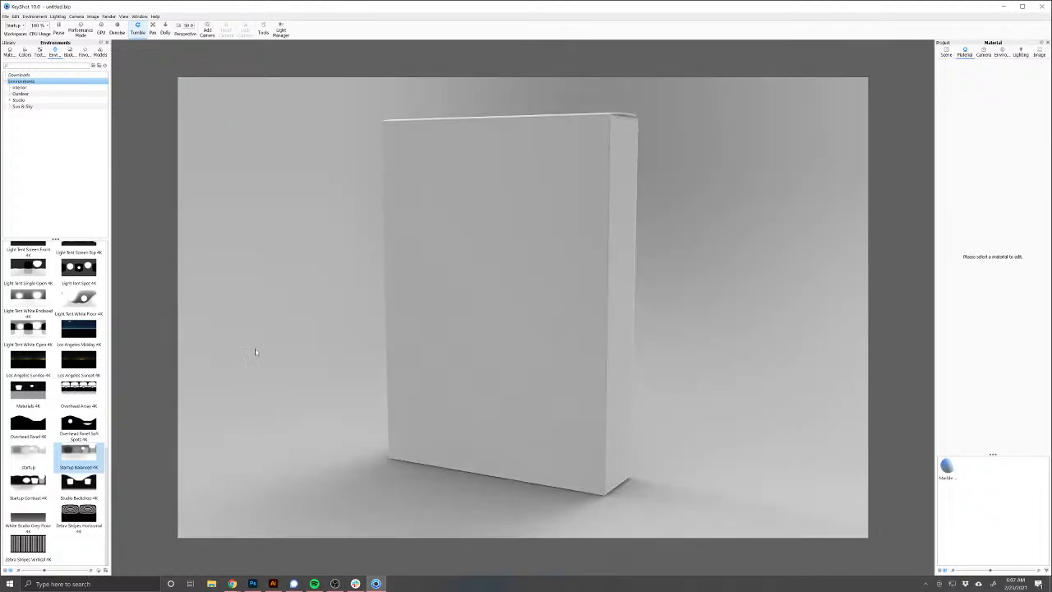
left_click_drag(359, 339, 512, 372)
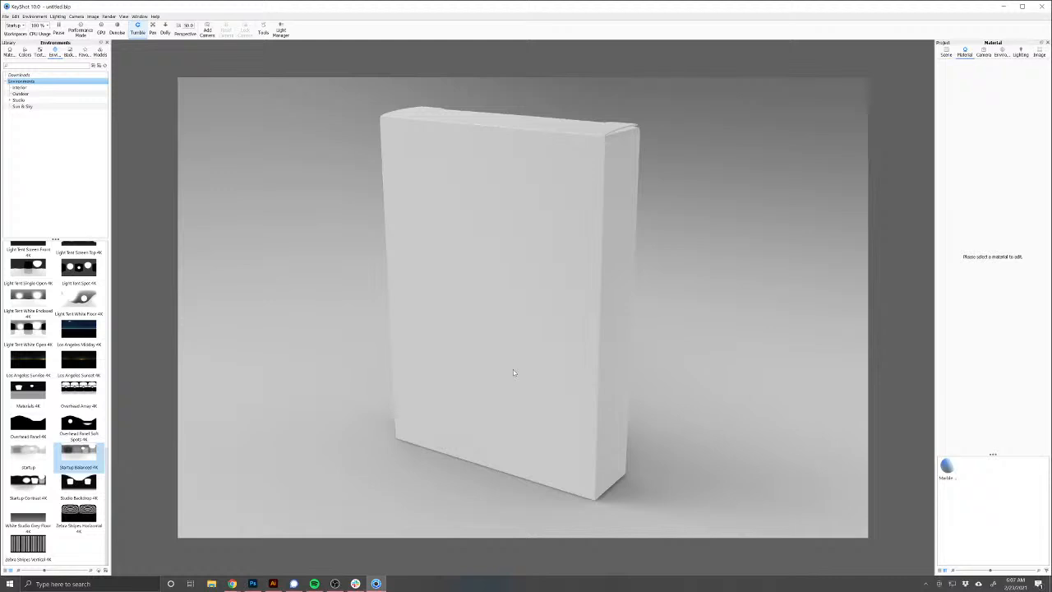
Step: Examine the tuck box's marble material textures, switching the diffuse texture off and on and bringing up the bump texture's settings
double_click(567, 255)
left_click(983, 53)
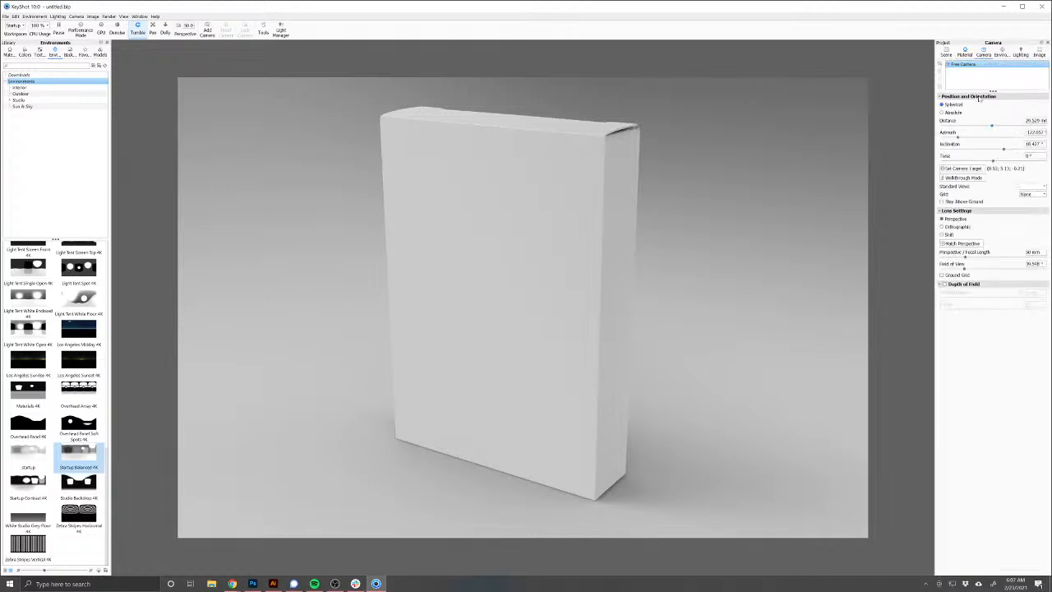
left_click(963, 54)
left_click(994, 92)
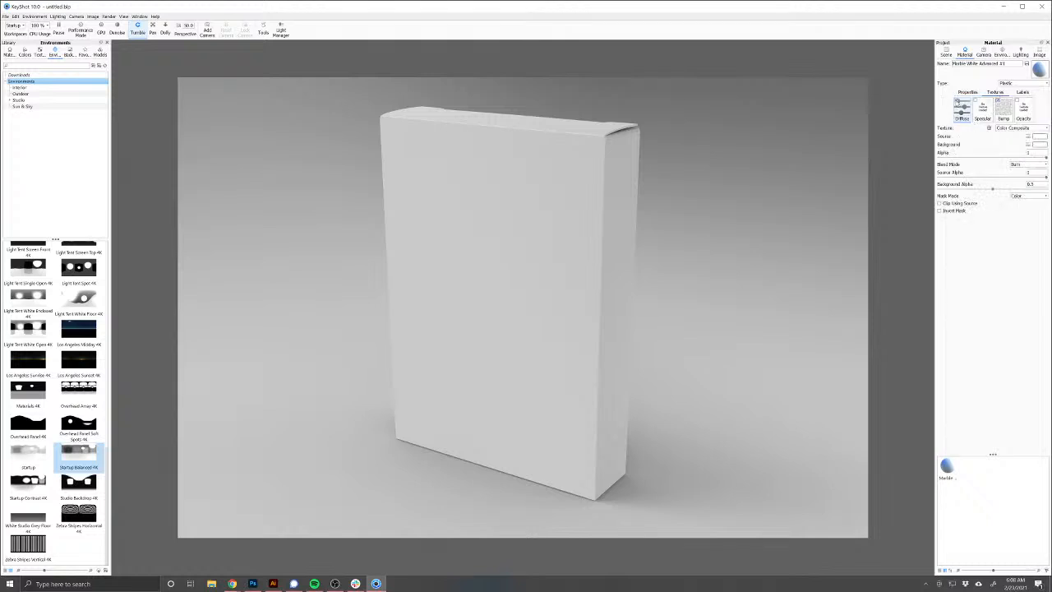
left_click(956, 101)
left_click(957, 101)
left_click(1001, 114)
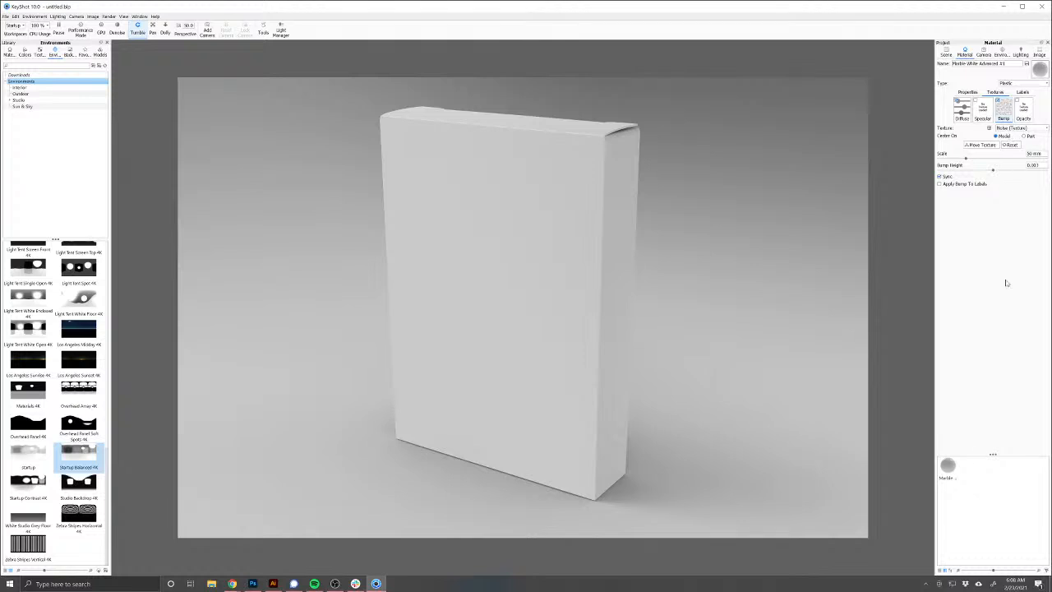
Step: Undo the recent material and environment changes to restore the printed box artwork, and apply the Startup Balanced 4K environment
key("ctrl+z")
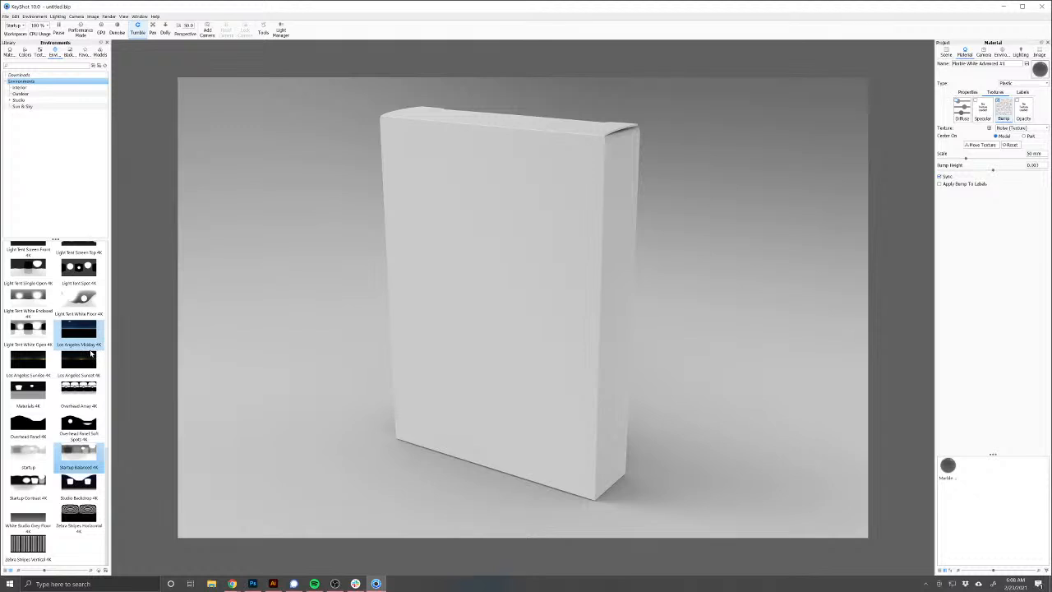
key("ctrl+y")
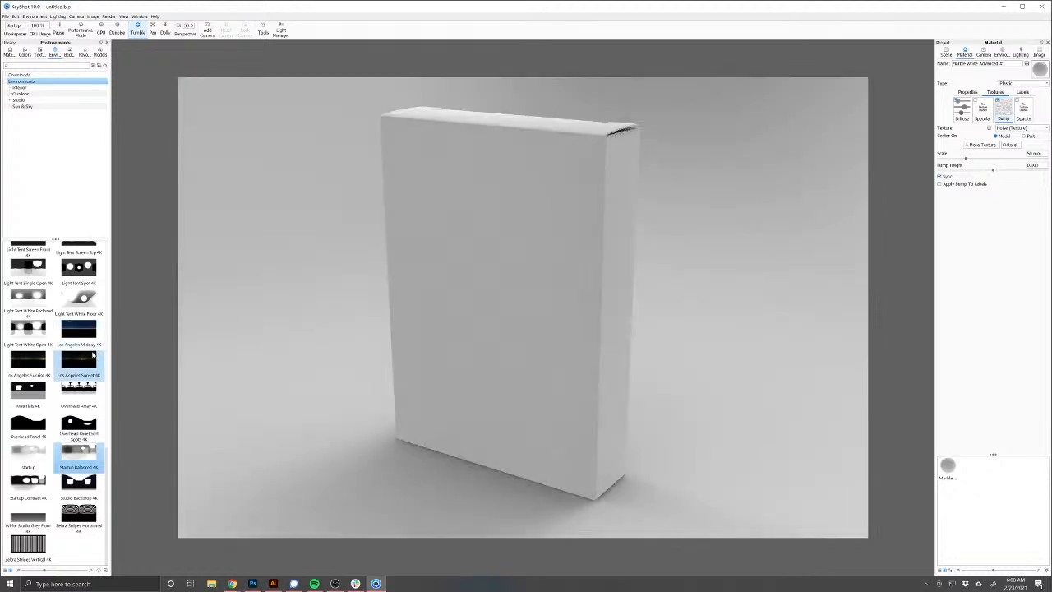
key("ctrl+z")
key("ctrl+z")
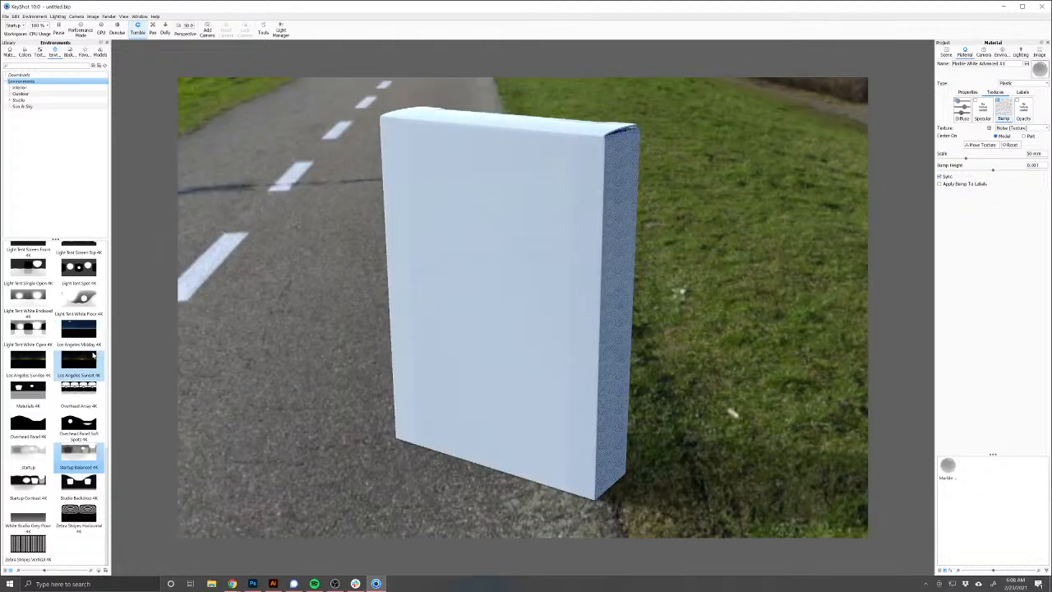
key("ctrl+z")
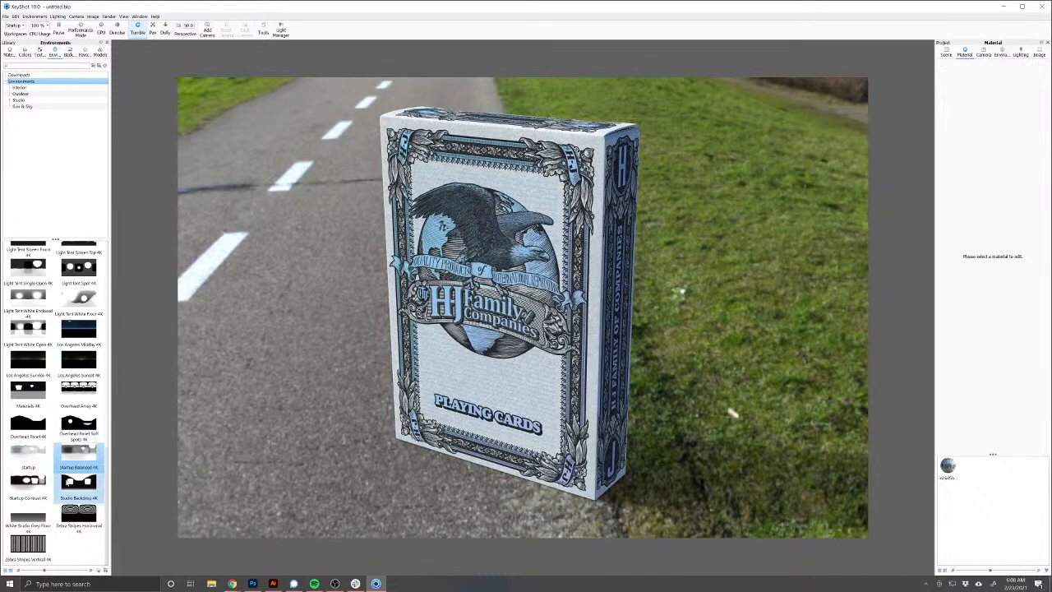
mouse_move(78, 456)
left_mouse_down()
mouse_move(305, 364)
mouse_move(448, 331)
left_mouse_up()
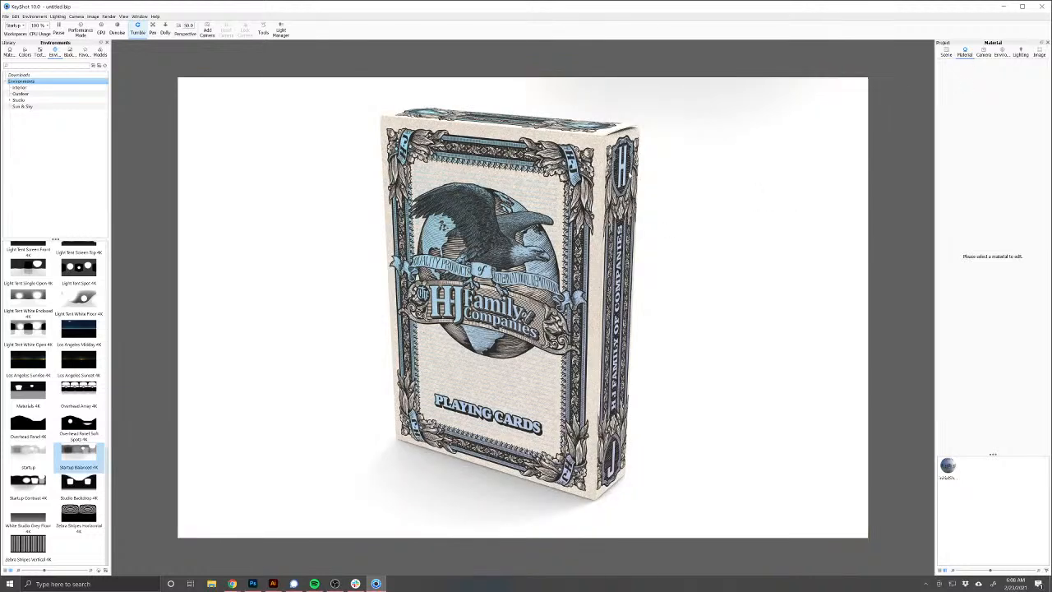
Step: Open the playing card box's material textures for editing and turn off the diffuse texture
double_click(631, 175)
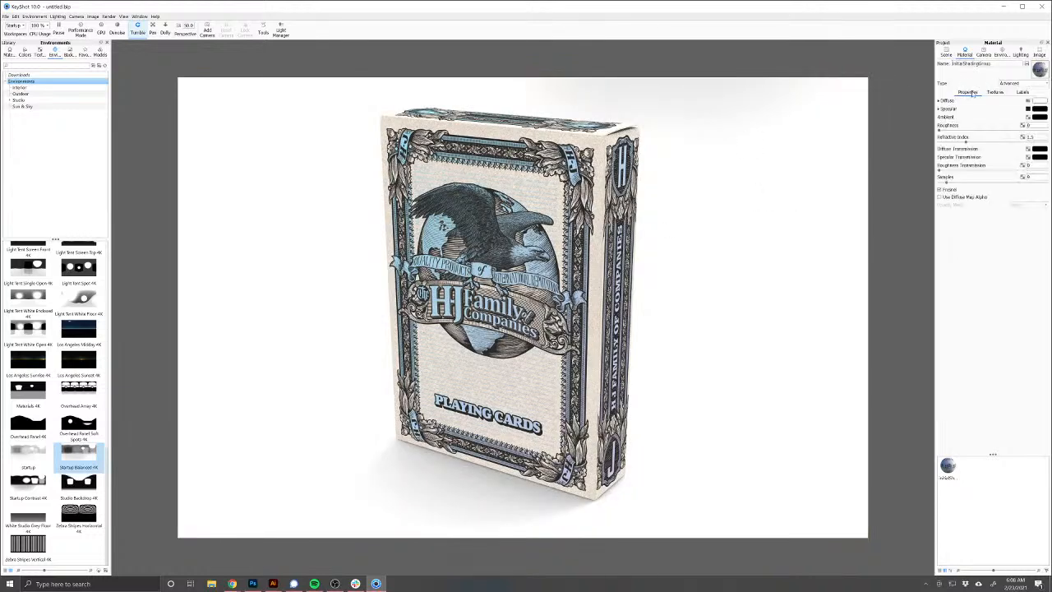
left_click(995, 93)
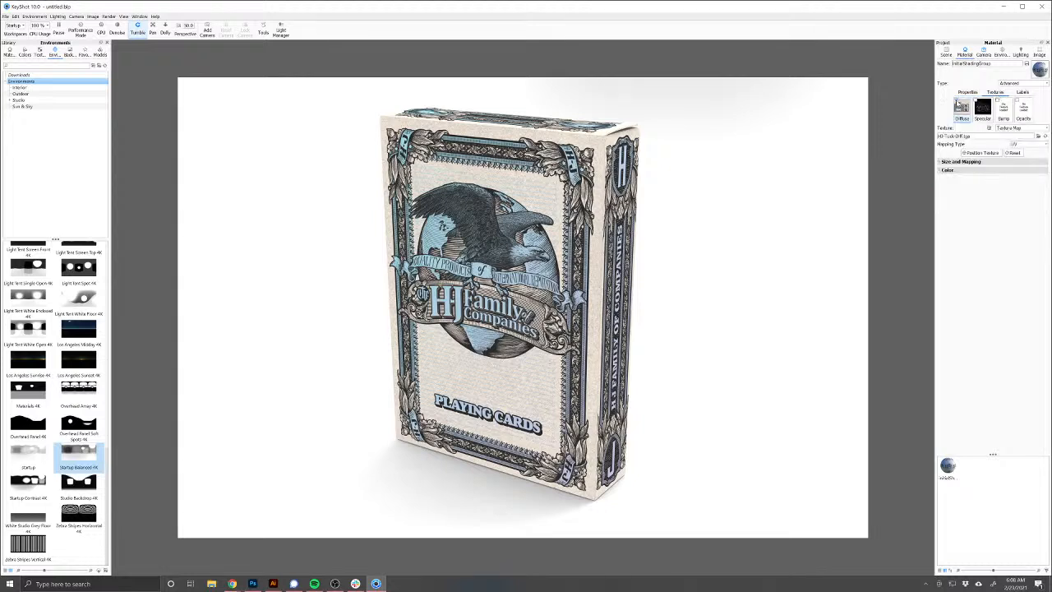
left_click(955, 101)
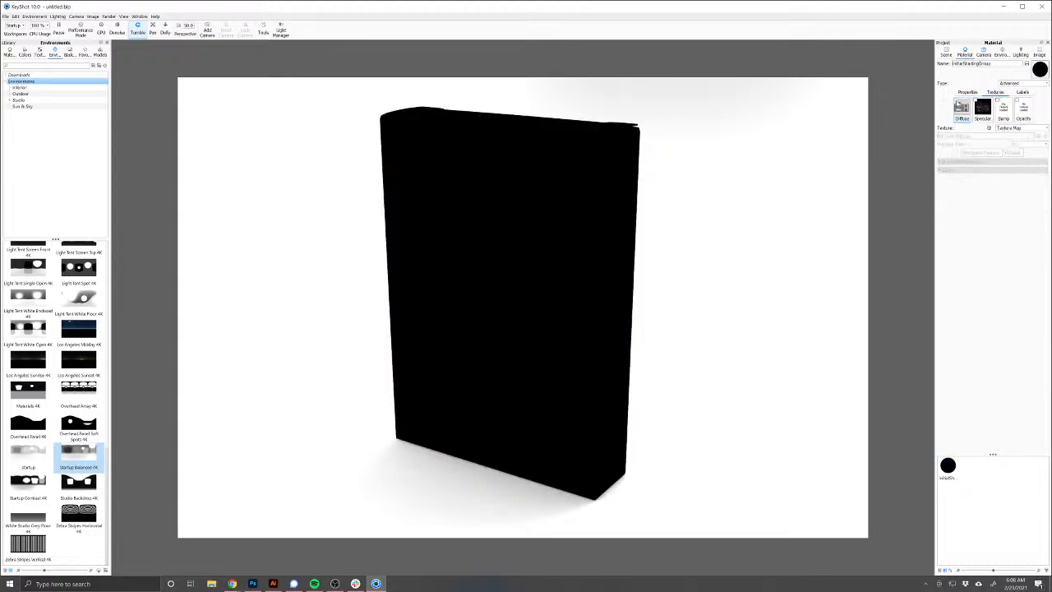
Step: Switch to Photoshop and create a new 1024 by 1024 pixel RGB document
left_click(253, 583)
left_click(18, 6)
left_click(28, 16)
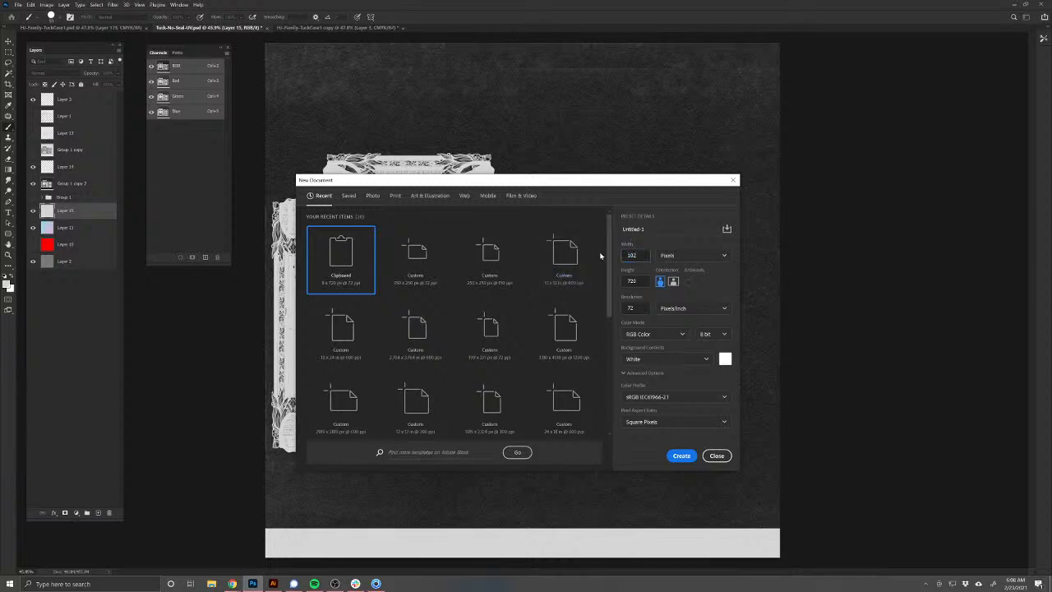
key("Tab")
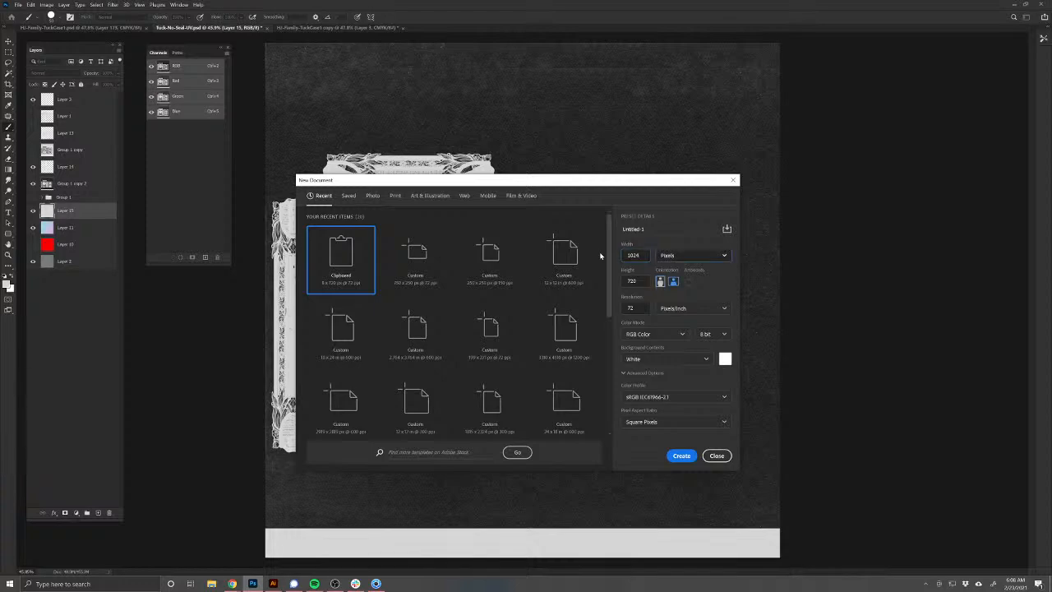
key("Tab")
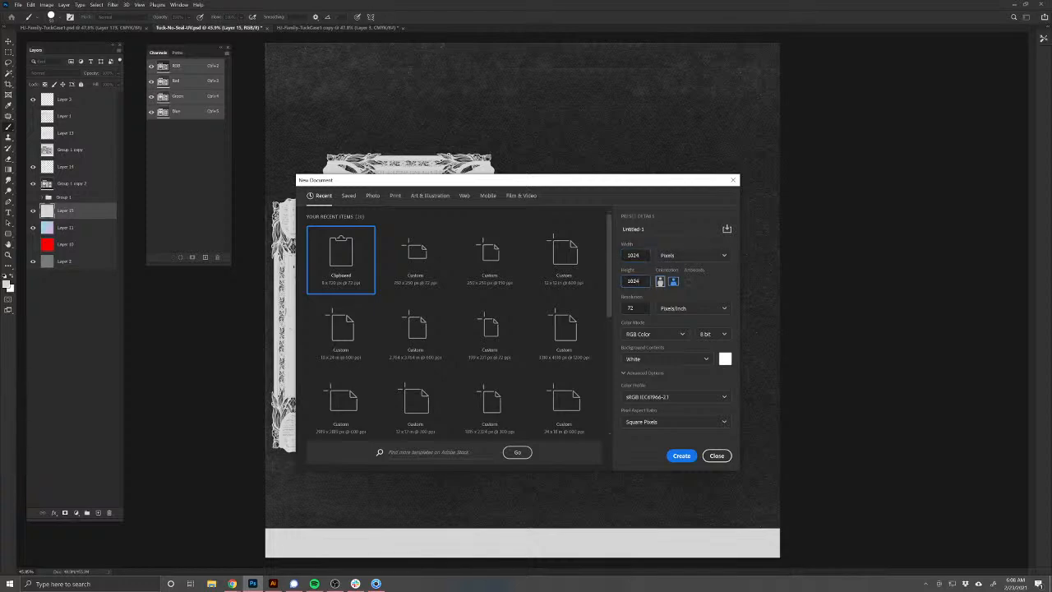
type("1024")
left_click(671, 456)
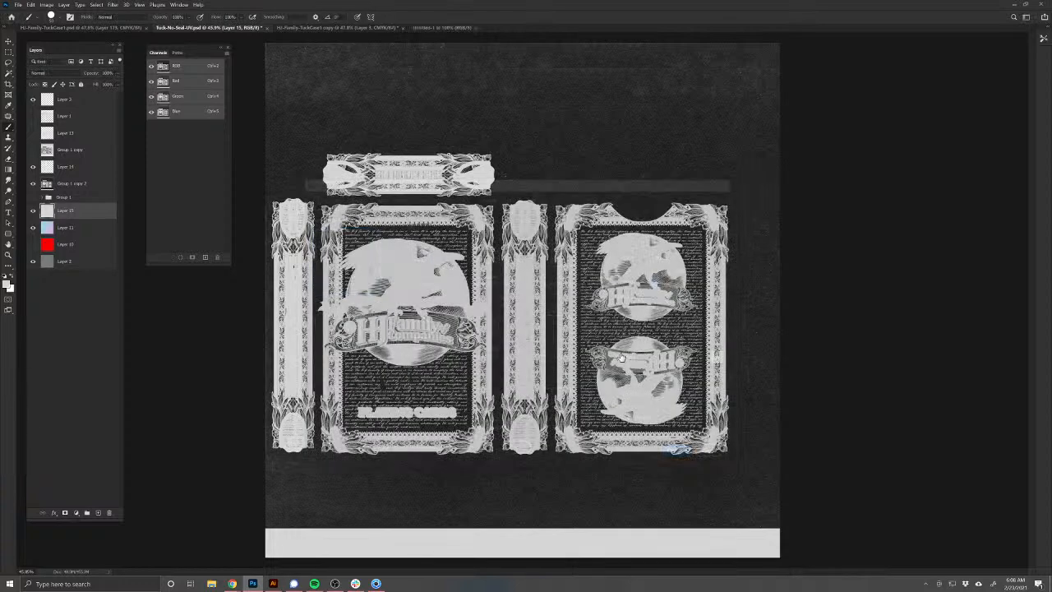
Step: Choose a medium grey foreground colour and fill the blank document's background with it
left_click(7, 285)
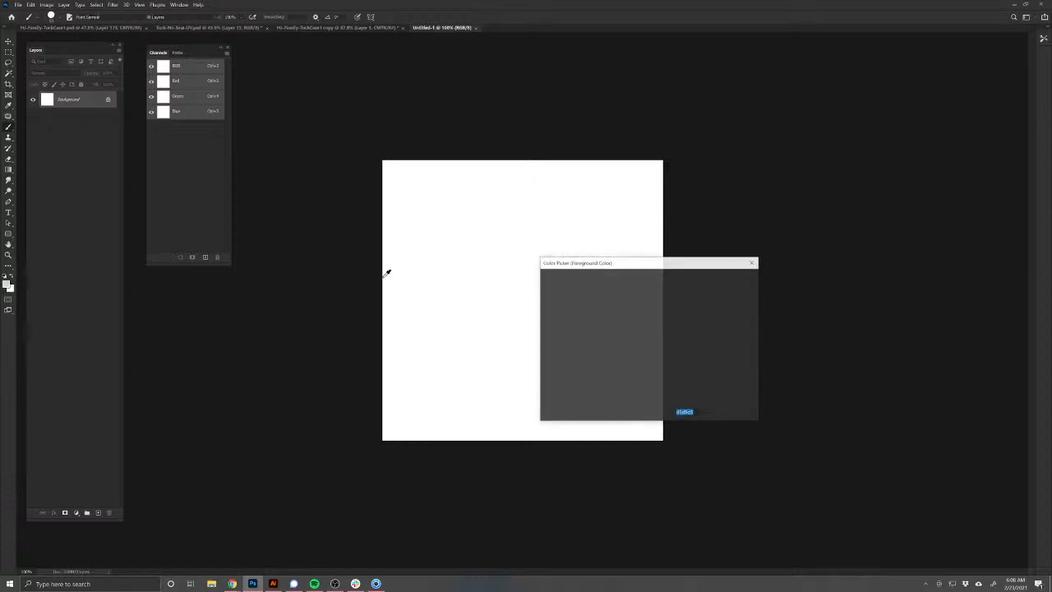
left_click(730, 277)
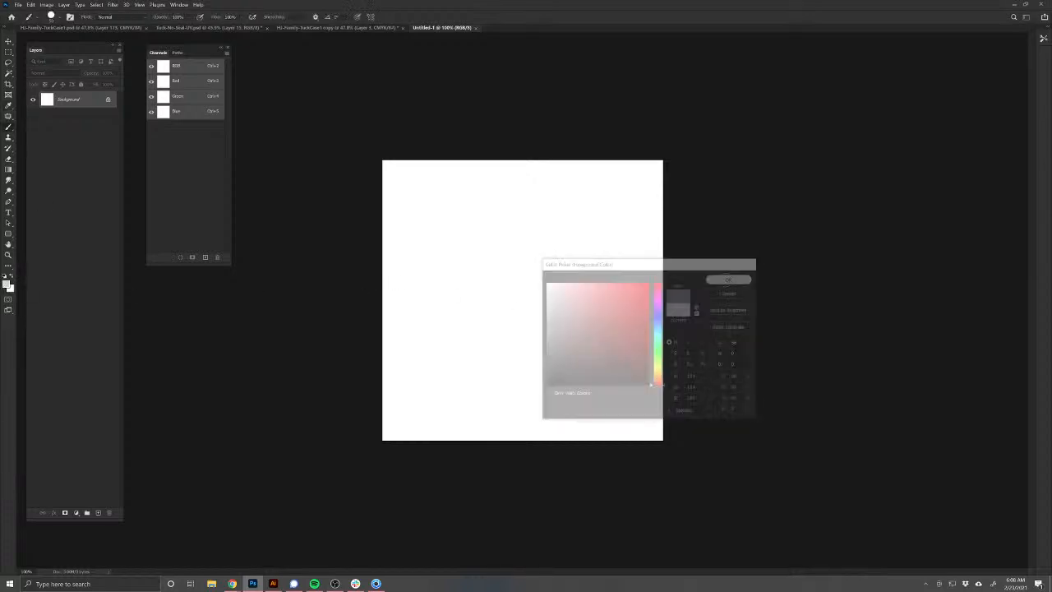
key("alt+BackSpace")
Step: Save the grey image as a 32 bits/pixel Targa file named Test in the Textures folder
left_click(20, 6)
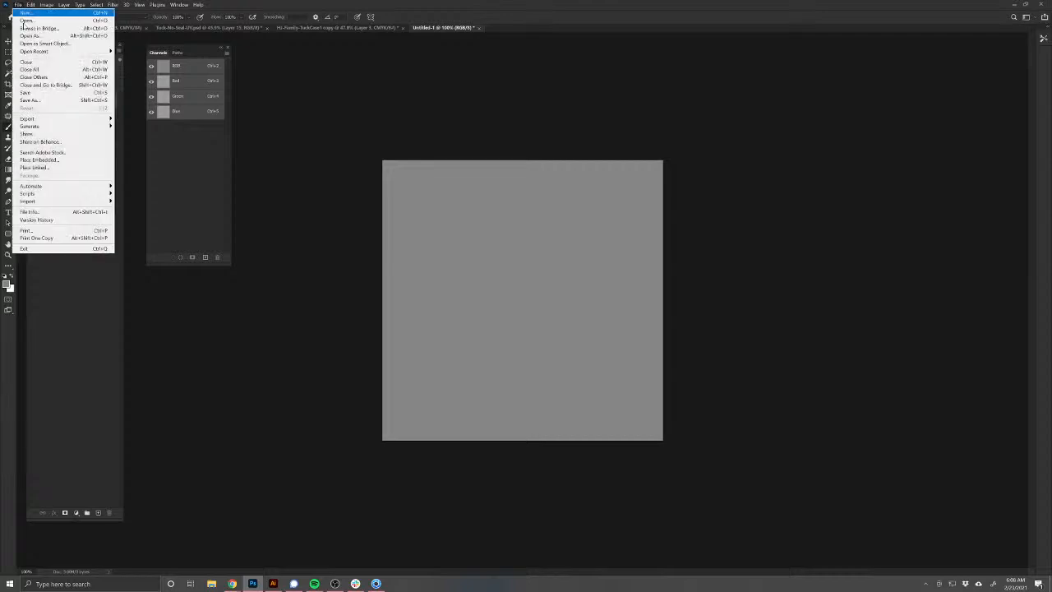
left_click(41, 102)
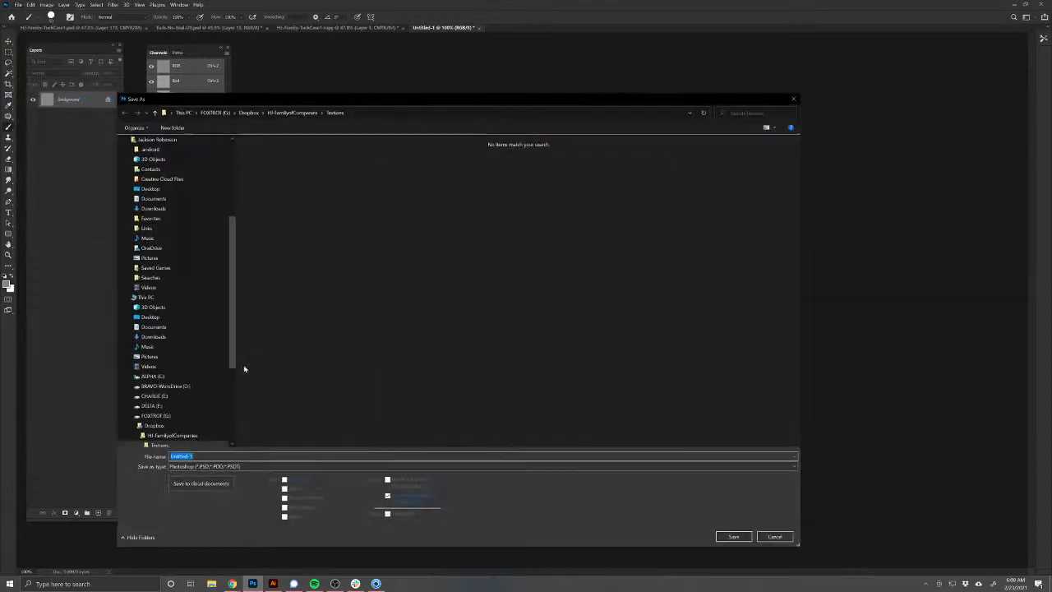
left_click(198, 466)
left_click(198, 451)
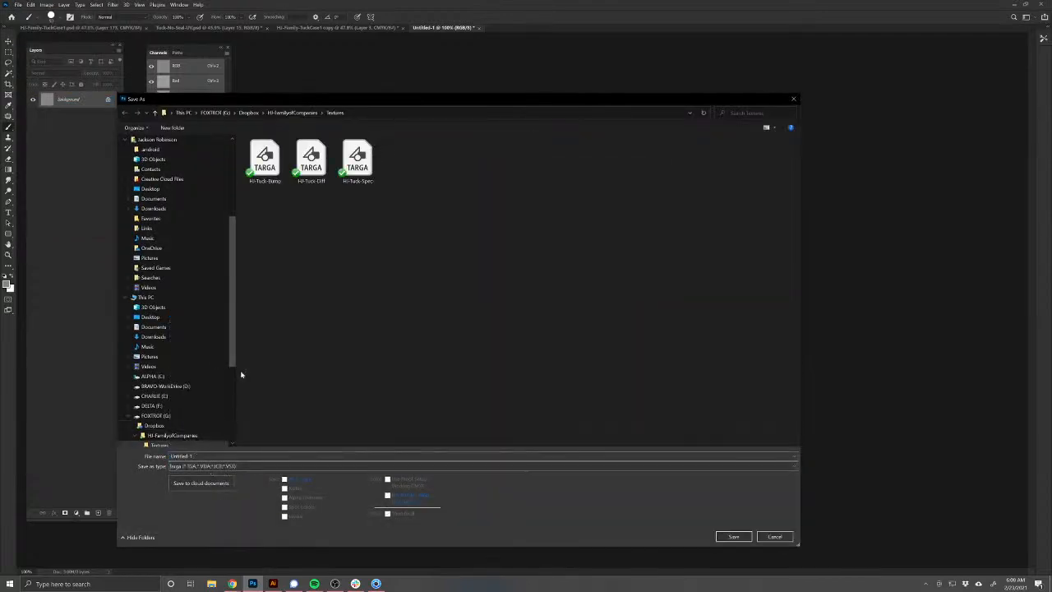
key("BackSpace")
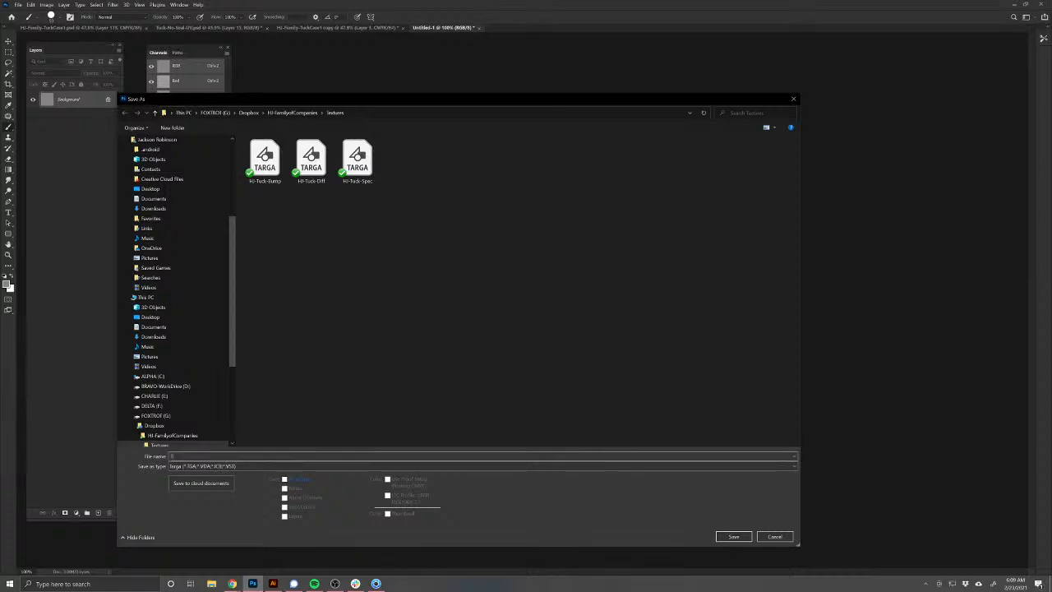
key("Return")
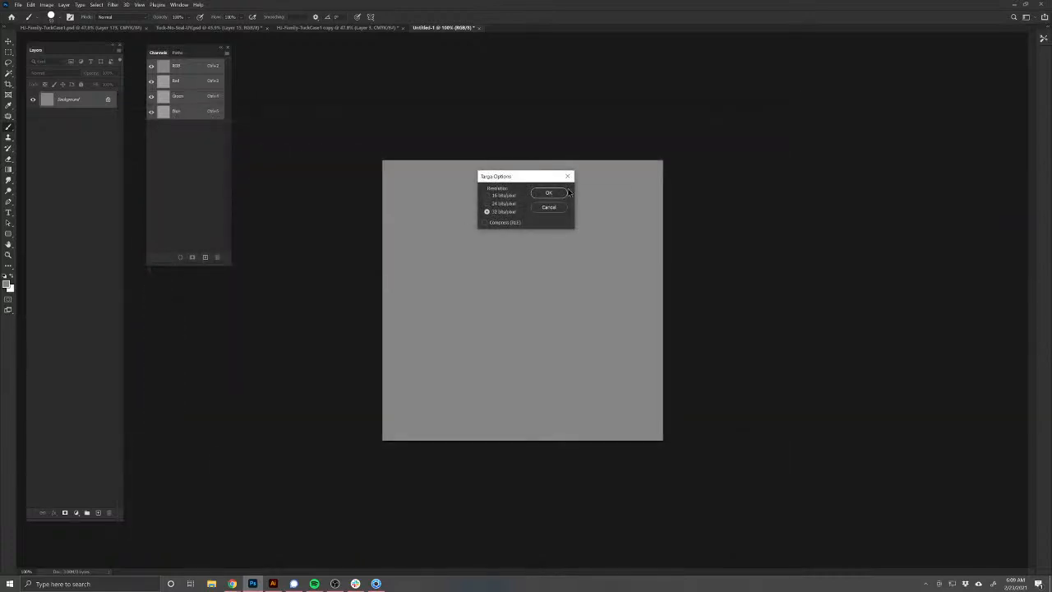
left_click(567, 193)
Step: Switch to KeyShot, re-enable the box's diffuse texture and replace its image with the grey Test Targa file
left_click(376, 584)
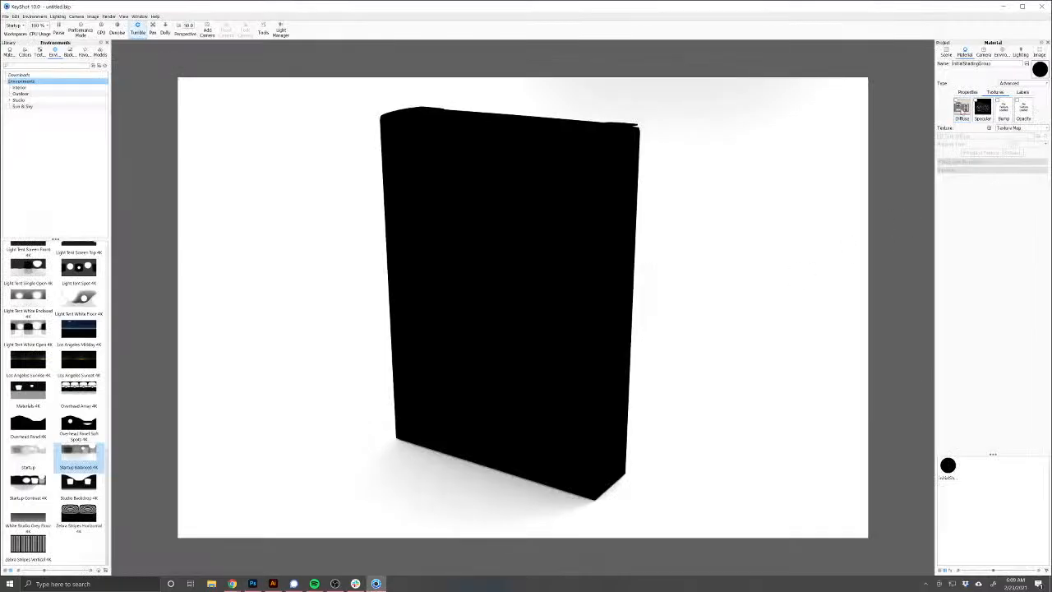
left_click(960, 104)
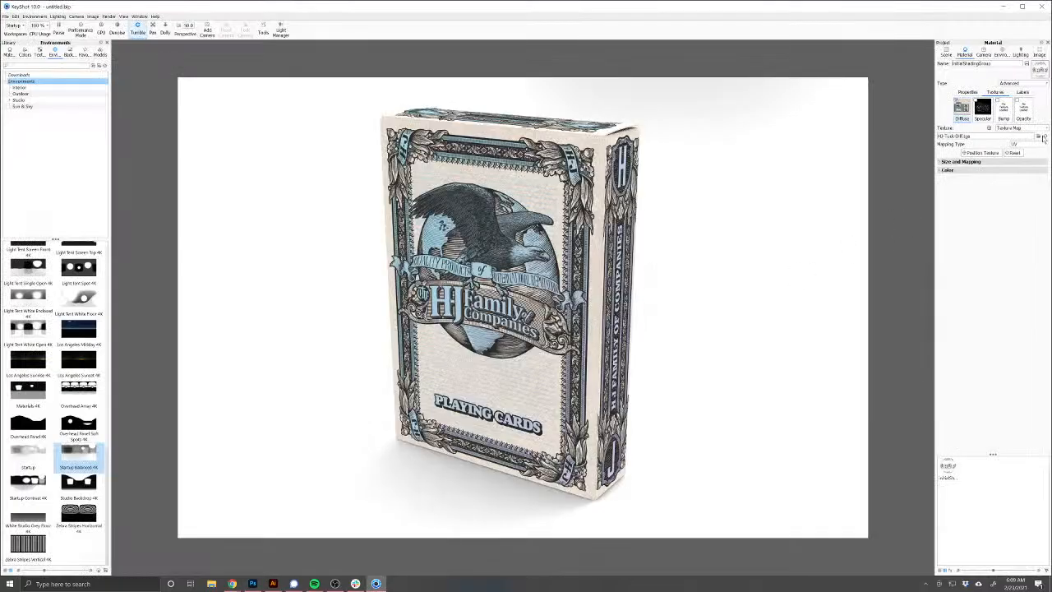
key("shift+p")
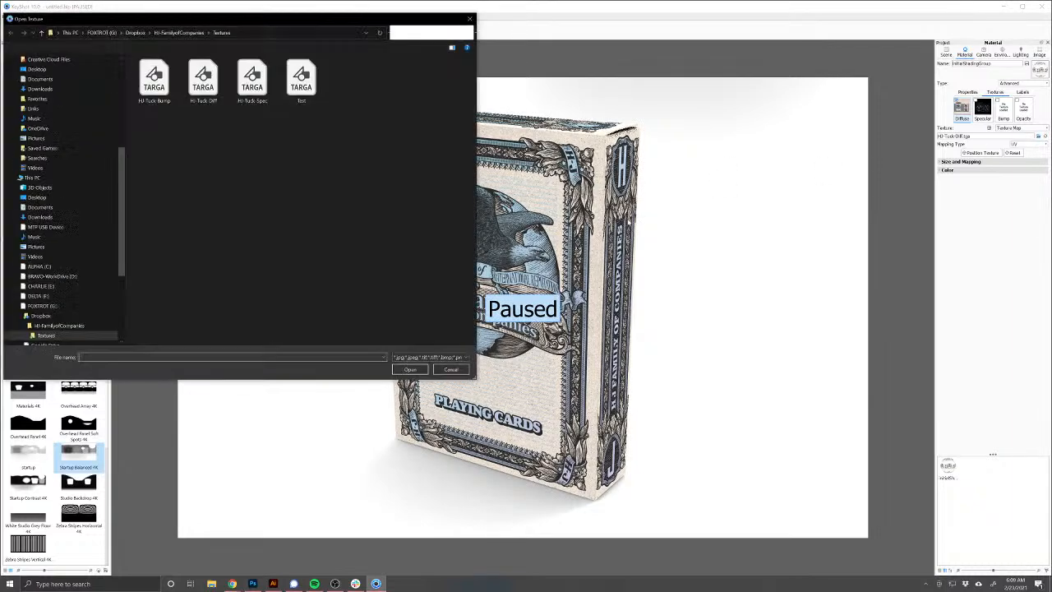
left_click(301, 84)
left_click(419, 370)
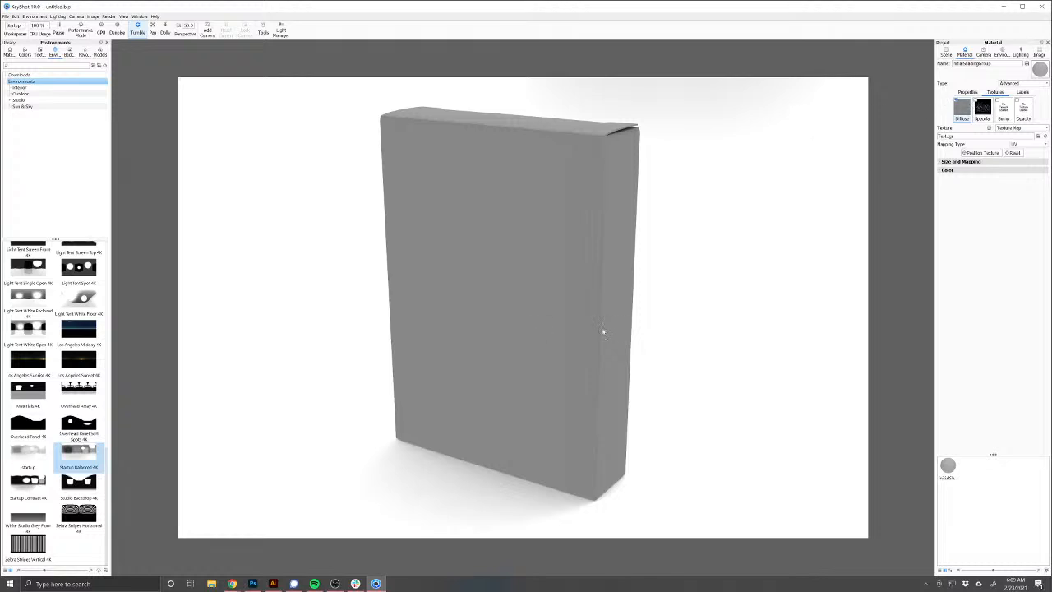
Step: Enable the box material's specular texture, HJ-Tuck-Spec.tga, and check its reflections from a changed angle
left_click_drag(603, 331, 581, 300)
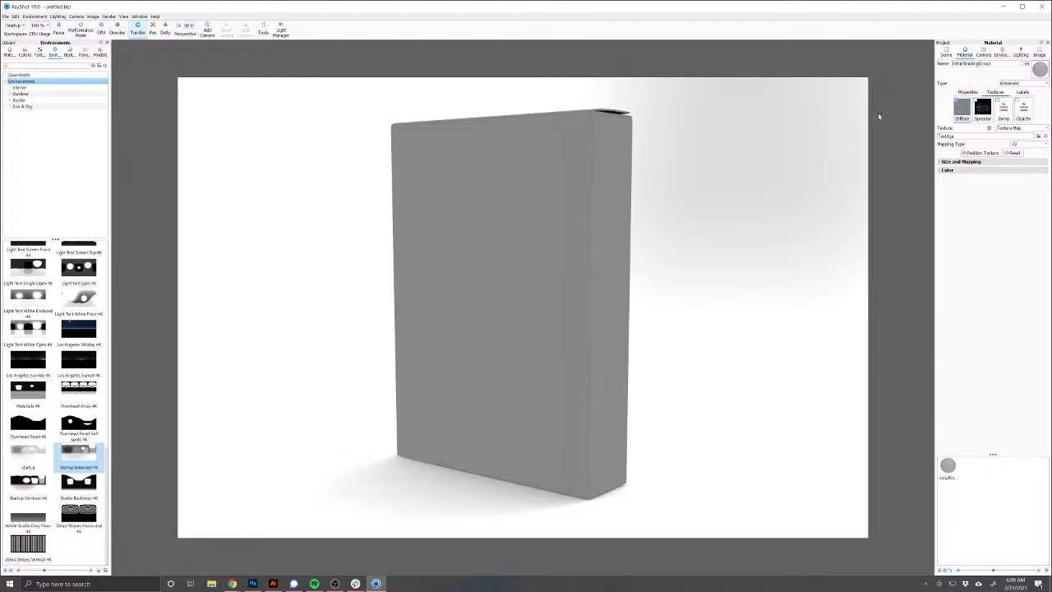
left_click(980, 106)
left_click_drag(467, 411, 505, 397)
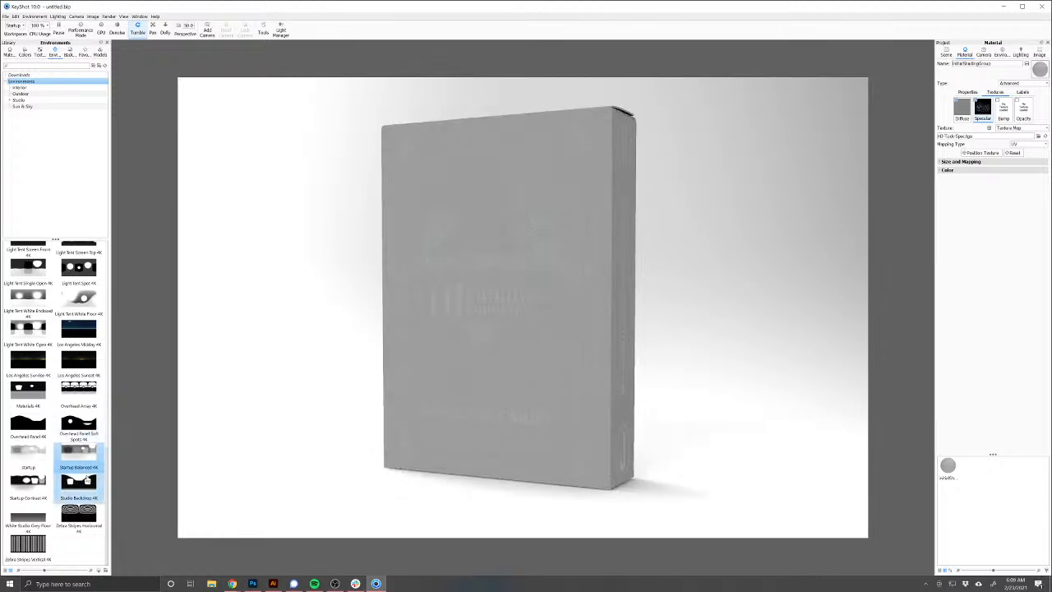
Step: Apply the Dosch-Design dirt lot environment and examine the specular reflections on the box from several angles
scroll(78, 467, "up", 10)
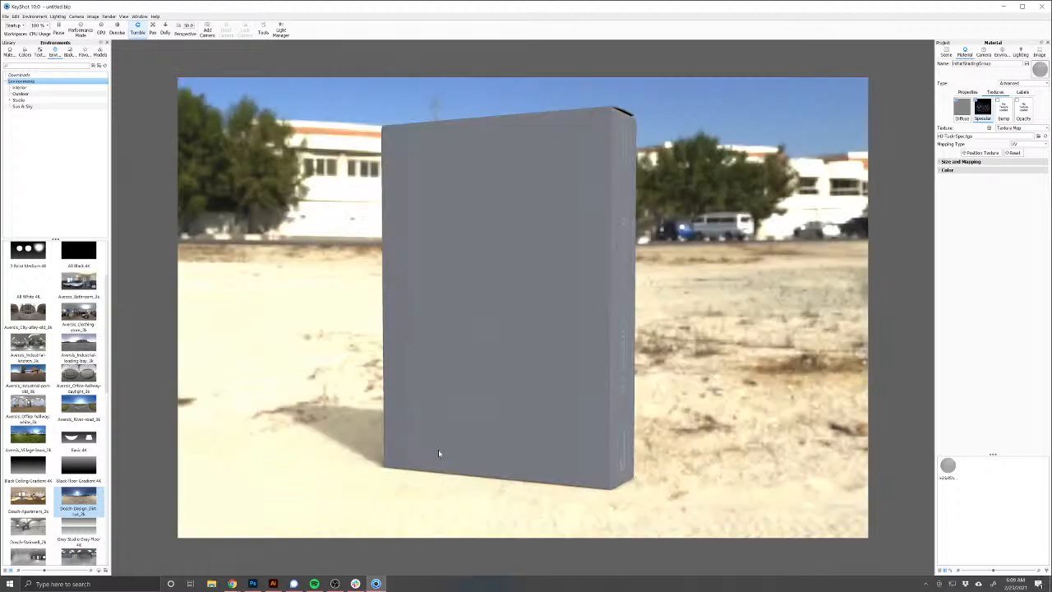
left_click_drag(475, 415, 769, 339)
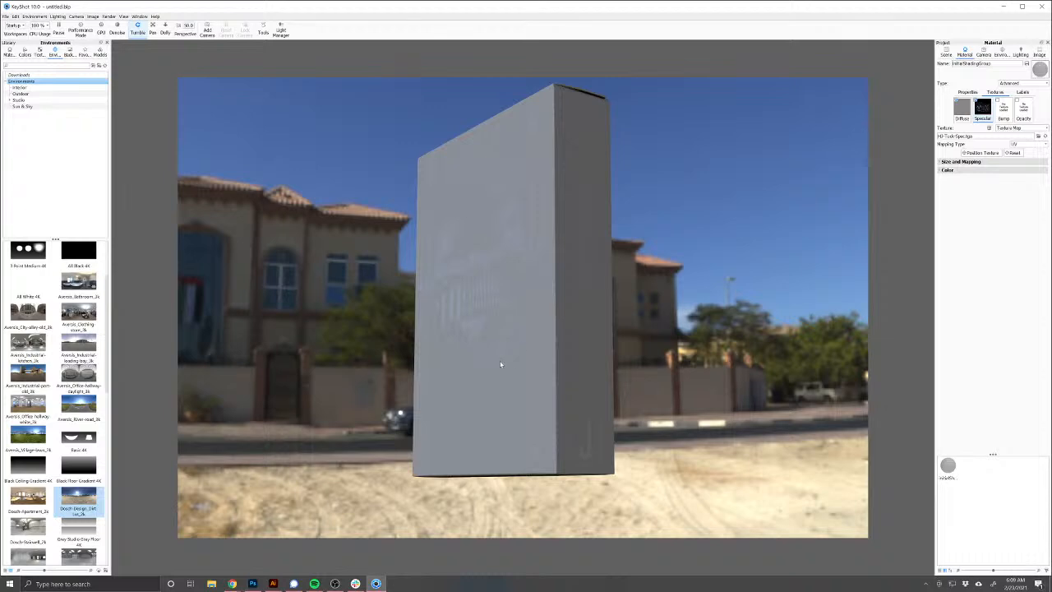
left_click_drag(479, 363, 635, 352)
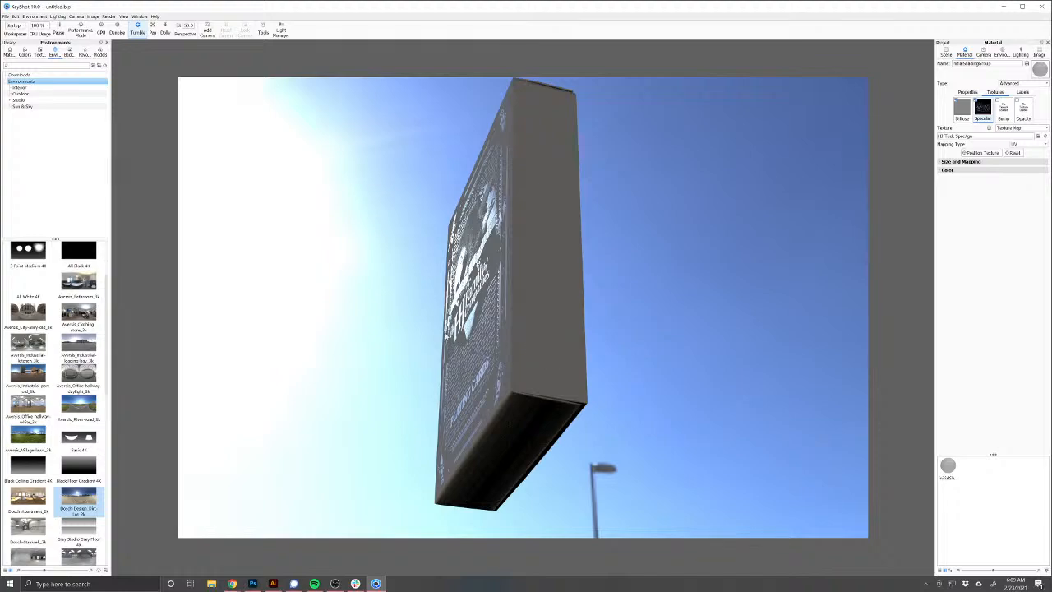
left_click_drag(454, 332, 406, 452)
Step: Try the Dosch-Apartment_2k environment on the box, and replace it with the Dosch environment that has a concrete wall
left_click_drag(25, 492, 197, 433)
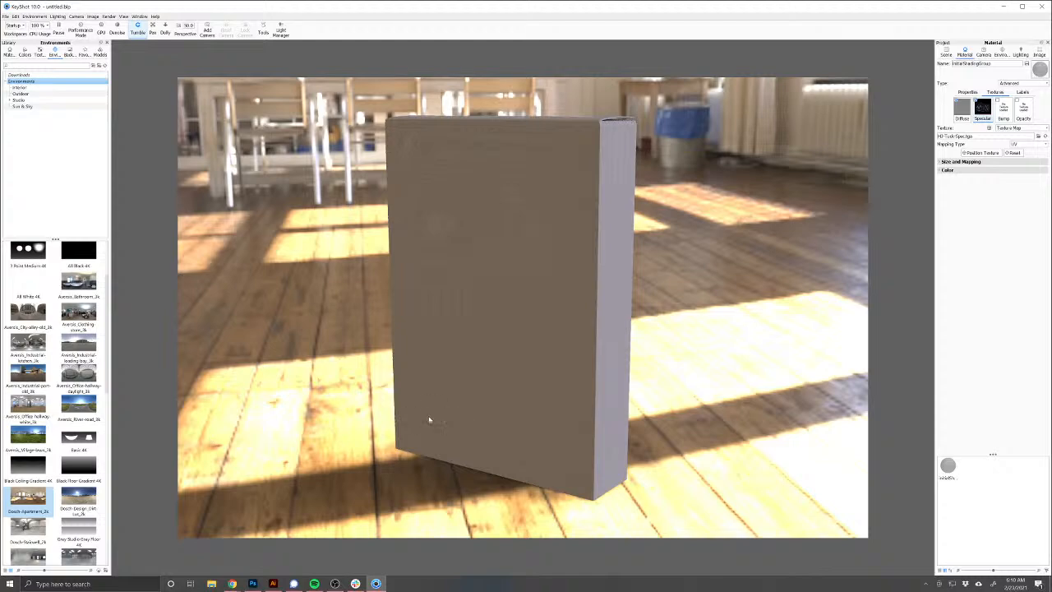
left_click_drag(429, 420, 483, 416)
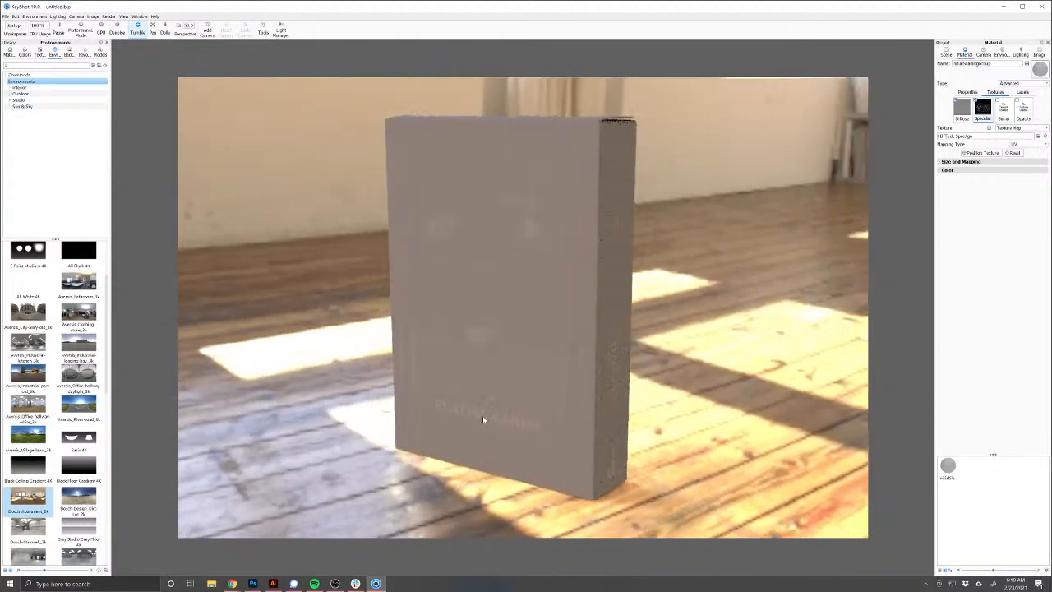
left_click_drag(27, 526, 449, 418)
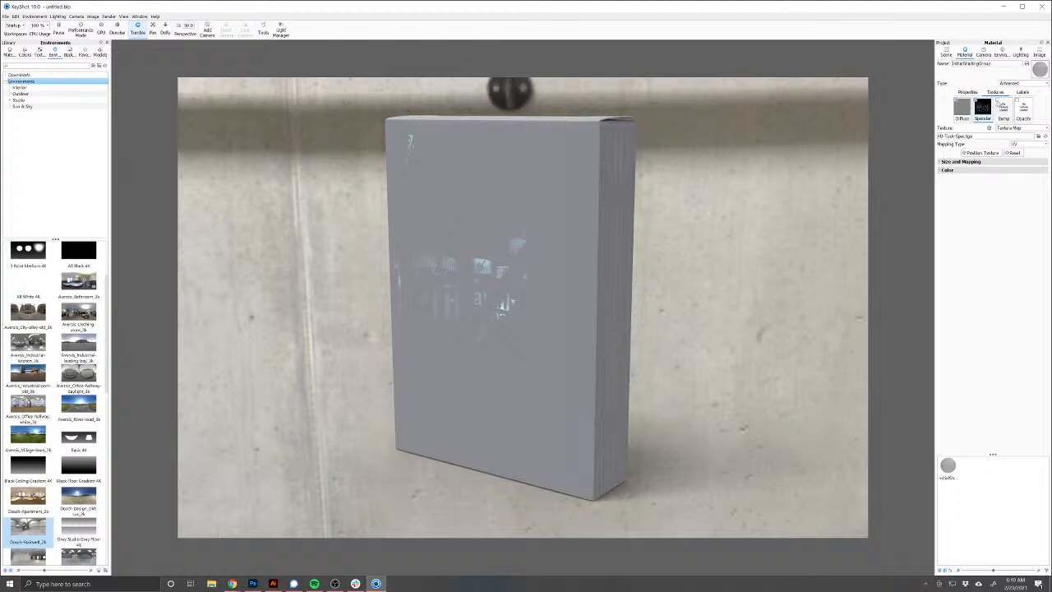
Step: Enable the box material's bump texture and load the HJ-Tuck-Bump Targa file into it
left_click(1004, 108)
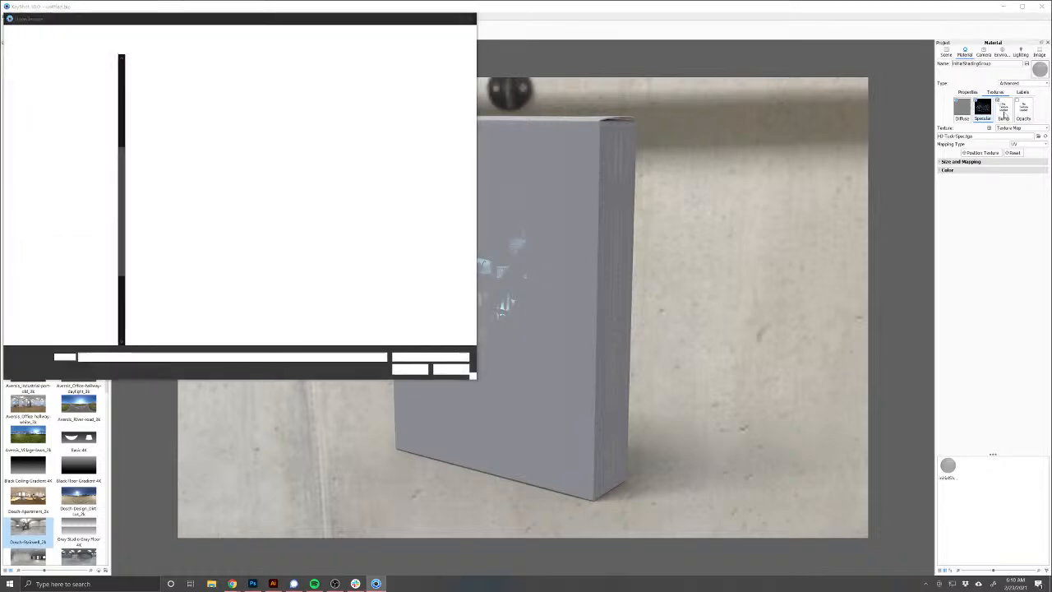
left_click(154, 82)
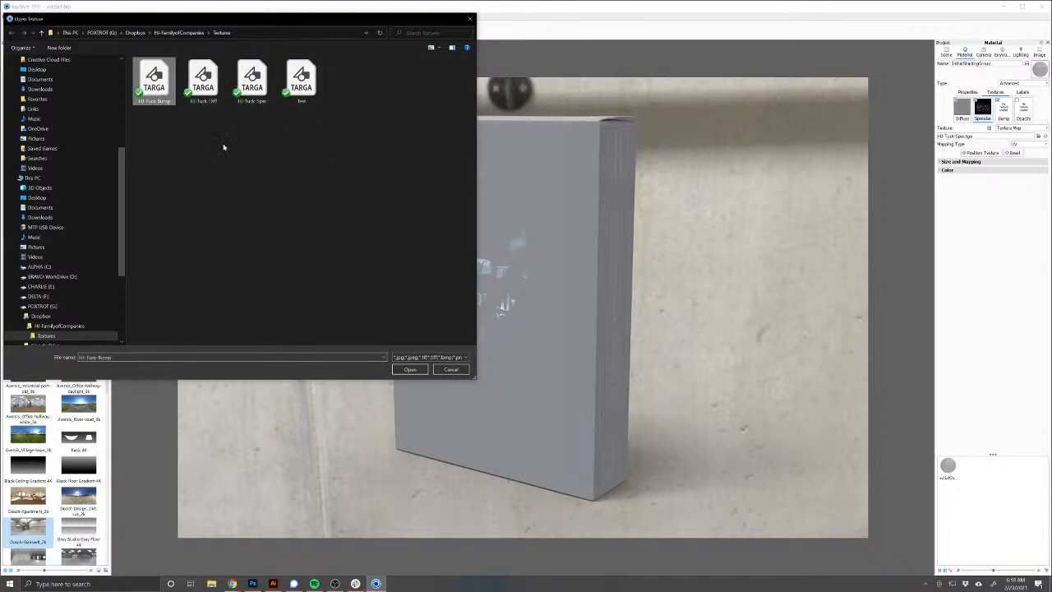
left_click(411, 370)
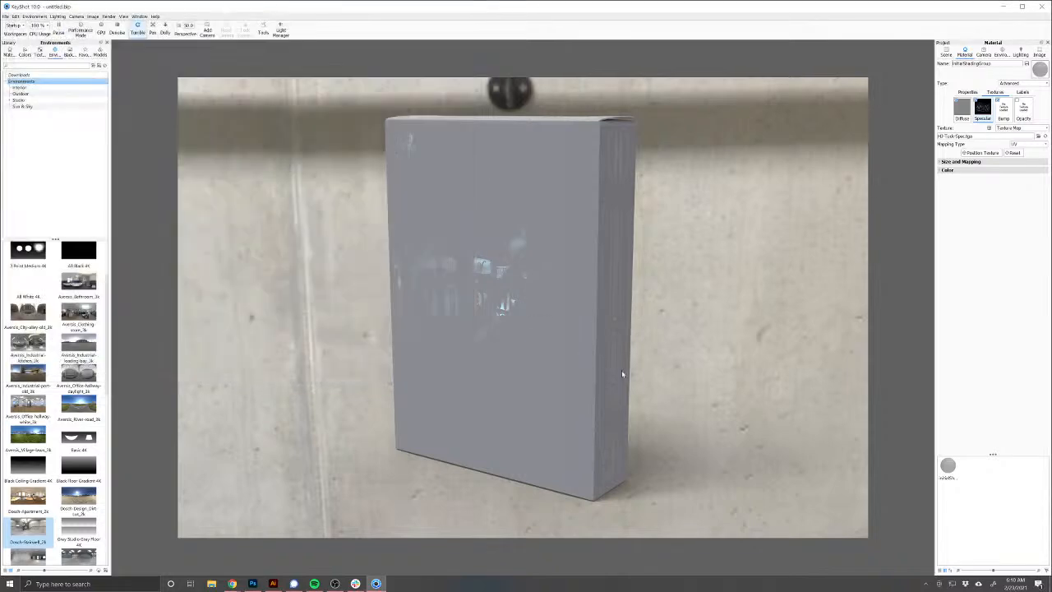
scroll(539, 337, "down", 5)
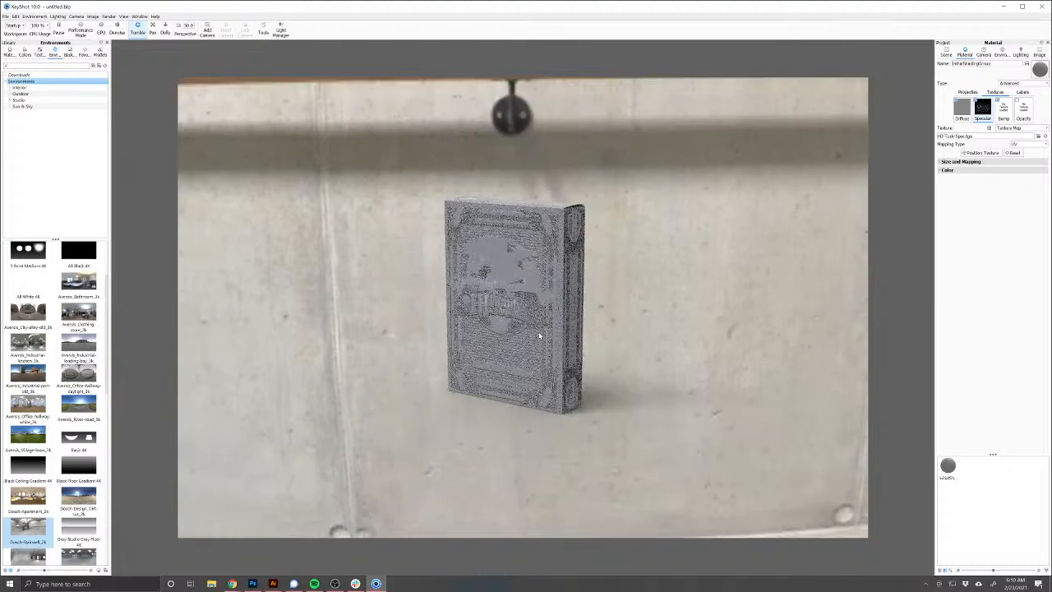
Step: Examine the bump relief on the box's front artwork and side lettering up close and from several angles
scroll(526, 364, "up", 10)
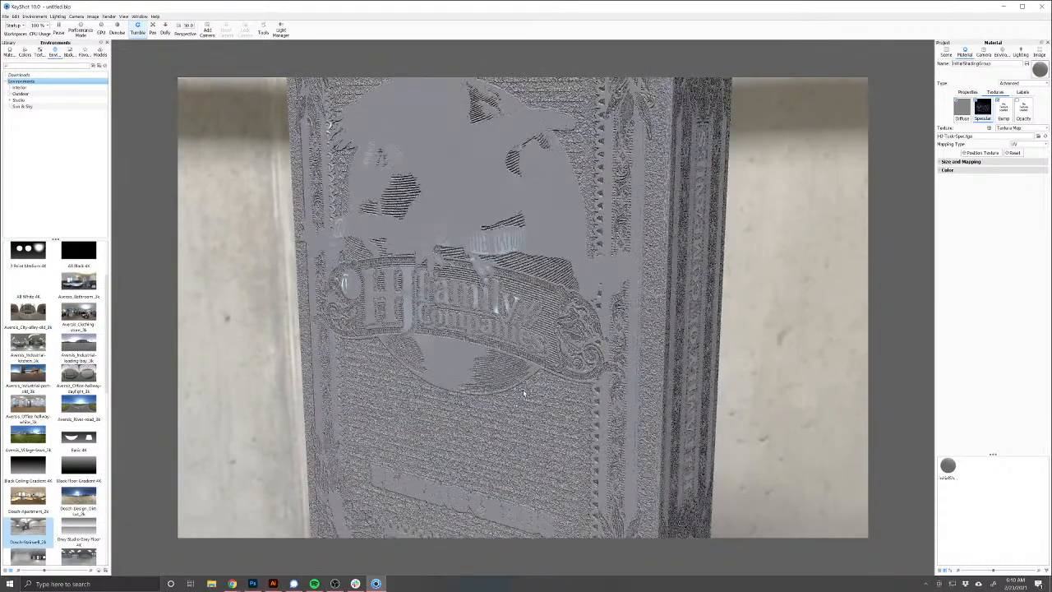
left_click_drag(523, 393, 741, 394)
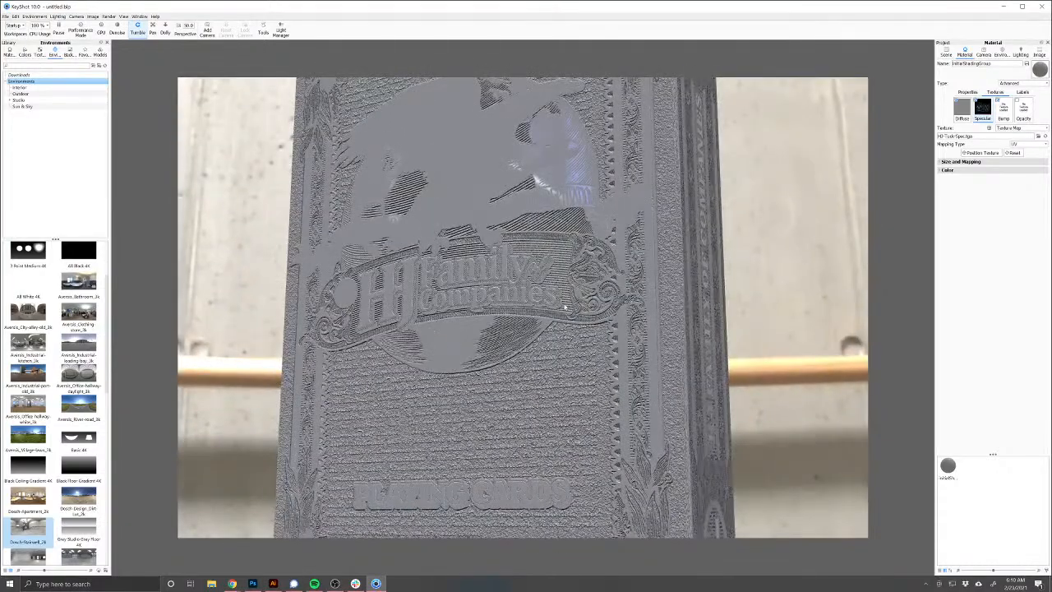
scroll(484, 305, "up", 5)
left_click_drag(503, 154, 580, 365)
scroll(531, 407, "down", 5)
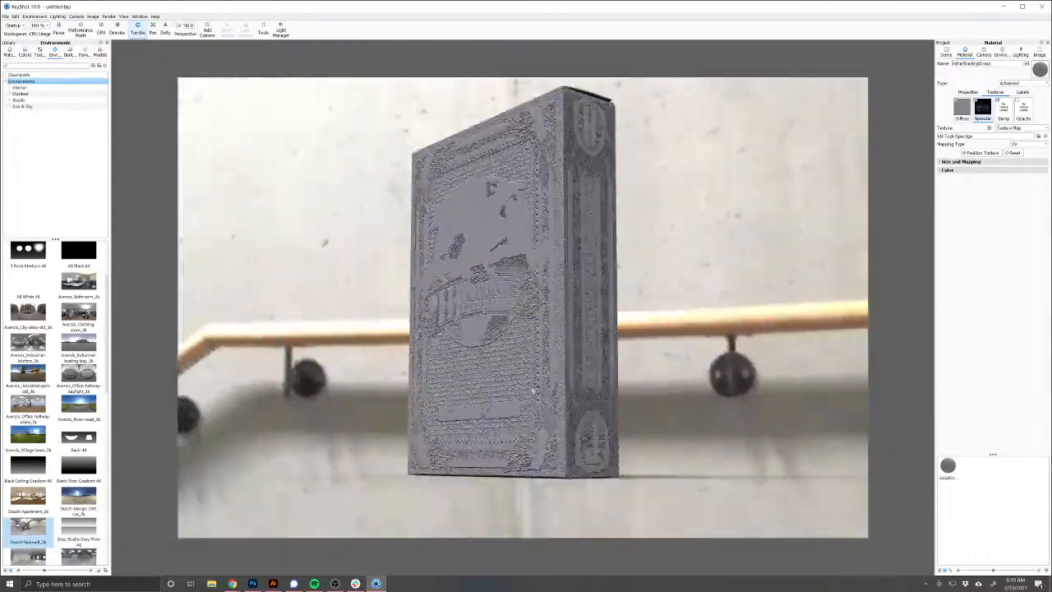
scroll(564, 465, "up", 5)
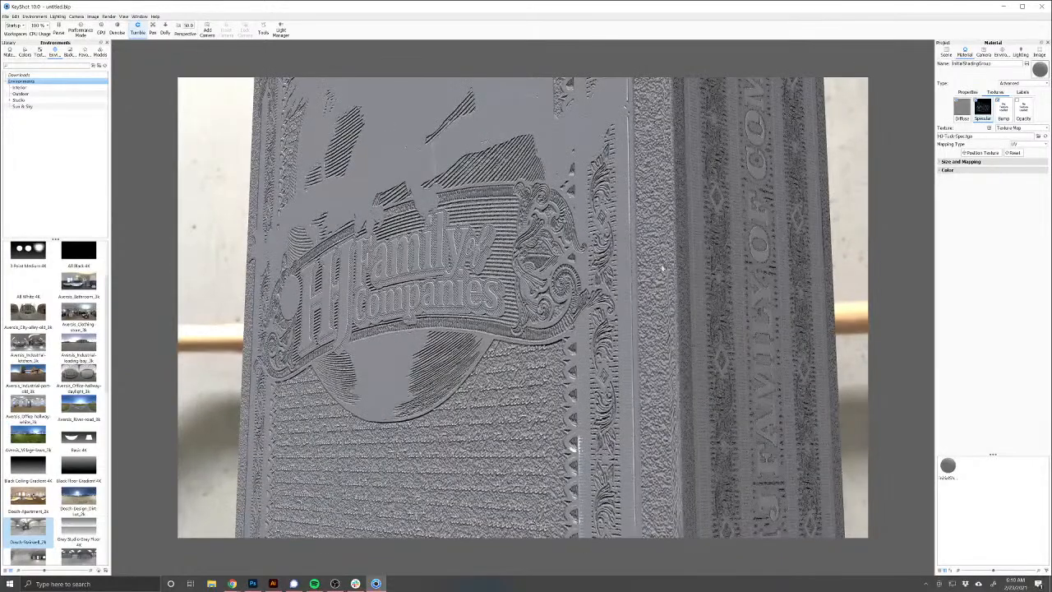
scroll(547, 448, "down", 5)
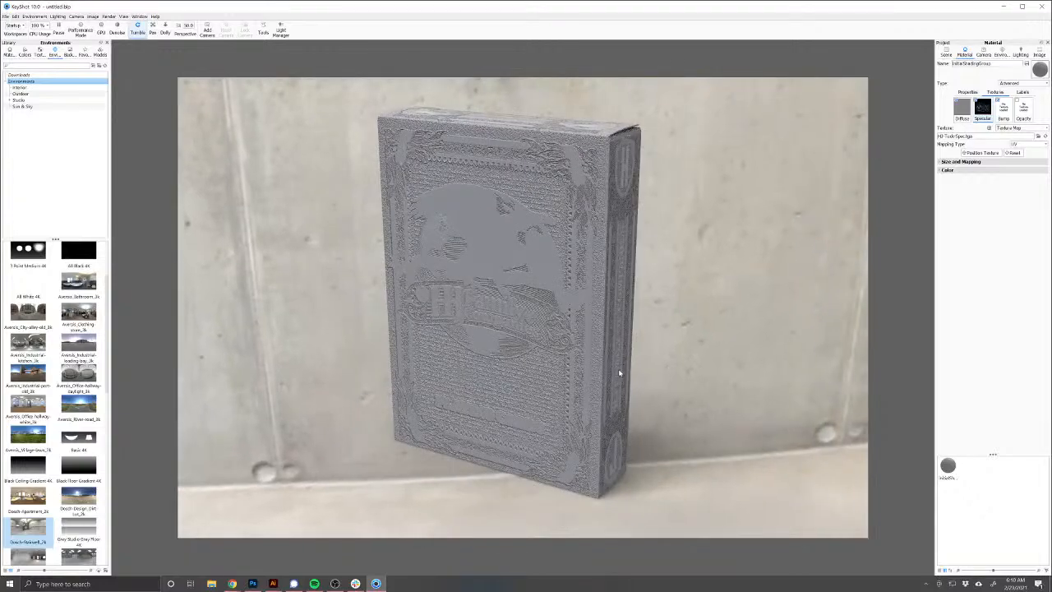
Step: Switch to Photoshop and, in the Tuck-No-Seal-UV document, raise the black output level of the Group 1 copy 2 layer to 146 with Levels
left_click(252, 584)
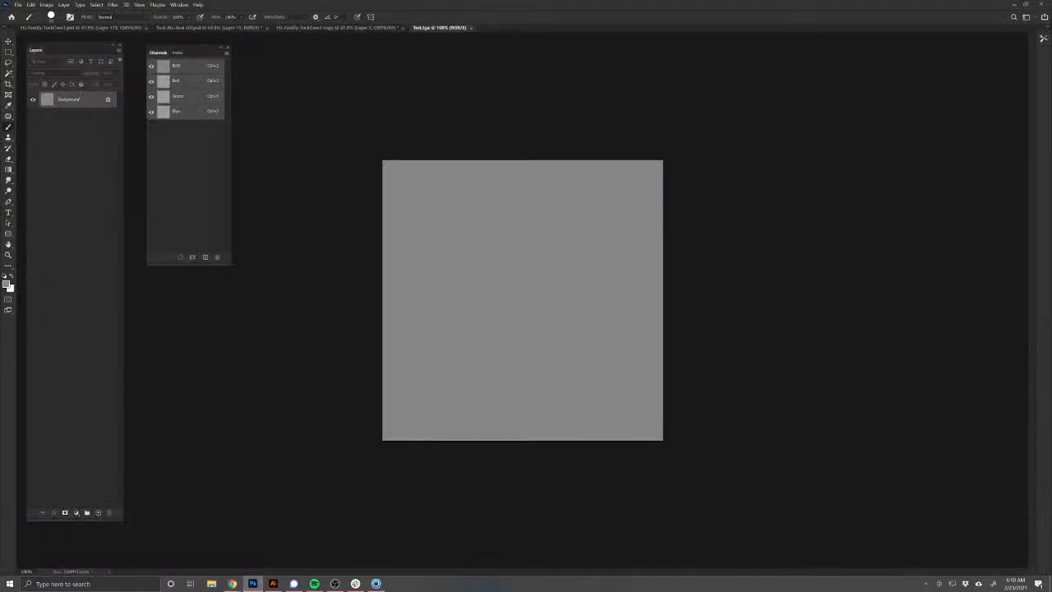
left_click(314, 19)
left_click(331, 29)
left_click(234, 30)
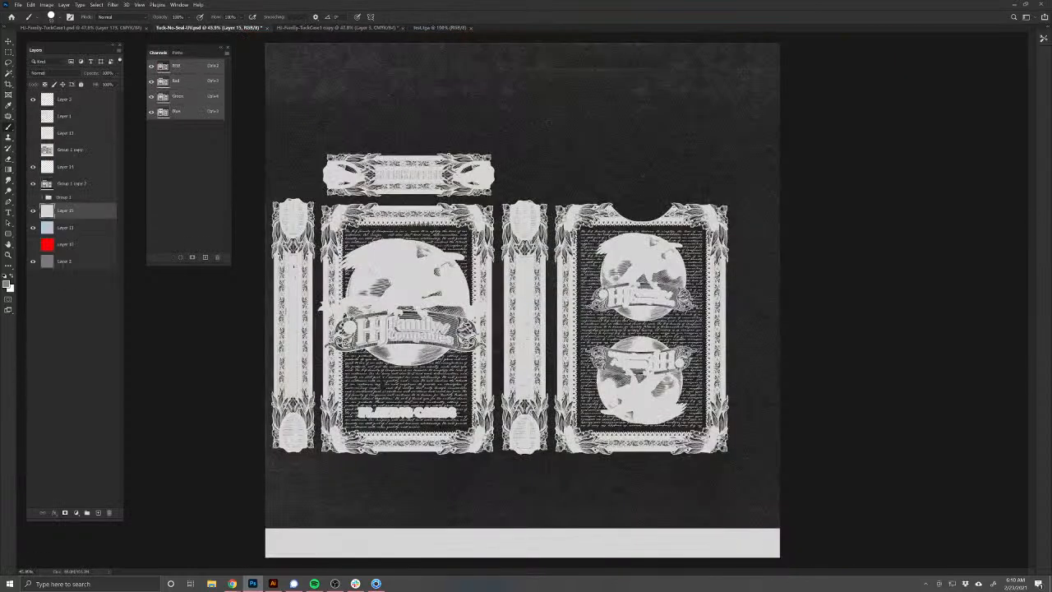
left_click(69, 184)
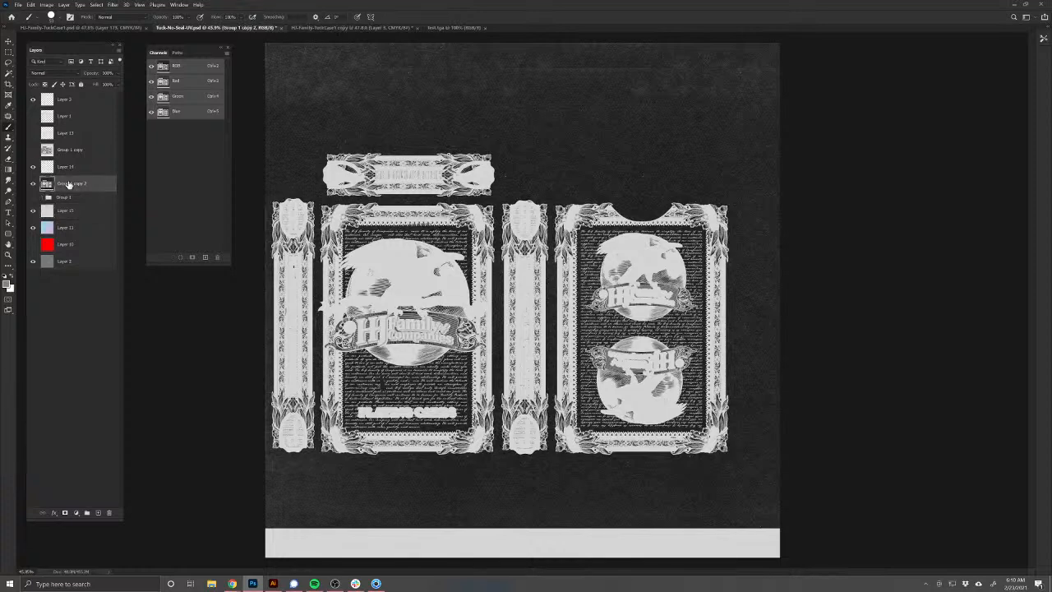
key("ctrl+l")
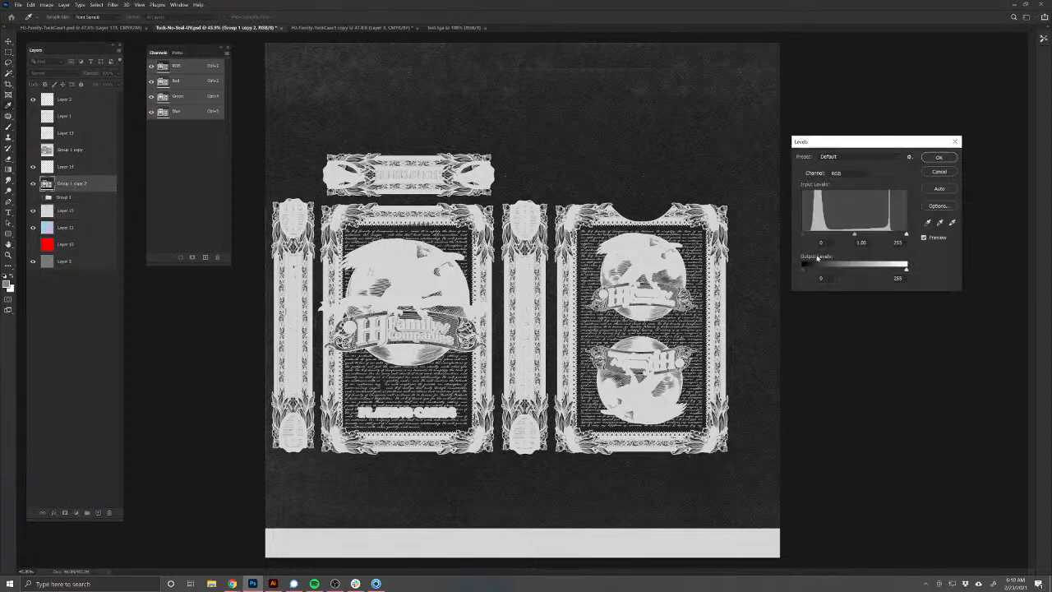
mouse_move(906, 272)
left_mouse_down()
mouse_move(860, 274)
mouse_move(906, 272)
left_mouse_up()
left_click_drag(805, 272, 861, 272)
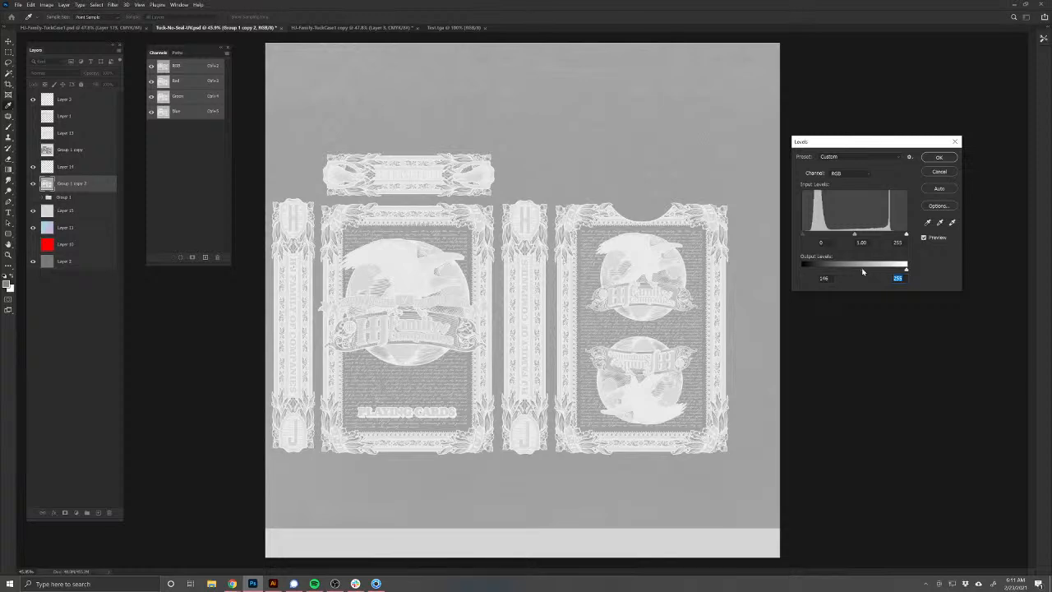
left_click(938, 161)
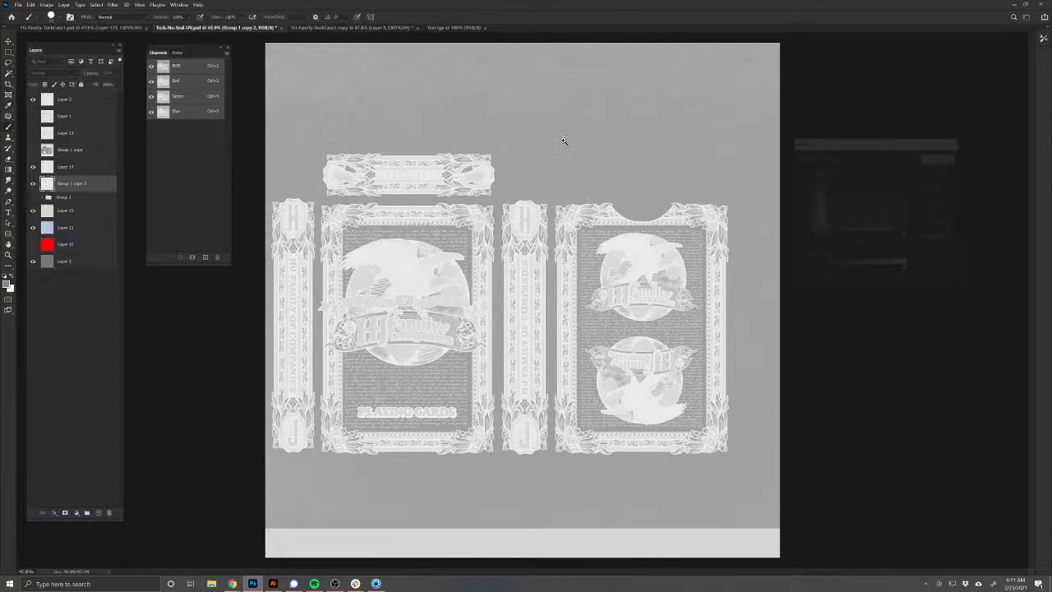
Step: Save the lightened map as a Targa file, replacing the existing HJ-Tuck-Bump.tga
mouse_move(564, 141)
left_mouse_down()
mouse_move(613, 164)
mouse_move(561, 146)
left_mouse_up()
left_click(17, 5)
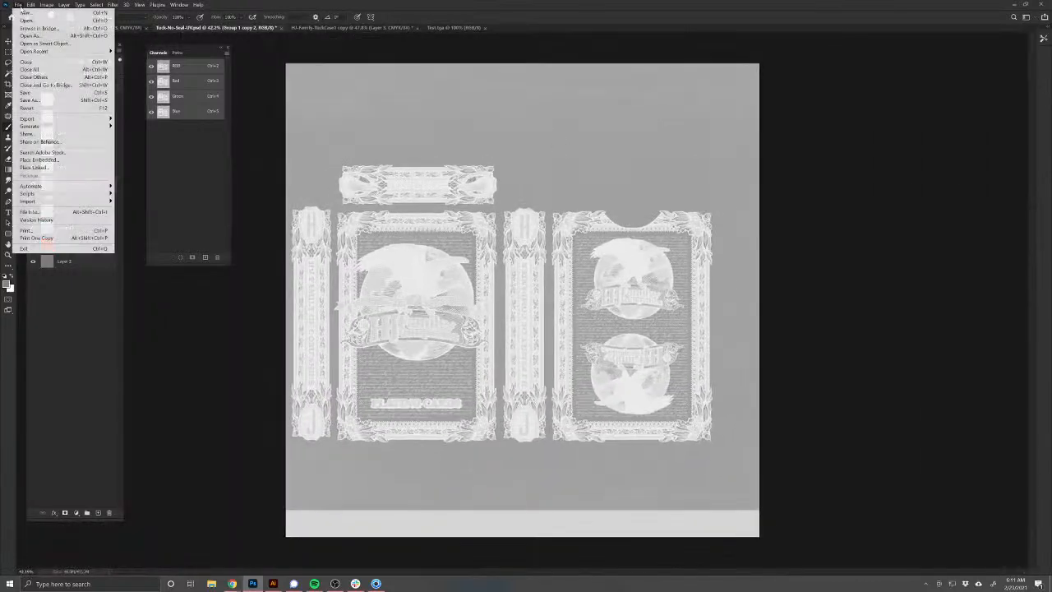
left_click(29, 100)
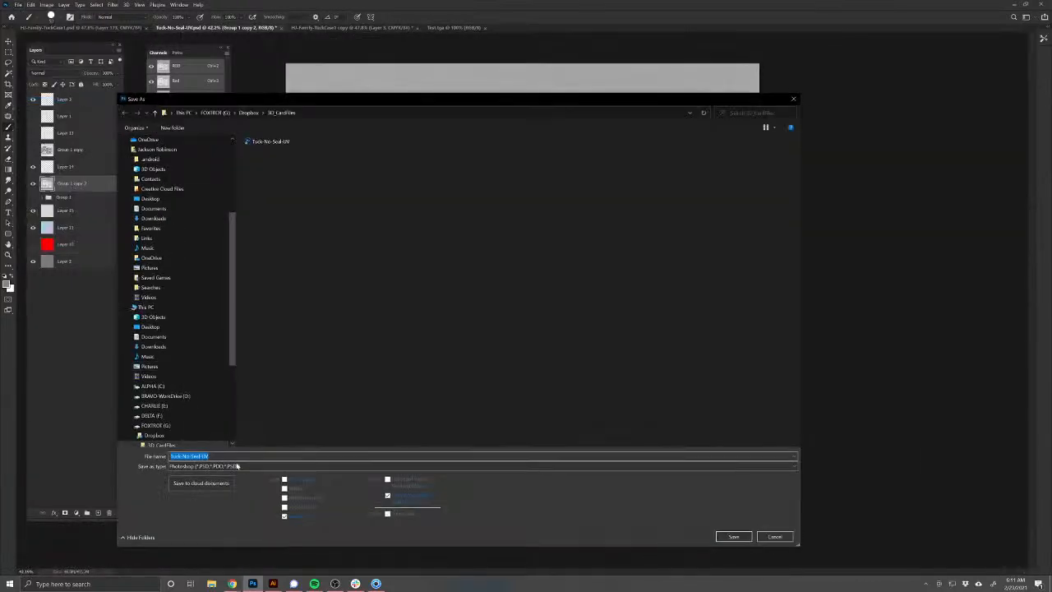
left_click(197, 466)
left_click(197, 458)
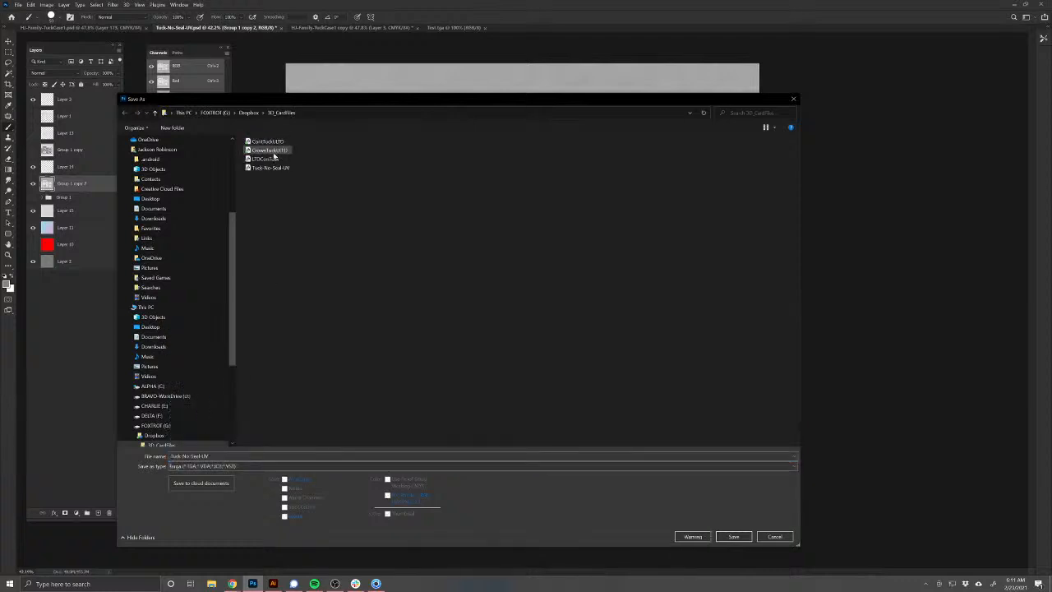
left_click_drag(233, 226, 233, 154)
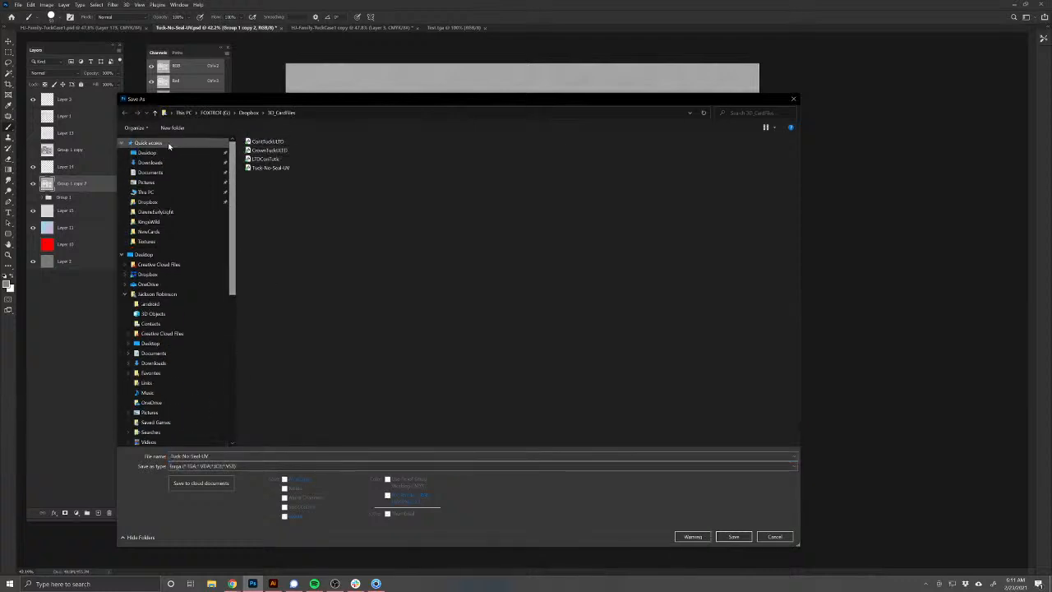
left_click(148, 143)
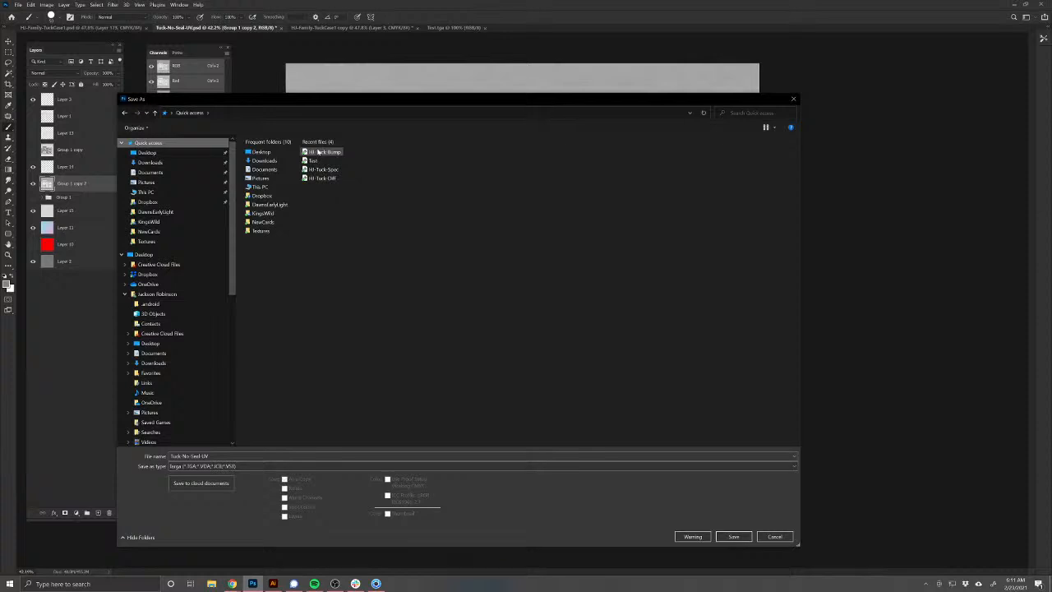
left_click(318, 152)
left_click(733, 536)
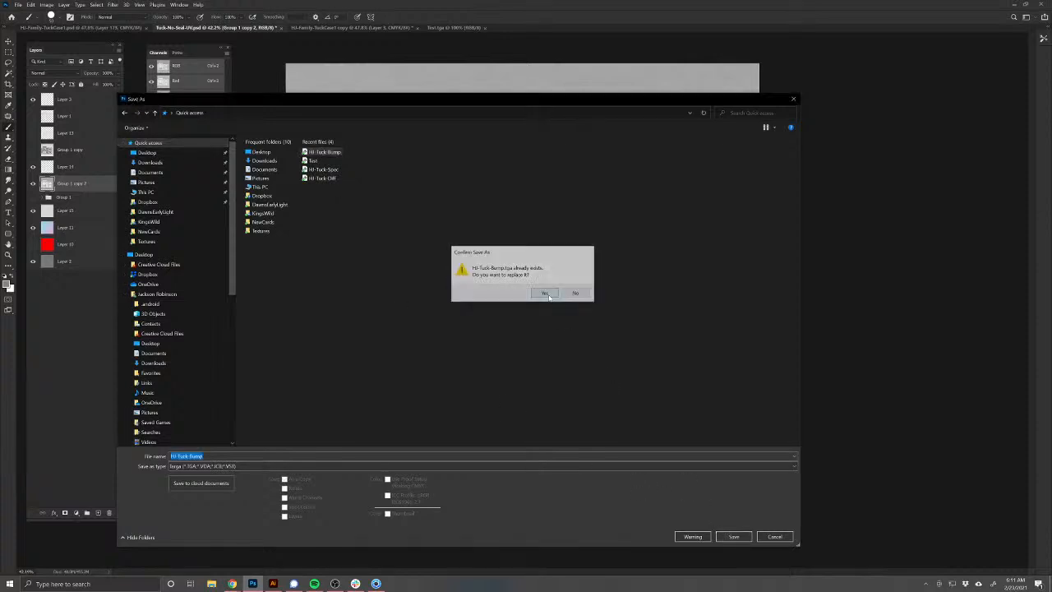
left_click(549, 297)
left_click(545, 196)
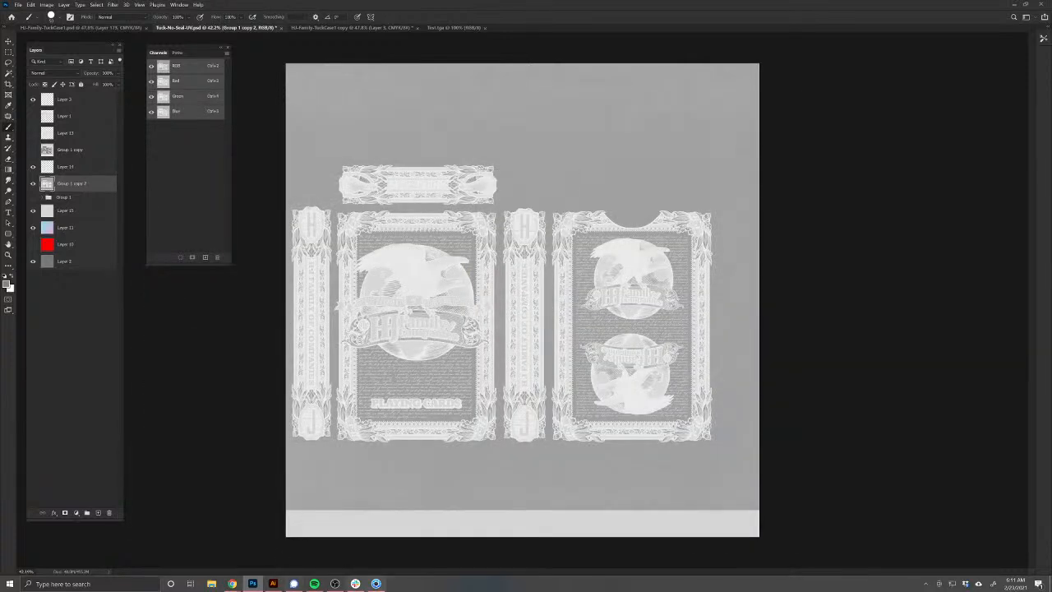
Step: Switch back to KeyShot, refresh the box material's HJ-Tuck-Bump.tga bump texture and check the softened relief from a lower angle
left_click(376, 584)
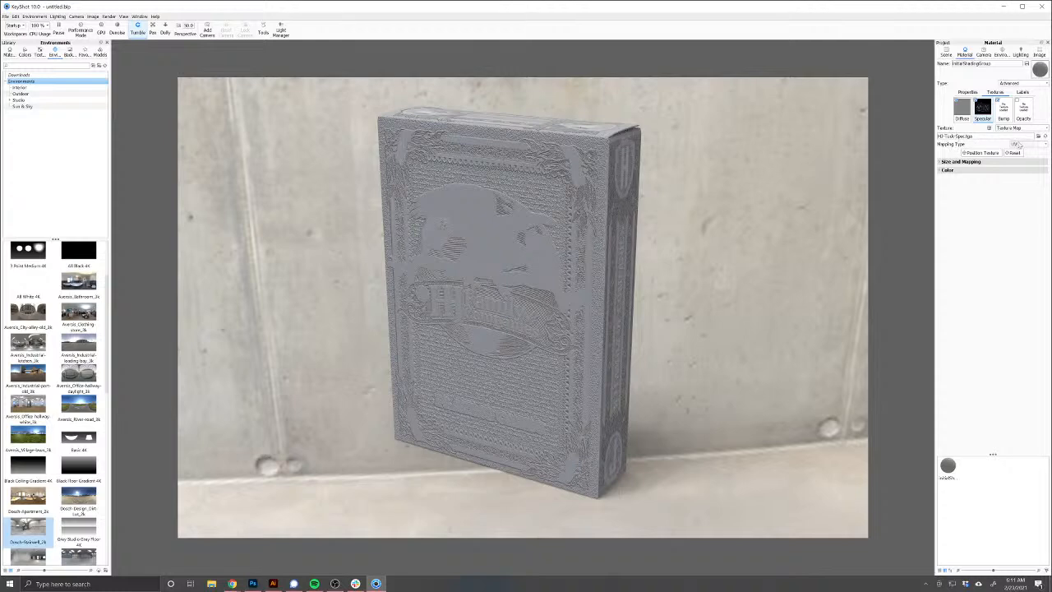
left_click(1004, 120)
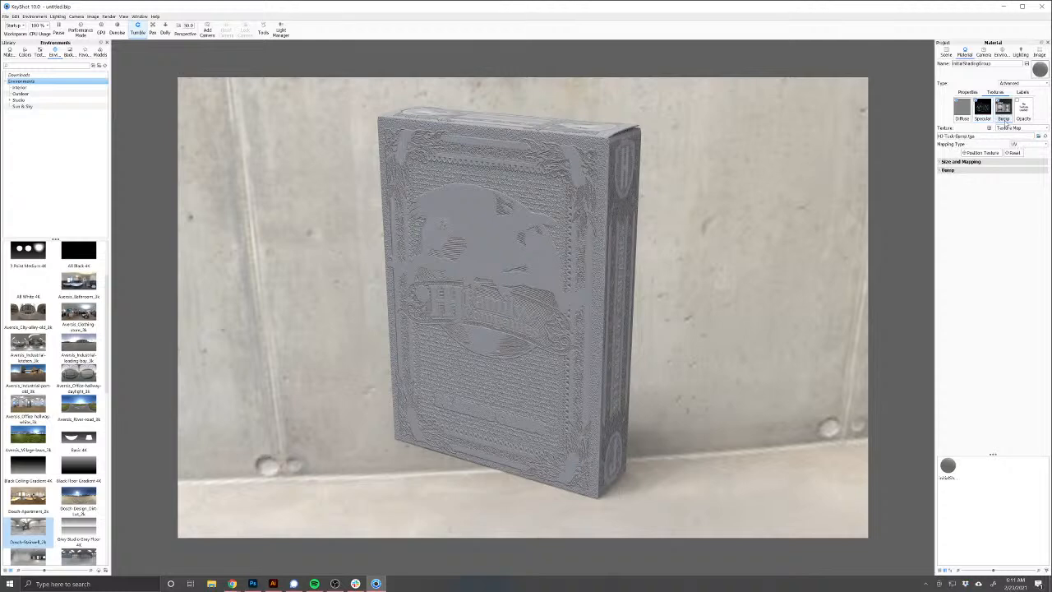
left_click(1046, 137)
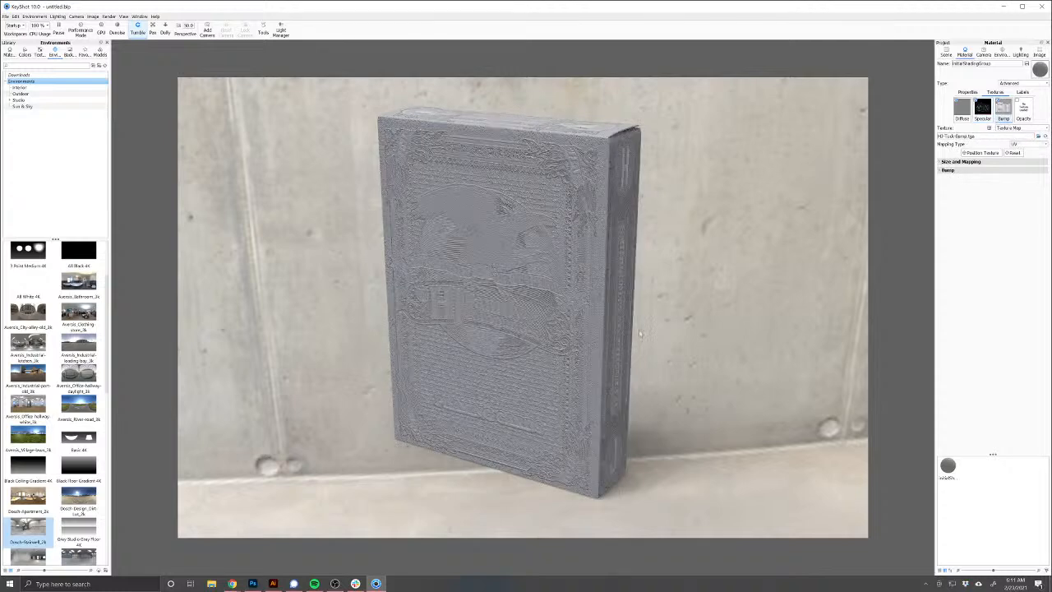
left_click_drag(709, 355, 689, 306)
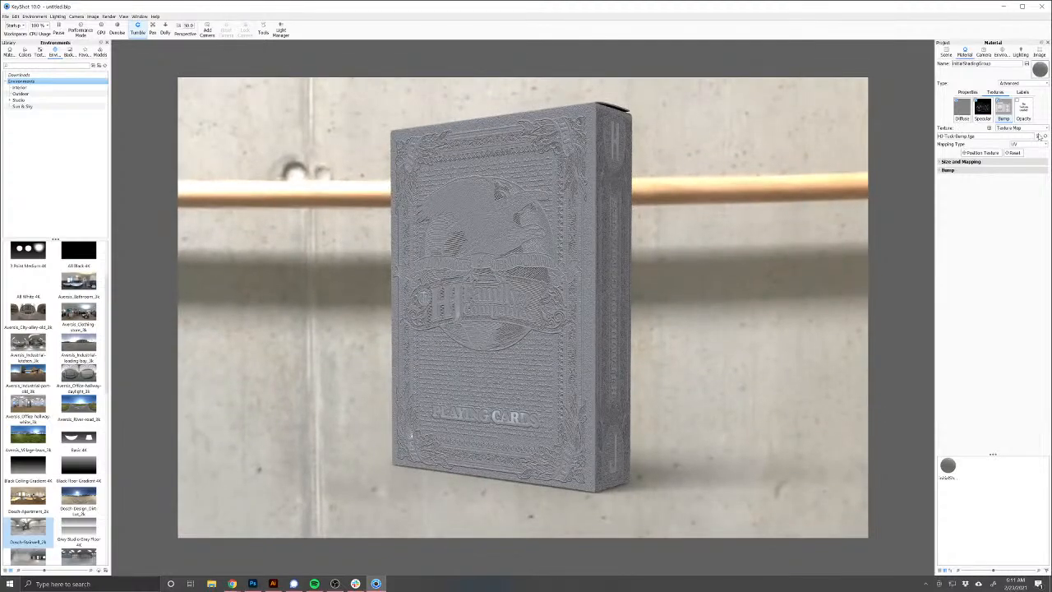
Step: Load the HJ-Tuck-Diff Targa file into the box material's bump texture
left_click(1039, 138)
left_click(203, 82)
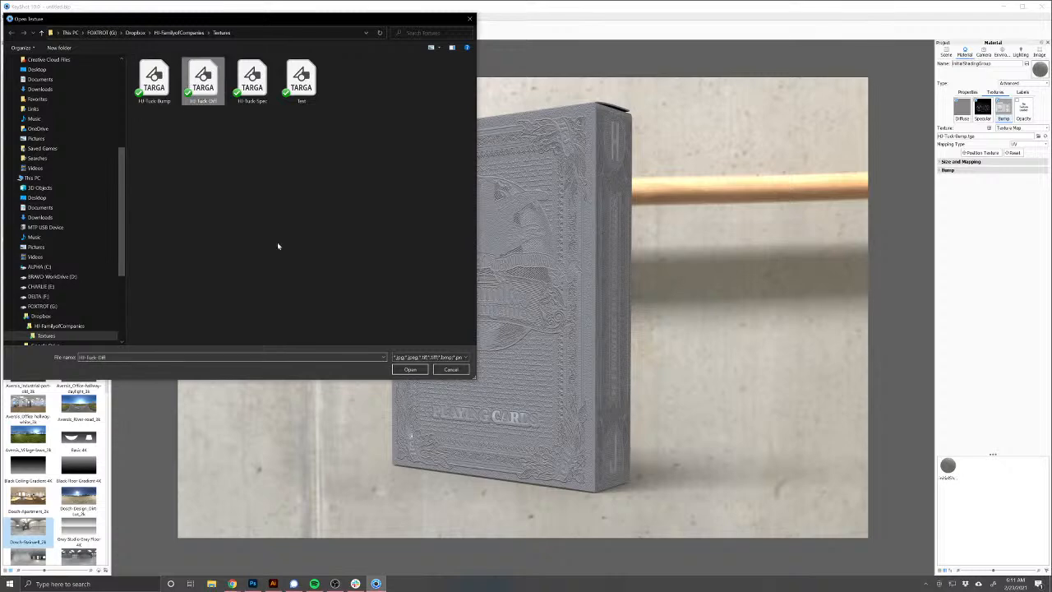
left_click(410, 369)
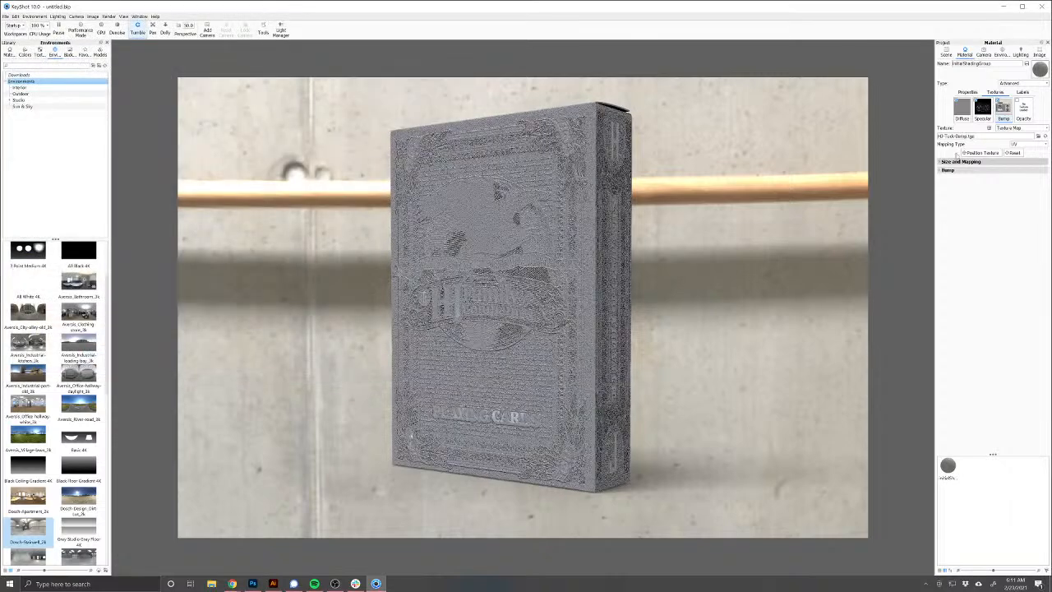
Step: Replace the box material's diffuse texture with the HJ-Tuck-Diff Targa file and examine the printed artwork from several angles
left_click(958, 109)
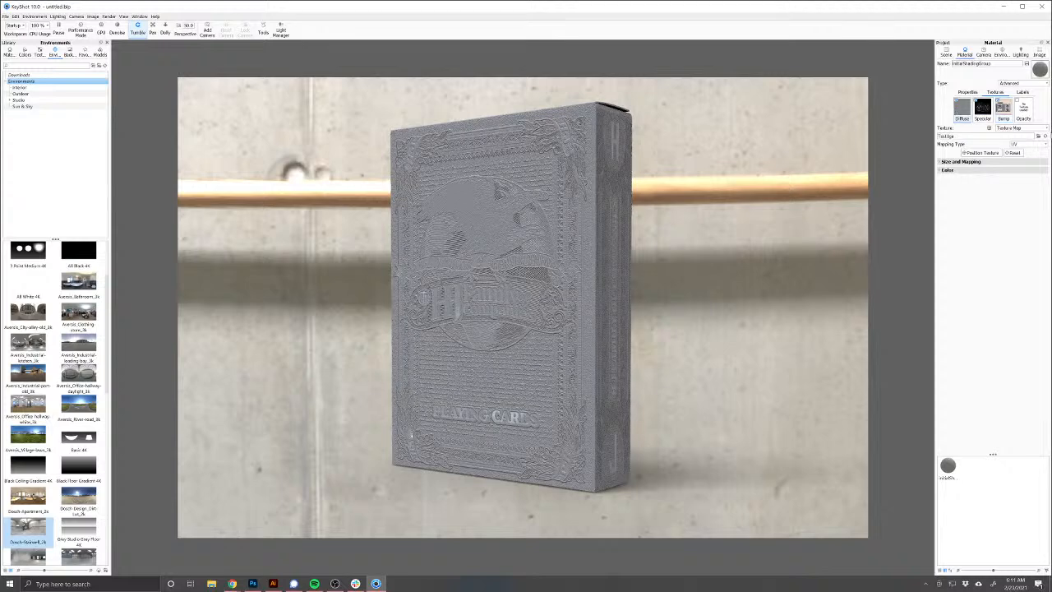
left_click(1039, 137)
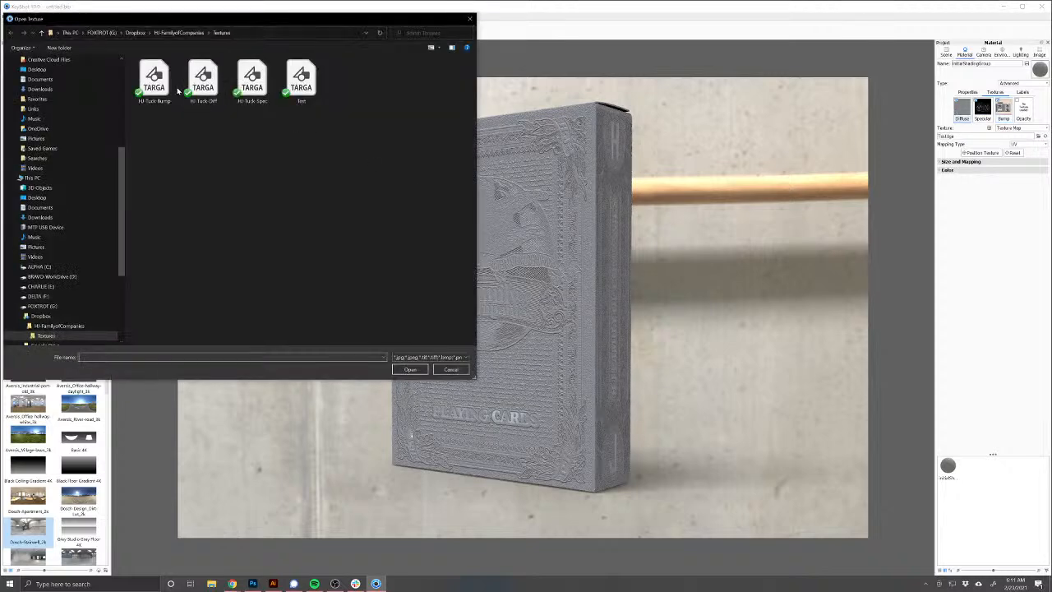
left_click(203, 79)
left_click(410, 369)
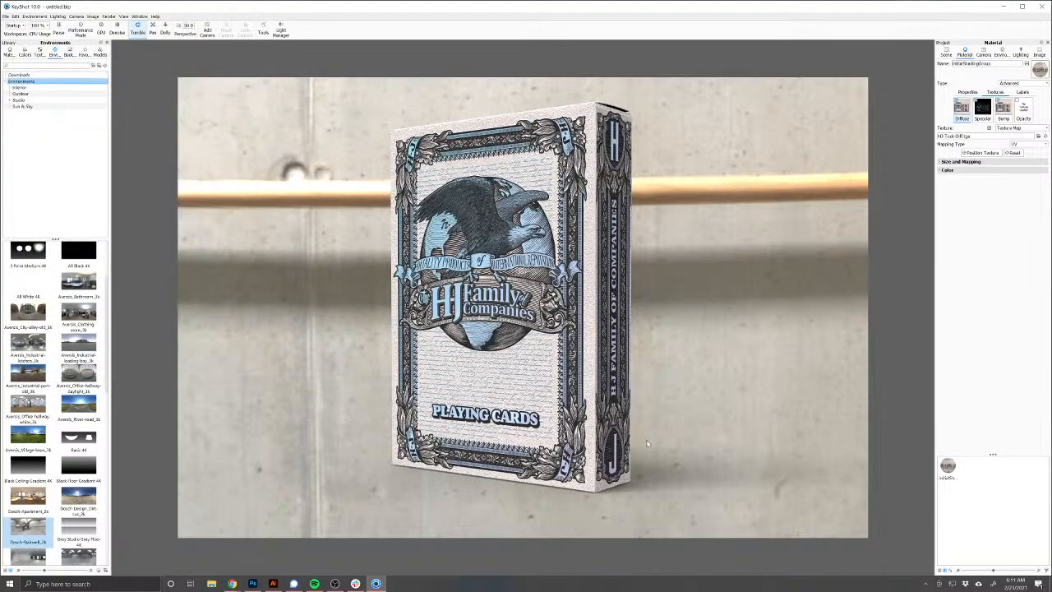
left_click_drag(502, 434, 657, 372)
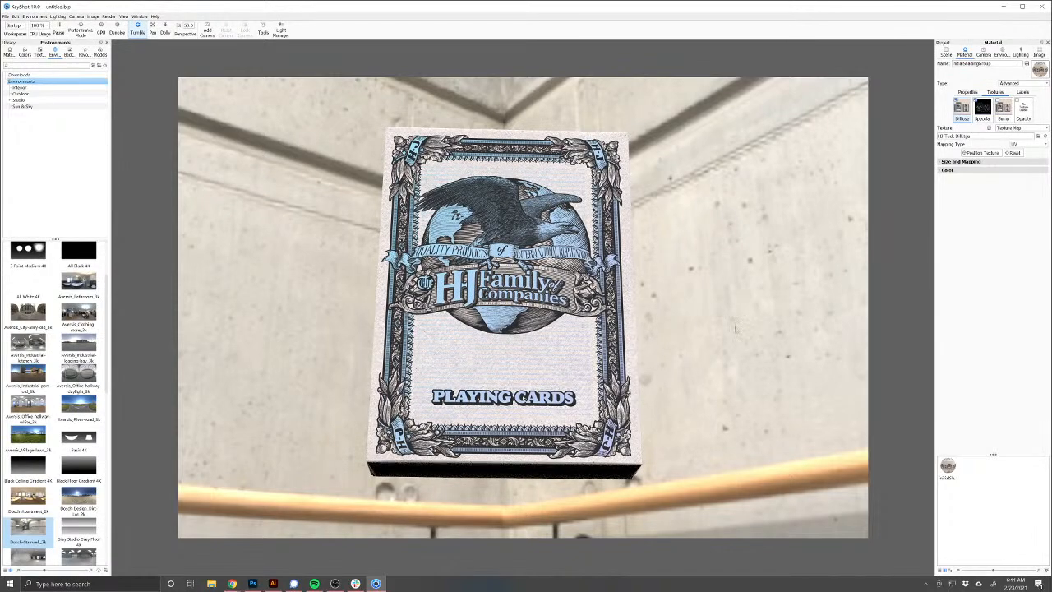
left_click_drag(736, 329, 629, 406)
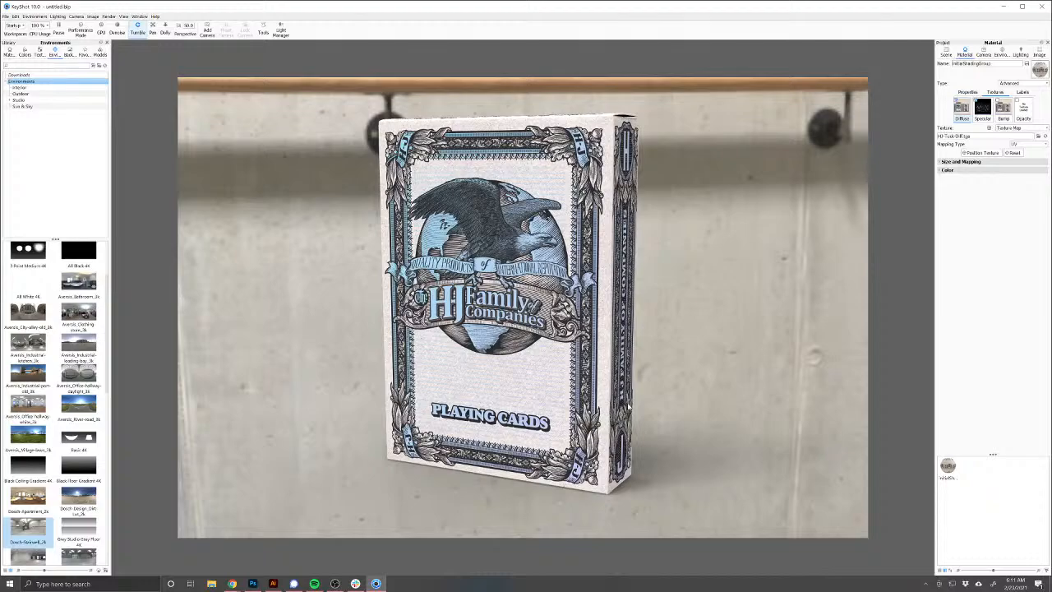
left_click_drag(287, 516, 644, 390)
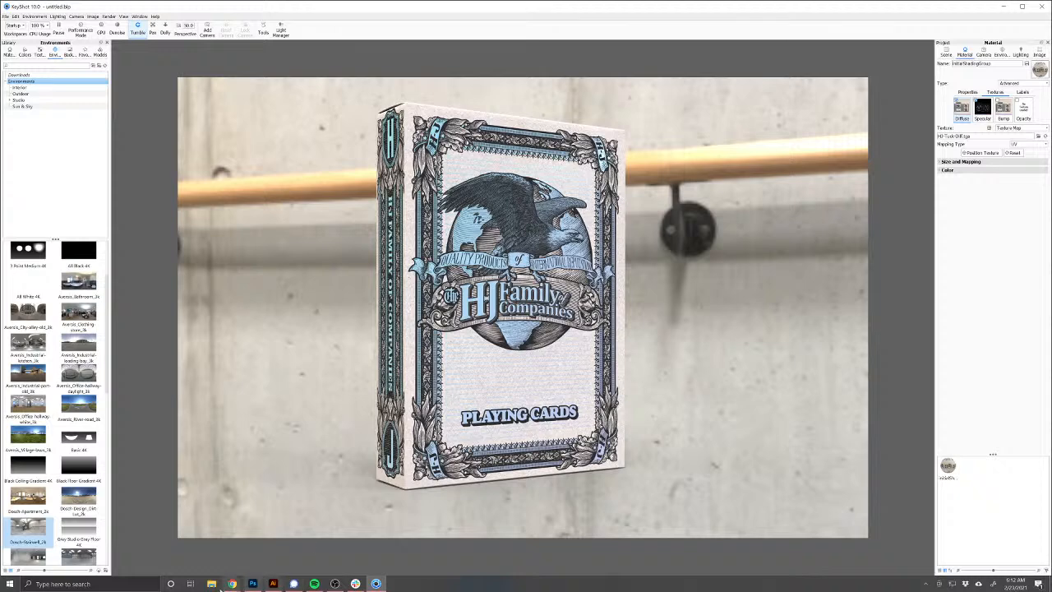
Step: Browse the Dropbox folder in File Explorer and open its PRODUCT-SHOTS-MASTER folder
left_click(211, 583)
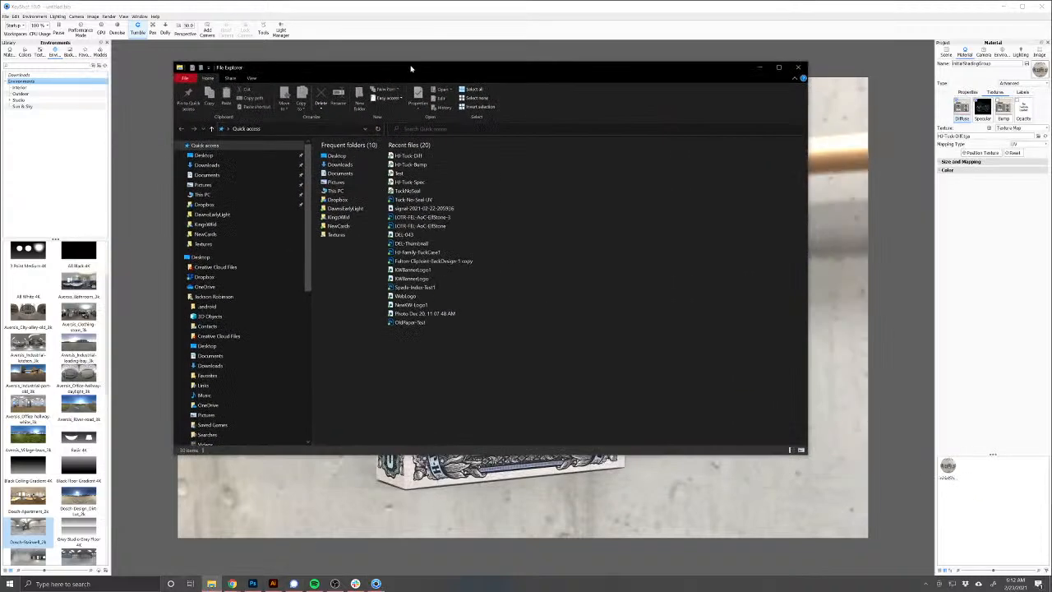
left_click(206, 204)
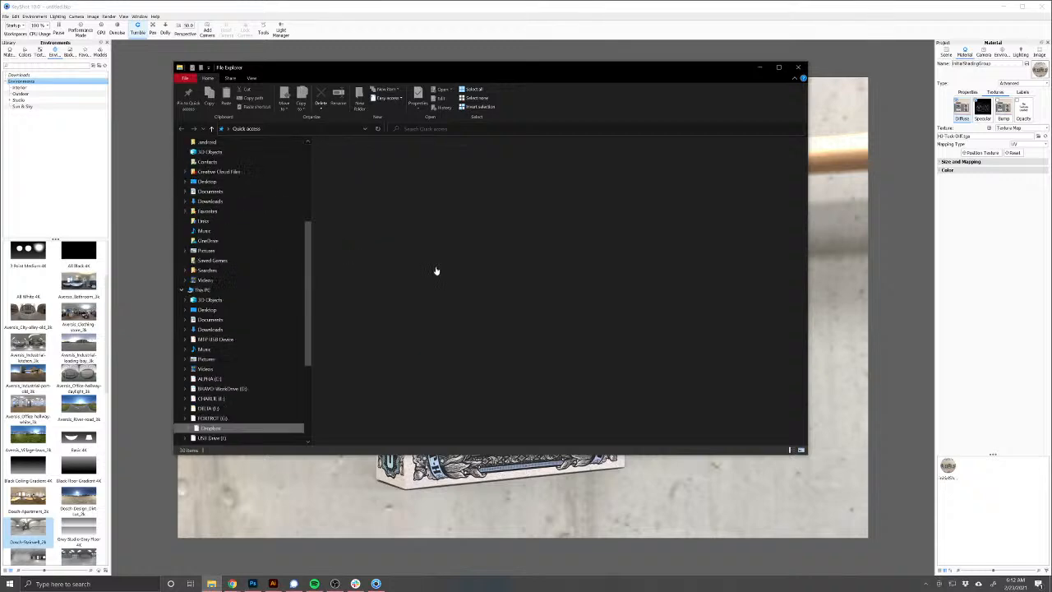
scroll(380, 234, "down", 20)
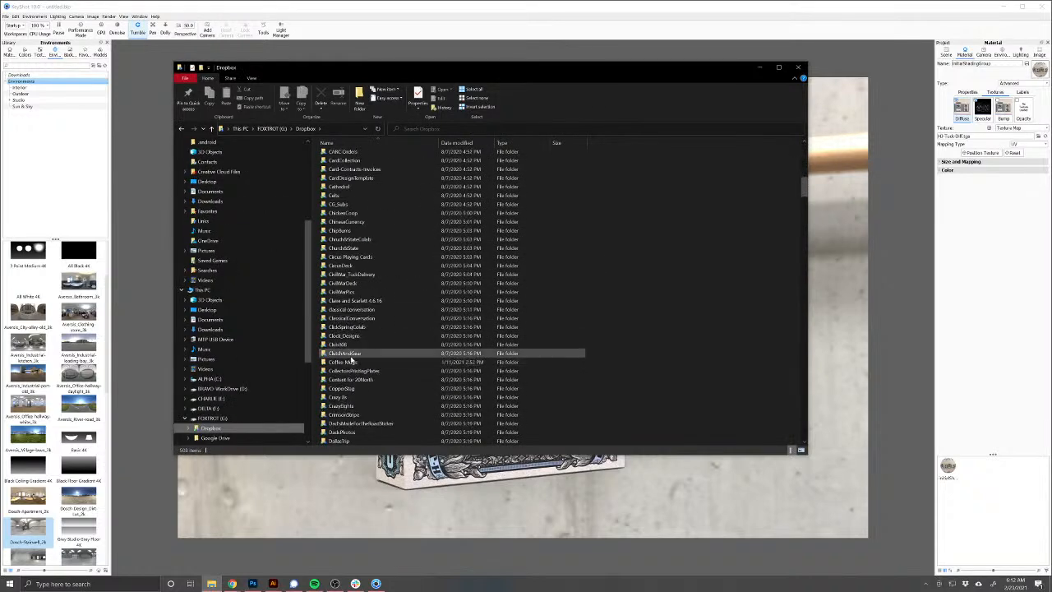
scroll(351, 354, "down", 20)
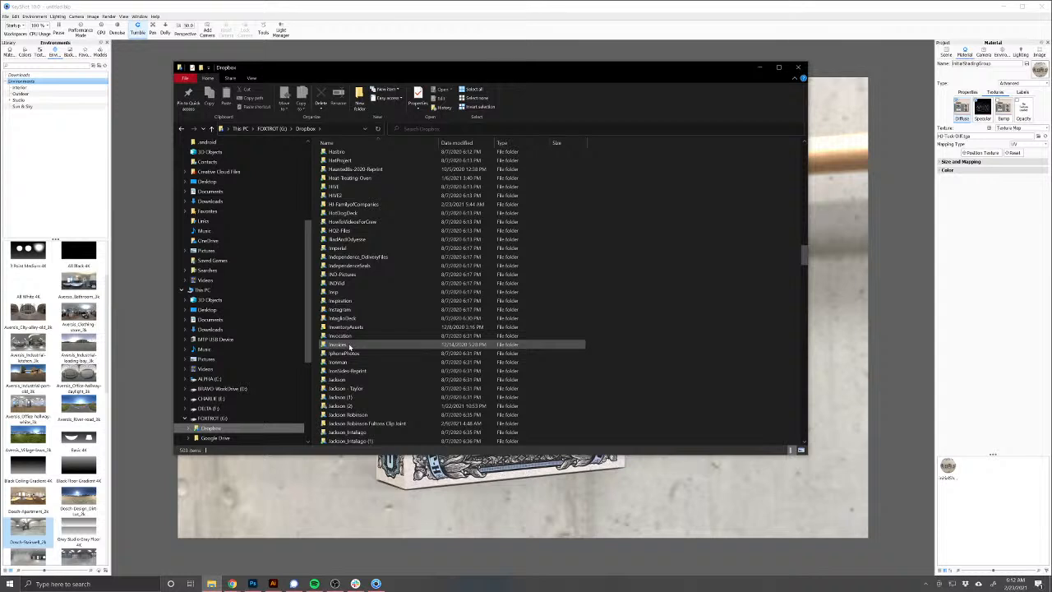
scroll(351, 342, "down", 20)
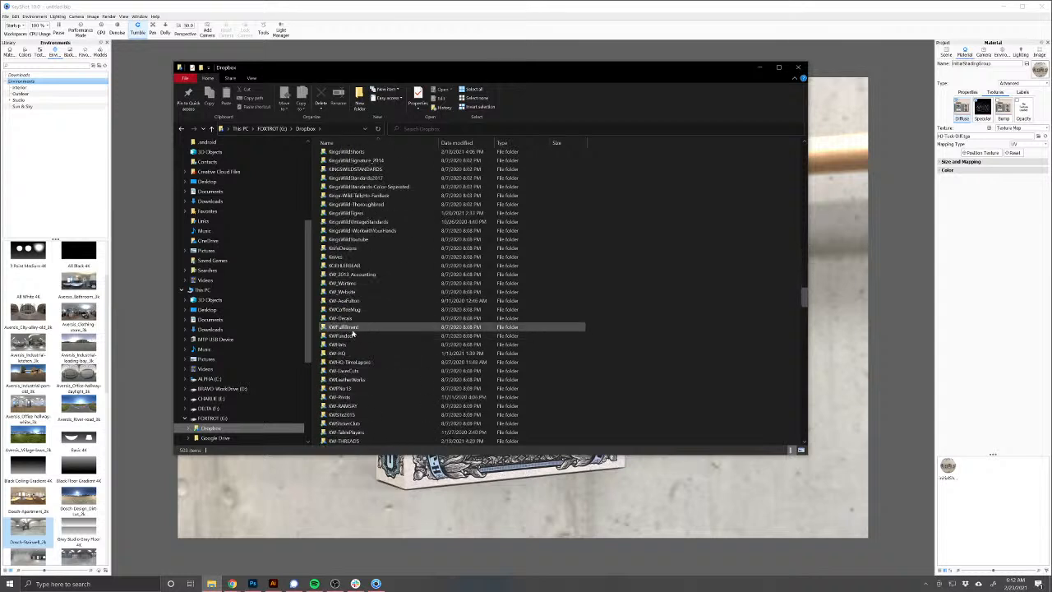
scroll(352, 332, "down", 11)
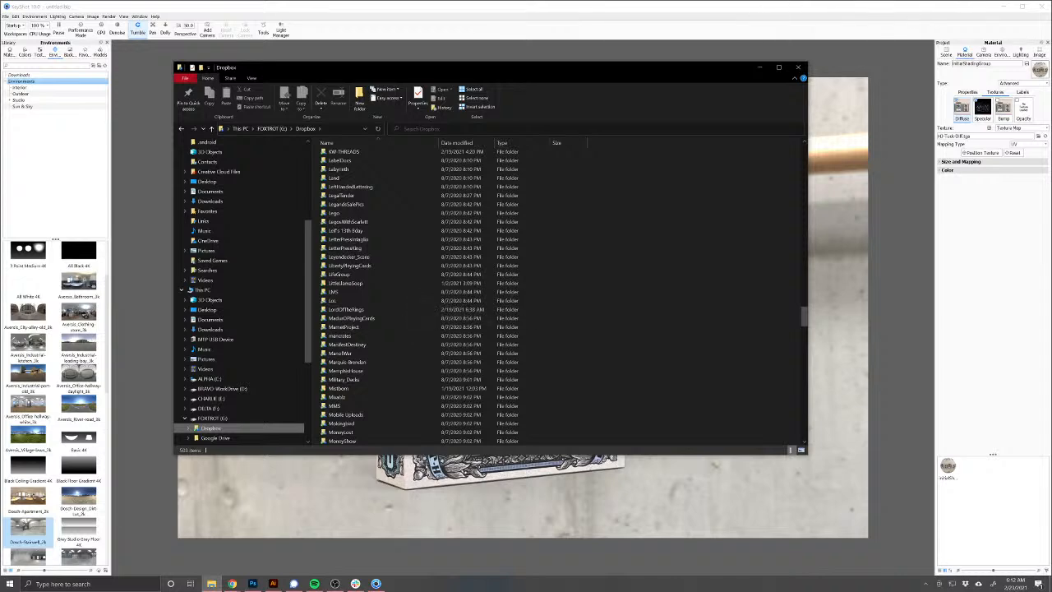
left_click_drag(404, 0, 403, 0)
scroll(410, 303, "down", 14)
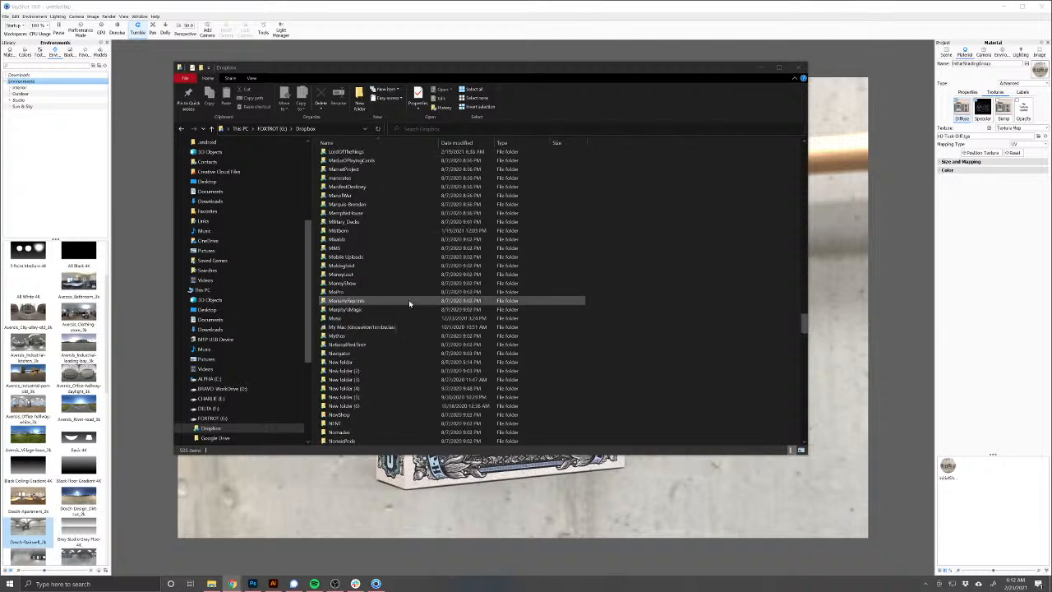
scroll(408, 300, "down", 8)
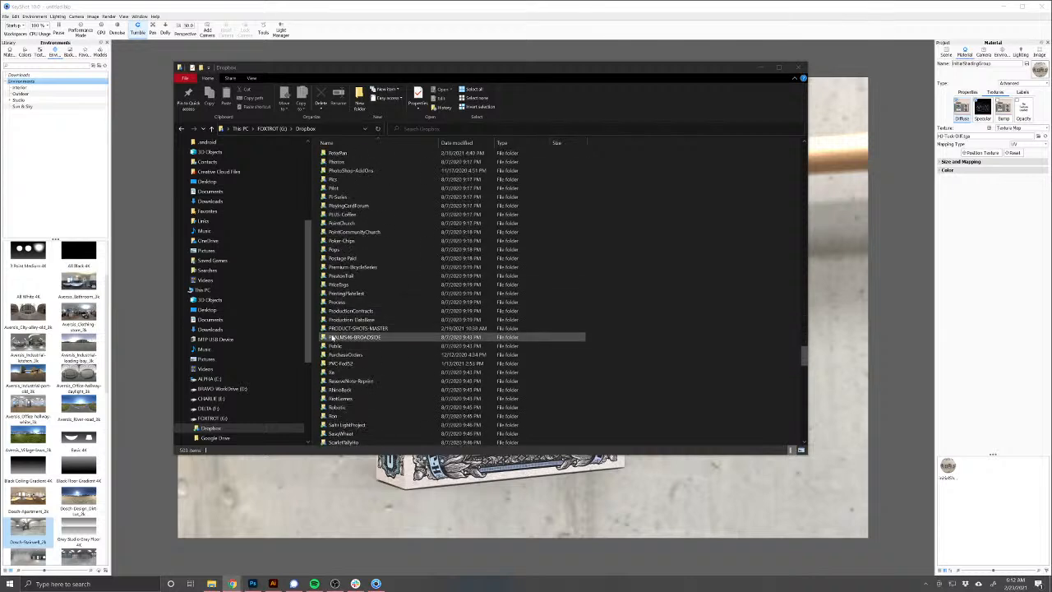
left_click(333, 329)
double_click(332, 329)
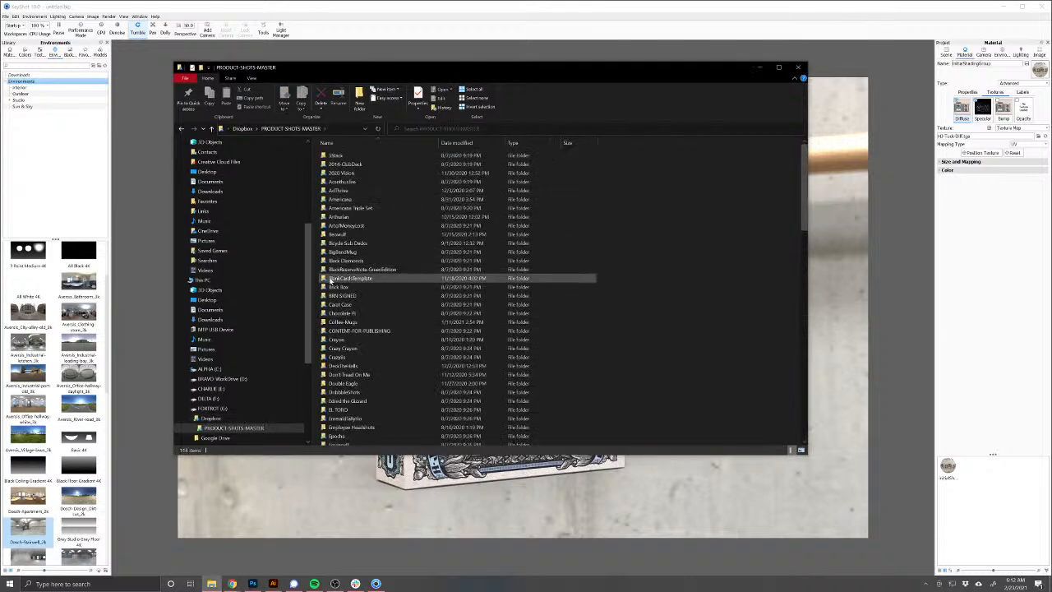
Step: Look through the Money photos inside the BlankCardsTemplate folder for a background image, and close File Explorer
double_click(329, 279)
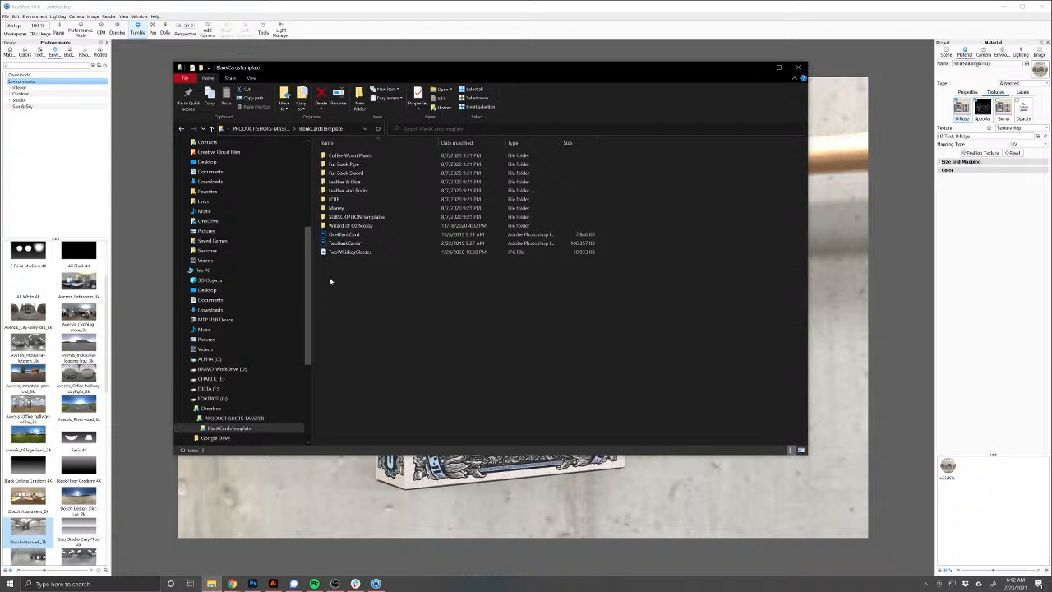
left_click(336, 207)
double_click(336, 208)
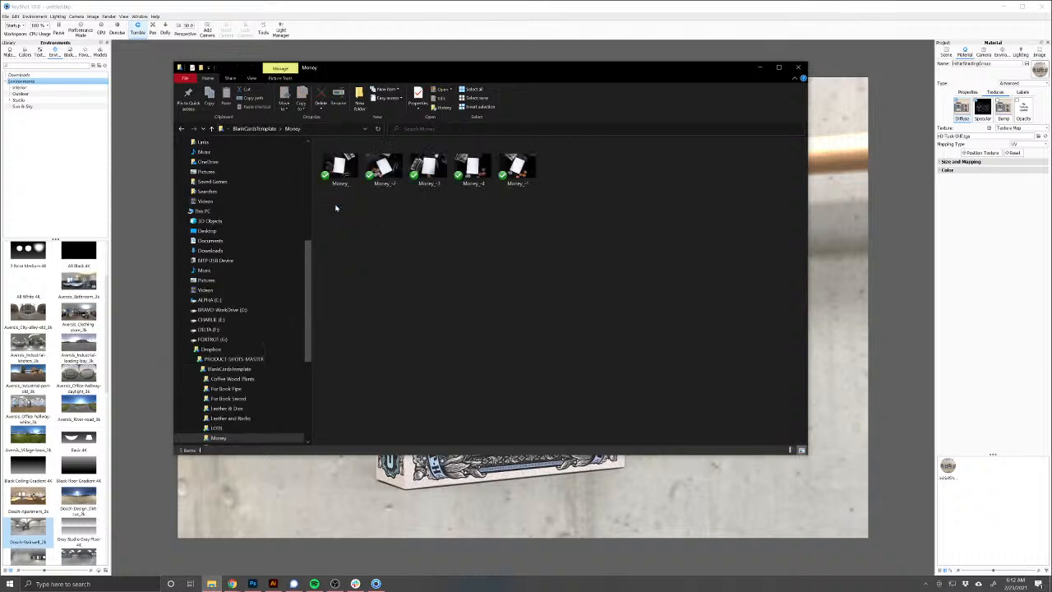
left_click(395, 171)
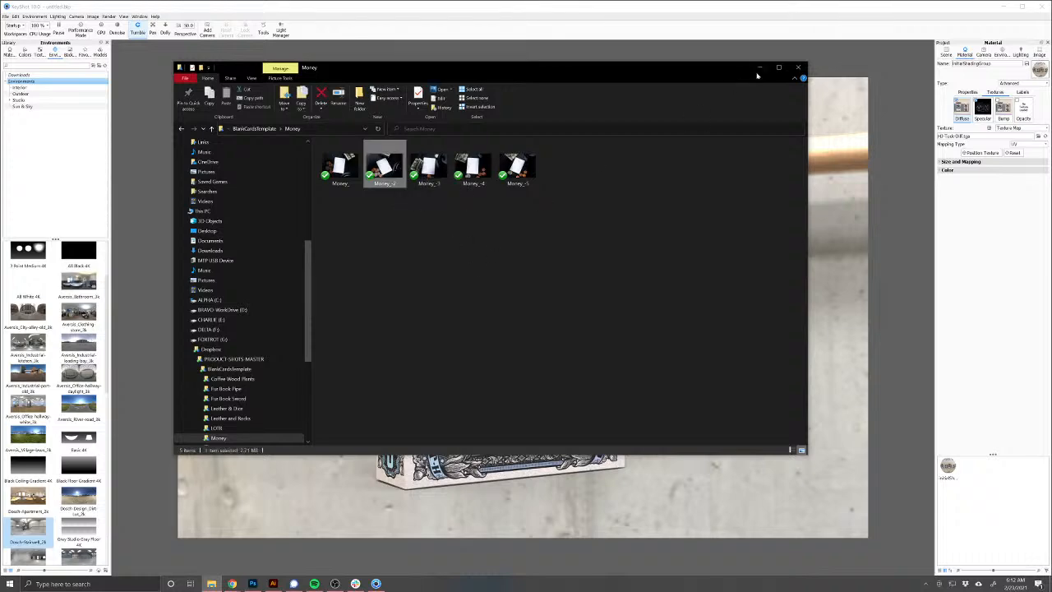
left_click(791, 69)
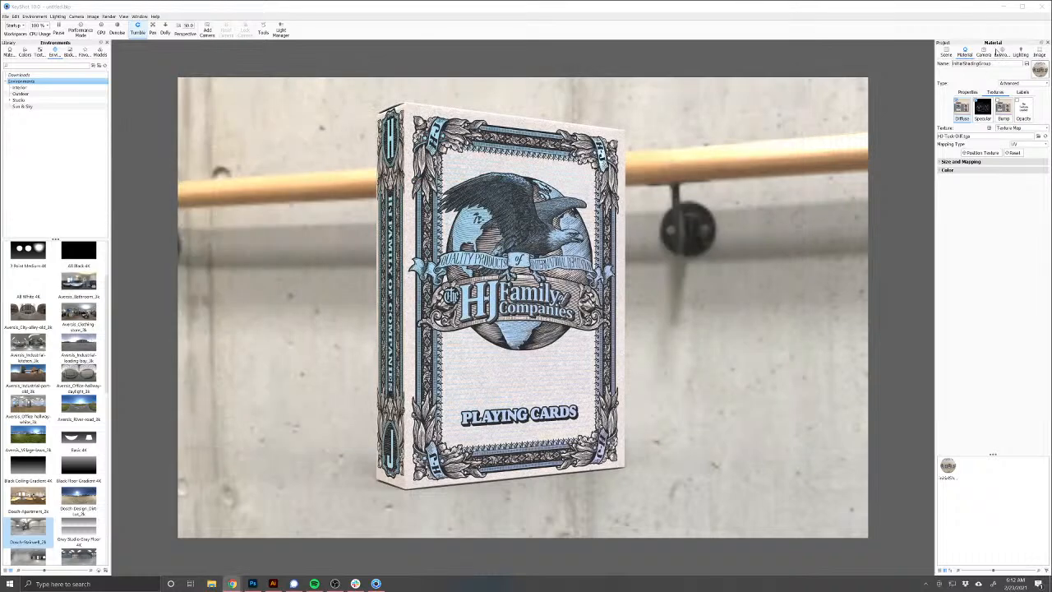
Step: Switch the environment background to a backplate image, loading Money_-2 from Dropbox's PRODUCT-SHOTS-MASTER, BlankCardsTemplate, Money folder
left_click(984, 54)
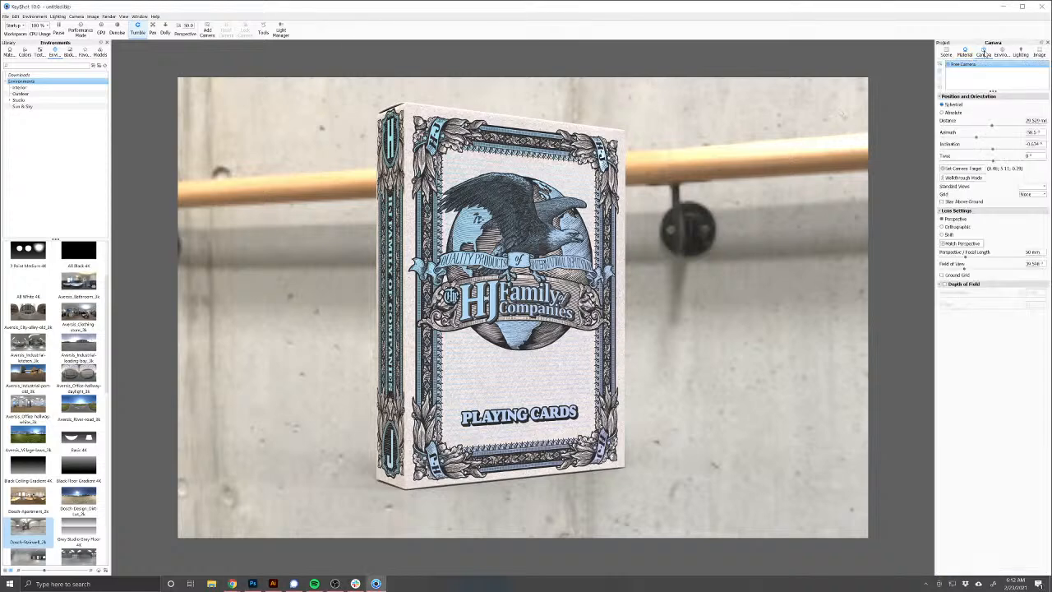
left_click(1000, 54)
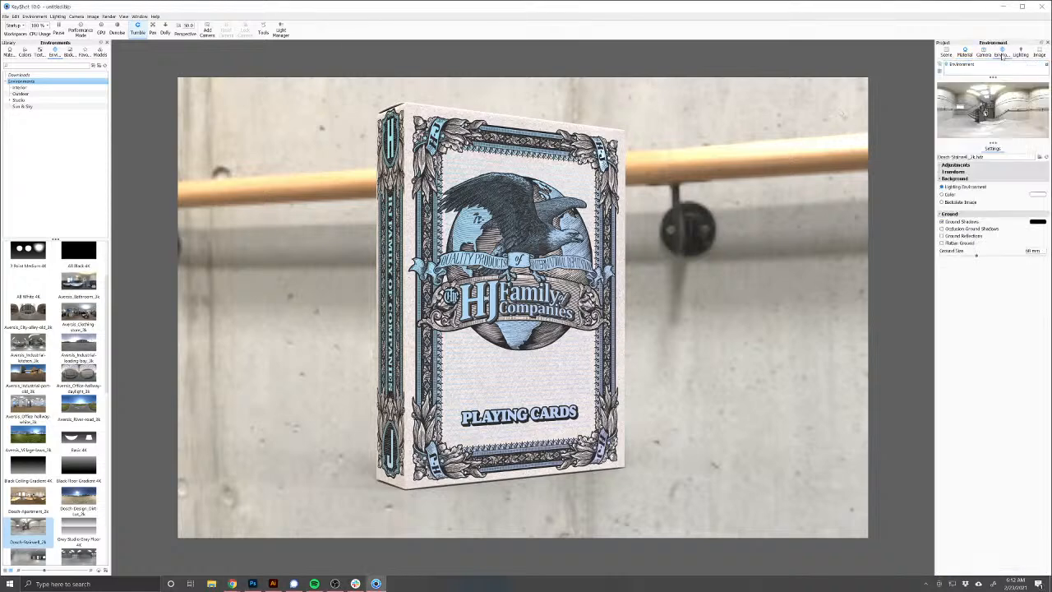
left_click(942, 203)
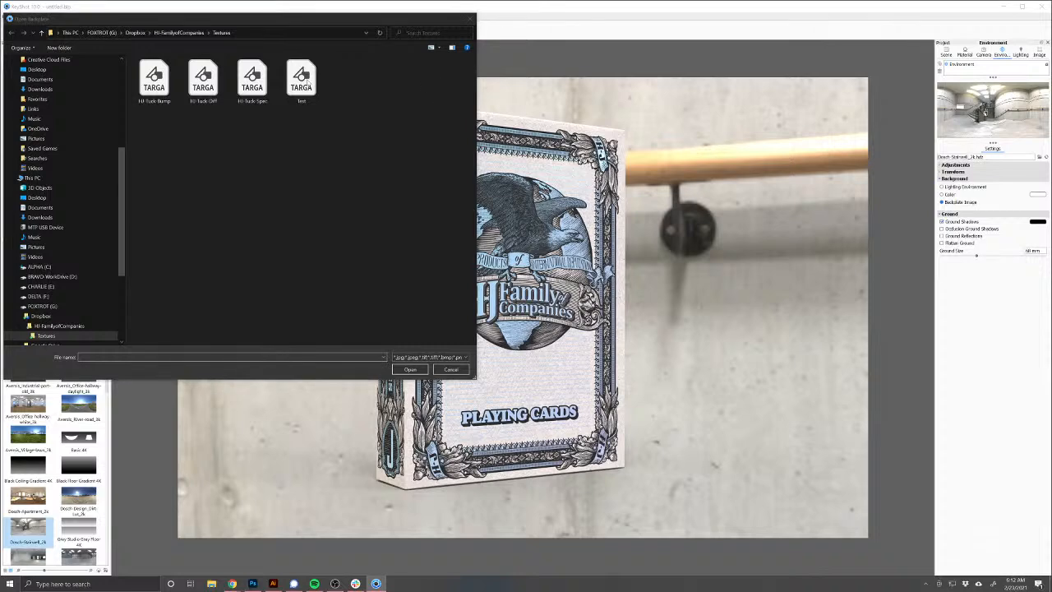
left_click(135, 33)
left_click_drag(472, 153, 473, 265)
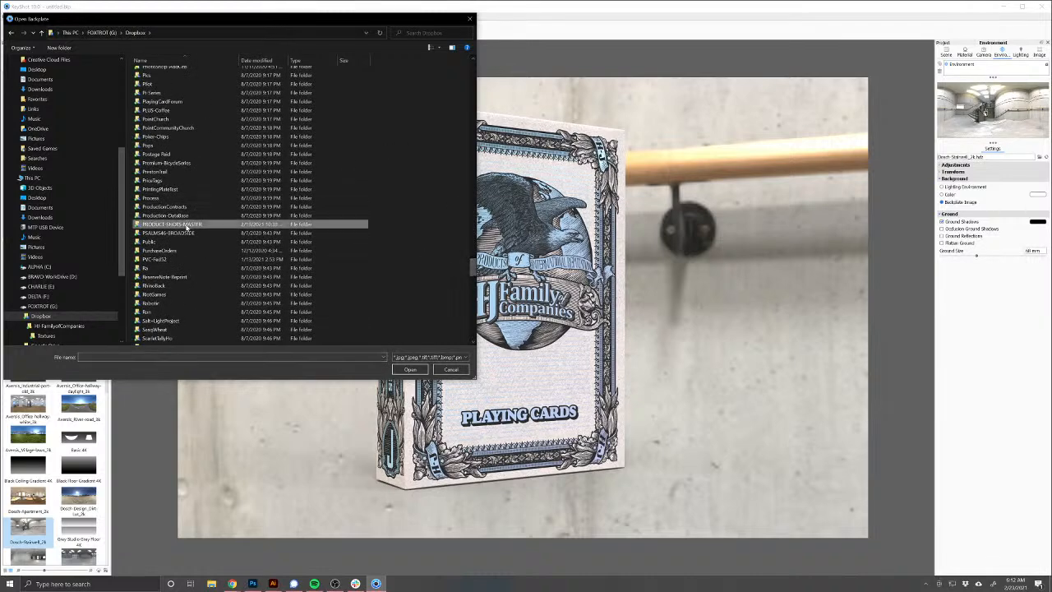
double_click(185, 224)
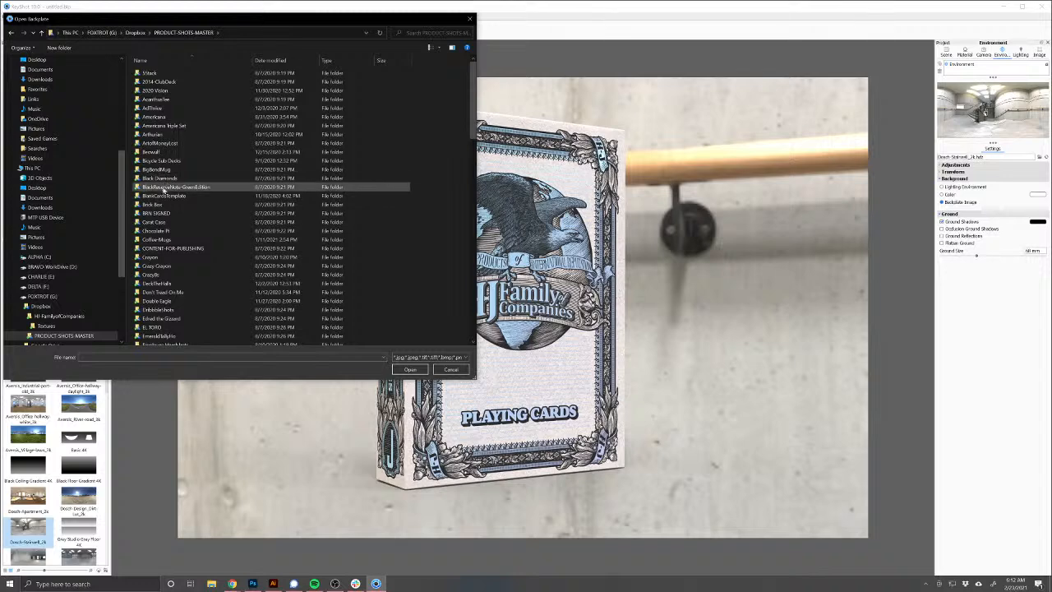
double_click(164, 195)
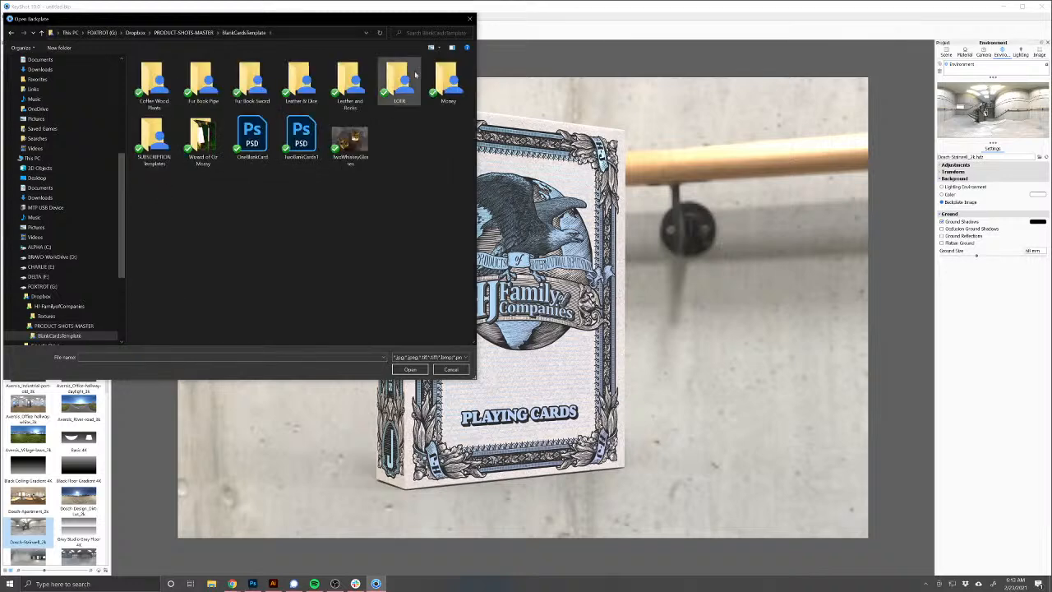
double_click(448, 82)
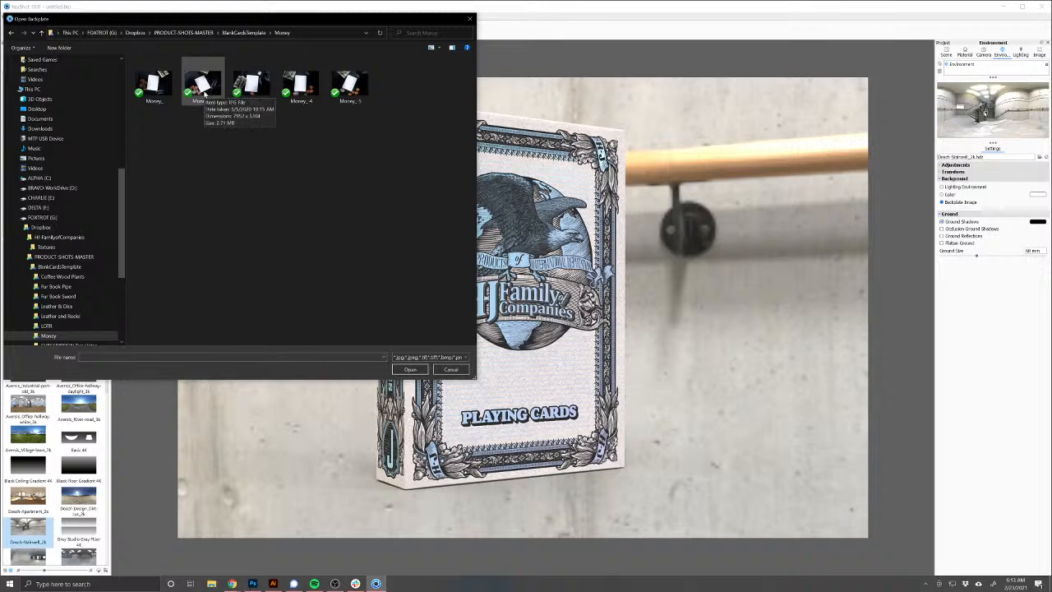
left_click(201, 82)
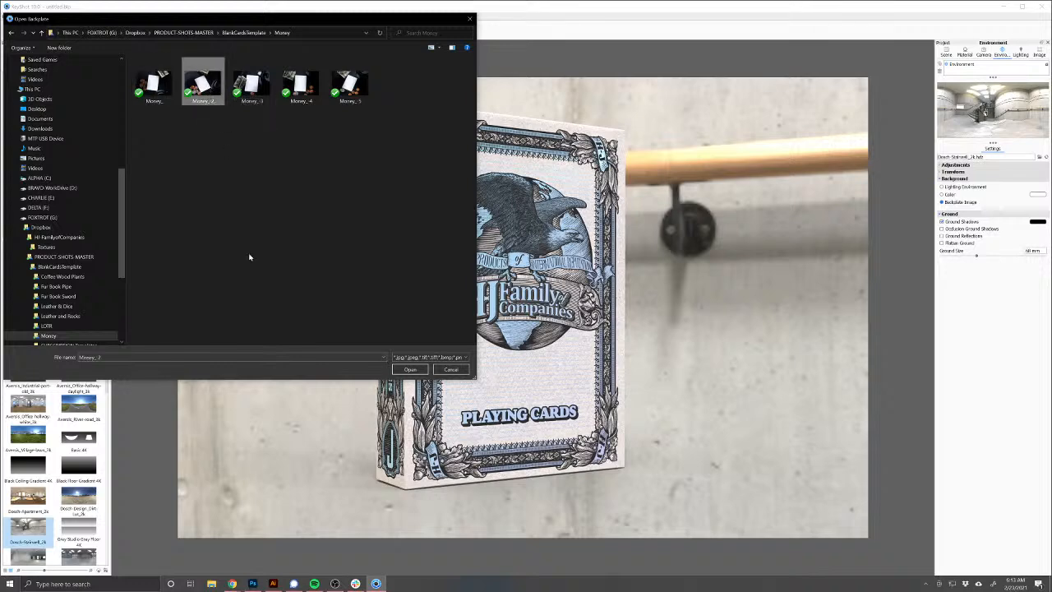
left_click(410, 369)
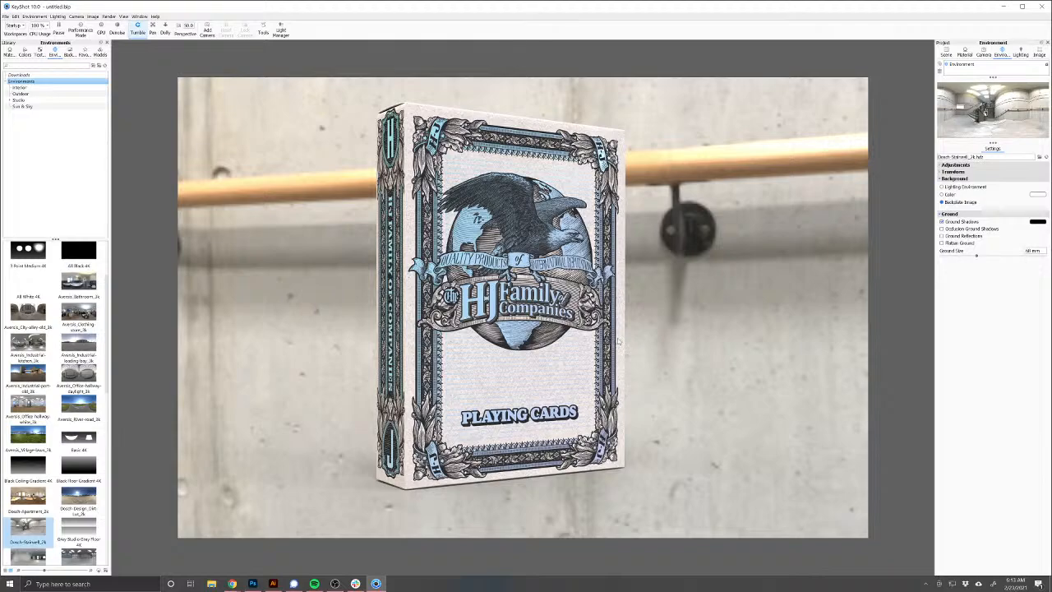
Step: Rotate the card box model -90° about the X axis so it lies flat, and match the camera view to the backplate's white card
scroll(625, 333, "up", 3)
scroll(627, 332, "down", 10)
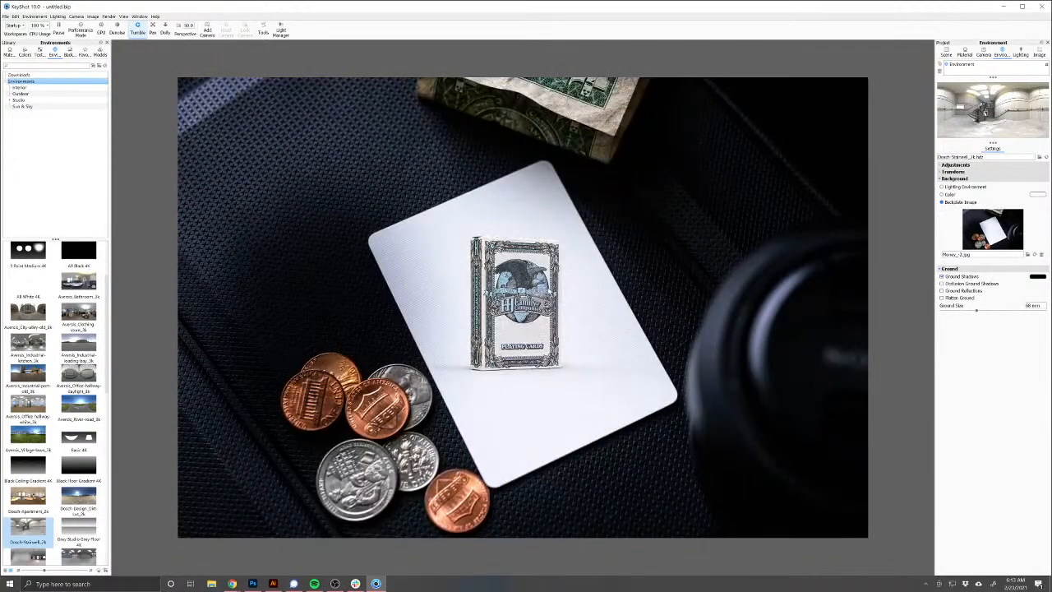
scroll(503, 304, "up", 5)
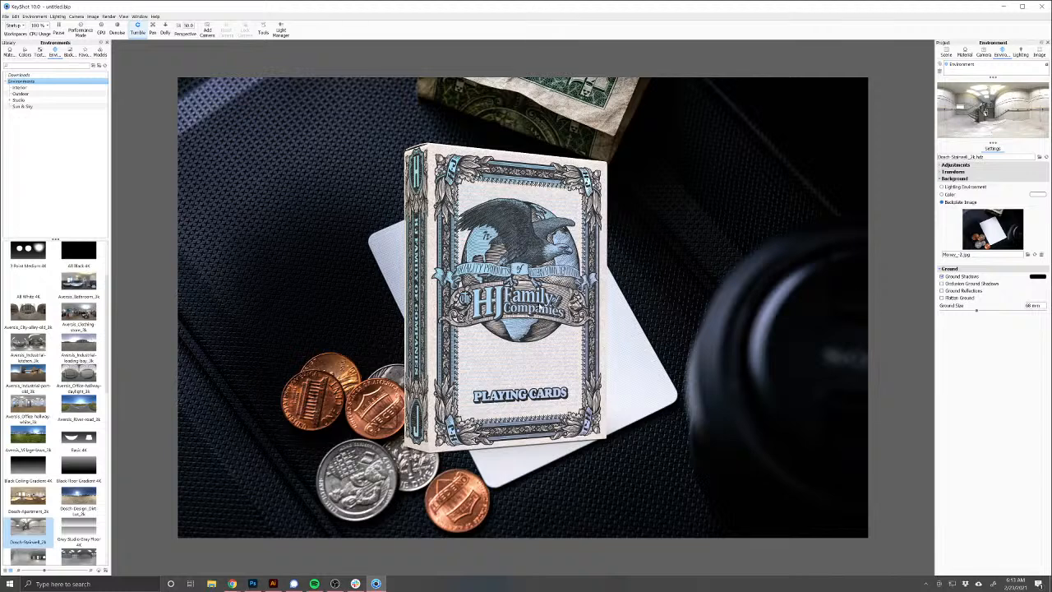
right_click(539, 304)
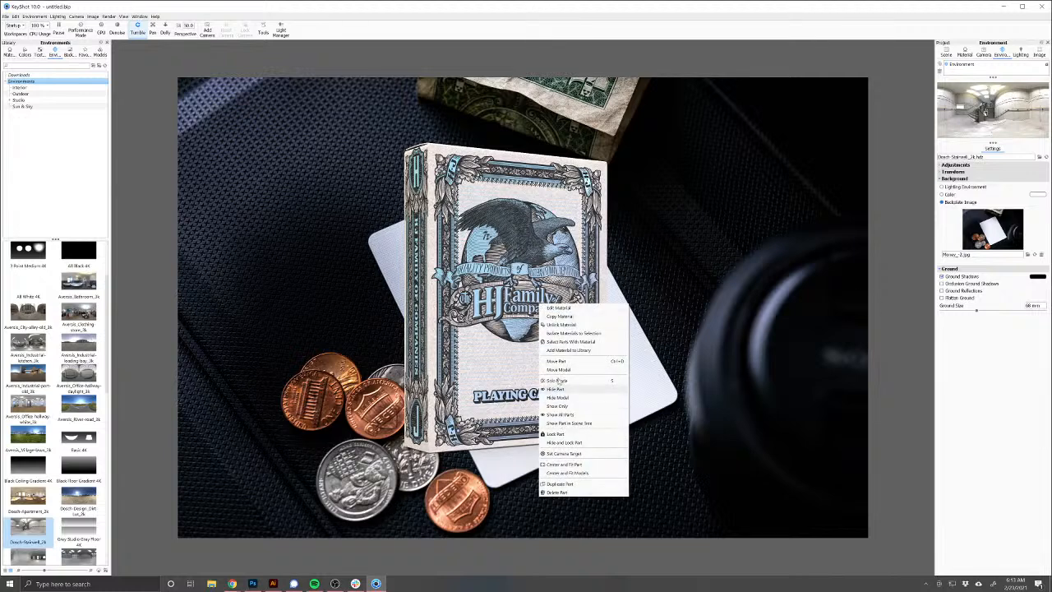
left_click(559, 370)
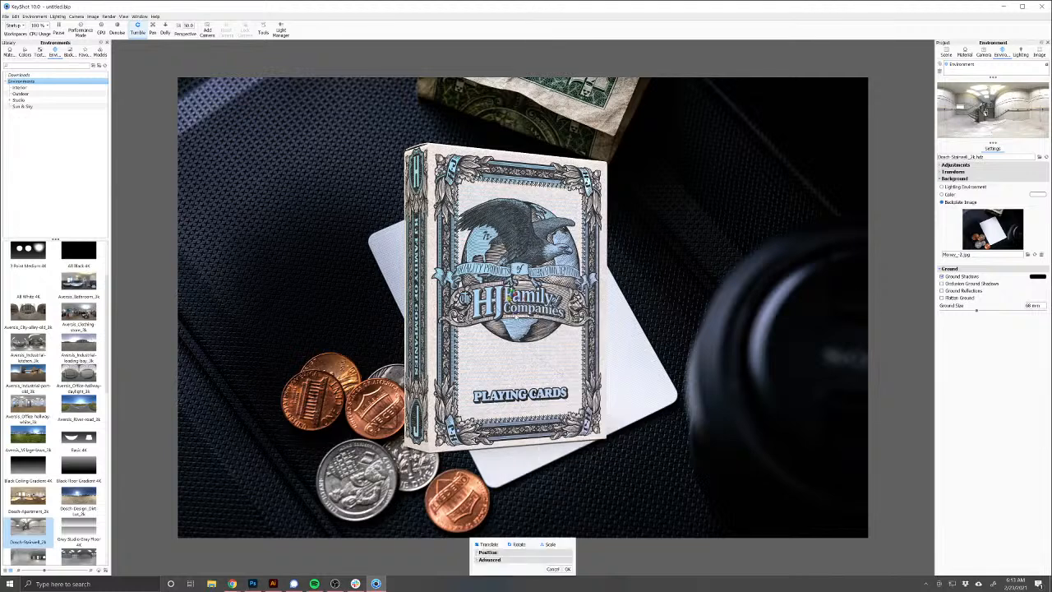
left_click_drag(513, 298, 521, 297)
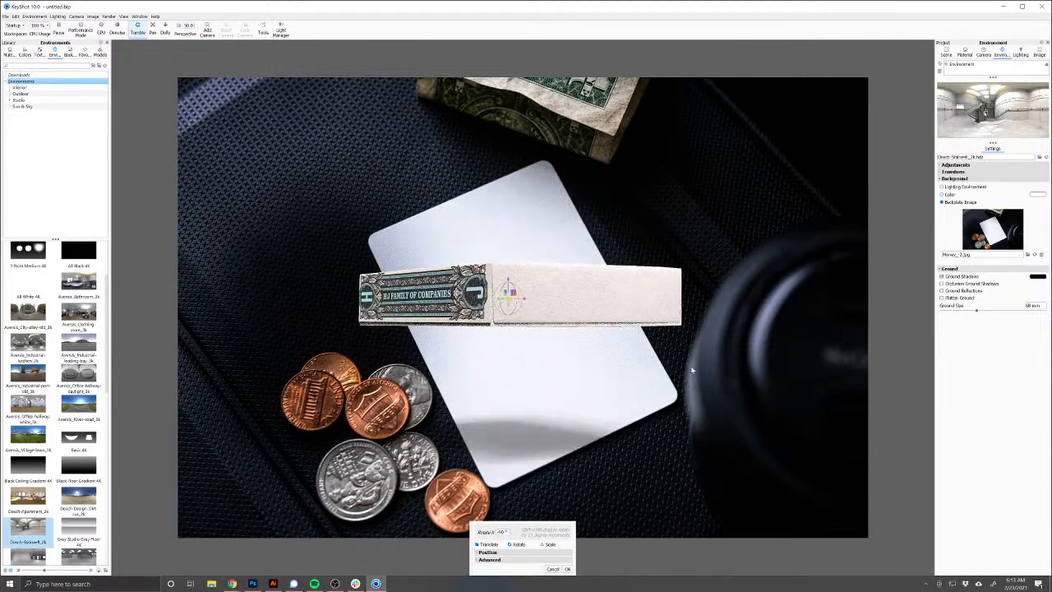
left_click_drag(692, 370, 672, 552)
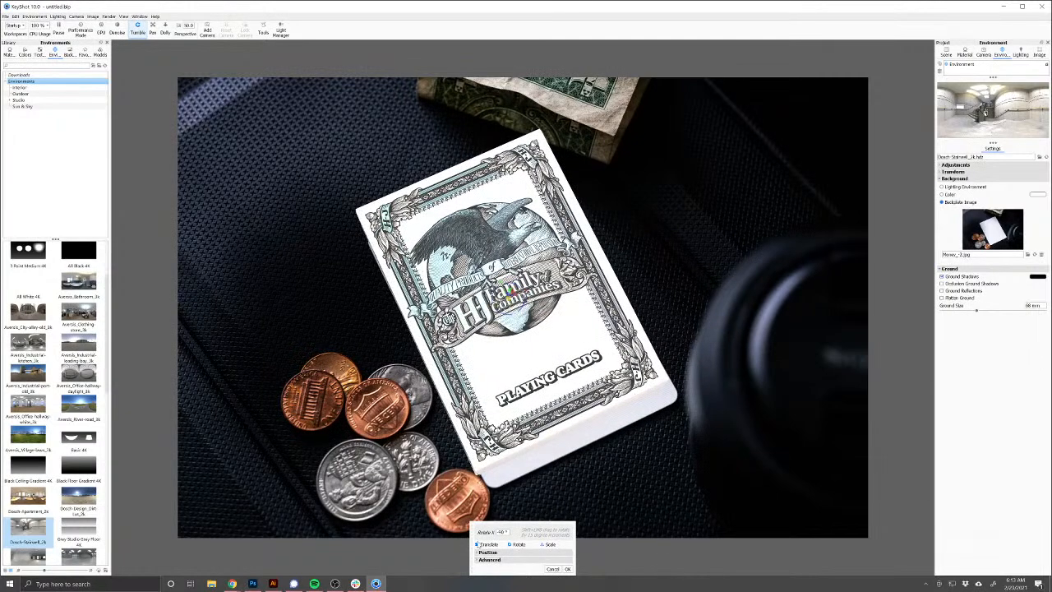
left_click(487, 553)
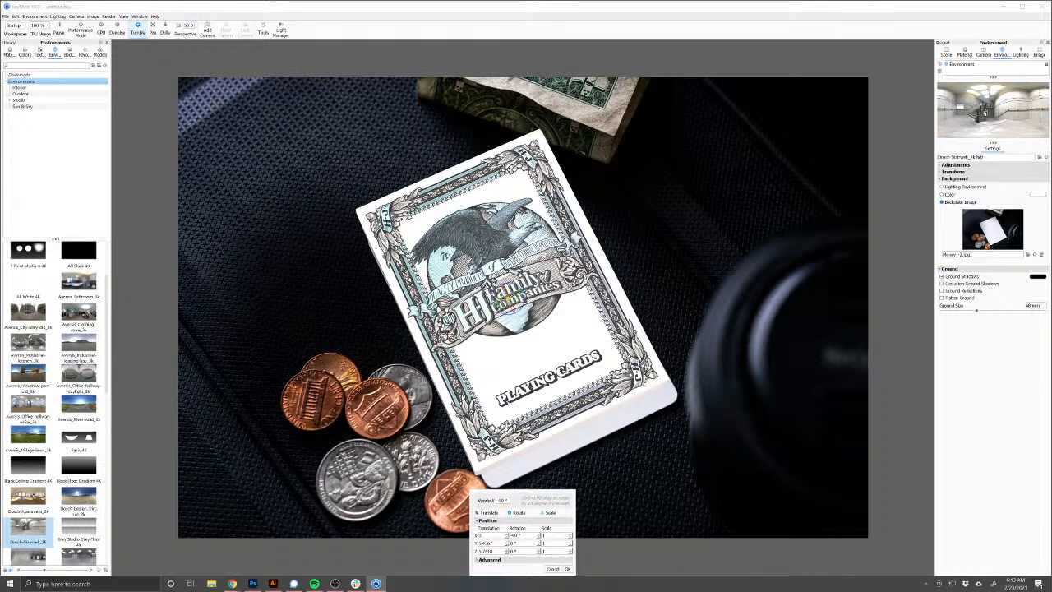
left_click(567, 570)
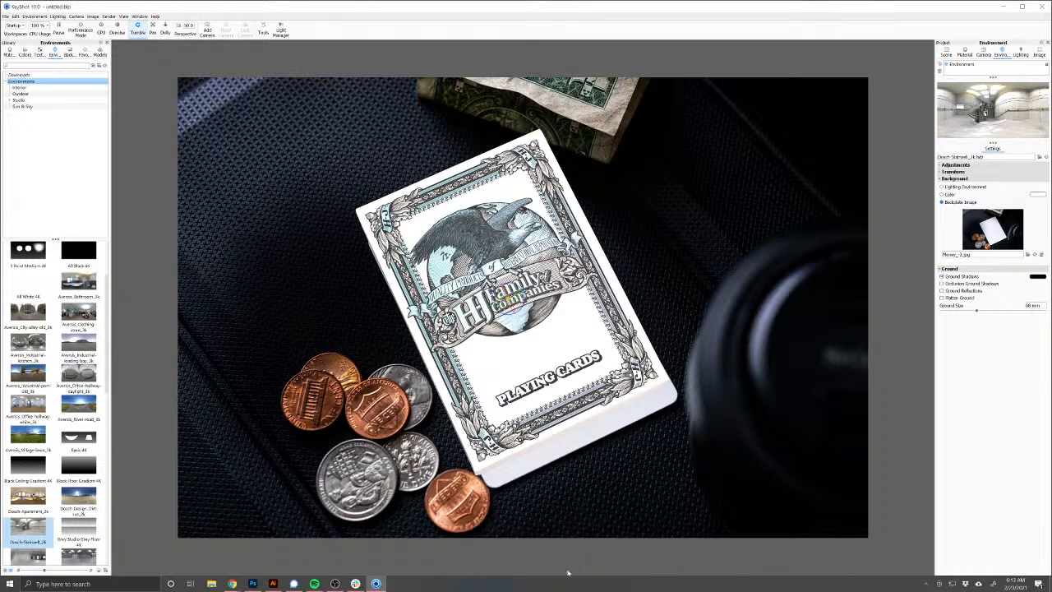
Step: Snap the card box model to the ground and orbit the camera to line it up with the backplate's white card
right_click(555, 336)
left_click(573, 396)
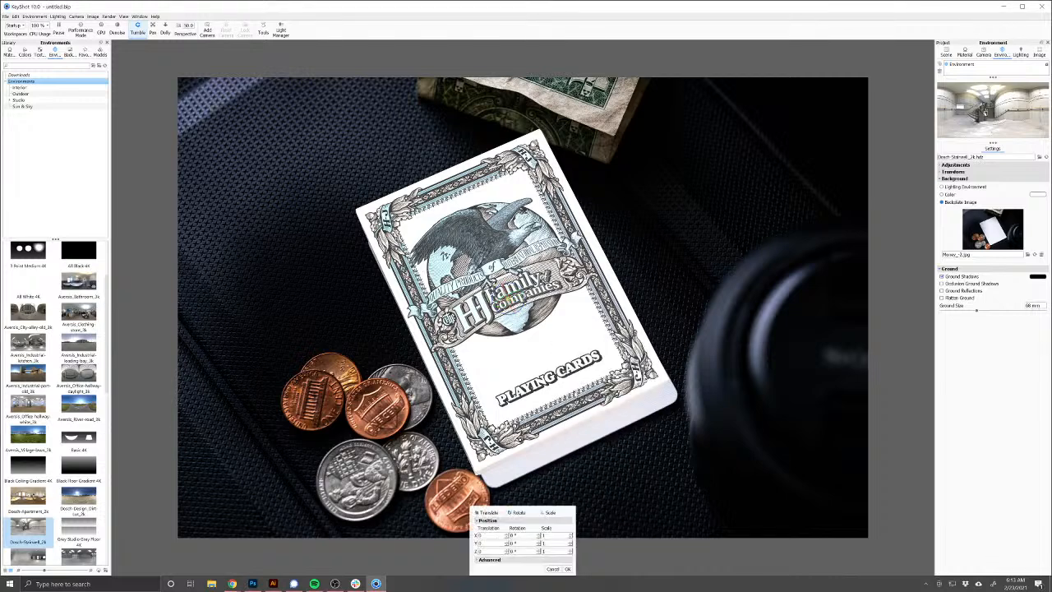
left_click(484, 561)
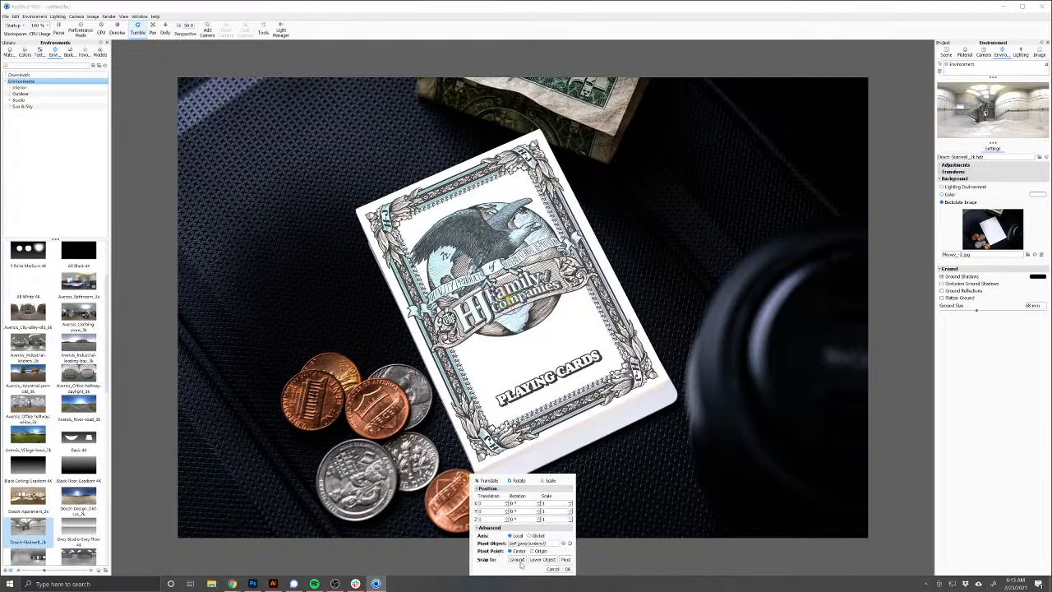
left_click(517, 560)
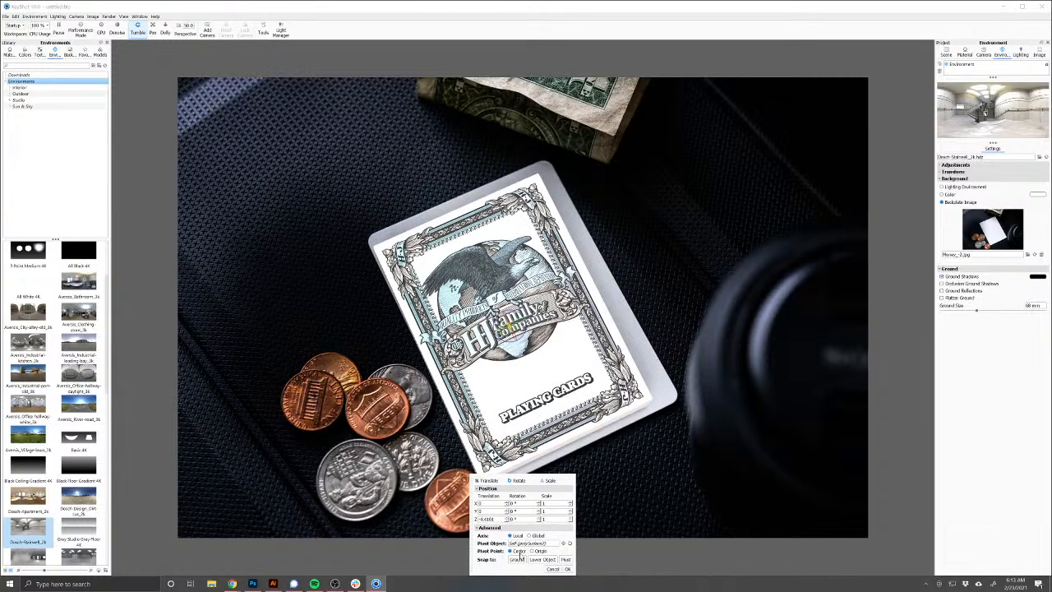
left_click(564, 568)
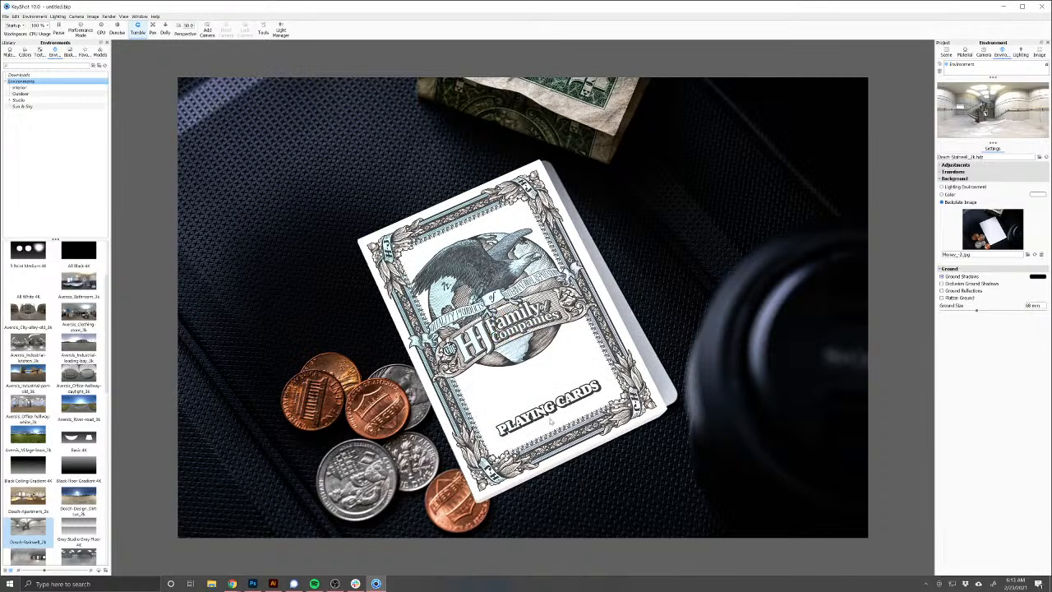
left_click_drag(551, 419, 586, 383)
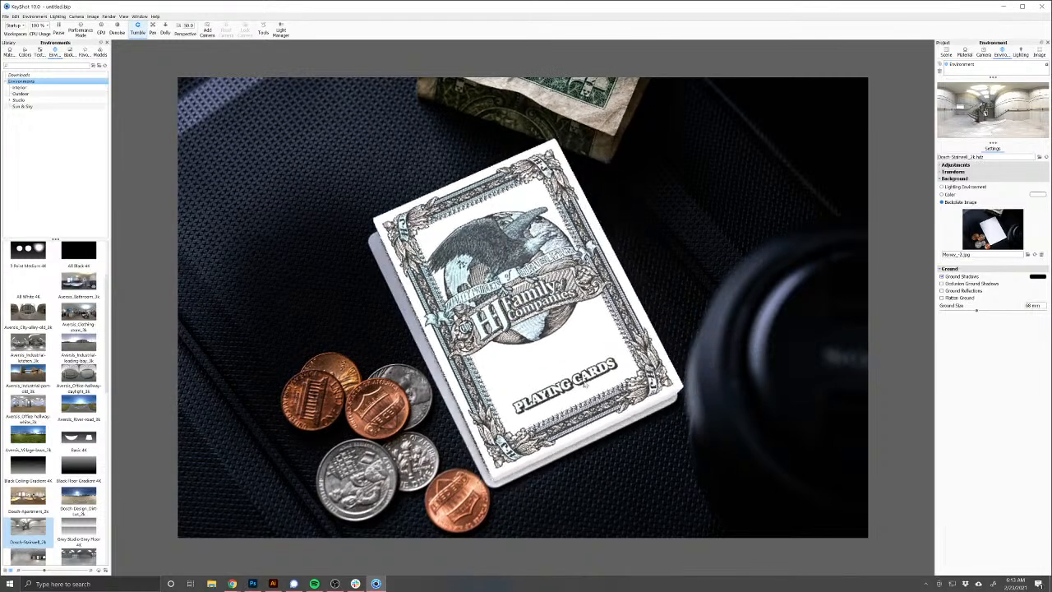
Step: Orbit the camera slightly to line the card box's edges up with the backplate's white card
scroll(585, 383, "up", 1)
scroll(585, 384, "down", 1)
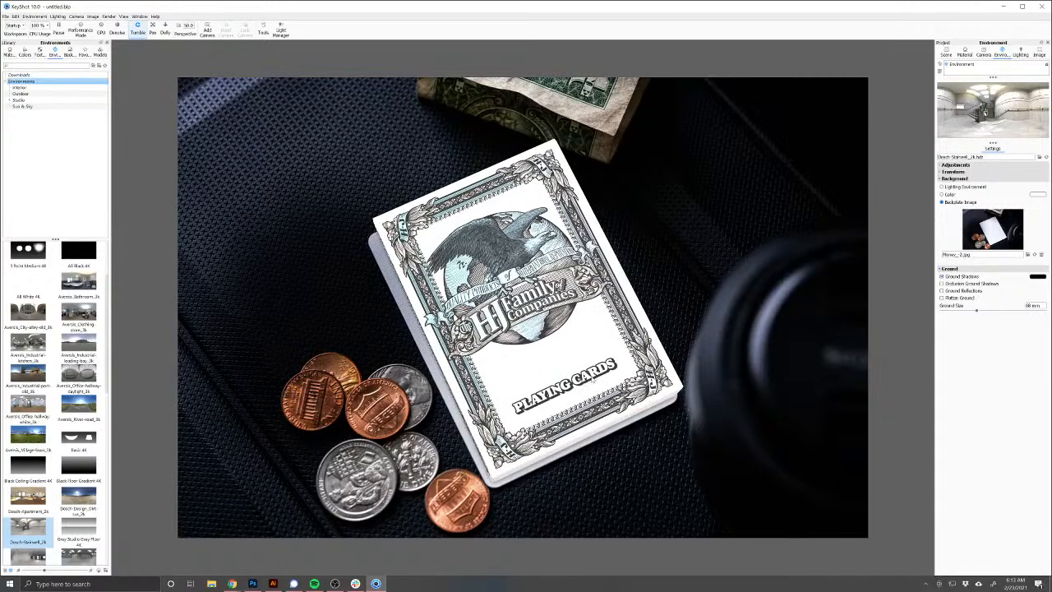
left_click_drag(643, 432, 622, 449)
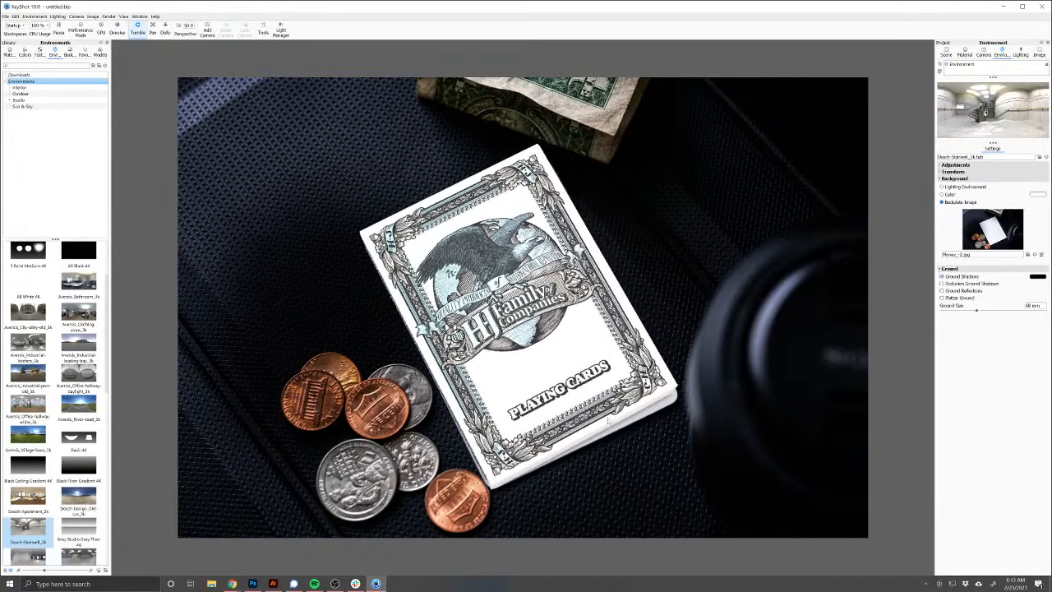
Step: Reduce the camera distance slightly and raise the perspective focal length to about 63 mm to fit the box over the card
left_click(984, 53)
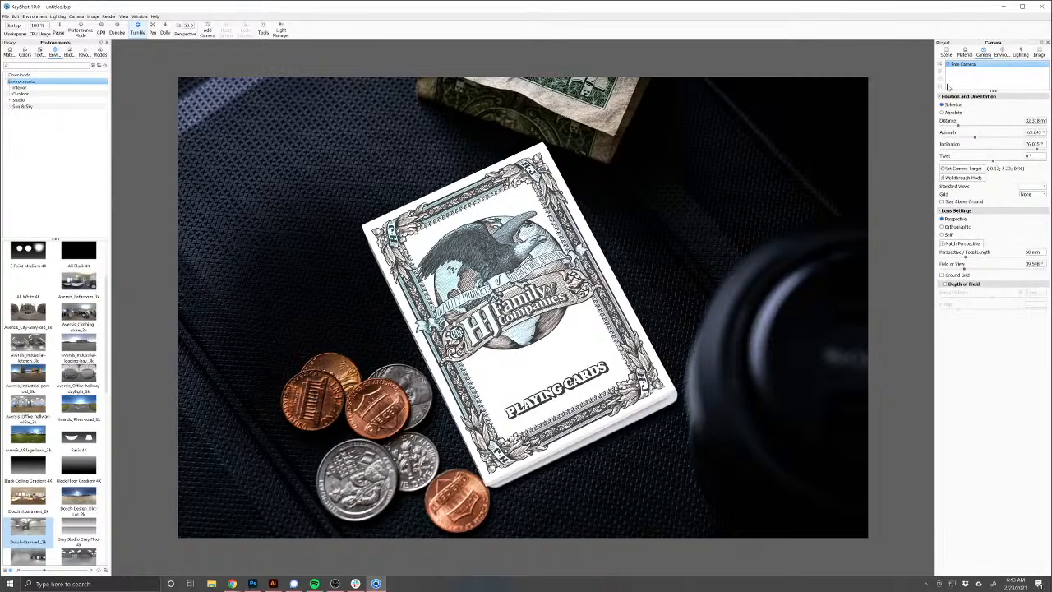
left_click_drag(959, 126, 959, 129)
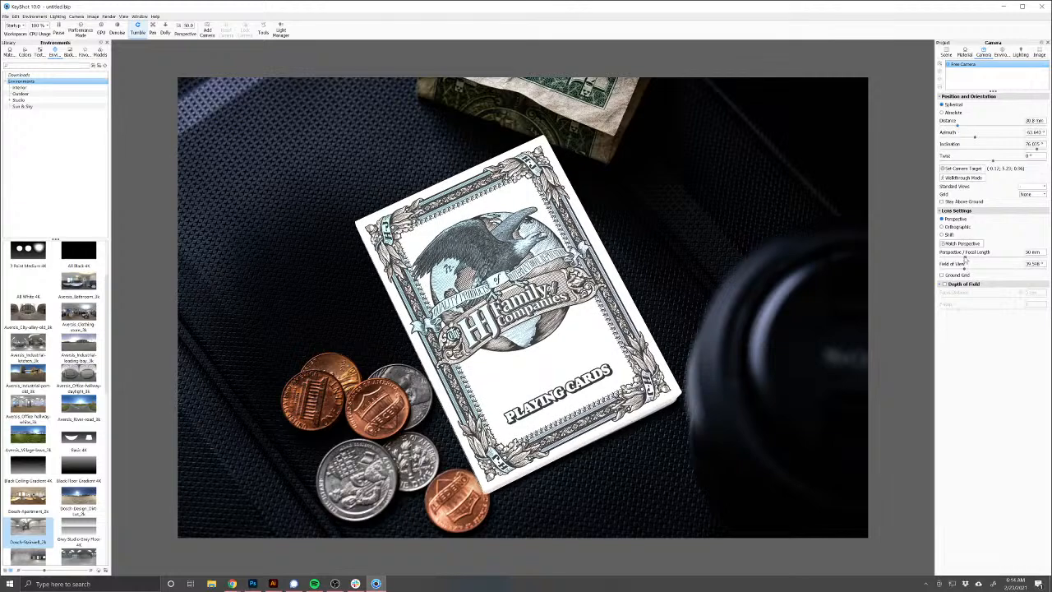
left_click_drag(964, 259, 973, 263)
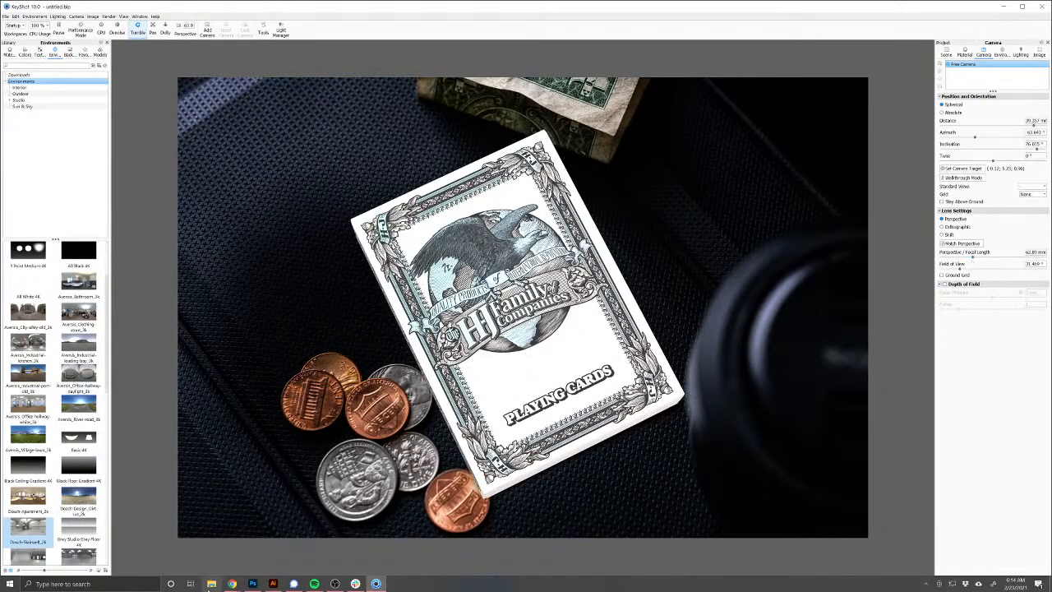
Step: Switch to File Explorer and browse Dropbox to PRODUCT-SHOTS-MASTER, BlankCardsTemplate, Money
left_click(211, 584)
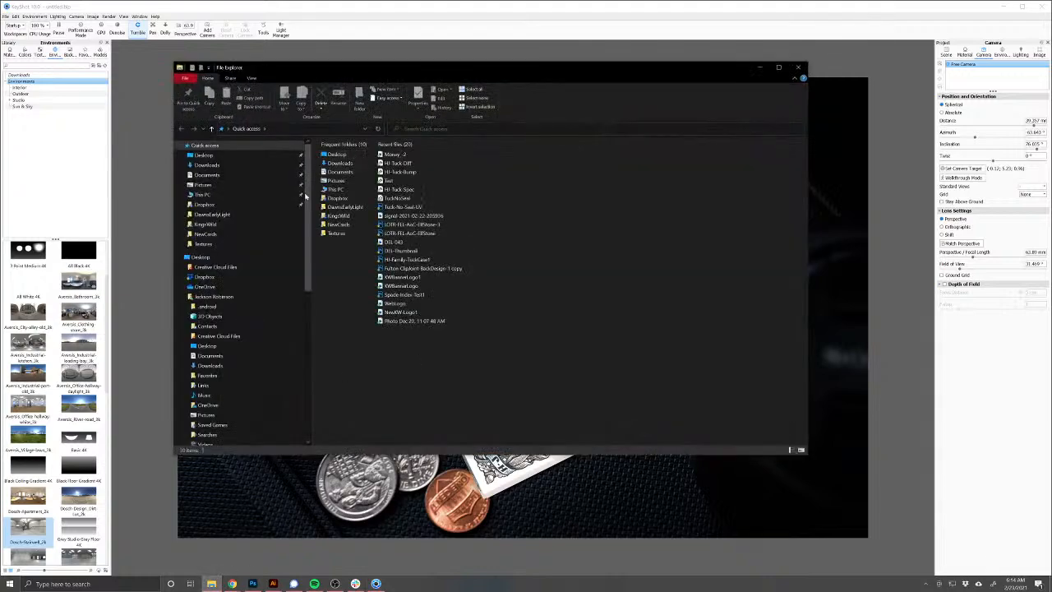
mouse_move(308, 225)
left_mouse_down()
mouse_move(317, 272)
mouse_move(322, 216)
left_mouse_up()
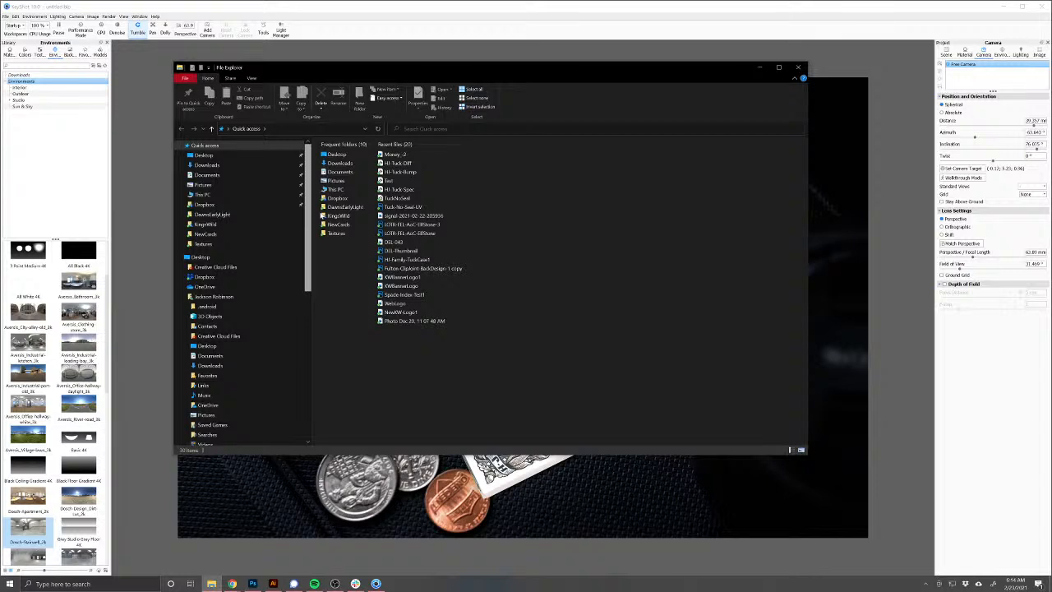
left_click_drag(322, 215, 313, 235)
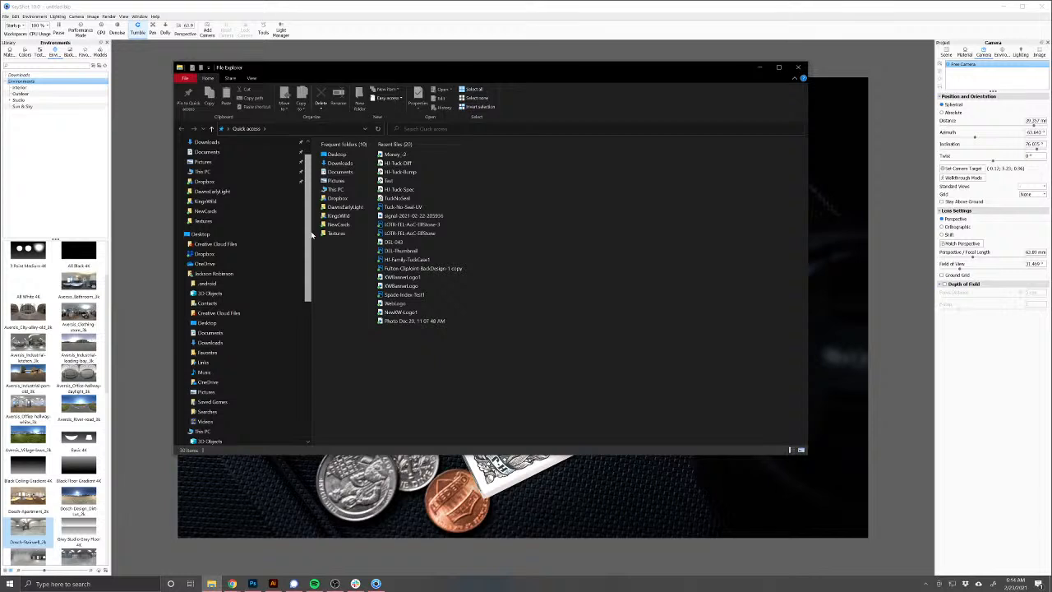
mouse_move(312, 235)
left_mouse_down()
mouse_move(298, 370)
mouse_move(296, 224)
left_mouse_up()
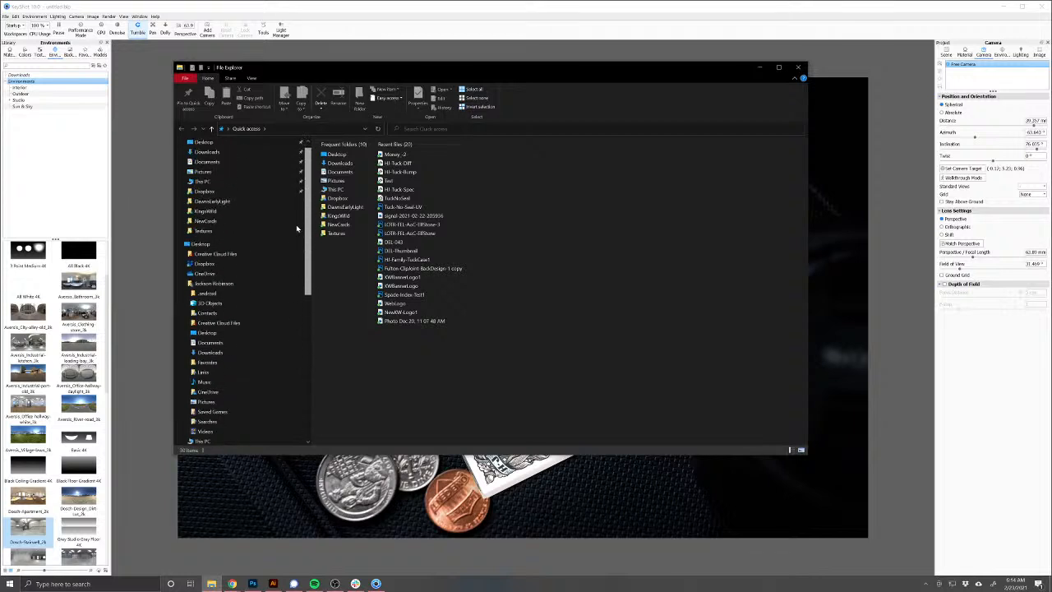
left_click(204, 190)
scroll(457, 293, "down", 20)
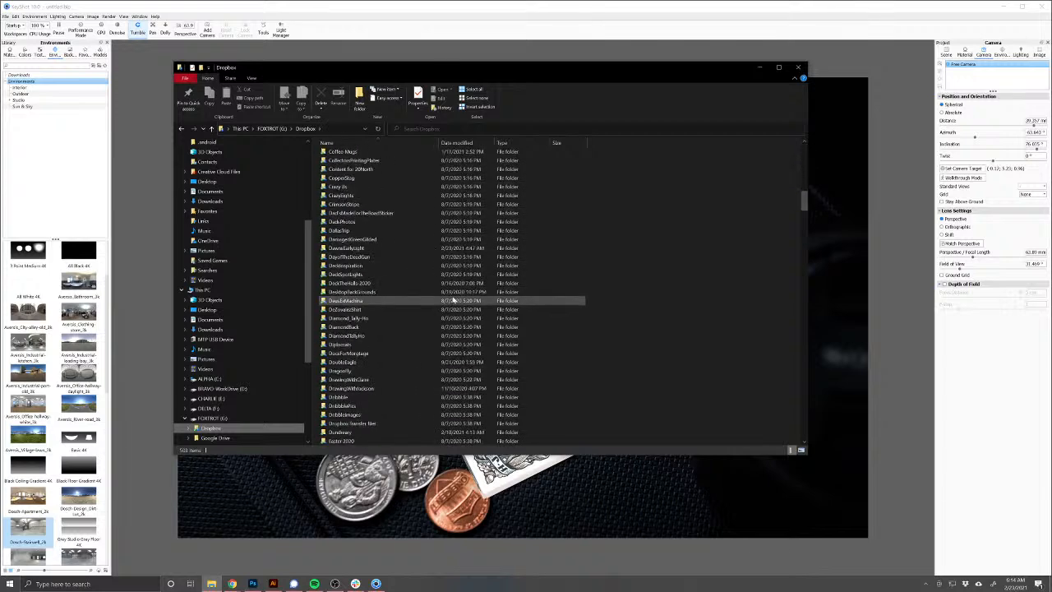
scroll(453, 298, "down", 20)
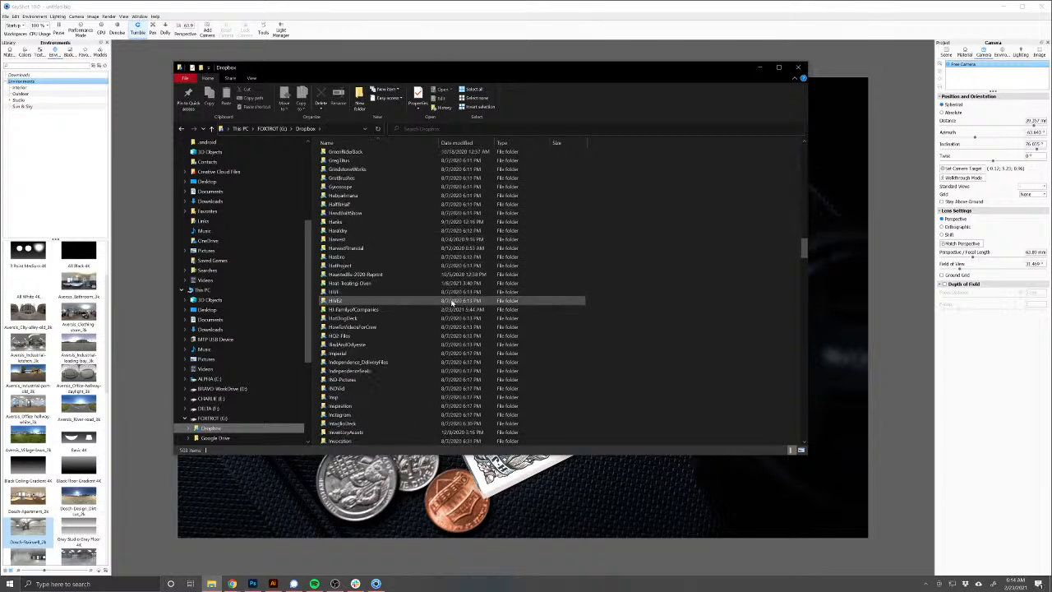
scroll(453, 300, "down", 20)
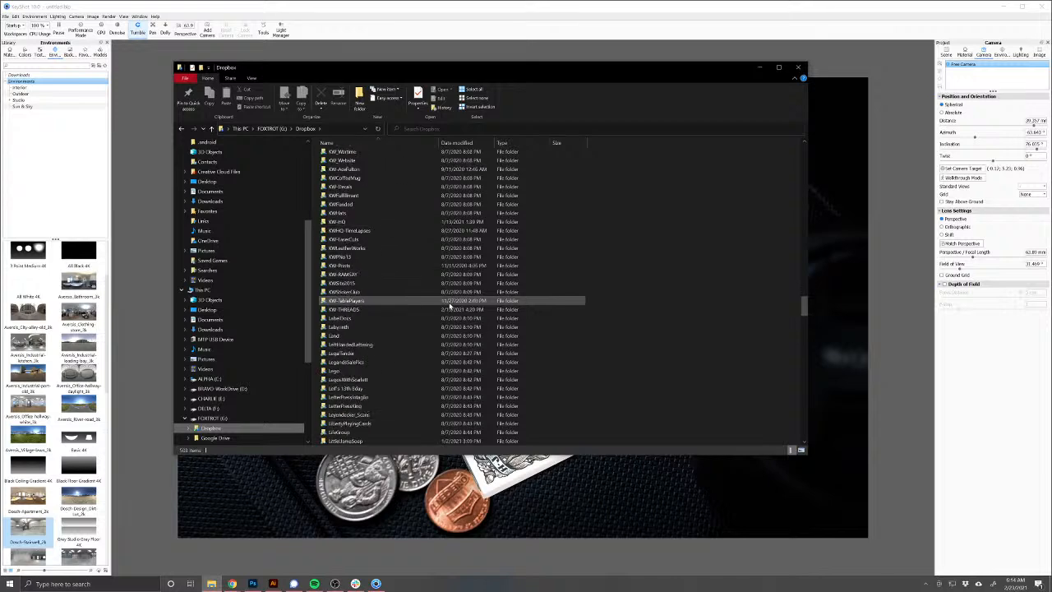
scroll(450, 306, "down", 20)
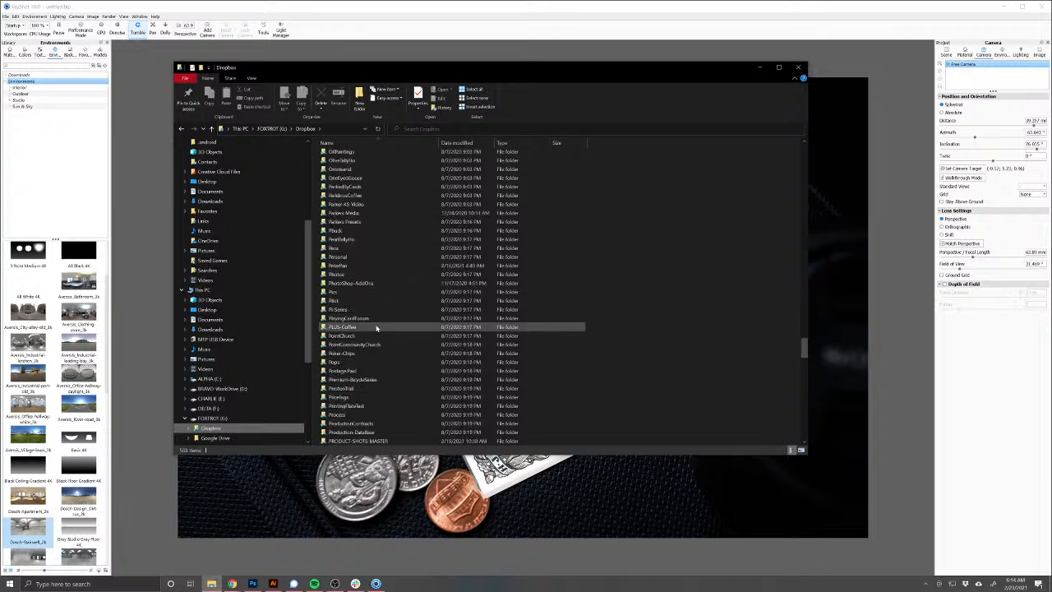
double_click(387, 309)
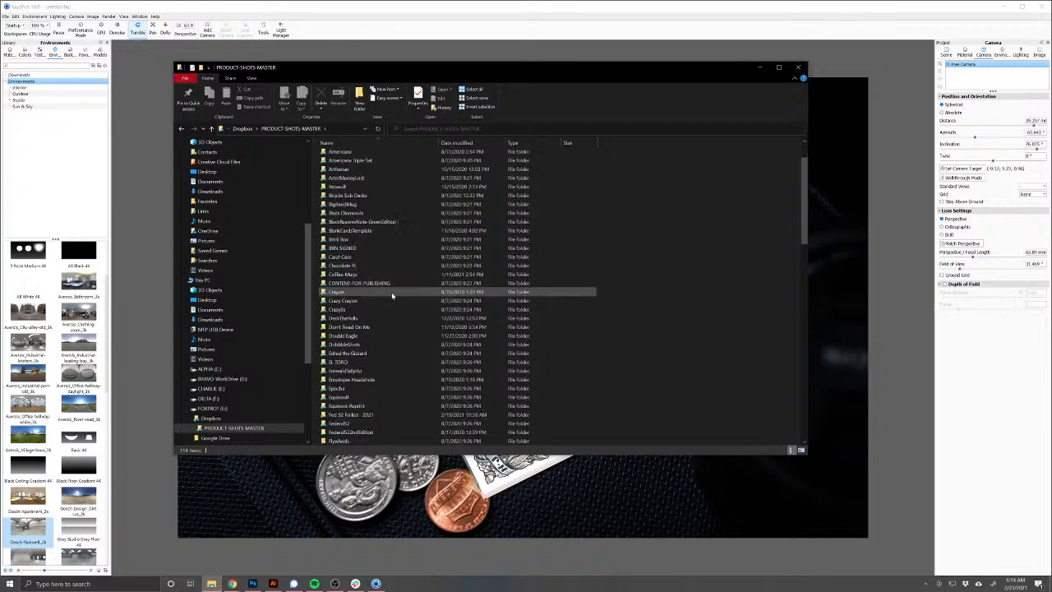
left_click(344, 280)
double_click(345, 280)
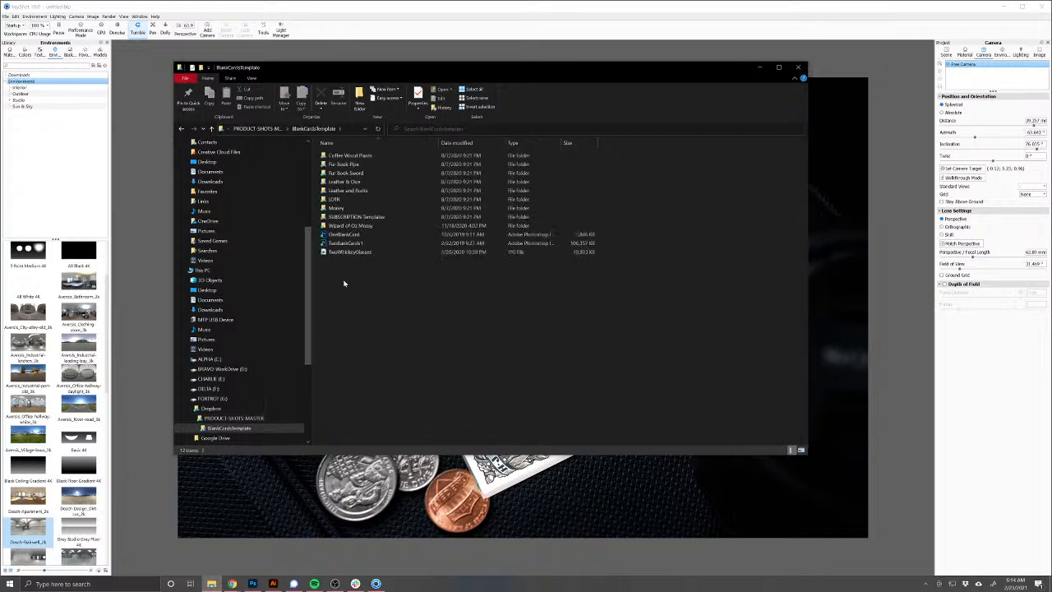
double_click(337, 209)
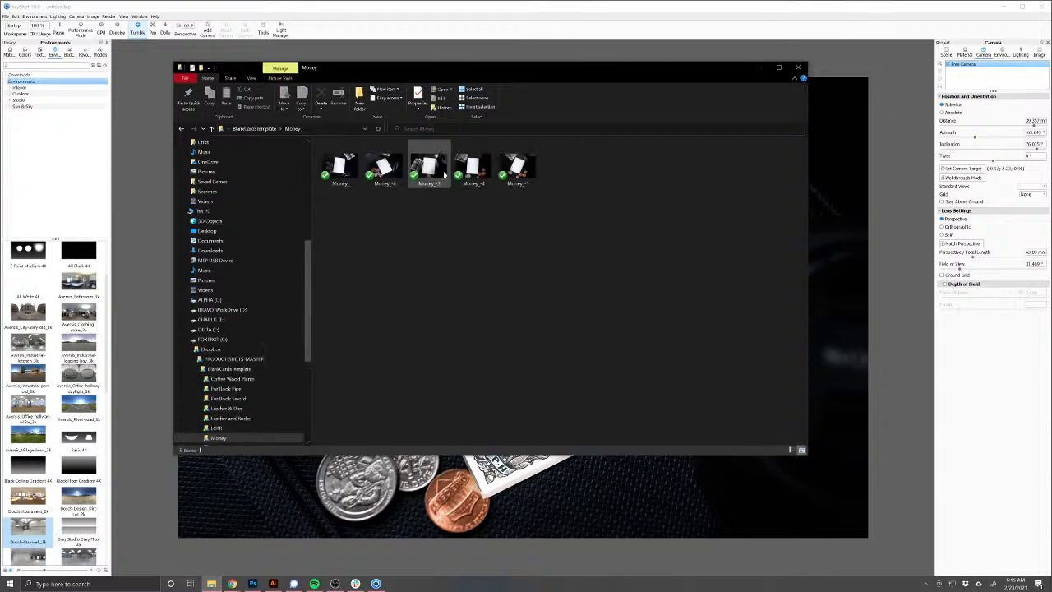
Step: Open the detailed properties of the Money_-3 photo and examine its camera metadata, including F-stop and focal length
left_click(428, 165)
right_click(428, 165)
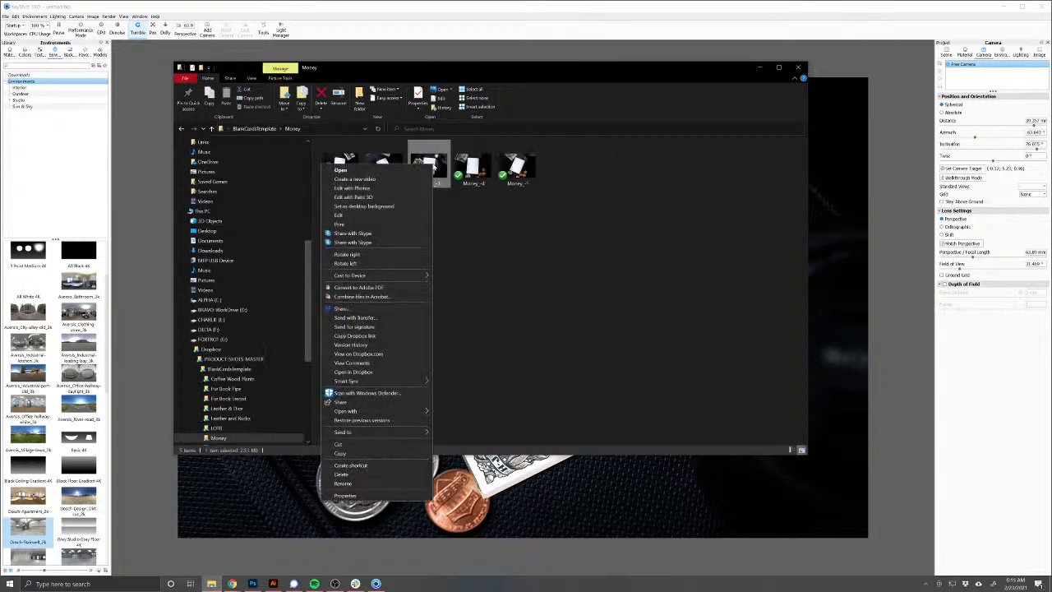
left_click(353, 497)
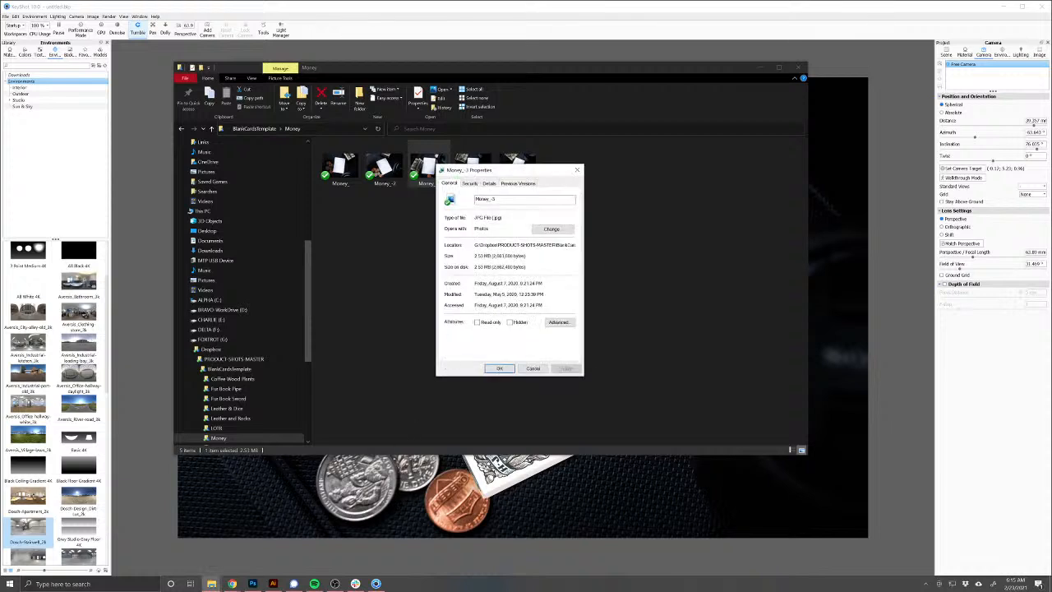
left_click(490, 184)
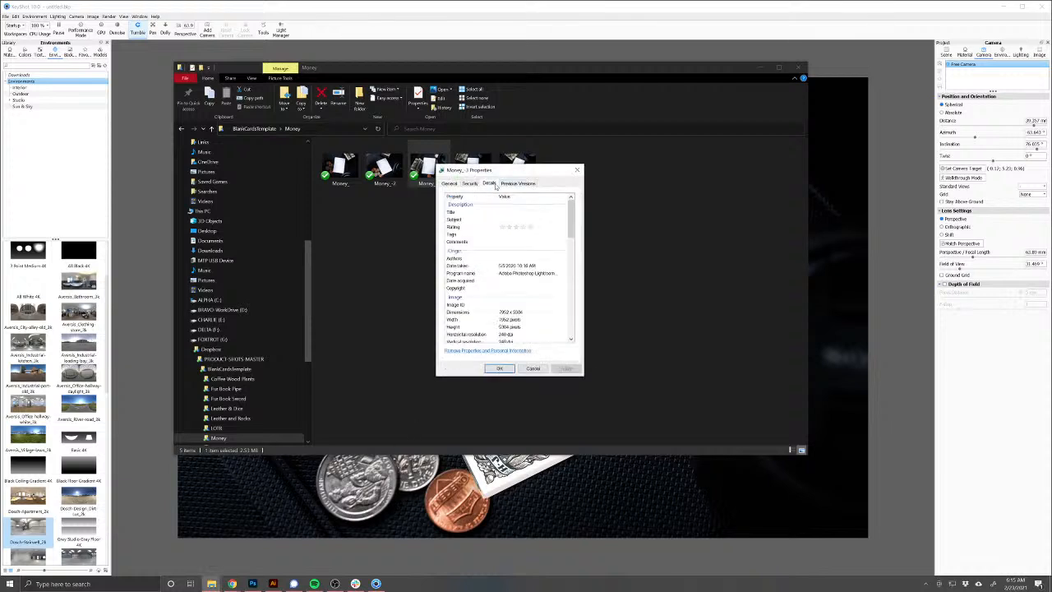
scroll(523, 285, "down", 1)
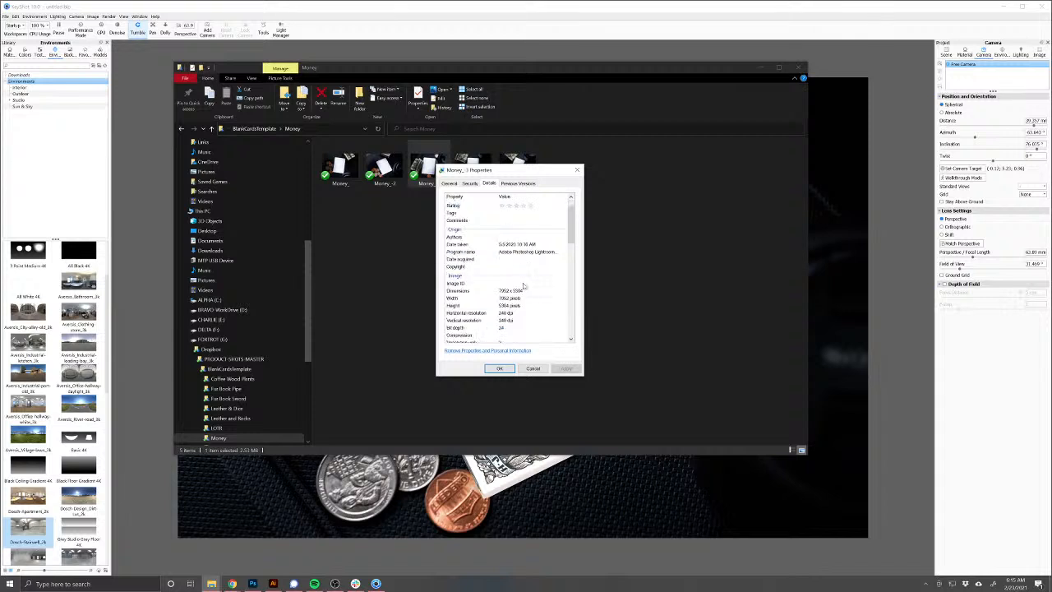
scroll(522, 285, "down", 1)
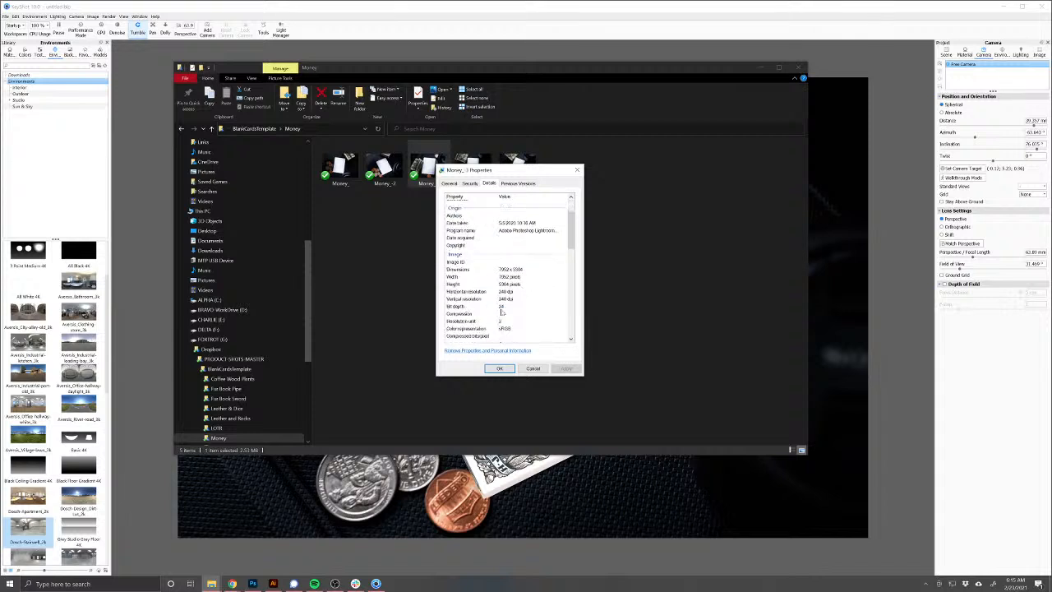
scroll(528, 317, "down", 2)
scroll(528, 317, "down", 3)
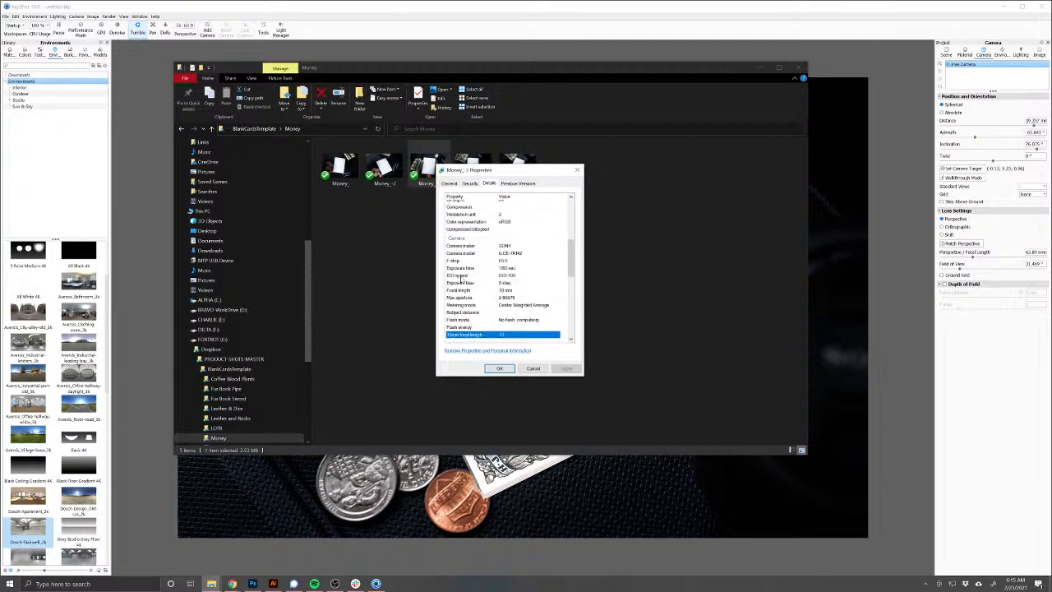
Step: Launch Snipping Tool and capture the camera metadata section of the photo's properties as a rectangular snip
left_click_drag(524, 174, 535, 155)
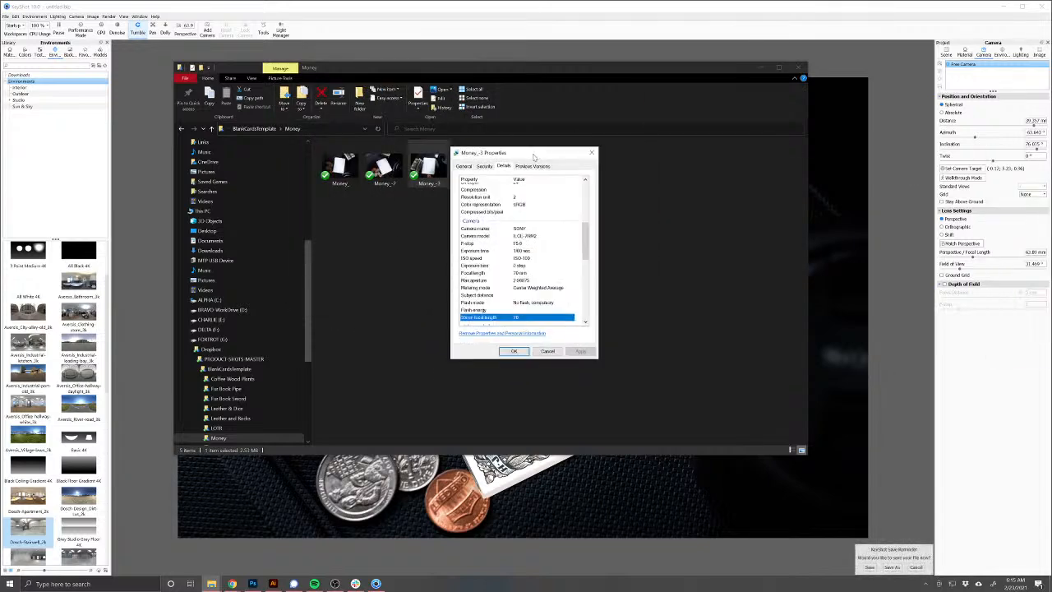
key("super")
type("sna")
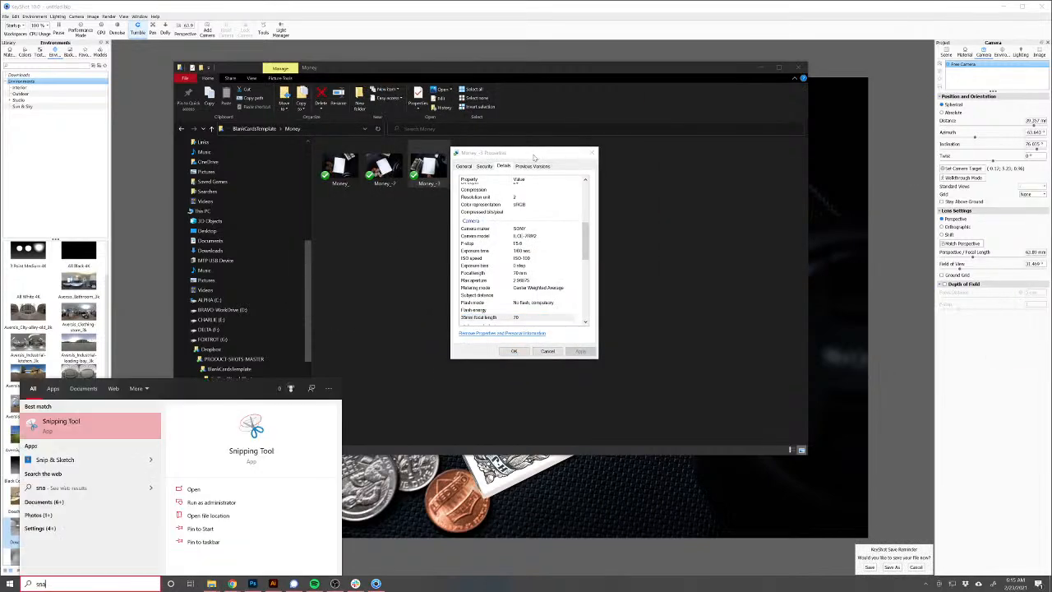
key("Return")
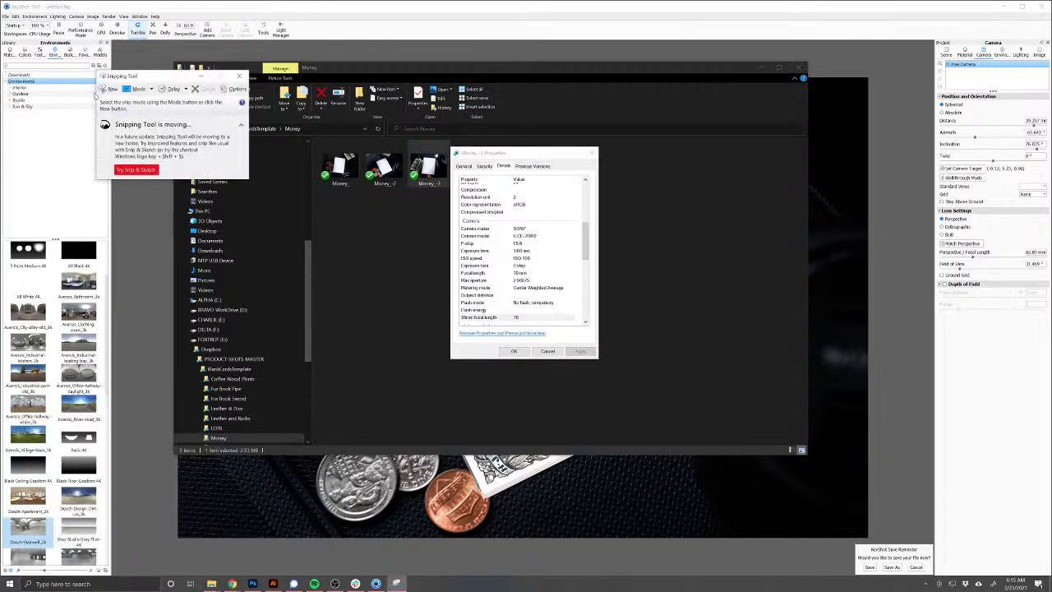
left_click(107, 95)
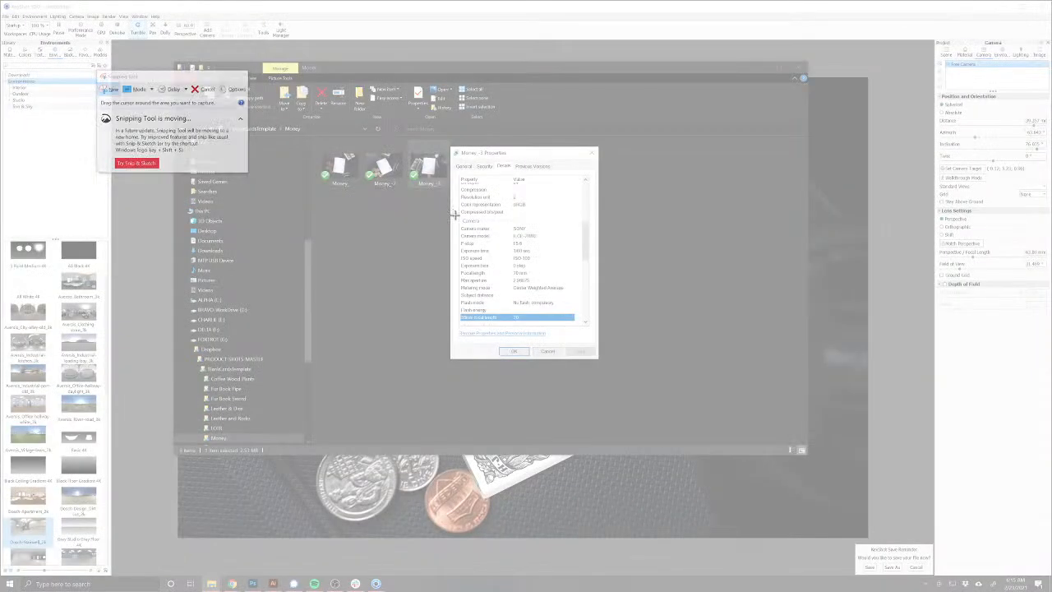
left_click_drag(457, 213, 591, 339)
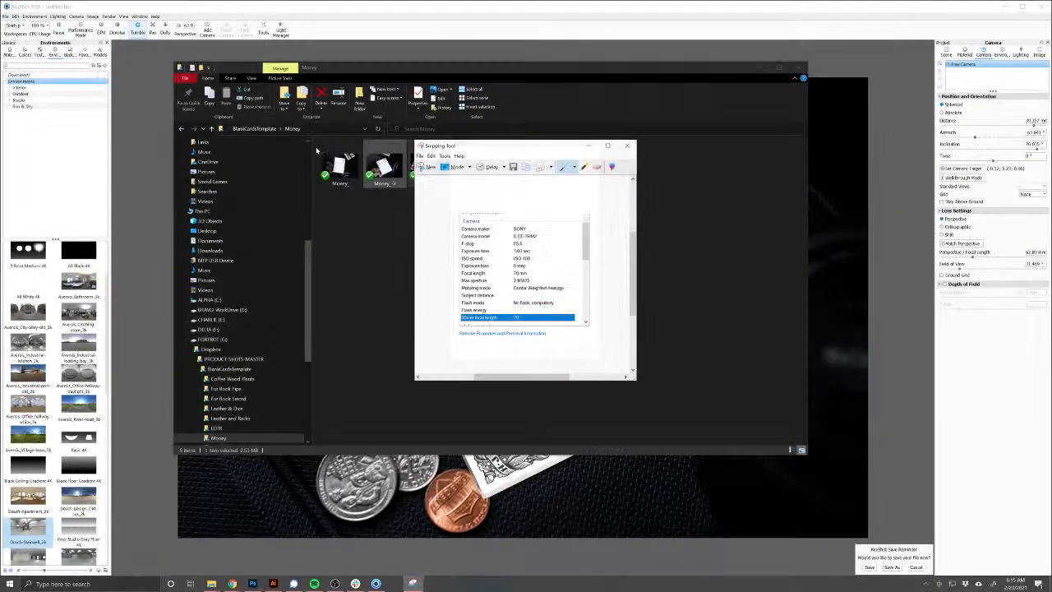
Step: Shrink the snip window, switch back to KeyShot, and move the snip out of the way of the camera settings
left_click_drag(527, 146, 1, 74)
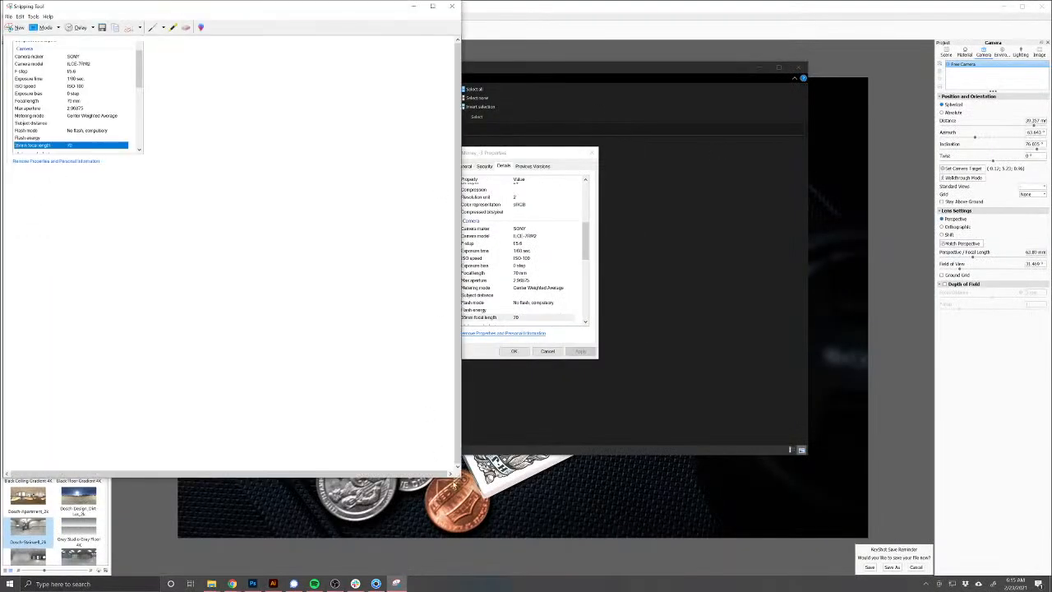
left_click_drag(458, 476, 205, 212)
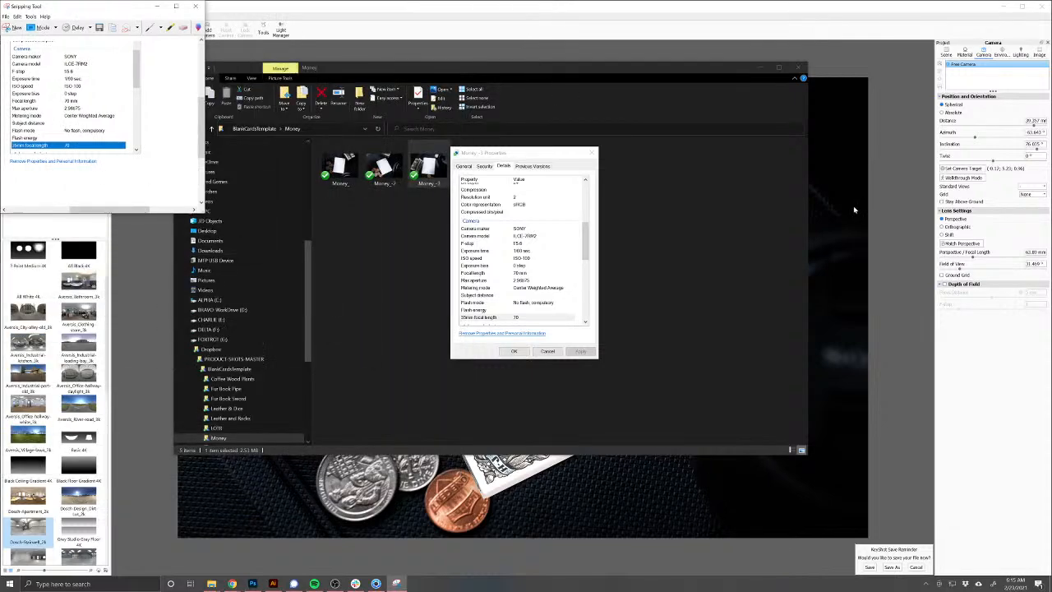
left_click(375, 584)
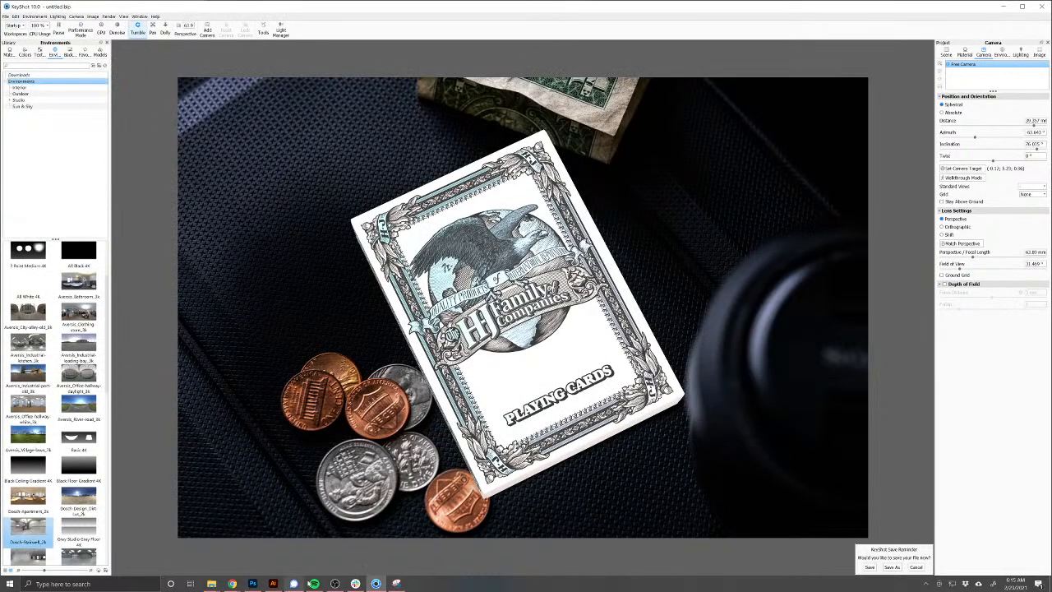
left_click(397, 584)
left_click_drag(111, 8, 1051, 247)
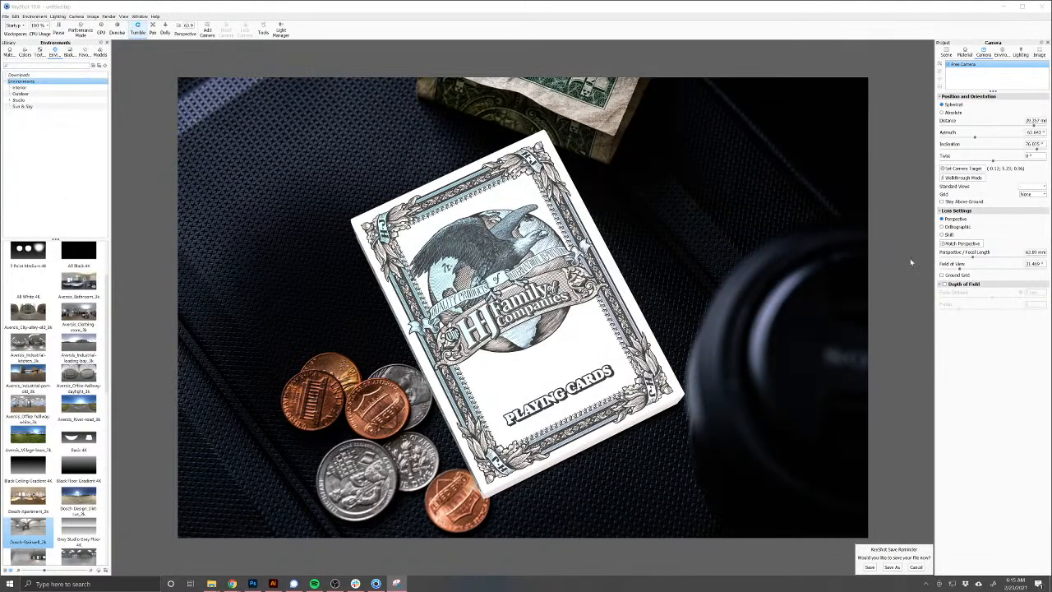
Step: Set the camera's perspective focal length to 70 mm and enable depth of field
left_click(1037, 253)
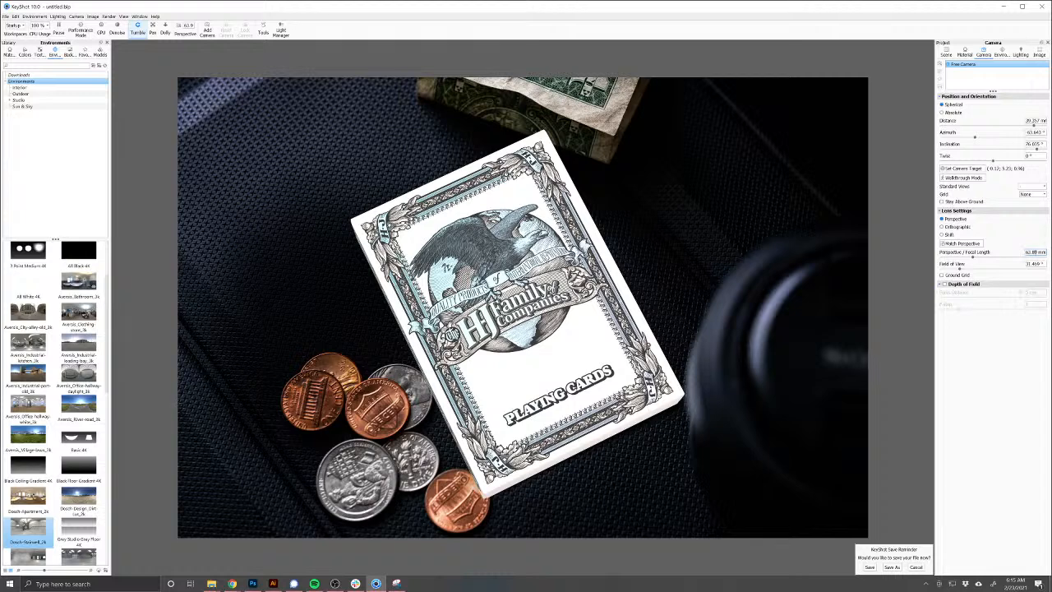
type("70")
key("Return")
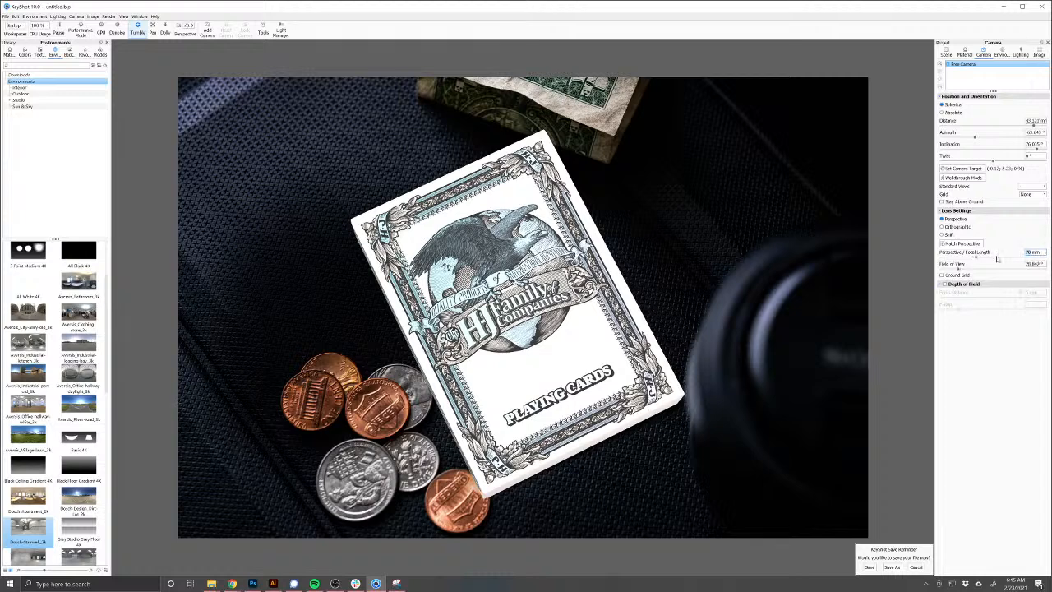
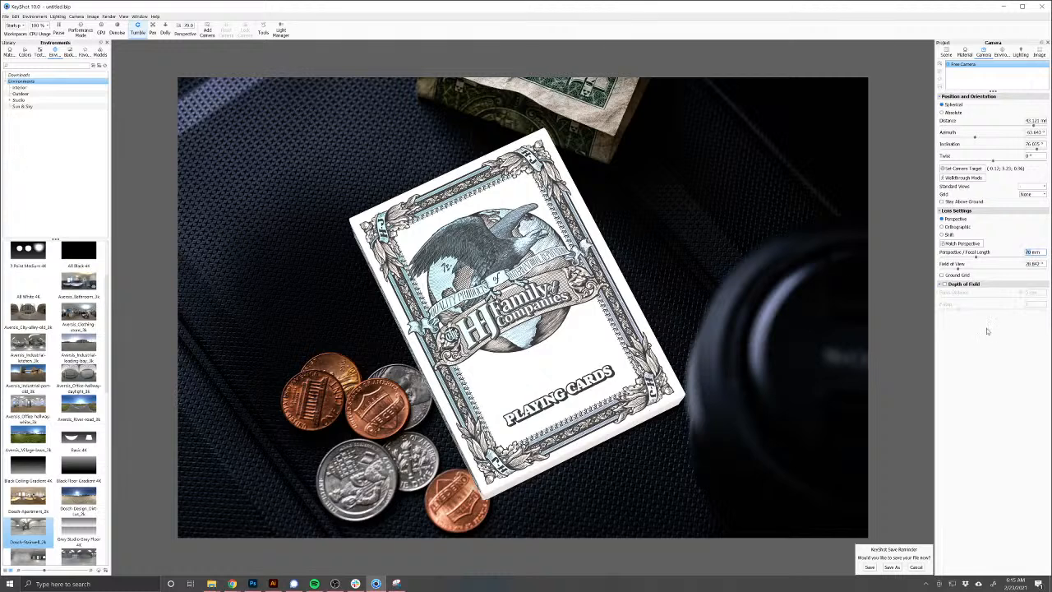
left_click(944, 283)
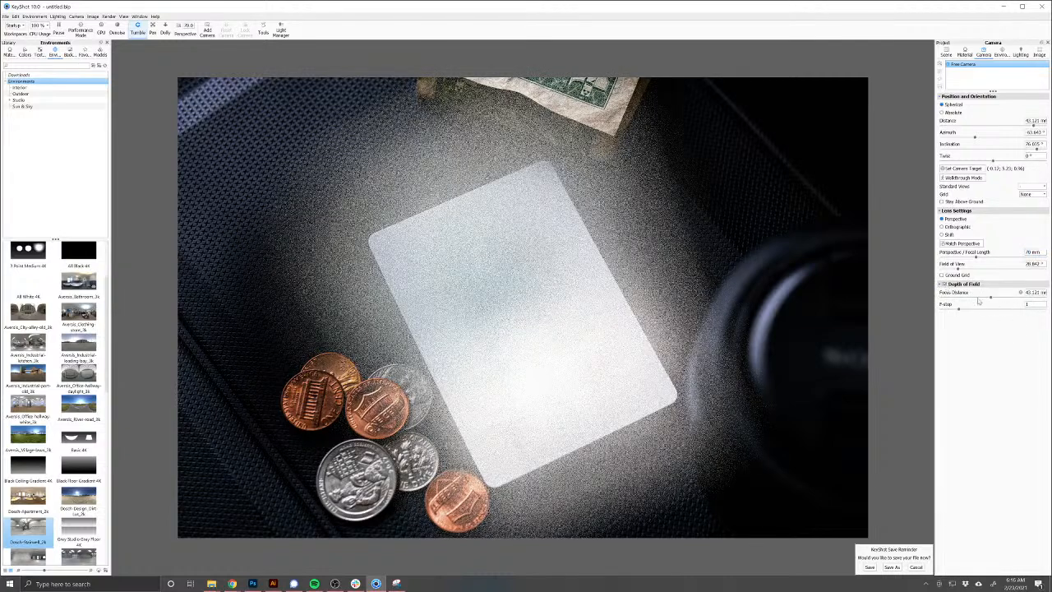
Step: Set the depth-of-field focus point on the front artwork of the card box and raise the F-stop to about 8
left_click(1020, 292)
left_click(501, 280)
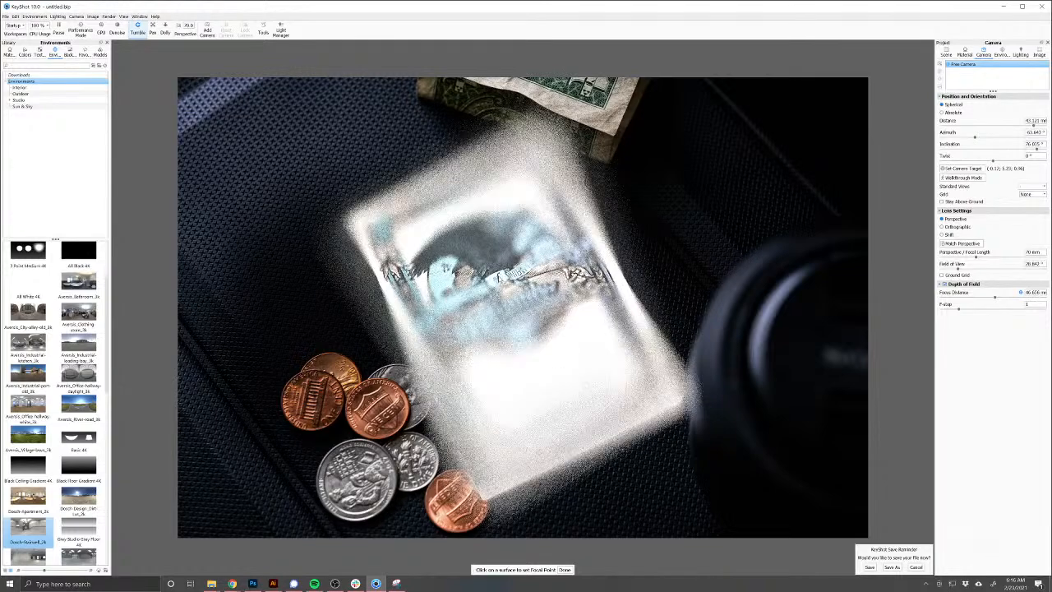
left_click(483, 254)
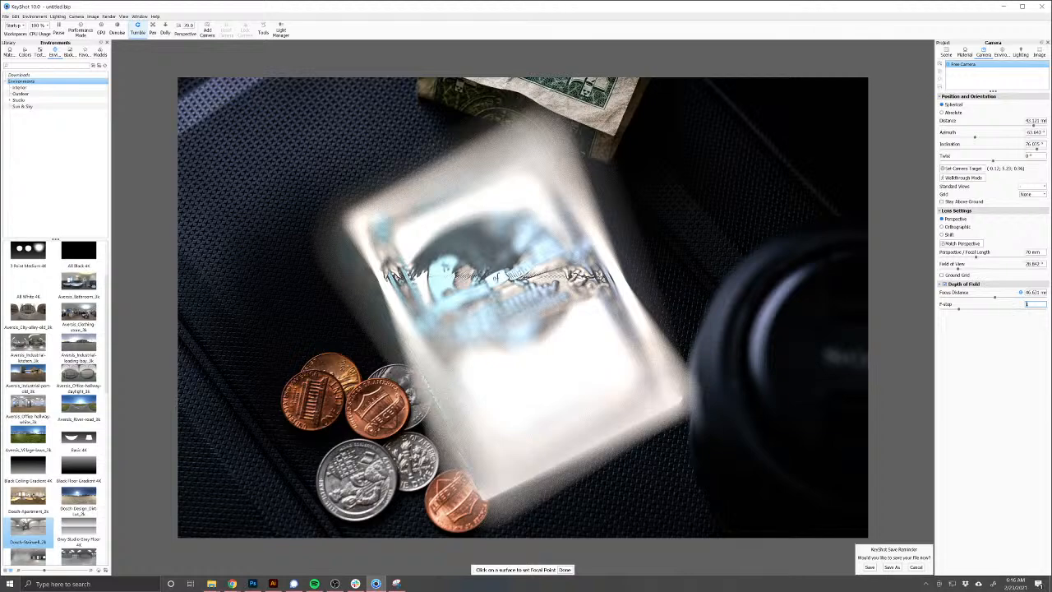
key("Return")
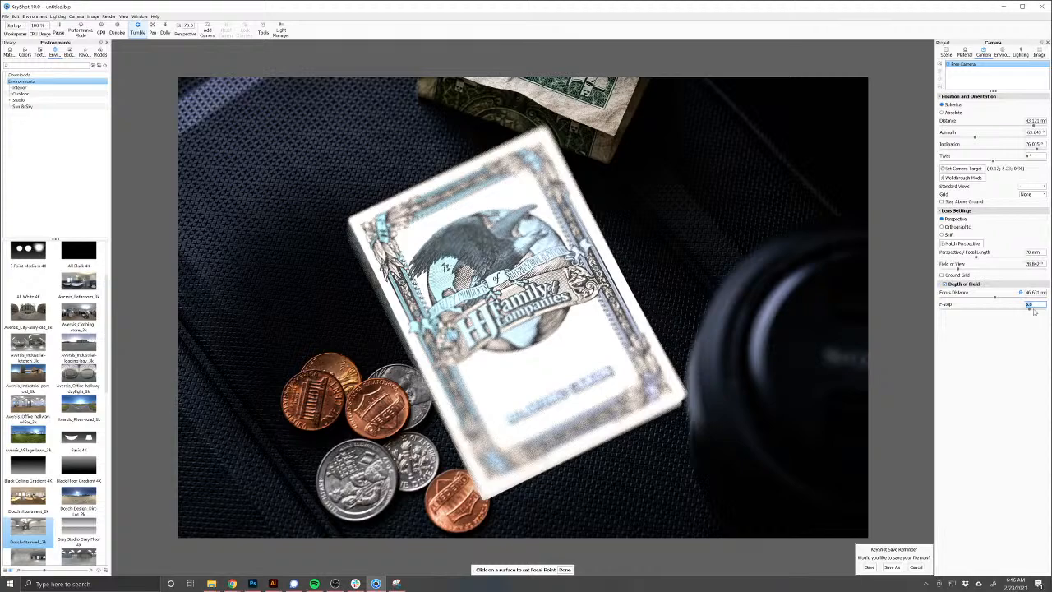
left_click_drag(1030, 309, 1048, 312)
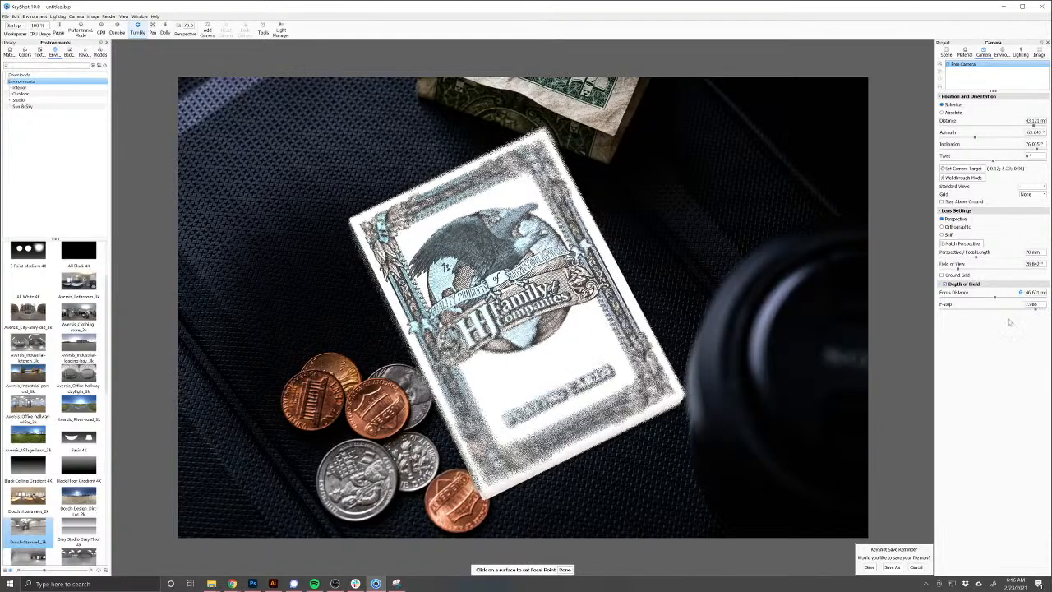
left_click(555, 372)
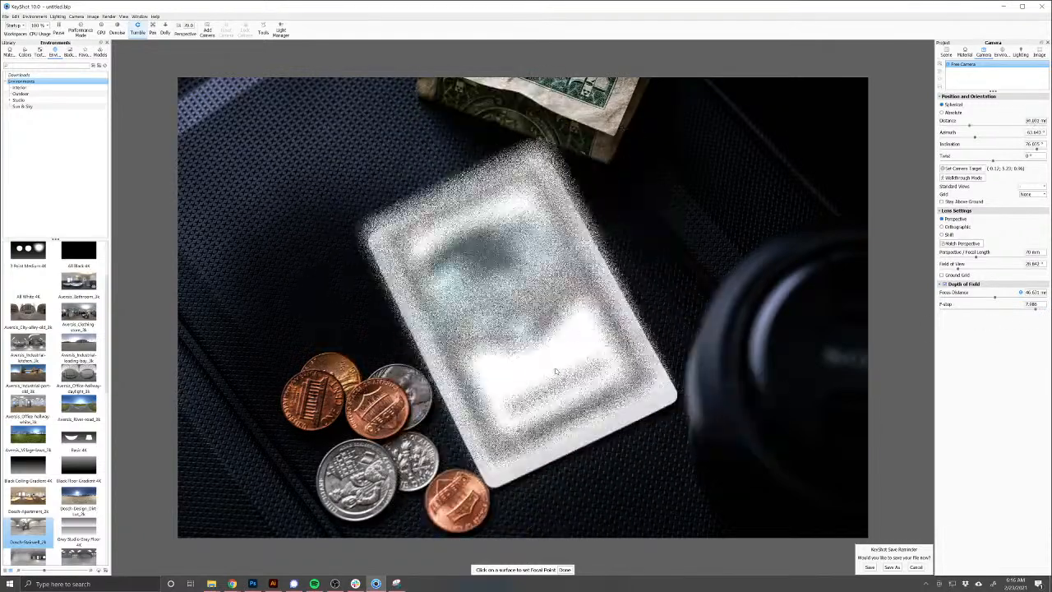
Step: Turn off depth of field and pull the camera far back from the card box
left_click(945, 285)
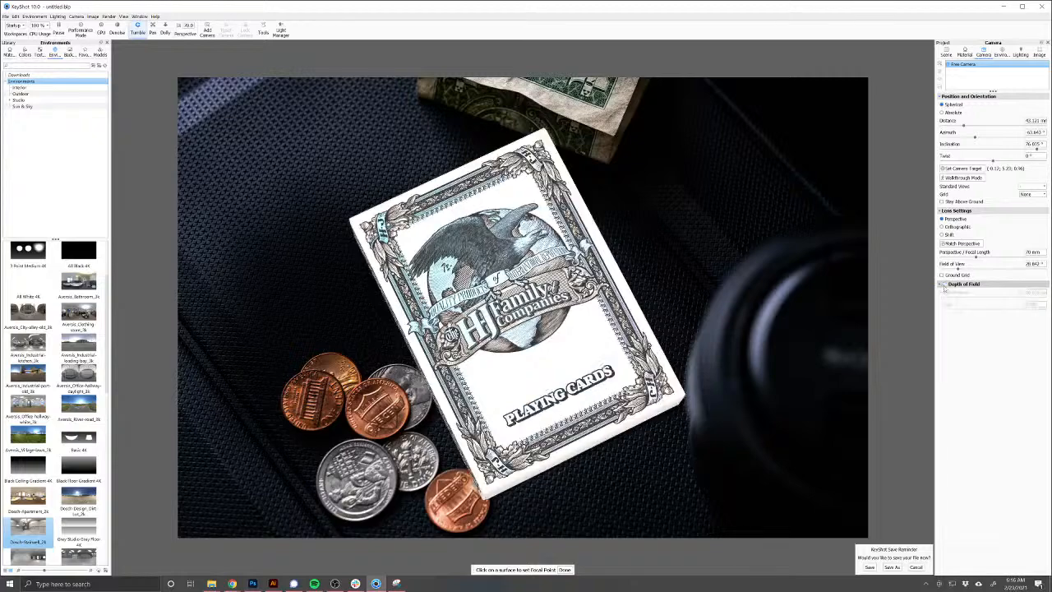
scroll(526, 313, "up", 4)
scroll(523, 307, "down", 10)
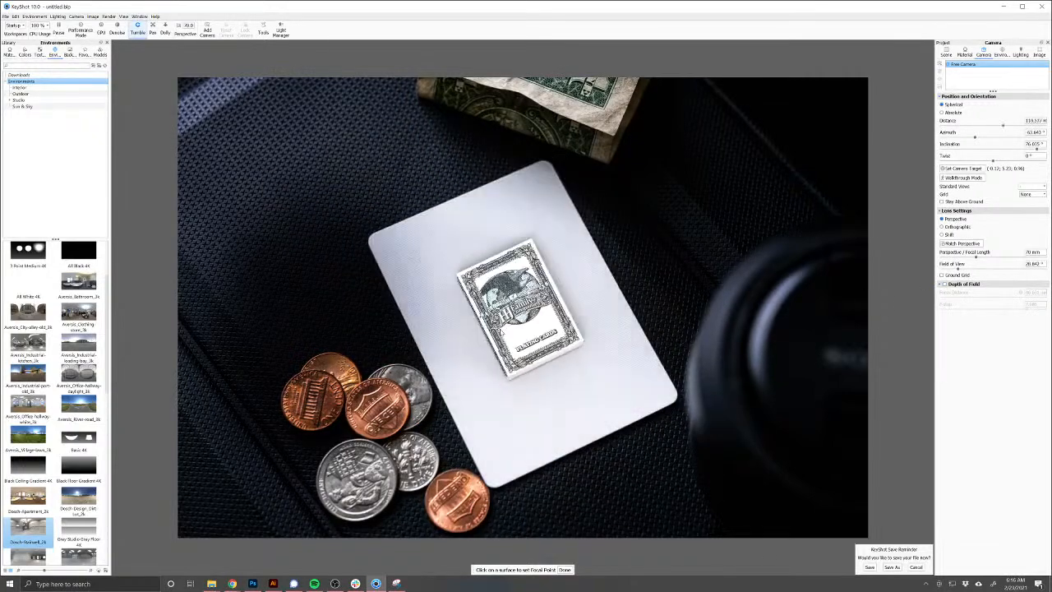
right_click(536, 306)
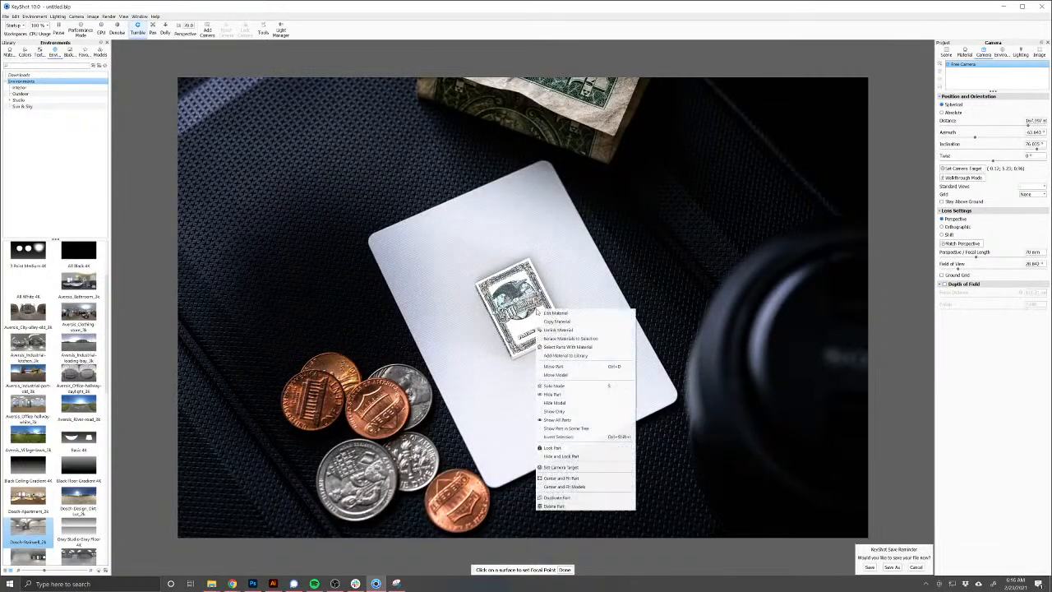
left_click(560, 366)
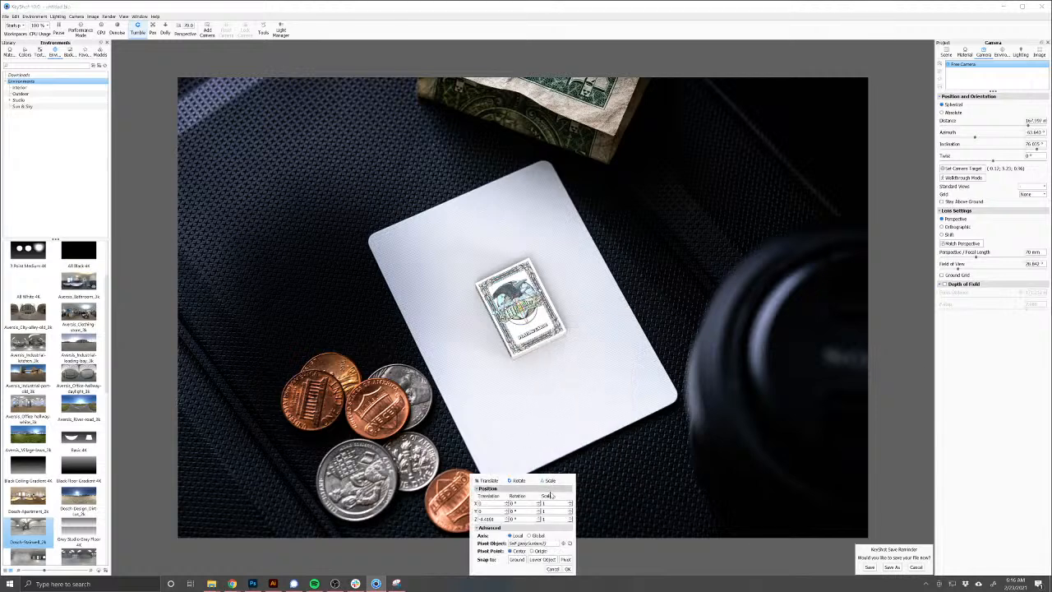
left_click(476, 489)
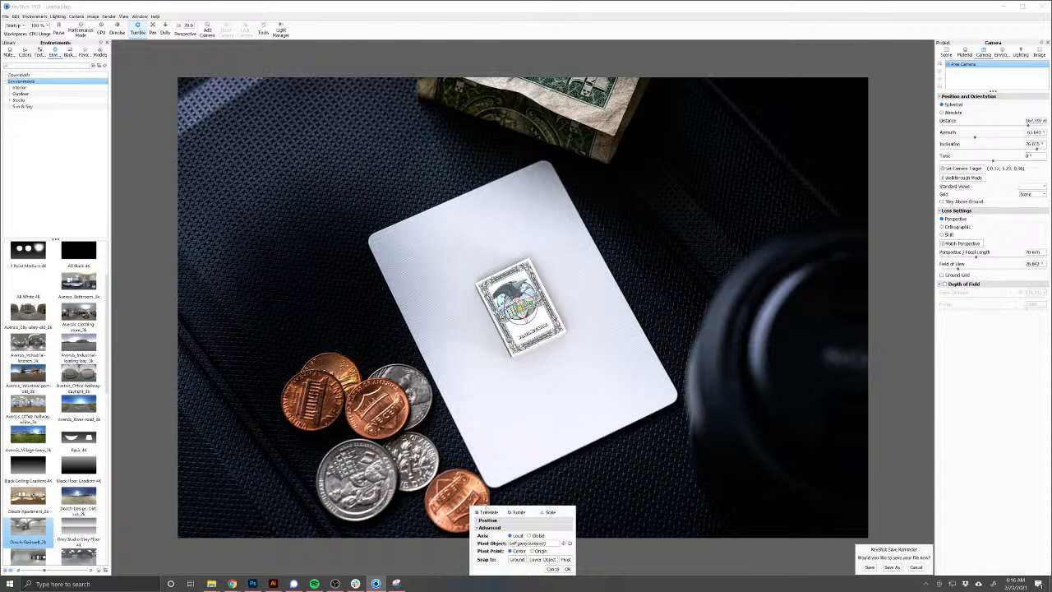
scroll(542, 345, "up", 6)
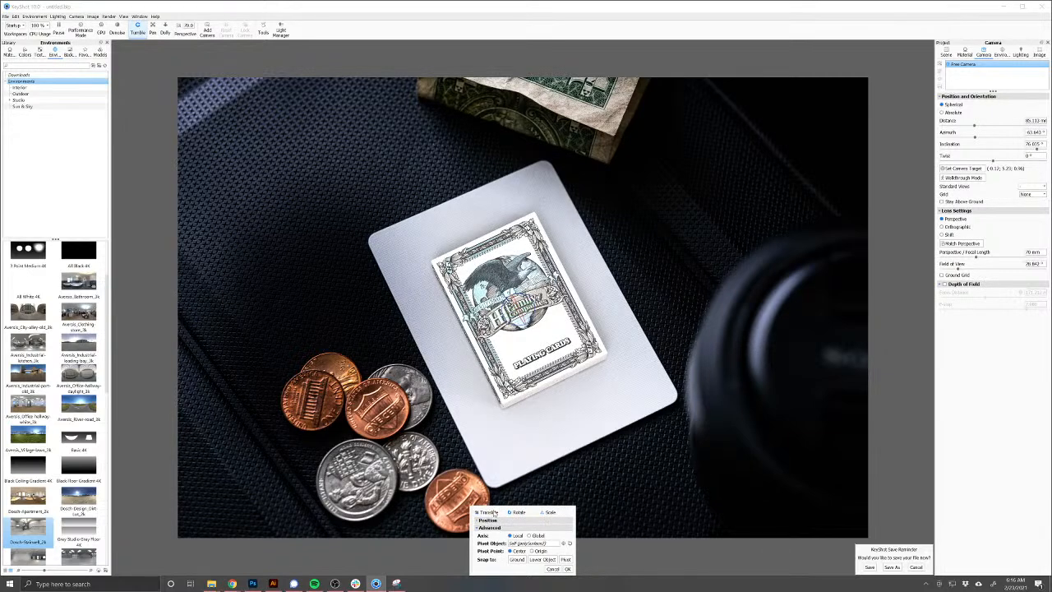
left_click(567, 569)
Step: Scale up the whole card box model, confirm the change and pull the camera back to frame the enlarged box
right_click(539, 280)
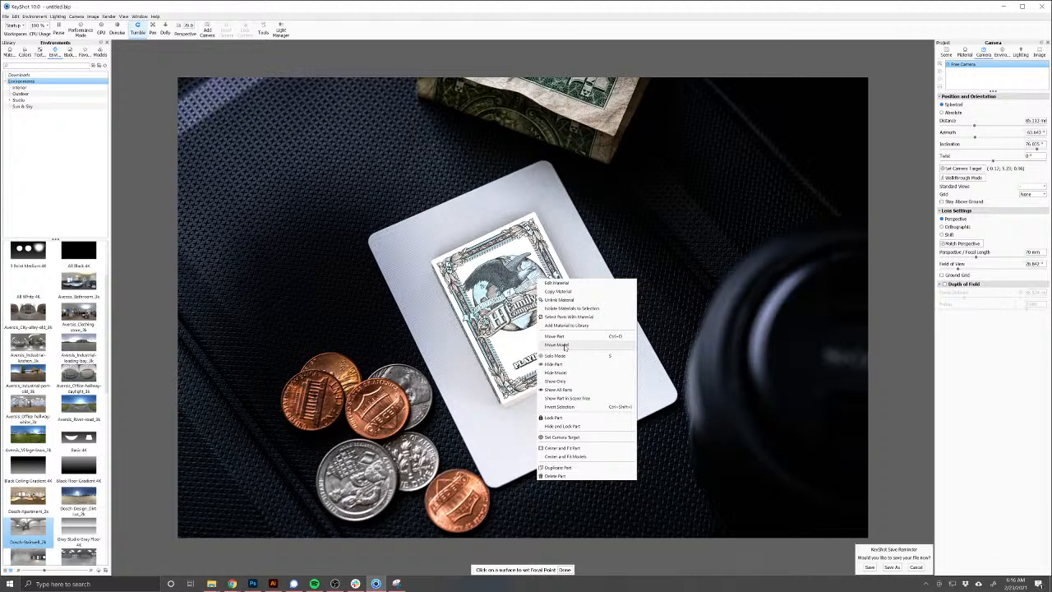
left_click(565, 346)
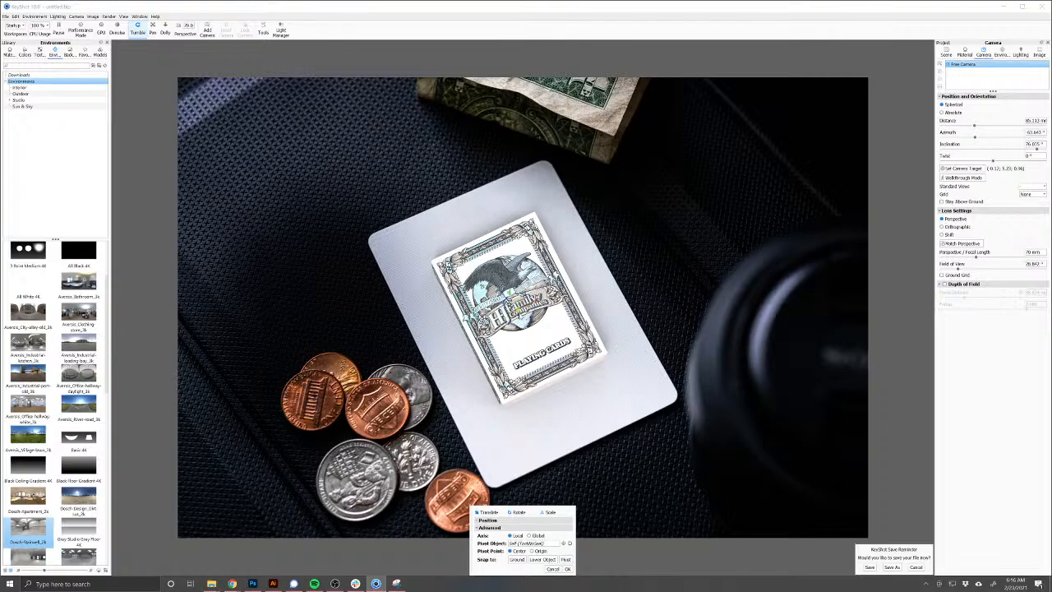
left_click_drag(519, 309, 784, 442)
left_click(568, 569)
scroll(534, 382, "down", 7)
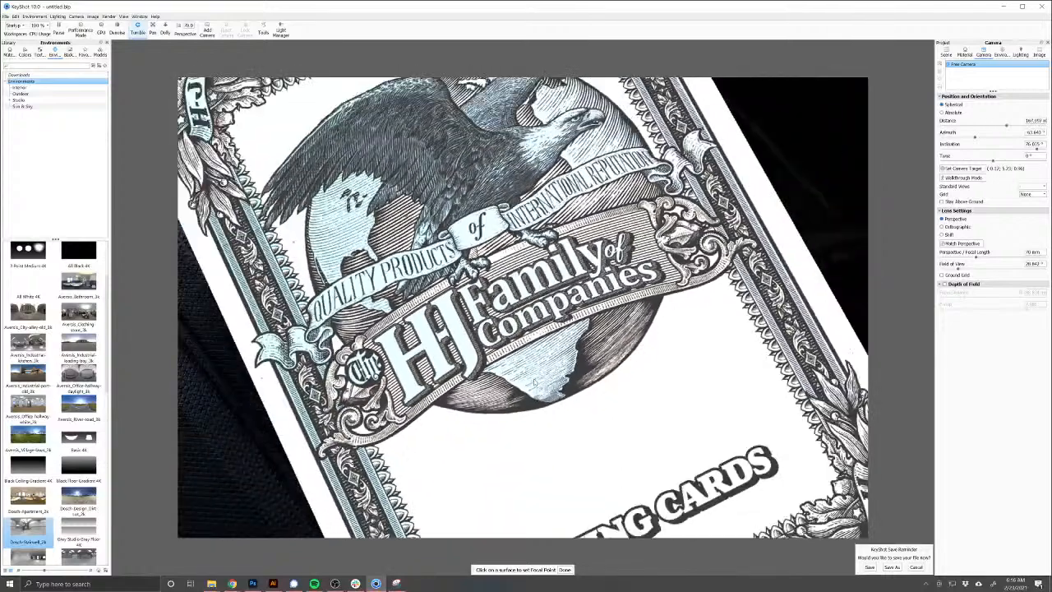
scroll(534, 382, "down", 2)
Step: Snap the enlarged card box to the ground and confirm its new position
right_click(530, 314)
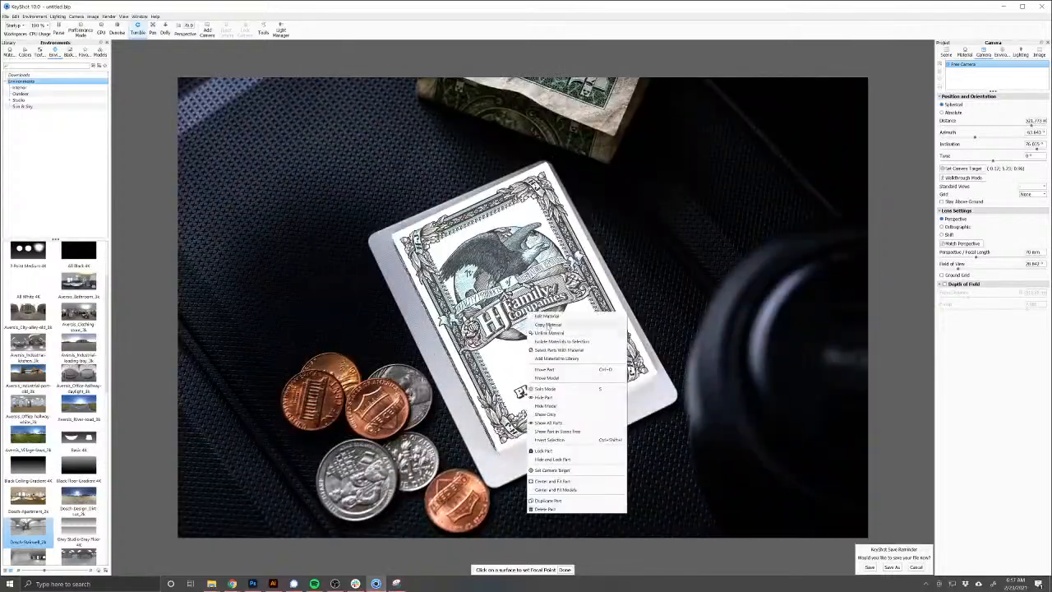
left_click(546, 370)
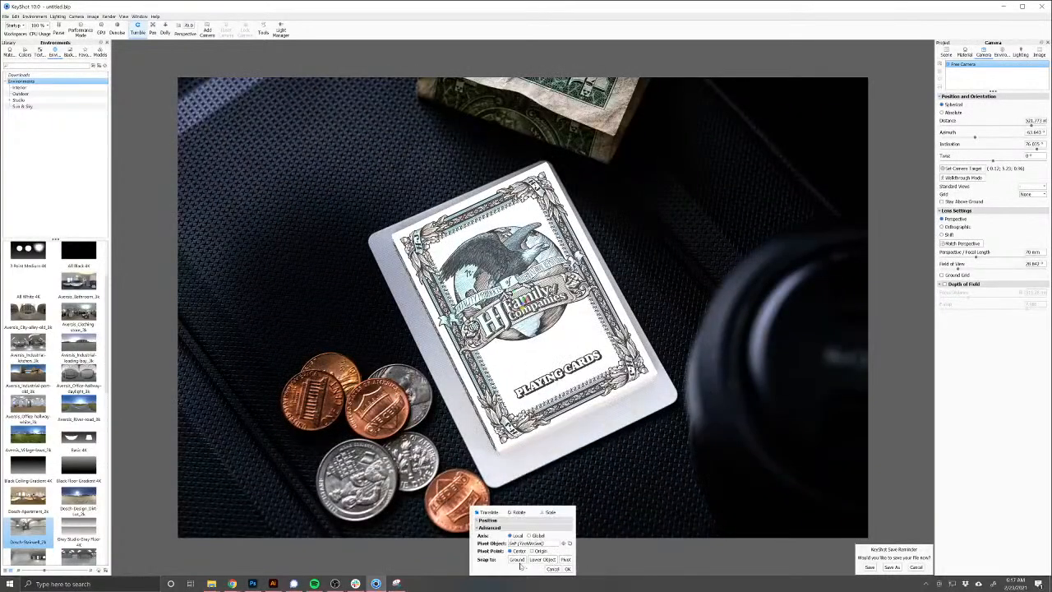
left_click_drag(521, 545, 526, 565)
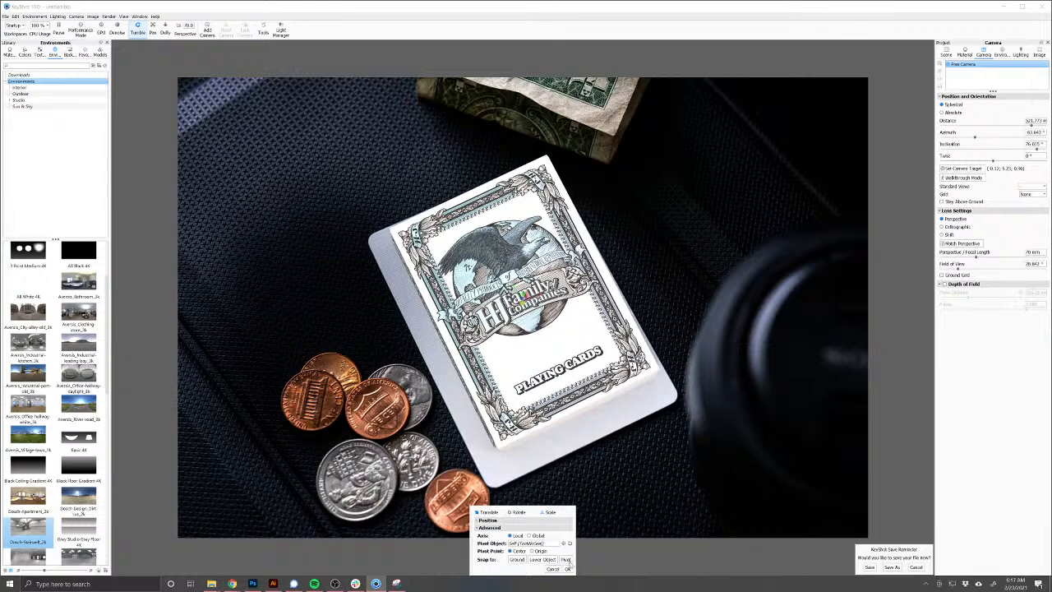
left_click_drag(517, 429, 521, 287)
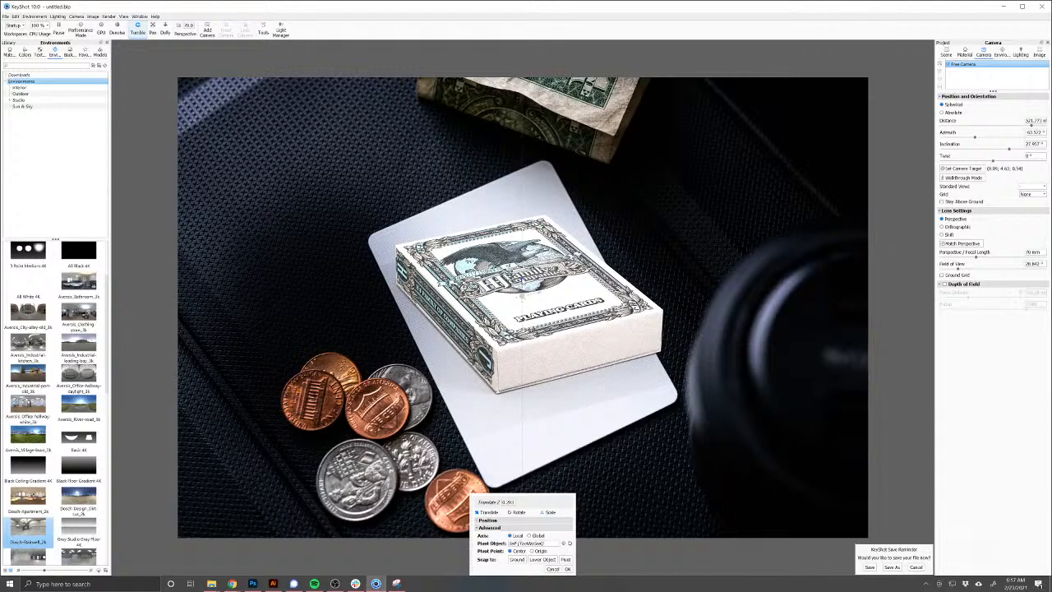
left_click(568, 569)
Step: Set the camera distance to about 415 and orbit until the box covers the blank card in the backplate photo
left_click_drag(540, 329, 544, 475)
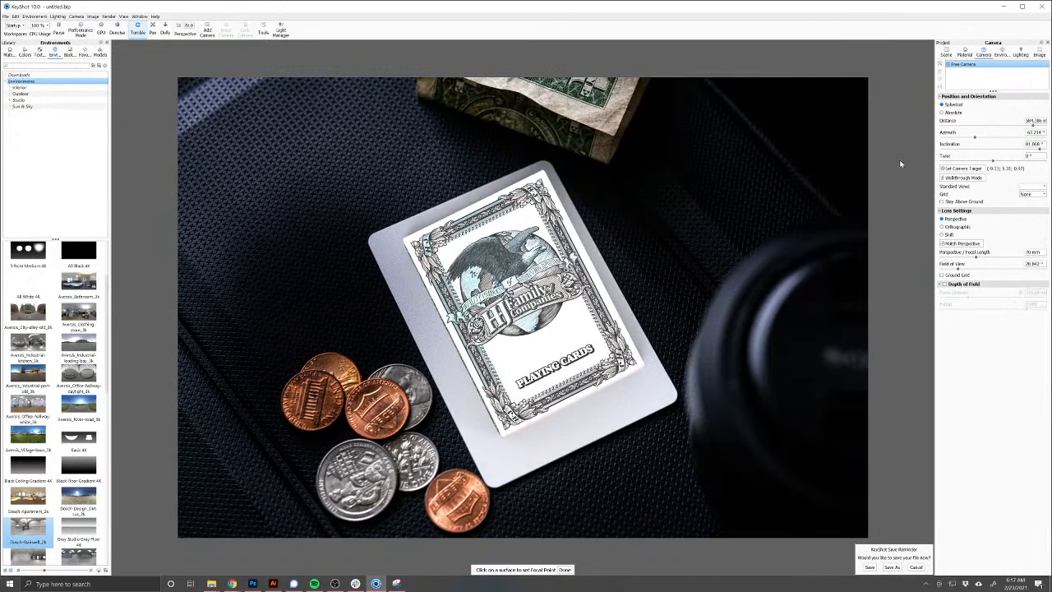
left_click_drag(1034, 126, 1007, 134)
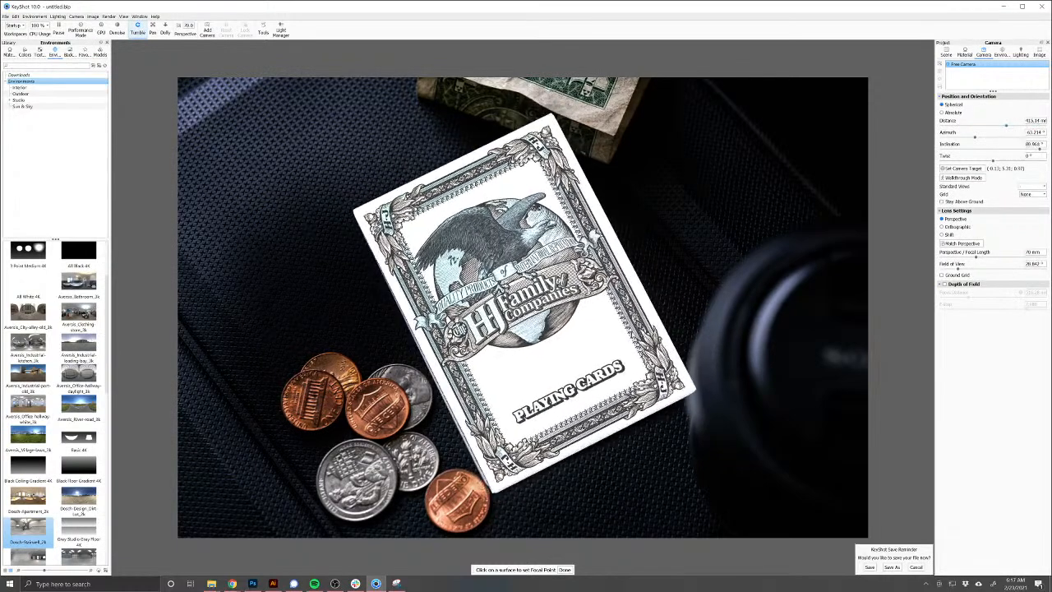
mouse_move(582, 347)
left_mouse_down()
mouse_move(580, 312)
mouse_move(582, 332)
left_mouse_up()
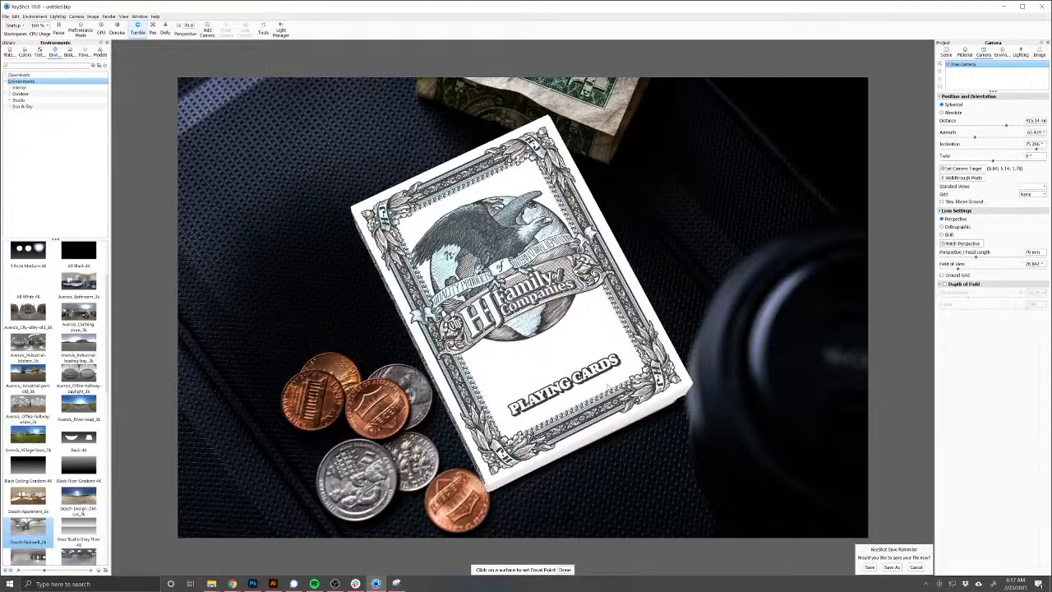
left_click_drag(603, 380, 597, 386)
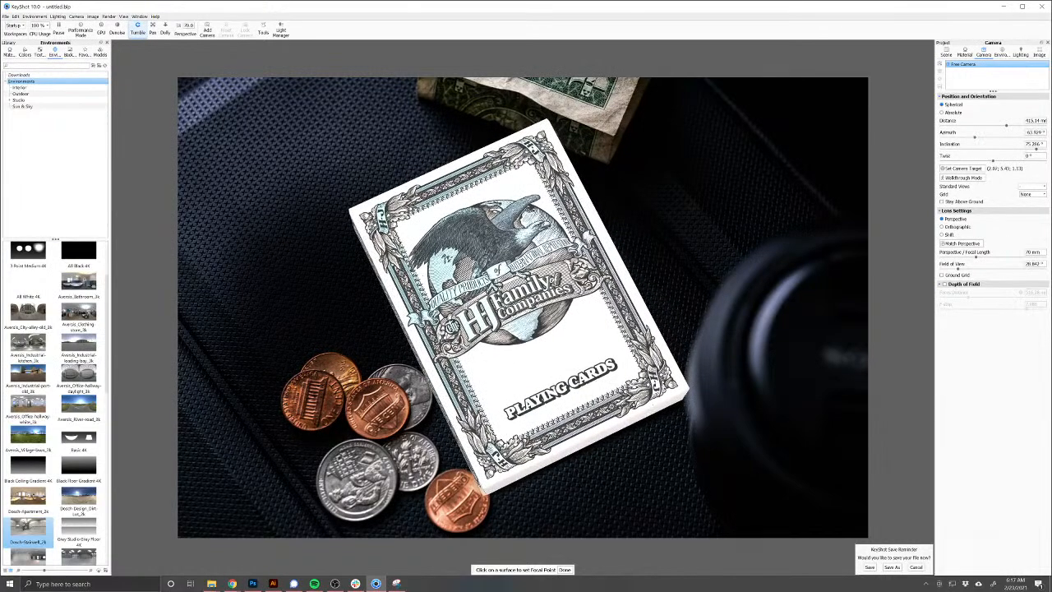
Step: Re-enable depth of field, focus it on the box's front artwork, set the F-stop to 5.6 and fine-tune the camera angle
left_click(943, 284)
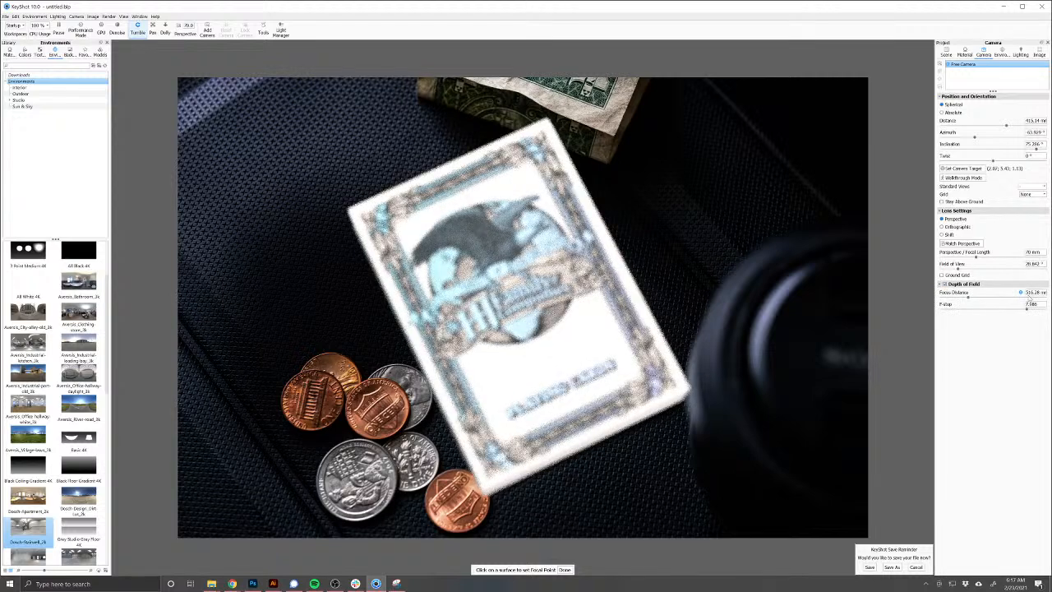
left_click(1020, 294)
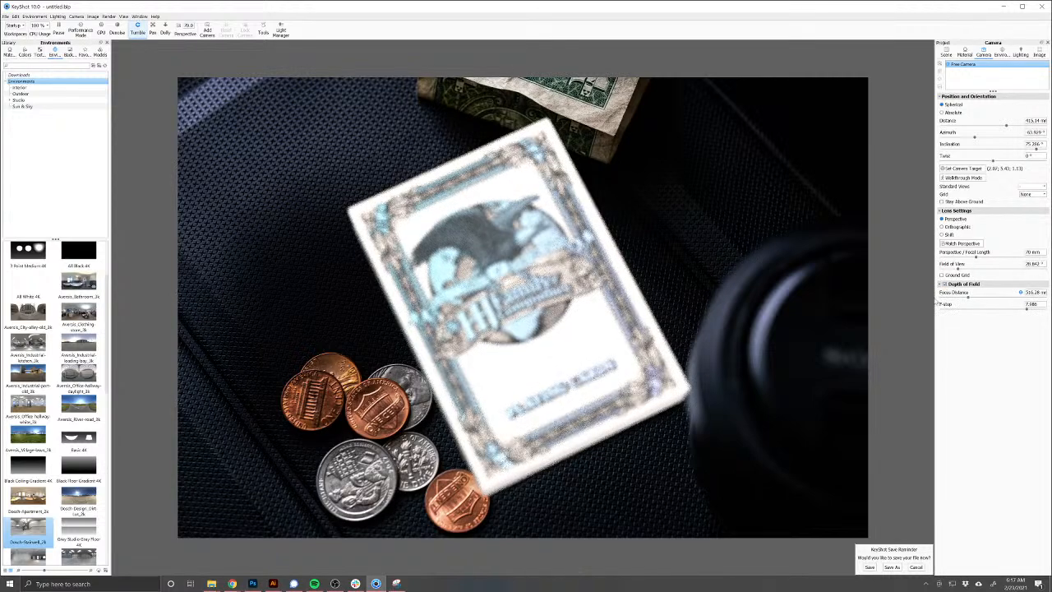
left_click(1020, 293)
left_click(505, 266)
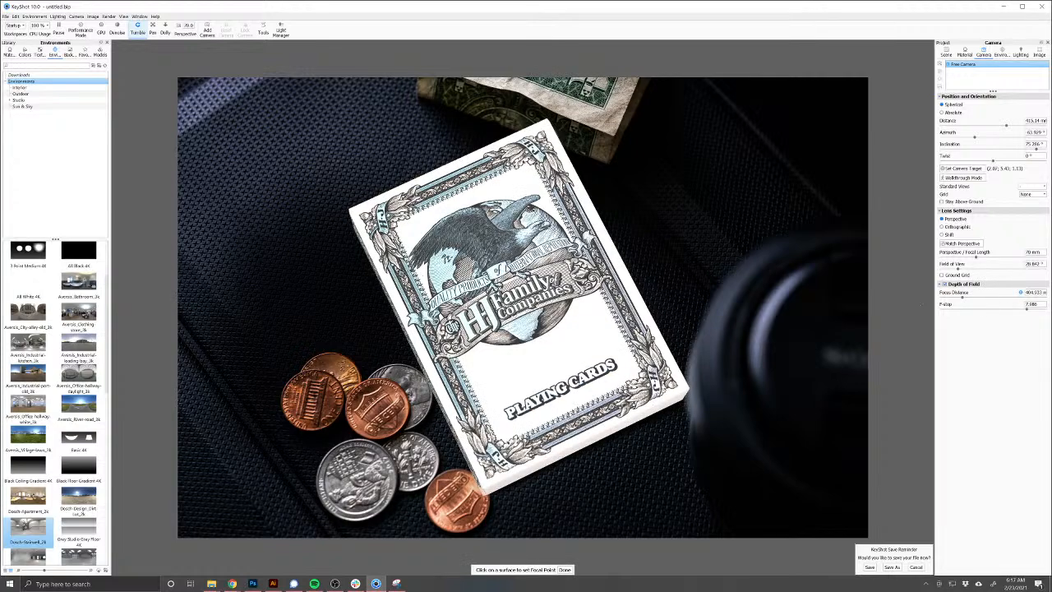
left_click(1032, 304)
key("Return")
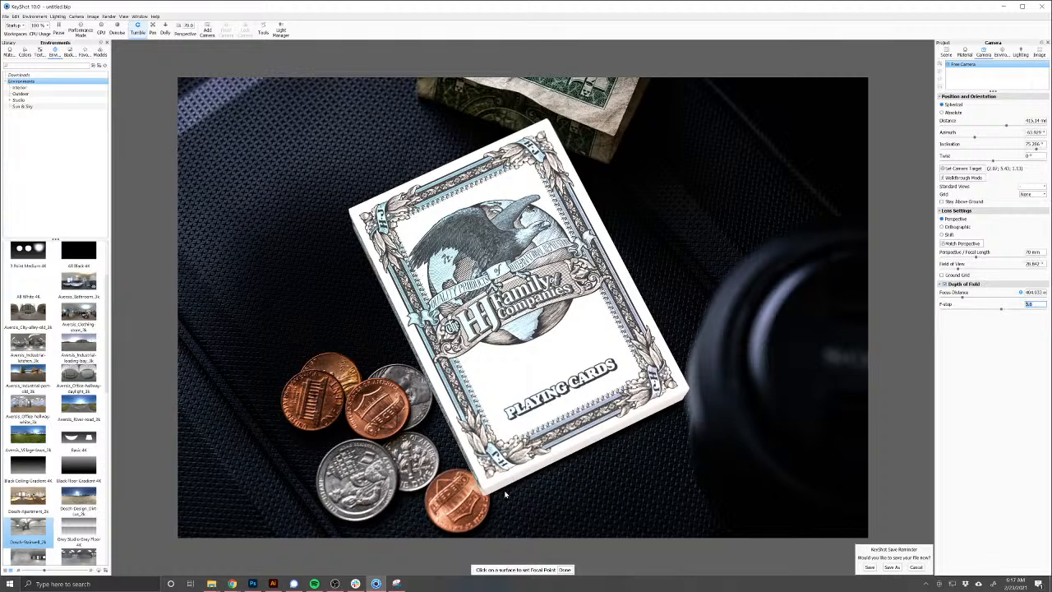
left_click_drag(529, 399, 532, 402)
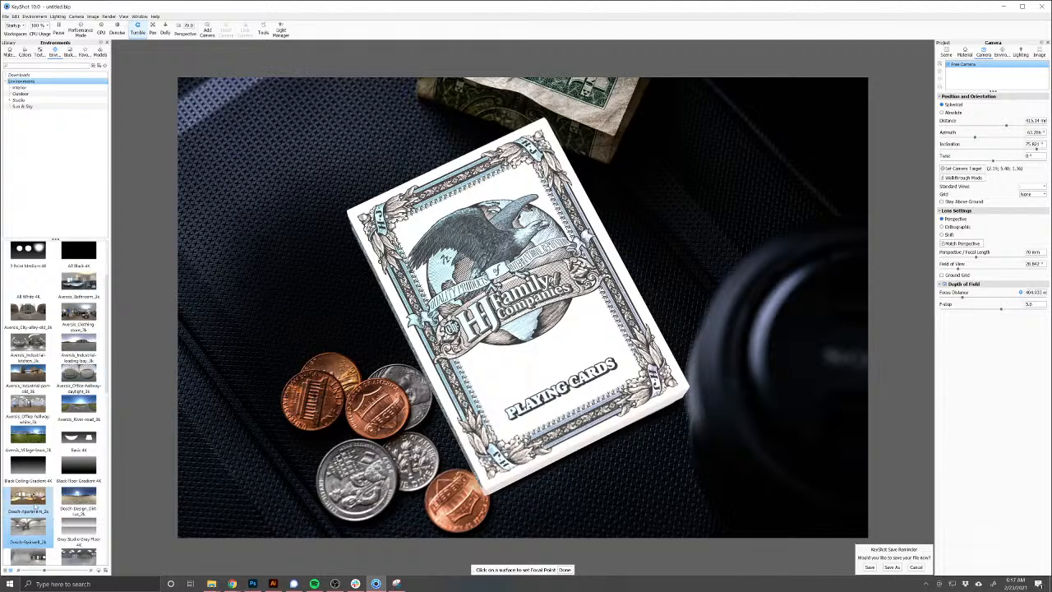
Step: Apply the Interior lighting preset, with ground illumination enabled and a higher shadow quality
left_click(1002, 53)
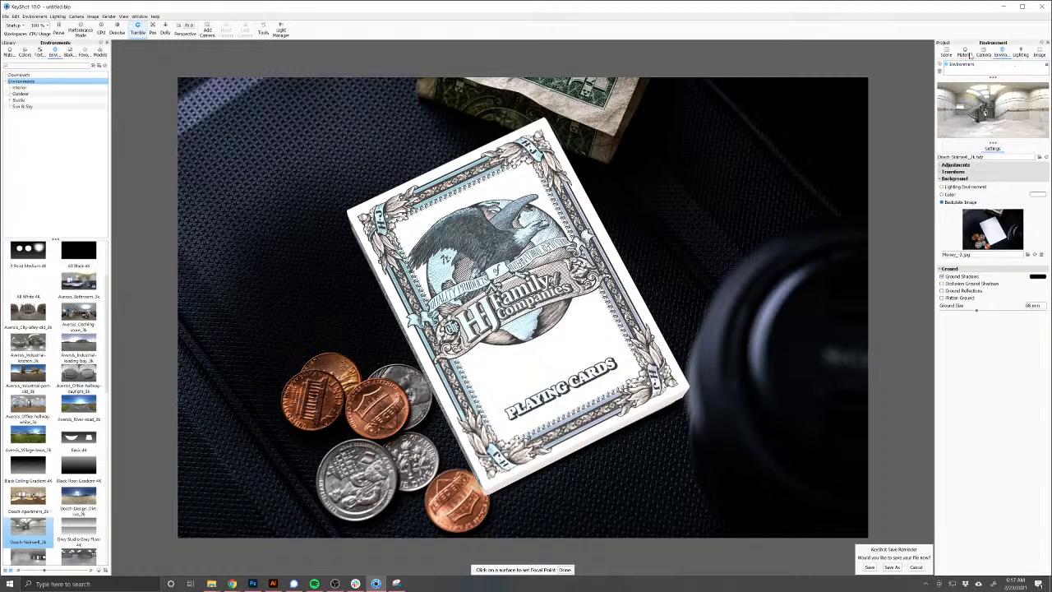
left_click(1021, 53)
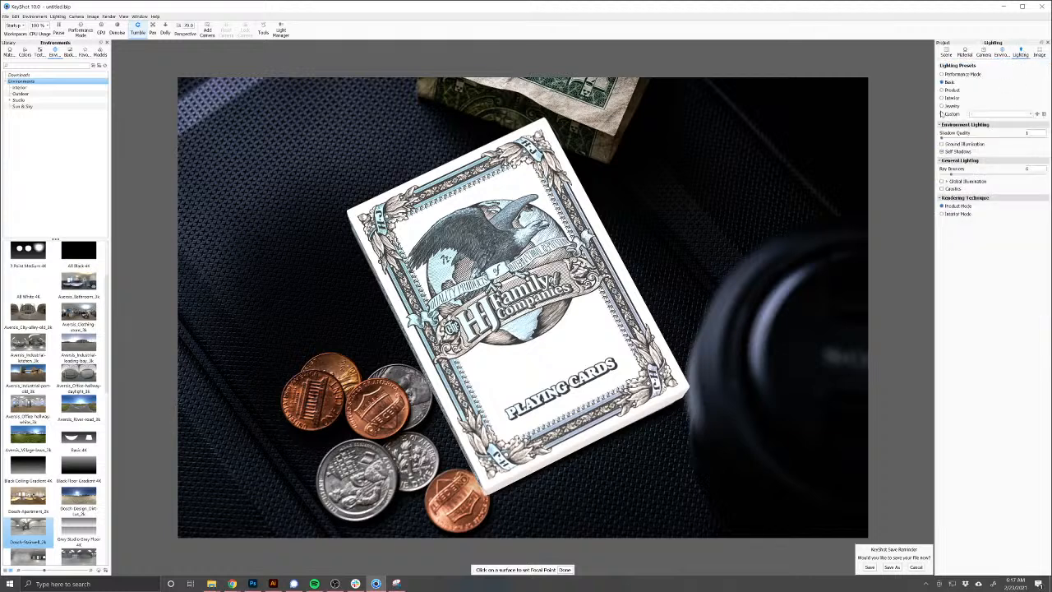
left_click(942, 97)
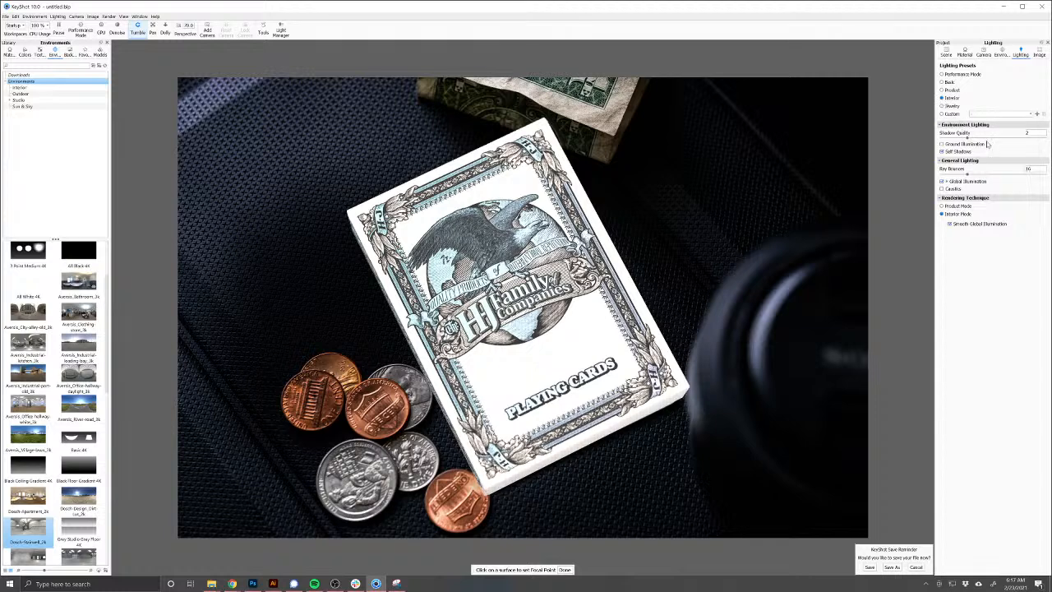
left_click(953, 145)
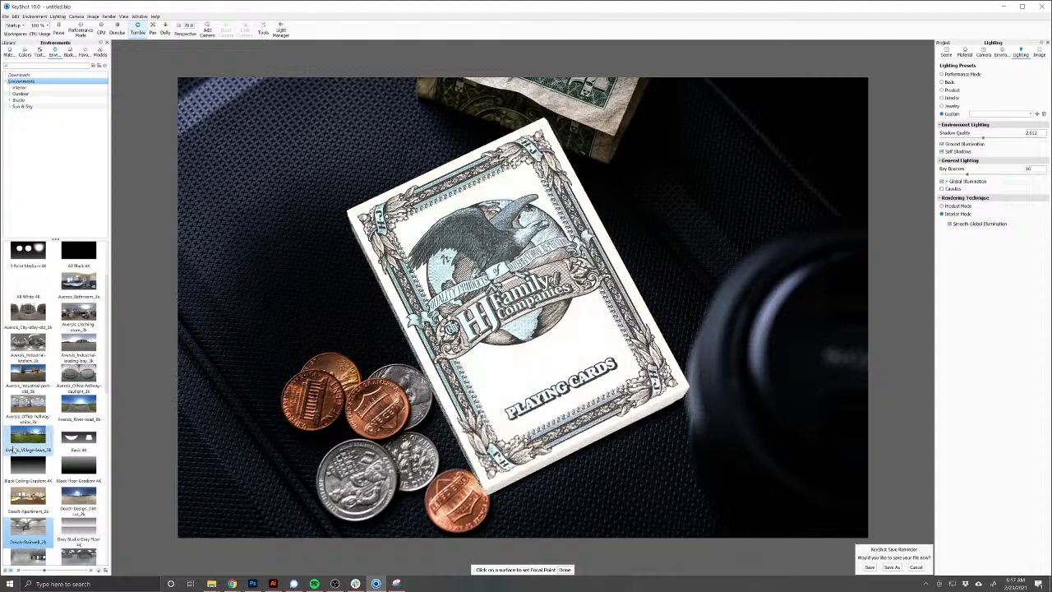
Step: Light the scene with the Startup Balanced 4K environment from the library and slightly readjust the camera view
scroll(73, 444, "down", 4)
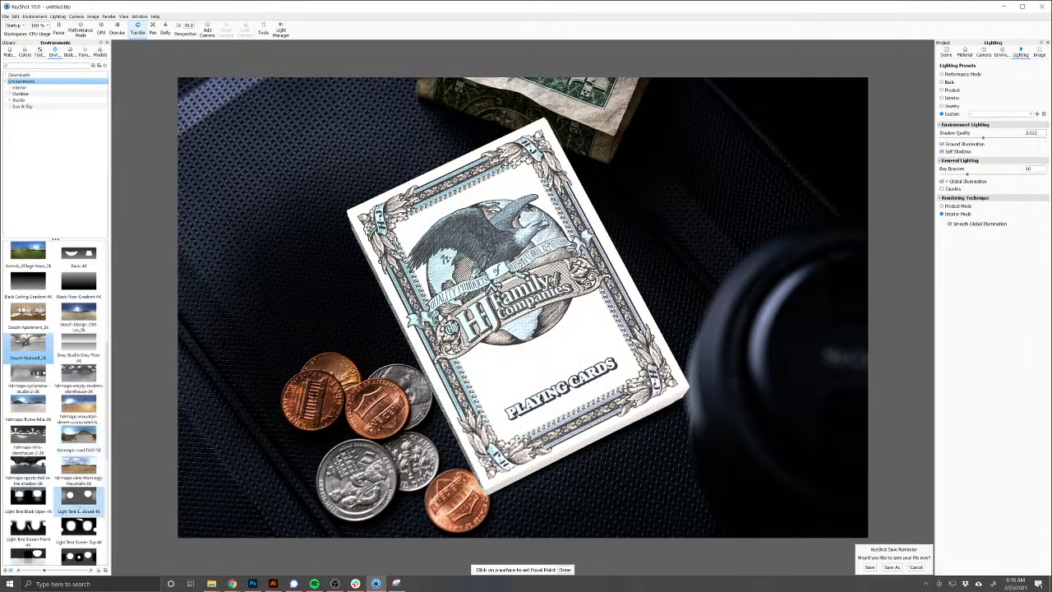
scroll(80, 535, "down", 5)
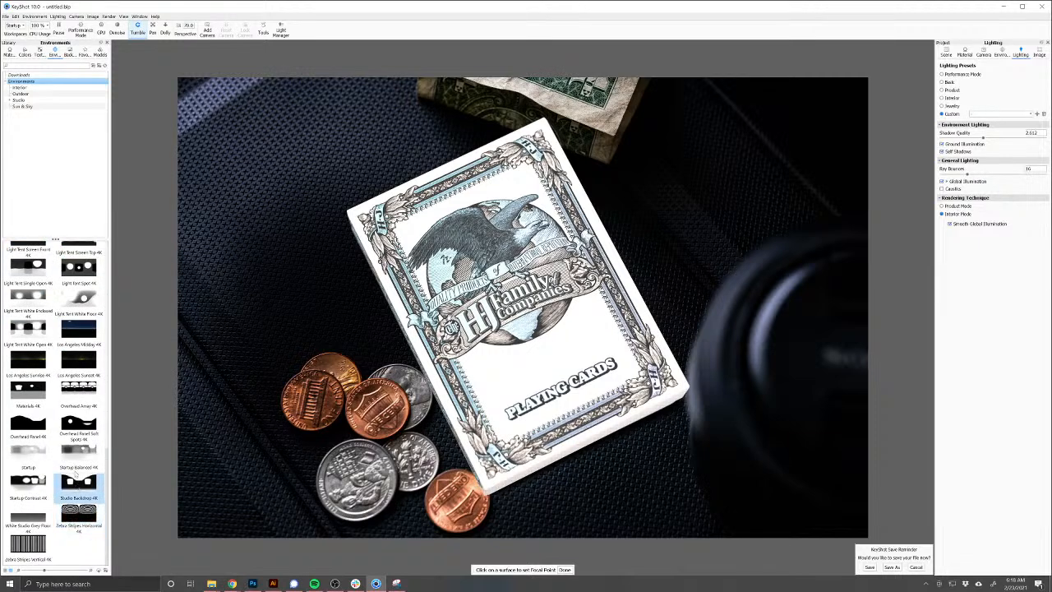
left_click_drag(78, 454, 253, 377)
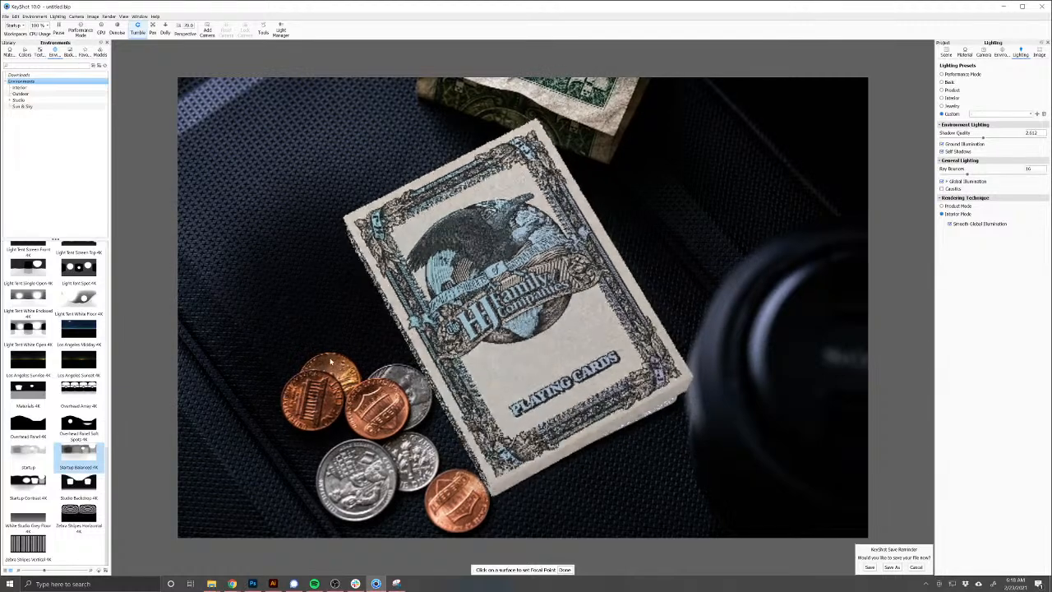
left_click(579, 440)
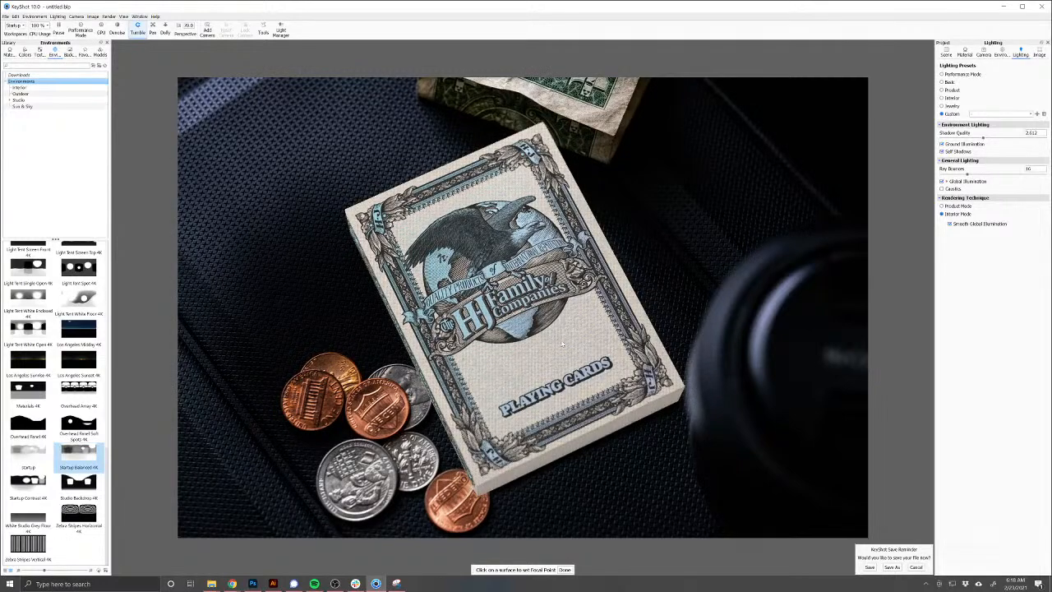
Step: Readjust the view of the box and light the scene with the Overhead Panel Soft Spots 4K environment from the library
left_click(573, 320)
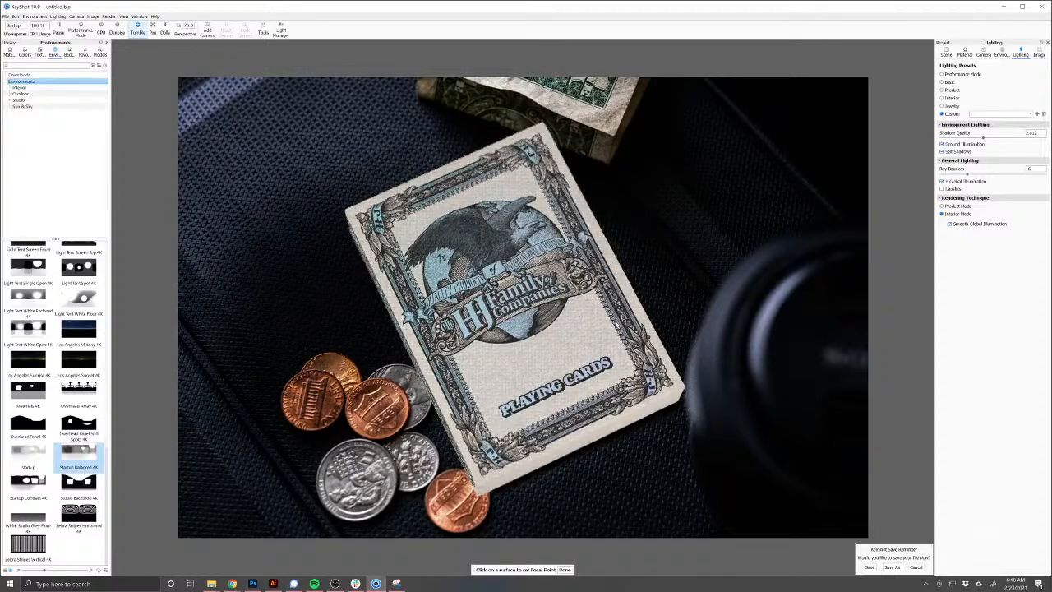
left_click(617, 325)
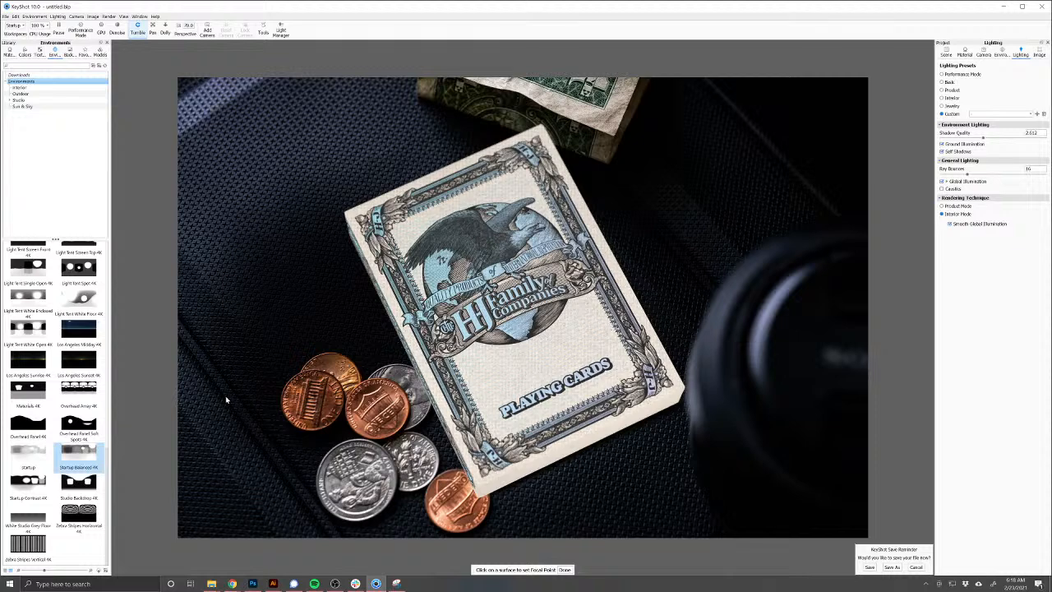
left_click_drag(78, 423, 284, 393)
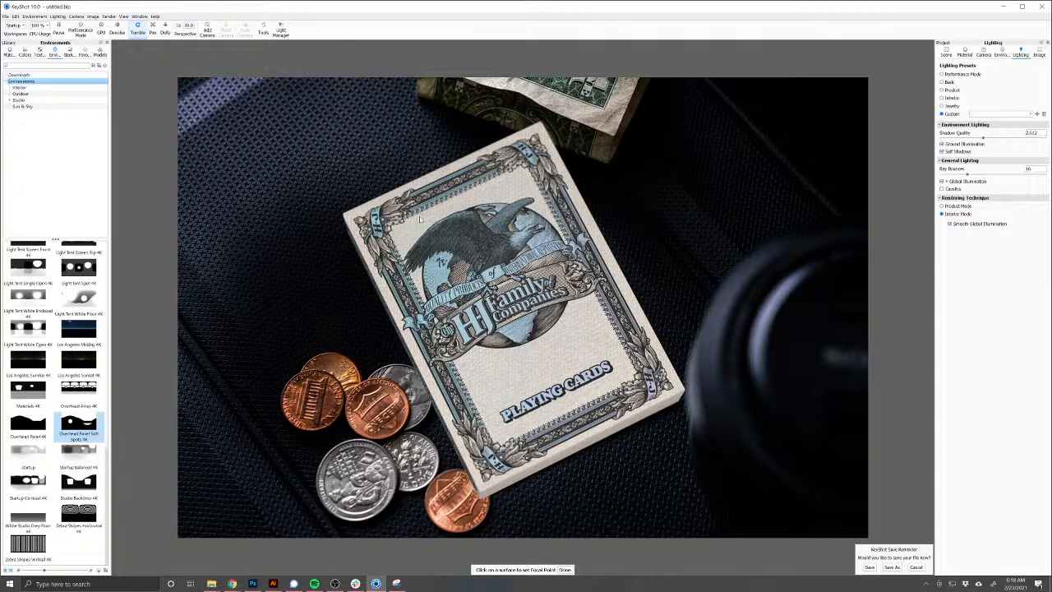
Step: Try an F-stop of about 2.76 with different focal points on the box's front artwork
left_click(985, 55)
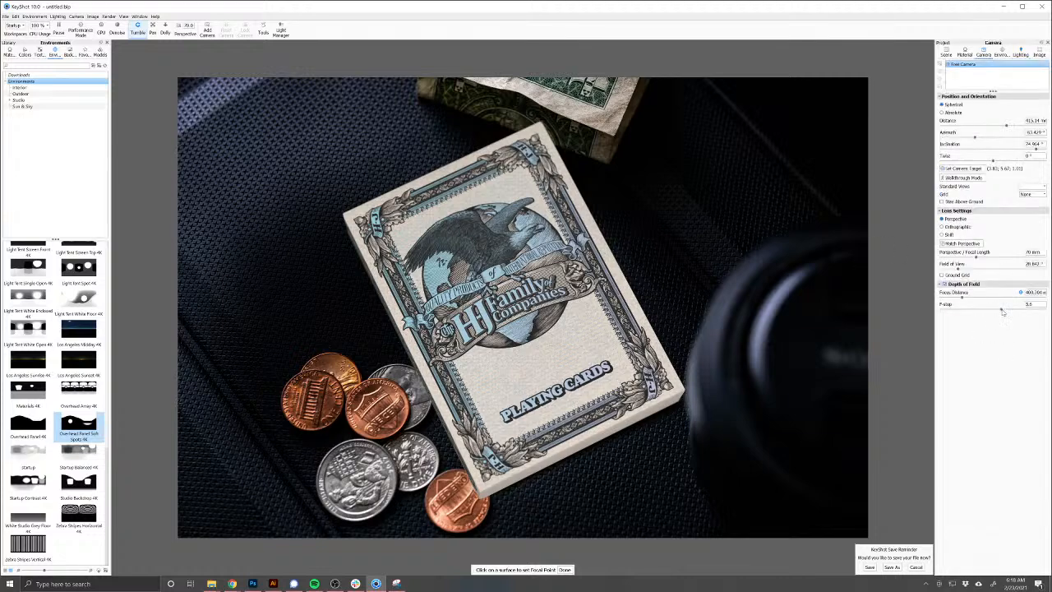
left_click_drag(1002, 312, 973, 314)
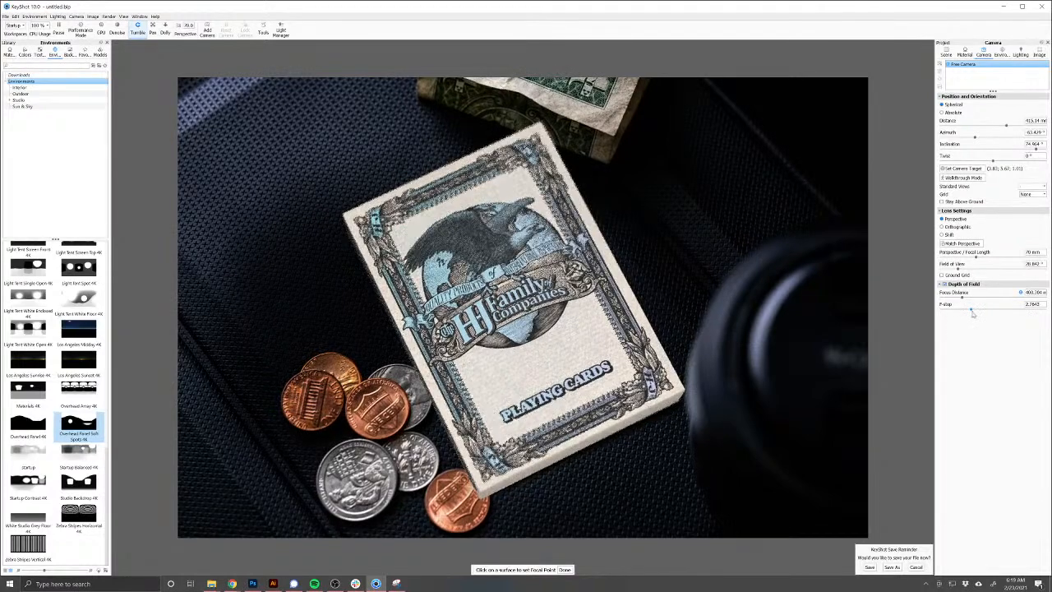
left_click(518, 242)
left_click(515, 246)
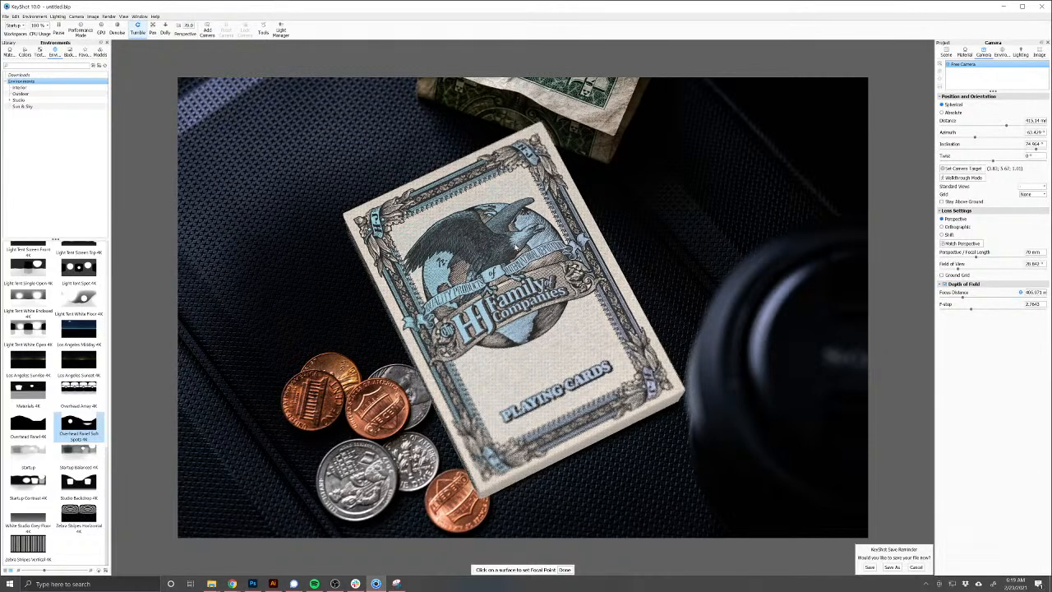
left_click(564, 378)
Step: Nudge the box with Move Part and readjust the camera angle until it lines up with the card in the backplate
right_click(565, 376)
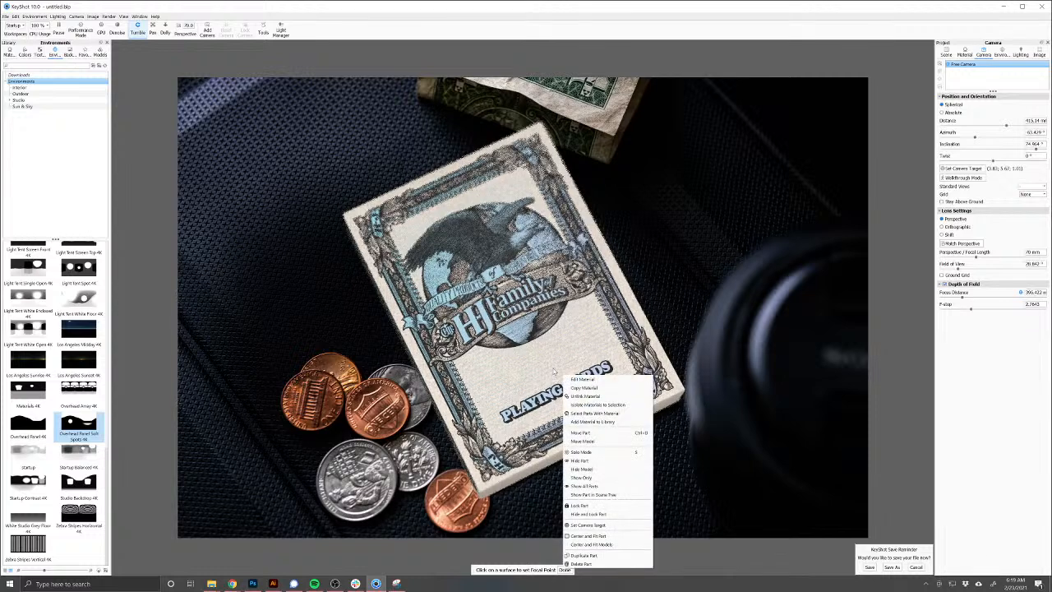
left_click(586, 433)
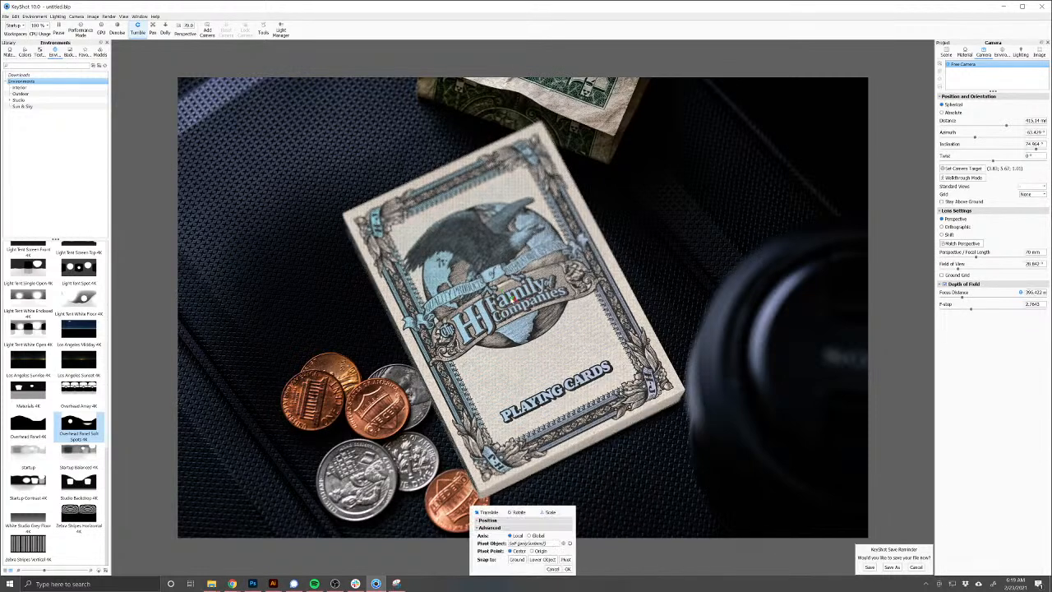
left_click_drag(512, 298, 514, 301)
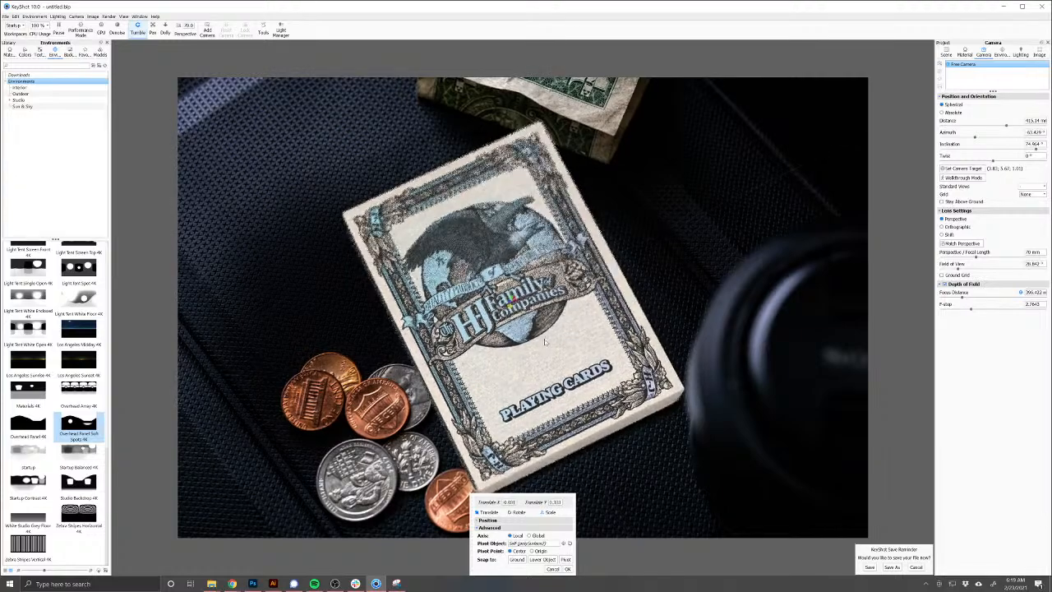
left_click_drag(545, 341, 543, 322)
left_click_drag(508, 287, 509, 294)
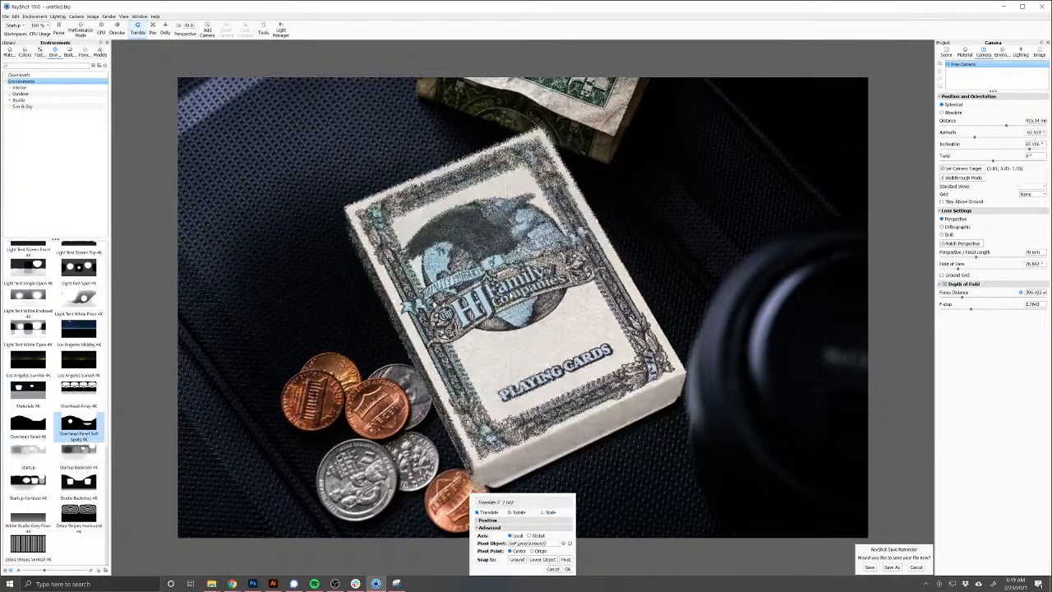
left_click_drag(586, 380, 587, 385)
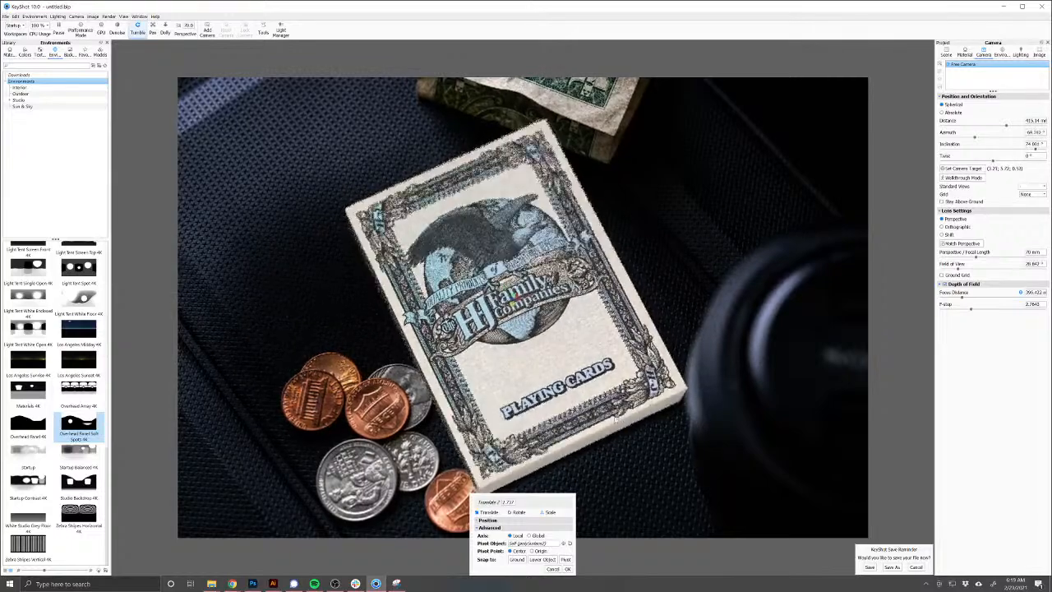
left_click_drag(587, 389, 584, 389)
left_click(568, 569)
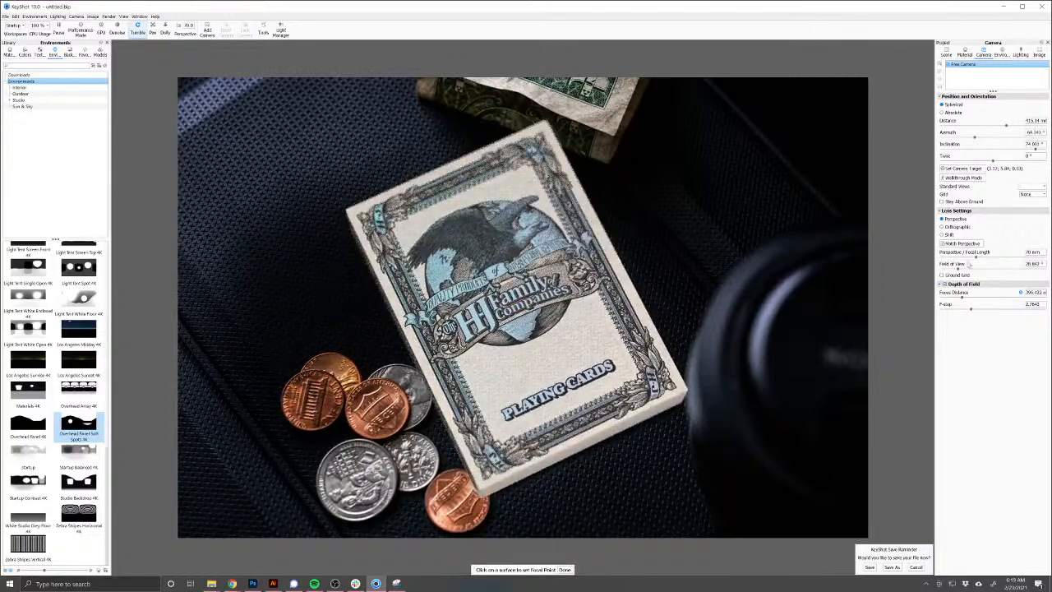
Step: Focus the depth of field on the logo at the center of the box front and set the F-stop to about 5.18
left_click(1021, 296)
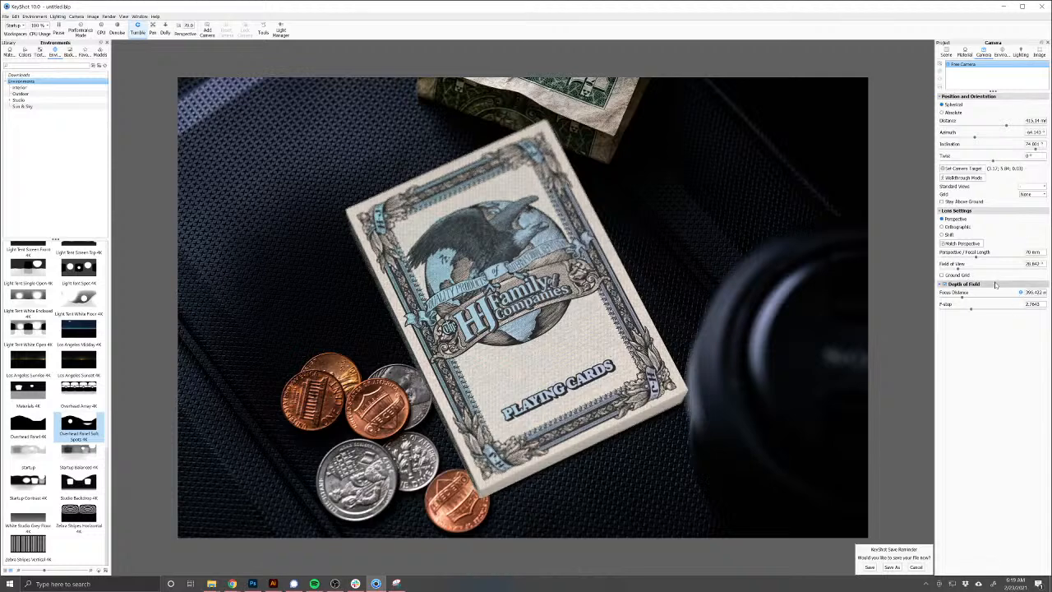
left_click(1021, 293)
left_click(507, 268)
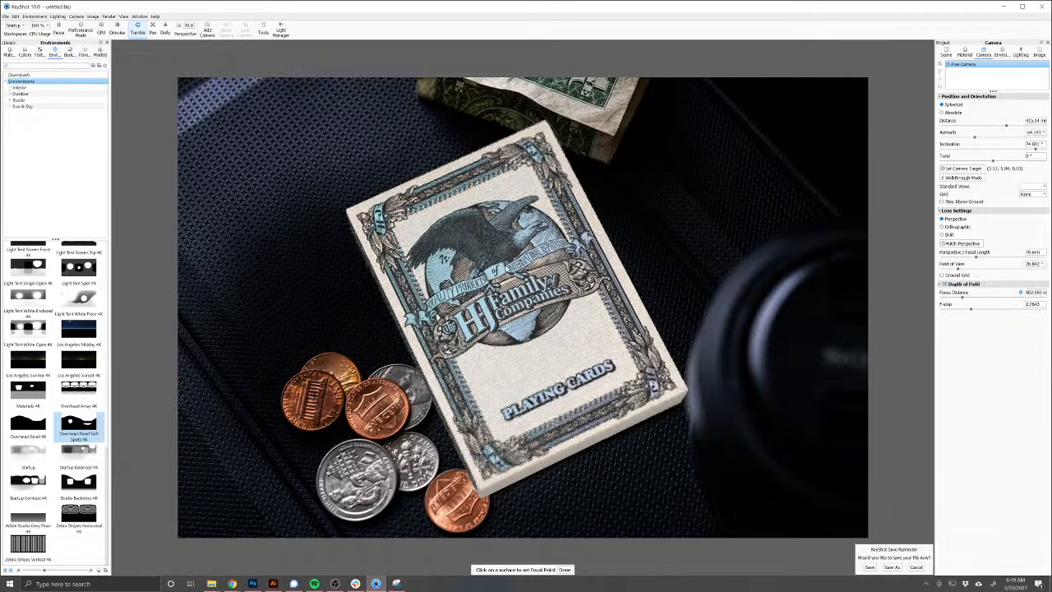
left_click(501, 278)
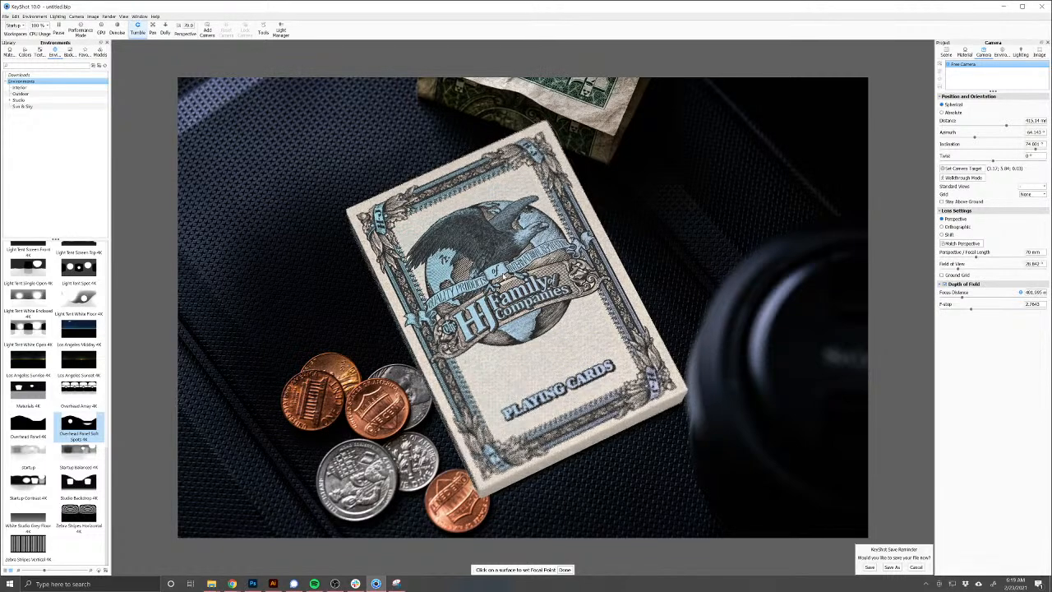
left_click_drag(972, 311, 998, 310)
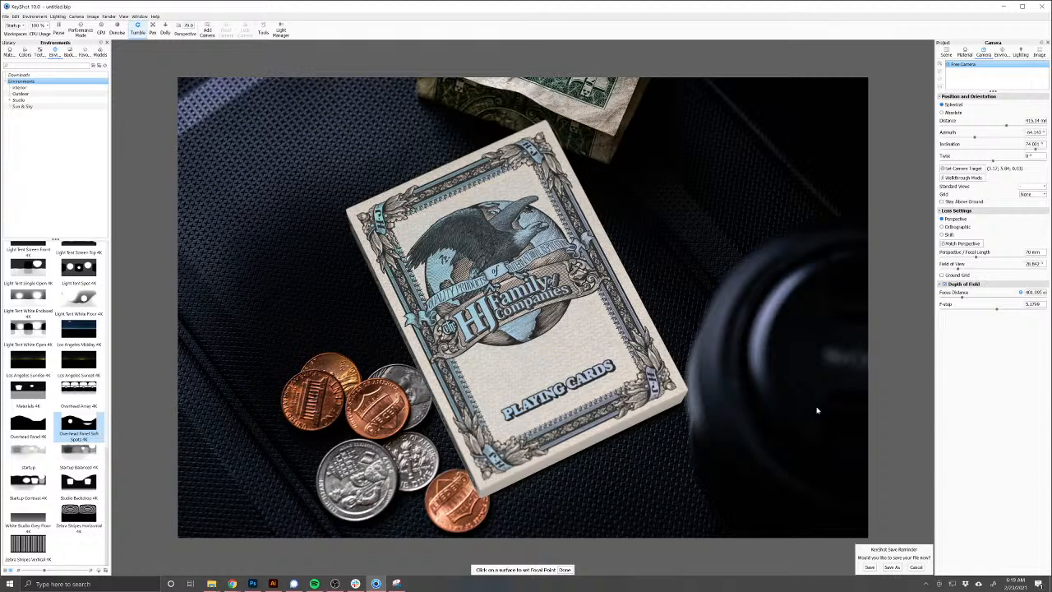
Step: Open Snipping Tool and capture the full rendered image area as a new snip
key("super")
type("sn")
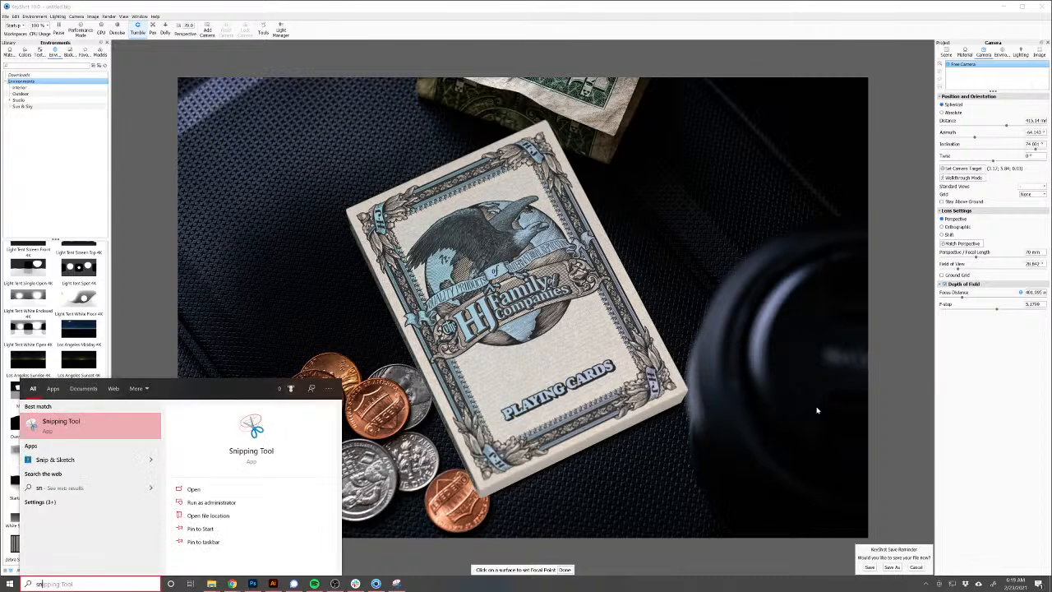
key("Return")
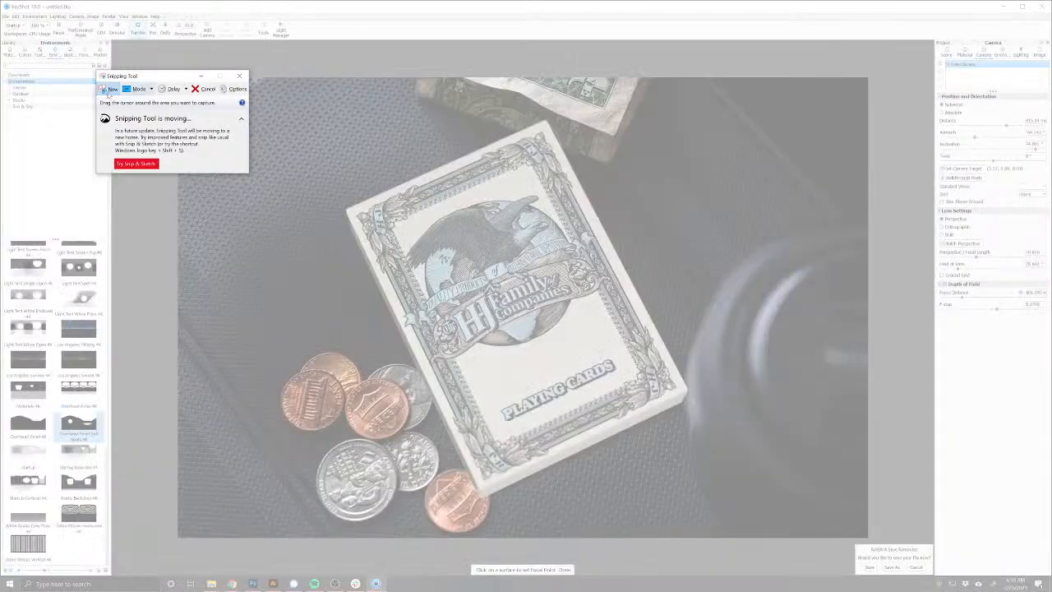
left_click(109, 91)
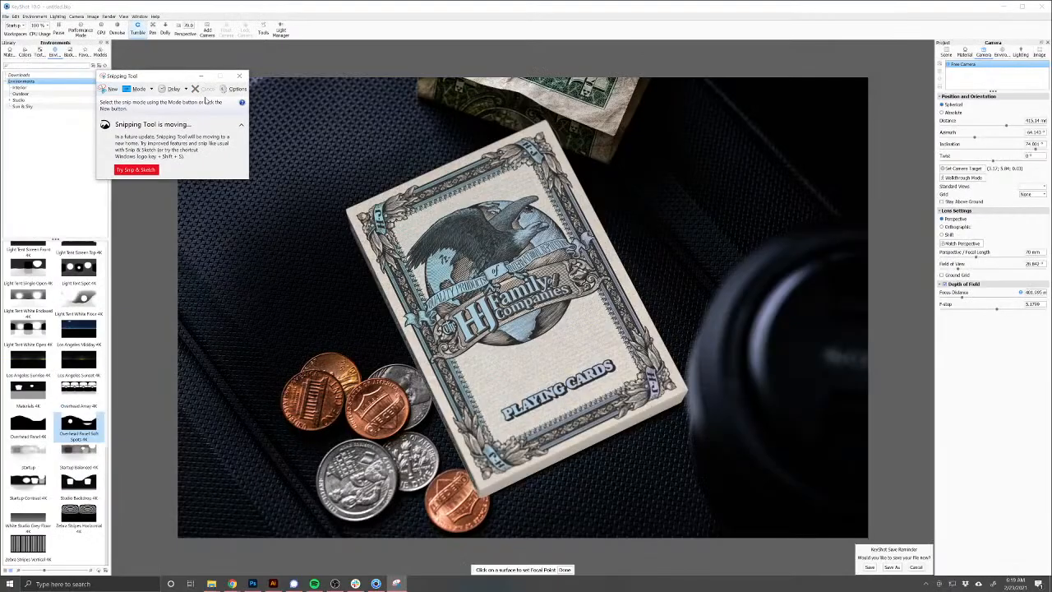
left_click(109, 89)
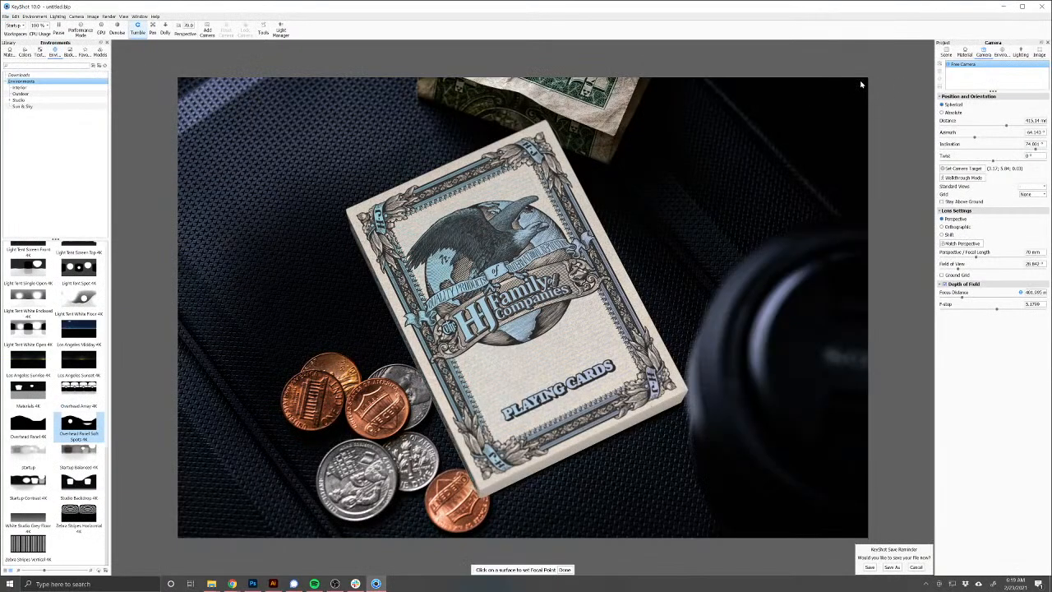
left_click_drag(866, 79, 178, 537)
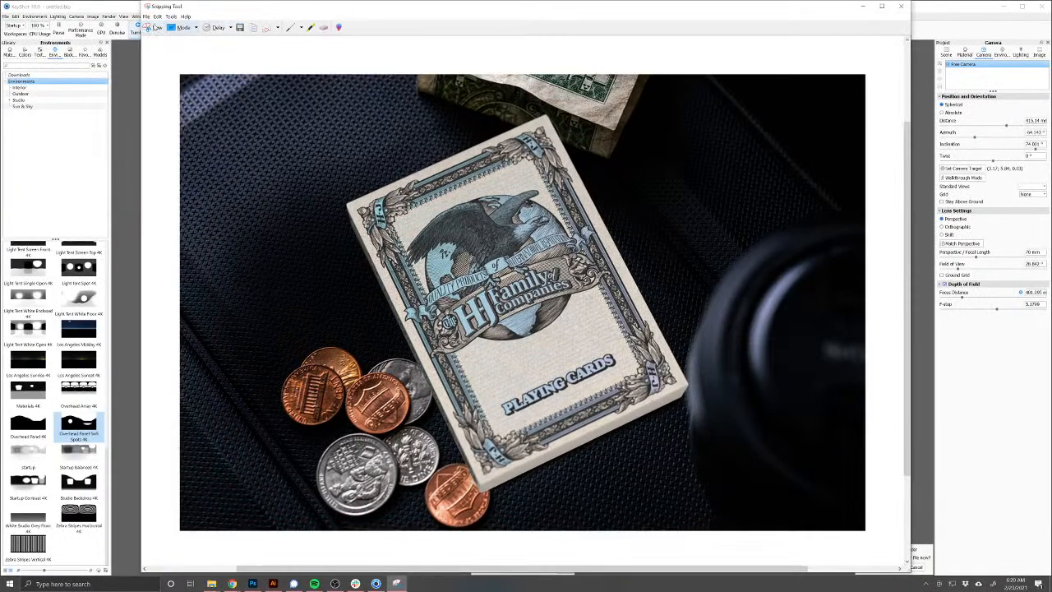
Step: Start saving the snip and choose the HJ-FamilyofCompanies folder in Dropbox as its location
left_click(146, 17)
left_click(157, 36)
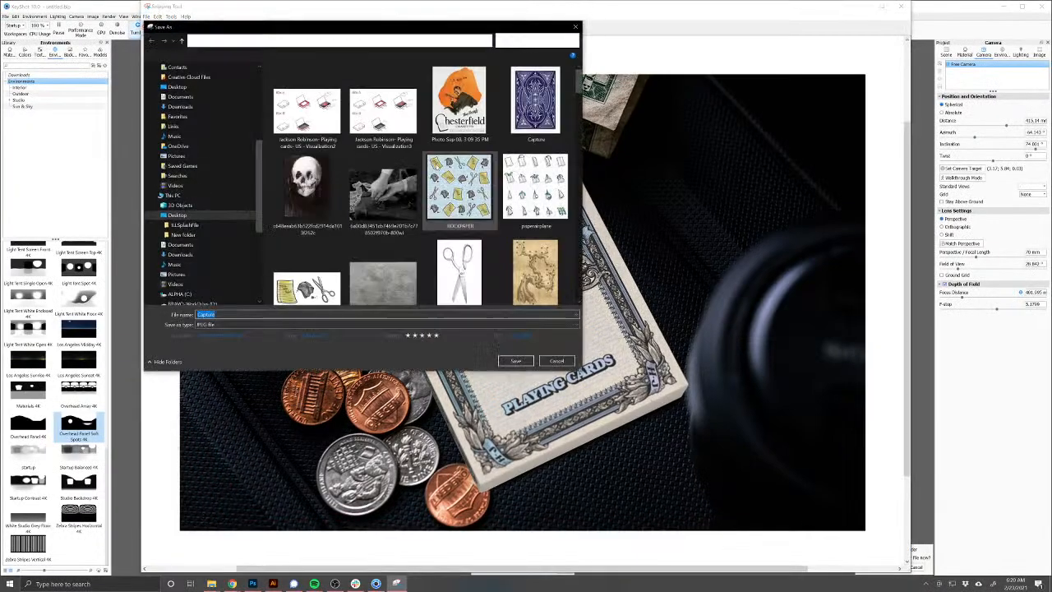
scroll(189, 200, "up", 5)
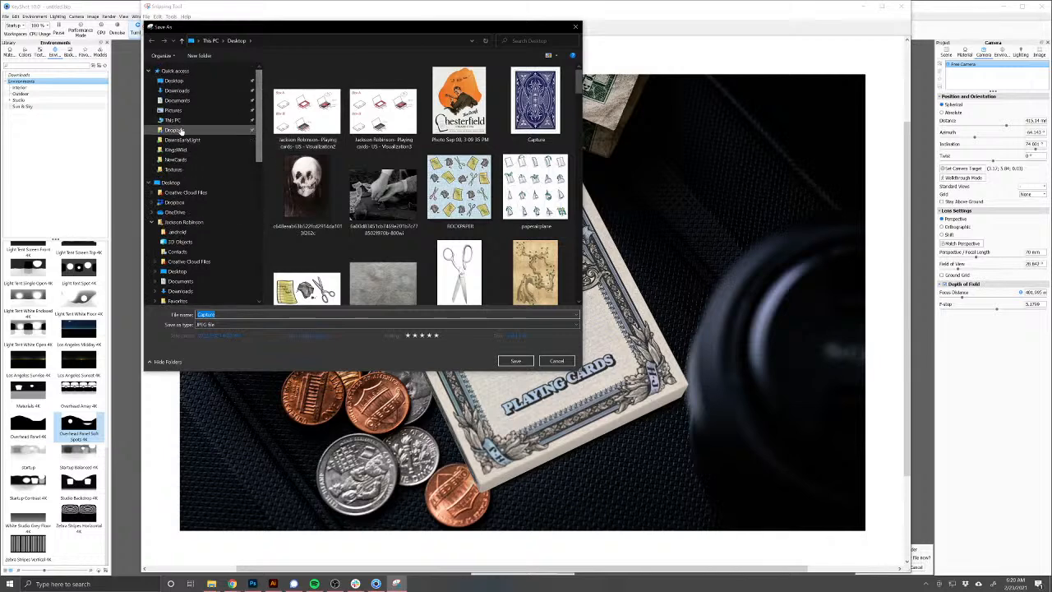
scroll(190, 200, "down", 1)
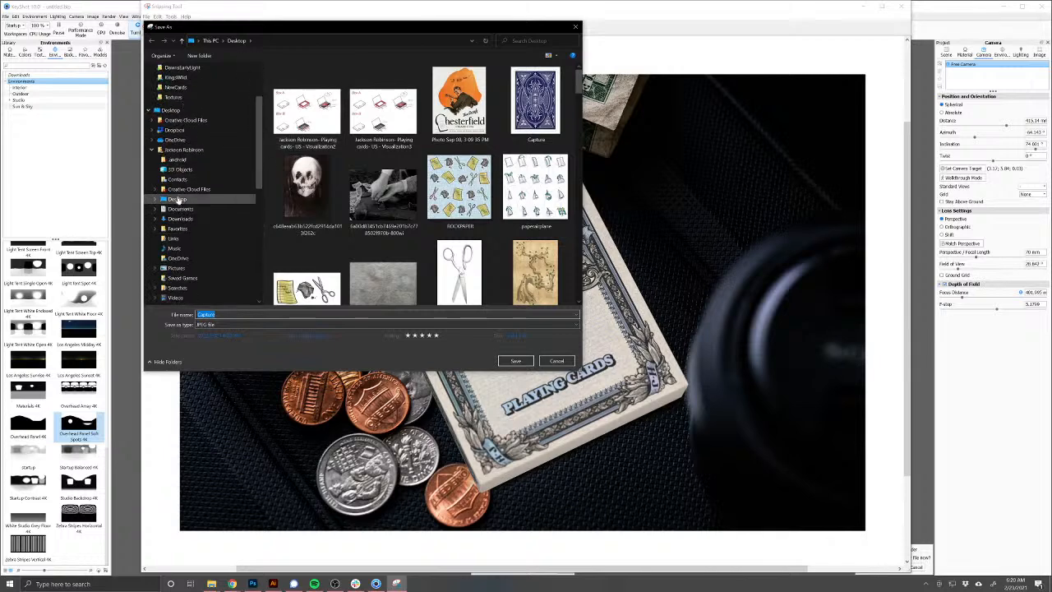
left_click(172, 133)
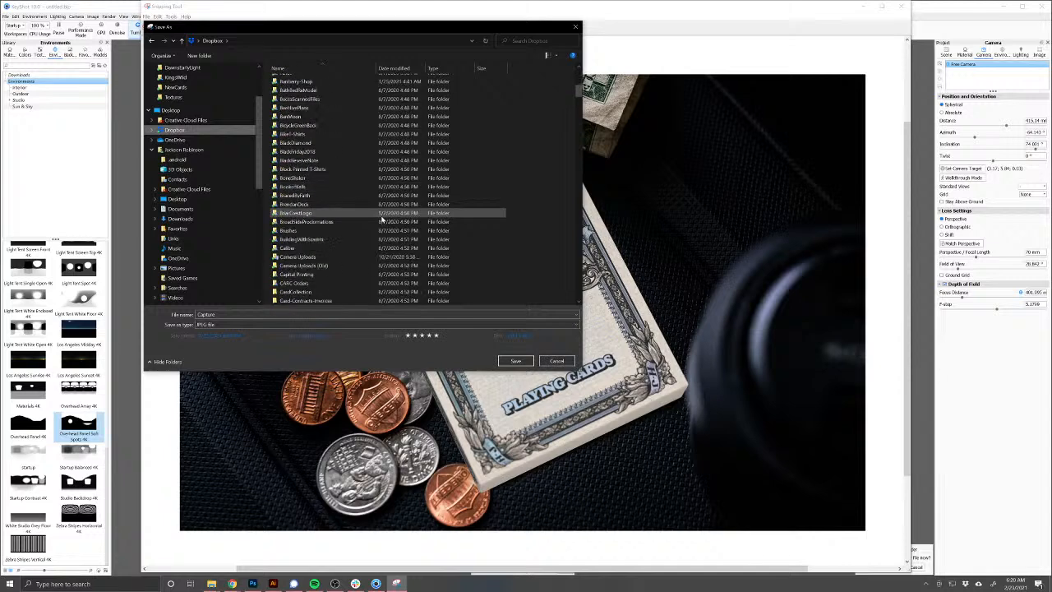
scroll(378, 220, "down", 12)
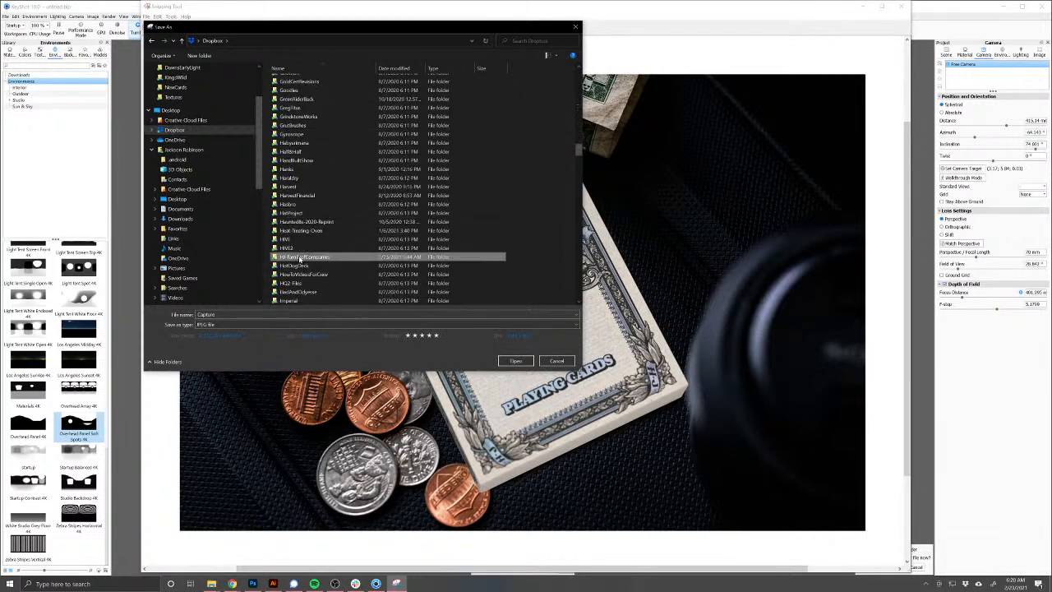
double_click(299, 257)
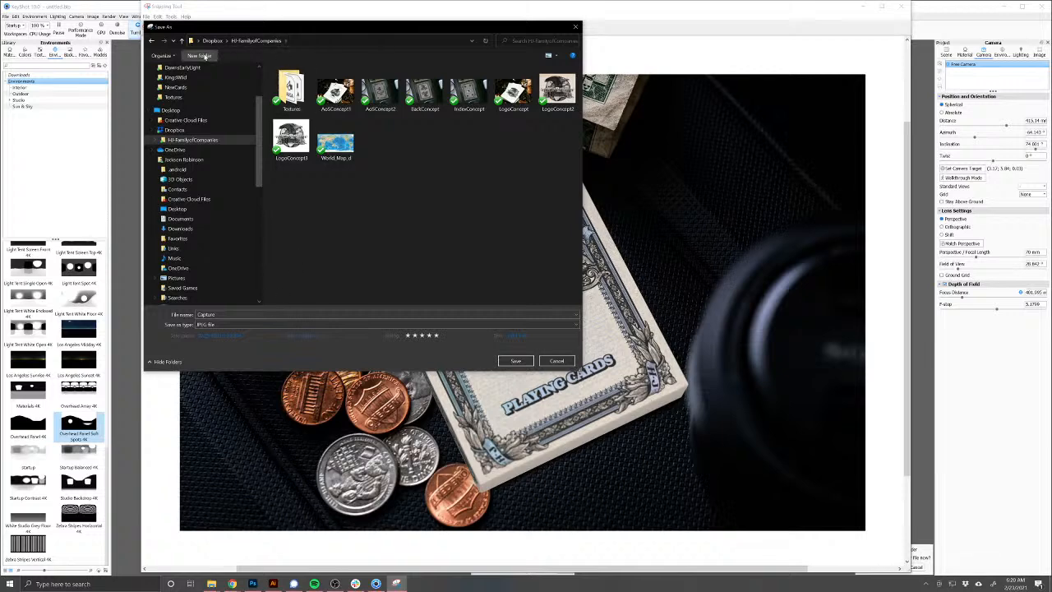
Step: Save the snip as a JPEG, basing its name on the AoSConcept2 file but with the prefix Tuck
left_click(224, 314)
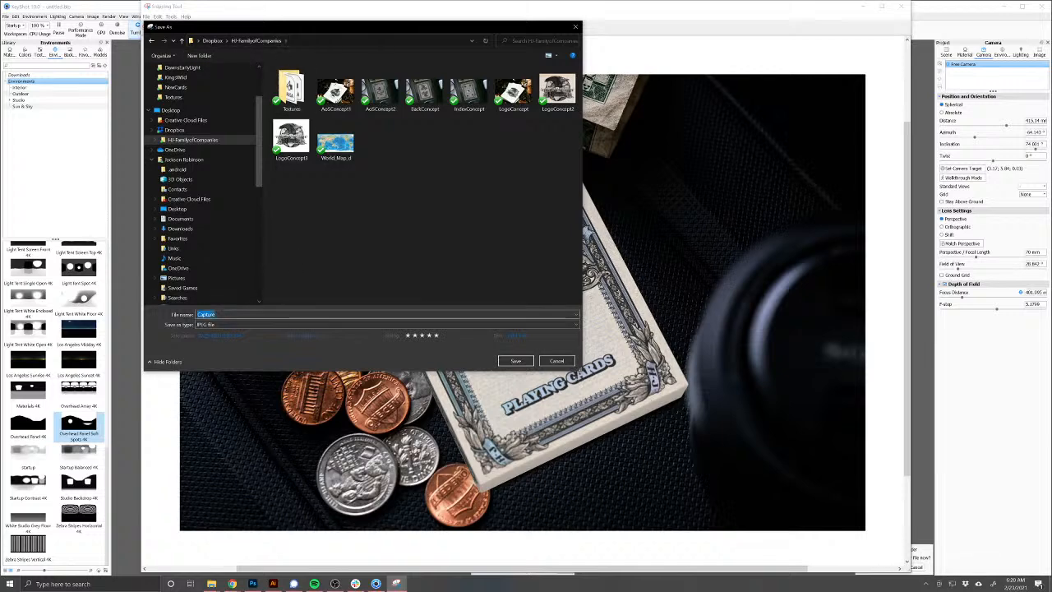
left_click(379, 92)
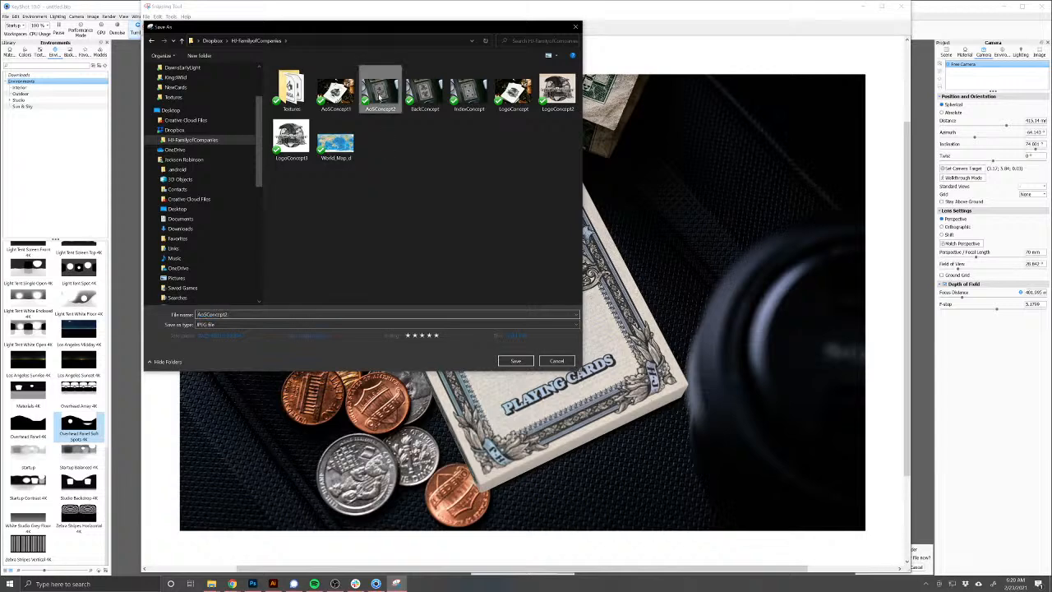
left_click(226, 315)
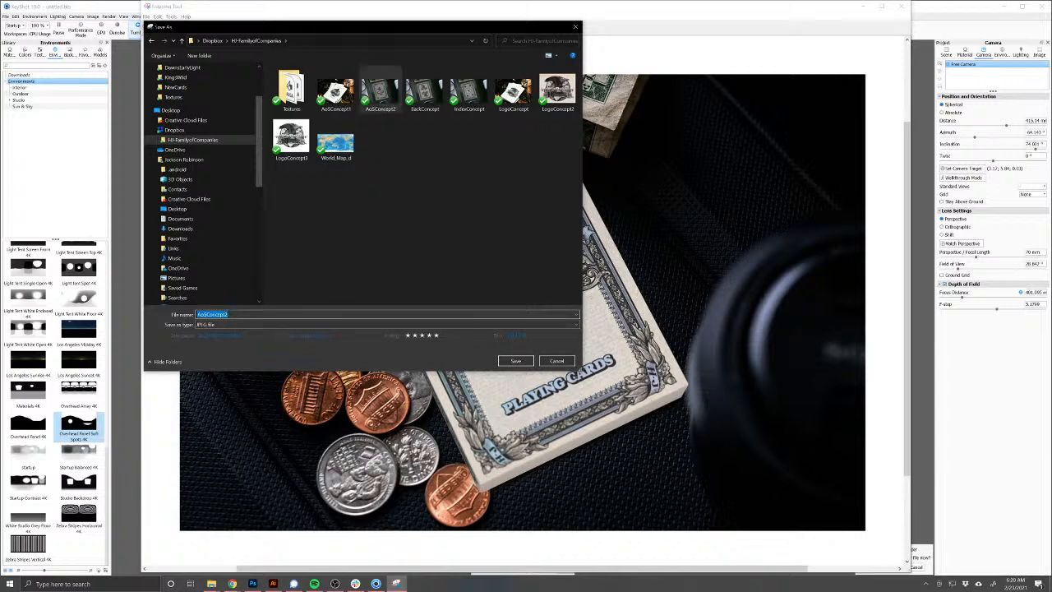
left_click(227, 314)
key("ctrl+a")
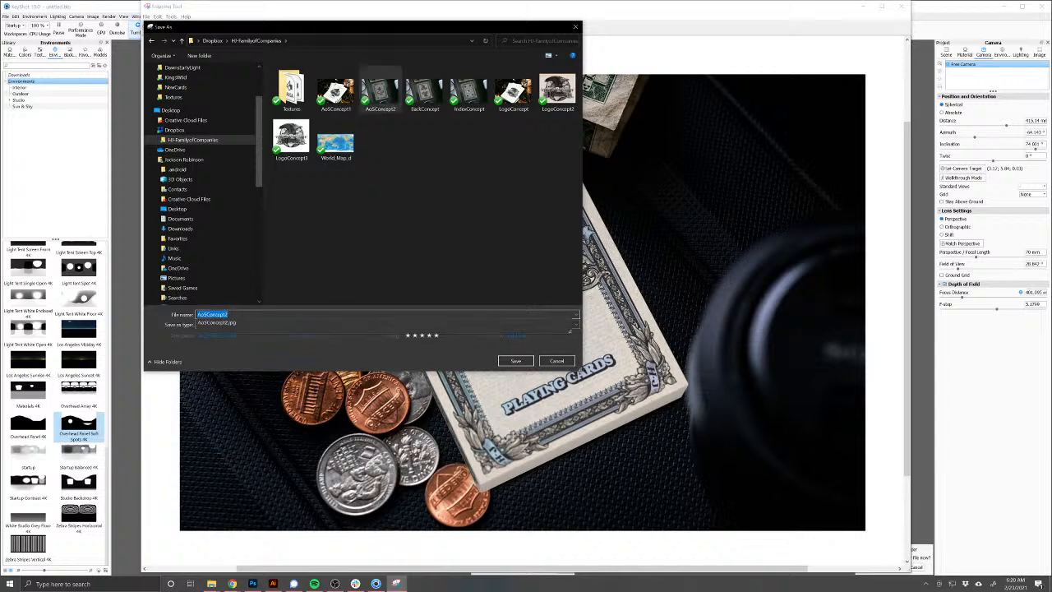
type("Tuck")
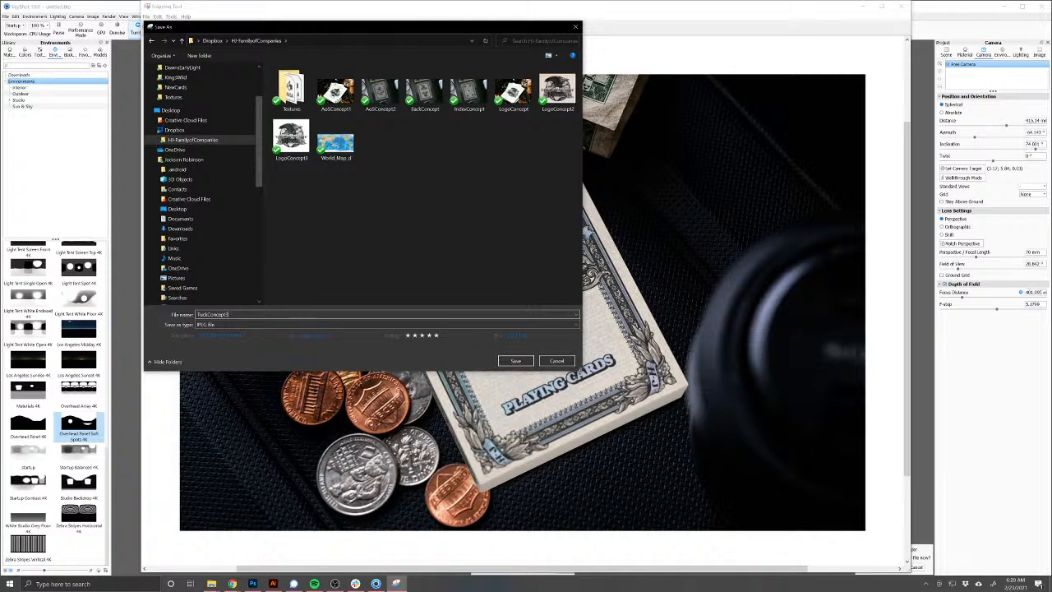
key("Return")
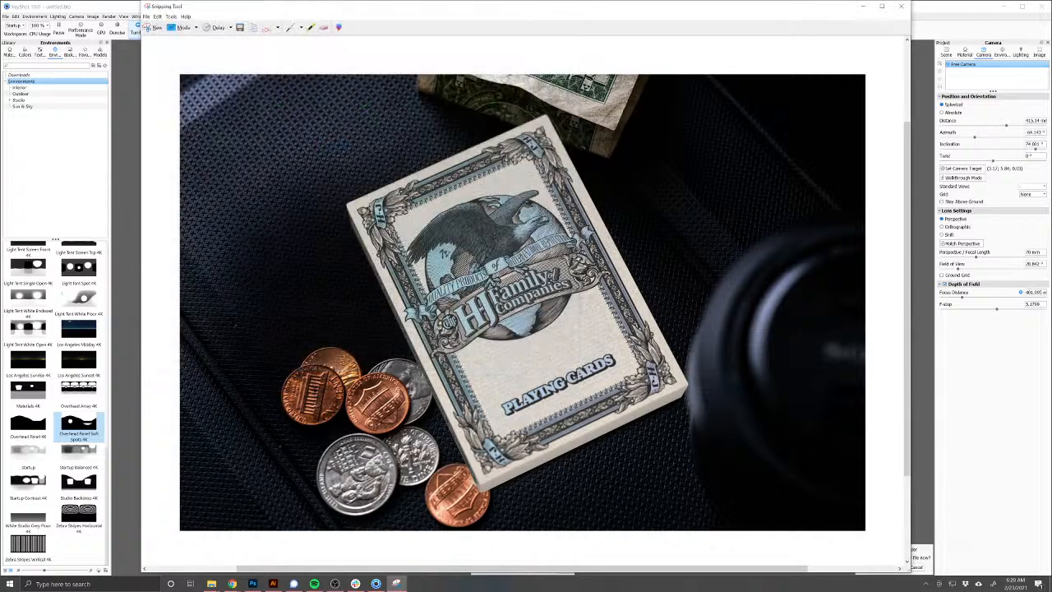
Step: Switch to Photoshop and open the AoSConcept2 and BackConcept images from the HJ-FamilyofCompanies folder in Dropbox
left_click(252, 583)
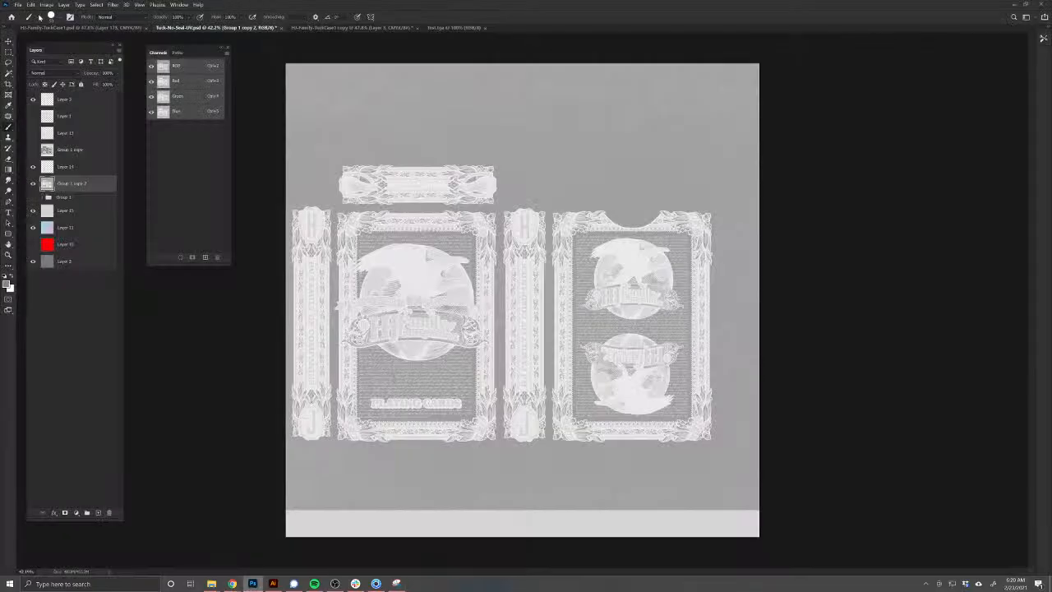
left_click(17, 4)
left_click(24, 24)
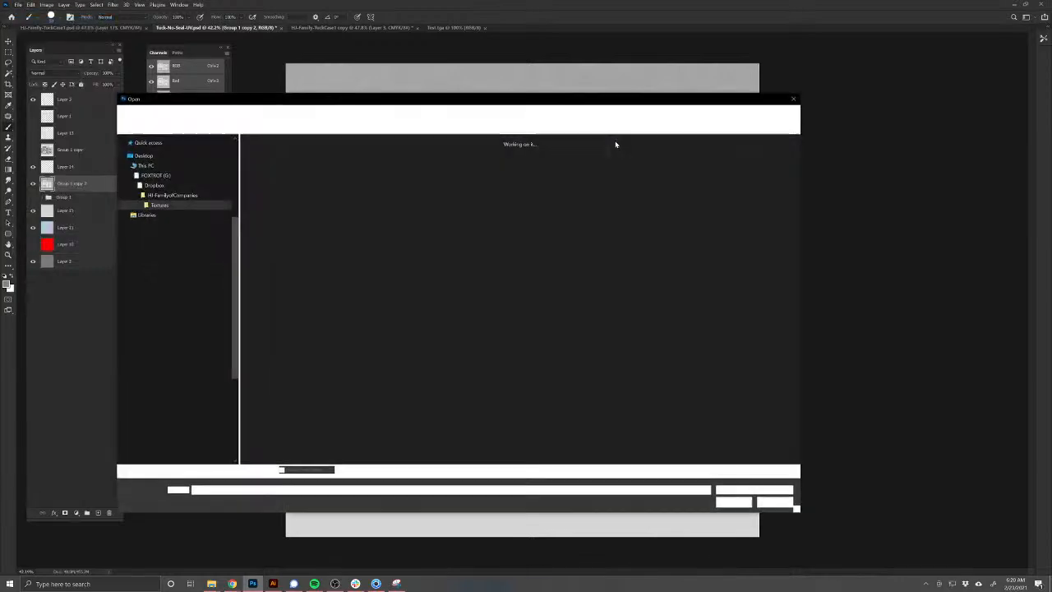
left_click(305, 114)
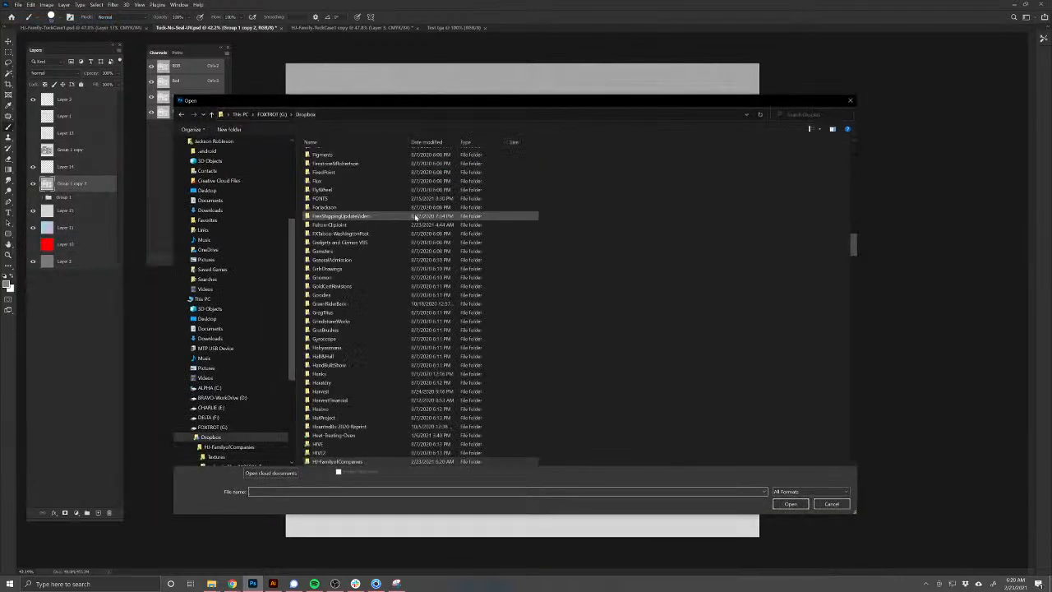
scroll(377, 287, "down", 1)
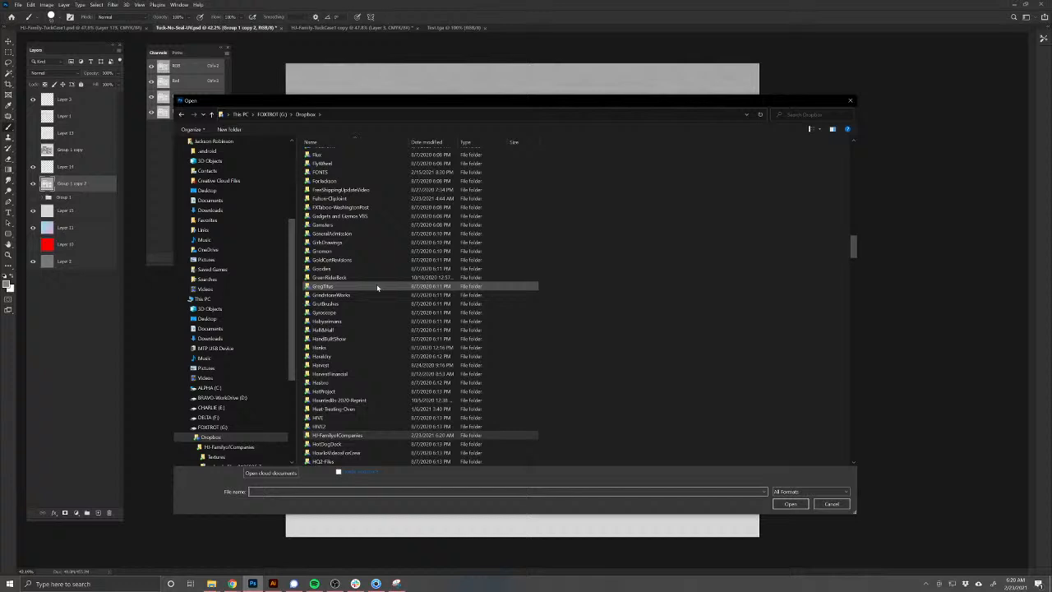
double_click(332, 439)
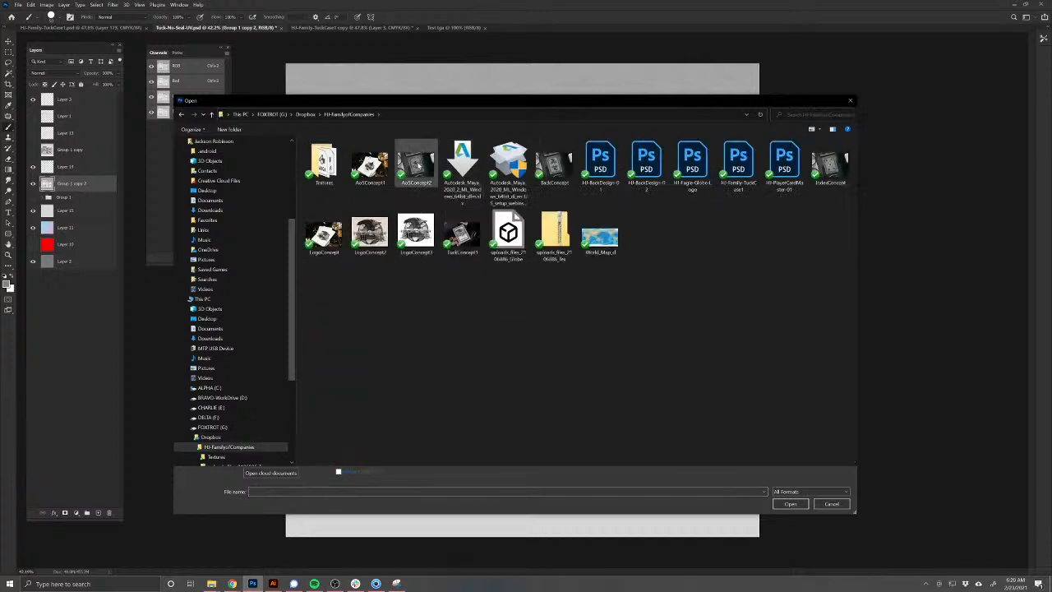
left_click(417, 164)
left_click(555, 164, "ctrl")
left_click(798, 507)
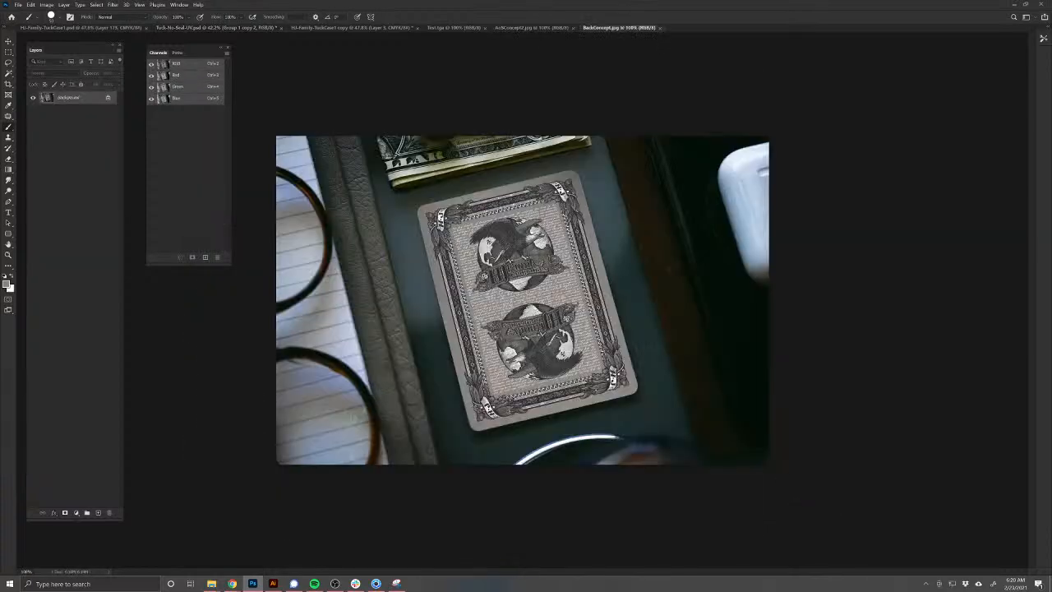
Step: Examine the card back concept up close, close that image, and examine the ace of spades concept
scroll(521, 287, "up", 3)
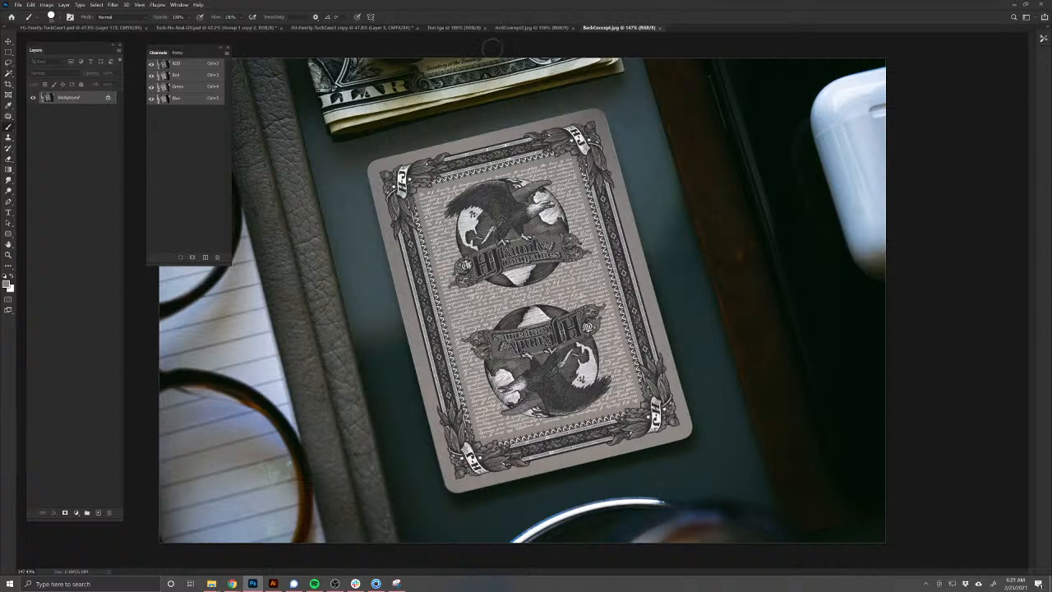
left_click(657, 28)
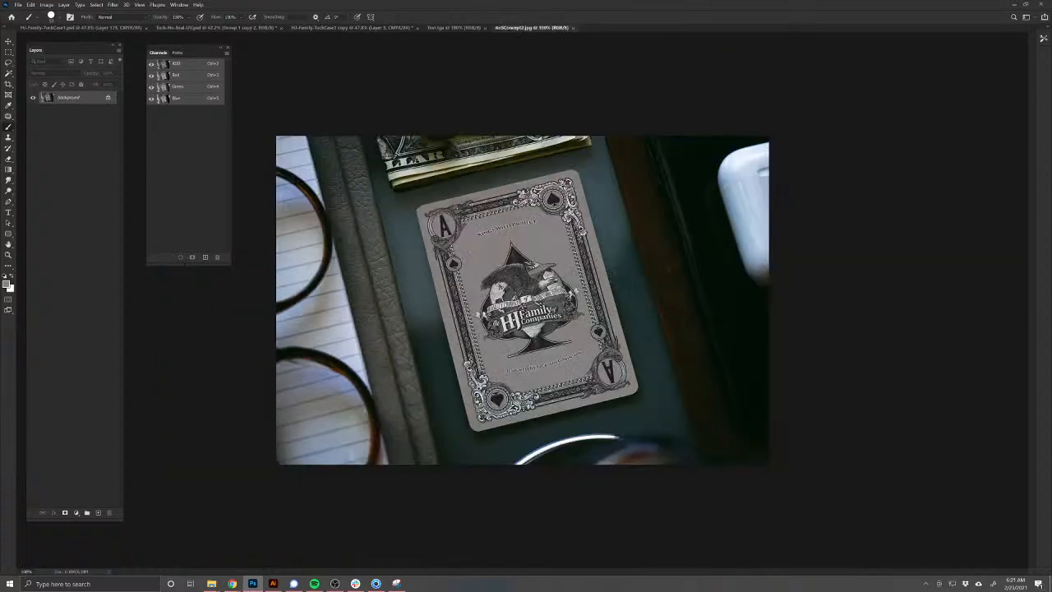
scroll(533, 297, "up", 5)
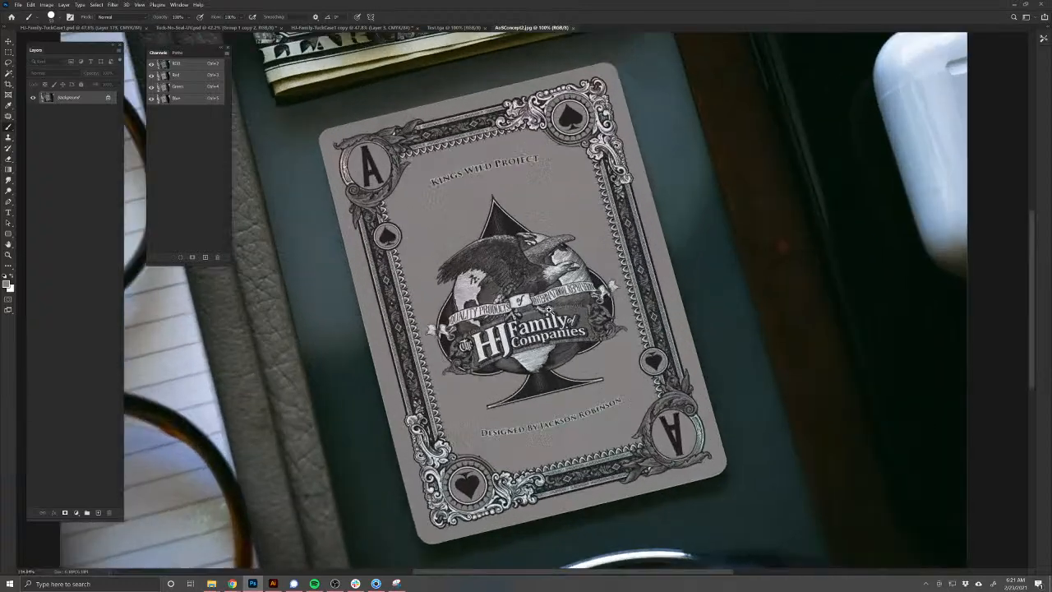
scroll(540, 293, "down", 3)
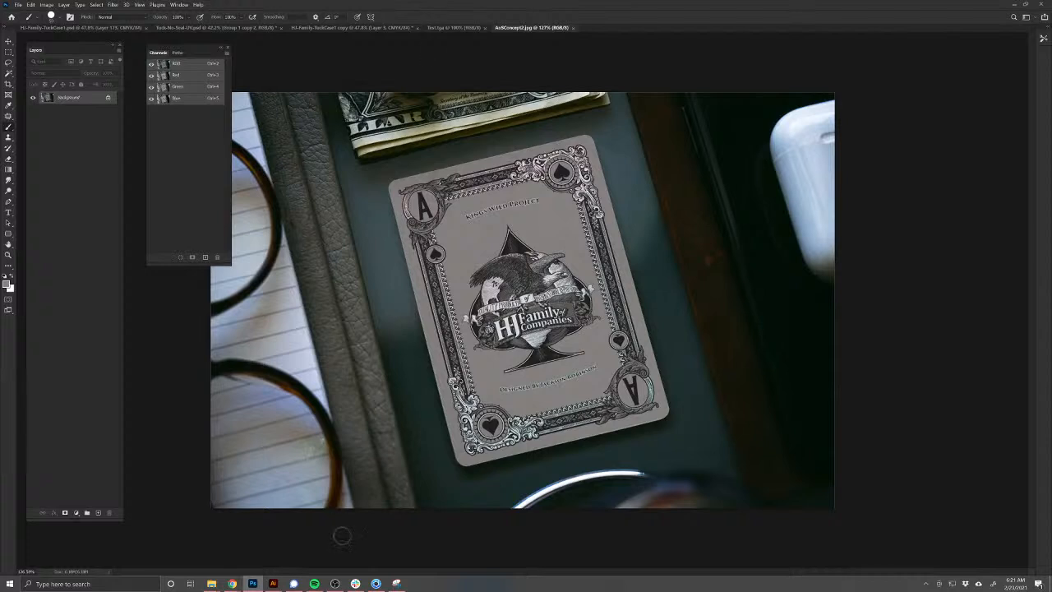
Step: Switch to KeyShot, replace the backplate with the lighting environment as background, and apply the Startup Balanced 4K environment
mouse_move(274, 583)
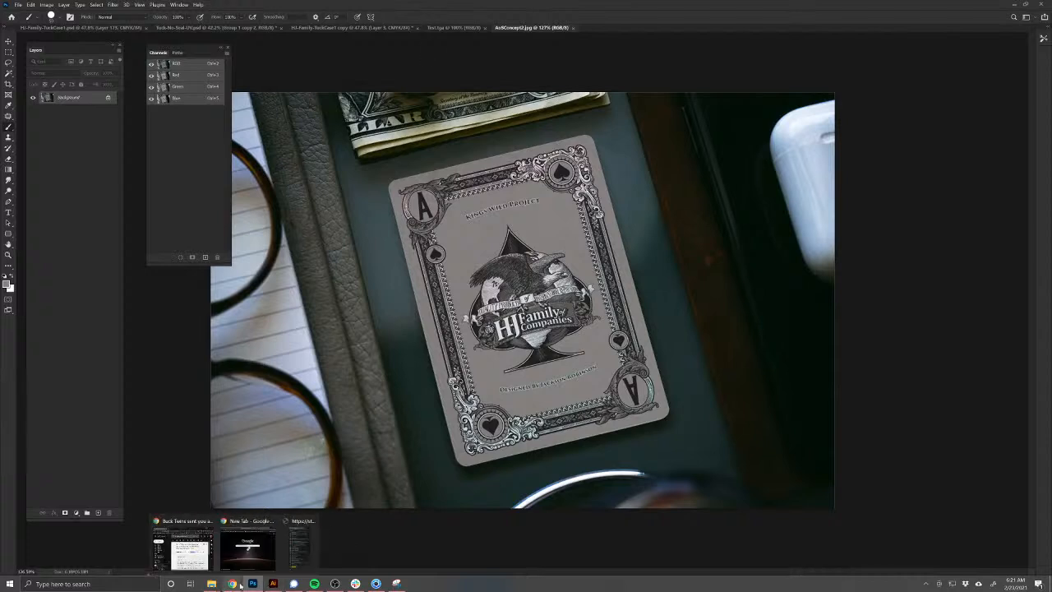
left_click(377, 583)
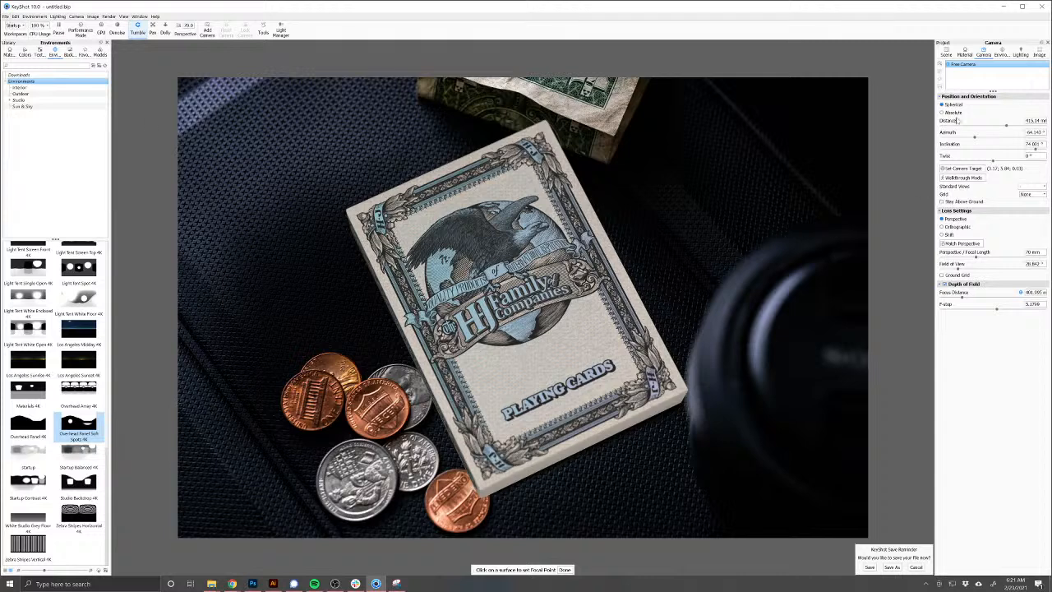
left_click(1001, 54)
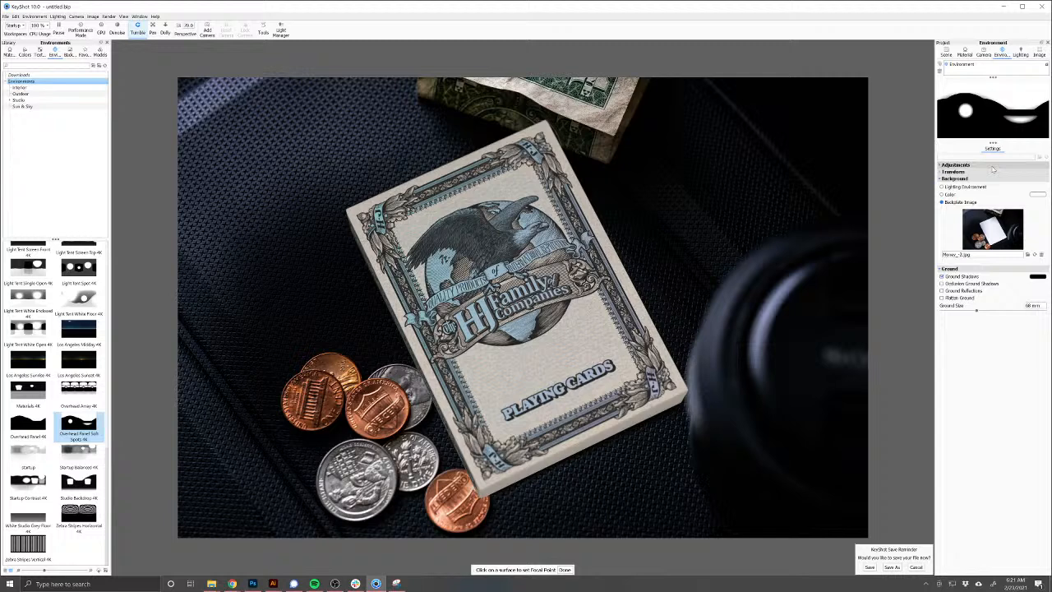
left_click(942, 187)
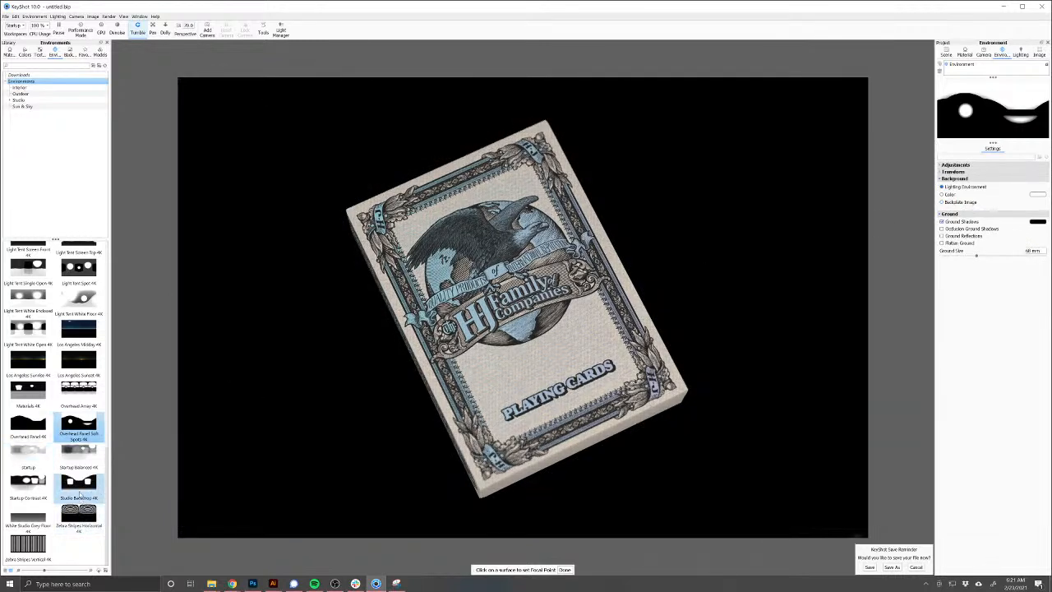
left_click_drag(78, 452, 377, 397)
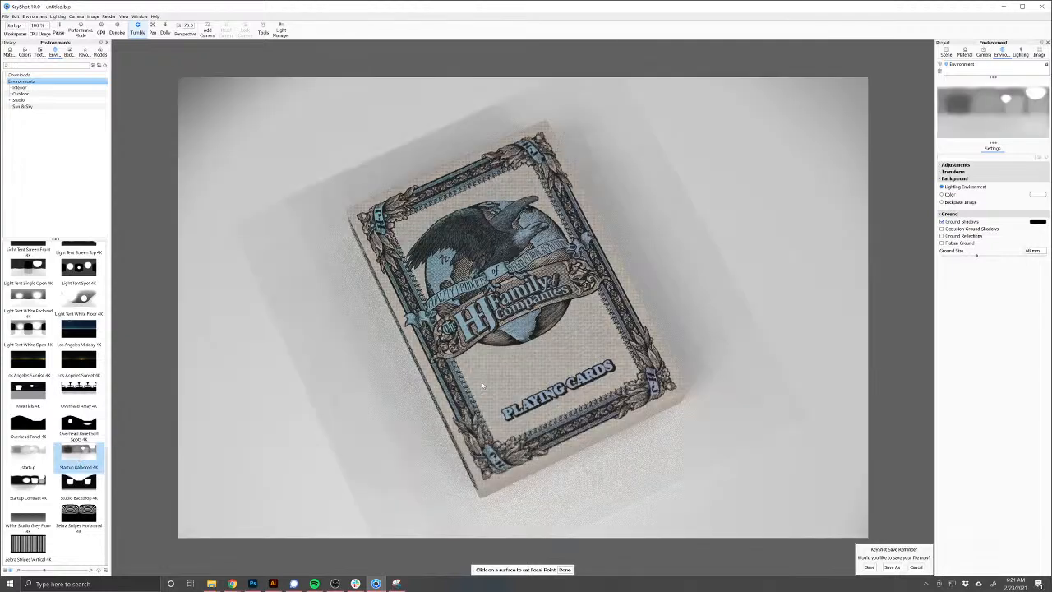
Step: Rotate the card box 90° about X to stand it upright and snap it to the ground
left_click_drag(487, 365, 500, 200)
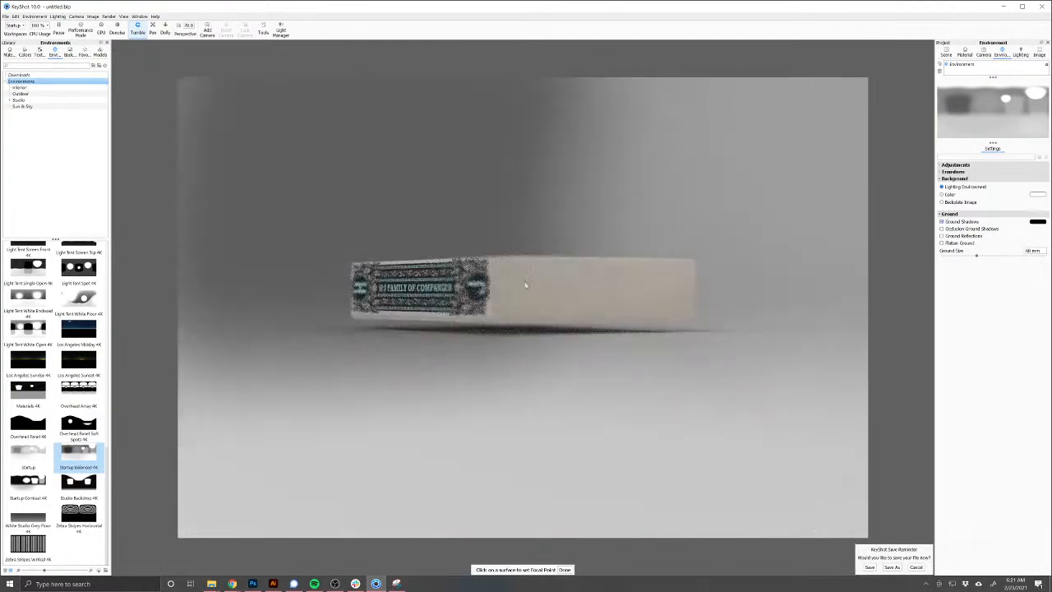
right_click(525, 285)
left_click(549, 339)
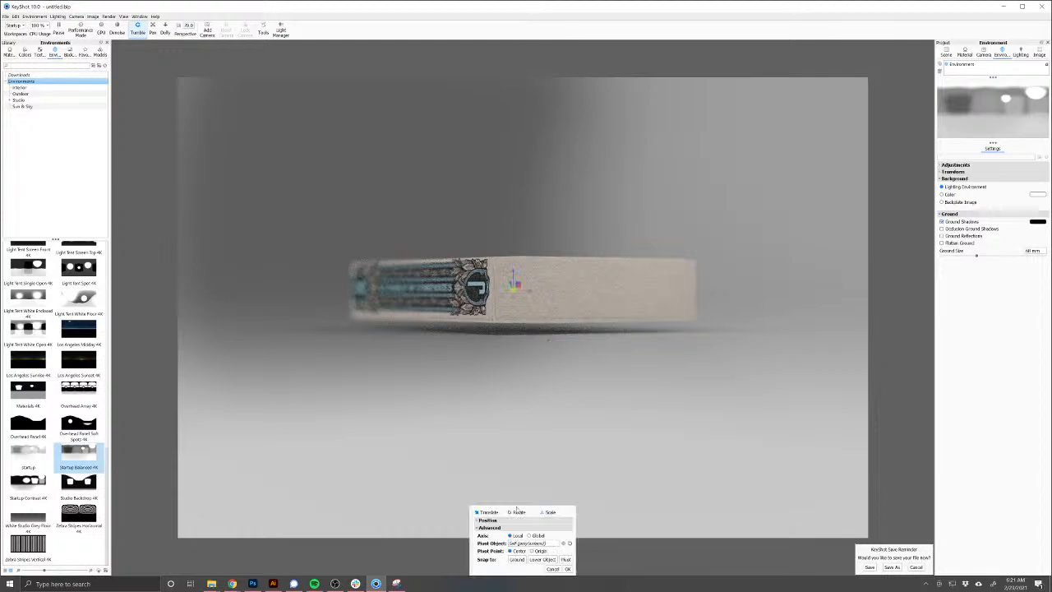
left_click(518, 511)
mouse_move(518, 282)
left_mouse_down()
mouse_move(522, 305)
mouse_move(521, 295)
left_mouse_up()
left_click(517, 560)
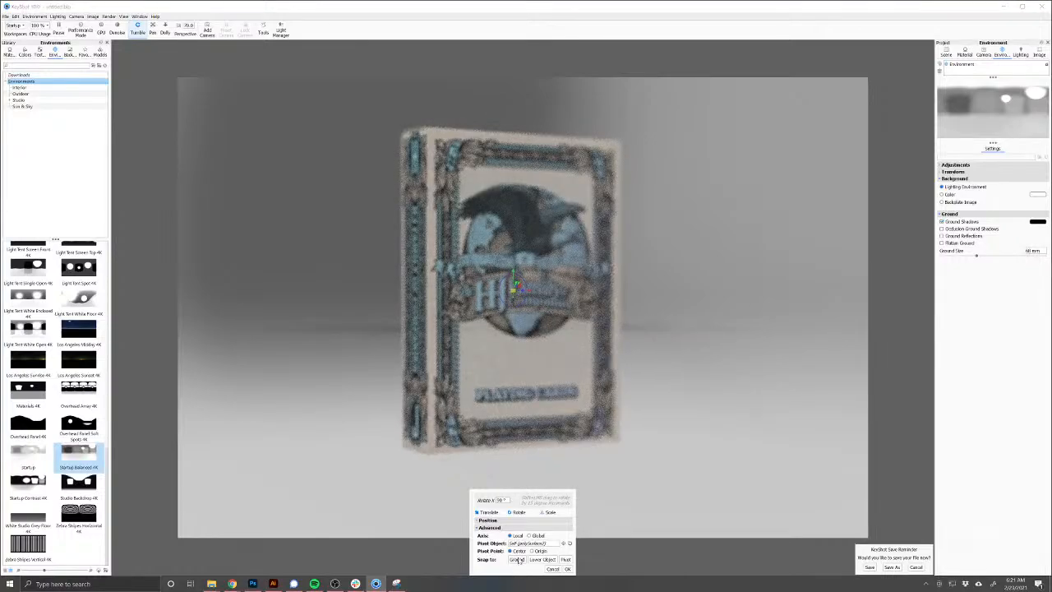
left_click_drag(672, 362, 537, 369)
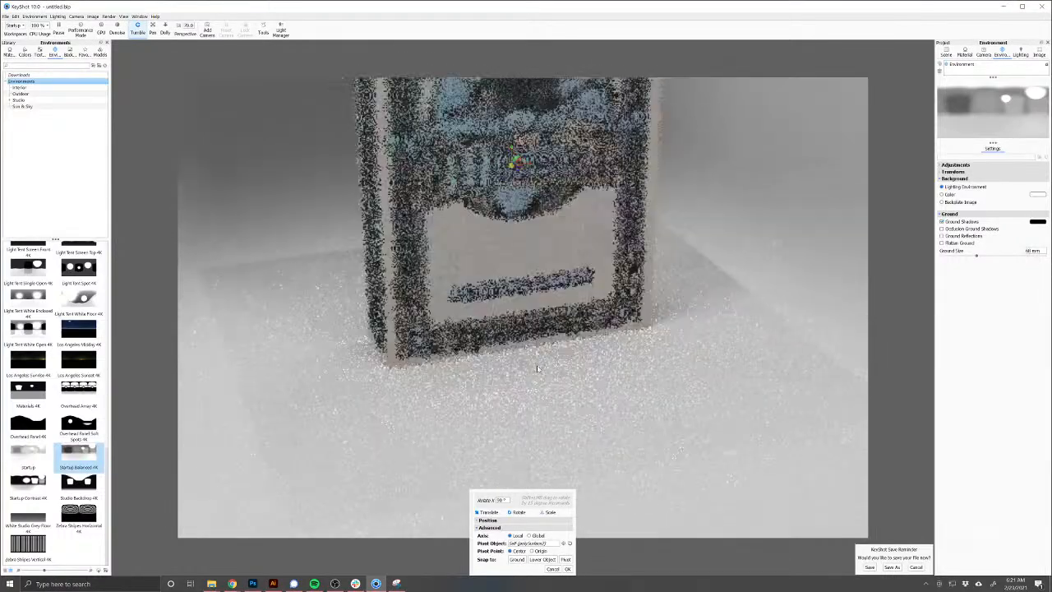
scroll(538, 367, "down", 5)
scroll(609, 310, "up", 4)
scroll(587, 313, "down", 3)
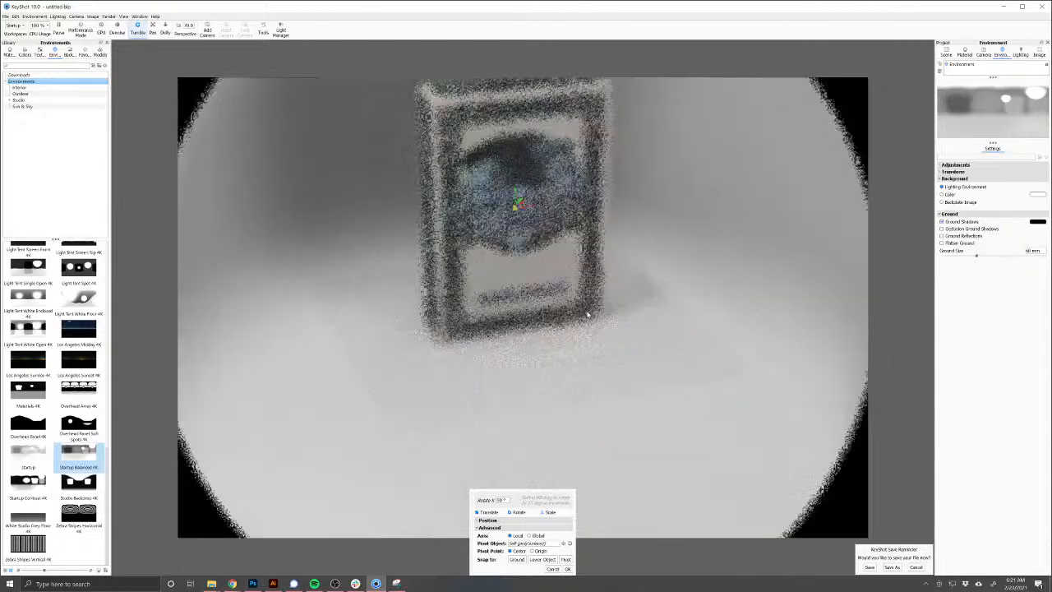
left_click(567, 569)
Step: Scale the card box model down by a factor of about 0.217 and snap it to the ground
right_click(552, 234)
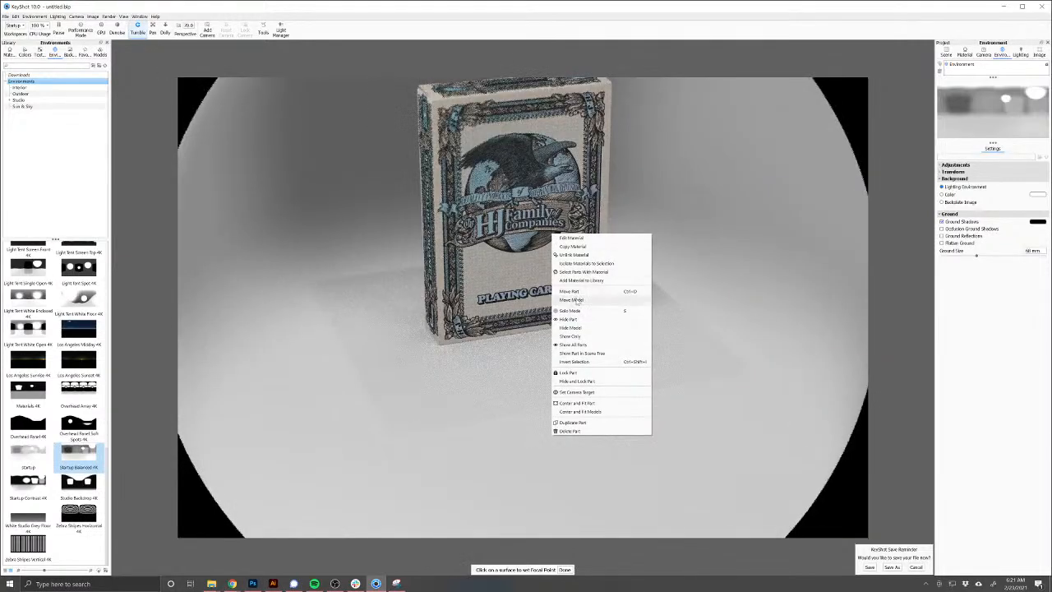
left_click(577, 301)
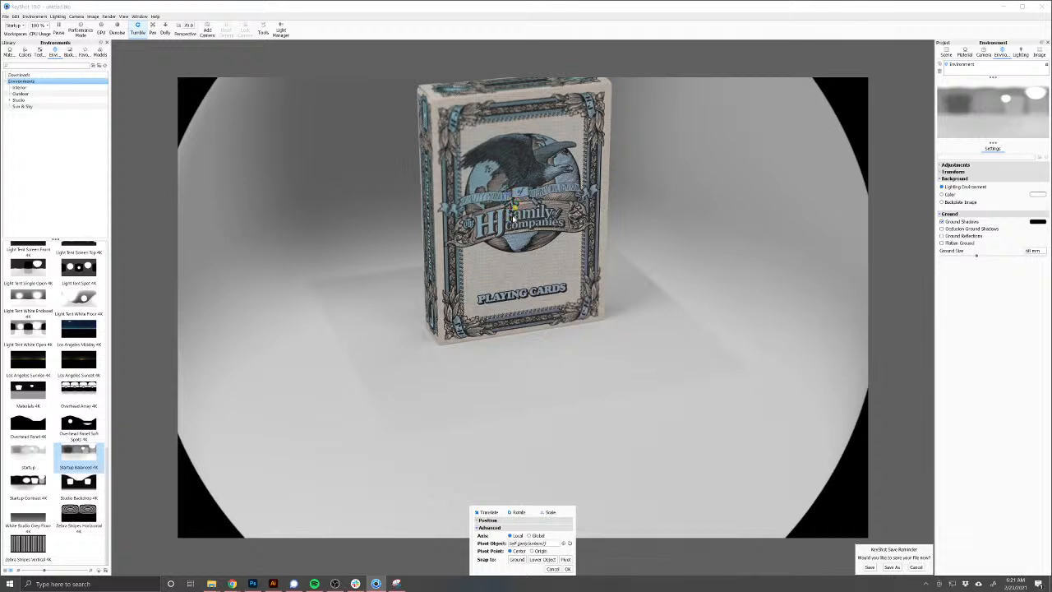
left_click_drag(517, 209, 510, 274)
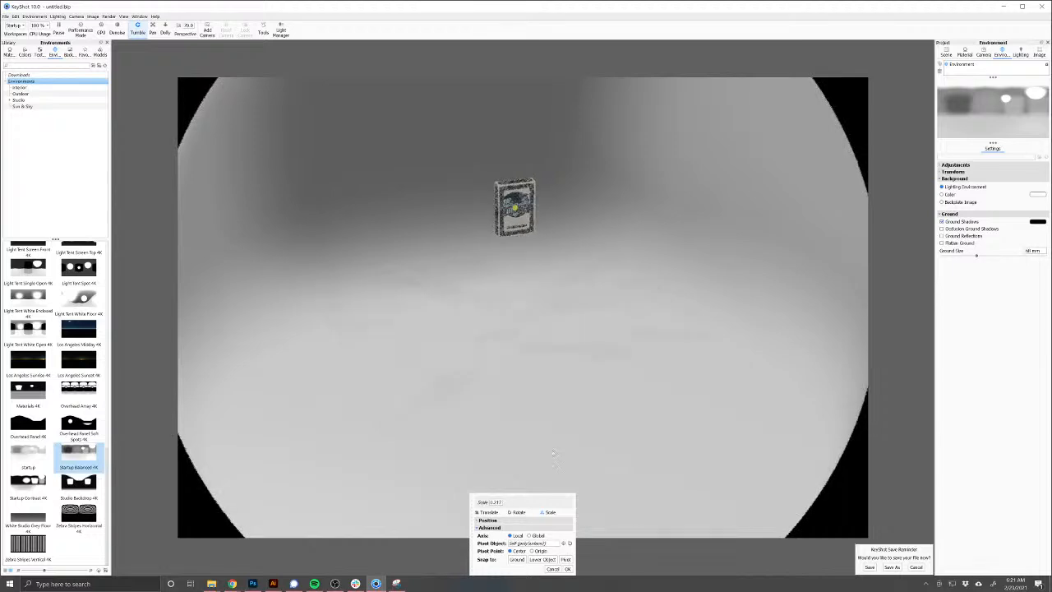
left_click(516, 559)
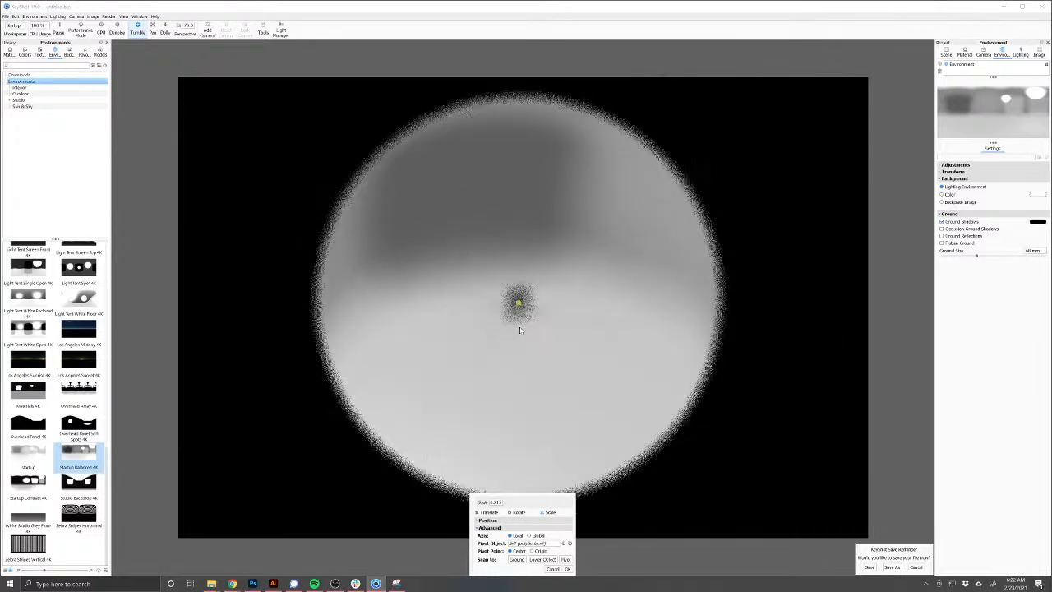
scroll(519, 326, "up", 5)
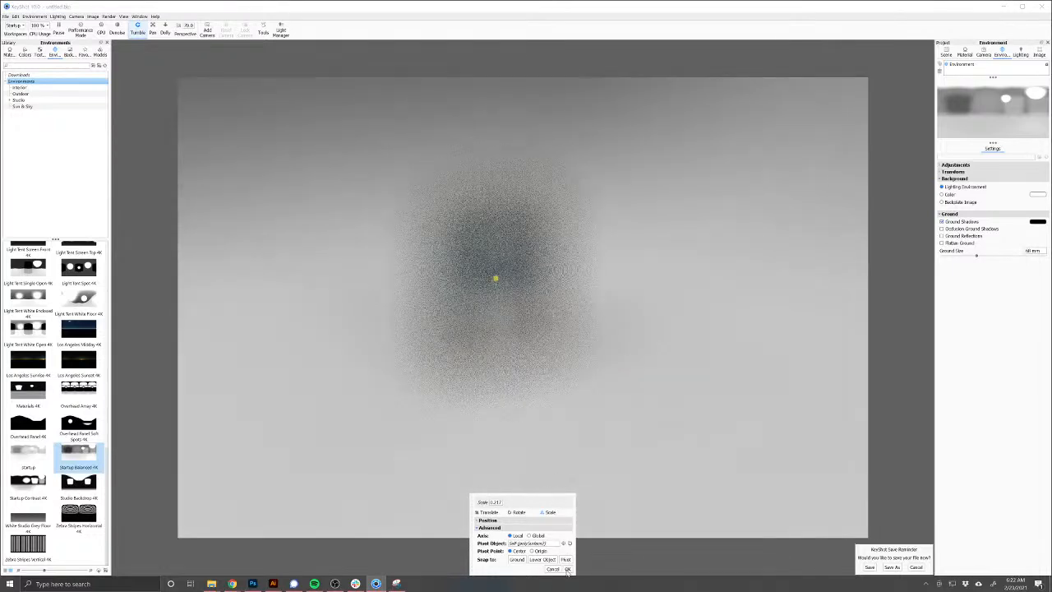
left_click(567, 569)
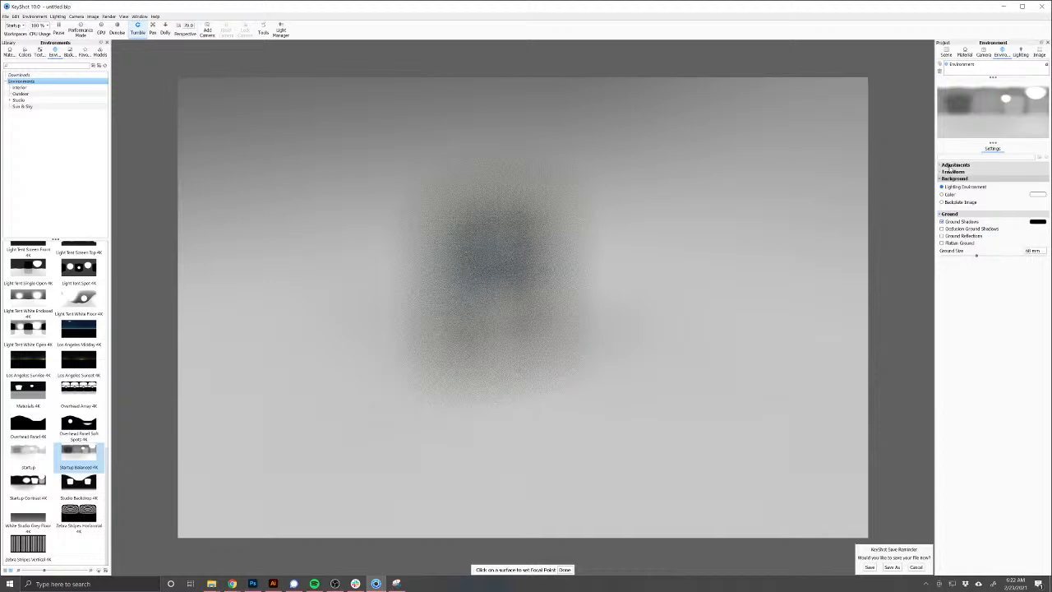
Step: Turn off the camera's depth of field and frame the box's front and side in the right half of the image
left_click(984, 54)
left_click(944, 284)
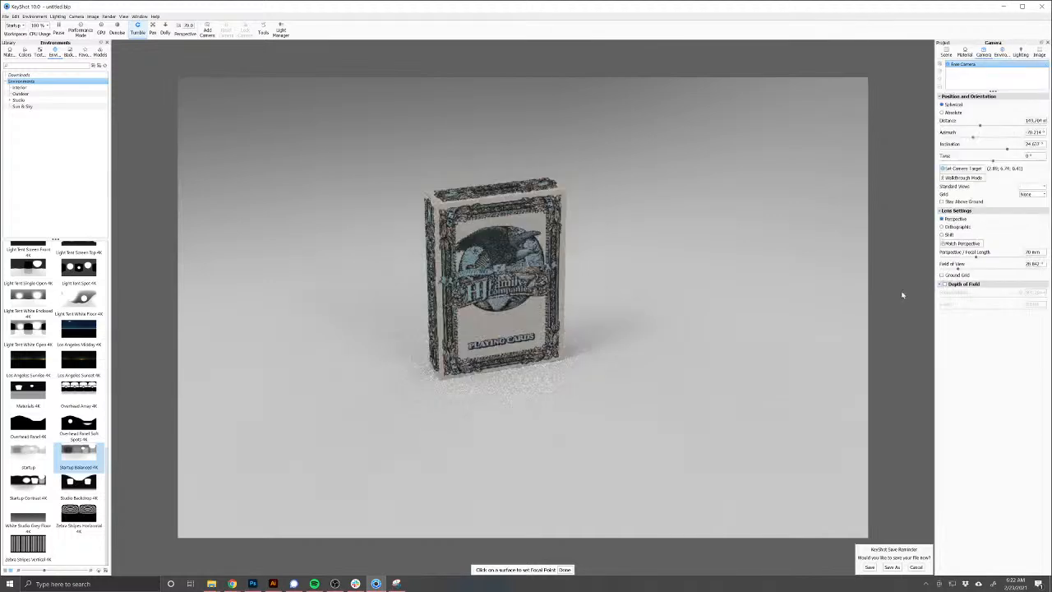
left_click_drag(505, 385, 494, 351)
scroll(494, 351, "up", 3)
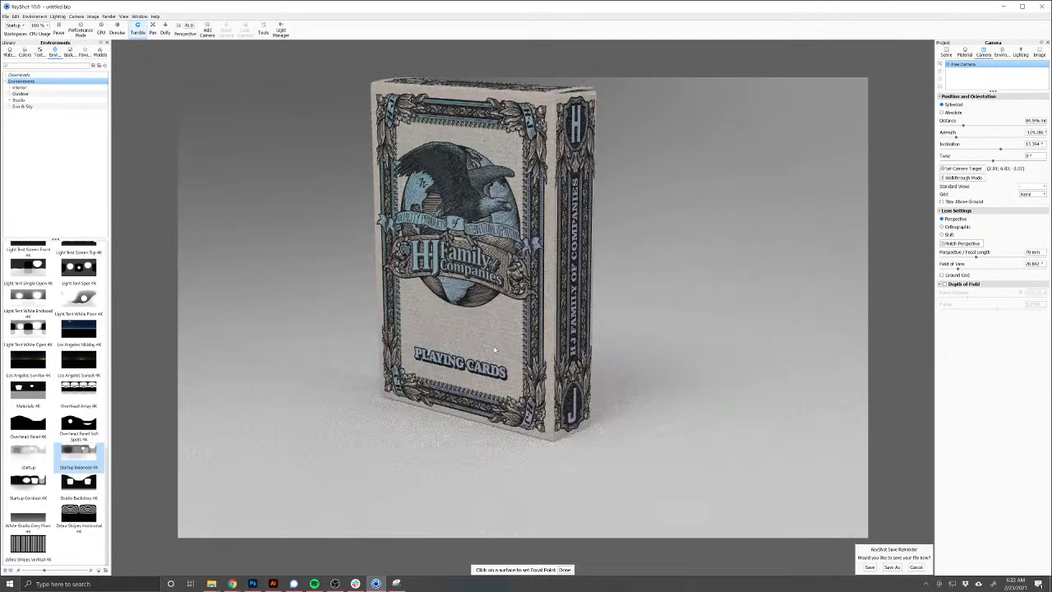
right_click(544, 300)
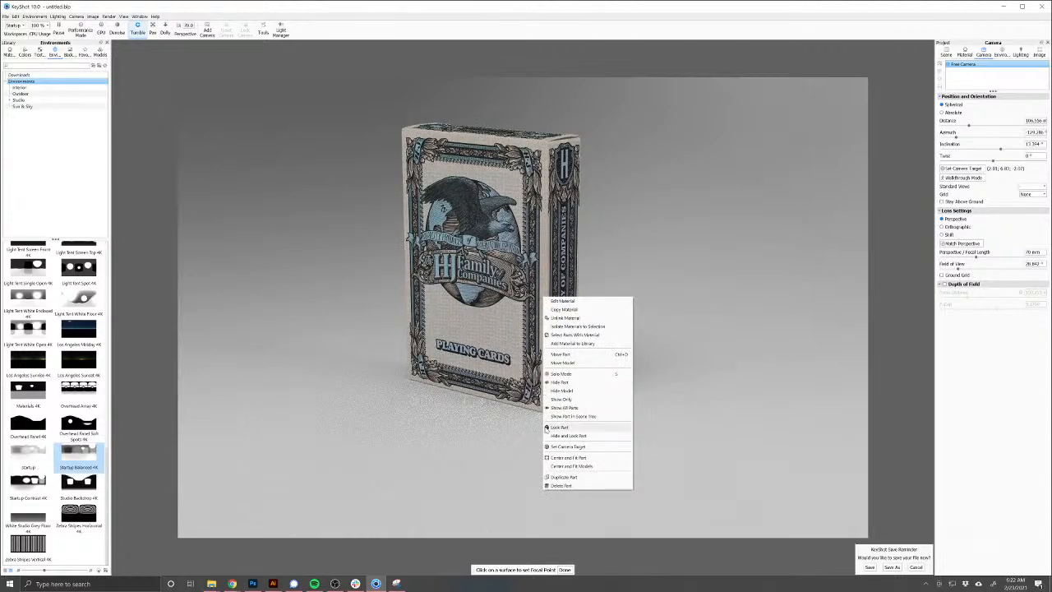
left_click_drag(539, 370, 632, 425)
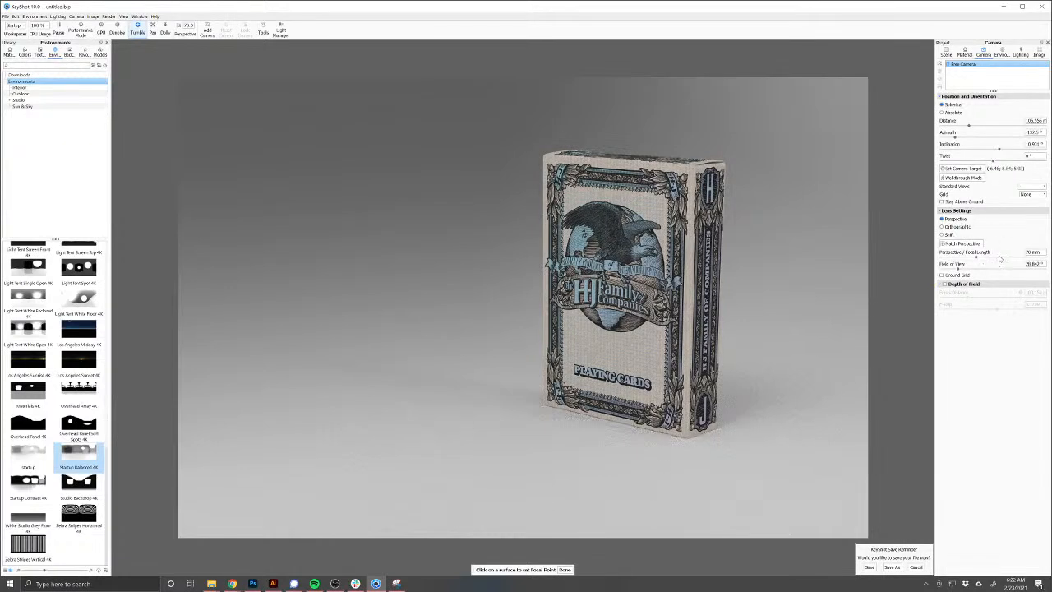
Step: Set the camera's focal length to about 51.6 mm and reframe the card box closer to the camera
left_click_drag(976, 258, 968, 257)
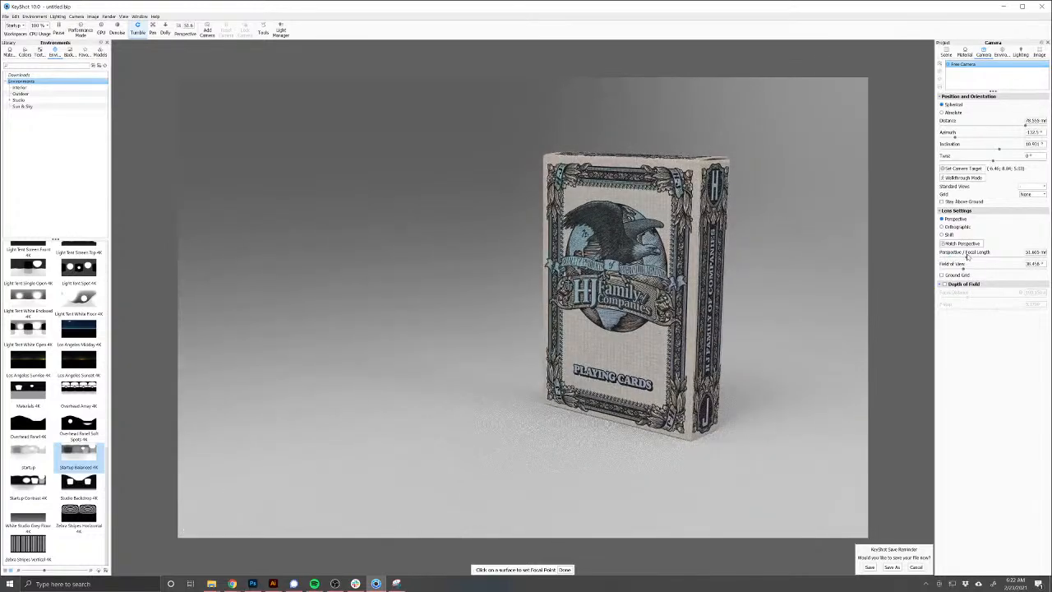
left_click_drag(748, 364, 735, 362)
scroll(702, 362, "down", 2)
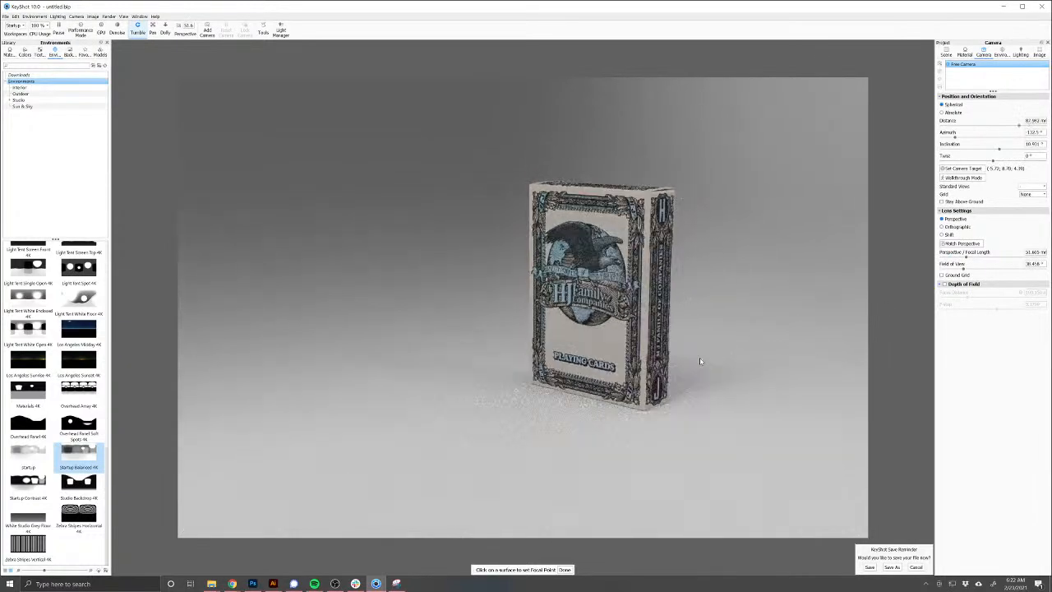
scroll(701, 362, "up", 3)
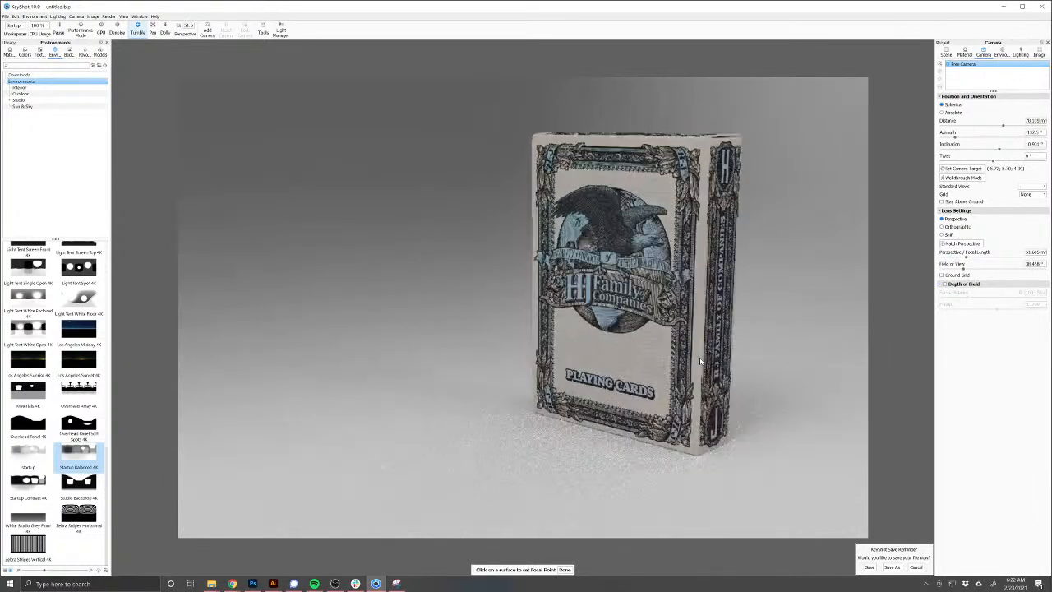
Step: Duplicate the card box part
right_click(642, 321)
left_click(633, 331)
right_click(633, 331)
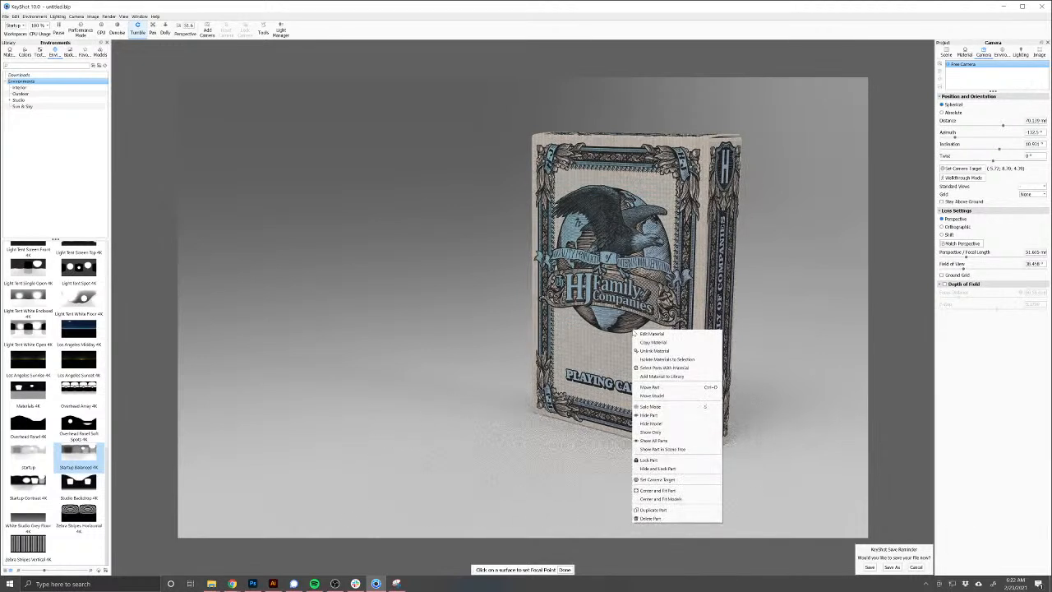
left_click(653, 510)
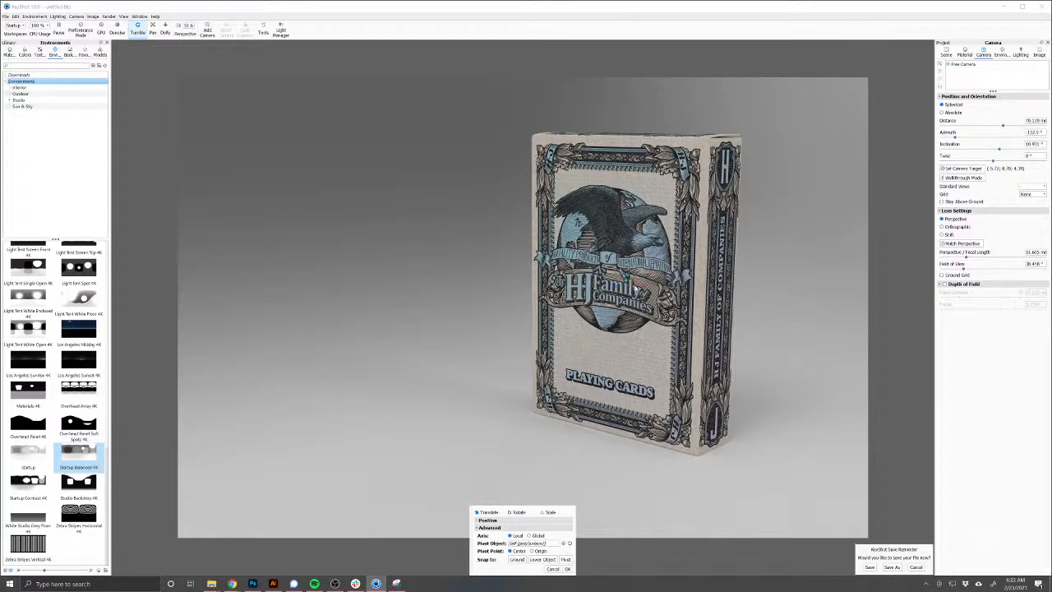
Step: Move the duplicated card box to the left of the original and angle it slightly beside it on the ground
left_click_drag(639, 289, 391, 258)
left_click(511, 514)
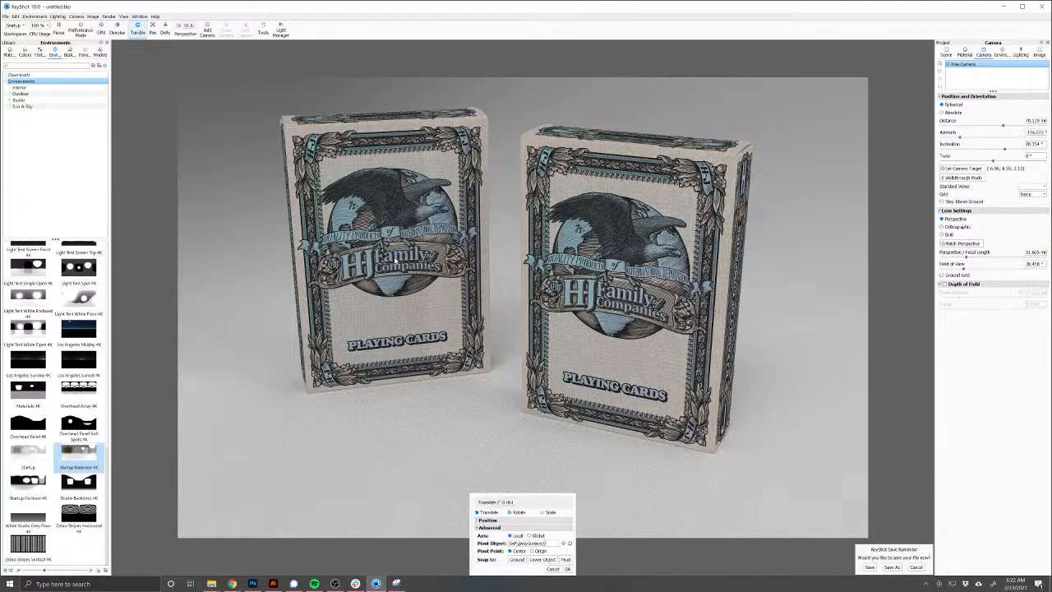
left_click_drag(569, 465, 573, 408)
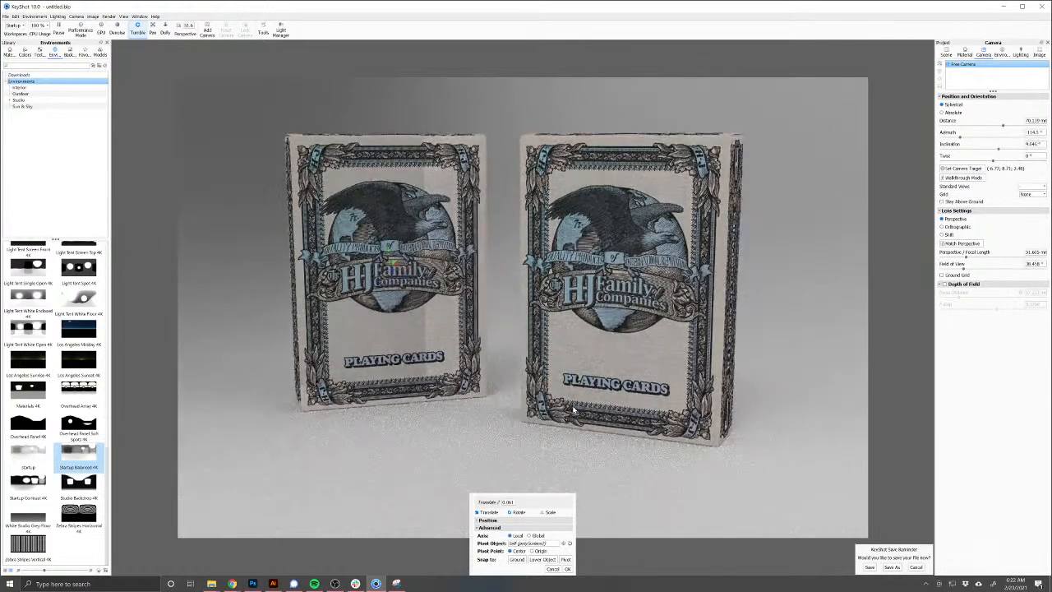
left_click_drag(528, 473, 361, 333)
left_click_drag(364, 336, 360, 327)
left_click(567, 570)
Step: Rotate the right-hand card box about 180° around its vertical axis so its back faces the camera
left_click_drag(511, 411, 500, 311)
left_click_drag(528, 347, 551, 371)
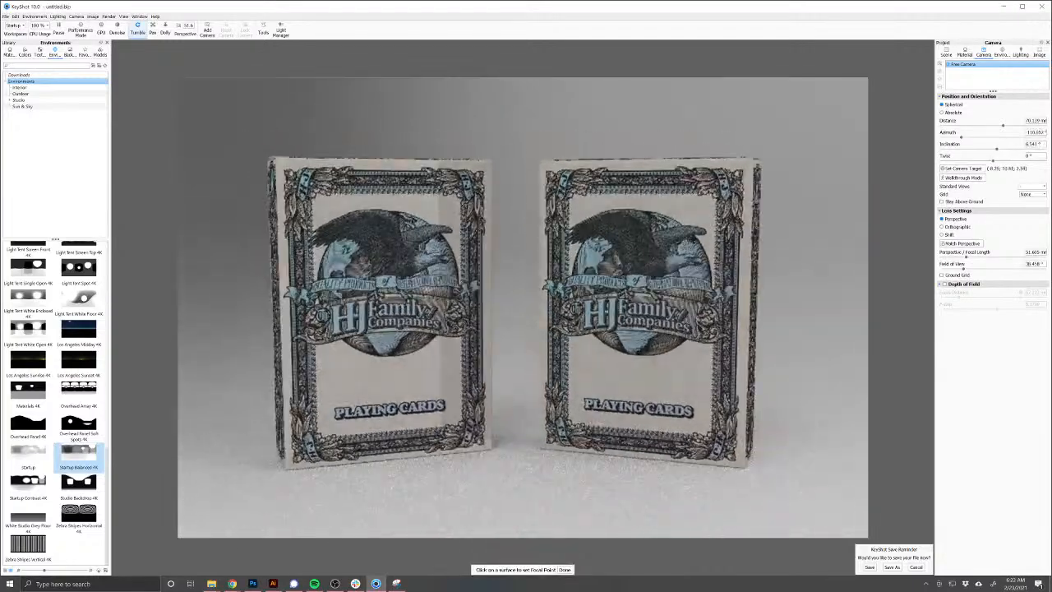
key("alt+Tab")
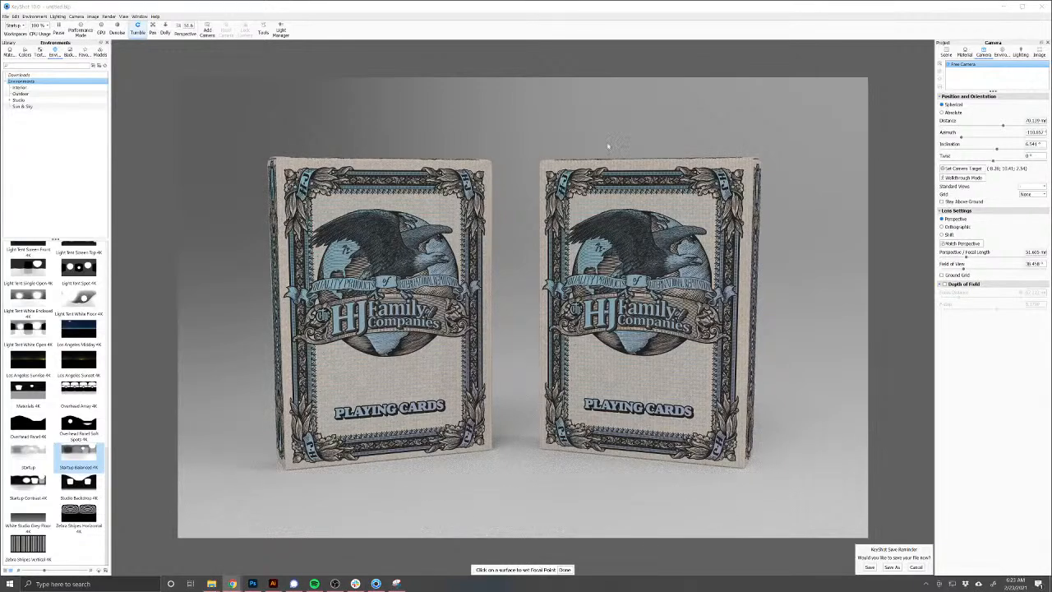
left_click_drag(609, 146, 629, 310)
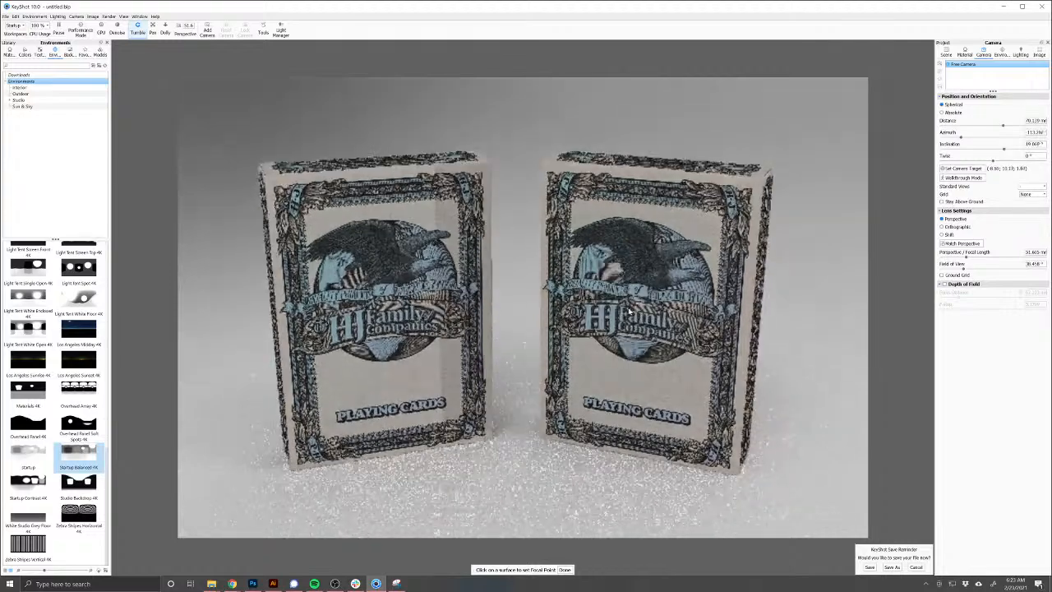
left_click_drag(598, 513, 815, 345)
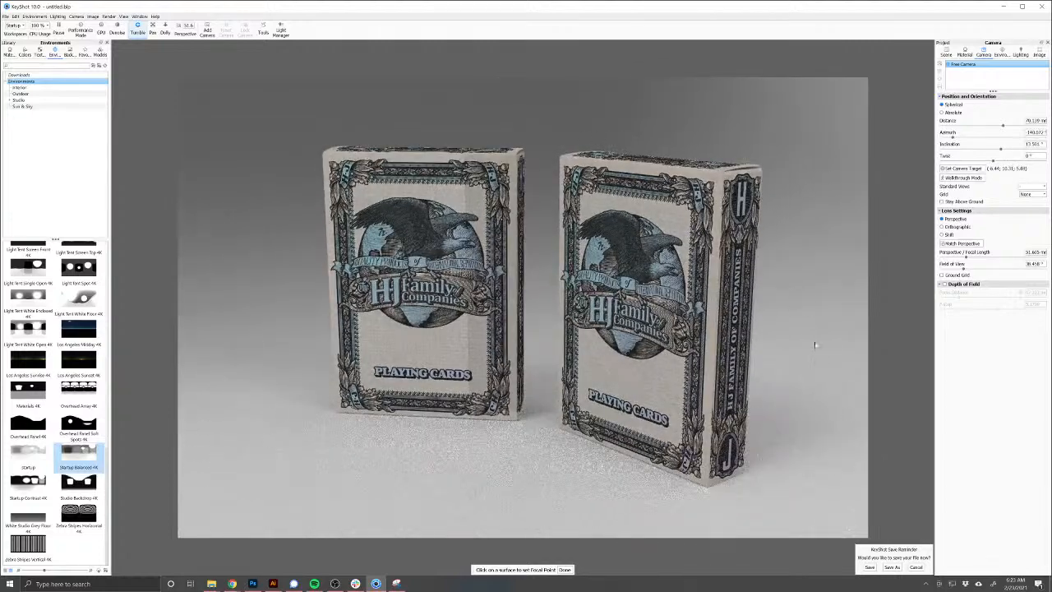
right_click(661, 293)
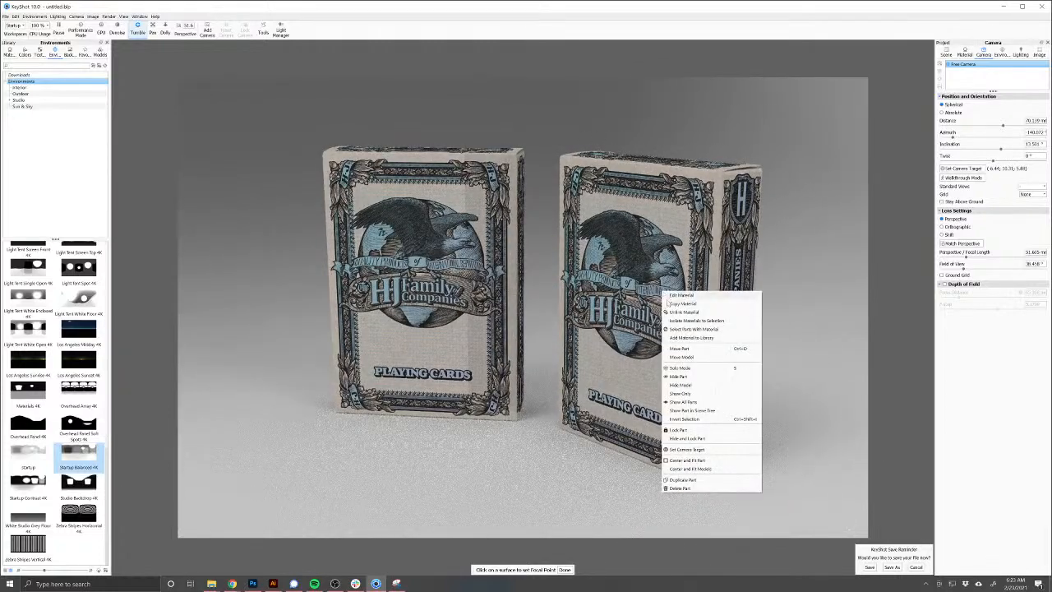
left_click(680, 358)
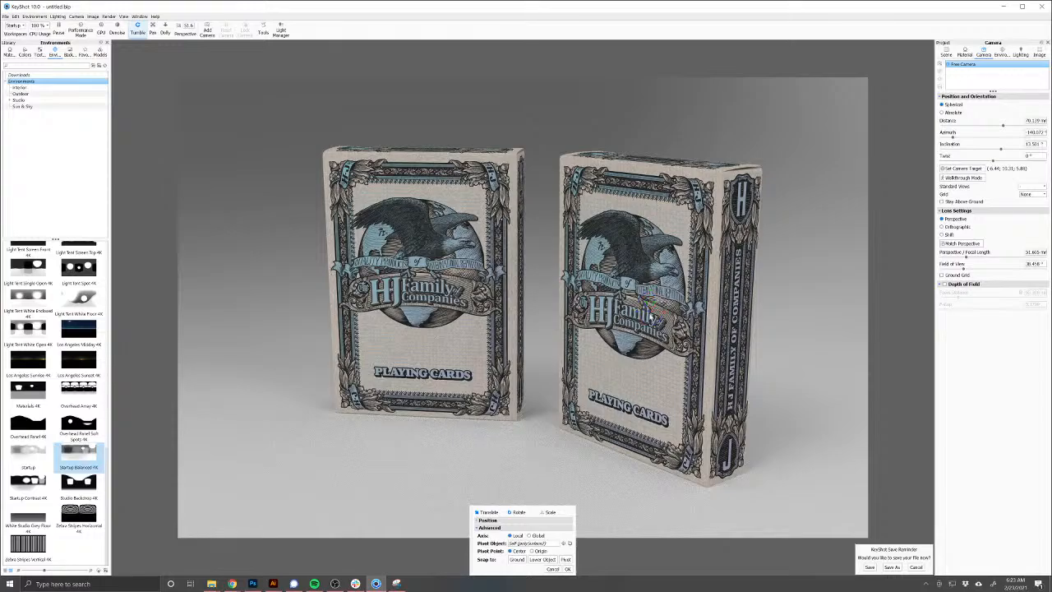
left_click_drag(650, 315, 660, 157)
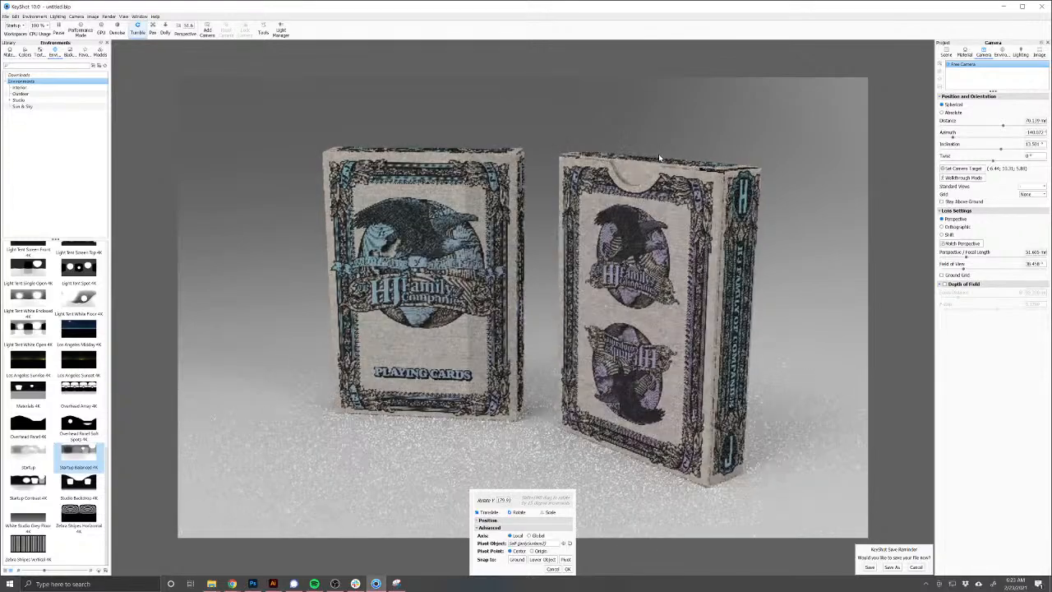
left_click(567, 569)
Step: Orbit the camera and move it closer so the front-facing and back-facing boxes together fill the image
left_click_drag(499, 468, 553, 466)
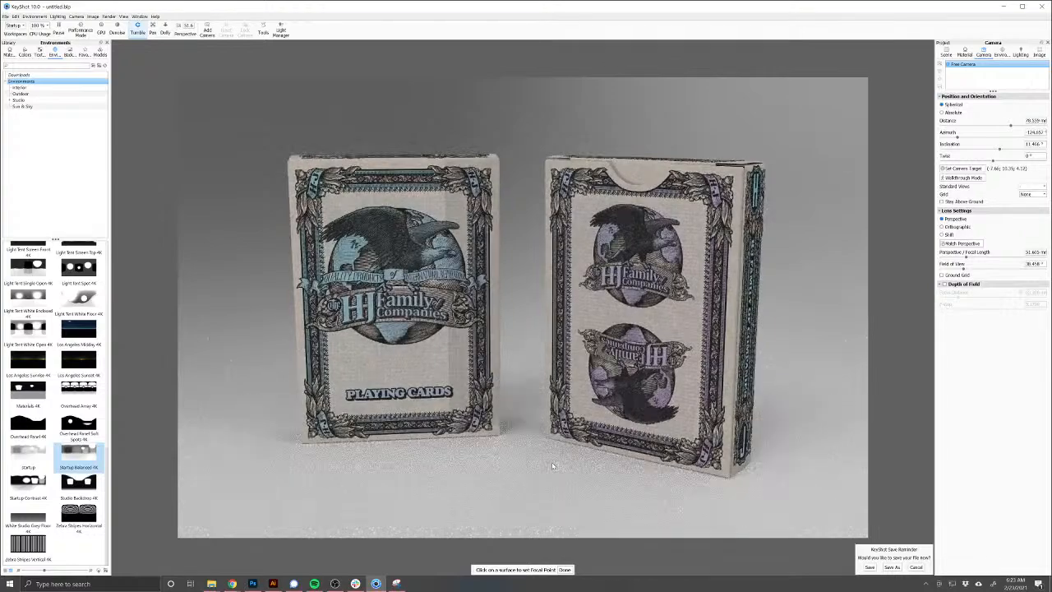
left_click_drag(552, 466, 604, 470)
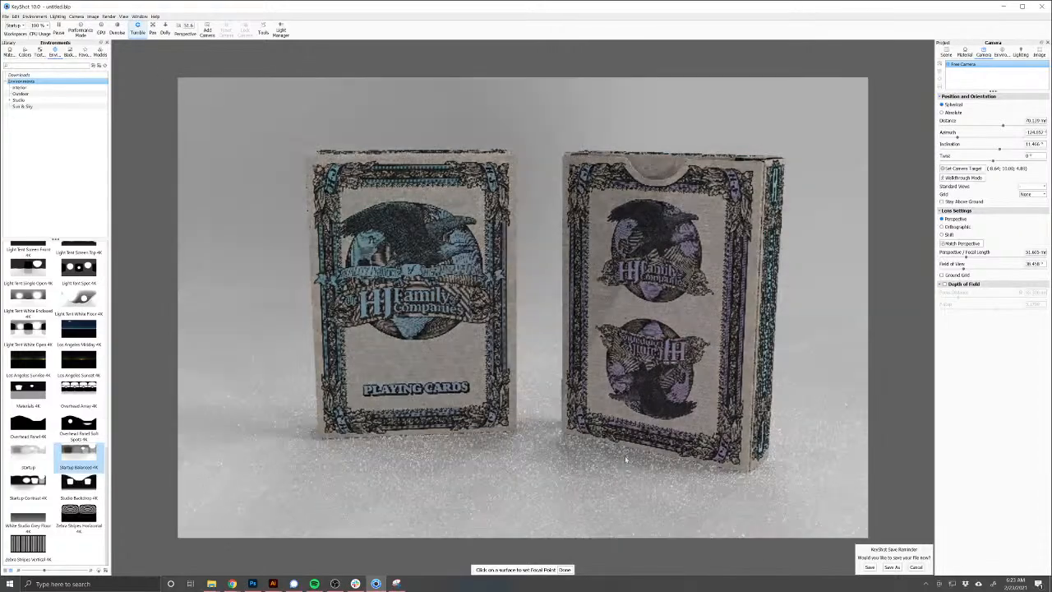
mouse_move(646, 462)
left_mouse_down()
mouse_move(673, 461)
mouse_move(623, 460)
mouse_move(690, 462)
mouse_move(652, 467)
left_mouse_up()
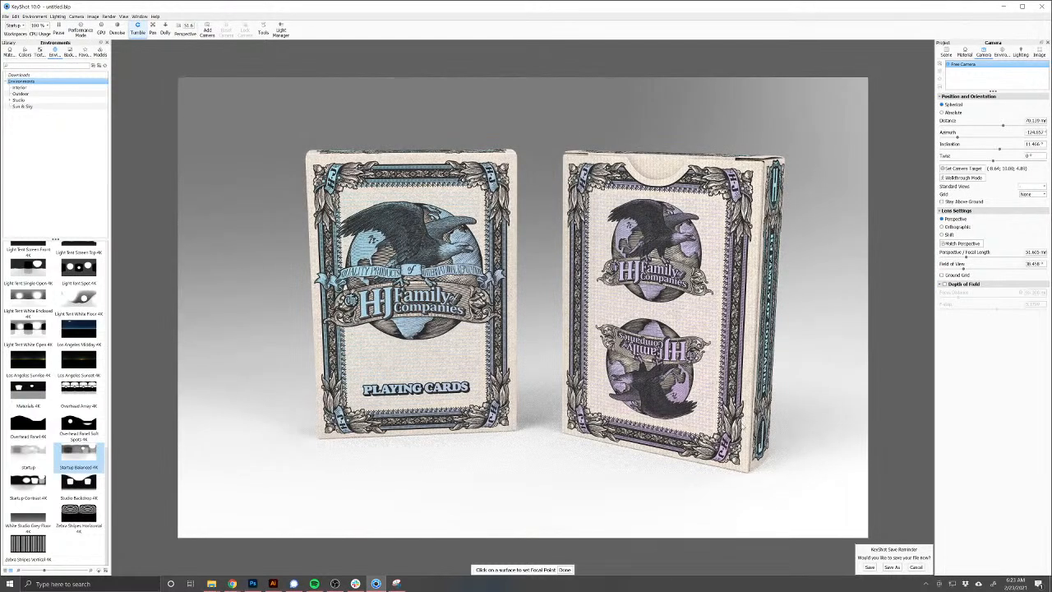
mouse_move(627, 402)
left_mouse_down()
mouse_move(598, 399)
mouse_move(625, 402)
left_mouse_up()
scroll(598, 399, "up", 2)
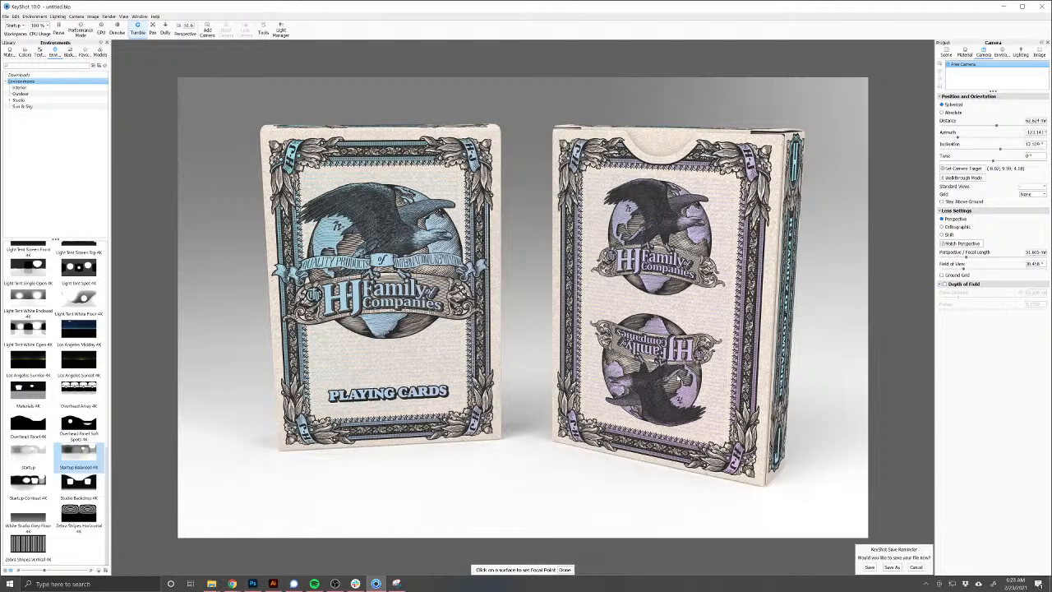
left_click(661, 217)
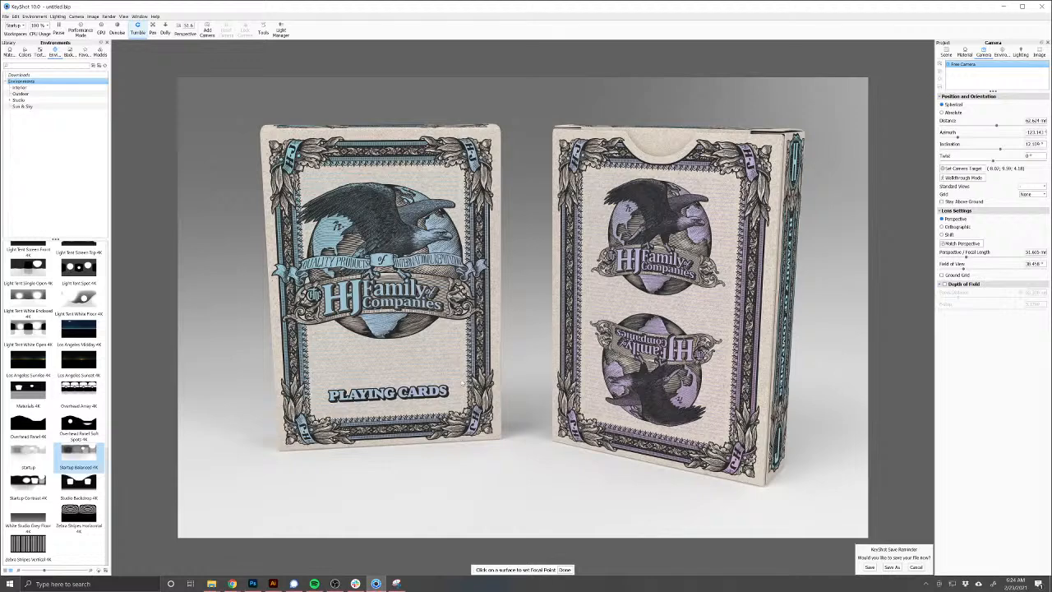
Step: Move the front-facing box farther from the back-facing box and turn it slightly to expose its left side
right_click(462, 380)
left_click(484, 437)
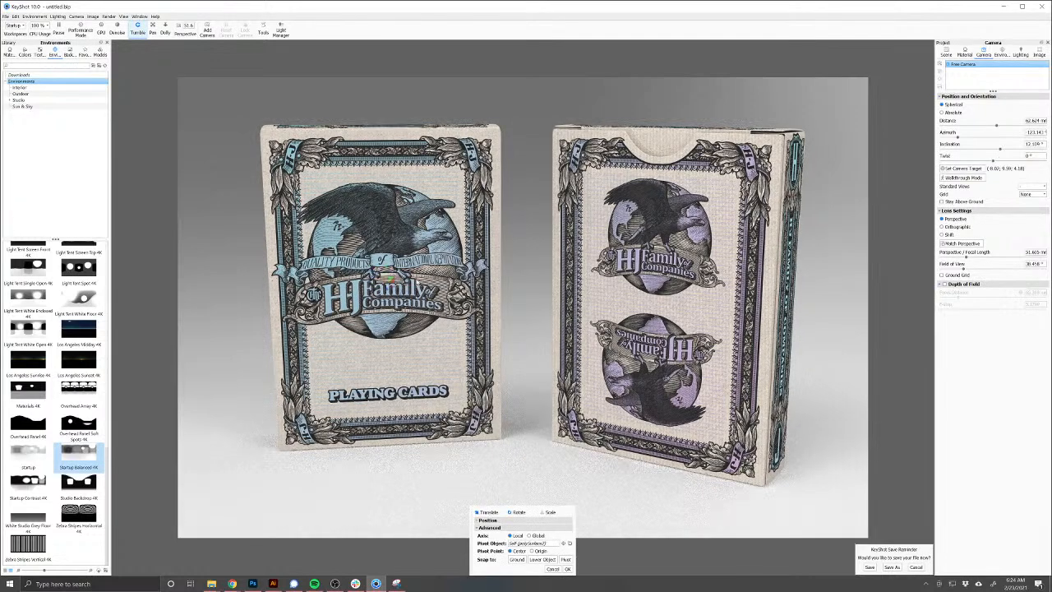
left_click_drag(403, 286, 307, 294)
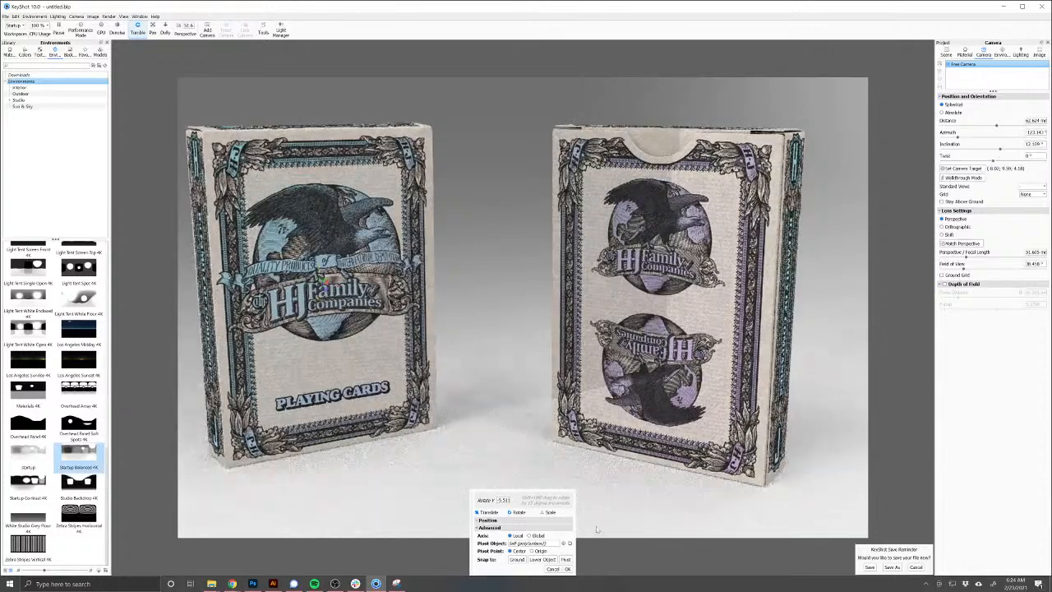
left_click(567, 569)
Step: Duplicate the back-facing box, turn the copy so its narrow side faces the camera, and place it between the other two boxes
right_click(711, 326)
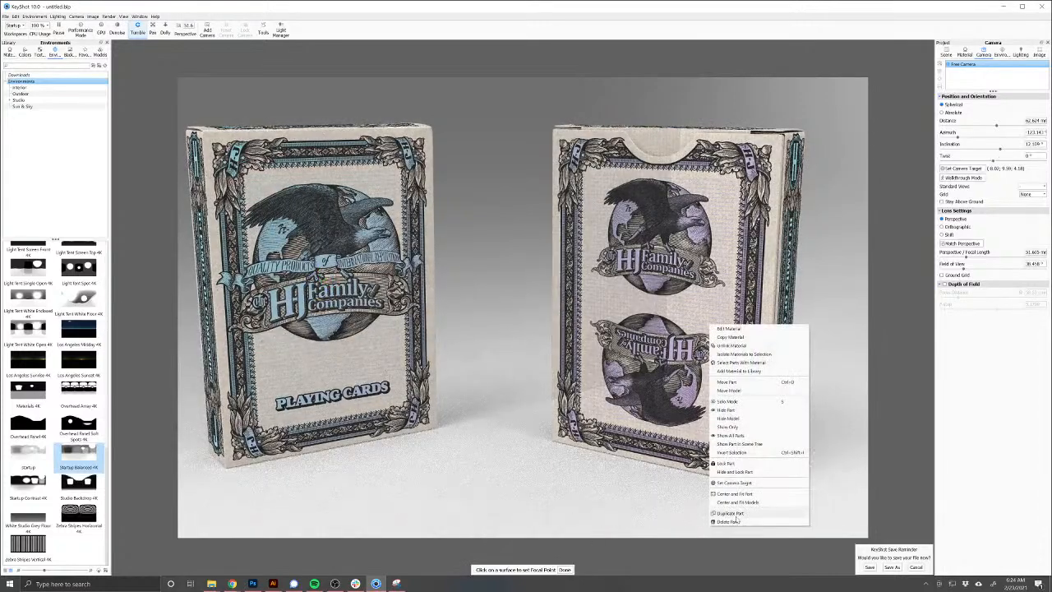
left_click(734, 513)
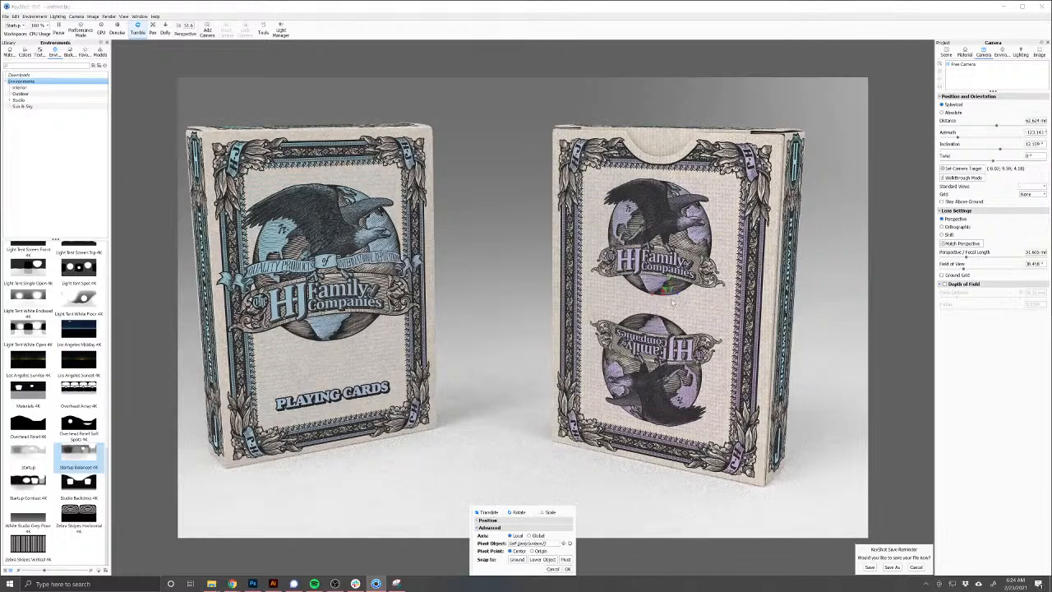
left_click_drag(653, 298, 563, 311)
left_click(518, 512)
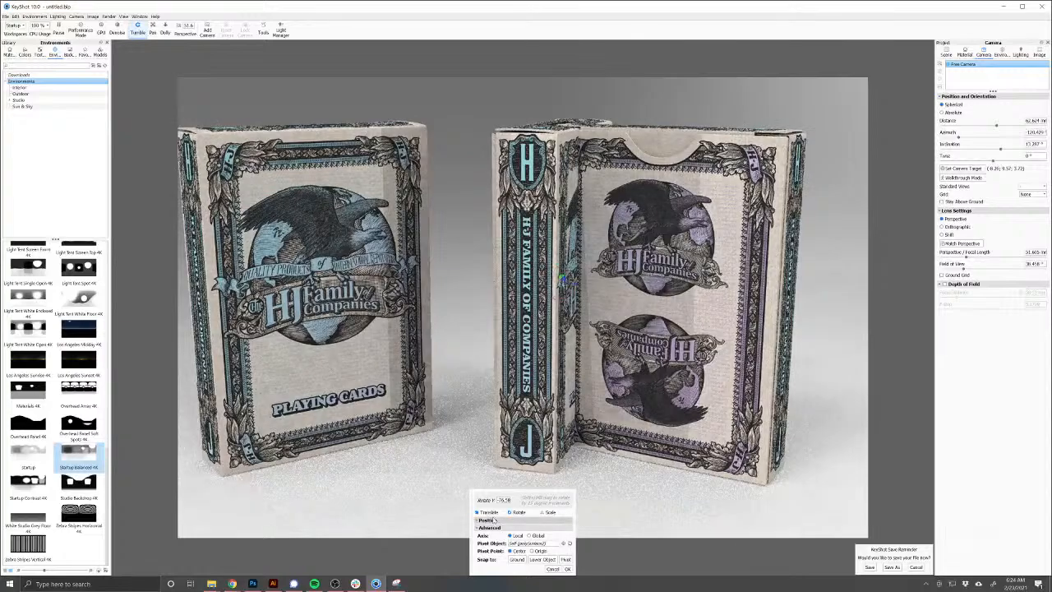
left_click_drag(575, 286, 520, 283)
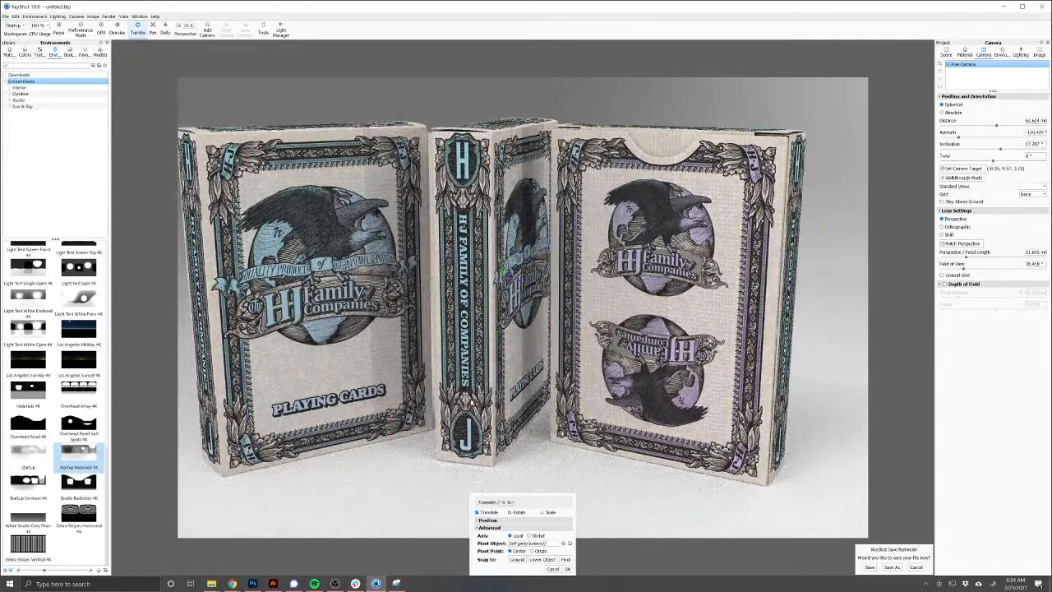
left_click_drag(503, 400, 537, 404)
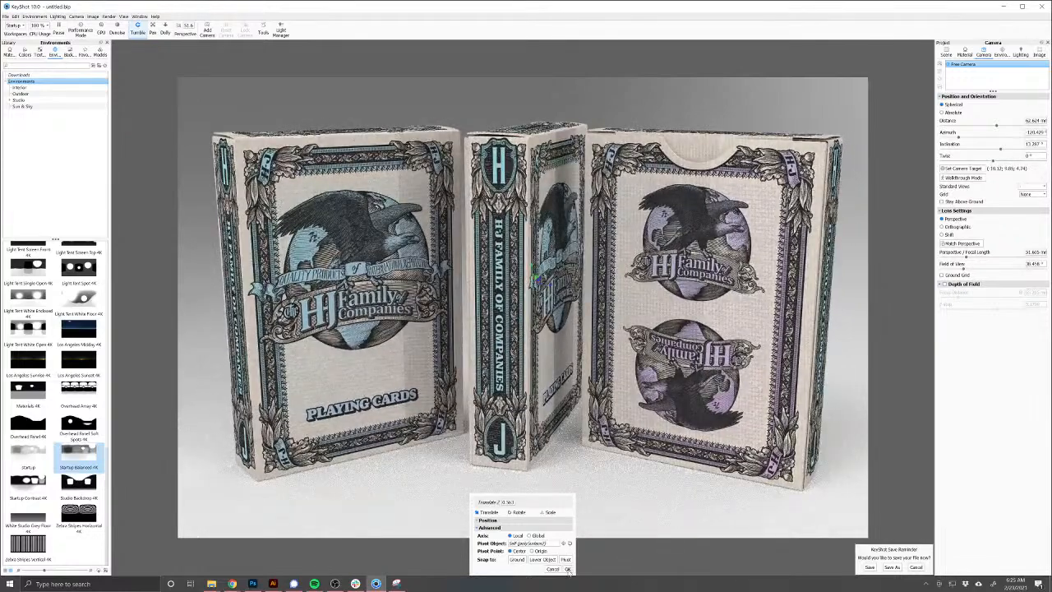
left_click(567, 570)
Step: Move the front-facing box slightly forward and away from the middle box
right_click(416, 392)
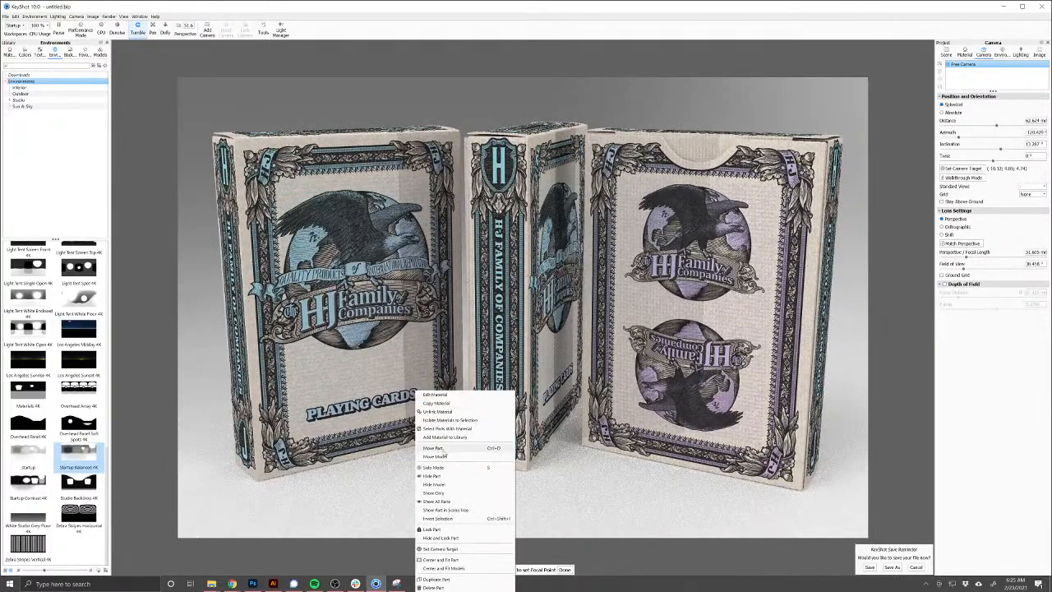
left_click(444, 455)
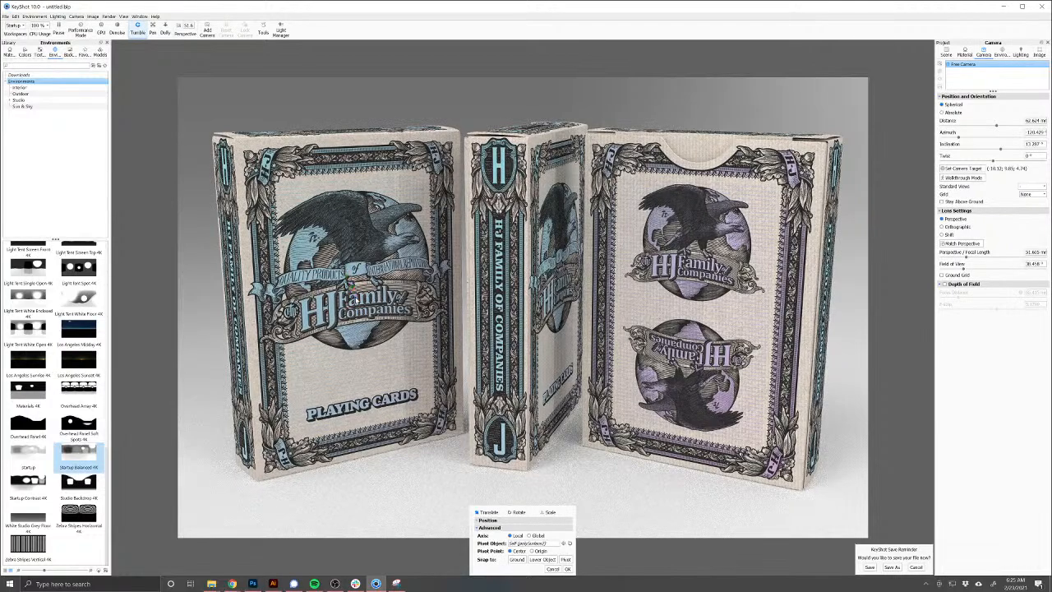
mouse_move(360, 297)
left_mouse_down()
mouse_move(386, 303)
mouse_move(345, 295)
left_mouse_up()
left_click(567, 569)
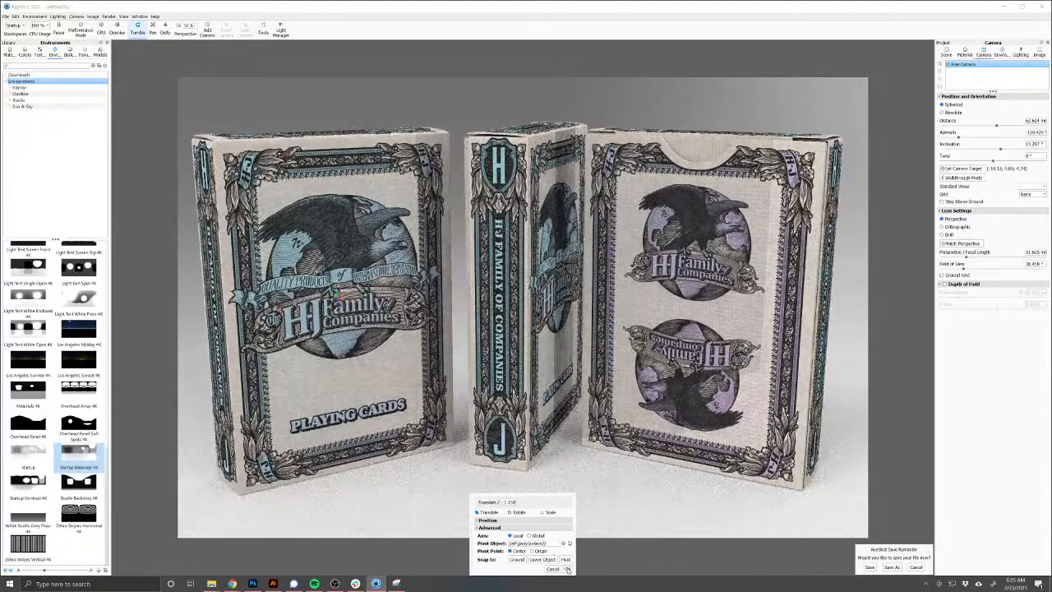
Step: Adjust the camera to an azimuth of about -122.3° and frame all three boxes closely across the image
left_click_drag(606, 482, 617, 483)
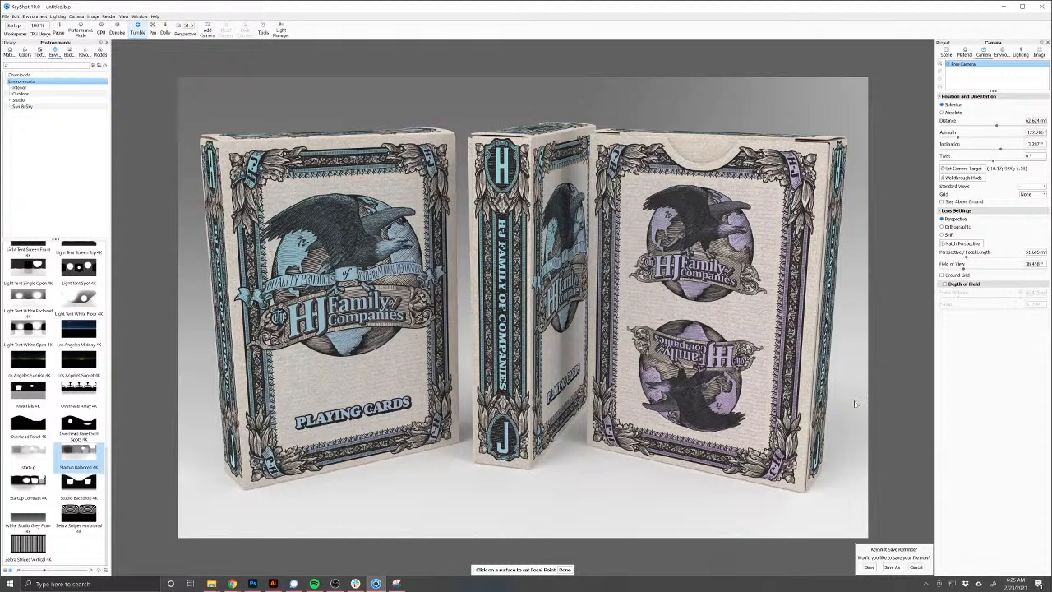
scroll(730, 378, "up", 3)
scroll(730, 379, "down", 2)
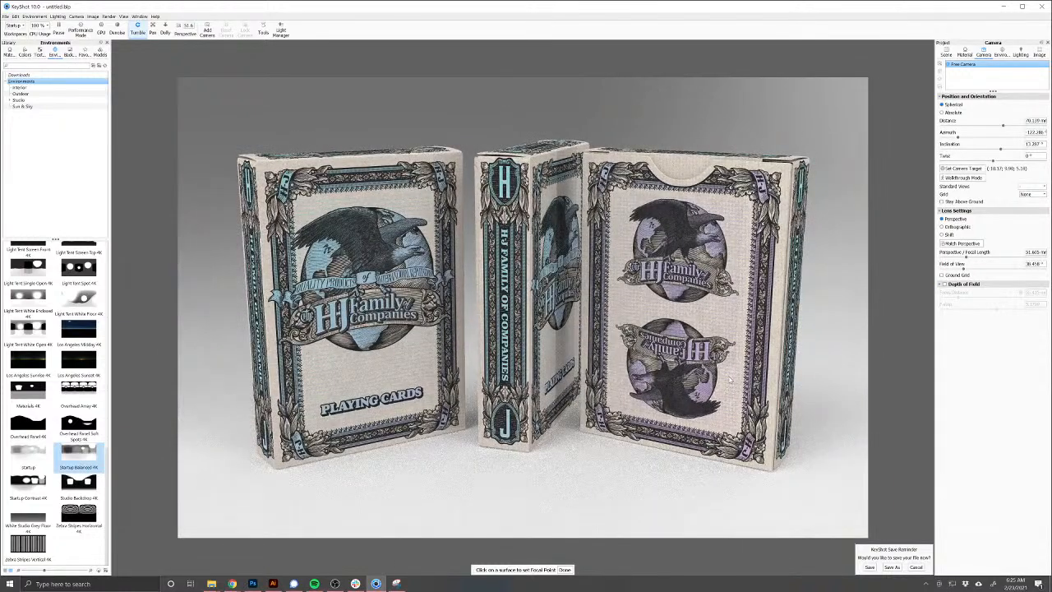
scroll(730, 379, "up", 2)
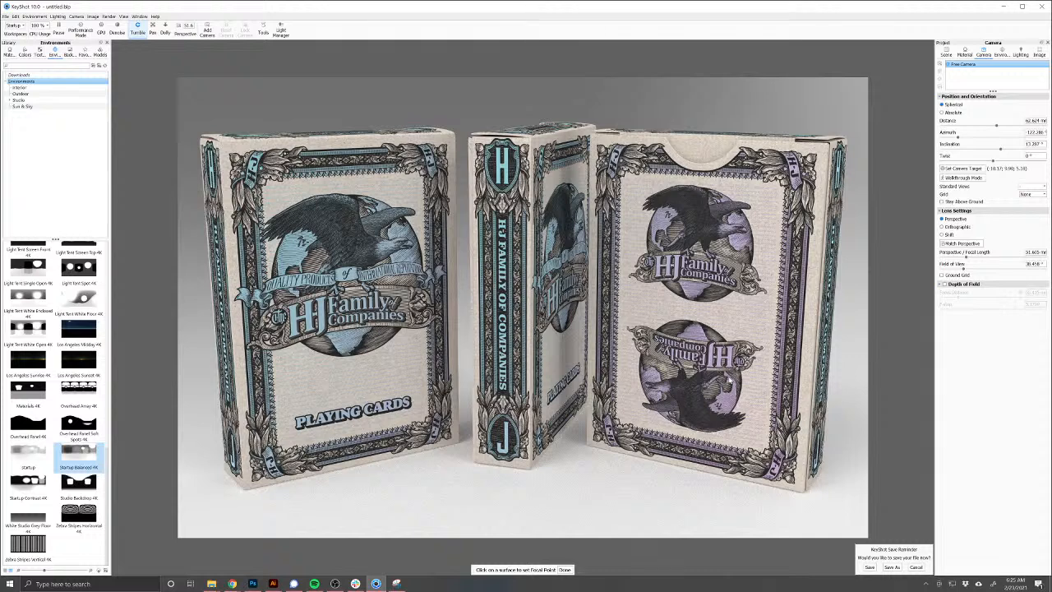
Step: Open Snipping Tool and capture the KeyShot render area showing the three card boxes
key("super")
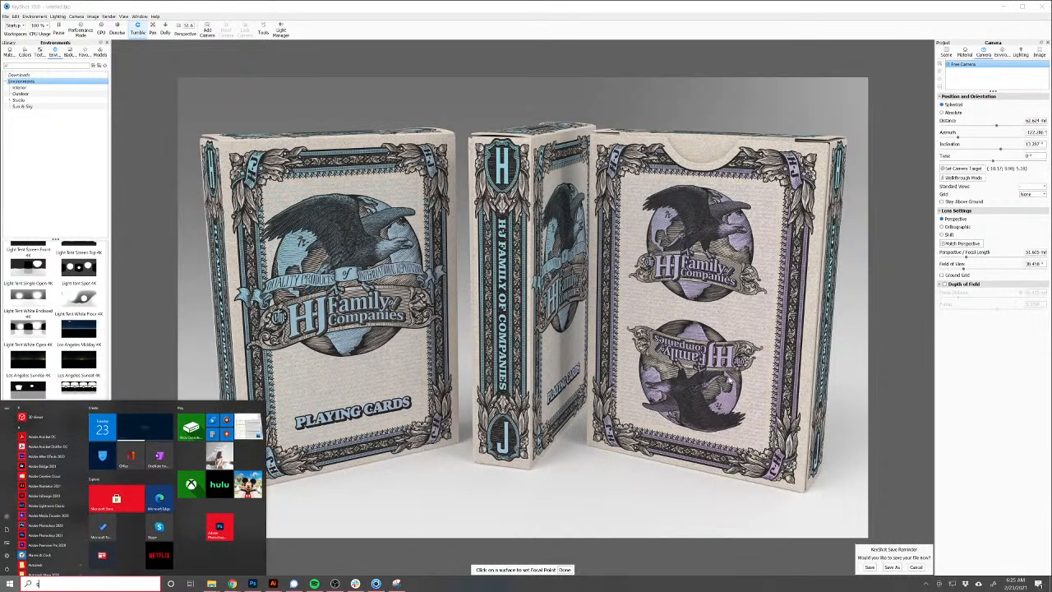
type("sni")
key("Return")
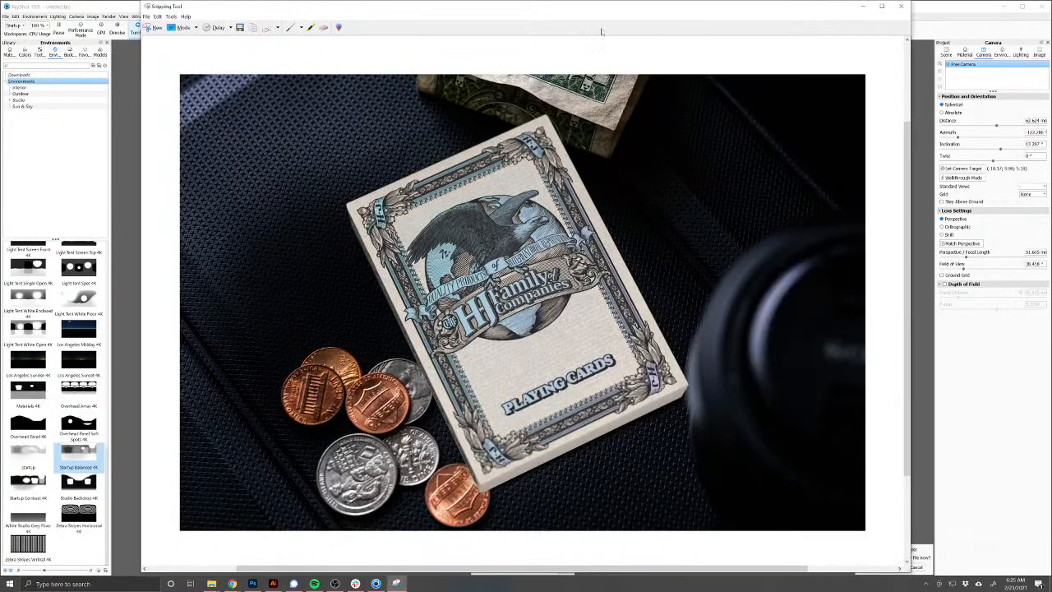
left_click(153, 28)
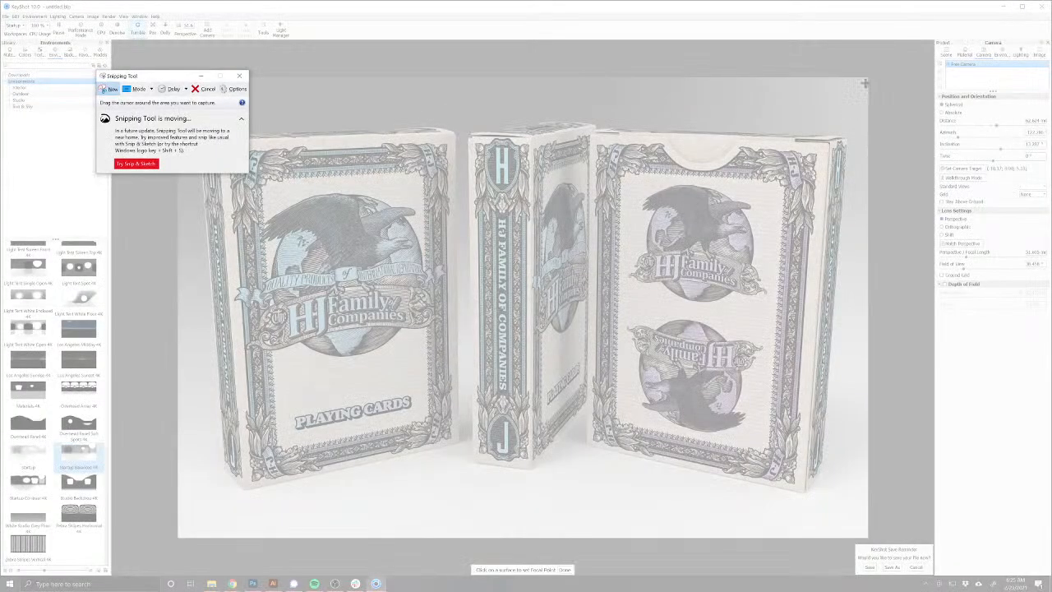
left_click_drag(865, 80, 182, 535)
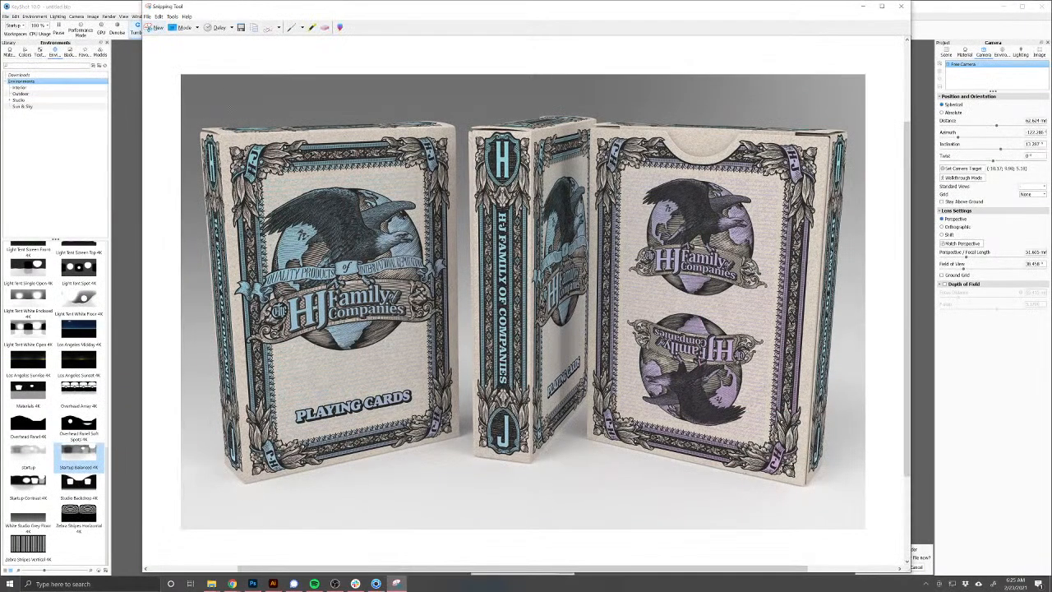
Step: Save the capture as a JPEG in the HJ-FamilyofCompanies folder with a name based on TuckConcept1, and close Snipping Tool
left_click(147, 16)
left_click(168, 37)
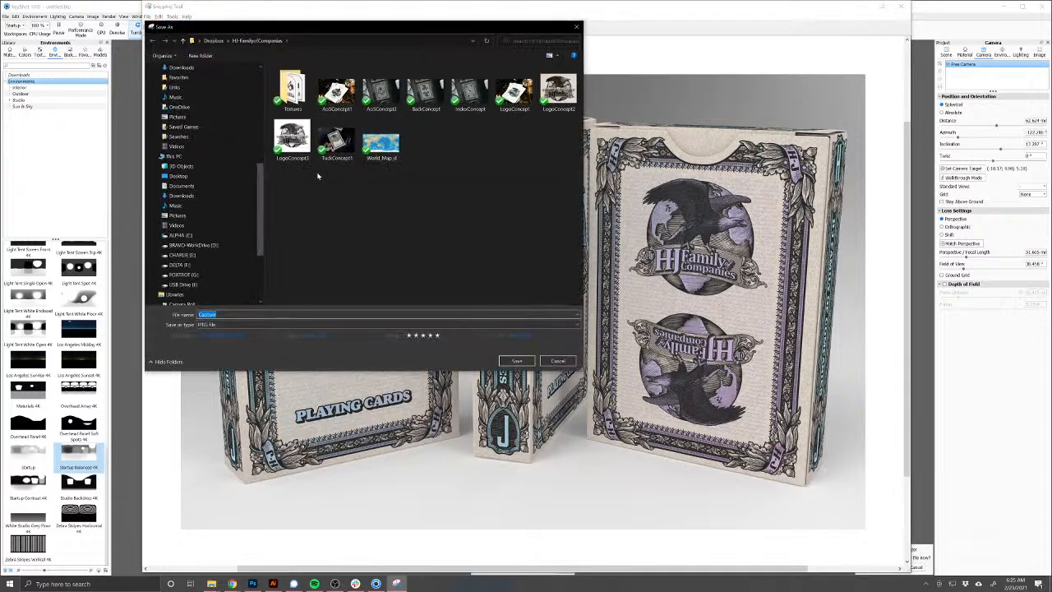
left_click(337, 141)
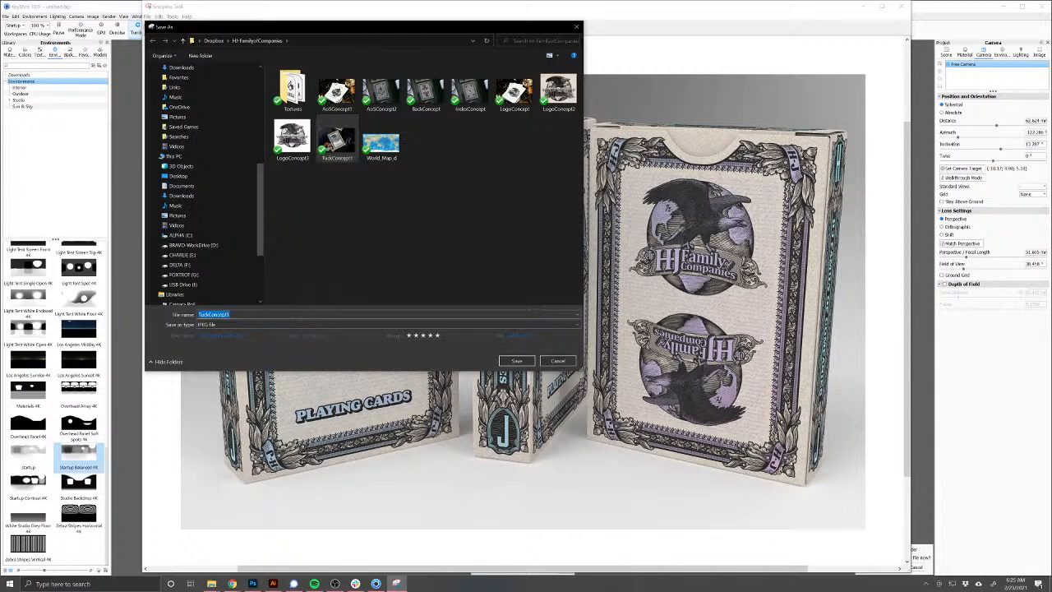
key("Return")
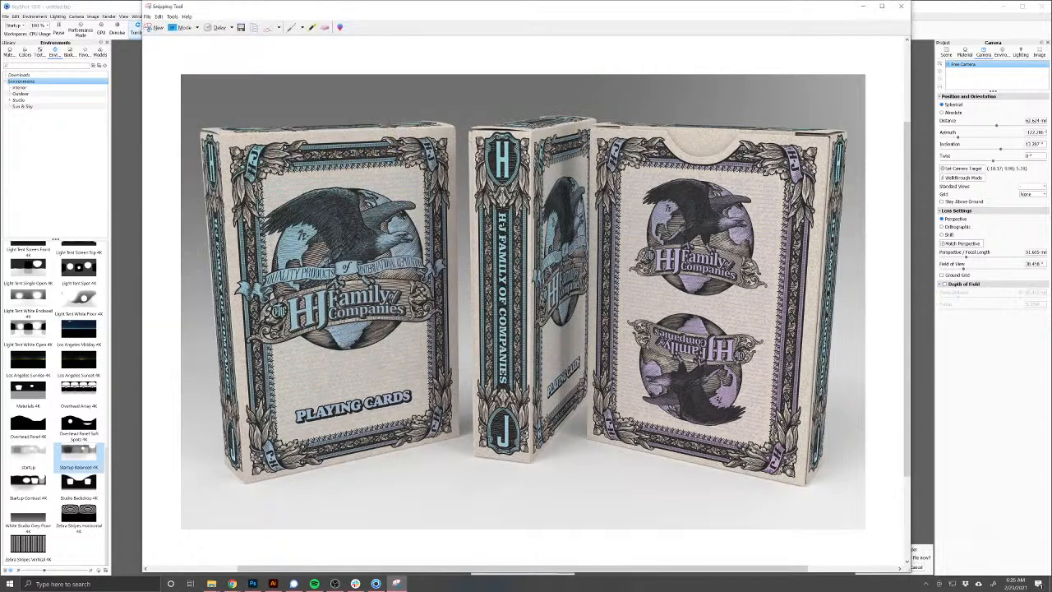
left_click(898, 7)
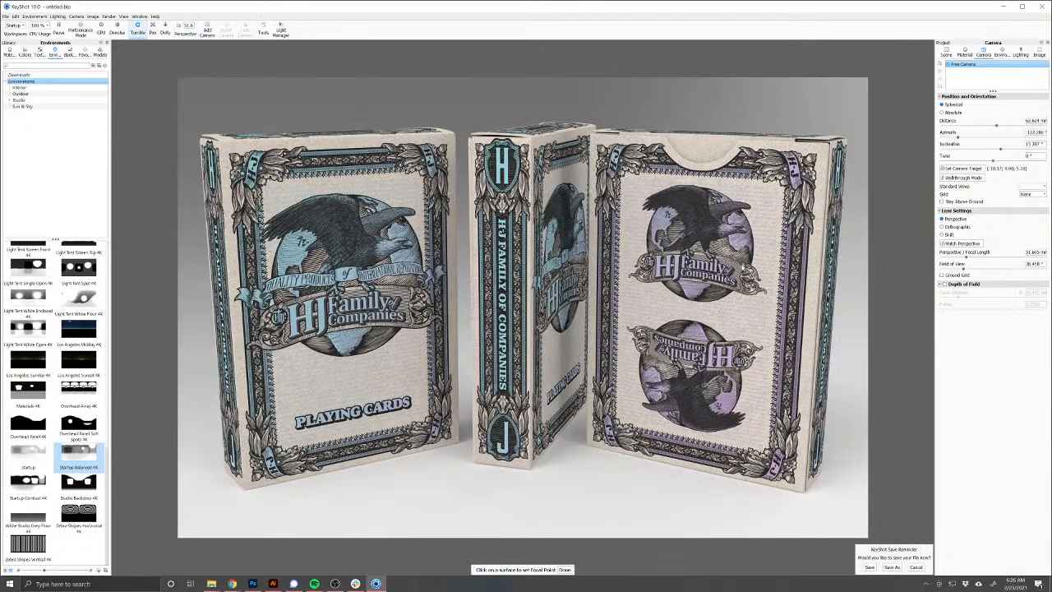
Step: Try to lay the back-facing box flat by rotating it 90° about X and lowering it to the ground
right_click(737, 266)
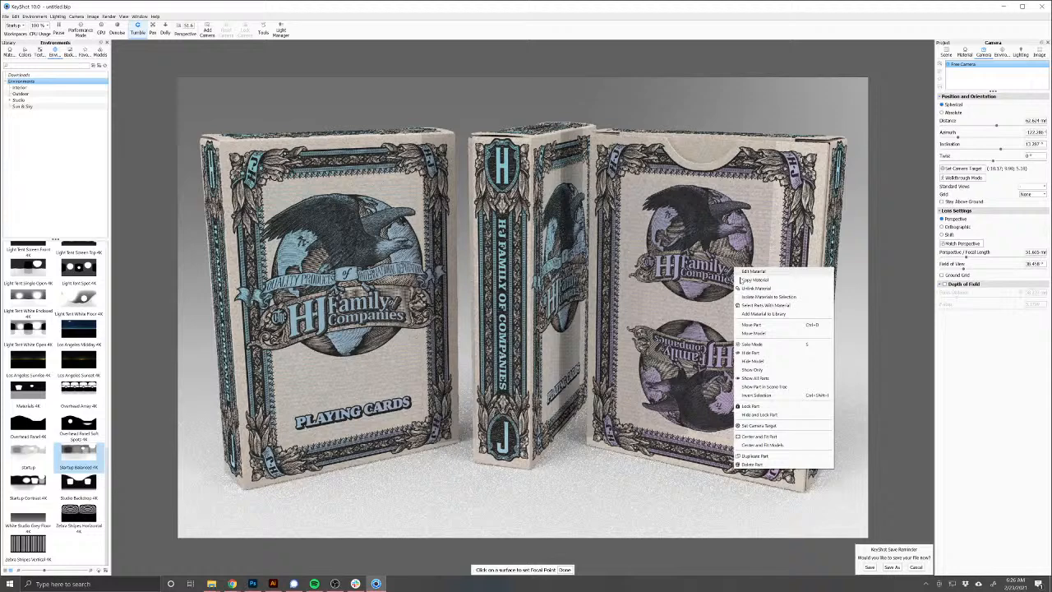
left_click(757, 323)
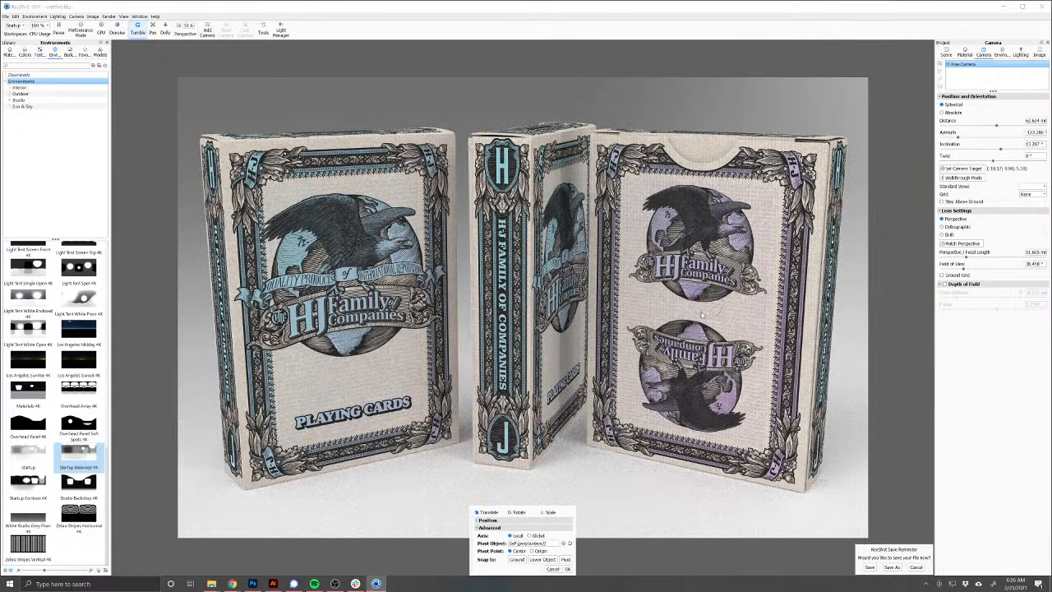
left_click_drag(700, 309, 748, 330)
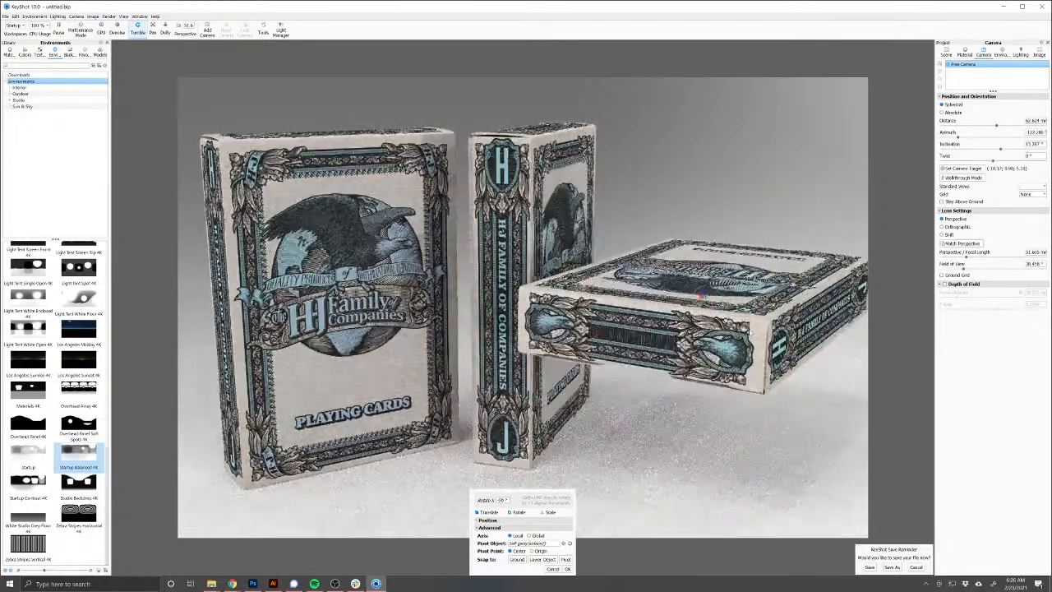
left_click_drag(698, 343, 698, 380)
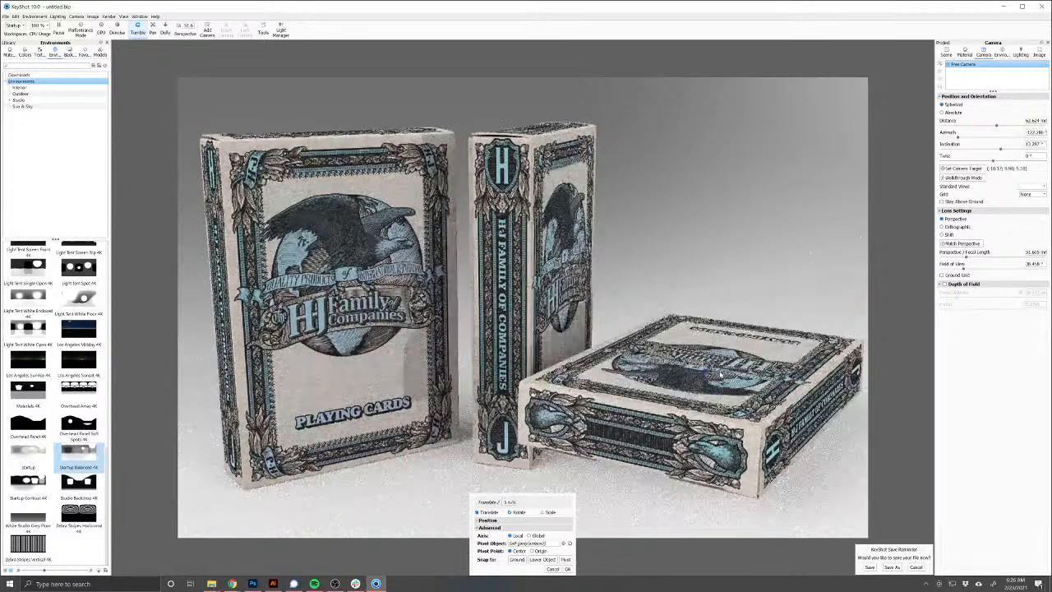
left_click(563, 569)
key("ctrl+z")
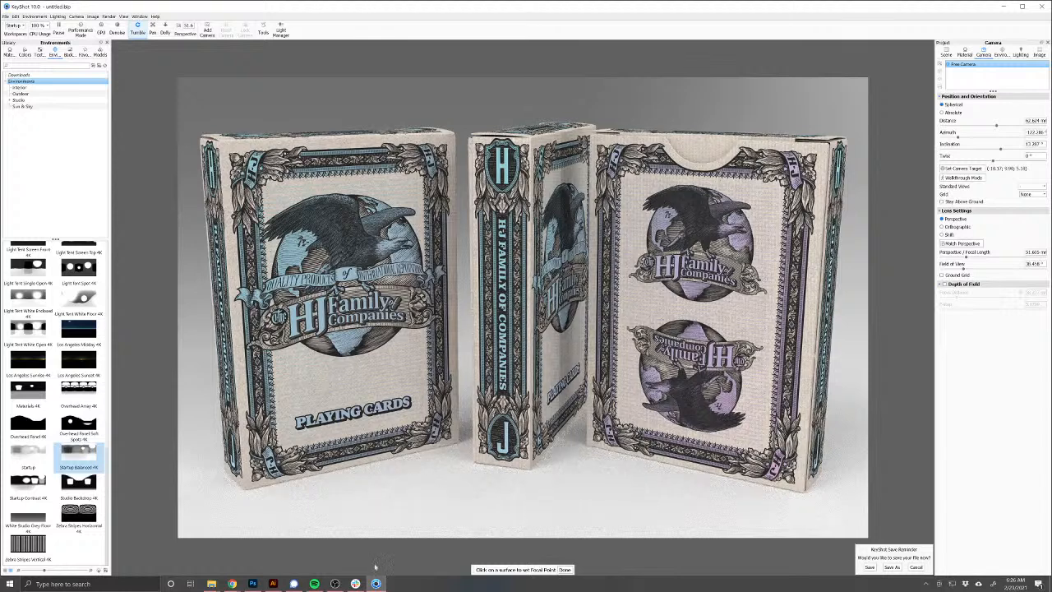
Step: Switch to Photoshop and close the AoSConcept2.jpg, Test.tga and HJ-Family-TuckCase1.psd documents
mouse_move(253, 581)
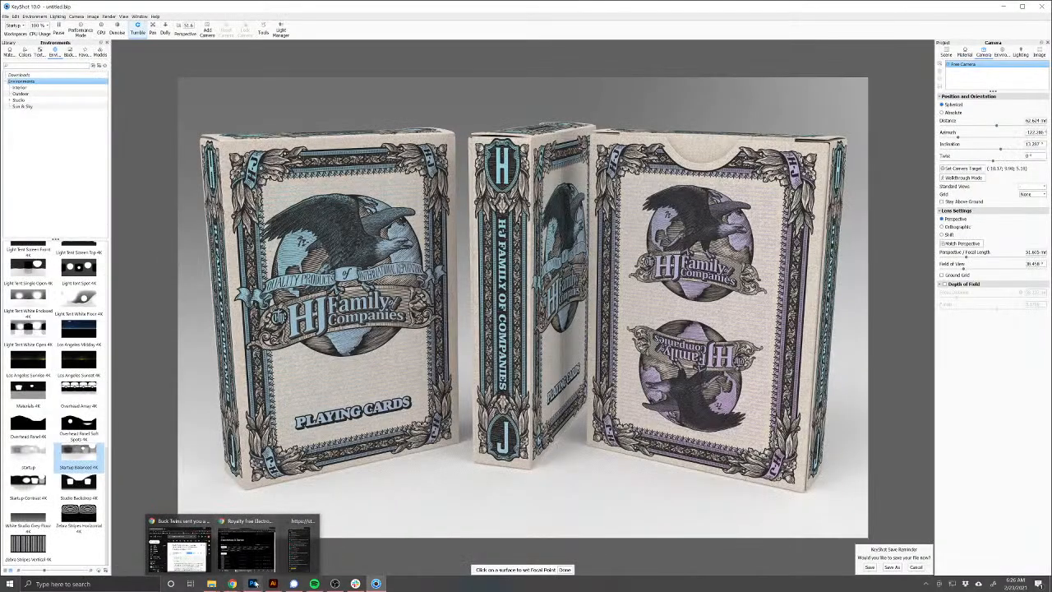
left_click(253, 583)
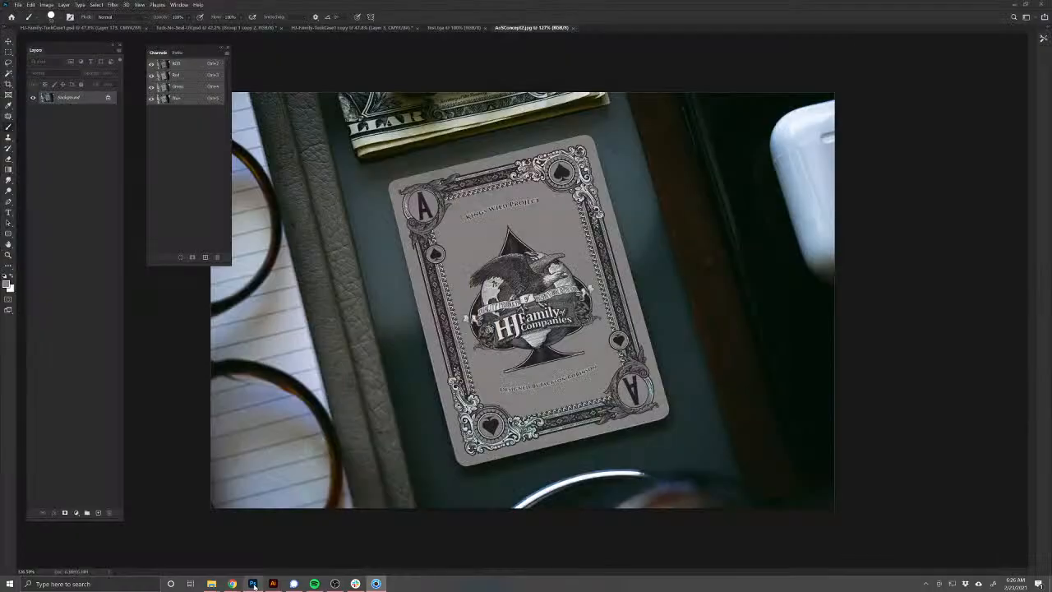
left_click(574, 28)
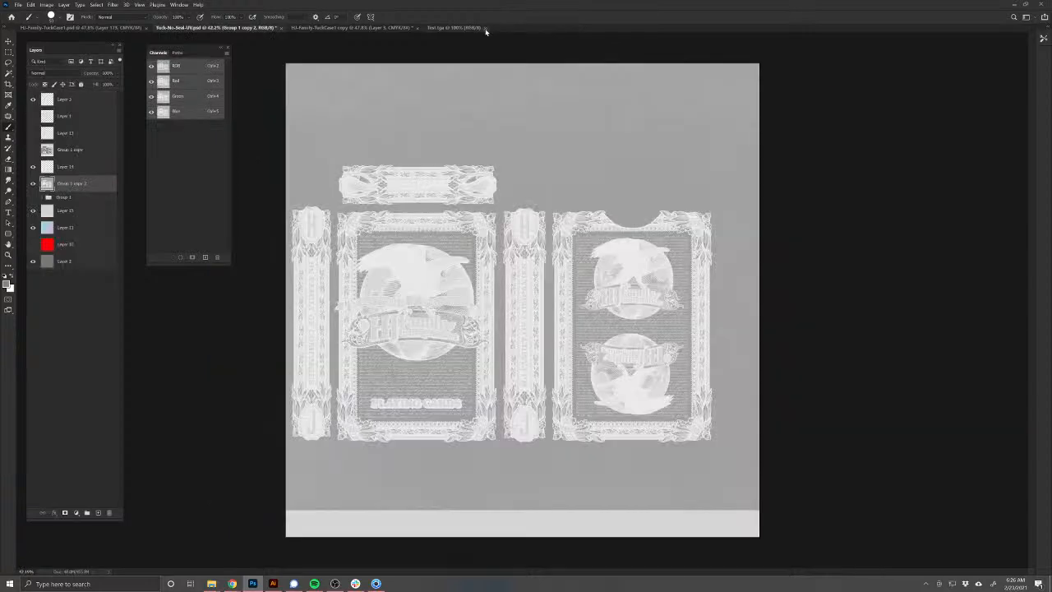
left_click(361, 28)
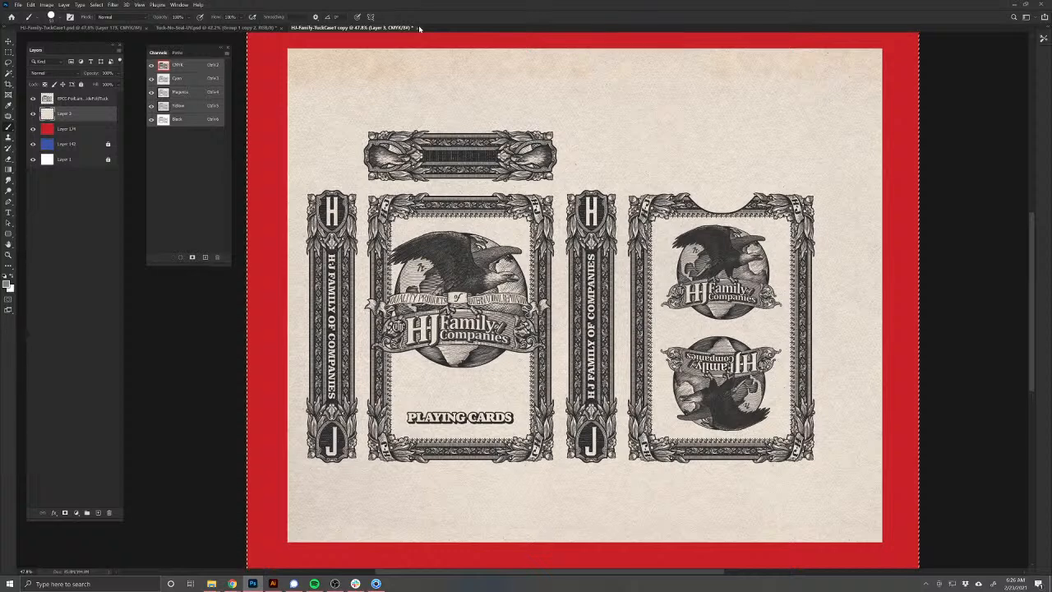
left_click(107, 28)
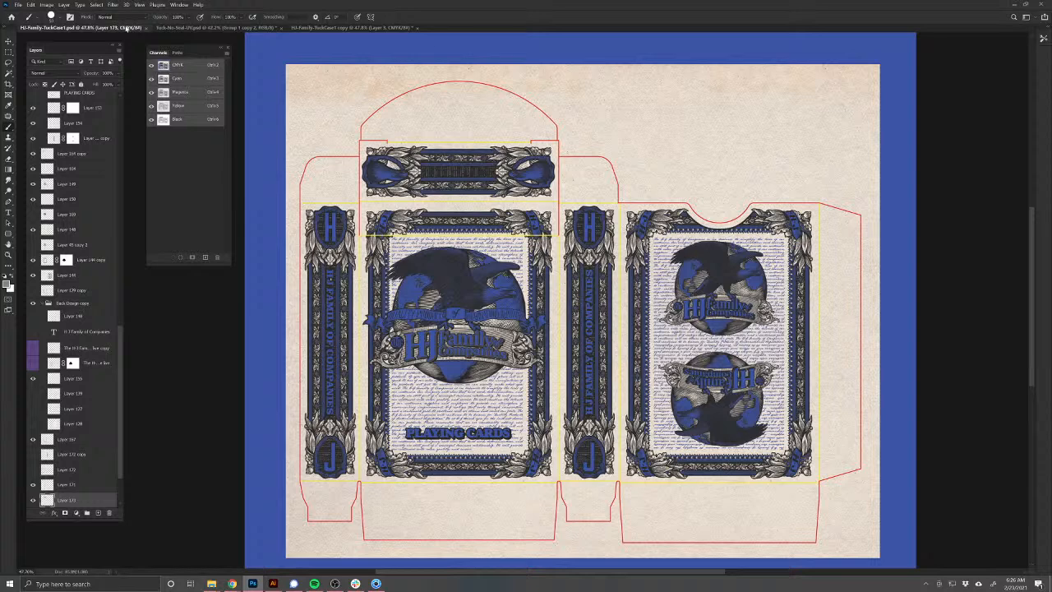
left_click(146, 28)
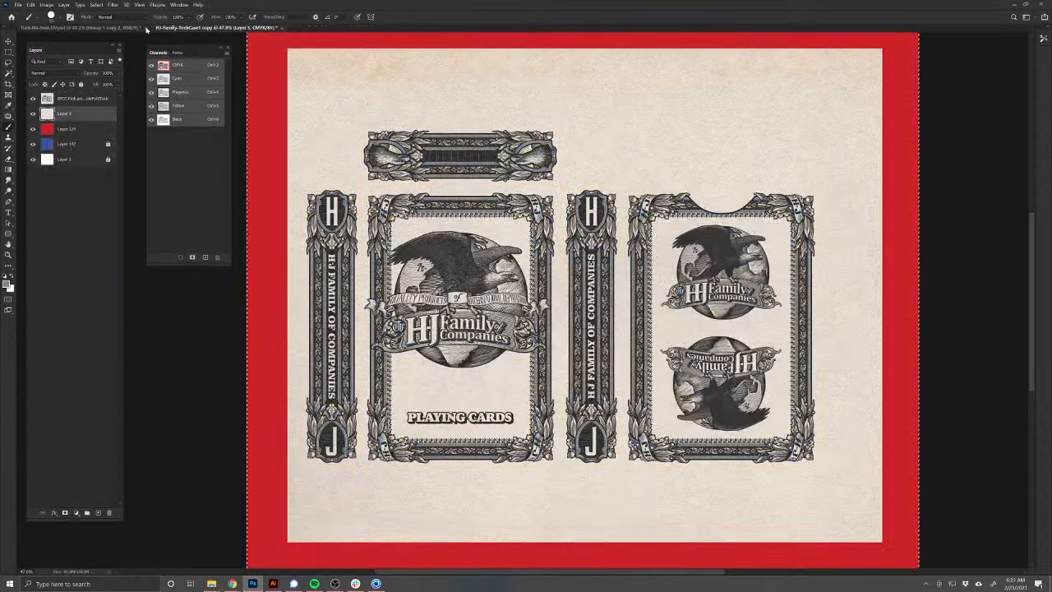
Step: Close the HJ-Family-TuckCase1 copy and Tuck-No-Seal-UV.psd documents without saving their changes
left_click(280, 28)
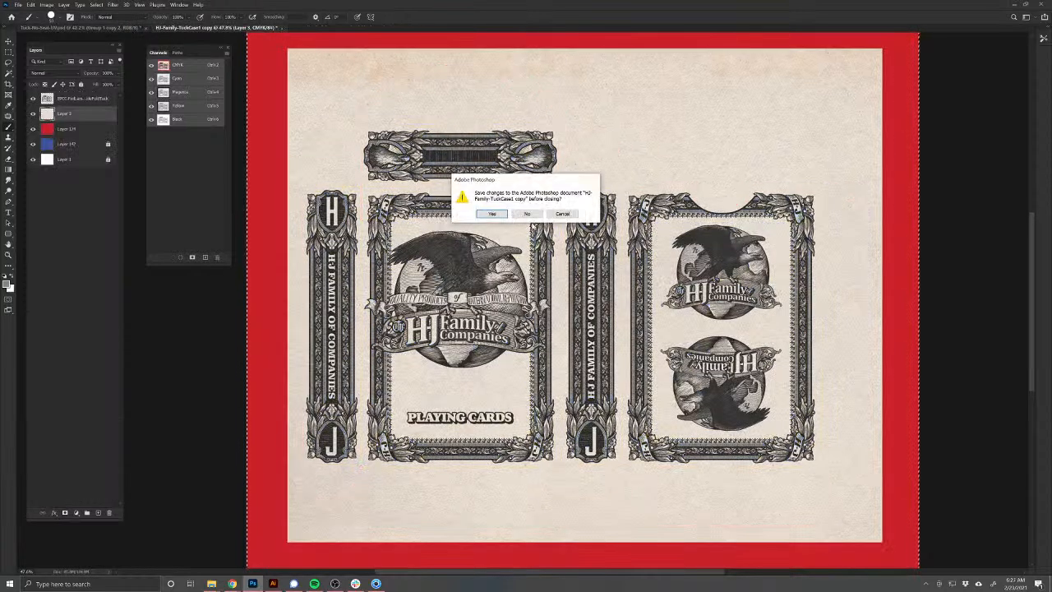
key("n")
left_click(144, 29)
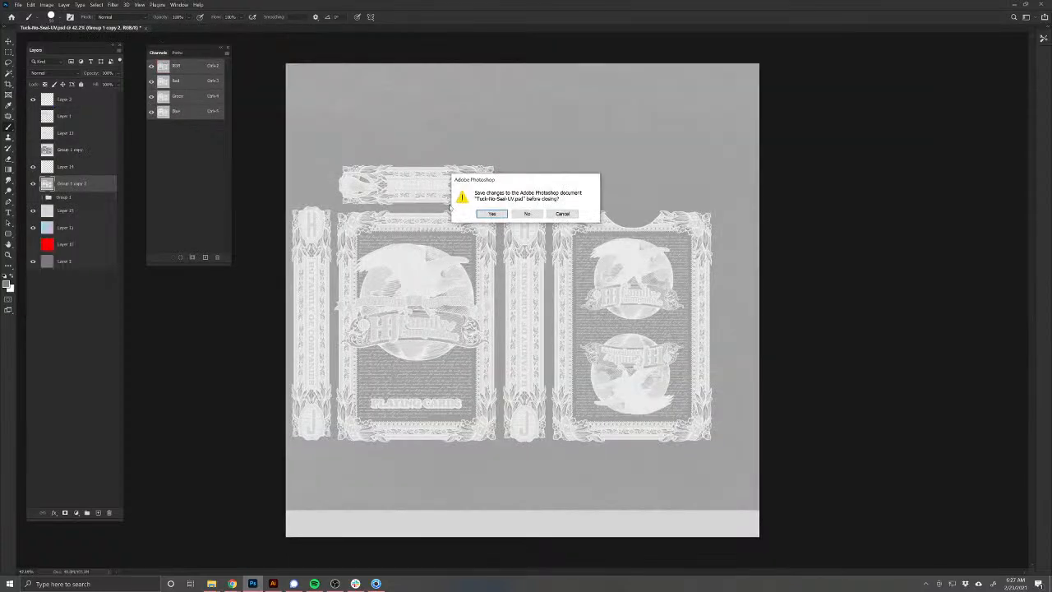
left_click(527, 213)
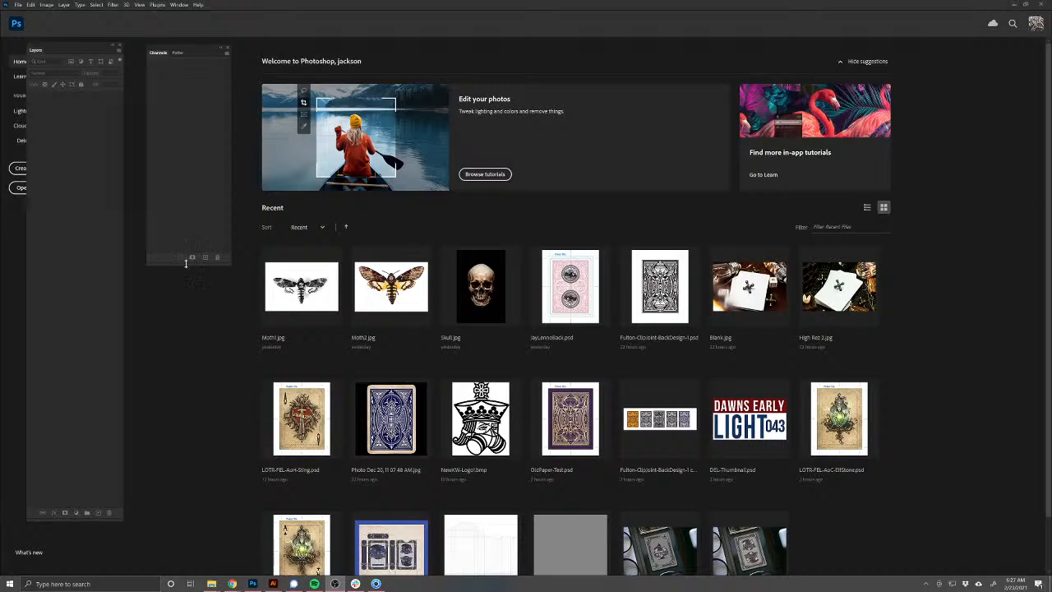
Step: Switch to Chrome, bring its window onto this screen and load the Pinterest home page
mouse_move(231, 585)
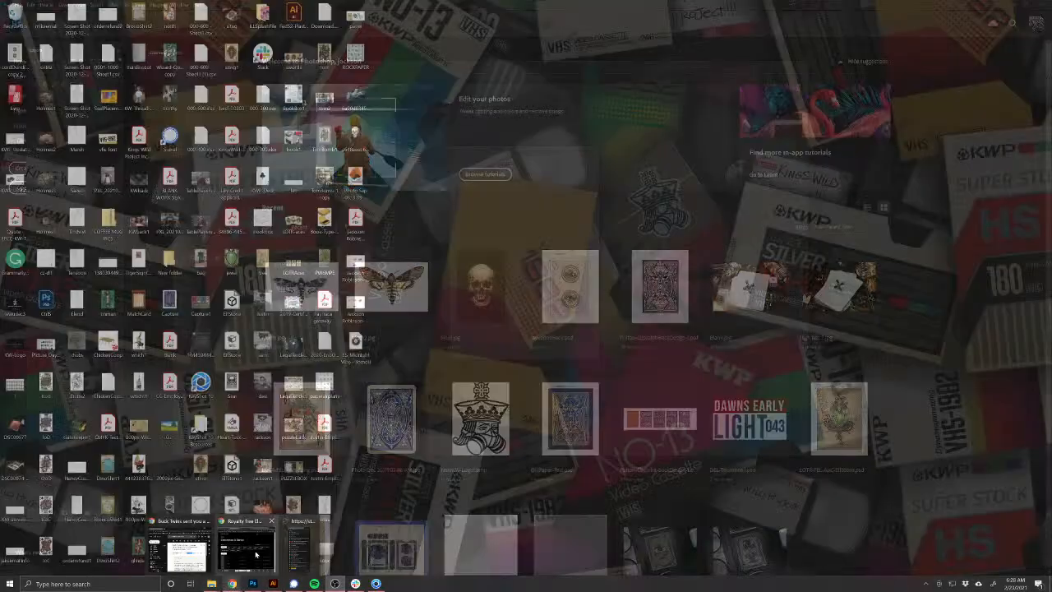
left_click(255, 553)
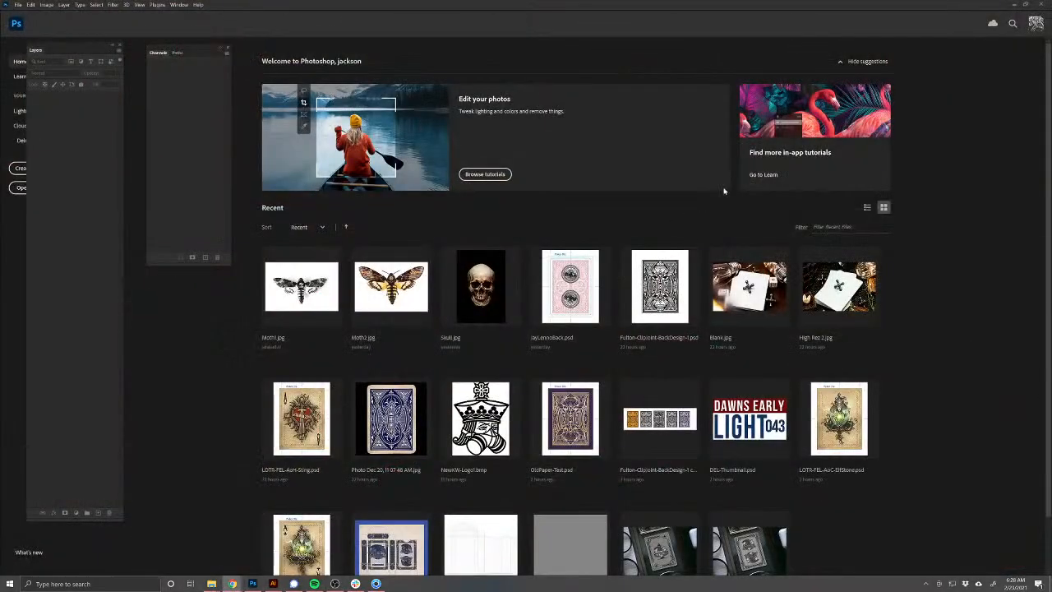
left_click_drag(1051, 111, 418, 125)
left_click(395, 140)
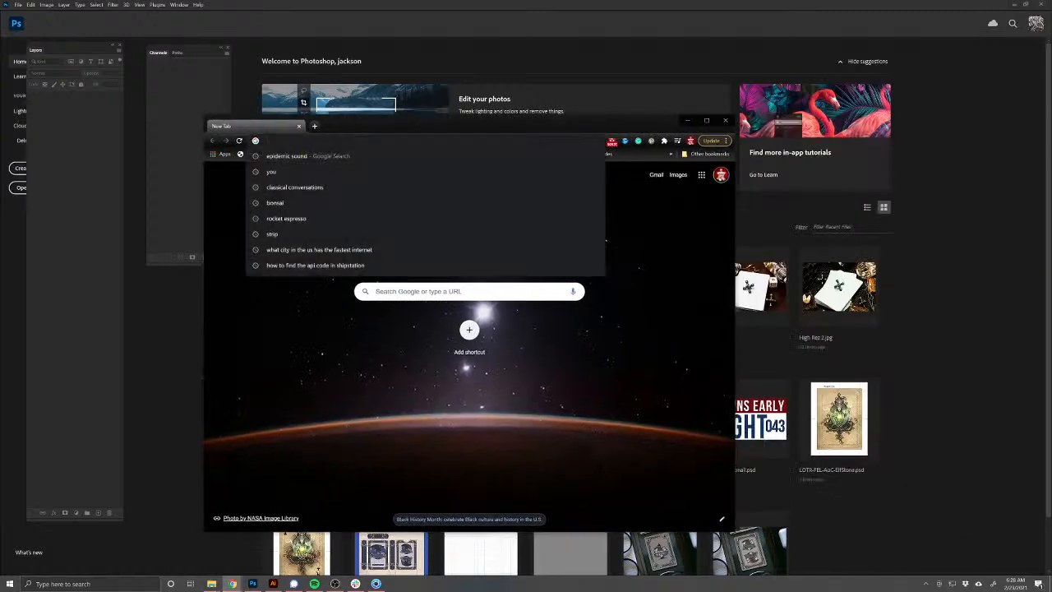
type("pin")
key("Return")
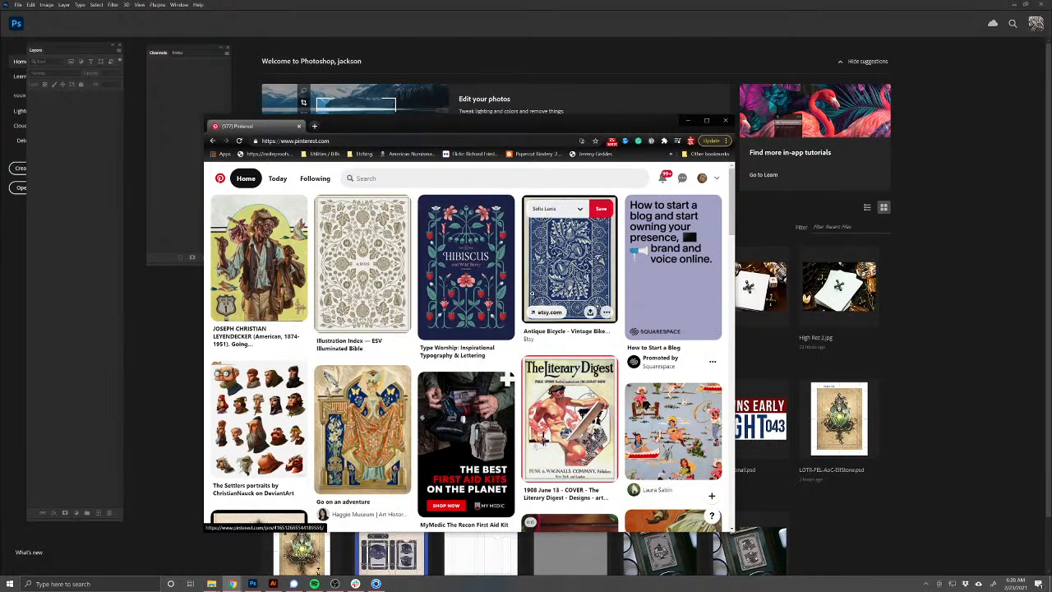
Step: Open the Peter Pan board from the profile's saved boards and maximize the browser window
left_click(702, 177)
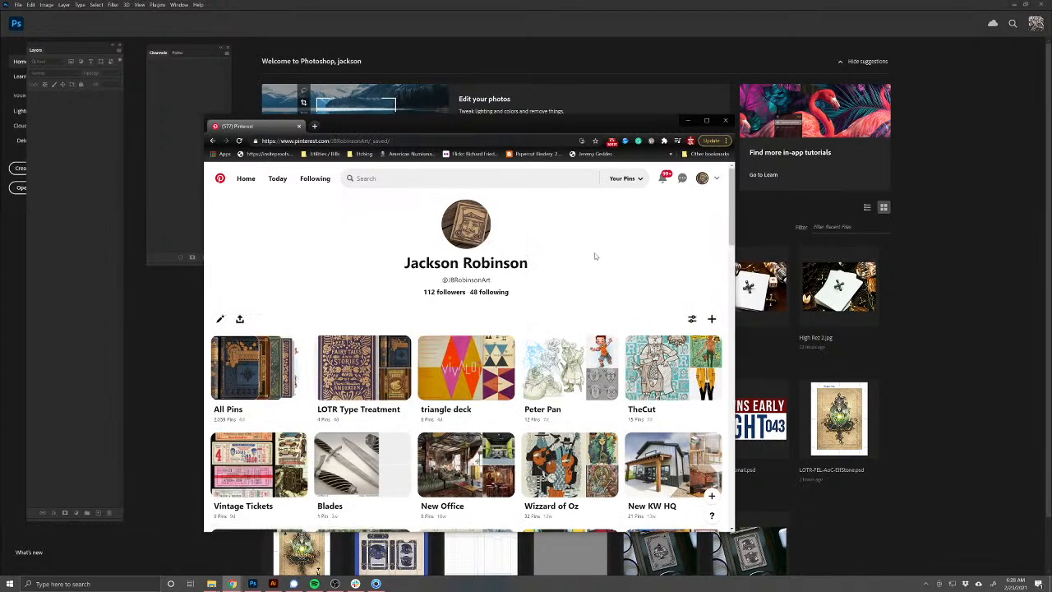
left_click(605, 370)
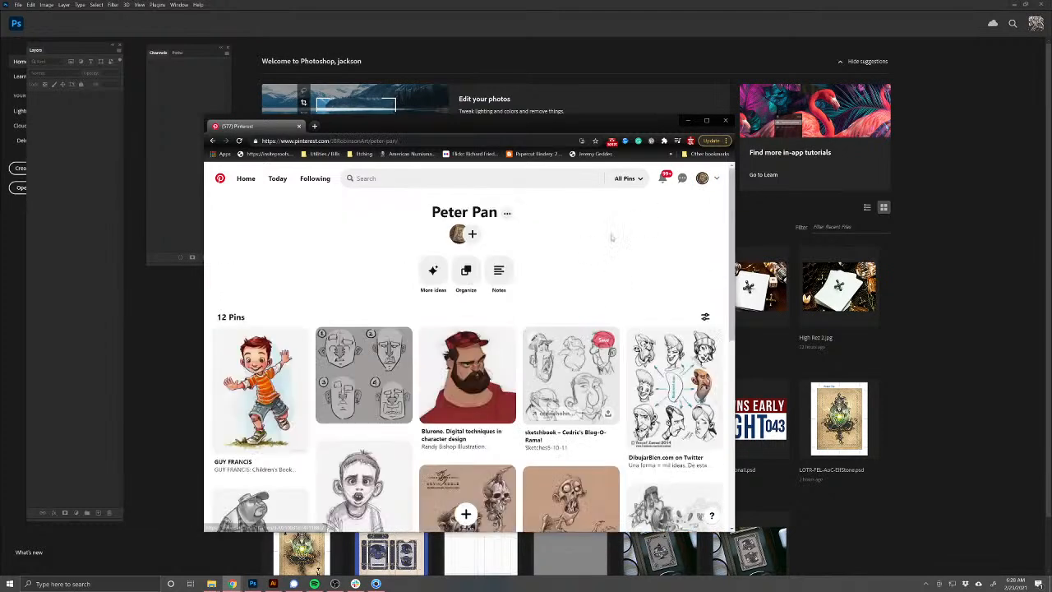
left_click(704, 123)
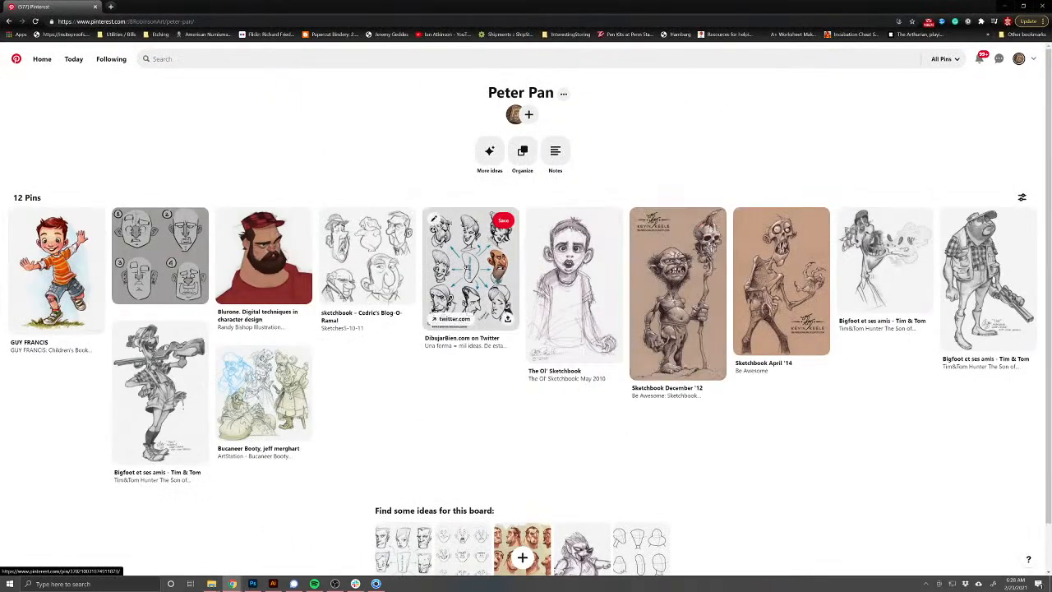
Step: Open the pin of the boy in an orange striped shirt and examine the similar character illustrations suggested below it
left_click(56, 267)
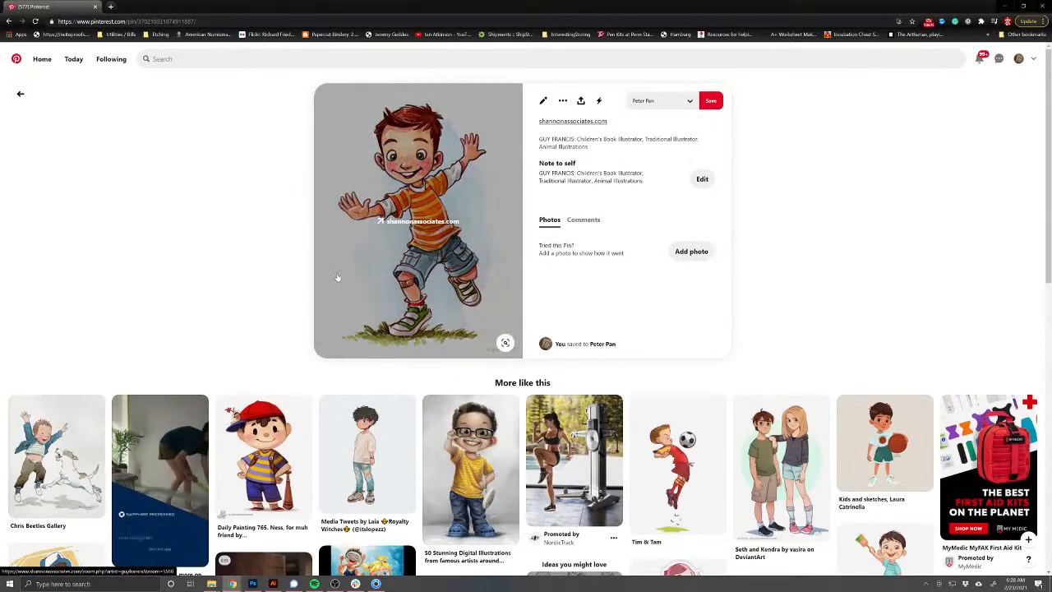
scroll(335, 278, "down", 2)
scroll(335, 273, "down", 4)
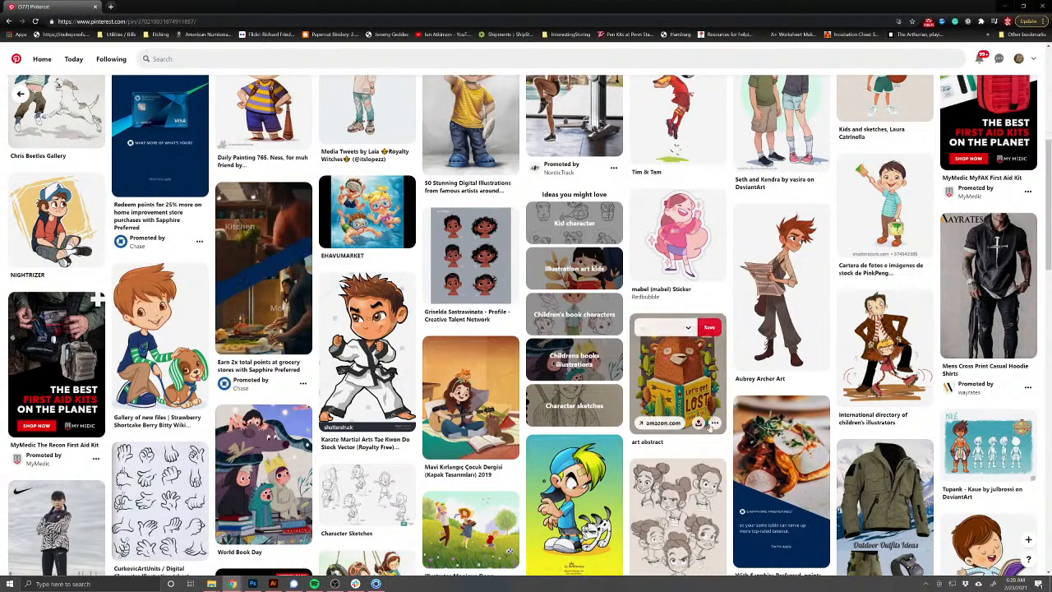
scroll(803, 301, "up", 2)
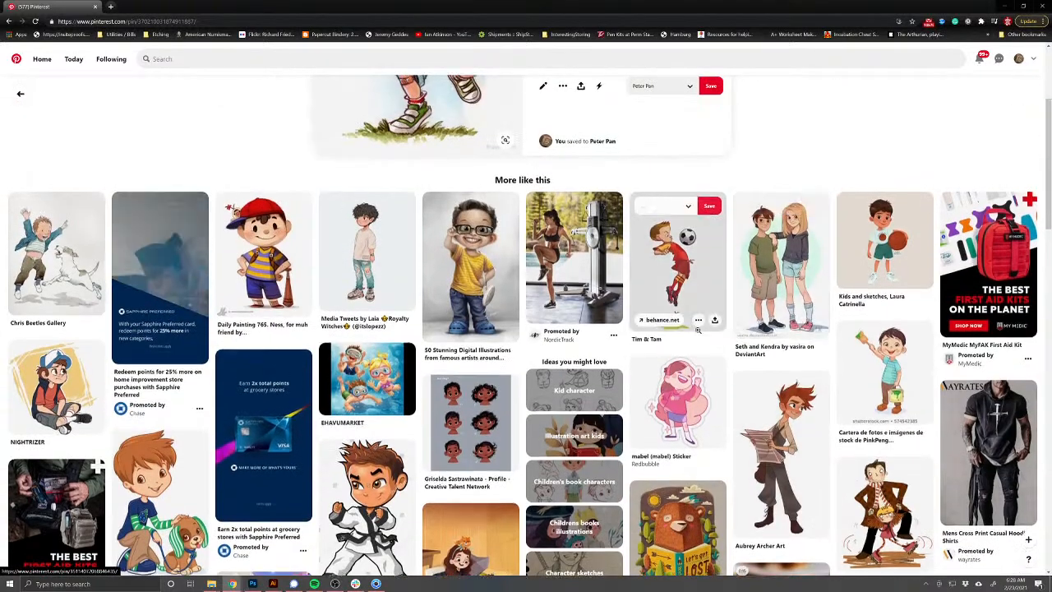
scroll(379, 127, "up", 3)
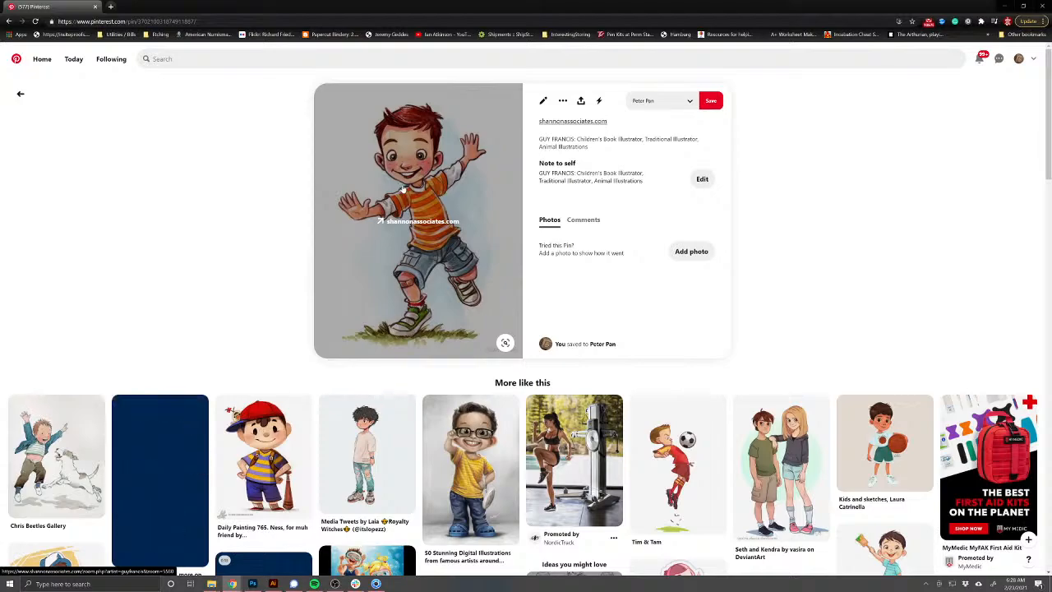
scroll(707, 403, "down", 3)
scroll(716, 398, "down", 3)
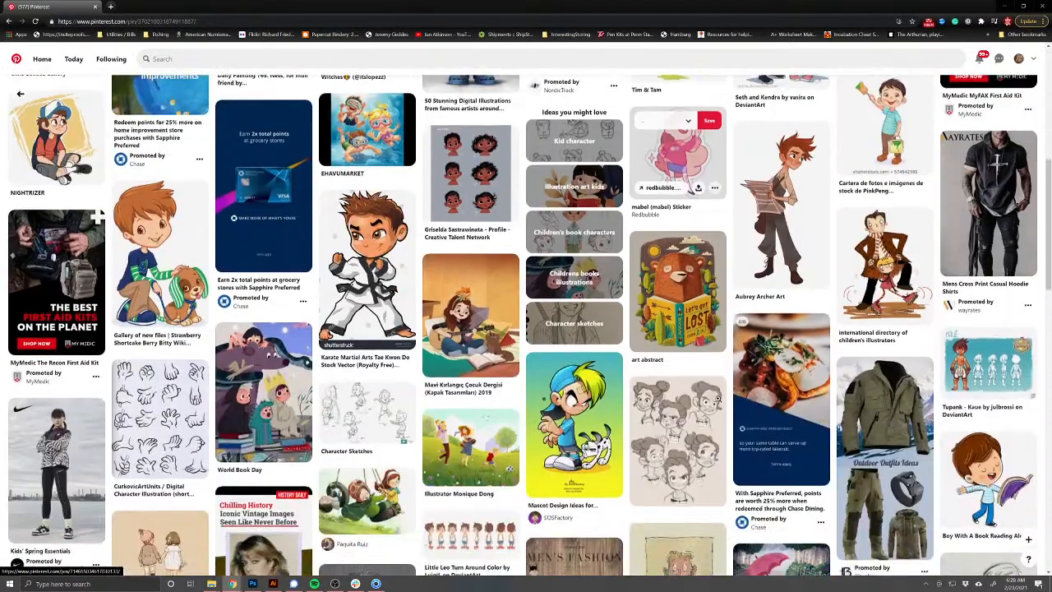
Step: Open the suggested topic "Children's book characters" and look through its illustrations for character style references
left_click(584, 246)
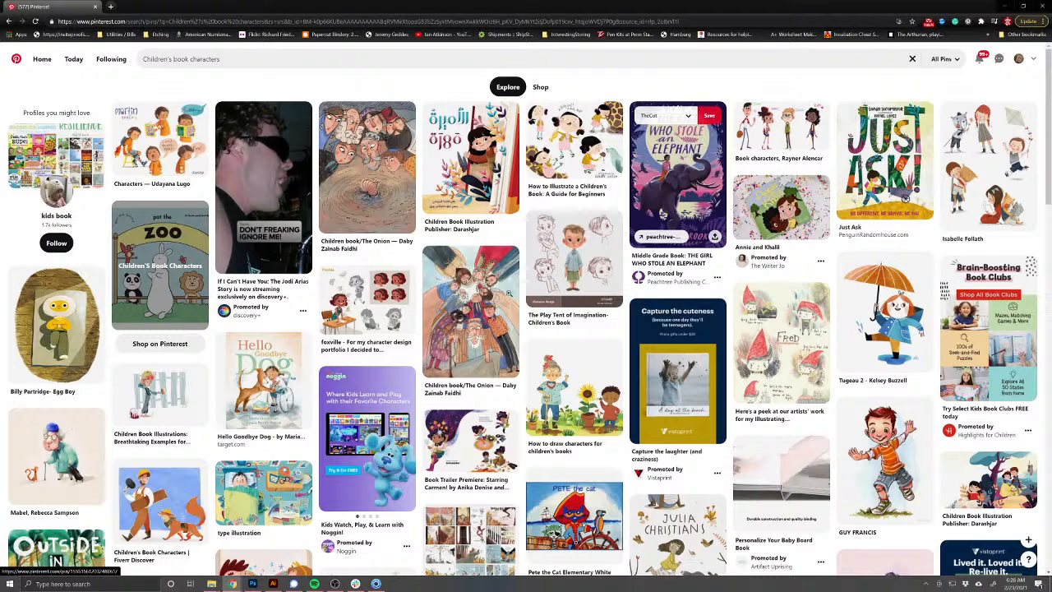
scroll(407, 317, "down", 2)
scroll(409, 317, "down", 3)
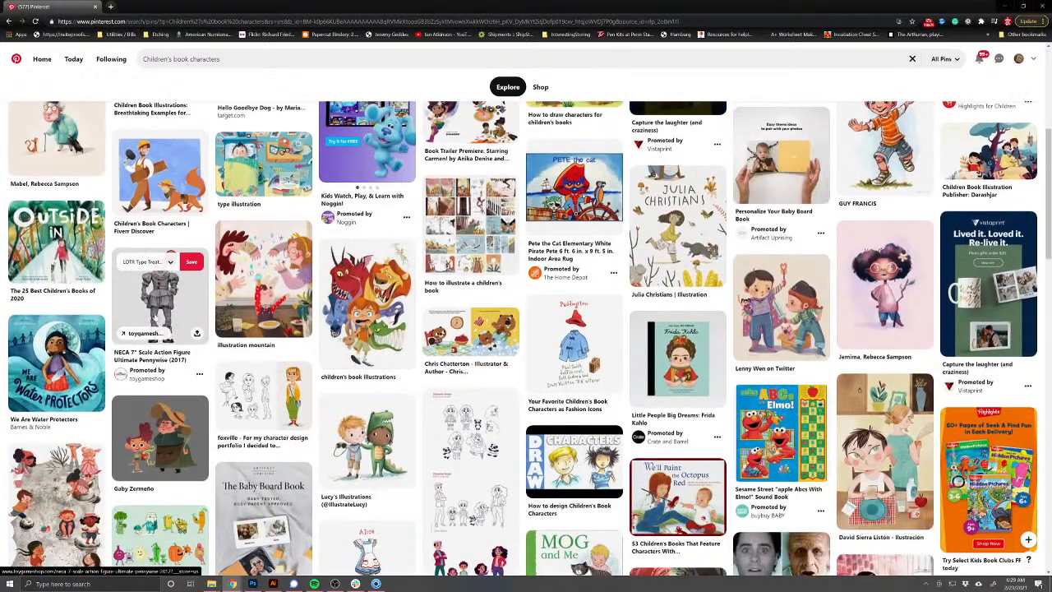
scroll(574, 382, "down", 4)
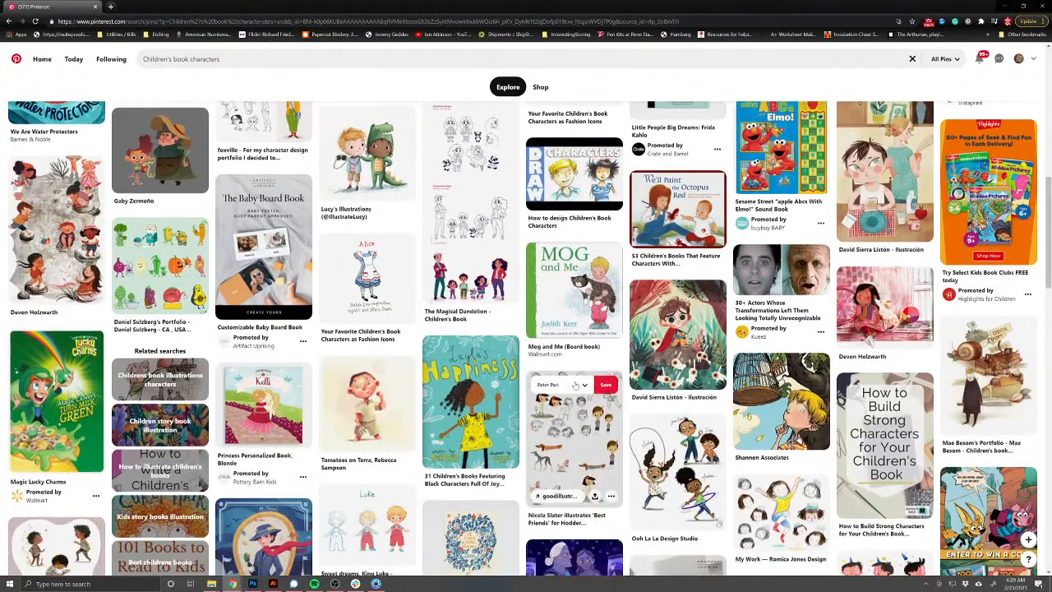
scroll(576, 385, "down", 3)
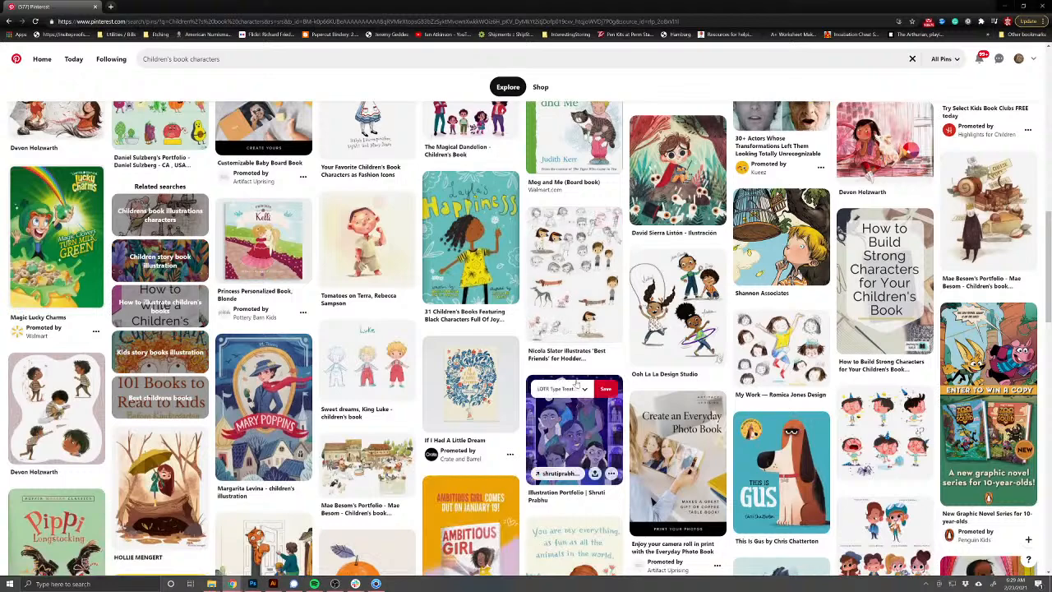
scroll(577, 382, "down", 1)
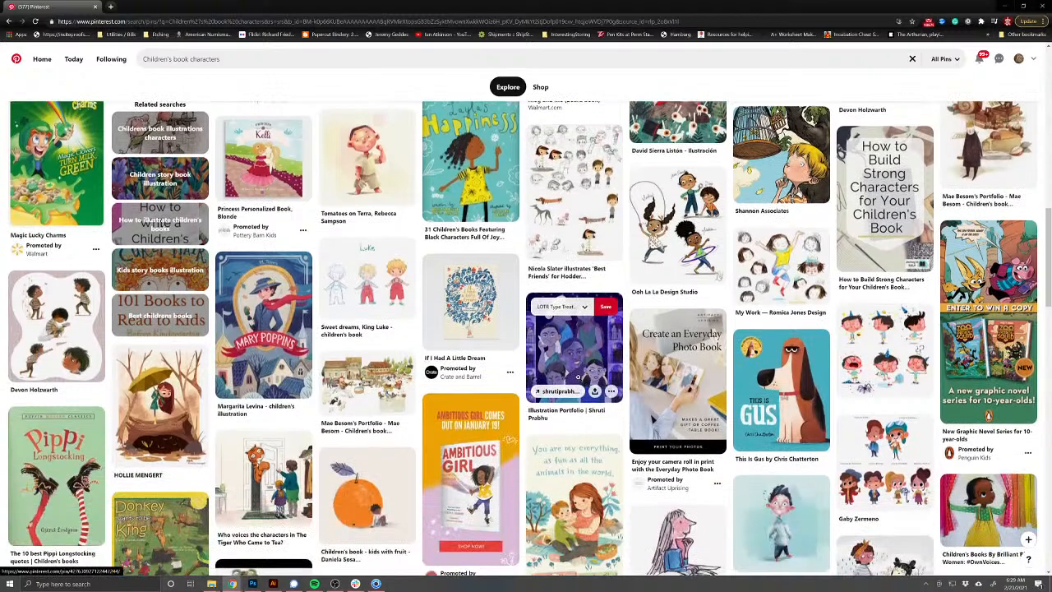
scroll(578, 377, "down", 4)
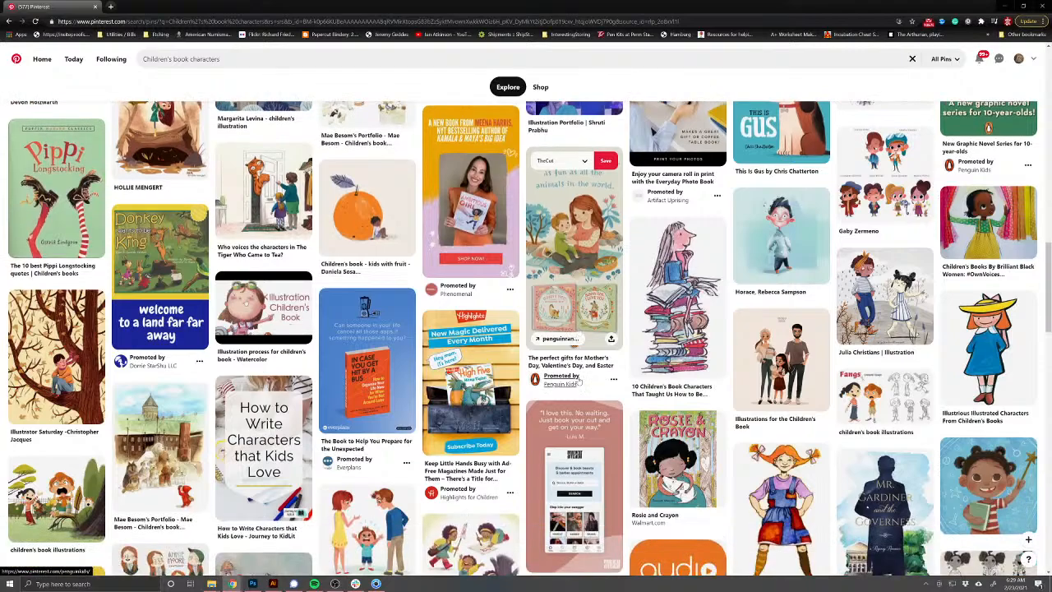
scroll(578, 381, "up", 2)
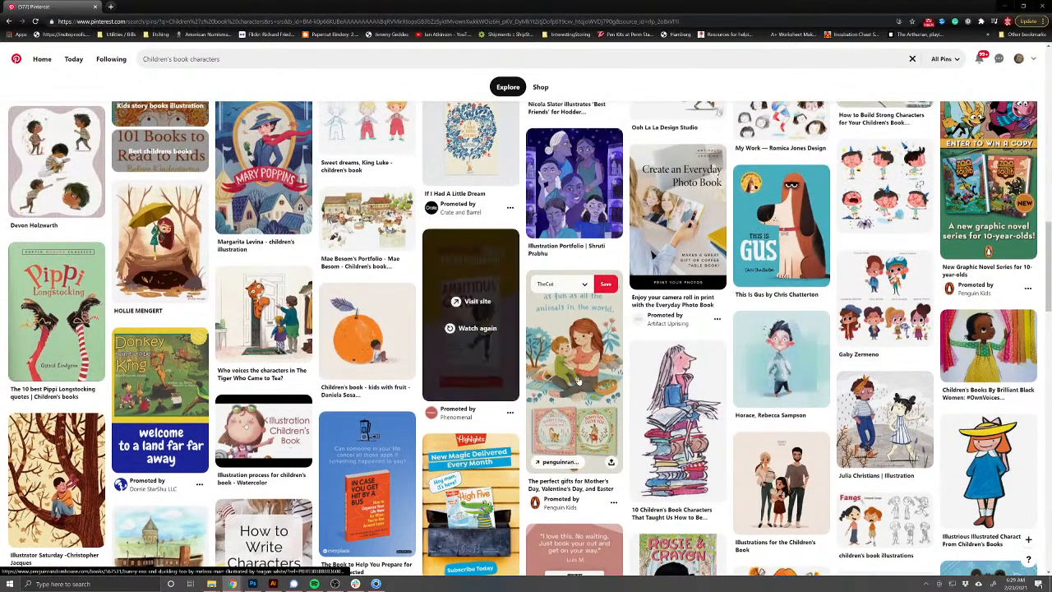
scroll(578, 382, "up", 6)
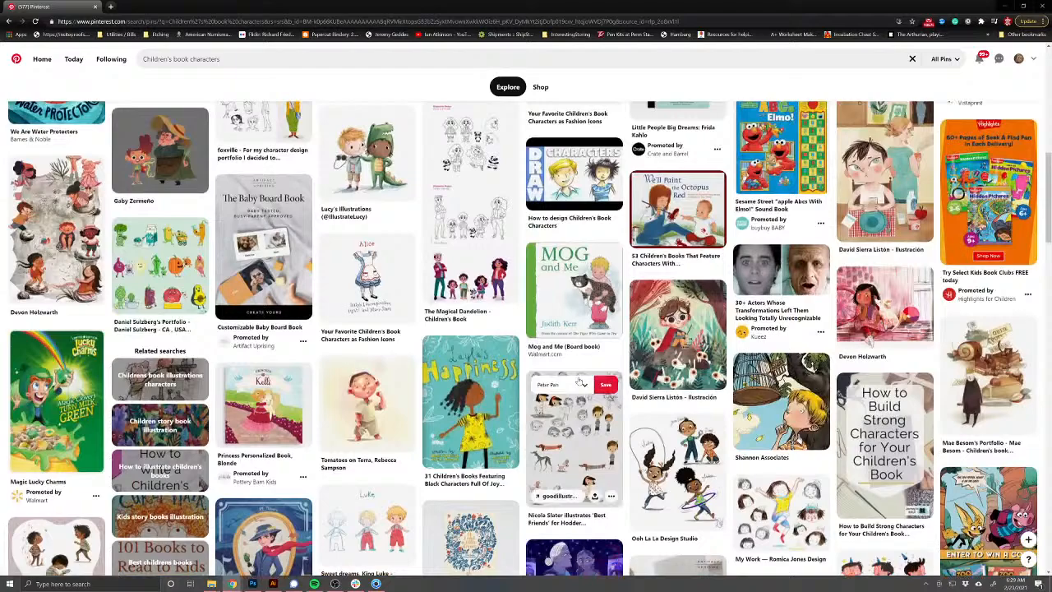
scroll(579, 382, "up", 6)
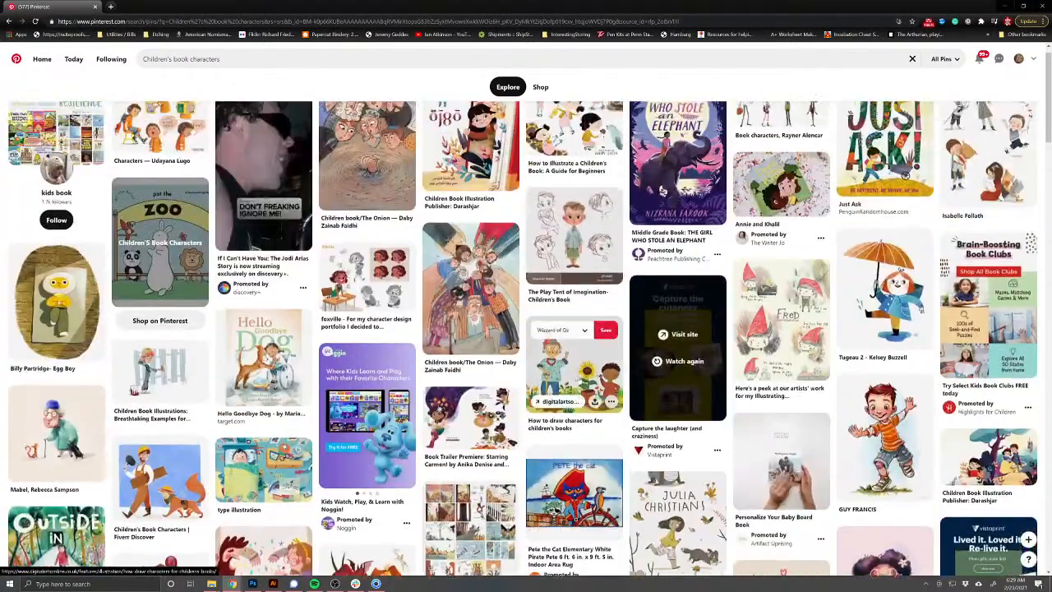
Step: Return to the pin of the boy in the orange striped shirt and look through its similar pins and suggested topics
scroll(579, 382, "up", 1)
left_click(8, 22)
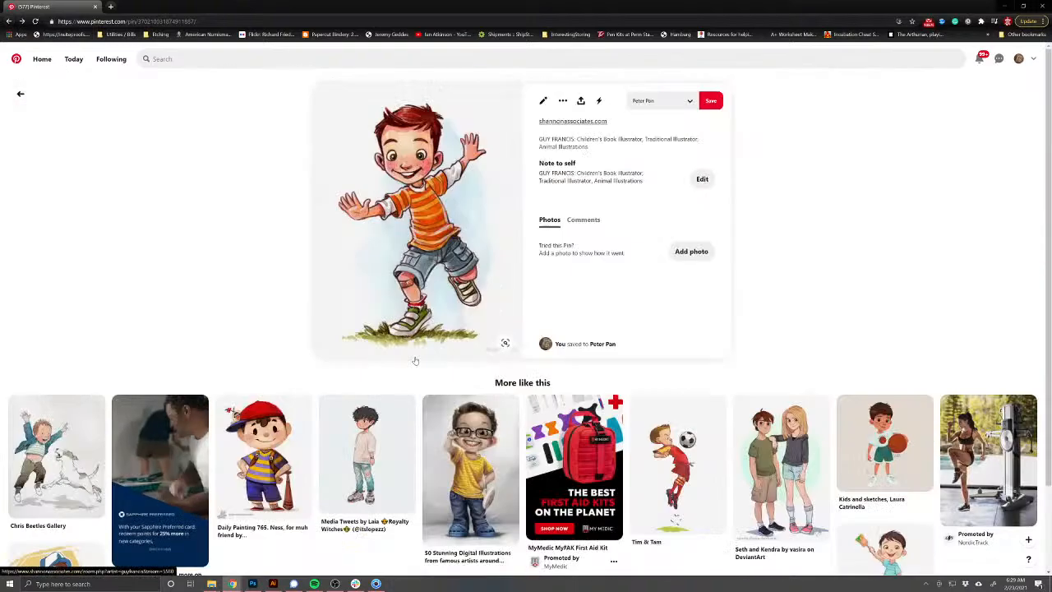
scroll(415, 361, "down", 3)
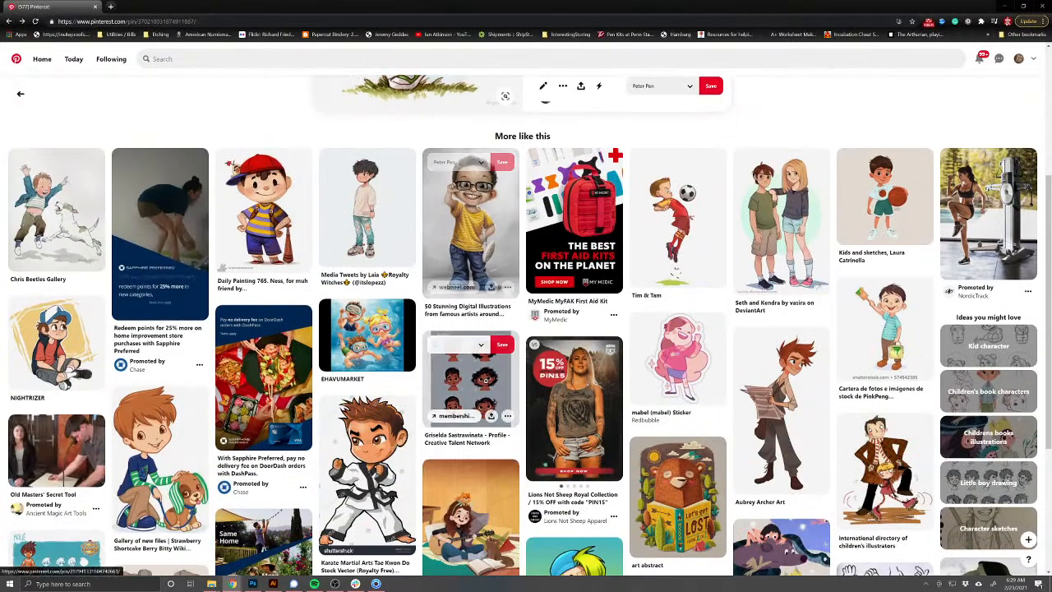
scroll(682, 395, "down", 3)
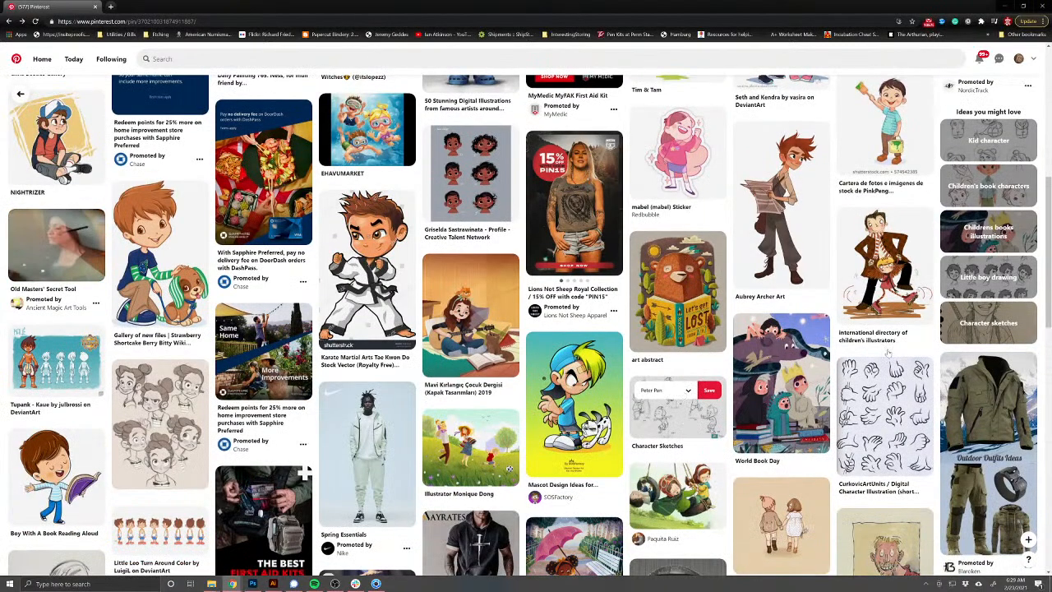
Step: Open the suggested topic "Little boy drawing" and save the pin with the sheet of boys' facial expressions to the Peter Pan board
left_click(987, 277)
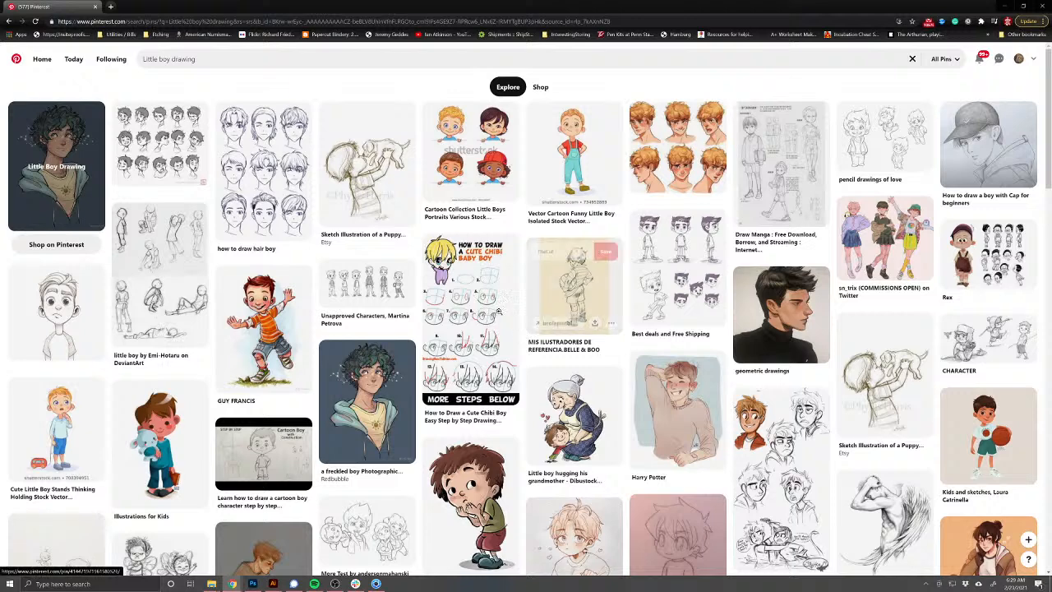
left_click(160, 148)
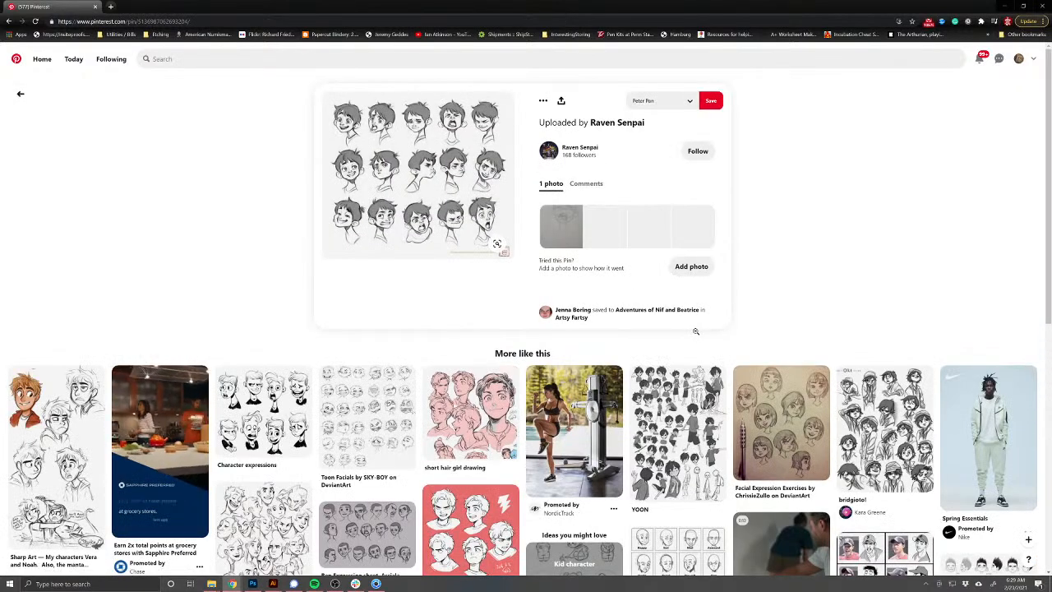
left_click(710, 100)
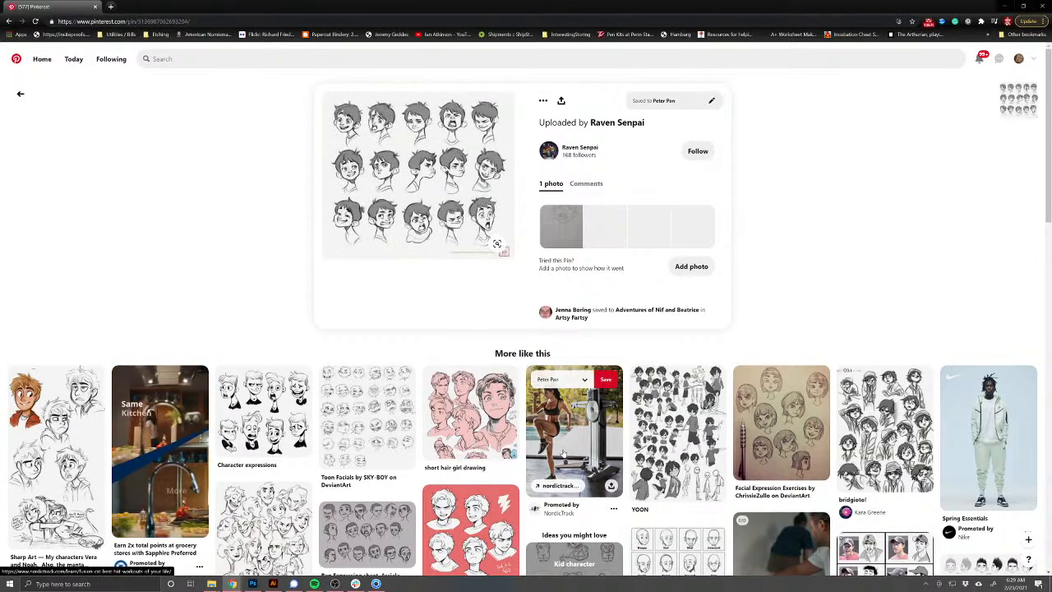
Step: Look through the pins related to the boys' expression sheet for facial expression and character sketch references
scroll(563, 452, "down", 2)
scroll(563, 452, "down", 3)
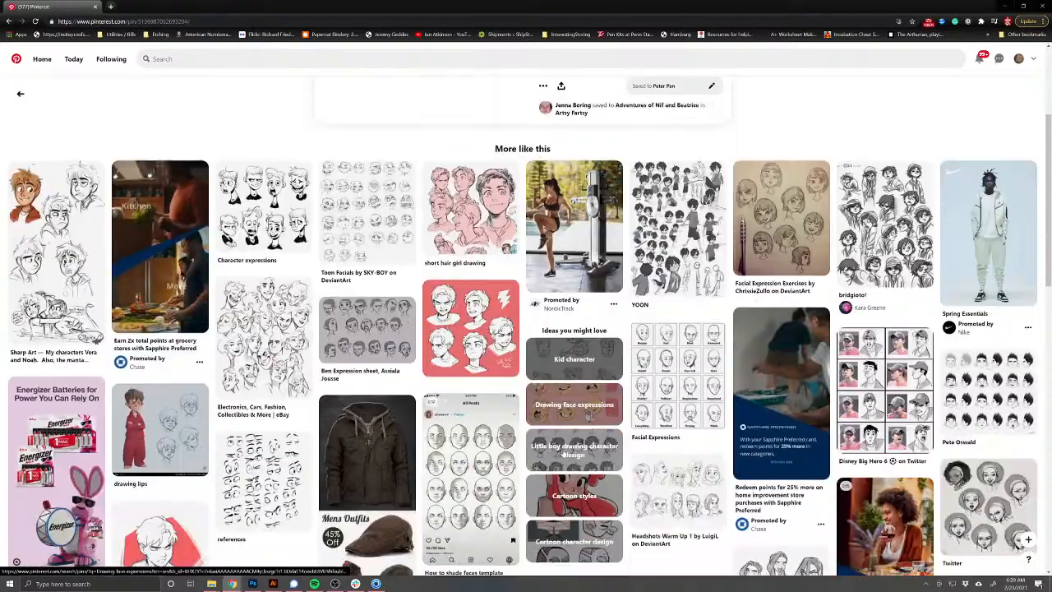
scroll(563, 450, "down", 3)
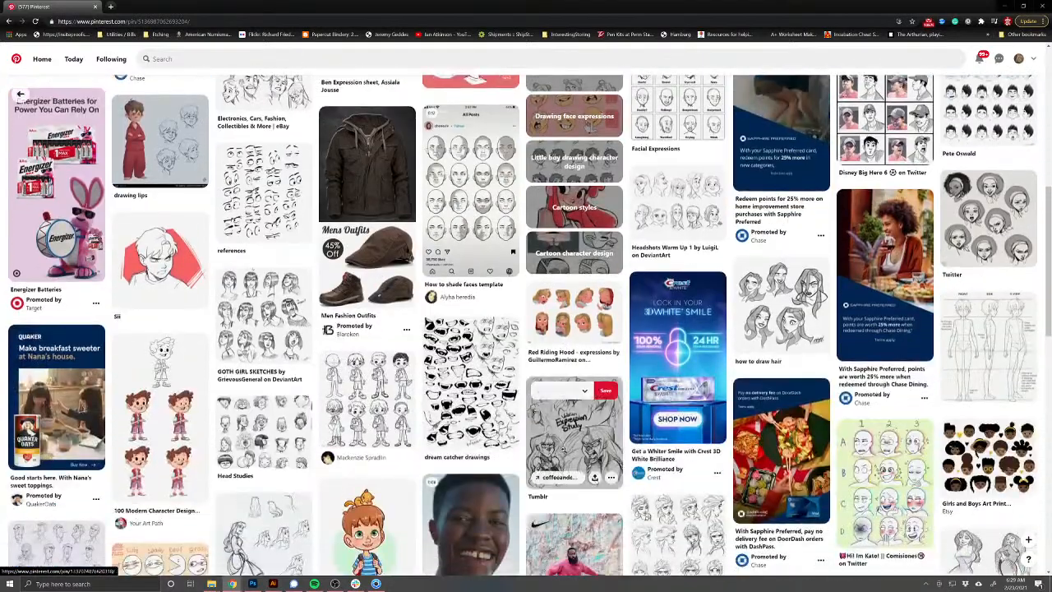
scroll(563, 451, "down", 2)
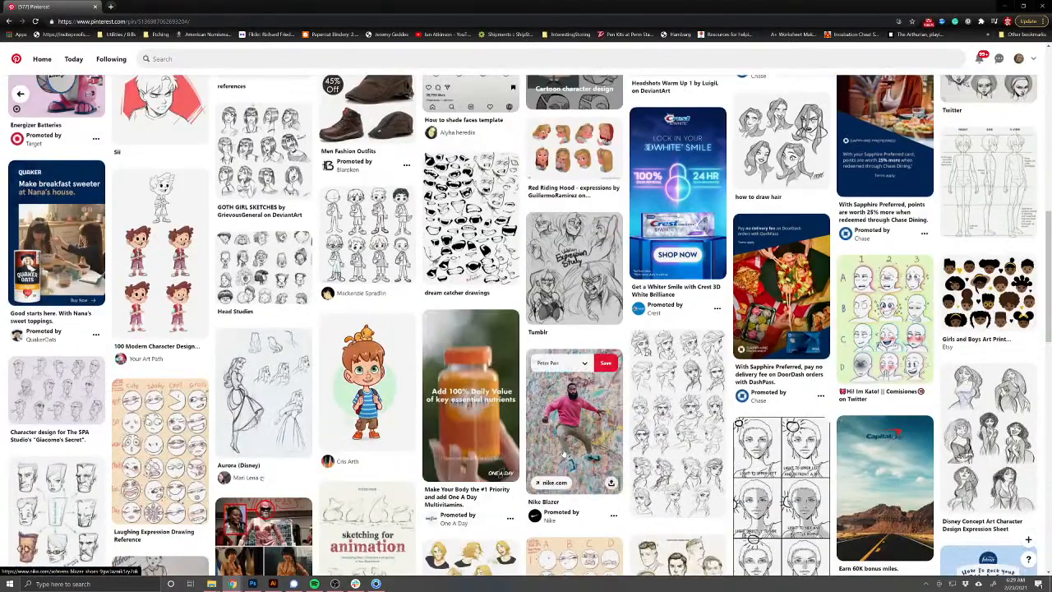
scroll(563, 452, "down", 1)
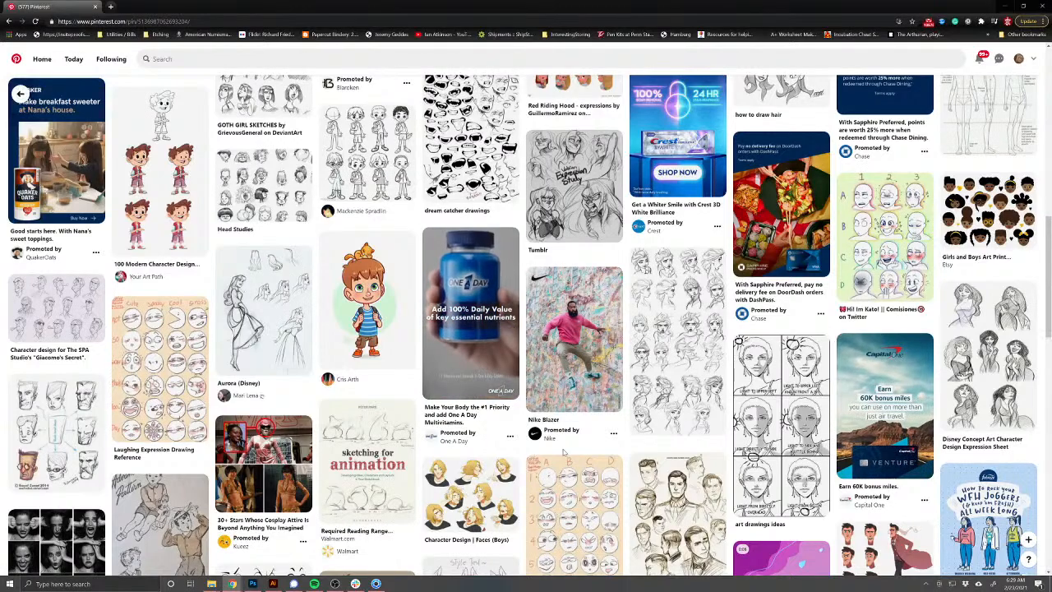
scroll(563, 451, "up", 8)
scroll(563, 452, "up", 2)
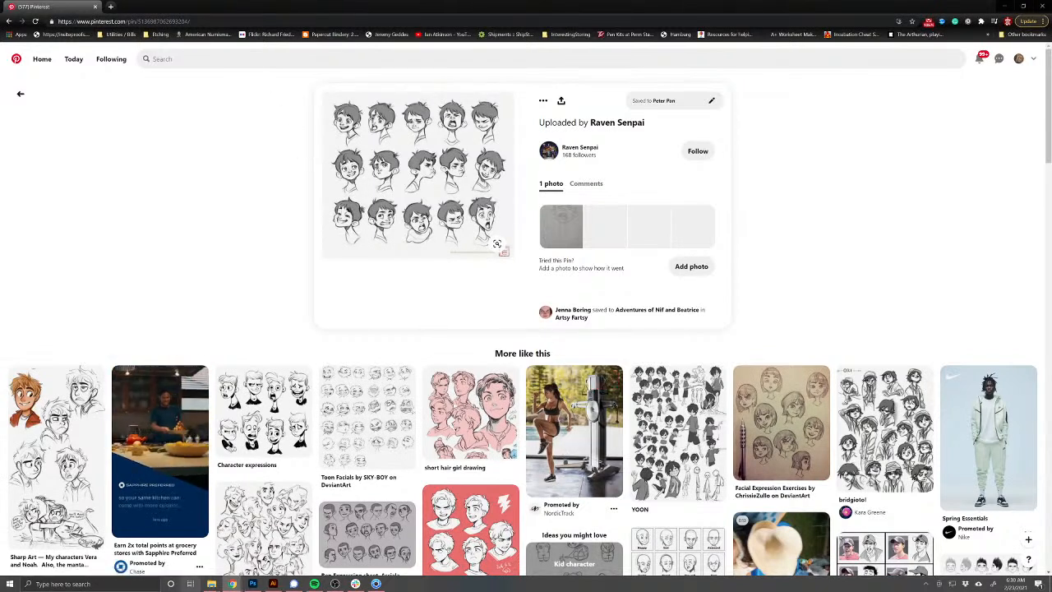
Step: Switch to Photoshop and browse to the PeterPan folder in Dropbox for opening a file
left_click(254, 584)
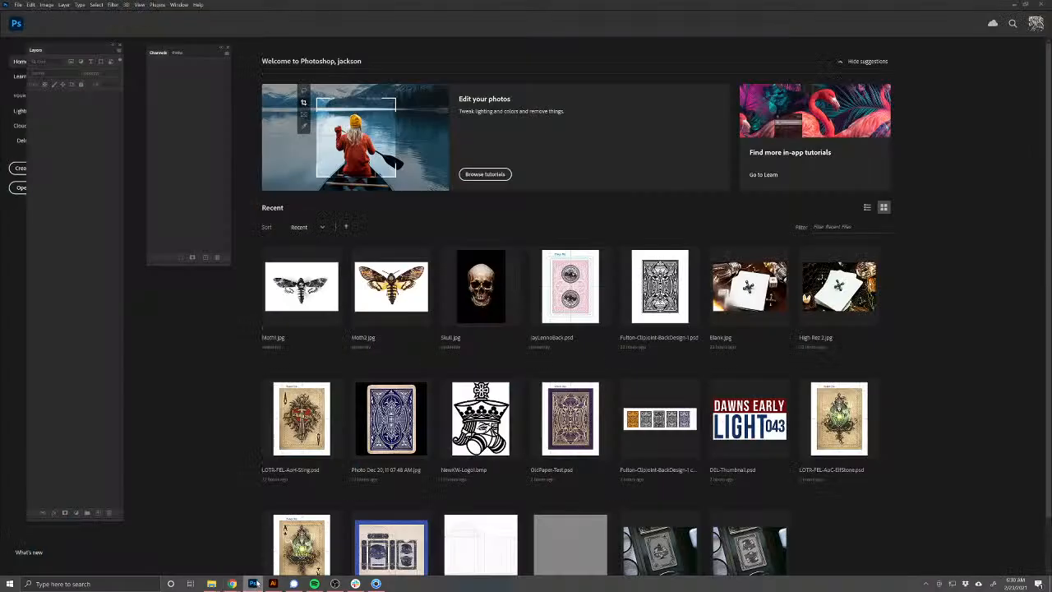
left_click(17, 5)
left_click(27, 20)
left_click(306, 114)
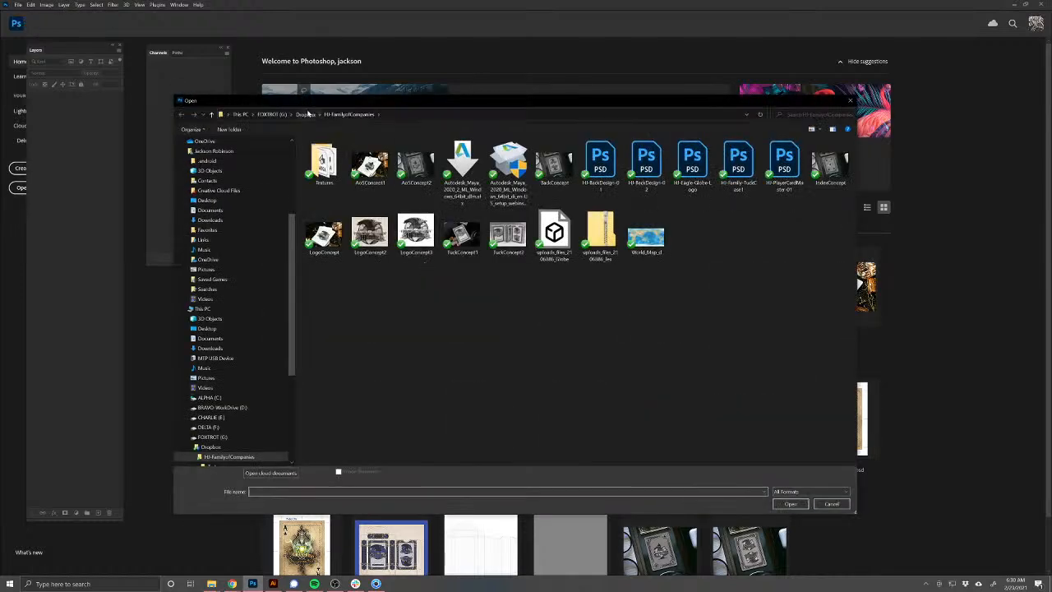
scroll(372, 361, "down", 15)
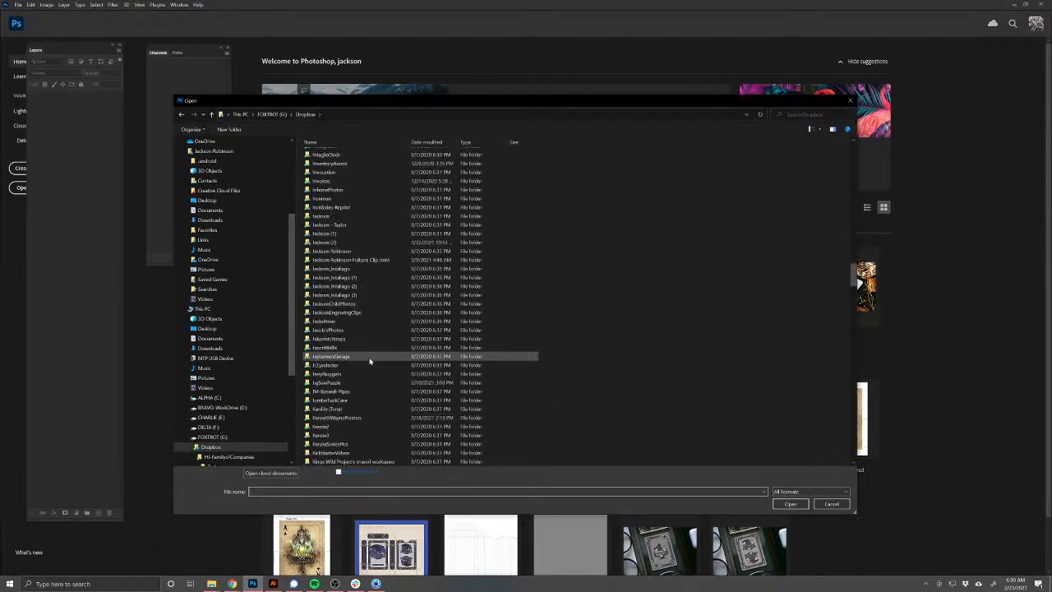
scroll(369, 362, "down", 15)
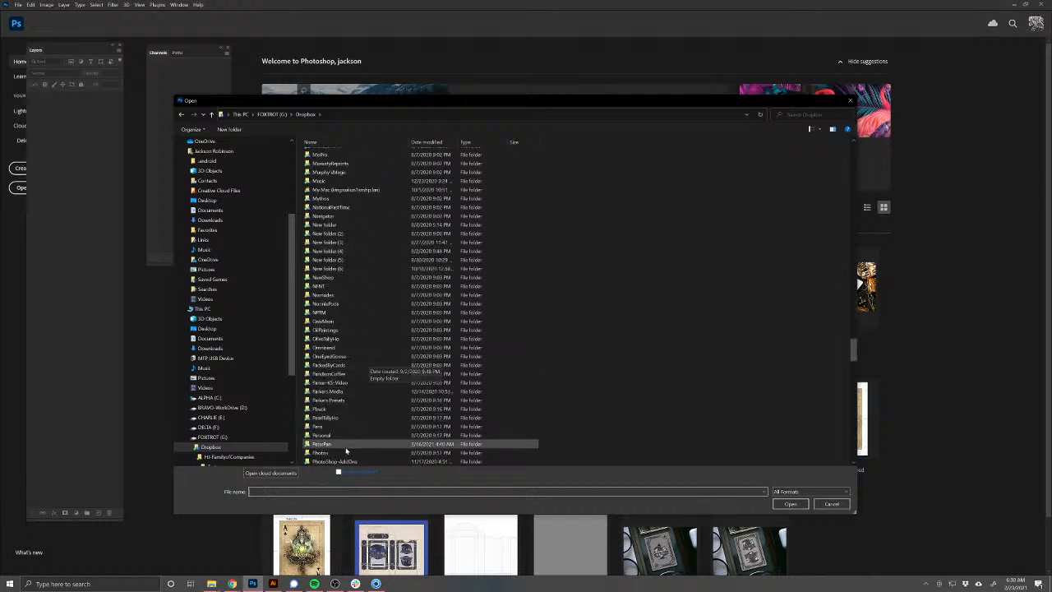
double_click(335, 449)
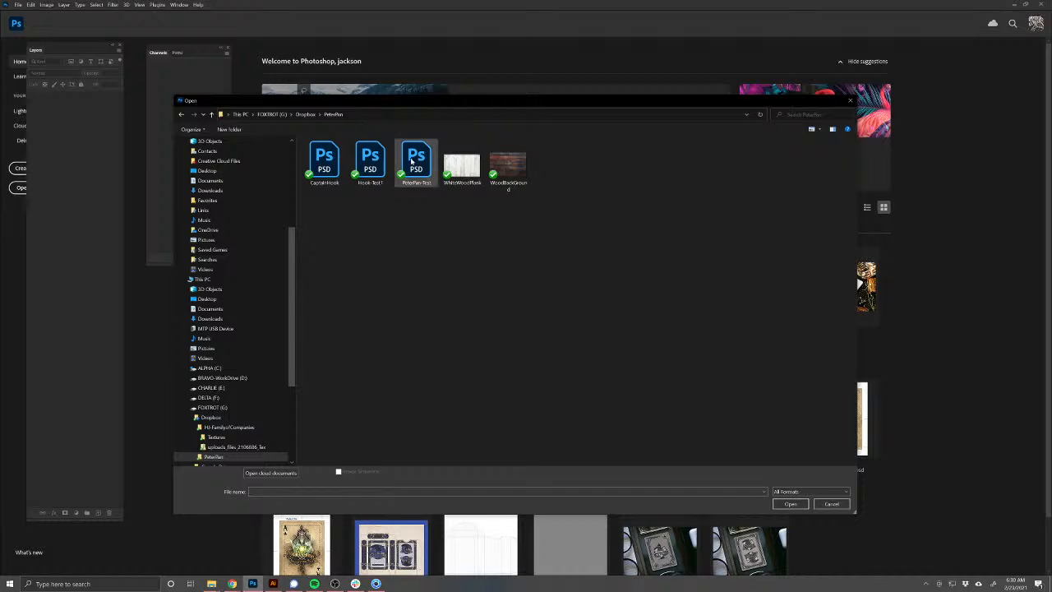
Step: Open CaptainHook.psd and toggle the character artwork group's visibility off and back on
left_click(369, 162)
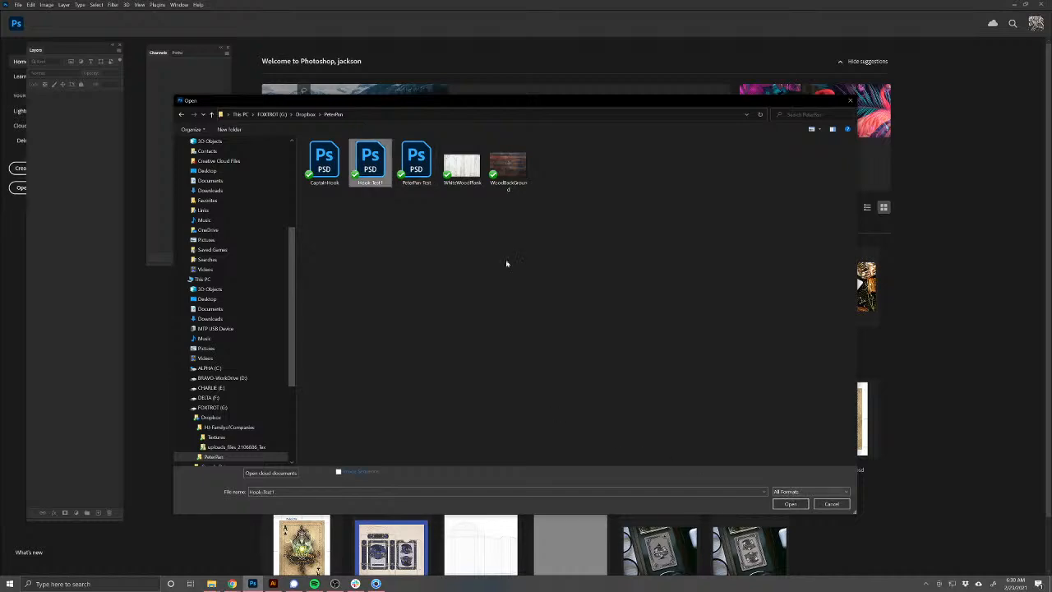
left_click(333, 173)
key("Return")
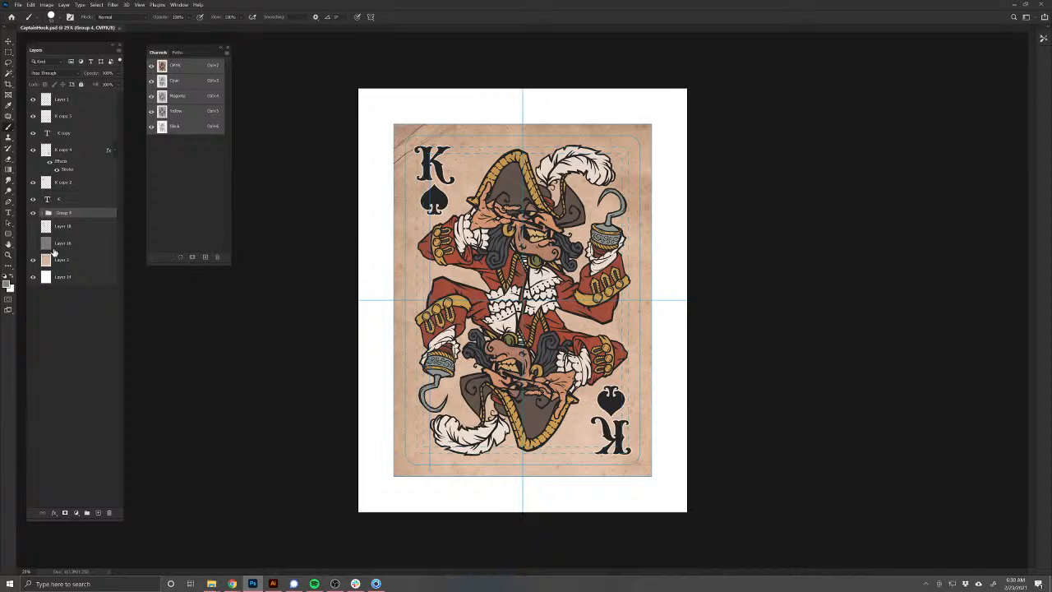
left_click(33, 213)
left_click(33, 213)
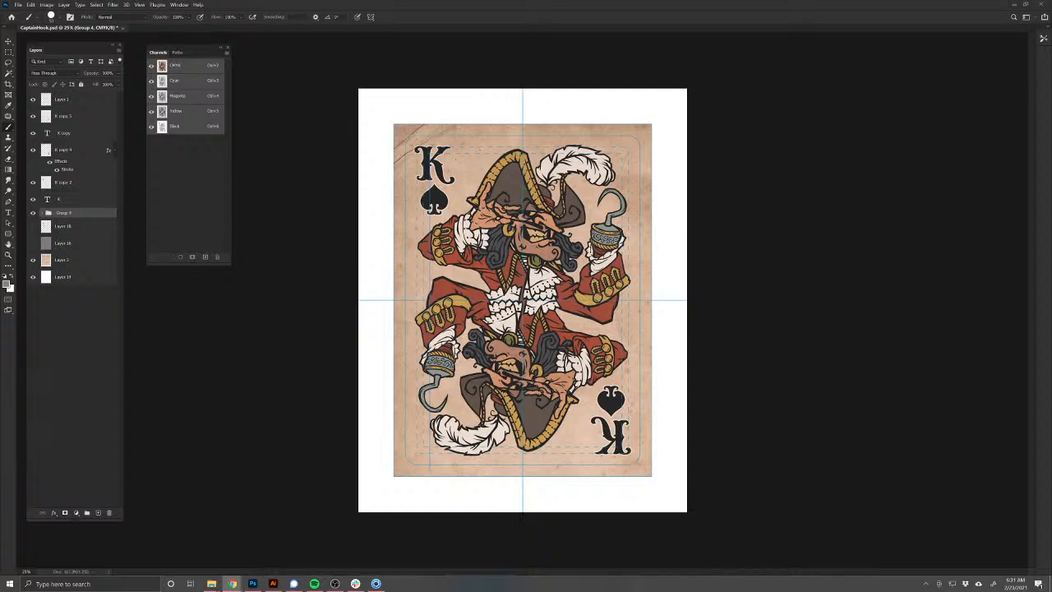
Step: Switch to Chrome and search Google for "skeleton leaves"
left_click(233, 583)
left_click(517, 270)
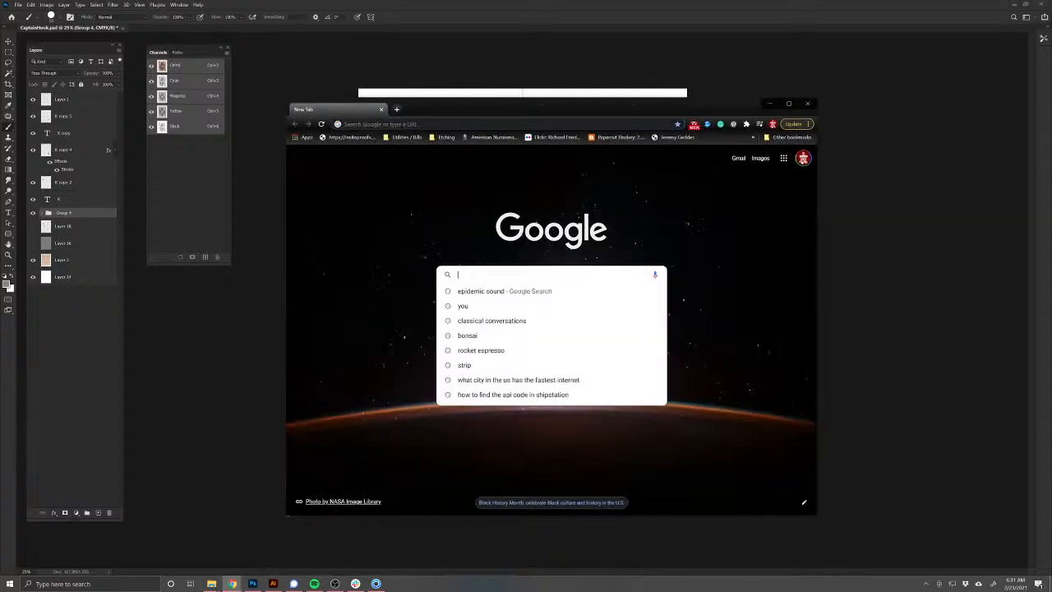
type("skelet")
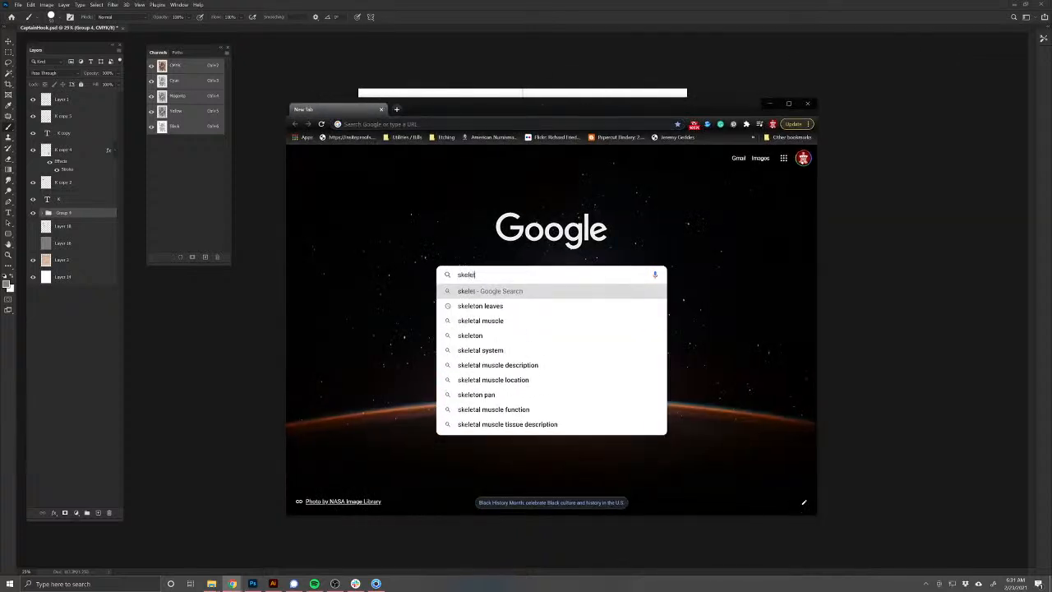
type("on leave")
key("Return")
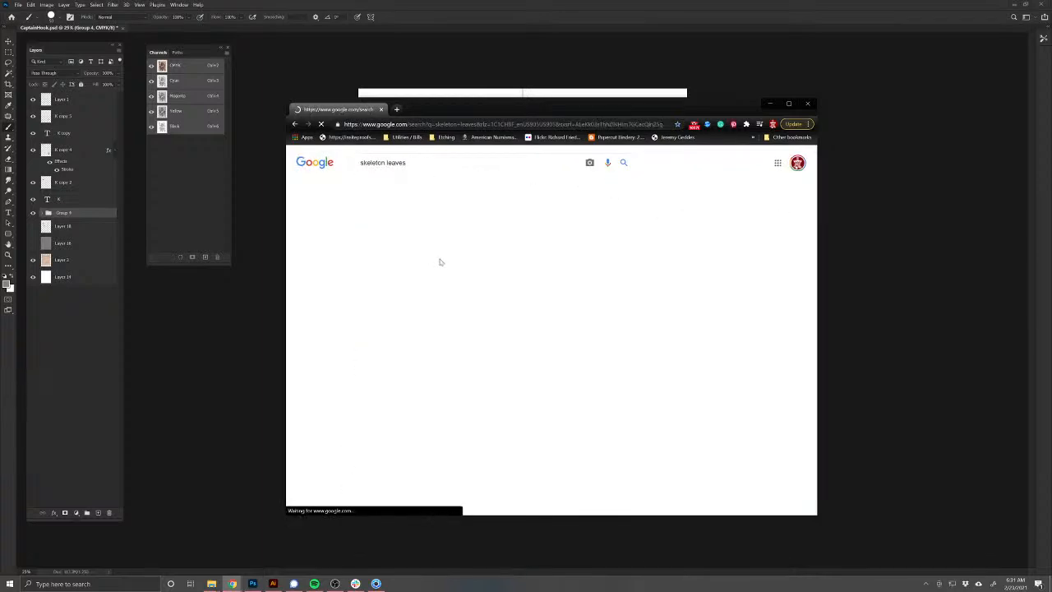
Step: Preview several skeleton leaf images, including the DIY tutorial and the FeltMagnet maple leaves, and examine their related images
left_click(358, 407)
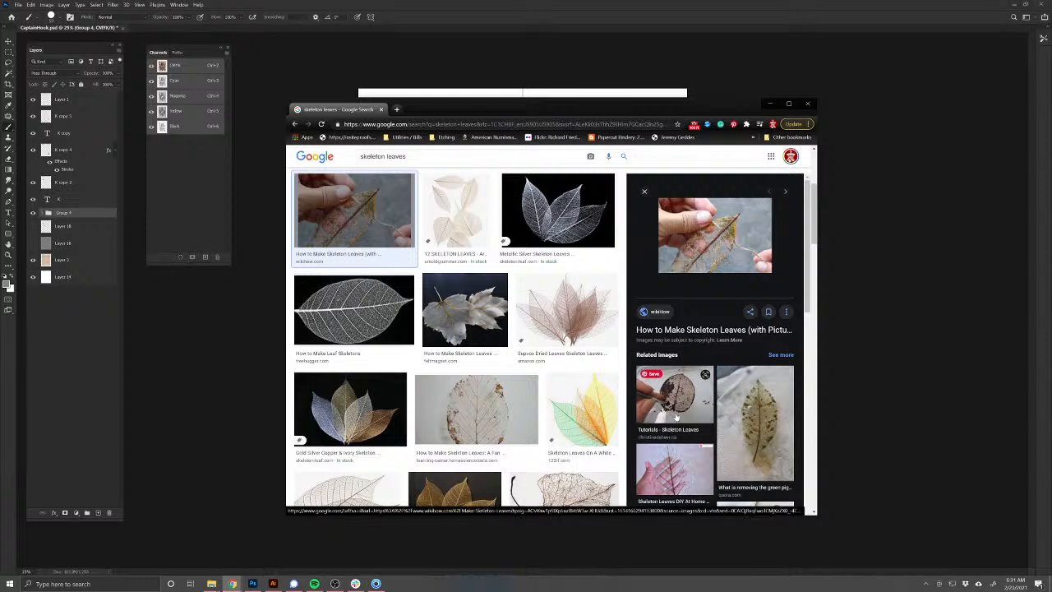
scroll(676, 417, "down", 3)
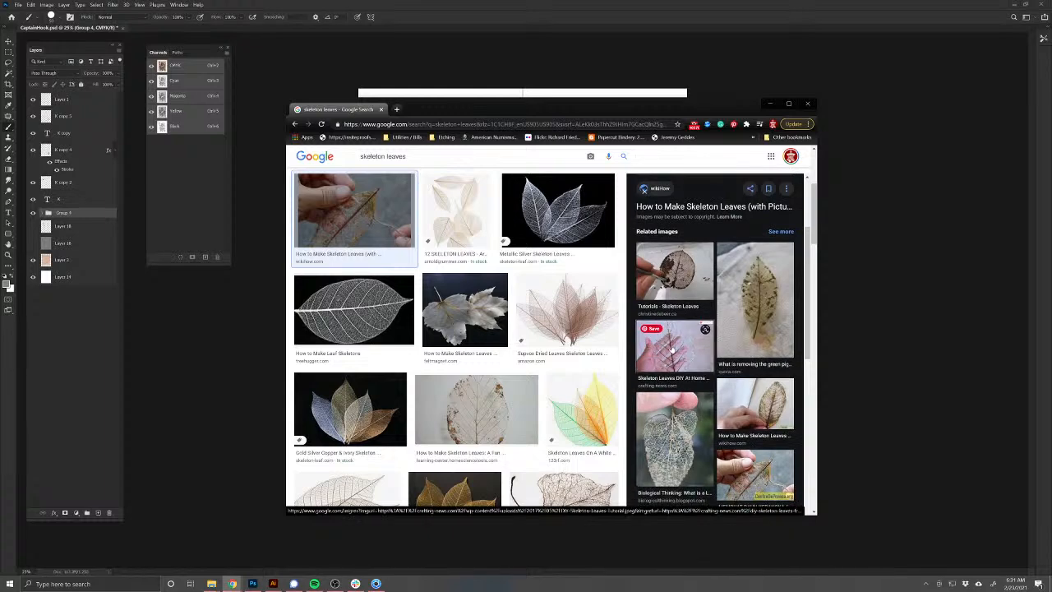
left_click(672, 350)
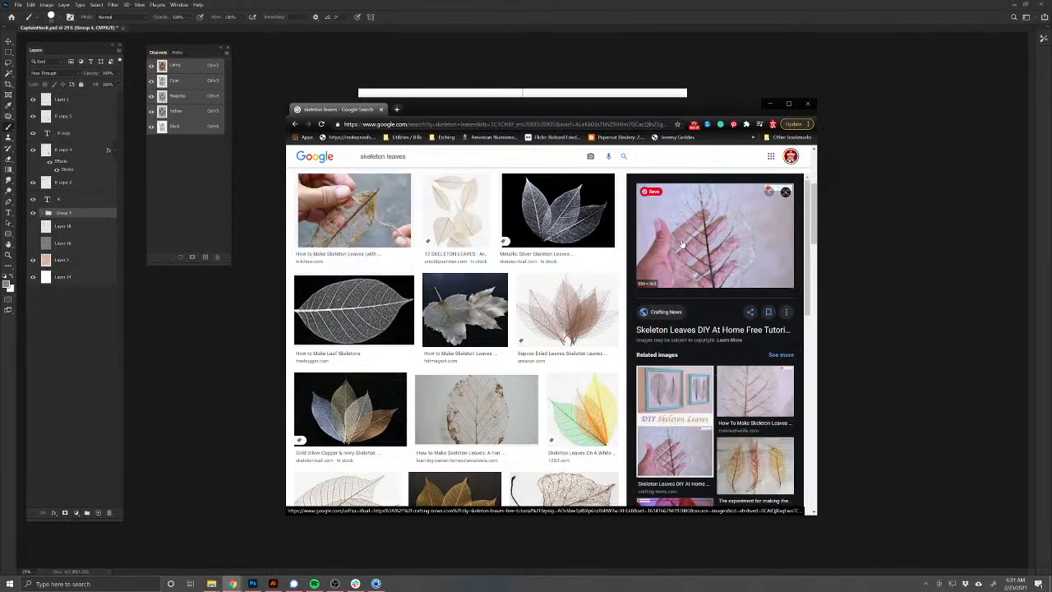
scroll(493, 321, "down", 2)
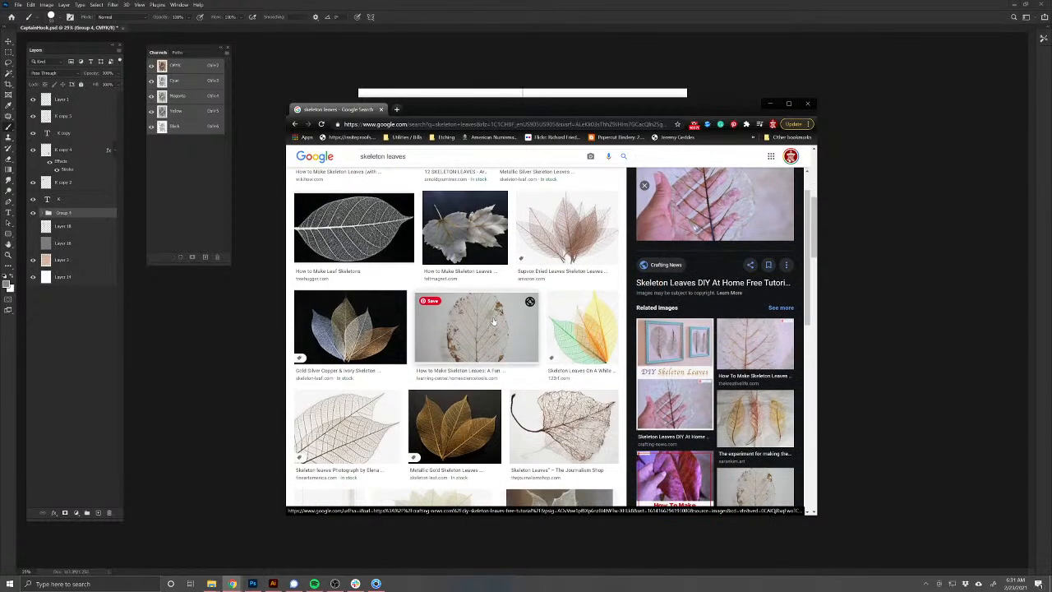
scroll(493, 322, "up", 2)
left_click(481, 312)
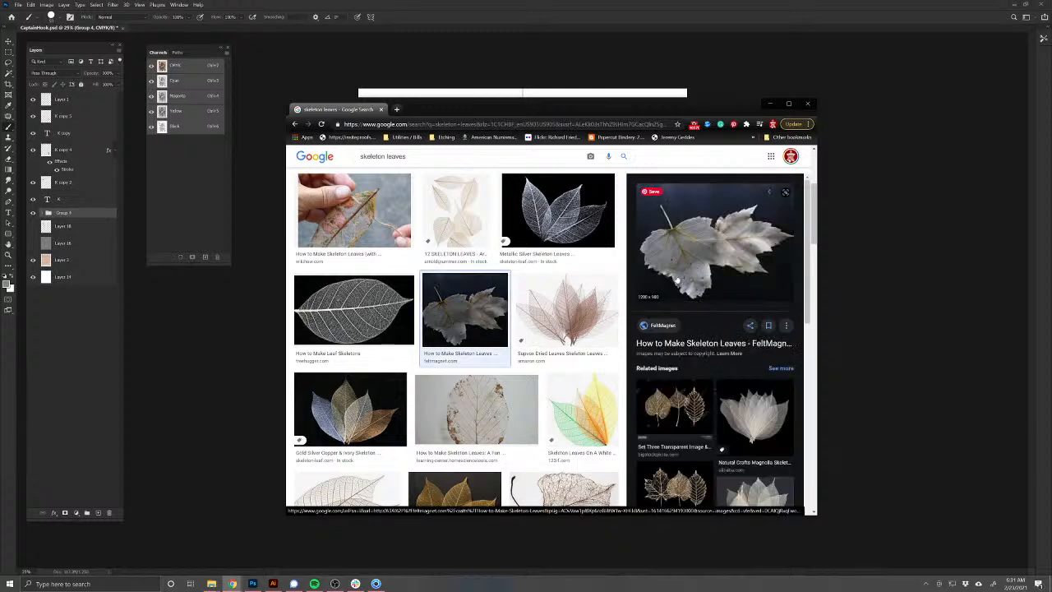
scroll(677, 280, "down", 2)
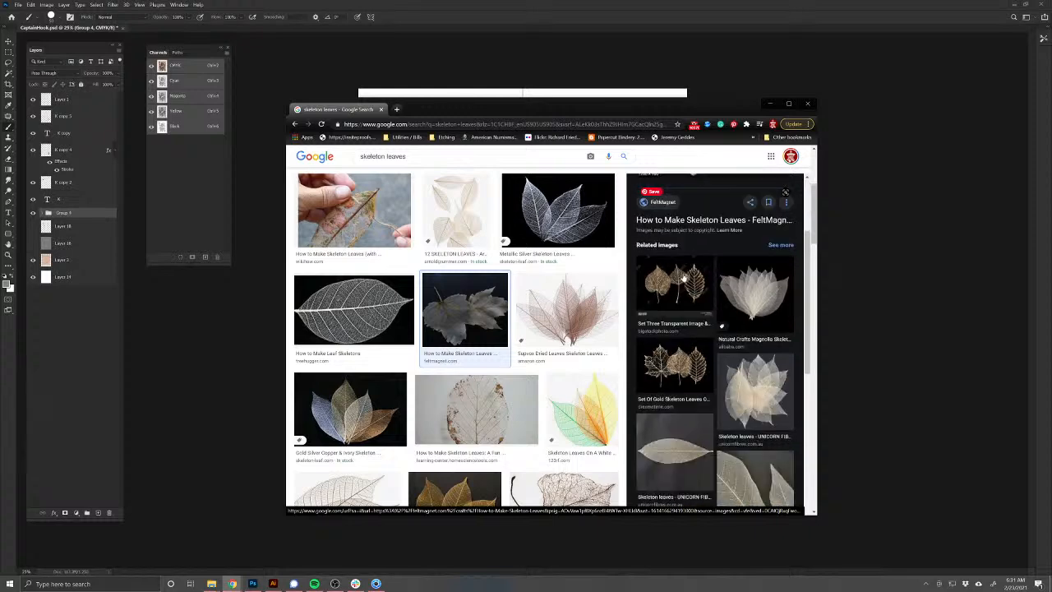
scroll(496, 336, "up", 5)
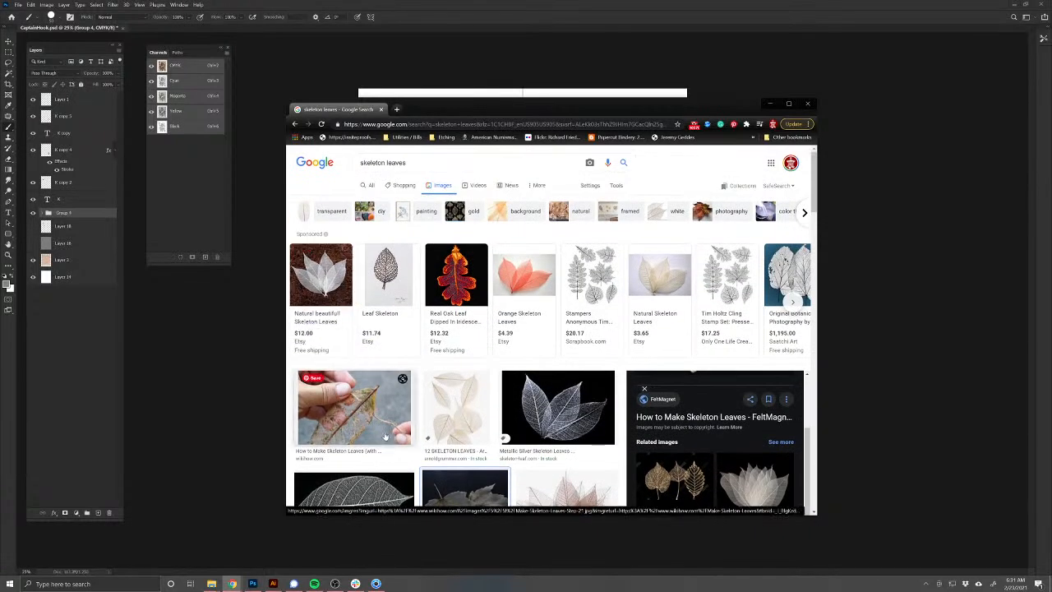
Step: Examine the sponsored Etsy listing "Natural beautifull Skeleton Leaves" and its related items, then minimize the browser to return to Photoshop
left_click(319, 289)
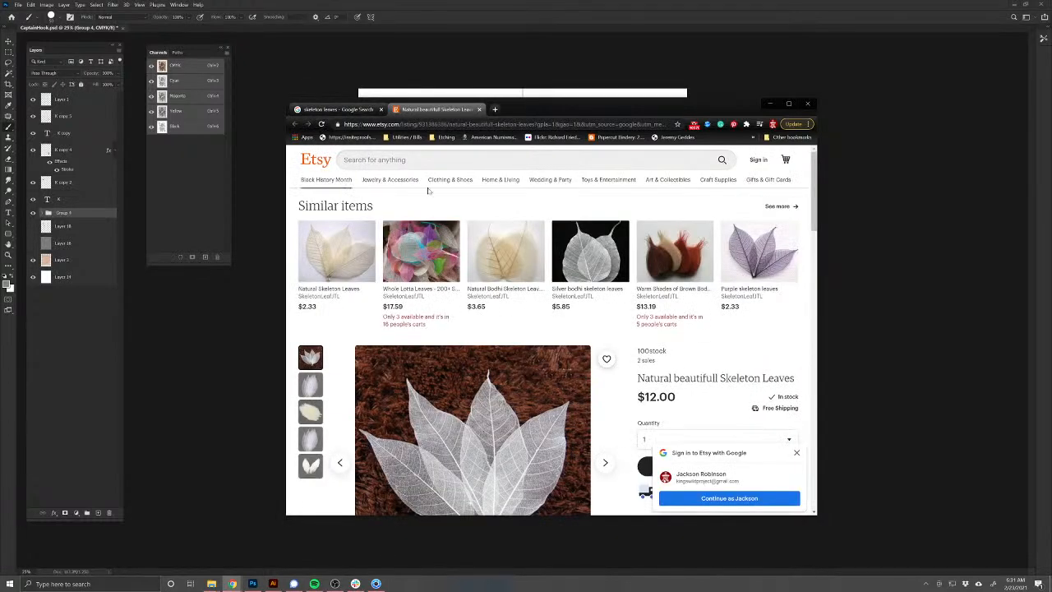
left_click(361, 110)
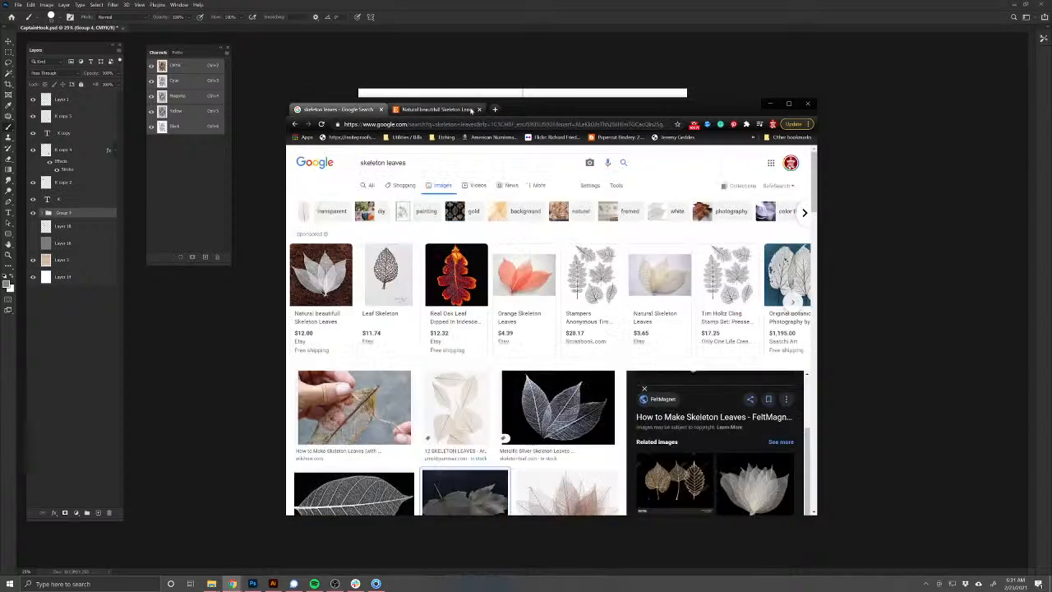
left_click(468, 110)
scroll(526, 288, "down", 3)
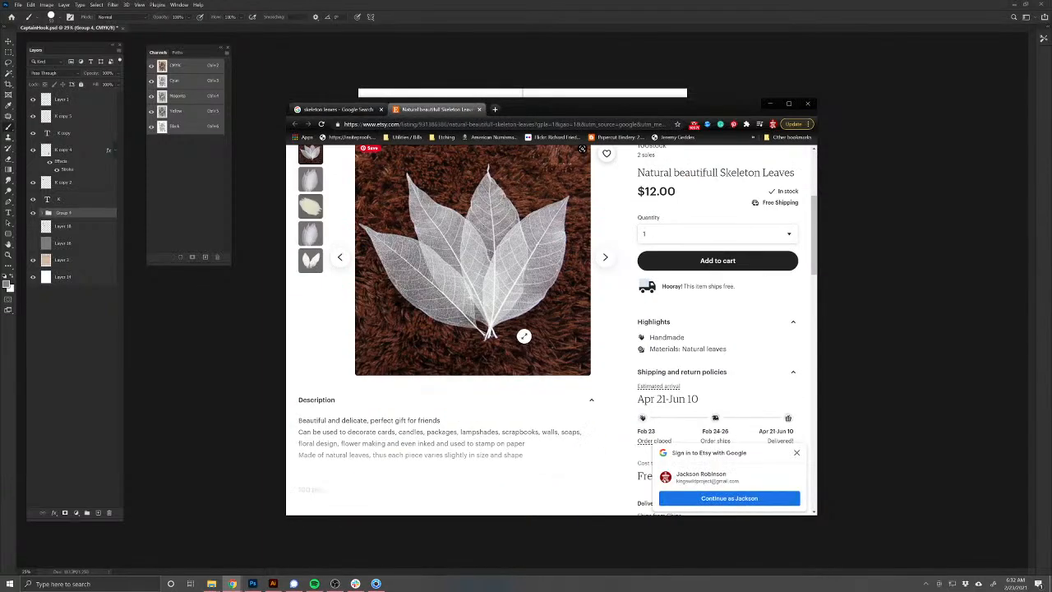
scroll(723, 394, "down", 3)
left_click(797, 454)
scroll(528, 375, "down", 3)
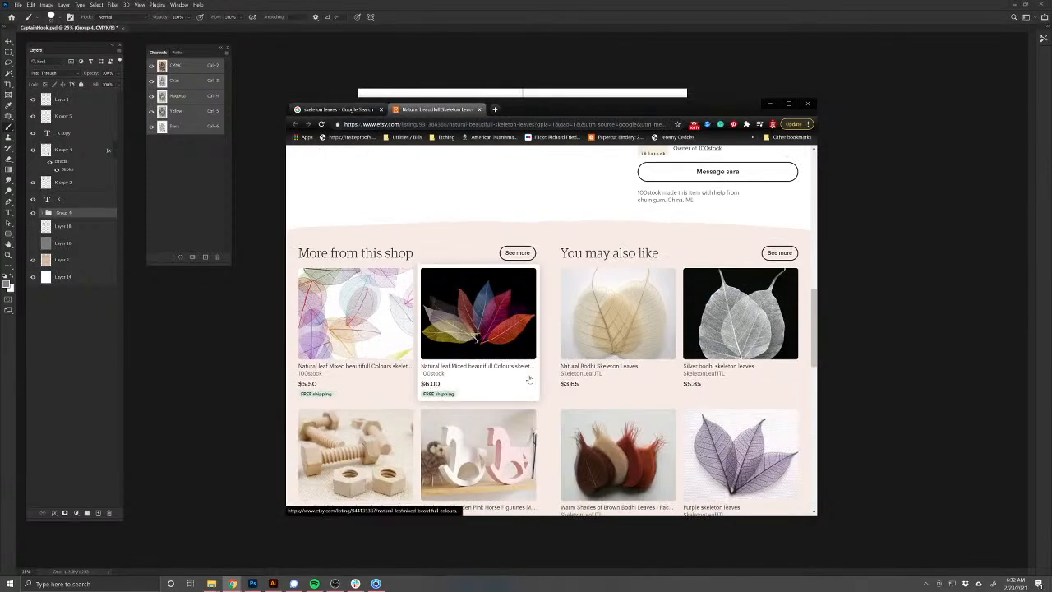
scroll(529, 328, "up", 10)
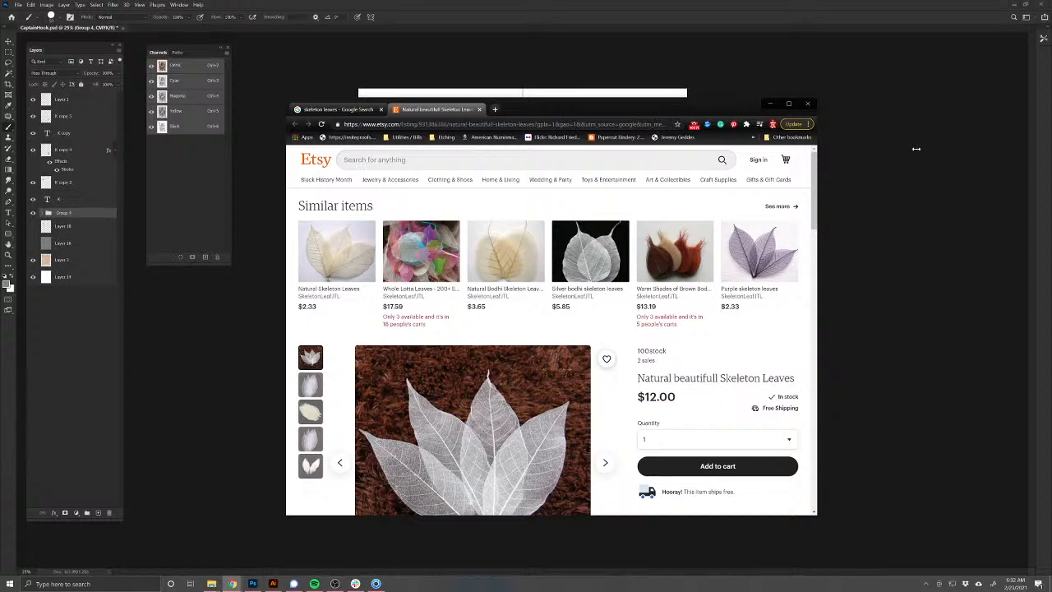
left_click(770, 105)
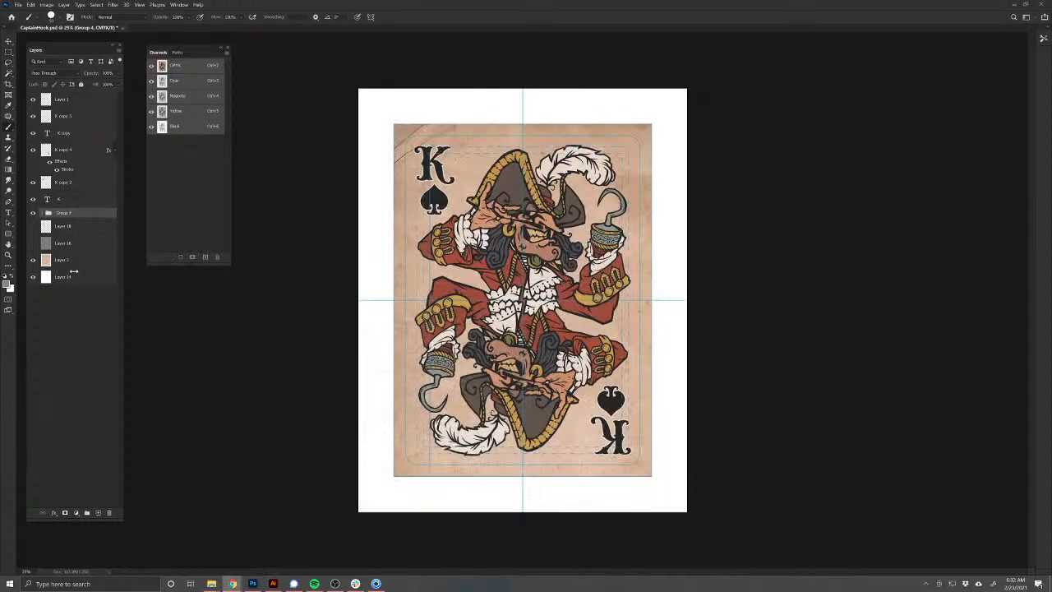
Step: Hide the character artwork group and add a new layer above it filled with dark gray 5d5d5d
left_click(33, 214)
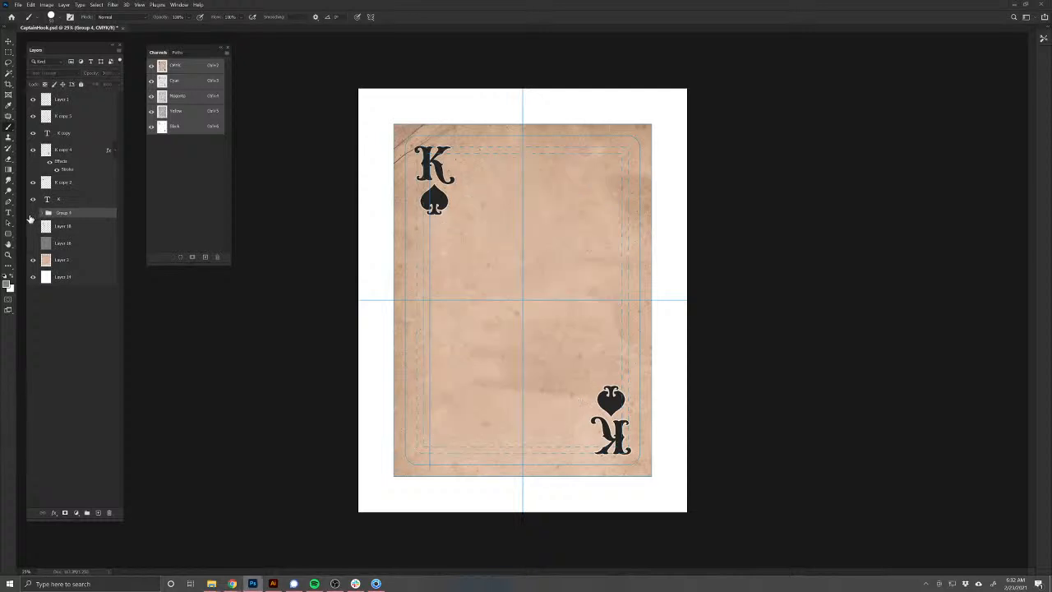
left_click(99, 513)
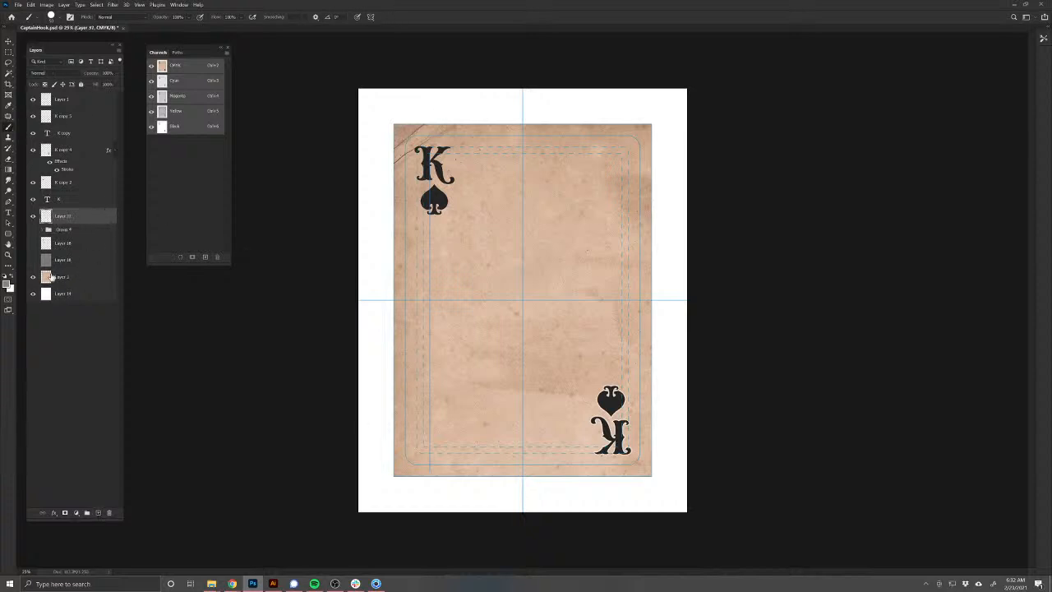
left_click(6, 276)
left_click(8, 283)
left_click_drag(622, 346, 534, 347)
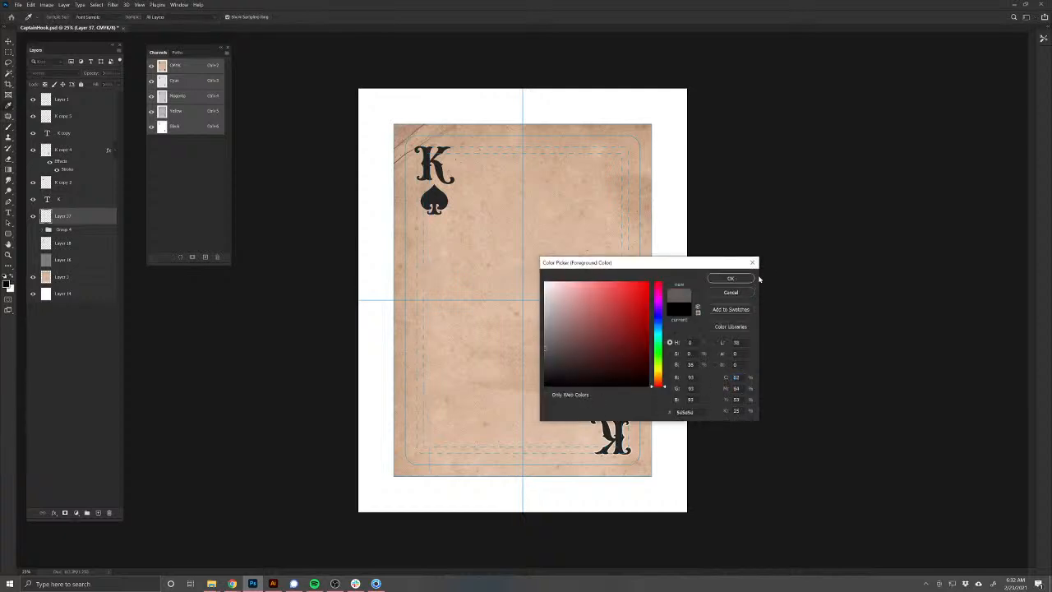
left_click(730, 277)
mouse_move(377, 582)
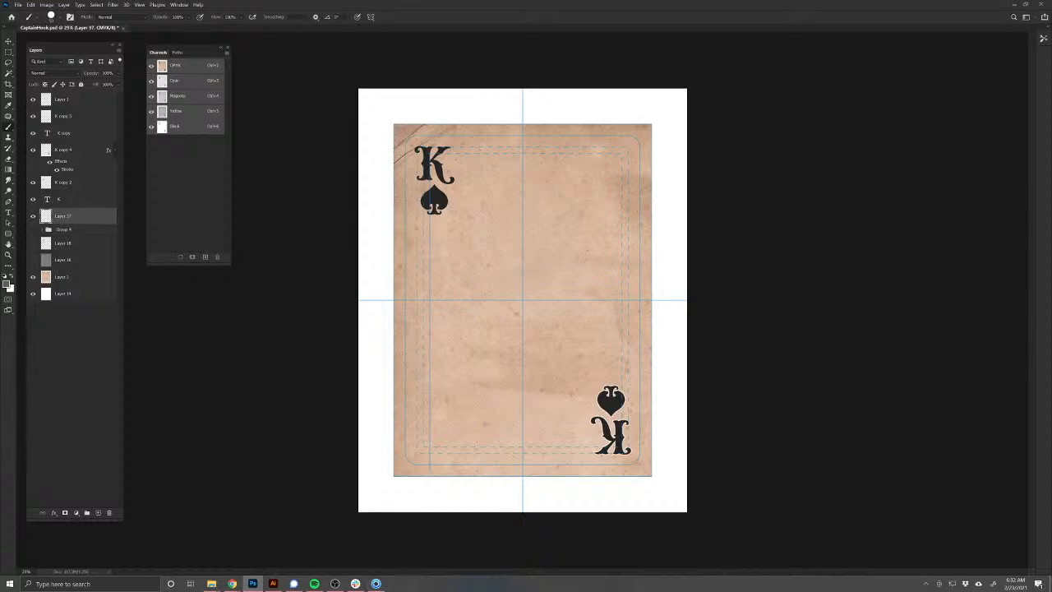
key("alt+BackSpace")
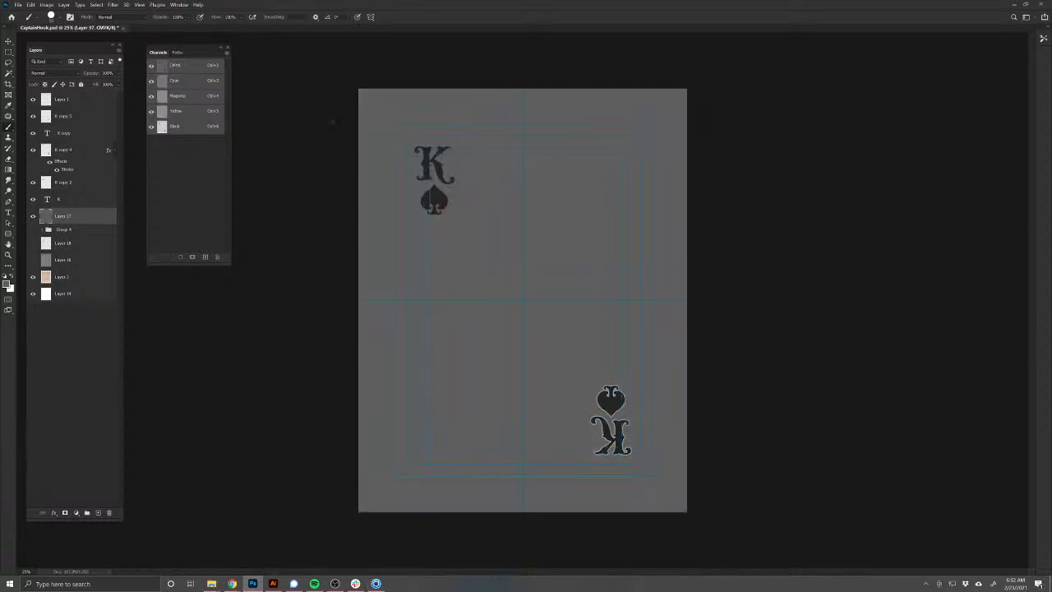
Step: Add an empty layer above the gray fill and turn off symmetry for the Brush tool
key("v")
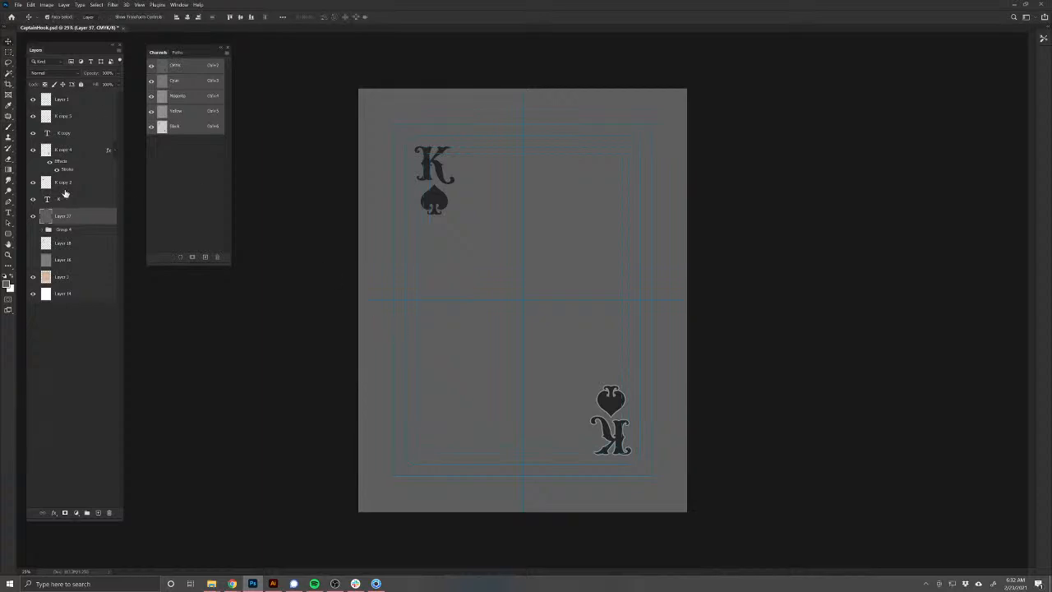
left_click(97, 512)
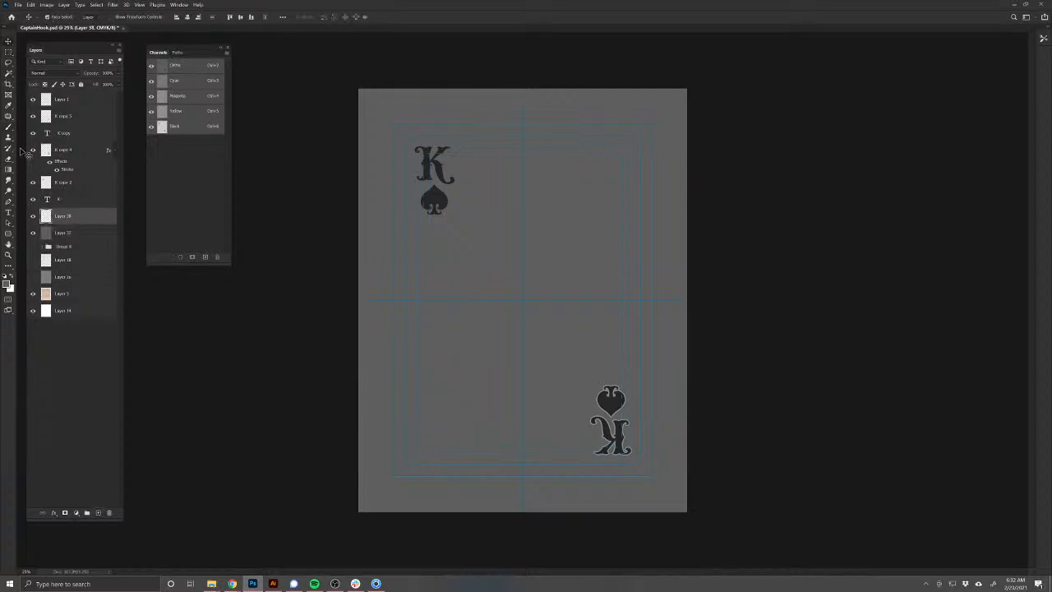
left_click(8, 127)
left_click(9, 127)
left_click(371, 18)
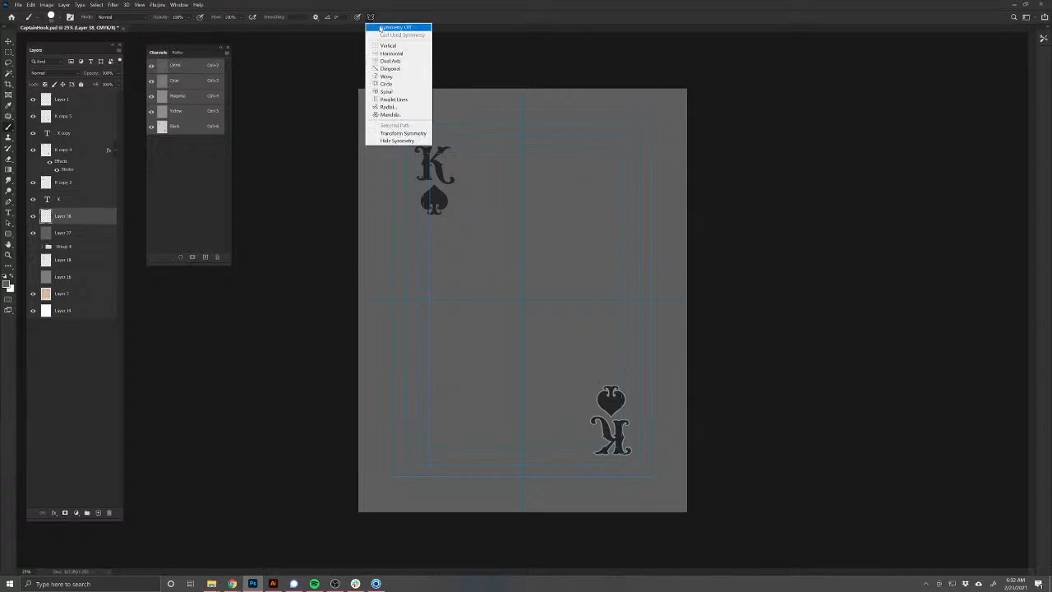
left_click(385, 28)
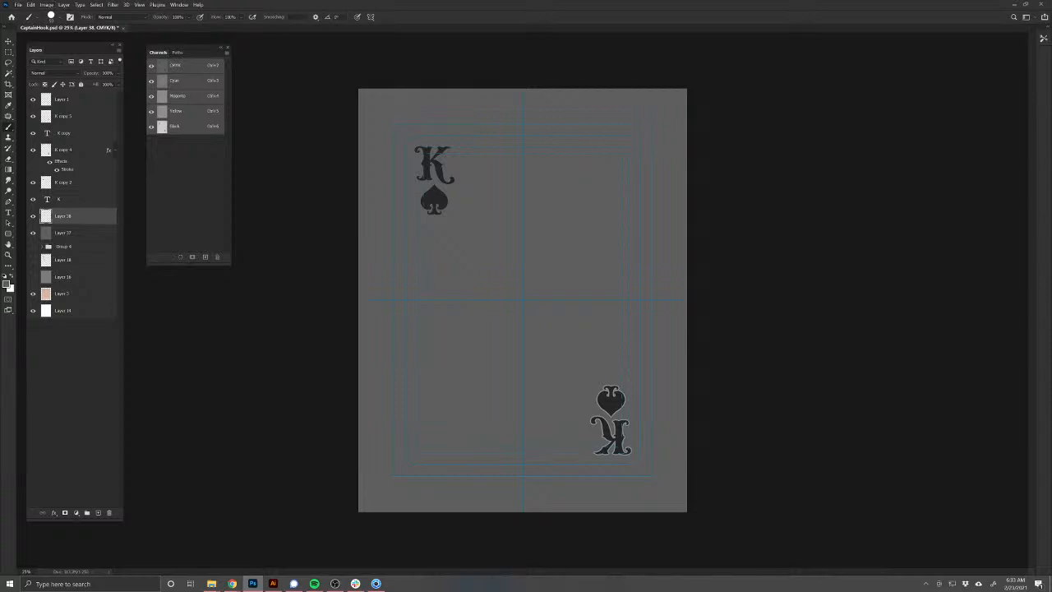
Step: Switch to Chrome, go to pinterest.com and open the pin with twelve sketched boy's head expressions
left_click(231, 584)
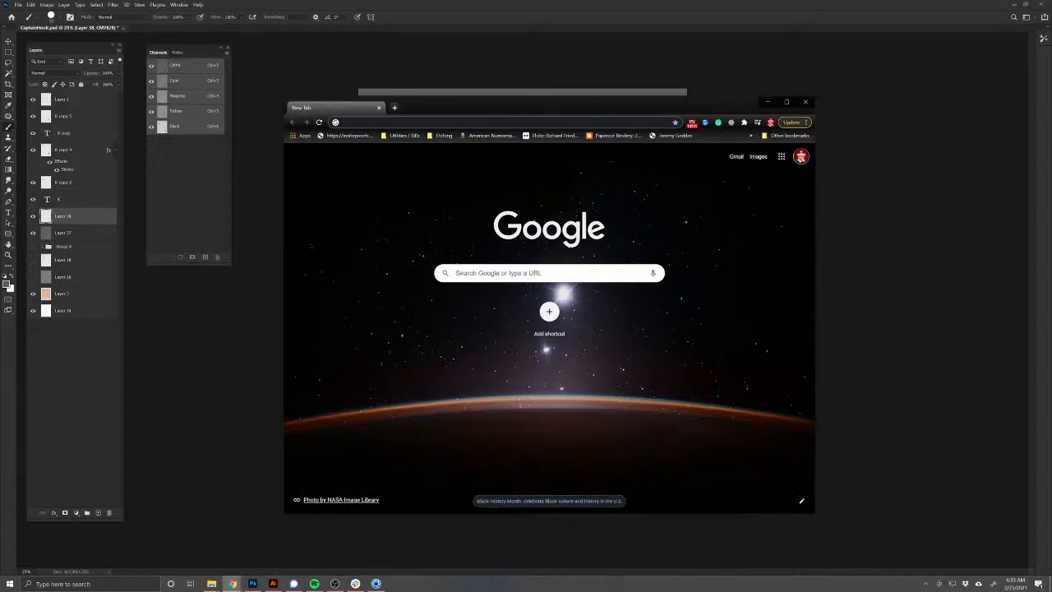
type("pinterest.com")
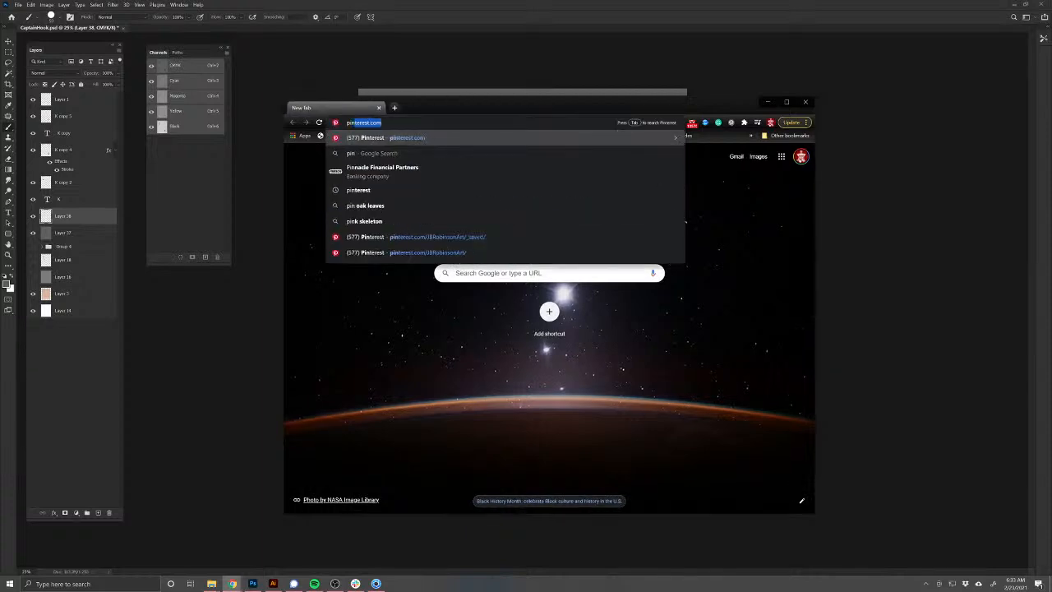
key("Return")
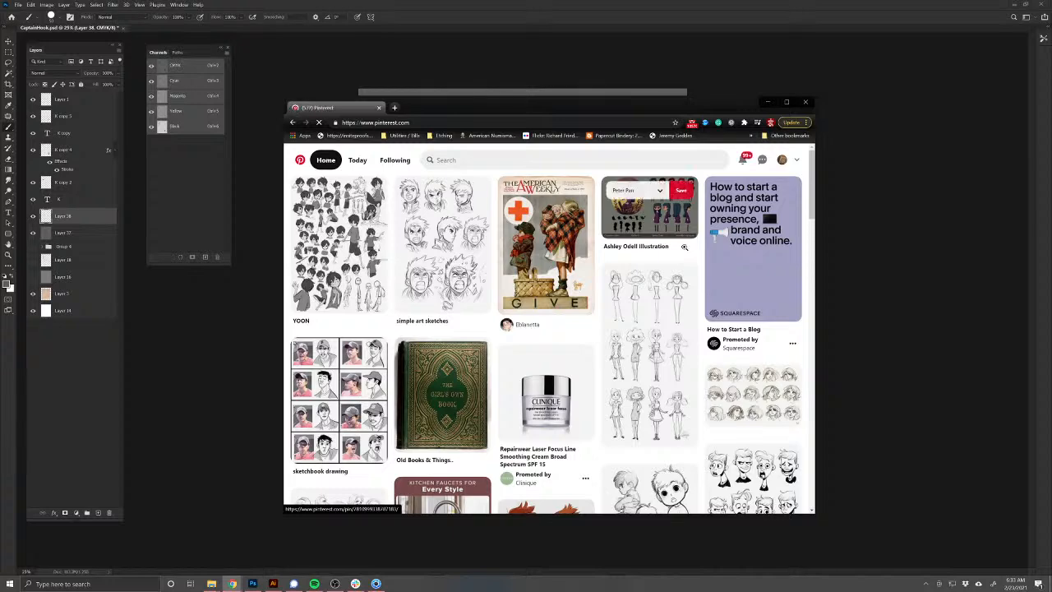
scroll(662, 335, "down", 3)
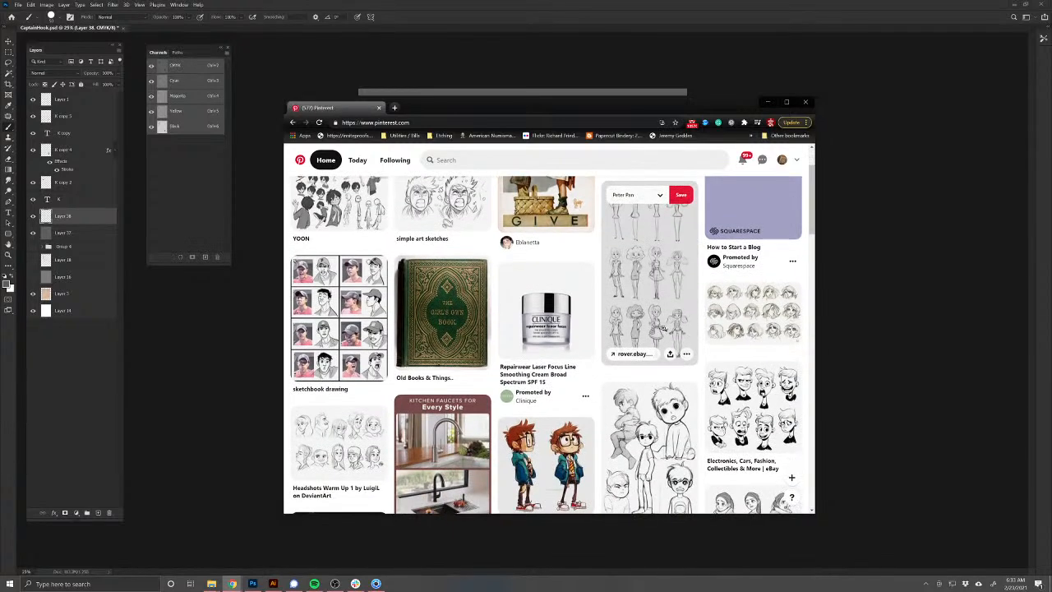
scroll(663, 327, "down", 2)
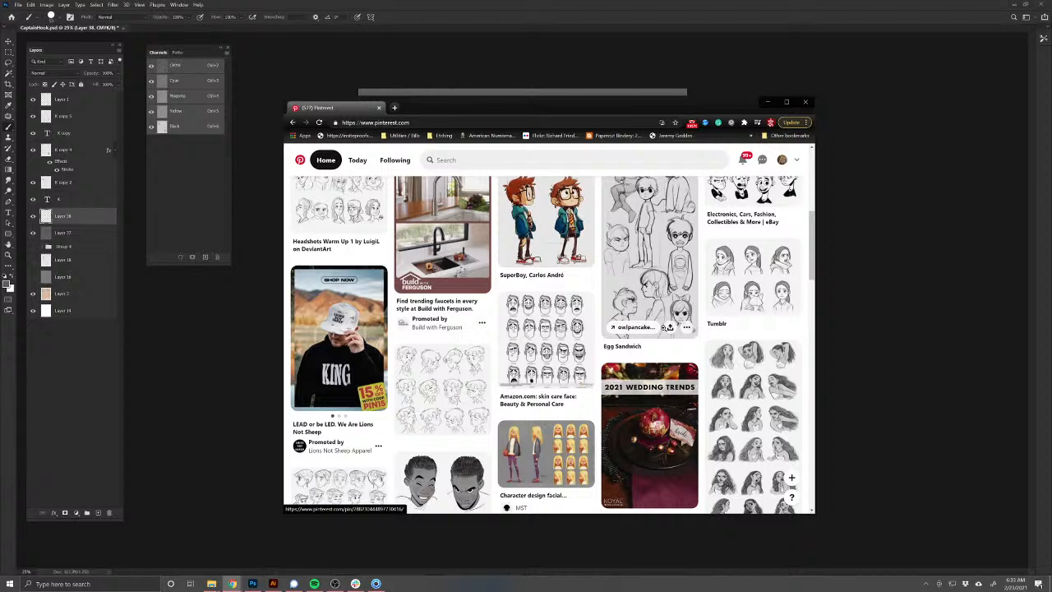
left_click(470, 398)
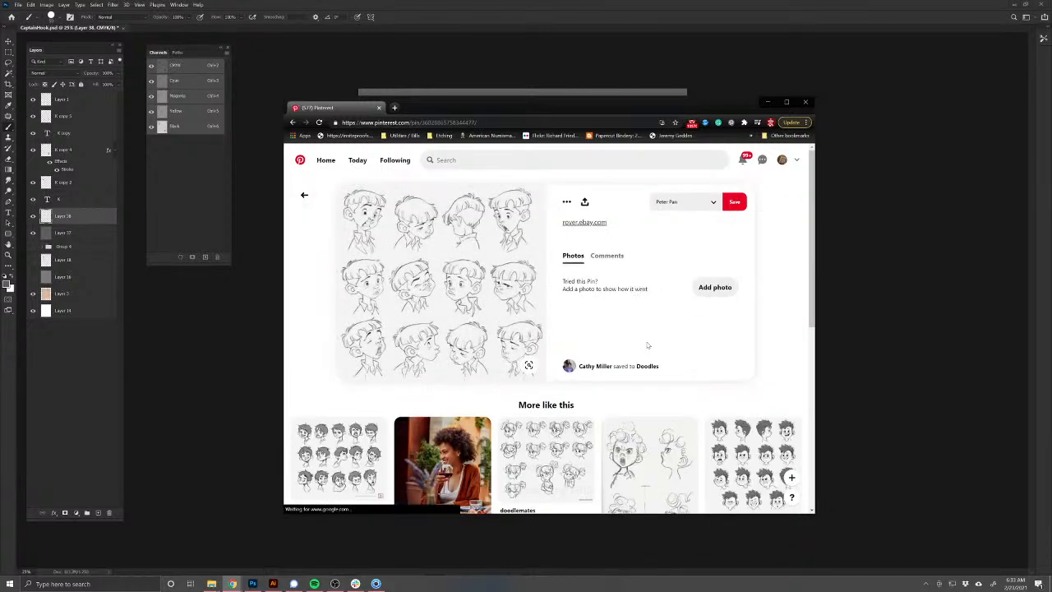
right_click(517, 316)
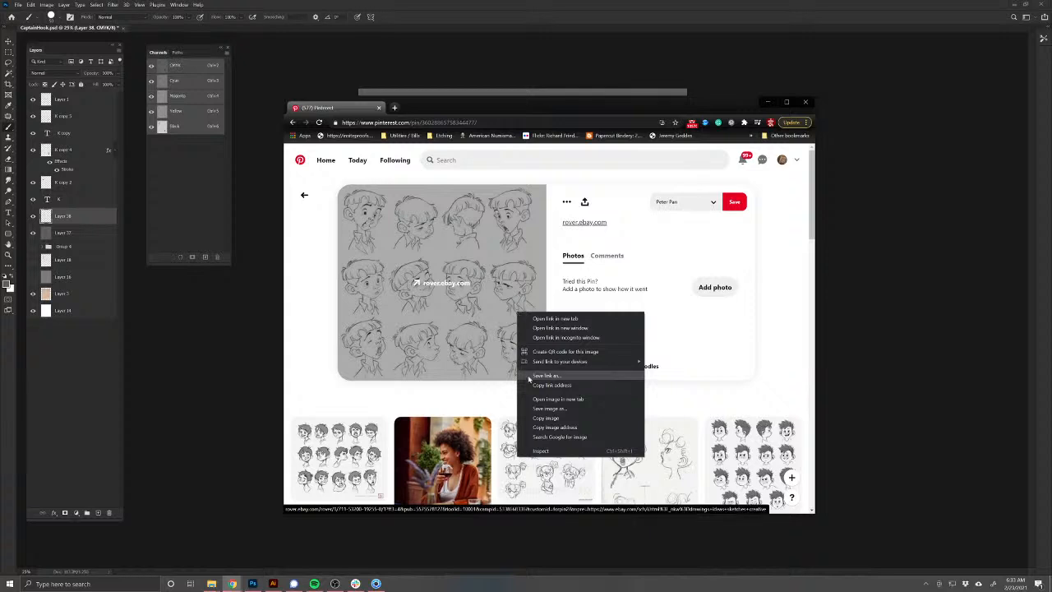
left_click(477, 379)
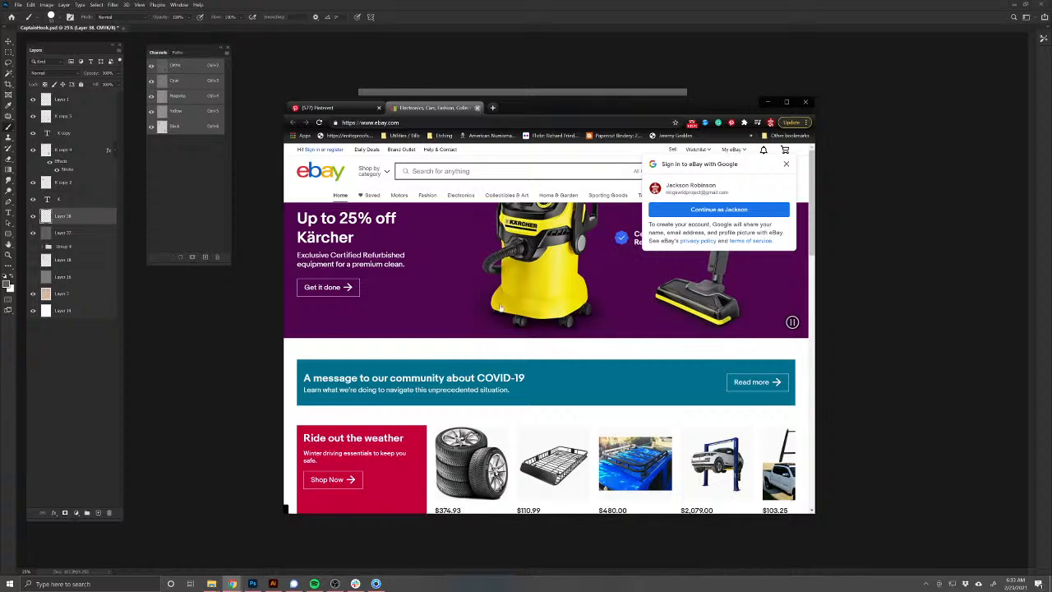
key("ctrl+w")
Step: Open the pin's boy expression sheet as an image in its own tab, copy it, and close that tab
scroll(440, 329, "up", 2)
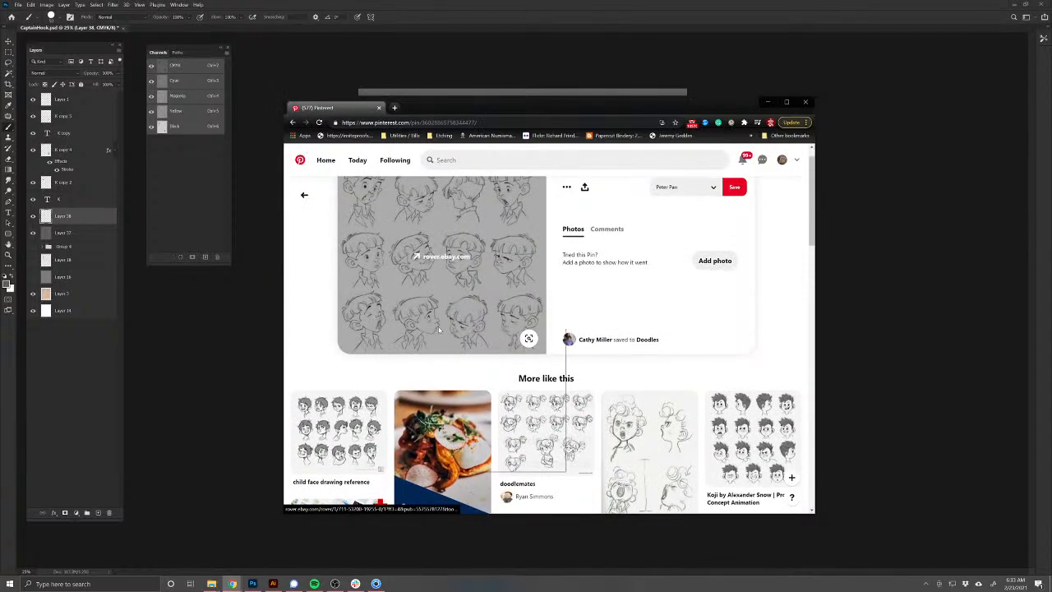
right_click(439, 330)
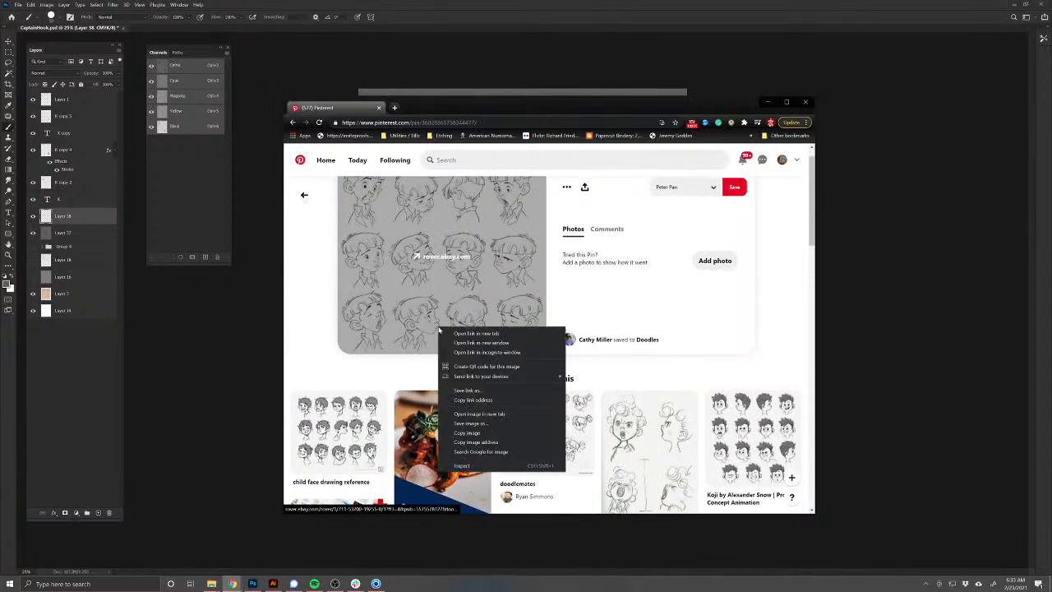
left_click(471, 414)
left_click(426, 109)
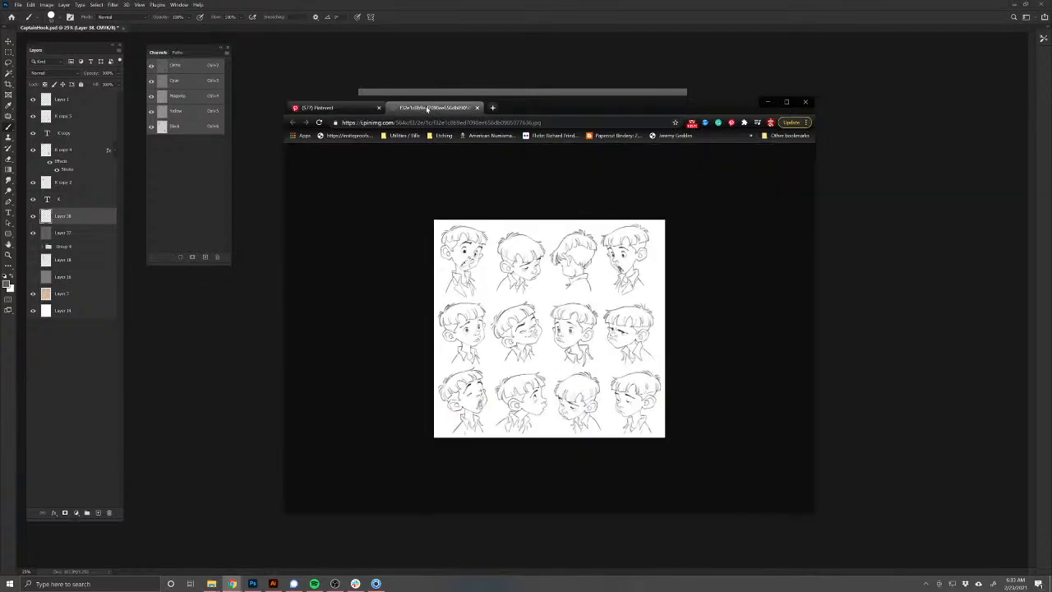
right_click(533, 291)
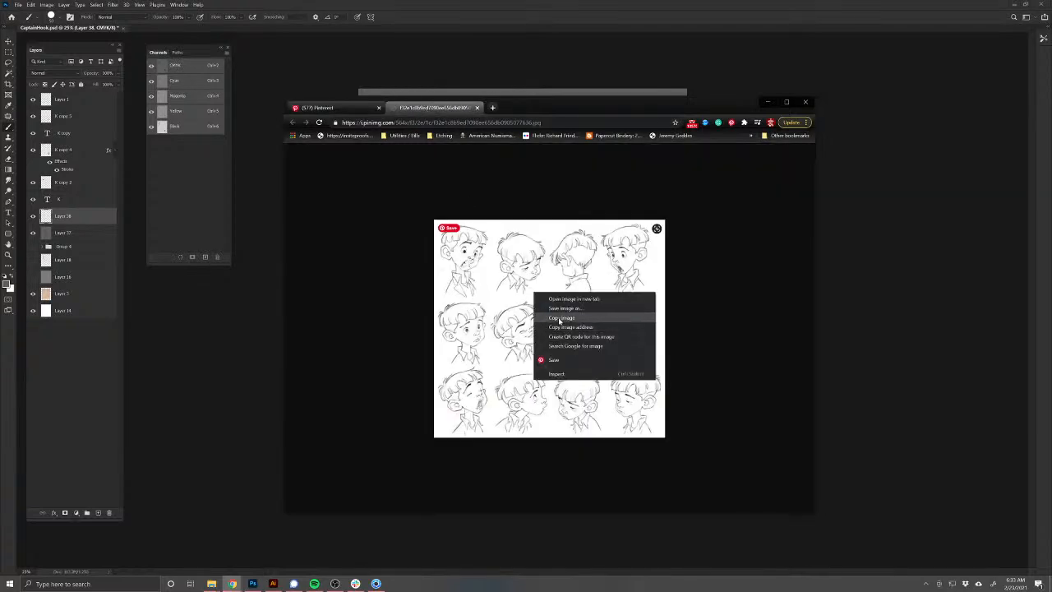
left_click(562, 318)
left_click(477, 107)
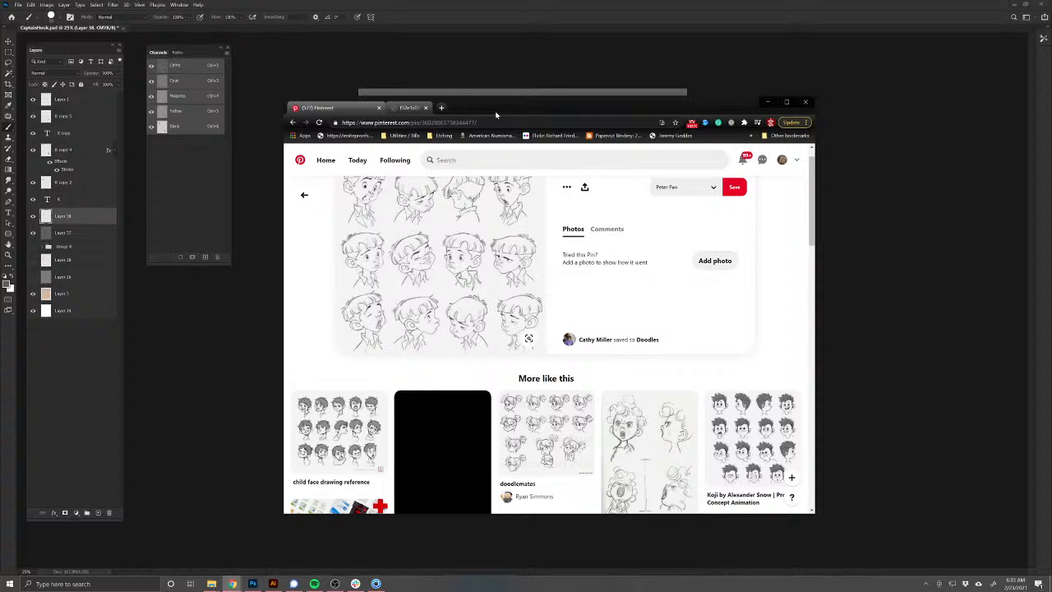
Step: Return to Photoshop, paste the expression sheet onto the empty layer and enlarge it to nearly the card's width
left_click(765, 103)
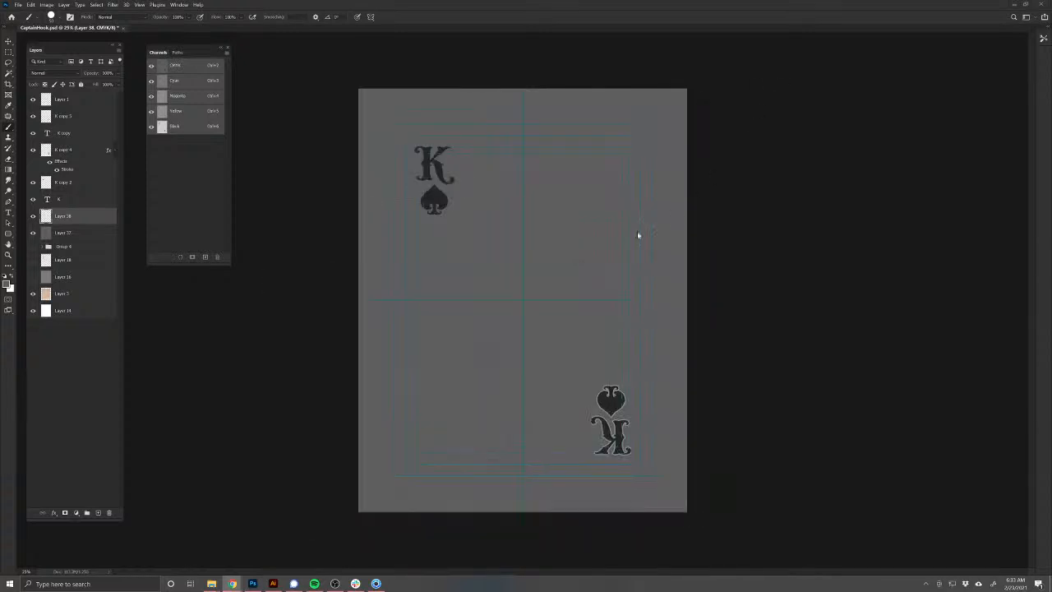
key("ctrl+v")
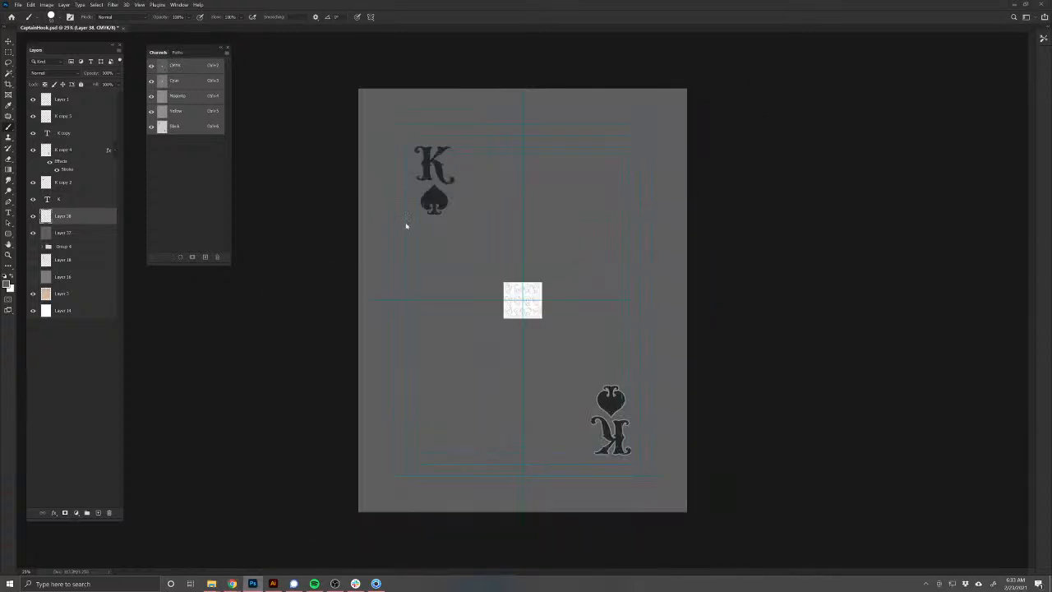
key("ctrl+t")
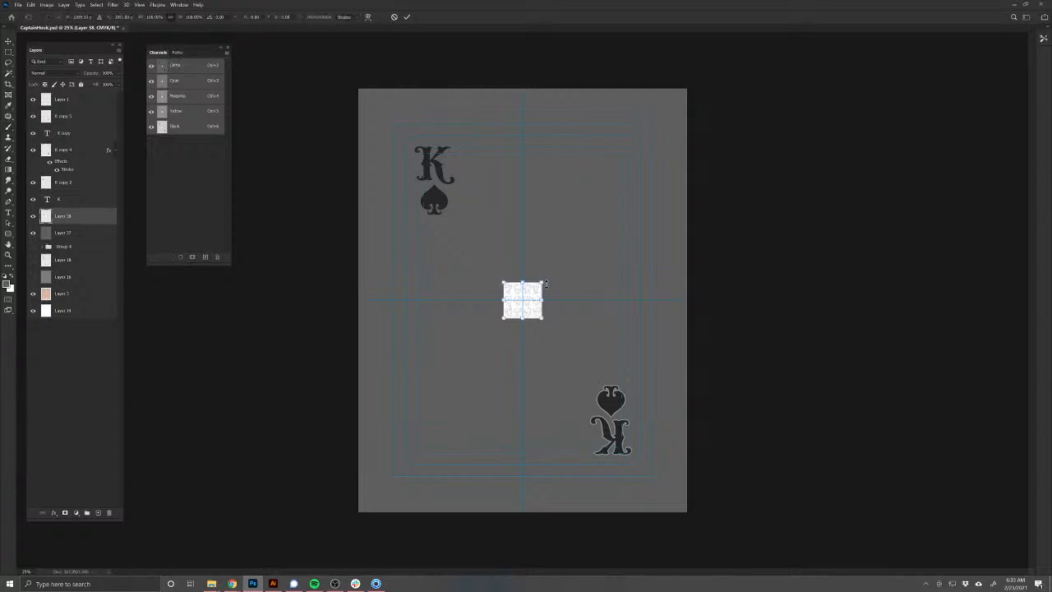
left_click_drag(542, 282, 645, 222)
key("Return")
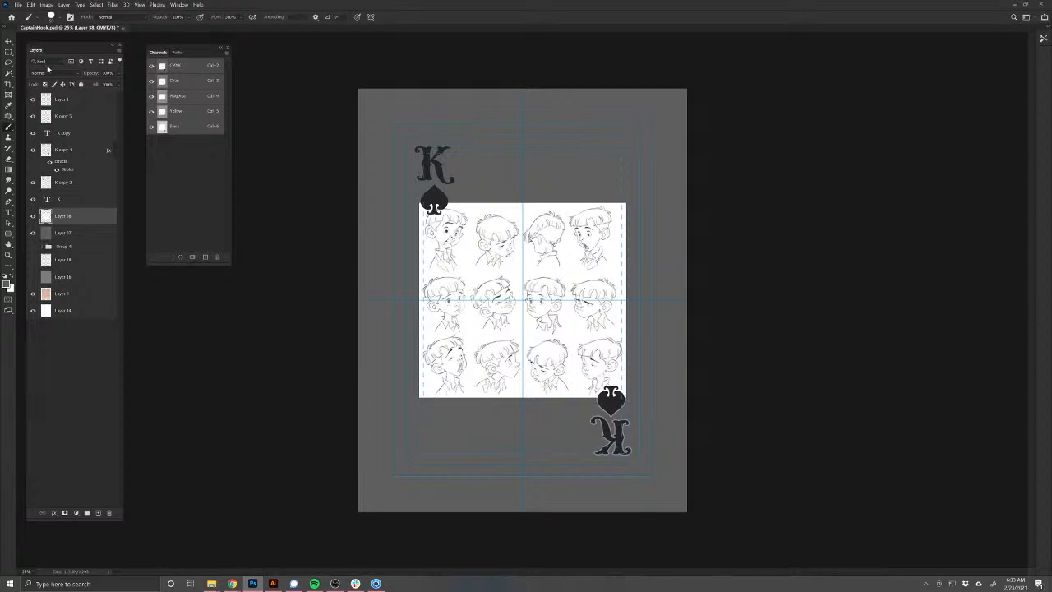
Step: Set the expression sheet layer's blend mode to Multiply and duplicate the layer four times to darken the lines
left_click(49, 74)
left_click(50, 103)
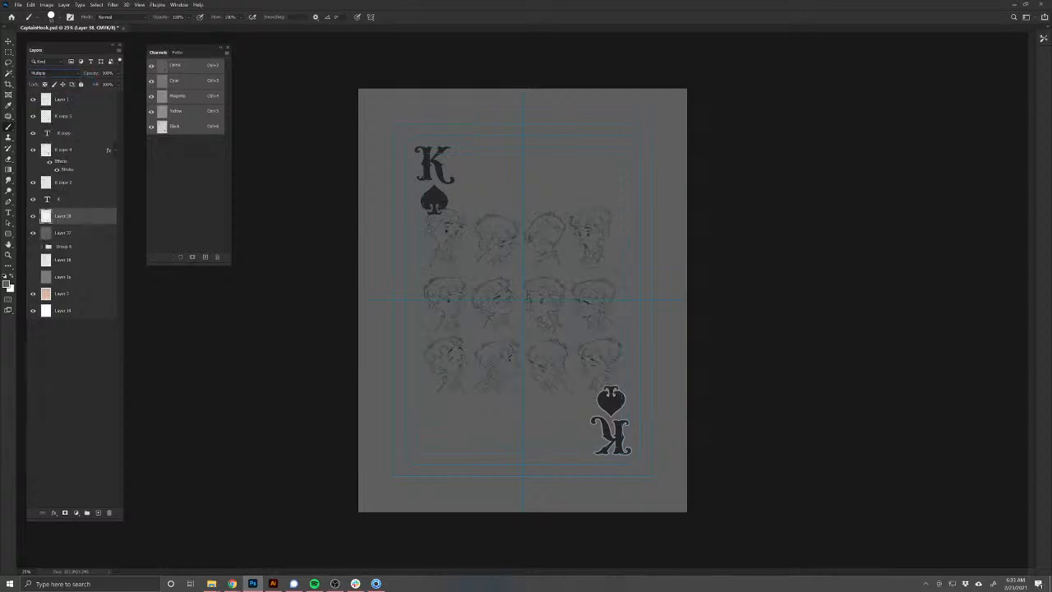
key("ctrl+j")
key("ctrl+j")
key("ctrl+j")
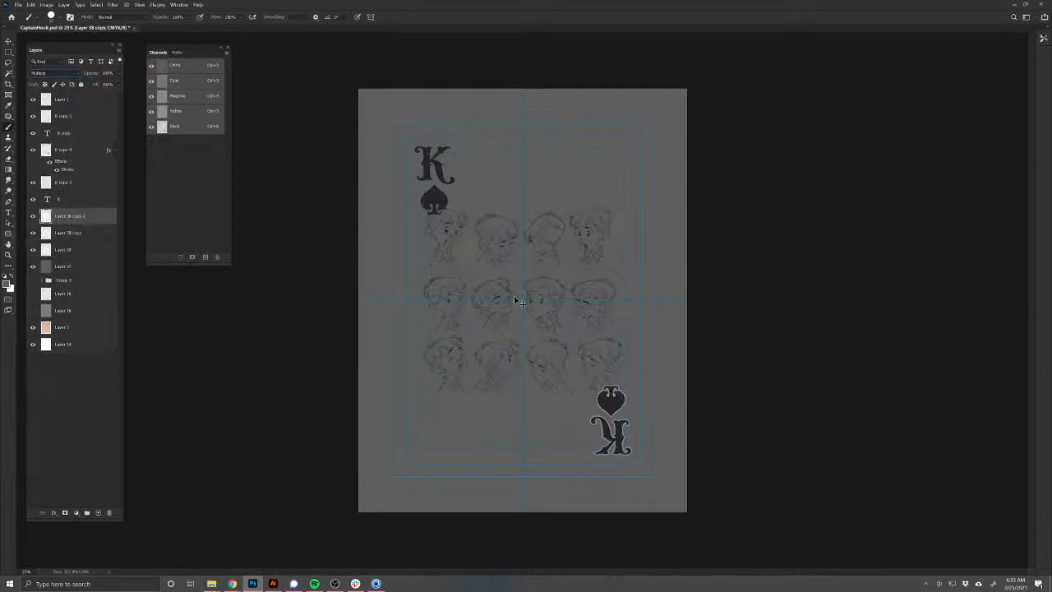
key("ctrl+j")
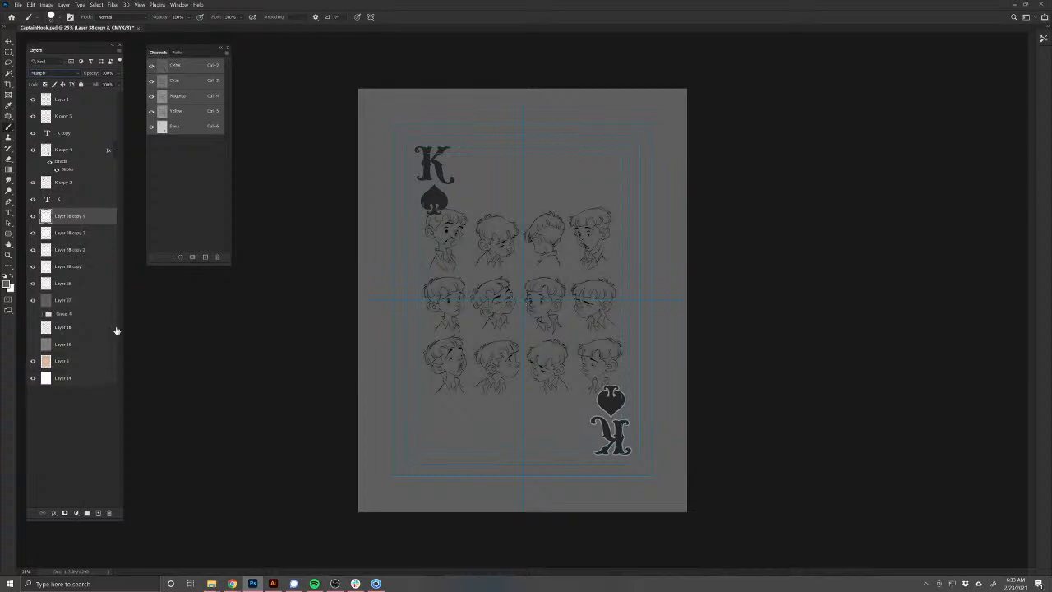
Step: Merge the original expression sheet layer with its four copies and set the merged layer's blend mode to Multiply
left_click(88, 282, "shift")
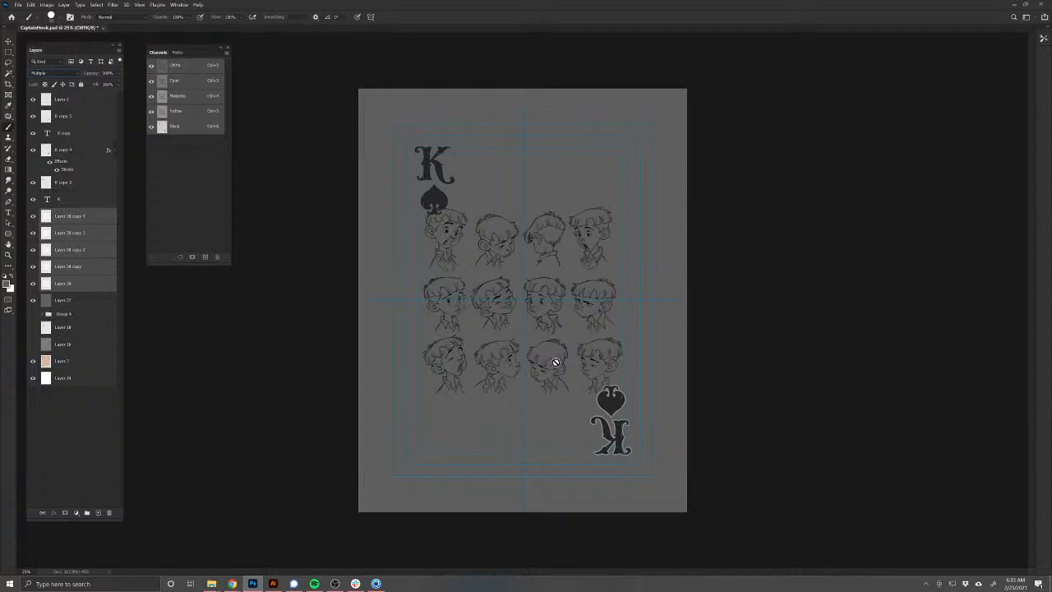
left_click(90, 284)
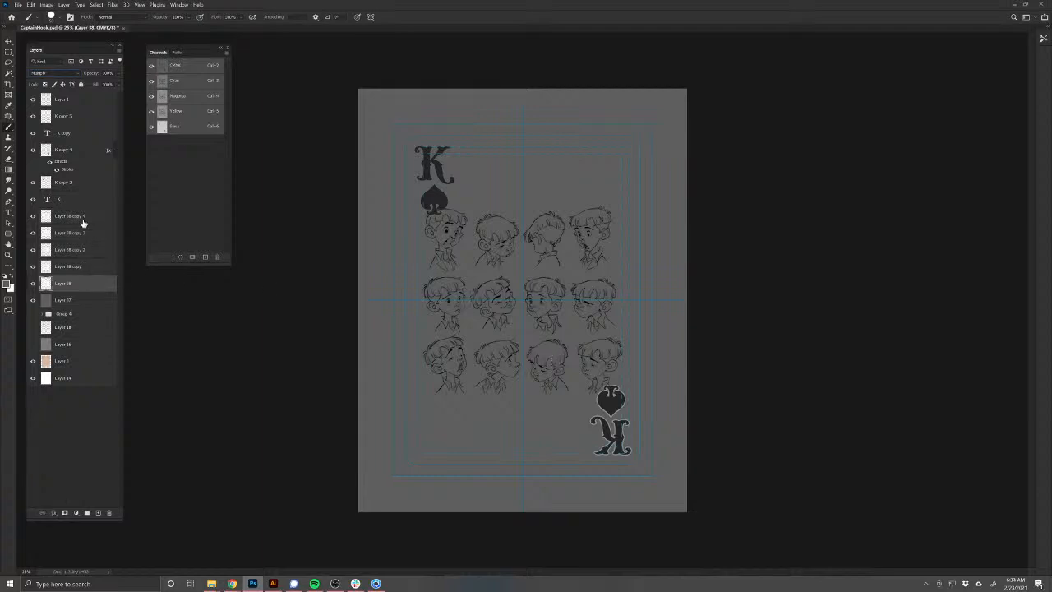
left_click(82, 219)
left_click(92, 285, "shift")
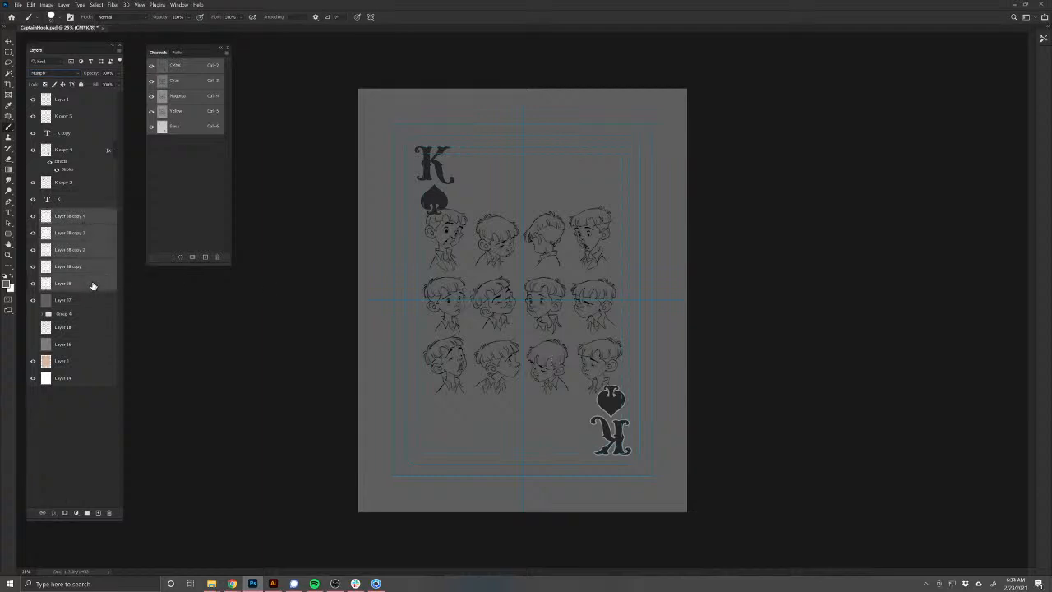
key("ctrl+e")
left_click(55, 73)
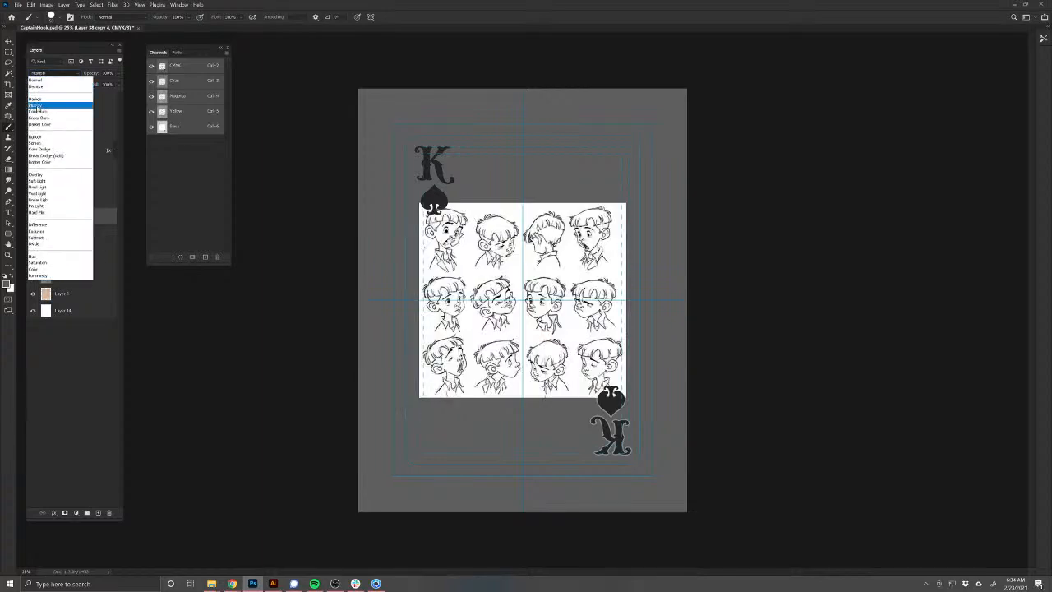
left_click(35, 105)
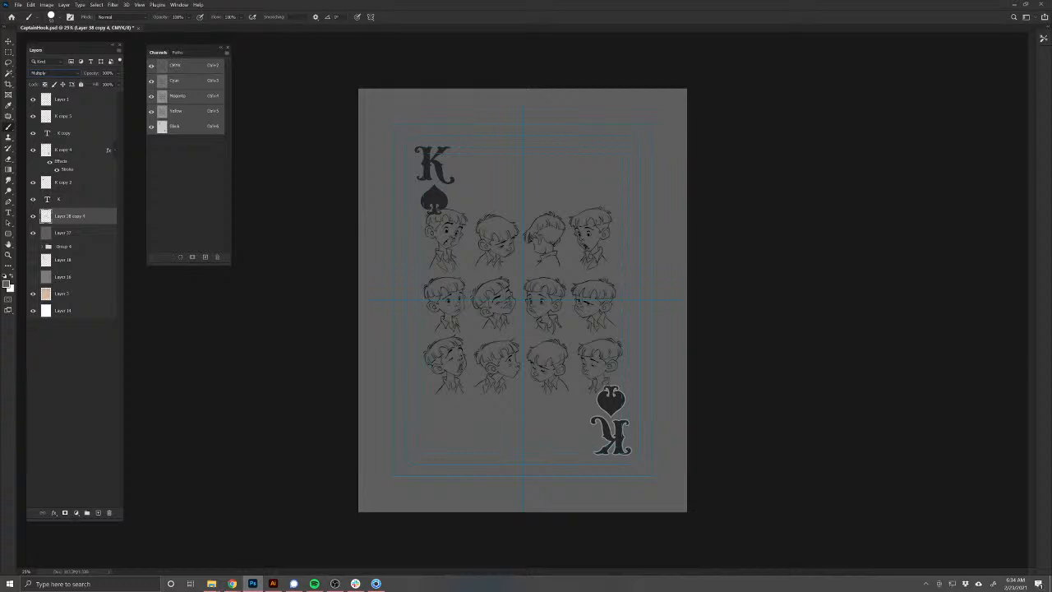
Step: Move the expression sheet to the card's right edge so only its first column of heads overlaps the canvas
left_click_drag(548, 345, 576, 353)
key("ctrl+z")
key("v")
mouse_move(548, 319)
left_mouse_down()
mouse_move(651, 256)
mouse_move(699, 198)
mouse_move(731, 224)
mouse_move(516, 305)
mouse_move(516, 341)
mouse_move(534, 334)
mouse_move(521, 367)
left_mouse_up()
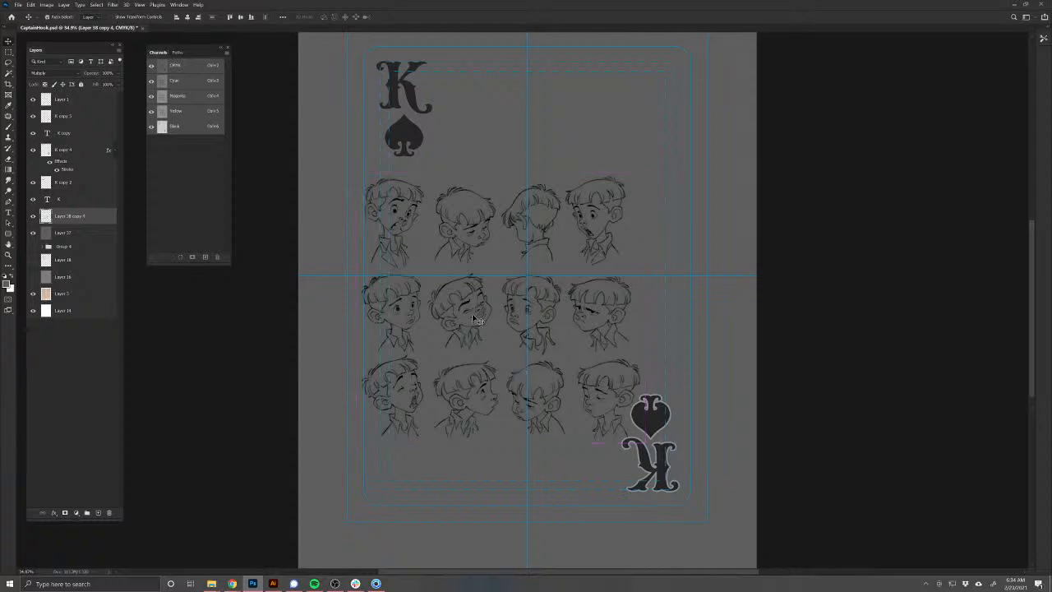
mouse_move(473, 319)
left_mouse_down()
mouse_move(716, 242)
mouse_move(797, 198)
left_mouse_up()
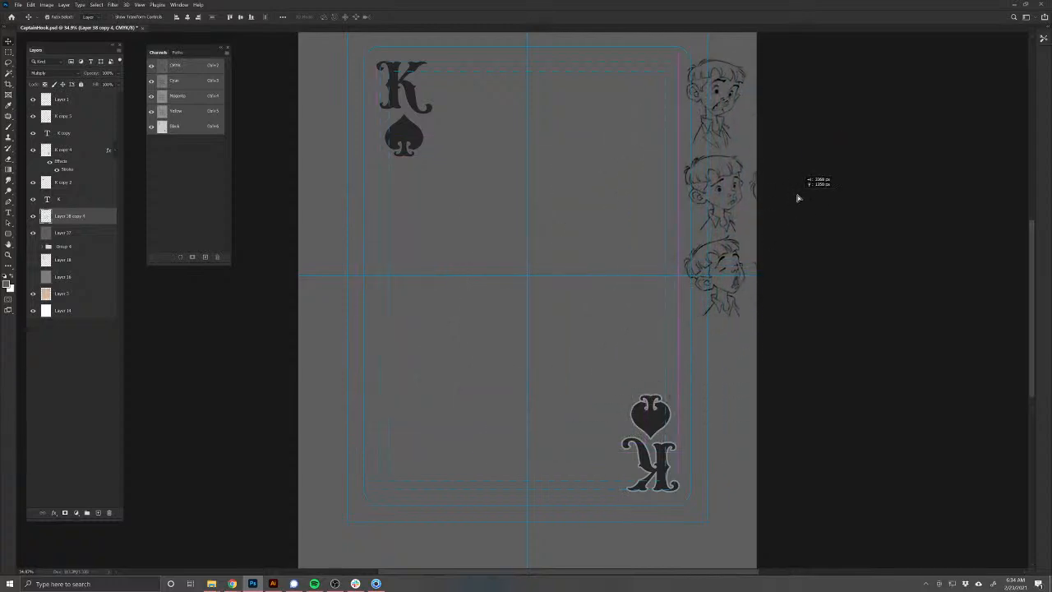
left_click_drag(601, 253, 496, 331)
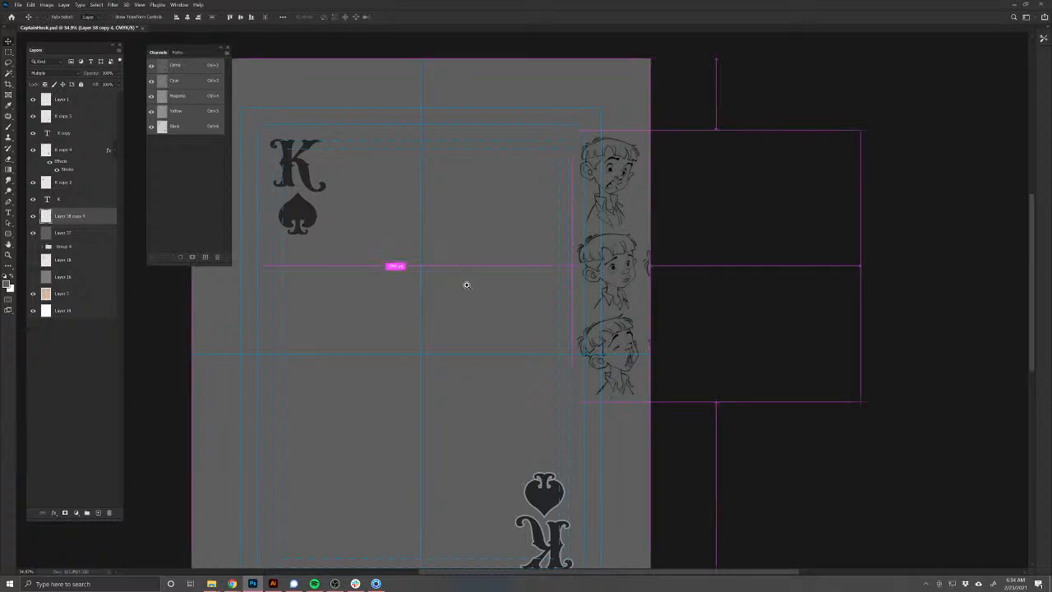
Step: Save the card document as a new Photoshop file named PeterPan in the PeterPan folder
mouse_move(466, 285)
left_mouse_down()
mouse_move(476, 293)
mouse_move(458, 285)
mouse_move(469, 277)
left_mouse_up()
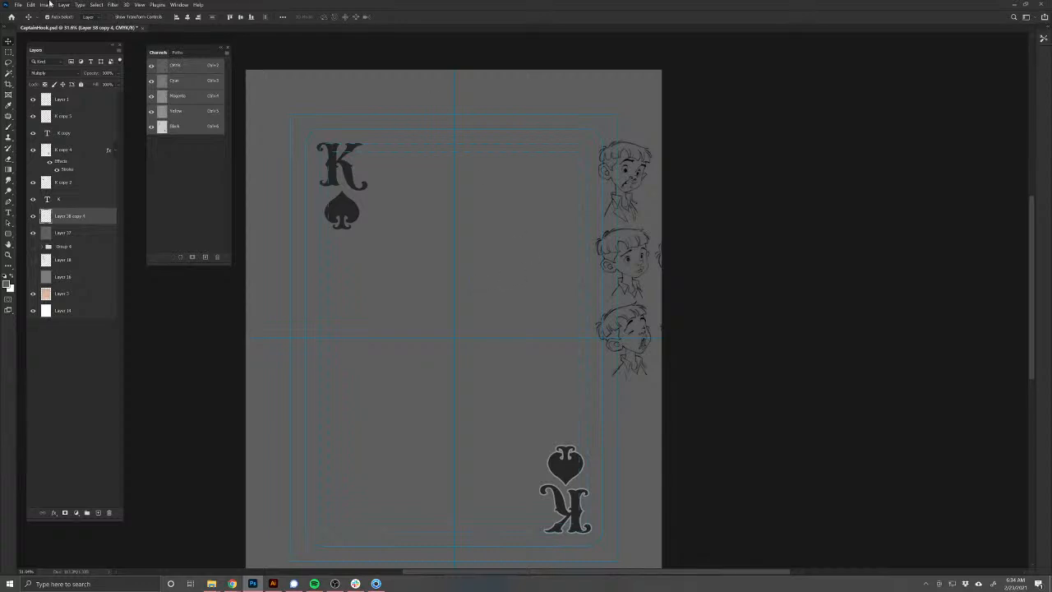
left_click(17, 5)
left_click(30, 99)
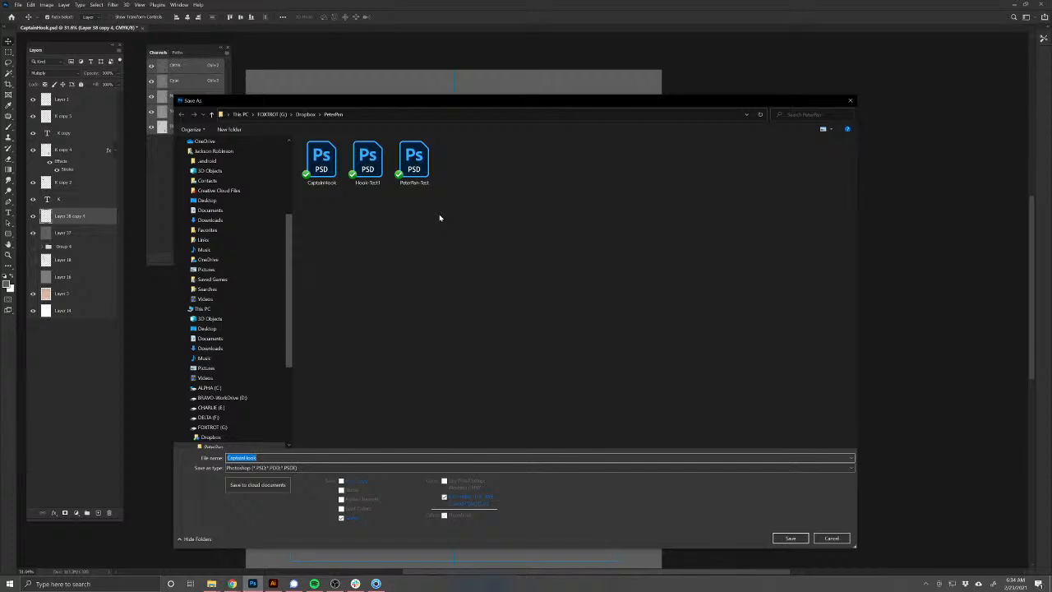
type("Pet")
type("P")
type("eter")
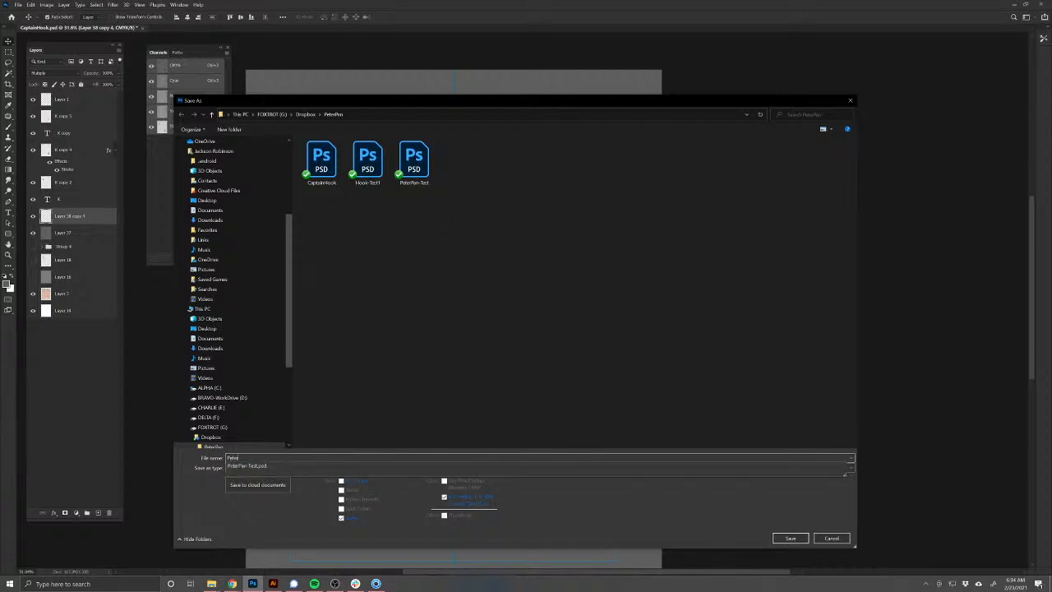
type("Pa")
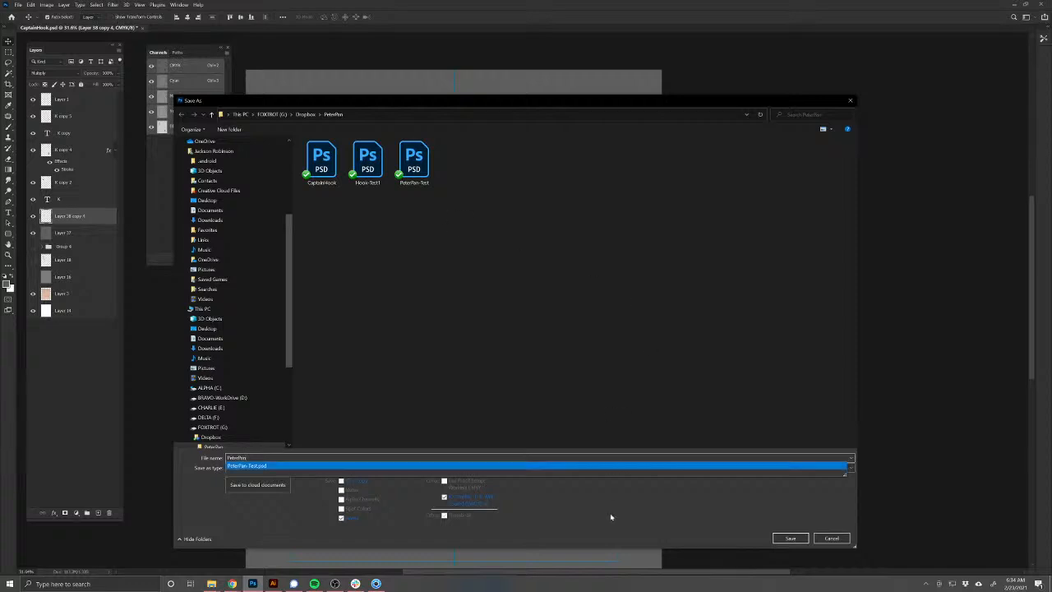
type("n")
key("Escape")
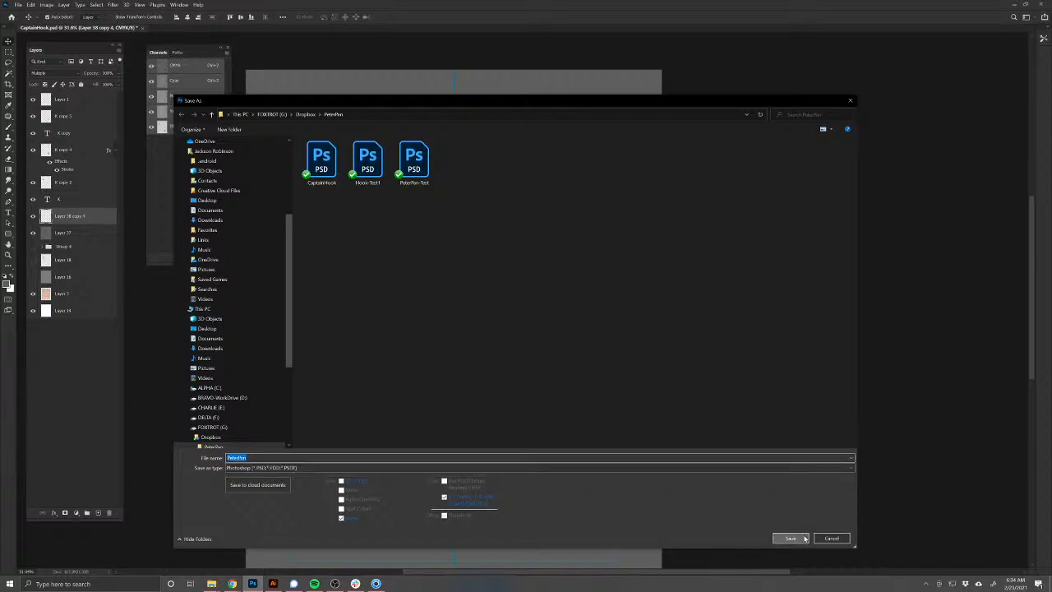
left_click(790, 537)
left_click(955, 134)
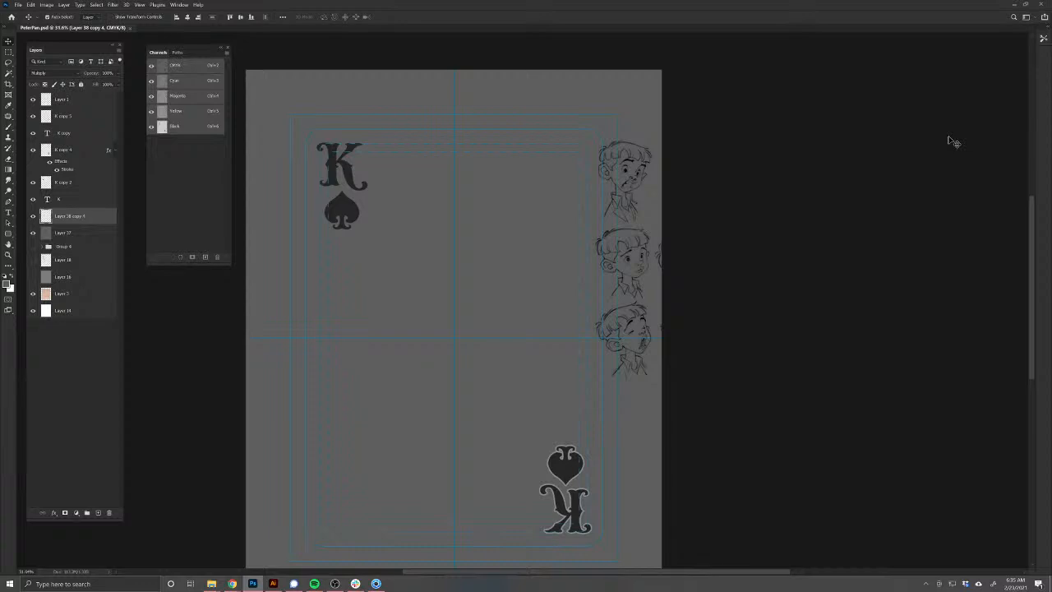
Step: Lower the grey overlay layer's opacity so the old artwork shows faintly, and make the sketch layer above it active for brushing
left_click(9, 128)
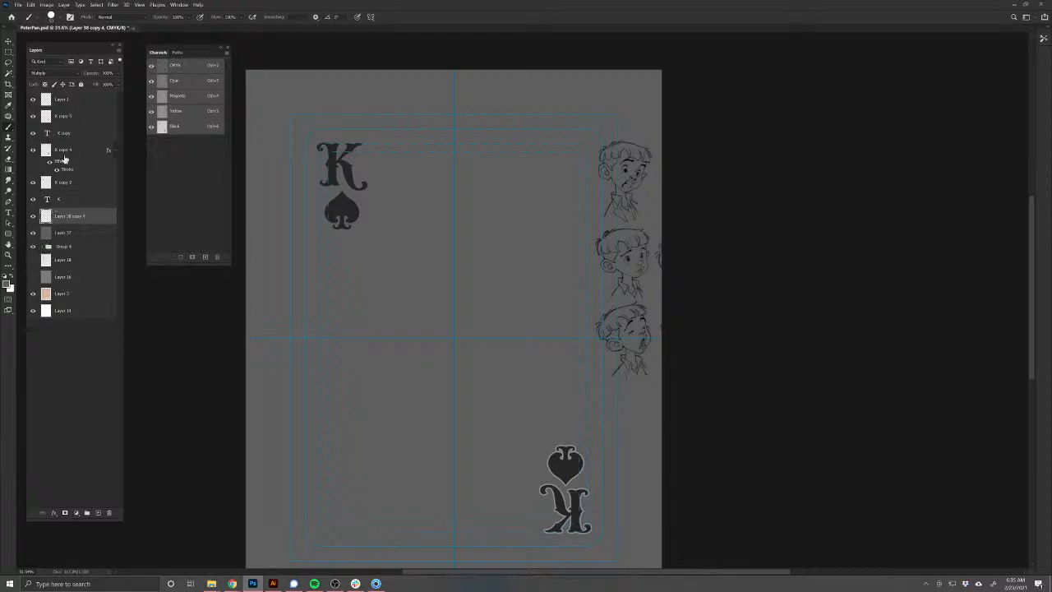
left_click(71, 234)
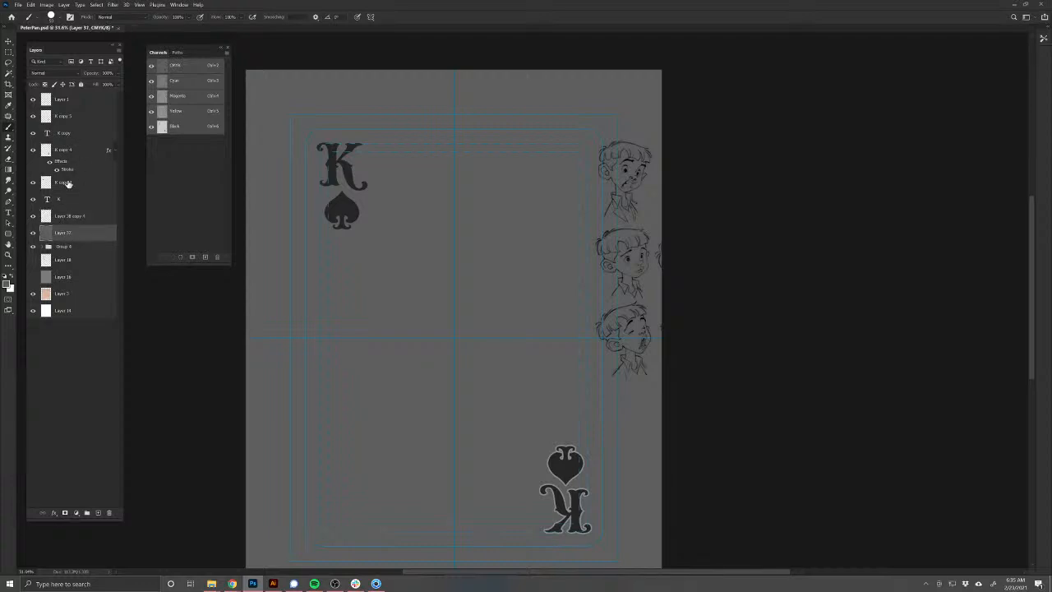
left_click(88, 74)
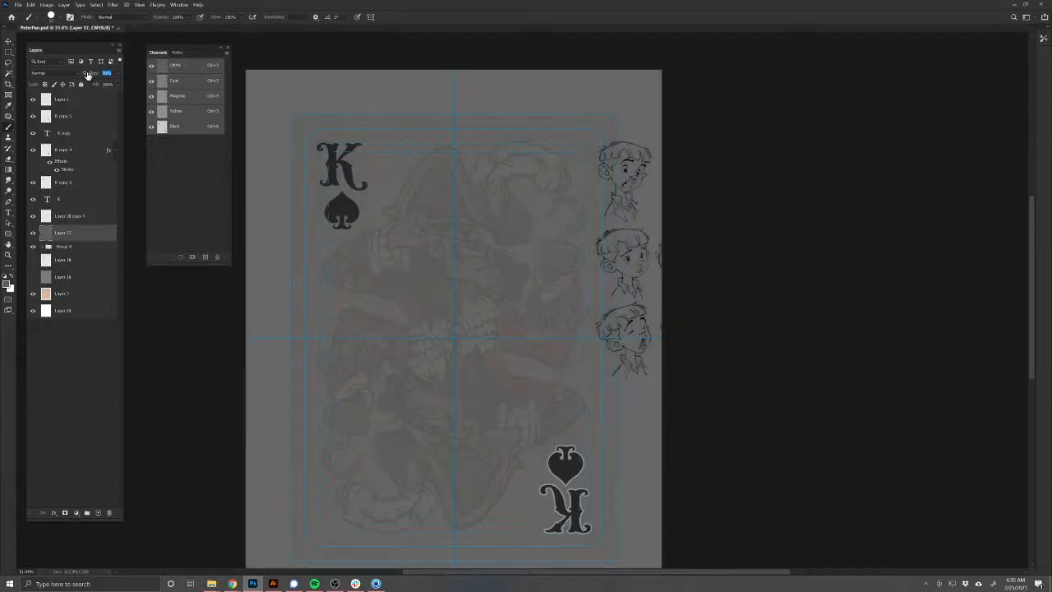
type("38")
key("Return")
left_click(65, 219)
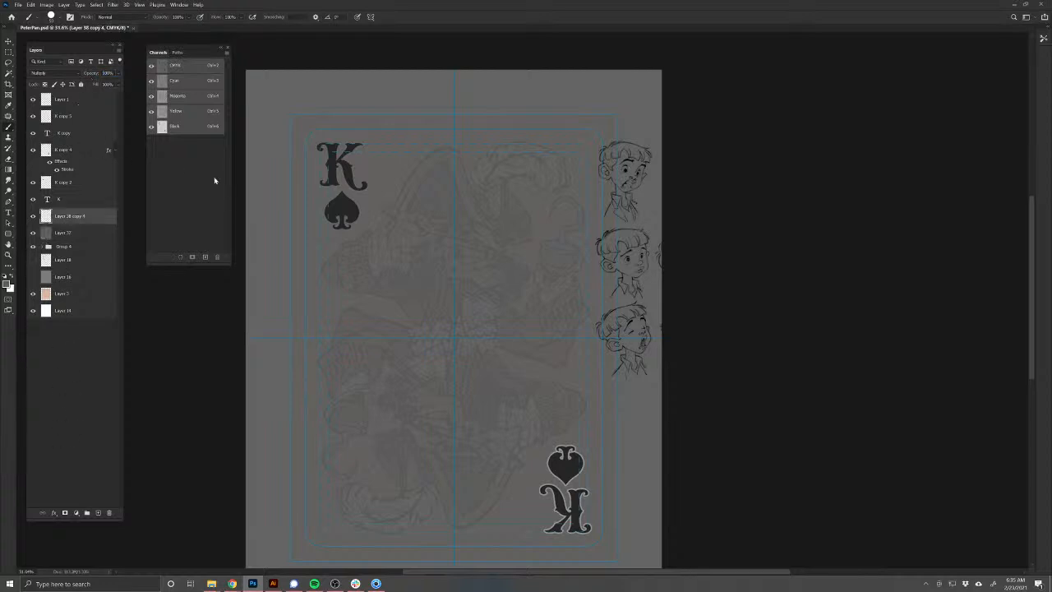
Step: Sketch a large head circle beside the upper K on the vertical center line, and add a jaw curve and both ears
left_click_drag(453, 213, 402, 301)
key("ctrl+z")
left_click_drag(450, 361, 406, 401)
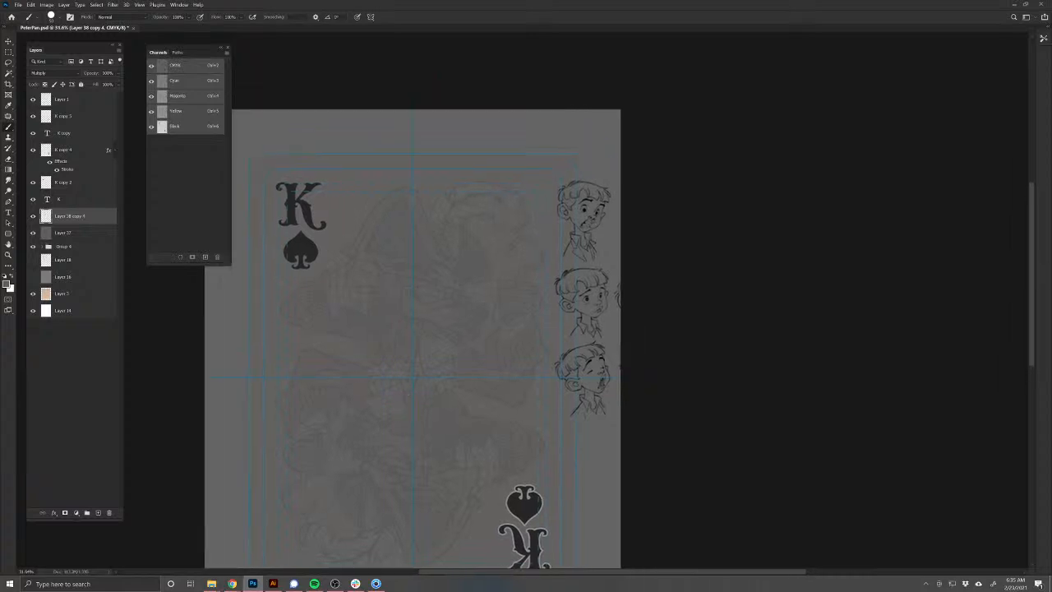
mouse_move(429, 191)
left_mouse_down()
mouse_move(415, 286)
mouse_move(415, 182)
mouse_move(386, 284)
mouse_move(378, 190)
mouse_move(439, 273)
mouse_move(360, 217)
left_mouse_up()
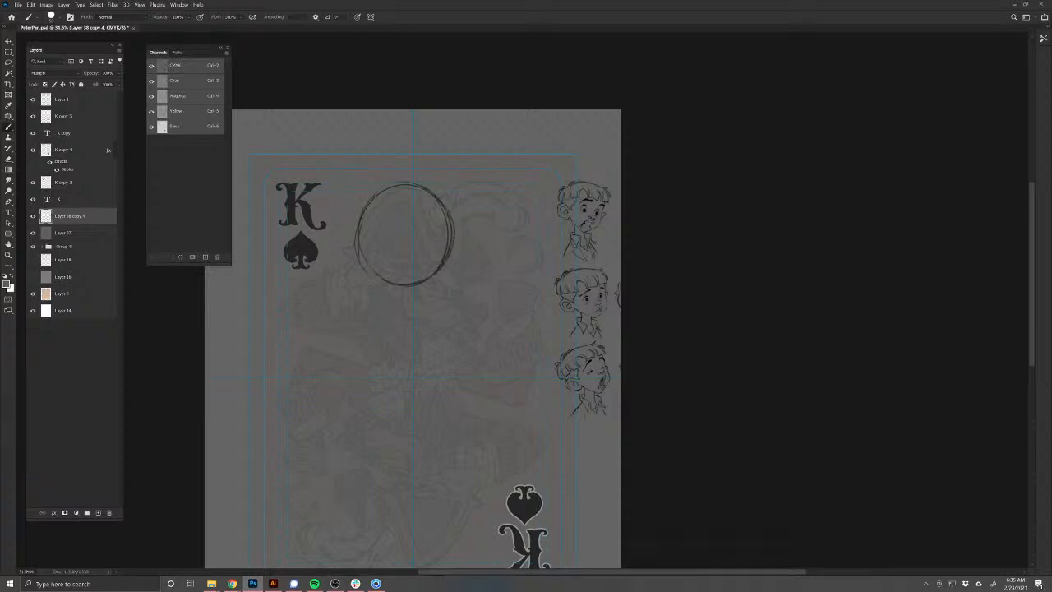
mouse_move(455, 237)
left_mouse_down()
mouse_move(435, 297)
mouse_move(388, 286)
mouse_move(399, 289)
left_mouse_up()
mouse_move(355, 234)
left_mouse_down()
mouse_move(346, 246)
mouse_move(358, 263)
left_mouse_up()
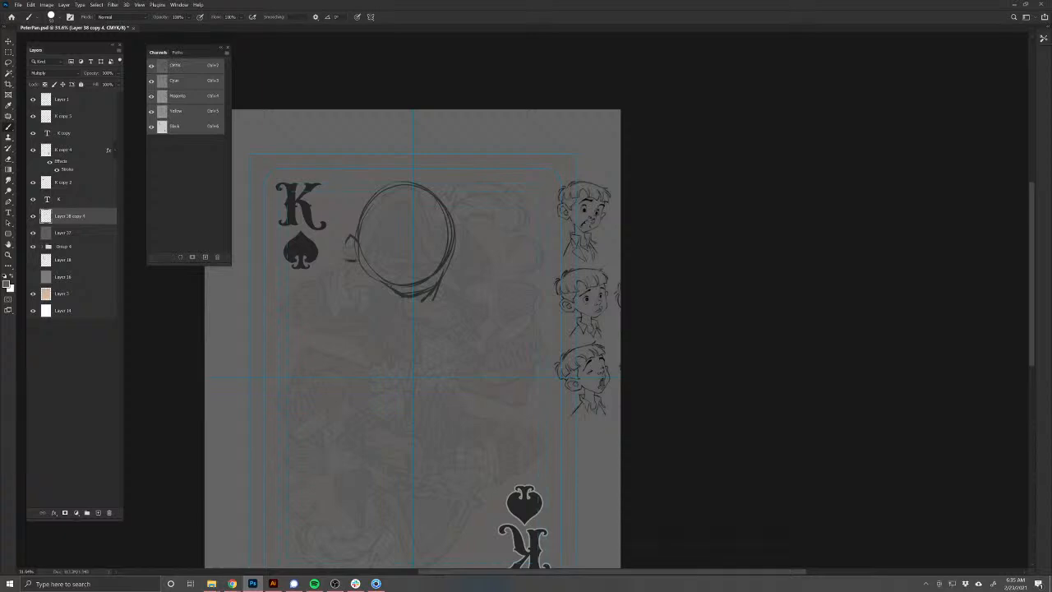
left_click_drag(459, 241, 451, 263)
Step: Erase the stray lines below the jaw and redraw a firmer chin contour with the brush
key("e")
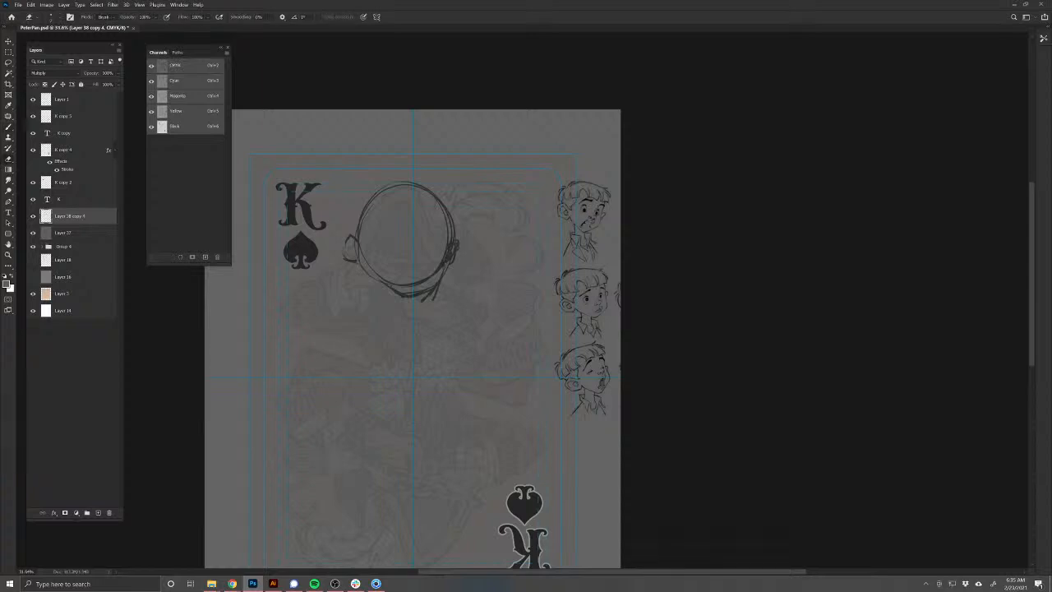
left_click_drag(432, 292, 429, 298)
key("b")
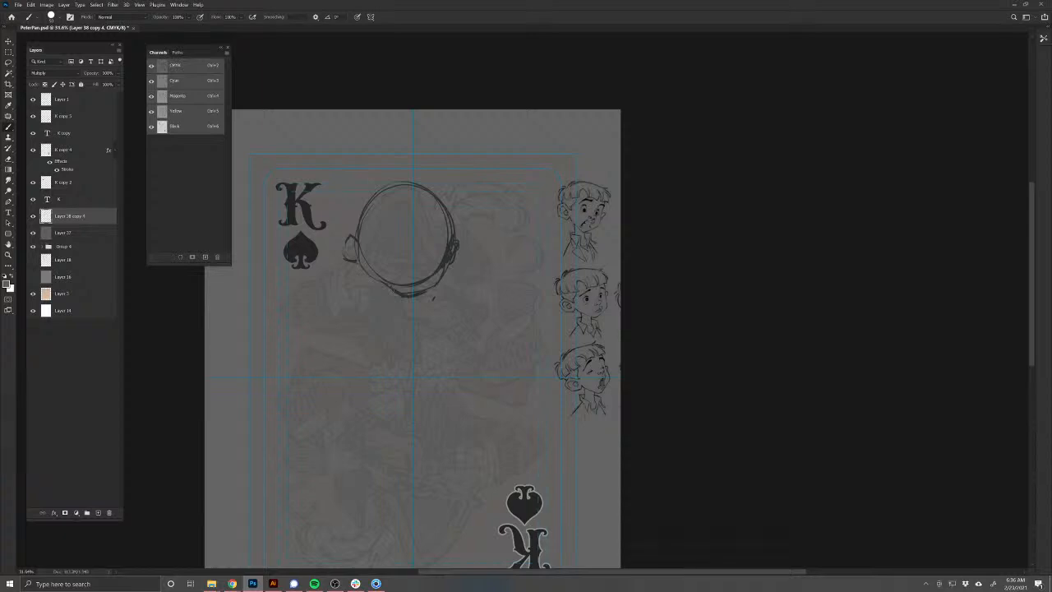
left_click_drag(382, 283, 407, 297)
Step: Sketch the boy's hair with a spiky tuft at the crown, fringe strokes across the forehead, and a thicker outline around the head
left_click_drag(448, 211, 453, 225)
left_click_drag(378, 182, 375, 191)
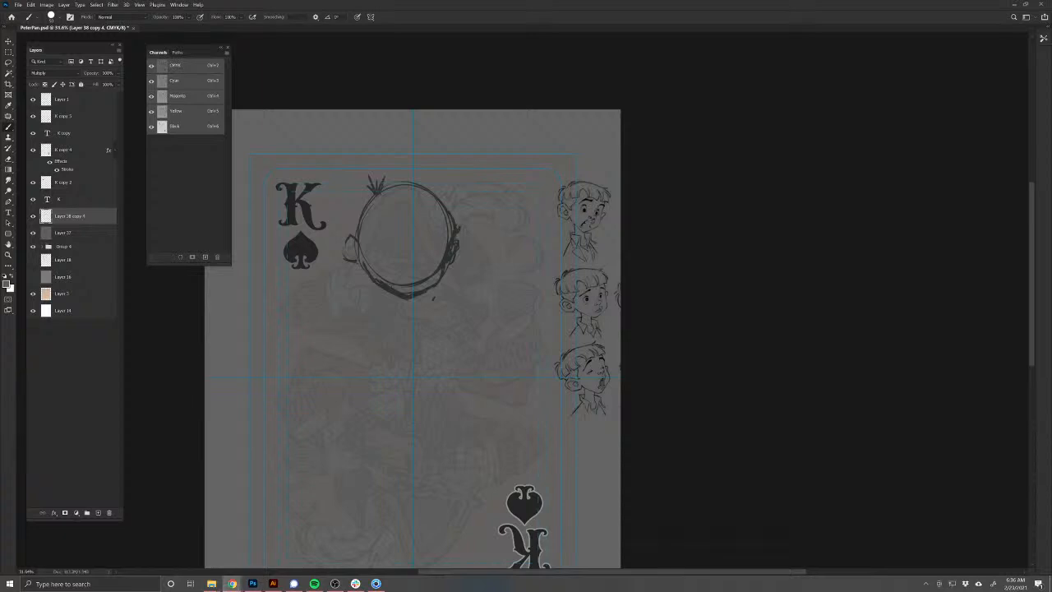
mouse_move(382, 189)
left_mouse_down()
mouse_move(424, 179)
mouse_move(455, 220)
left_mouse_up()
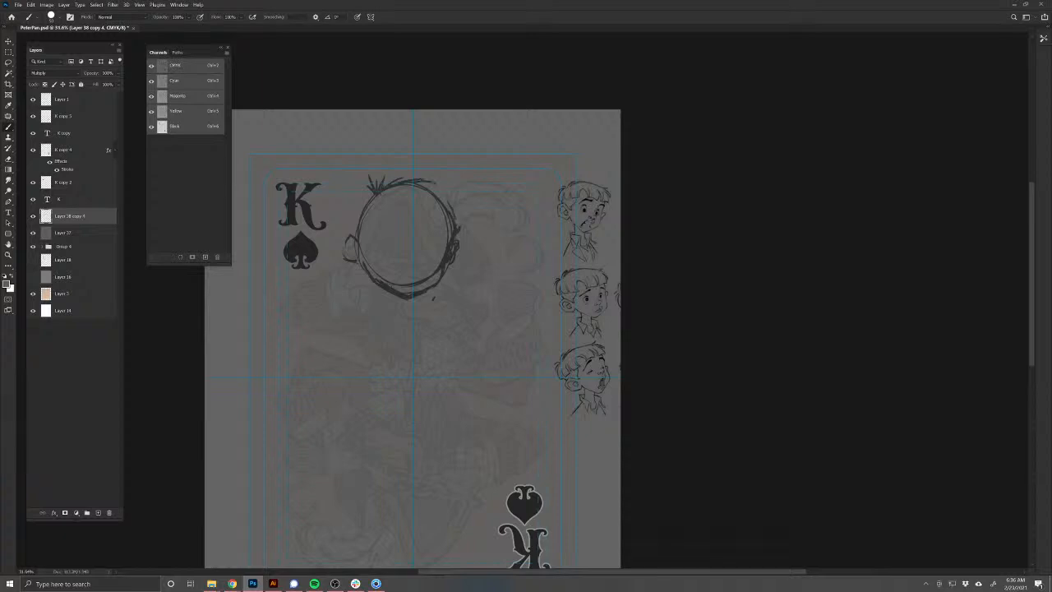
left_click_drag(437, 185, 447, 202)
left_click_drag(456, 212, 461, 228)
left_click_drag(437, 183, 460, 228)
mouse_move(372, 188)
left_mouse_down()
mouse_move(444, 234)
mouse_move(361, 195)
mouse_move(351, 236)
mouse_move(405, 166)
mouse_move(452, 184)
mouse_move(430, 222)
mouse_move(394, 209)
mouse_move(381, 214)
mouse_move(406, 226)
mouse_move(379, 220)
left_mouse_up()
left_click_drag(380, 218, 376, 232)
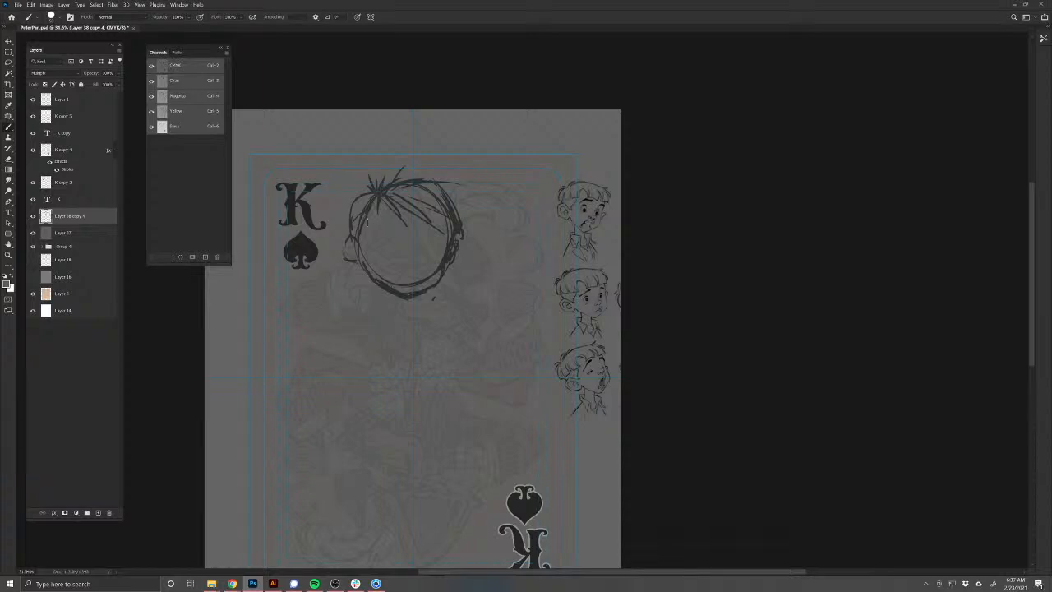
Step: Rough in placement marks for the brows, eyes and mouth, and erase the construction circle inside the face
mouse_move(409, 229)
left_mouse_down()
mouse_move(395, 211)
mouse_move(382, 231)
mouse_move(435, 238)
left_mouse_up()
left_click_drag(395, 271, 416, 277)
key("ctrl+z")
key("e")
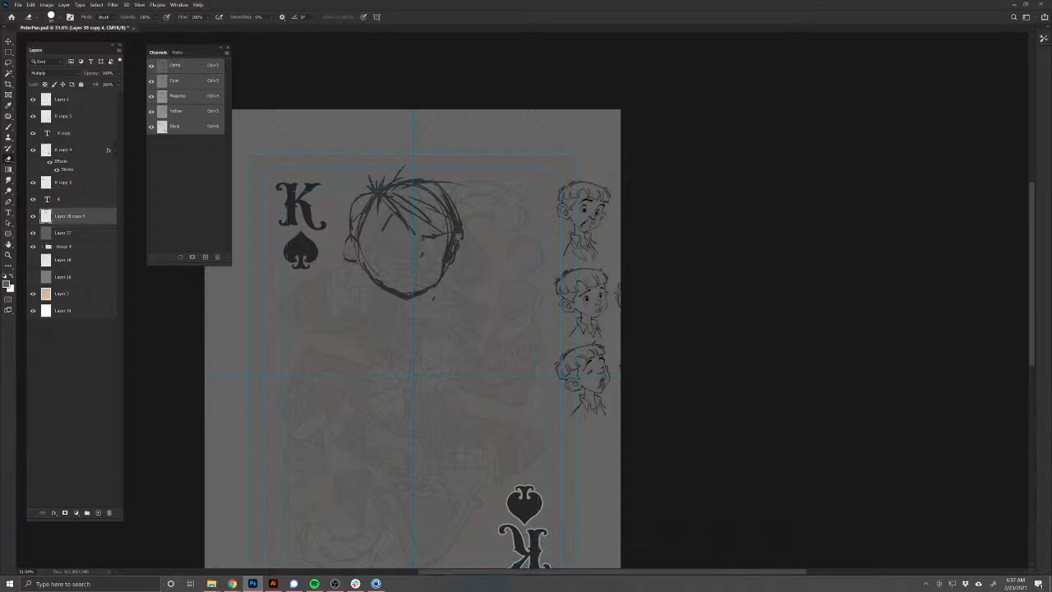
key("b")
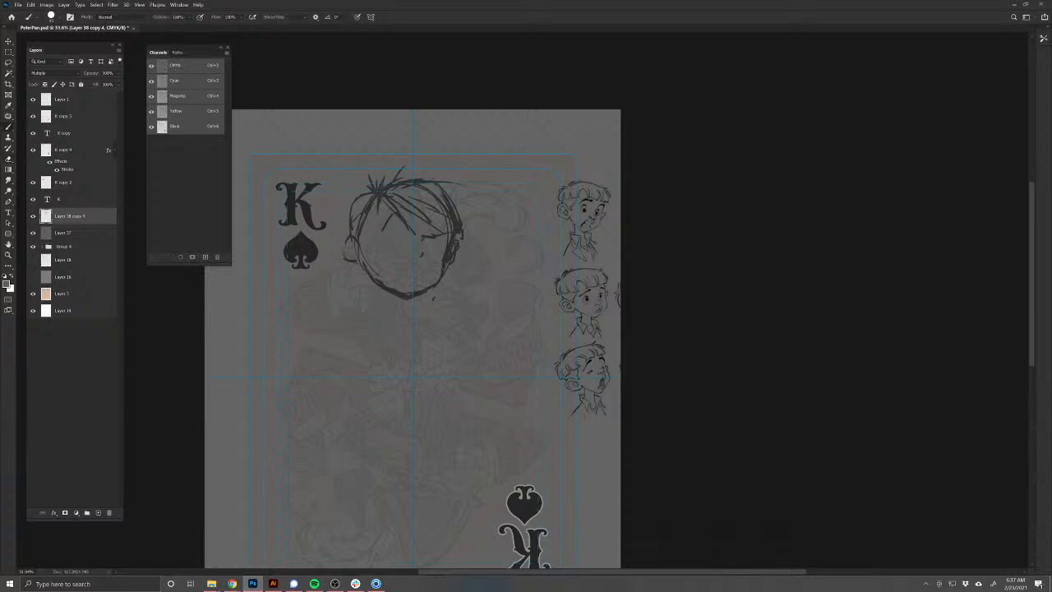
Step: Lower the opacity of Layer 1, which holds the card's template lines, to 24%
left_click(33, 100)
left_click(32, 100)
left_click(64, 99)
left_click_drag(70, 74, 65, 72)
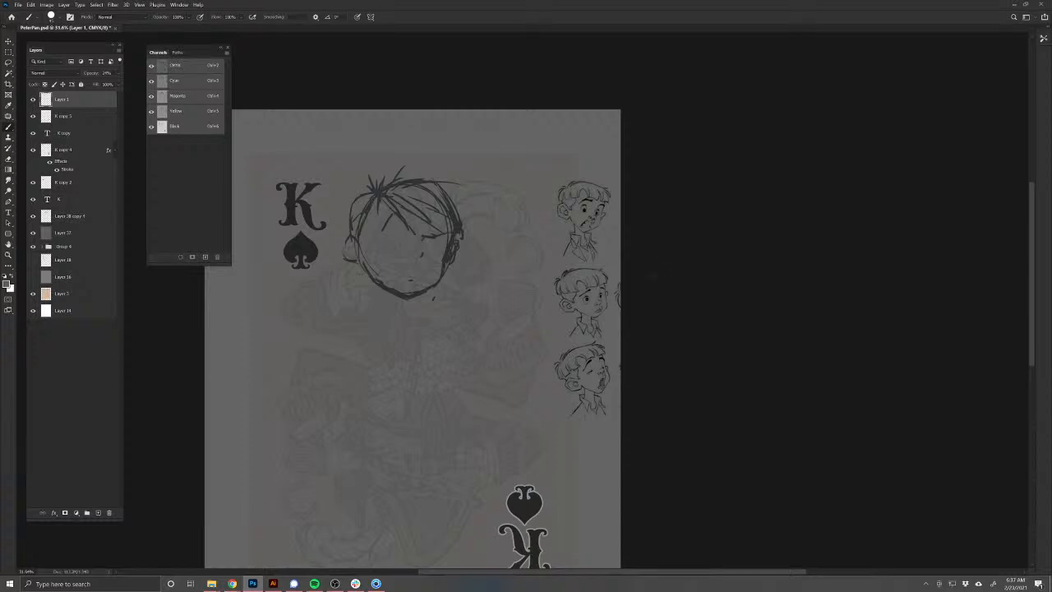
Step: Reactivate the sketch layer and draw the two eyes and eyebrows, one brow raised and the other lowered
scroll(422, 264, "up", 1)
left_click_drag(455, 258, 504, 223)
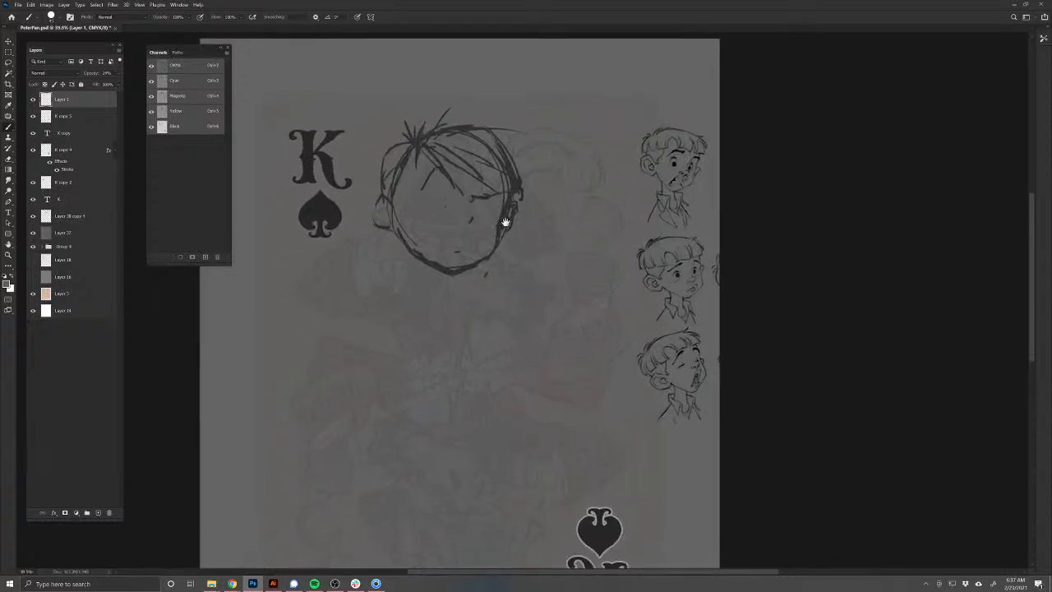
key("v")
left_click(505, 226, "ctrl")
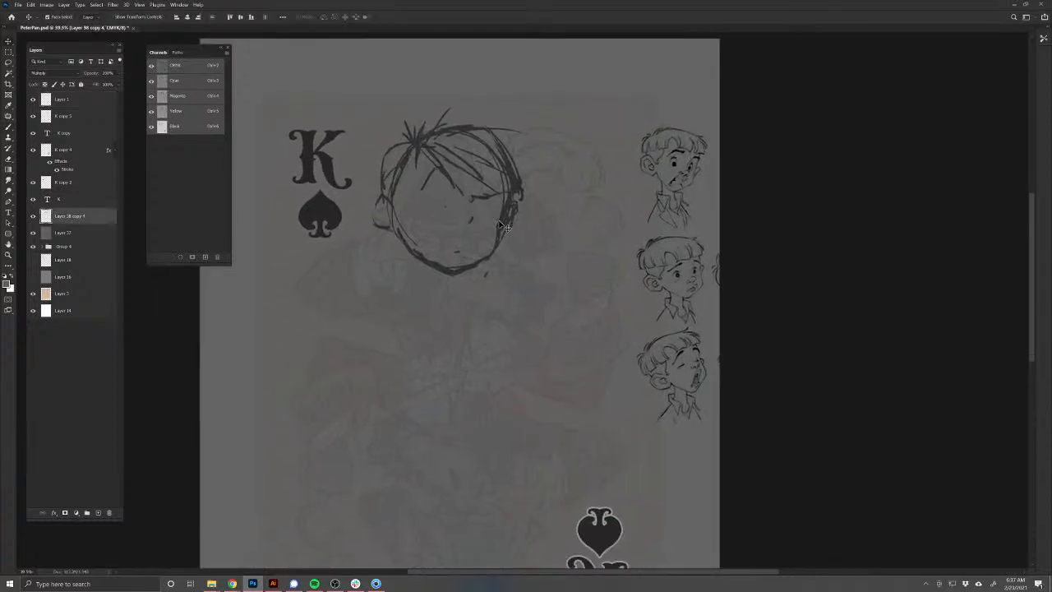
key("b")
left_click_drag(429, 329, 371, 378)
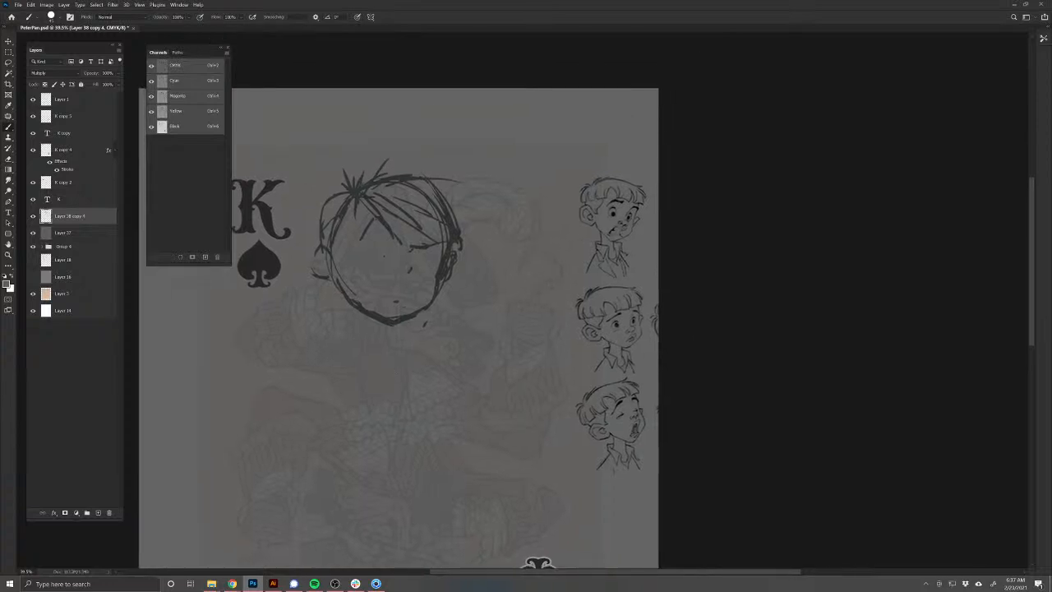
mouse_move(382, 241)
left_mouse_down()
mouse_move(380, 255)
mouse_move(438, 249)
mouse_move(424, 258)
left_mouse_up()
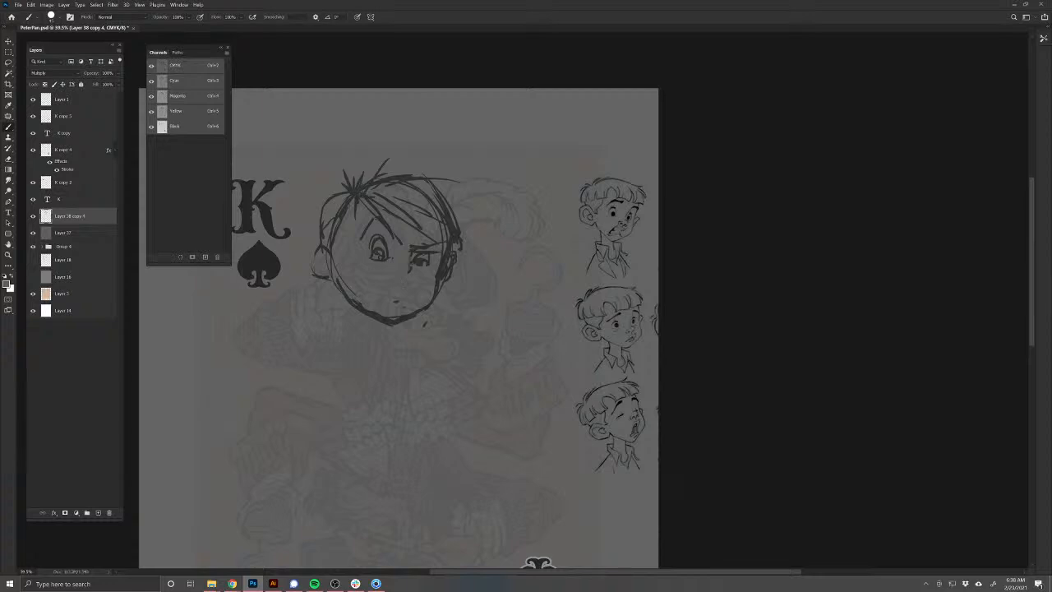
Step: Lasso the eyes and eyebrows, nudge them on the face, and touch up their lines with the eraser
key("l")
mouse_move(358, 240)
left_mouse_down()
mouse_move(429, 238)
mouse_move(440, 252)
mouse_move(420, 280)
mouse_move(355, 244)
mouse_move(417, 266)
left_mouse_up()
key("v")
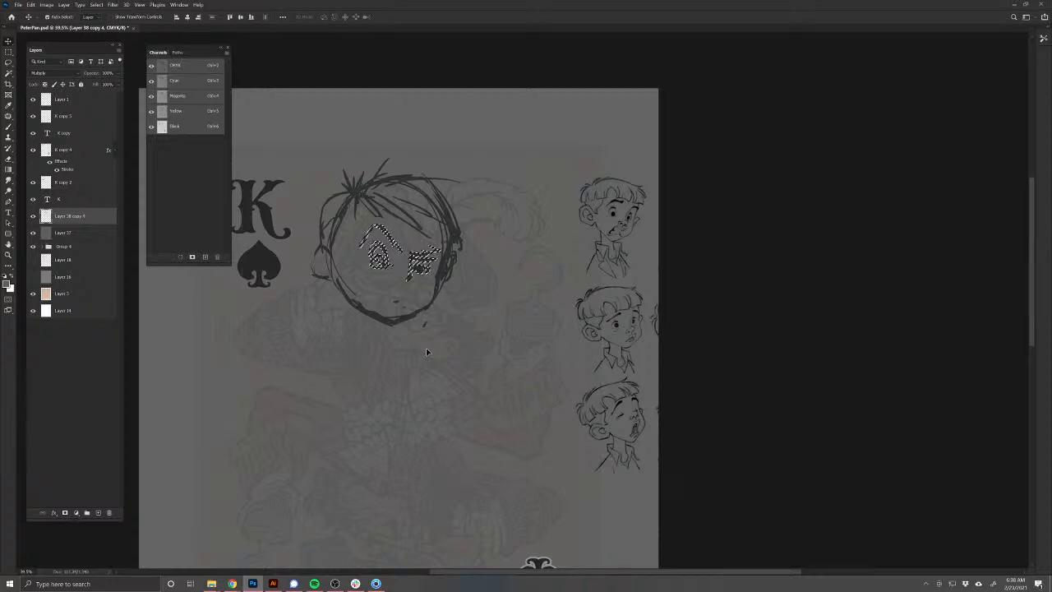
key("ctrl")
key("ctrl+d")
key("b")
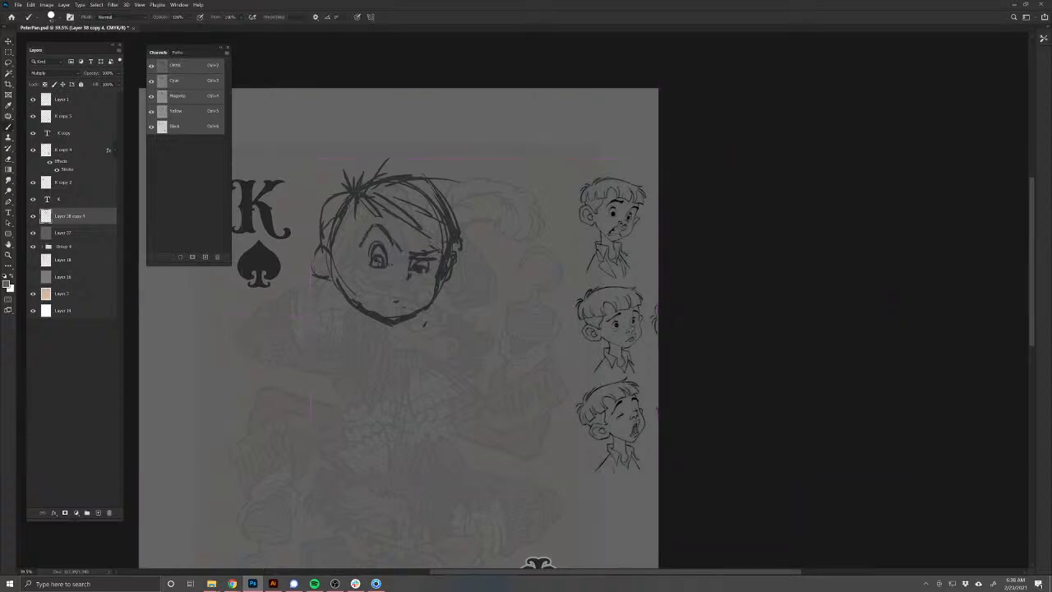
key("e")
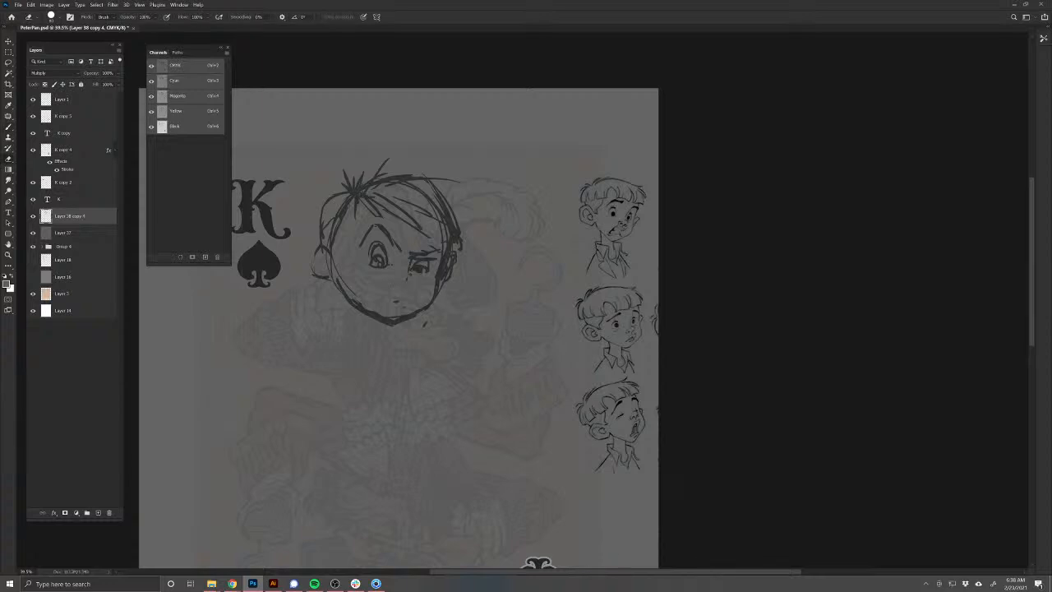
key("b")
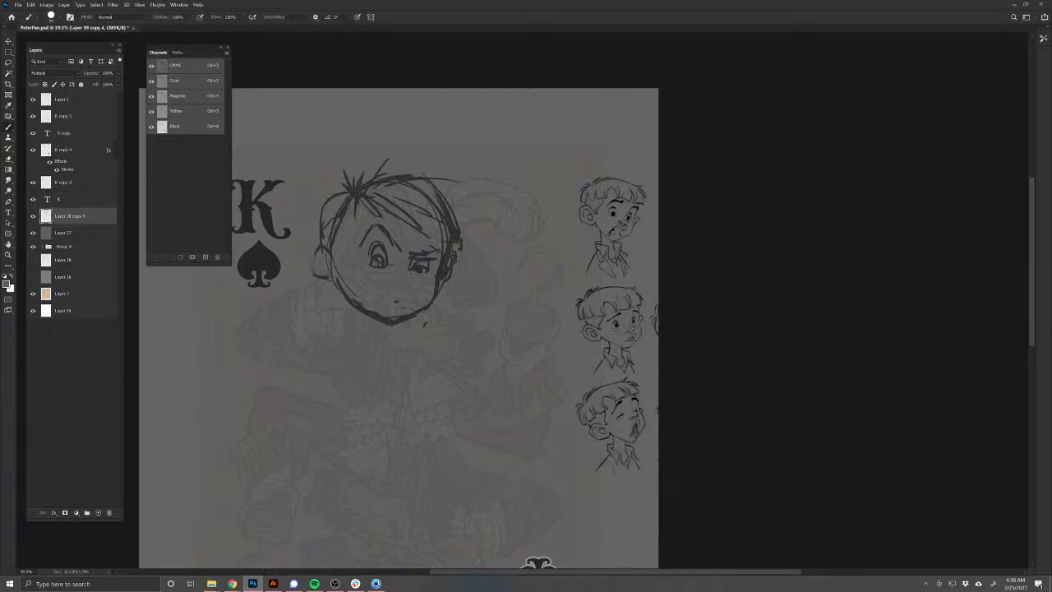
Step: Draw the nose and a smirking mouth, and adjust the mouth's position with a lasso selection
left_click_drag(409, 279, 418, 275)
left_click_drag(373, 284, 395, 288)
key("l")
left_click_drag(402, 288, 399, 305)
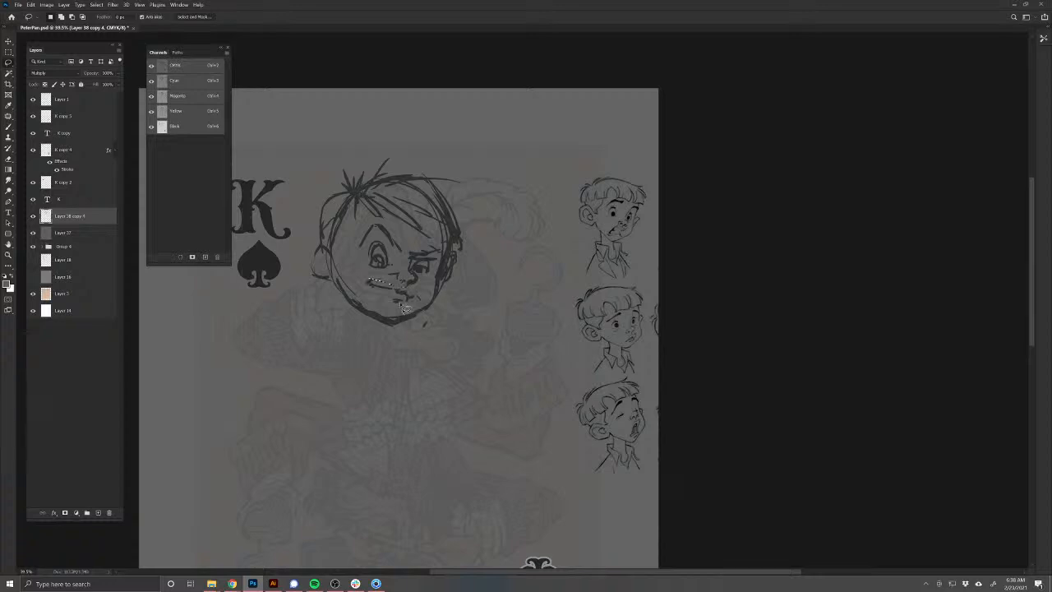
key("ctrl+d")
key("b")
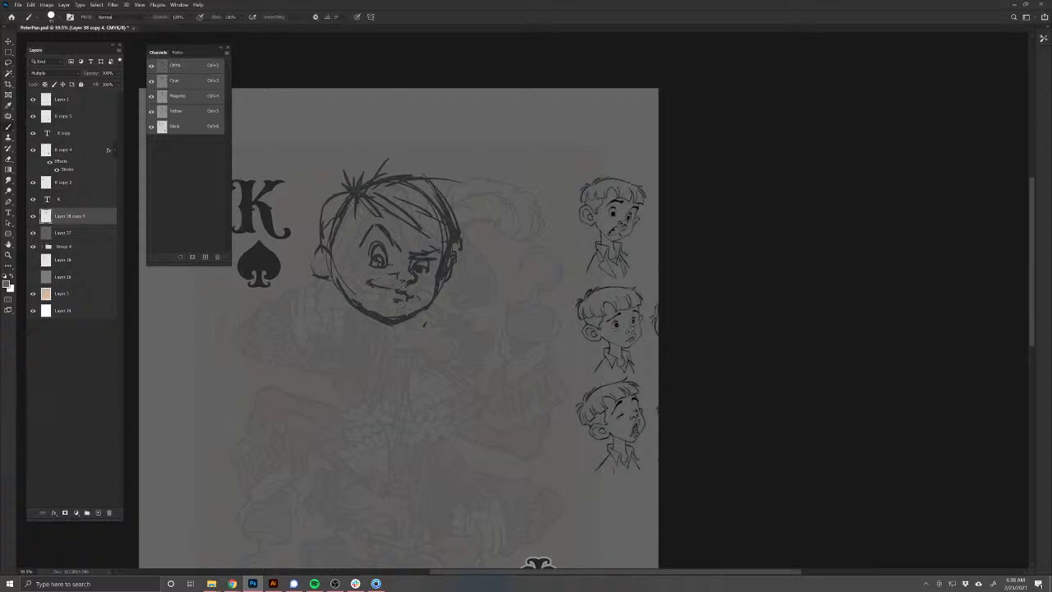
Step: Start the neck lines, reinforce the jaw and cheek contours, and add strokes to the top of the hair
mouse_move(359, 312)
left_mouse_down()
mouse_move(367, 337)
mouse_move(399, 335)
left_mouse_up()
mouse_move(354, 306)
left_mouse_down()
mouse_move(359, 315)
mouse_move(354, 304)
left_mouse_up()
left_click_drag(444, 277, 439, 289)
left_click_drag(339, 194, 328, 203)
mouse_move(384, 176)
left_mouse_down()
mouse_move(420, 172)
mouse_move(459, 199)
left_mouse_up()
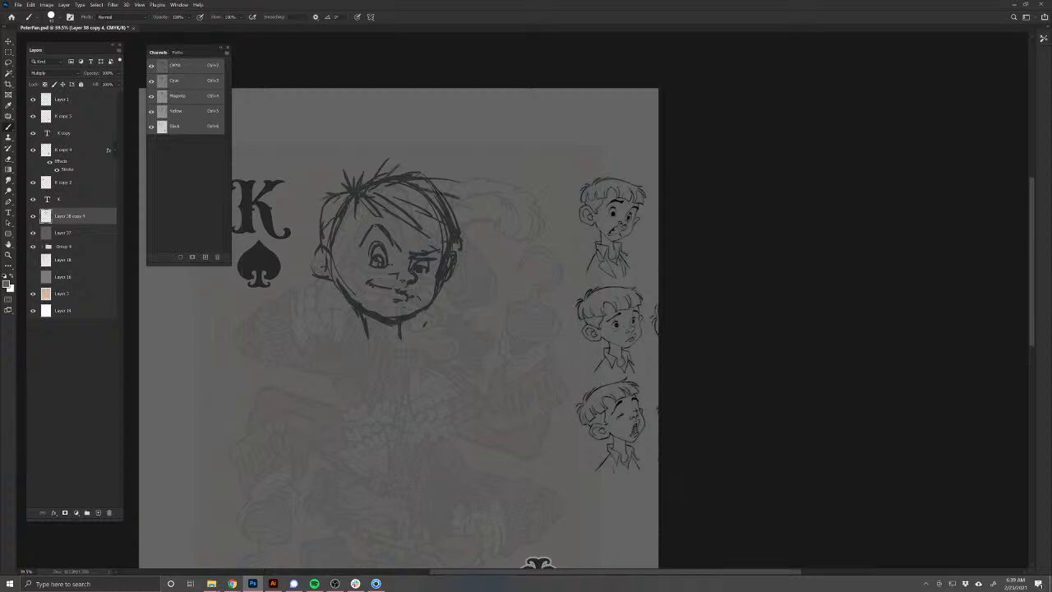
Step: Add jagged hair tufts at the crown, along the side of the head and behind both ears
mouse_move(363, 165)
left_mouse_down()
mouse_move(322, 190)
mouse_move(325, 247)
left_mouse_up()
left_click_drag(440, 284, 449, 298)
left_click_drag(322, 283, 333, 280)
left_click_drag(319, 235, 327, 245)
left_click_drag(336, 288, 329, 300)
Step: Complete the neck with a pointed neckline and sketch sloping shoulders ending in rounded shapes on both sides
mouse_move(403, 336)
left_mouse_down()
mouse_move(436, 355)
mouse_move(398, 353)
left_mouse_up()
left_click_drag(369, 338, 394, 351)
left_click_drag(408, 344, 393, 349)
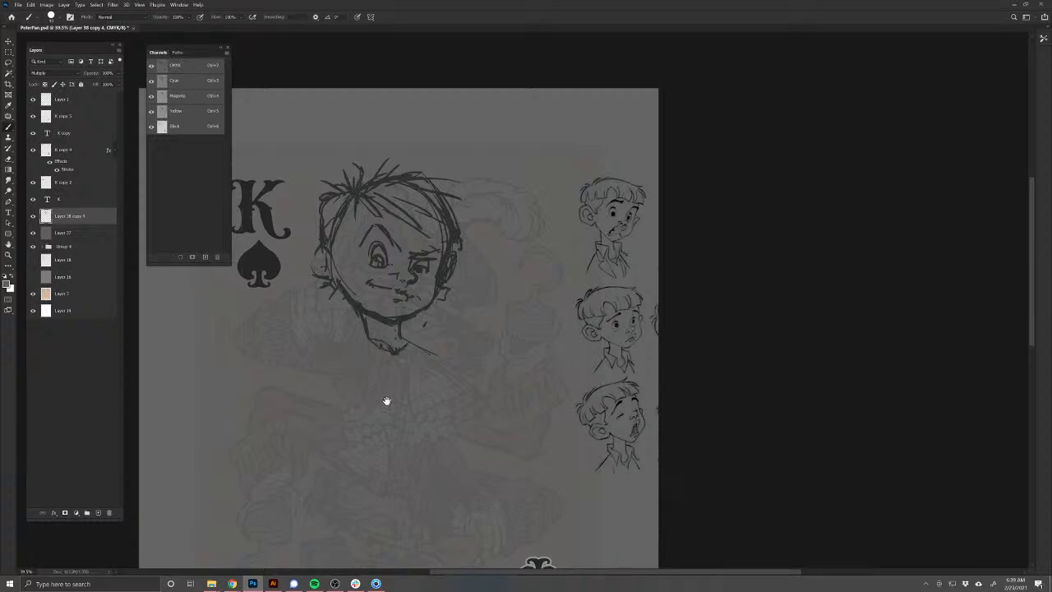
left_click_drag(387, 401, 421, 358)
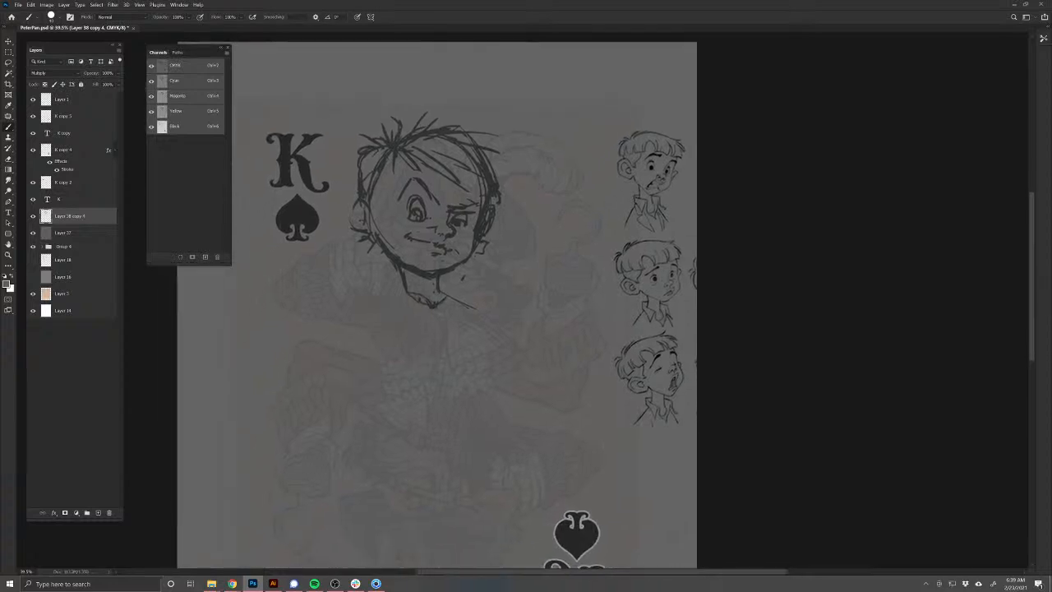
left_click_drag(403, 288, 386, 314)
left_click_drag(397, 304, 378, 323)
left_click_drag(449, 298, 493, 329)
mouse_move(401, 314)
left_mouse_down()
mouse_move(388, 333)
mouse_move(371, 324)
left_mouse_up()
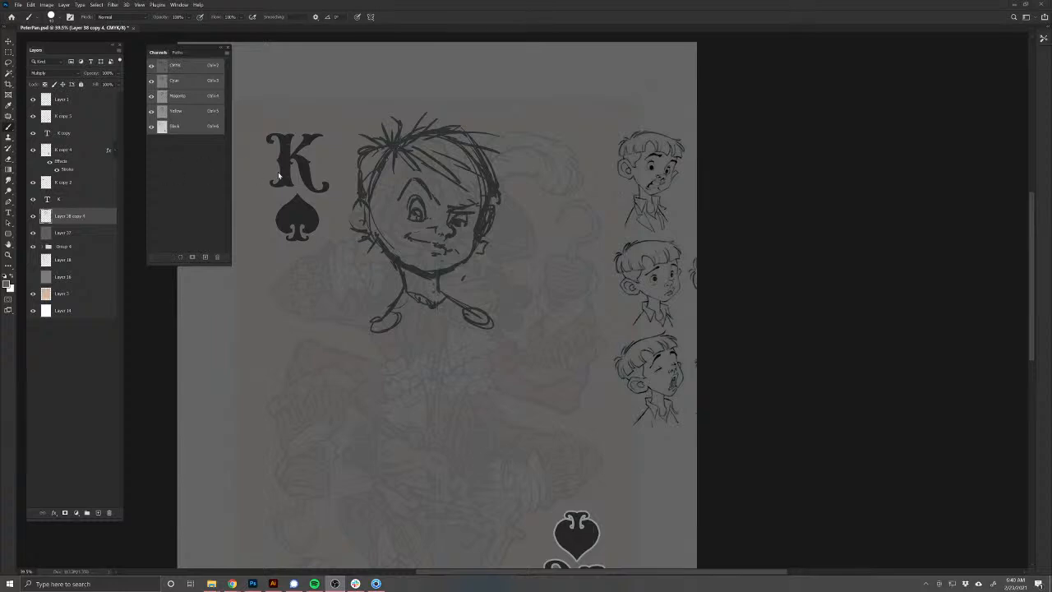
Step: Cut the boy's head-and-shoulders sketch onto its own new layer and set that layer's blend mode to Multiply
key("ctrl+t")
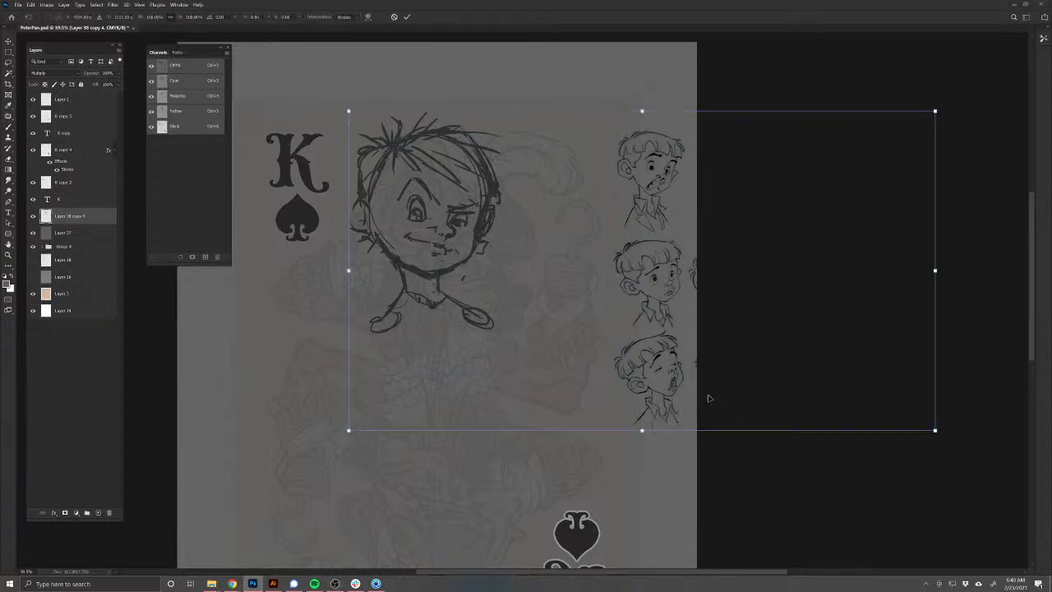
key("Escape")
key("m")
mouse_move(341, 95)
left_mouse_down()
mouse_move(537, 386)
mouse_move(538, 370)
left_mouse_up()
key("ctrl+x")
key("ctrl+v")
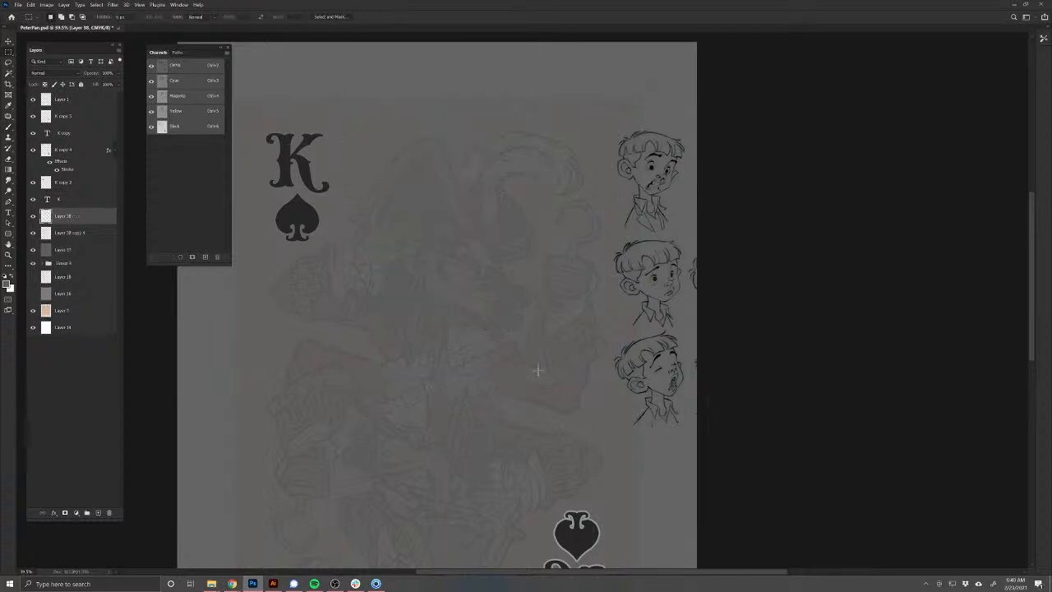
left_click(60, 76)
left_click(47, 107)
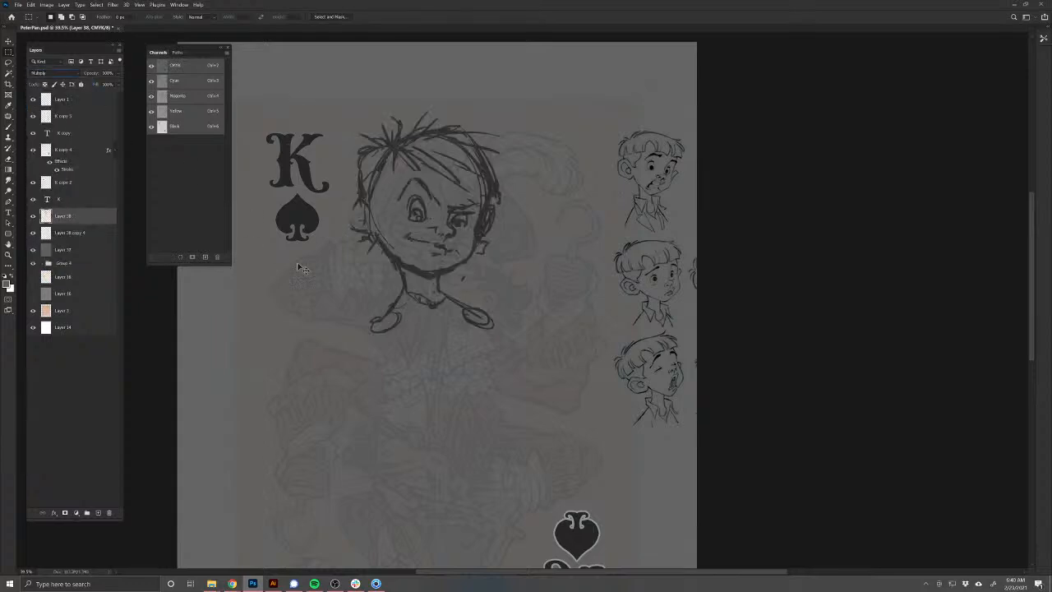
Step: Scale the head-and-shoulders sketch down to about 92%
key("ctrl+t")
left_click_drag(500, 333, 490, 314)
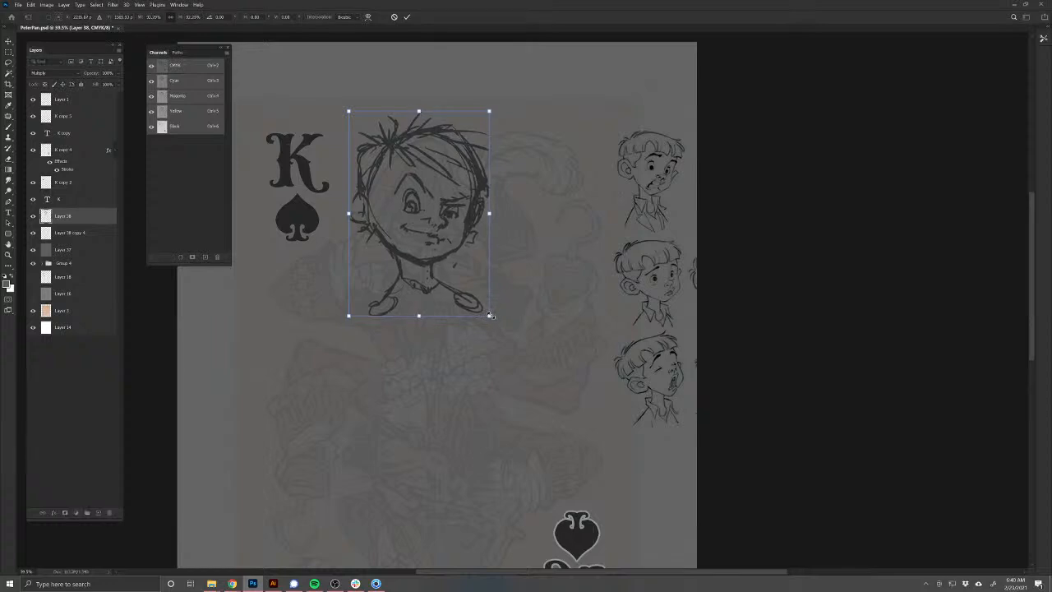
key("Return")
Step: Sketch the torso below the shoulders with tapered sides, a curved centre line and an arched rib cage at the waist
key("b")
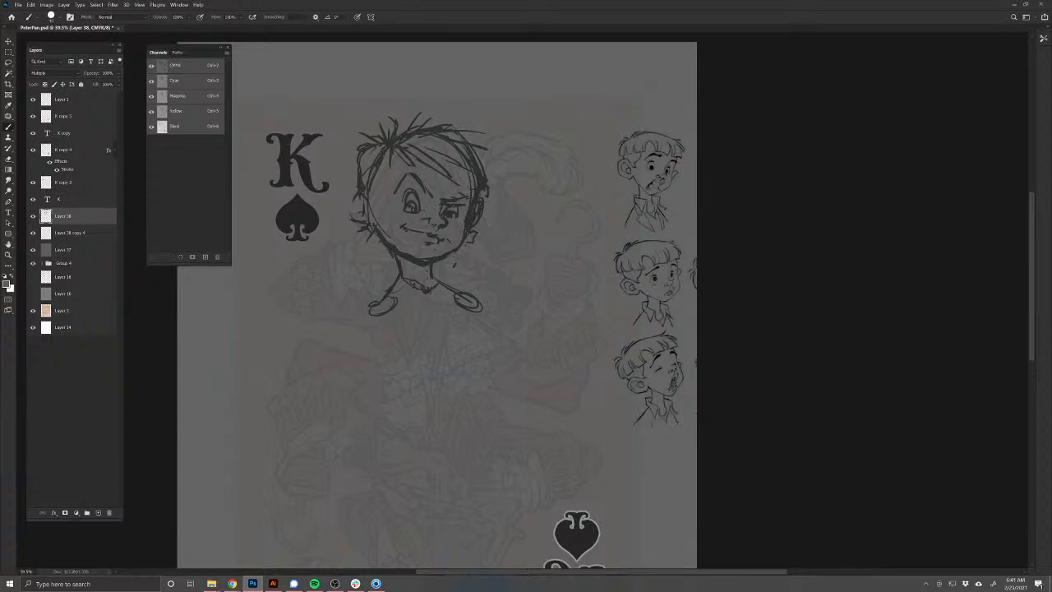
left_click_drag(383, 296, 372, 303)
left_click_drag(463, 316, 460, 363)
left_click_drag(435, 301, 447, 350)
mouse_move(426, 297)
left_mouse_down()
mouse_move(445, 302)
mouse_move(409, 364)
left_mouse_up()
mouse_move(387, 325)
left_mouse_down()
mouse_move(416, 372)
mouse_move(462, 362)
left_mouse_up()
left_click_drag(470, 318, 463, 392)
left_click_drag(411, 368, 415, 388)
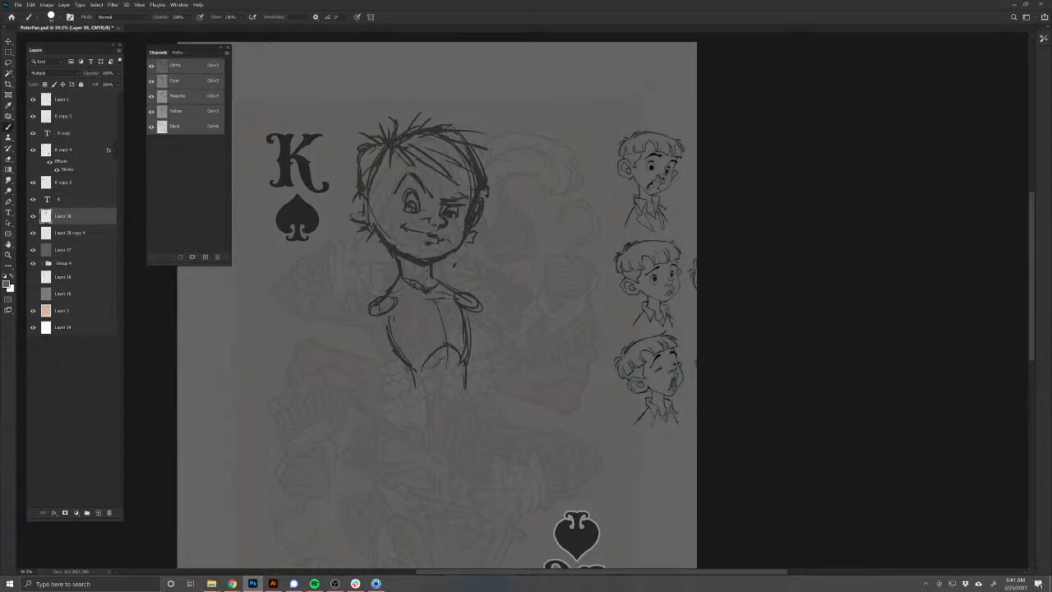
Step: Draw the arm on the viewer's right bent upward at the elbow, ending in a blocky raised hand shape
left_click_drag(477, 304, 498, 314)
left_click_drag(402, 363, 410, 372)
mouse_move(474, 320)
left_mouse_down()
mouse_move(534, 326)
mouse_move(540, 249)
left_mouse_up()
left_click_drag(537, 319, 543, 246)
mouse_move(525, 322)
left_mouse_down()
mouse_move(543, 250)
mouse_move(575, 216)
mouse_move(568, 275)
mouse_move(543, 271)
mouse_move(539, 205)
mouse_move(575, 216)
left_mouse_up()
left_click_drag(573, 247, 569, 263)
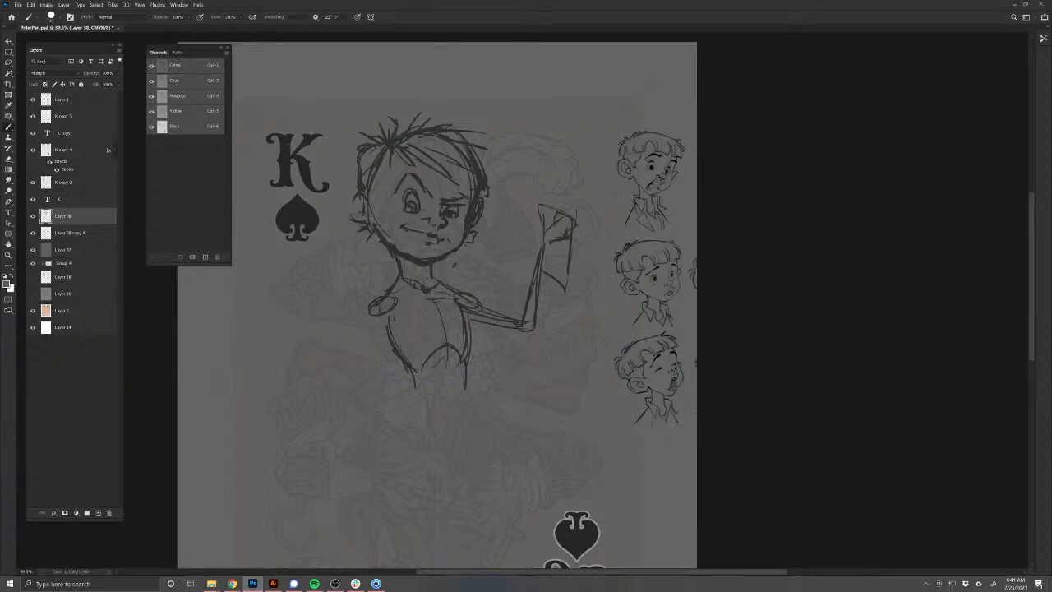
mouse_move(563, 286)
left_mouse_down()
mouse_move(543, 259)
mouse_move(536, 217)
mouse_move(570, 289)
left_mouse_up()
Step: Draw the other arm reaching out to a sharp elbow, with the forearm and hand returning toward the waist
left_click_drag(370, 307, 321, 341)
mouse_move(374, 310)
left_mouse_down()
mouse_move(313, 343)
mouse_move(380, 368)
left_mouse_up()
mouse_move(309, 352)
left_mouse_down()
mouse_move(332, 356)
mouse_move(302, 350)
mouse_move(388, 323)
left_mouse_up()
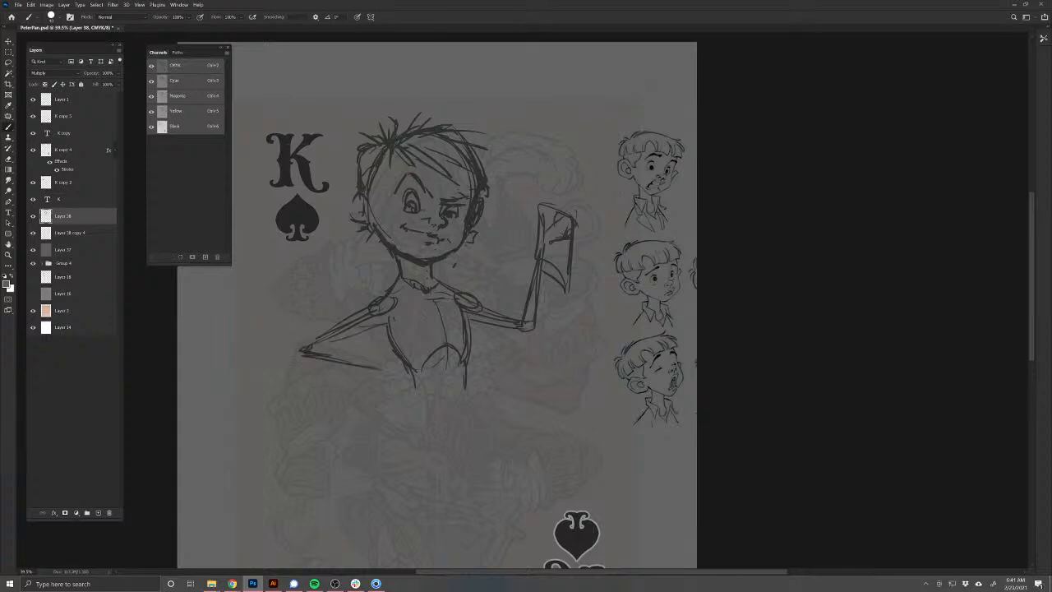
mouse_move(355, 363)
left_mouse_down()
mouse_move(384, 380)
mouse_move(342, 366)
mouse_move(373, 364)
left_mouse_up()
left_click_drag(386, 342, 382, 353)
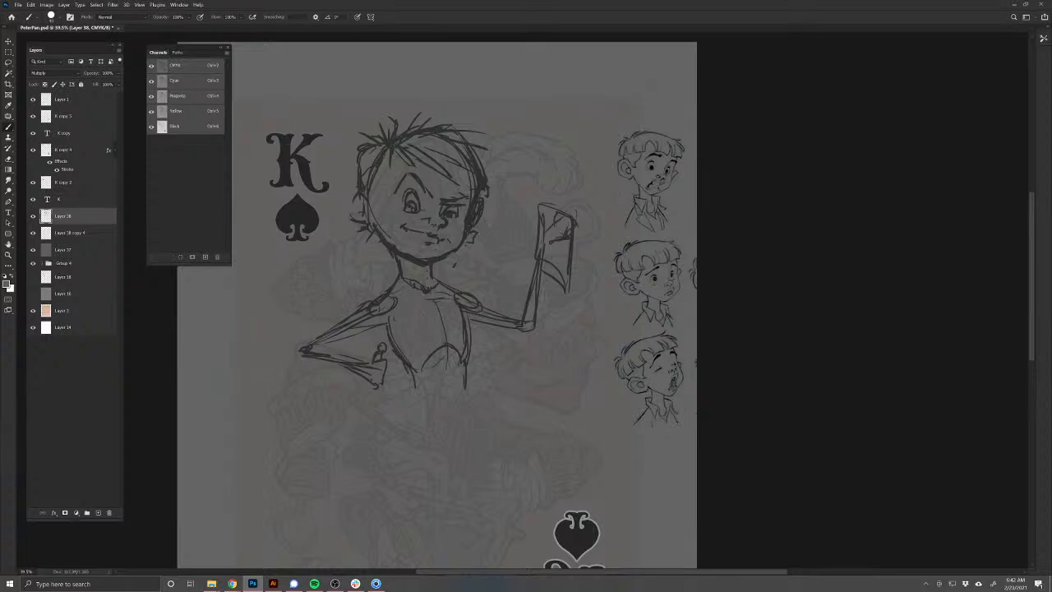
Step: Erase the hand at the waist, rework the forearm end, and erase the forearm back to the elbow
key("e")
mouse_move(385, 344)
left_mouse_down()
mouse_move(383, 375)
mouse_move(377, 353)
mouse_move(367, 380)
left_mouse_up()
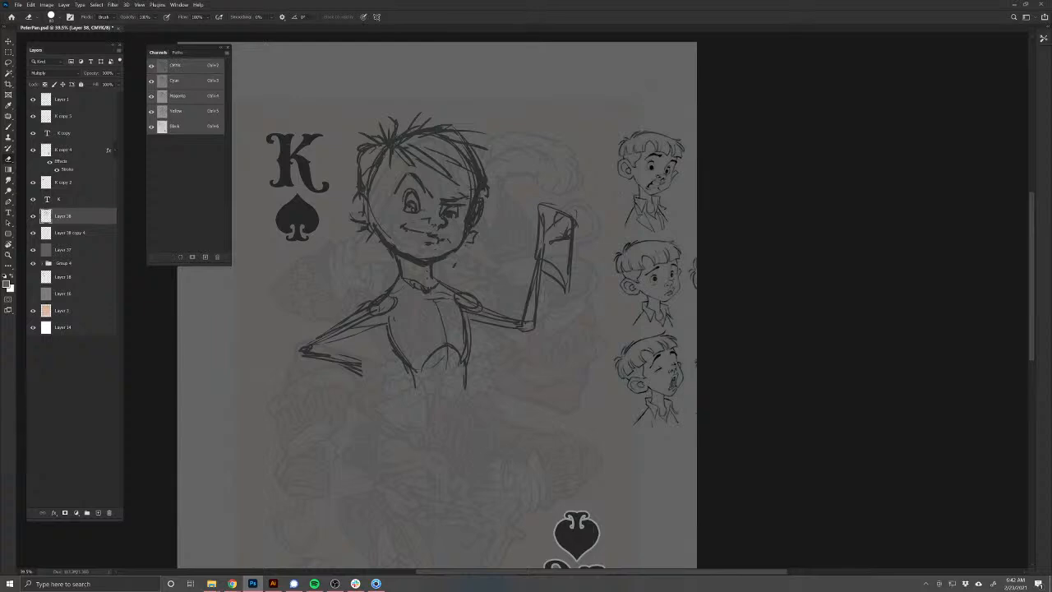
key("b")
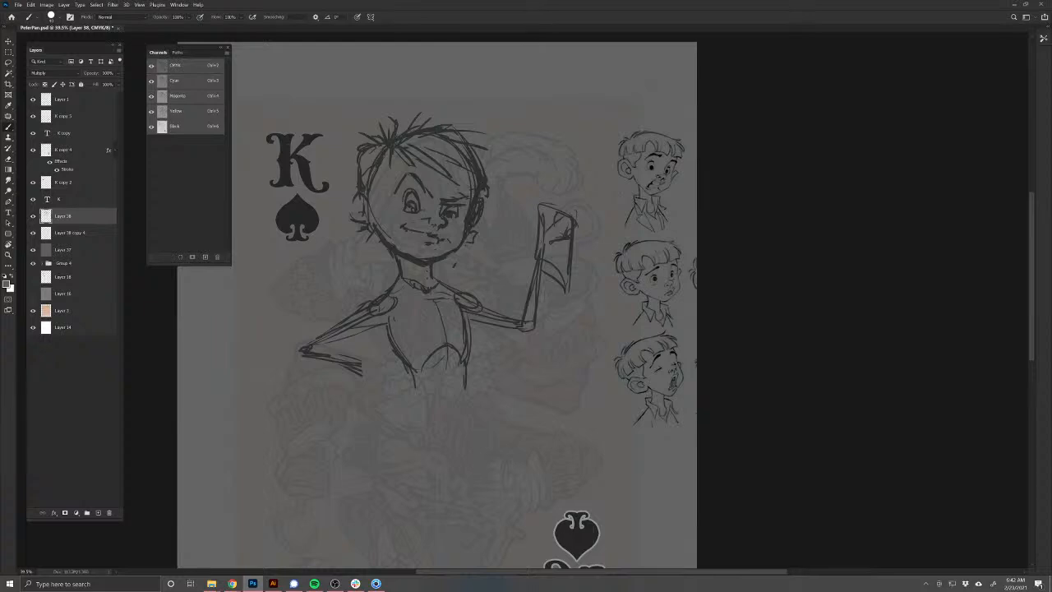
mouse_move(351, 359)
left_mouse_down()
mouse_move(390, 366)
mouse_move(396, 382)
mouse_move(377, 384)
left_mouse_up()
mouse_move(362, 364)
left_mouse_down()
mouse_move(382, 371)
mouse_move(353, 370)
left_mouse_up()
key("e")
mouse_move(308, 348)
left_mouse_down()
mouse_move(392, 368)
mouse_move(390, 384)
mouse_move(311, 351)
mouse_move(370, 381)
left_mouse_up()
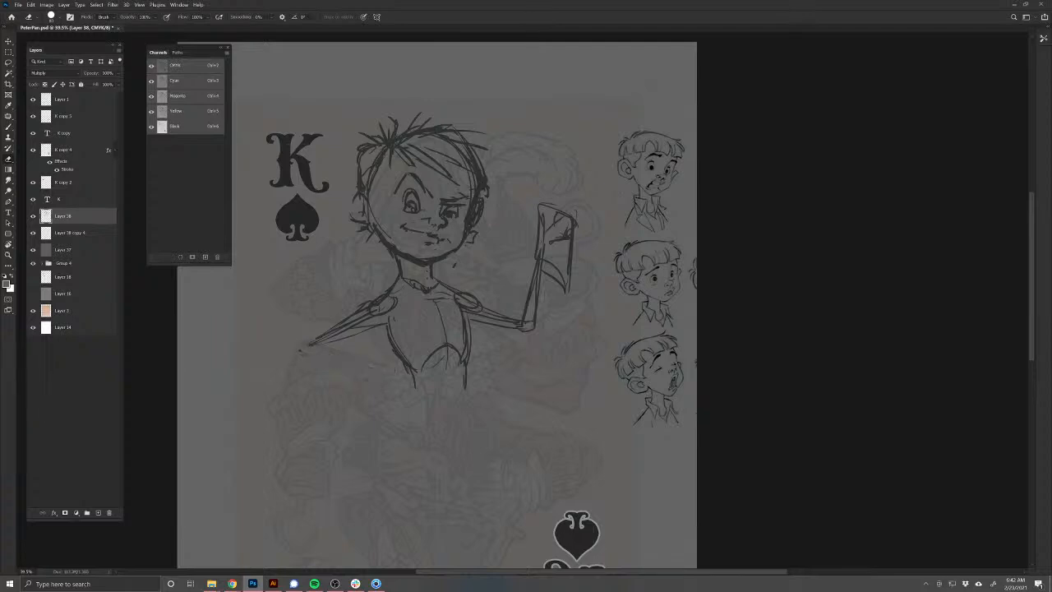
Step: Redraw the elbow and forearm with a blocky fist holding an upright dagger, and touch up the shoulder
key("b")
mouse_move(296, 356)
left_mouse_down()
mouse_move(338, 364)
mouse_move(288, 364)
mouse_move(316, 350)
mouse_move(364, 370)
mouse_move(349, 391)
mouse_move(329, 382)
mouse_move(352, 387)
left_mouse_up()
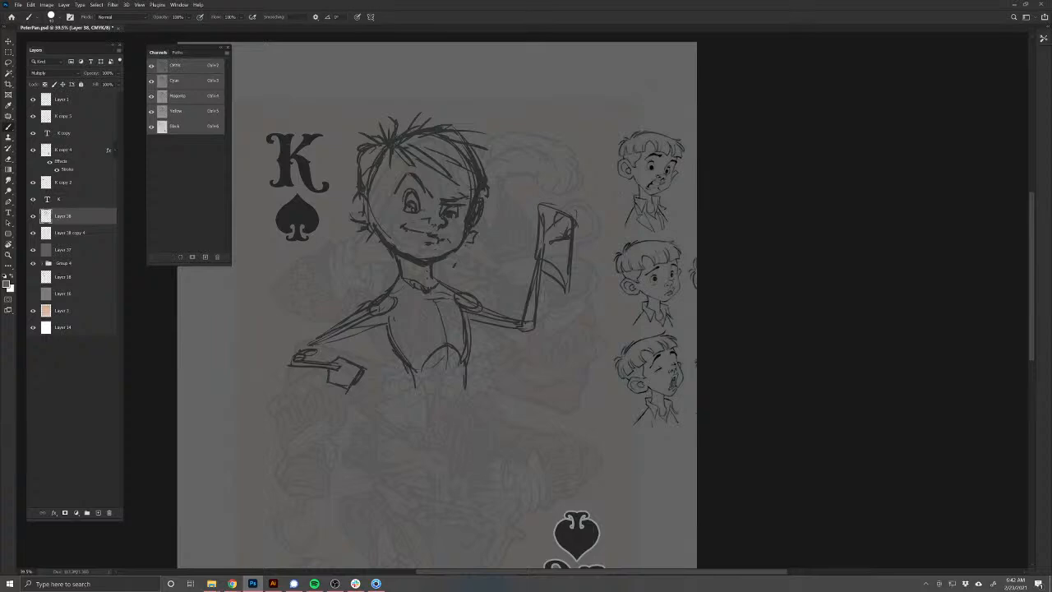
mouse_move(338, 358)
left_mouse_down()
mouse_move(355, 360)
mouse_move(346, 393)
mouse_move(331, 370)
mouse_move(350, 348)
mouse_move(357, 271)
left_mouse_up()
left_click_drag(340, 349, 341, 354)
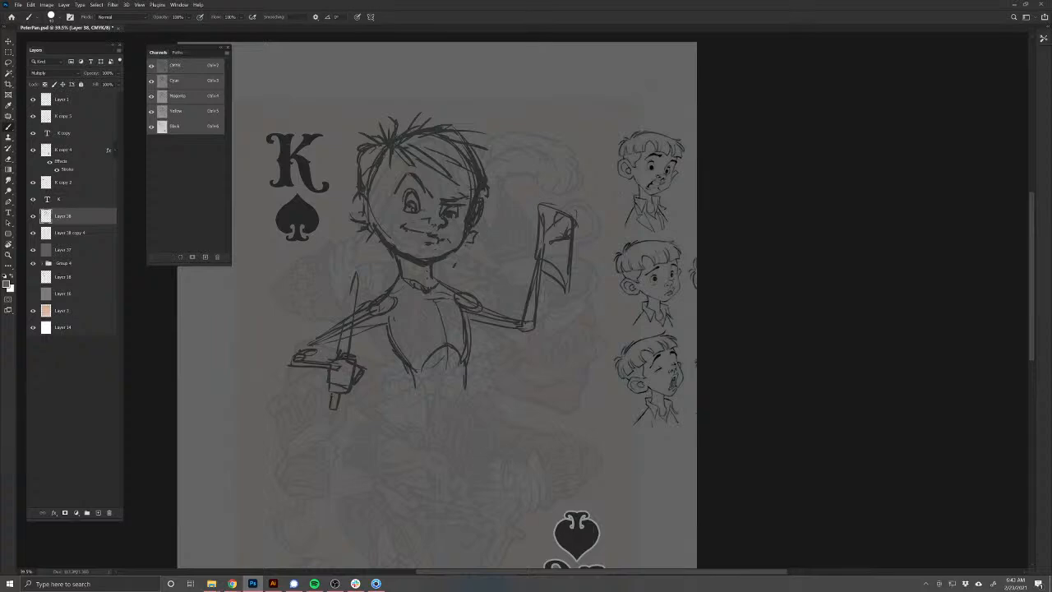
mouse_move(371, 295)
left_mouse_down()
mouse_move(392, 283)
mouse_move(384, 290)
left_mouse_up()
Step: Duplicate the figure sketch layer and rotate the copy 180° together with the white background layer to form the mirrored card half
scroll(471, 307, "down", 2)
left_click_drag(470, 310, 487, 270)
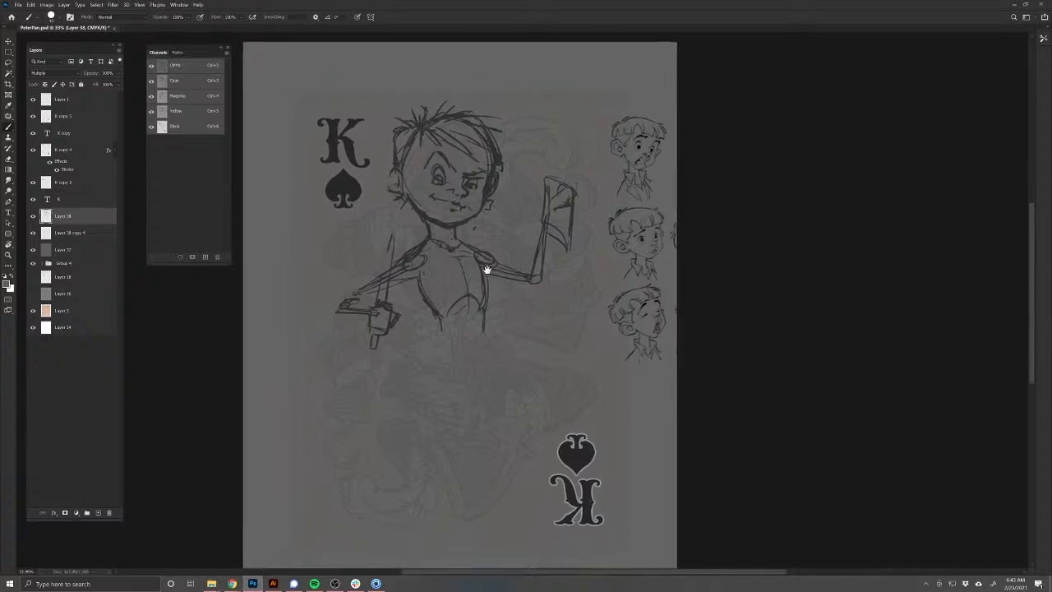
key("v")
left_click_drag(501, 158, 506, 161)
key("ctrl+z")
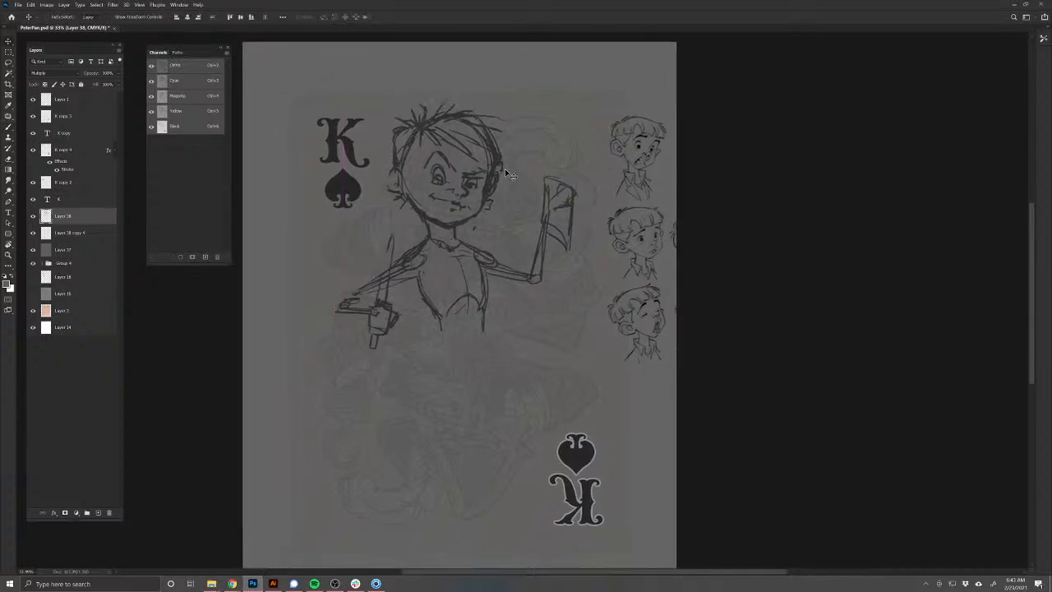
key("ctrl")
key("ctrl+j")
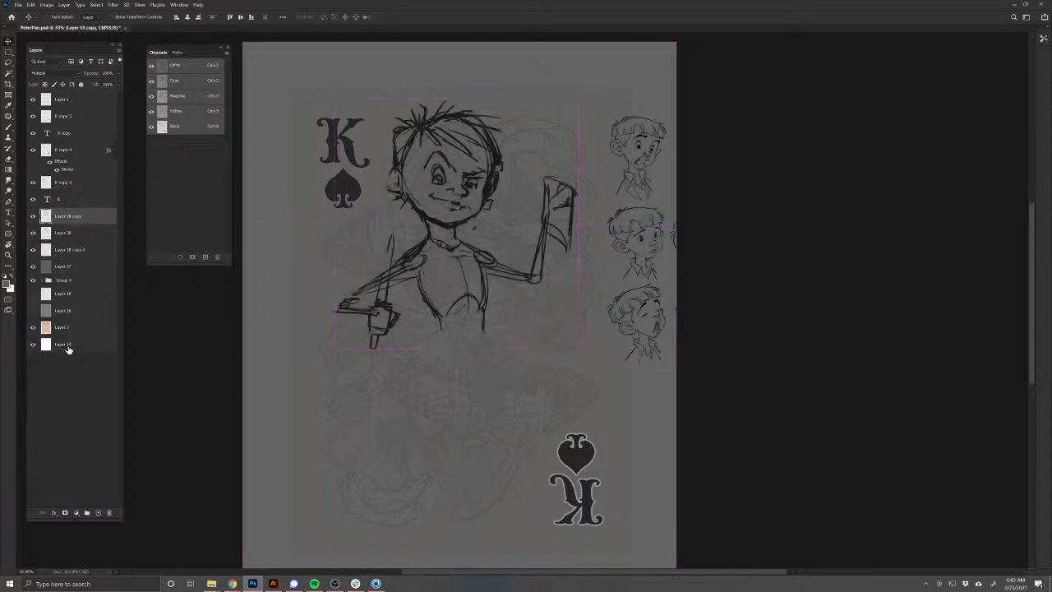
left_click(68, 345, "ctrl")
key("ctrl+t")
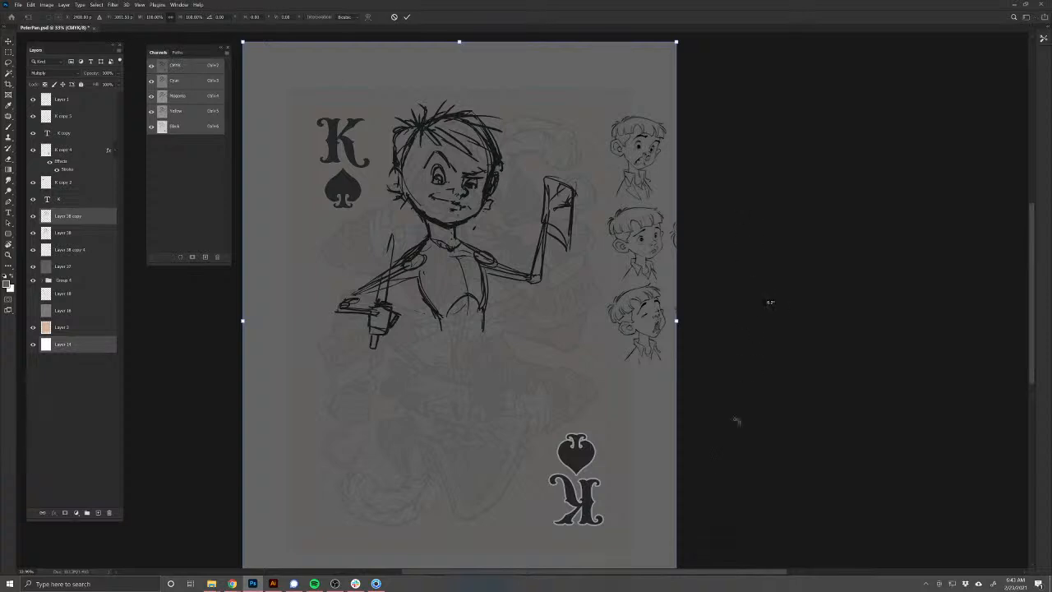
mouse_move(734, 419)
left_mouse_down()
mouse_move(505, 541)
mouse_move(434, 518)
mouse_move(264, 345)
mouse_move(262, 392)
left_mouse_up()
key("Return")
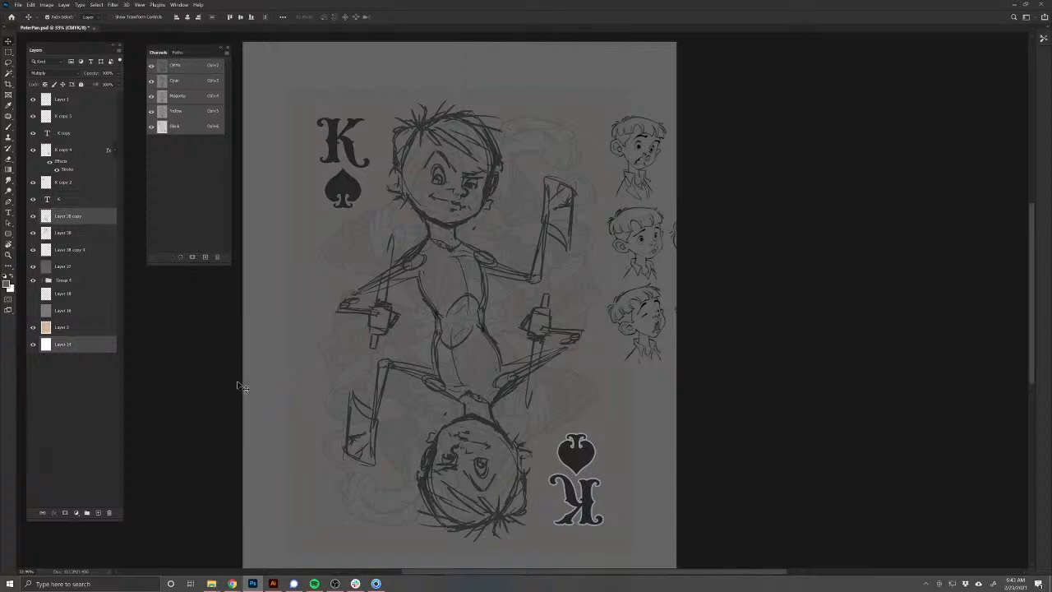
Step: Select the upside-down copy of the figure on its own and delete it
left_click(273, 384)
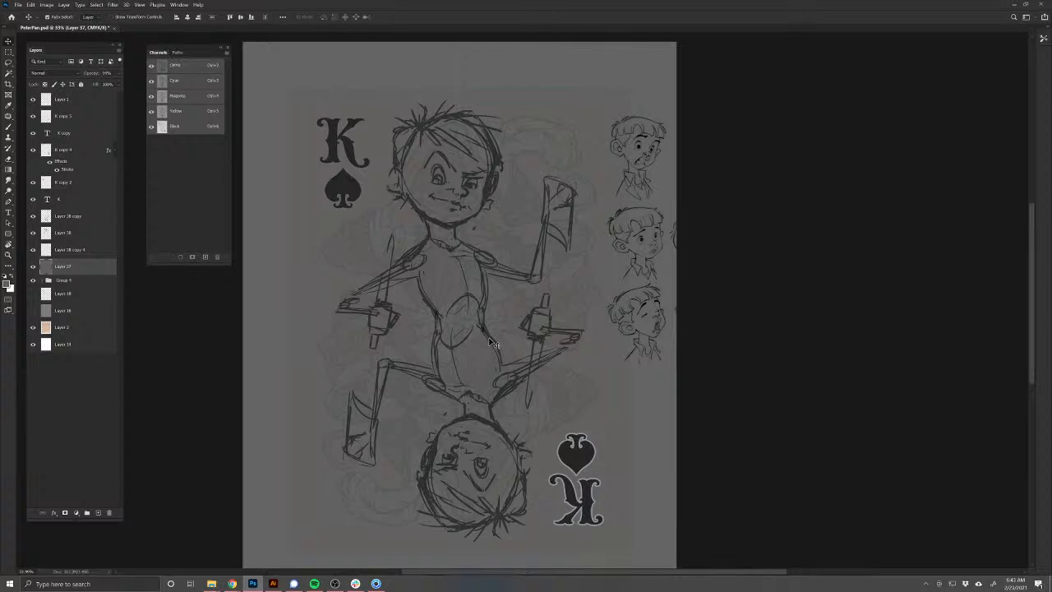
left_click(724, 357)
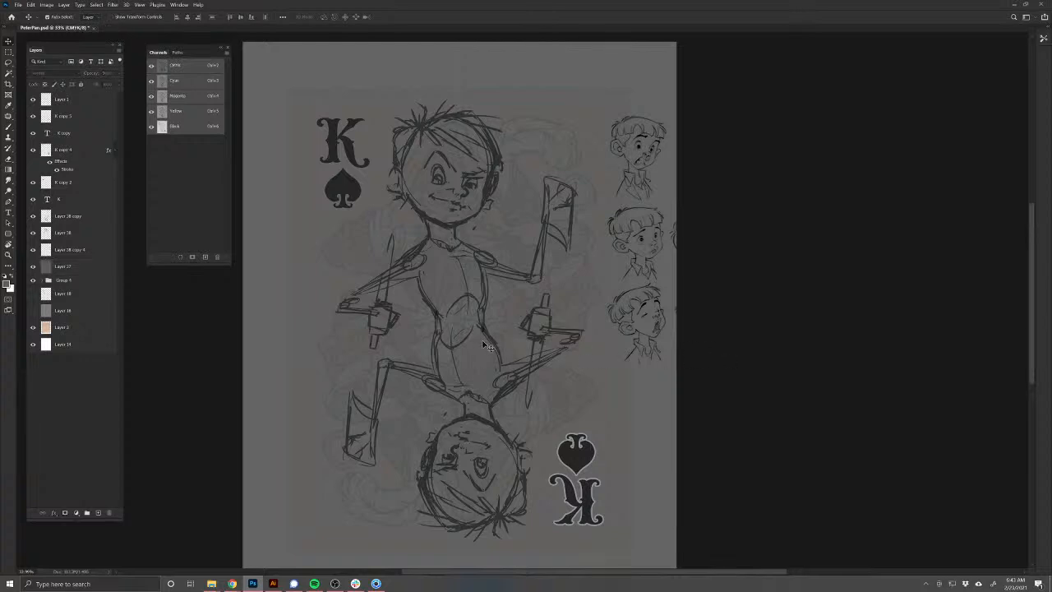
left_click(497, 341)
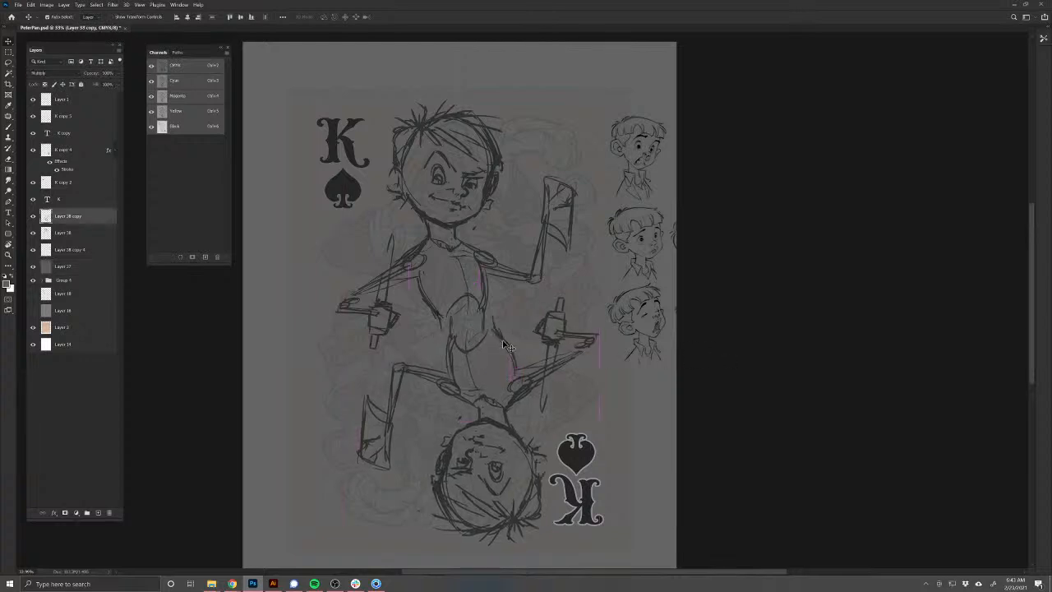
key("Delete")
Step: Move the figure sketch away from the K, scale it to about 85% and tilt it slightly clockwise
left_click_drag(480, 263, 556, 267)
key("ctrl+t")
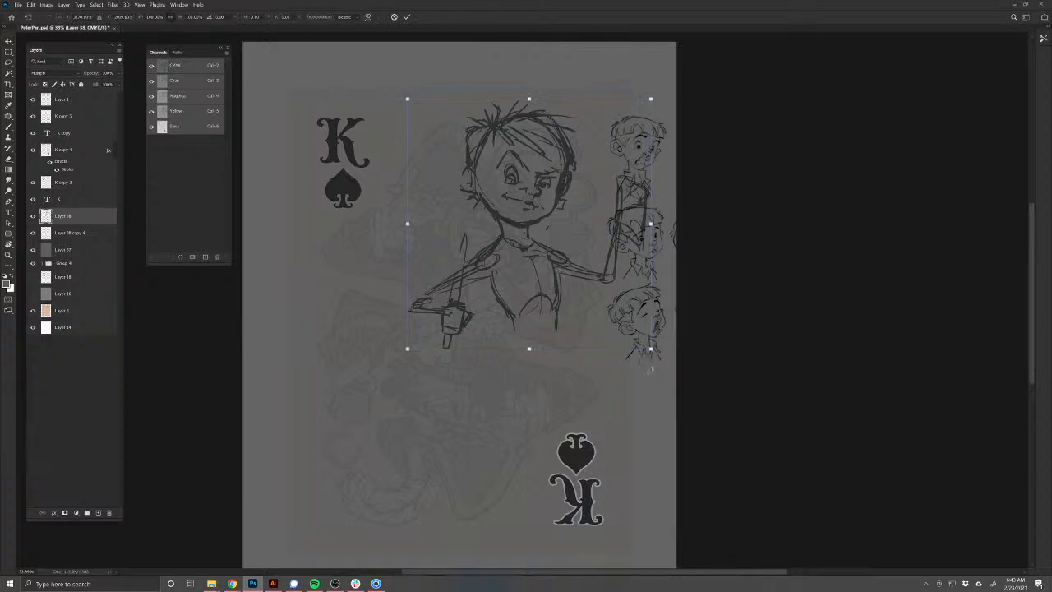
left_click_drag(653, 347, 615, 312)
left_click_drag(510, 225, 510, 244)
left_click_drag(688, 366, 683, 384)
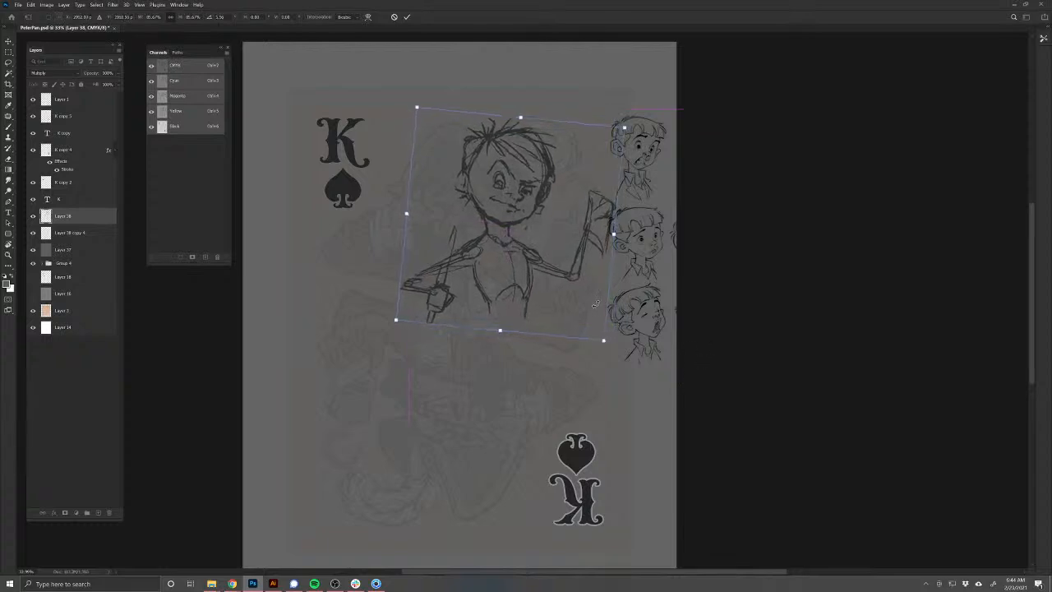
key("Return")
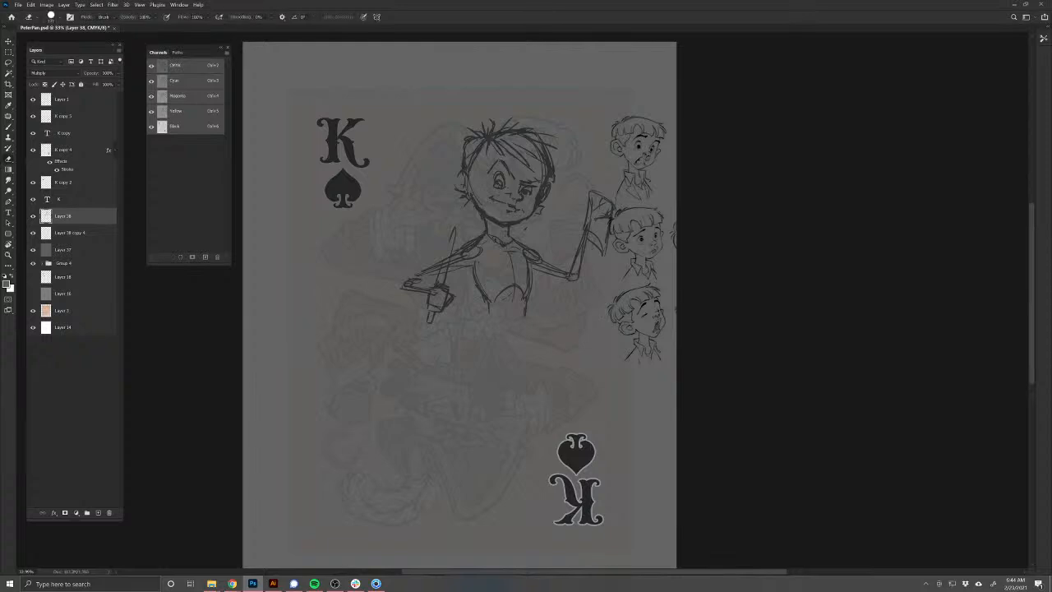
Step: Erase the arm holding the dagger, and sketch the lower waist and rounded pelvis beneath the torso
mouse_move(473, 247)
left_mouse_down()
mouse_move(453, 298)
mouse_move(427, 320)
left_mouse_up()
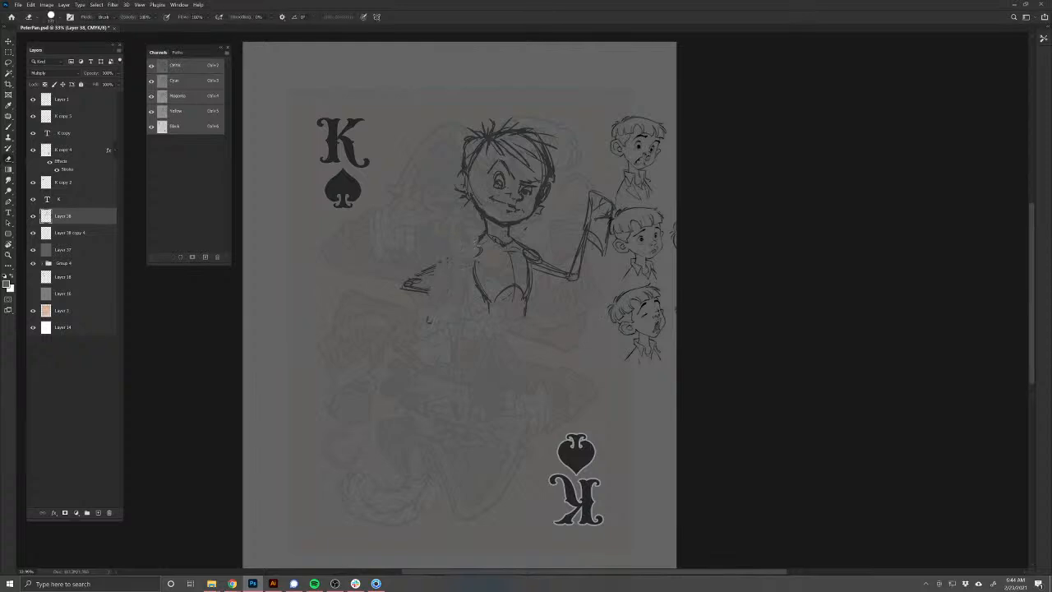
left_click_drag(432, 268, 402, 287)
key("b")
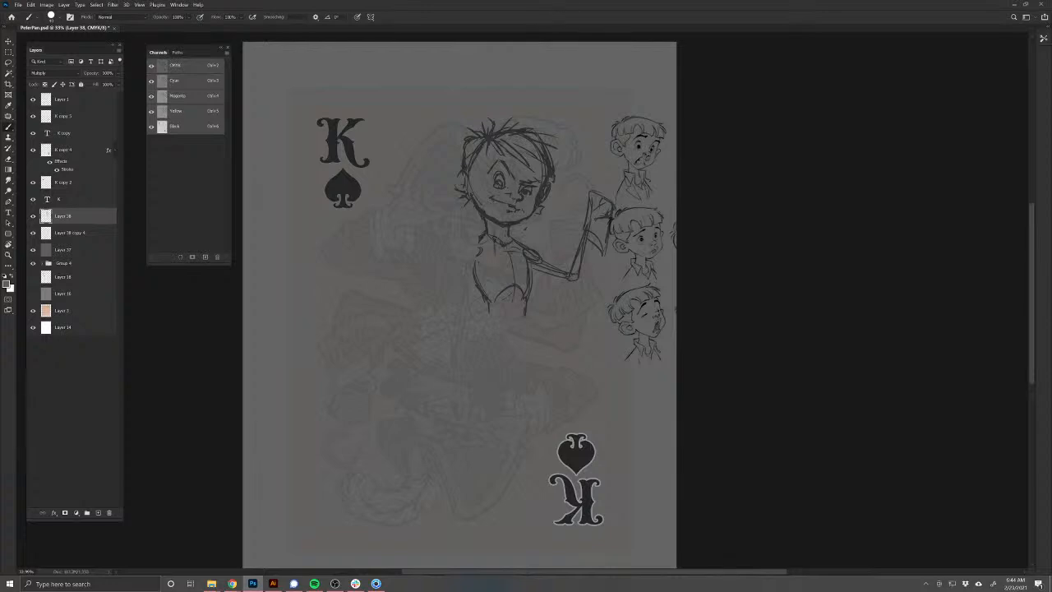
mouse_move(506, 289)
left_mouse_down()
mouse_move(517, 340)
mouse_move(482, 324)
mouse_move(500, 340)
left_mouse_up()
mouse_move(495, 331)
left_mouse_down()
mouse_move(489, 341)
mouse_move(506, 351)
left_mouse_up()
left_click_drag(505, 346, 481, 352)
left_click_drag(483, 326, 480, 341)
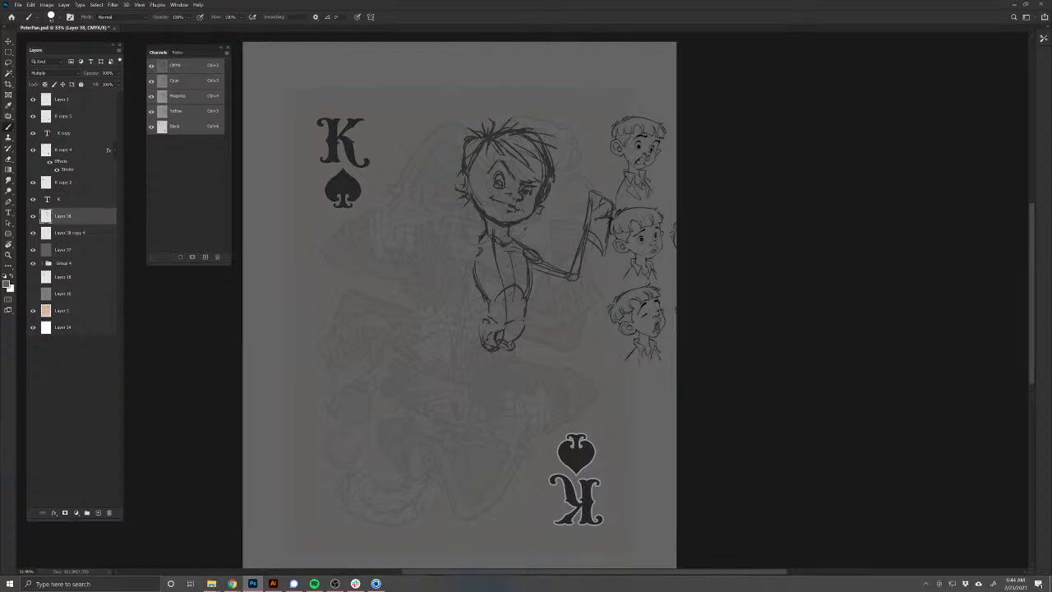
left_click_drag(491, 306, 487, 316)
left_click_drag(485, 314, 522, 319)
Step: Draw line legs from the pelvis, one raised with a level thigh and bent knee, the other trailing diagonally downward
left_click_drag(501, 347, 573, 345)
left_click_drag(482, 346, 448, 418)
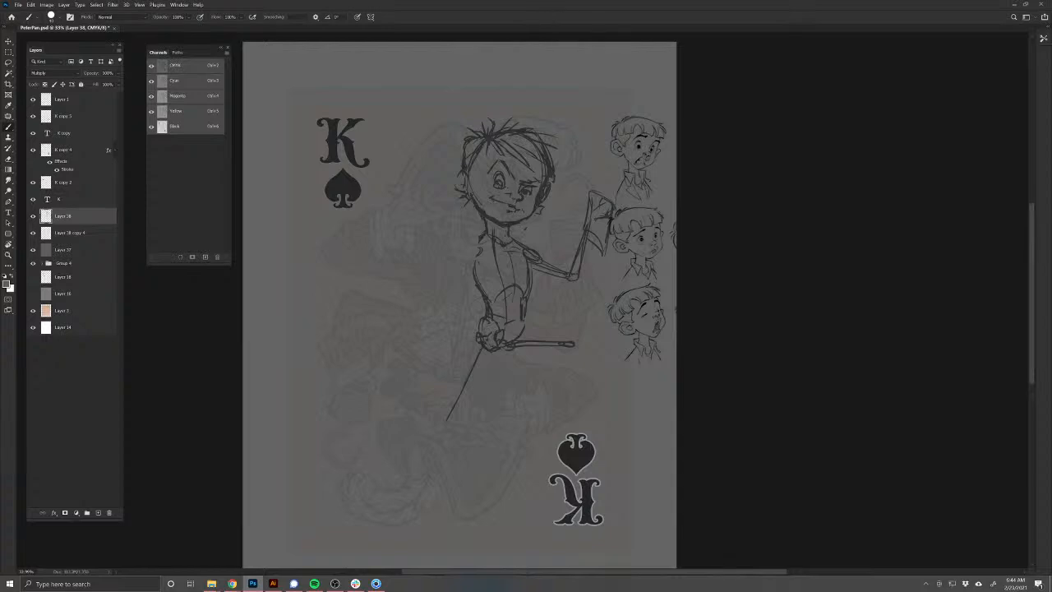
mouse_move(481, 344)
left_mouse_down()
mouse_move(467, 413)
mouse_move(472, 397)
mouse_move(428, 472)
left_mouse_up()
left_click_drag(465, 414, 425, 483)
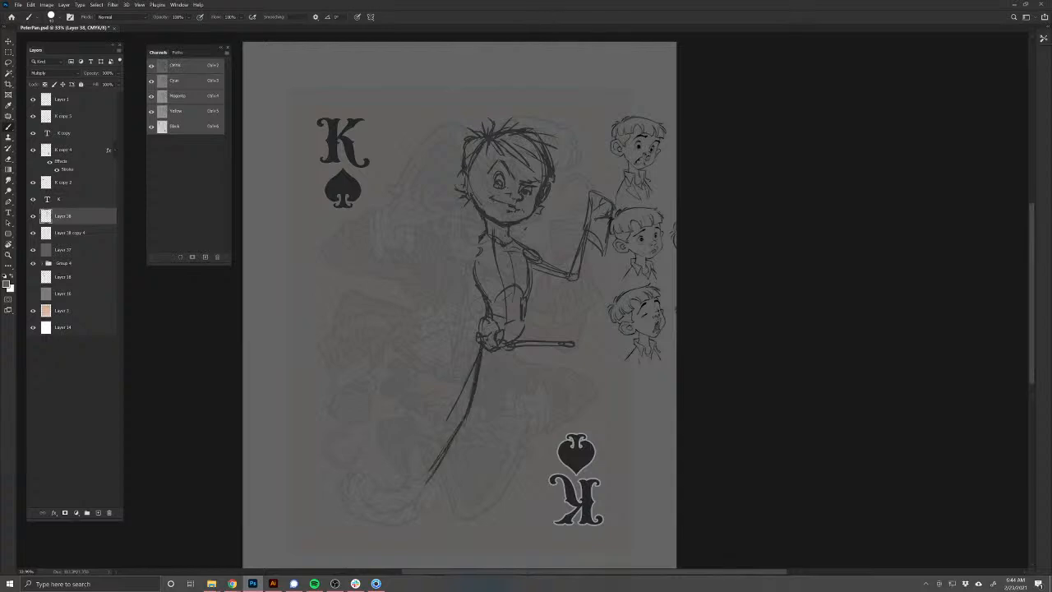
left_click_drag(564, 347, 508, 409)
mouse_move(546, 371)
left_mouse_down()
mouse_move(506, 414)
mouse_move(500, 447)
left_mouse_up()
Step: Add the trailing leg's knee and ankle joints, thicken both thighs and the trailing calf, and draw its pointed foot
left_click_drag(424, 485, 419, 493)
left_click_drag(462, 422, 471, 426)
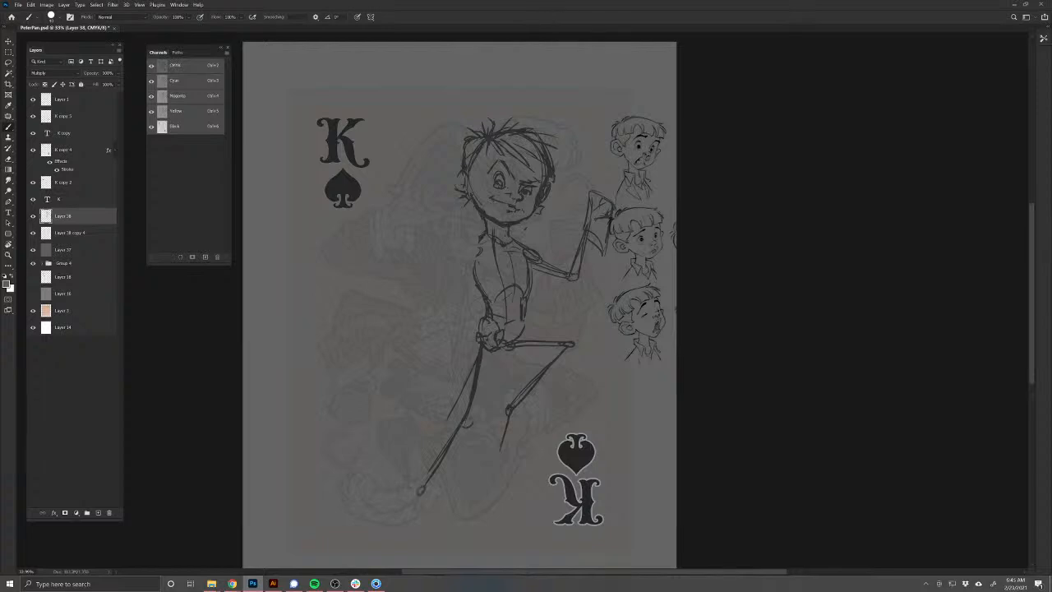
left_click_drag(491, 353, 468, 419)
left_click_drag(426, 485, 419, 494)
mouse_move(513, 337)
left_mouse_down()
mouse_move(573, 341)
mouse_move(549, 362)
left_mouse_up()
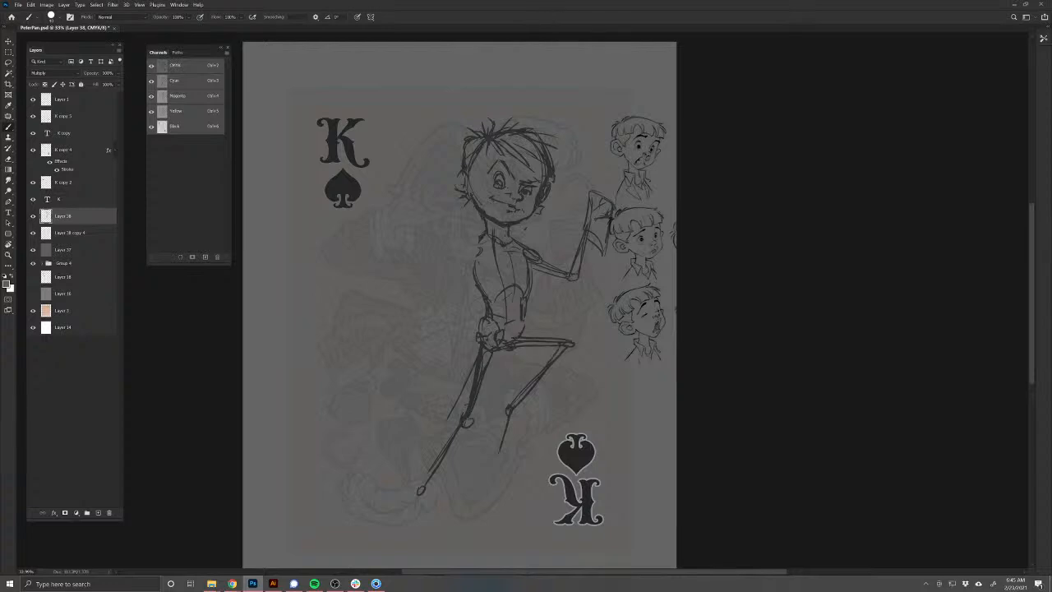
mouse_move(456, 426)
left_mouse_down()
mouse_move(429, 471)
mouse_move(417, 539)
left_mouse_up()
left_click_drag(417, 495, 409, 520)
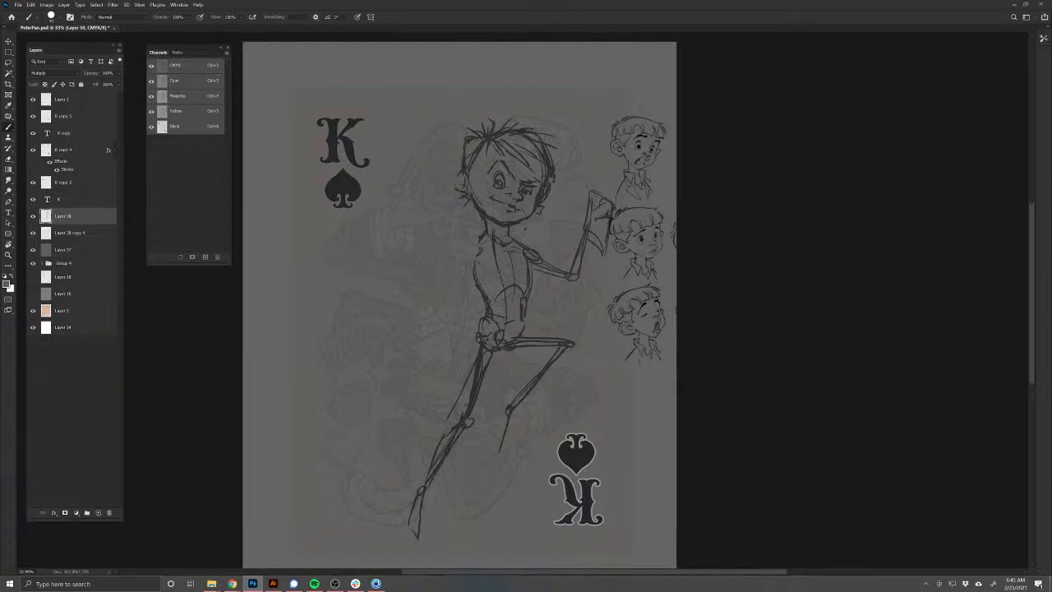
Step: Try an arm stretched out sideways from the empty shoulder, and undo its strokes
mouse_move(478, 244)
left_mouse_down()
mouse_move(410, 257)
mouse_move(387, 291)
left_mouse_up()
key("ctrl+z")
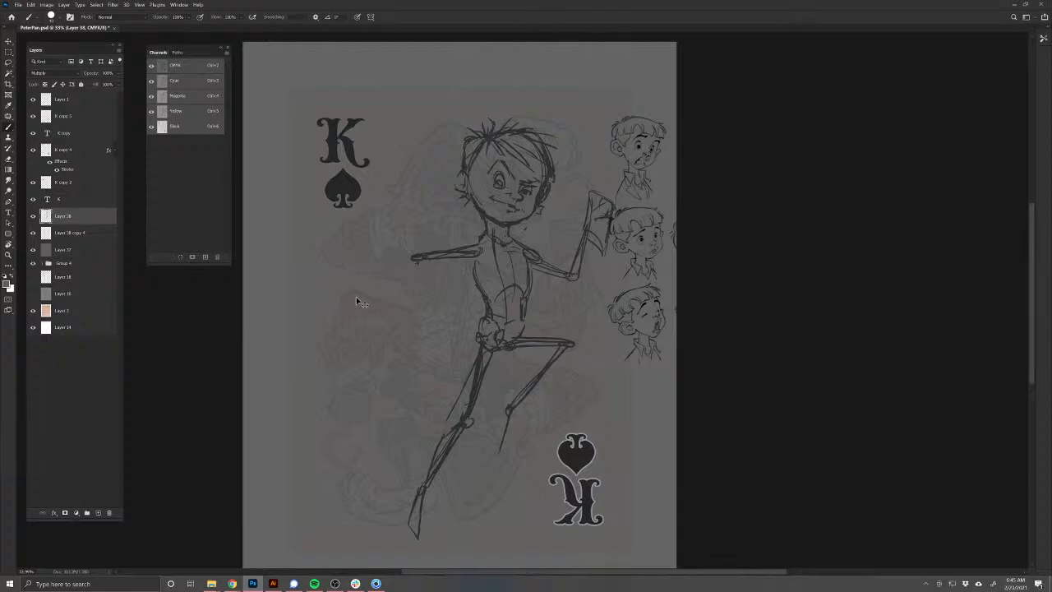
key("ctrl+z")
key("ctrl+z")
key("ctrl+z")
key("ctrl+z")
Step: Draw the missing arm bent at the elbow, with its forearm crossing in front of the waist
mouse_move(473, 254)
left_mouse_down()
mouse_move(438, 301)
mouse_move(506, 295)
left_mouse_up()
mouse_move(441, 301)
left_mouse_down()
mouse_move(495, 296)
mouse_move(430, 303)
mouse_move(510, 294)
left_mouse_up()
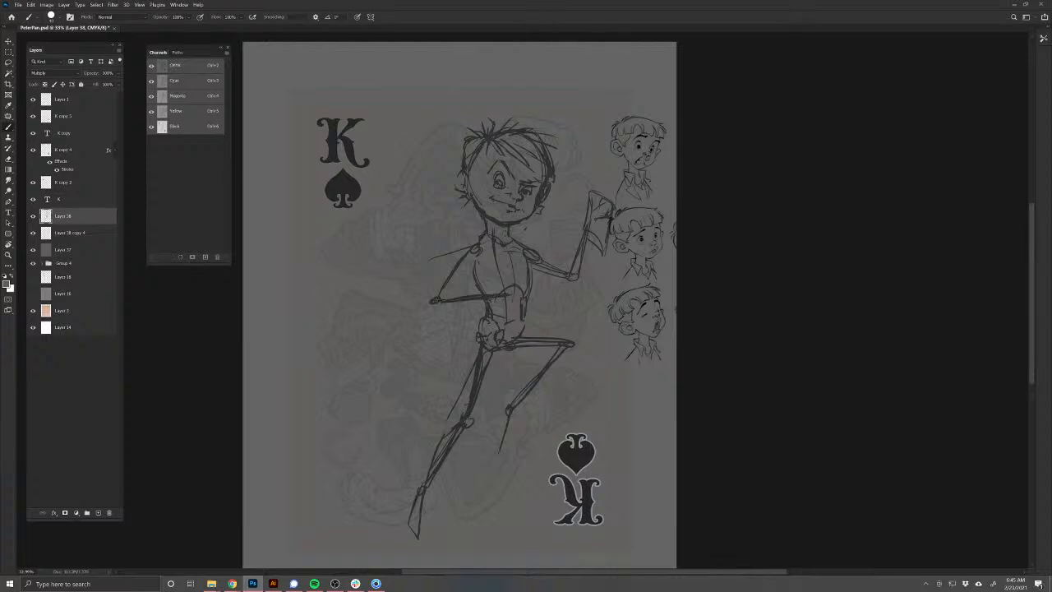
Step: Sketch spread fingers on the hand crossing the waist and shift the whole figure slightly to the right
left_click_drag(439, 295, 473, 256)
mouse_move(507, 302)
left_mouse_down()
mouse_move(526, 315)
mouse_move(521, 306)
left_mouse_up()
mouse_move(509, 297)
left_mouse_down()
mouse_move(552, 307)
mouse_move(559, 324)
mouse_move(539, 331)
mouse_move(520, 313)
left_mouse_up()
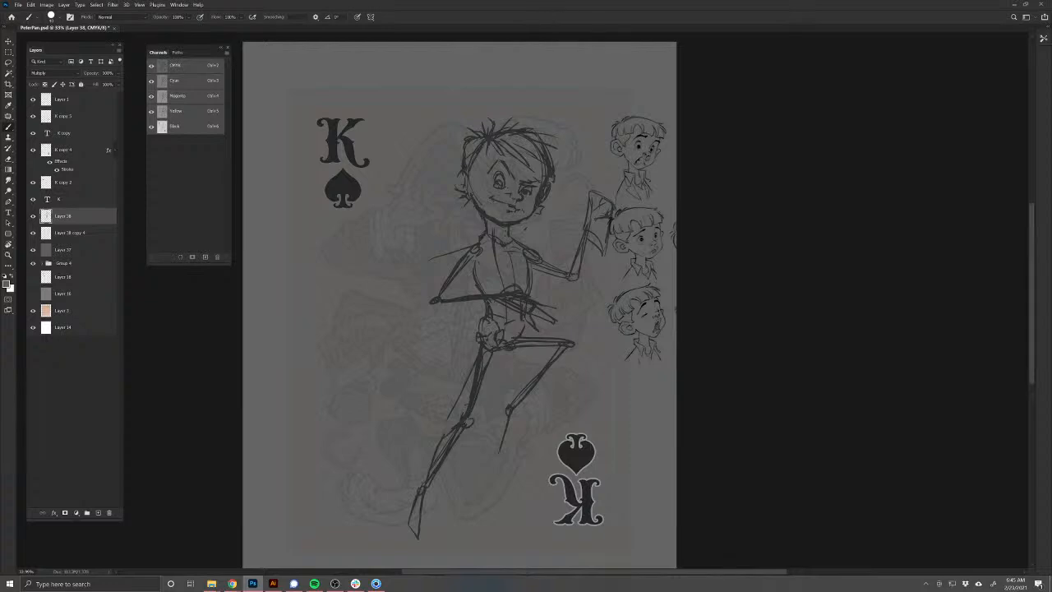
key("v")
mouse_move(540, 238)
left_mouse_down()
mouse_move(444, 250)
mouse_move(545, 253)
left_mouse_up()
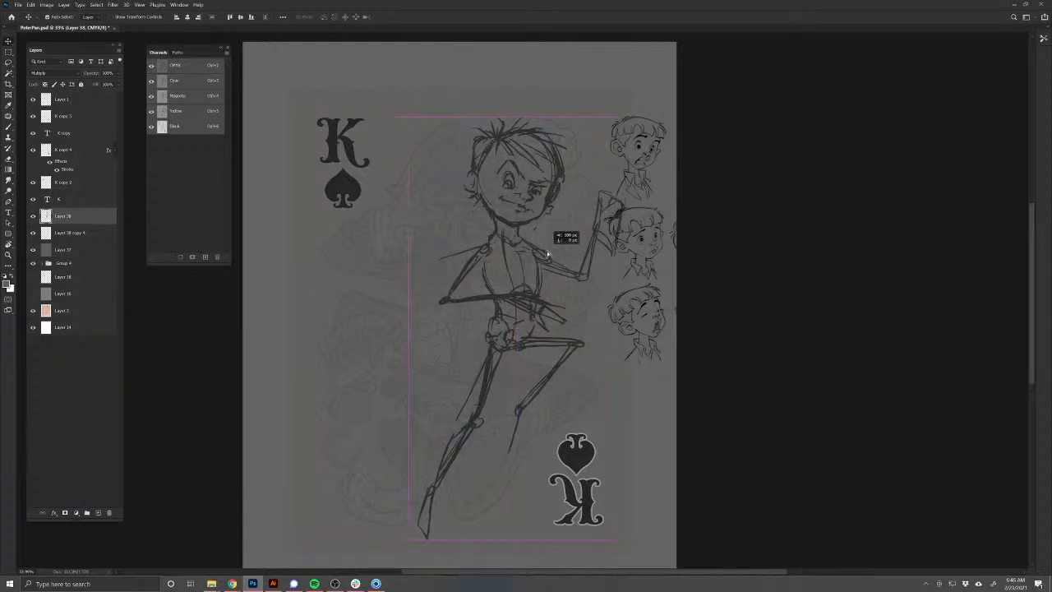
left_click_drag(547, 250, 547, 254)
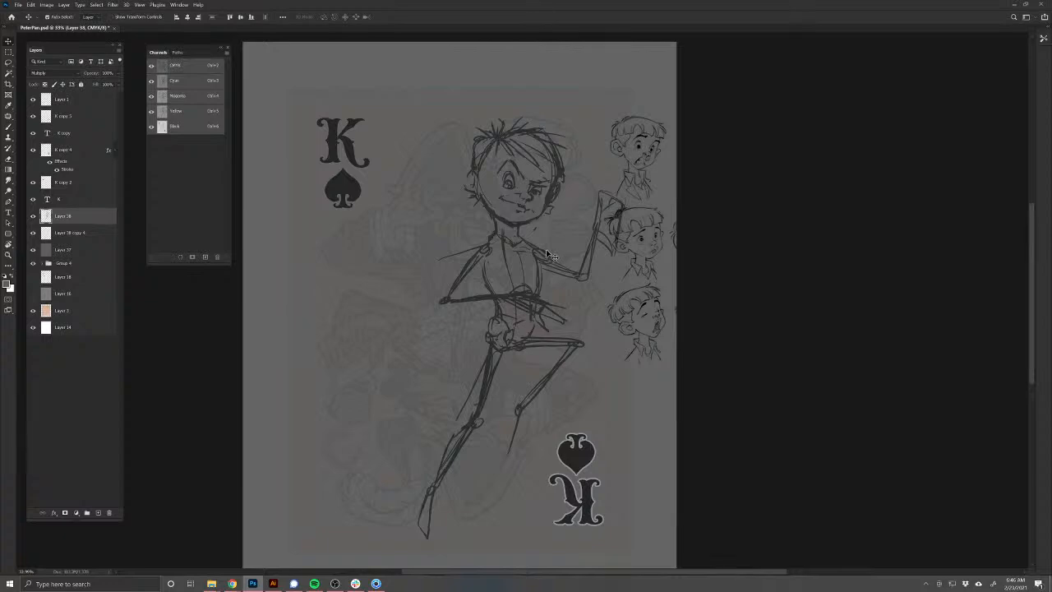
Step: Erase the raised arm and redraw it closer to the body, with the upper arm angled down and the forearm upright
key("b")
mouse_move(622, 213)
left_mouse_down()
mouse_move(598, 227)
mouse_move(582, 276)
mouse_move(542, 256)
left_mouse_up()
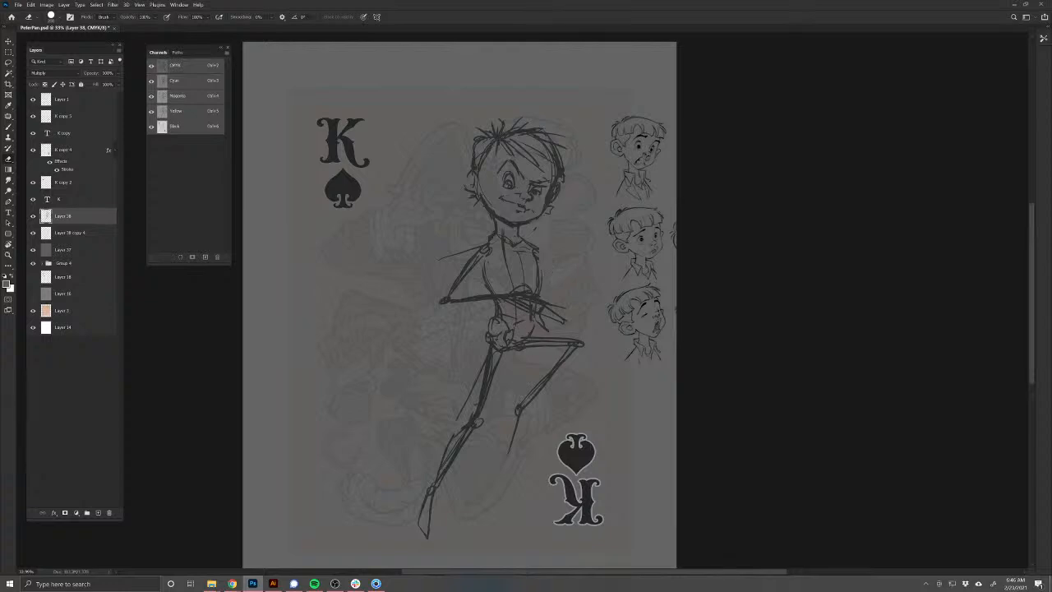
key("b")
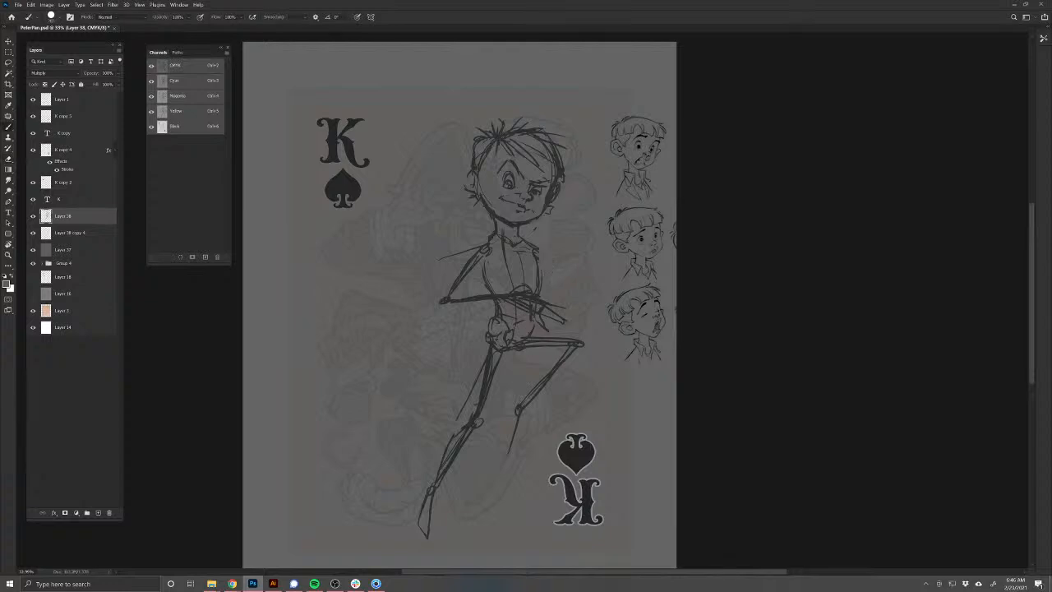
left_click_drag(538, 252, 564, 282)
left_click_drag(572, 219, 563, 281)
left_click_drag(563, 282, 575, 295)
left_click_drag(571, 250, 574, 289)
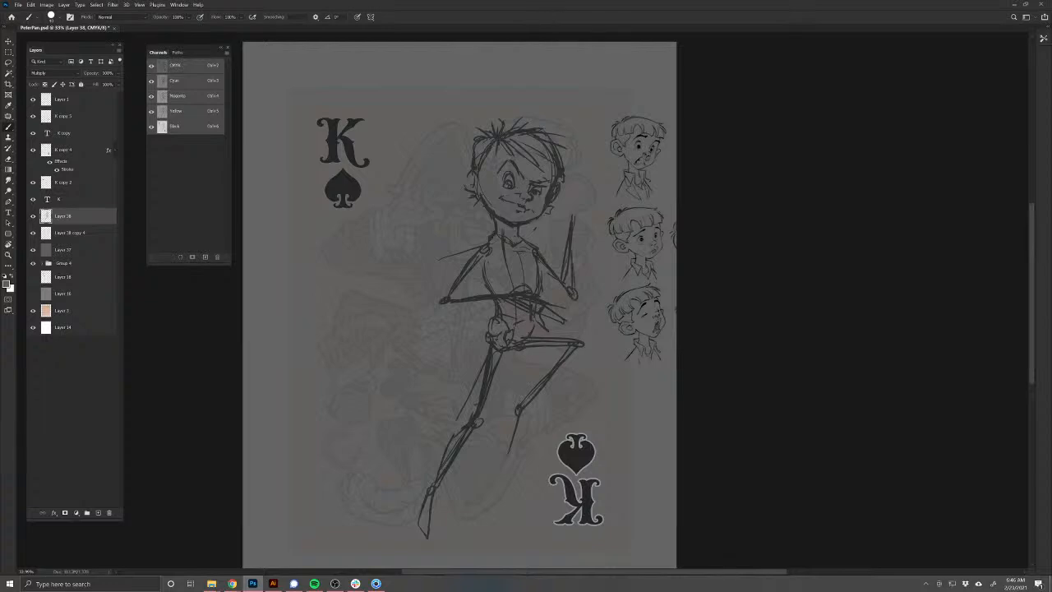
mouse_move(573, 210)
left_mouse_down()
mouse_move(598, 219)
mouse_move(576, 250)
left_mouse_up()
key("ctrl+z")
Step: Rework the waist contour under the crossing hand, erasing stray lines between the hand and the hip
left_click_drag(533, 295, 547, 290)
left_click_drag(528, 314, 515, 338)
key("e")
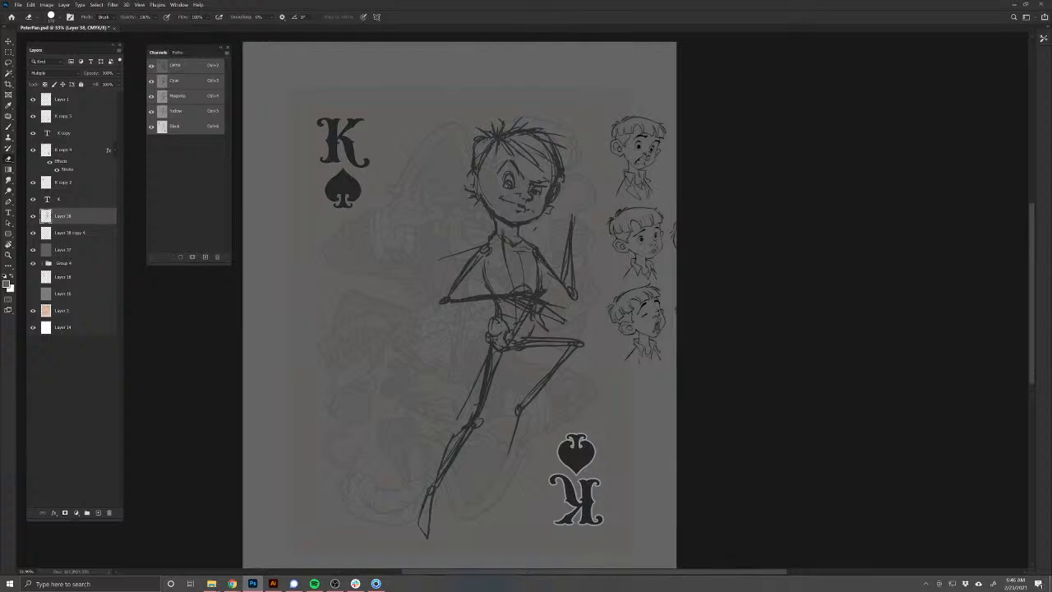
left_click_drag(525, 317, 509, 343)
left_click_drag(542, 288, 508, 345)
Step: Outline the raised hand as a simple block at the end of the upright forearm
key("b")
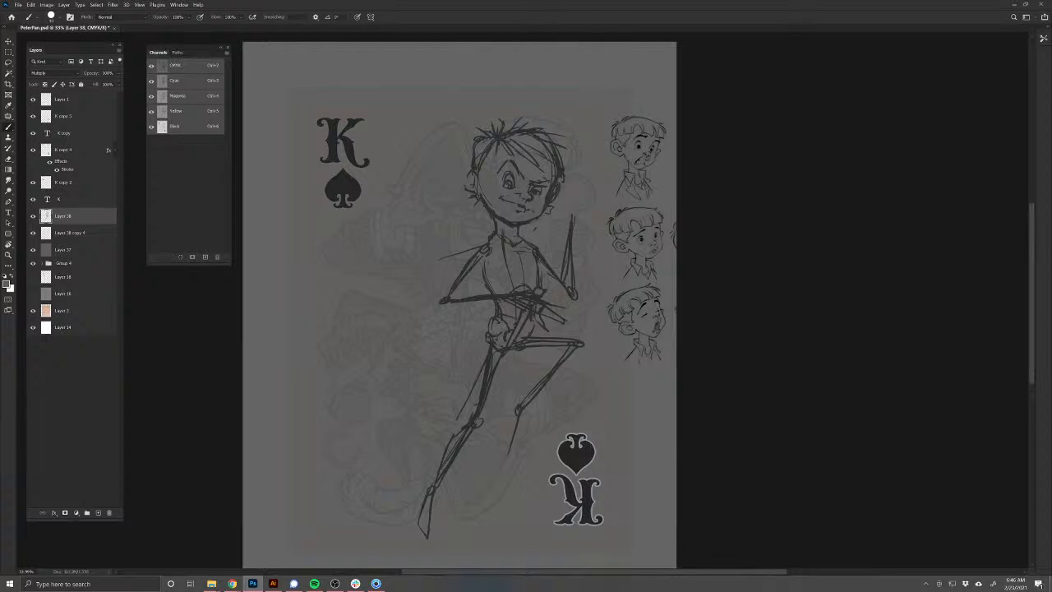
mouse_move(575, 197)
left_mouse_down()
mouse_move(597, 210)
mouse_move(585, 252)
mouse_move(575, 246)
left_mouse_up()
left_click_drag(572, 216, 574, 197)
Step: Try a duplicate of the figure layer rotated 180° about the card's centre, transformed together with the white background layer
left_click(33, 216)
left_click(33, 216)
key("ctrl+j")
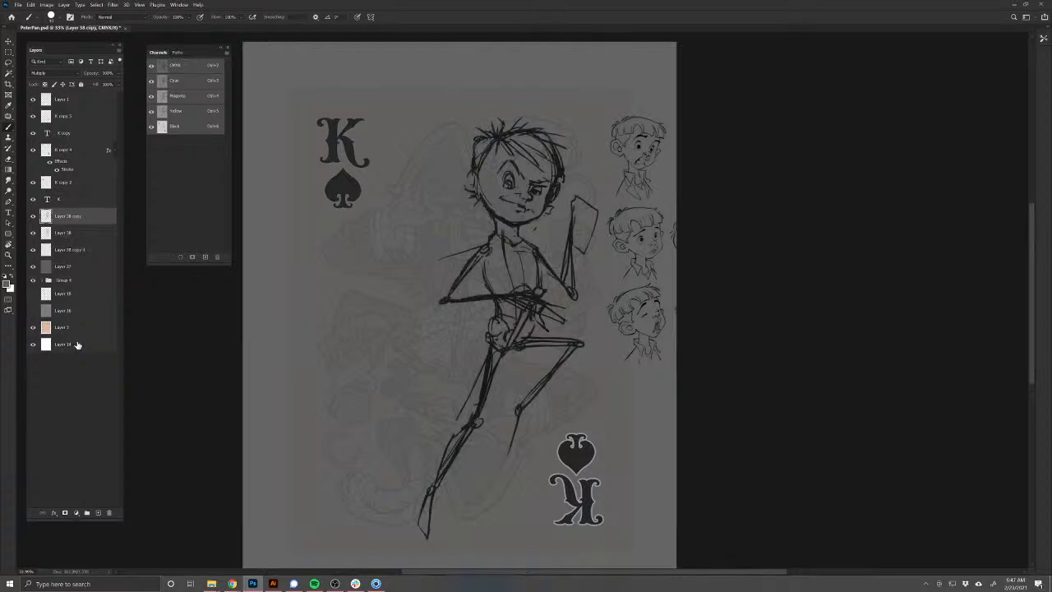
left_click(80, 345, "ctrl")
key("ctrl+t")
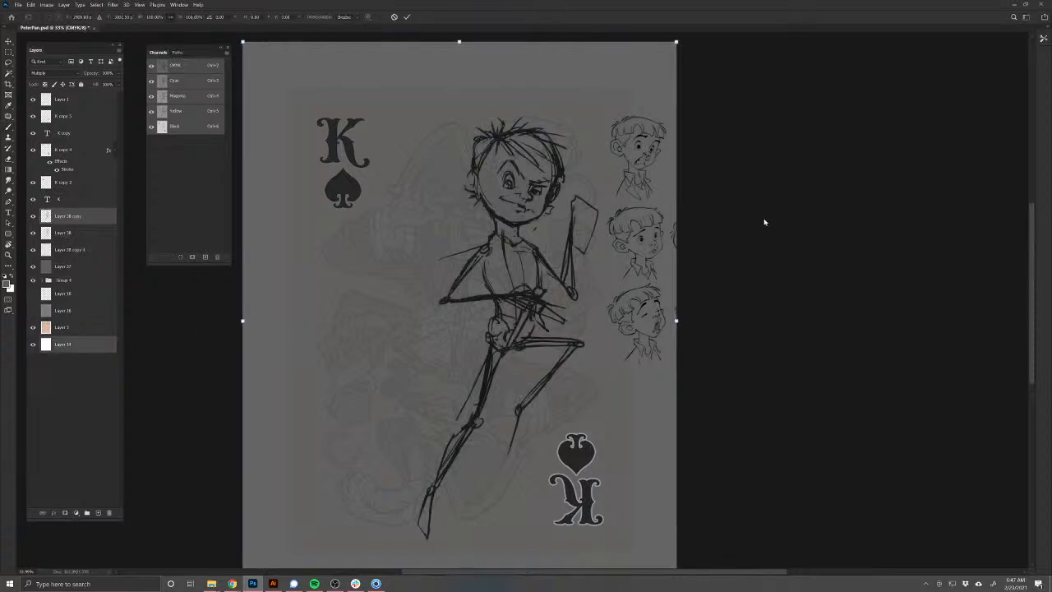
key("Escape")
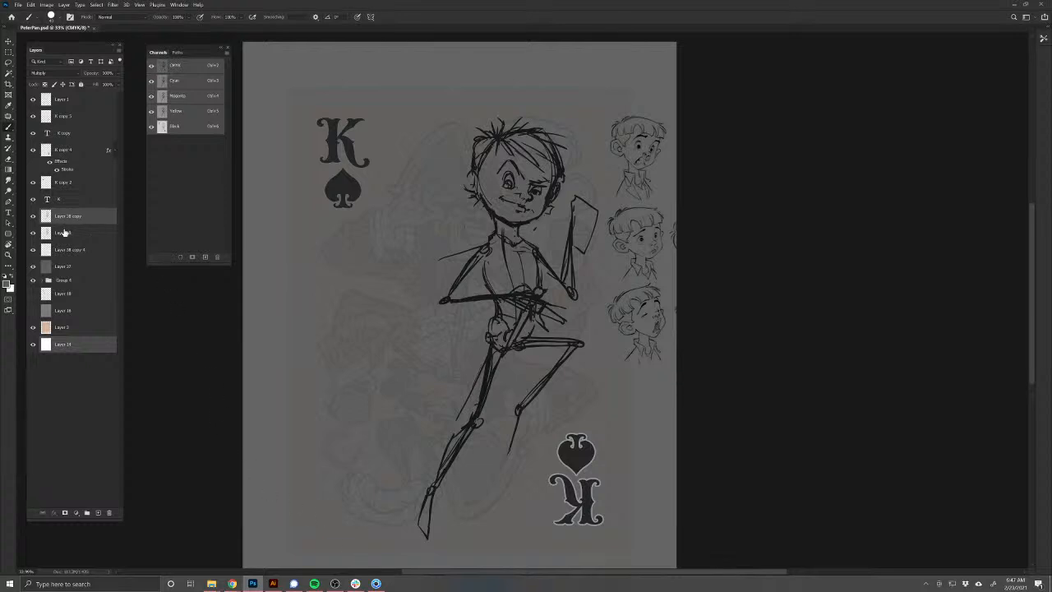
left_click(73, 345, "ctrl")
left_click(73, 345, "ctrl")
key("ctrl+t")
mouse_move(742, 293)
left_mouse_down()
mouse_move(742, 430)
mouse_move(435, 516)
mouse_move(236, 442)
mouse_move(215, 409)
left_mouse_up()
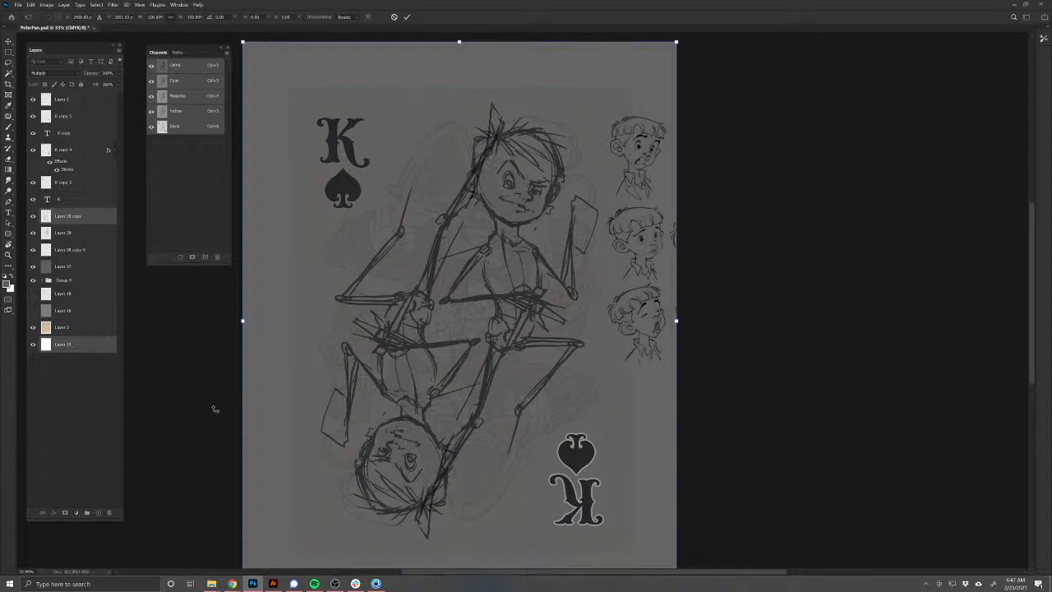
key("Return")
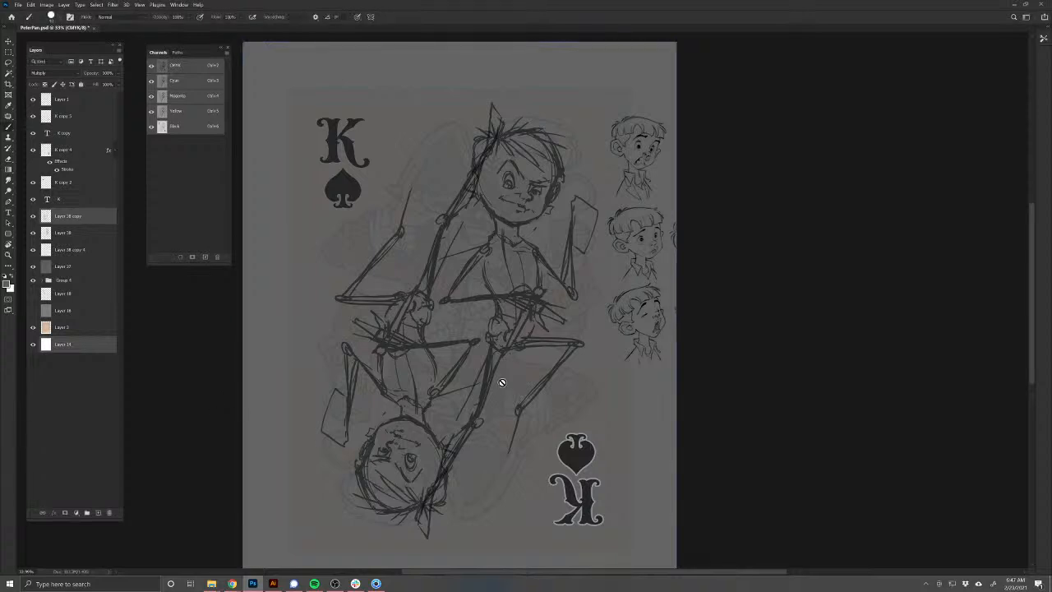
Step: Rotate the original figure layer about 11° counterclockwise and nudge it left so it stands more upright
key("v")
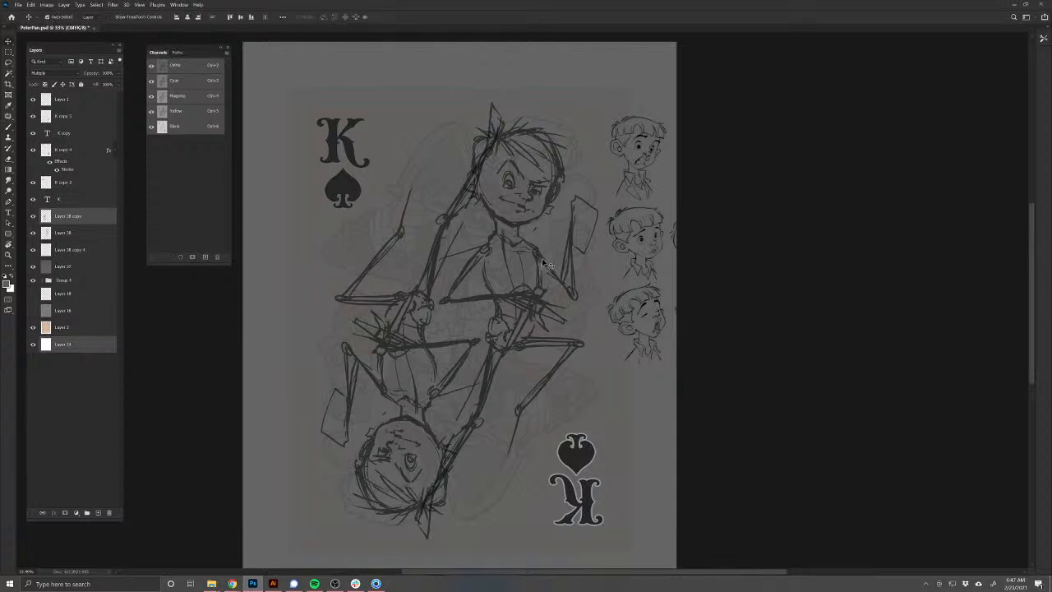
key("alt+bracketleft")
key("ctrl+t")
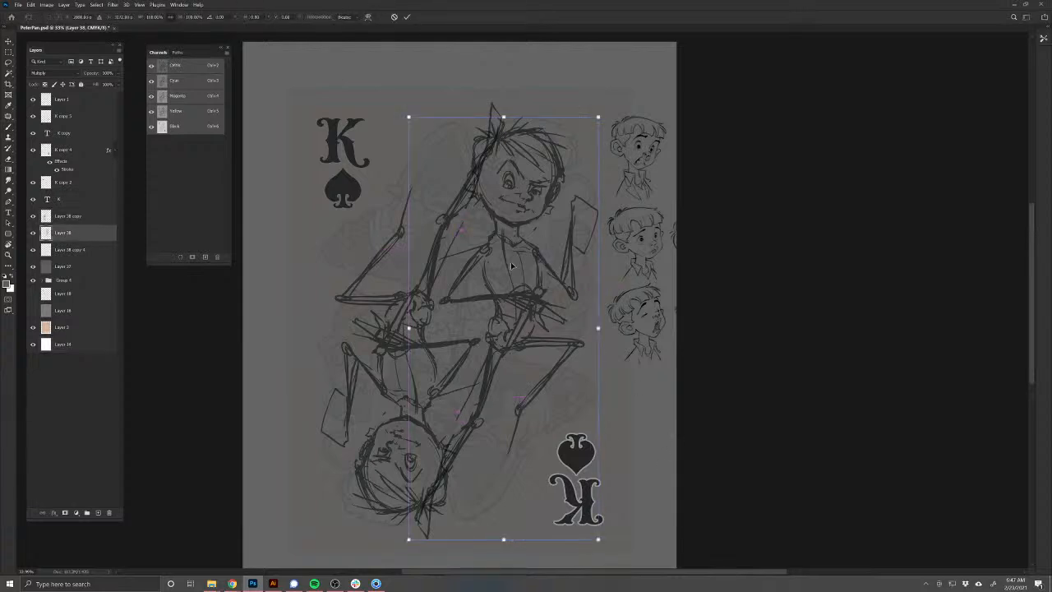
left_click_drag(521, 285, 511, 183)
left_click_drag(655, 474, 696, 448)
left_click_drag(542, 364, 530, 362)
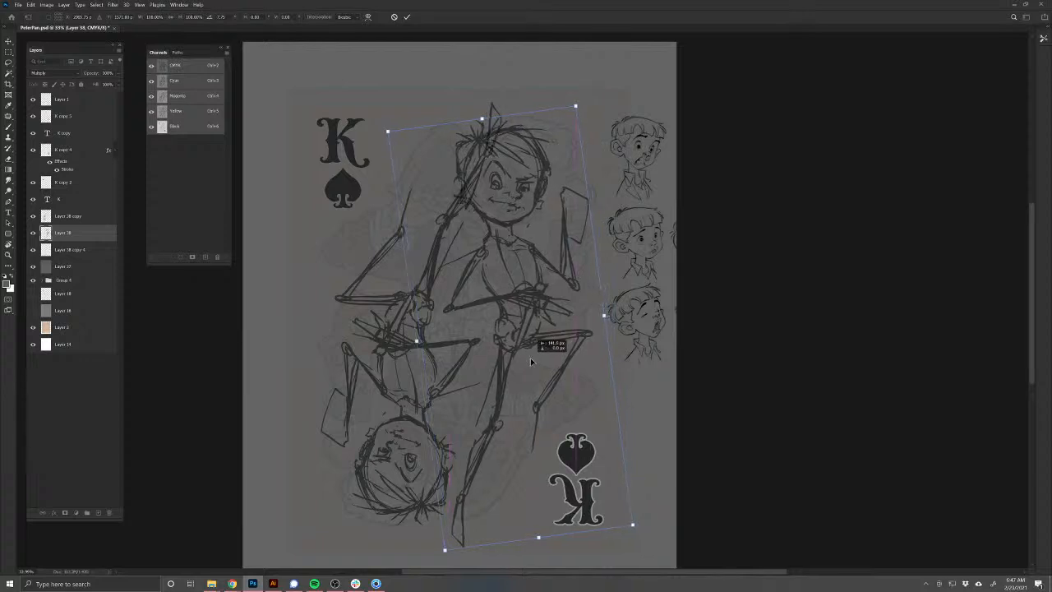
left_click_drag(660, 544, 681, 537)
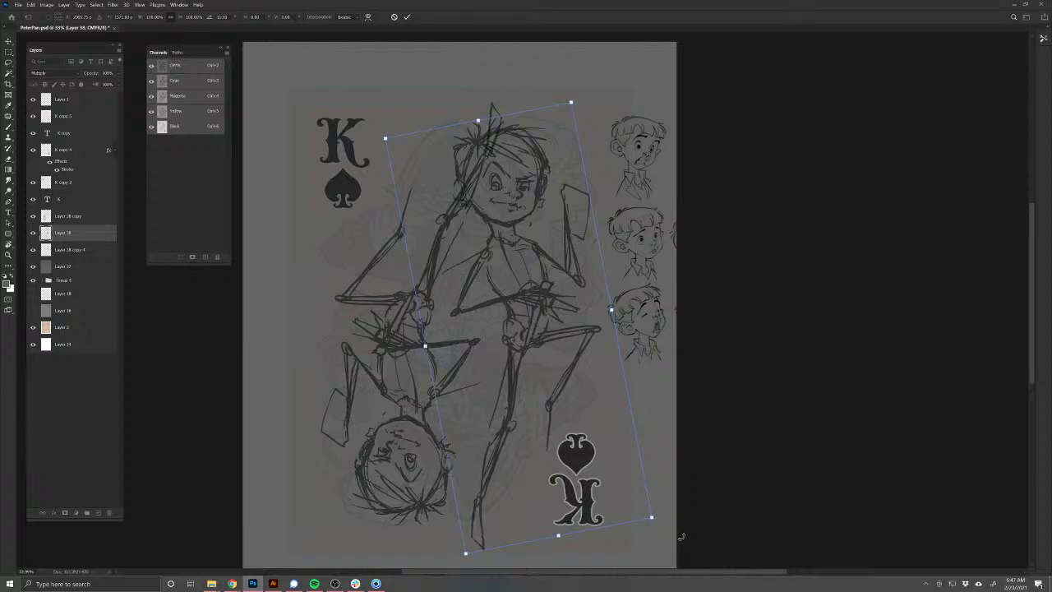
key("Return")
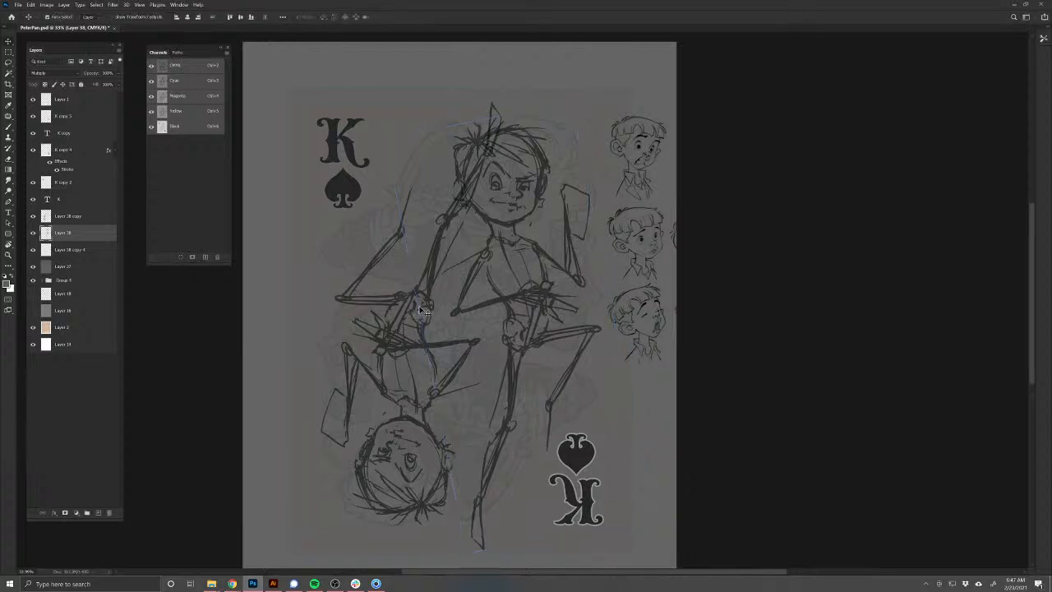
Step: Remove the upside-down copy of the figure and move the tilted figure left on the card
left_click_drag(430, 287, 414, 290)
key("ctrl+e")
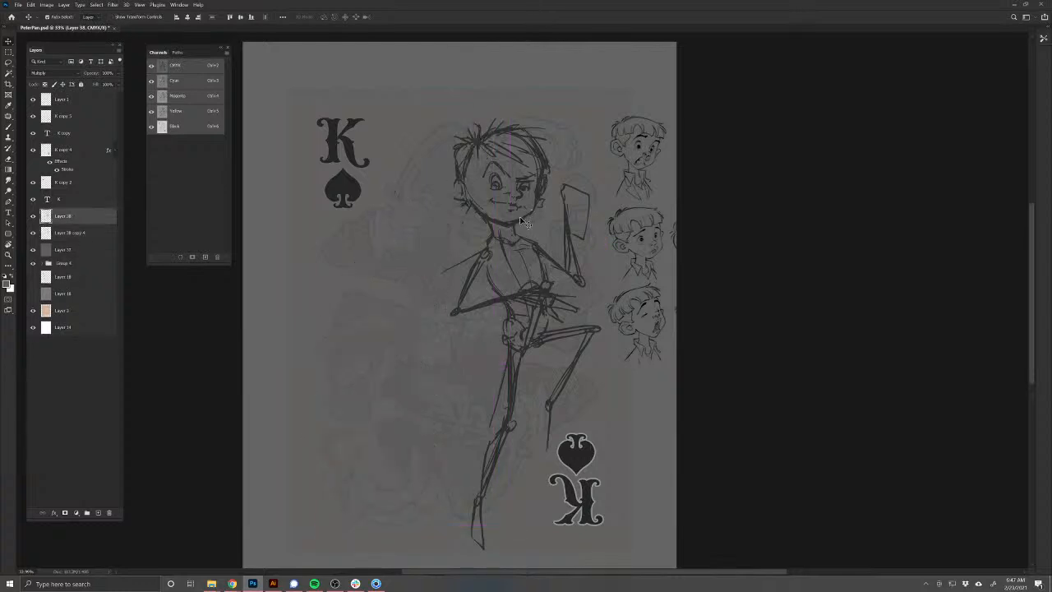
mouse_move(520, 216)
left_mouse_down()
mouse_move(527, 221)
mouse_move(499, 219)
left_mouse_up()
left_click_drag(477, 303, 470, 301)
Step: Erase the figure's whole trailing leg below the pelvis, including its knee, calf and foot
key("b")
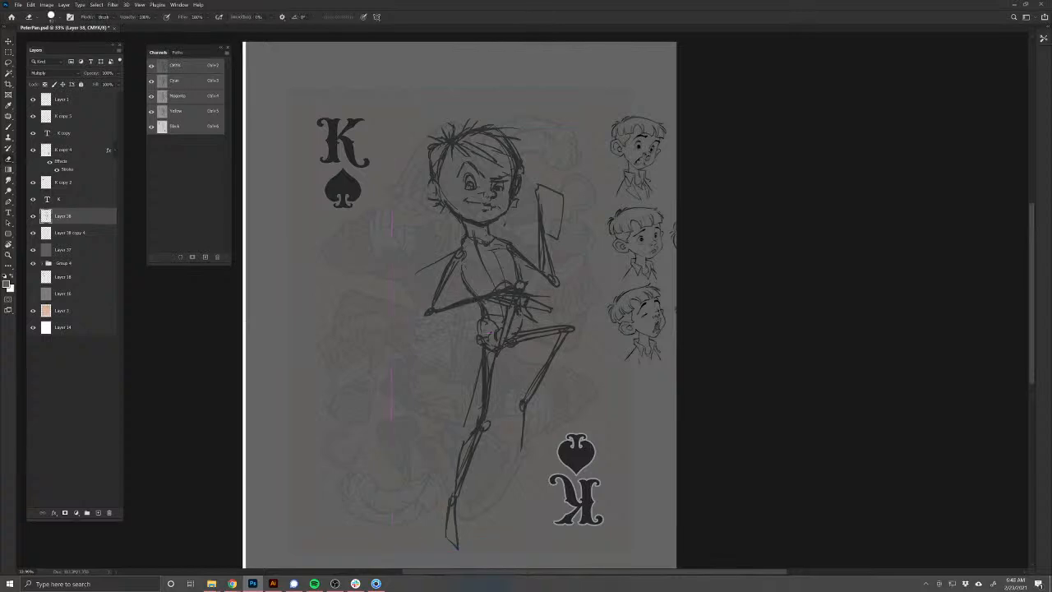
mouse_move(486, 435)
left_mouse_down()
mouse_move(484, 355)
mouse_move(477, 389)
left_mouse_up()
left_click_drag(457, 528, 454, 545)
left_click_drag(470, 396, 465, 486)
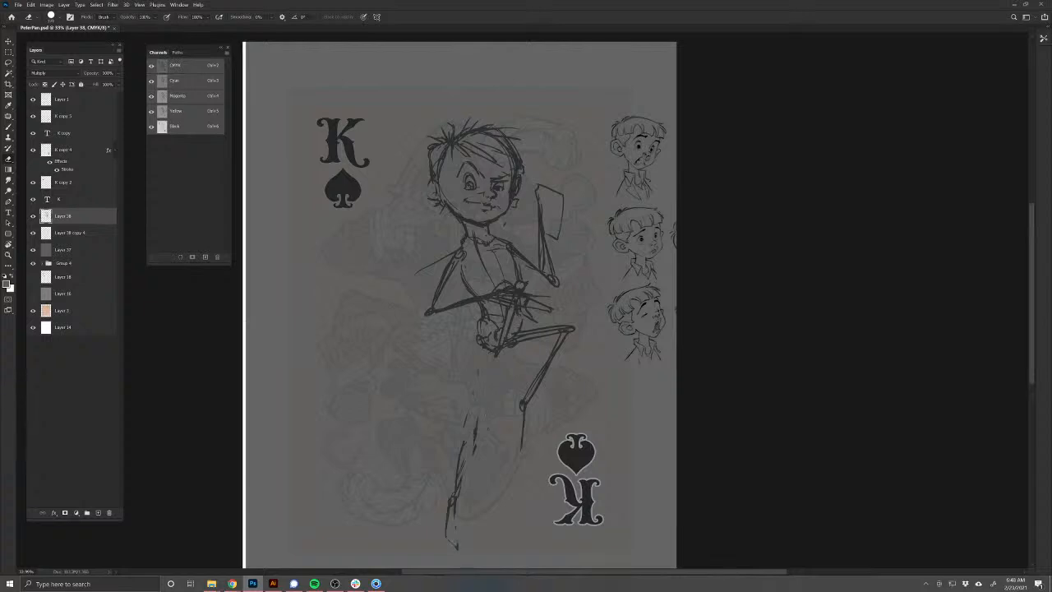
left_click_drag(477, 420, 446, 536)
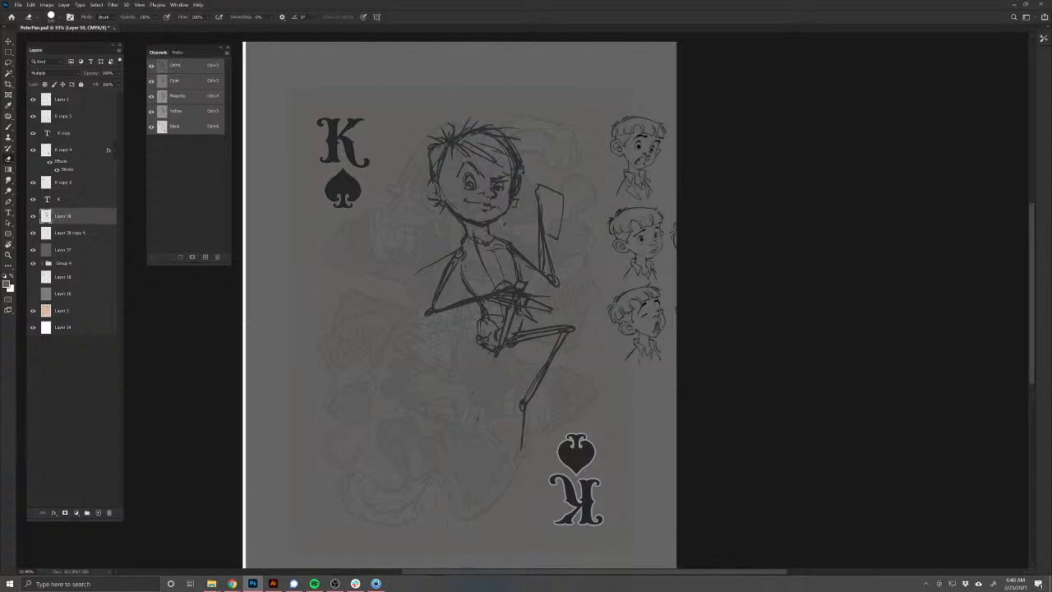
Step: Try a standing leg with its knee at the raised leg's ankle and its calf slanting back, and undo its strokes
key("b")
mouse_move(496, 357)
left_mouse_down()
mouse_move(523, 420)
mouse_move(491, 498)
mouse_move(510, 457)
left_mouse_up()
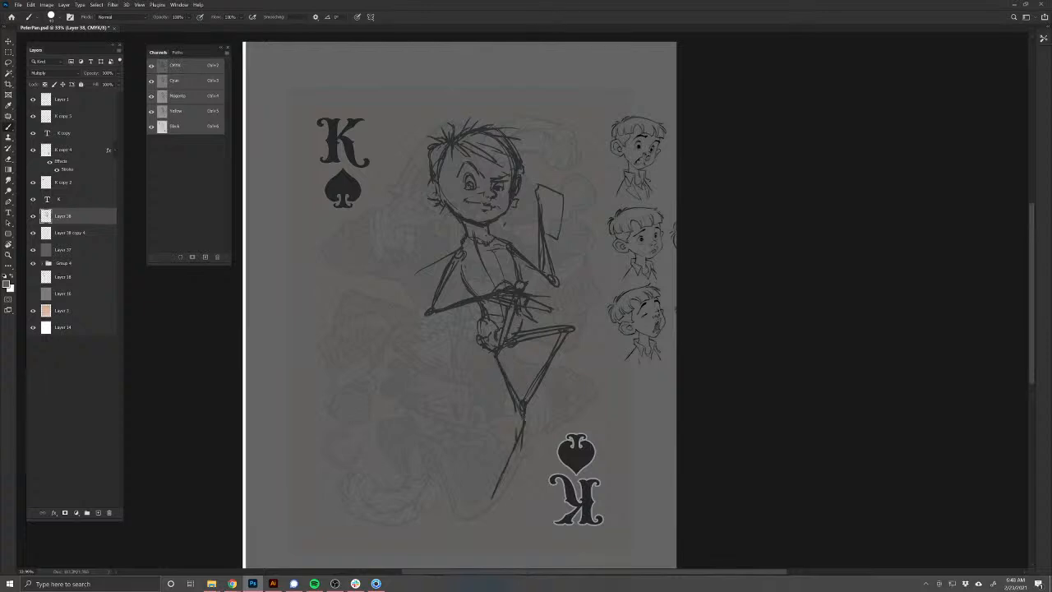
mouse_move(493, 355)
left_mouse_down()
mouse_move(519, 418)
mouse_move(501, 483)
left_mouse_up()
mouse_move(490, 353)
left_mouse_down()
mouse_move(517, 418)
mouse_move(513, 407)
left_mouse_up()
left_click_drag(519, 409, 496, 519)
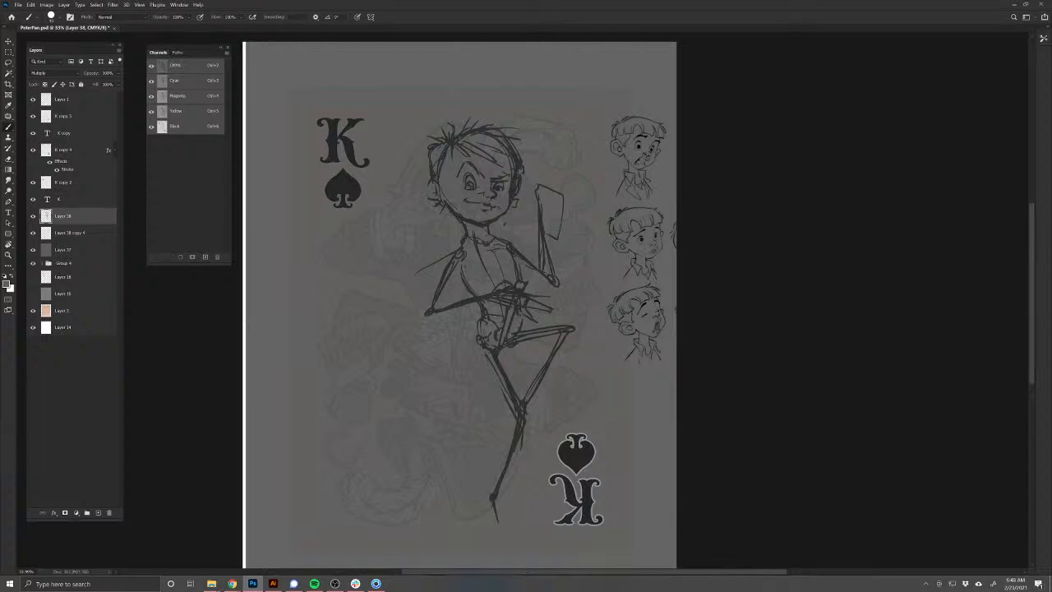
key("ctrl+z")
key("ctrl+z")
key("ctrl+z")
key("ctrl+z")
key("ctrl+z")
key("ctrl+z")
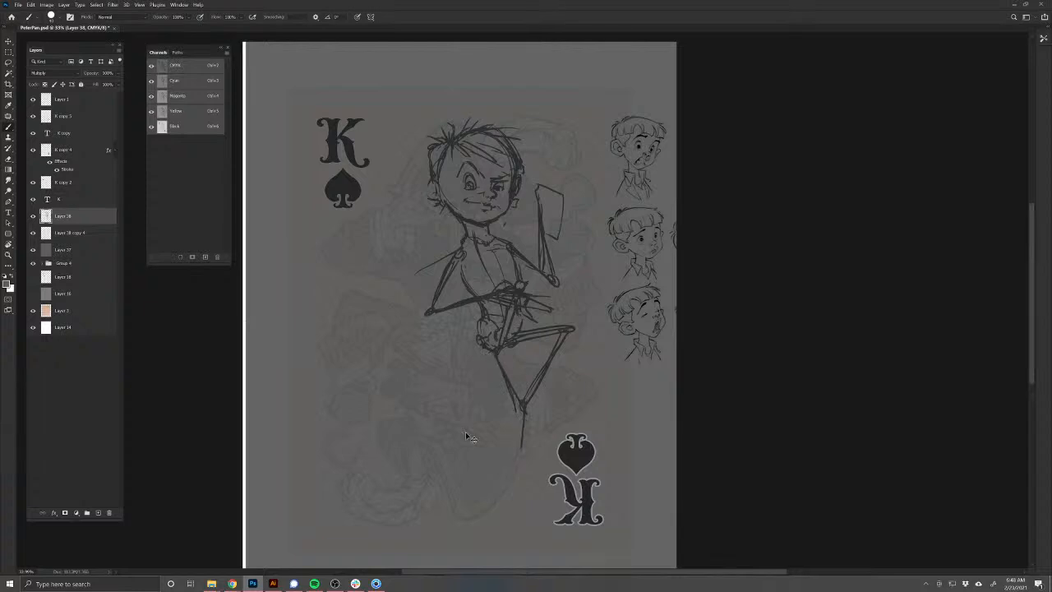
key("ctrl+z")
Step: Draw the standing leg with its thigh angled forward across the raised calf, a nearly vertical shin and a pointed foot
mouse_move(499, 355)
left_mouse_down()
mouse_move(535, 385)
mouse_move(530, 481)
mouse_move(537, 396)
mouse_move(532, 465)
left_mouse_up()
left_click_drag(539, 401, 537, 447)
mouse_move(498, 356)
left_mouse_down()
mouse_move(539, 391)
mouse_move(516, 374)
left_mouse_up()
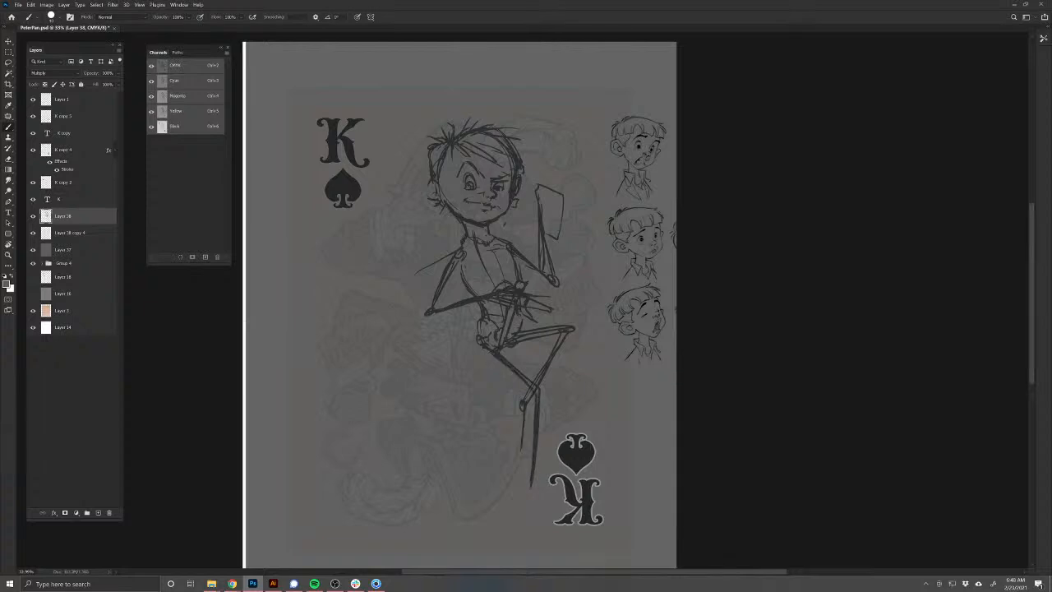
left_click_drag(532, 455, 545, 526)
mouse_move(530, 492)
left_mouse_down()
mouse_move(526, 515)
mouse_move(544, 528)
left_mouse_up()
key("ctrl+j")
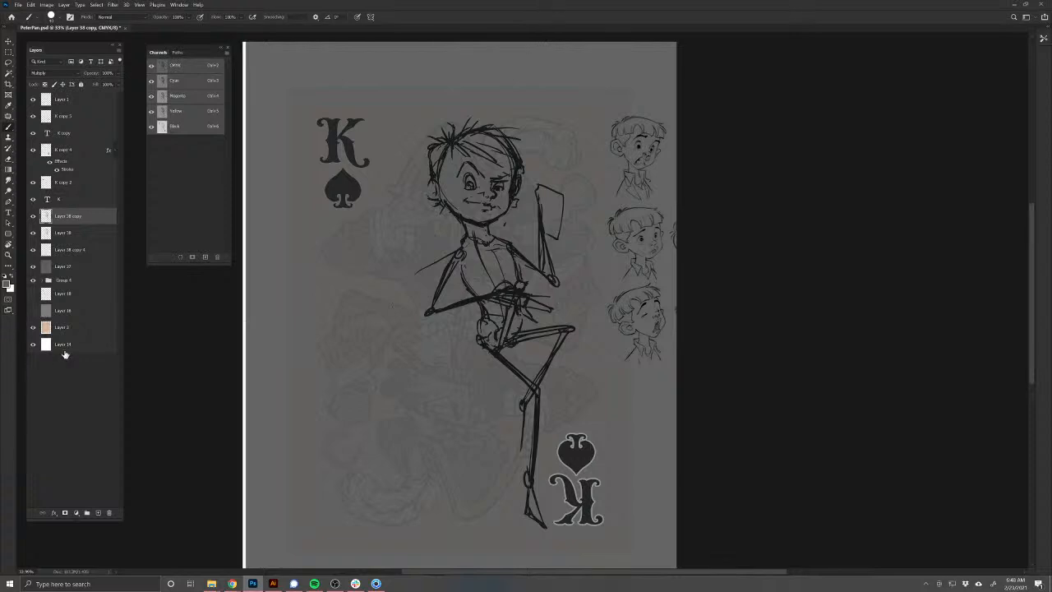
left_click(66, 345, "ctrl")
key("ctrl+t")
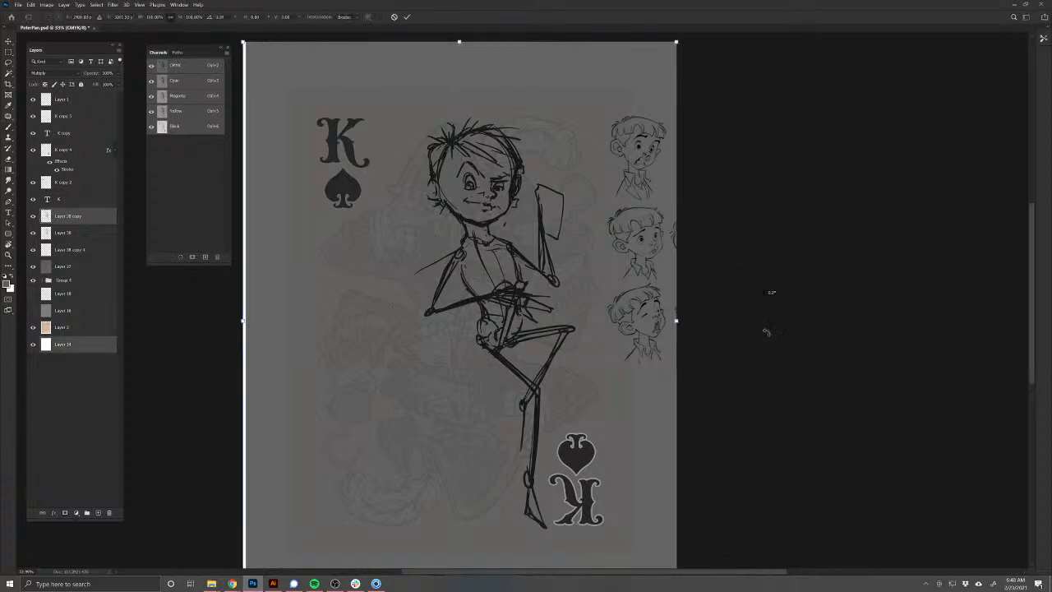
left_click_drag(769, 331, 731, 530)
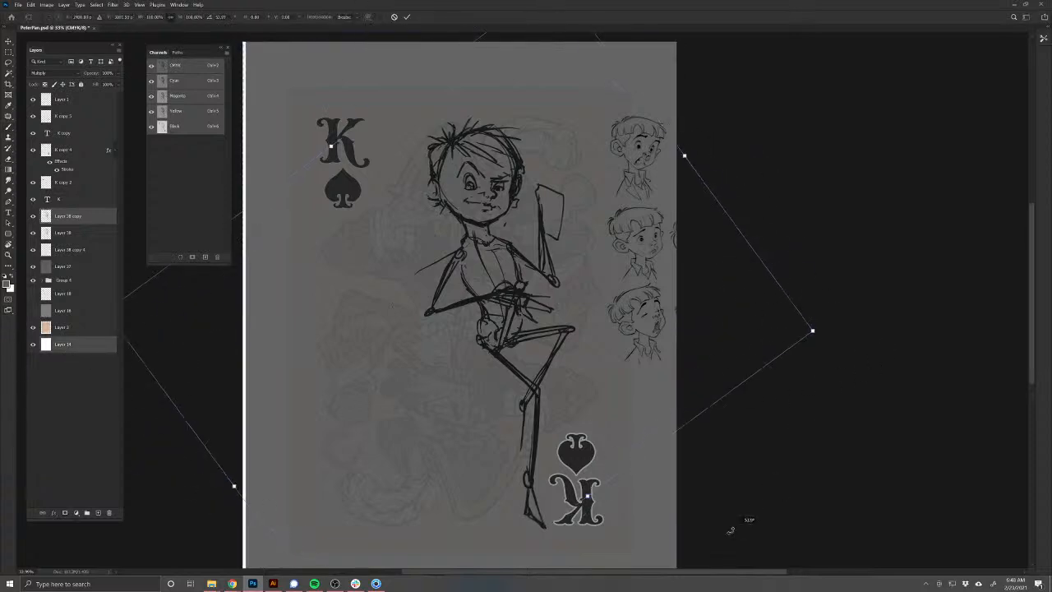
key("Escape")
key("ctrl+z")
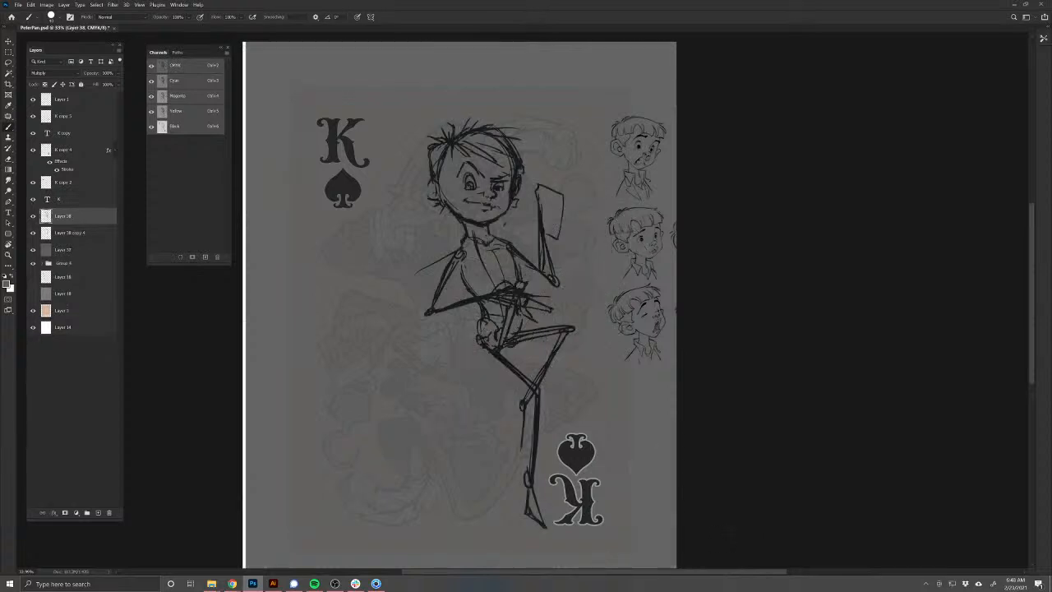
Step: Realign the grey overlay layer with the card's left edge and hide the figure's sketch layer
left_click(73, 328)
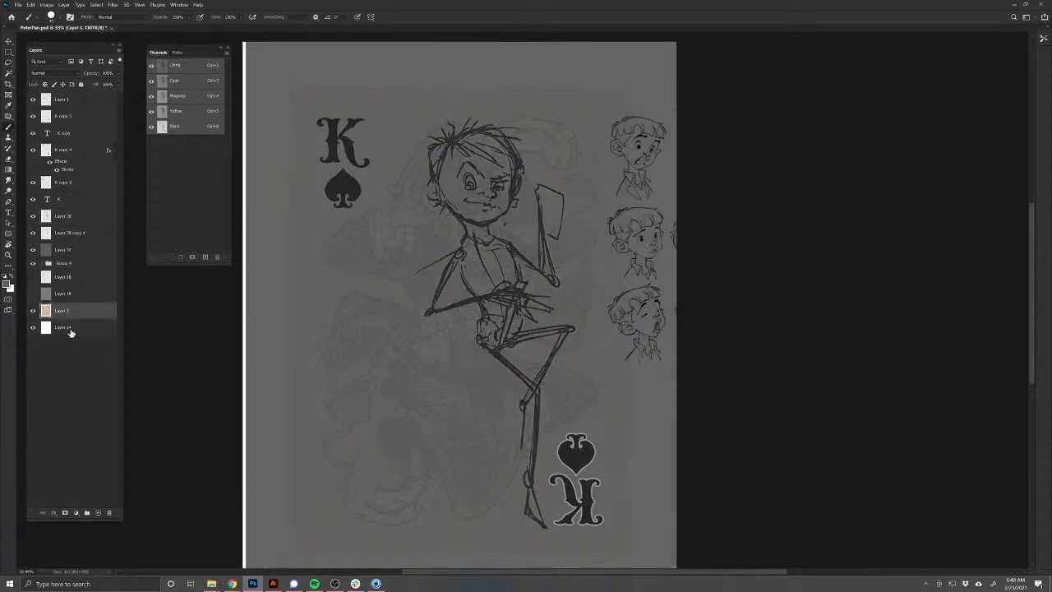
left_click(47, 254)
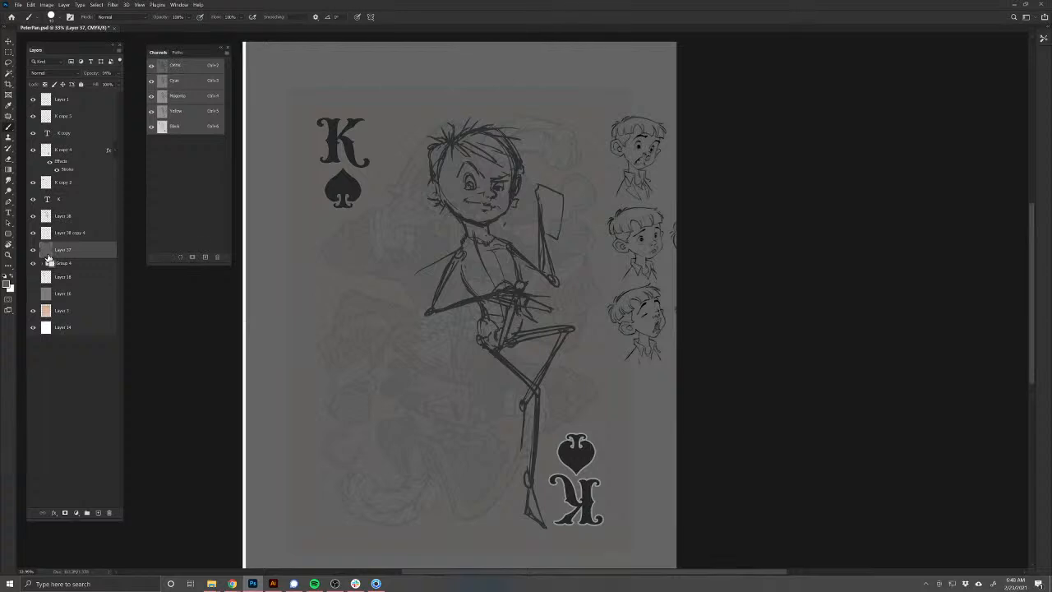
left_click(47, 254, "ctrl")
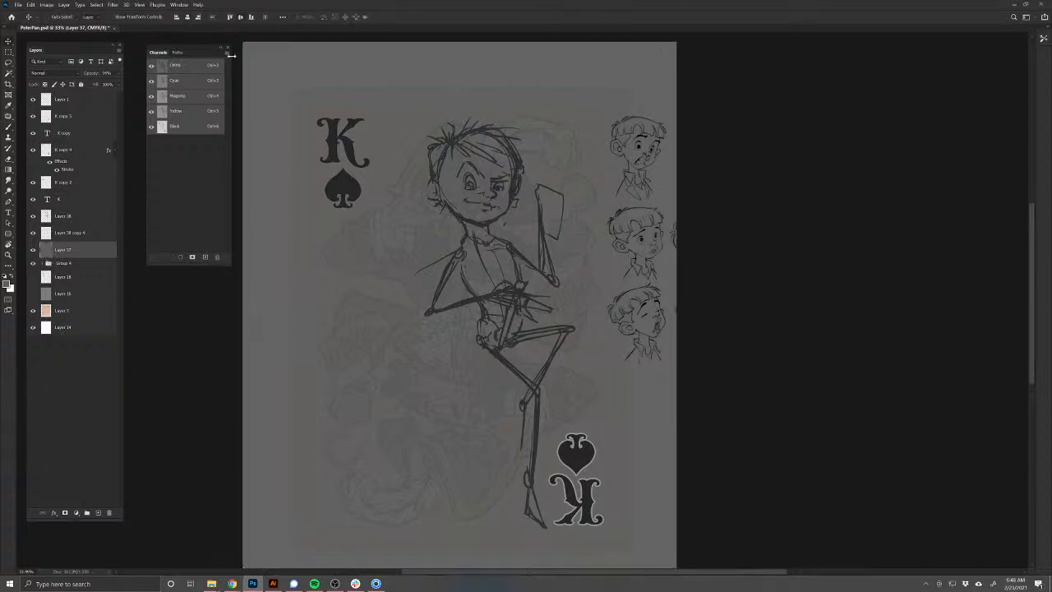
key("ctrl+d")
left_click(81, 216)
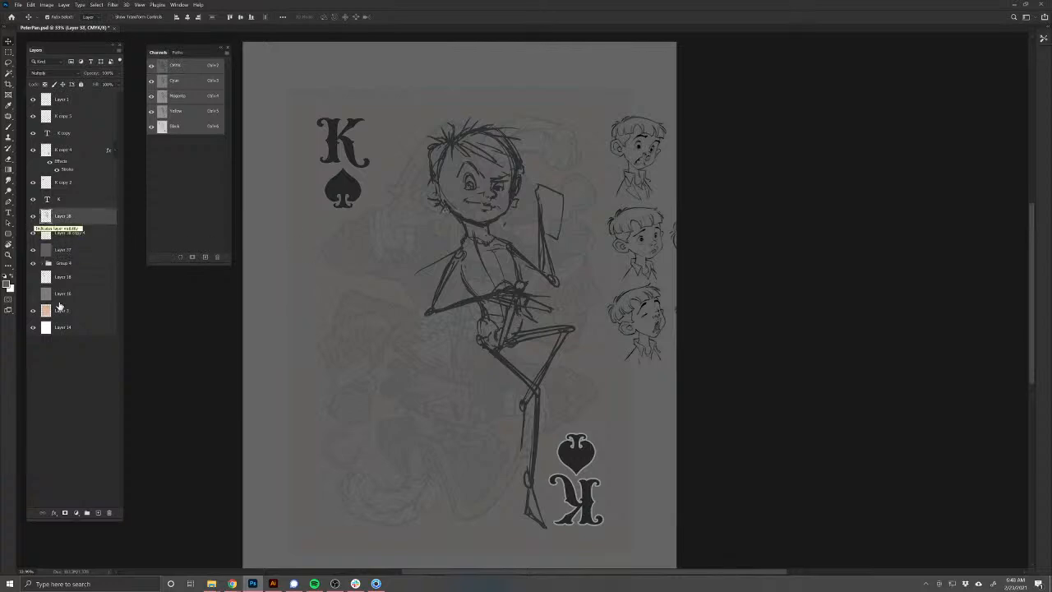
left_click(33, 216)
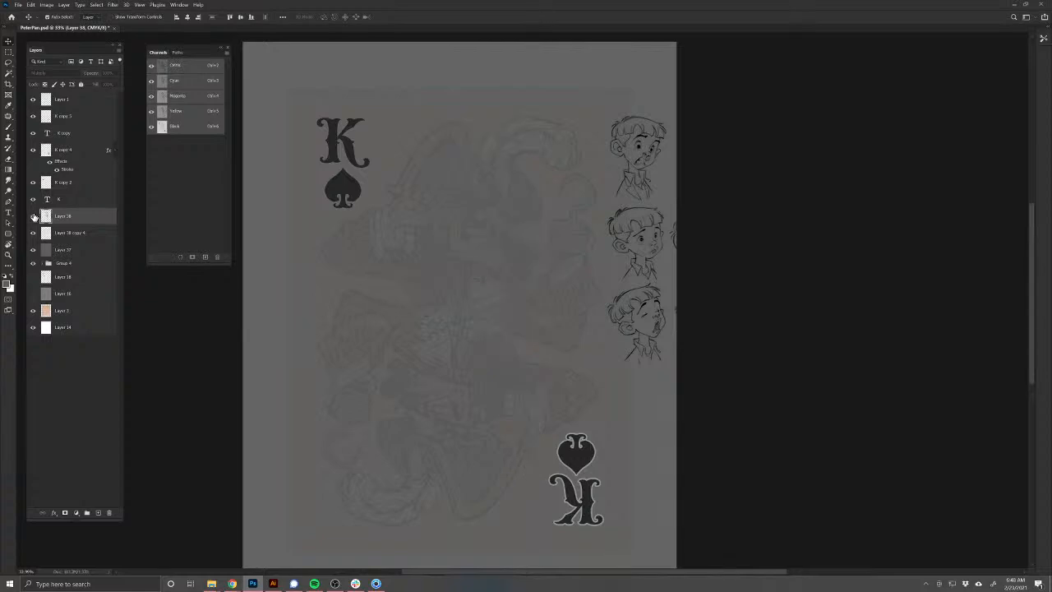
Step: Show the figure's sketch layer, duplicate it and rotate the copy 180° about the card's centre as the upside-down counterpart
left_click(33, 216)
key("ctrl+j")
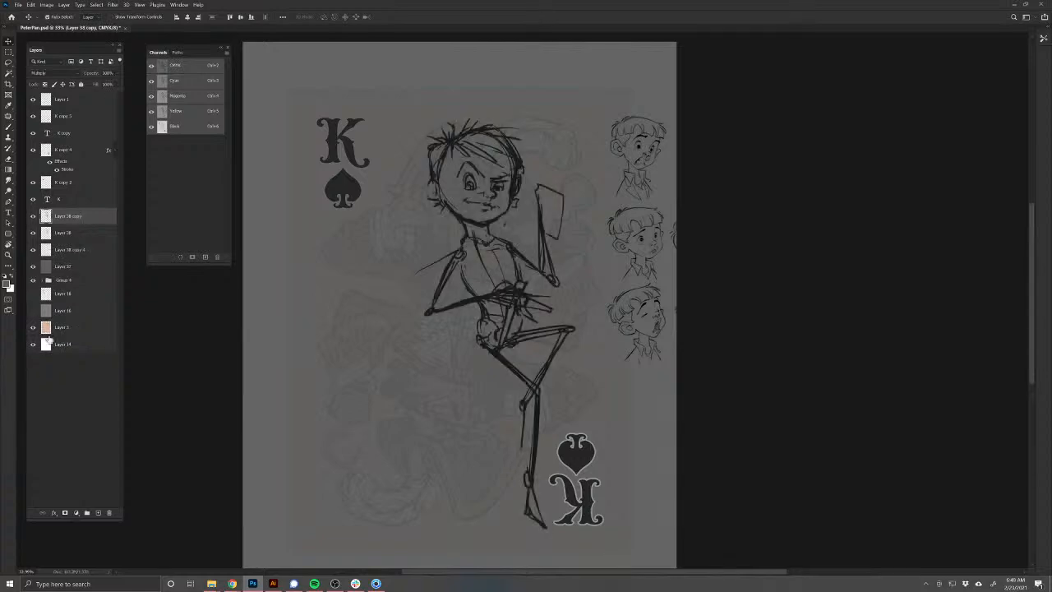
left_click(78, 350, "ctrl")
key("ctrl+t")
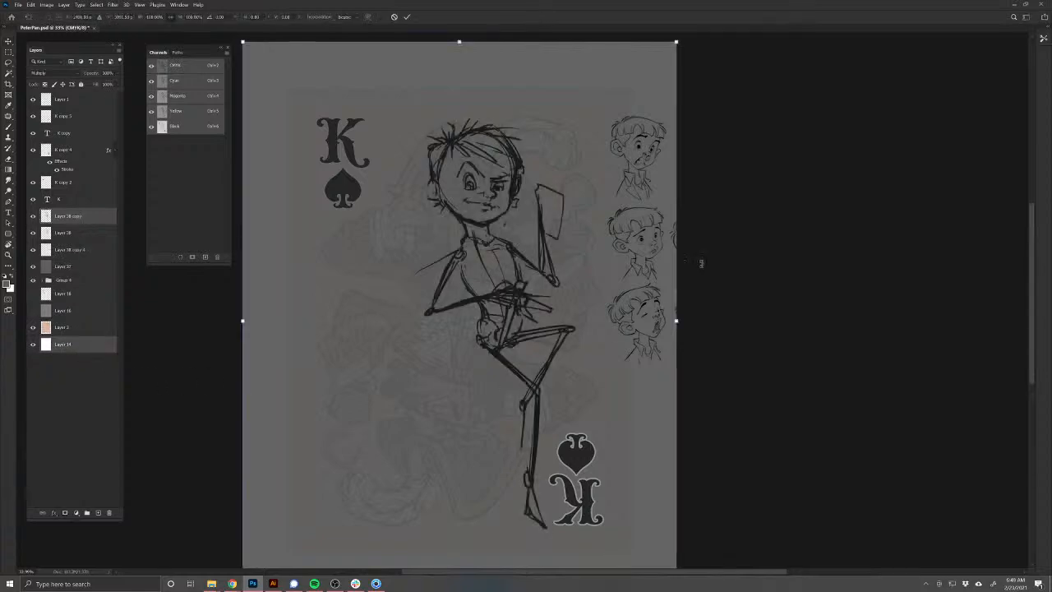
mouse_move(728, 329)
left_mouse_down()
mouse_move(372, 471)
mouse_move(357, 439)
mouse_move(252, 383)
mouse_move(296, 328)
mouse_move(289, 301)
mouse_move(281, 363)
left_mouse_up()
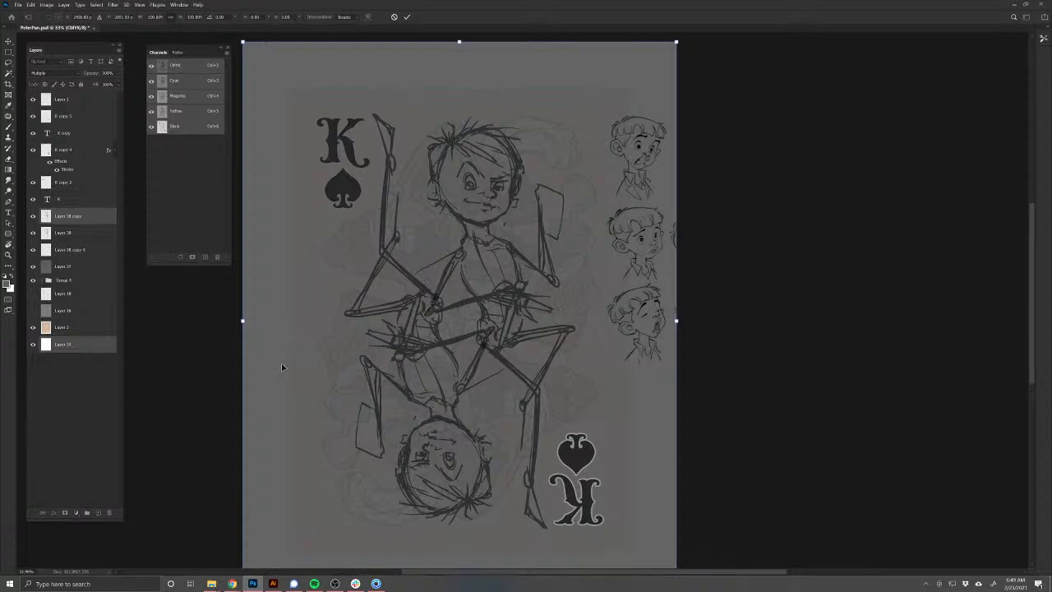
key("Return")
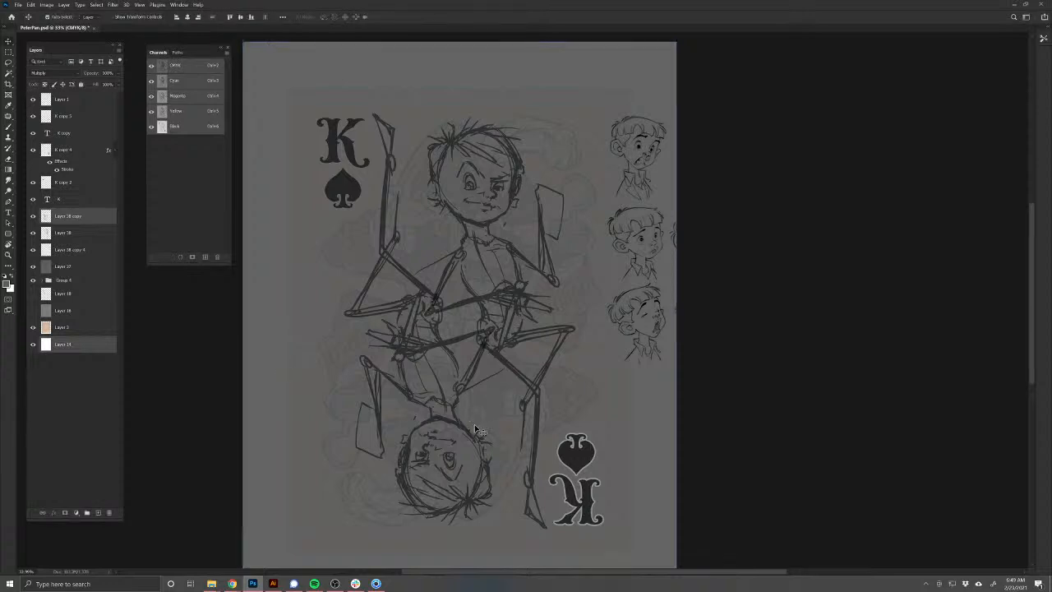
left_click(870, 332)
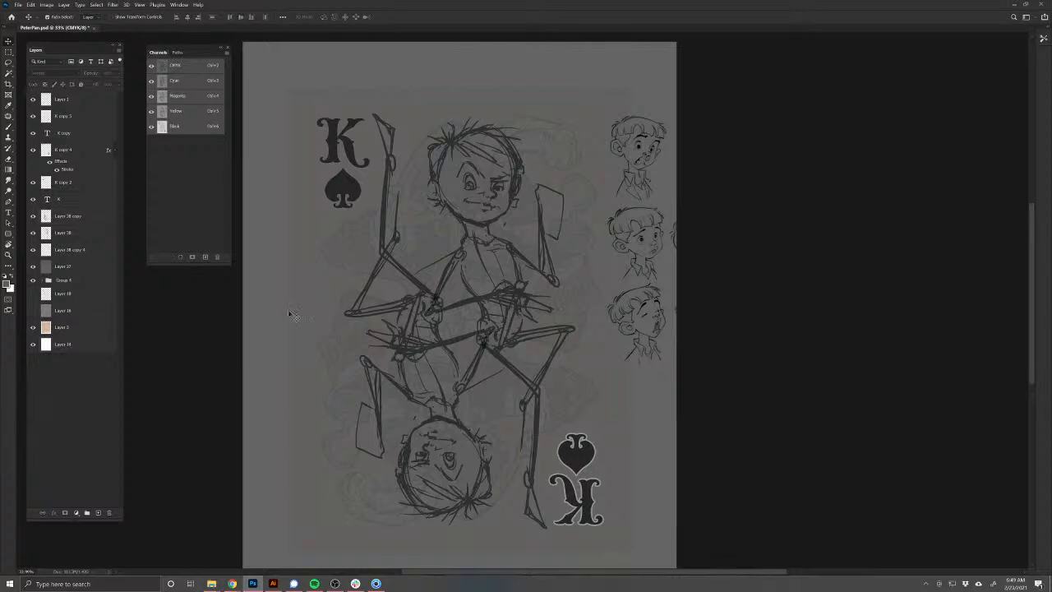
Step: Erase the upright figure's standing leg, including its thigh, shin and foot, from the original sketch layer
left_click(73, 250)
left_click(74, 219)
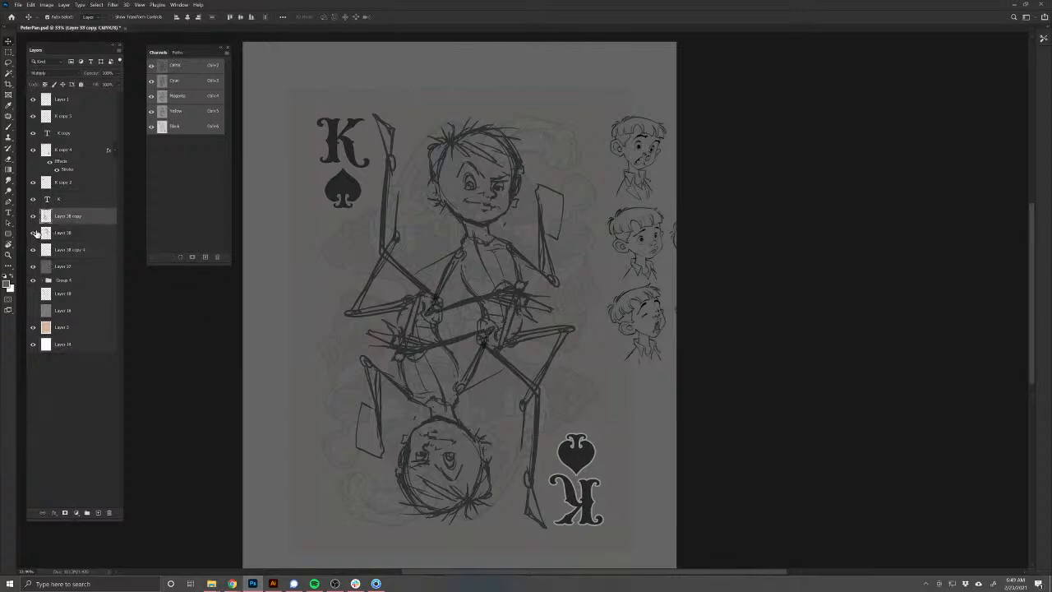
left_click(72, 234)
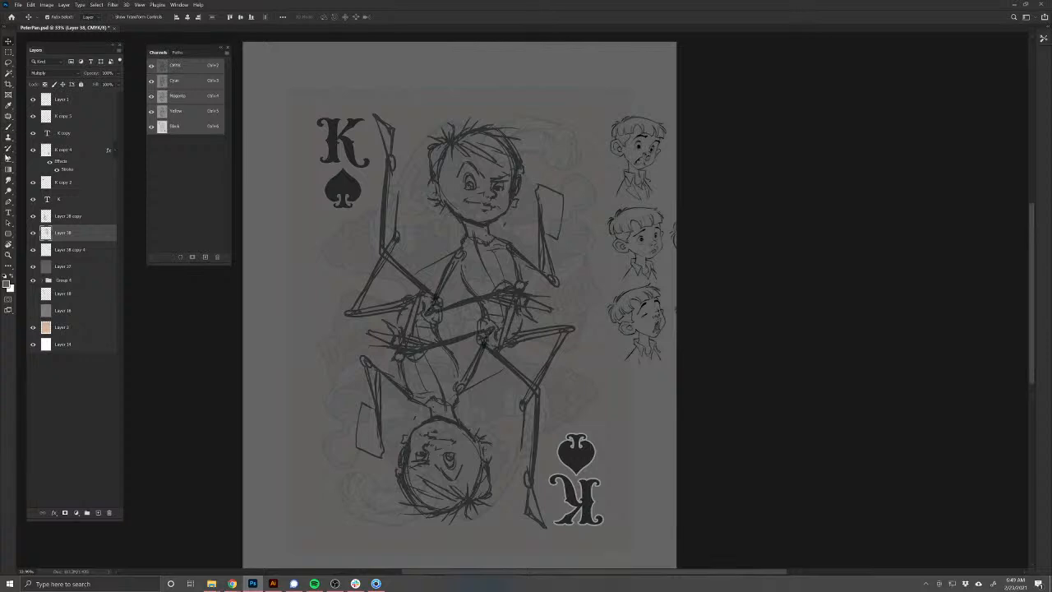
left_click(8, 159)
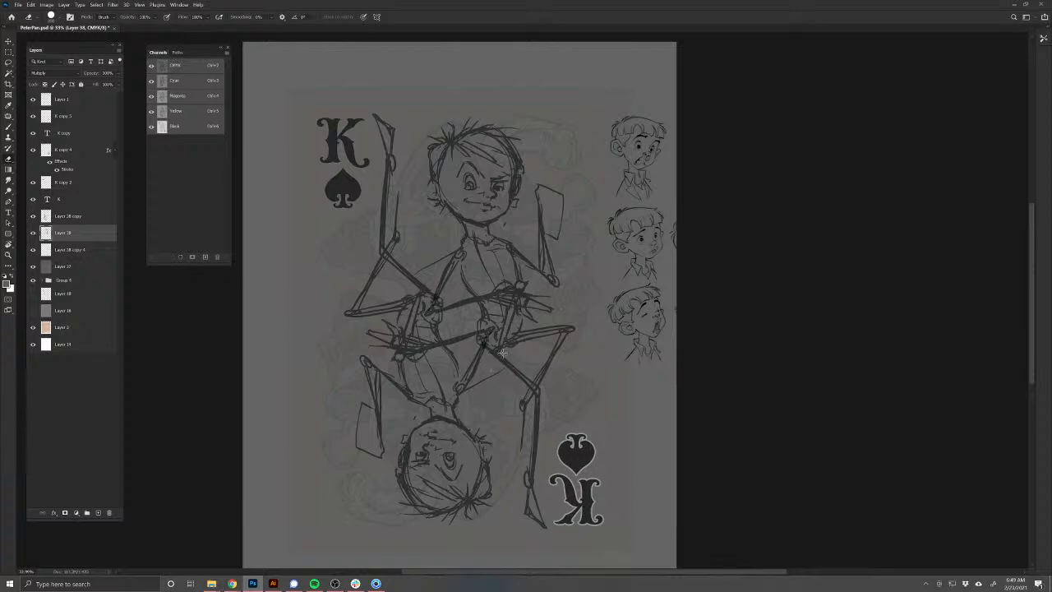
mouse_move(502, 362)
left_mouse_down()
mouse_move(533, 391)
mouse_move(534, 516)
left_mouse_up()
mouse_move(523, 415)
left_mouse_down()
mouse_move(540, 524)
mouse_move(521, 412)
left_mouse_up()
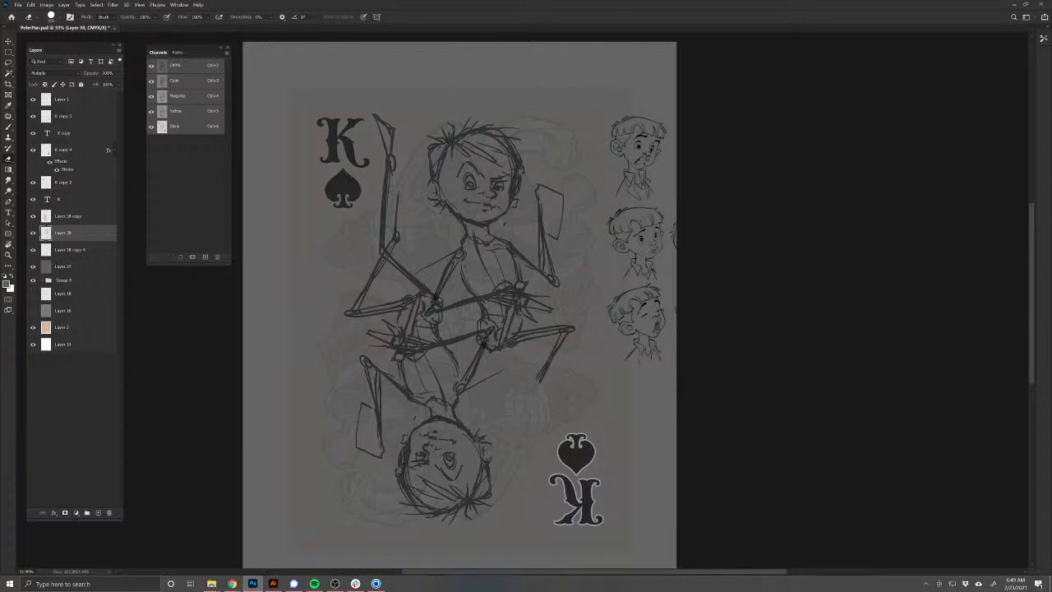
Step: Draw the raised leg's ankle and dangling foot, and sketch a trailing leg stretching diagonally back beneath the pelvis to a pointed foot
key("b")
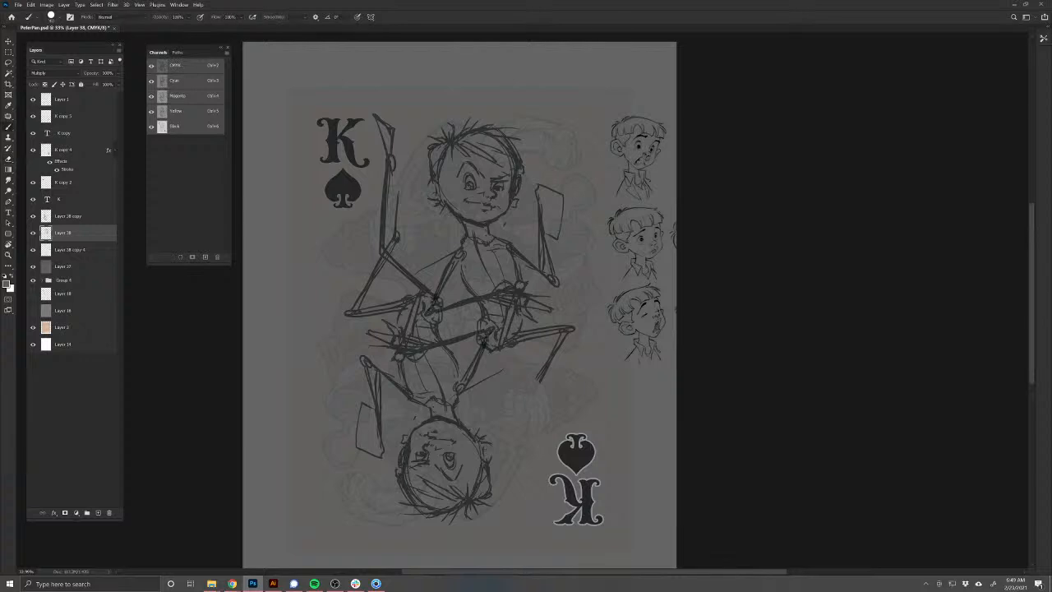
mouse_move(541, 376)
left_mouse_down()
mouse_move(533, 393)
mouse_move(549, 437)
left_mouse_up()
left_click_drag(535, 388, 529, 400)
left_click_drag(450, 384, 417, 422)
left_click_drag(488, 351, 459, 410)
left_click_drag(405, 455, 366, 511)
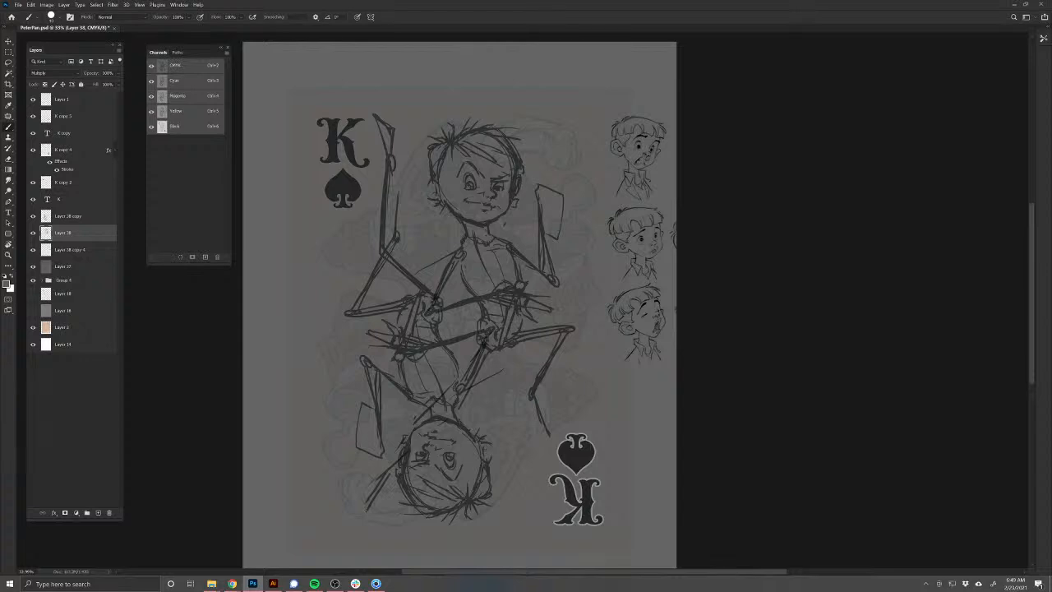
mouse_move(389, 477)
left_mouse_down()
mouse_move(362, 521)
mouse_move(371, 491)
left_mouse_up()
mouse_move(460, 396)
left_mouse_down()
mouse_move(452, 407)
mouse_move(460, 398)
left_mouse_up()
Step: Erase the upright figure's raised leg and try single thigh strokes for a lowered leg, undoing each one
key("e")
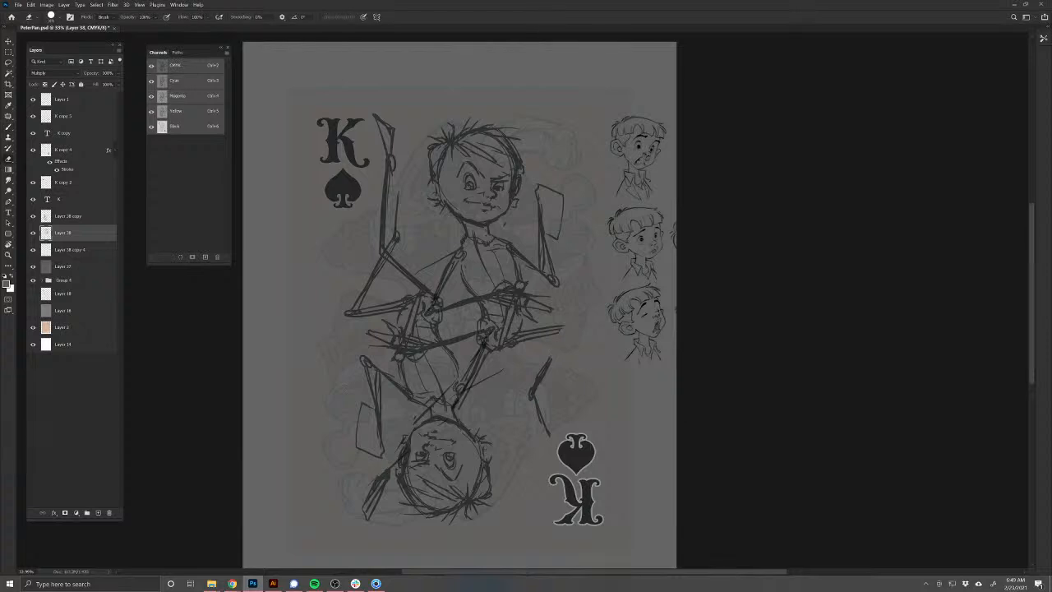
mouse_move(536, 330)
left_mouse_down()
mouse_move(521, 337)
mouse_move(523, 419)
left_mouse_up()
key("b")
mouse_move(513, 352)
left_mouse_down()
mouse_move(516, 426)
mouse_move(503, 466)
left_mouse_up()
key("ctrl+z")
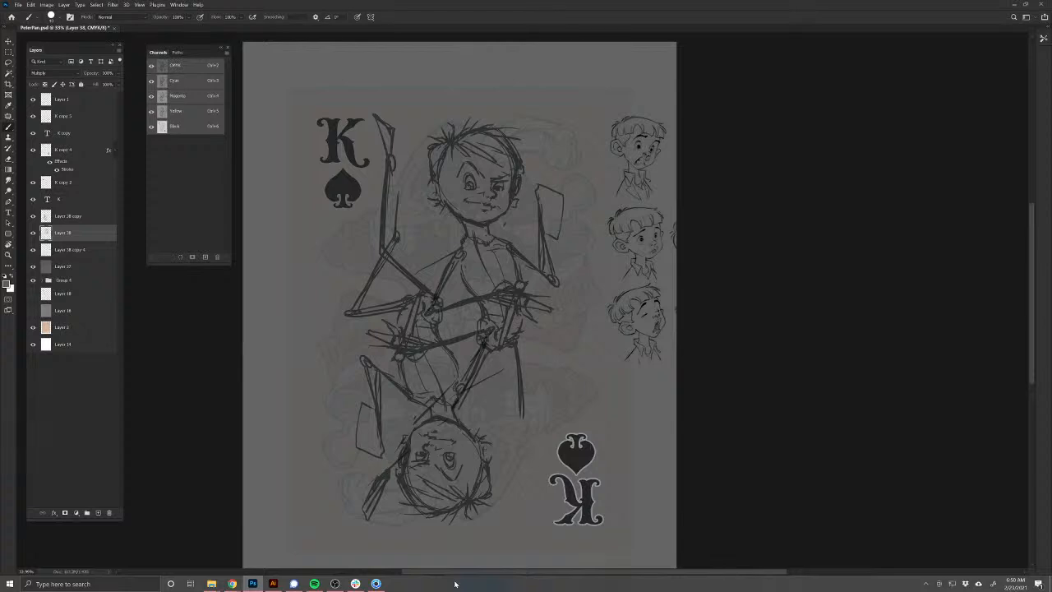
key("ctrl+z")
left_click_drag(509, 349, 490, 418)
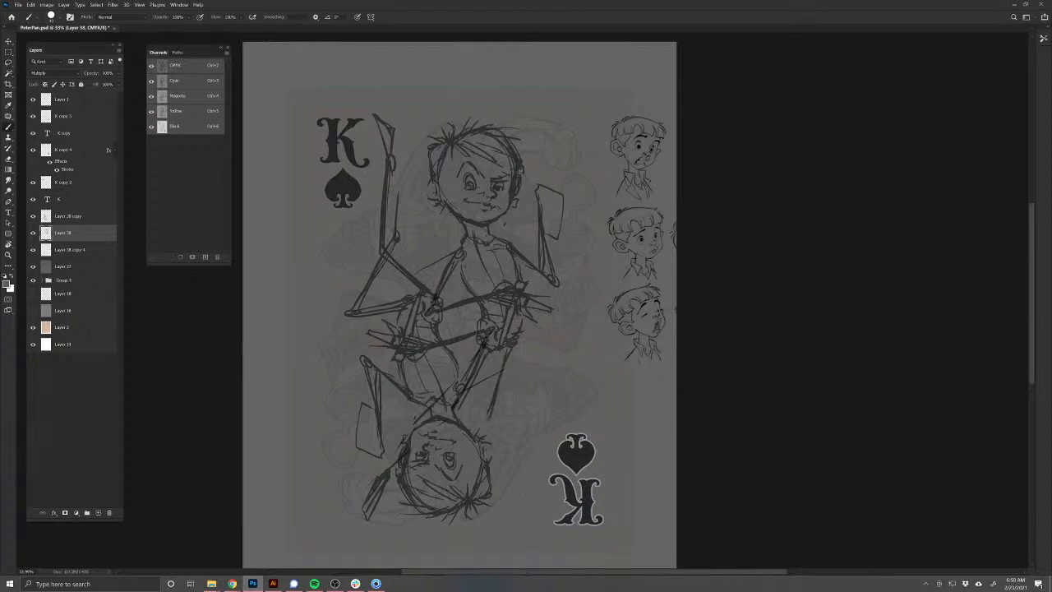
key("ctrl+z")
Step: Try a lowered leg with a slight knee bend and long calf, and undo back to the raised leg
mouse_move(518, 344)
left_mouse_down()
mouse_move(538, 416)
mouse_move(525, 492)
left_mouse_up()
left_click_drag(532, 421, 524, 493)
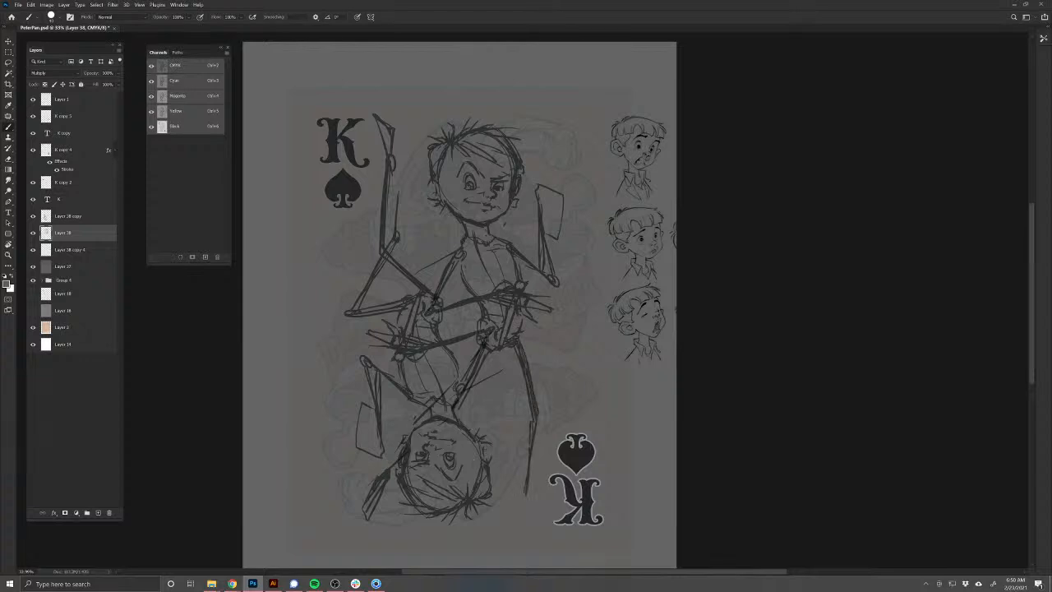
key("ctrl+z")
key("ctrl+z")
key("ctrl+z")
key("ctrl+z")
key("ctrl+z")
key("ctrl+z")
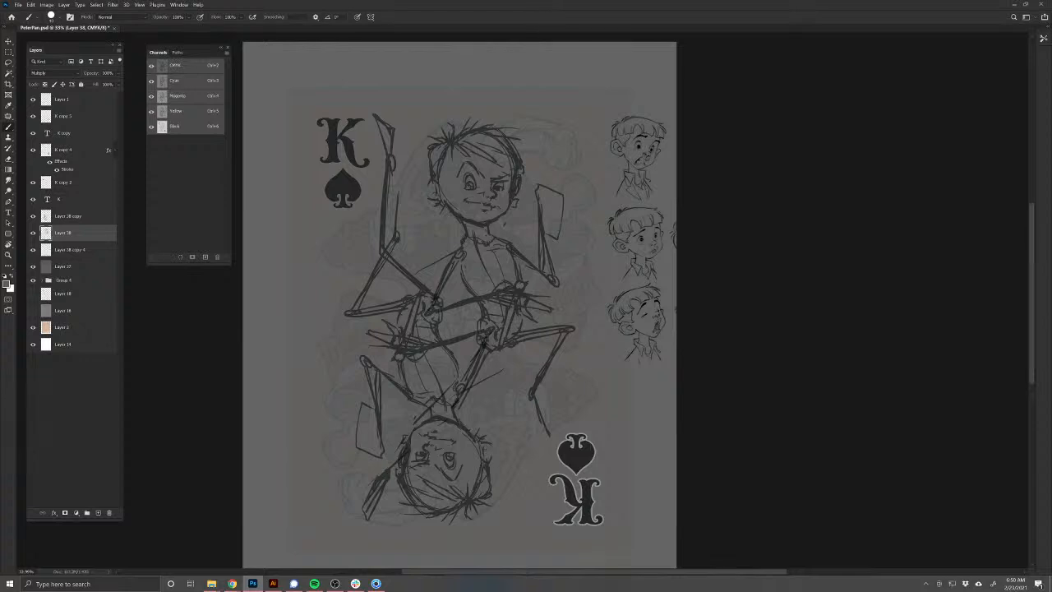
Step: Replace the outdated upside-down figure with a new copy of the revised sketch layer, rotated 180° about the card's centre
key("v")
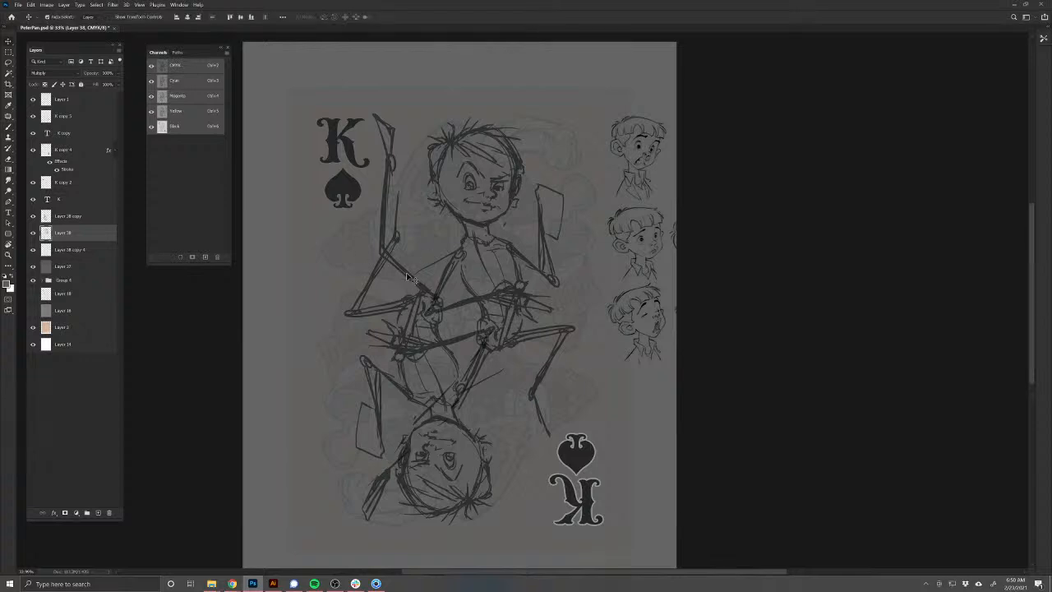
mouse_move(410, 282)
left_mouse_down()
mouse_move(403, 246)
mouse_move(384, 262)
left_mouse_up()
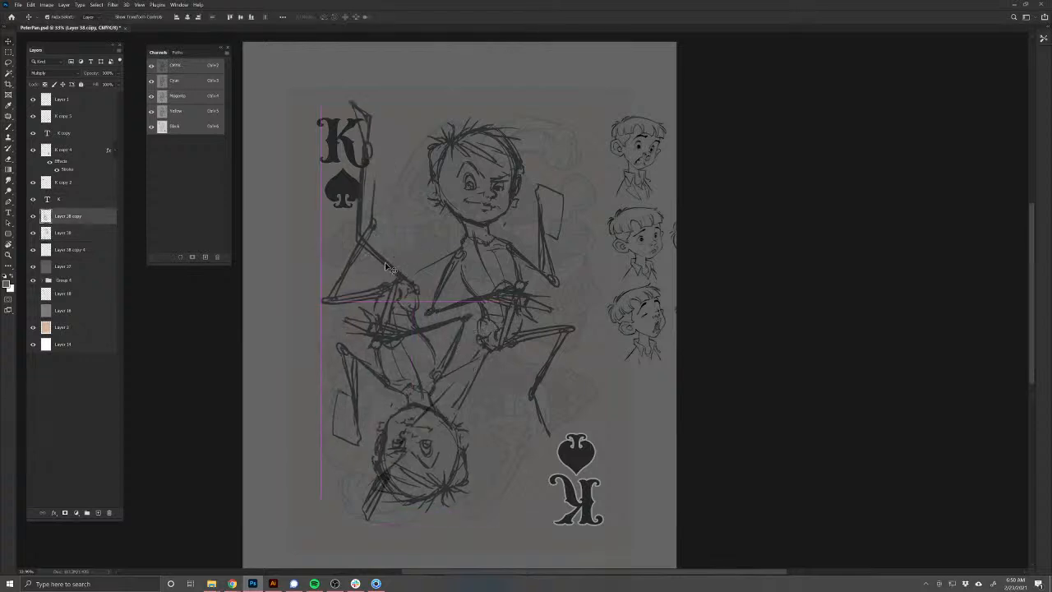
key("Delete")
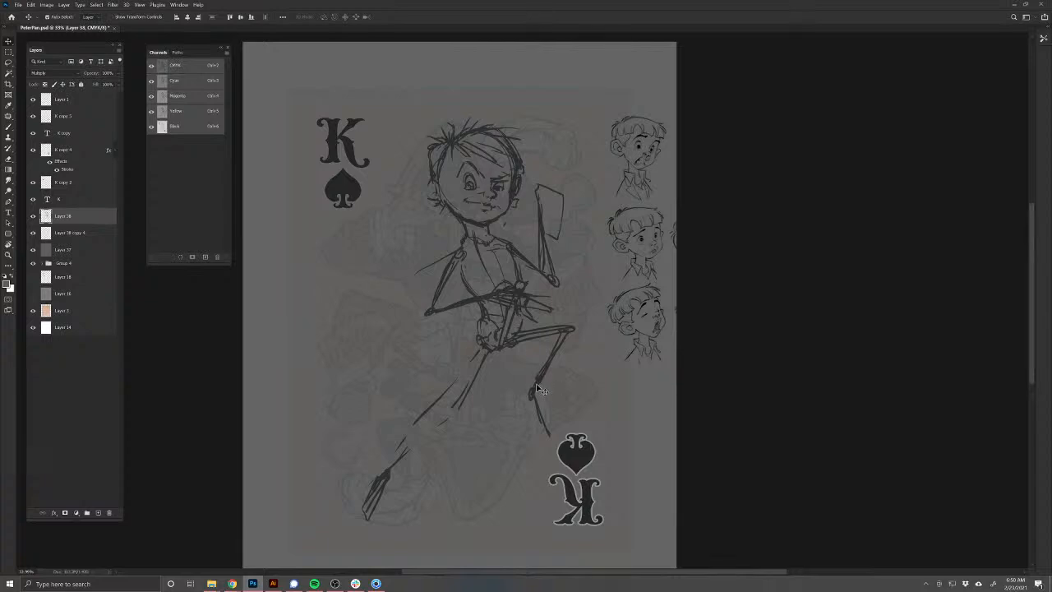
key("ctrl+j")
left_click(72, 344, "ctrl")
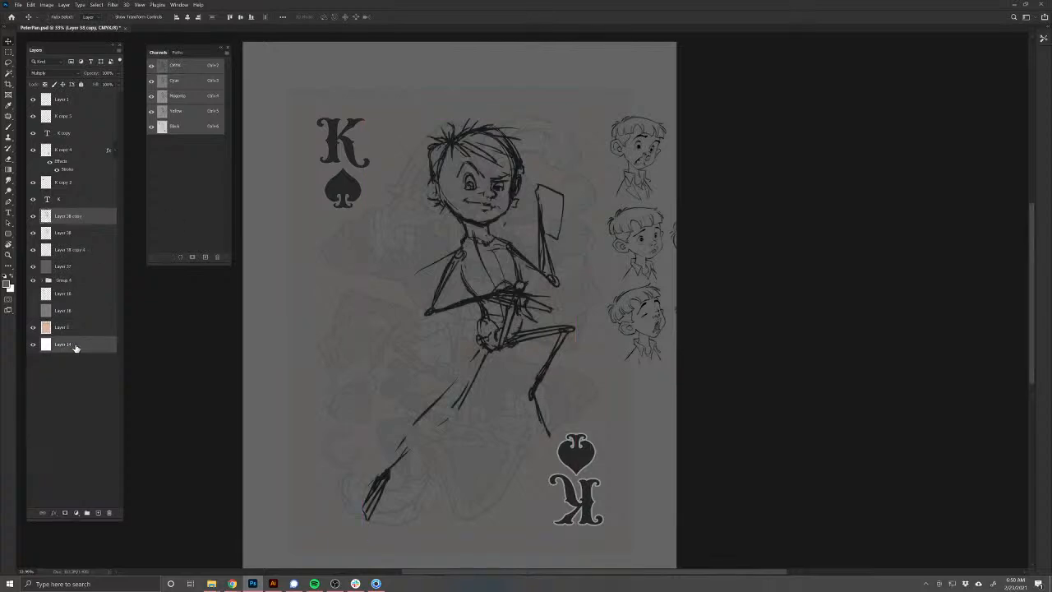
key("ctrl+t")
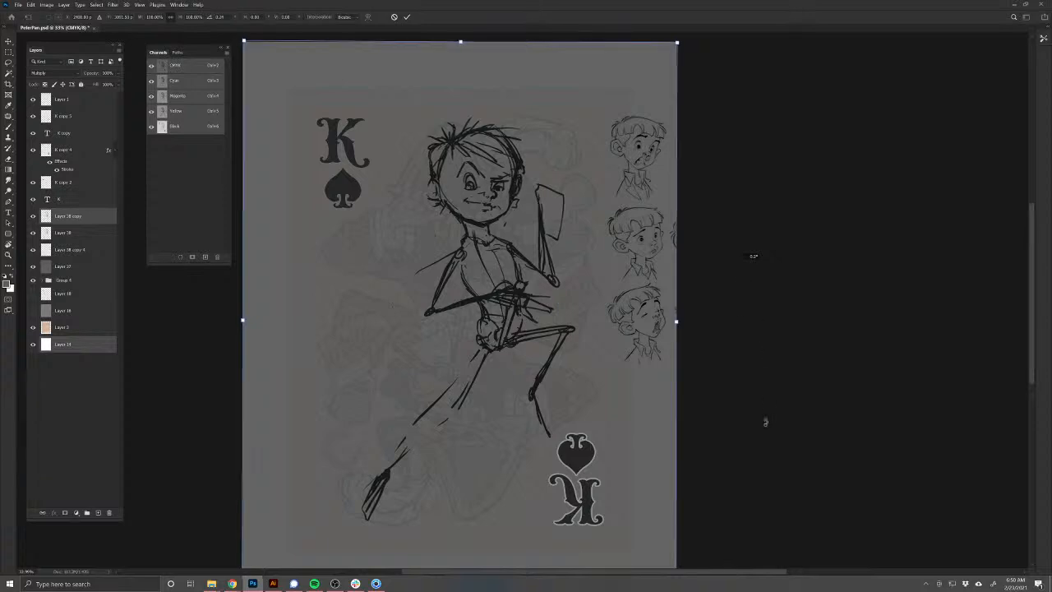
mouse_move(751, 254)
left_mouse_down()
mouse_move(759, 498)
mouse_move(228, 479)
mouse_move(246, 349)
mouse_move(246, 374)
left_mouse_up()
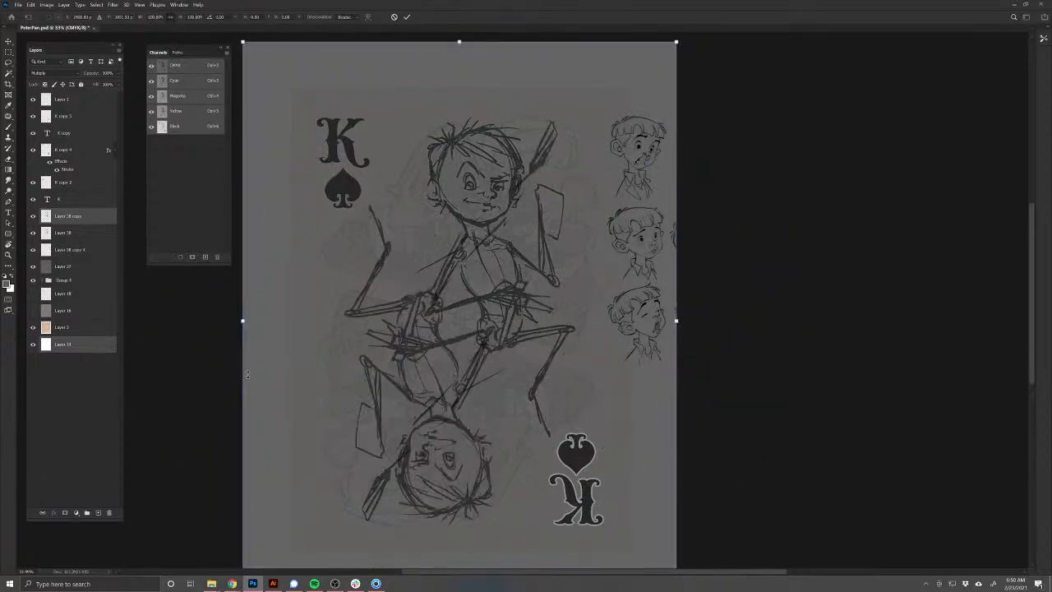
key("Return")
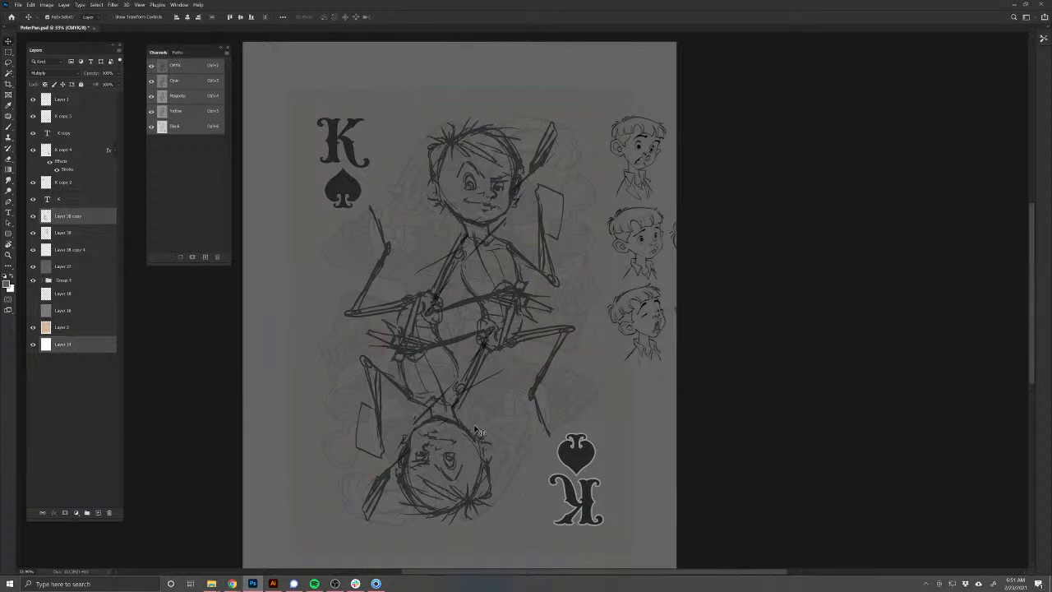
Step: Hide the rotated copy and the Group 4 reference artwork, keeping the upright figure's sketch layer selected
left_click(66, 431)
left_click(33, 216)
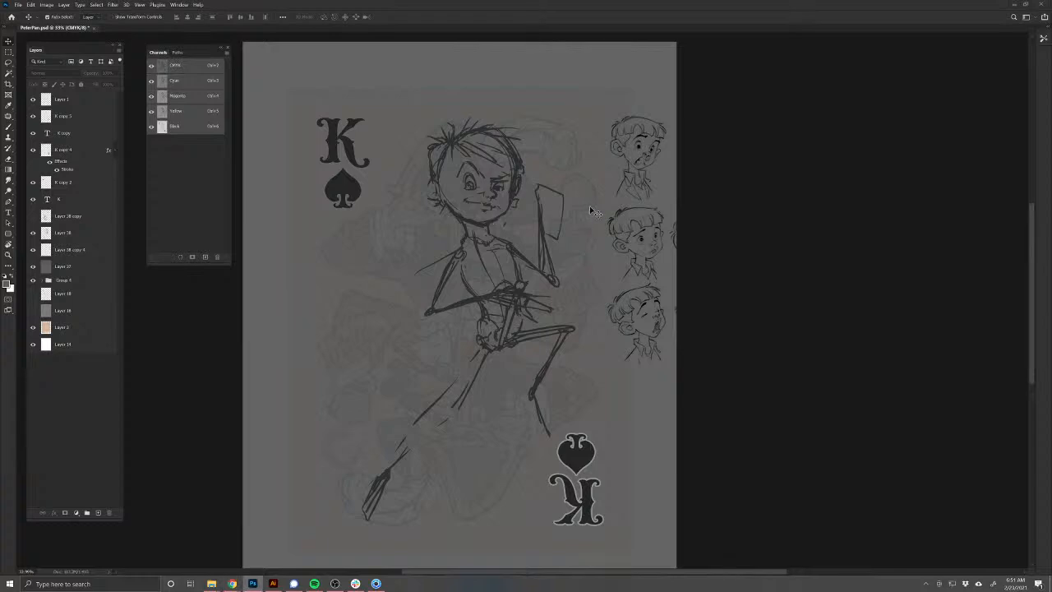
left_click(549, 234, "ctrl")
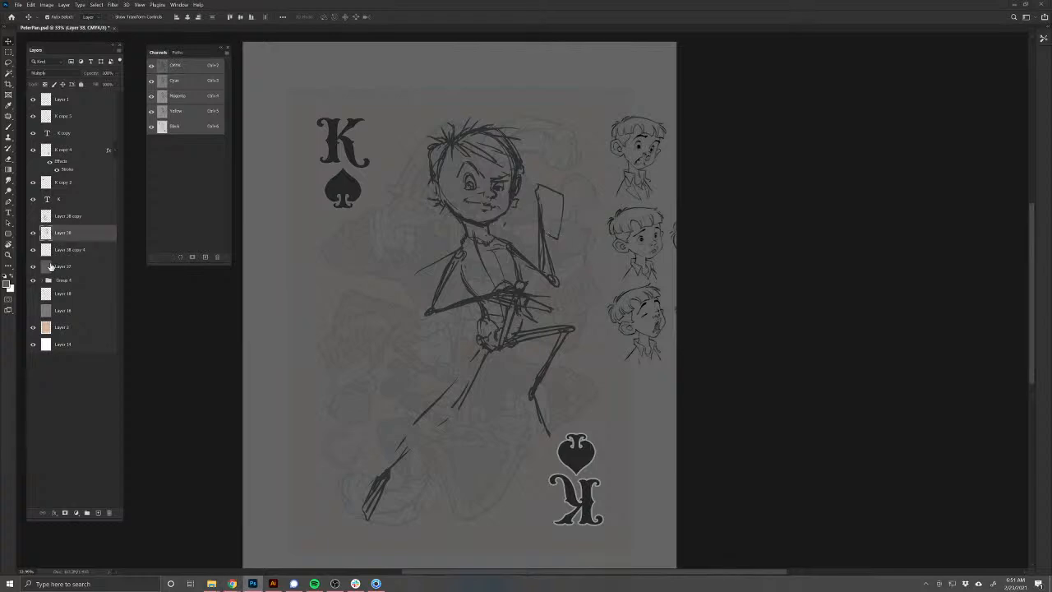
left_click(34, 282)
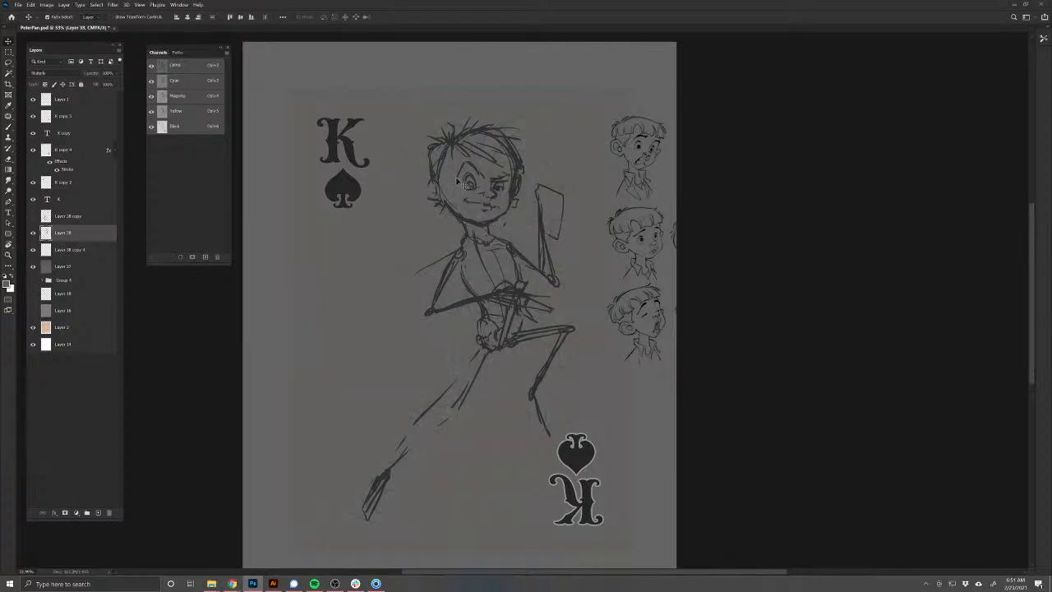
Step: Lower the upright figure's sketch layer opacity to 36% as a faint drawing guide
left_click(546, 231)
left_click(541, 229)
left_click_drag(92, 75, 66, 77)
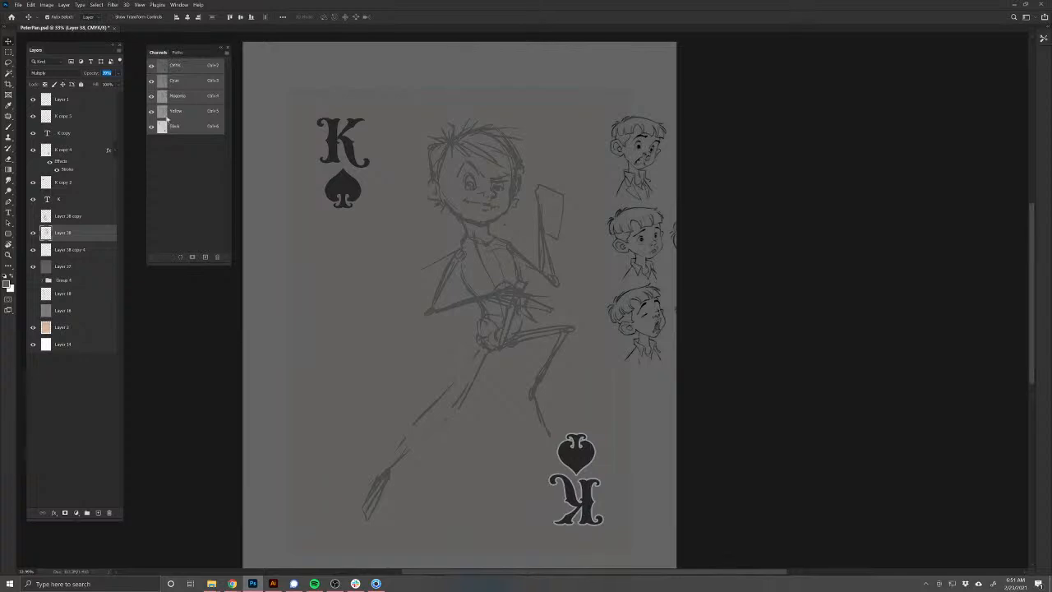
left_click_drag(477, 189, 498, 213)
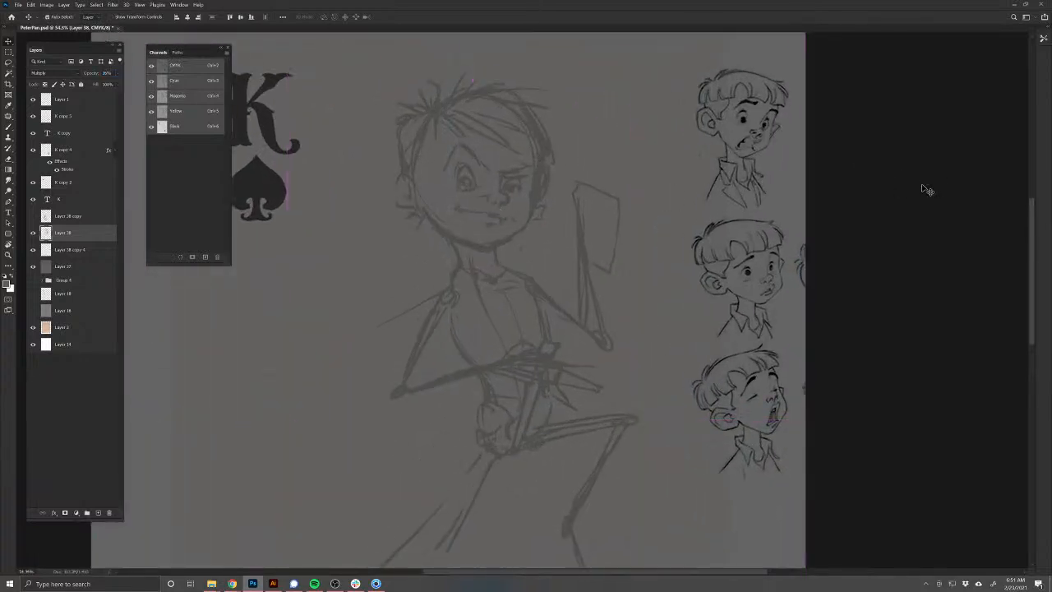
Step: Add a new layer above the grey overlay layer and set the brush's foreground colour to dark grey 252525
left_click(397, 316, "ctrl")
left_click_drag(387, 313, 369, 381)
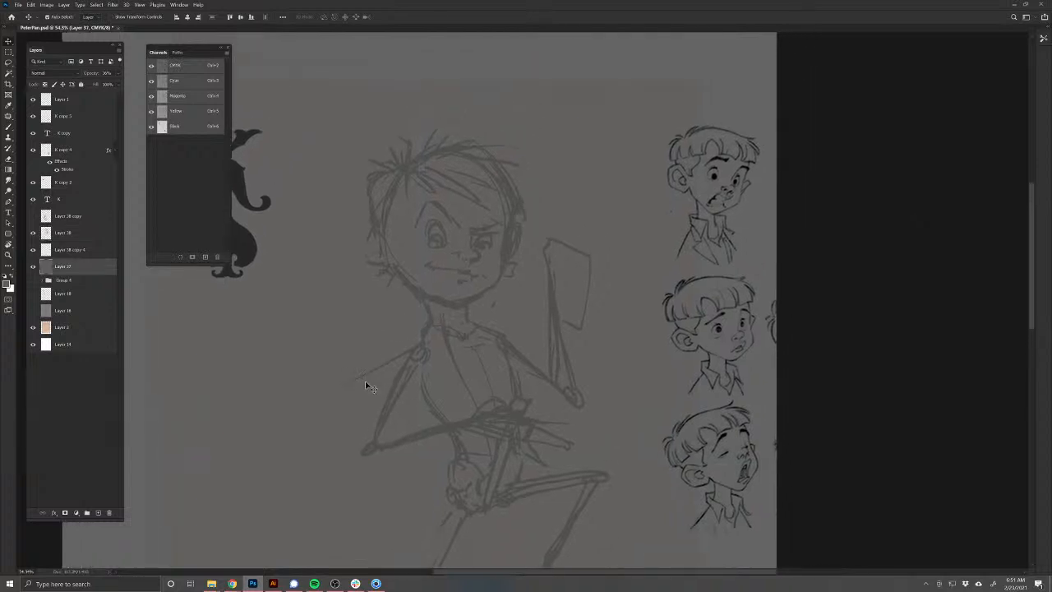
left_click(97, 512)
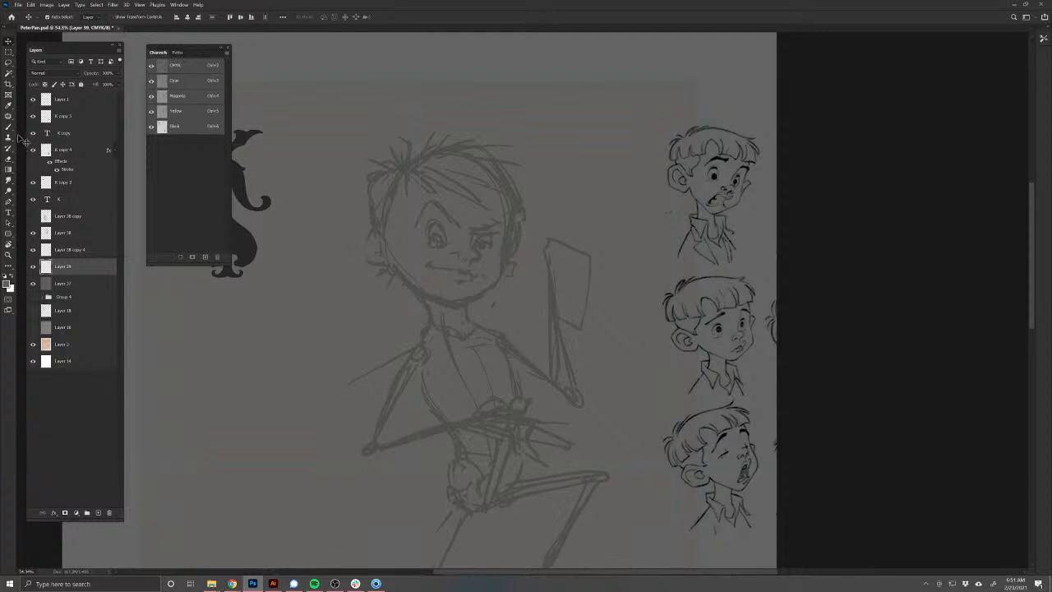
key("b")
left_click(7, 286)
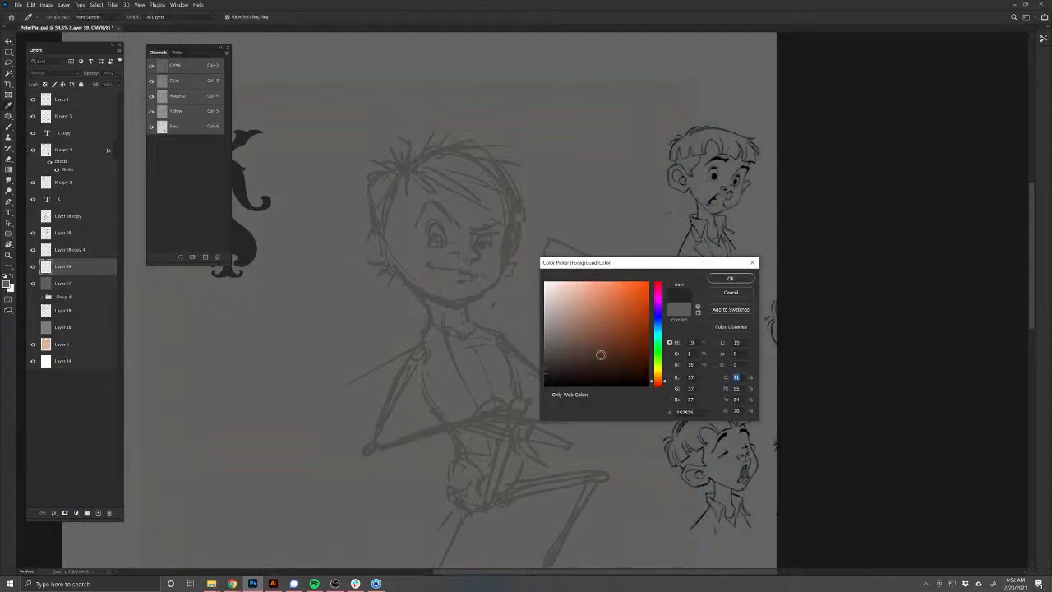
left_click(729, 279)
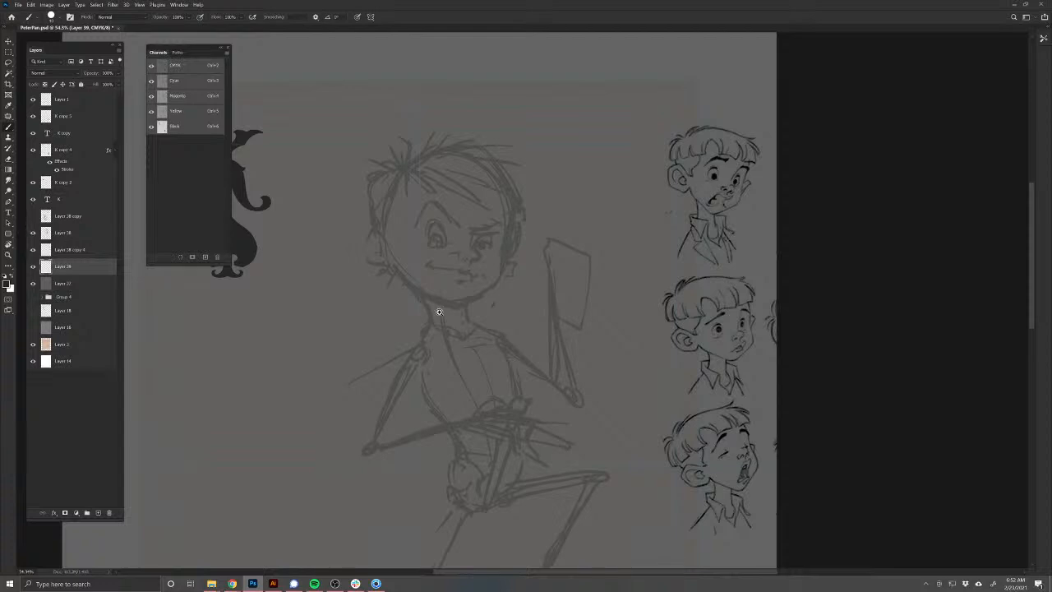
Step: Try shifting the faint figure sketch left toward the K, and undo the move together with the new empty layer
left_click_drag(439, 313, 424, 306)
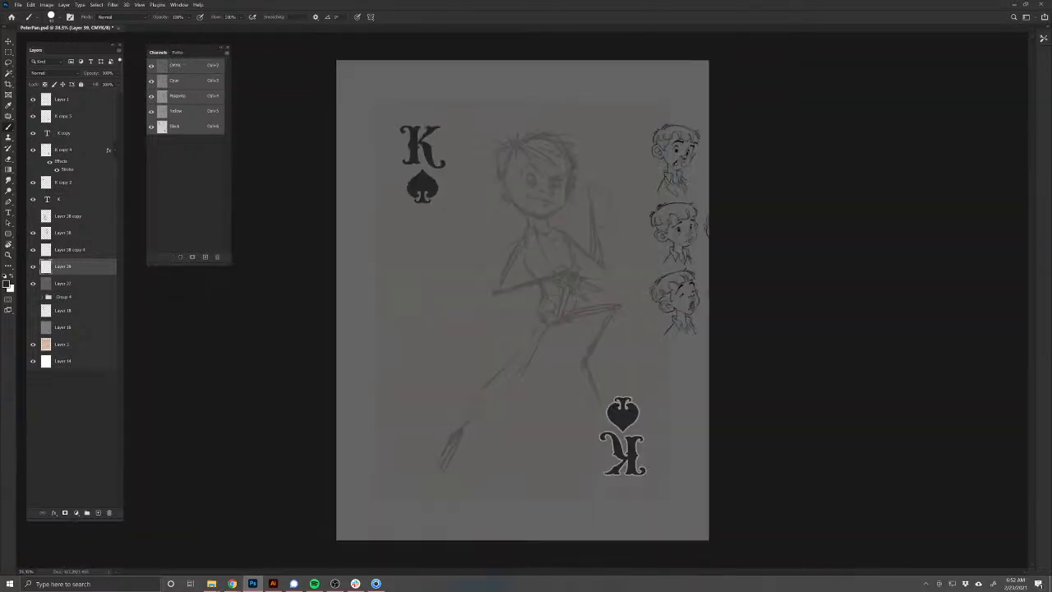
key("v")
left_click_drag(542, 222, 493, 219)
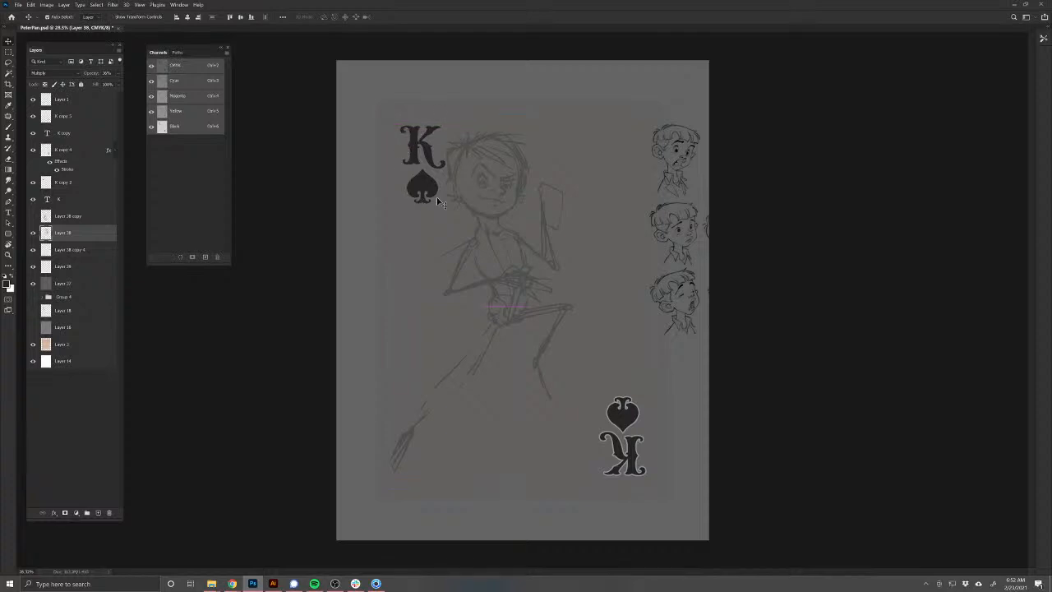
mouse_move(517, 193)
left_mouse_down()
mouse_move(500, 194)
mouse_move(520, 192)
left_mouse_up()
key("ctrl+z")
key("ctrl+z")
key("ctrl+z")
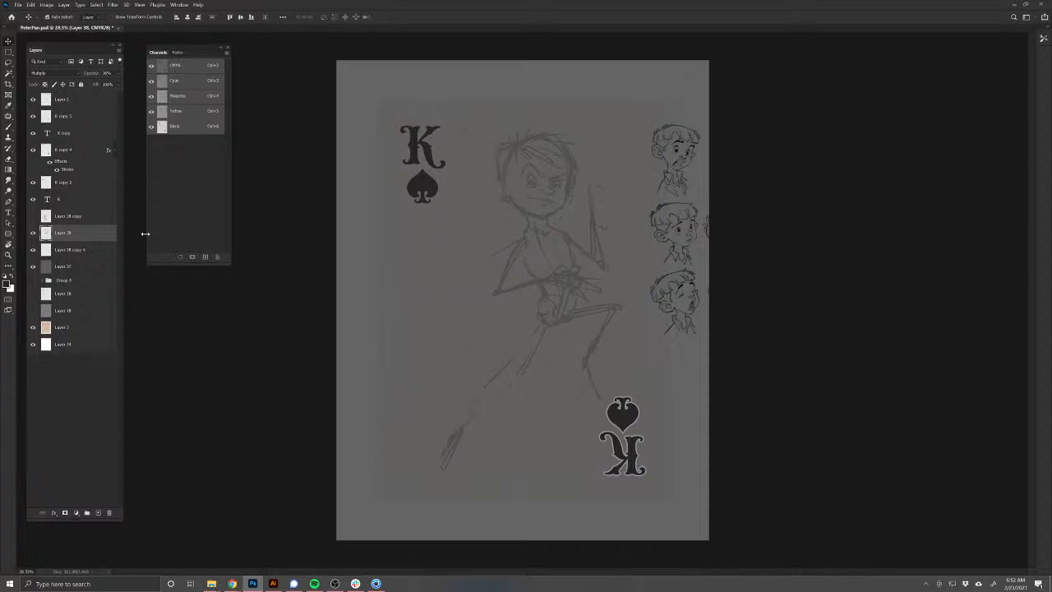
Step: On a duplicate of the figure sketch layer shifted toward the K, with the original hidden, erase everything below the head
key("ctrl+j")
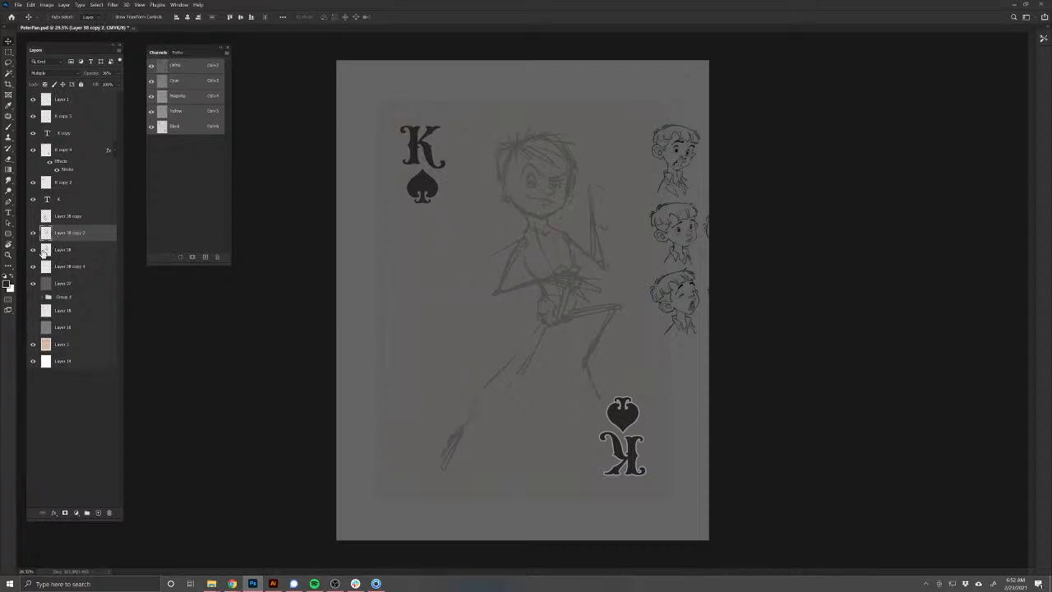
mouse_move(561, 188)
left_mouse_down()
mouse_move(507, 195)
mouse_move(526, 197)
left_mouse_up()
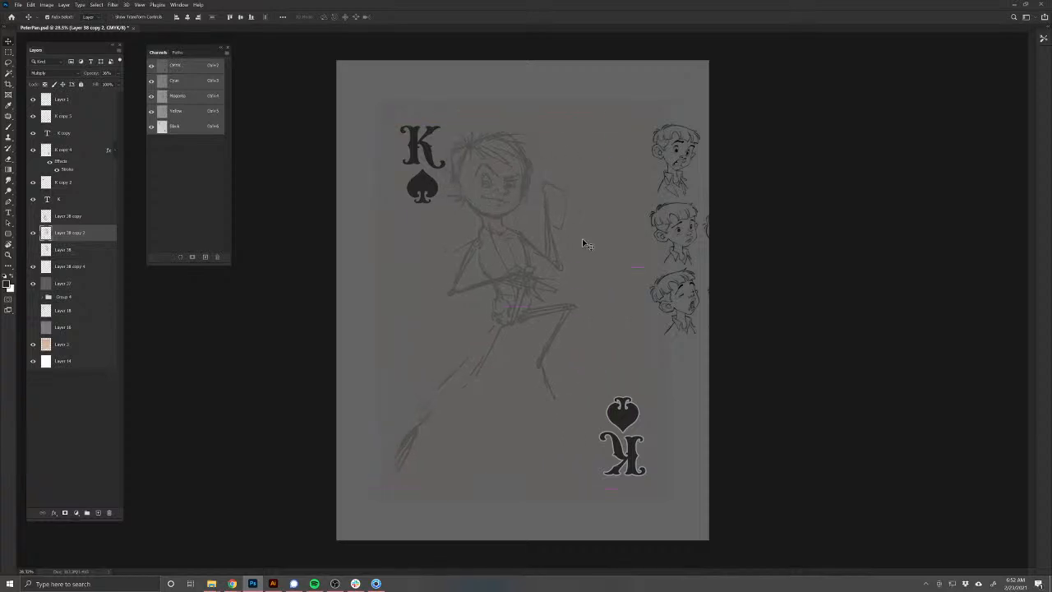
key("b")
left_click_drag(396, 464, 421, 421)
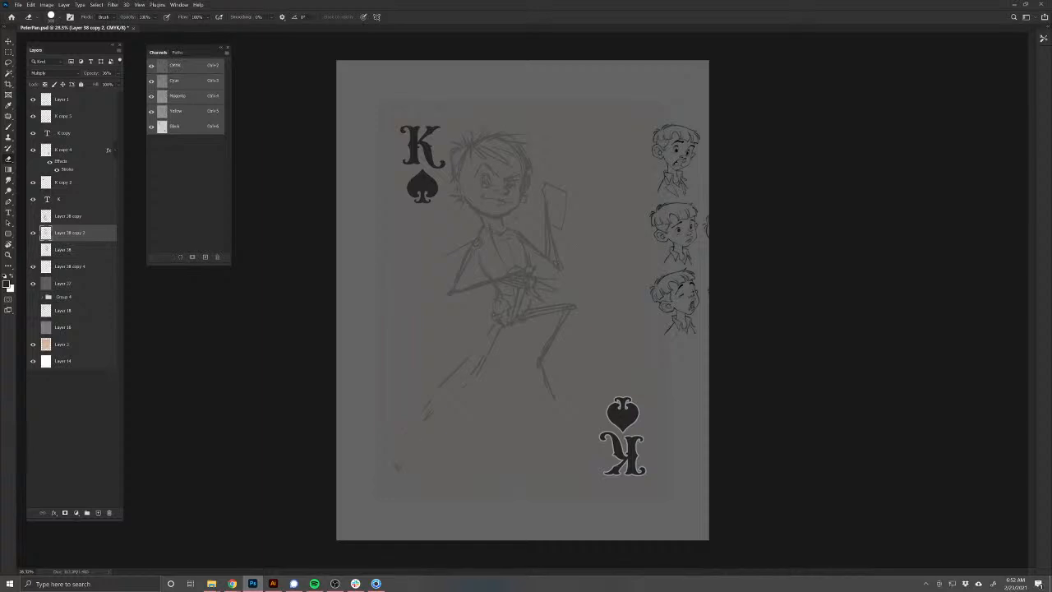
mouse_move(463, 253)
left_mouse_down()
mouse_move(546, 215)
mouse_move(568, 307)
mouse_move(528, 305)
mouse_move(501, 321)
mouse_move(478, 366)
mouse_move(452, 377)
left_mouse_up()
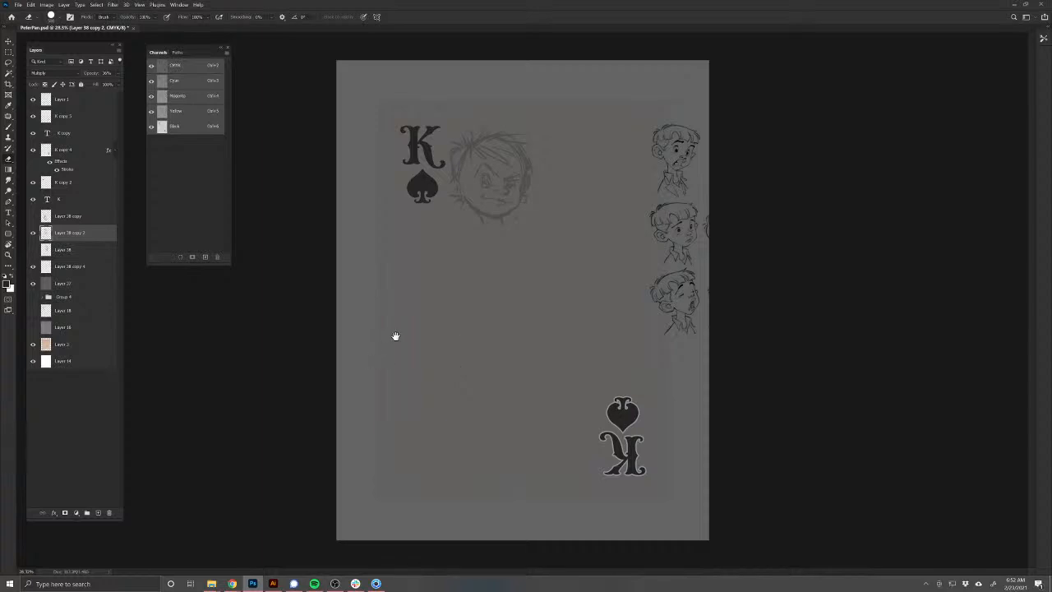
left_click_drag(437, 301, 358, 372)
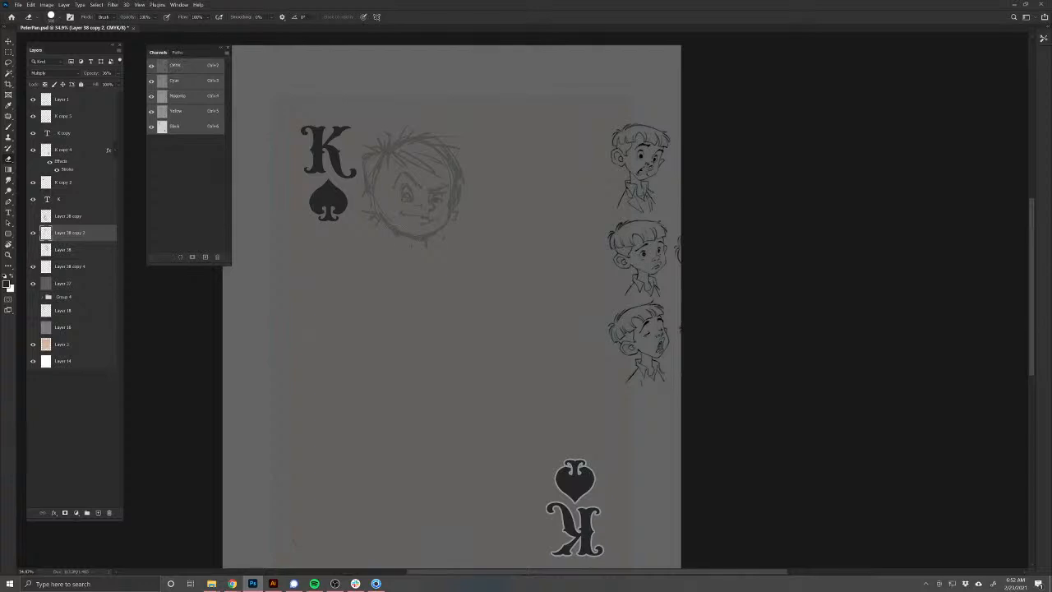
Step: Sketch short neck lines beneath the isolated head and undo the last stroke
key("b")
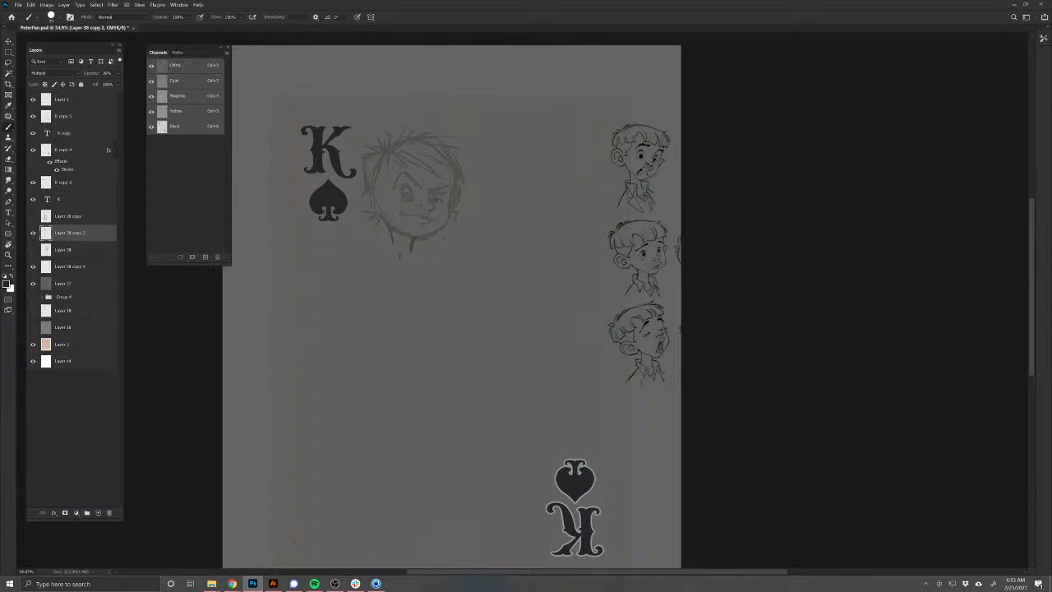
left_click_drag(396, 285, 414, 240)
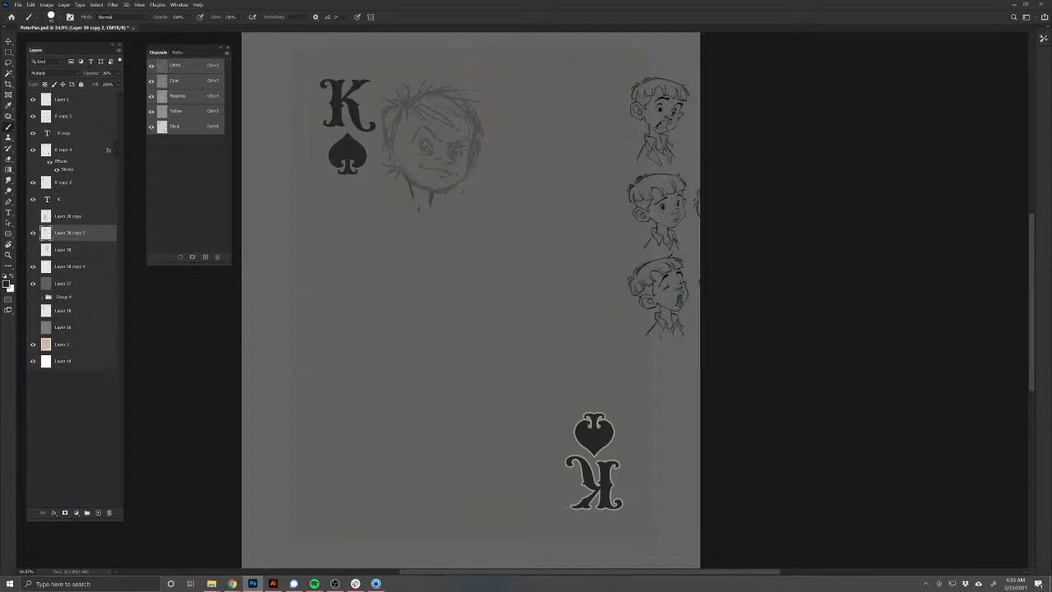
left_click_drag(410, 245, 409, 271)
key("ctrl+z")
Step: Hide the head-only copy and make a fresh duplicate of the original full figure layer, leaving only the new duplicate visible
left_click(33, 232)
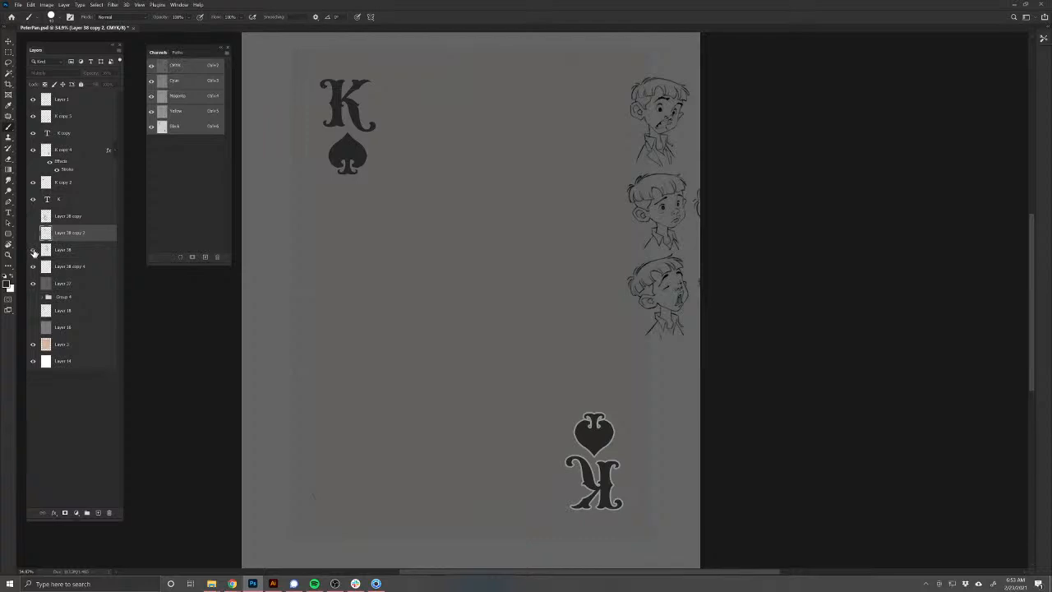
left_click(33, 249)
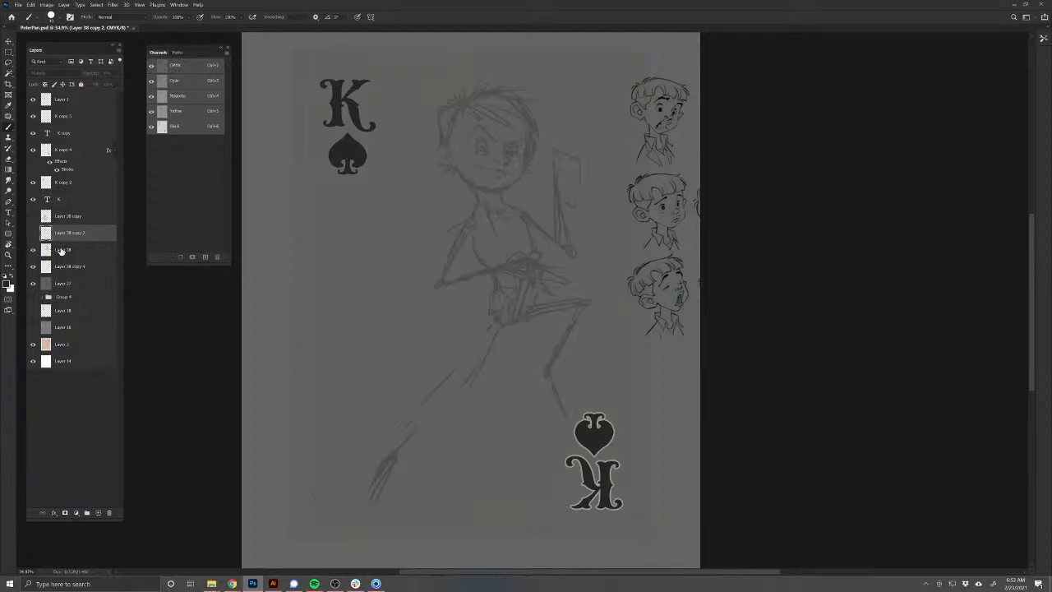
left_click(61, 250)
key("ctrl+j")
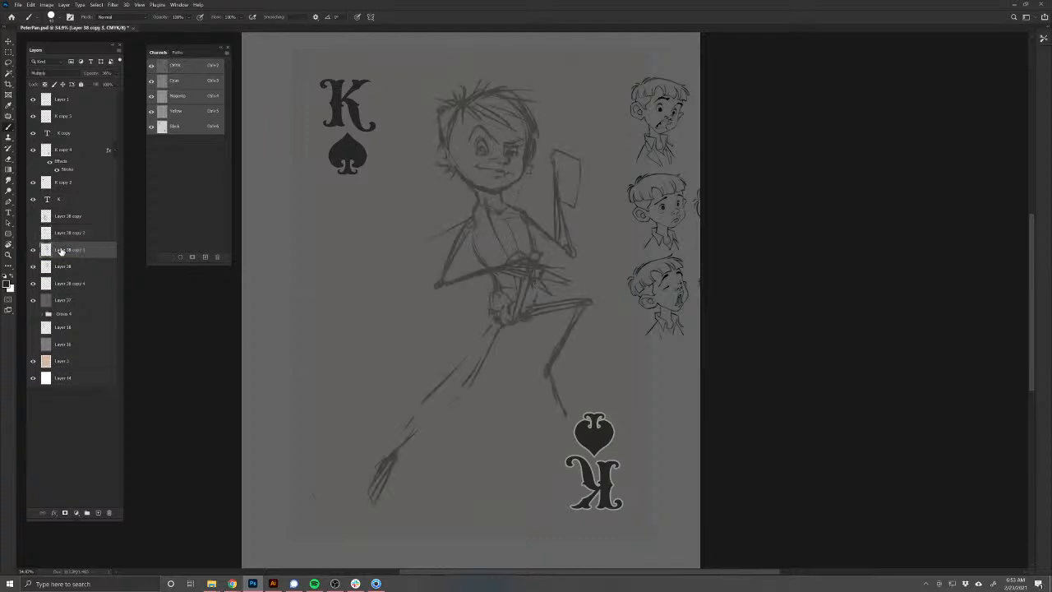
left_click(34, 268)
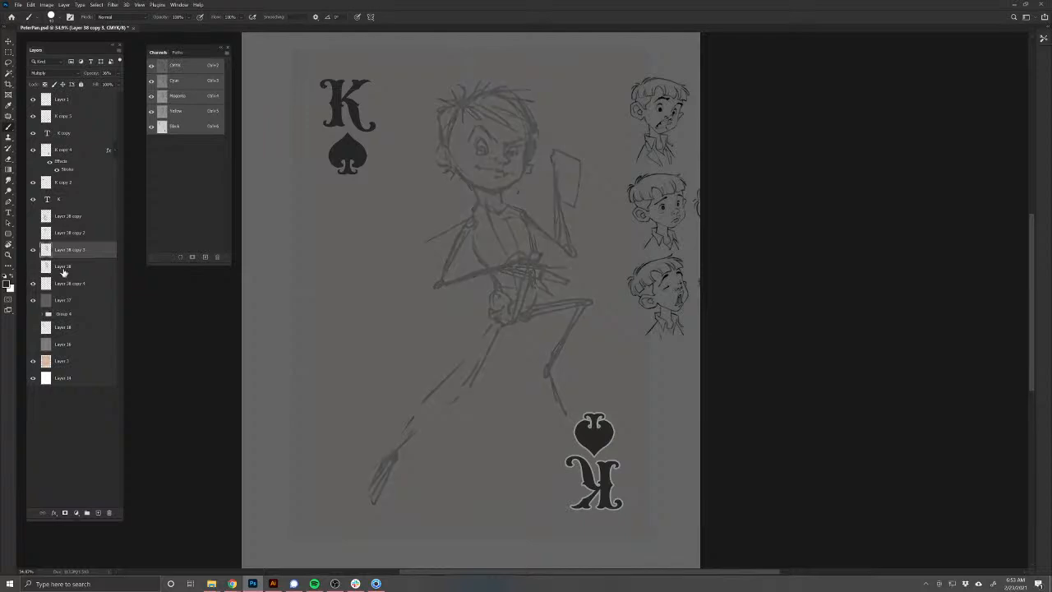
Step: Flip the duplicated full figure horizontally and shift it toward the K and spade in the card's upper corner
left_click(82, 377)
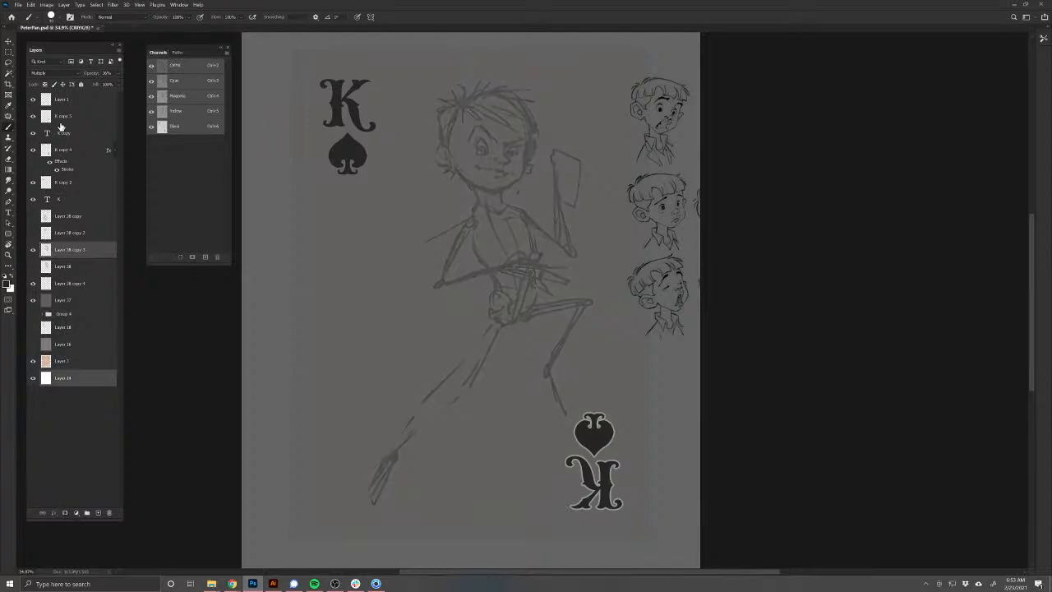
left_click(30, 4)
mouse_move(45, 181)
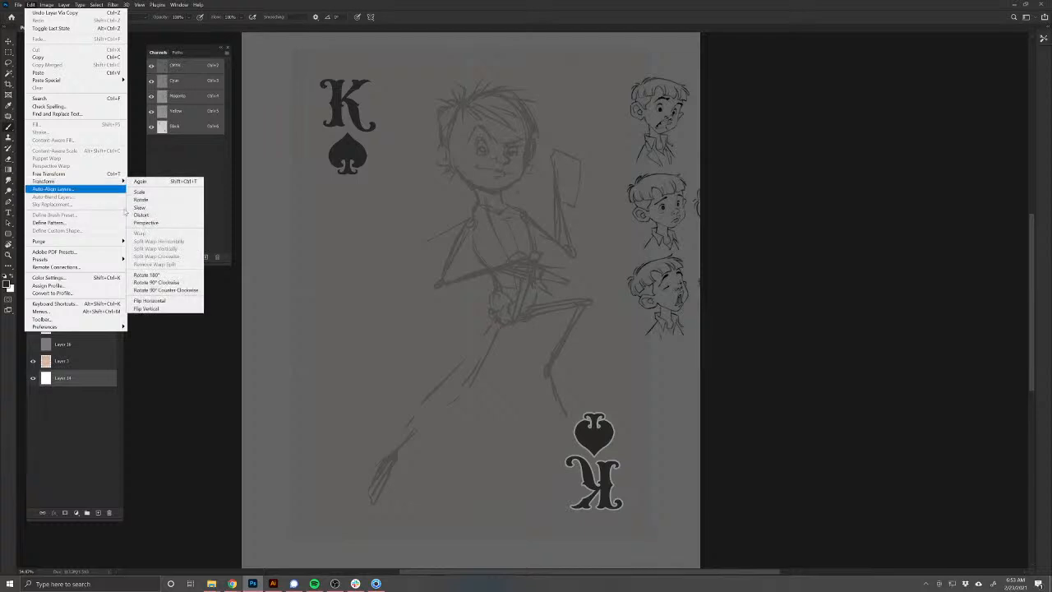
left_click(185, 303)
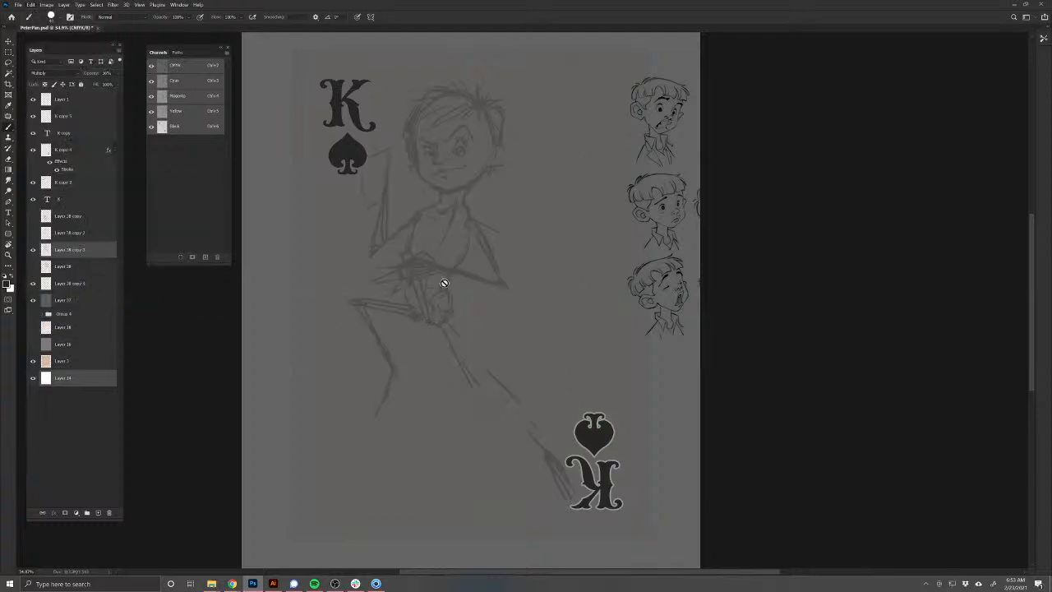
key("v")
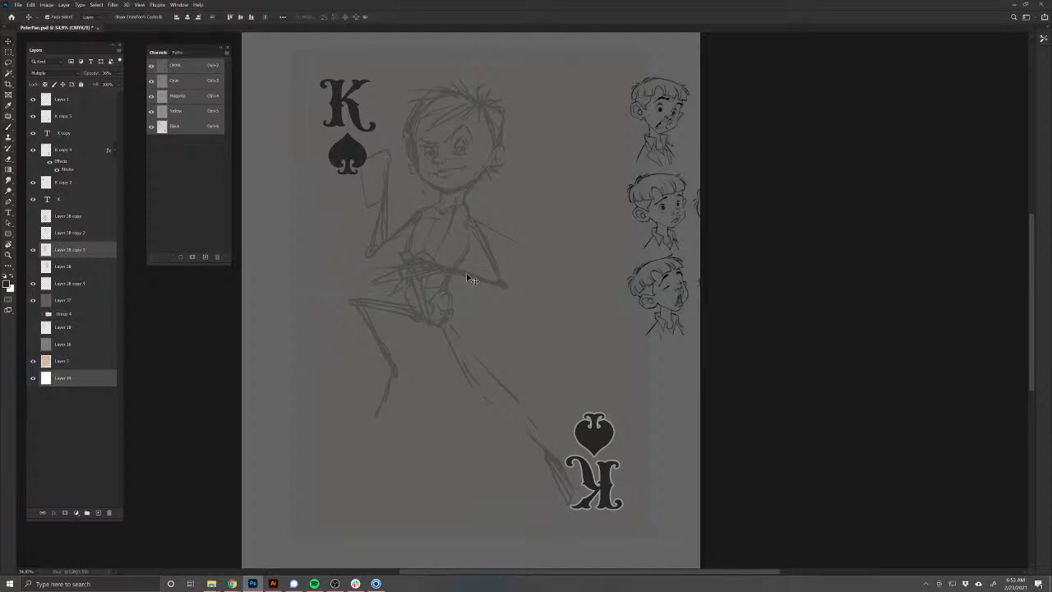
mouse_move(466, 276)
left_mouse_down()
mouse_move(445, 271)
mouse_move(482, 284)
mouse_move(471, 283)
left_mouse_up()
key("ctrl+z")
left_click(742, 281)
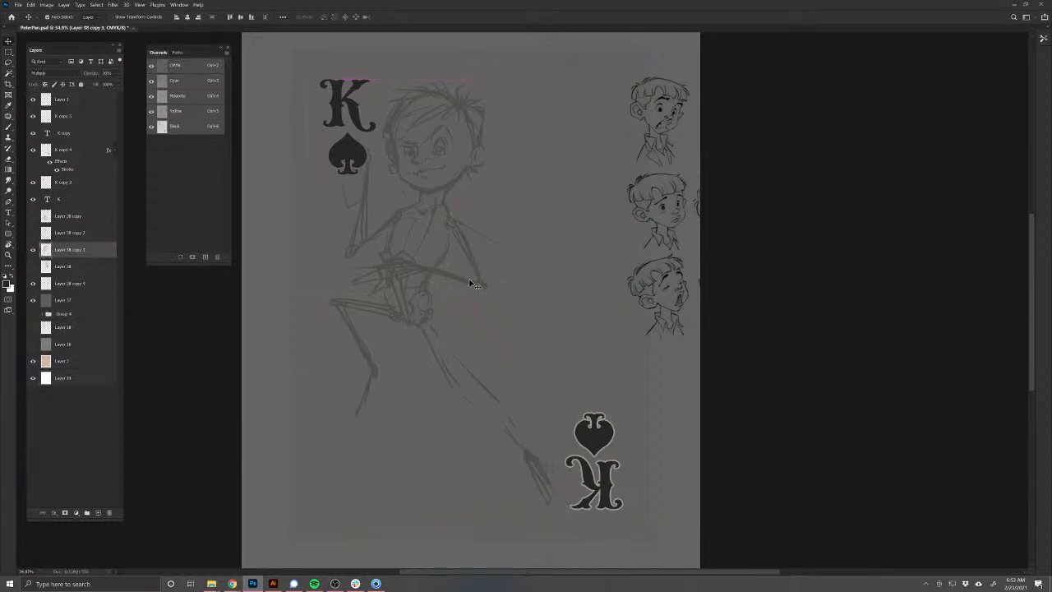
Step: Lasso the flipped figure's head, cut it out and paste it onto its own layer
key("l")
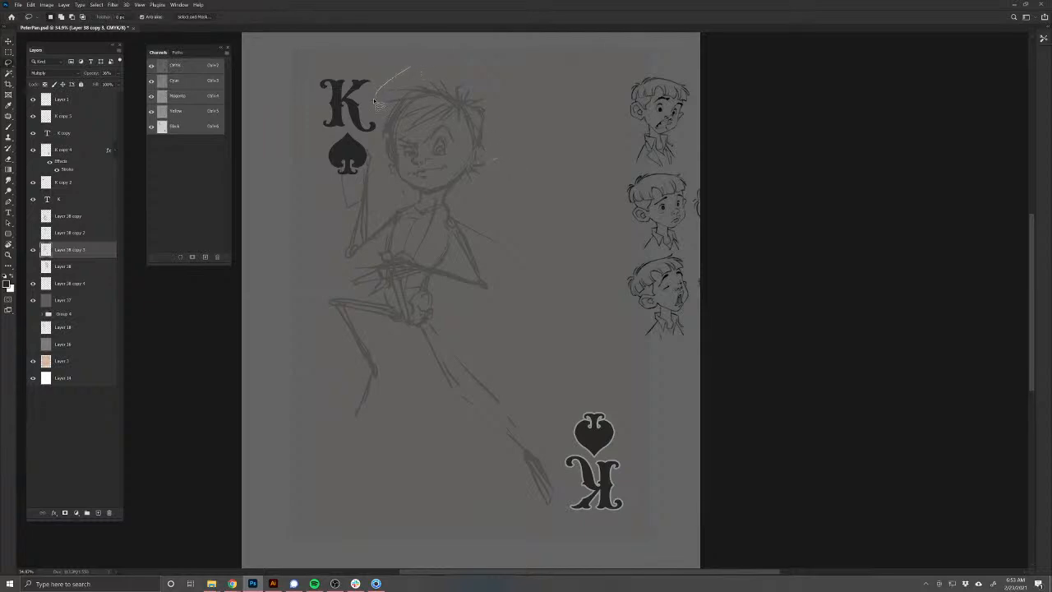
left_click_drag(374, 97, 373, 154)
mouse_move(406, 191)
left_mouse_down()
mouse_move(514, 175)
mouse_move(474, 83)
mouse_move(423, 69)
left_mouse_up()
key("ctrl+t")
key("ctrl+x")
key("ctrl+v")
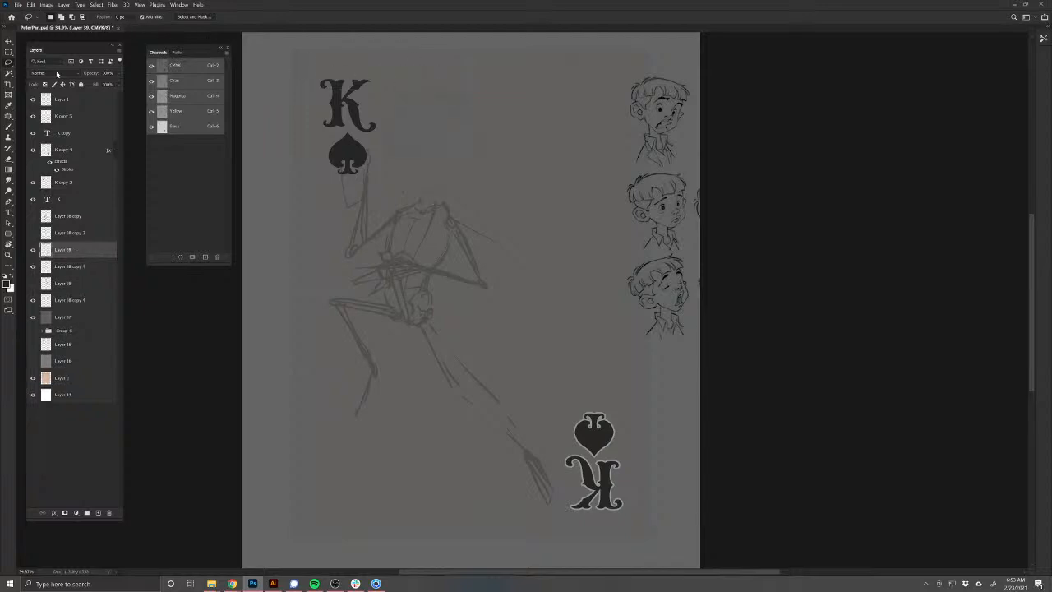
Step: Set the pasted head layer's blending mode to Multiply and flip the head horizontally
left_click(54, 73)
left_click(59, 105)
left_click(30, 4)
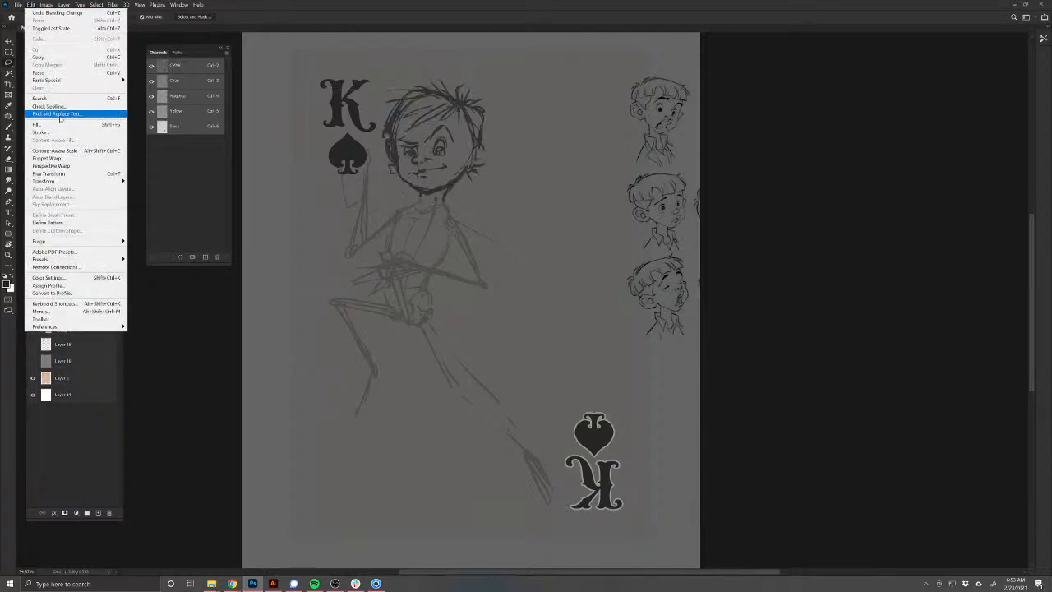
mouse_move(71, 183)
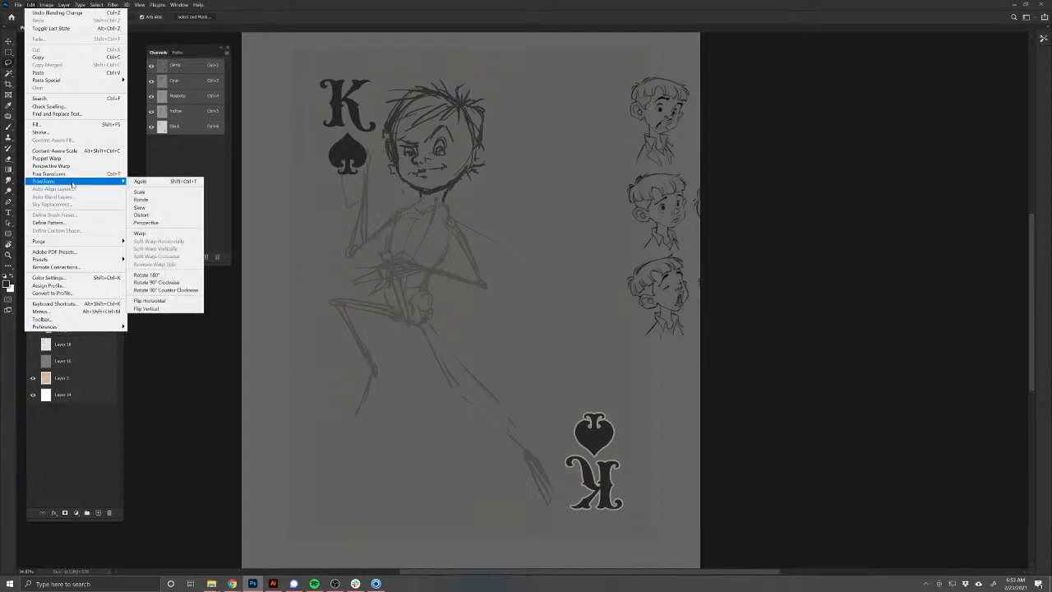
left_click(173, 302)
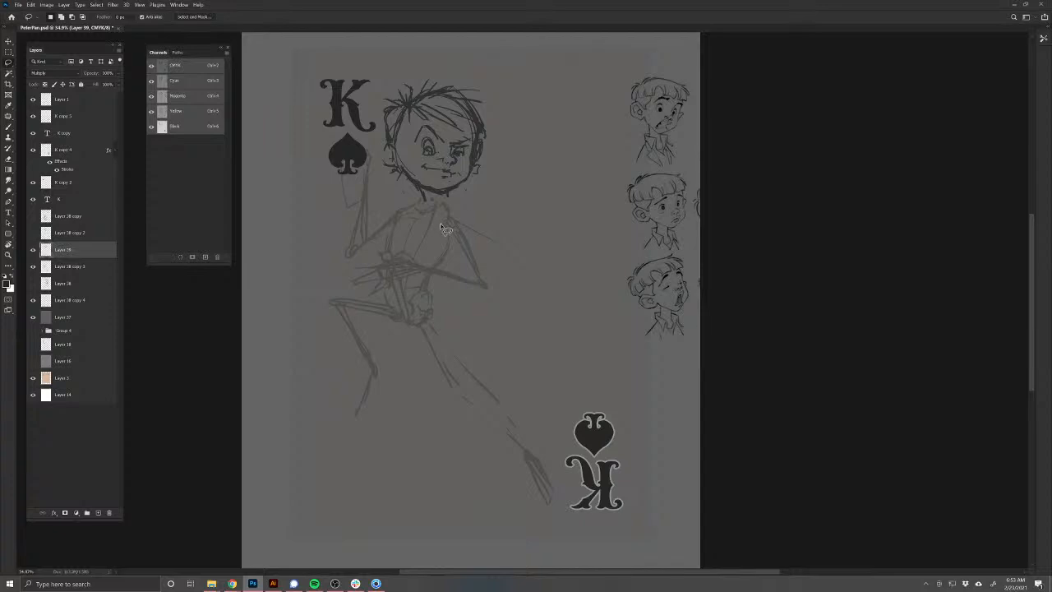
Step: Erase the leftover neck lines beneath the flipped head
key("b")
left_click_drag(417, 189, 425, 200)
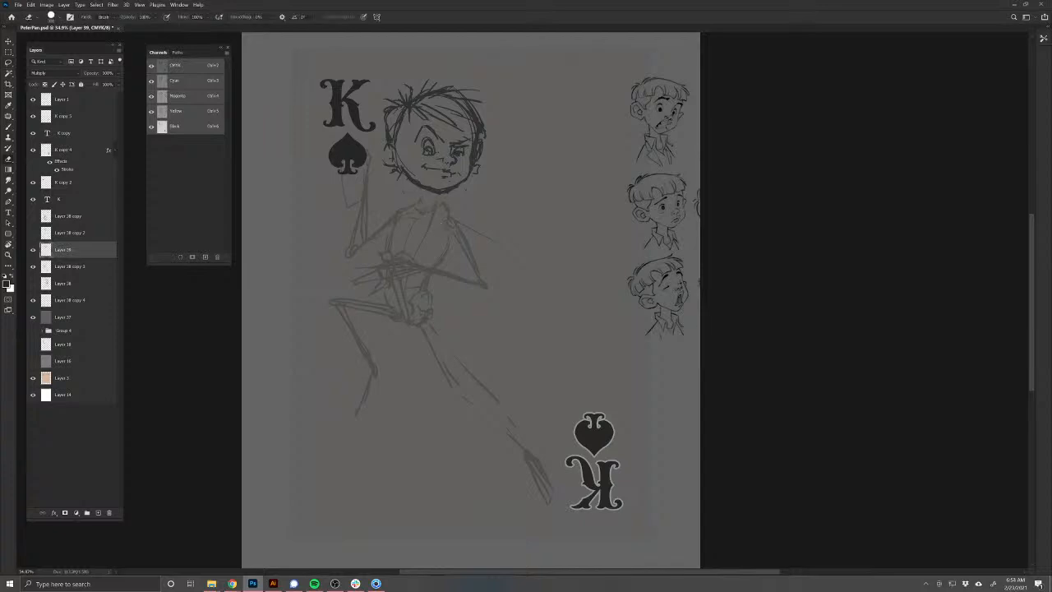
key("b")
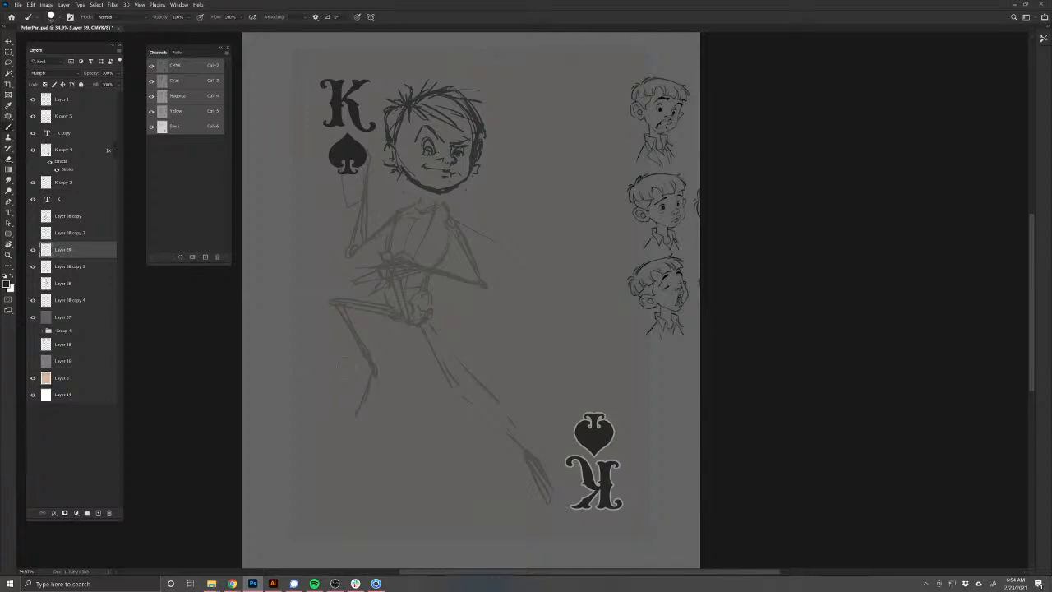
Step: Merge the head layer with the flipped body layer and set the merged layer's blending mode to Multiply
key("v")
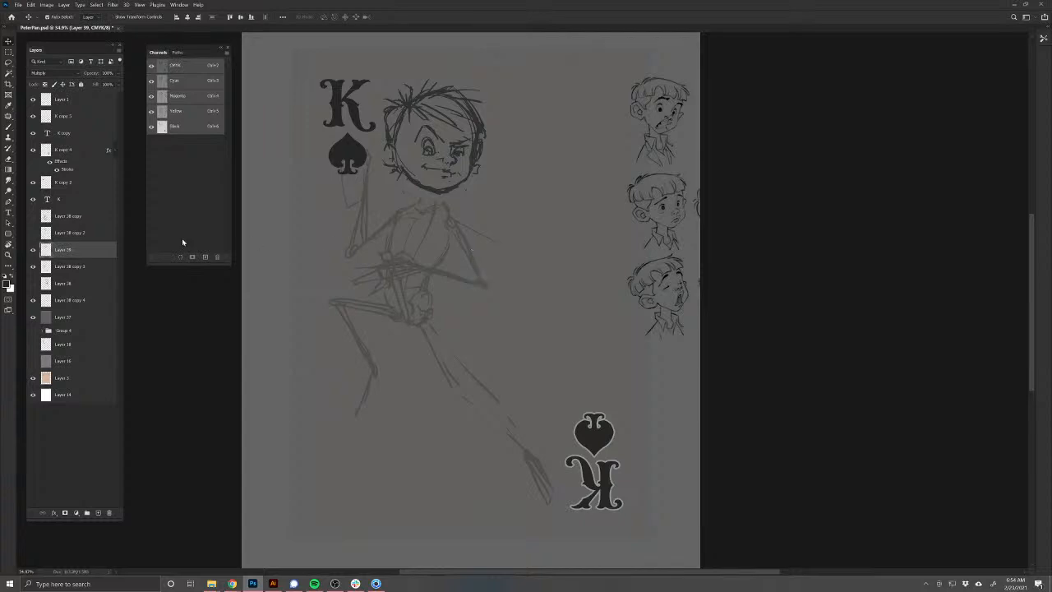
left_click(87, 270)
key("Delete")
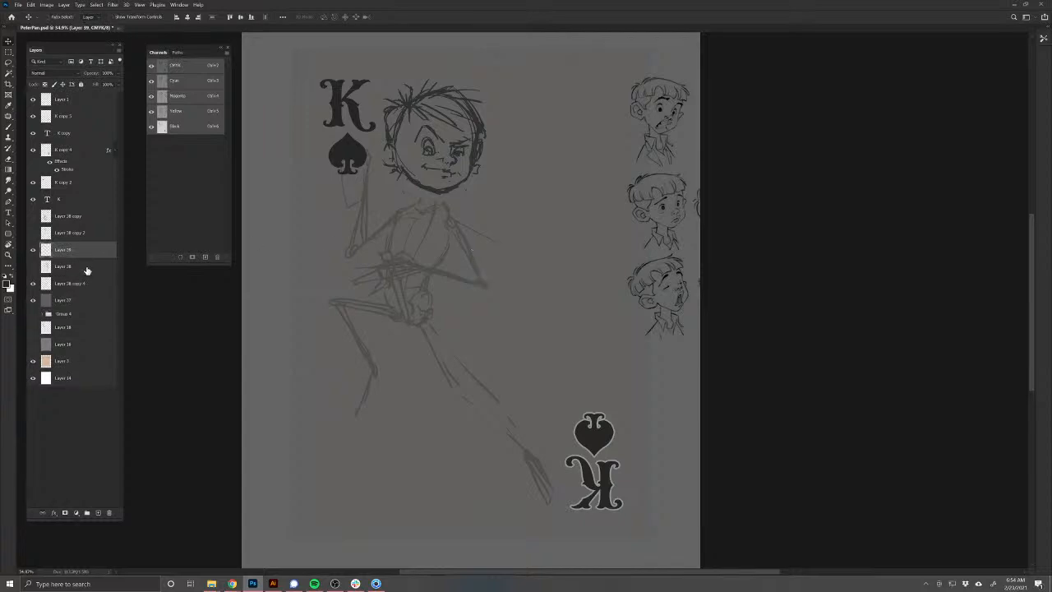
left_click(34, 266)
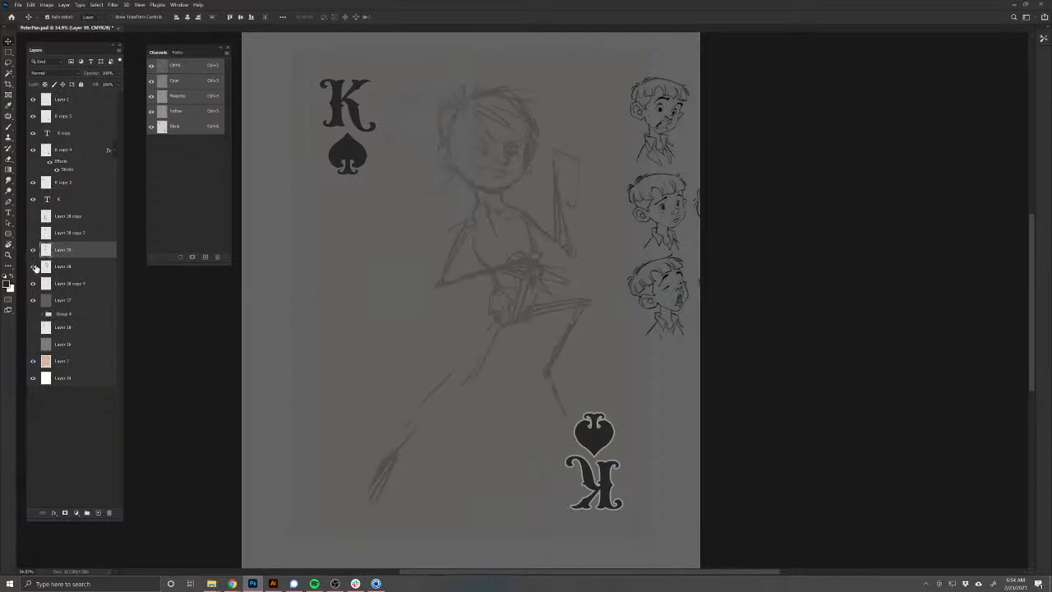
left_click(33, 267)
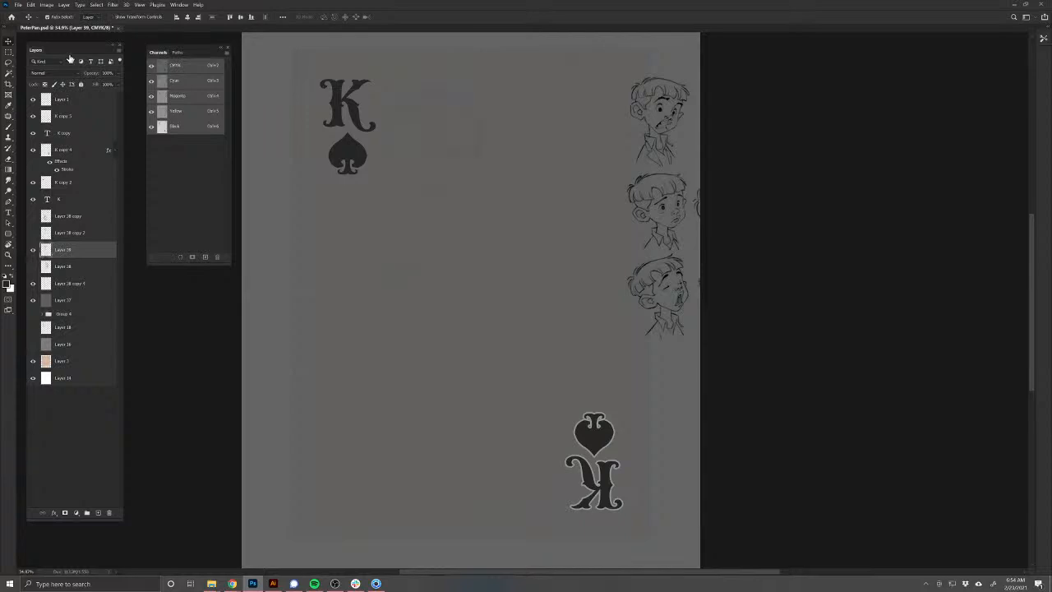
left_click(49, 73)
left_click(49, 107)
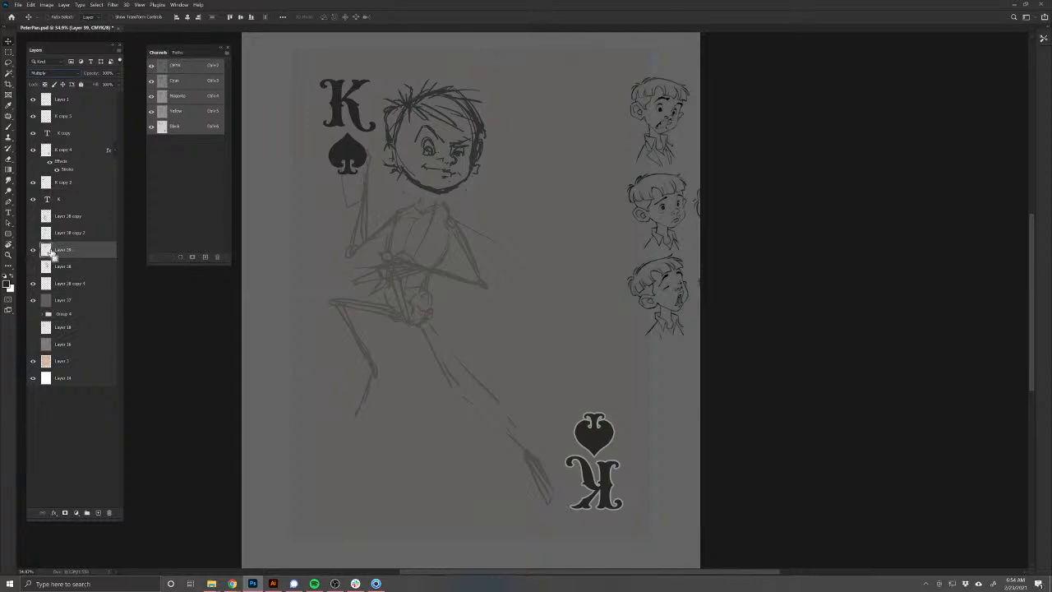
Step: On a duplicate of the merged figure layer, with the original hidden, erase the whole body and keep only the head
key("ctrl+j")
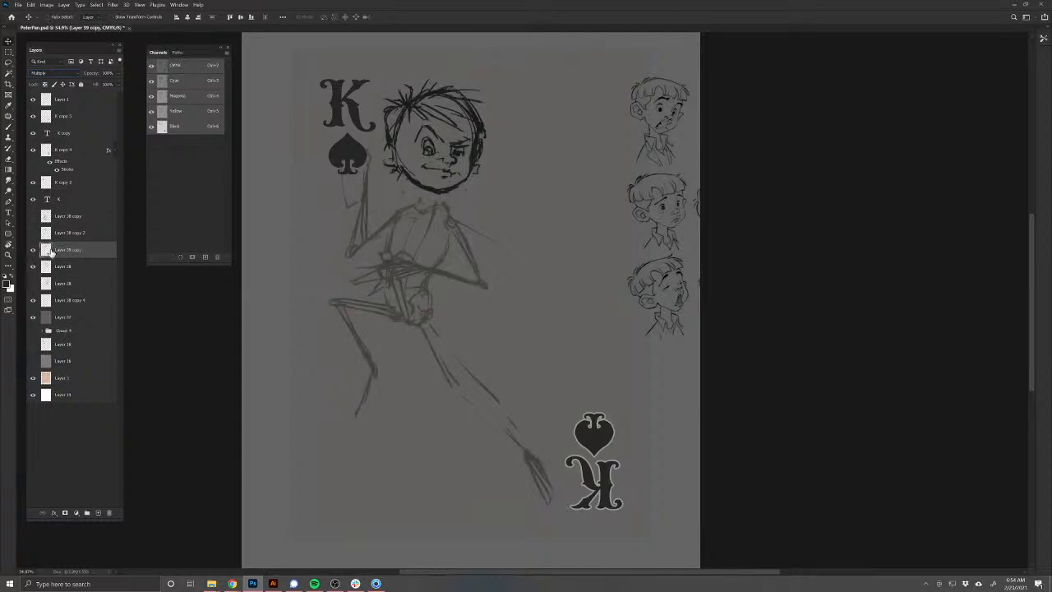
left_click(34, 271)
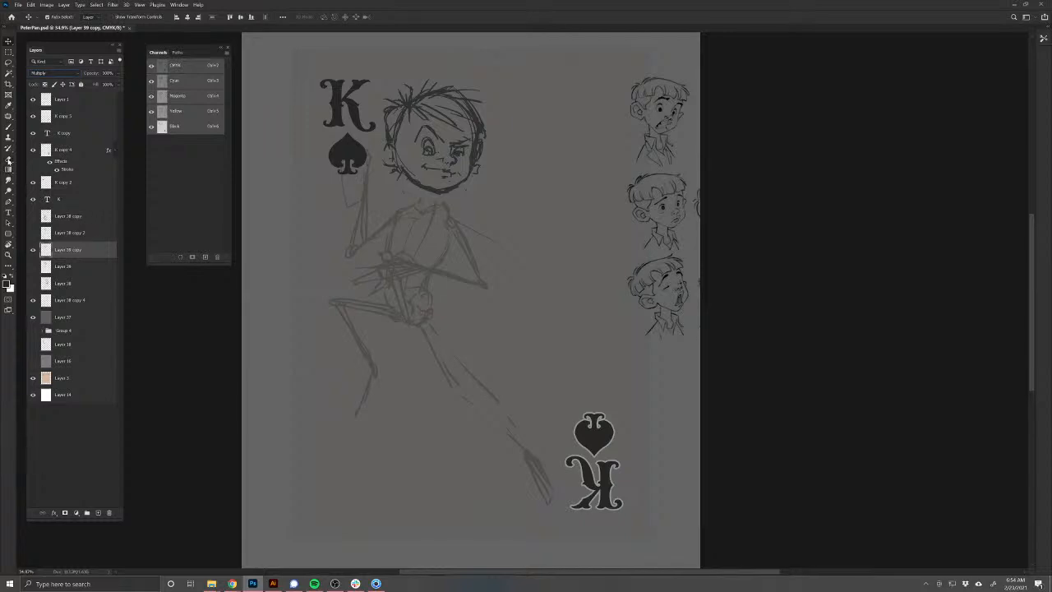
key("b")
mouse_move(360, 404)
left_mouse_down()
mouse_move(341, 304)
mouse_move(362, 180)
mouse_move(448, 250)
mouse_move(431, 313)
left_mouse_up()
left_click_drag(450, 366, 544, 500)
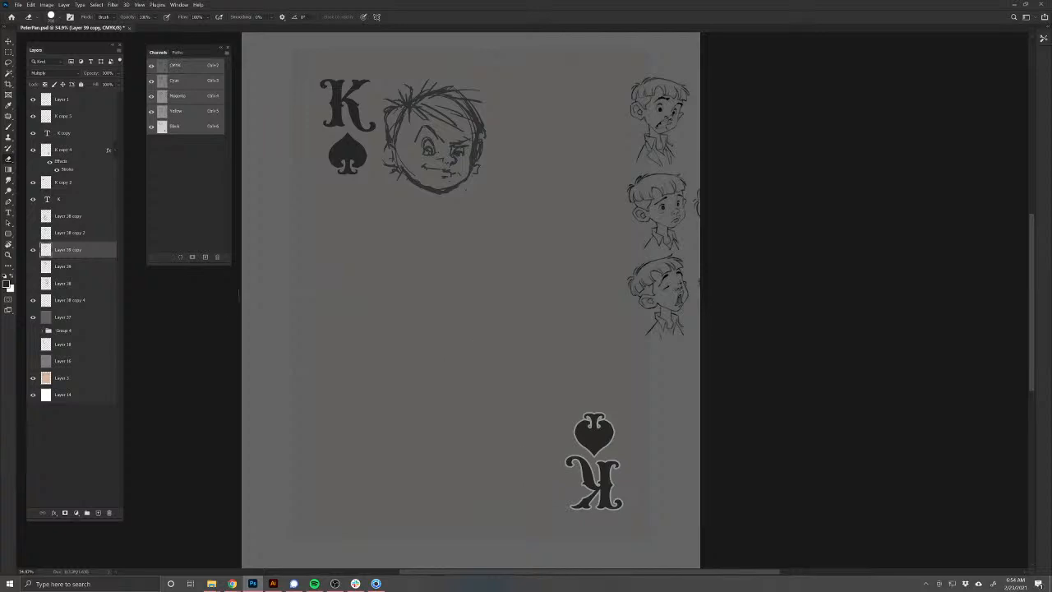
Step: Sketch a new neck, collar and torso with a pointed open vest below the head
key("b")
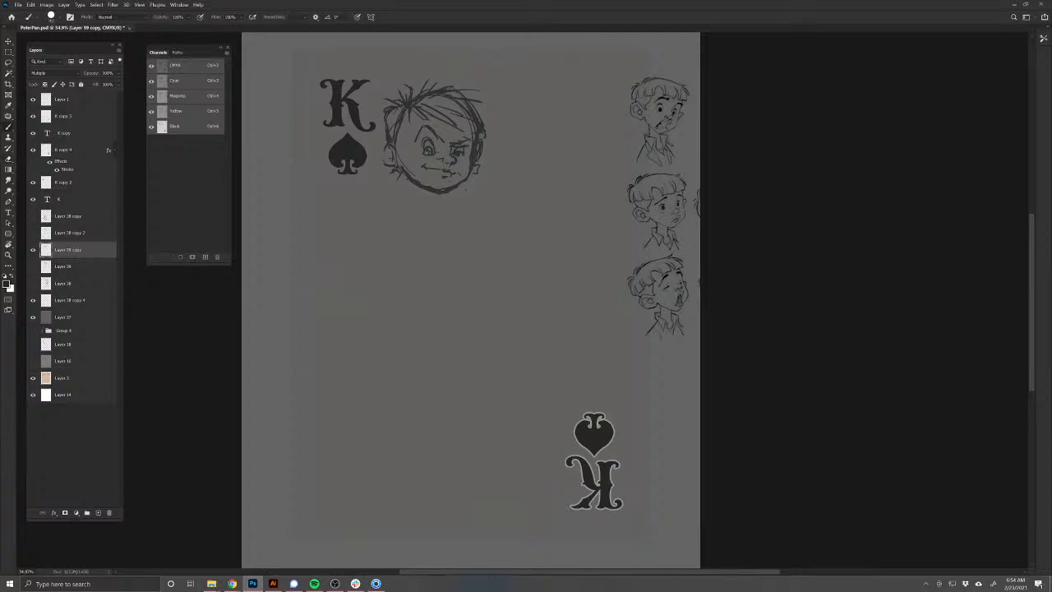
left_click_drag(400, 159, 408, 218)
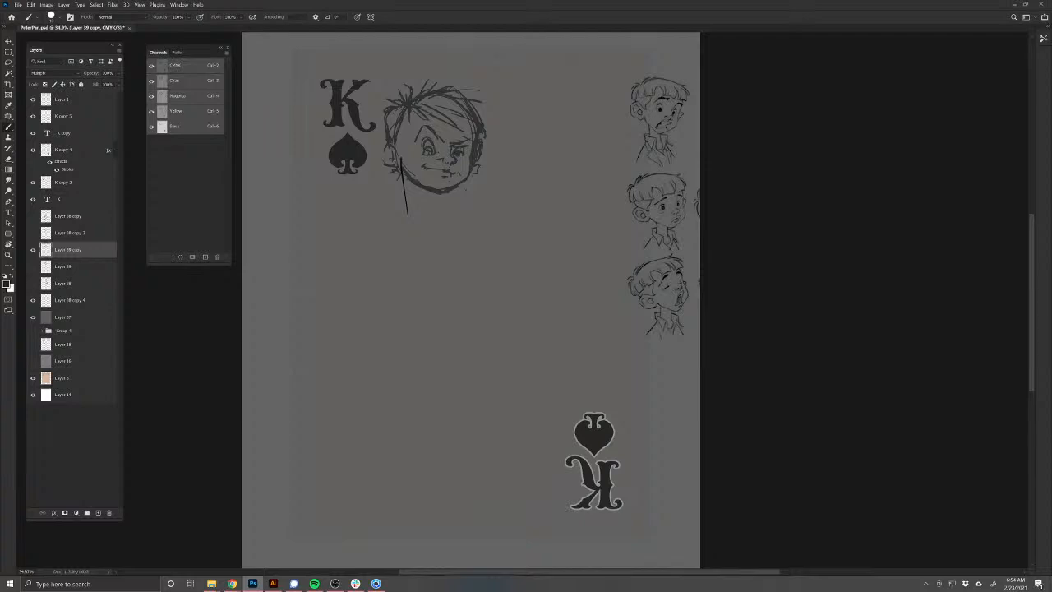
key("ctrl+z")
left_click(418, 176, "alt")
left_click(411, 184, "alt")
mouse_move(405, 185)
left_mouse_down()
mouse_move(407, 201)
mouse_move(424, 203)
left_mouse_up()
mouse_move(420, 185)
left_mouse_down()
mouse_move(414, 203)
mouse_move(434, 204)
left_mouse_up()
left_click_drag(425, 207, 416, 267)
mouse_move(419, 226)
left_mouse_down()
mouse_move(420, 309)
mouse_move(416, 254)
left_mouse_up()
mouse_move(436, 205)
left_mouse_down()
mouse_move(455, 232)
mouse_move(431, 215)
mouse_move(454, 223)
mouse_move(457, 250)
mouse_move(444, 278)
mouse_move(450, 262)
mouse_move(398, 276)
left_mouse_up()
left_click_drag(405, 212, 400, 243)
mouse_move(405, 217)
left_mouse_down()
mouse_move(399, 245)
mouse_move(433, 203)
mouse_move(454, 316)
mouse_move(381, 284)
mouse_move(395, 216)
left_mouse_up()
Step: Lasso the new torso and vest sketch, cut it out and paste it onto its own layer
key("l")
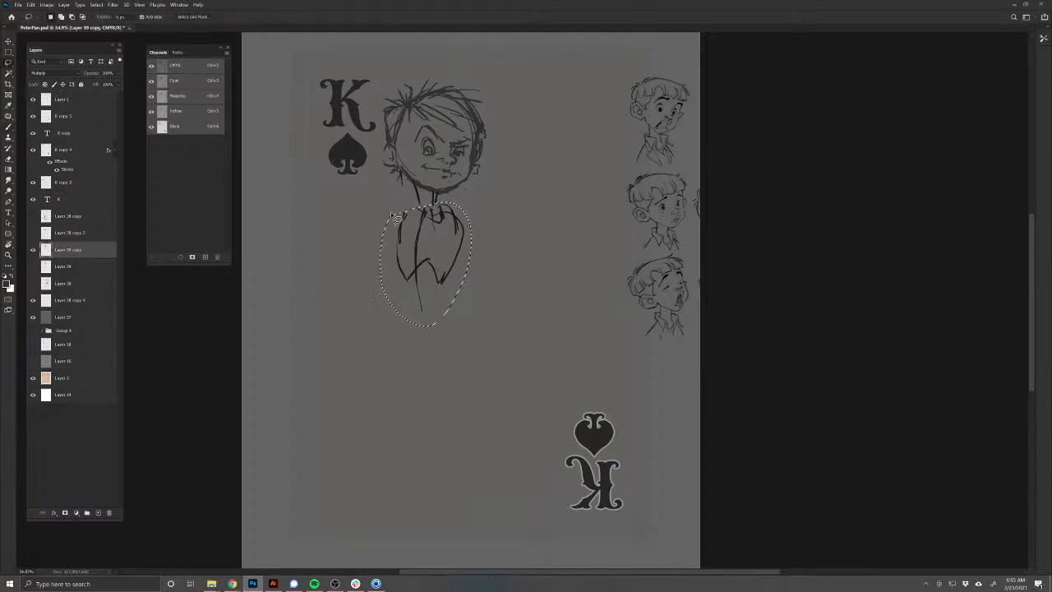
key("ctrl+x")
key("ctrl+v")
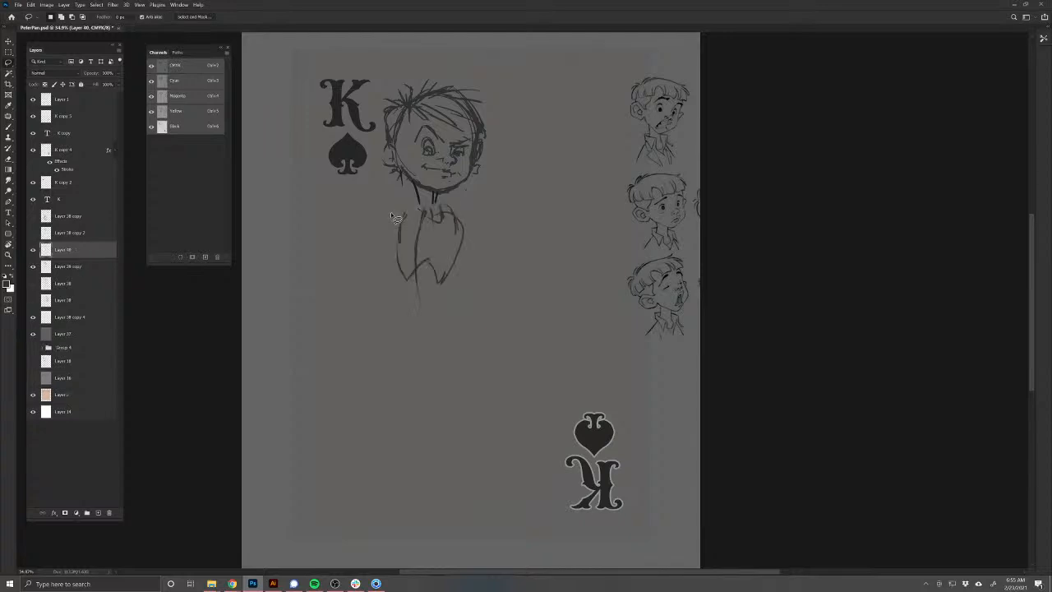
Step: Shift the torso and vest sketch slightly left under the head and erase the old neck lines from the head layer
key("v")
left_click_drag(422, 247, 409, 246)
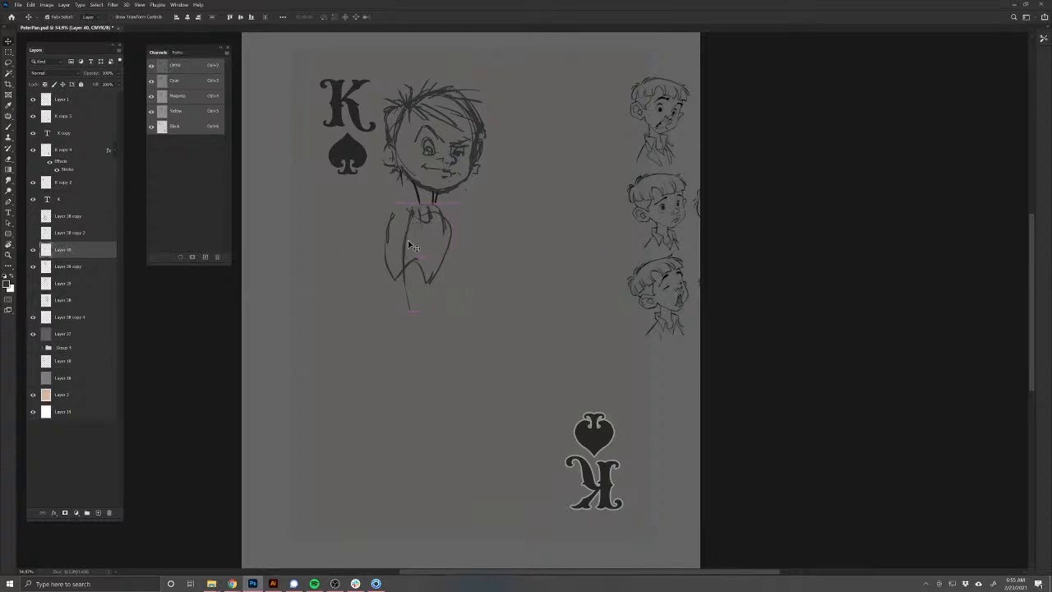
left_click(420, 194)
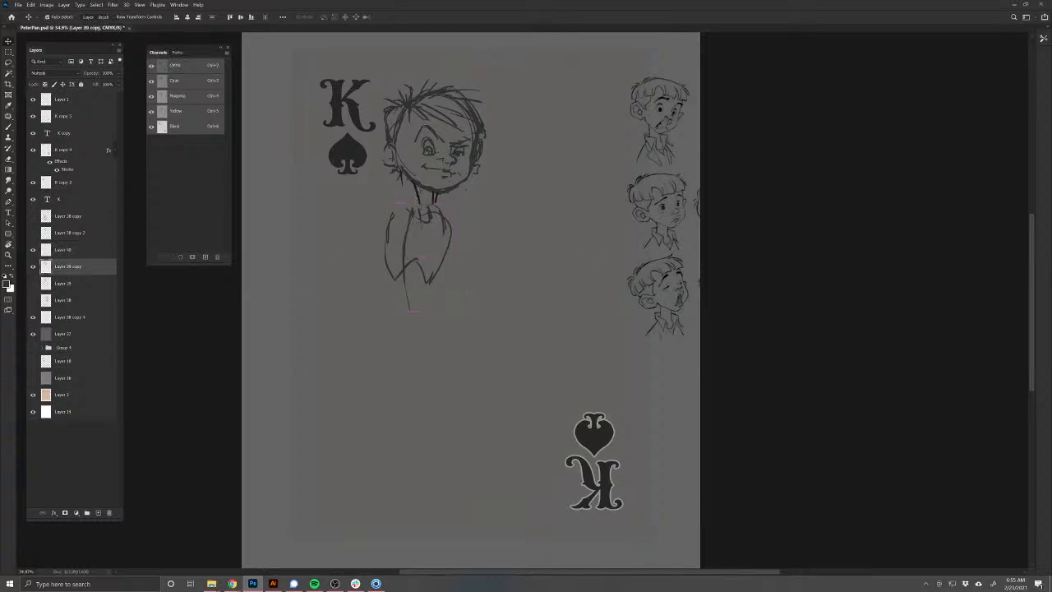
key("e")
left_click_drag(420, 194, 432, 190)
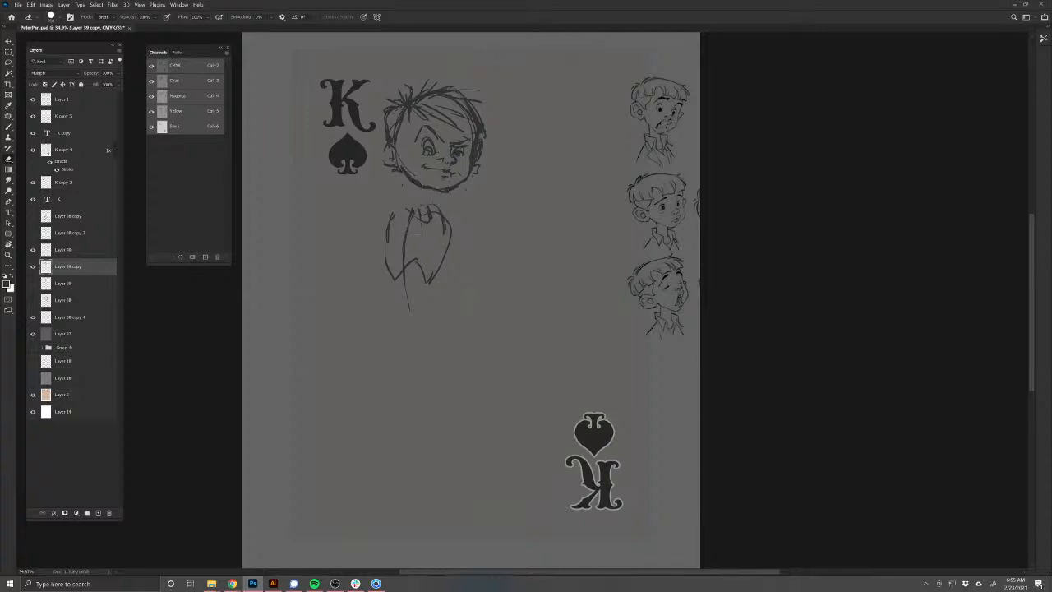
Step: On the torso layer, sketch a new neck, rounded shoulders and both arms bent with the hands on the hips
key("b")
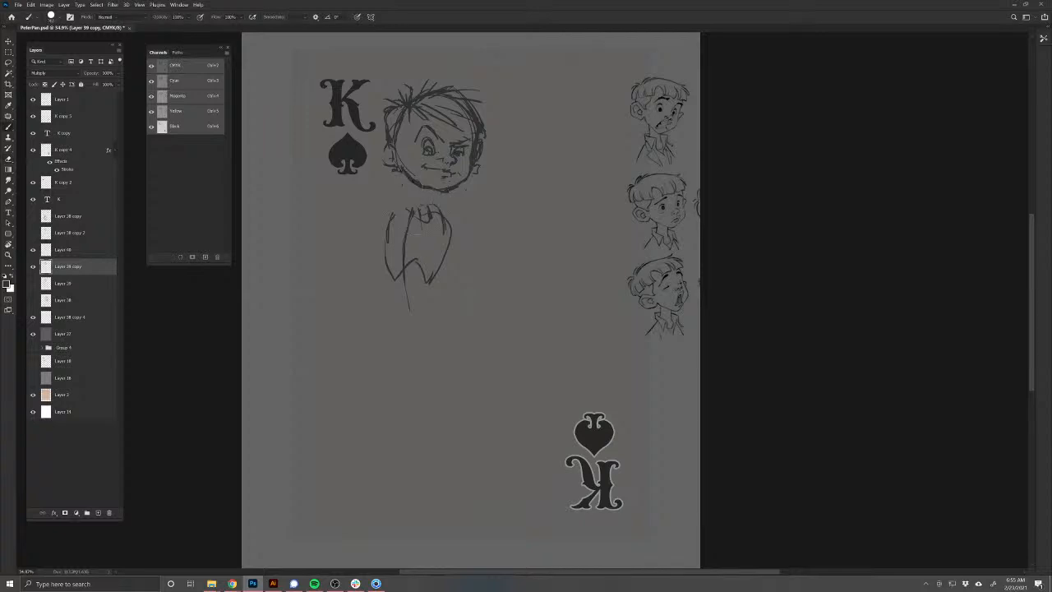
key("alt+bracketright")
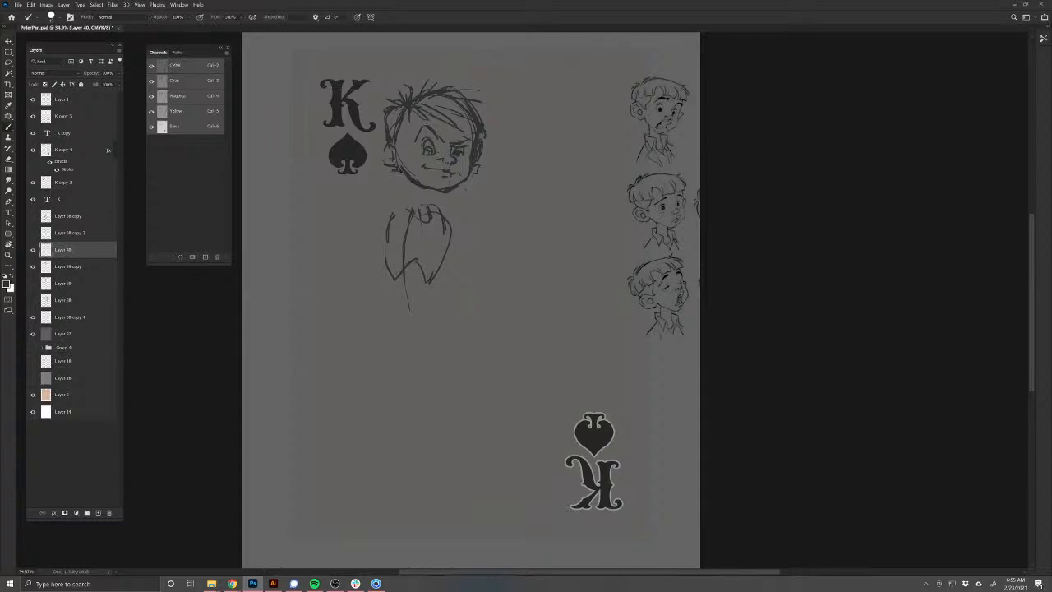
mouse_move(417, 188)
left_mouse_down()
mouse_move(408, 200)
mouse_move(425, 205)
left_mouse_up()
mouse_move(429, 197)
left_mouse_down()
mouse_move(423, 208)
mouse_move(452, 231)
mouse_move(384, 216)
mouse_move(326, 256)
mouse_move(386, 292)
left_mouse_up()
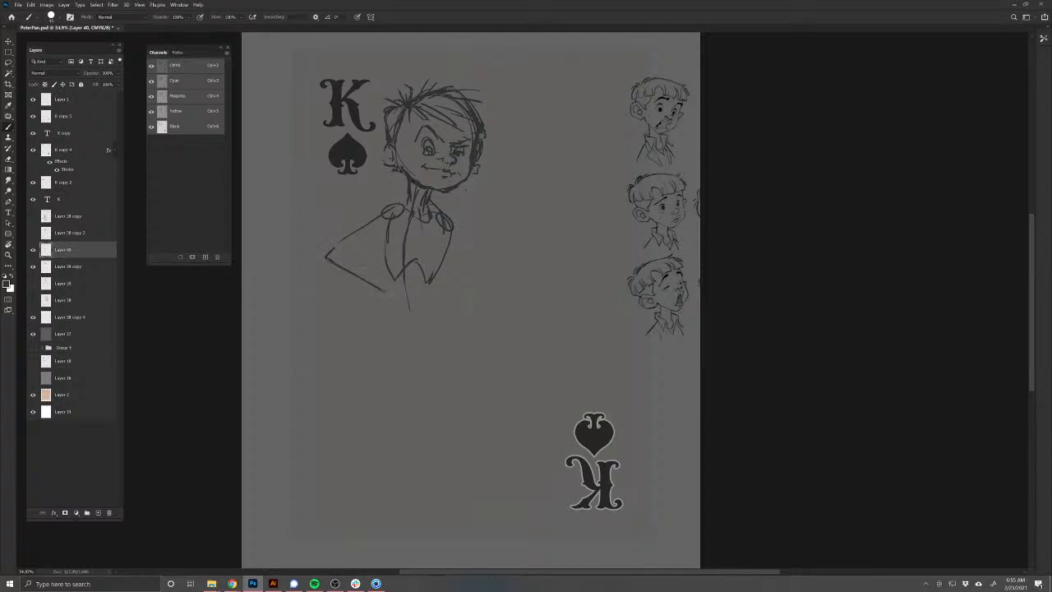
mouse_move(451, 220)
left_mouse_down()
mouse_move(490, 246)
mouse_move(447, 281)
left_mouse_up()
mouse_move(443, 212)
left_mouse_down()
mouse_move(494, 260)
mouse_move(436, 288)
mouse_move(451, 309)
mouse_move(432, 294)
mouse_move(372, 302)
left_mouse_up()
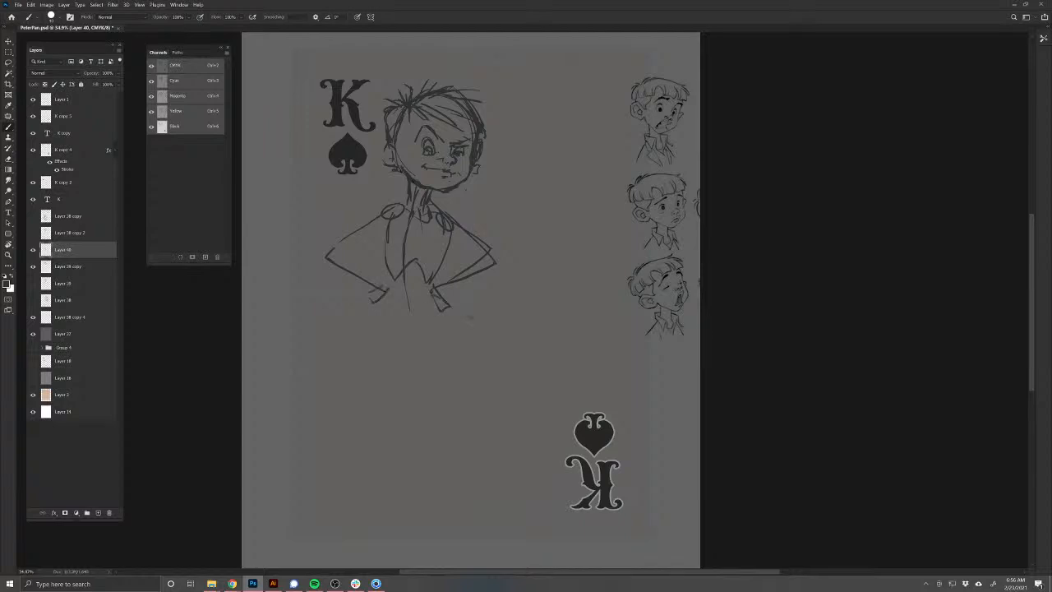
Step: Sketch a jagged tunic hem around the hips and one long leg bending at the knee down to a pointed foot
left_click_drag(398, 300, 393, 323)
left_click_drag(451, 302, 473, 319)
left_click_drag(394, 297, 394, 340)
mouse_move(406, 297)
left_mouse_down()
mouse_move(421, 289)
mouse_move(433, 316)
mouse_move(403, 322)
mouse_move(401, 301)
mouse_move(396, 321)
left_mouse_up()
left_click_drag(394, 303, 383, 315)
left_click_drag(403, 324, 423, 379)
mouse_move(397, 317)
left_mouse_down()
mouse_move(424, 378)
mouse_move(401, 463)
mouse_move(400, 513)
left_mouse_up()
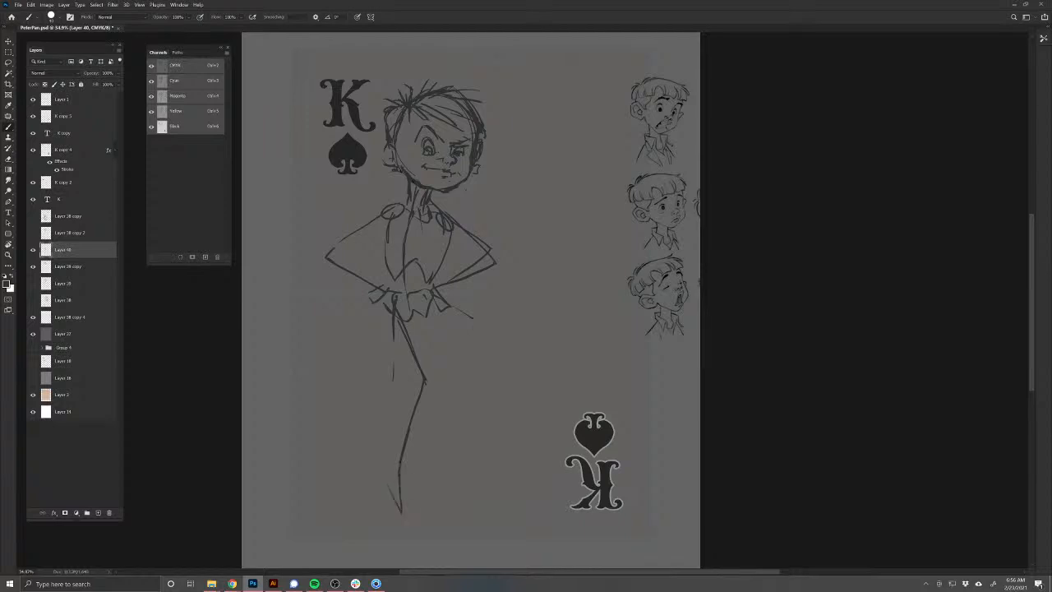
Step: Thicken the first leg and sketch the second leg running beside it down to the foot, replacing the first attempt
mouse_move(397, 465)
left_mouse_down()
mouse_move(402, 514)
mouse_move(395, 456)
mouse_move(415, 374)
left_mouse_up()
left_click_drag(427, 314, 402, 399)
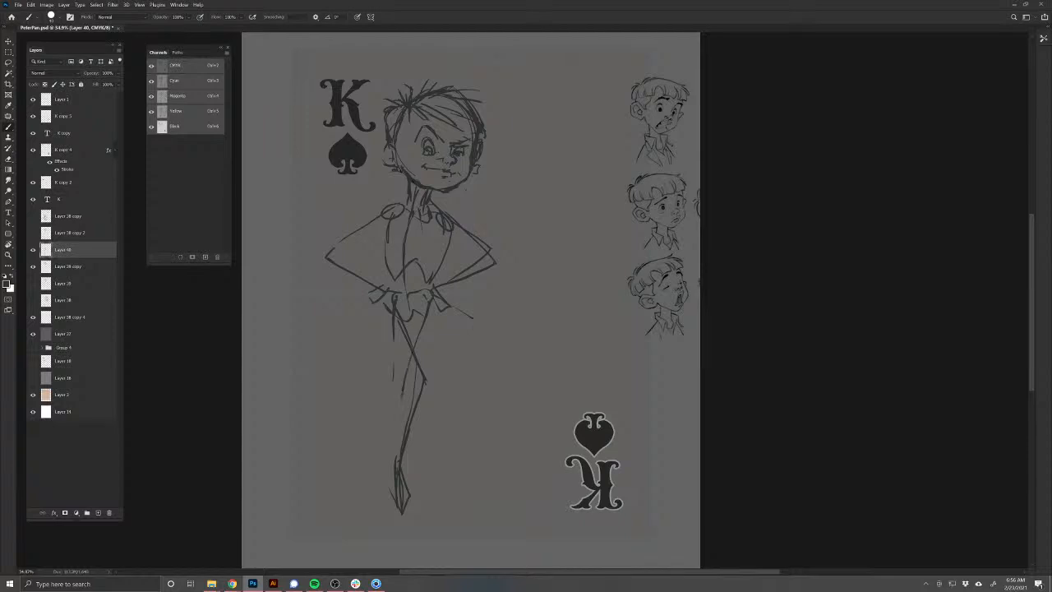
key("ctrl+z")
key("ctrl+z")
mouse_move(428, 299)
left_mouse_down()
mouse_move(443, 359)
mouse_move(435, 338)
mouse_move(416, 488)
mouse_move(427, 504)
left_mouse_up()
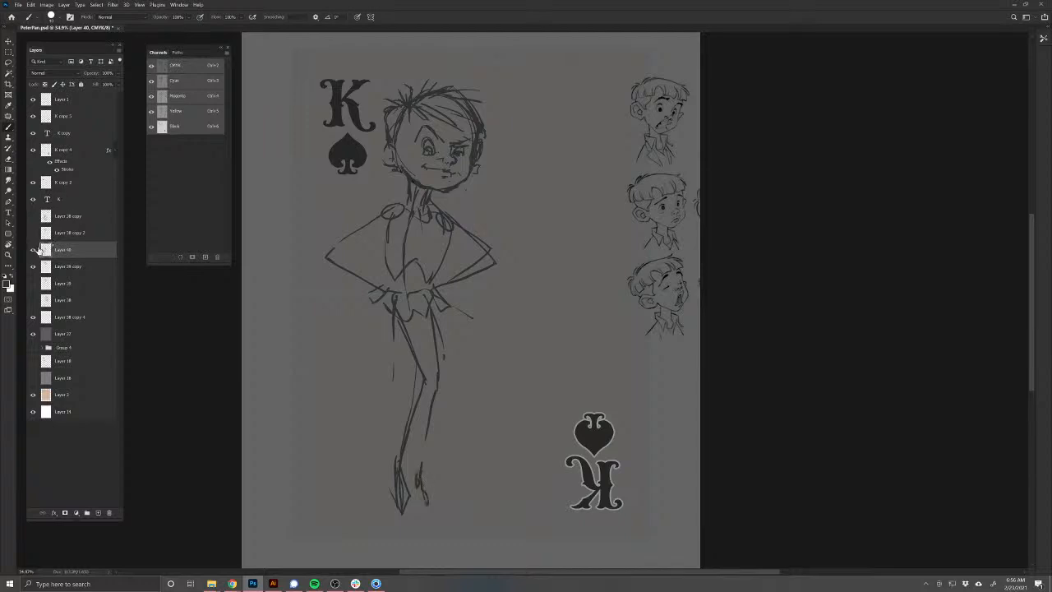
Step: Duplicate the hands-on-hips body layer, hide the original and keep the copy visible
key("ctrl+j")
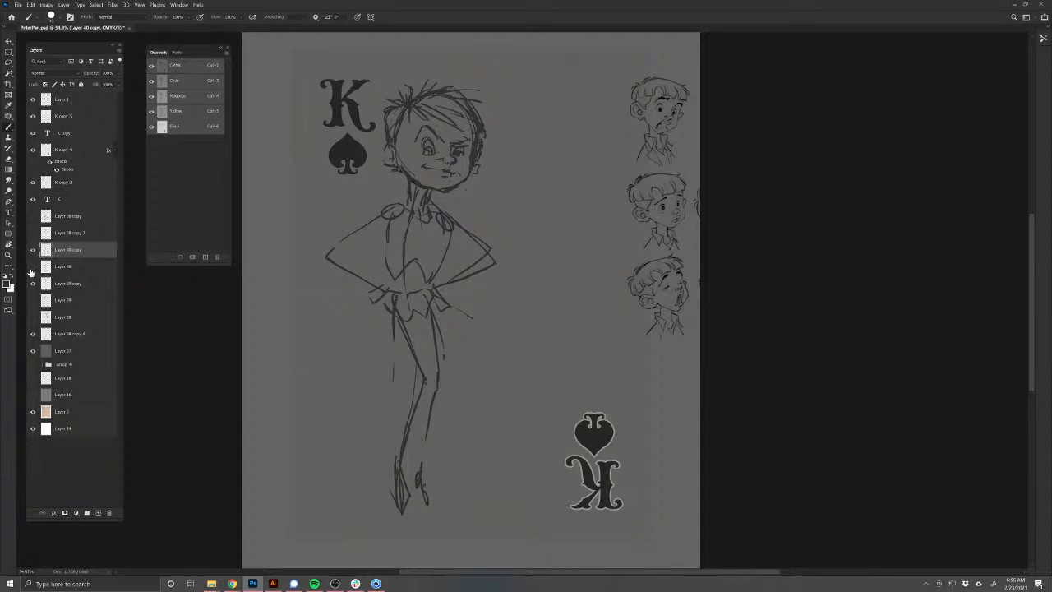
left_click(32, 252)
left_click(32, 268)
left_click(32, 268)
left_click(32, 268)
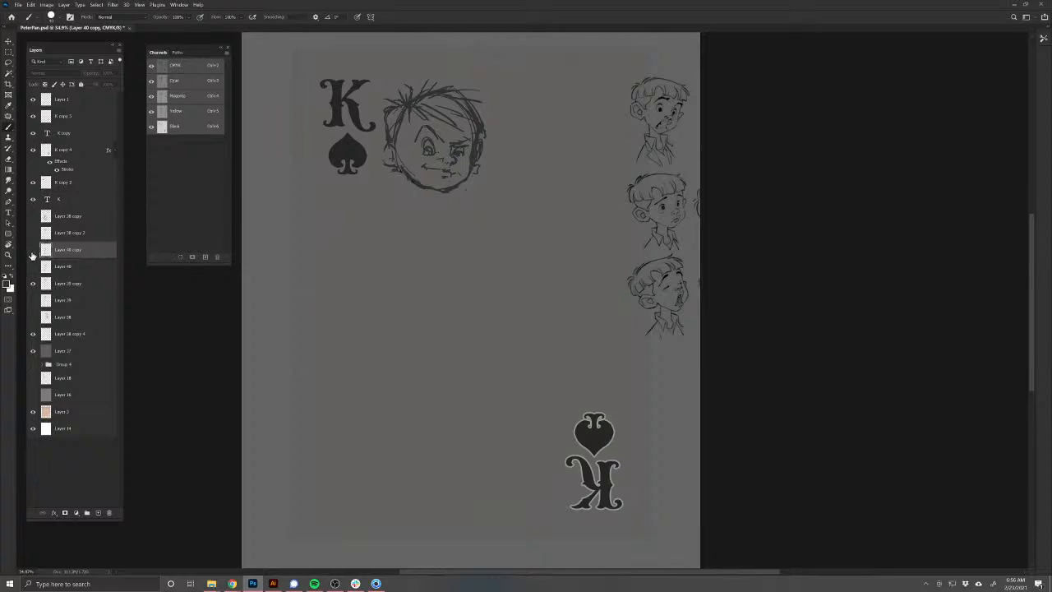
left_click(32, 251)
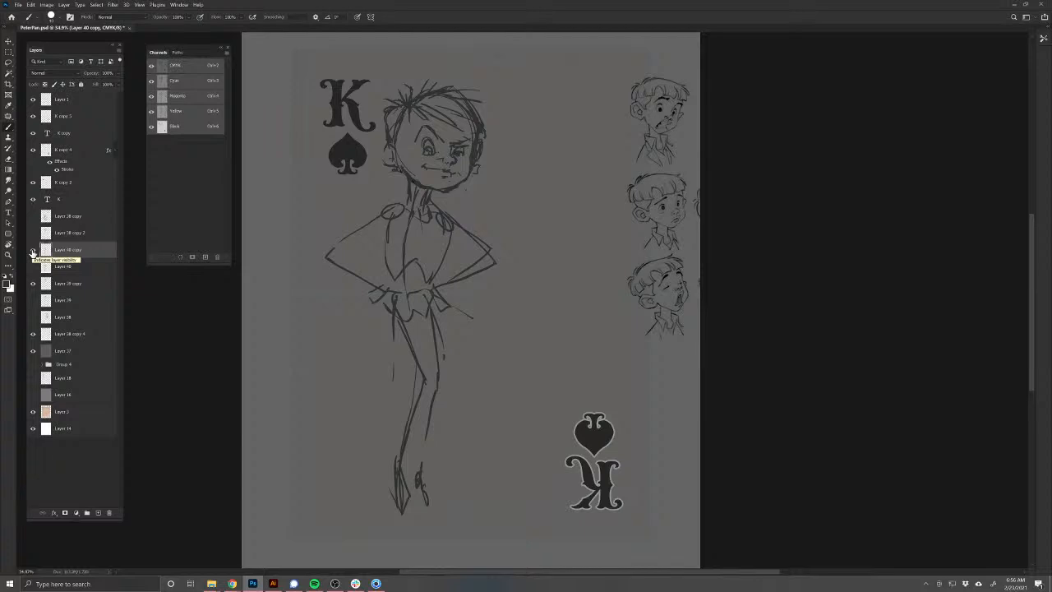
Step: On the duplicate body layer, erase both legs and the stray line beside the hip
key("e")
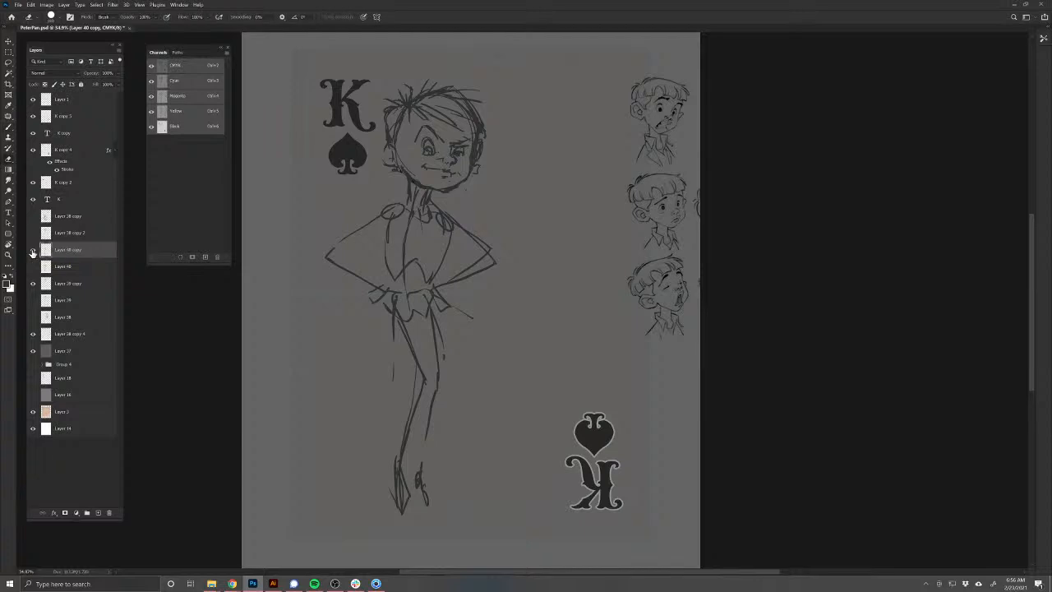
mouse_move(427, 321)
left_mouse_down()
mouse_move(407, 506)
mouse_move(396, 503)
left_mouse_up()
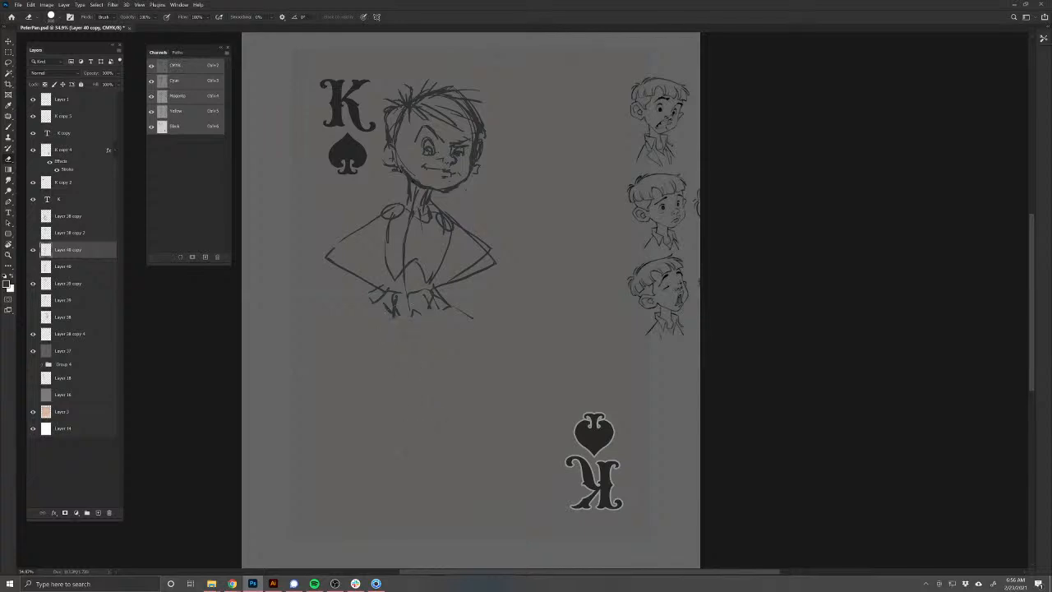
left_click_drag(478, 325, 467, 319)
key("b")
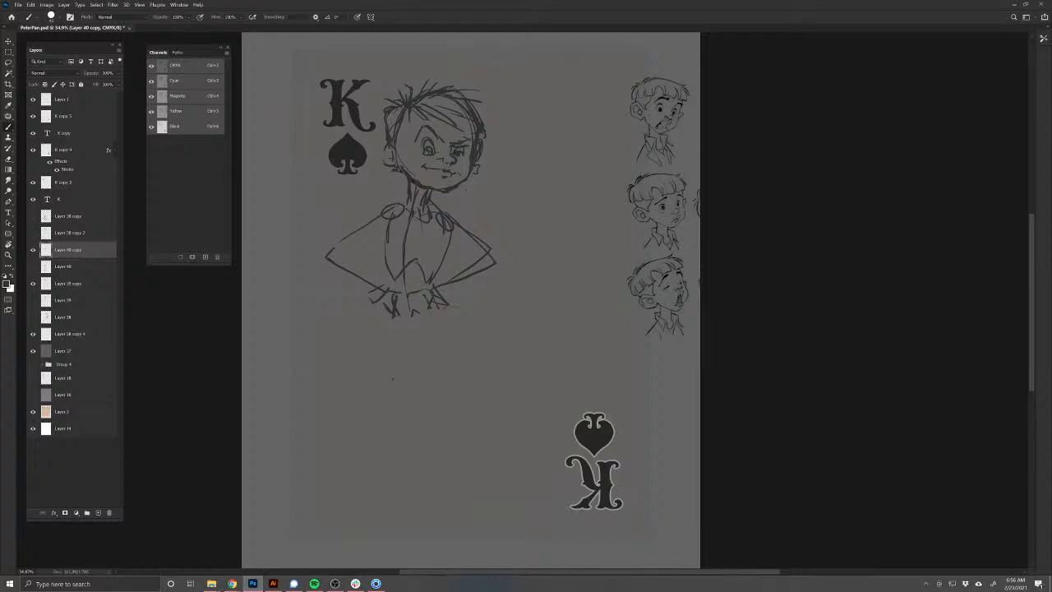
Step: Try a wide stepping pose with both legs sharply bent at the knees below the hips
mouse_move(447, 306)
left_mouse_down()
mouse_move(490, 320)
mouse_move(445, 349)
mouse_move(457, 364)
mouse_move(388, 449)
left_mouse_up()
left_click_drag(454, 373, 448, 385)
left_click_drag(395, 315, 444, 373)
left_click_drag(483, 328, 457, 438)
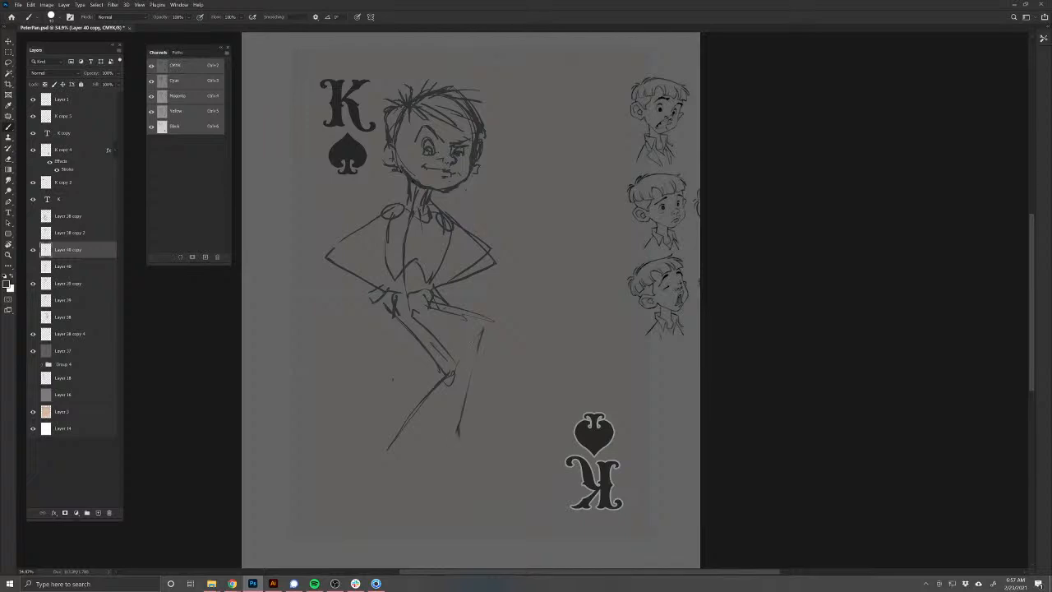
left_click_drag(390, 442, 409, 490)
mouse_move(454, 427)
left_mouse_down()
mouse_move(452, 487)
mouse_move(450, 452)
left_mouse_up()
Step: Erase the trial stepping legs below the hips
key("e")
mouse_move(406, 487)
left_mouse_down()
mouse_move(395, 442)
mouse_move(451, 362)
mouse_move(409, 331)
left_mouse_up()
left_click_drag(492, 323, 444, 305)
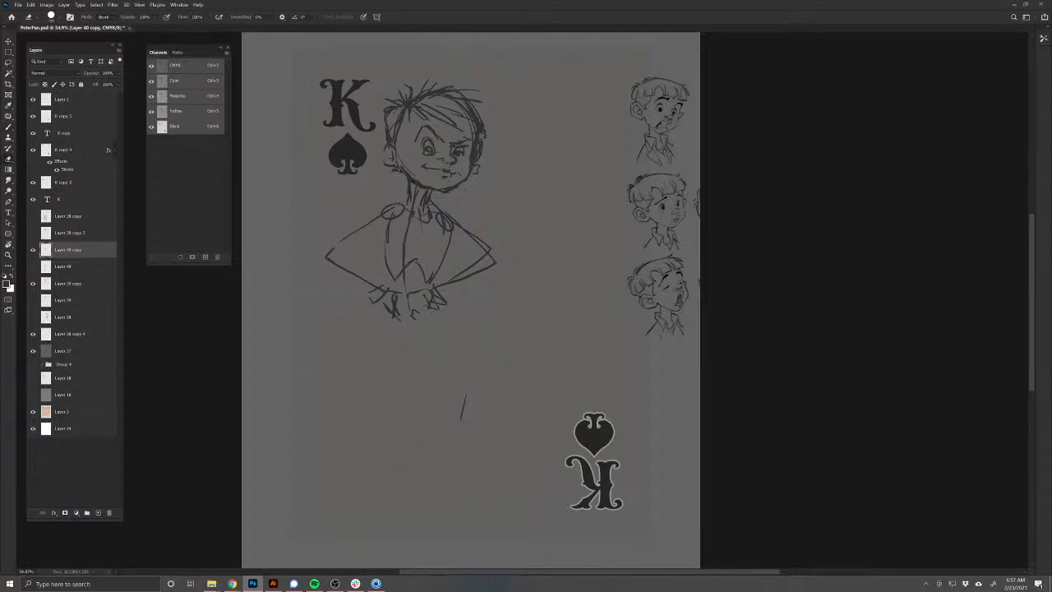
left_click_drag(463, 395, 461, 421)
key("b")
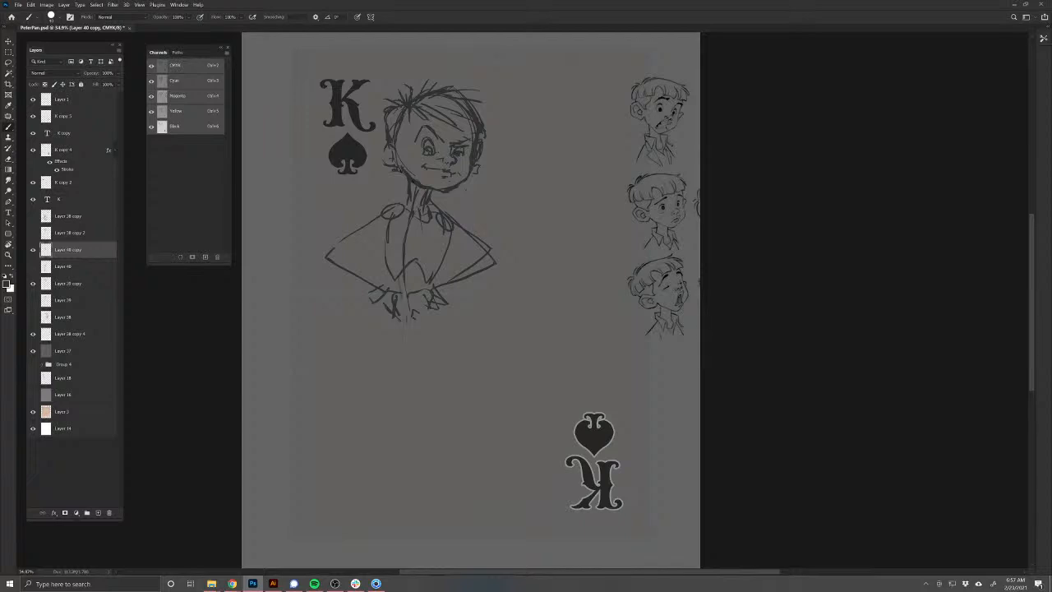
left_click_drag(401, 322, 375, 393)
left_click_drag(428, 319, 404, 393)
key("ctrl+z")
key("ctrl+z")
left_click_drag(384, 159, 417, 447)
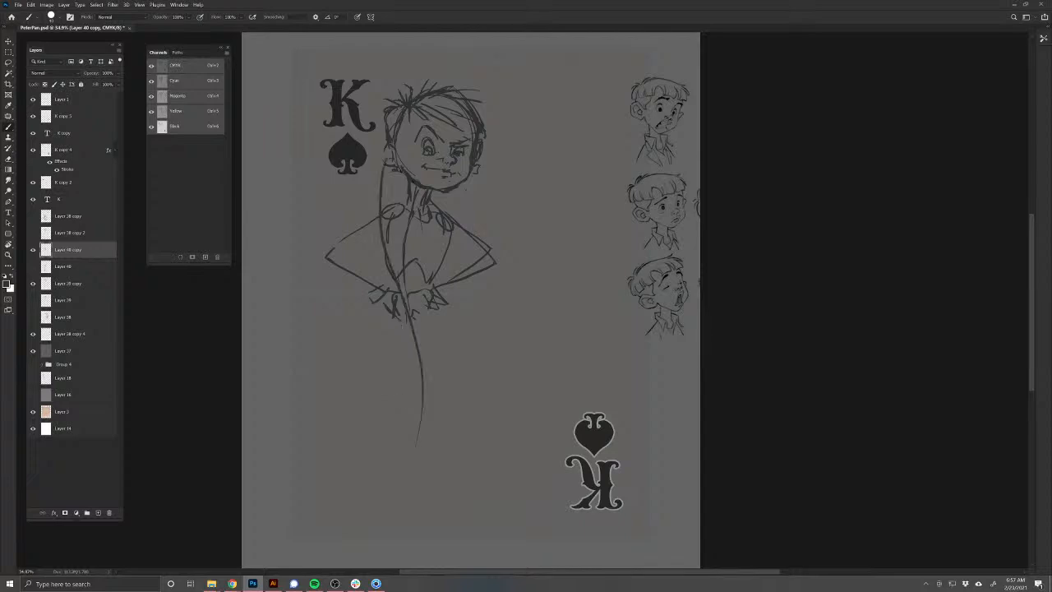
key("ctrl+z")
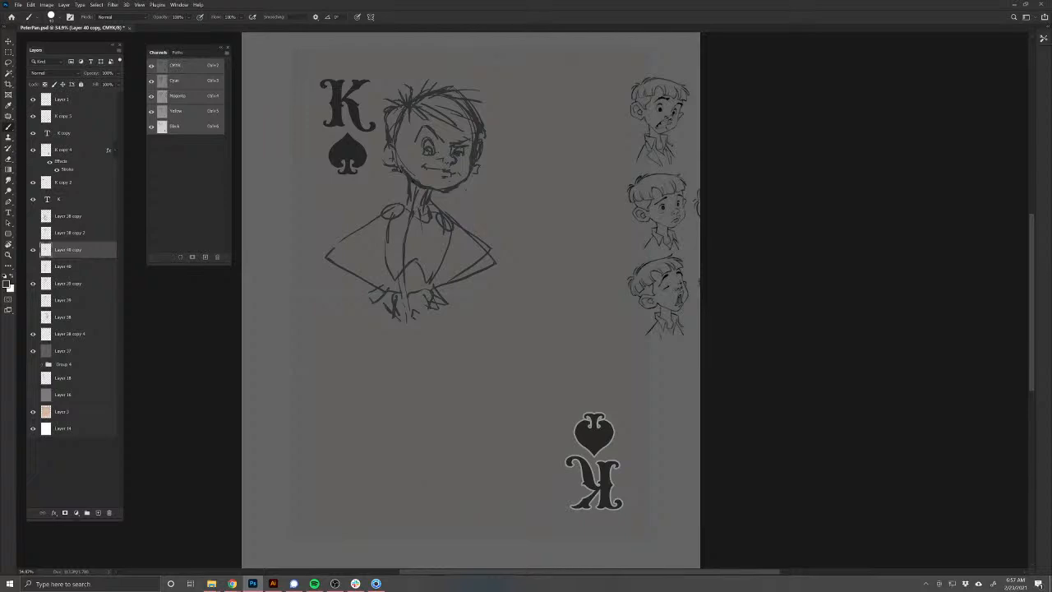
Step: Try new chest and pelvis construction lines with an angled pair of legs beneath them
mouse_move(423, 254)
left_mouse_down()
mouse_move(449, 248)
mouse_move(408, 285)
mouse_move(437, 318)
mouse_move(408, 383)
left_mouse_up()
left_click_drag(436, 252, 428, 276)
mouse_move(438, 215)
left_mouse_down()
mouse_move(435, 240)
mouse_move(379, 279)
mouse_move(400, 264)
left_mouse_up()
left_click_drag(421, 237, 409, 272)
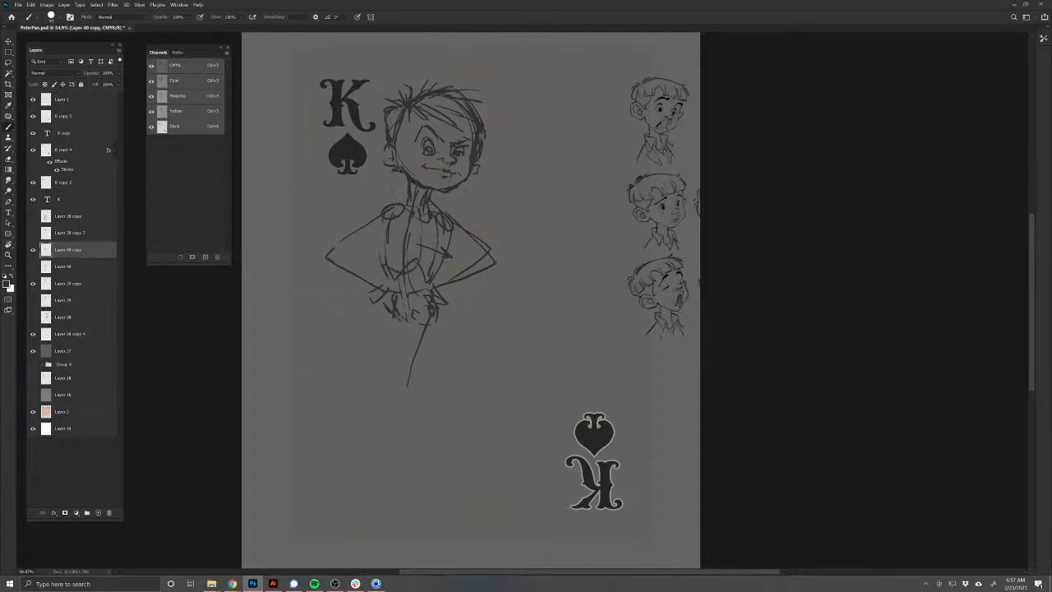
mouse_move(416, 317)
left_mouse_down()
mouse_move(407, 381)
mouse_move(377, 334)
mouse_move(346, 374)
mouse_move(411, 388)
mouse_move(429, 419)
left_mouse_up()
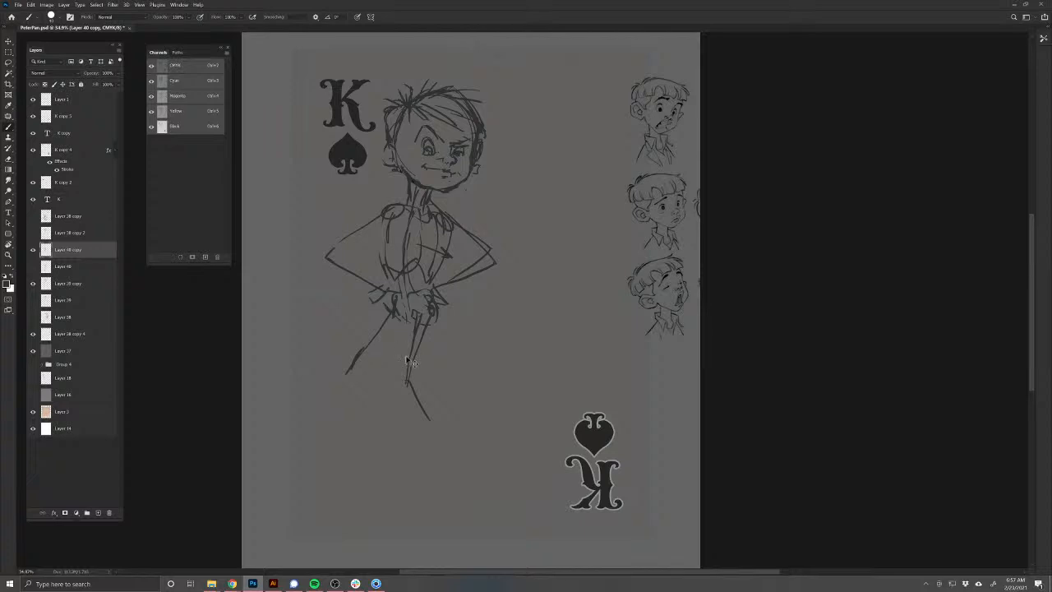
Step: Clear the entire body sketch from the duplicate layer, leaving only the head above
key("ctrl+z")
key("ctrl+z")
key("e")
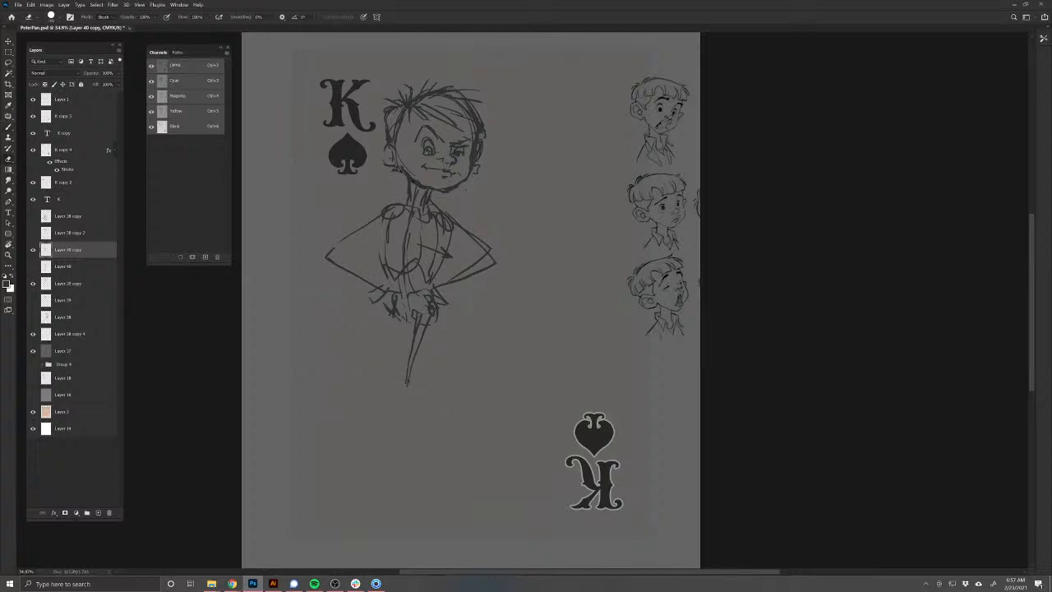
mouse_move(408, 384)
left_mouse_down()
mouse_move(414, 338)
mouse_move(354, 257)
mouse_move(427, 210)
mouse_move(450, 281)
mouse_move(427, 194)
left_mouse_up()
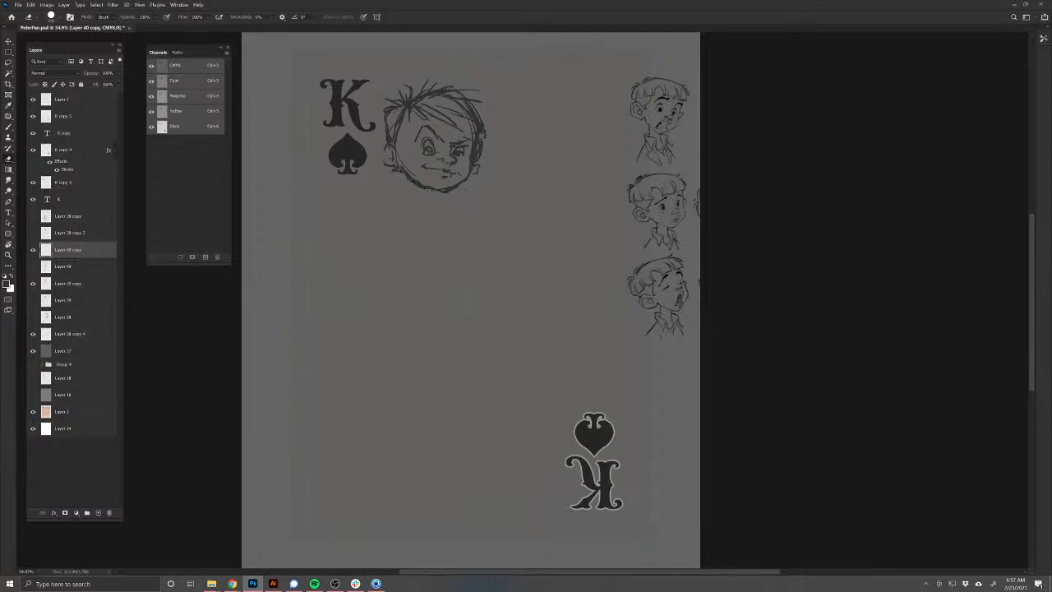
Step: Sketch a new neck and curved centre line below the head, undoing the trial arm across the chest
key("b")
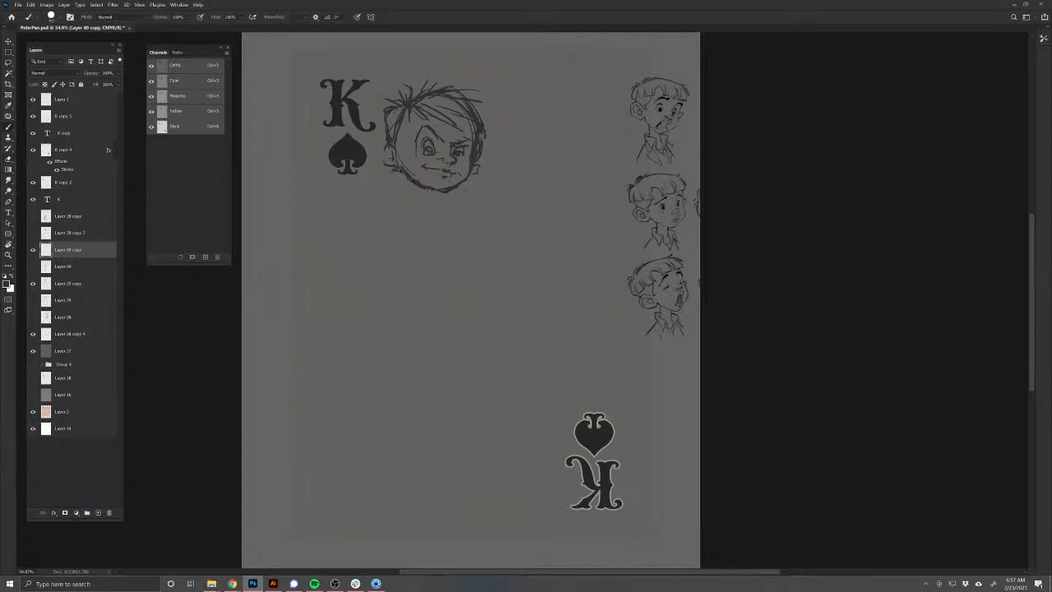
left_click_drag(419, 194, 431, 267)
mouse_move(409, 181)
left_mouse_down()
mouse_move(415, 198)
mouse_move(433, 200)
left_mouse_up()
mouse_move(437, 203)
left_mouse_down()
mouse_move(459, 225)
mouse_move(382, 277)
left_mouse_up()
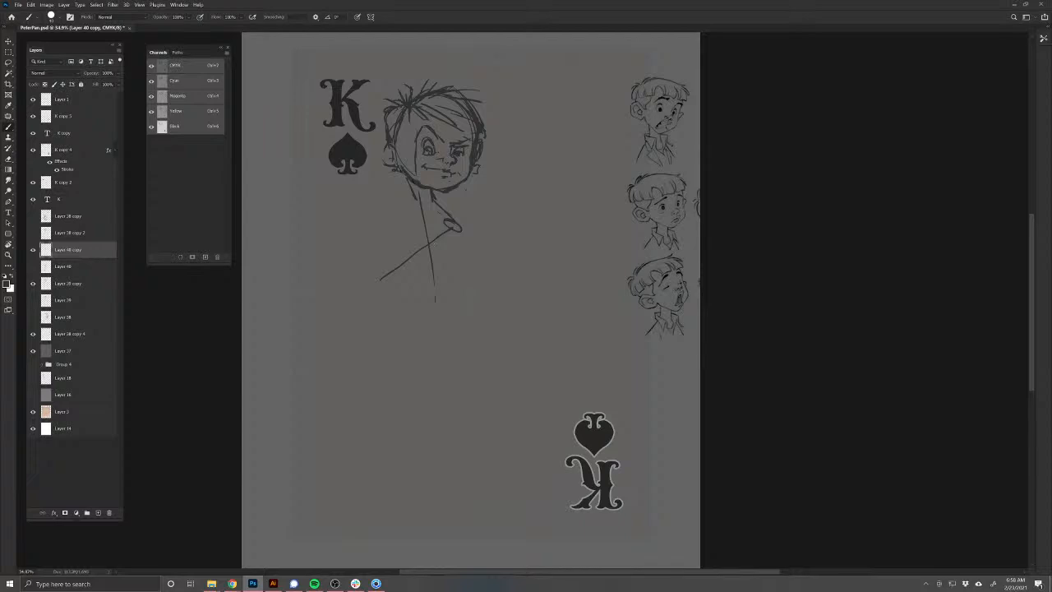
left_click_drag(451, 231, 430, 244)
left_click_drag(417, 205, 411, 213)
mouse_move(429, 229)
left_mouse_down()
mouse_move(438, 226)
mouse_move(432, 245)
left_mouse_up()
key("ctrl+z")
key("ctrl+z")
Step: Sketch the new torso's side contours and waist around the centre line, strengthening the curved outlines
mouse_move(439, 198)
left_mouse_down()
mouse_move(467, 221)
mouse_move(447, 285)
left_mouse_up()
left_click_drag(446, 286, 419, 272)
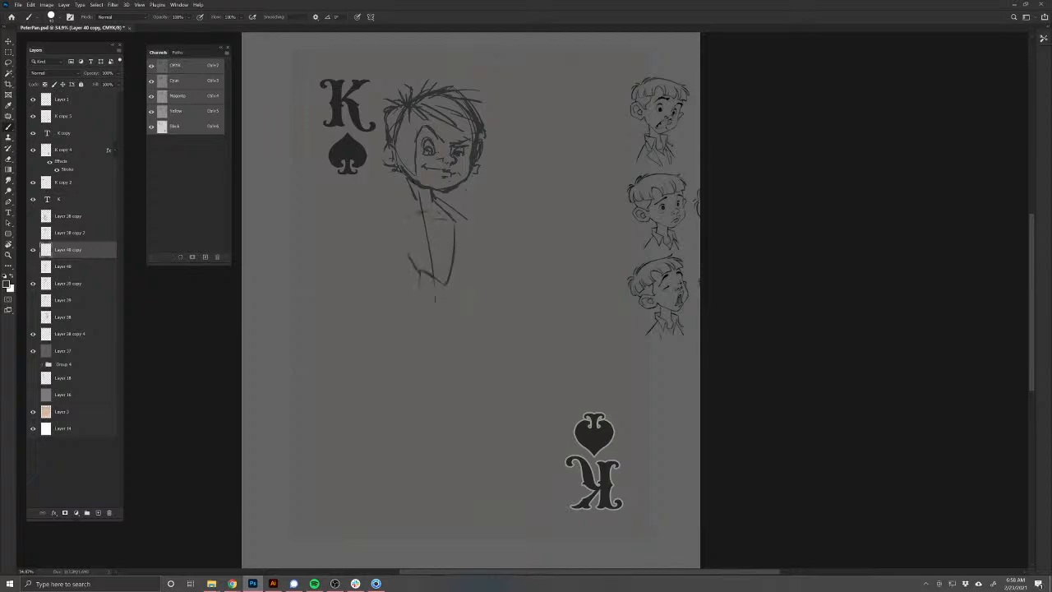
mouse_move(400, 219)
left_mouse_down()
mouse_move(397, 247)
mouse_move(409, 294)
mouse_move(389, 265)
mouse_move(391, 213)
mouse_move(419, 291)
left_mouse_up()
left_click_drag(393, 240, 401, 273)
left_click_drag(457, 227, 446, 290)
left_click_drag(433, 212, 433, 308)
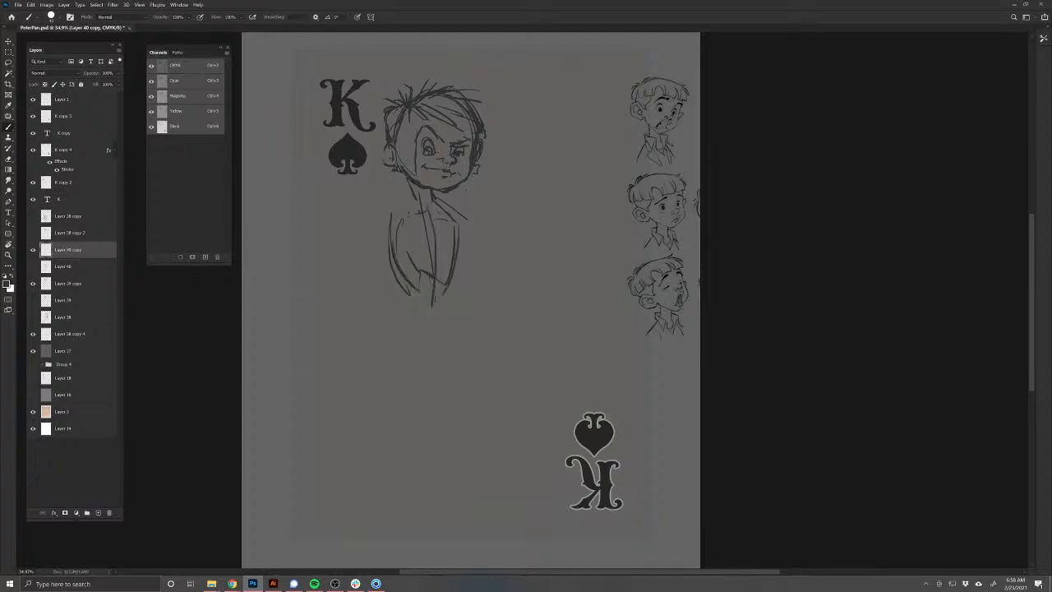
left_click_drag(399, 258, 414, 283)
Step: Add the shoulder line across the new torso and rough in one bent arm returning to the waist
mouse_move(396, 219)
left_mouse_down()
mouse_move(398, 259)
mouse_move(406, 223)
mouse_move(467, 223)
left_mouse_up()
left_click_drag(419, 197, 398, 213)
mouse_move(444, 204)
left_mouse_down()
mouse_move(458, 214)
mouse_move(385, 218)
left_mouse_up()
mouse_move(462, 224)
left_mouse_down()
mouse_move(477, 245)
mouse_move(454, 279)
mouse_move(478, 250)
left_mouse_up()
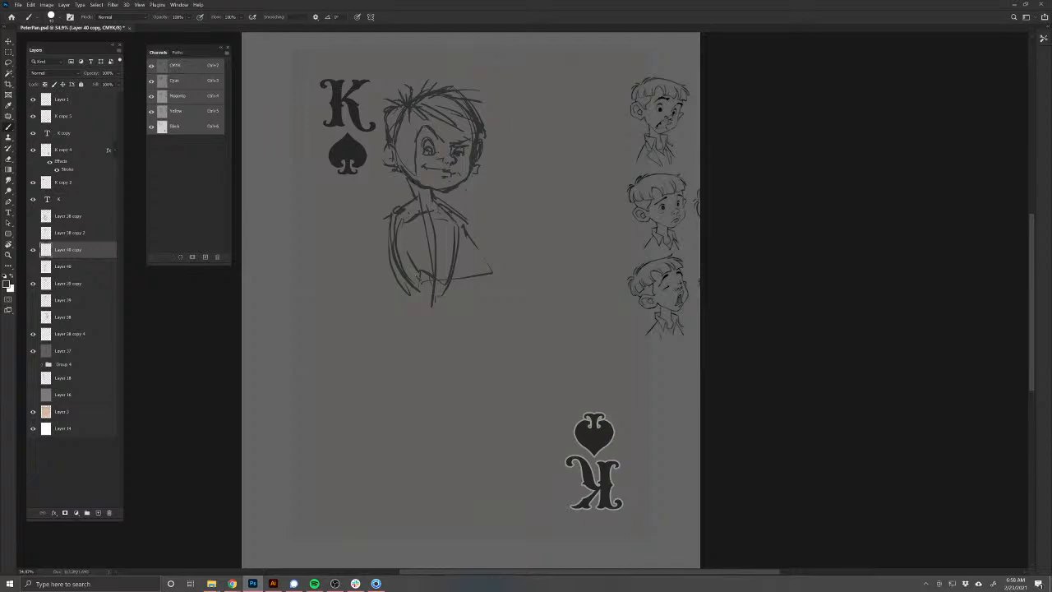
left_click_drag(453, 295, 438, 306)
Step: Hide the new body and head-only layers, show the earlier dynamically posed figure and select its layer, Layer 39
left_click(33, 251)
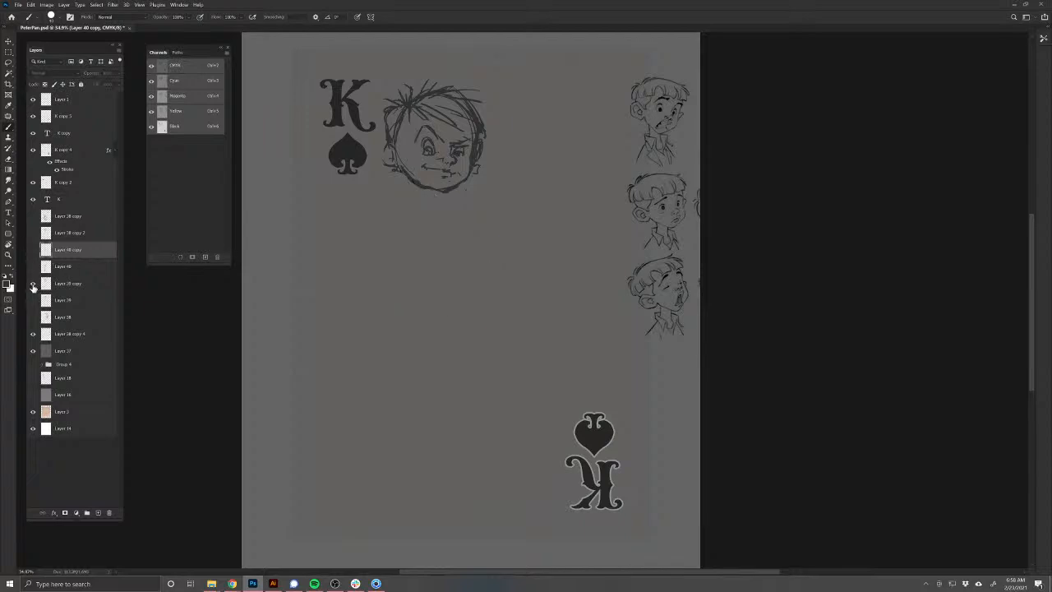
left_click(33, 284)
left_click(33, 301)
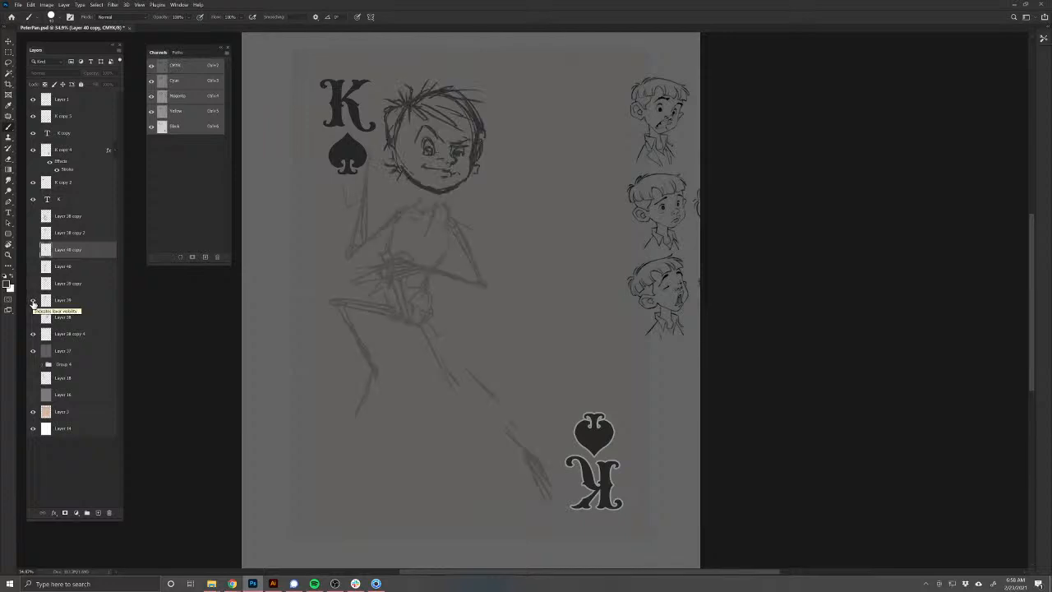
left_click(32, 303)
left_click(33, 303)
left_click(43, 303)
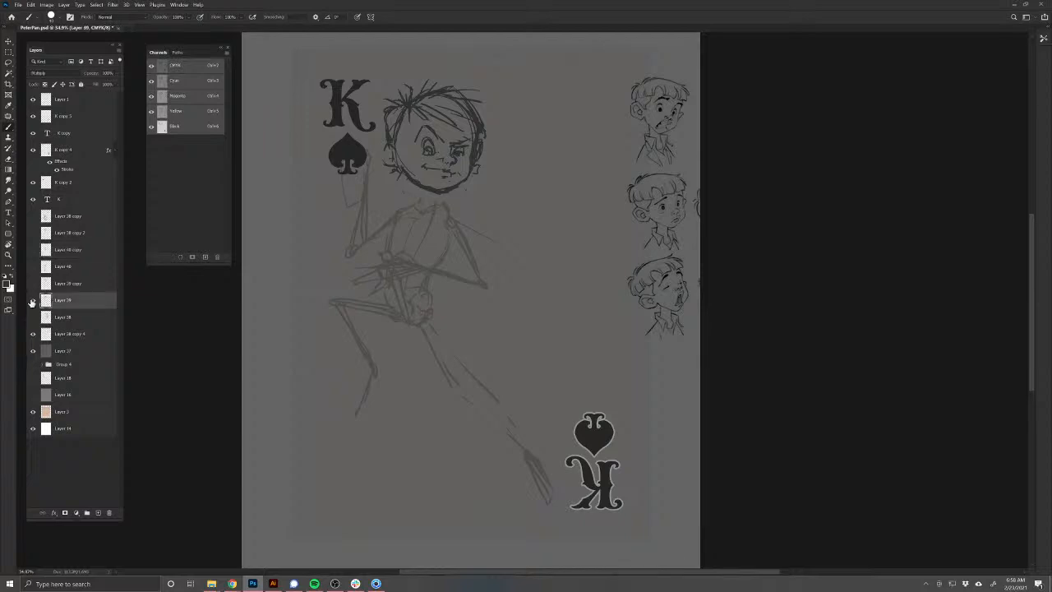
Step: Toggle the Layer 39 figure and the mirrored figure on the layer below it to compare the two poses
left_click(32, 303)
left_click(33, 304)
left_click(32, 318)
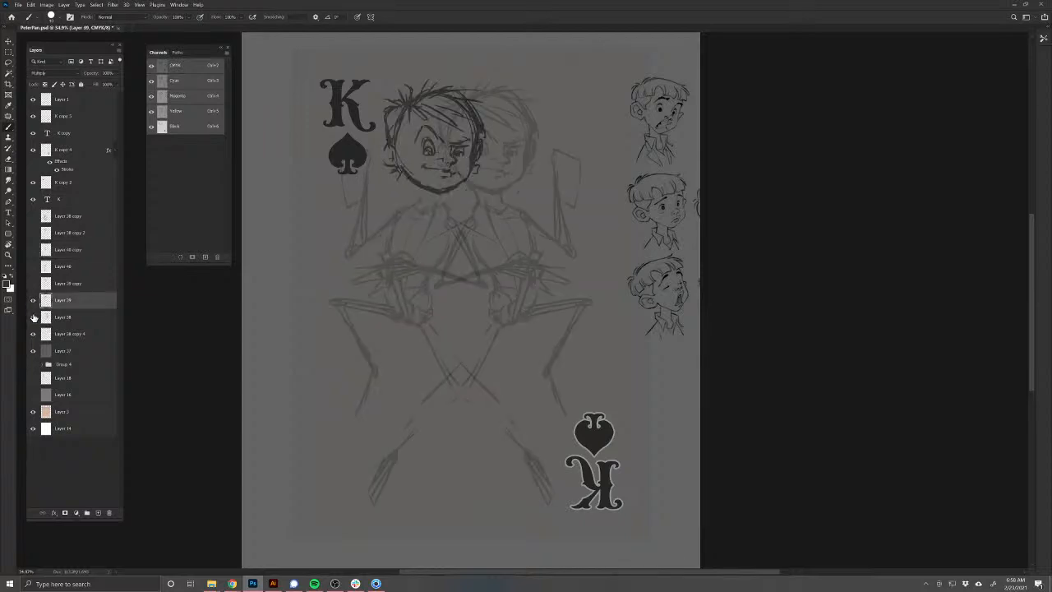
left_click(33, 317)
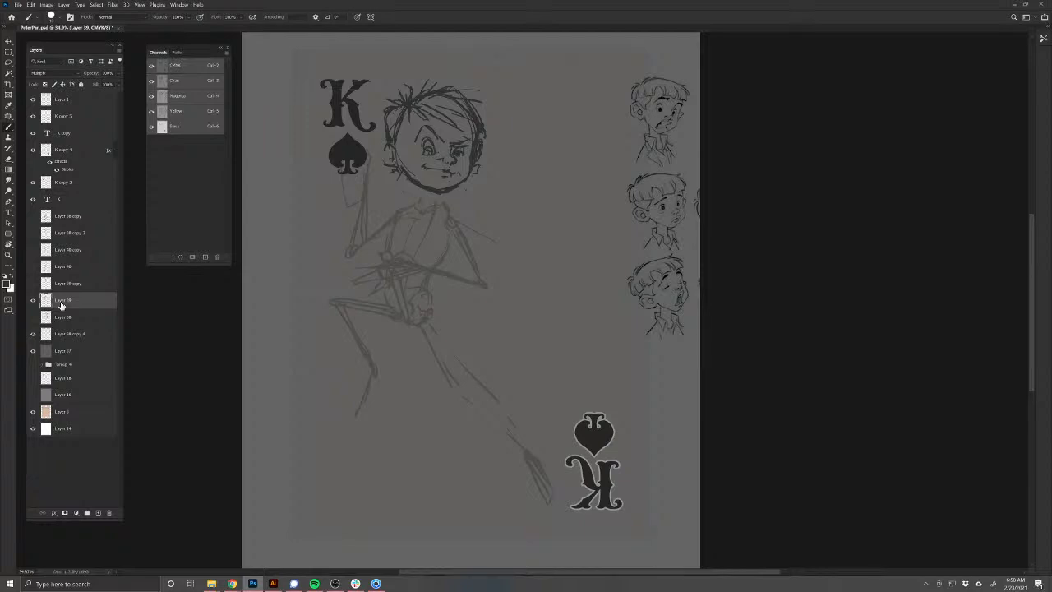
Step: Duplicate the Layer 39 figure and rotate the copy 180° around the card's centre, transforming it together with the white background layer
key("ctrl+j")
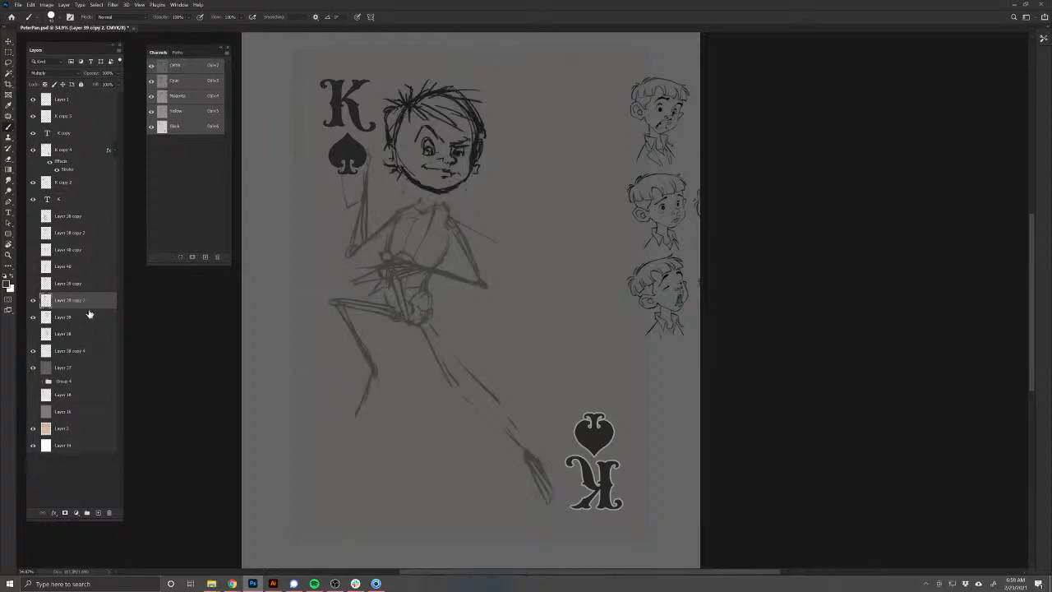
left_click(83, 449, "ctrl")
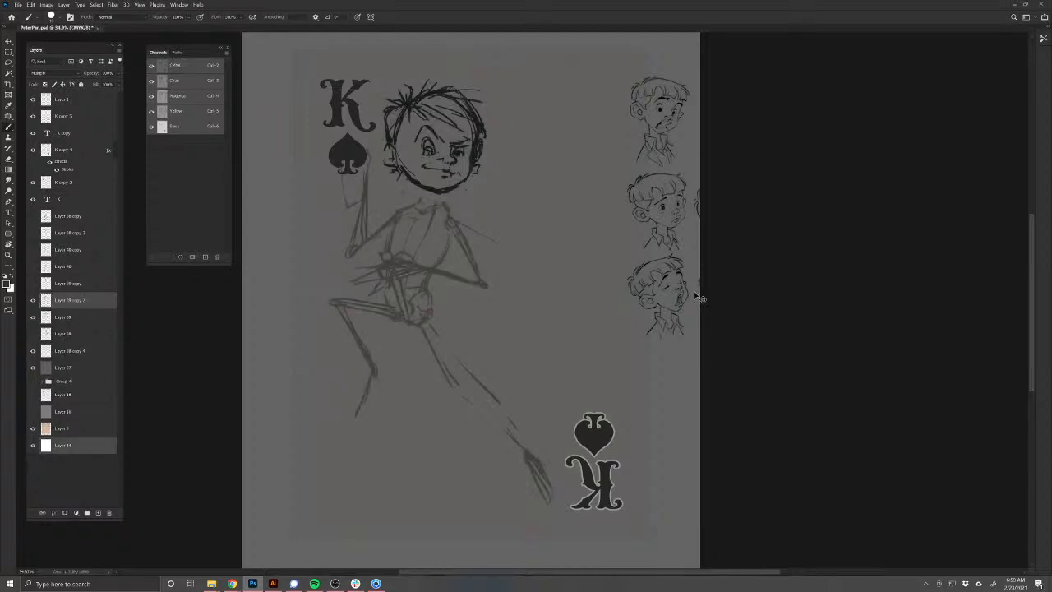
key("ctrl+t")
left_click_drag(791, 235, 305, 349)
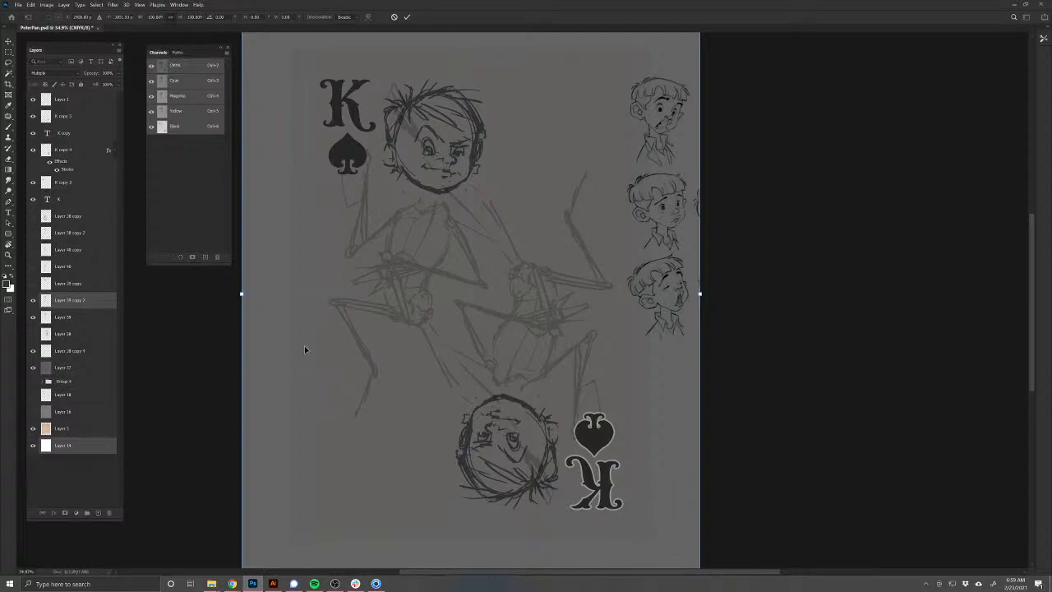
key("Return")
key("b")
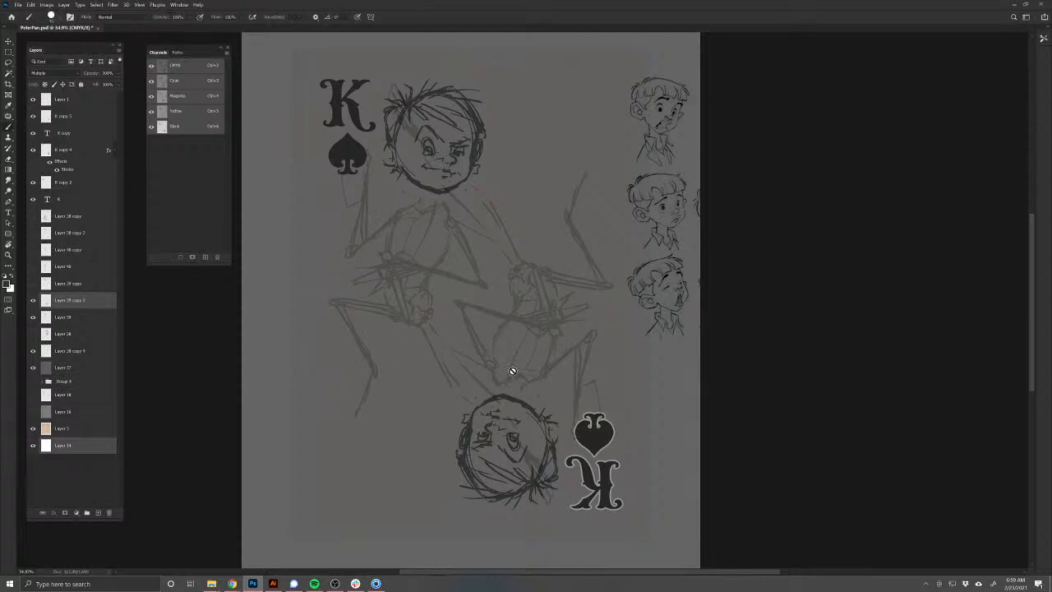
Step: Select the upright figure's layer, Layer 39, and erase its long outstretched leg
key("v")
left_click(436, 359)
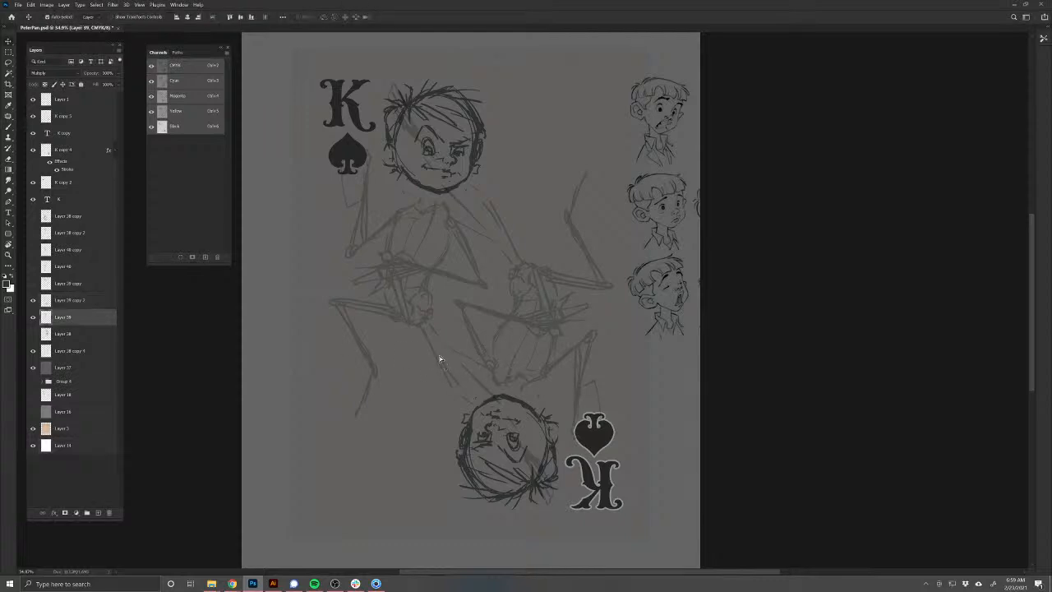
left_click_drag(439, 358, 436, 356)
key("b")
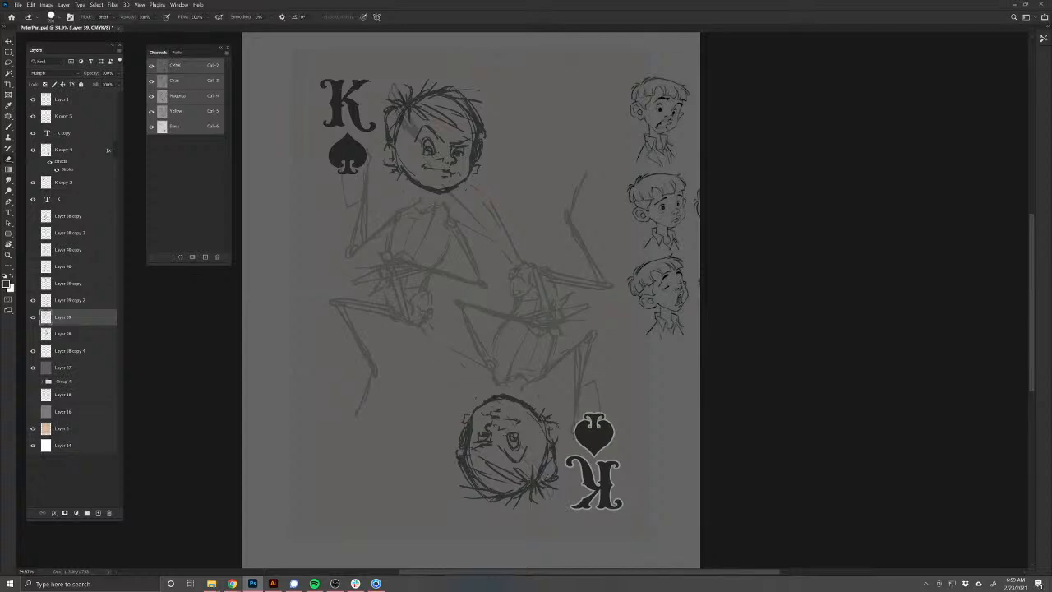
key("b")
Step: Sketch a nearly vertical leg with a knee joint down from the upright figure's hip
left_click_drag(420, 325, 397, 397)
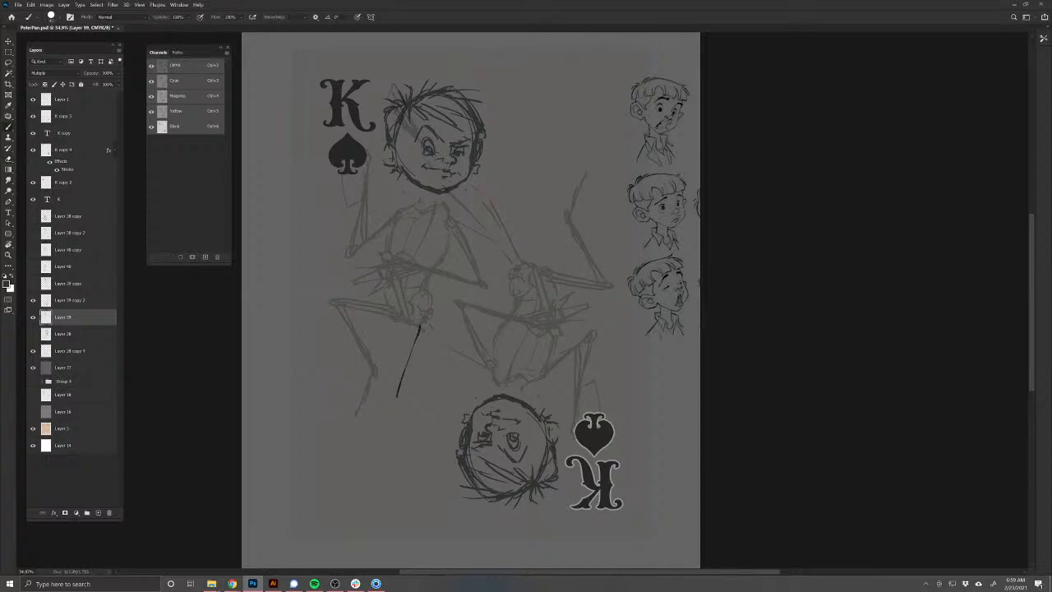
key("ctrl+z")
mouse_move(420, 325)
left_mouse_down()
mouse_move(405, 415)
mouse_move(416, 355)
left_mouse_up()
left_click_drag(406, 411, 430, 492)
left_click_drag(411, 330, 406, 389)
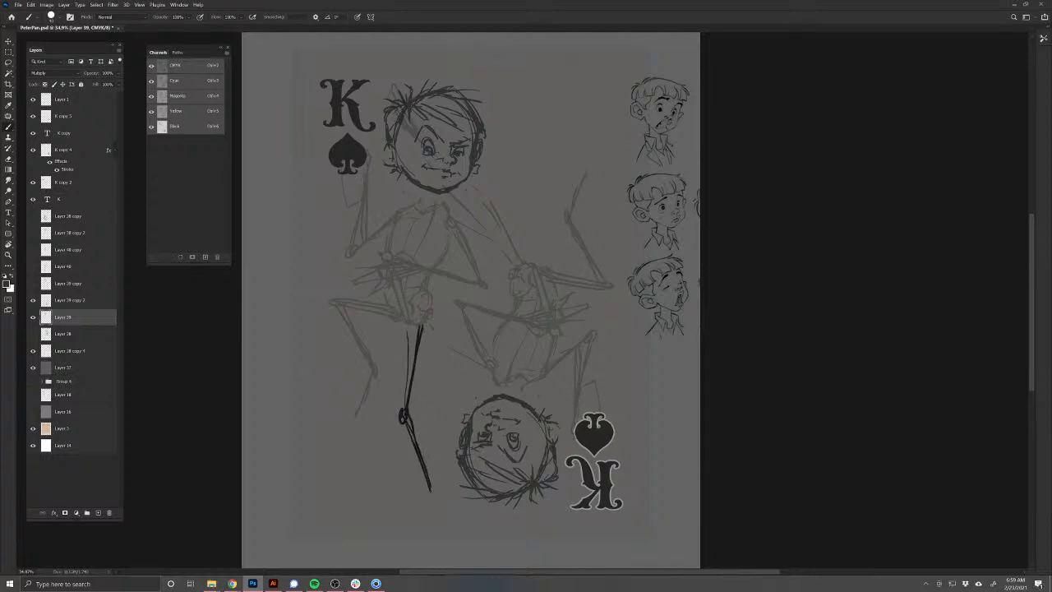
Step: Try erasing the raised bent leg and sketching a replacement leg from the hip
key("e")
mouse_move(332, 301)
left_mouse_down()
mouse_move(367, 347)
mouse_move(371, 403)
left_mouse_up()
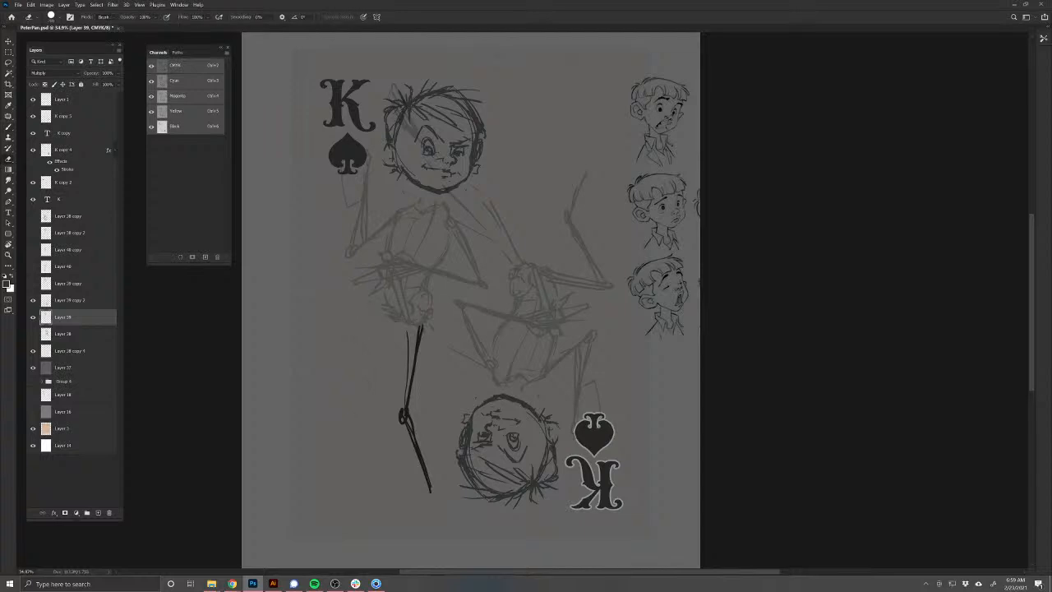
key("b")
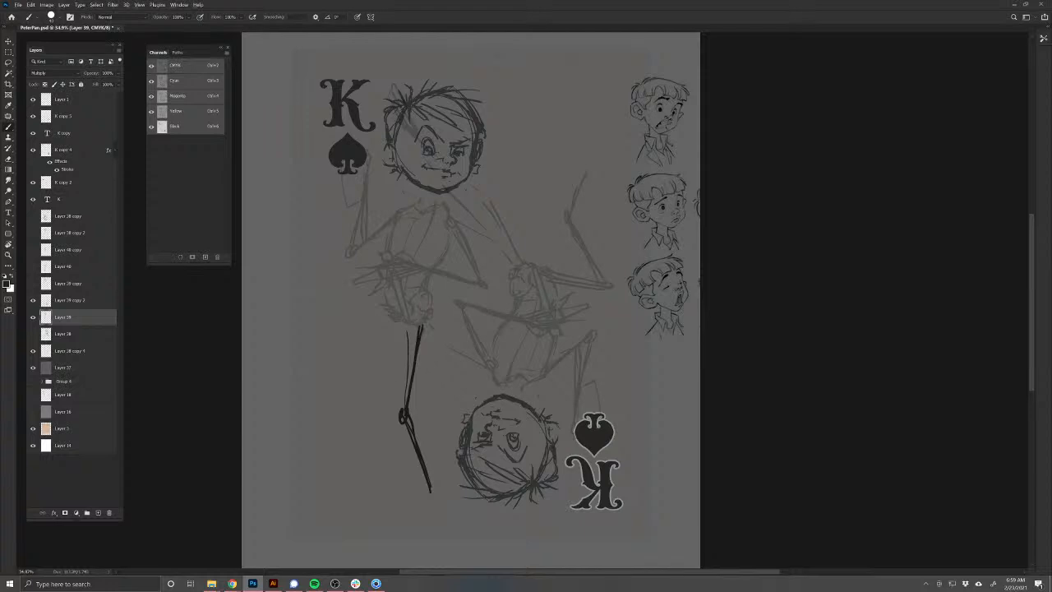
left_click_drag(392, 317, 370, 388)
key("ctrl+z")
key("ctrl+z")
Step: Erase the newly drawn vertical leg and the raised bent leg from the upright figure
key("e")
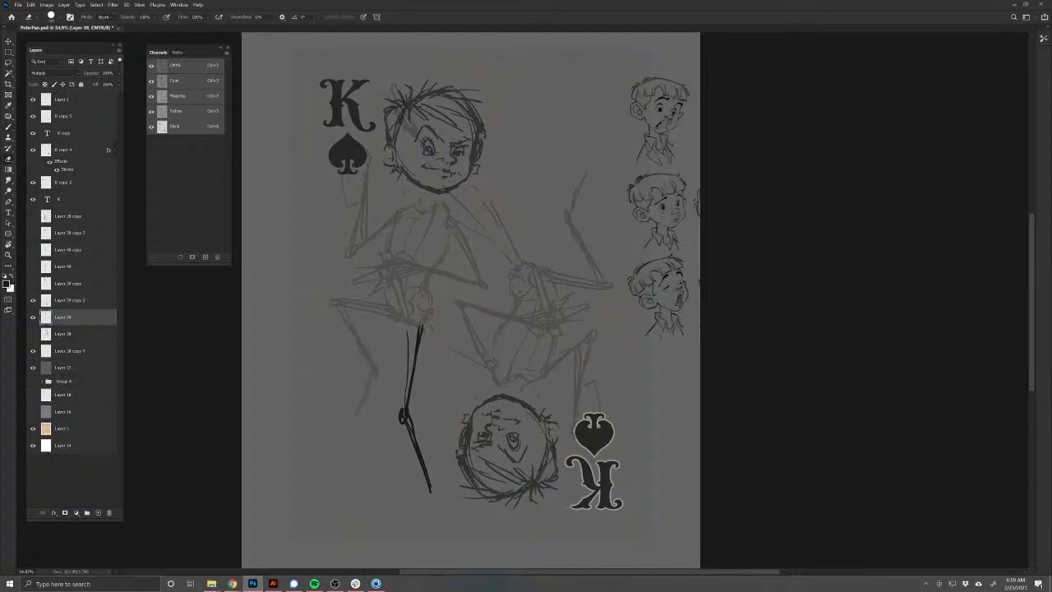
left_click_drag(428, 484, 417, 335)
left_click_drag(338, 309, 367, 390)
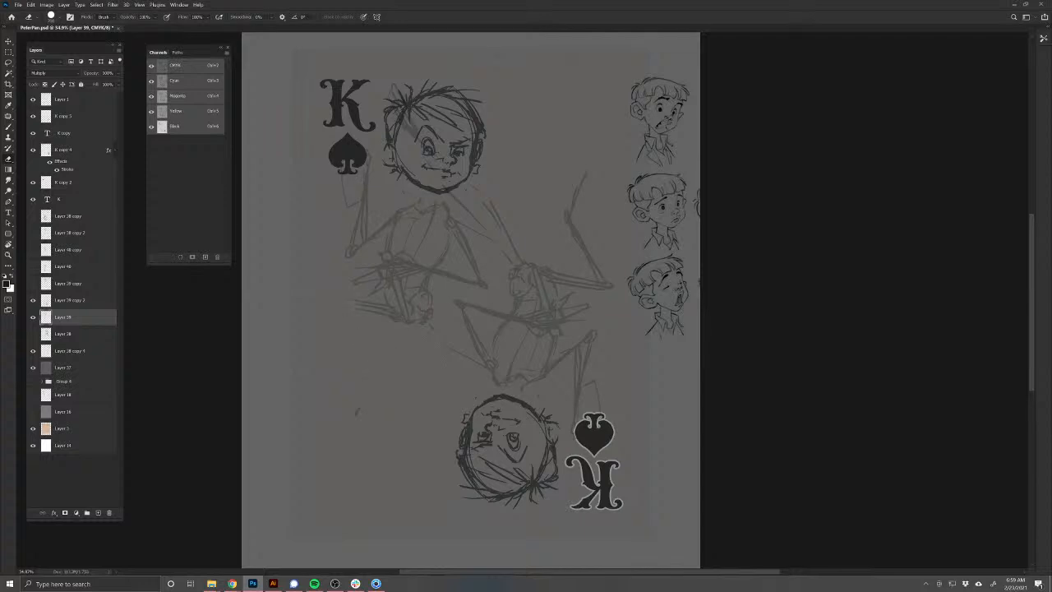
left_click_drag(358, 316, 384, 322)
Step: Sketch two new legs from the hips, one long and slanting down, the other bent at the knee
key("b")
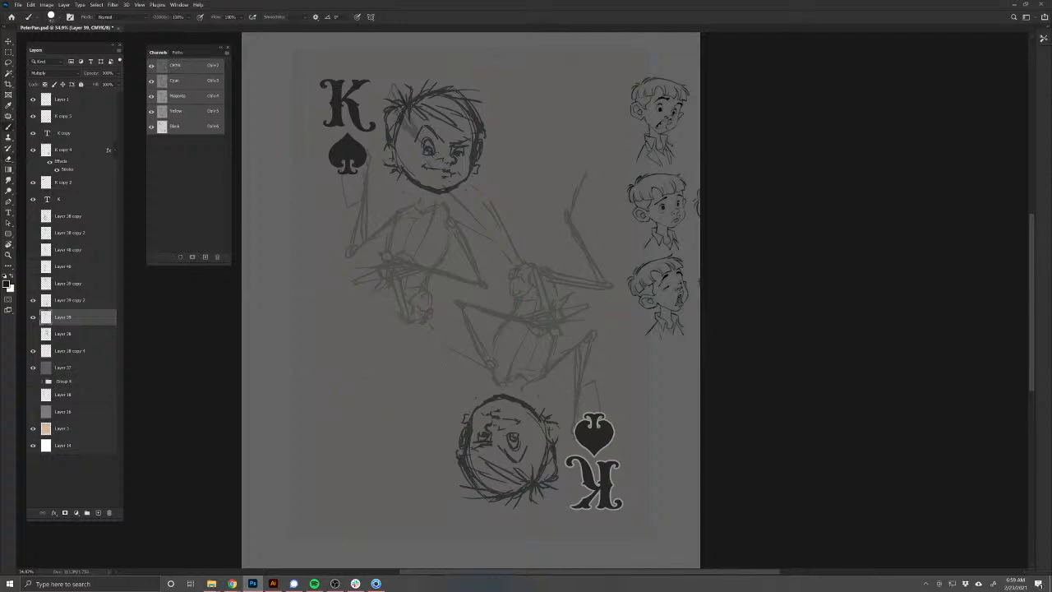
left_click(428, 324)
left_click_drag(425, 327, 356, 477)
left_click_drag(382, 406, 357, 475)
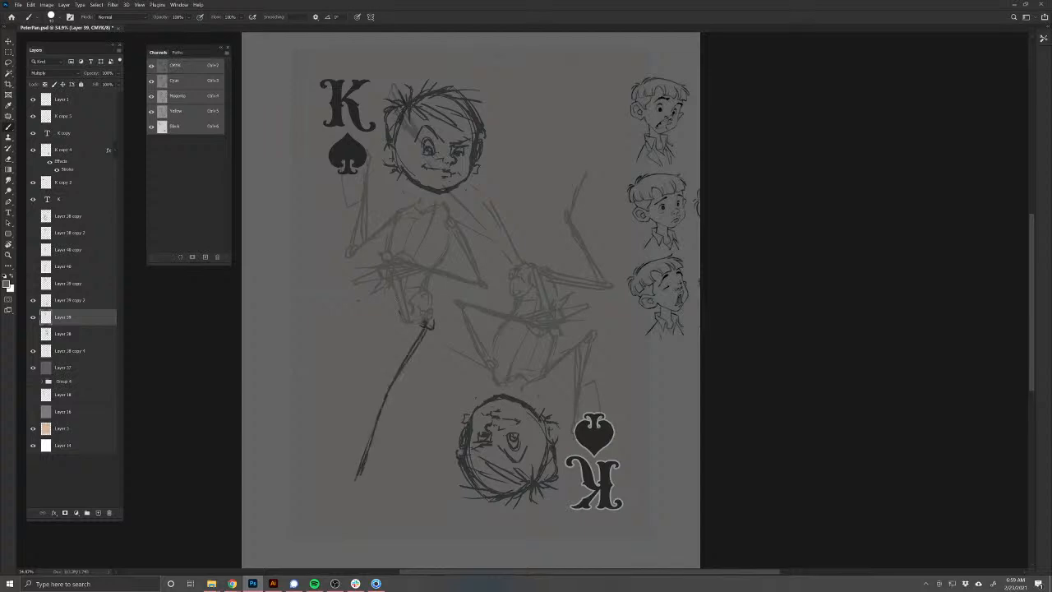
mouse_move(409, 319)
left_mouse_down()
mouse_move(359, 352)
mouse_move(360, 439)
left_mouse_up()
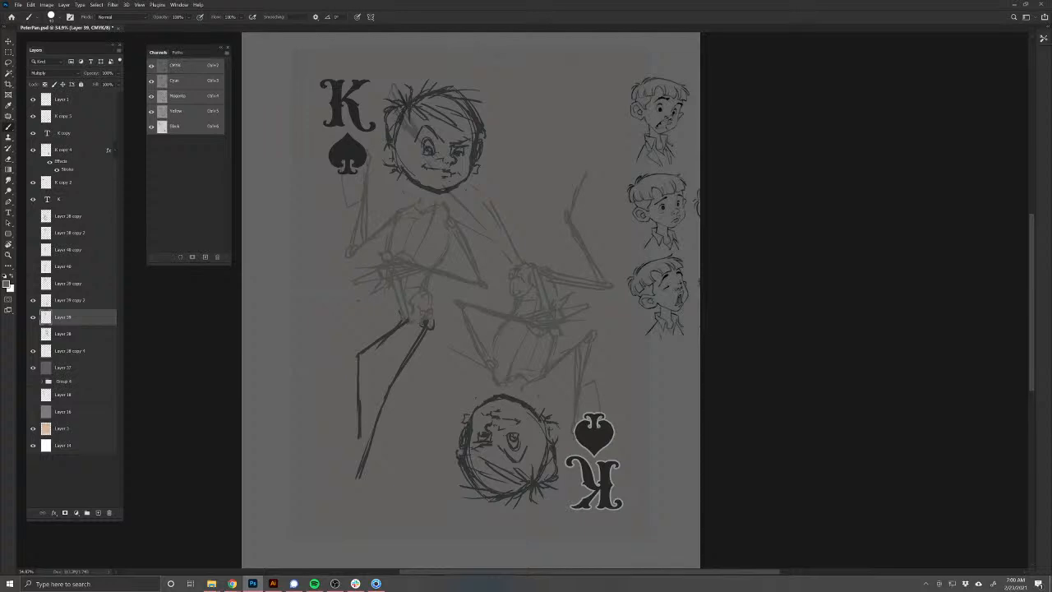
Step: Add knee and ankle joints and pointed feet to both legs, and strengthen the bent leg's lines
left_click_drag(386, 388, 385, 390)
mouse_move(362, 353)
left_mouse_down()
mouse_move(356, 360)
mouse_move(360, 350)
left_mouse_up()
mouse_move(362, 472)
left_mouse_down()
mouse_move(336, 496)
mouse_move(347, 508)
mouse_move(326, 514)
left_mouse_up()
left_click_drag(327, 514, 332, 501)
mouse_move(362, 431)
left_mouse_down()
mouse_move(334, 485)
mouse_move(342, 455)
left_mouse_up()
left_click_drag(363, 365, 364, 424)
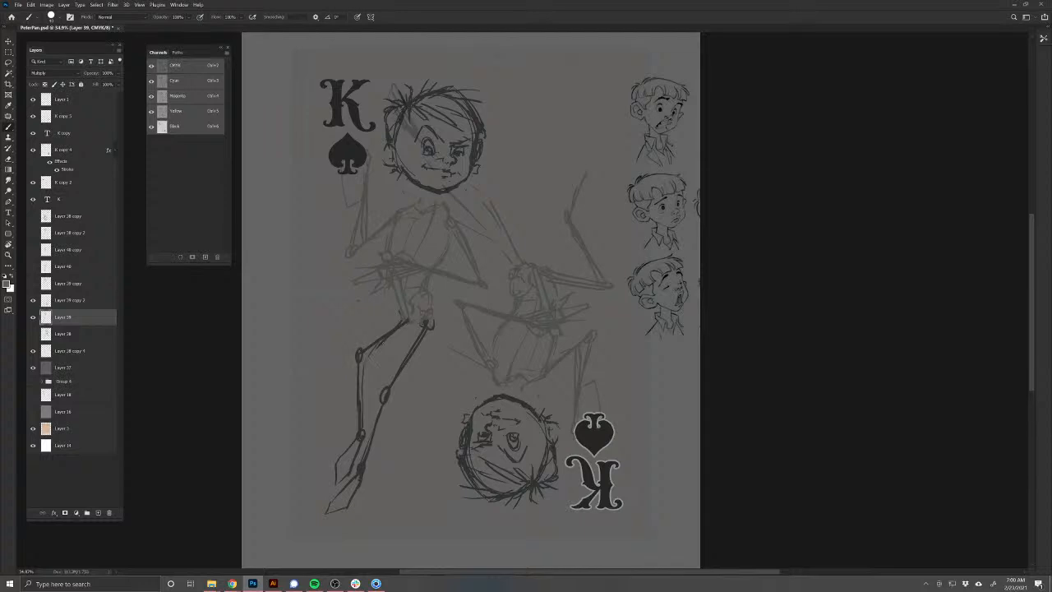
left_click_drag(407, 324, 378, 339)
Step: Move the upright figure slightly towards the card's centre and rotate it a little clockwise
key("v")
left_click_drag(446, 276, 466, 272)
key("ctrl+t")
left_click_drag(310, 399, 316, 403)
key("Return")
Step: Erase the raised arm holding the card, sketch a lowered upper arm from the shoulder, and remove the trial lines beside it
key("b")
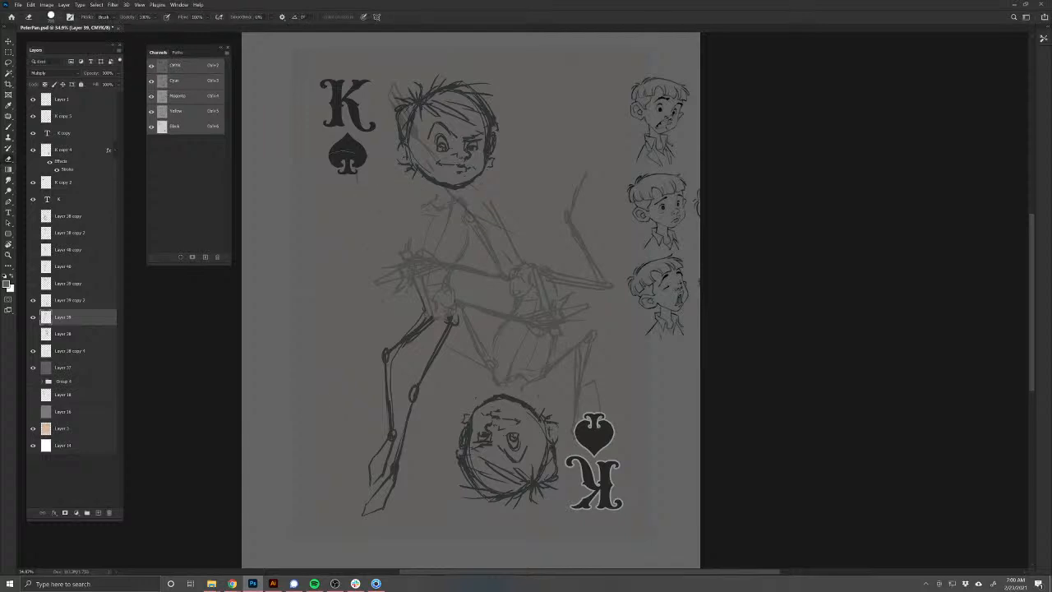
key("b")
left_click_drag(415, 220, 407, 251)
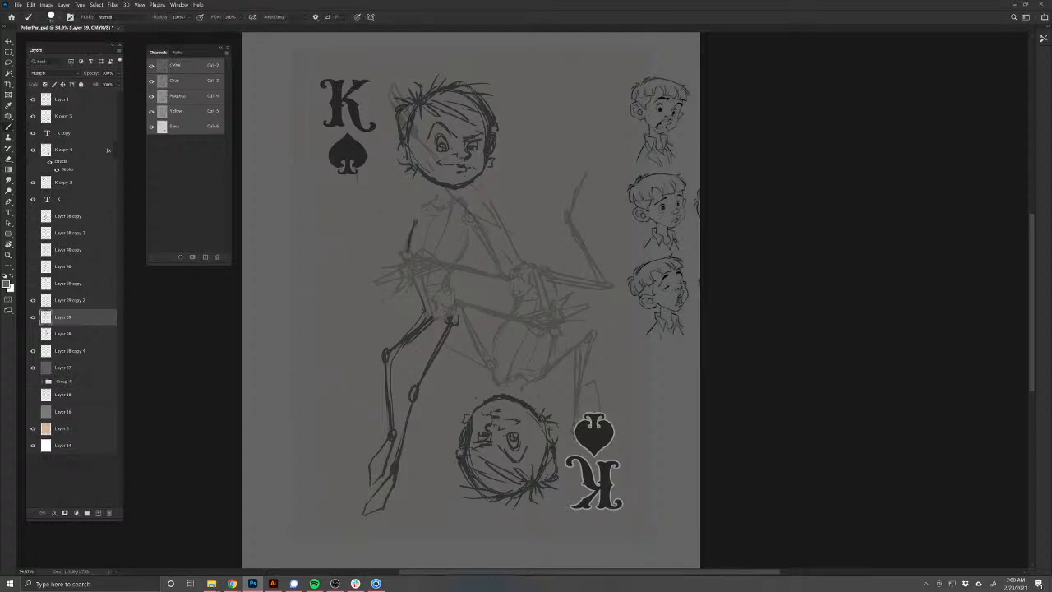
left_click_drag(426, 207, 372, 245)
left_click_drag(414, 217, 375, 249)
key("e")
left_click_drag(414, 215, 372, 250)
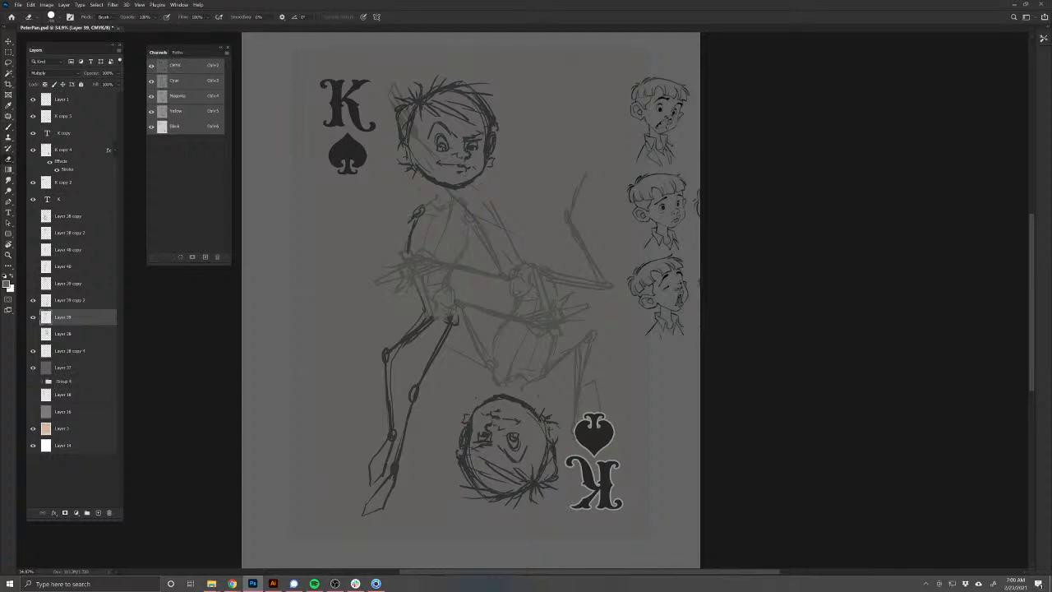
key("b")
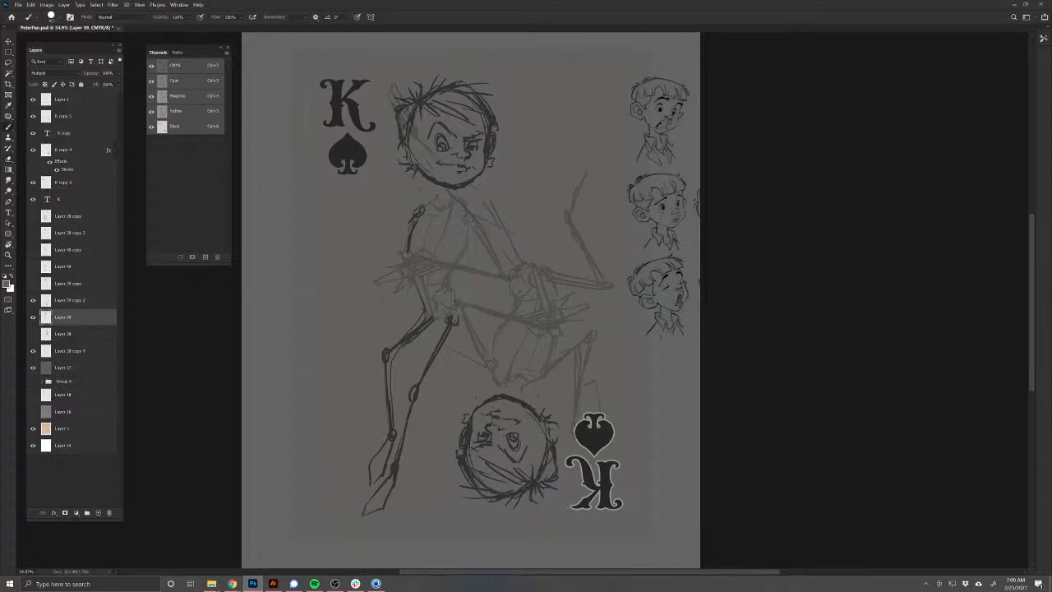
mouse_move(410, 226)
left_mouse_down()
mouse_move(400, 252)
mouse_move(443, 284)
mouse_move(429, 282)
left_mouse_up()
mouse_move(365, 238)
left_mouse_down()
mouse_move(415, 264)
mouse_move(403, 259)
left_mouse_up()
key("ctrl+z")
key("ctrl+z")
Step: Erase the crossing forearm, hand and lower torso, and redraw the forearm at the hip with a curved sword and round guard
key("e")
left_click_drag(389, 273, 491, 272)
key("b")
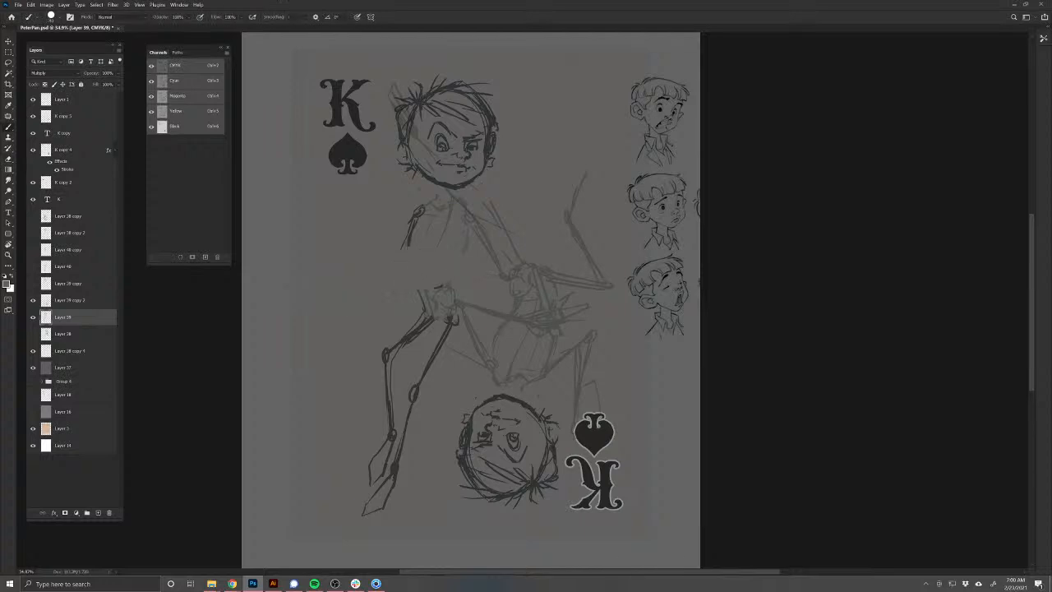
mouse_move(498, 277)
left_mouse_down()
mouse_move(435, 295)
mouse_move(443, 306)
mouse_move(426, 298)
mouse_move(443, 309)
mouse_move(417, 314)
mouse_move(398, 293)
mouse_move(420, 284)
left_mouse_up()
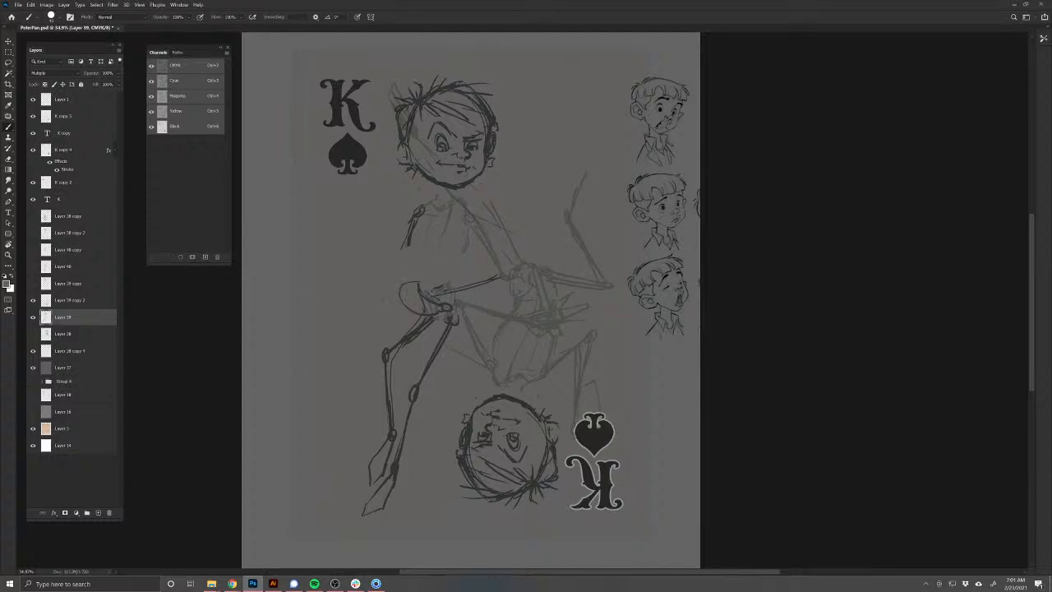
mouse_move(370, 251)
left_mouse_down()
mouse_move(343, 209)
mouse_move(426, 296)
mouse_move(381, 271)
mouse_move(327, 197)
mouse_move(336, 235)
mouse_move(397, 286)
left_mouse_up()
mouse_move(344, 230)
left_mouse_down()
mouse_move(390, 282)
mouse_move(393, 273)
left_mouse_up()
left_click_drag(415, 283, 430, 288)
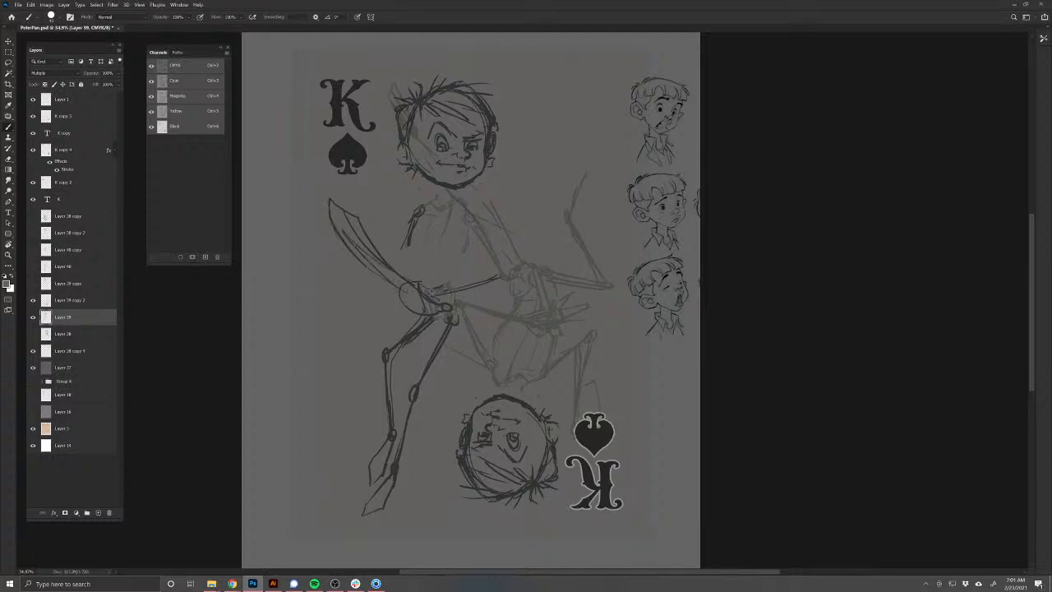
Step: Redraw the torso sides and waist, and extend the other arm down to a hand holding a striped panpipe-like shape
mouse_move(409, 244)
left_mouse_down()
mouse_move(414, 262)
mouse_move(446, 272)
mouse_move(464, 253)
mouse_move(416, 269)
left_mouse_up()
mouse_move(407, 235)
left_mouse_down()
mouse_move(413, 270)
mouse_move(458, 298)
left_mouse_up()
mouse_move(395, 253)
left_mouse_down()
mouse_move(403, 264)
mouse_move(389, 302)
mouse_move(351, 325)
mouse_move(364, 354)
mouse_move(350, 364)
left_mouse_up()
mouse_move(350, 365)
left_mouse_down()
mouse_move(322, 338)
mouse_move(359, 353)
left_mouse_up()
left_click_drag(337, 327, 345, 359)
mouse_move(324, 334)
left_mouse_down()
mouse_move(334, 344)
mouse_move(347, 314)
mouse_move(353, 327)
mouse_move(363, 320)
left_mouse_up()
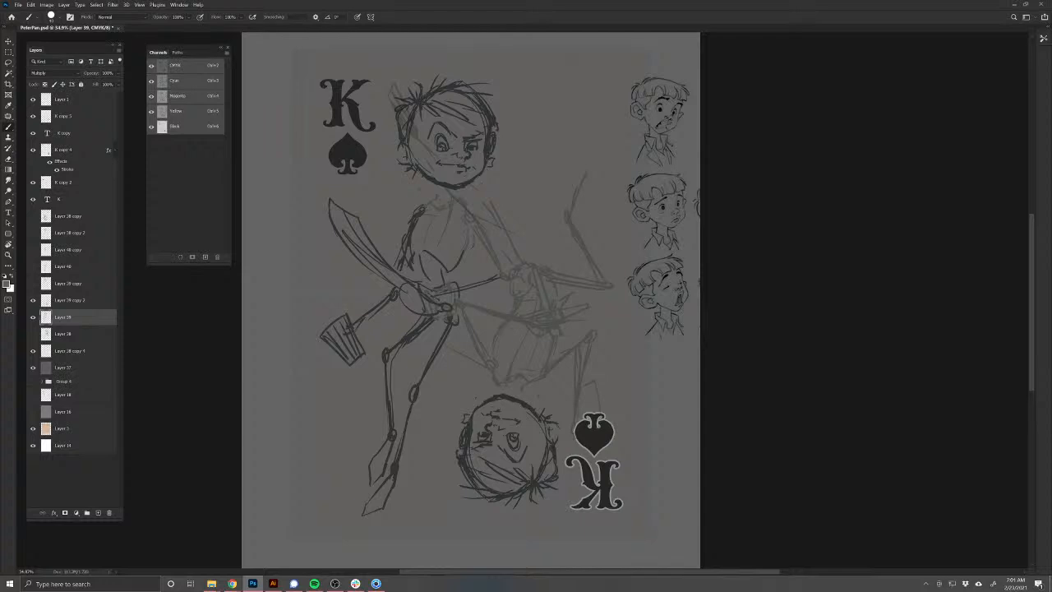
Step: Delete the outdated upside-down copy of the figure and try shifting the remaining figure slightly sideways
key("v")
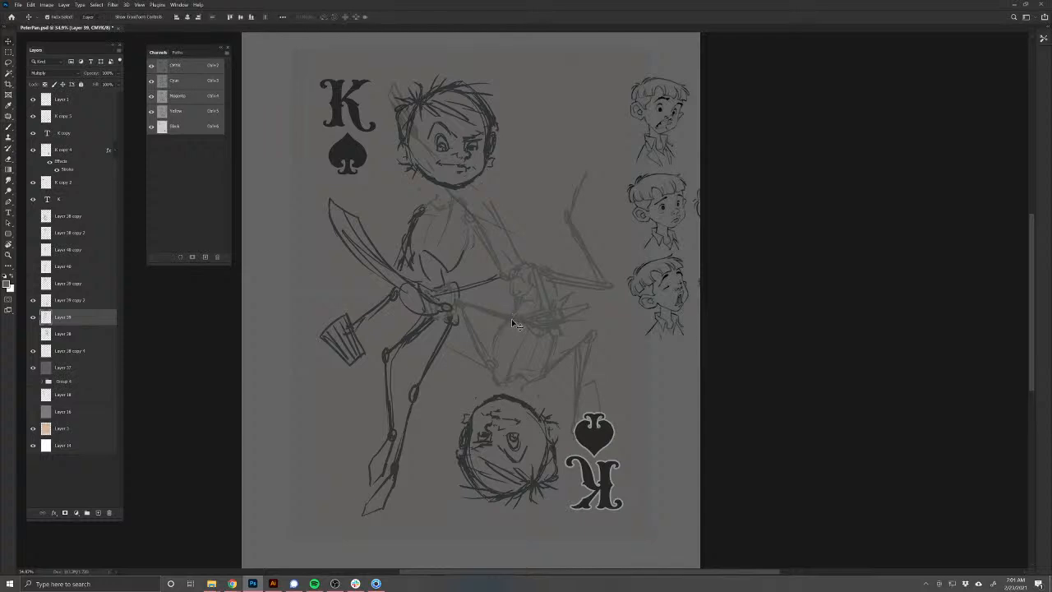
left_click_drag(511, 318, 523, 316)
key("Delete")
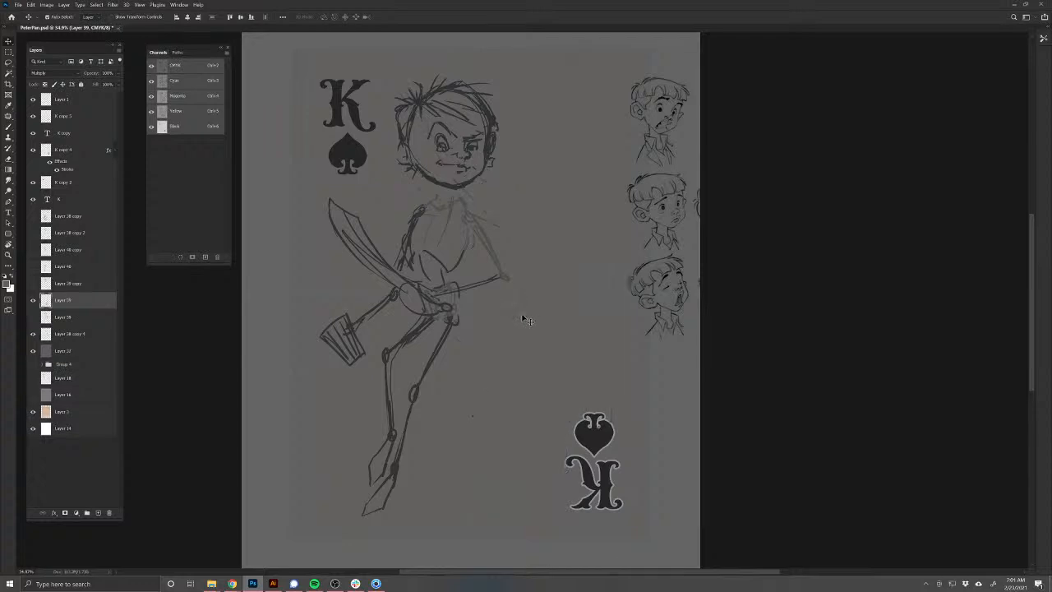
mouse_move(493, 153)
left_mouse_down()
mouse_move(513, 134)
mouse_move(505, 153)
left_mouse_up()
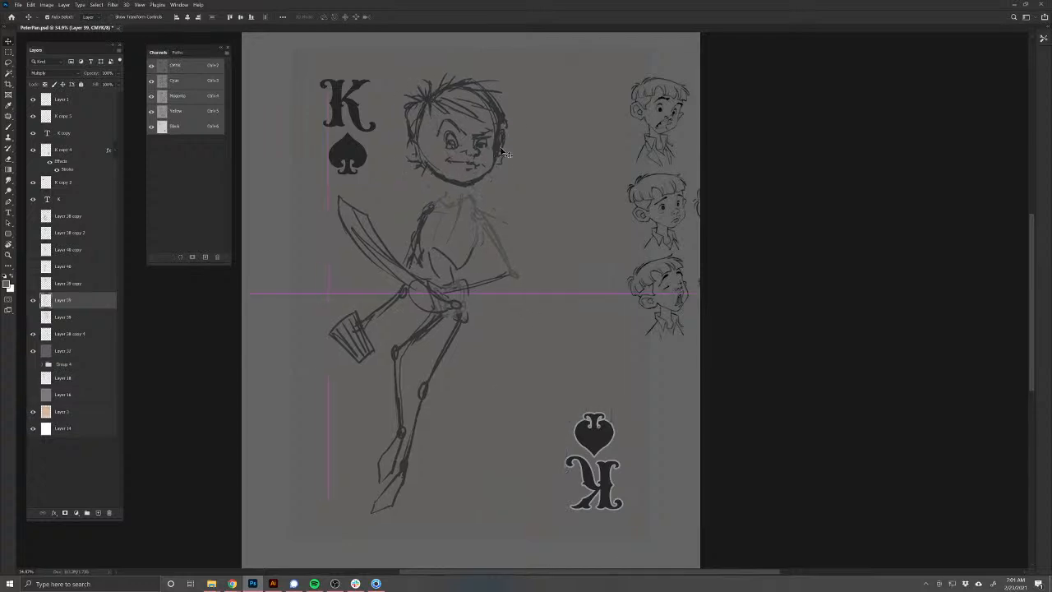
key("ctrl+z")
Step: Duplicate the revised sword-bearing figure and rotate the copy 180° around the card's centre, including the white background layer in the transform
key("ctrl+j")
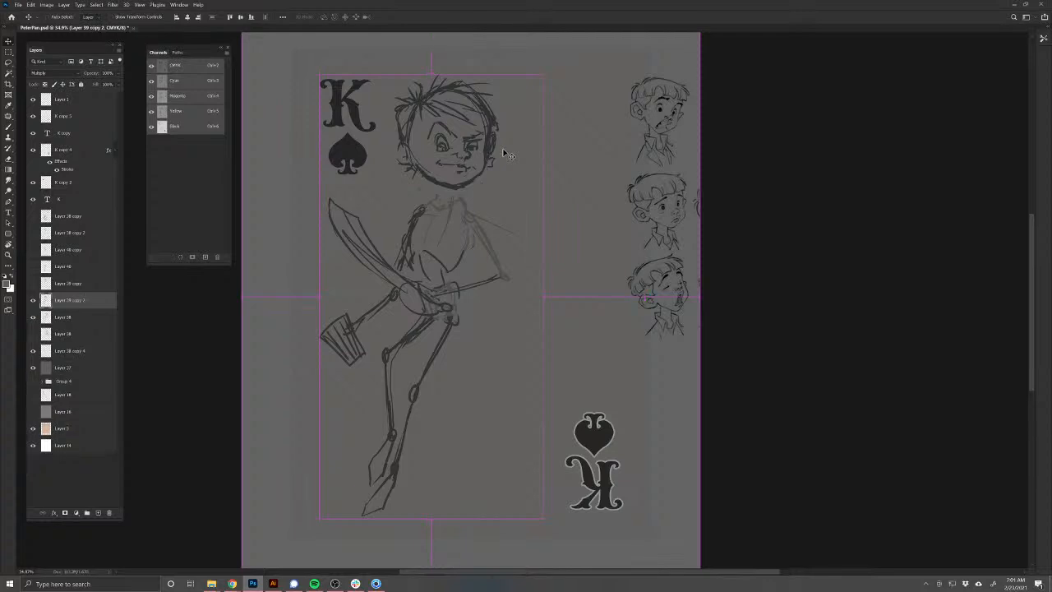
left_click(64, 448, "ctrl")
key("ctrl+t")
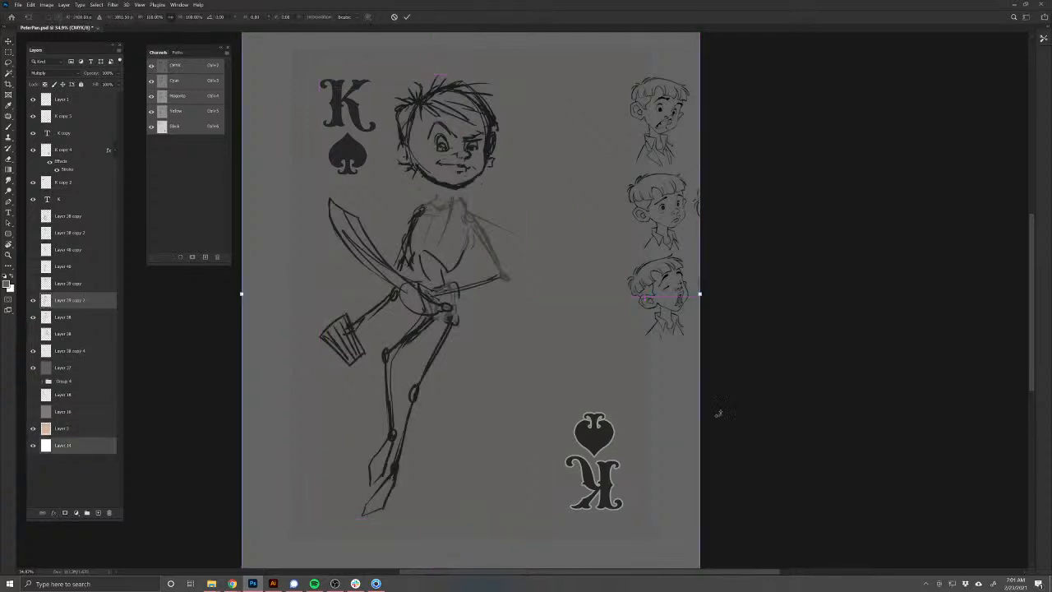
left_click_drag(804, 294, 327, 260)
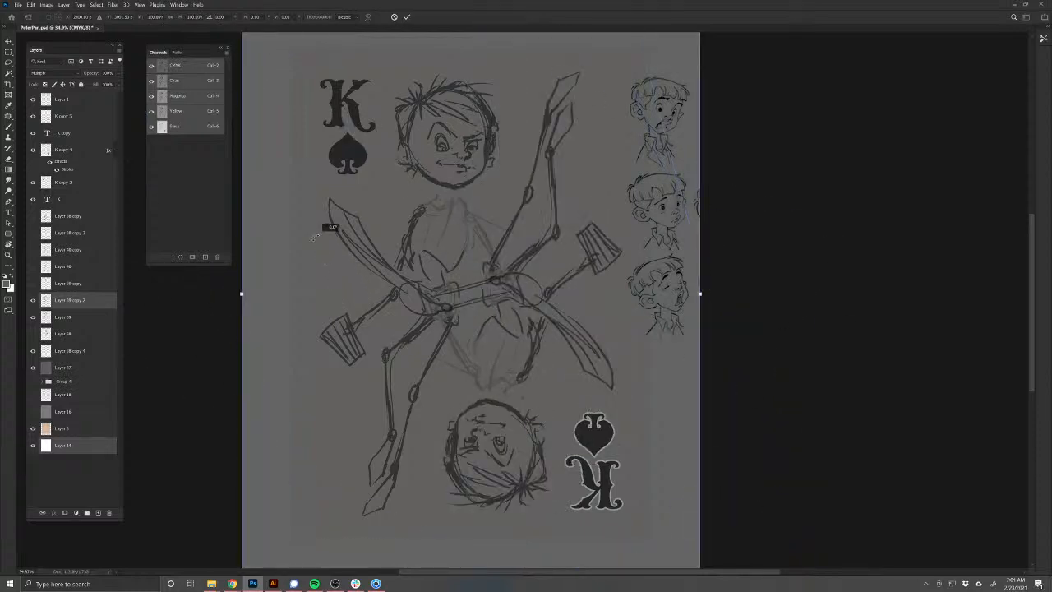
key("Return")
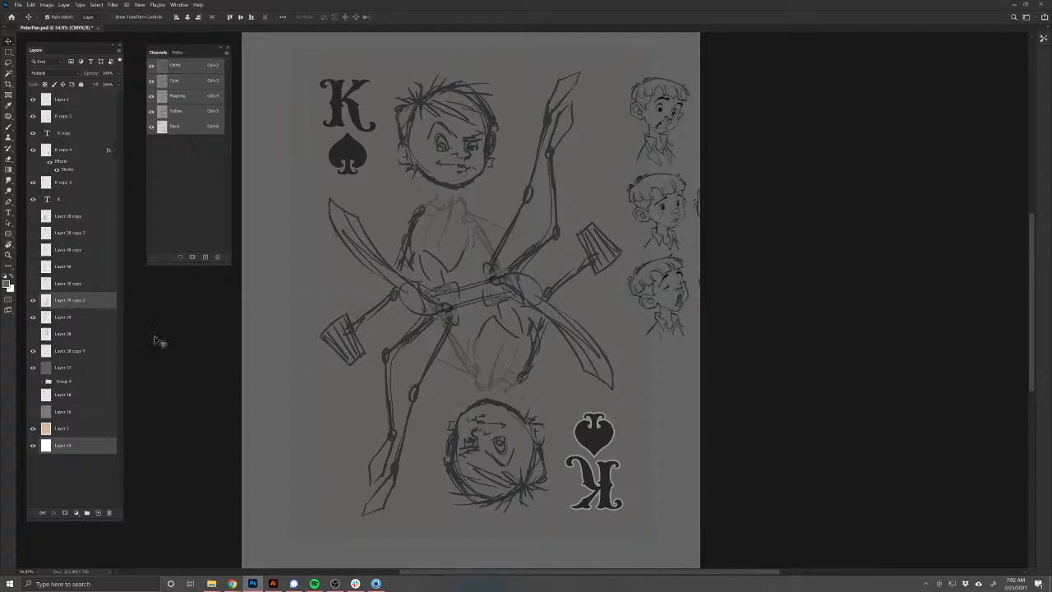
Step: Hide both sword-bearing figures, then show and select the earlier lunging pose sketch in their place
left_click(33, 317)
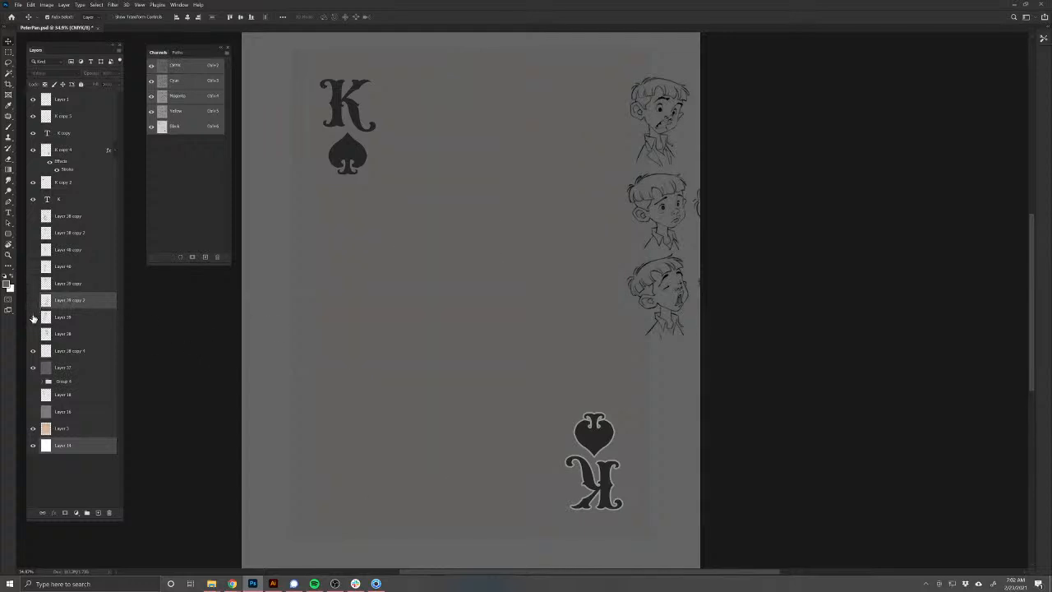
left_click(33, 335)
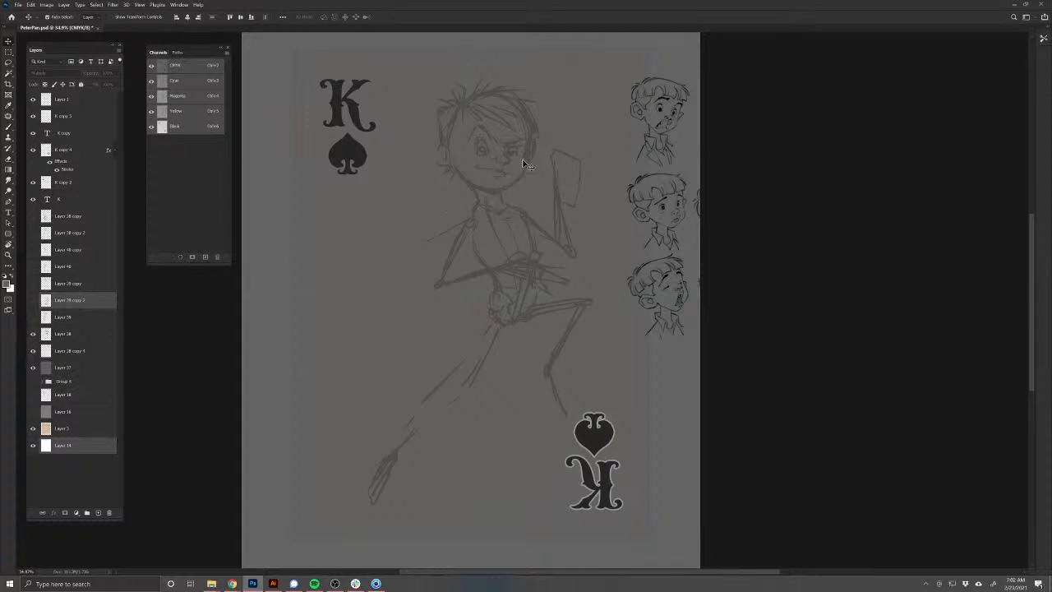
left_click_drag(533, 163, 544, 157)
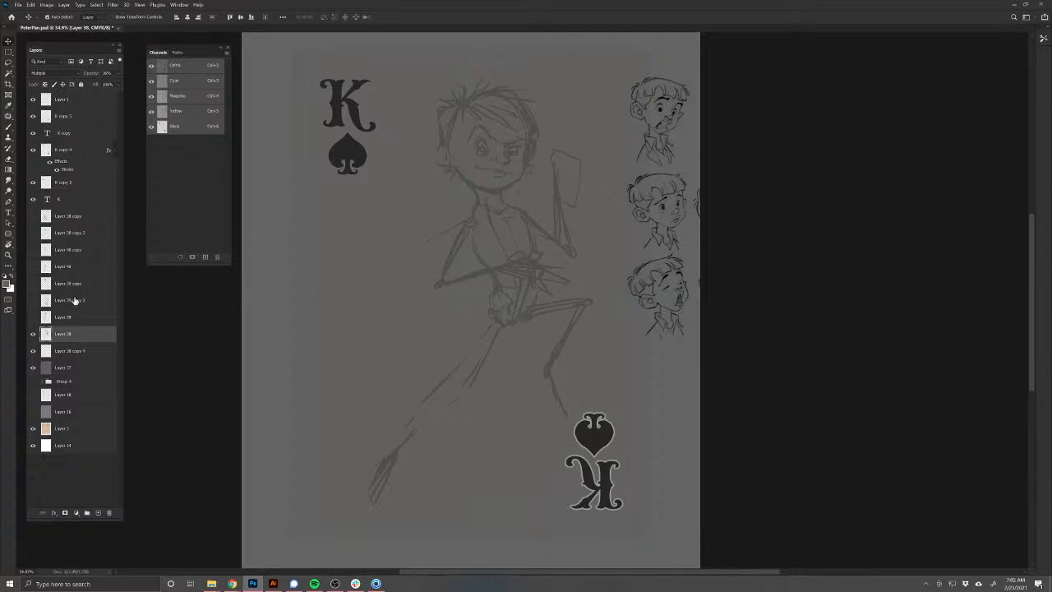
Step: Duplicate the earlier lunging figure and rotate the copy 180° around the card's centre, including the white background layer in the transform
key("ctrl+j")
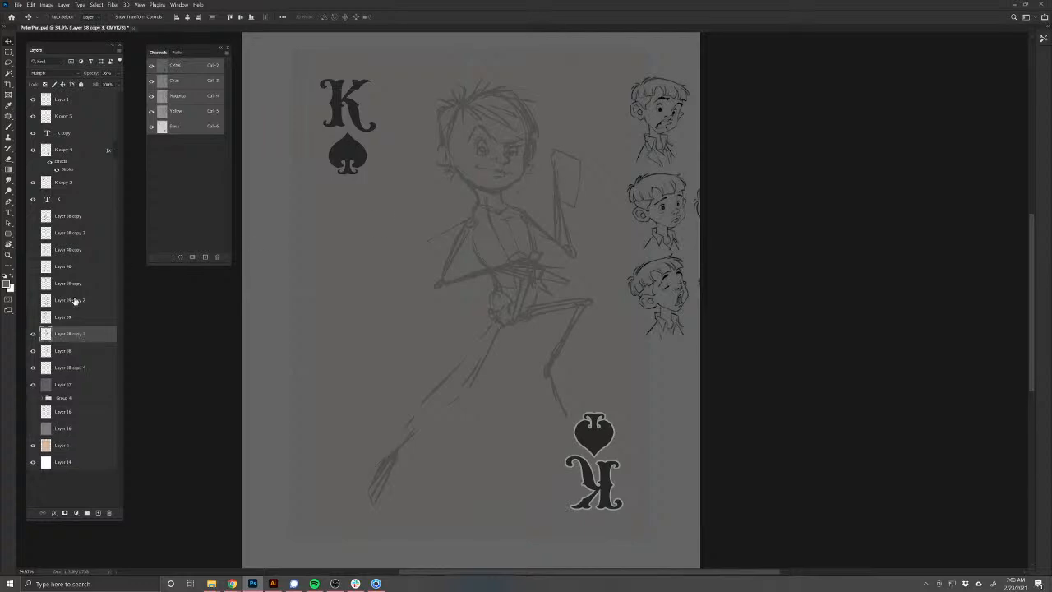
left_click(85, 469, "ctrl")
key("ctrl+t")
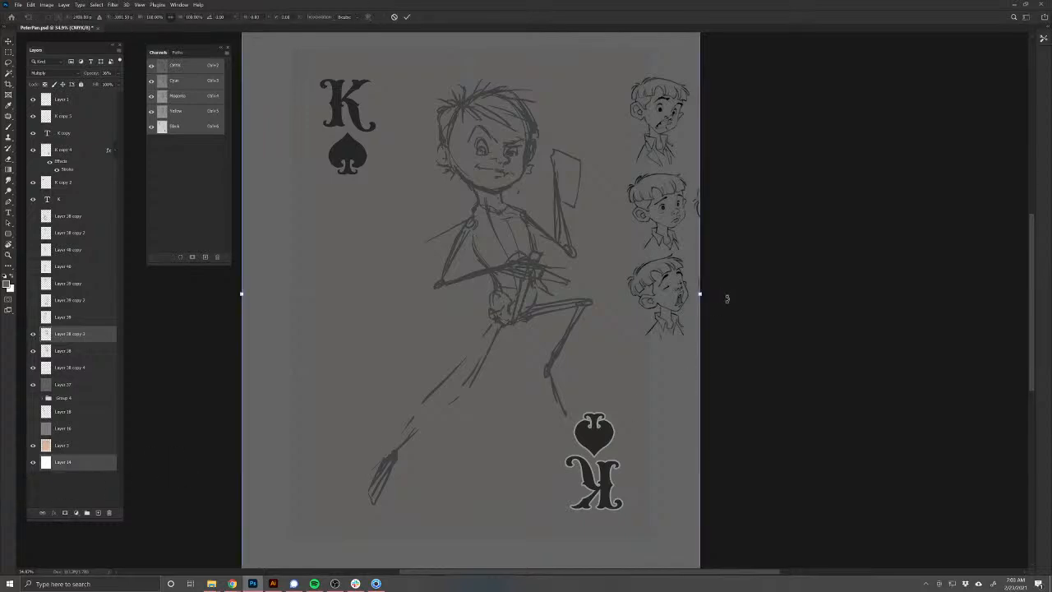
left_click_drag(728, 299, 258, 314)
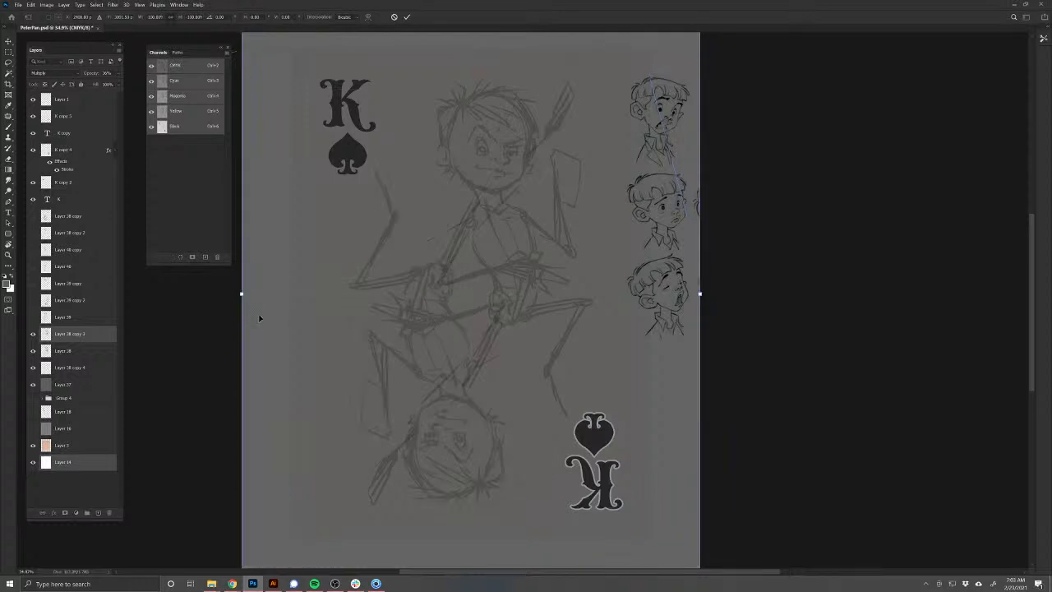
key("Return")
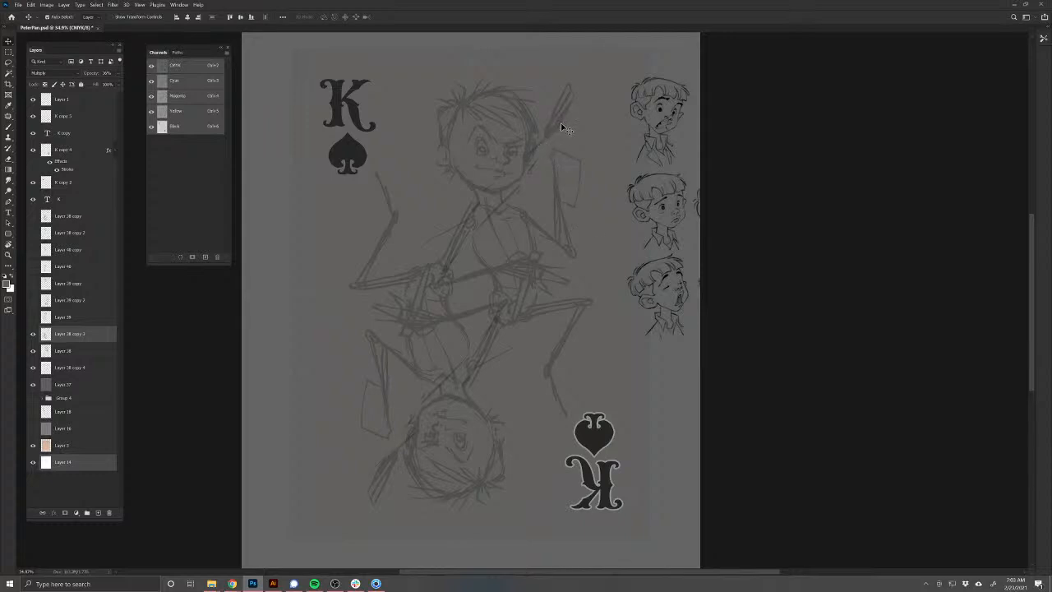
Step: Hide the lunging figure and its rotated copy, and show the sword-bearing figure with its upside-down copy again
left_click(32, 336)
left_click(32, 351)
left_click(32, 317)
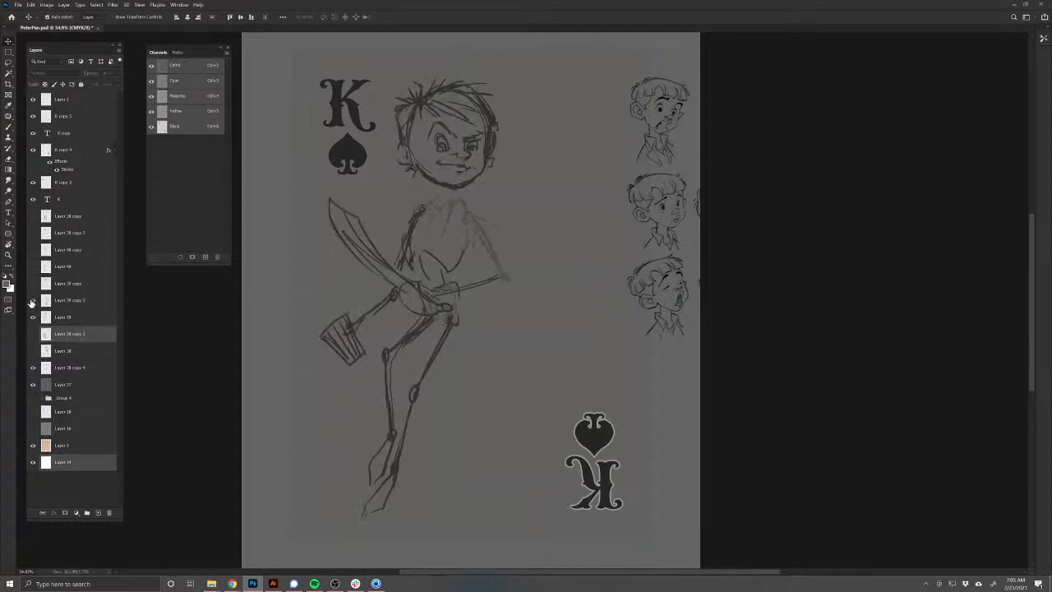
left_click(31, 302)
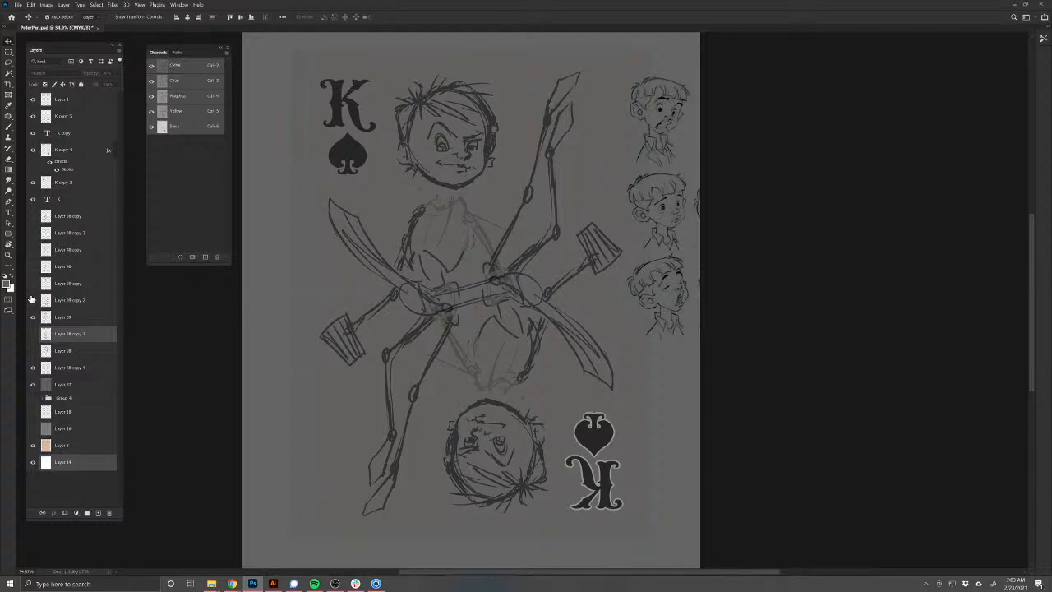
Step: Fade both sword-bearing figure layers and add a new layer above them set to Multiply for brush drawing
left_click(70, 317)
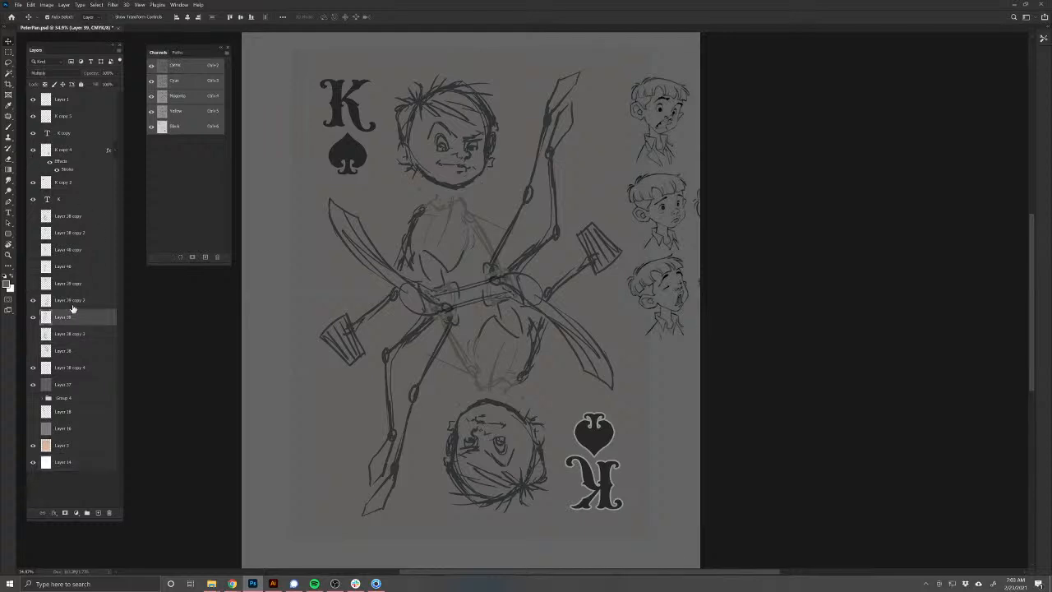
left_click(71, 300, "shift")
left_click_drag(89, 74, 68, 77)
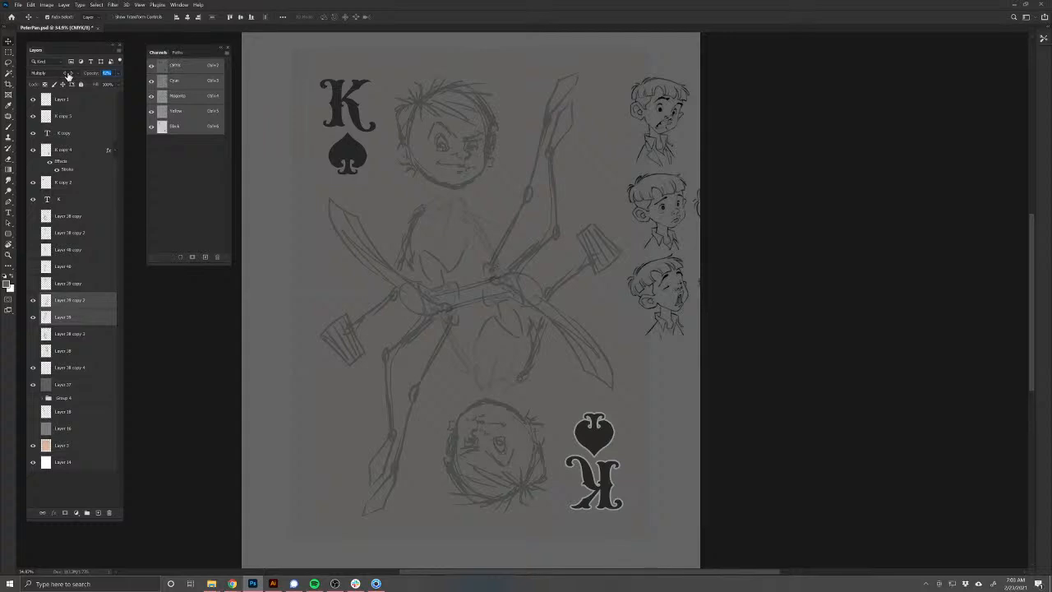
left_click(98, 512)
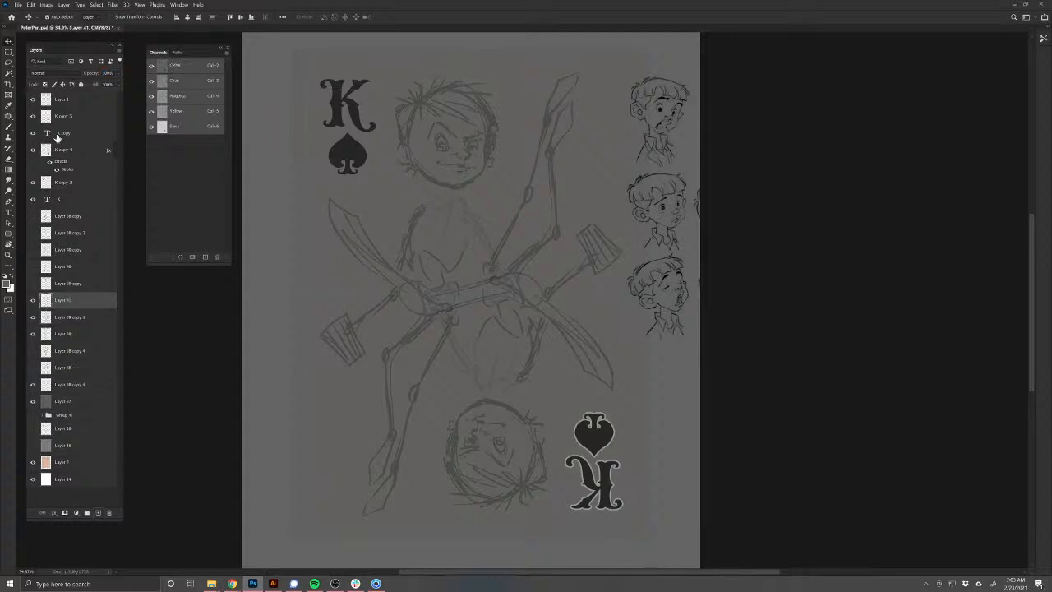
left_click(8, 127)
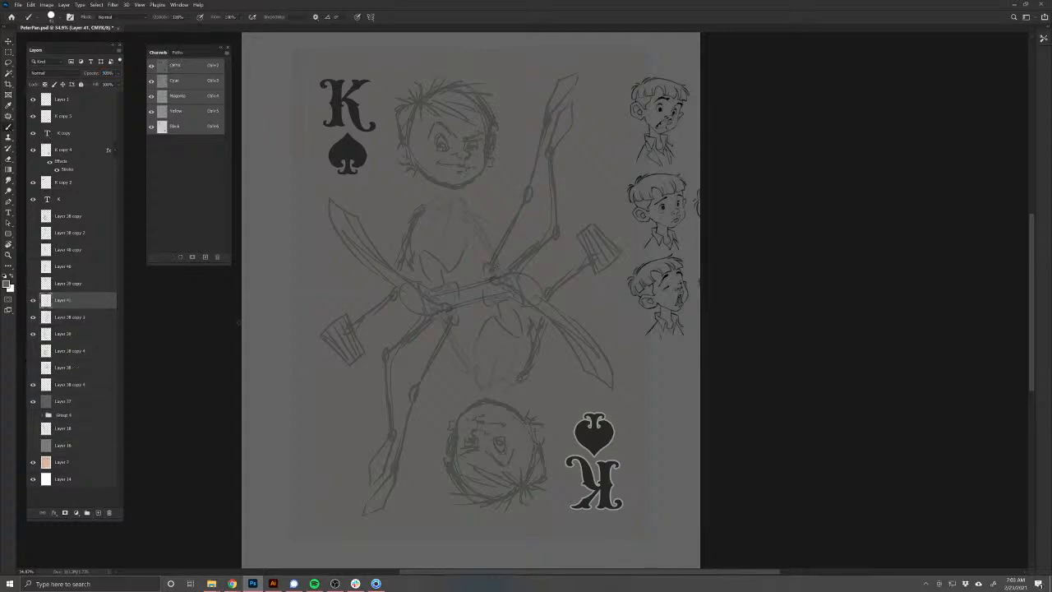
left_click(54, 73)
left_click(58, 104)
Step: Draw both sides of the neck and the start of the collarbone beneath the upright figure's head
left_click_drag(420, 242, 437, 267)
left_click_drag(437, 277, 410, 399)
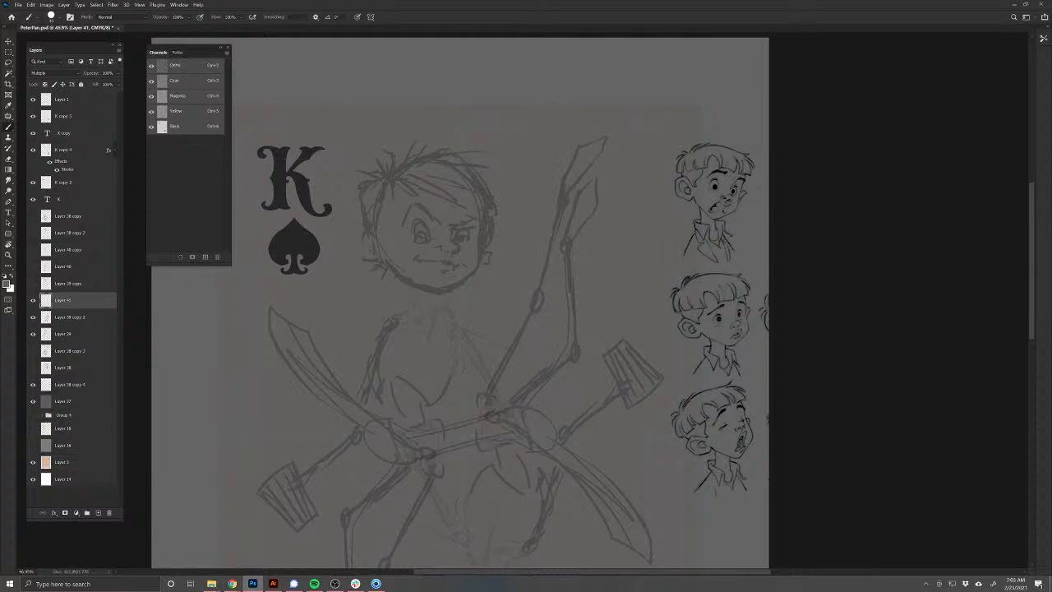
mouse_move(411, 271)
left_mouse_down()
mouse_move(415, 302)
mouse_move(438, 309)
left_mouse_up()
left_click_drag(413, 318, 417, 324)
mouse_move(437, 389)
left_mouse_down()
mouse_move(401, 321)
mouse_move(431, 429)
left_mouse_up()
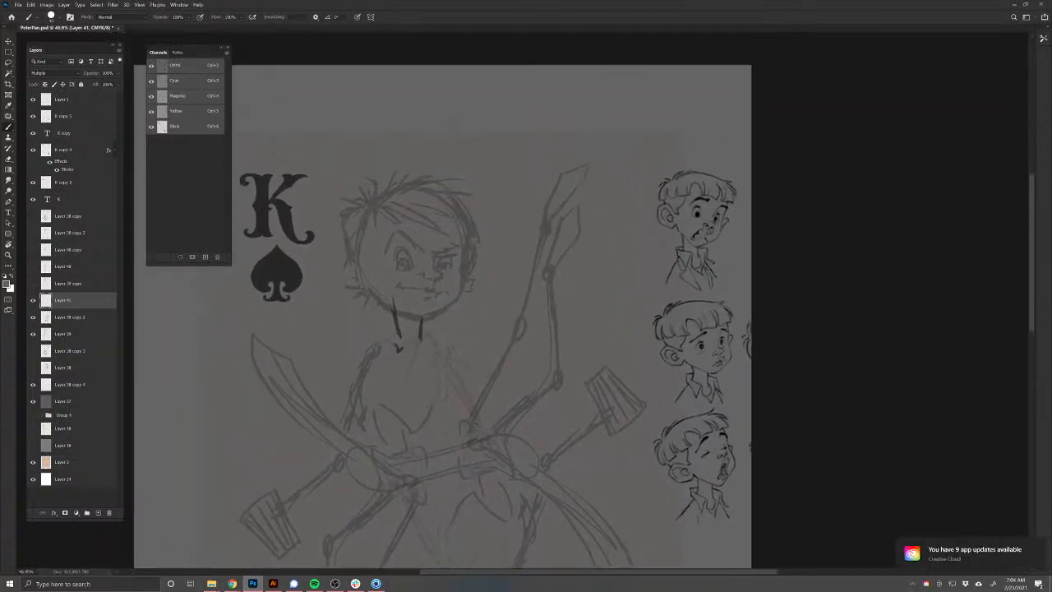
Step: Draw the shoulders, the rounded rib cage and the upper arm on the sword side, reinforcing the shoulder contour
mouse_move(445, 345)
left_mouse_down()
mouse_move(455, 365)
mouse_move(443, 373)
left_mouse_up()
mouse_move(424, 332)
left_mouse_down()
mouse_move(445, 350)
mouse_move(376, 345)
left_mouse_up()
left_click_drag(366, 391, 436, 332)
mouse_move(444, 290)
left_mouse_down()
mouse_move(425, 367)
mouse_move(449, 319)
mouse_move(474, 380)
mouse_move(494, 359)
left_mouse_up()
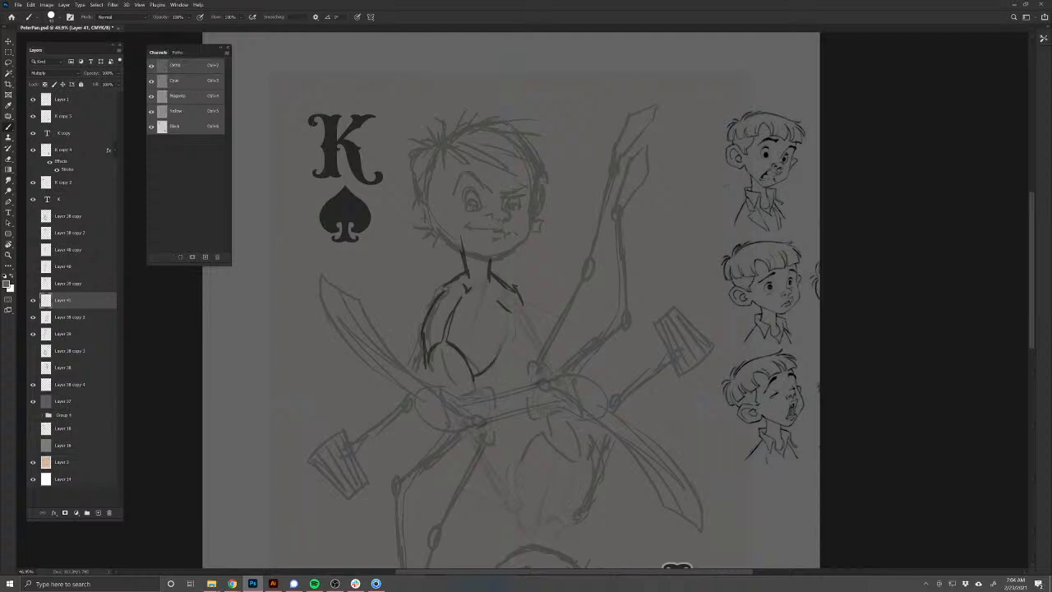
mouse_move(507, 311)
left_mouse_down()
mouse_move(498, 360)
mouse_move(477, 378)
left_mouse_up()
mouse_move(439, 284)
left_mouse_down()
mouse_move(424, 321)
mouse_move(472, 278)
mouse_move(423, 327)
left_mouse_up()
left_click_drag(452, 276, 430, 293)
left_click_drag(440, 282, 454, 277)
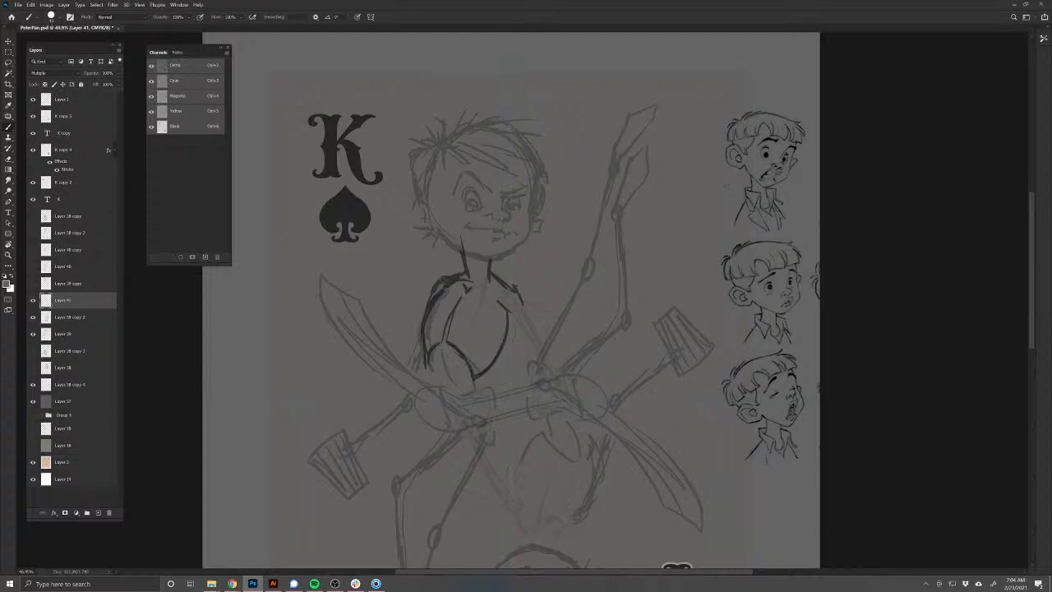
Step: Draw the torso's curved centre line and the pelvis with its hip joints
left_click_drag(363, 400, 362, 316)
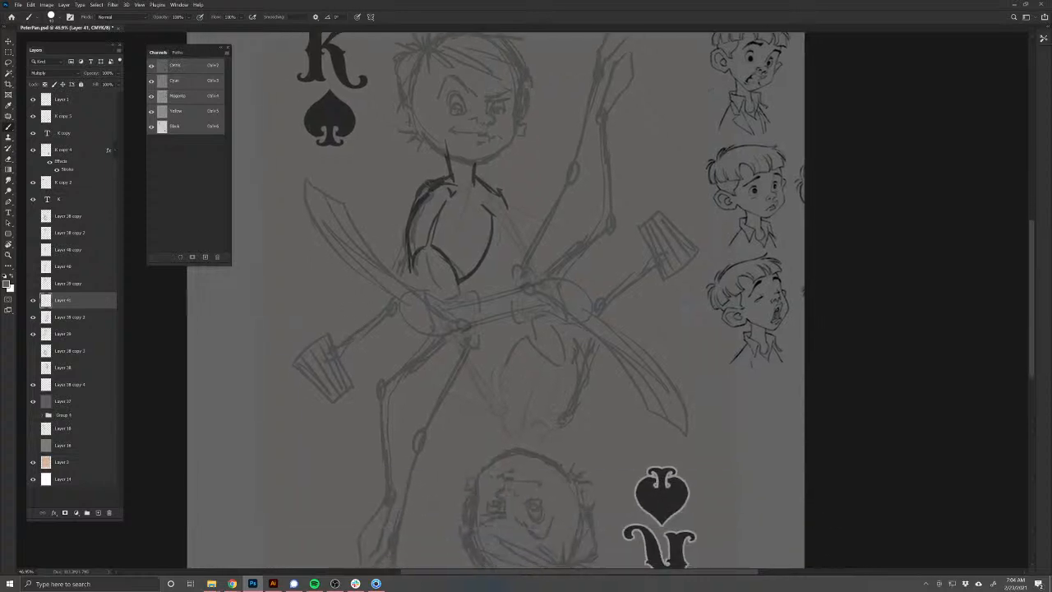
mouse_move(471, 184)
left_mouse_down()
mouse_move(453, 306)
mouse_move(480, 324)
mouse_move(463, 293)
mouse_move(426, 291)
mouse_move(422, 322)
mouse_move(439, 341)
mouse_move(473, 342)
left_mouse_up()
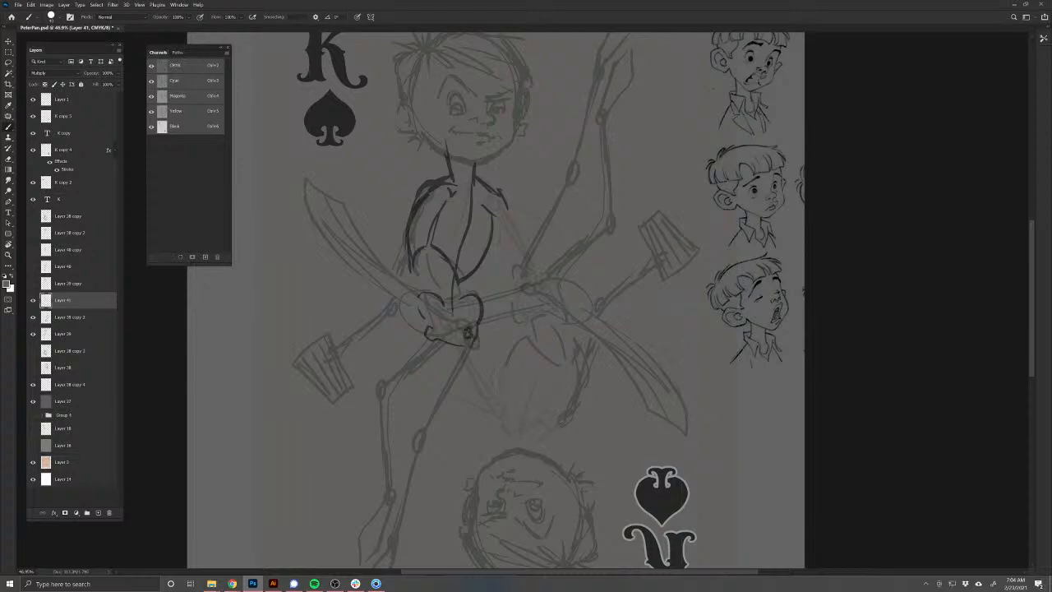
left_click_drag(428, 327, 422, 336)
Step: Draw the bone lines of both legs from the hips with circled knees, extending the straighter leg towards its ankle
left_click_drag(423, 400, 432, 346)
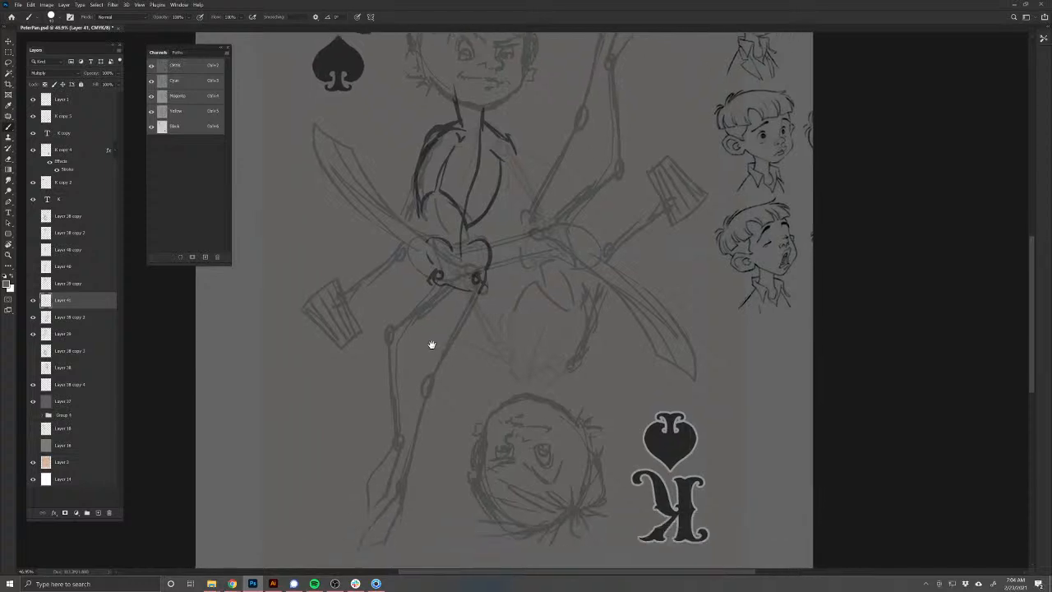
left_click_drag(477, 289, 428, 388)
left_click_drag(435, 284, 357, 338)
left_click_drag(360, 395, 369, 322)
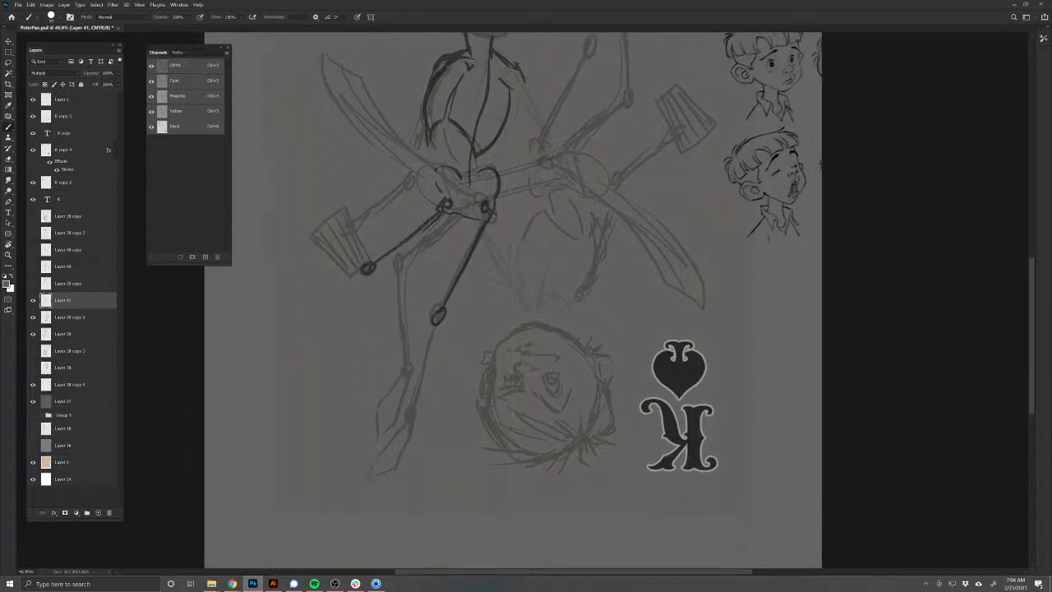
mouse_move(435, 325)
left_mouse_down()
mouse_move(398, 431)
mouse_move(405, 422)
left_mouse_up()
Step: Draw the side of the waist and the outer hip contour below the rib cage
left_click_drag(504, 192, 473, 368)
left_click_drag(480, 310, 481, 330)
left_click_drag(495, 289, 489, 312)
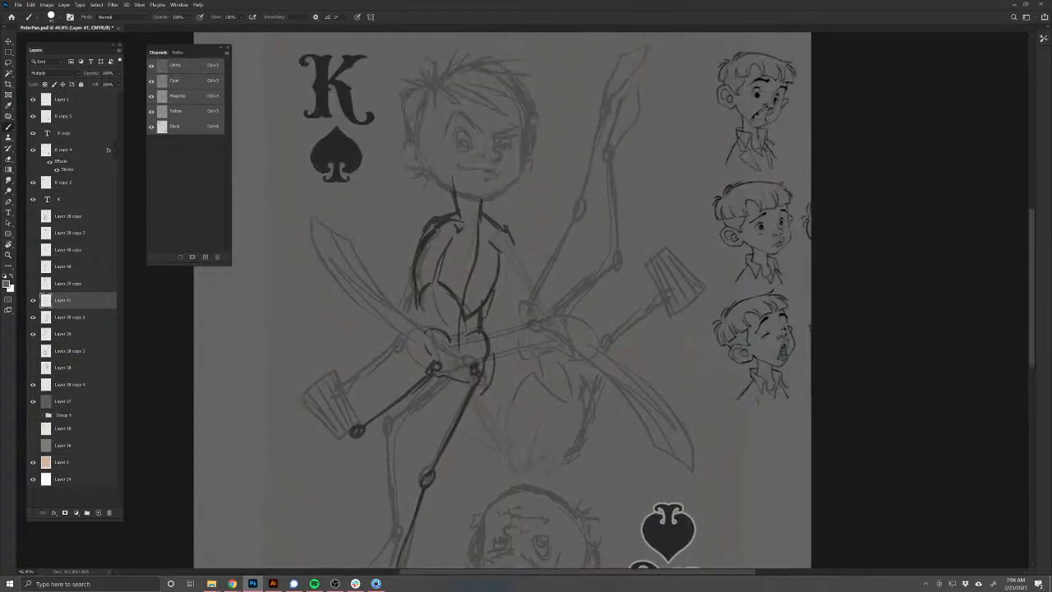
Step: Draw the bent arm with its forearm crossing the waist, and erase the torso line that runs through the forearm
left_click_drag(517, 248, 544, 306)
mouse_move(502, 265)
left_mouse_down()
mouse_move(531, 307)
mouse_move(525, 301)
left_mouse_up()
left_click_drag(482, 242, 511, 261)
mouse_move(411, 271)
left_mouse_down()
mouse_move(398, 304)
mouse_move(406, 311)
left_mouse_up()
mouse_move(543, 296)
left_mouse_down()
mouse_move(551, 323)
mouse_move(540, 312)
mouse_move(462, 338)
left_mouse_up()
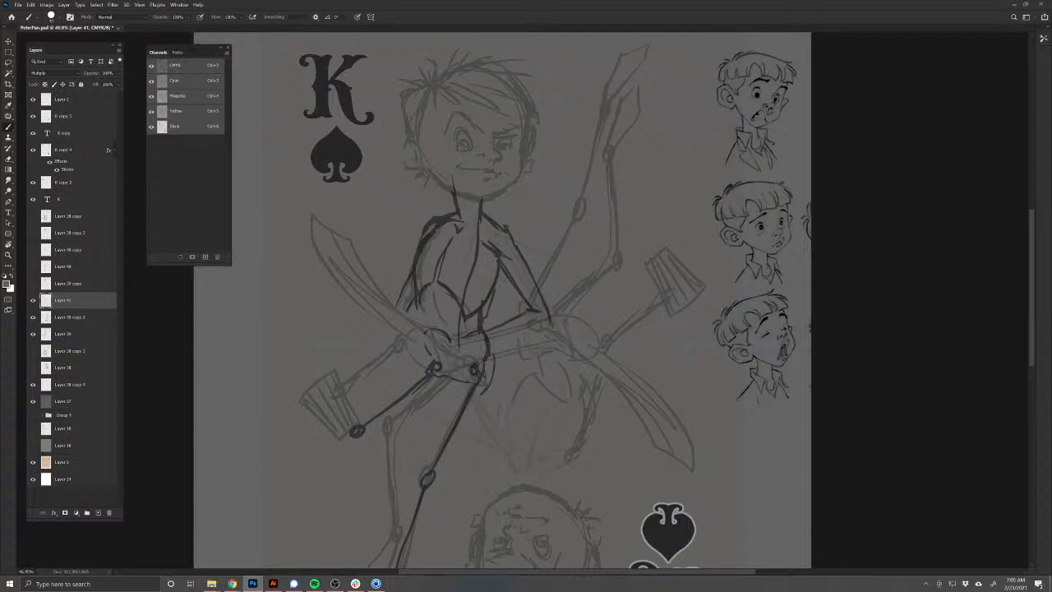
left_click_drag(550, 330, 460, 354)
left_click_drag(529, 308, 520, 317)
key("e")
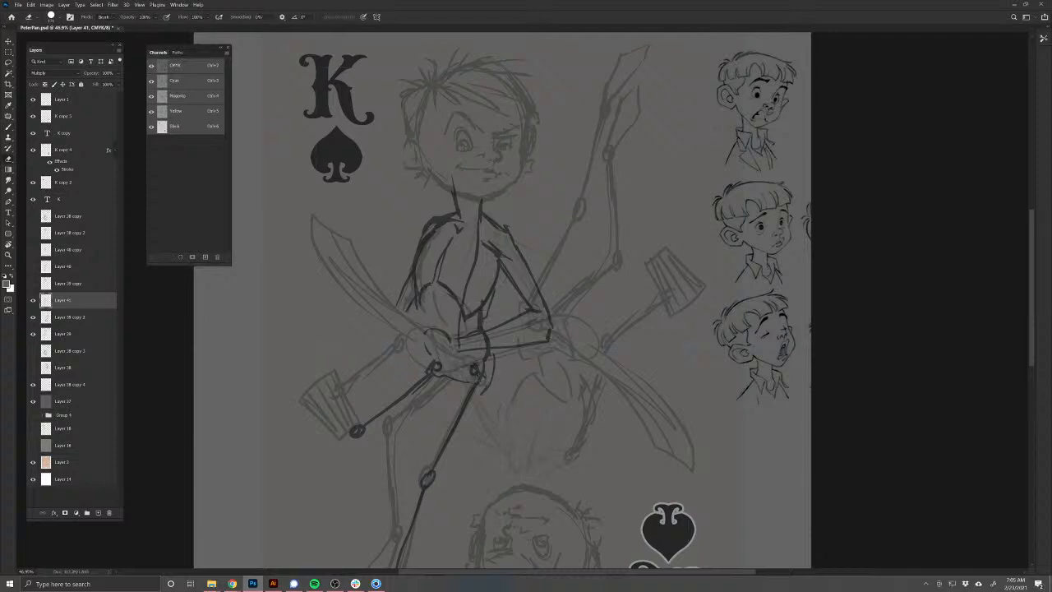
left_click_drag(486, 334, 488, 345)
key("b")
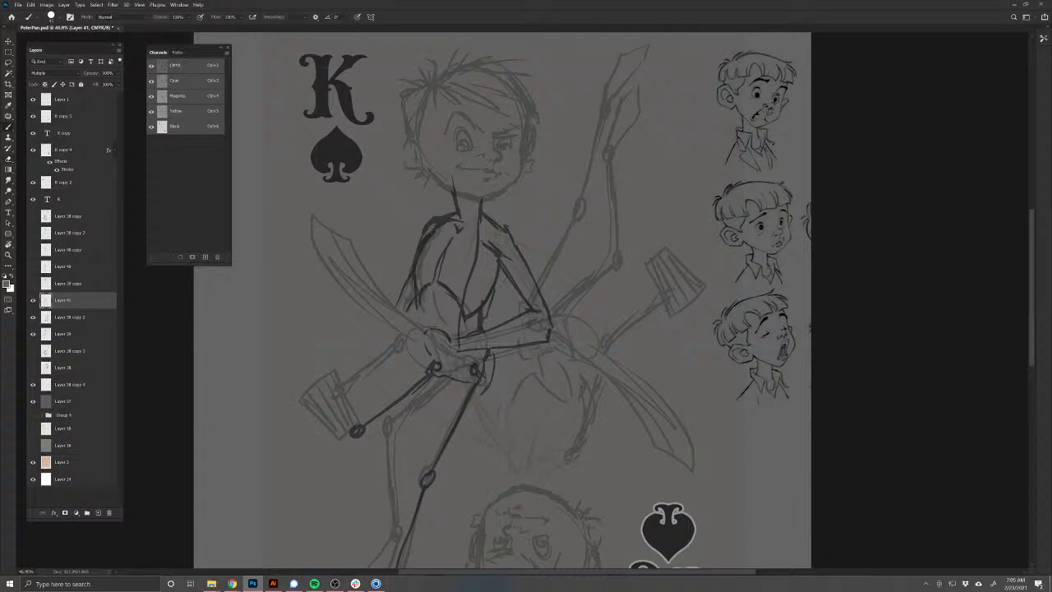
Step: Draw the sword's rounded guard and pommel around the hand at the hip, and begin the curved blade's outline
mouse_move(426, 327)
left_mouse_down()
mouse_move(445, 336)
mouse_move(405, 345)
mouse_move(460, 373)
mouse_move(447, 353)
mouse_move(419, 350)
mouse_move(401, 374)
mouse_move(383, 332)
mouse_move(419, 321)
mouse_move(382, 361)
left_mouse_up()
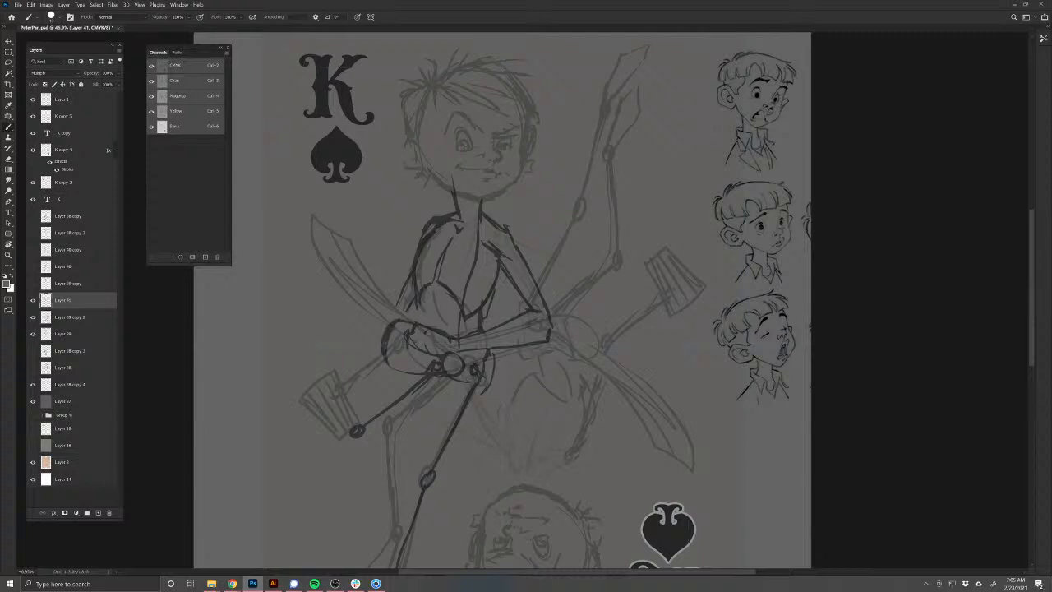
mouse_move(315, 260)
left_mouse_down()
mouse_move(309, 216)
mouse_move(314, 225)
left_mouse_up()
left_click_drag(343, 245, 360, 276)
Step: Outline the thigh and calf around the straight leg's bone line and draw its pointed foot
key("space")
left_click_drag(413, 423, 408, 367)
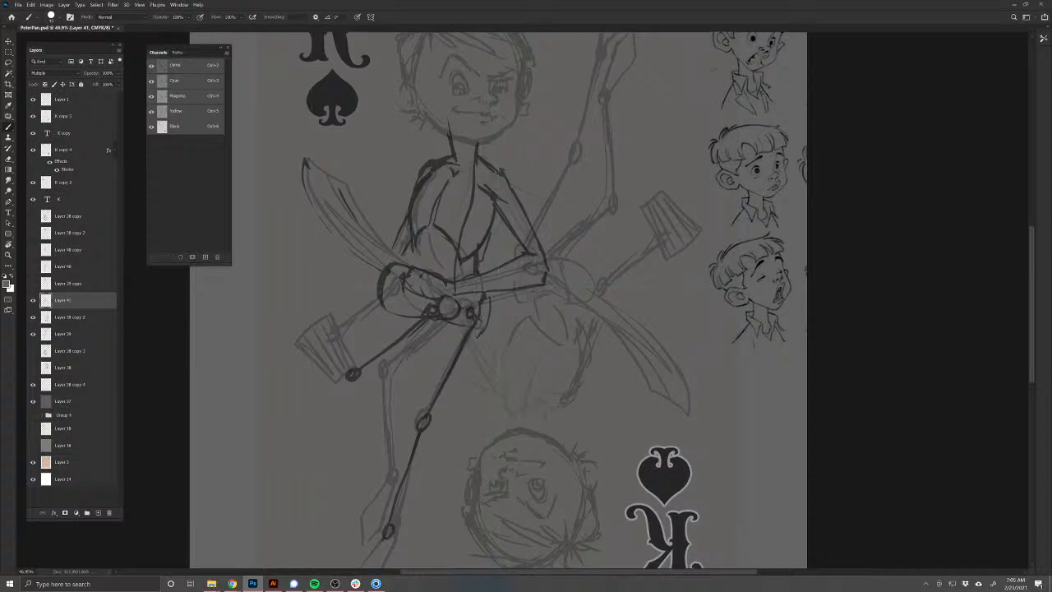
left_click_drag(426, 323, 409, 407)
mouse_move(485, 330)
left_mouse_down()
mouse_move(438, 417)
mouse_move(438, 368)
mouse_move(424, 361)
mouse_move(403, 445)
left_mouse_up()
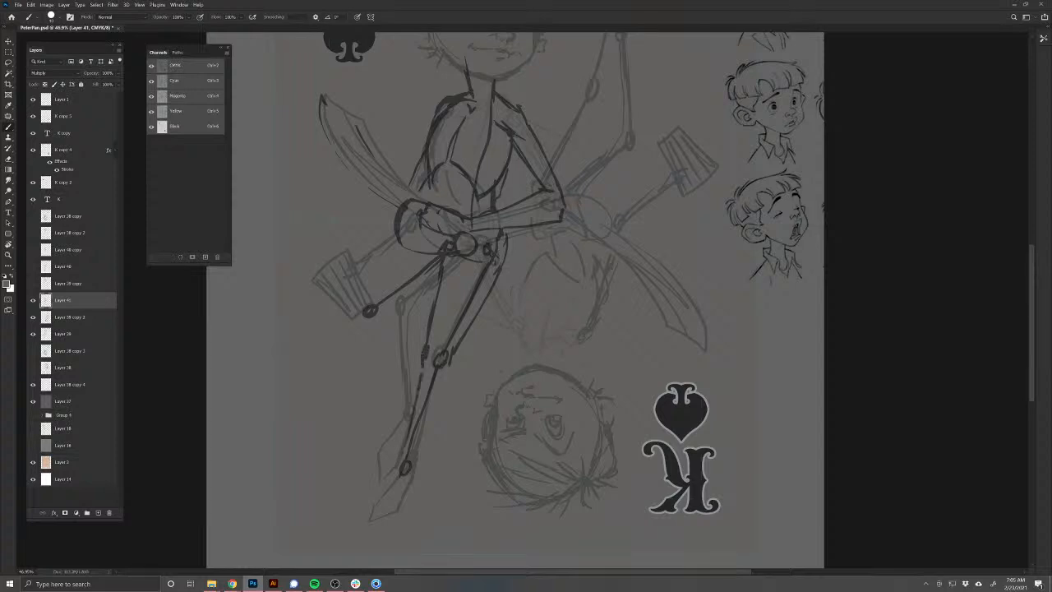
mouse_move(446, 368)
left_mouse_down()
mouse_move(445, 394)
mouse_move(424, 466)
mouse_move(416, 398)
mouse_move(403, 460)
left_mouse_up()
left_click_drag(420, 369, 407, 439)
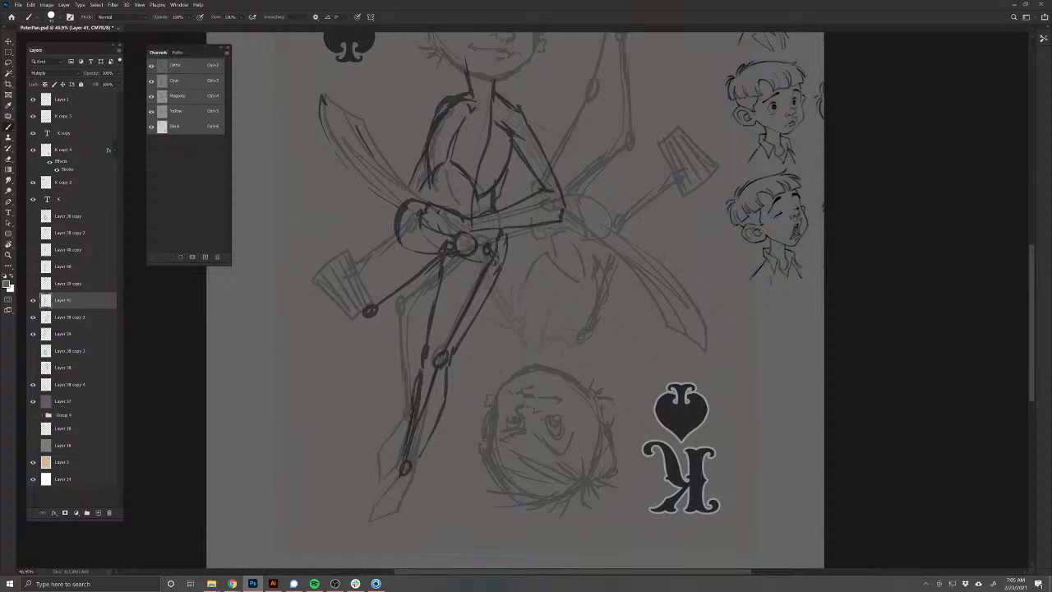
left_click_drag(362, 486, 406, 415)
mouse_move(465, 380)
left_mouse_down()
mouse_move(436, 445)
mouse_move(406, 446)
mouse_move(414, 418)
mouse_move(440, 398)
left_mouse_up()
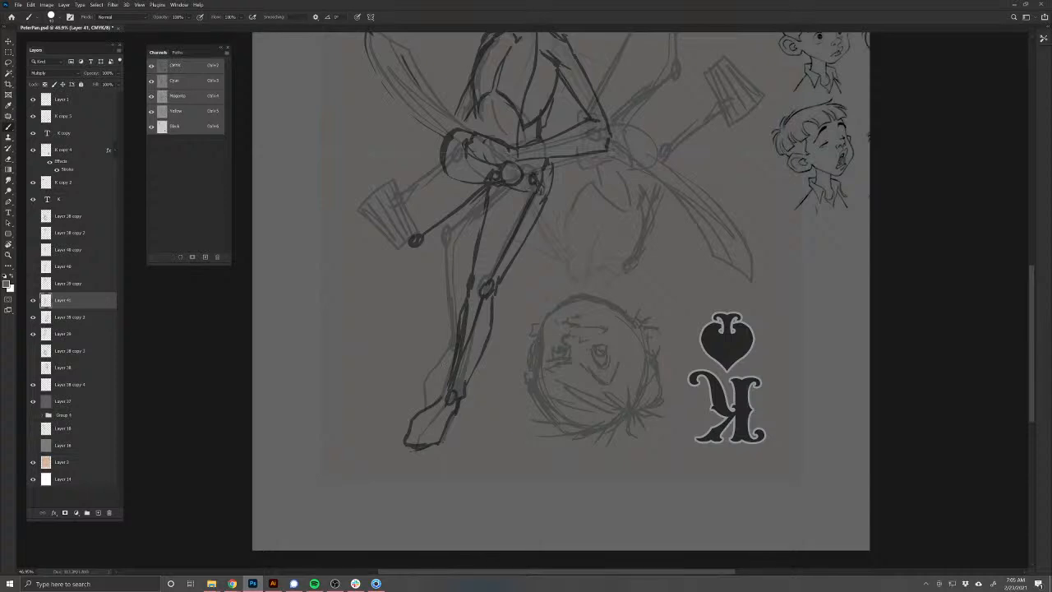
Step: Erase the straight leg's inner thigh contour below the hip and redraw it more cleanly
scroll(392, 453, "up", 3)
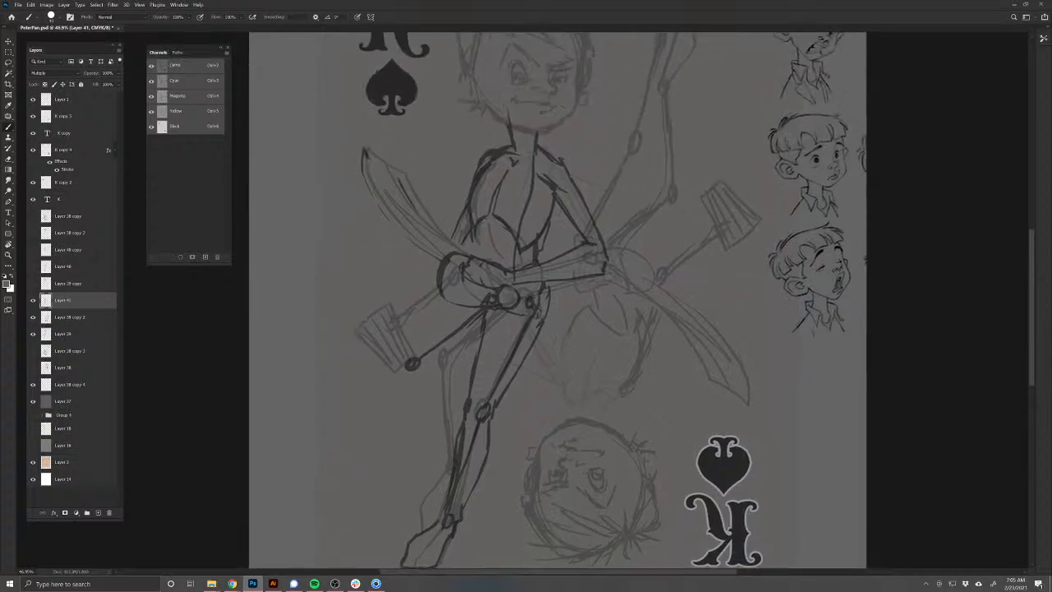
key("e")
left_click_drag(484, 312, 469, 395)
key("b")
left_click_drag(484, 351, 479, 367)
left_click_drag(490, 326, 482, 351)
Step: Outline the bent leg's thigh and knee, and draw both sides of its lower leg down towards the ankle
left_click_drag(401, 417, 401, 388)
scroll(420, 377, "up", 2)
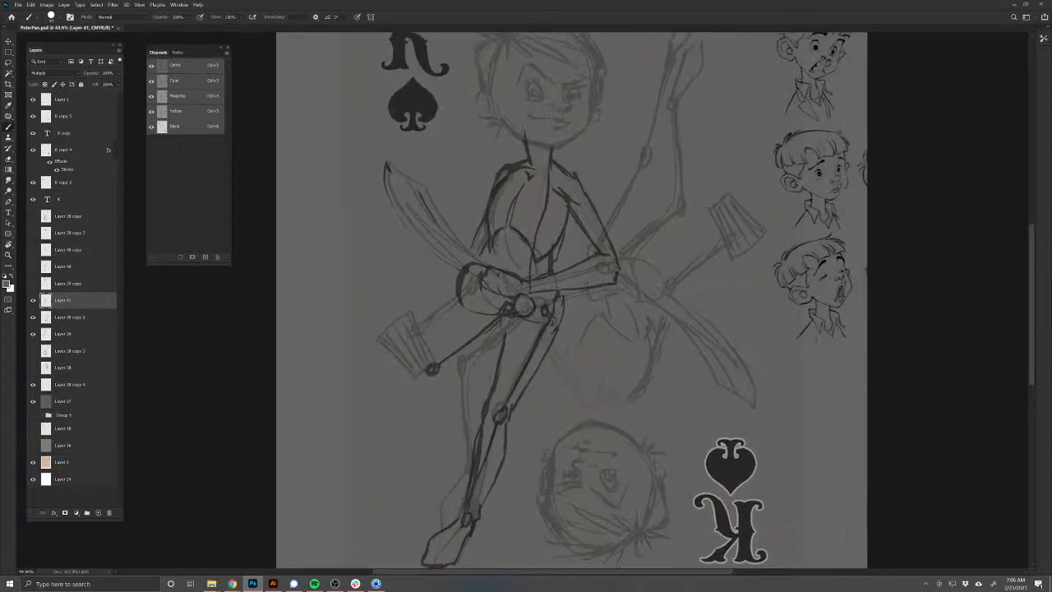
mouse_move(482, 312)
left_mouse_down()
mouse_move(433, 360)
mouse_move(445, 341)
mouse_move(421, 382)
left_mouse_up()
mouse_move(499, 349)
left_mouse_down()
mouse_move(438, 382)
mouse_move(476, 309)
left_mouse_up()
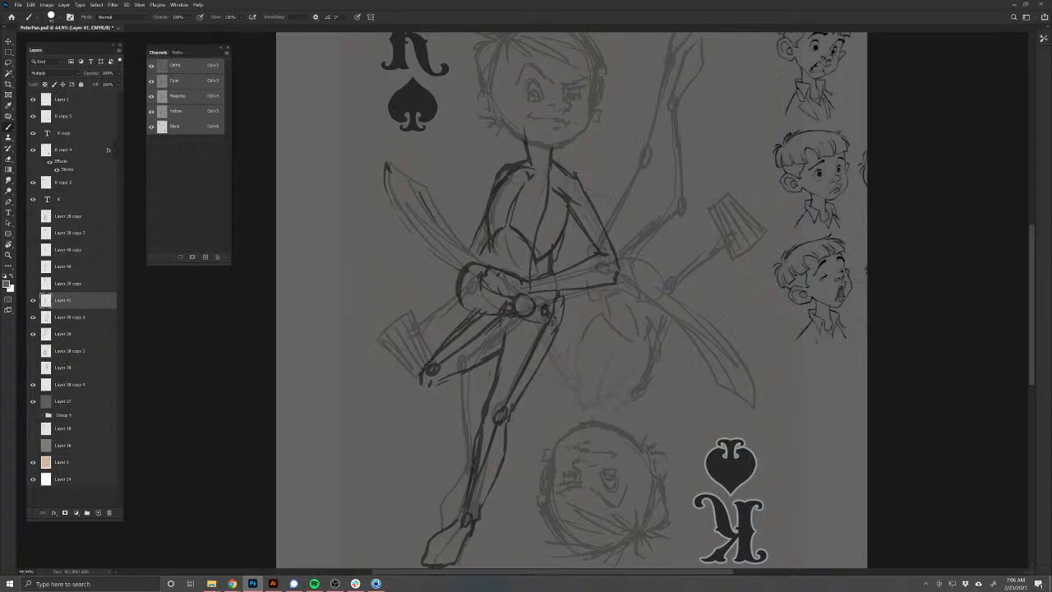
mouse_move(416, 403)
left_mouse_down()
mouse_move(416, 338)
mouse_move(444, 393)
left_mouse_up()
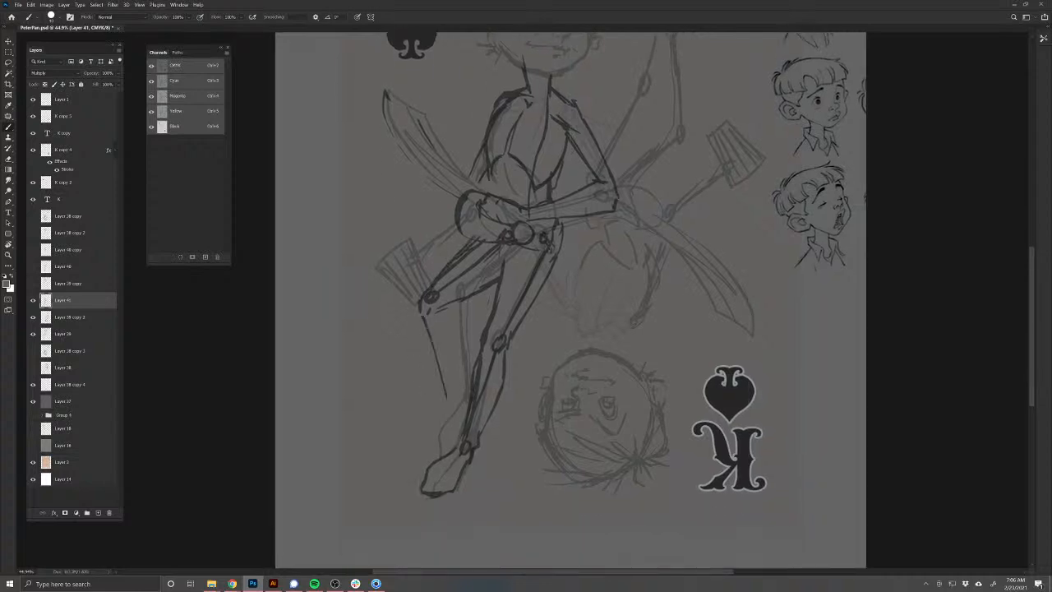
mouse_move(436, 308)
left_mouse_down()
mouse_move(452, 333)
mouse_move(442, 313)
mouse_move(458, 393)
left_mouse_up()
mouse_move(434, 359)
left_mouse_down()
mouse_move(423, 319)
mouse_move(446, 397)
left_mouse_up()
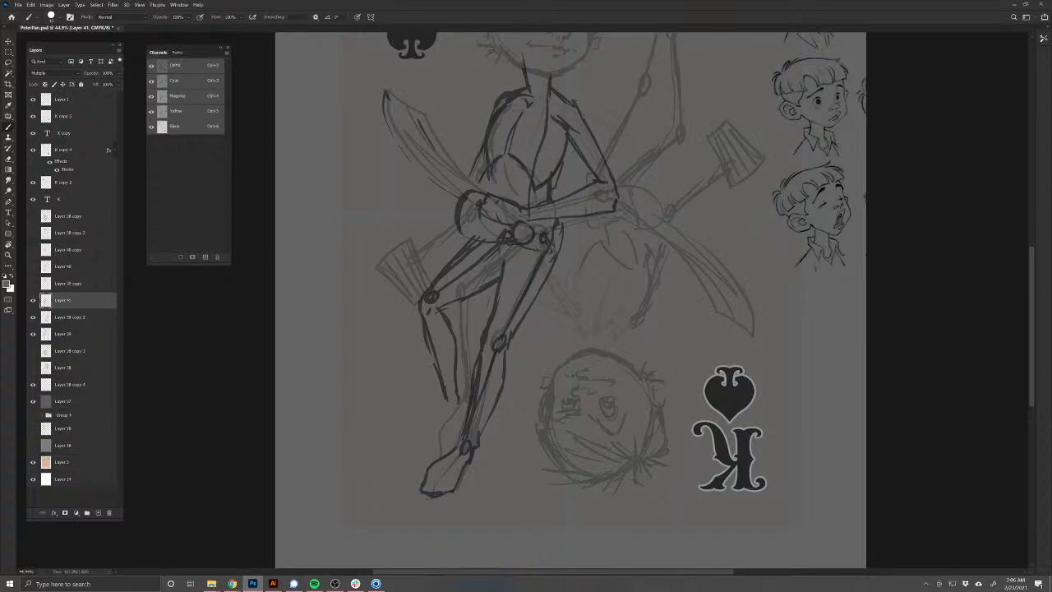
Step: Finish the bent leg's contour down to the ankle and outline the edges of the curved sword blade
mouse_move(457, 399)
left_mouse_down()
mouse_move(464, 426)
mouse_move(455, 444)
mouse_move(447, 413)
mouse_move(438, 457)
left_mouse_up()
left_click_drag(367, 322, 353, 462)
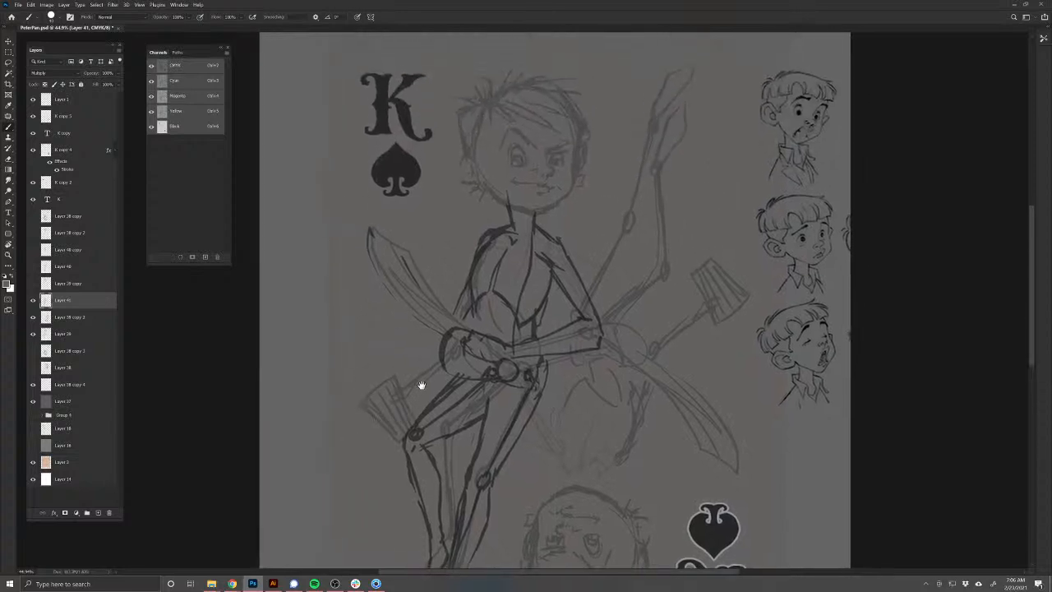
left_click_drag(421, 386, 412, 431)
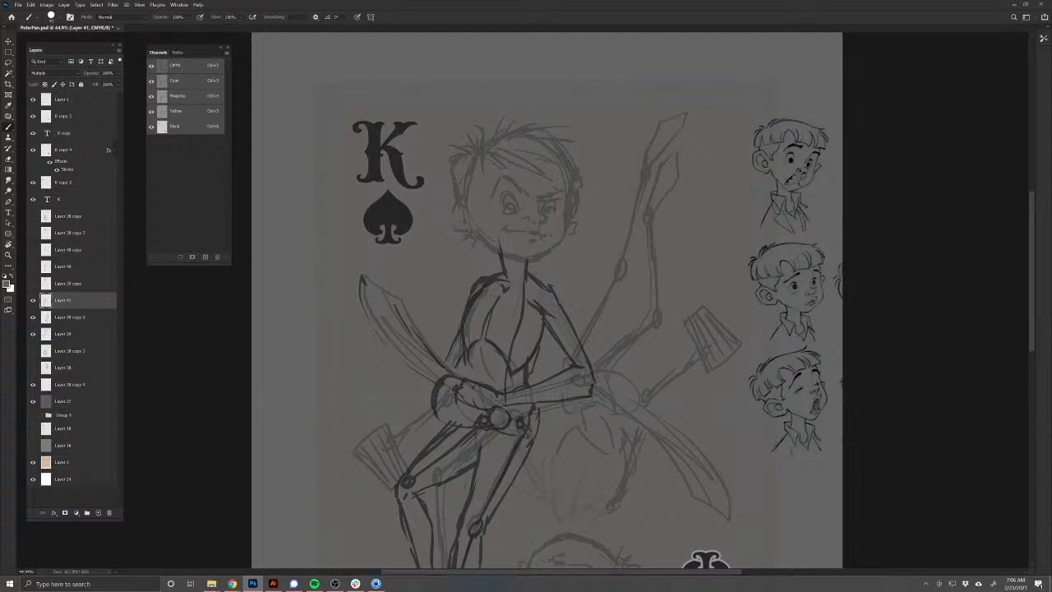
mouse_move(430, 354)
left_mouse_down()
mouse_move(399, 317)
mouse_move(364, 297)
mouse_move(429, 379)
left_mouse_up()
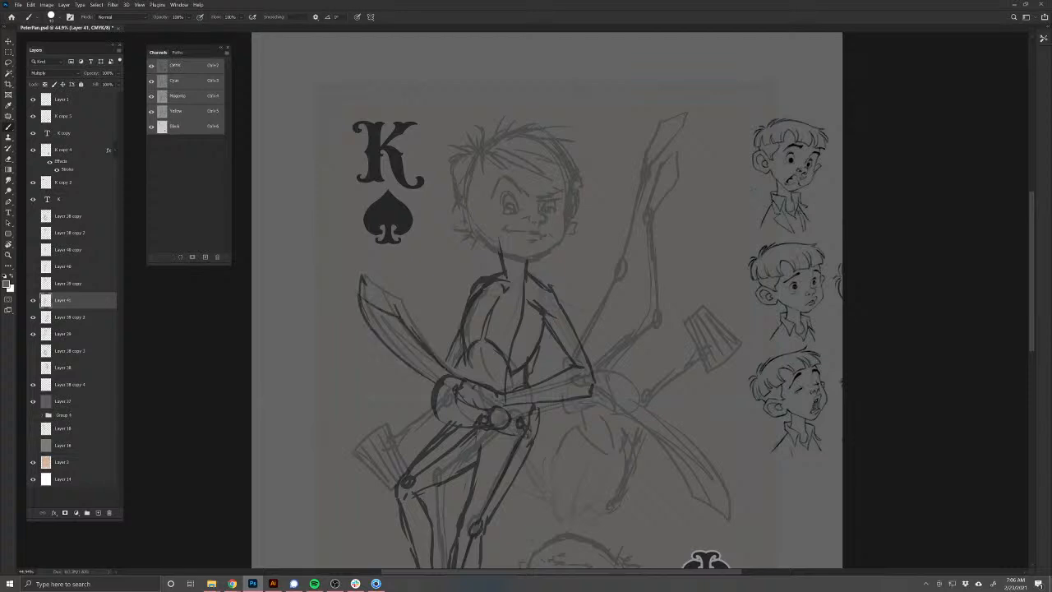
left_click_drag(365, 461, 372, 420)
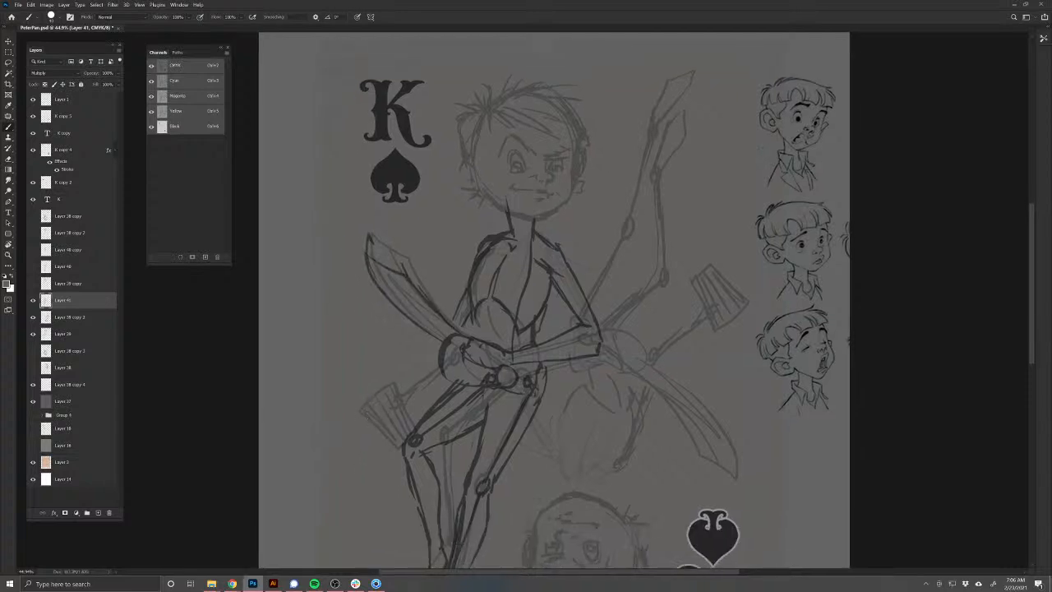
Step: Try a far arm reaching out from behind the sword guard with two forearm lines
left_click_drag(467, 294, 458, 312)
left_click_drag(429, 338, 388, 370)
left_click_drag(394, 355, 372, 344)
key("ctrl+z")
Step: Move the head and body sketches together about 42 px to the right on the card
key("v")
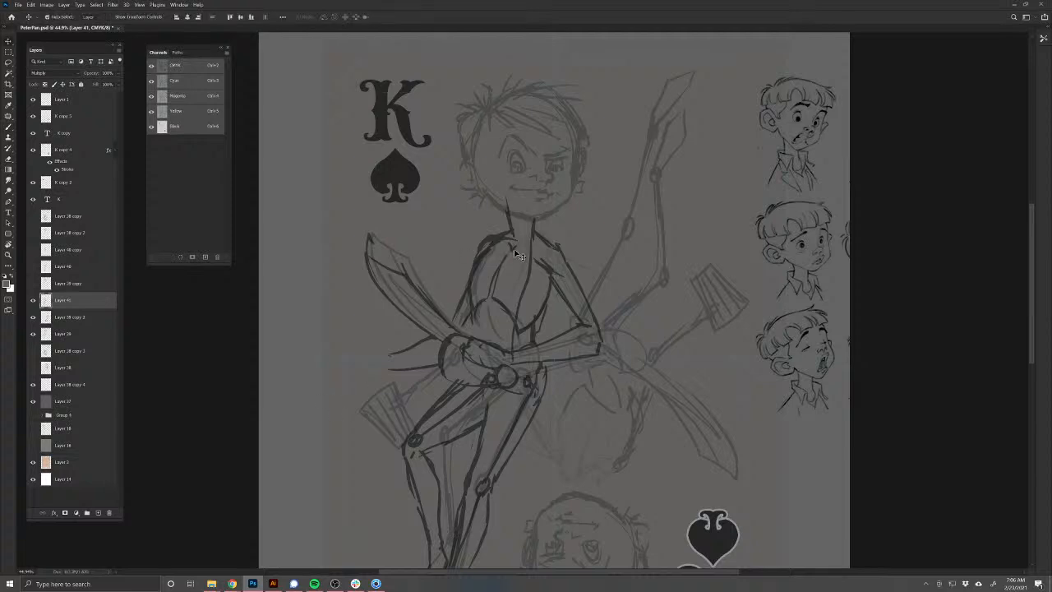
left_click(536, 268, "ctrl")
left_click_drag(533, 276, 535, 274)
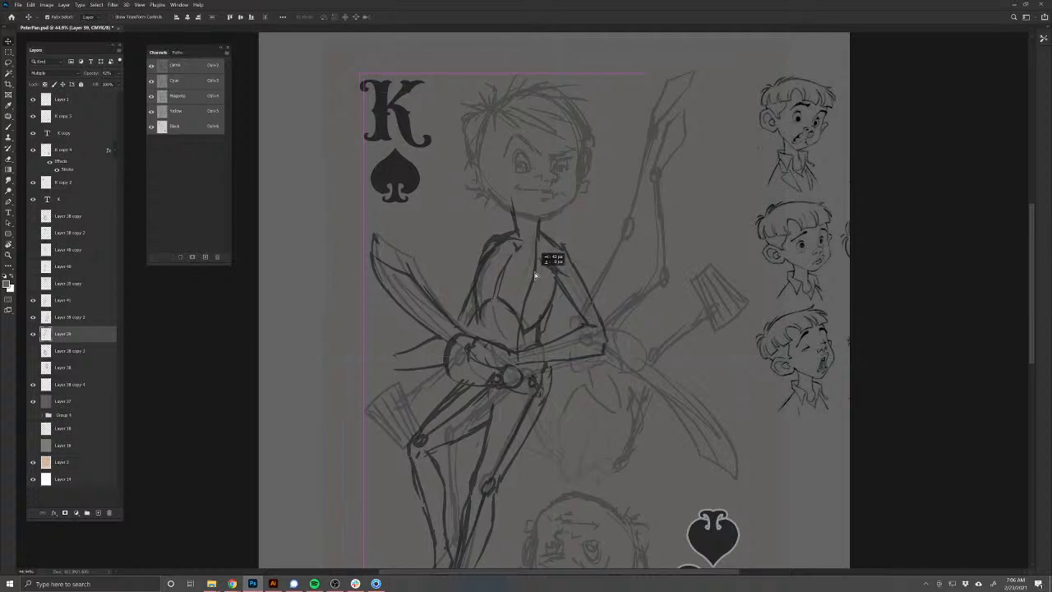
left_click(445, 379, "ctrl")
left_click(426, 351, "ctrl")
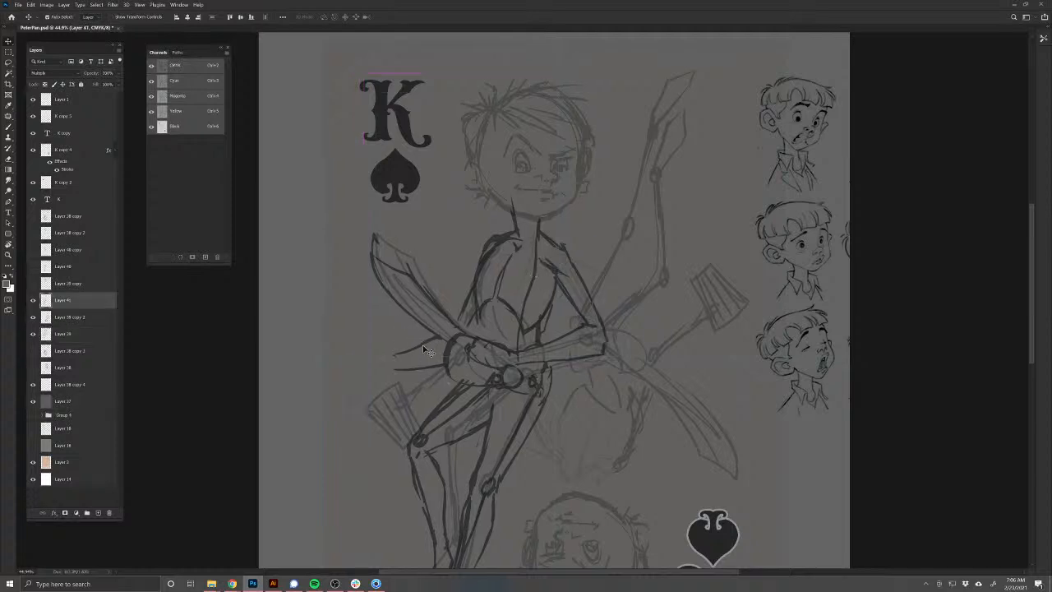
key("b")
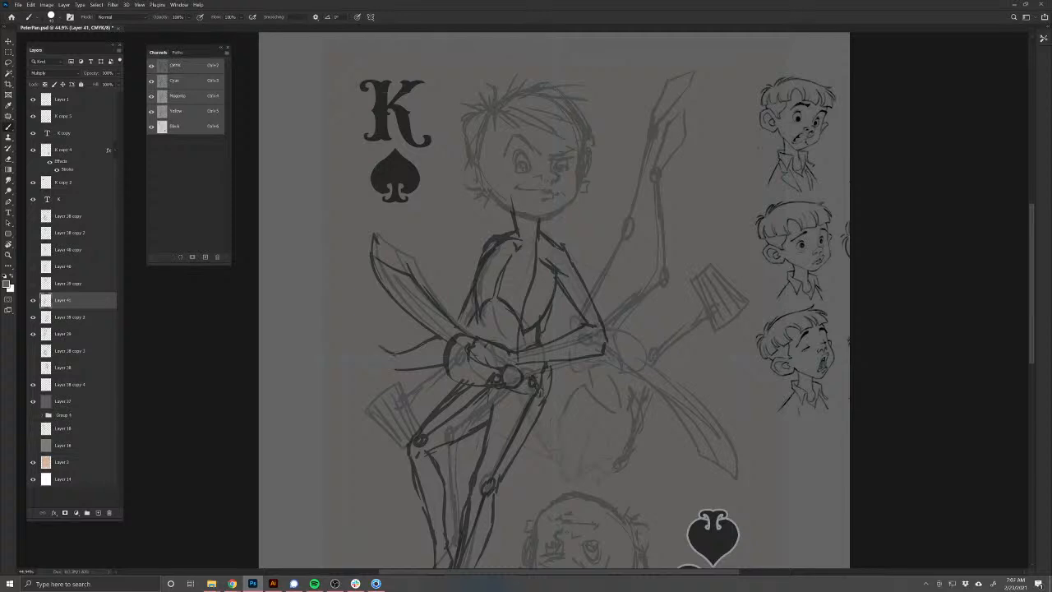
Step: Try a square block hand at the end of the far forearm, and erase the hand and forearm
mouse_move(382, 343)
left_mouse_down()
mouse_move(360, 351)
mouse_move(388, 365)
mouse_move(386, 389)
mouse_move(358, 398)
mouse_move(356, 325)
mouse_move(387, 325)
mouse_move(390, 354)
left_mouse_up()
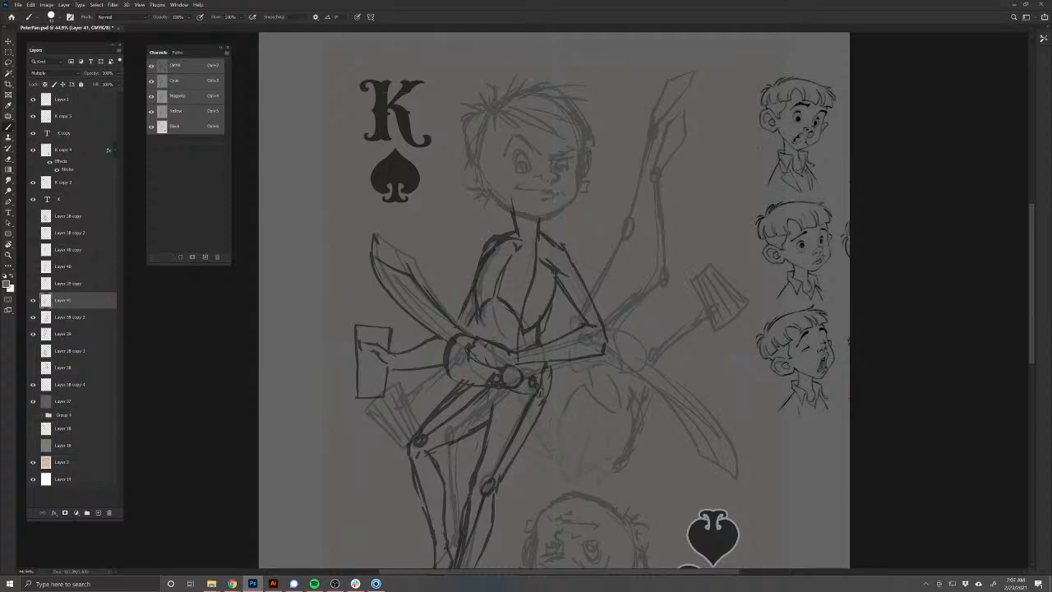
key("e")
mouse_move(357, 350)
left_mouse_down()
mouse_move(356, 368)
mouse_move(376, 350)
mouse_move(404, 360)
mouse_move(432, 352)
mouse_move(364, 398)
left_mouse_up()
key("]")
left_click_drag(357, 327, 357, 399)
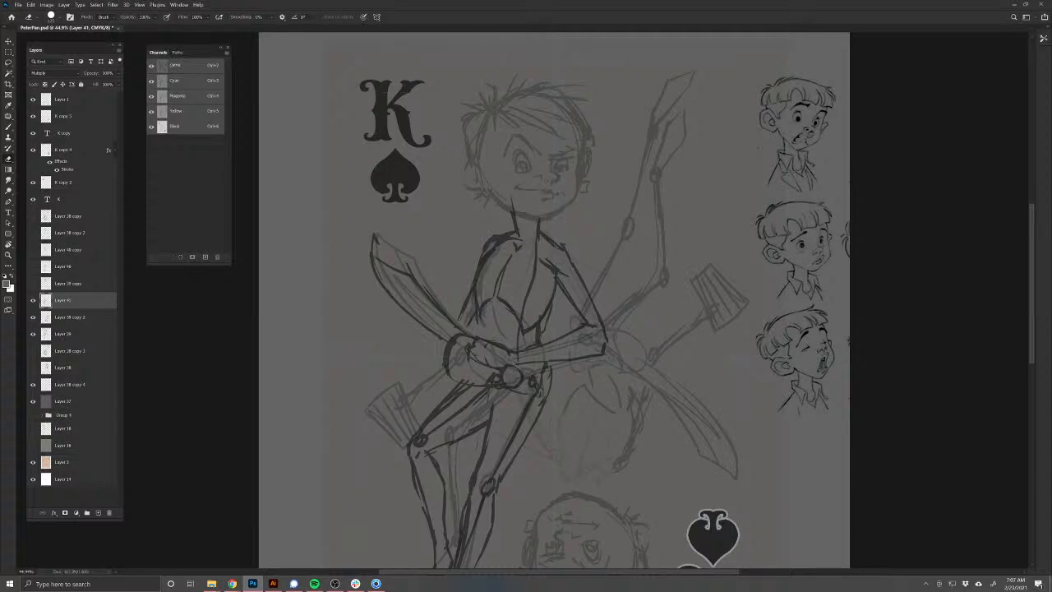
Step: Draw a tapered shape hanging from the belt behind the straight leg's thigh, and undo the hatching tried inside it
key("b")
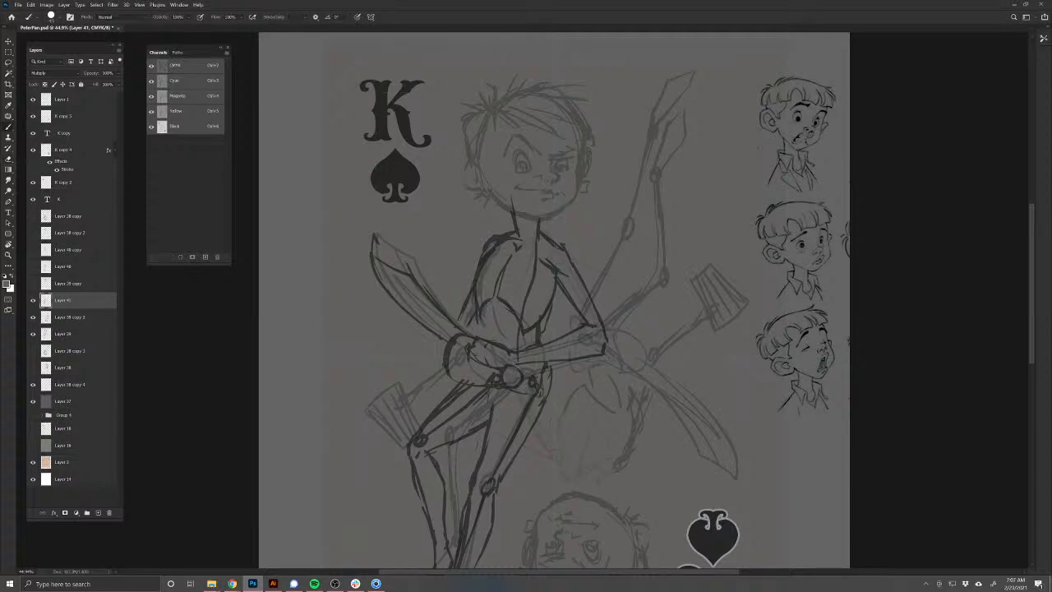
left_click_drag(447, 372, 426, 410)
left_click_drag(446, 486, 386, 369)
mouse_move(452, 357)
left_mouse_down()
mouse_move(445, 399)
mouse_move(432, 397)
mouse_move(422, 349)
mouse_move(448, 349)
left_mouse_up()
left_click_drag(450, 350, 437, 394)
left_click_drag(435, 353, 425, 394)
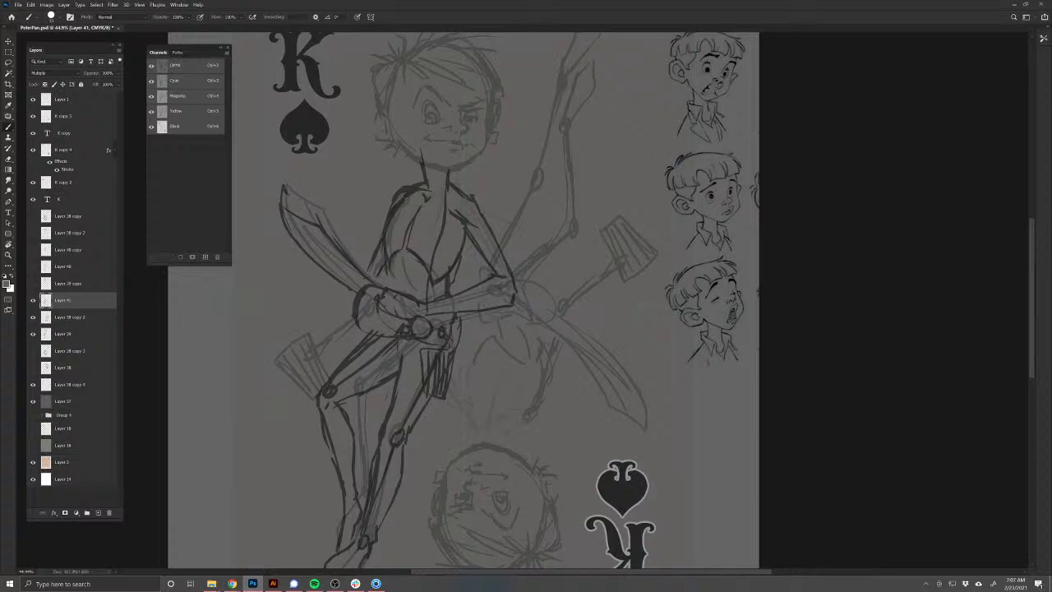
key("ctrl+z")
key("ctrl+z")
key("ctrl+z")
key("ctrl+z")
key("ctrl+z")
key("ctrl+z")
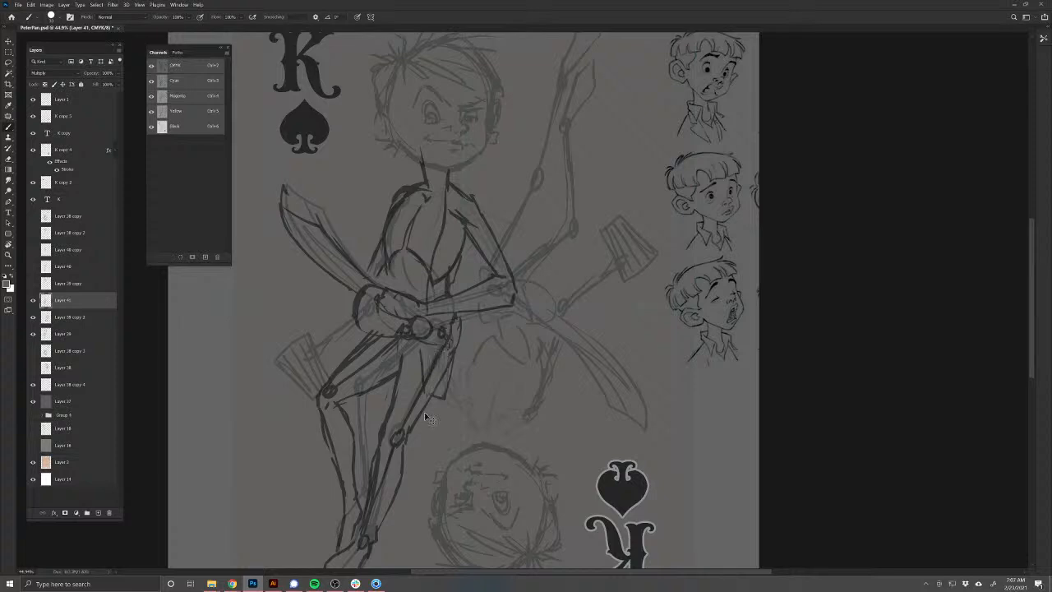
key("ctrl+z")
Step: Draw the far arm's forearm angling down from behind the sword guard, with a wrist and a boxy palm
left_click_drag(342, 403, 443, 466)
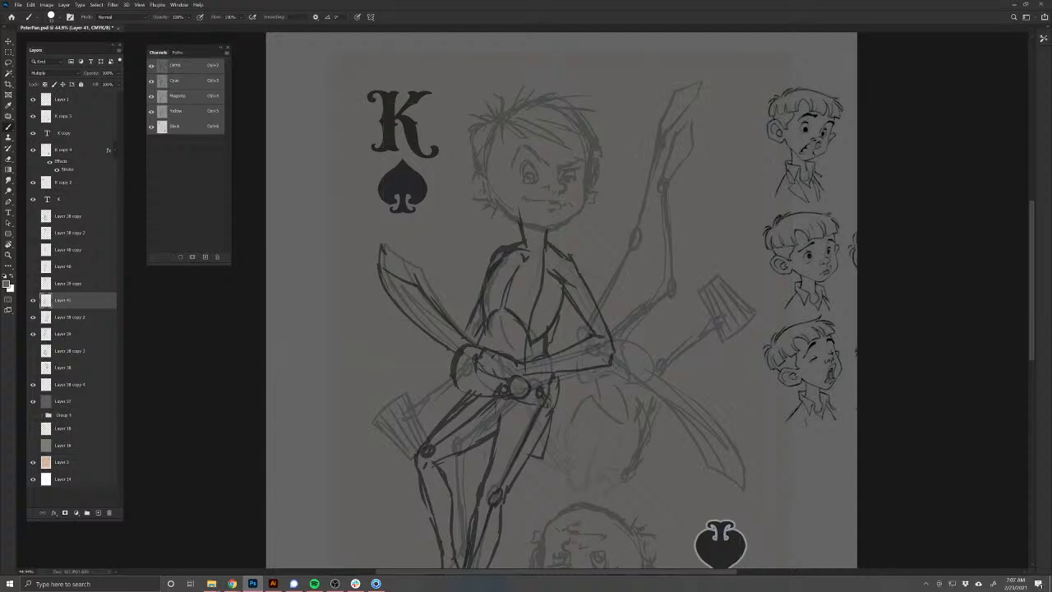
left_click_drag(490, 249, 488, 264)
mouse_move(445, 353)
left_mouse_down()
mouse_move(417, 390)
mouse_move(440, 392)
mouse_move(418, 408)
left_mouse_up()
left_click_drag(409, 393, 418, 405)
mouse_move(414, 392)
left_mouse_down()
mouse_move(381, 398)
mouse_move(386, 418)
mouse_move(381, 398)
mouse_move(408, 407)
left_mouse_up()
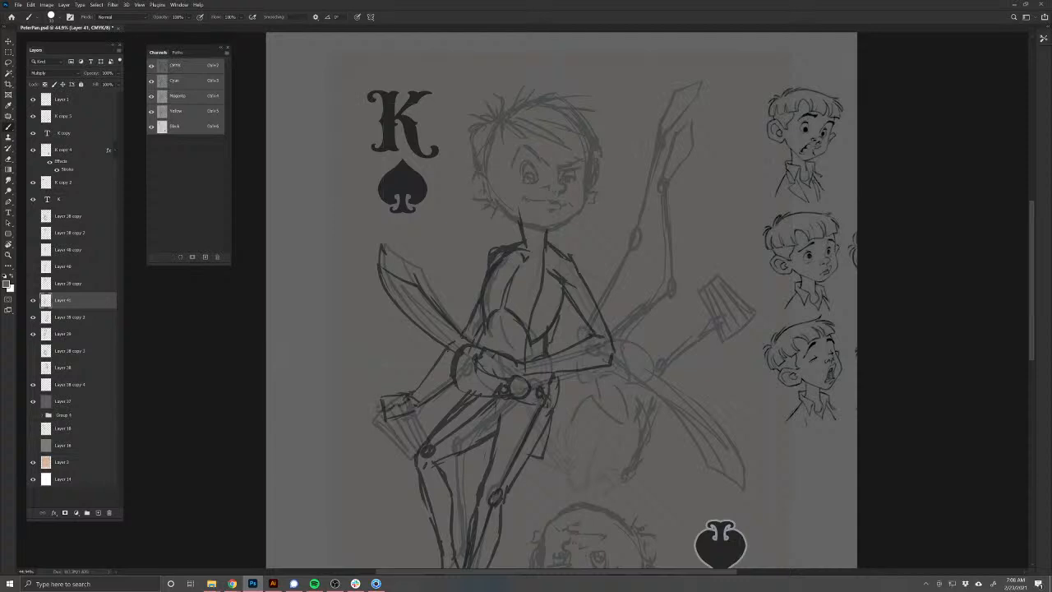
Step: Draw spread, extended fingers on the far hand, erasing the block outline and redrawing the lower fingers
left_click_drag(399, 392, 359, 405)
mouse_move(374, 400)
left_mouse_down()
mouse_move(359, 410)
mouse_move(363, 427)
left_mouse_up()
key("e")
left_click_drag(363, 404, 366, 421)
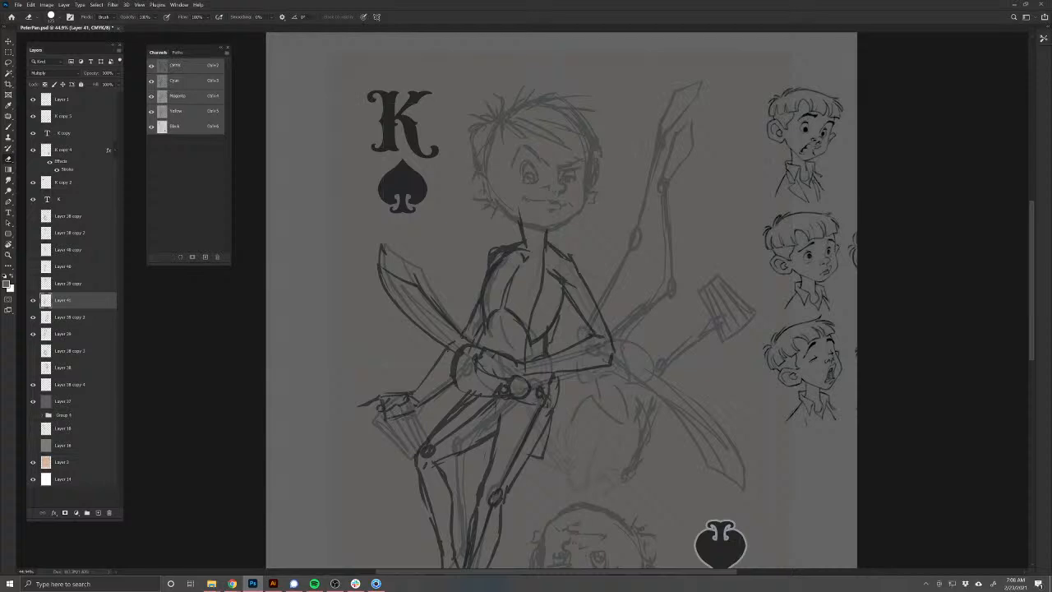
key("b")
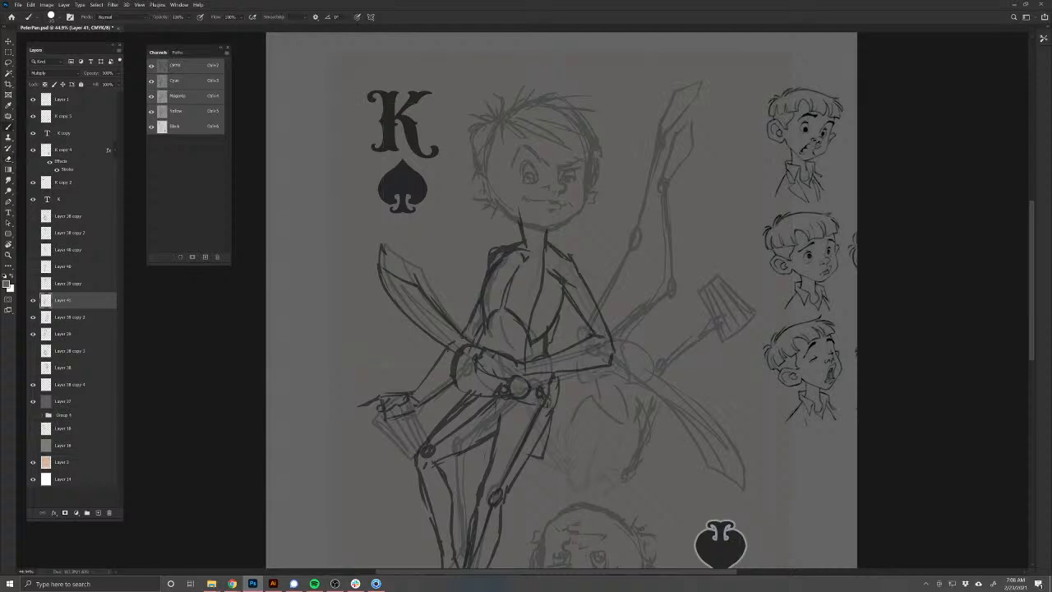
mouse_move(375, 408)
left_mouse_down()
mouse_move(362, 418)
mouse_move(373, 432)
left_mouse_up()
Step: Lasso the figure's head on Layer 39 and cut it from that layer
scroll(474, 395, "down", 3)
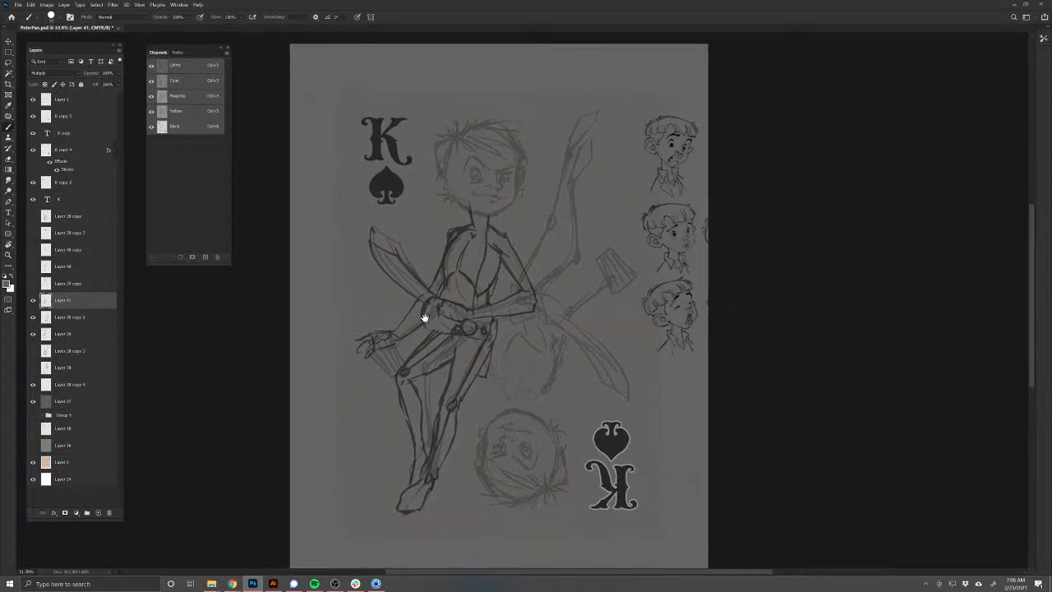
left_click(33, 300)
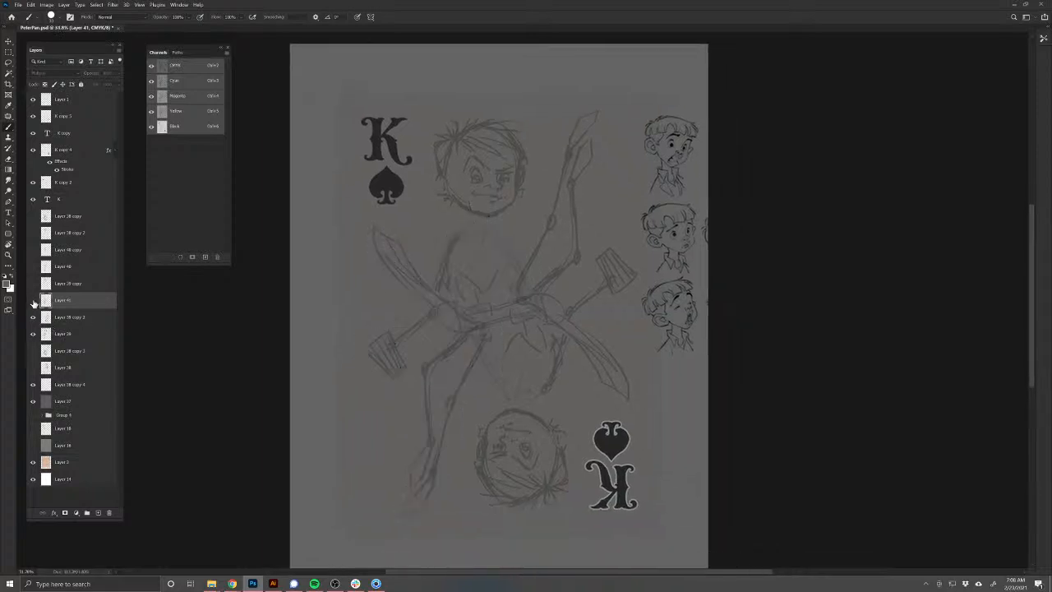
left_click(32, 301)
key("v")
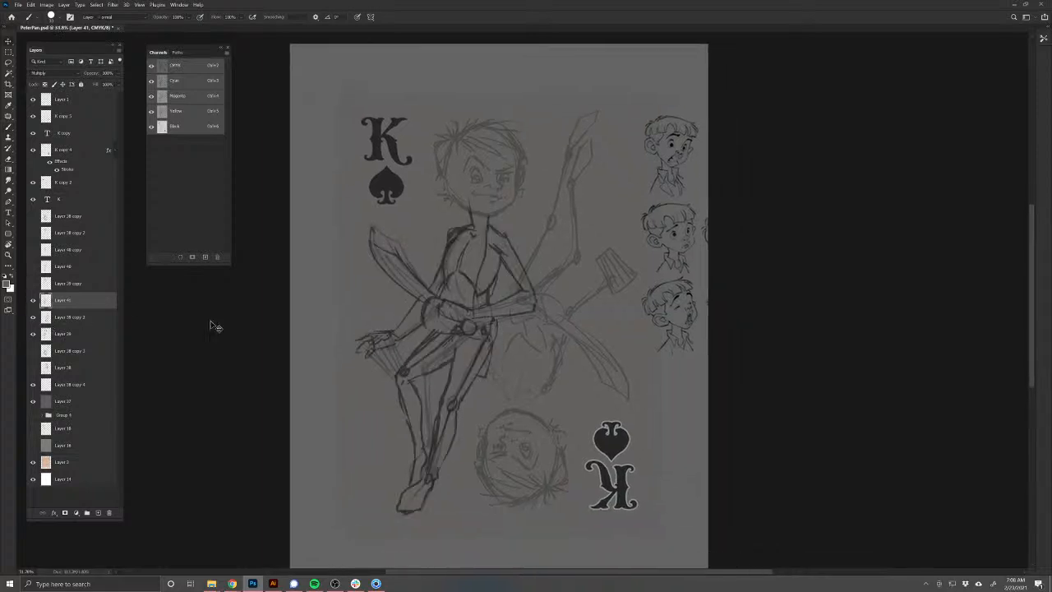
left_click(46, 332)
left_click(33, 333)
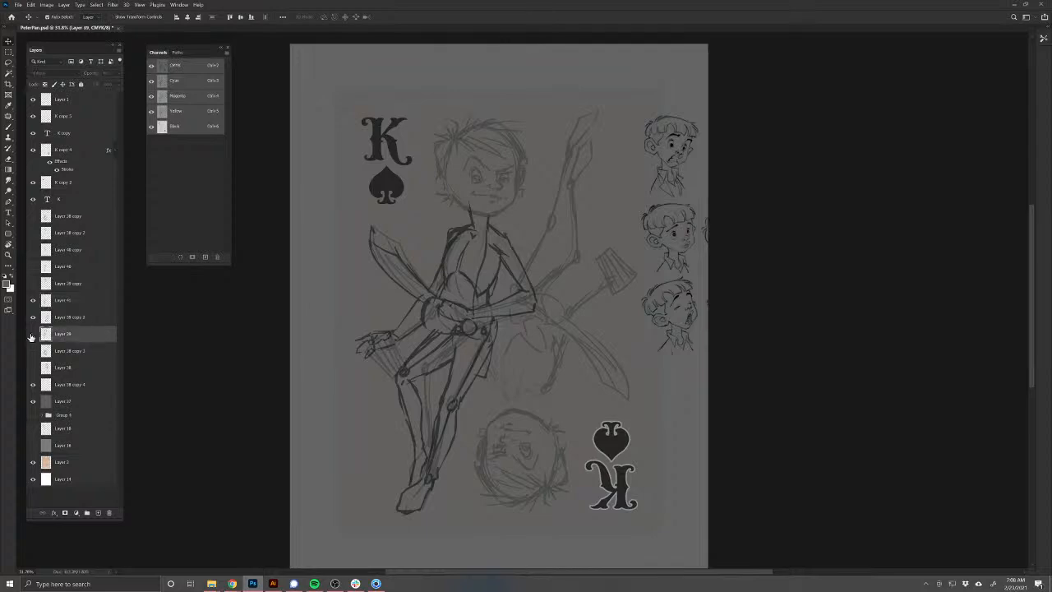
left_click(33, 334)
key("l")
mouse_move(485, 109)
left_mouse_down()
mouse_move(424, 188)
mouse_move(461, 213)
mouse_move(512, 220)
mouse_move(548, 133)
mouse_move(510, 106)
left_mouse_up()
key("Delete")
key("ctrl+d")
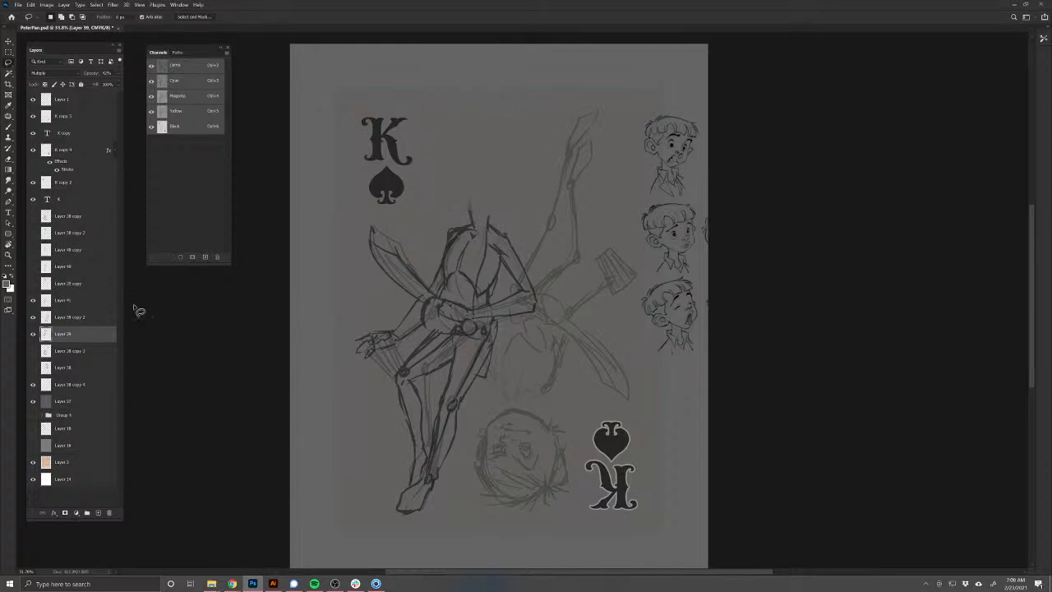
Step: Hide Layer 39 and check what Layer 39 copy 2 and Layer 41 contain by toggling their visibility
left_click(52, 318)
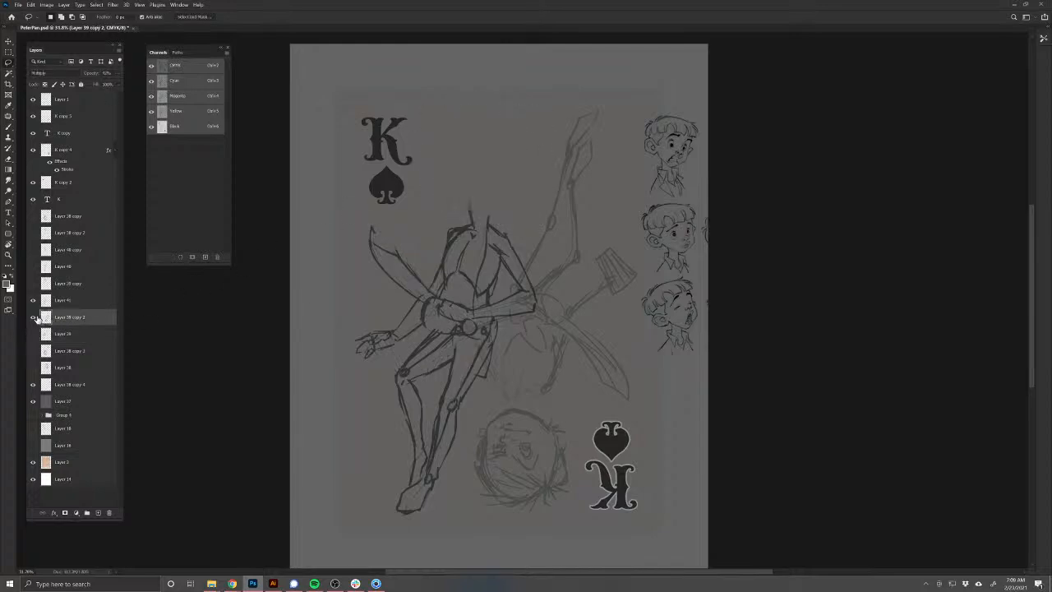
left_click(33, 317)
left_click(33, 317)
left_click(34, 302)
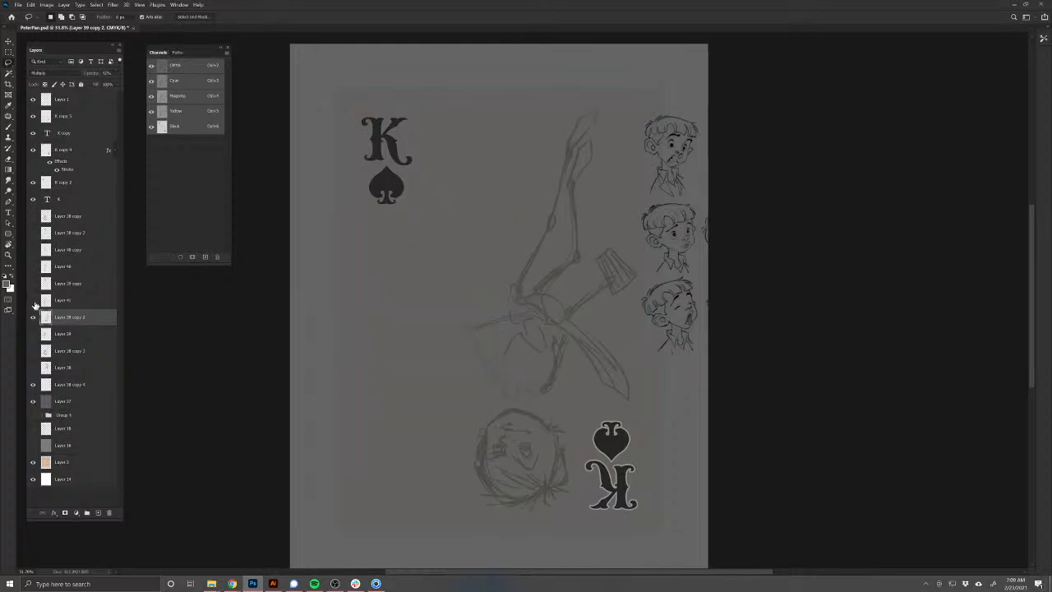
left_click(34, 302)
Step: Paste the cut head in place on a new layer above Layer 41 and set its blend mode to Multiply
left_click(53, 302)
key("ctrl+shift+alt+n")
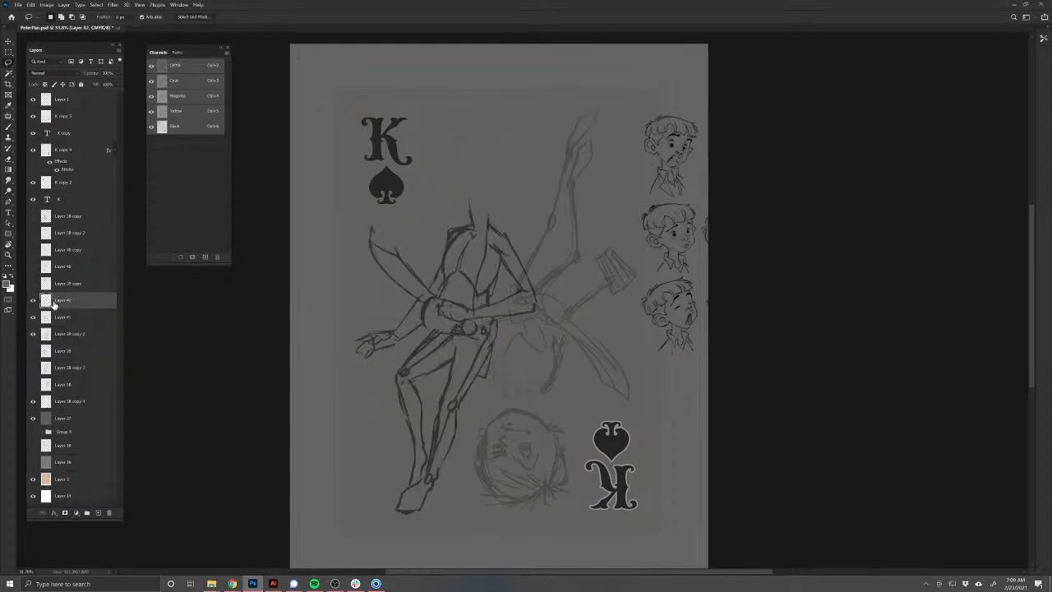
left_click(45, 73)
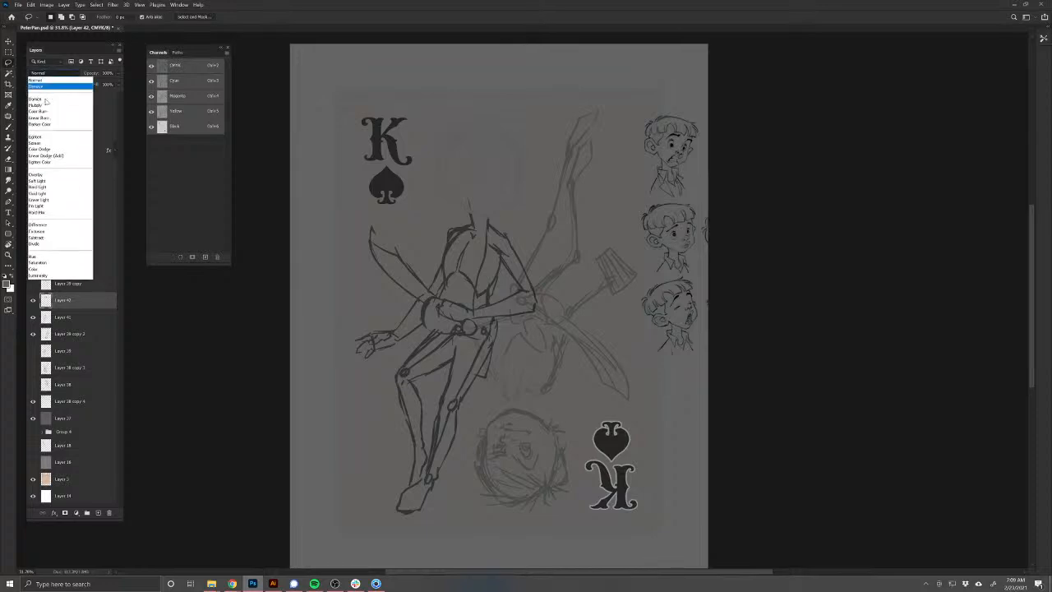
left_click(41, 106)
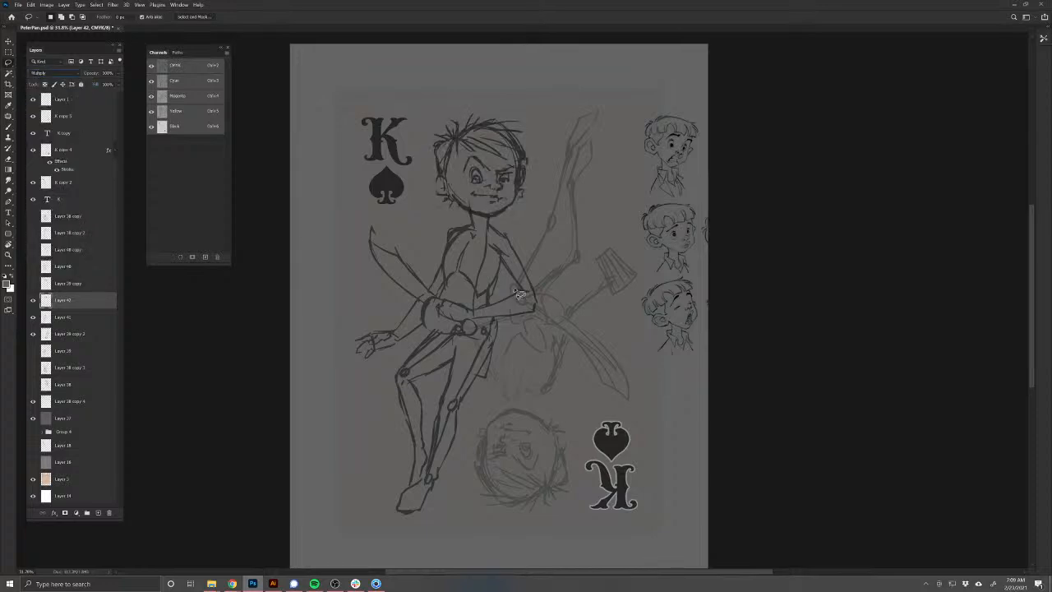
Step: Merge the head layer with the body sketch on Layer 41 and set the merged layer to Multiply
left_click(68, 319, "shift")
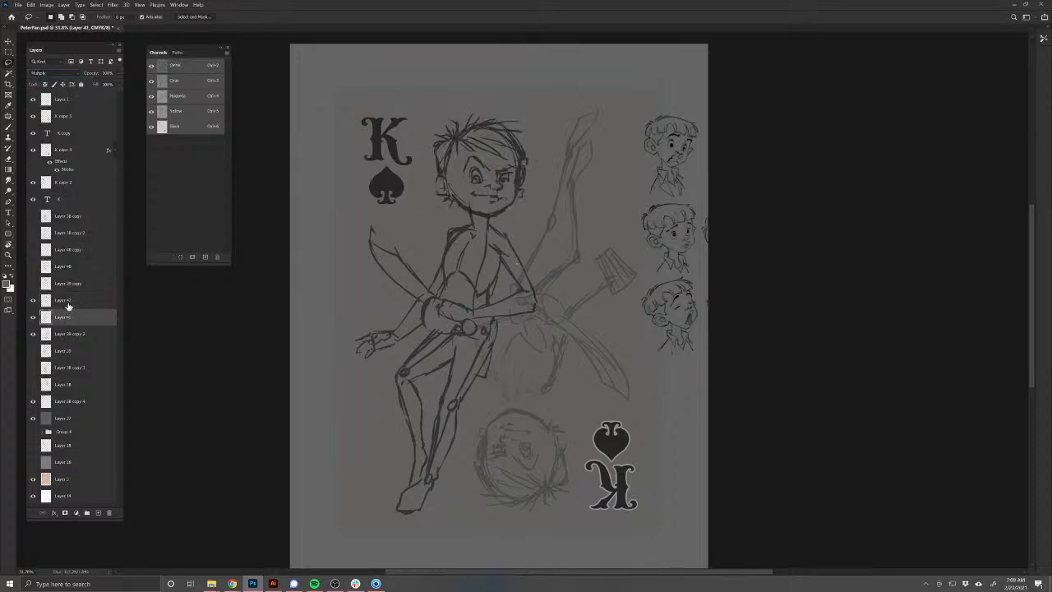
key("ctrl+e")
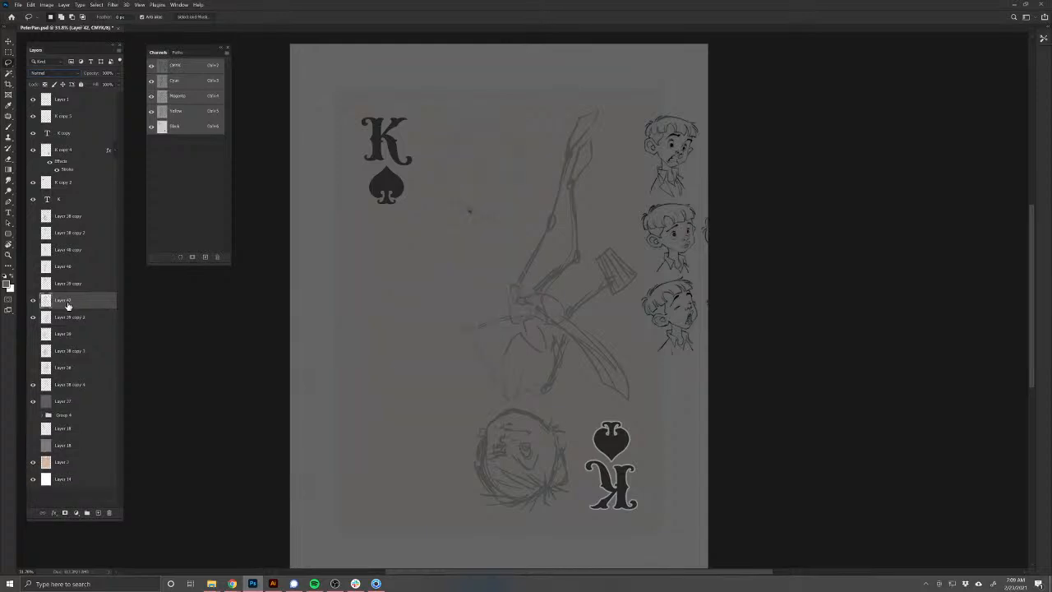
left_click(54, 72)
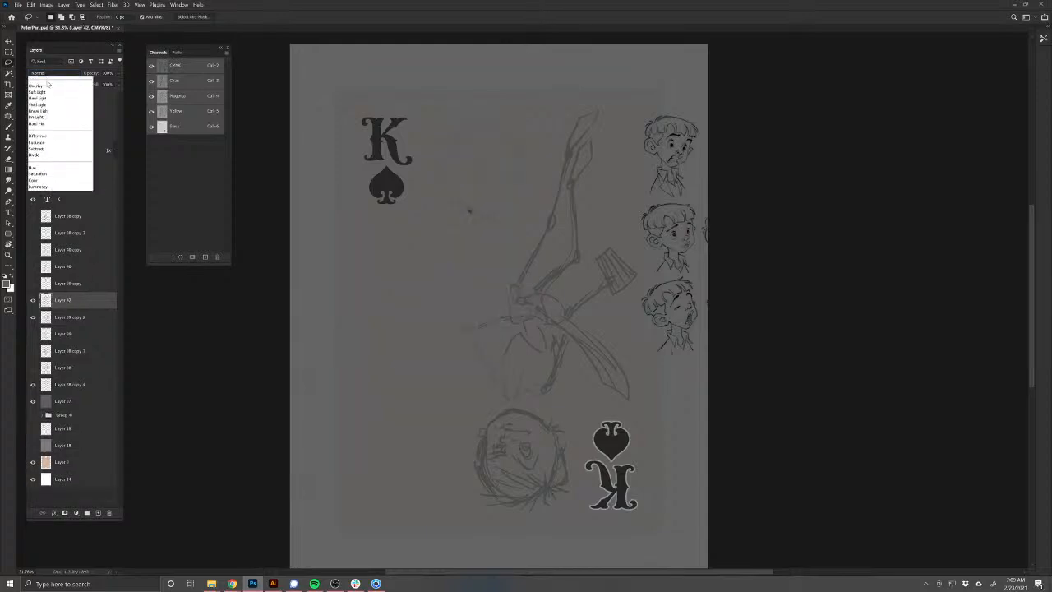
left_click(50, 106)
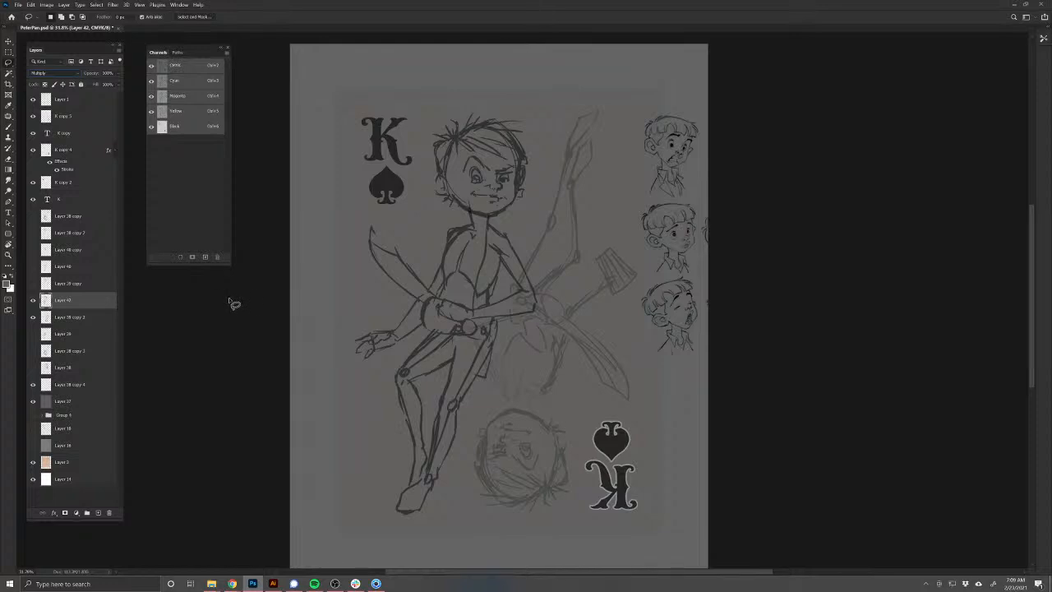
left_click(9, 129)
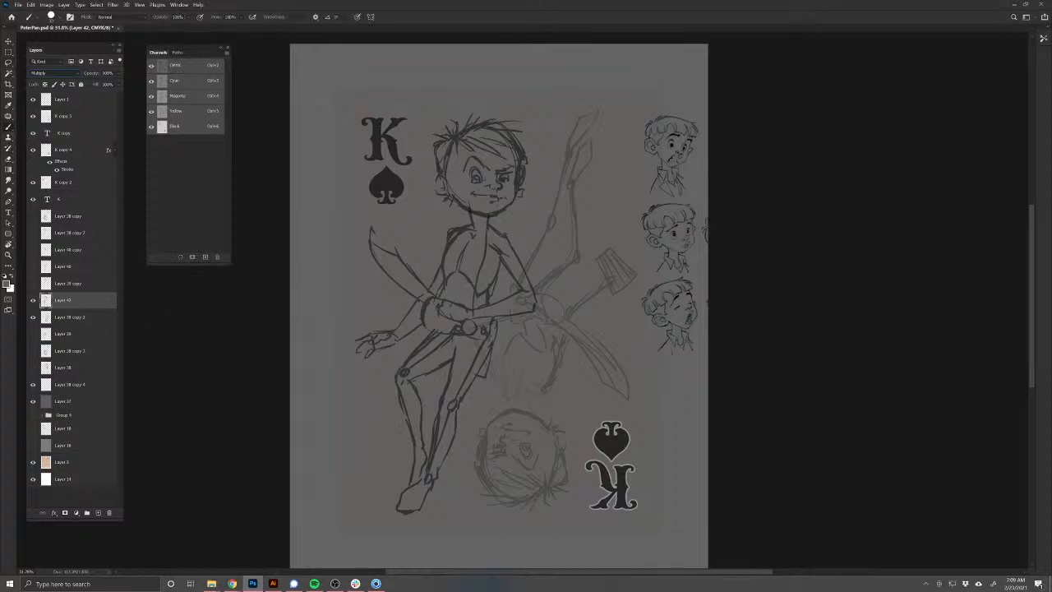
left_click_drag(371, 293, 385, 322)
left_click_drag(384, 294, 373, 323)
left_click_drag(378, 253, 418, 296)
key("ctrl+z")
key("ctrl+z")
key("ctrl+z")
Step: Check the merged figure against Layer 39 copy 2 by toggling visibility, and duplicate the merged figure layer
left_click(33, 301)
left_click(33, 300)
left_click(33, 301)
left_click(33, 318)
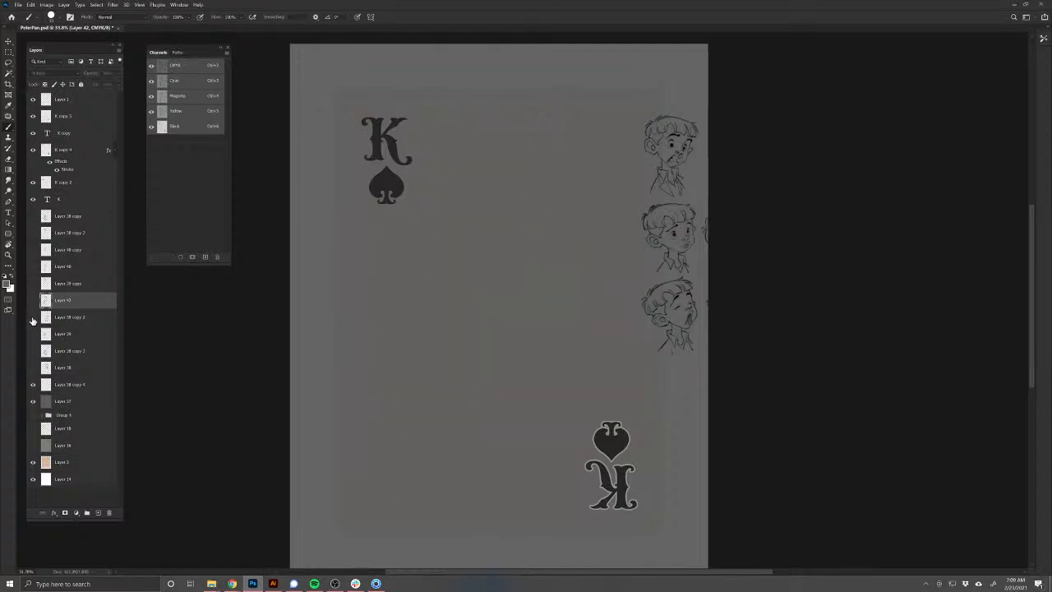
left_click(33, 318)
left_click(33, 301)
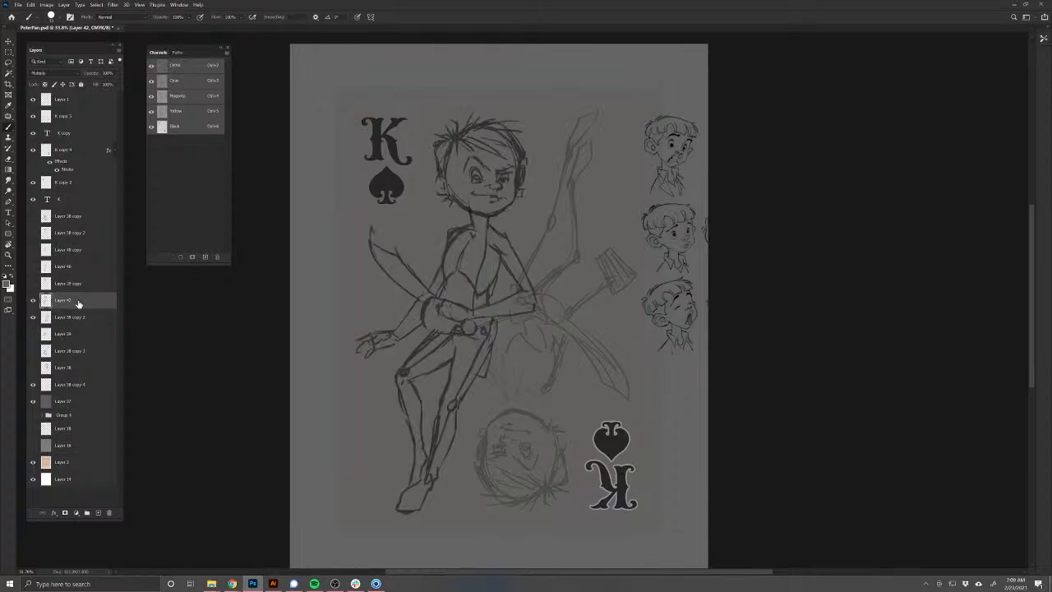
key("ctrl+j")
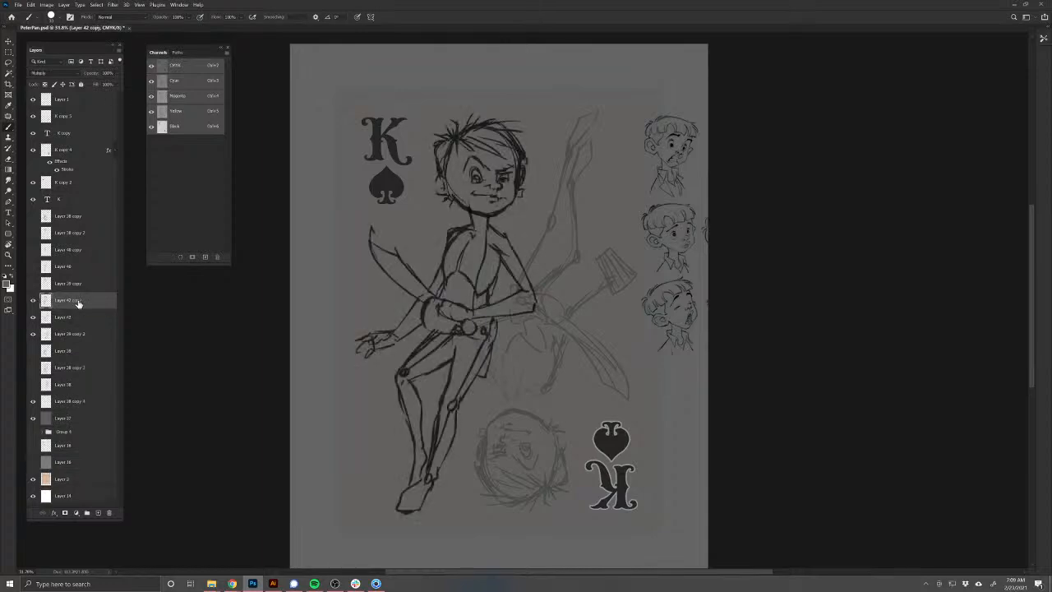
Step: Hide Layer 42 and erase the sword, the bent arm with its hand, and the belt area from Layer 42 copy
left_click(33, 318)
key("e")
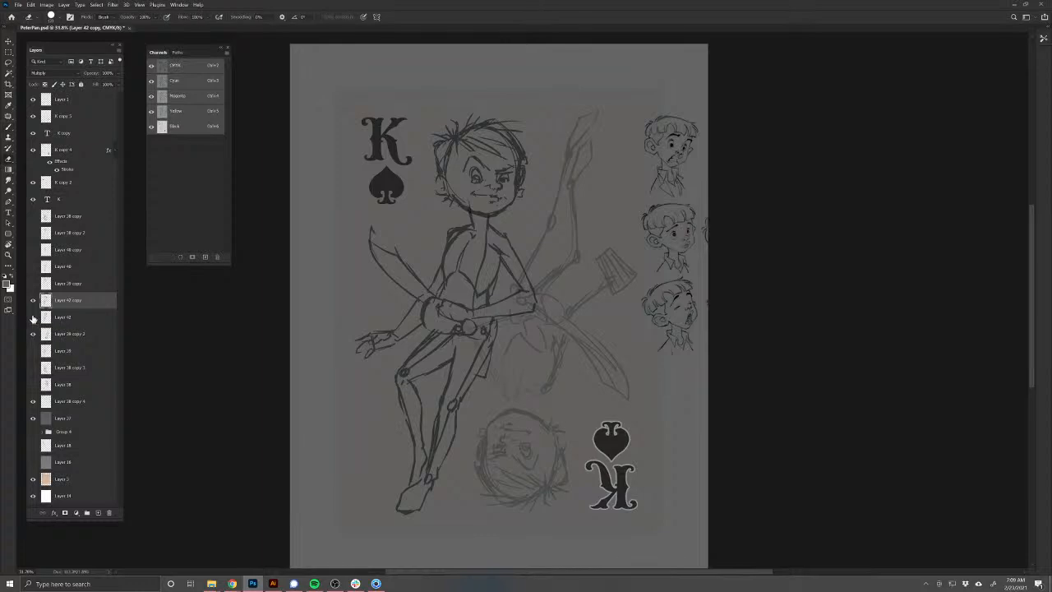
mouse_move(414, 296)
left_mouse_down()
mouse_move(373, 245)
mouse_move(472, 325)
mouse_move(435, 333)
mouse_move(485, 317)
mouse_move(464, 306)
left_mouse_up()
mouse_move(415, 328)
left_mouse_down()
mouse_move(416, 300)
mouse_move(391, 334)
mouse_move(362, 345)
mouse_move(371, 232)
left_mouse_up()
left_click_drag(435, 266, 436, 284)
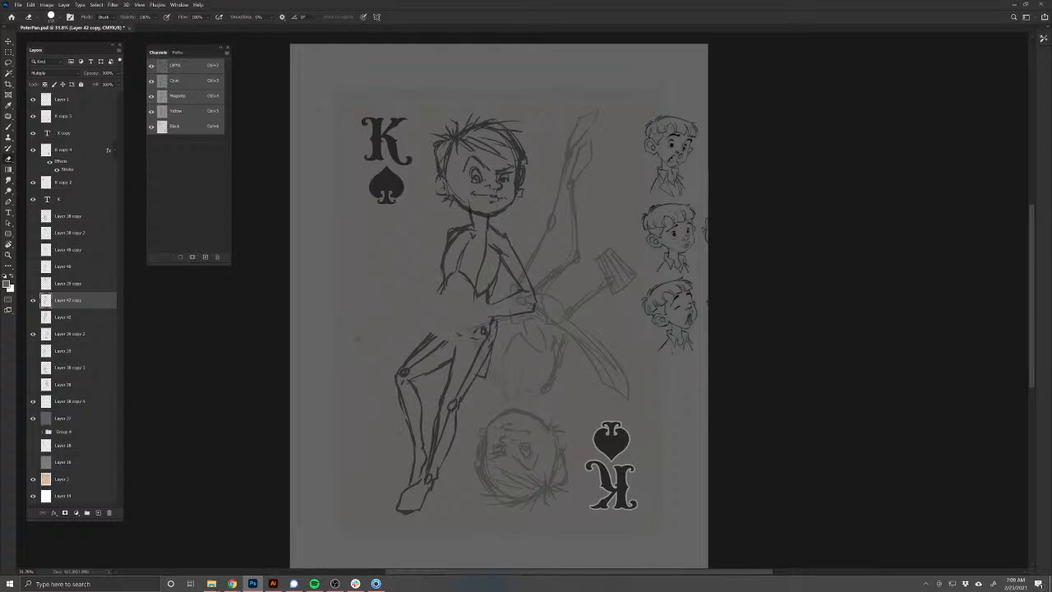
Step: Sketch a new bent arm on Layer 42 copy, with the elbow near the waist and the forearm raised outward
key("b")
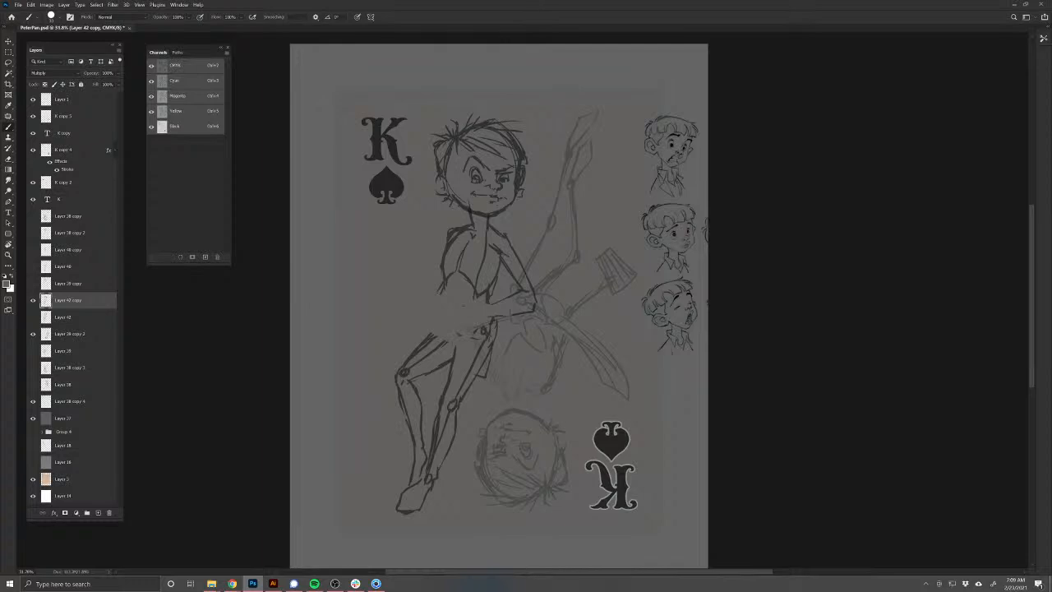
left_click_drag(439, 264, 434, 287)
left_click_drag(437, 283, 422, 303)
left_click_drag(395, 252, 420, 299)
left_click_drag(438, 265, 426, 288)
mouse_move(440, 293)
left_mouse_down()
mouse_move(427, 302)
mouse_move(424, 289)
left_mouse_up()
mouse_move(398, 255)
left_mouse_down()
mouse_move(412, 275)
mouse_move(413, 306)
mouse_move(428, 301)
left_mouse_up()
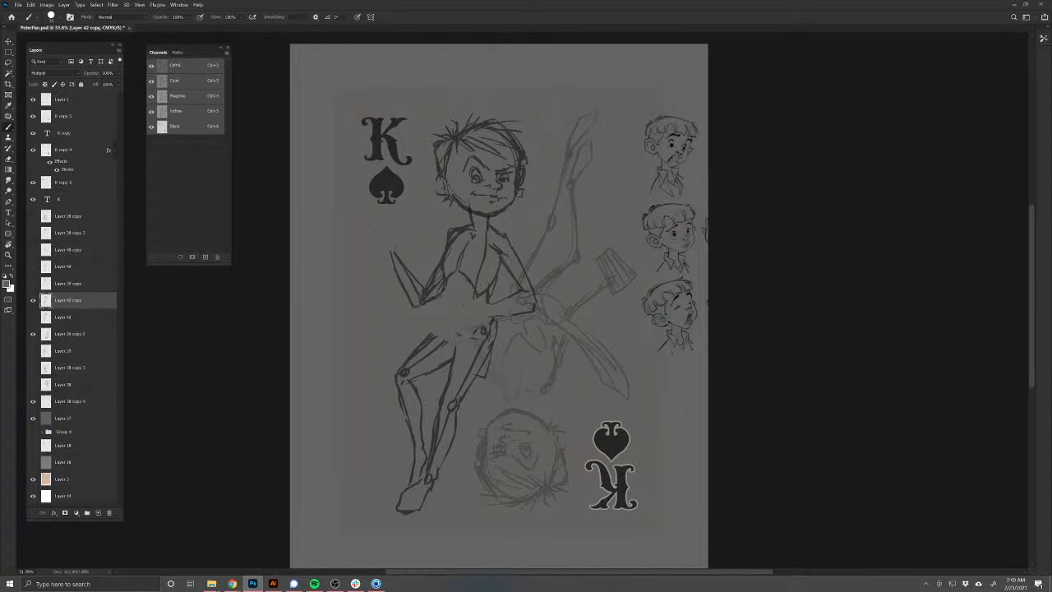
Step: Sketch a set of pan pipes with vertical tubes held in the figure's hand at the waist
mouse_move(486, 302)
left_mouse_down()
mouse_move(455, 305)
mouse_move(457, 316)
left_mouse_up()
mouse_move(457, 318)
left_mouse_down()
mouse_move(482, 322)
mouse_move(437, 302)
mouse_move(437, 335)
mouse_move(474, 346)
left_mouse_up()
left_click_drag(437, 308, 441, 339)
mouse_move(442, 306)
left_mouse_down()
mouse_move(444, 333)
mouse_move(456, 341)
left_mouse_up()
left_click_drag(465, 316, 466, 342)
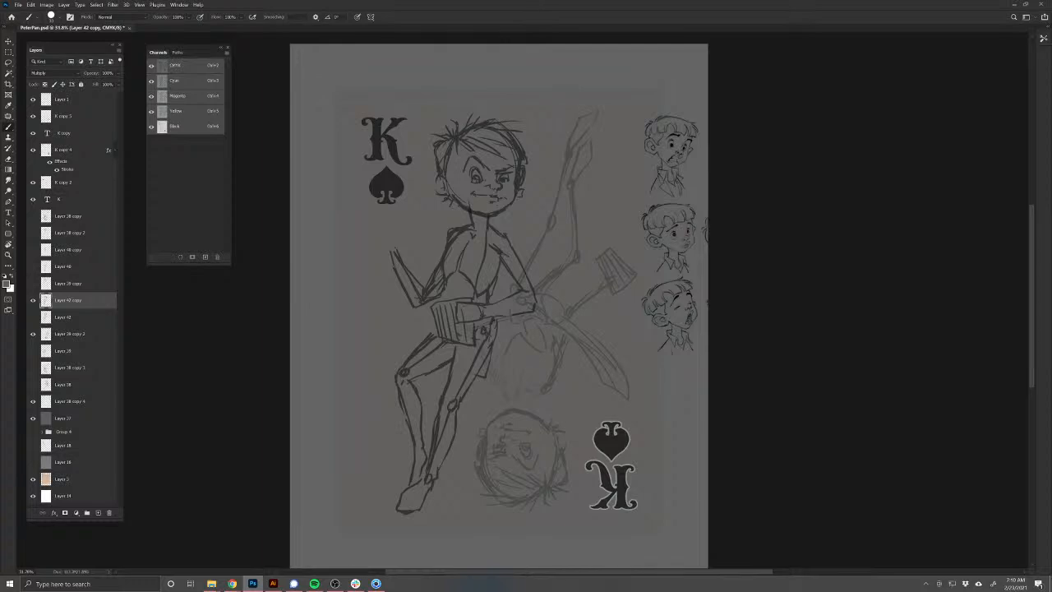
Step: Lasso the raised forearm, rotate it about 15° toward the body, and deselect it
key("l")
mouse_move(383, 240)
left_mouse_down()
mouse_move(422, 274)
mouse_move(428, 296)
mouse_move(406, 318)
mouse_move(380, 247)
left_mouse_up()
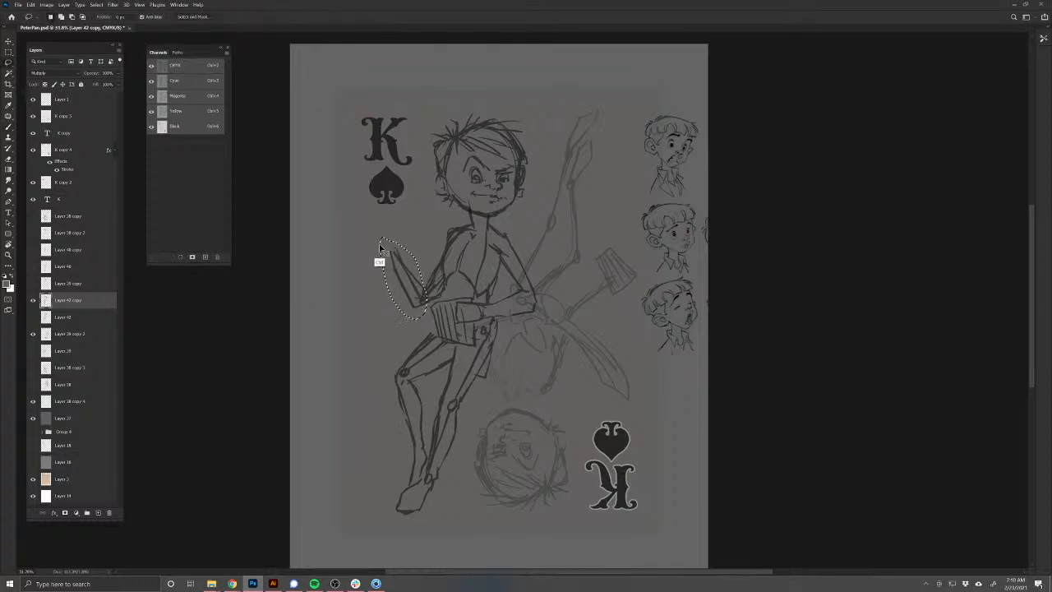
key("ctrl+t")
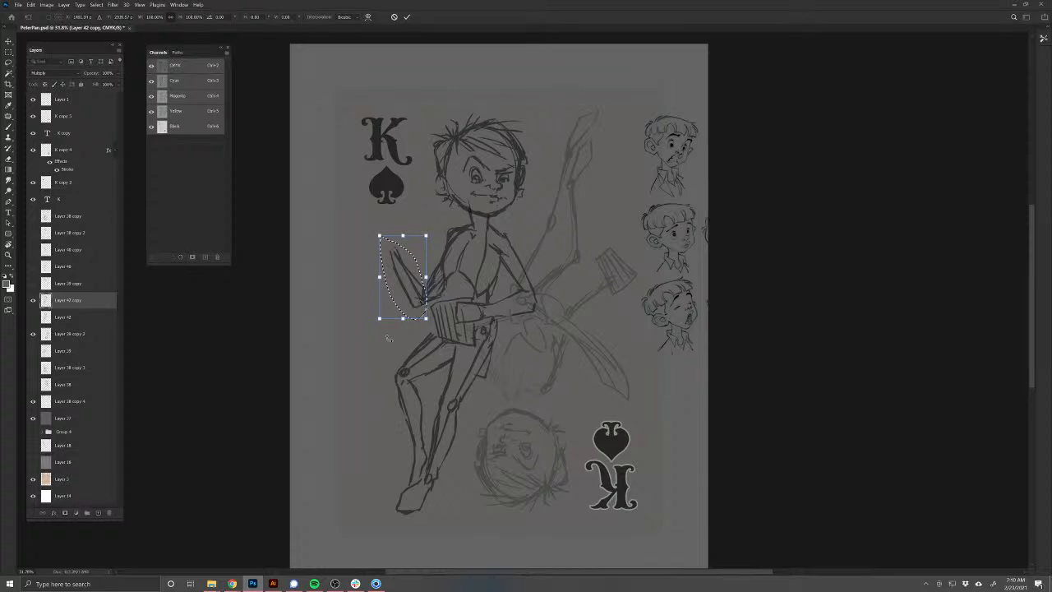
left_click_drag(388, 337, 380, 323)
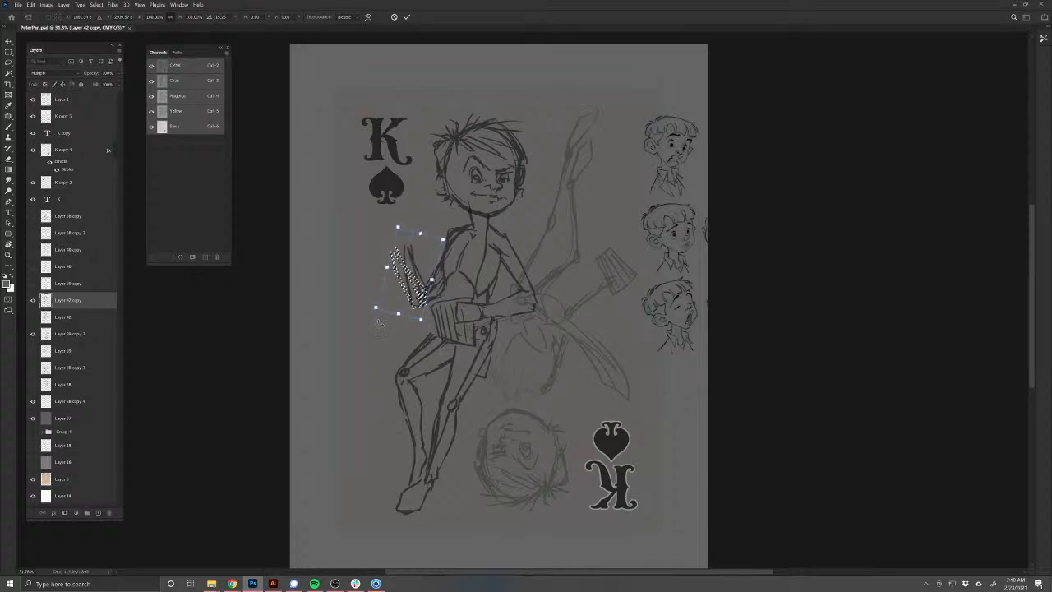
key("Return")
key("ctrl+d")
key("b")
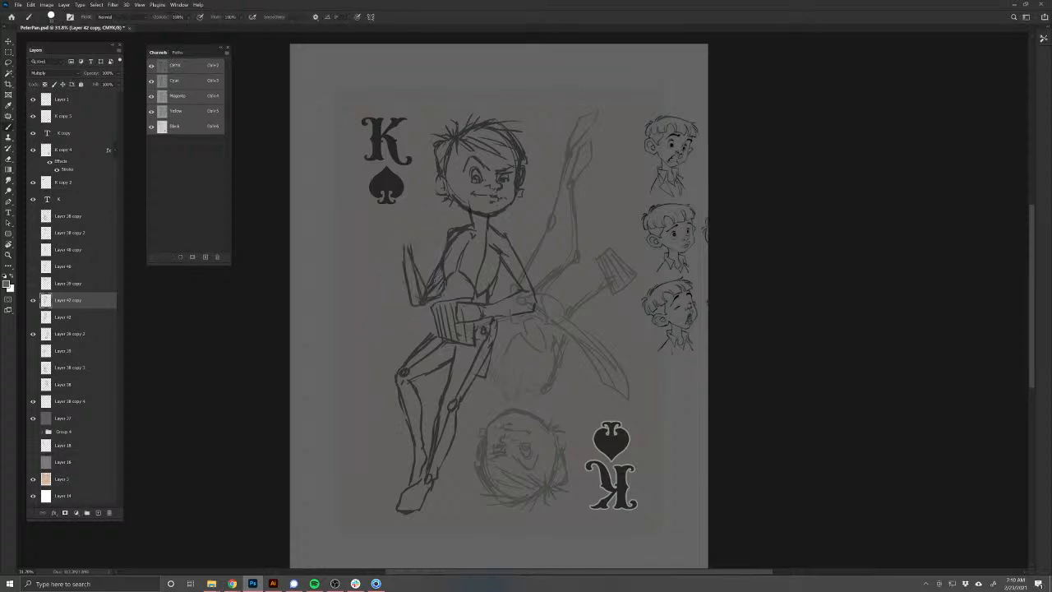
Step: Sketch an open hand at the end of the raised forearm with a small figure hovering above the palm
left_click_drag(389, 245, 406, 249)
left_click_drag(392, 236, 377, 229)
left_click_drag(380, 249, 366, 243)
mouse_move(390, 211)
left_mouse_down()
mouse_move(383, 228)
mouse_move(388, 219)
left_mouse_up()
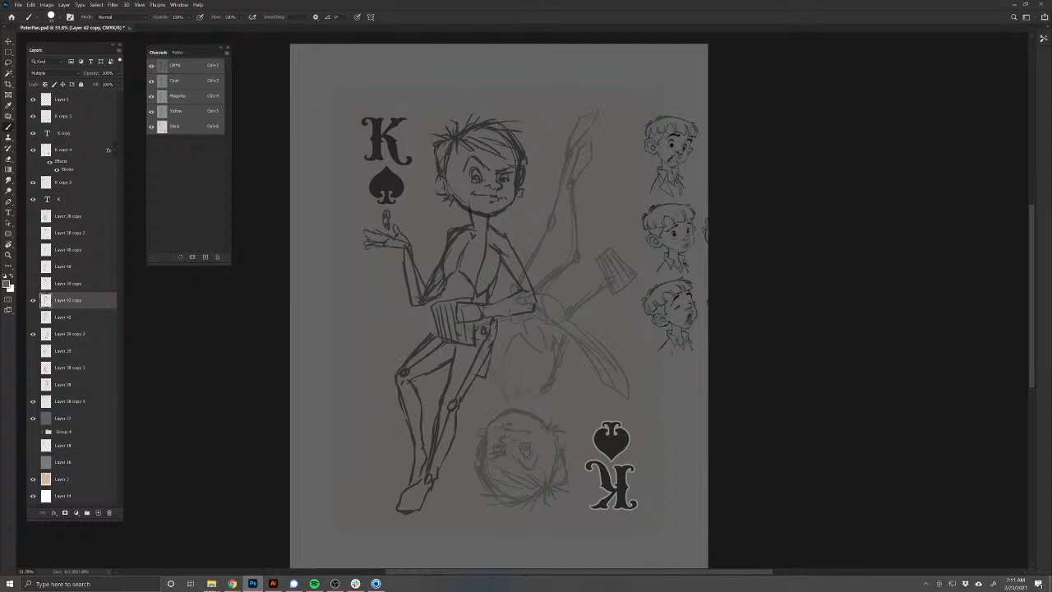
Step: Duplicate Layer 42 copy and hide the original, toggling its visibility to compare the two
key("ctrl+j")
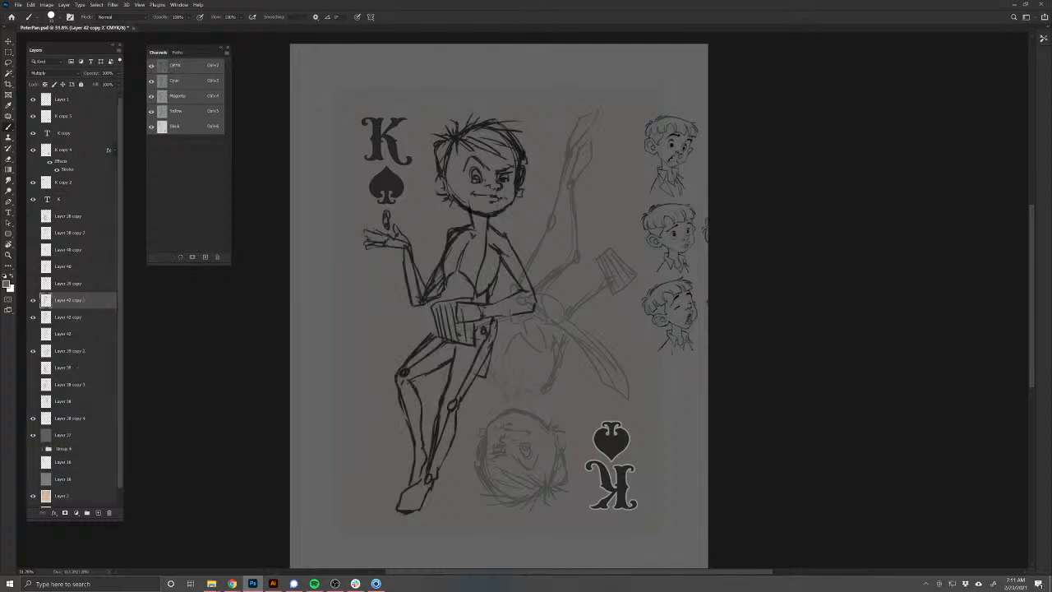
left_click(33, 317)
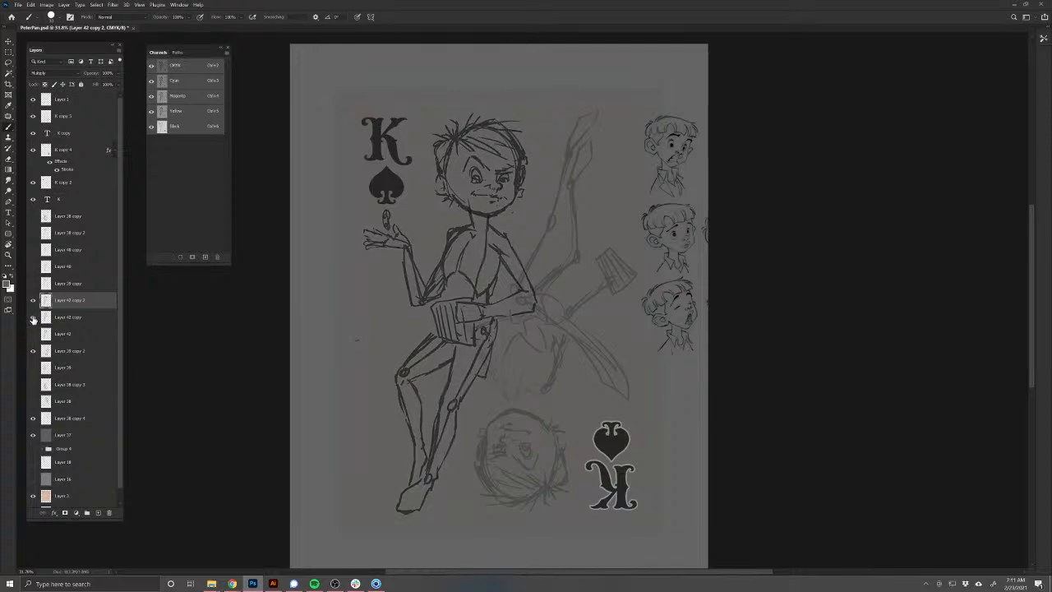
left_click(32, 318)
left_click(33, 317)
key("e")
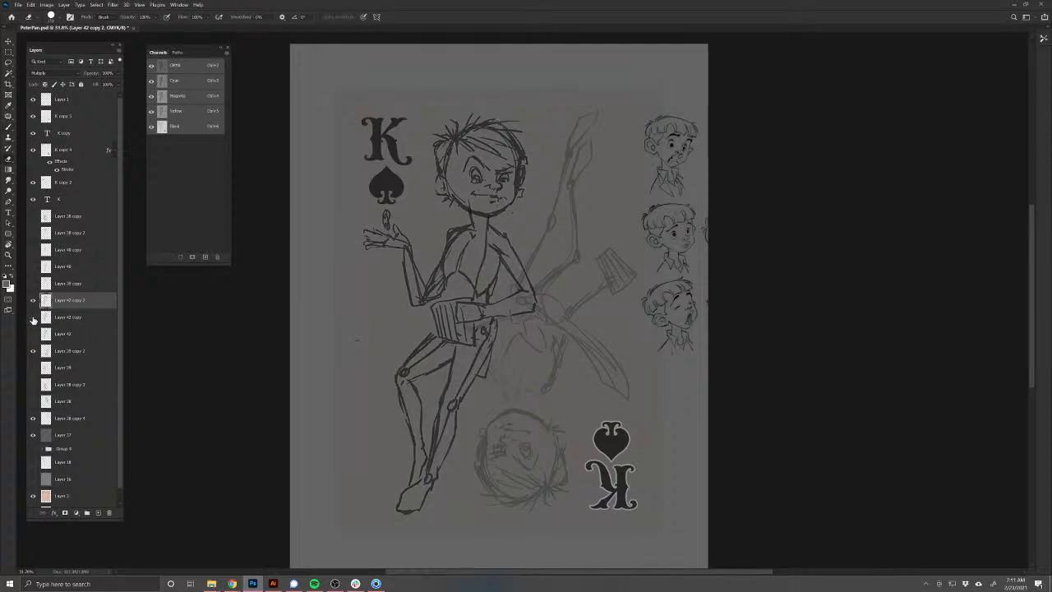
Step: Erase the raised arm and the pan pipes from Layer 42 copy 2, and show Layer 42 copy in its place
mouse_move(408, 250)
left_mouse_down()
mouse_move(387, 217)
mouse_move(378, 237)
mouse_move(427, 298)
mouse_move(441, 283)
mouse_move(367, 242)
left_mouse_up()
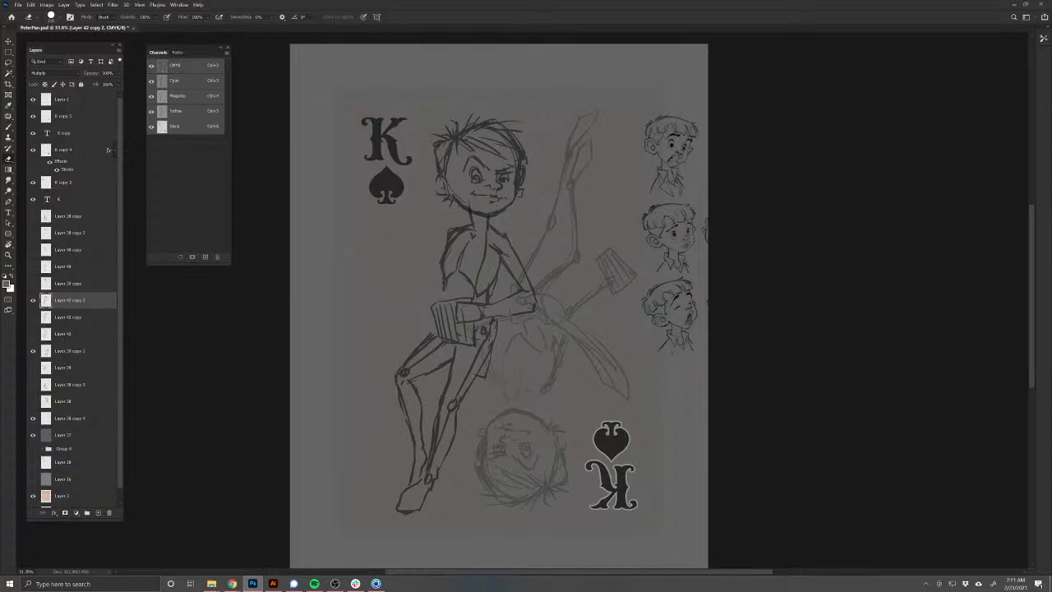
mouse_move(457, 303)
left_mouse_down()
mouse_move(474, 332)
mouse_move(441, 327)
left_mouse_up()
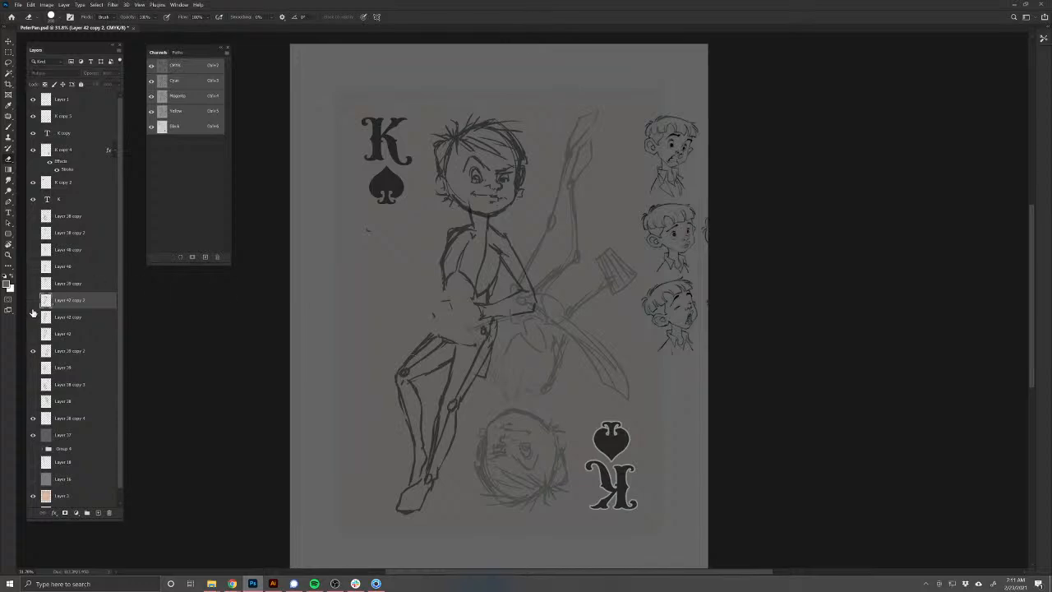
left_click(33, 300)
left_click(33, 317)
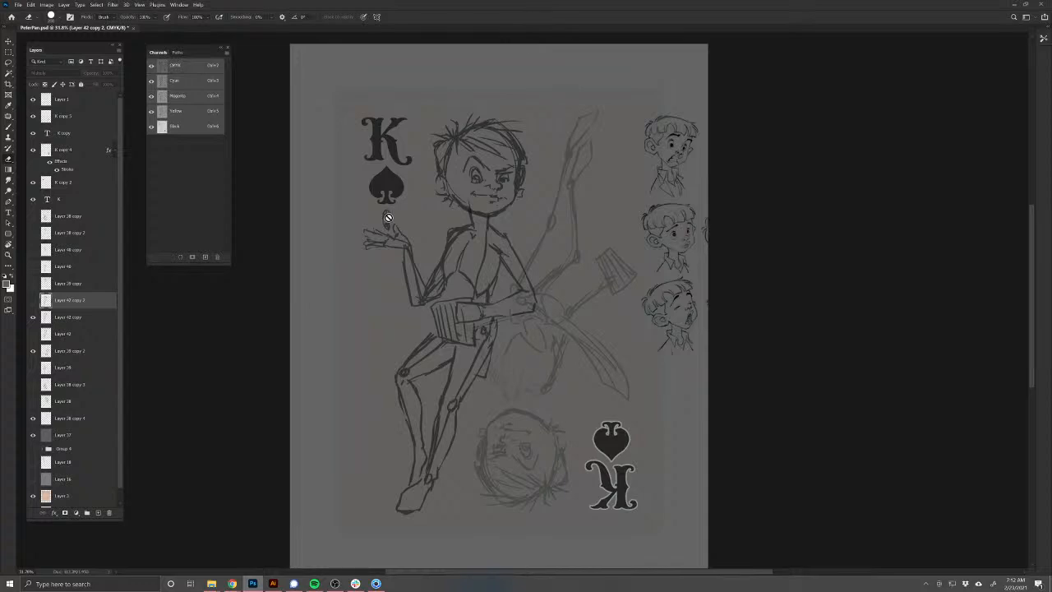
Step: On Layer 42 copy, replace the raised arm with one reaching out sideways at waist height, its palm open
left_click(71, 319)
mouse_move(386, 220)
left_mouse_down()
mouse_move(379, 240)
mouse_move(440, 278)
mouse_move(437, 294)
left_mouse_up()
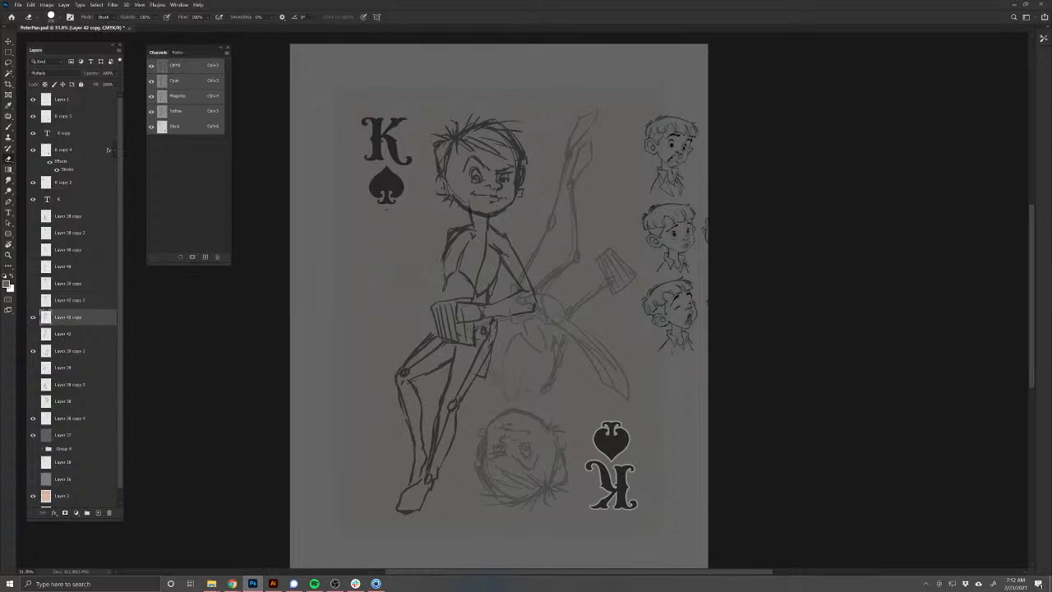
key("b")
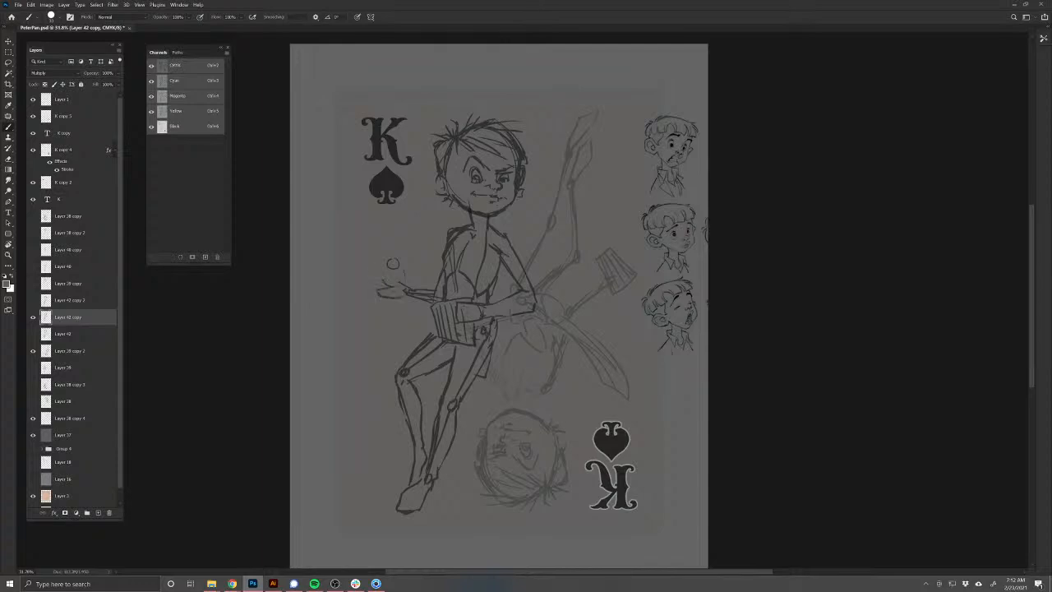
mouse_move(381, 290)
left_mouse_down()
mouse_move(364, 297)
mouse_move(398, 298)
left_mouse_up()
Step: Erase the small circle above the open palm and sketch a tiny winged fairy there
key("e")
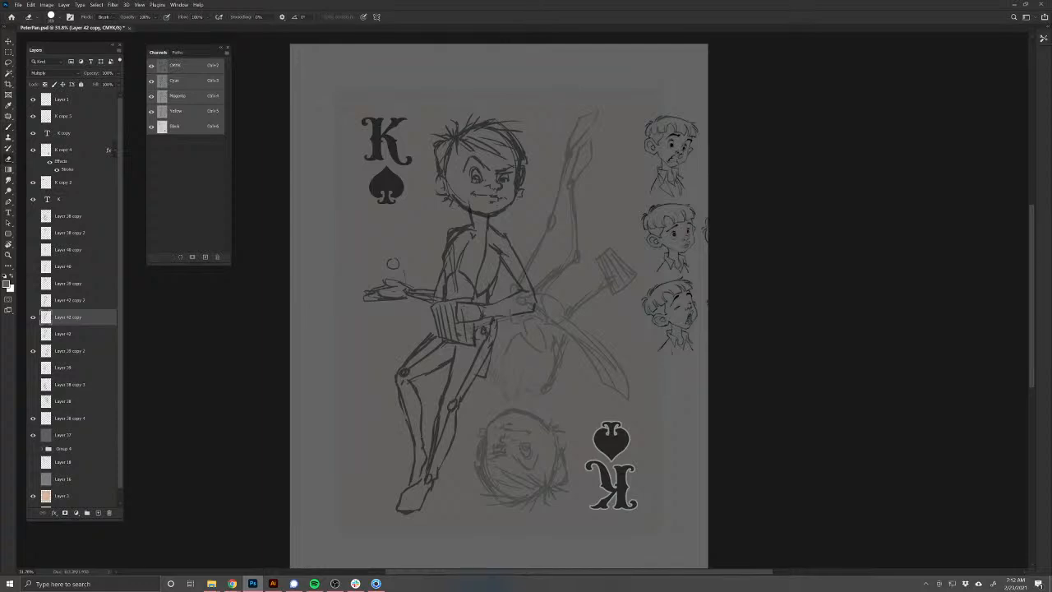
key("b")
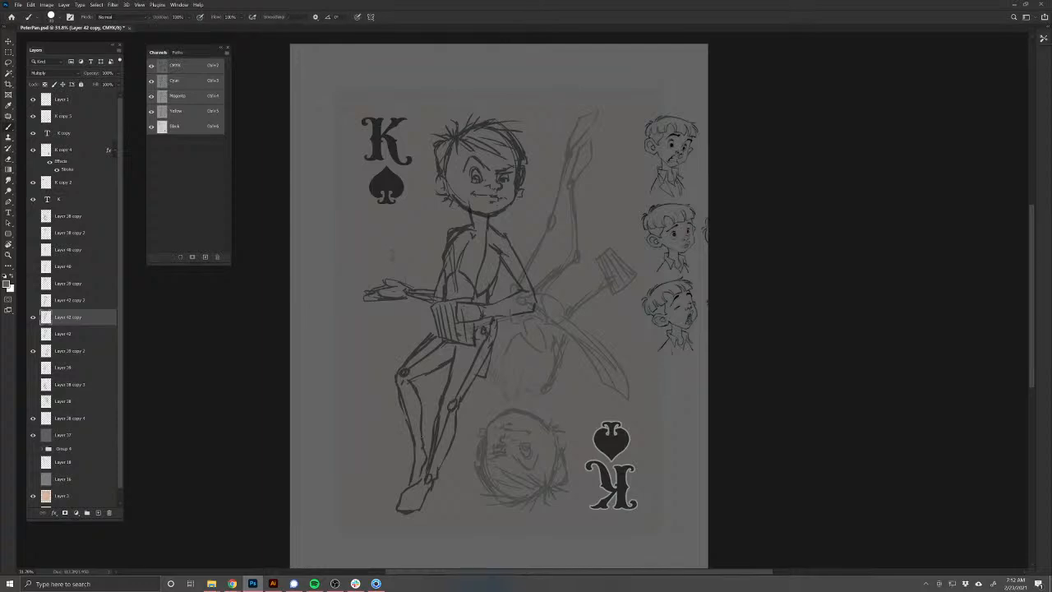
key("e")
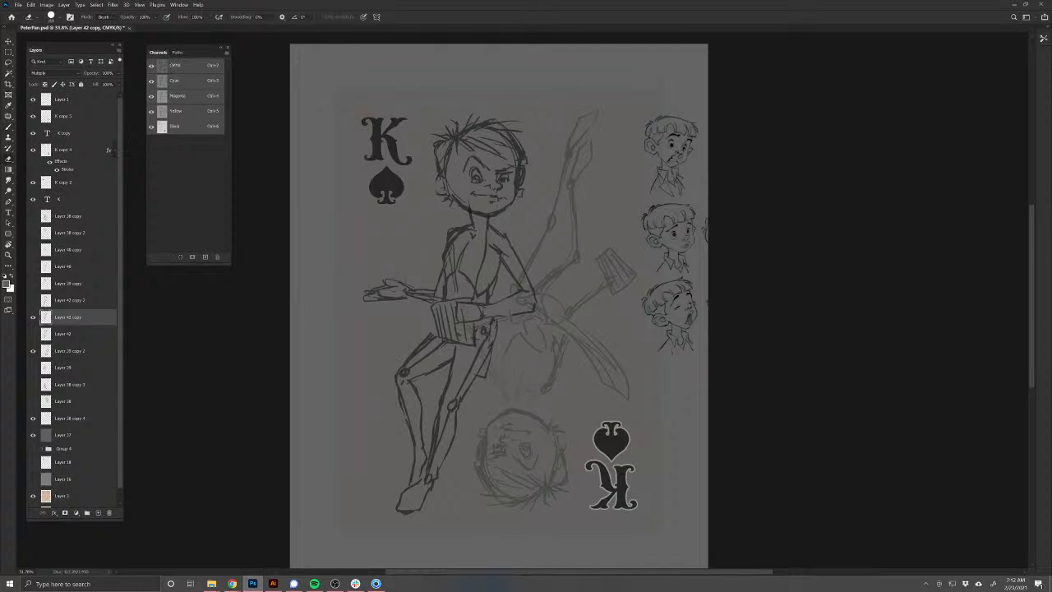
key("b")
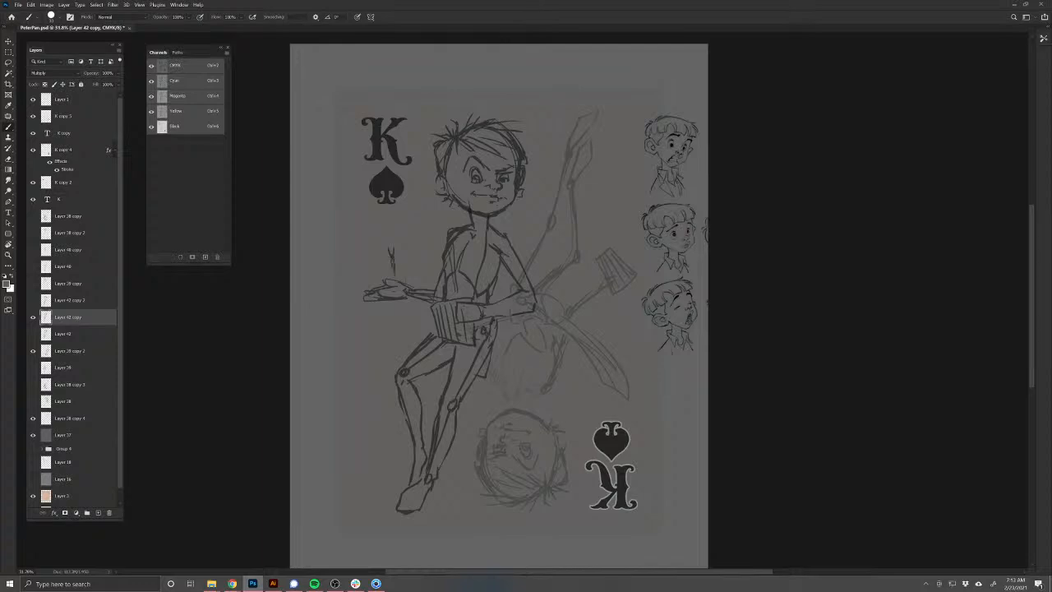
key("e")
left_click_drag(392, 274, 392, 250)
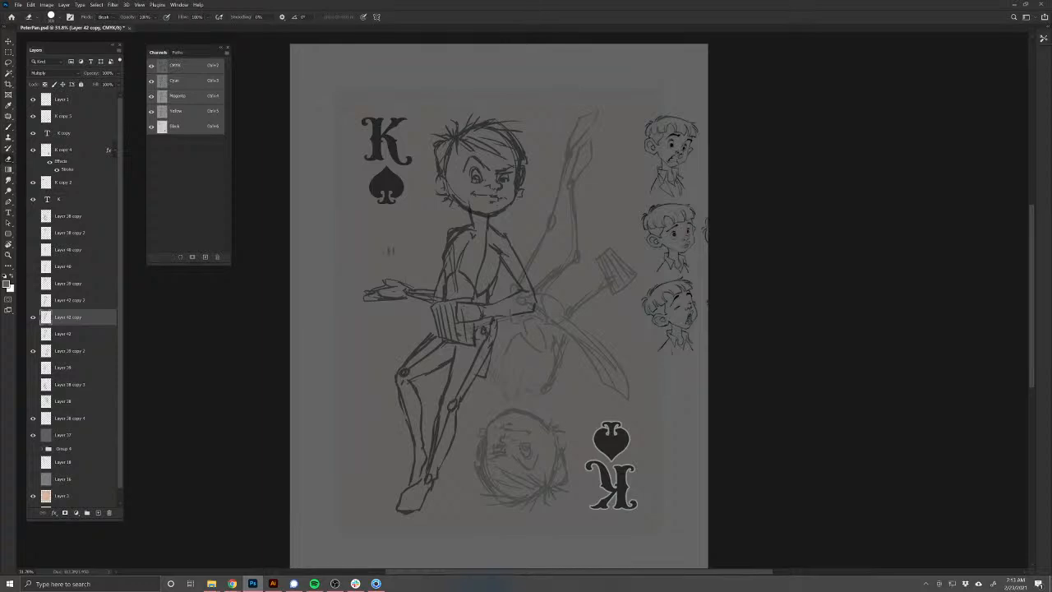
key("b")
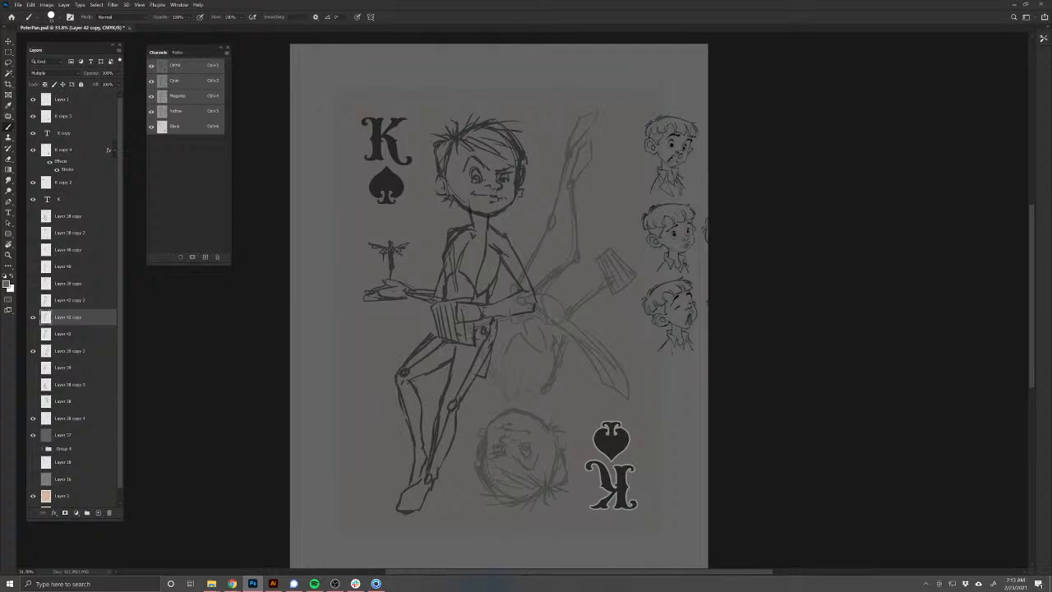
Step: Scale the fairy down to about 72% and sketch a curving flight trail behind it toward the shoulder
key("l")
mouse_move(383, 231)
left_mouse_down()
mouse_move(417, 237)
mouse_move(402, 283)
mouse_move(374, 267)
mouse_move(371, 231)
left_mouse_up()
key("ctrl+t")
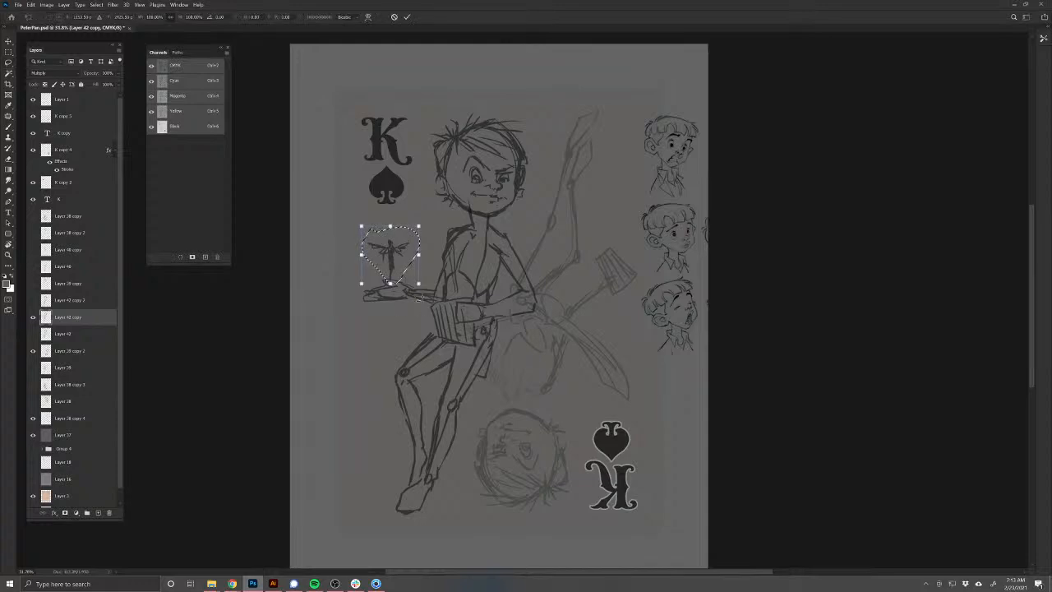
left_click_drag(418, 284, 410, 276)
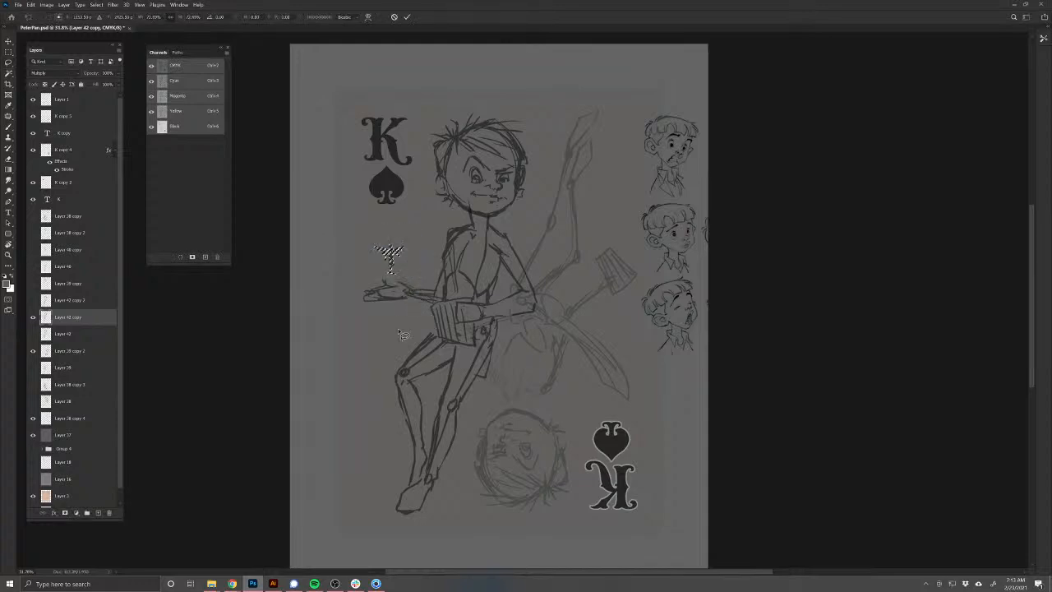
key("Return")
key("ctrl+d")
key("b")
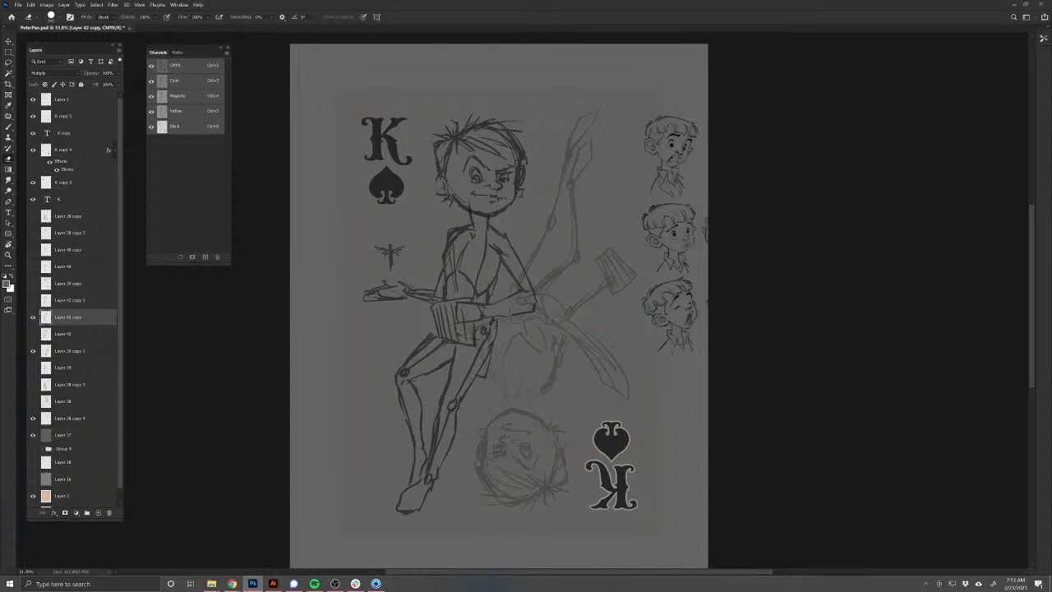
key("b")
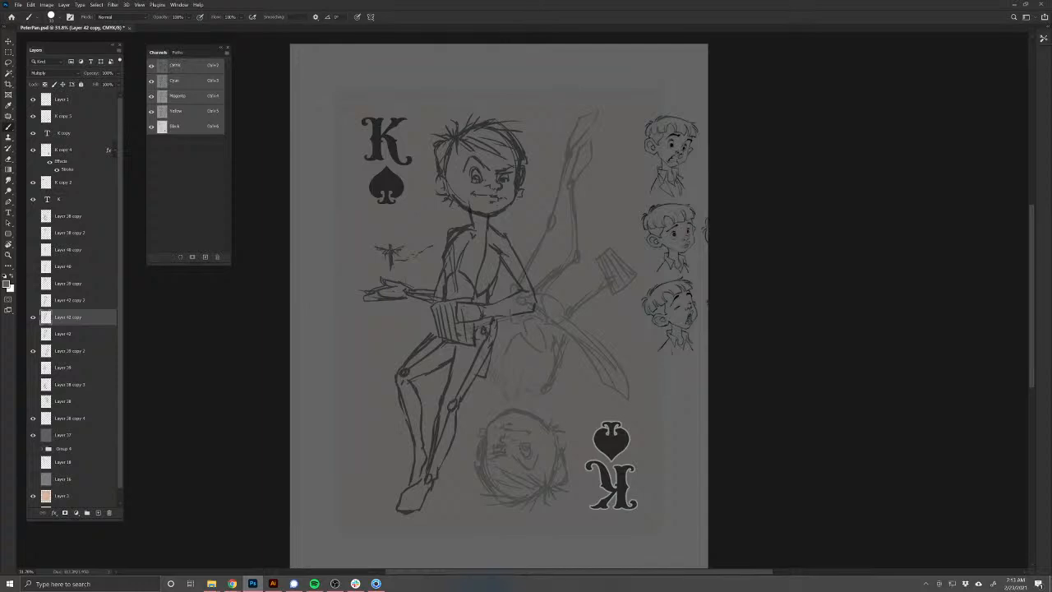
Step: Delete the old faint upside-down figure layer, Layer 39 copy 2
key("v")
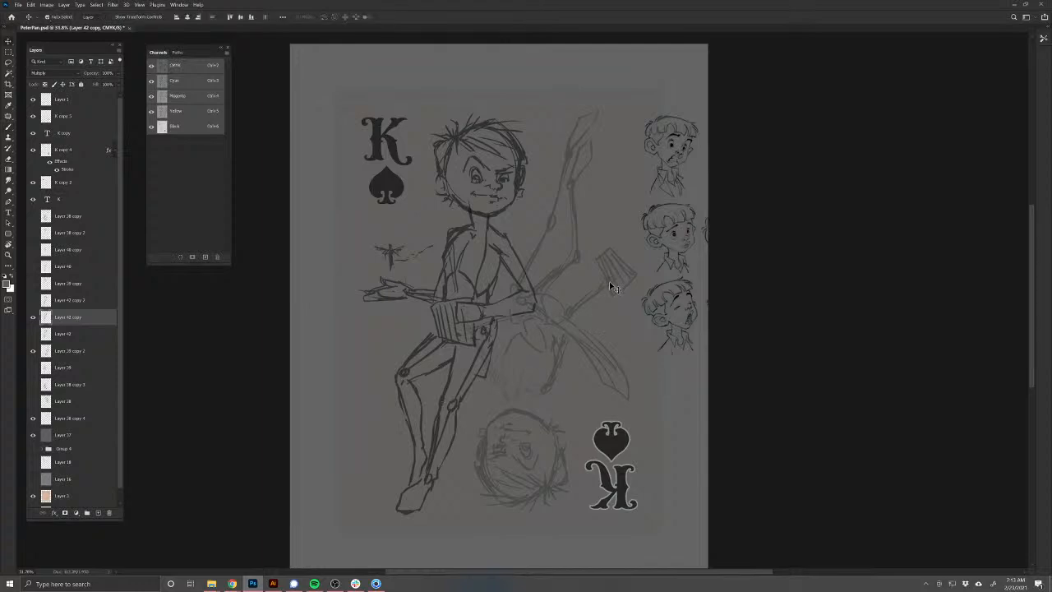
left_click_drag(609, 281, 607, 291)
key("Delete")
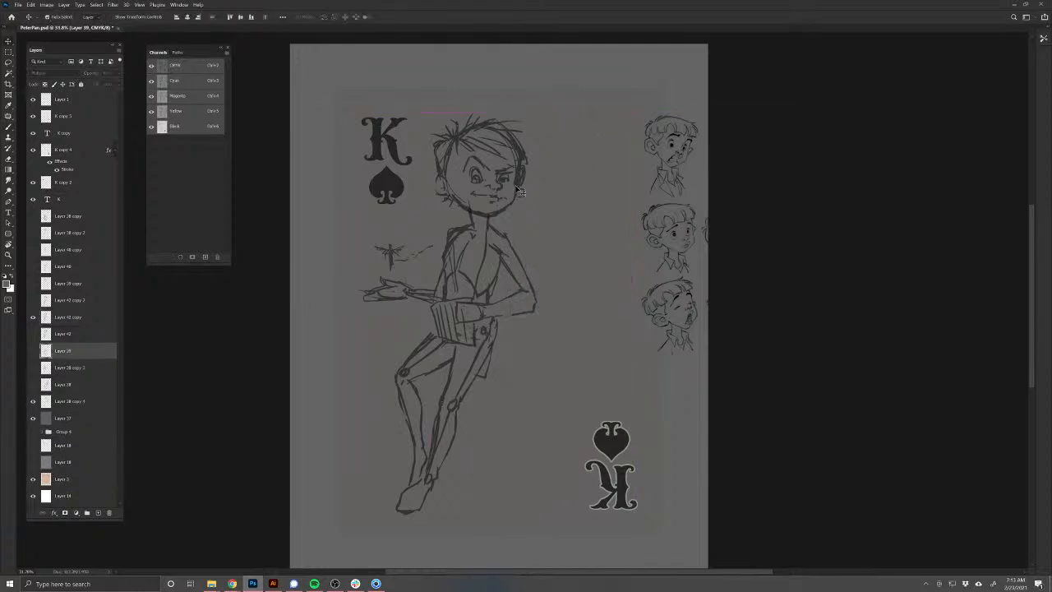
Step: Duplicate Layer 42 copy and rotate the duplicate 180° about the card's center together with the white bottom layer
left_click(518, 190, "ctrl")
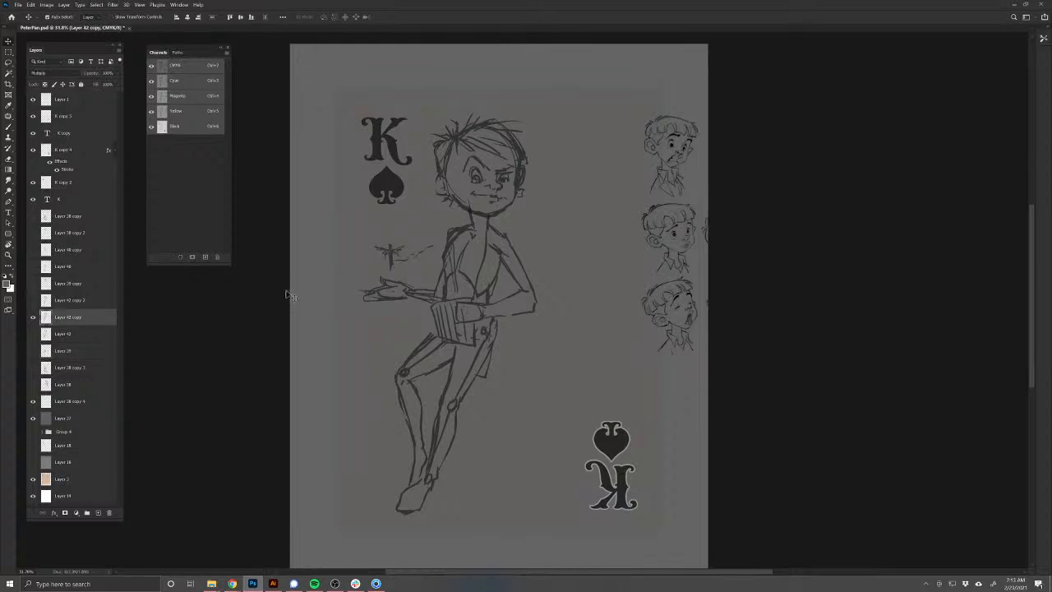
key("ctrl+j")
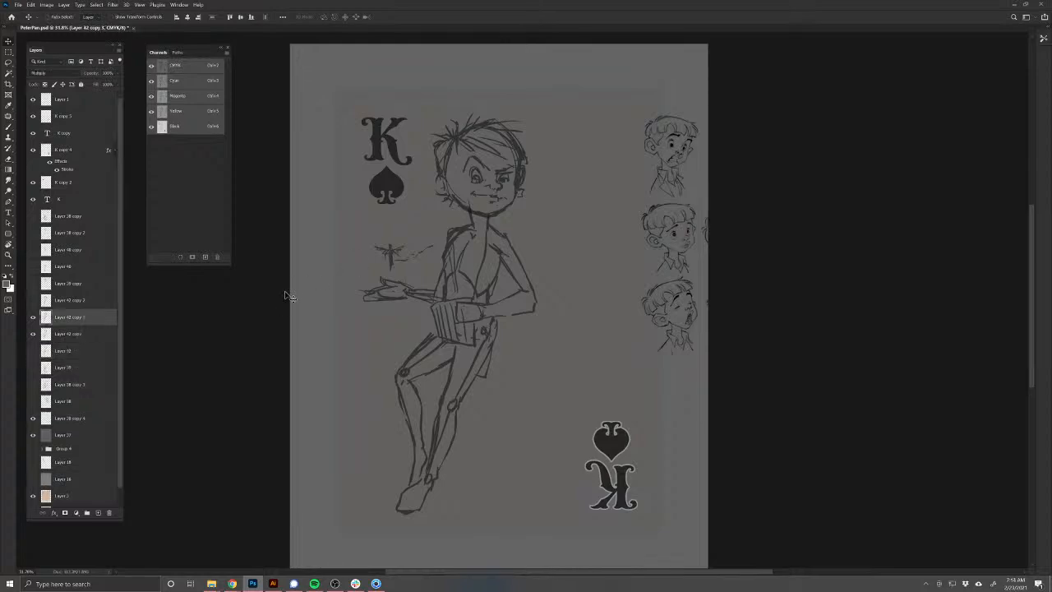
scroll(117, 485, "down", 1)
left_click(91, 499, "ctrl")
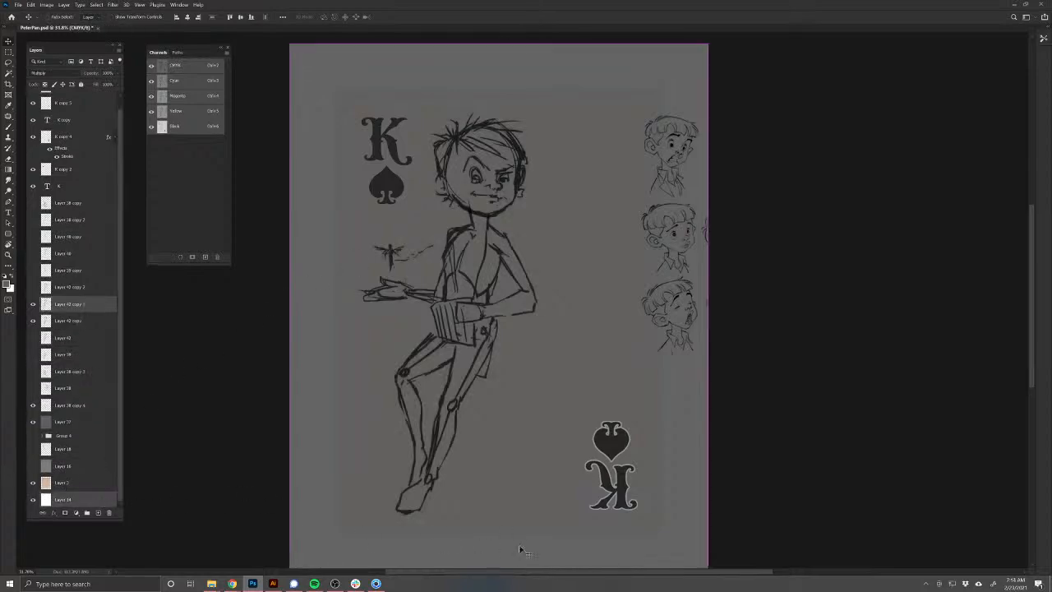
key("ctrl+t")
left_click_drag(735, 291, 218, 356)
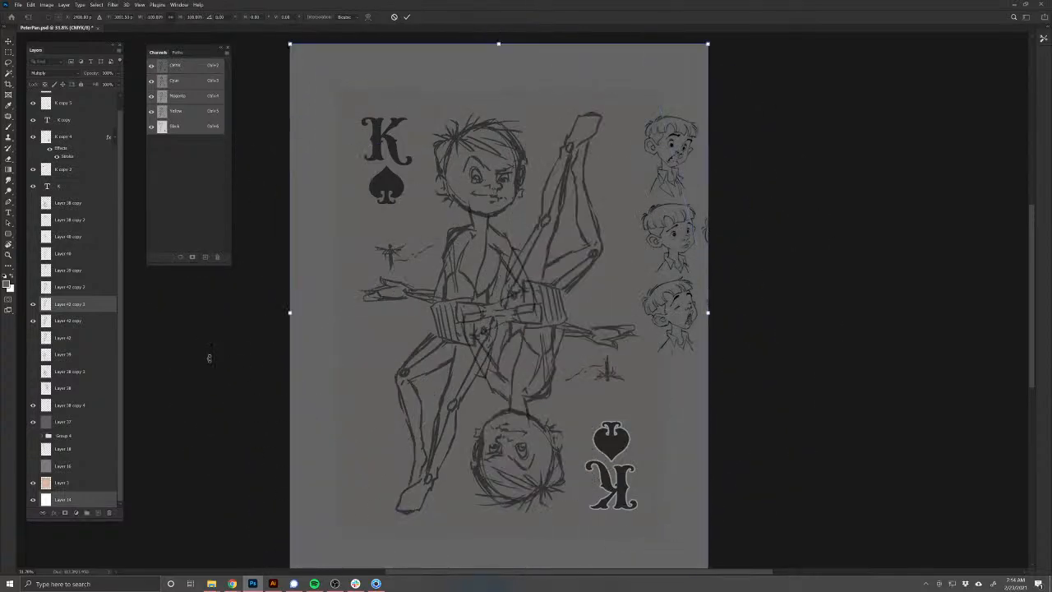
key("Return")
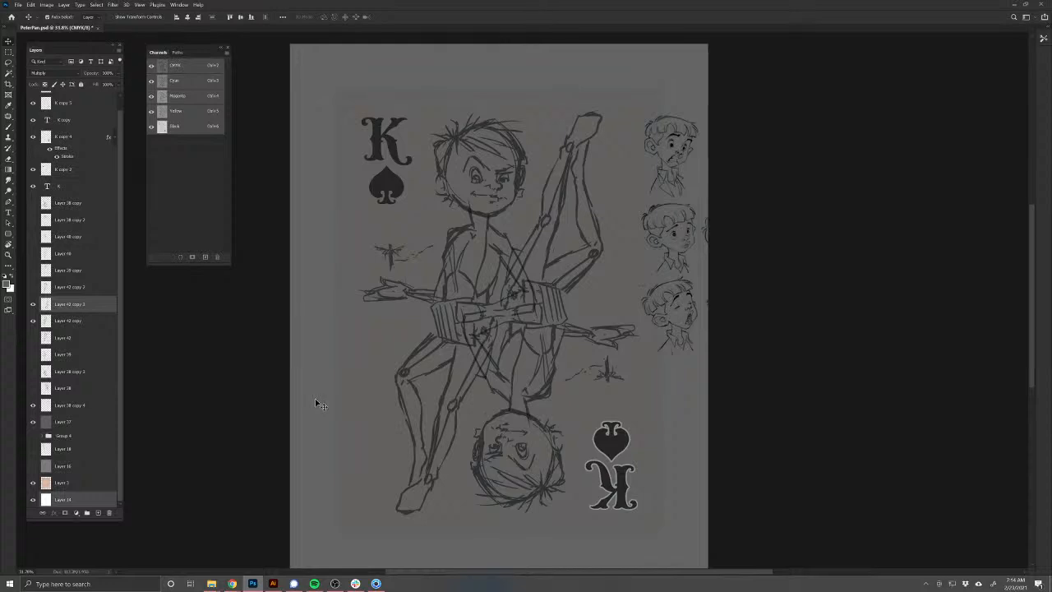
Step: Rotate the upright and upside-down figure layers together about 6° counterclockwise
left_click(74, 320, "shift")
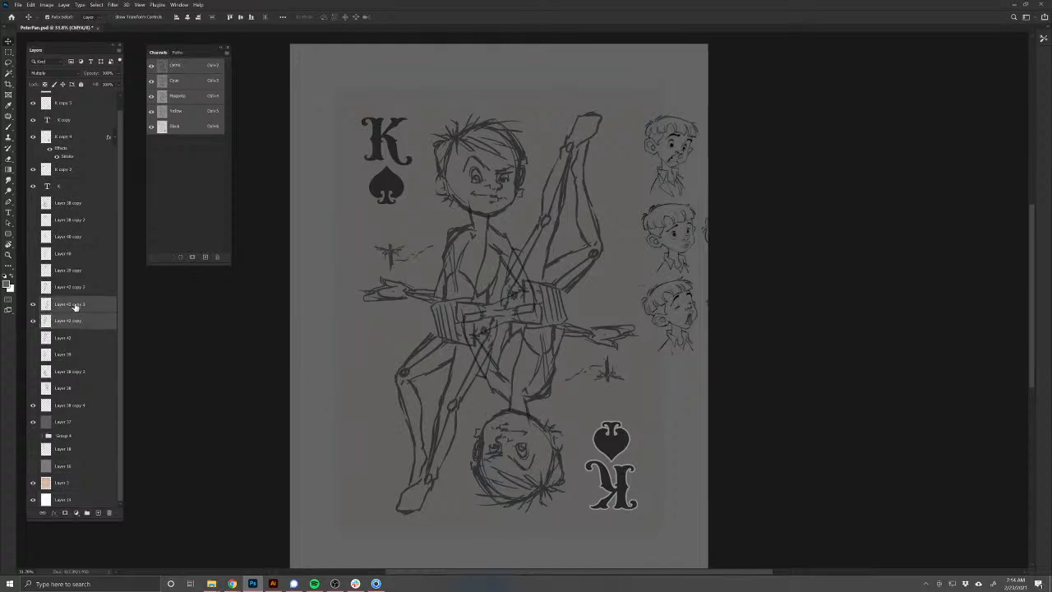
key("ctrl+t")
key("Escape")
key("ctrl+t")
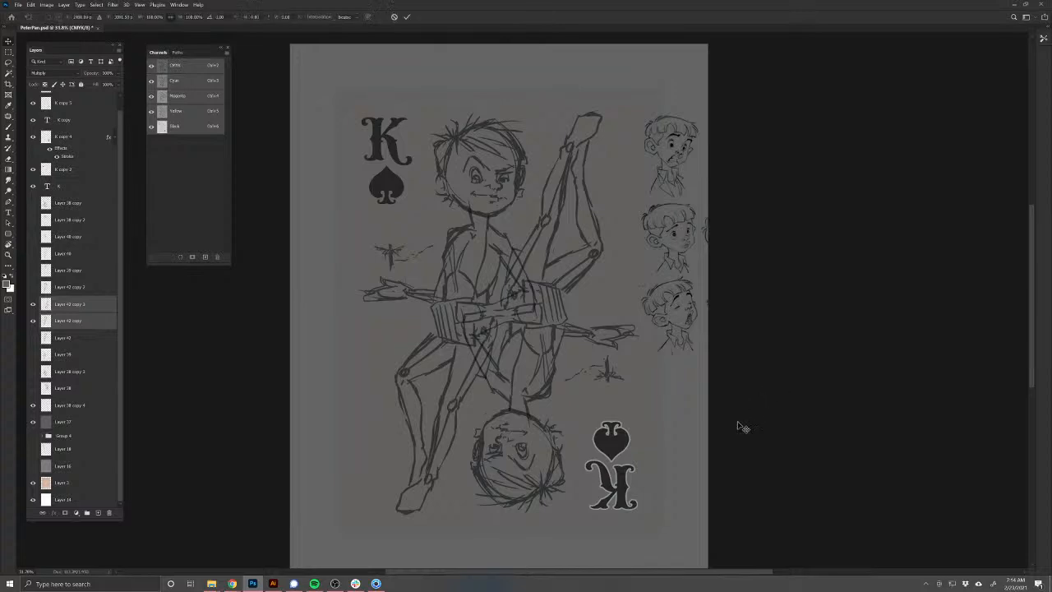
left_click_drag(703, 416, 722, 398)
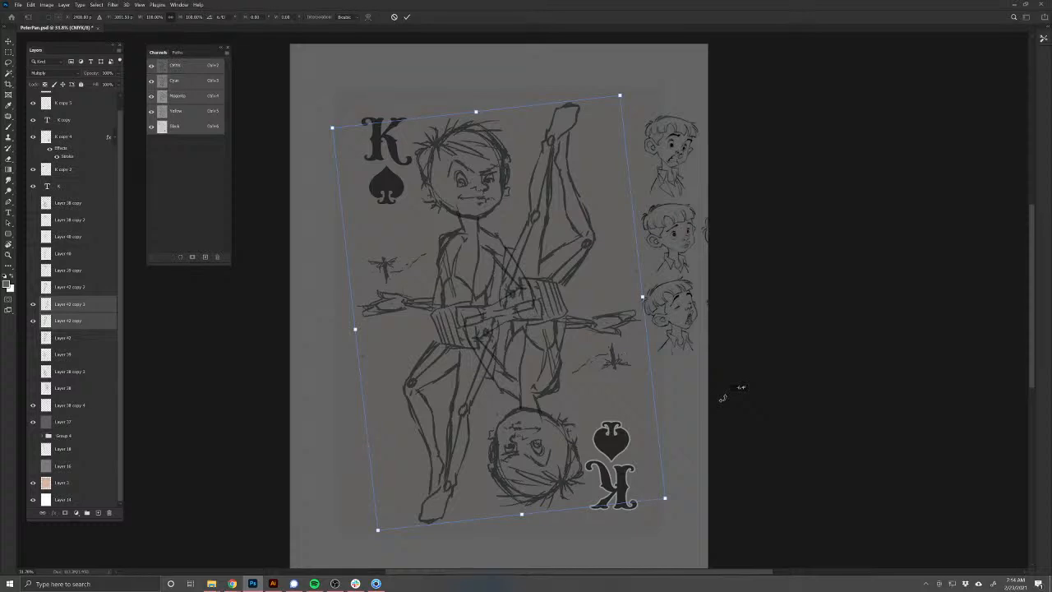
left_click_drag(722, 398, 724, 400)
key("Return")
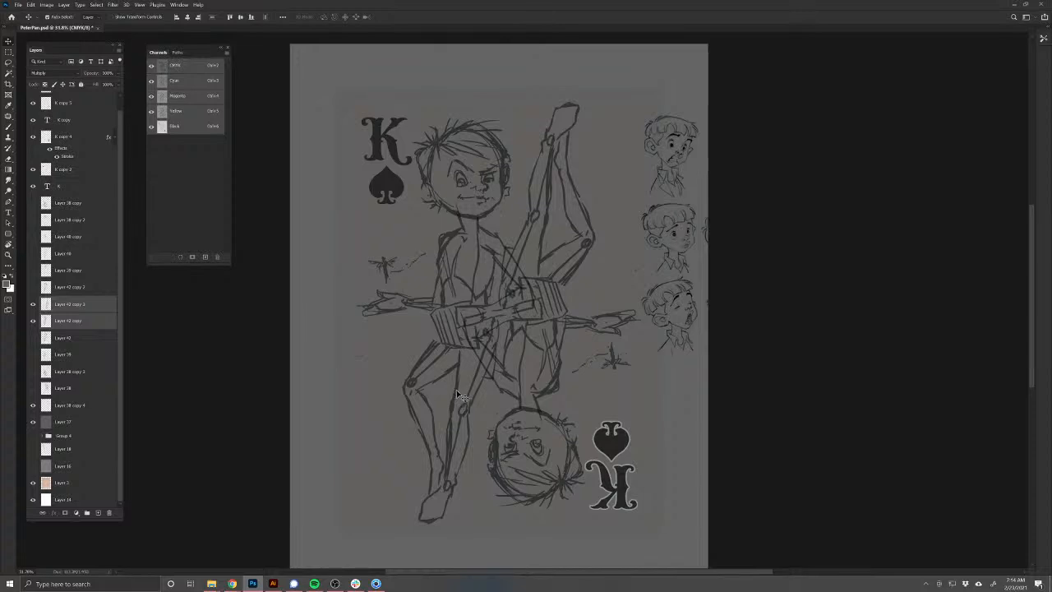
key("l")
mouse_move(504, 347)
left_mouse_down()
mouse_move(499, 318)
mouse_move(470, 351)
mouse_move(410, 347)
mouse_move(383, 440)
mouse_move(401, 525)
mouse_move(436, 536)
mouse_move(481, 397)
left_mouse_up()
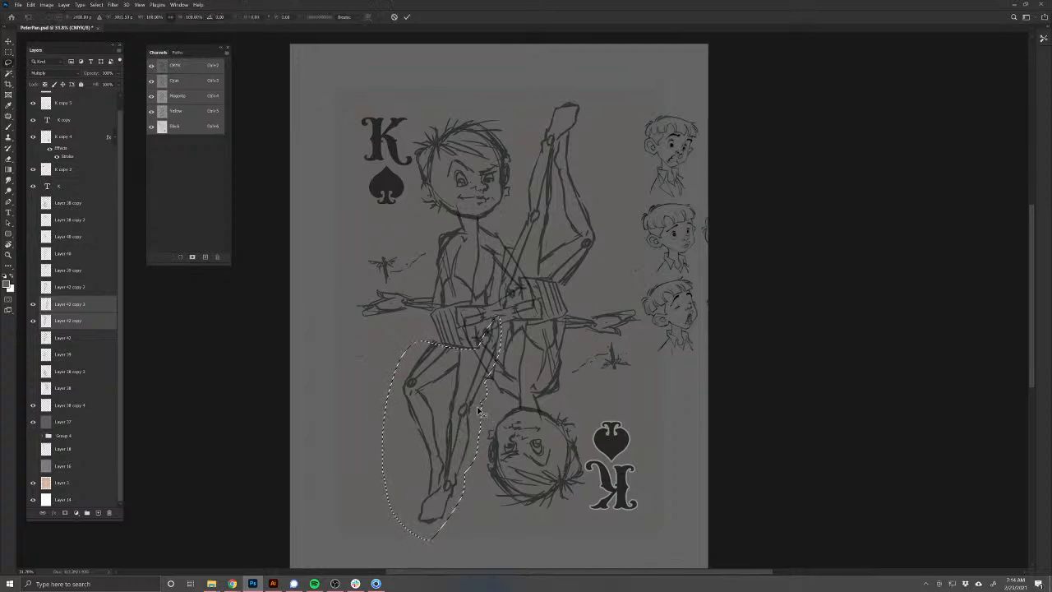
key("ctrl+t")
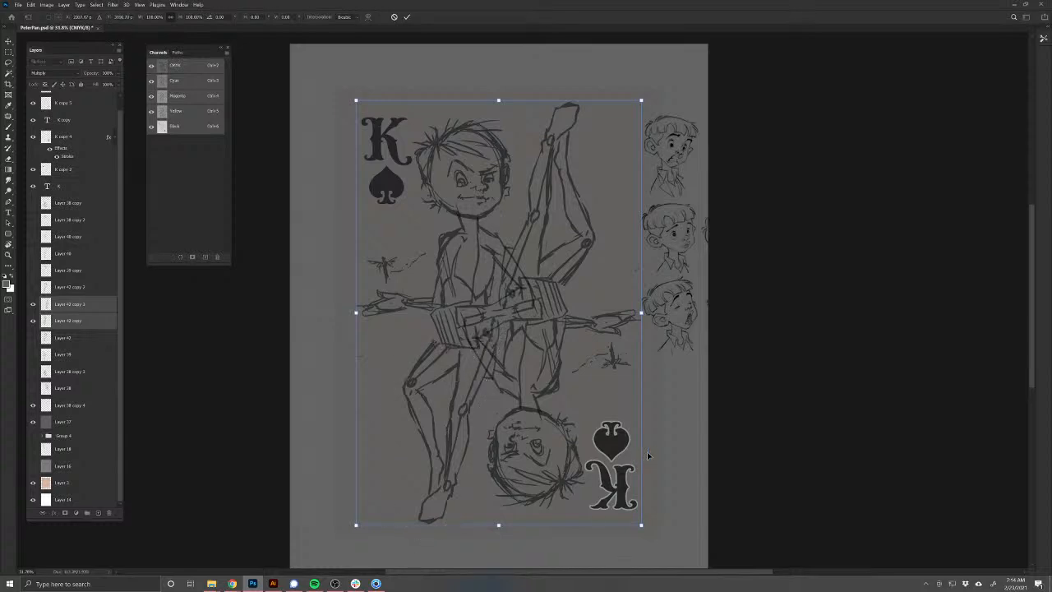
left_click_drag(700, 428, 699, 437)
key("ctrl+z")
key("Escape")
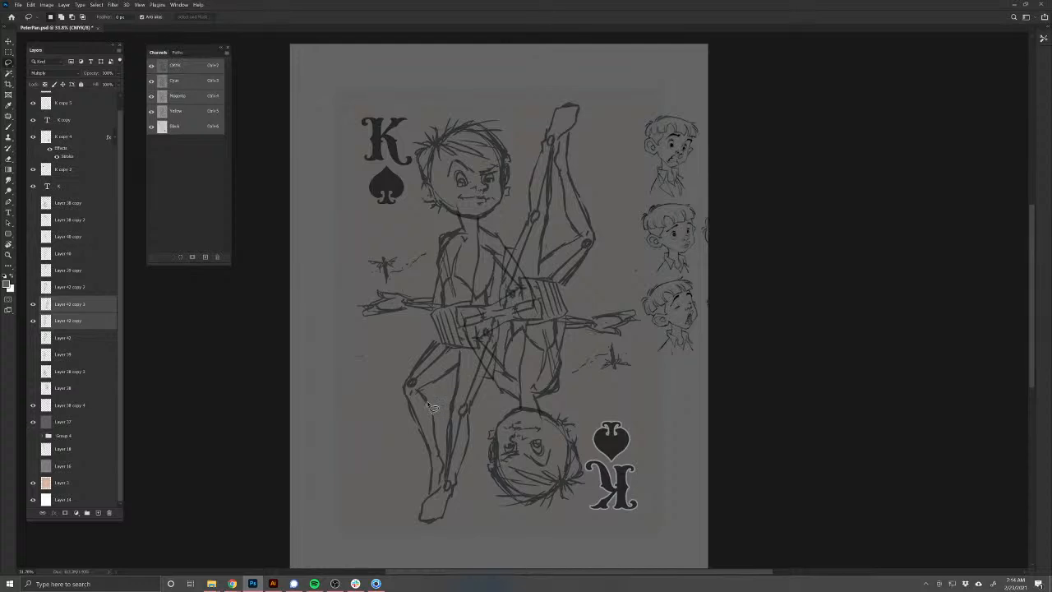
Step: Select the upright figure's legs on Layer 42 copy and rotate them clockwise so the feet swing outward, away from the inverted head
mouse_move(500, 385)
left_mouse_down()
mouse_move(502, 321)
mouse_move(476, 349)
mouse_move(430, 341)
mouse_move(381, 410)
mouse_move(384, 520)
mouse_move(434, 542)
mouse_move(503, 401)
left_mouse_up()
left_click(61, 322)
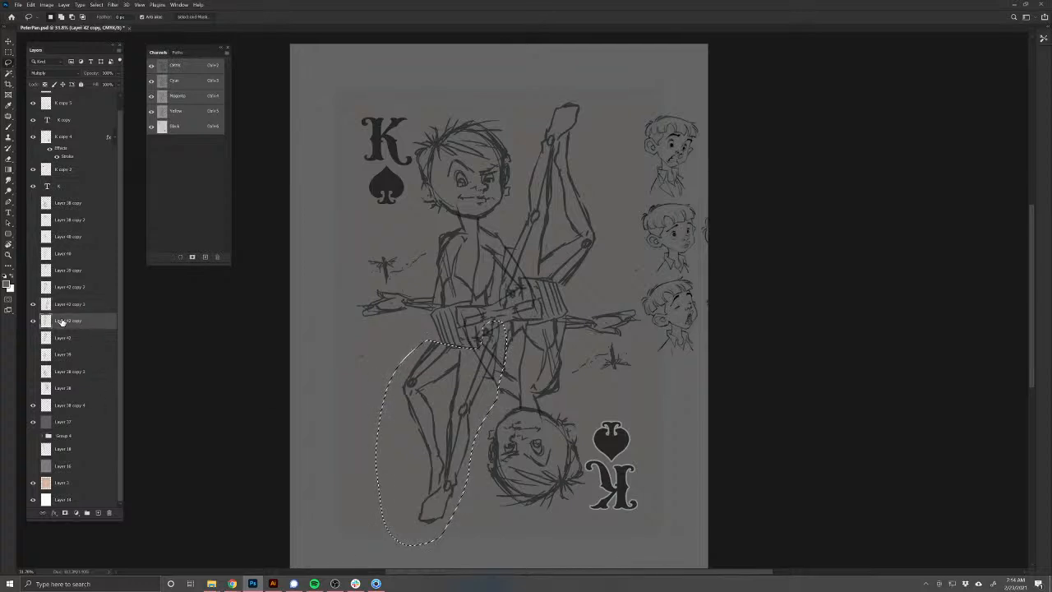
key("ctrl+t")
left_click_drag(451, 415, 490, 355)
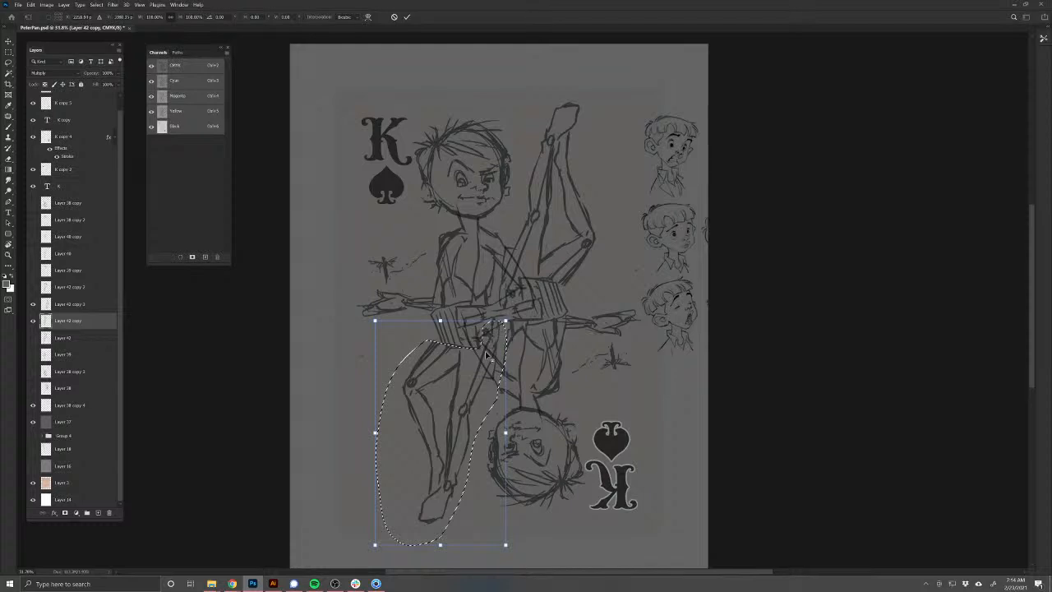
left_click_drag(548, 517, 489, 539)
key("Return")
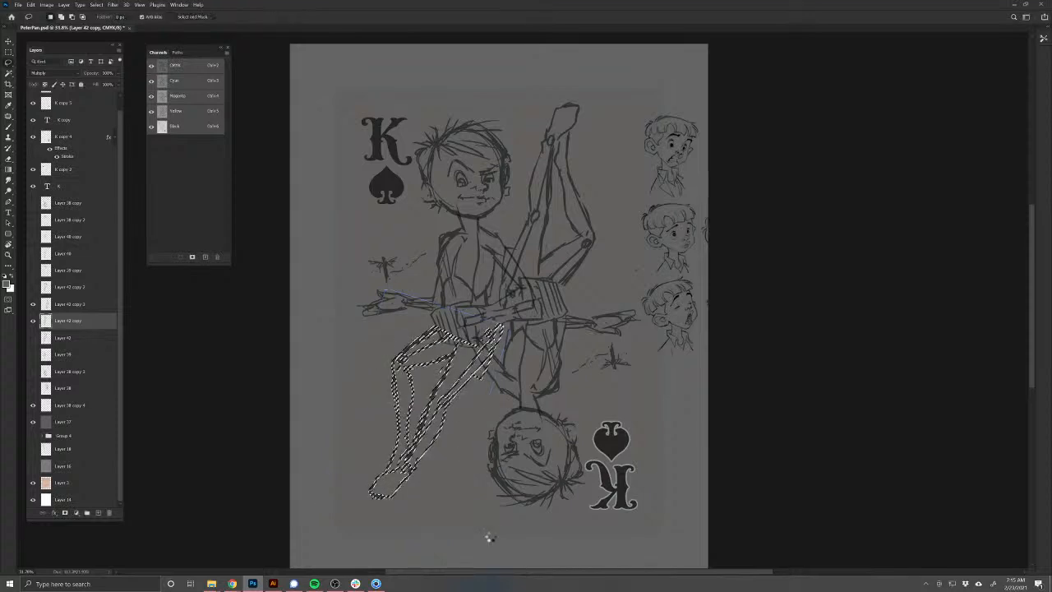
key("ctrl+d")
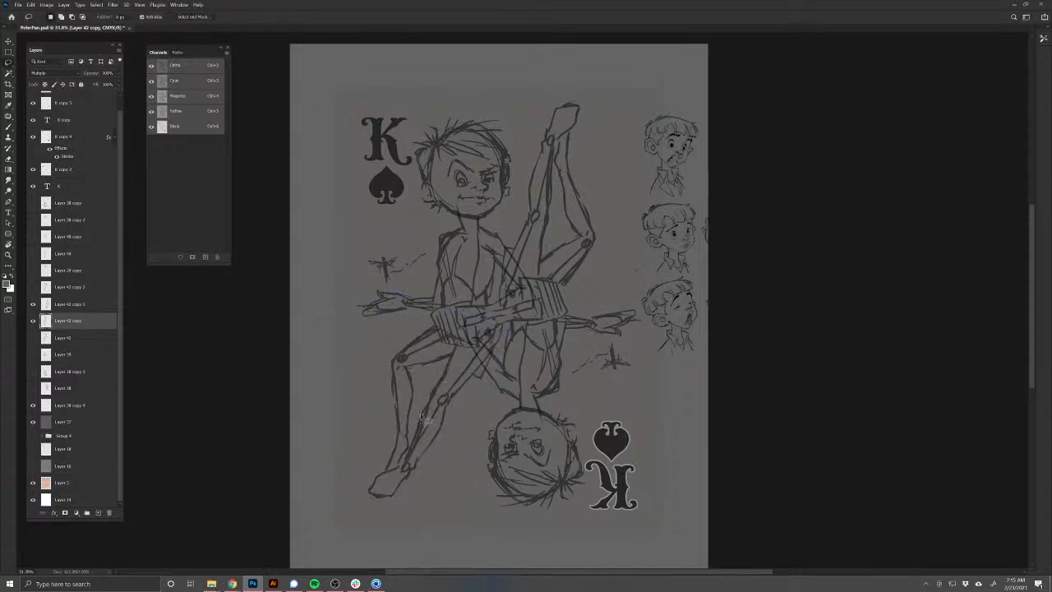
Step: Delete the upside-down figure copy, leaving only the upright figure
key("v")
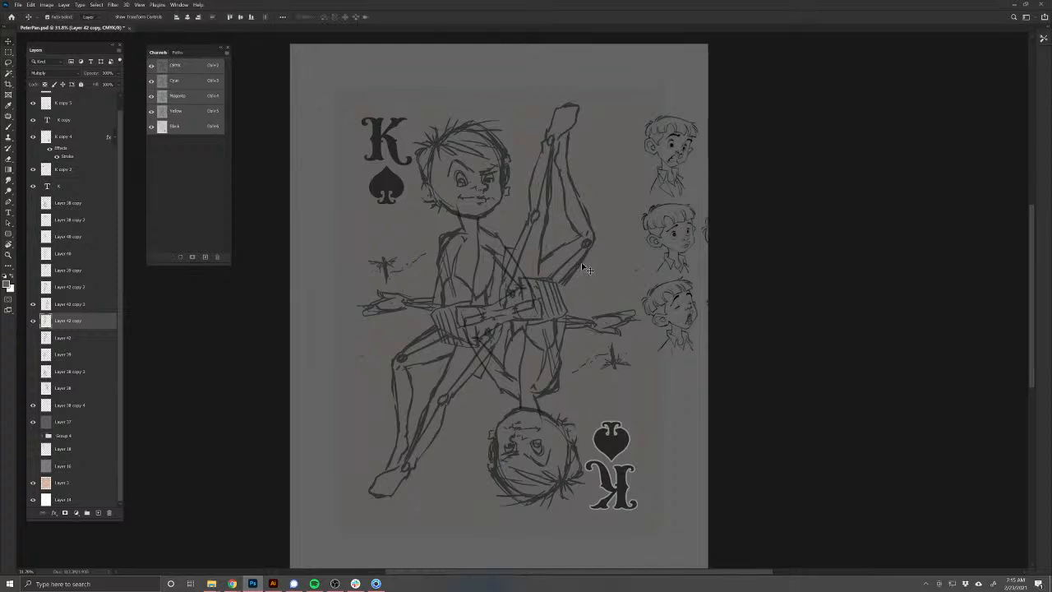
left_click_drag(581, 262, 627, 265)
key("ctrl+z")
left_click(798, 294)
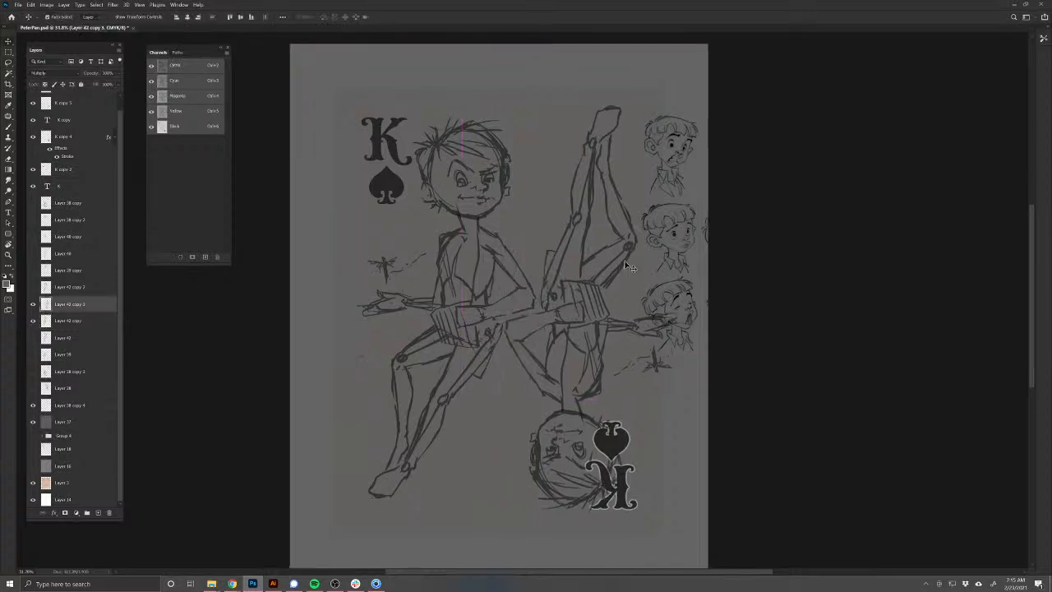
key("Delete")
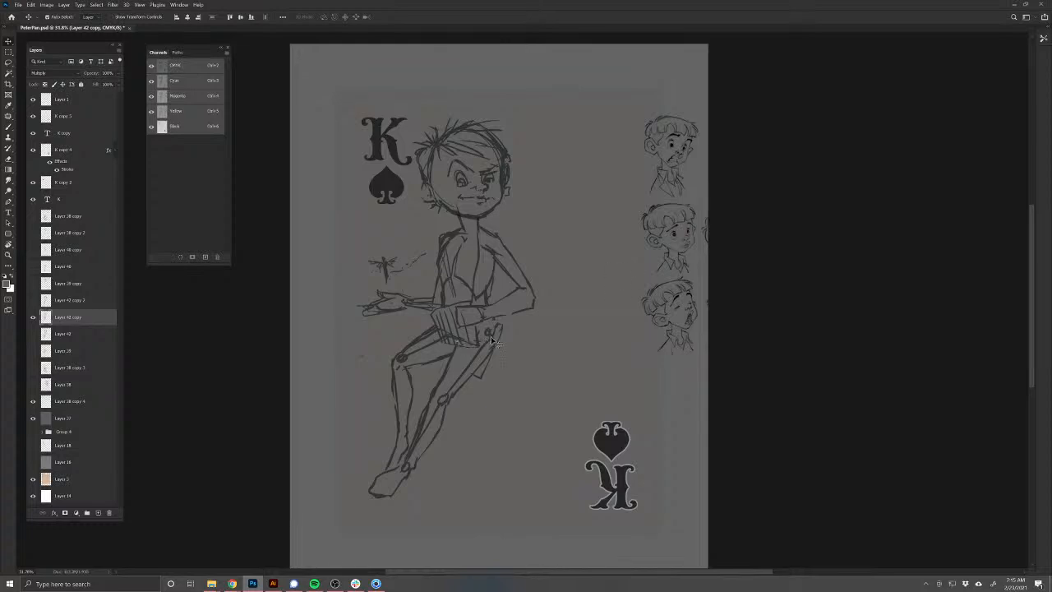
Step: Cut the upright figure's legs onto their own layer set to Multiply blending and save the document
key("l")
mouse_move(508, 326)
left_mouse_down()
mouse_move(477, 329)
mouse_move(474, 346)
mouse_move(442, 338)
mouse_move(433, 322)
mouse_move(389, 343)
mouse_move(343, 479)
mouse_move(399, 523)
mouse_move(517, 395)
mouse_move(531, 365)
left_mouse_up()
key("ctrl+x")
key("ctrl+v")
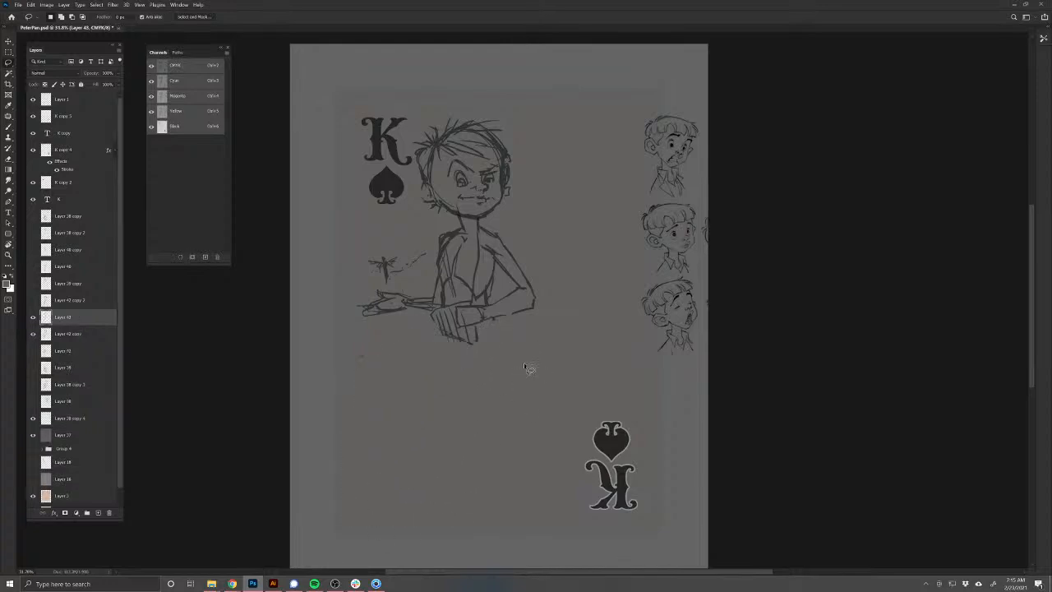
left_click(45, 73)
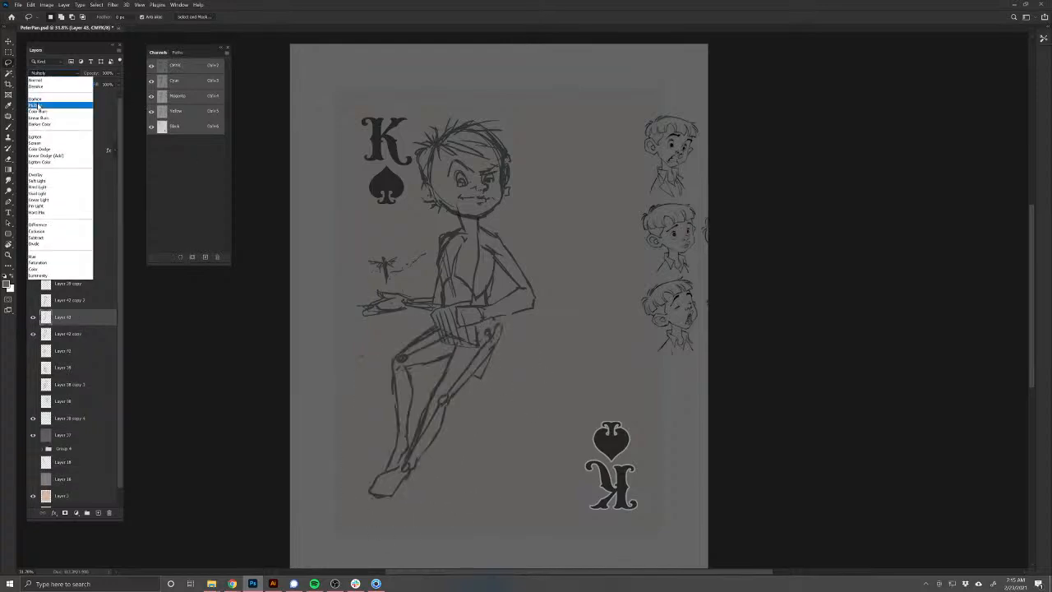
left_click(39, 80)
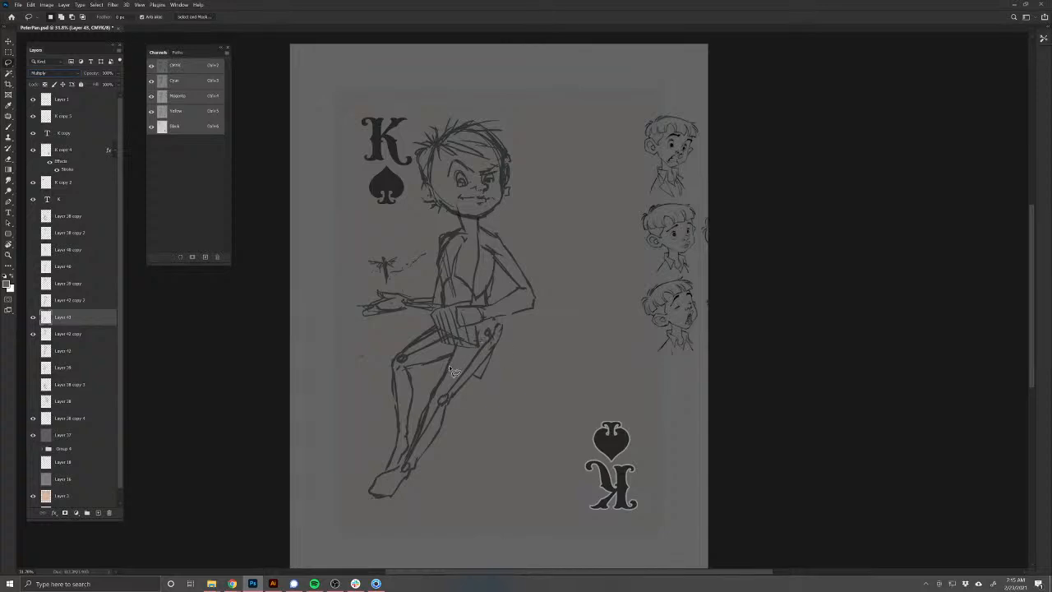
key("ctrl+s")
Step: Shift the separated legs slightly down and outward, and merge them into Layer 42 copy
key("v")
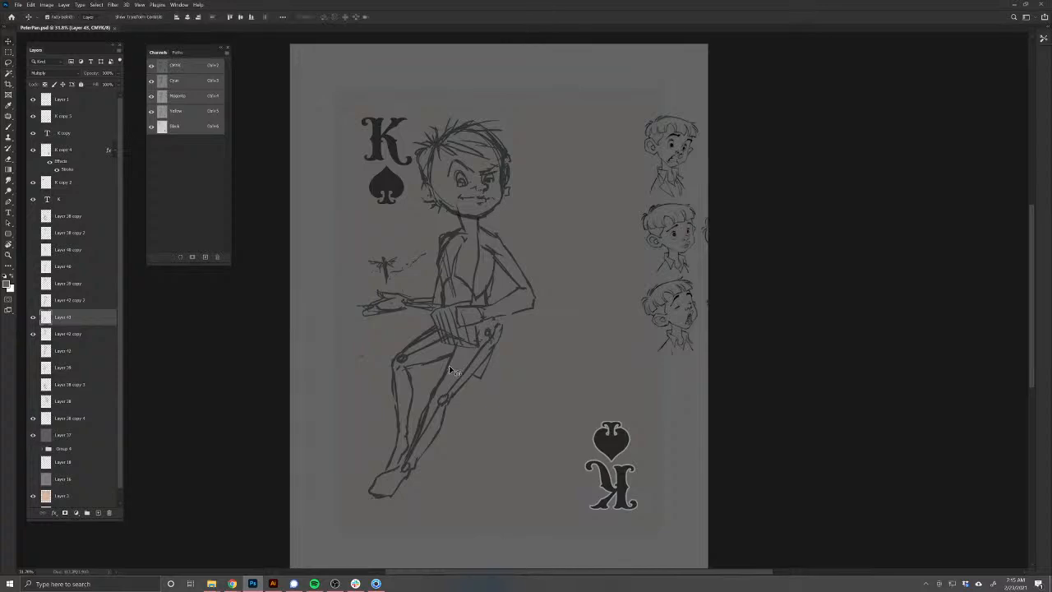
left_click_drag(449, 365, 442, 373)
key("ctrl+z")
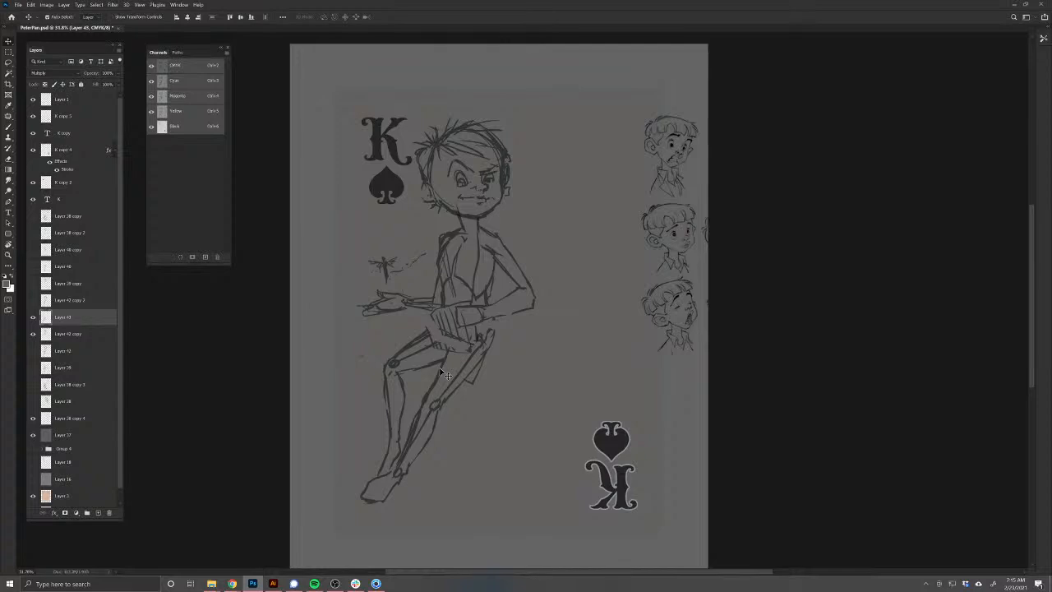
key("ctrl+e")
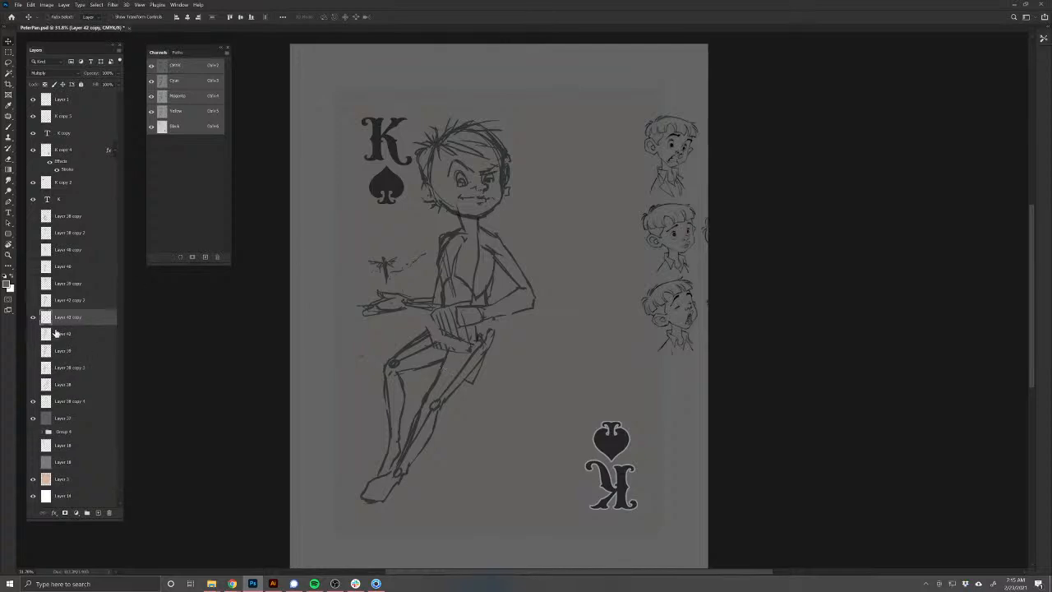
Step: Duplicate the merged figure layer and rotate the duplicate 180° about the card's center together with the white bottom layer
left_click(33, 317)
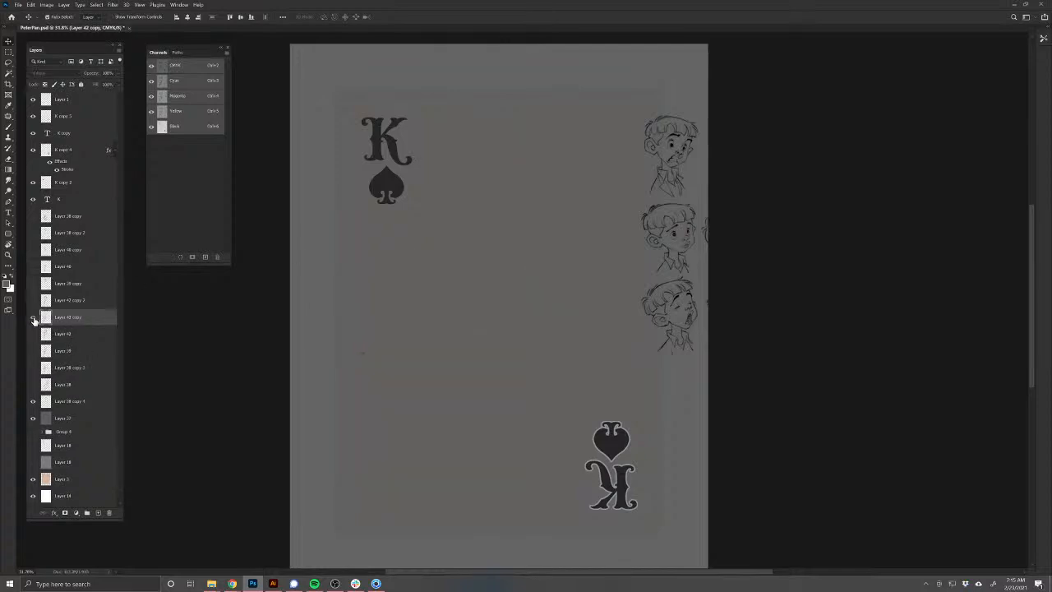
left_click(33, 317)
key("ctrl+j")
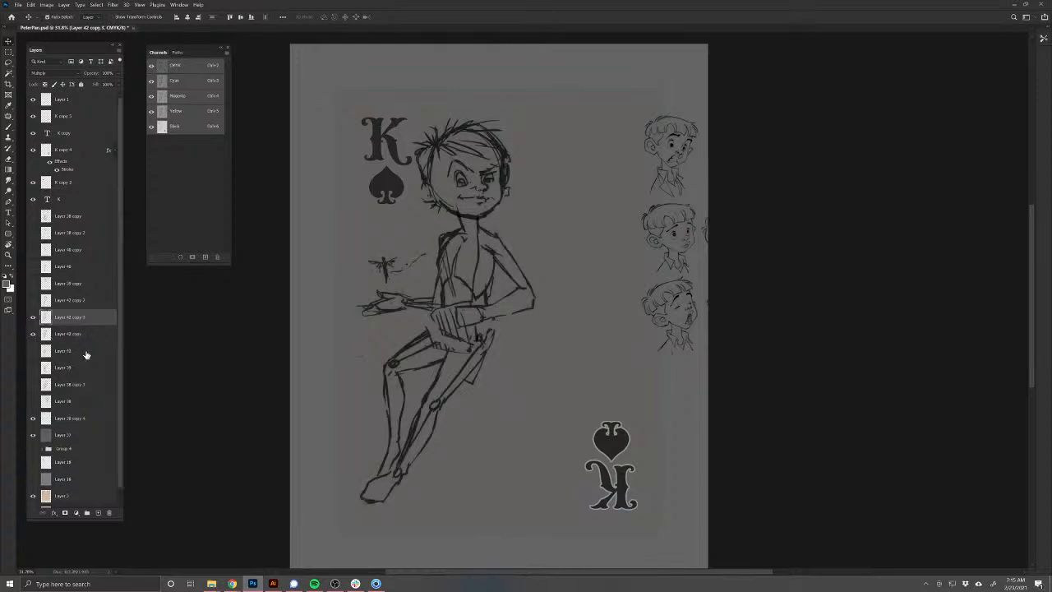
scroll(115, 378, "down", 1)
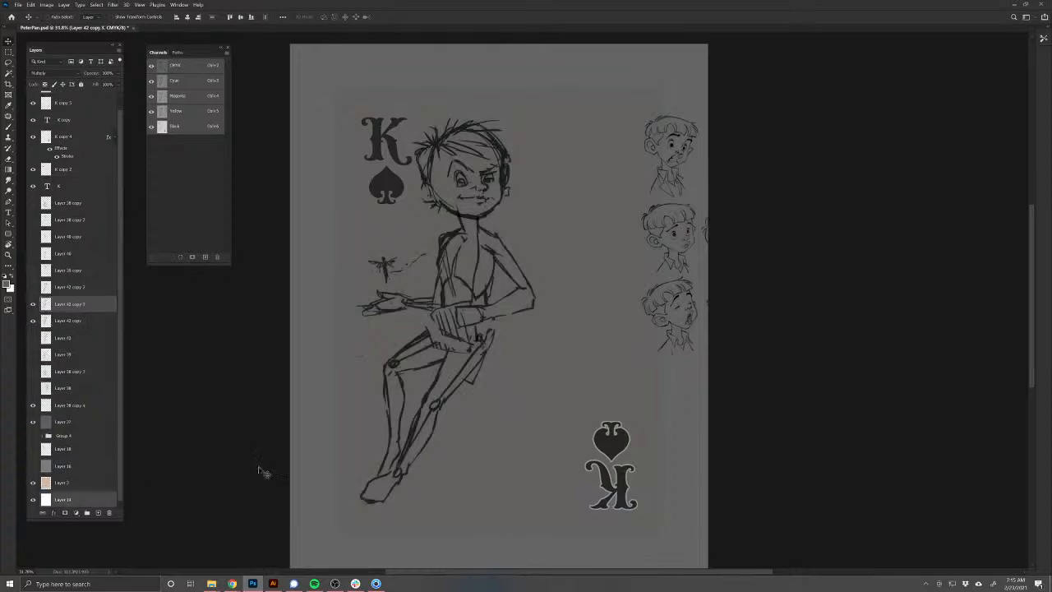
key("ctrl+t")
mouse_move(760, 339)
left_mouse_down()
mouse_move(763, 387)
mouse_move(530, 565)
mouse_move(333, 470)
mouse_move(282, 339)
left_mouse_up()
key("Return")
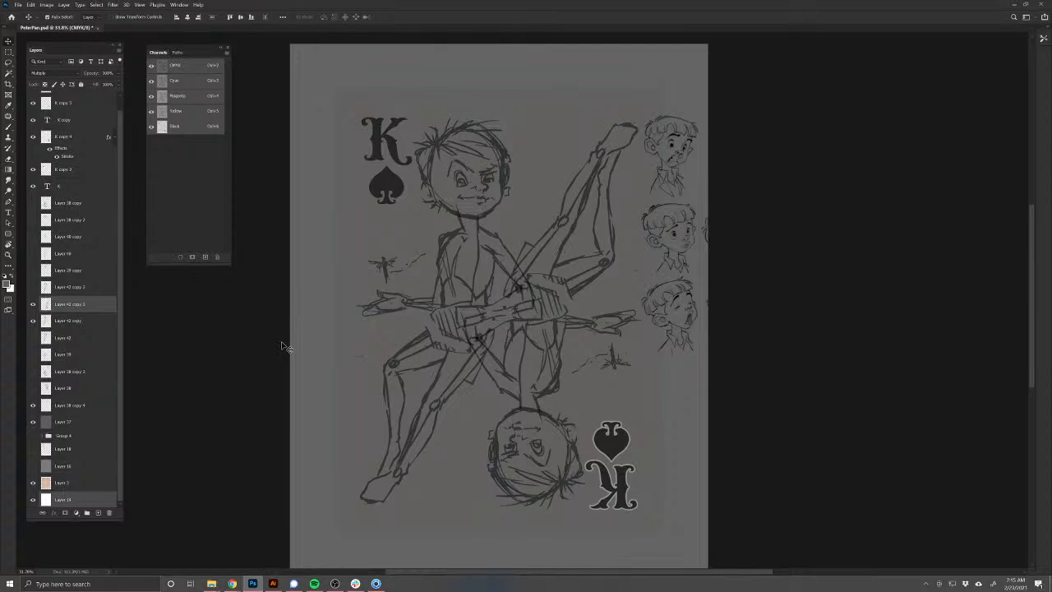
Step: Move the upright figure slightly higher on the card and scale it down to about 97%
left_click(511, 240)
left_click_drag(509, 258, 512, 244)
key("ctrl+t")
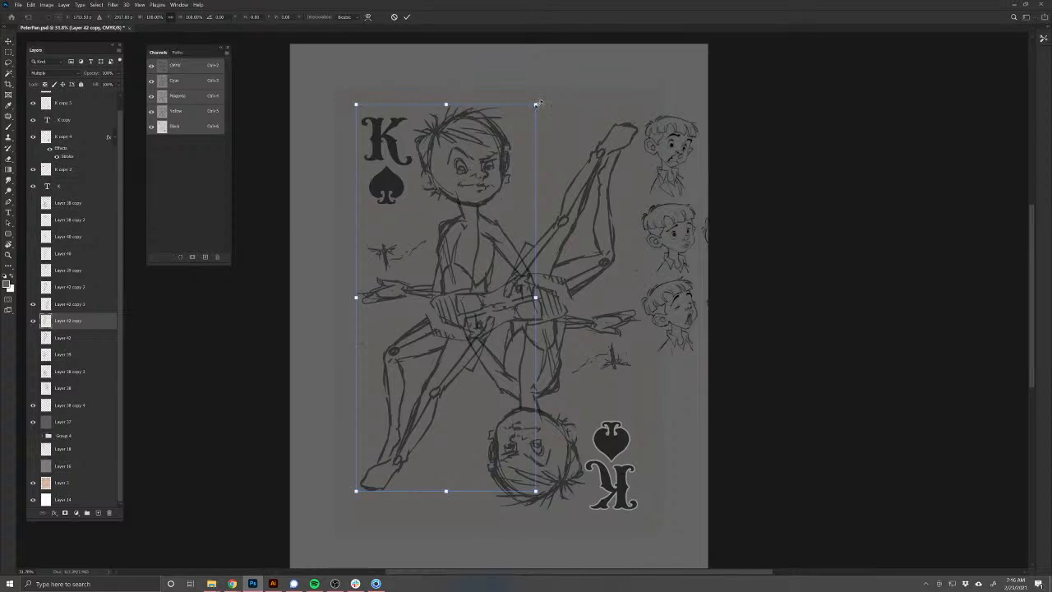
left_click_drag(537, 104, 531, 115)
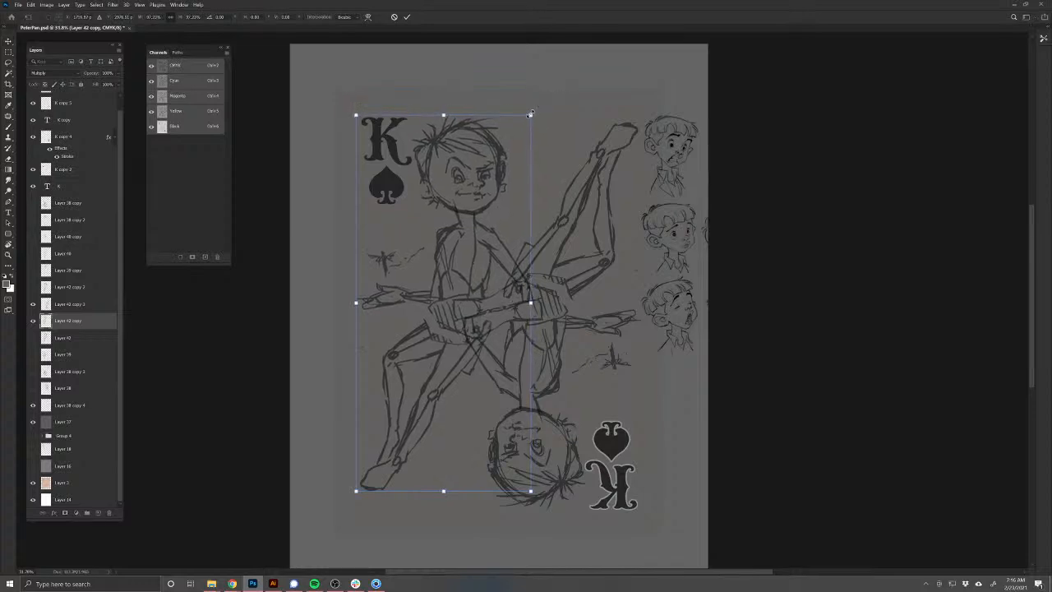
key("Return")
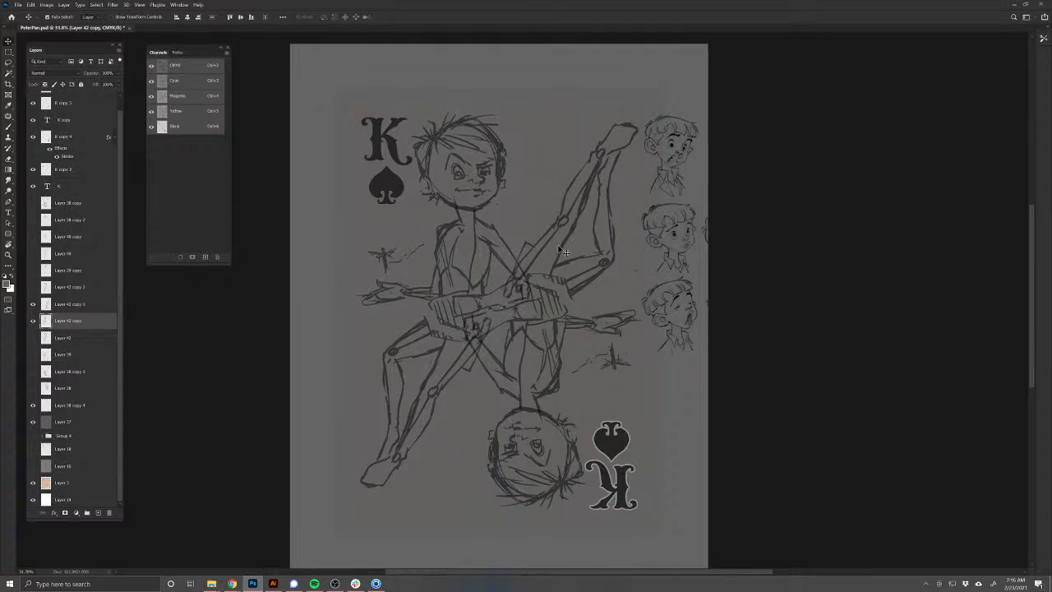
Step: Replace the upside-down figure with a fresh duplicate of Layer 42 copy rotated 180° about the card's center, and save the document
left_click_drag(571, 247, 579, 239)
key("Delete")
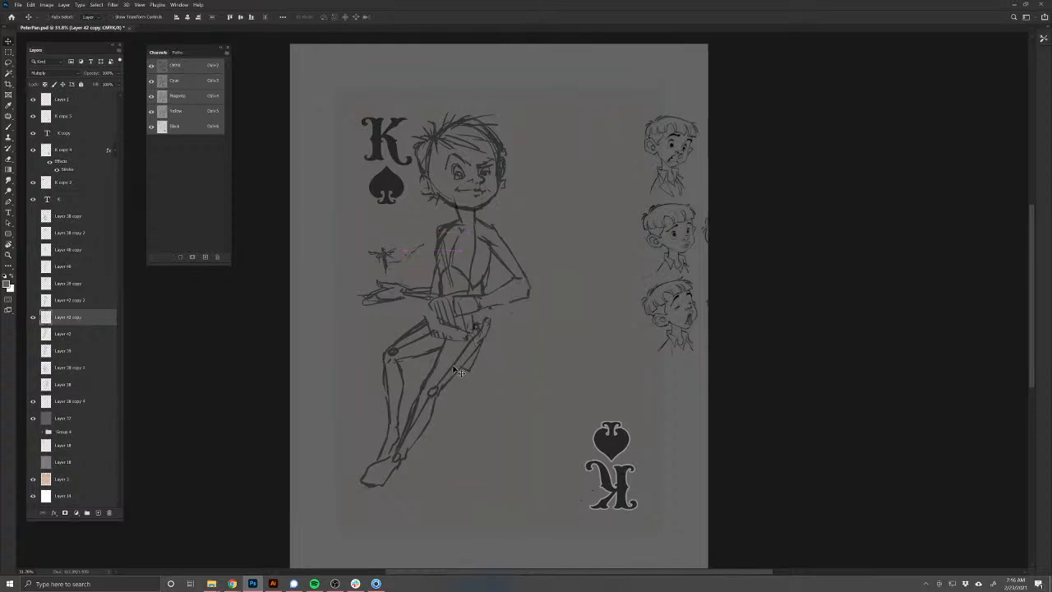
key("ctrl+j")
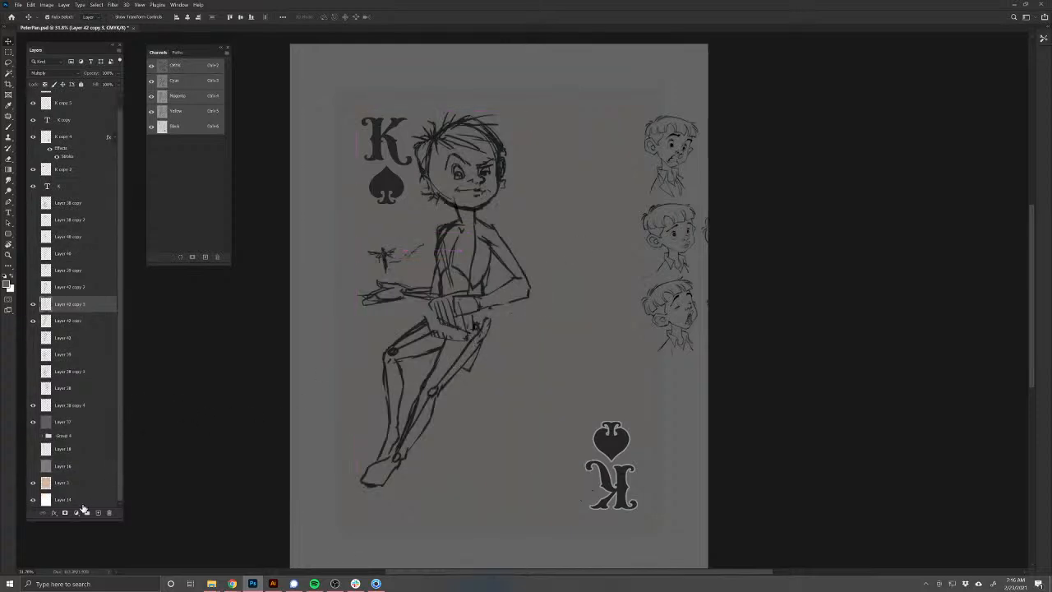
key("ctrl+t")
left_click_drag(751, 258, 313, 362)
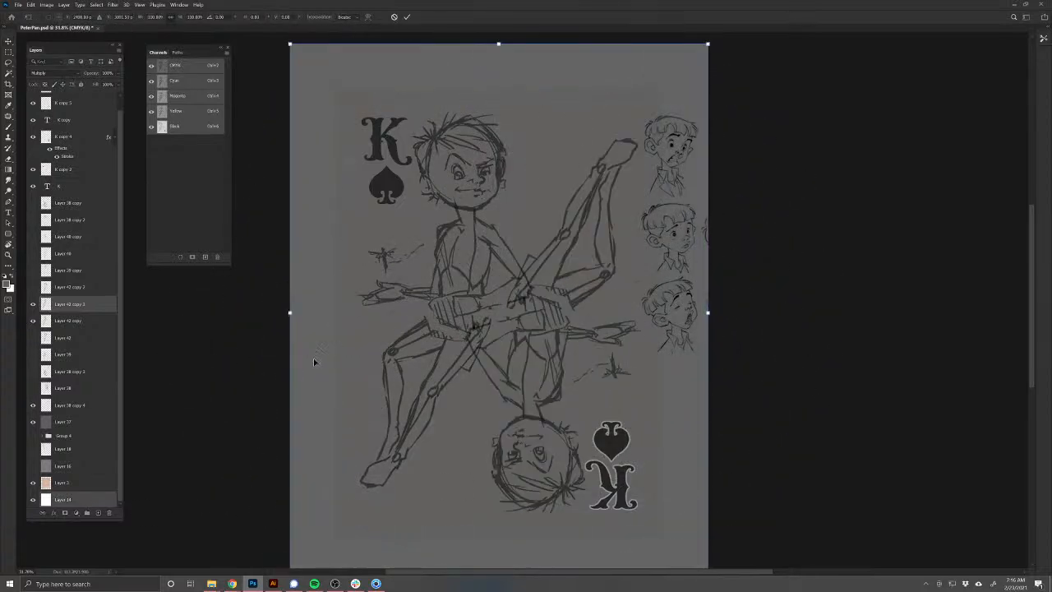
key("Return")
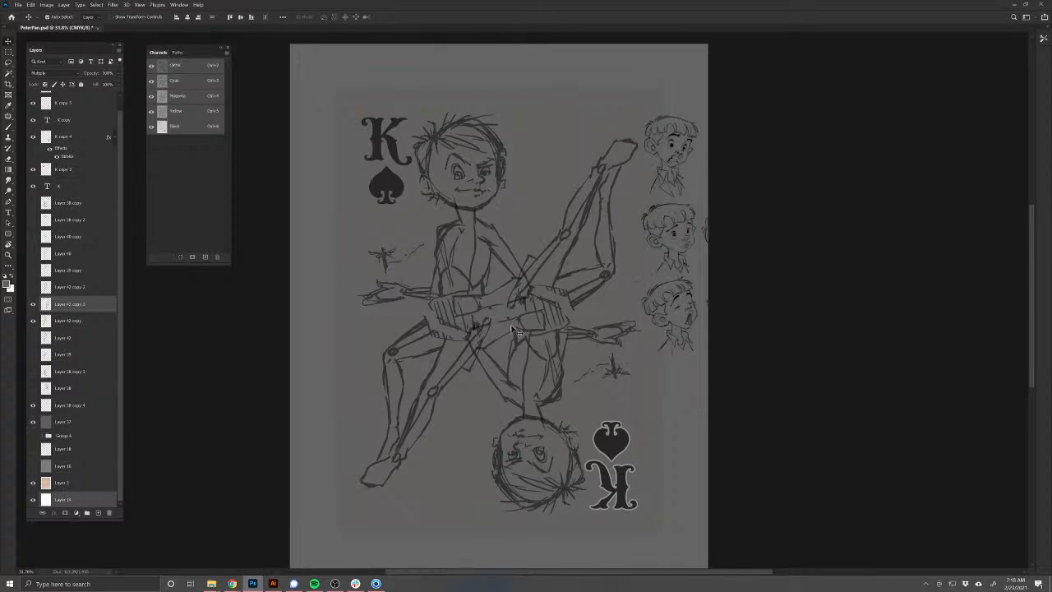
left_click(19, 5)
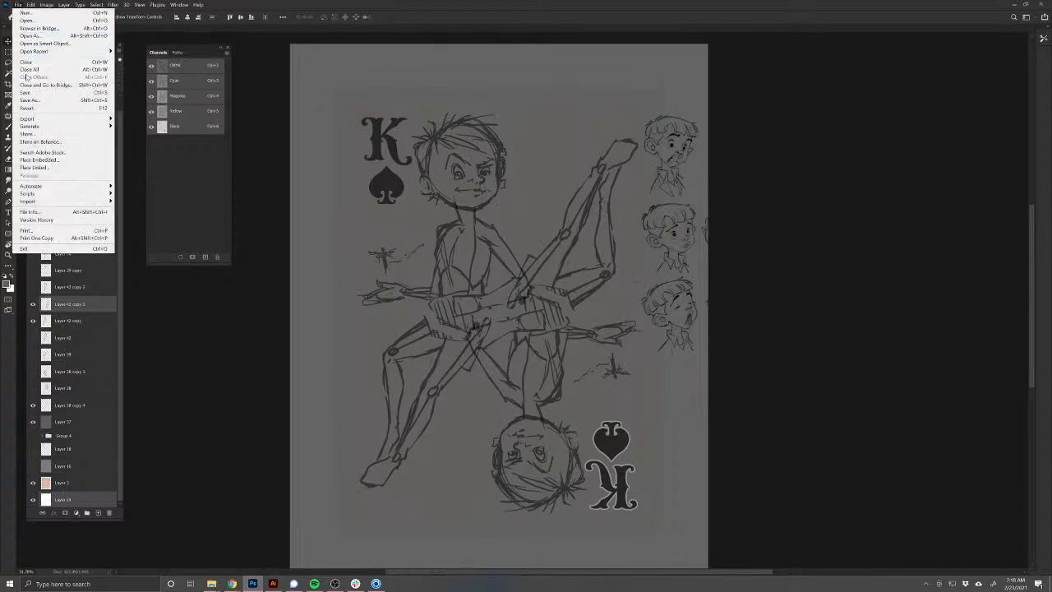
left_click(29, 92)
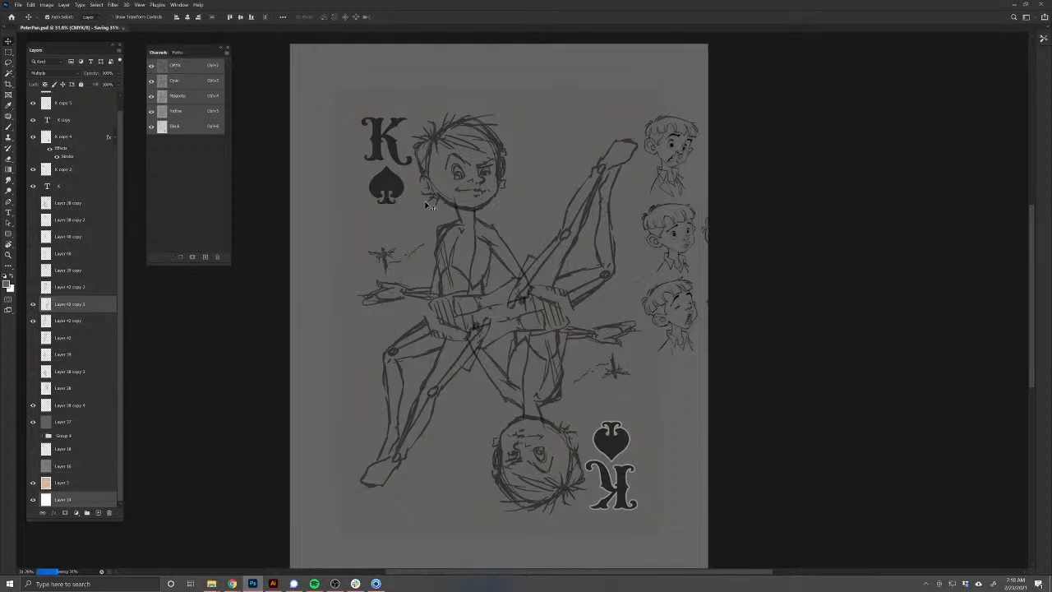